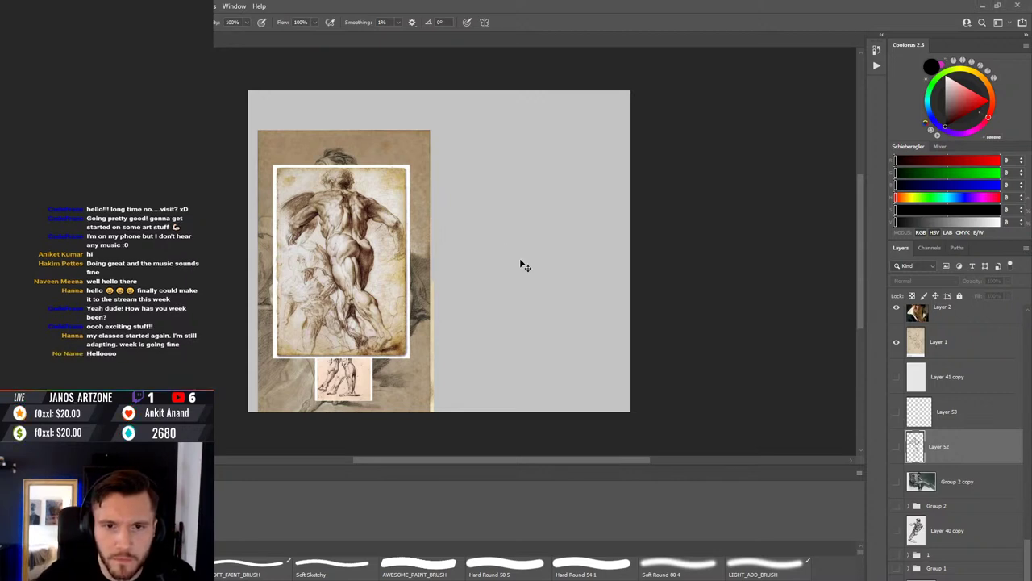
# Step: Zoom and pan so the Renaissance back-view reference and blank grey canvas fill the view
pyautogui.scroll(1, 516, 263)
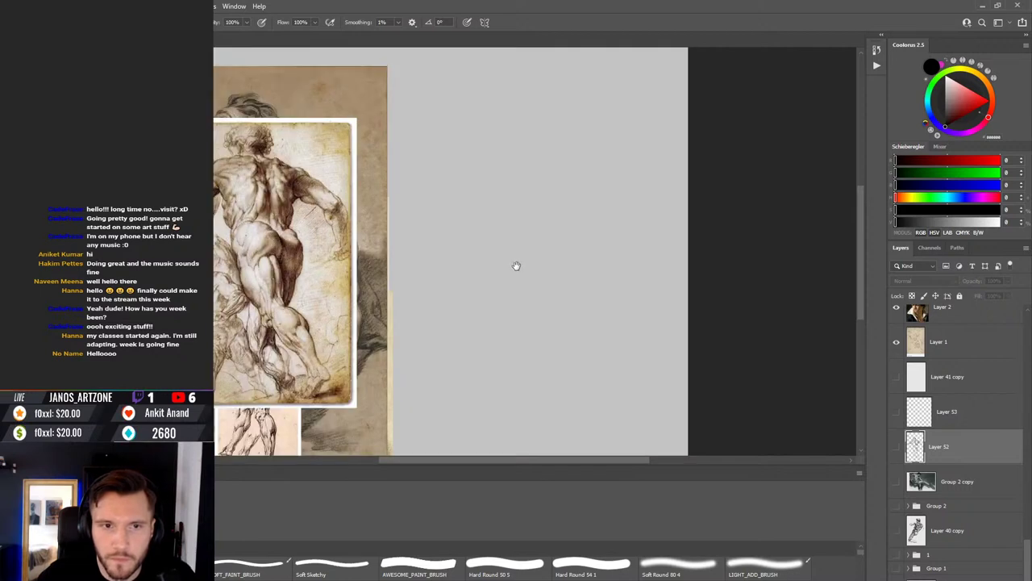
pyautogui.moveTo(517, 264); pyautogui.dragTo(521, 242)
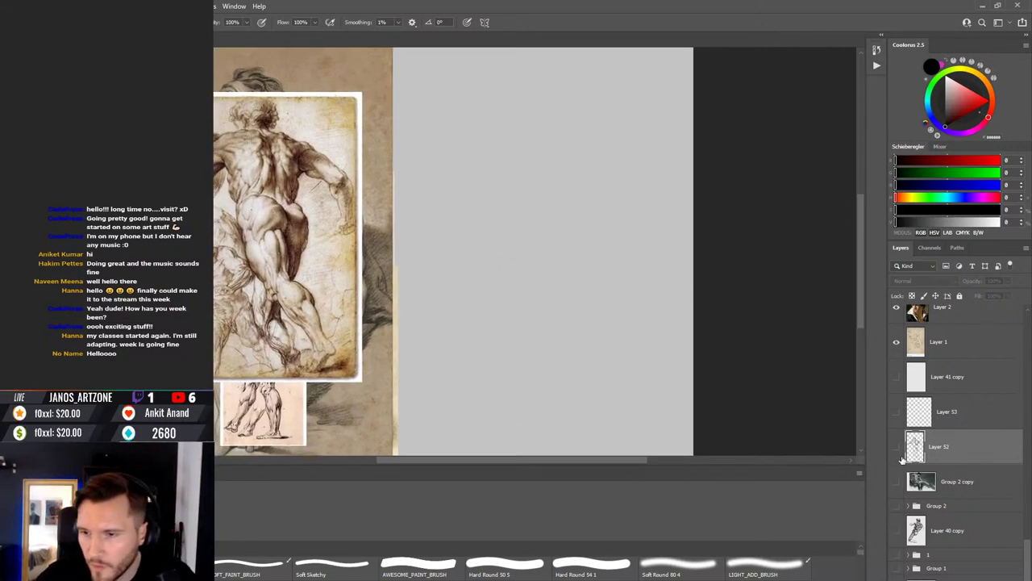
pyautogui.moveTo(590, 276); pyautogui.dragTo(637, 283)
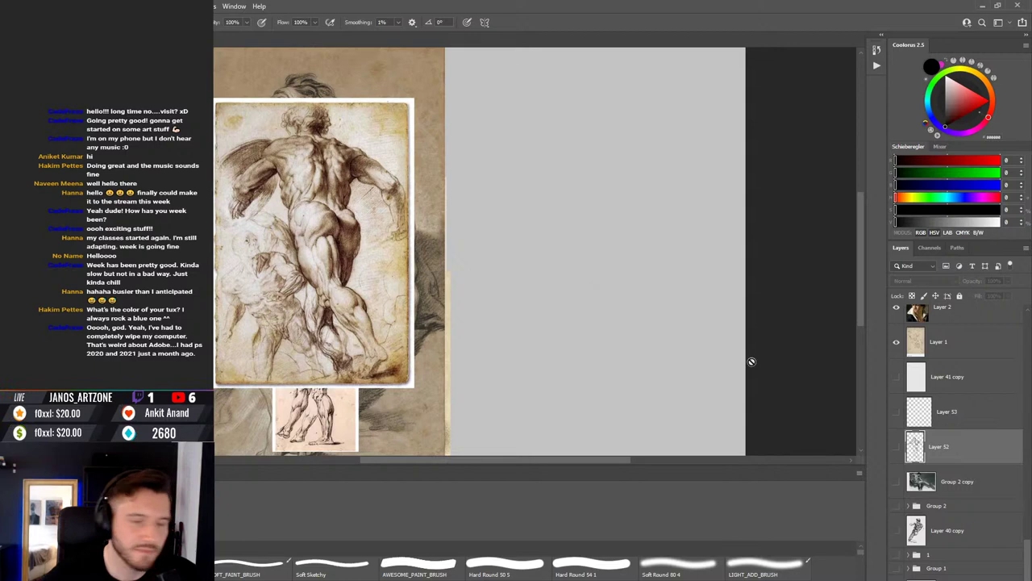
# Step: Show Layer 53's faint outline sketch, keep Layer 52's bold sketch hidden, and select Layer 53
pyautogui.click(897, 449)
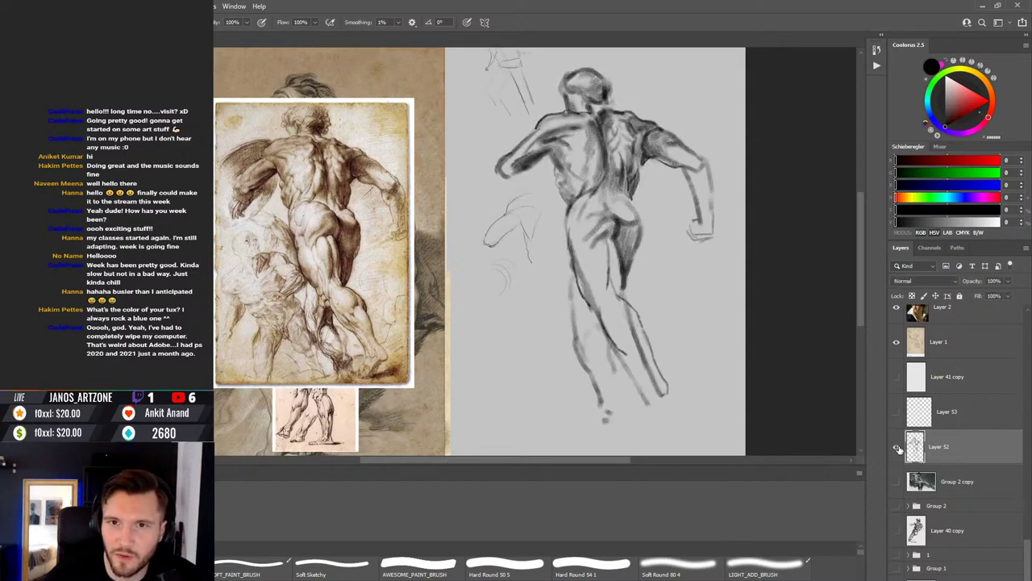
pyautogui.click(896, 448)
pyautogui.click(896, 412)
pyautogui.click(896, 414)
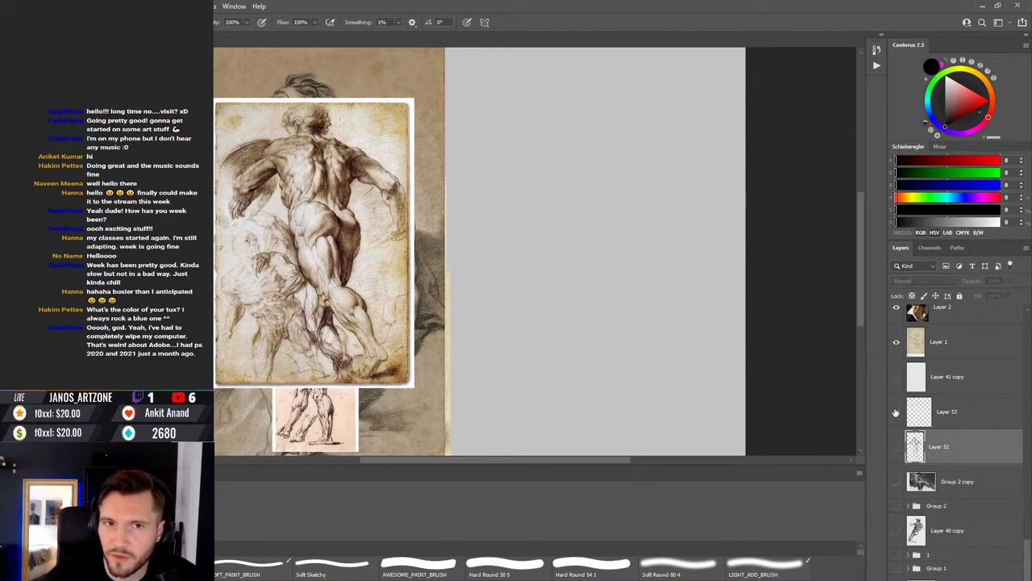
pyautogui.click(896, 414)
pyautogui.click(959, 415)
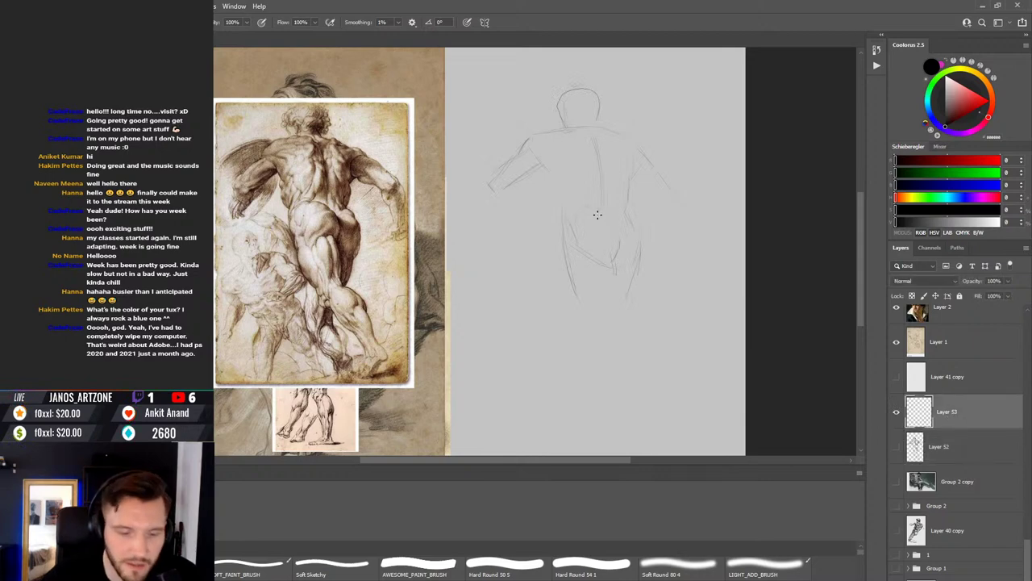
# Step: Pan the view to recentre the faint back-view sketch beside the reference
pyautogui.press('v')
pyautogui.moveTo(630, 224); pyautogui.dragTo(623, 245)
pyautogui.press('b')
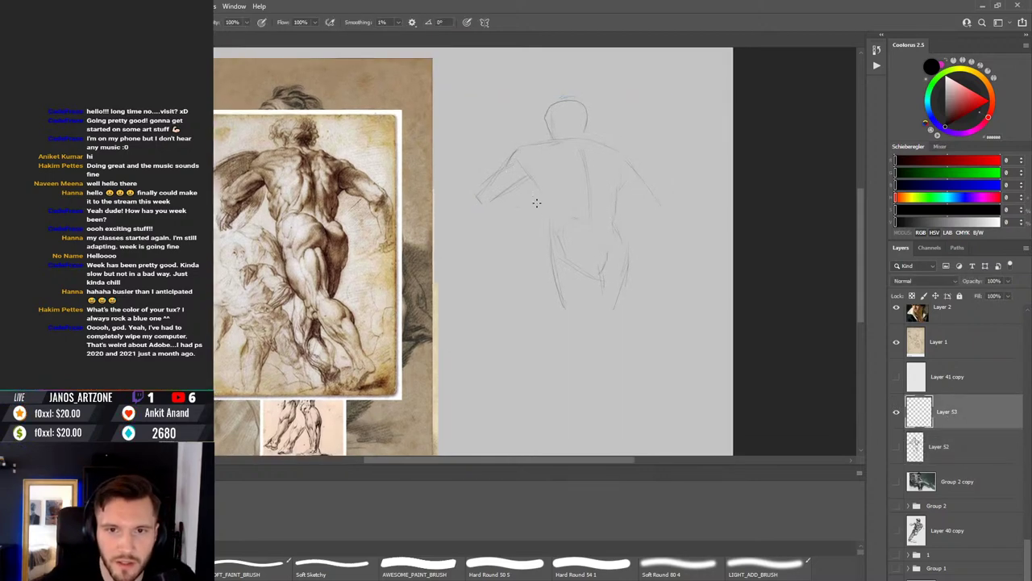
pyautogui.moveTo(567, 231)
pyautogui.mouseDown()
pyautogui.moveTo(623, 228)
pyautogui.moveTo(628, 242)
pyautogui.mouseUp()
pyautogui.press('v')
# Step: Scale the faint Layer 53 sketch down to about 98% and commit the transform
pyautogui.moveTo(686, 109); pyautogui.dragTo(684, 112)
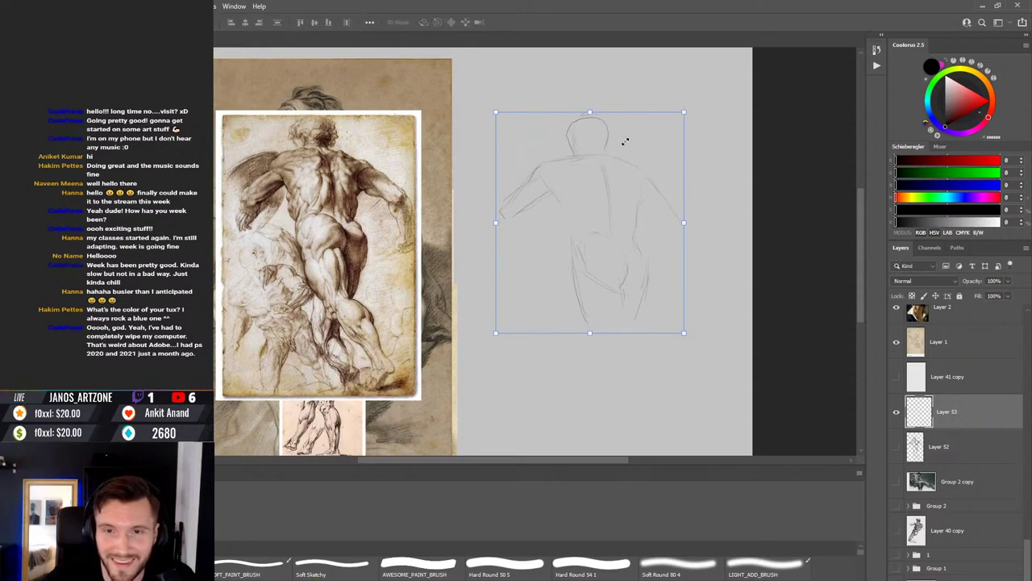
pyautogui.press('Return')
pyautogui.press('b')
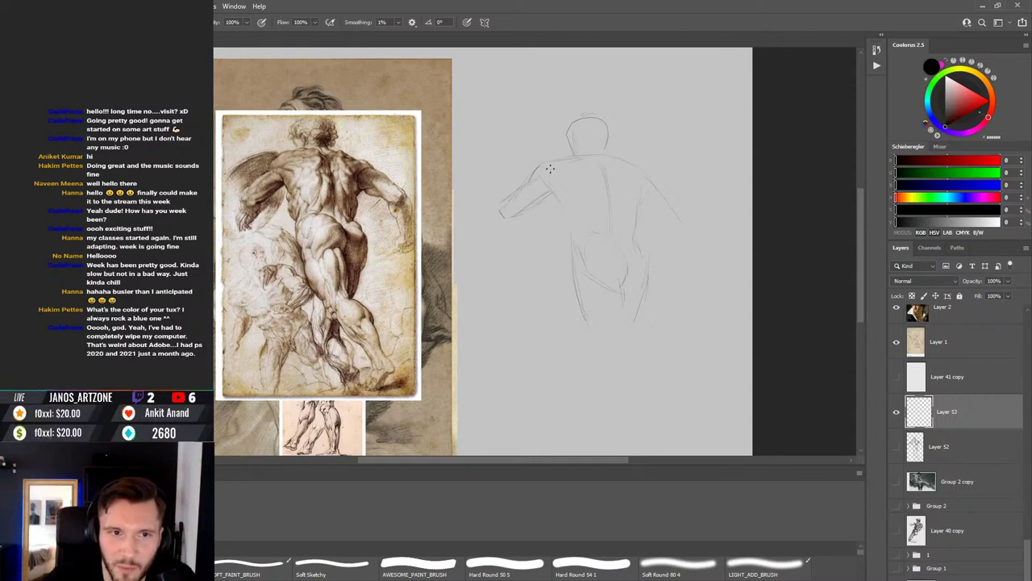
# Step: Draw light pencil lines extending the outstretched right arm through the forearm toward the hand
pyautogui.press('e')
pyautogui.press('b')
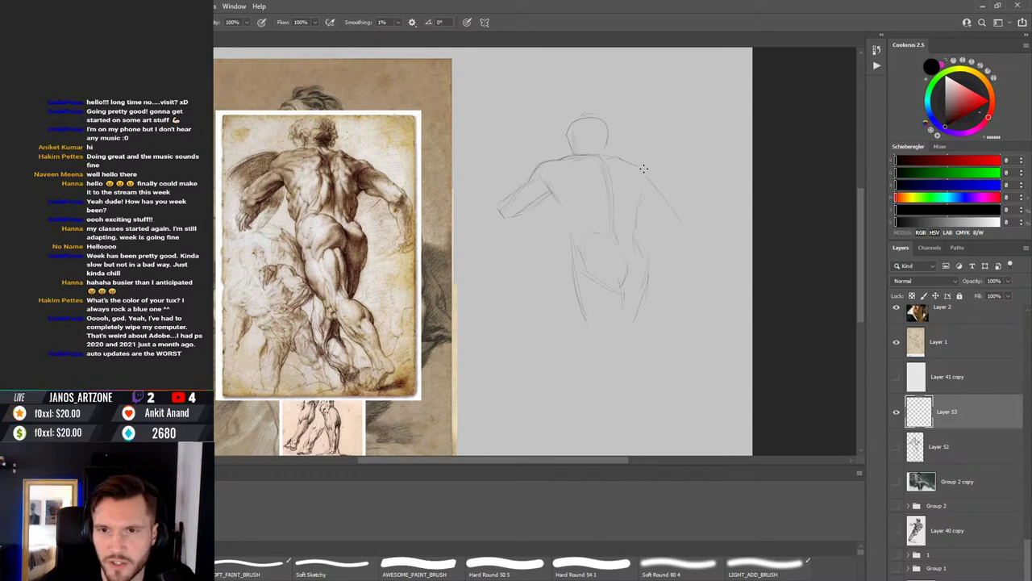
pyautogui.moveTo(657, 184); pyautogui.dragTo(660, 181)
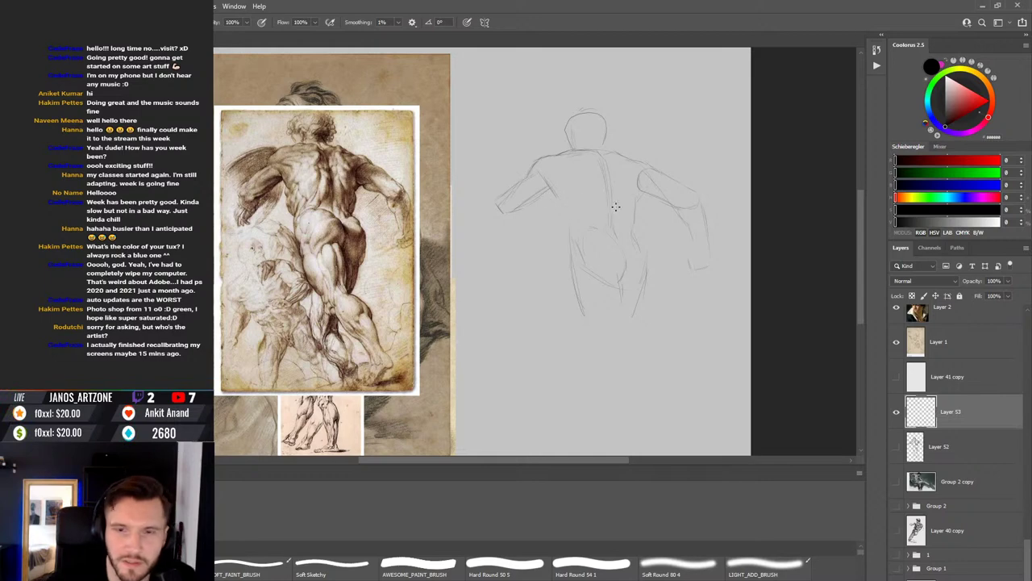
# Step: Sketch light contours for the lower back, buttocks and legs, extending the leg lines downward
pyautogui.moveTo(625, 223); pyautogui.dragTo(615, 199)
pyautogui.press('v')
pyautogui.press('b')
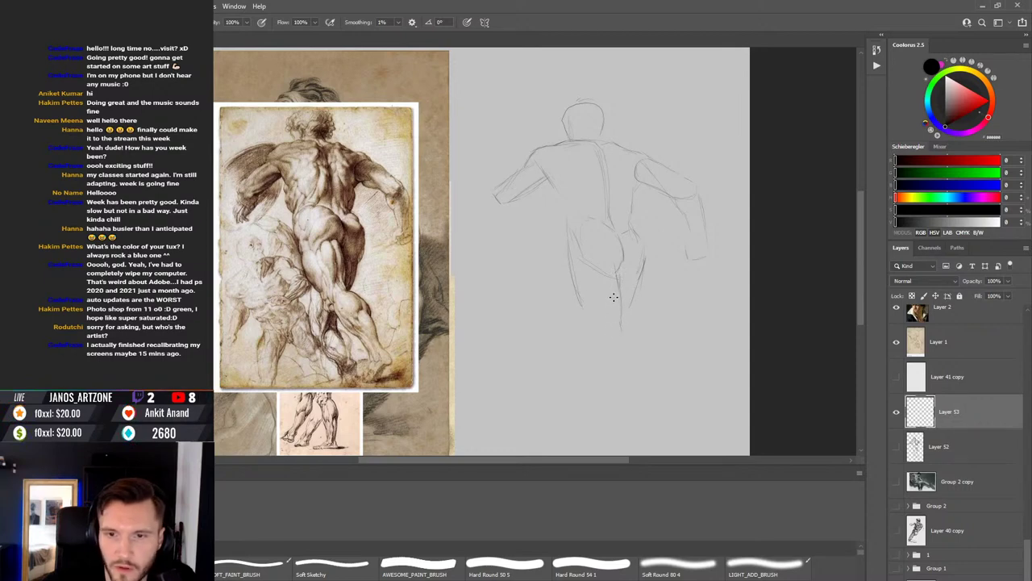
pyautogui.moveTo(618, 316); pyautogui.dragTo(611, 350)
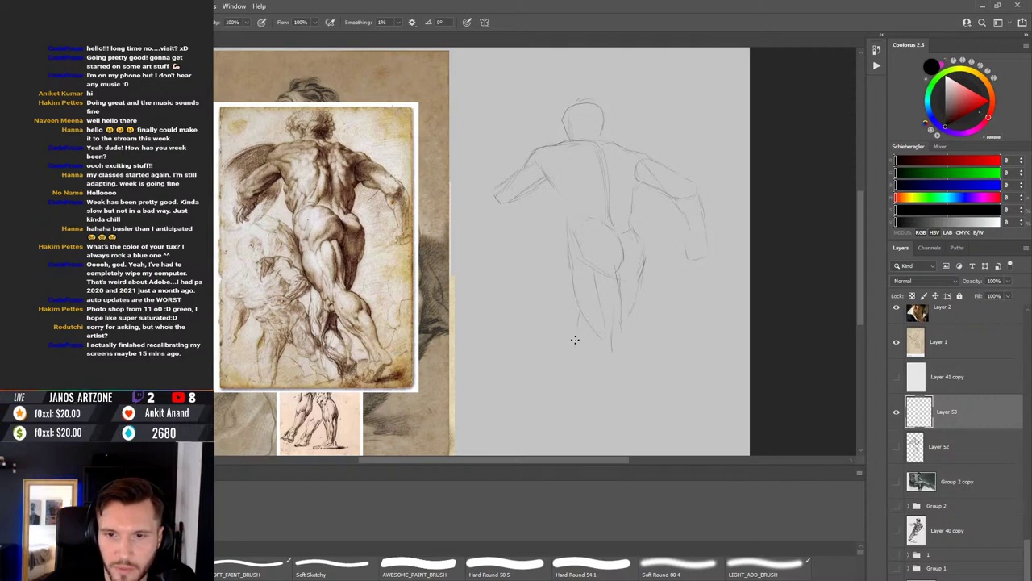
pyautogui.moveTo(578, 352); pyautogui.dragTo(575, 371)
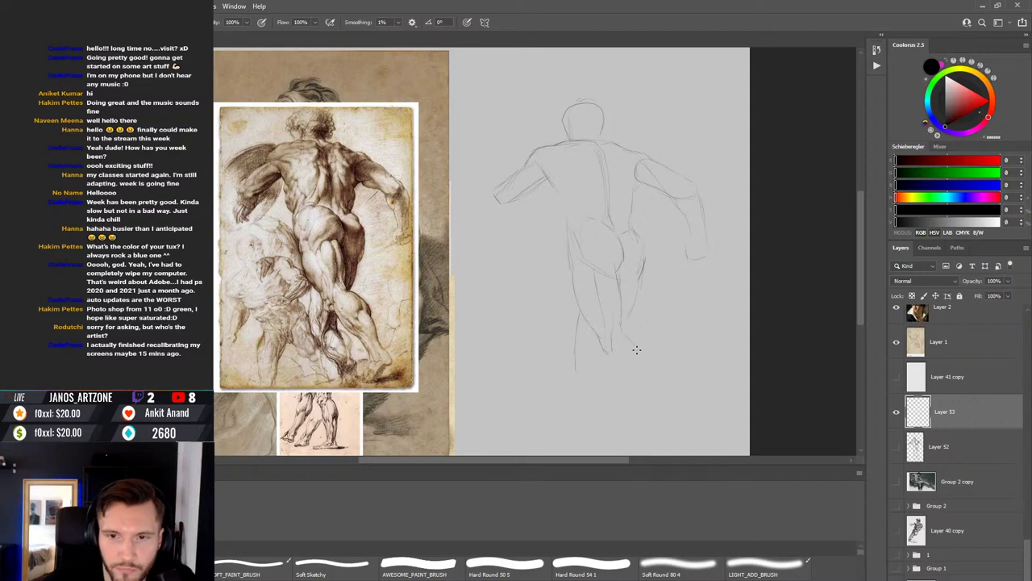
pyautogui.moveTo(624, 303); pyautogui.dragTo(627, 293)
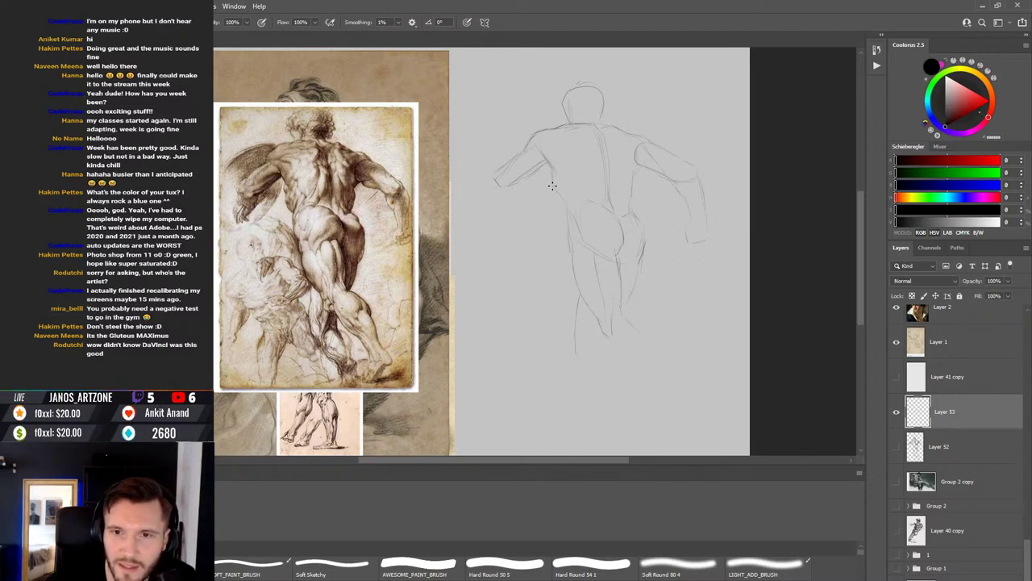
pyautogui.press('e')
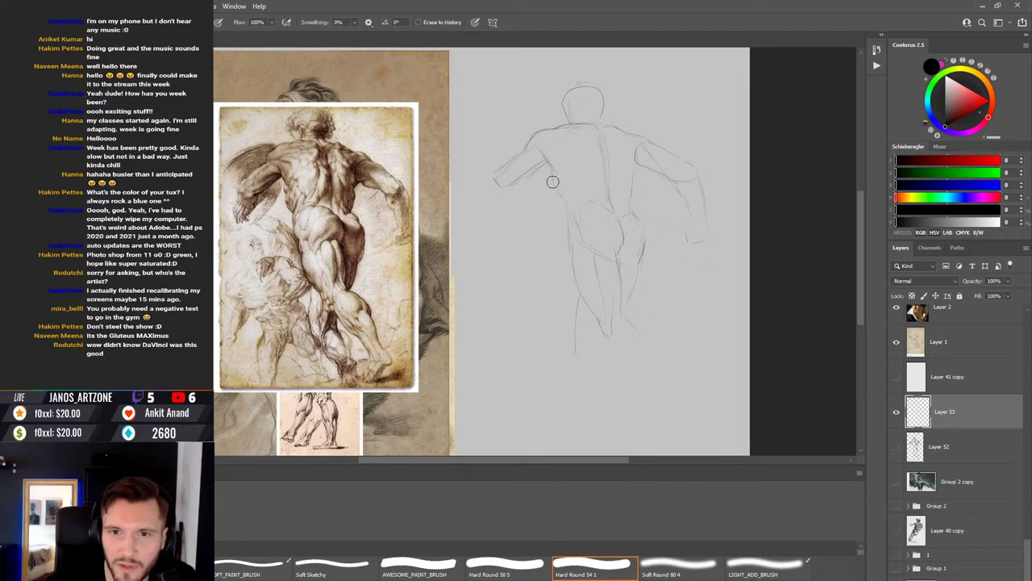
pyautogui.press('b')
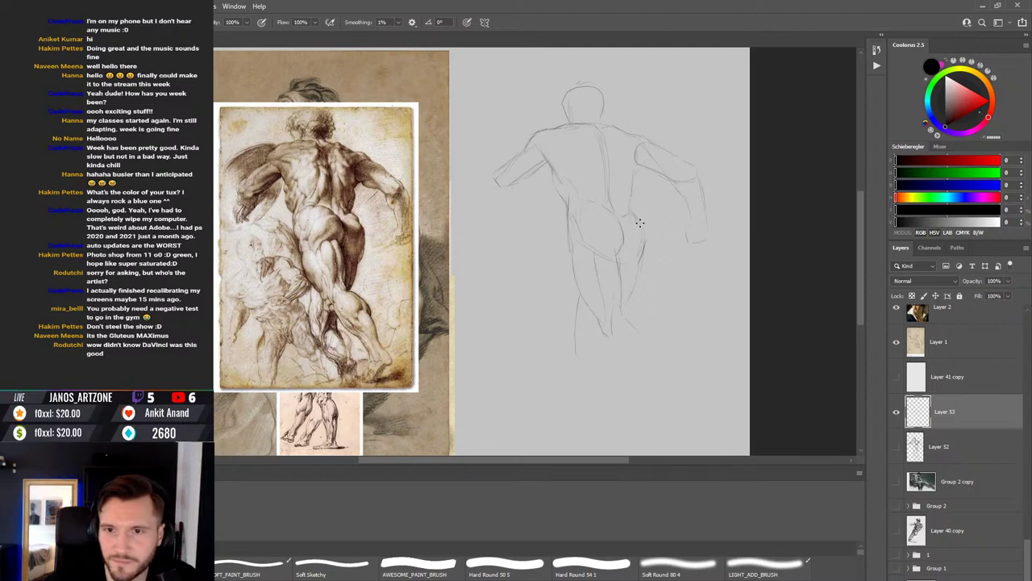
pyautogui.press('e')
pyautogui.press('b')
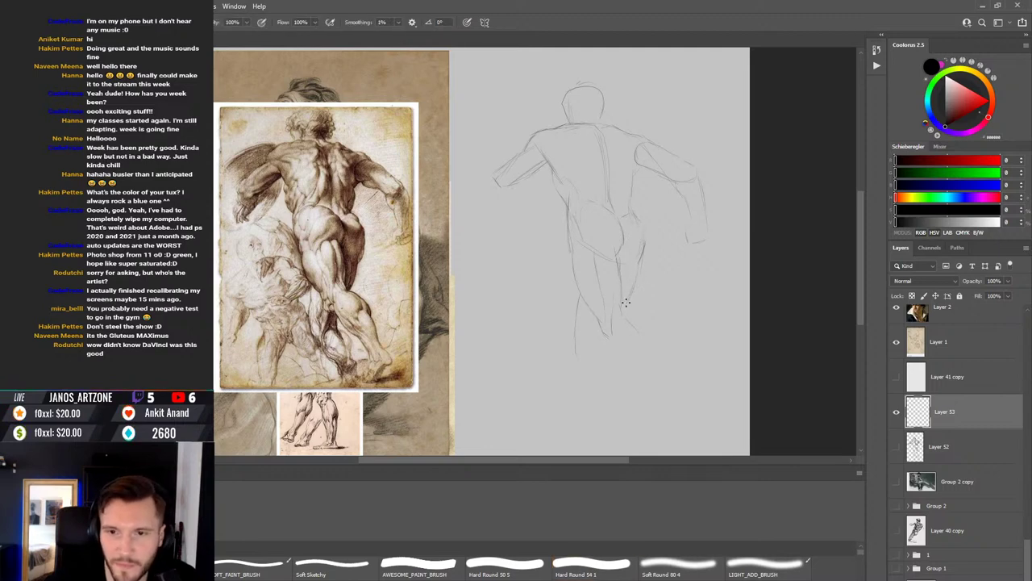
# Step: Nudge the whole sketch slightly left, then slightly right and down, tracing the spine between moves
pyautogui.press('v')
pyautogui.moveTo(617, 200)
pyautogui.mouseDown()
pyautogui.moveTo(589, 206)
pyautogui.moveTo(612, 196)
pyautogui.mouseUp()
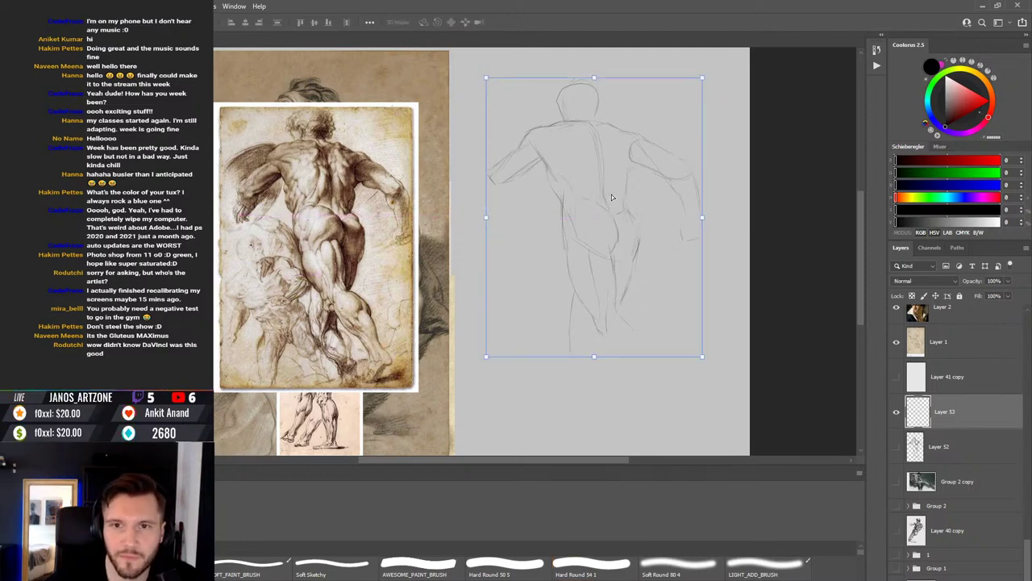
pyautogui.press('b')
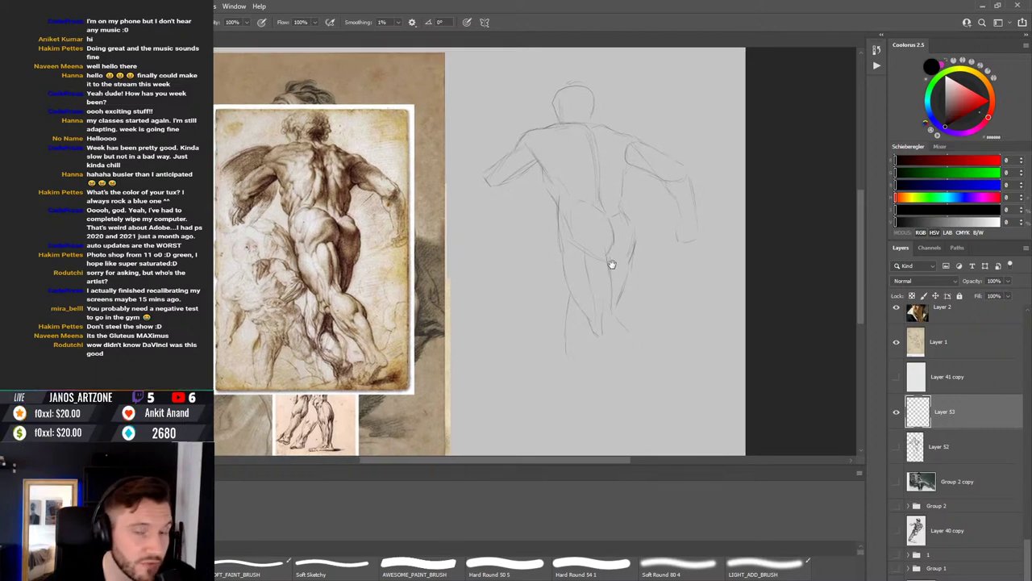
pyautogui.press('v')
pyautogui.moveTo(625, 260); pyautogui.dragTo(629, 263)
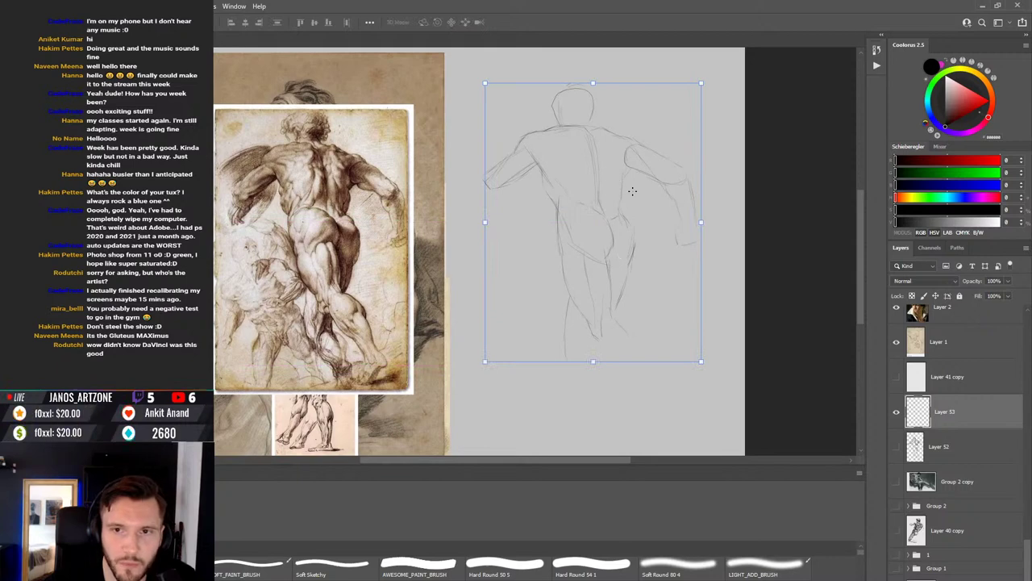
pyautogui.press('b')
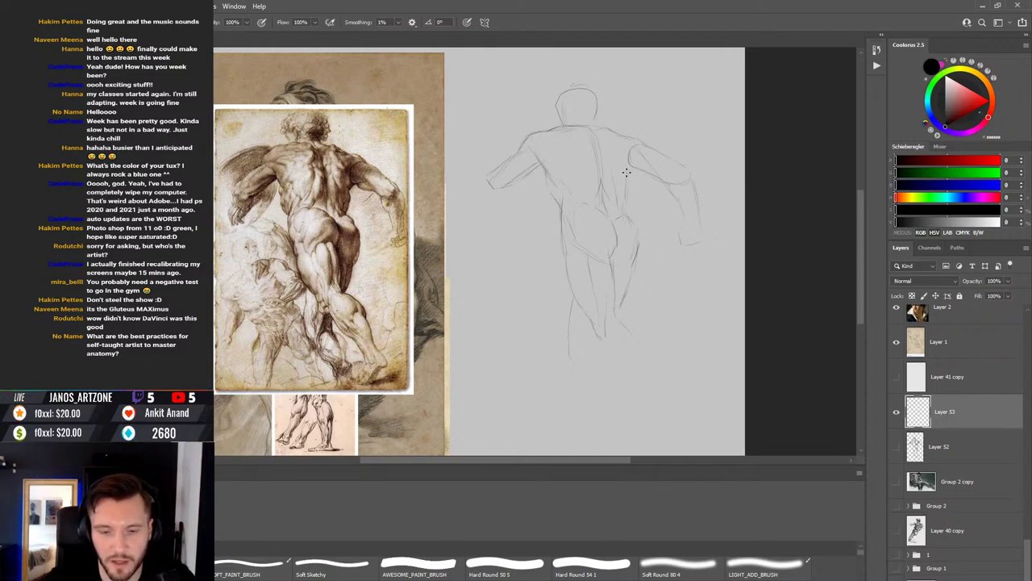
# Step: Lasso the right arm and scale it to about 93% with a slight rotation
pyautogui.press('l')
pyautogui.moveTo(624, 147)
pyautogui.mouseDown()
pyautogui.moveTo(684, 151)
pyautogui.moveTo(727, 210)
pyautogui.moveTo(710, 269)
pyautogui.moveTo(666, 252)
pyautogui.moveTo(654, 197)
pyautogui.moveTo(626, 150)
pyautogui.mouseUp()
pyautogui.hotkey('ctrl', 't')
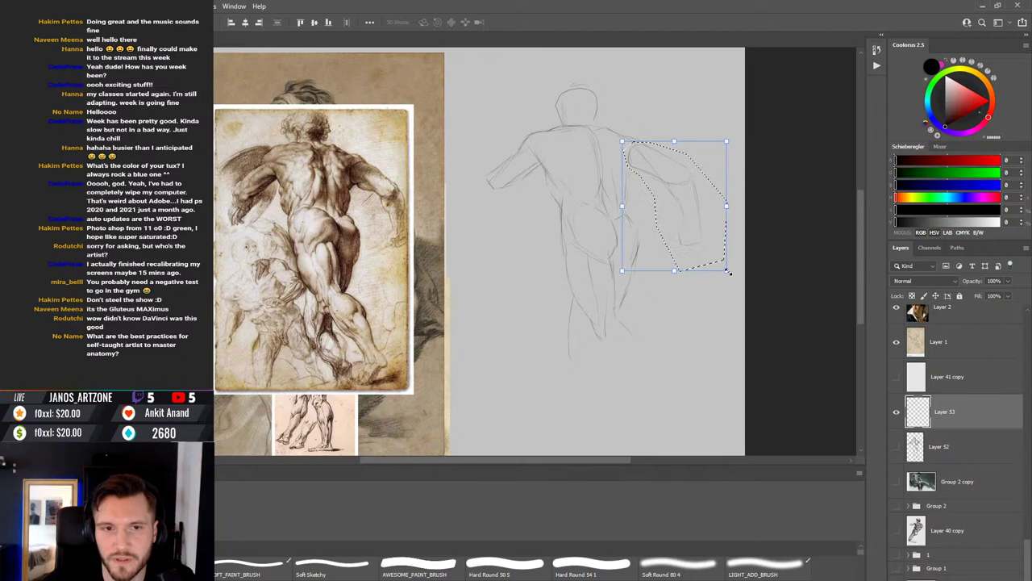
pyautogui.moveTo(728, 271)
pyautogui.mouseDown()
pyautogui.moveTo(719, 264)
pyautogui.moveTo(731, 279)
pyautogui.mouseUp()
pyautogui.press('Return')
pyautogui.hotkey('ctrl', 'd')
pyautogui.press('b')
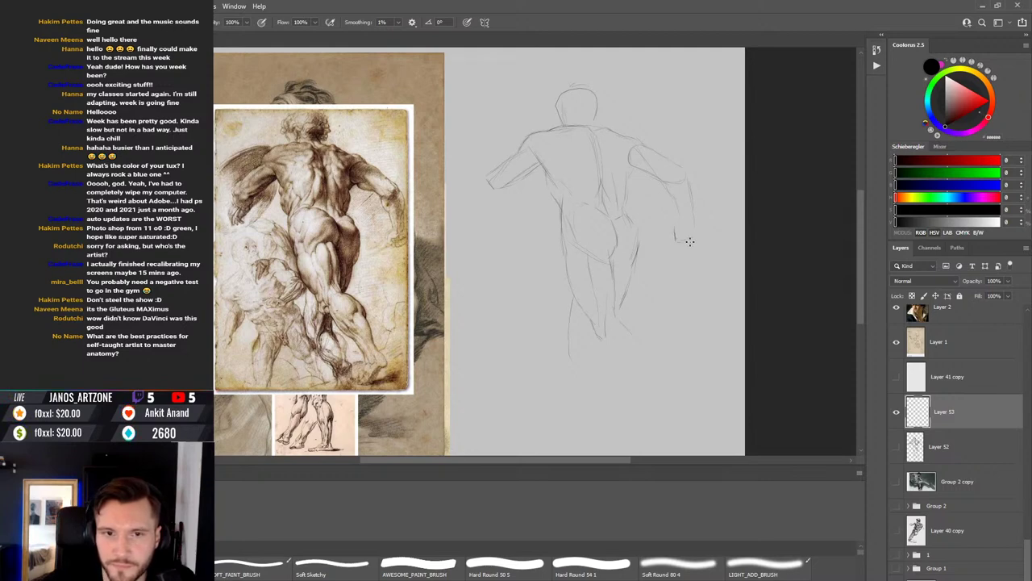
# Step: Refine the head outline, erasing stray lines and redrawing its contour
pyautogui.press('e')
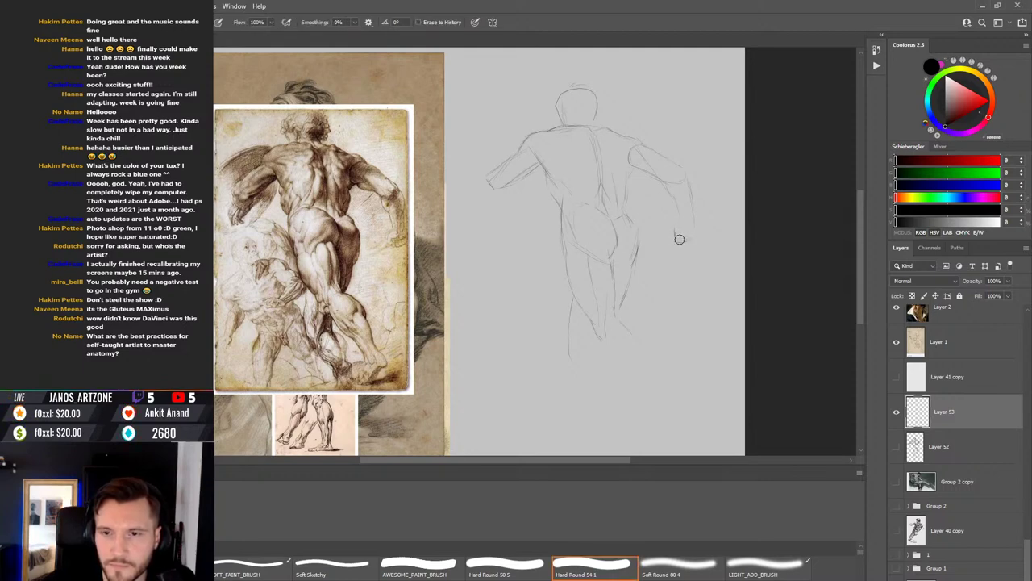
pyautogui.press('b')
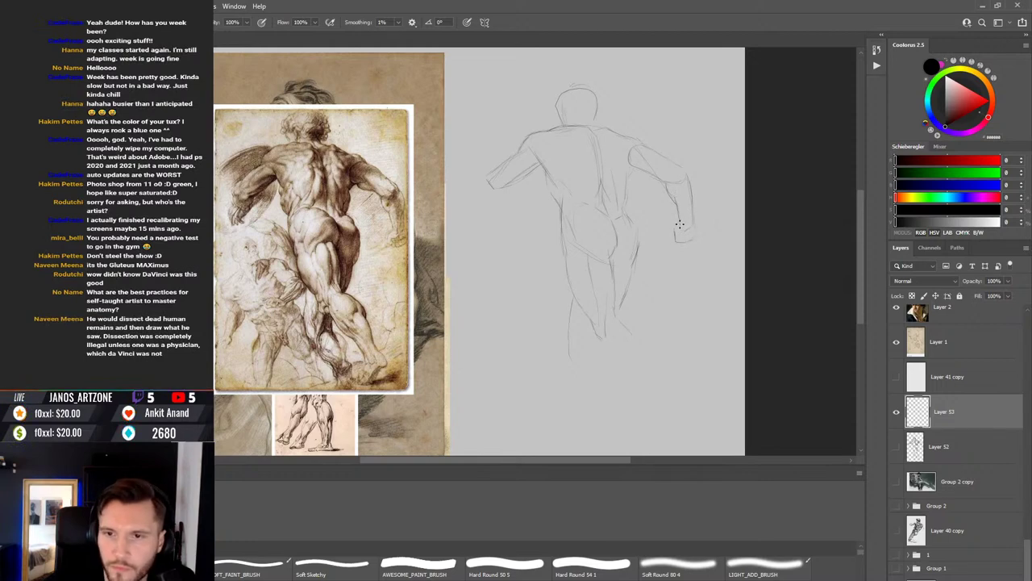
pyautogui.press('e')
pyautogui.press('b')
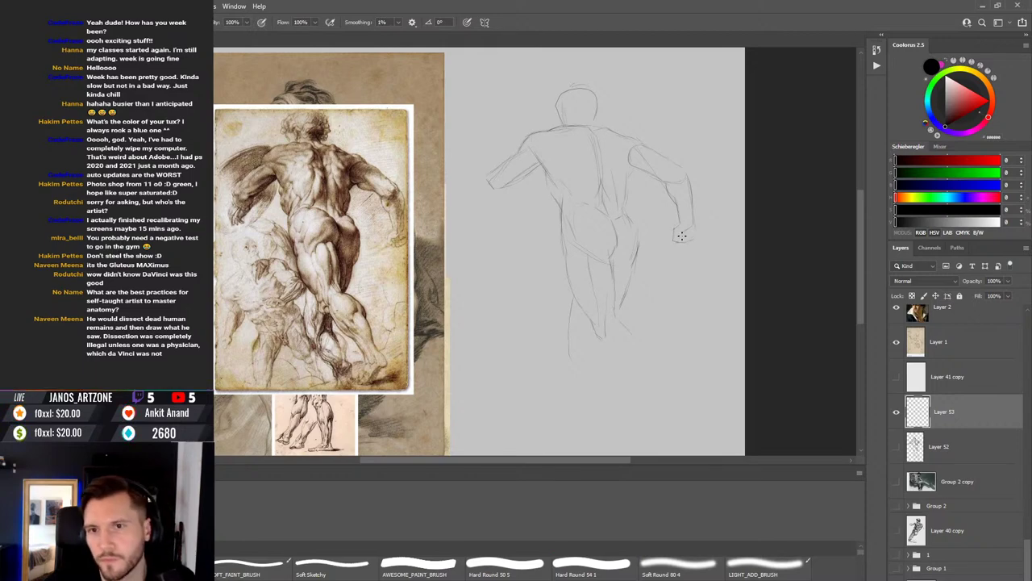
pyautogui.press('e')
pyautogui.press('b')
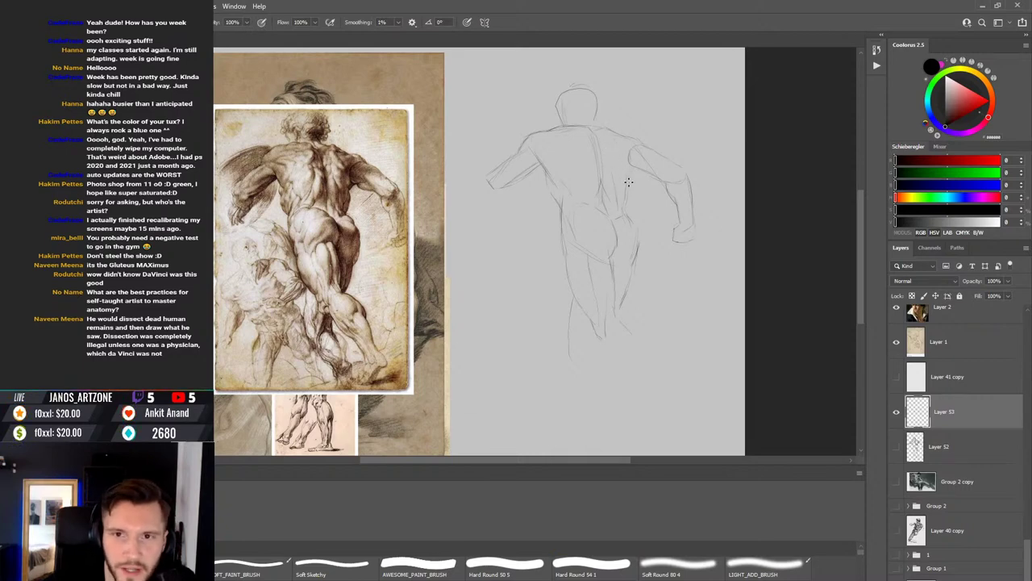
pyautogui.press('e')
pyautogui.press('b')
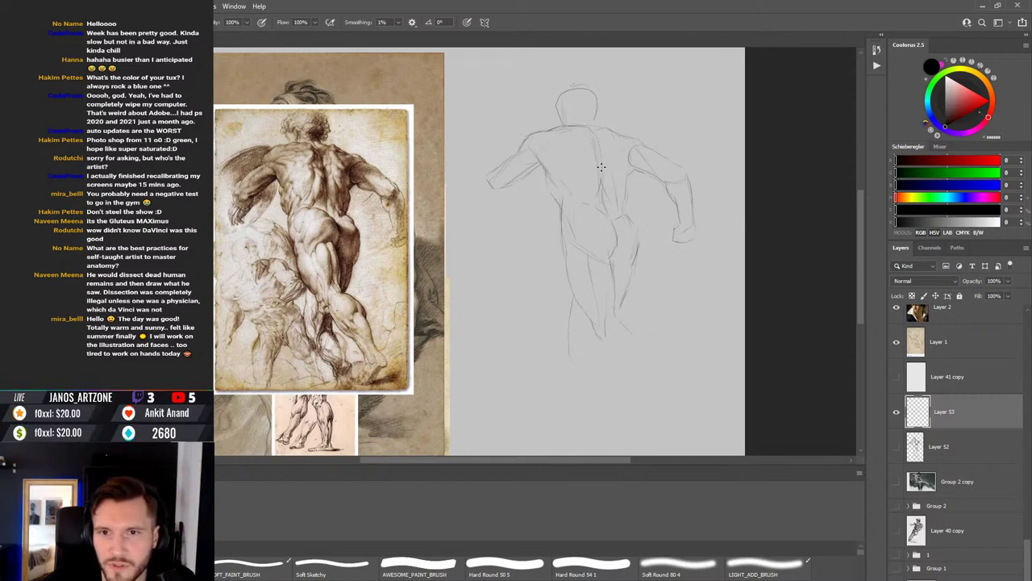
# Step: Add spine and shoulder-blade lines, erasing a stray mark by the head's right edge
pyautogui.press('e')
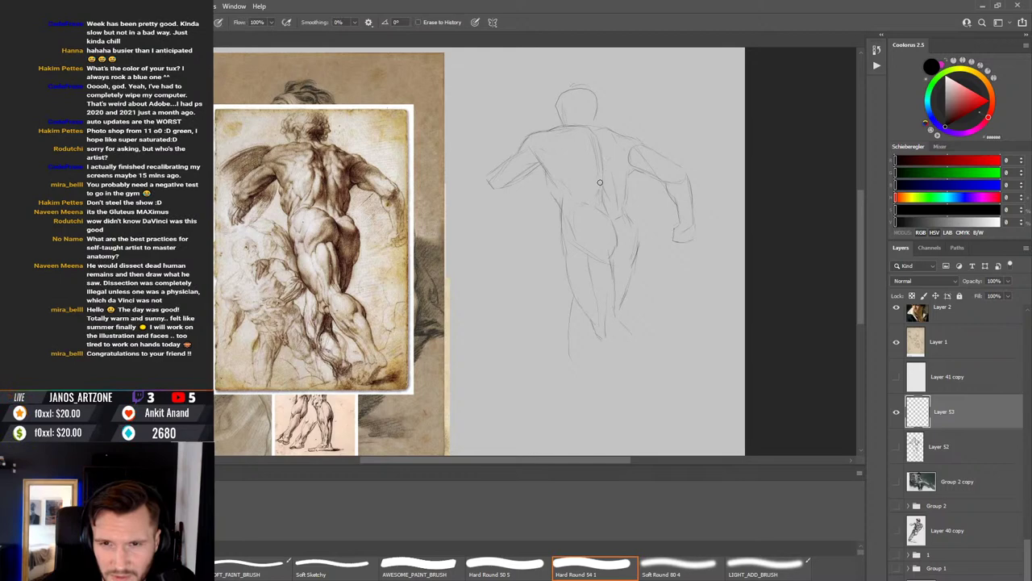
pyautogui.press('b')
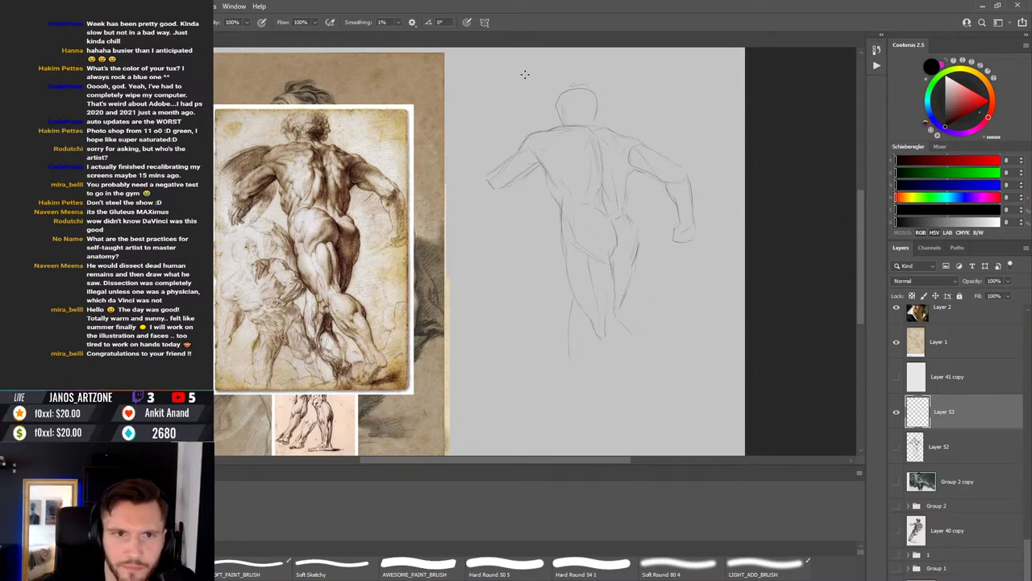
pyautogui.press('e')
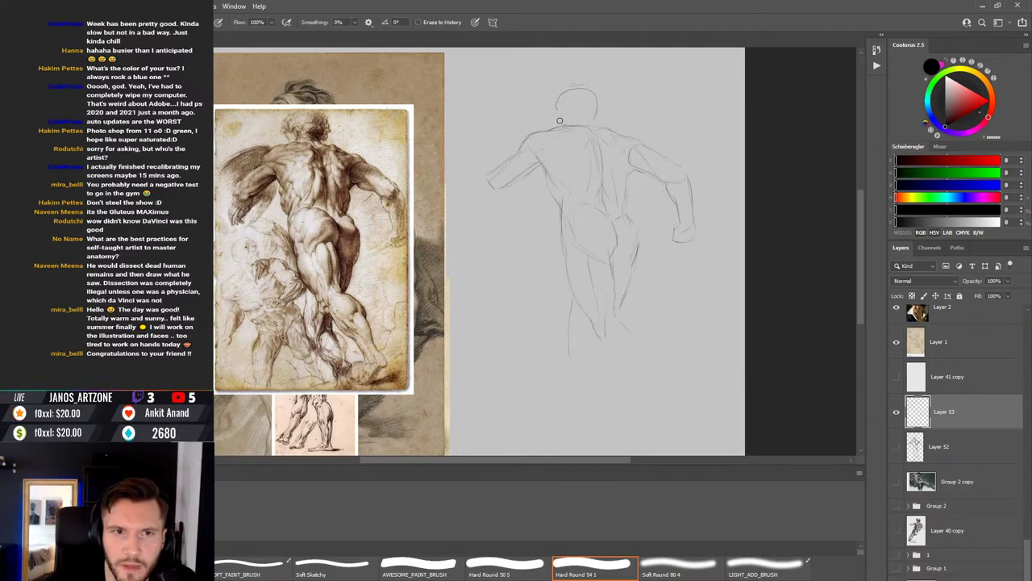
pyautogui.press('b')
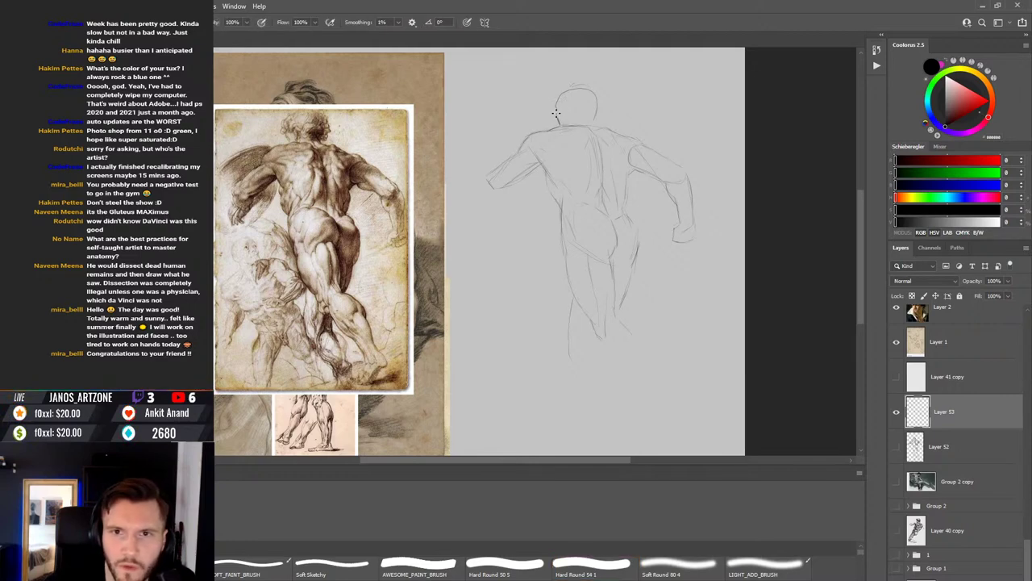
pyautogui.press('e')
pyautogui.press('b')
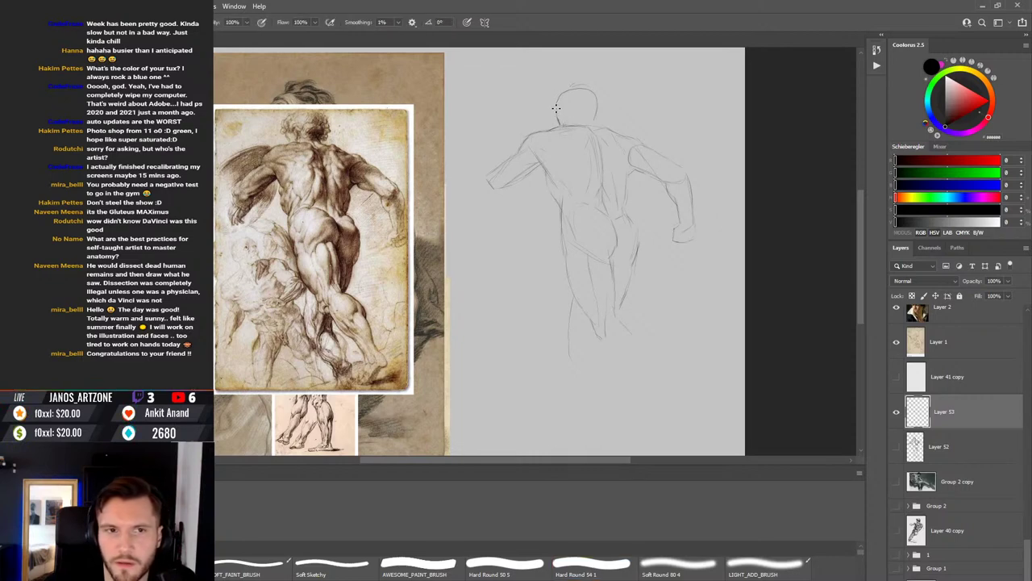
pyautogui.press('e')
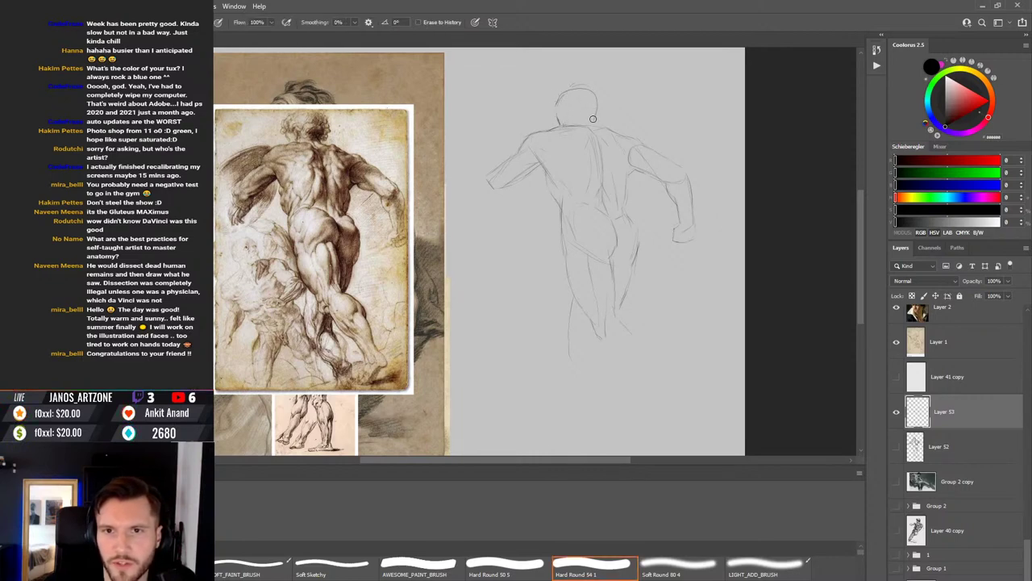
pyautogui.moveTo(592, 111); pyautogui.dragTo(597, 120)
pyautogui.press('b')
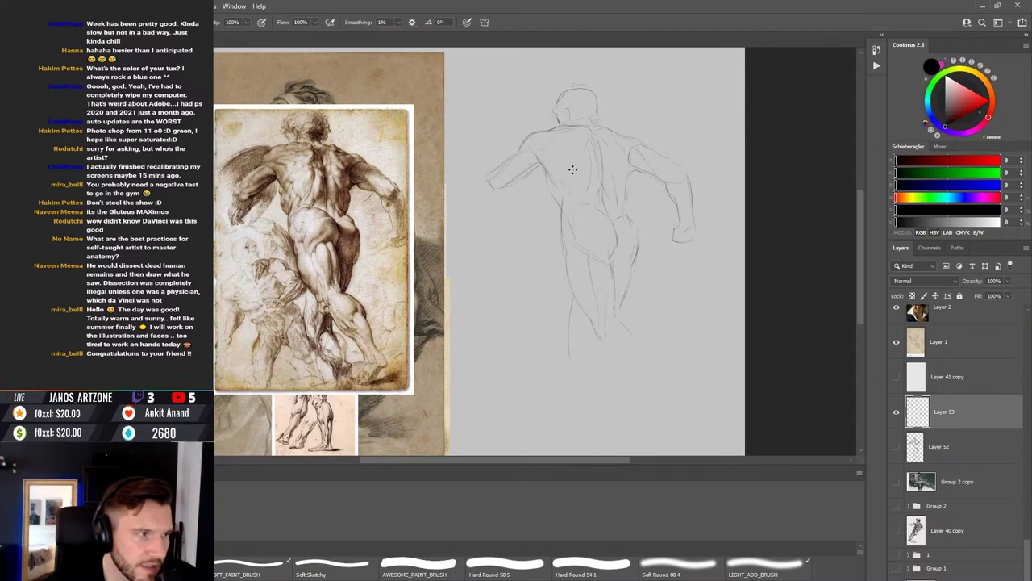
# Step: Redraw the shoulder, arm, hip, buttock and leg contours, erasing stray construction lines
pyautogui.scroll(1, 574, 109)
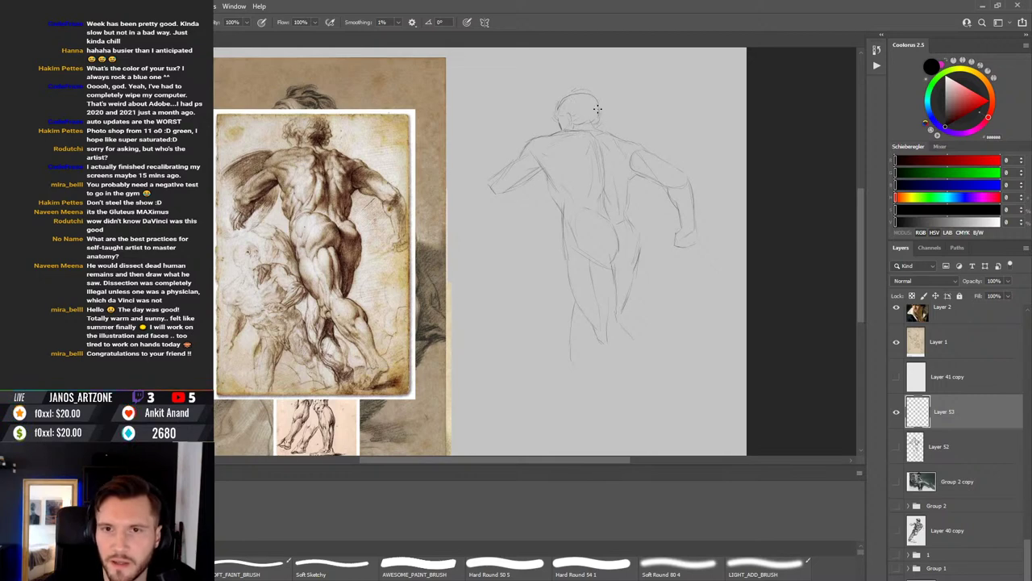
pyautogui.hscroll(-1, 589, 119)
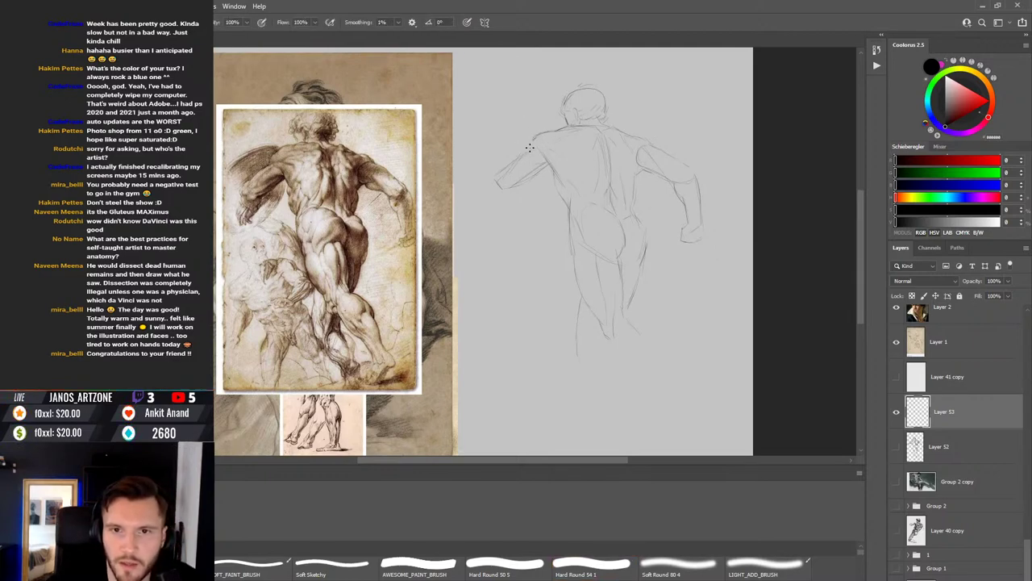
pyautogui.press('e')
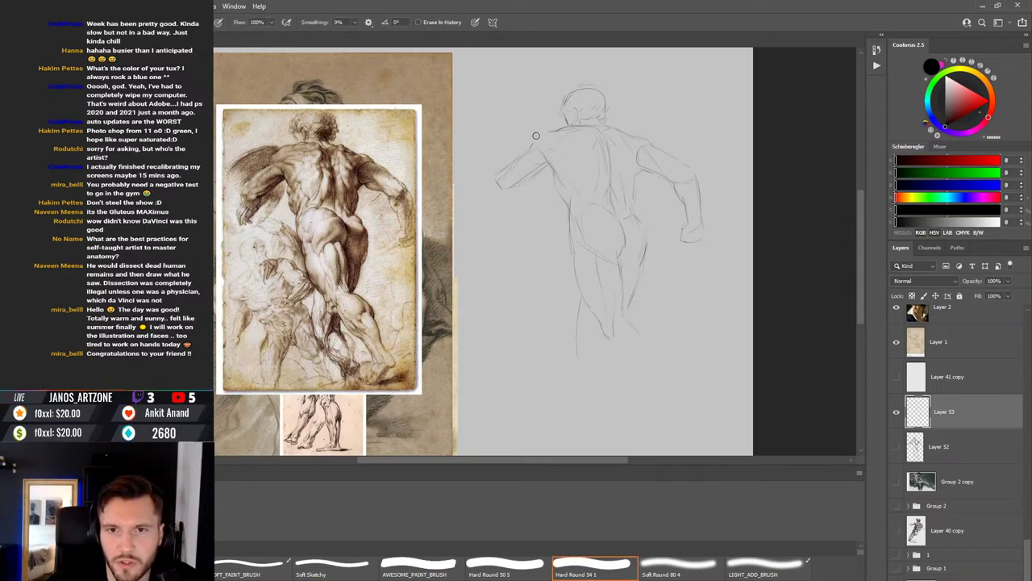
pyautogui.press('b')
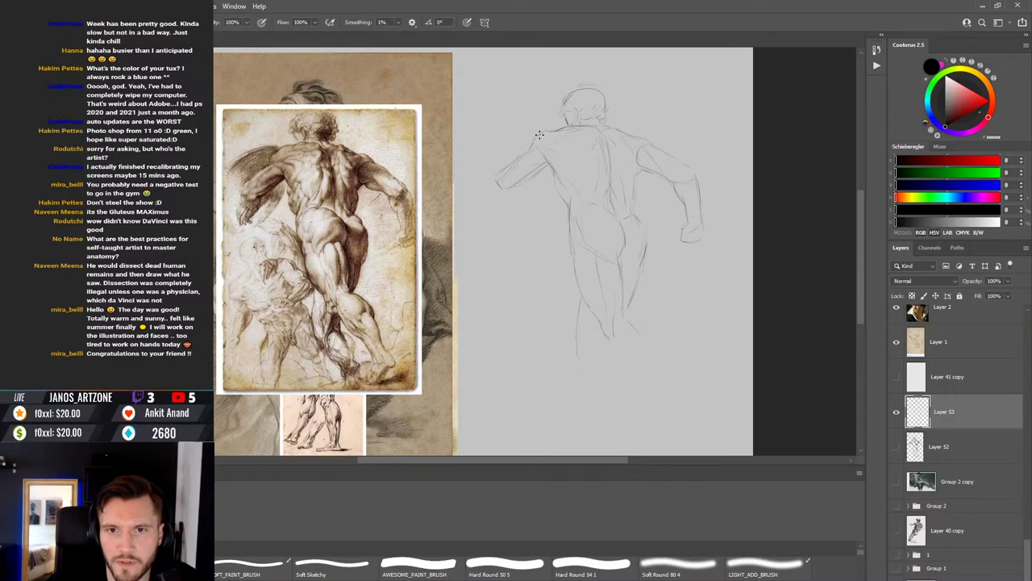
pyautogui.press('e')
pyautogui.press('b')
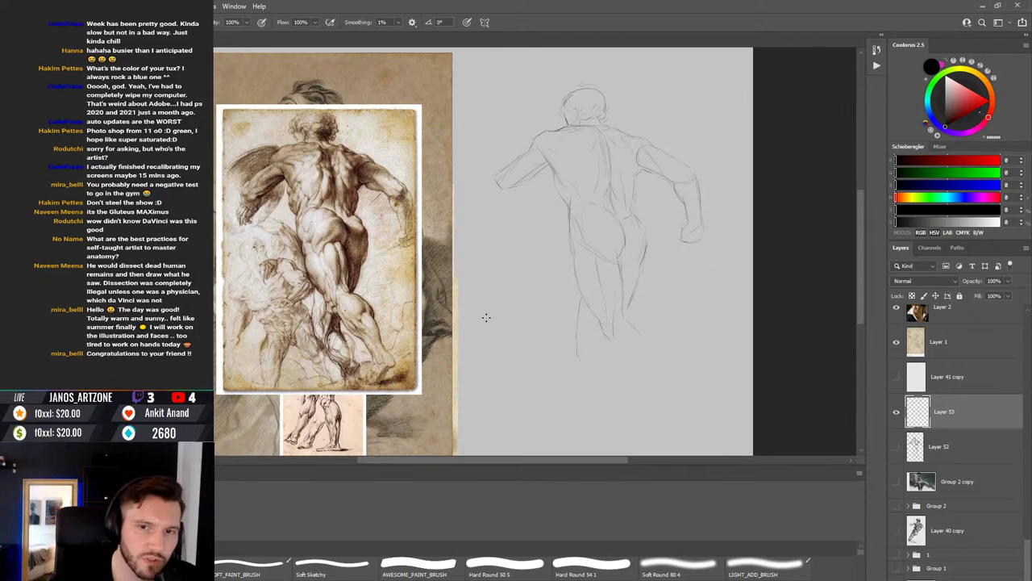
pyautogui.press('e')
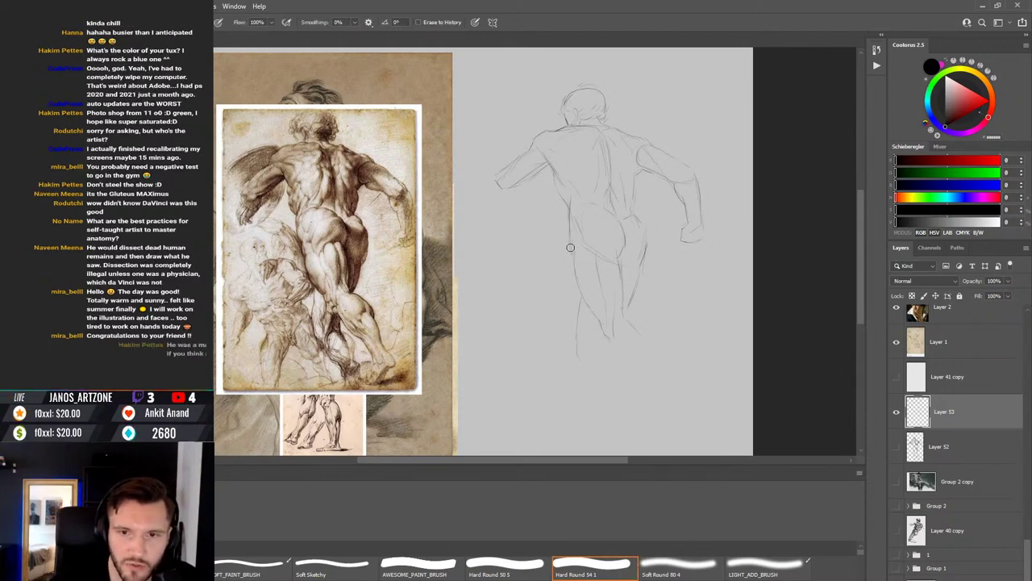
pyautogui.press('b')
pyautogui.press('e')
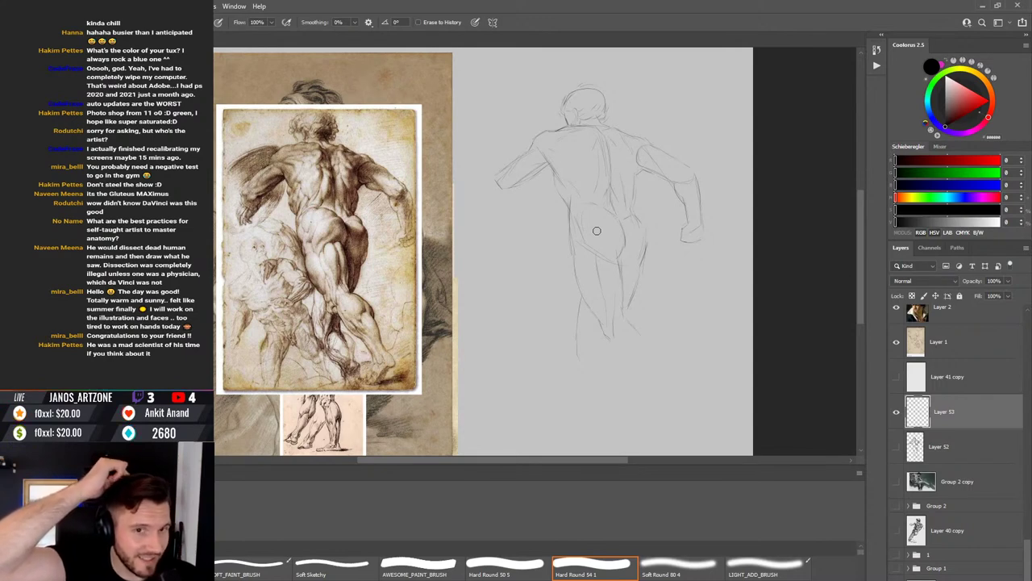
pyautogui.press('b')
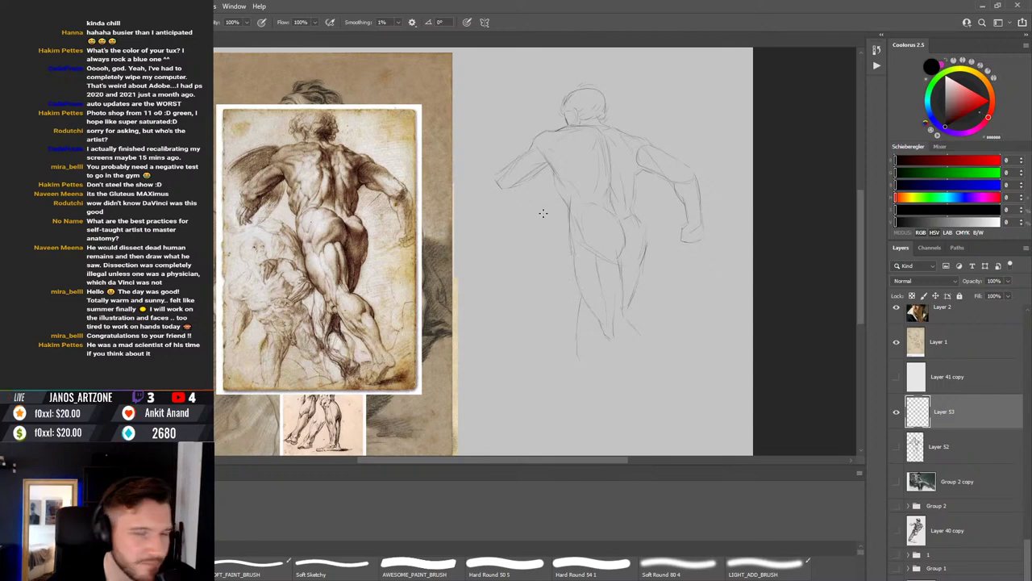
# Step: Erase the short stray strokes near the figure's feet
pyautogui.moveTo(599, 261); pyautogui.dragTo(578, 258)
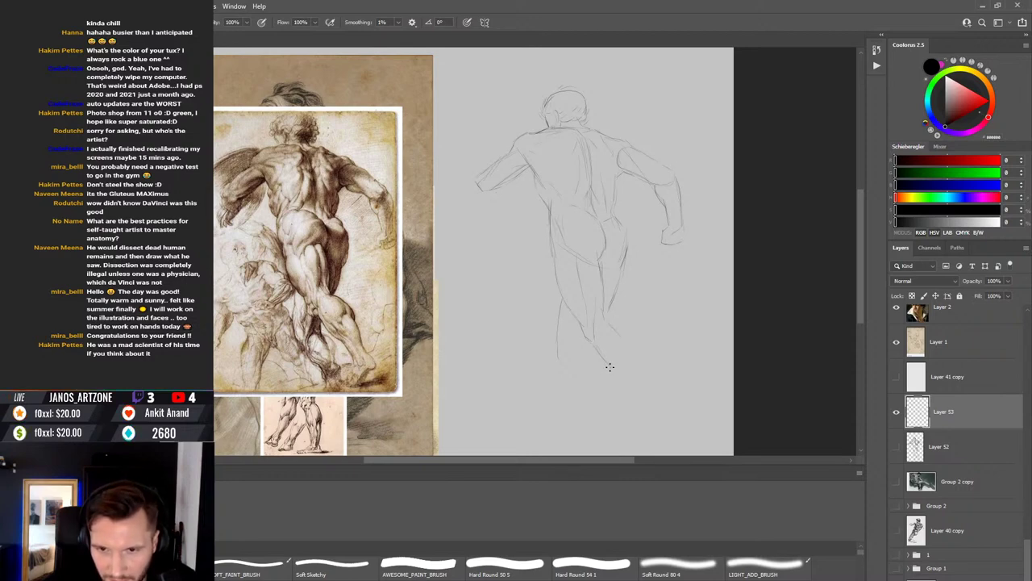
pyautogui.press('e')
pyautogui.moveTo(612, 369); pyautogui.dragTo(599, 358)
pyautogui.press('b')
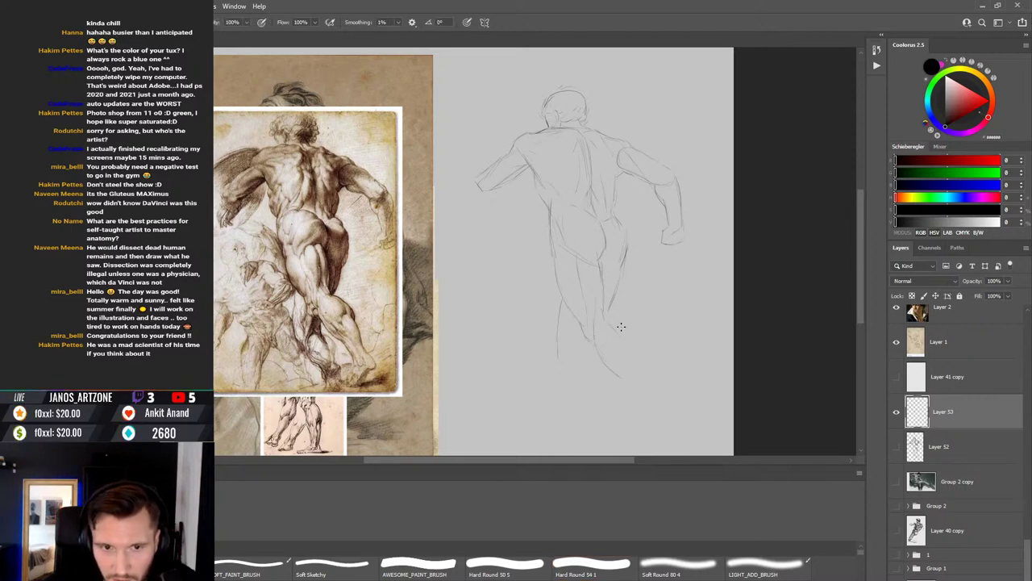
pyautogui.press('e')
pyautogui.press('b')
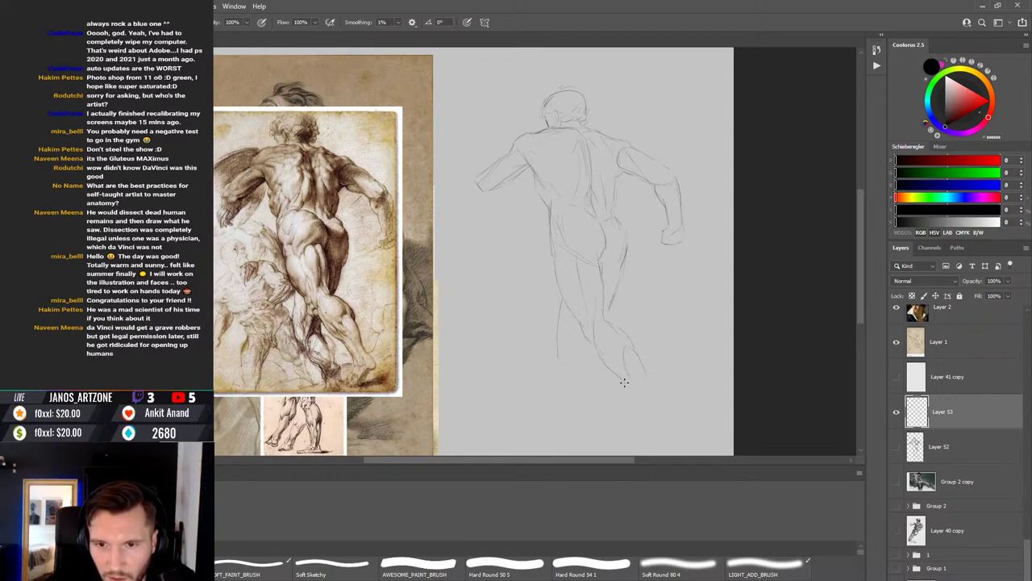
# Step: Extend the lower-leg line down and sketch a light ankle and foot
pyautogui.moveTo(659, 362)
pyautogui.mouseDown()
pyautogui.moveTo(656, 392)
pyautogui.moveTo(657, 351)
pyautogui.mouseUp()
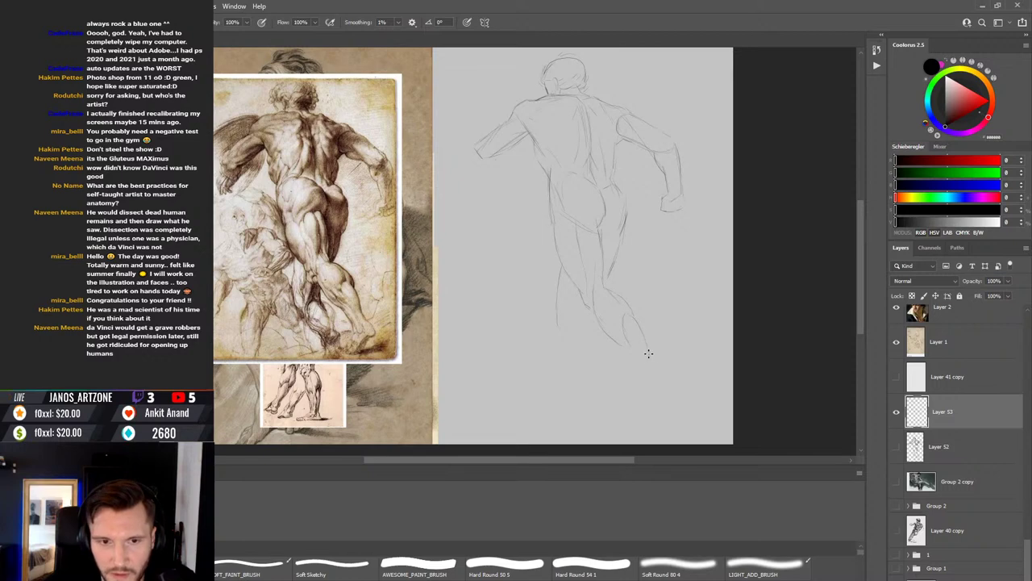
pyautogui.moveTo(649, 356); pyautogui.dragTo(652, 365)
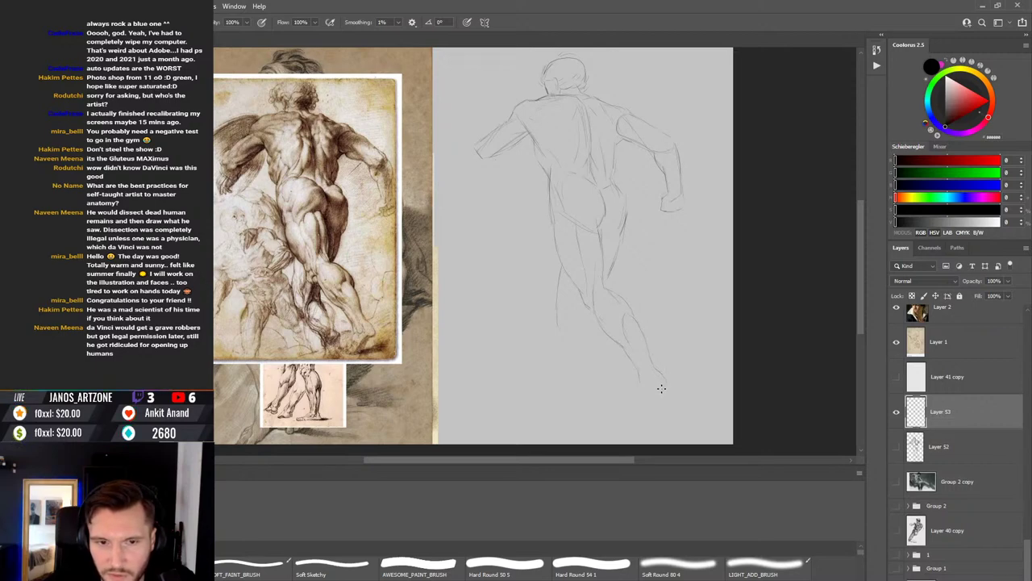
pyautogui.moveTo(655, 377); pyautogui.dragTo(653, 391)
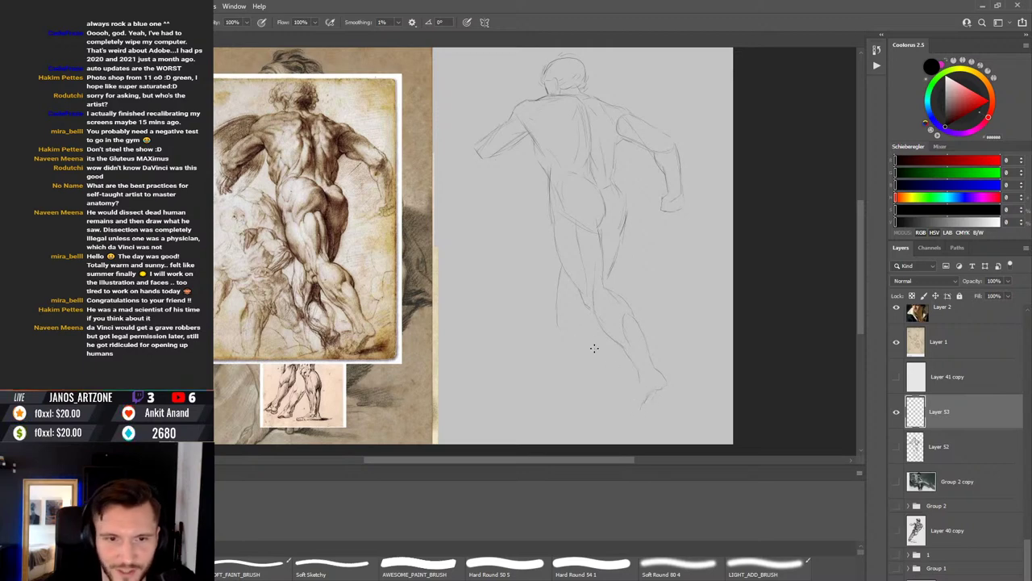
# Step: Redraw the calf and ankle contours down to the feet, erasing stray marks on Layer 53
pyautogui.scroll(1, 633, 335)
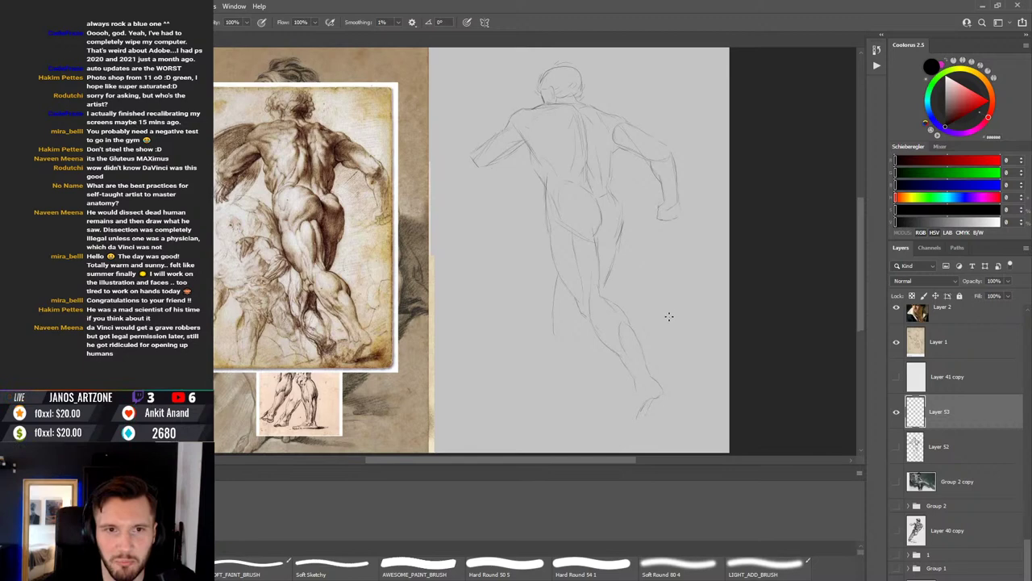
pyautogui.press('v')
pyautogui.press('b')
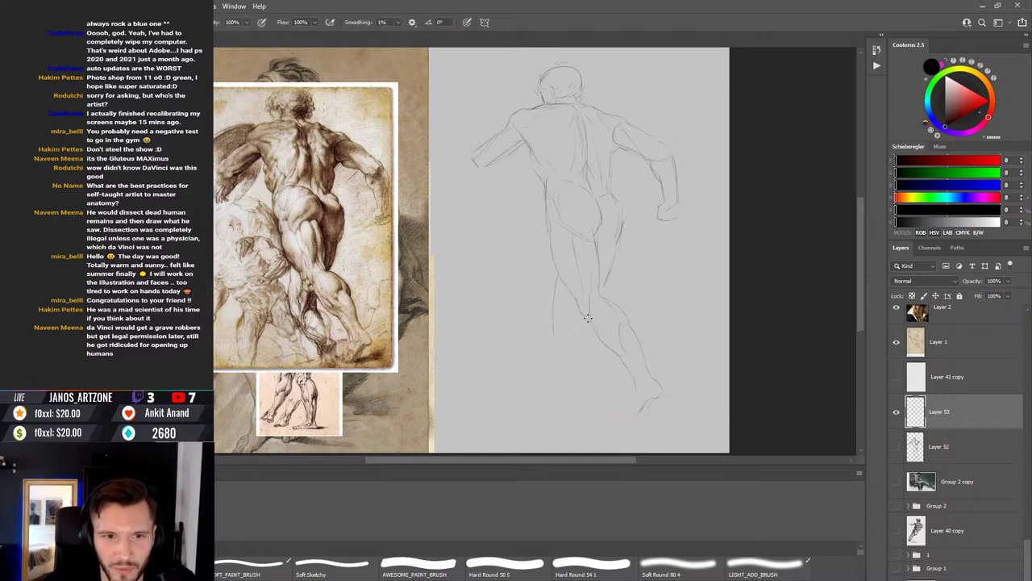
pyautogui.press('e')
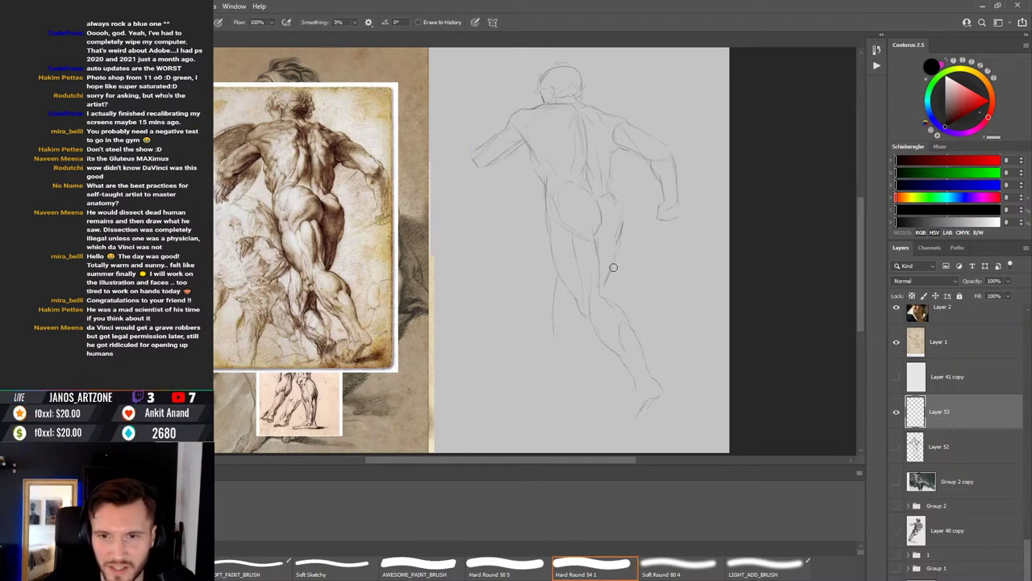
pyautogui.press('b')
pyautogui.press('e')
pyautogui.press('b')
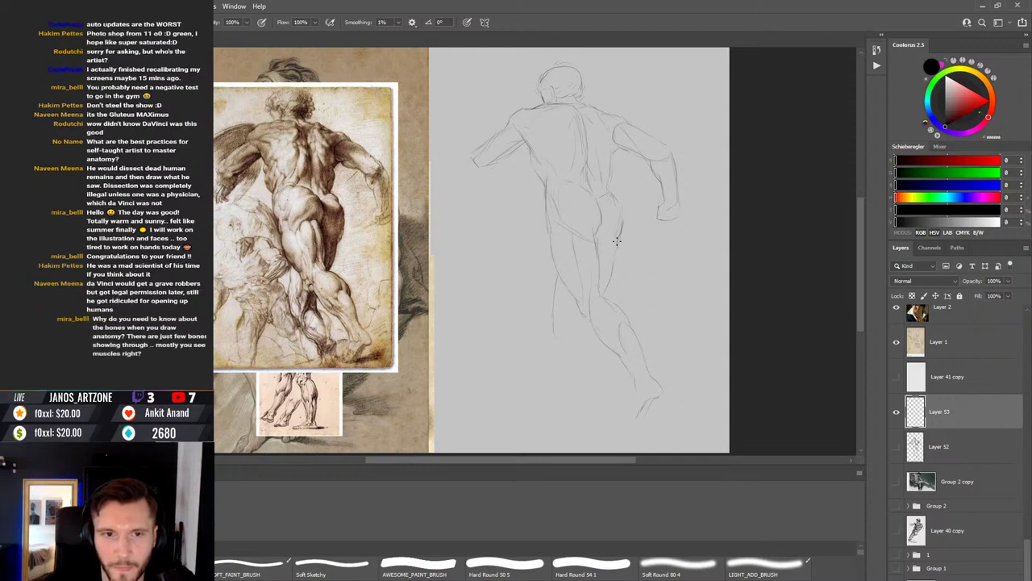
pyautogui.press(']')
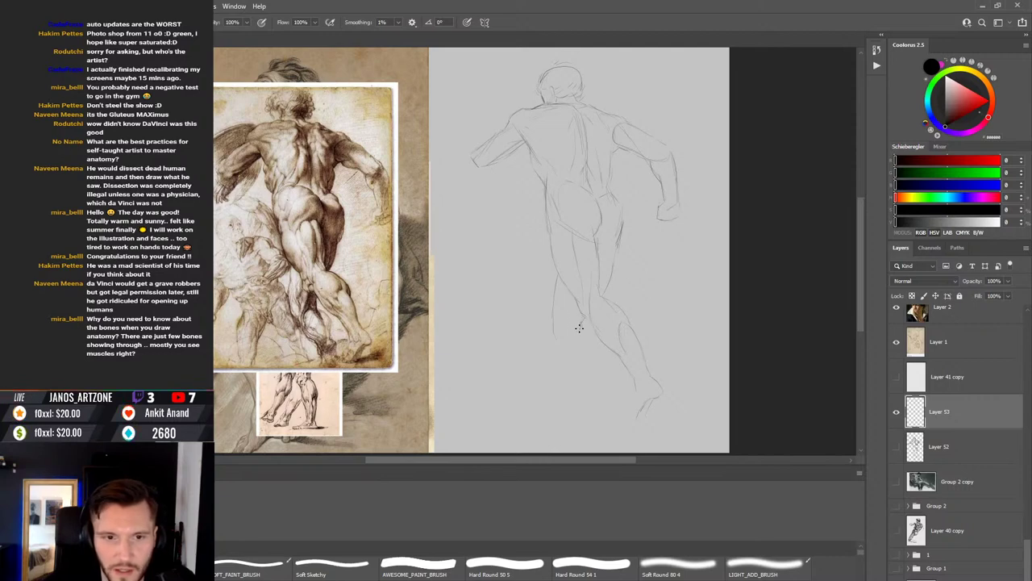
pyautogui.press('e')
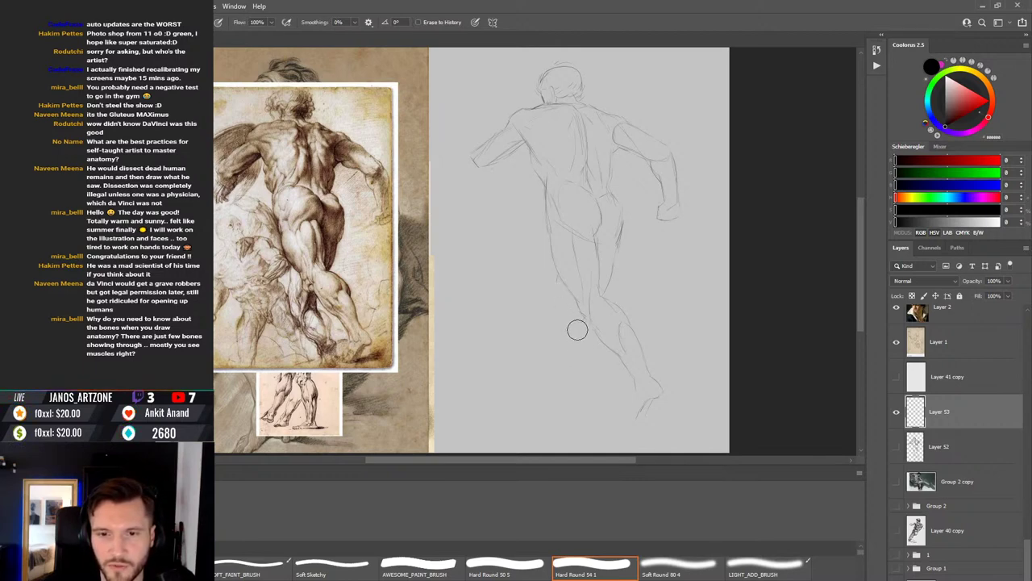
pyautogui.press('b')
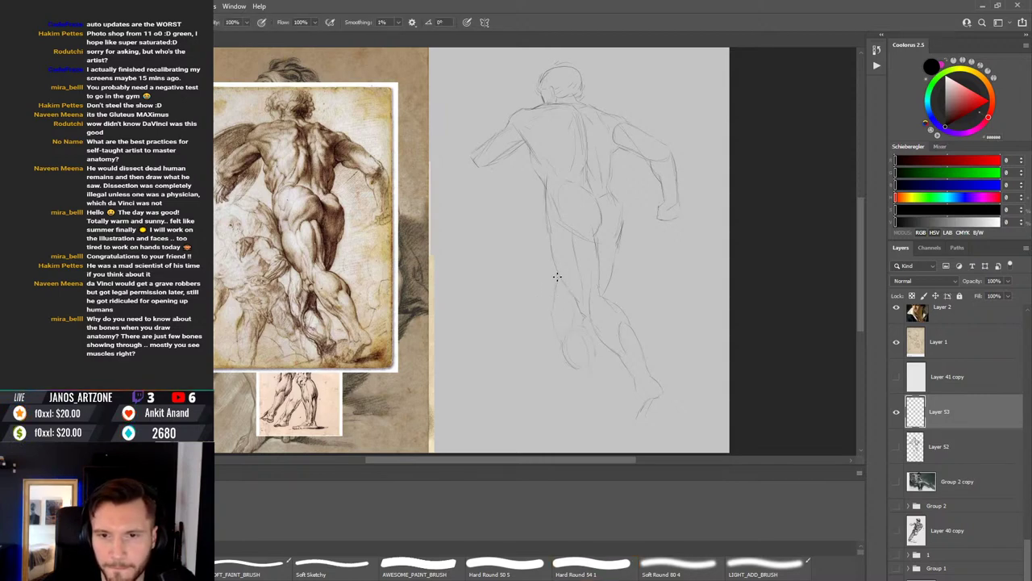
# Step: Move Layer 53's figure sketch a few pixels higher on the canvas
pyautogui.press('ctrl')
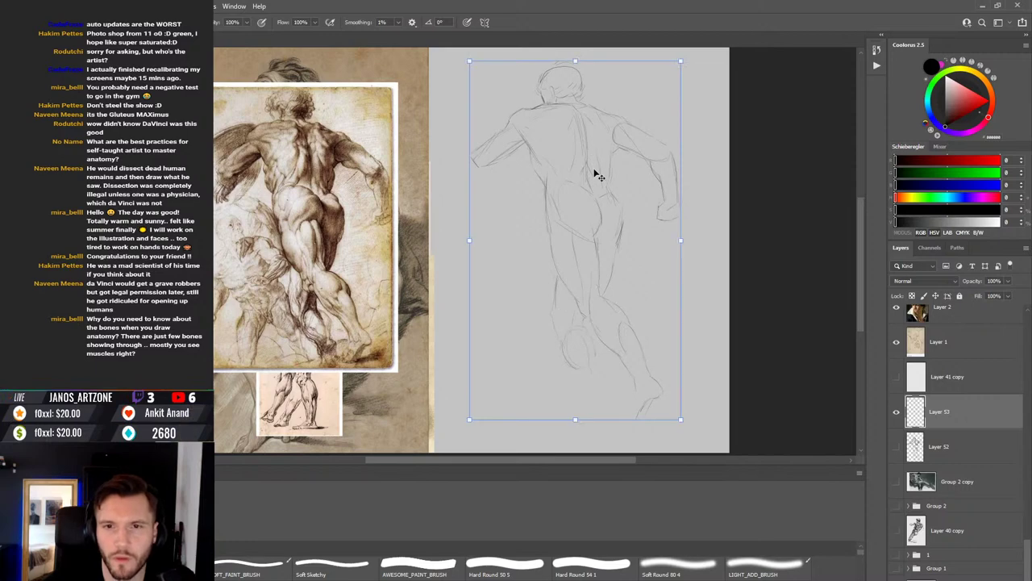
pyautogui.moveTo(598, 175); pyautogui.dragTo(594, 186)
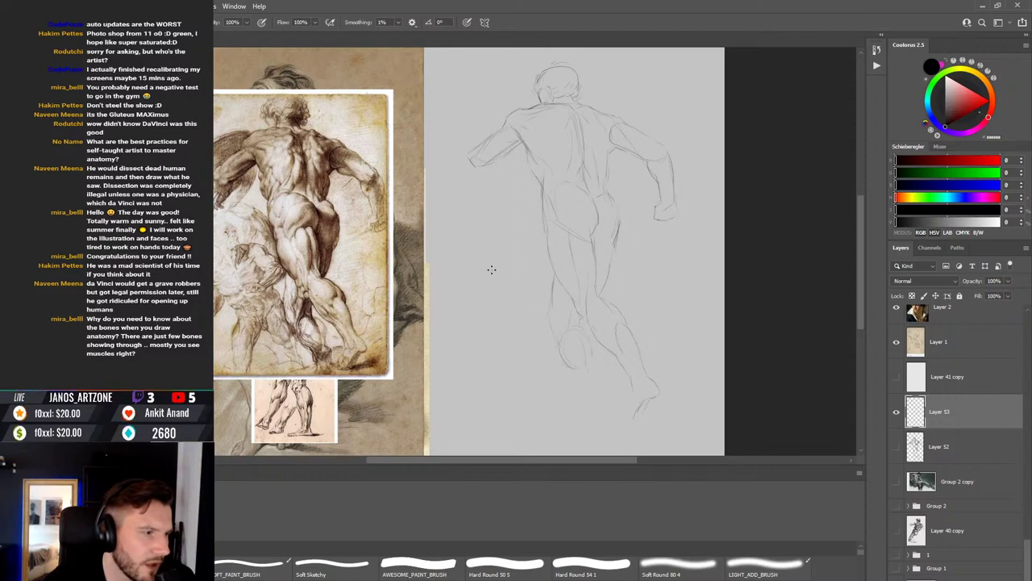
pyautogui.scroll(1, 528, 238)
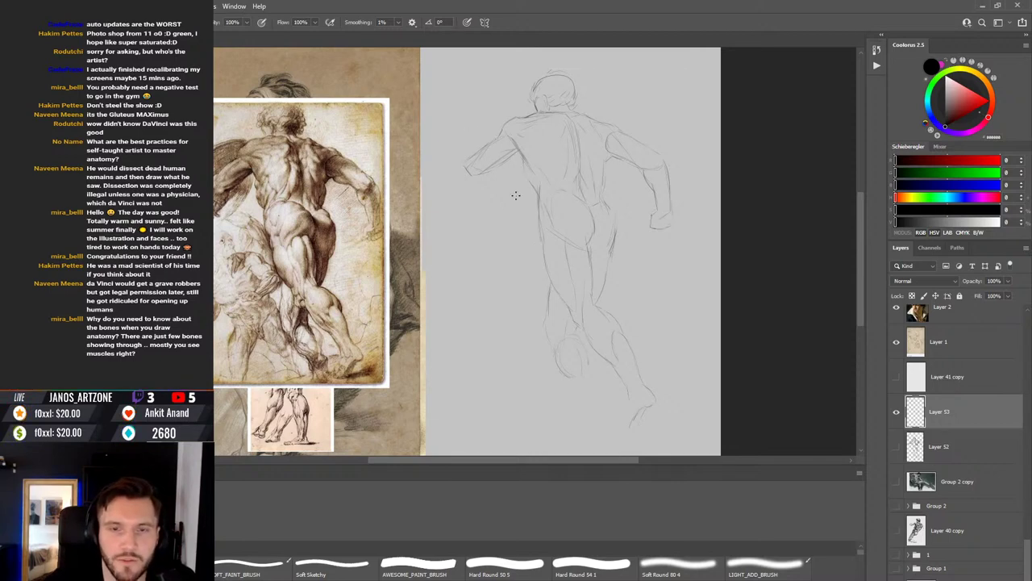
pyautogui.scroll(1, 515, 202)
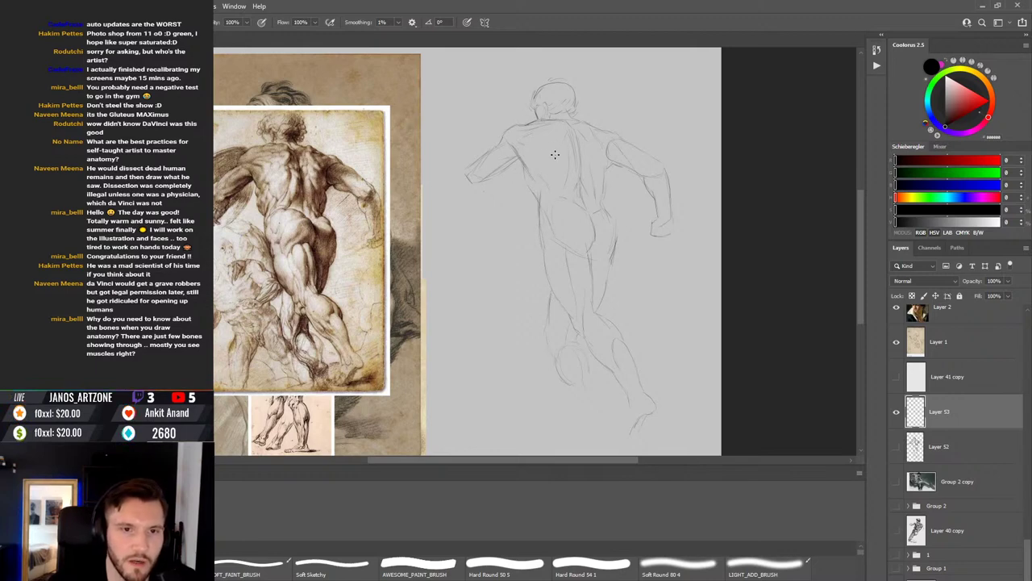
pyautogui.scroll(2, 354, 217)
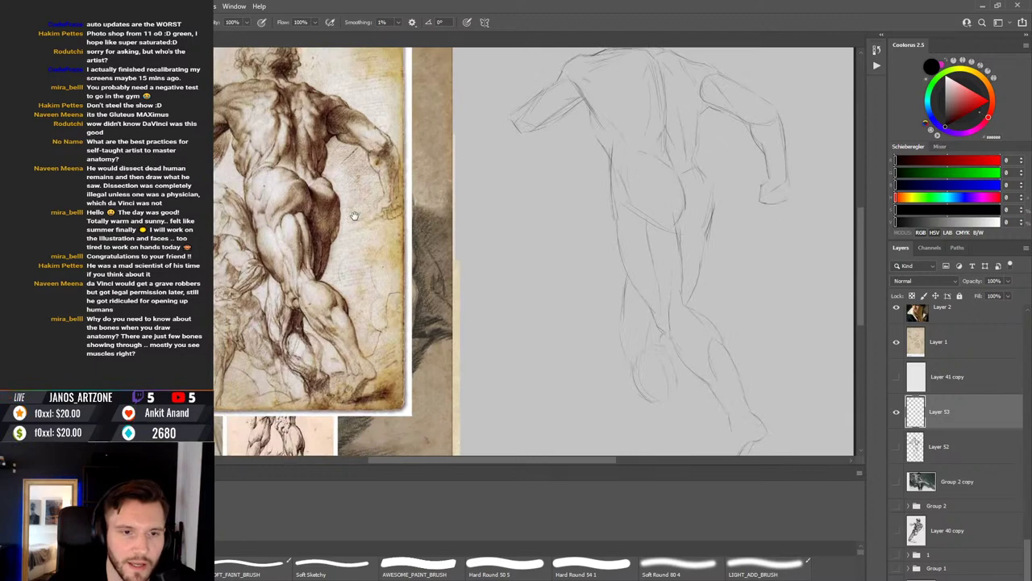
pyautogui.scroll(1, 355, 216)
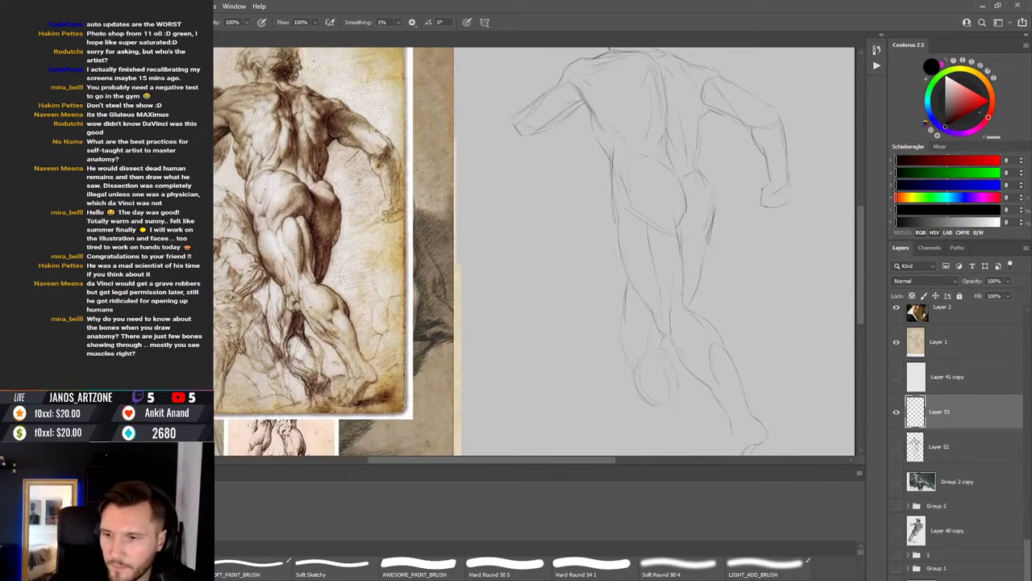
pyautogui.hotkey('ctrl', 'shift', 'alt', 'n')
# Step: Set red as the painting colour and add a new empty layer above reference Layer 27
pyautogui.click(979, 103)
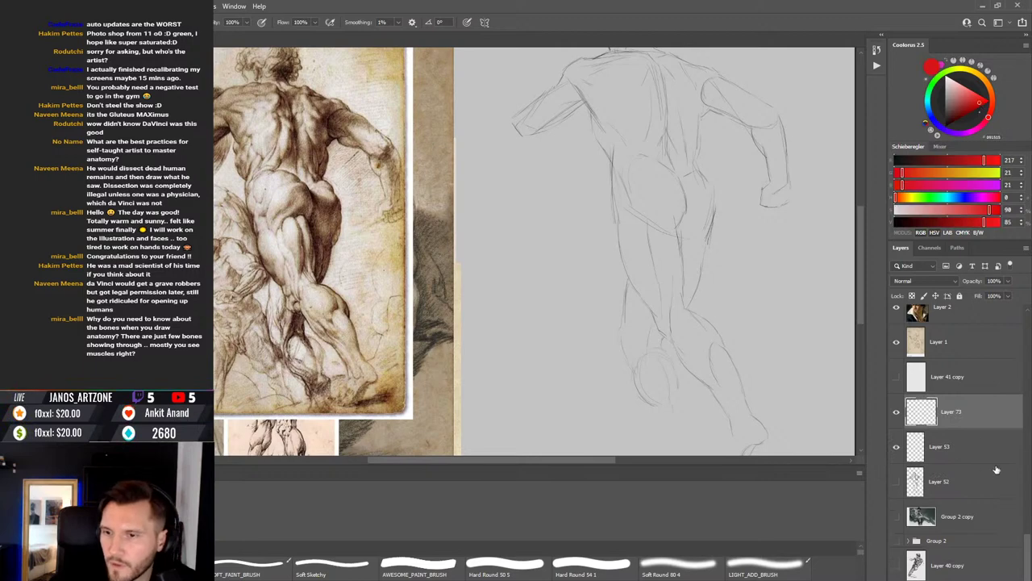
pyautogui.press('Delete')
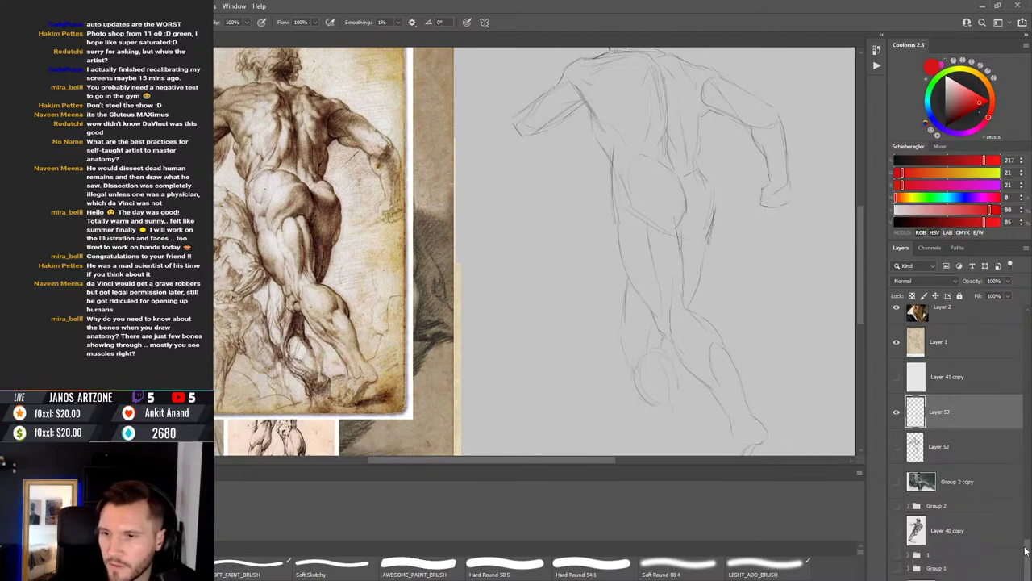
pyautogui.press('v')
pyautogui.keyDown('ctrl'); pyautogui.click(366, 292); pyautogui.keyUp('ctrl')
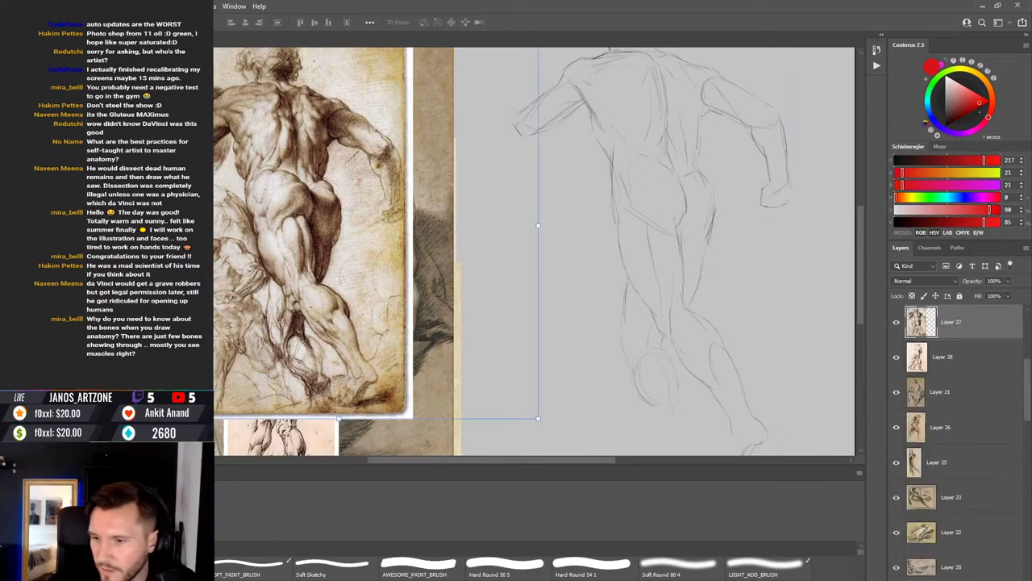
pyautogui.hotkey('ctrl', 'shift', 'alt', 'n')
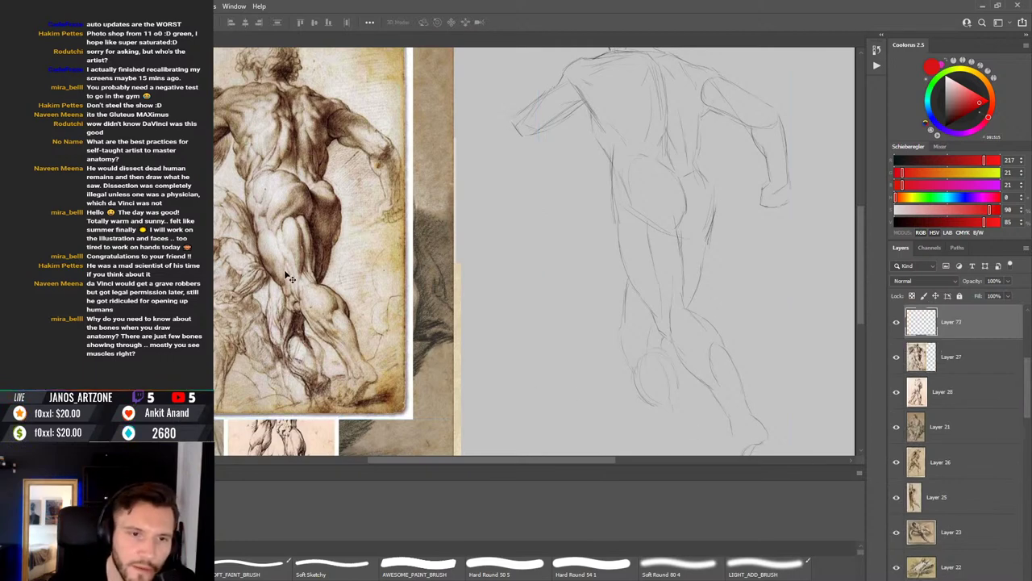
pyautogui.press('b')
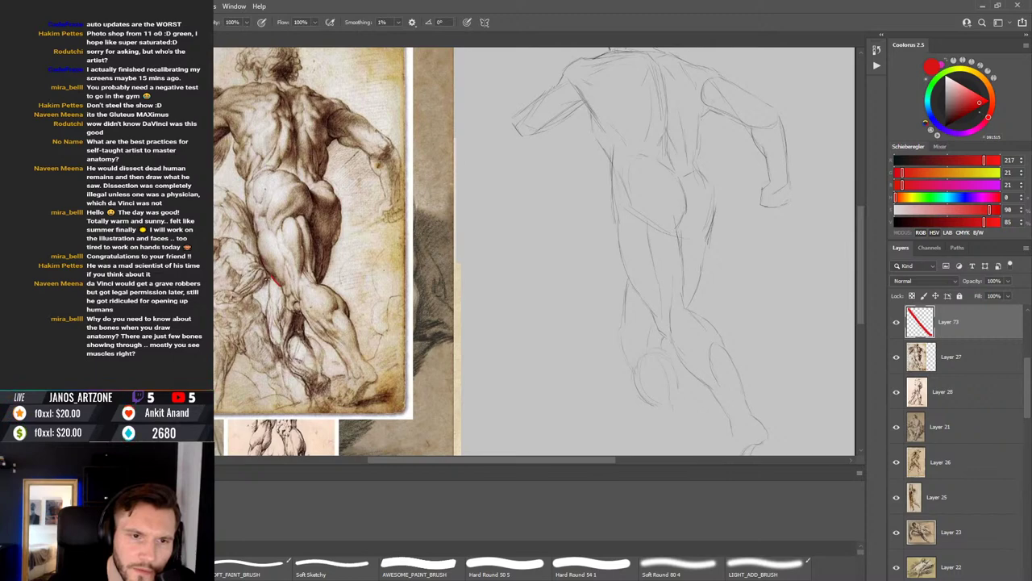
# Step: Draw red construction lines over the reference's back, hip, thigh and lower leg
pyautogui.moveTo(276, 292); pyautogui.dragTo(263, 264)
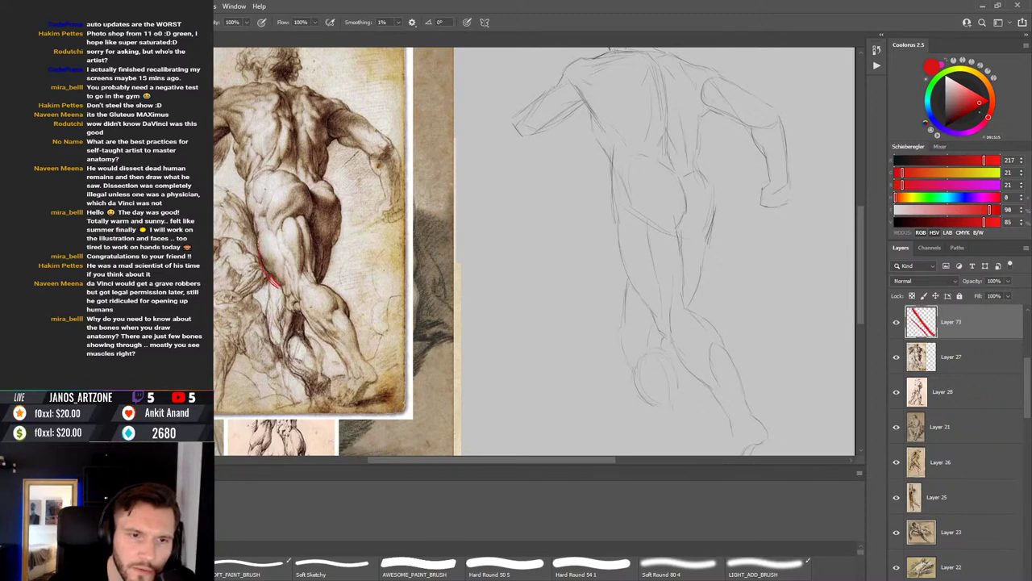
pyautogui.hotkey('ctrl', 'z')
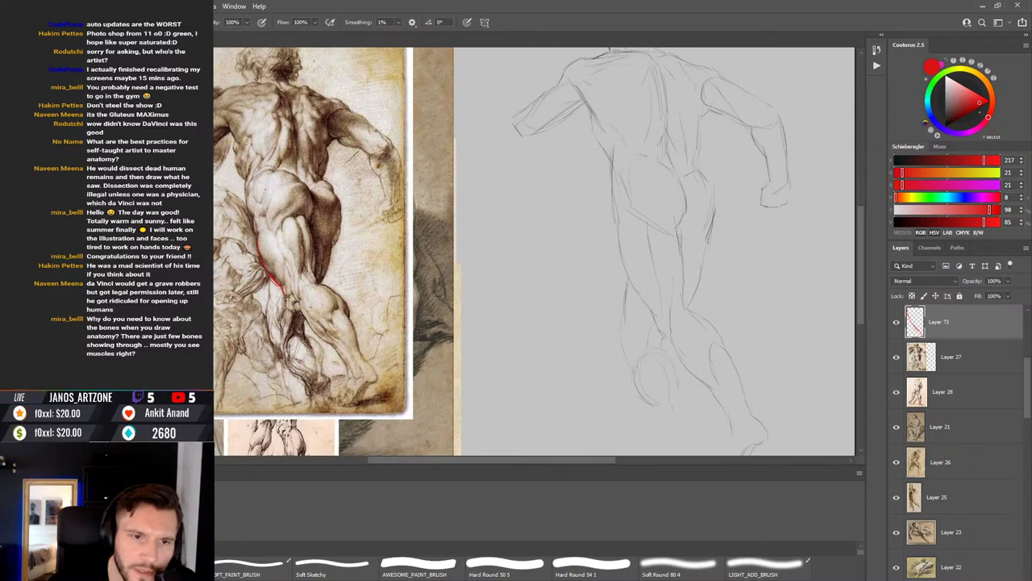
pyautogui.moveTo(283, 290); pyautogui.dragTo(295, 308)
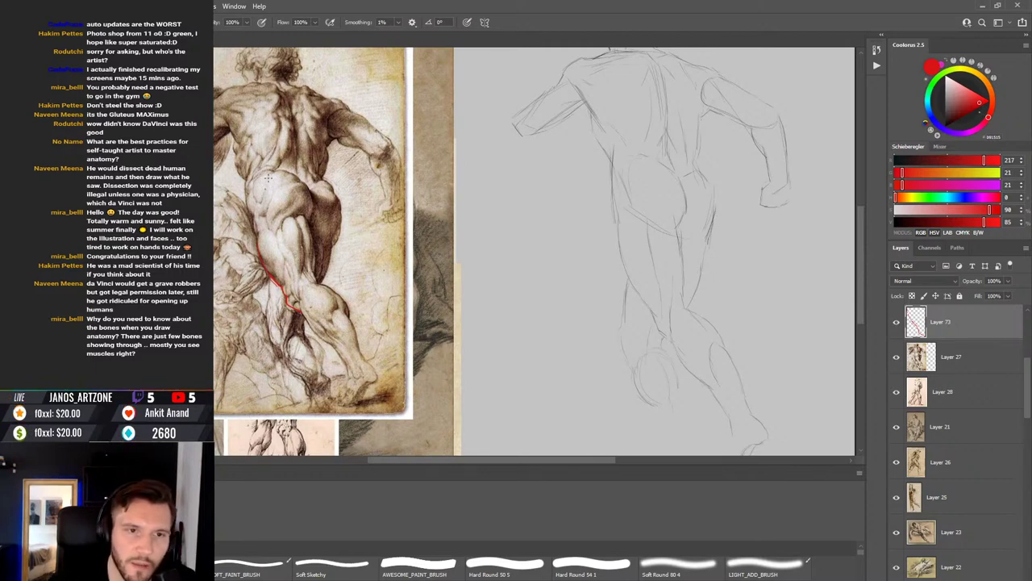
pyautogui.moveTo(269, 190); pyautogui.dragTo(269, 199)
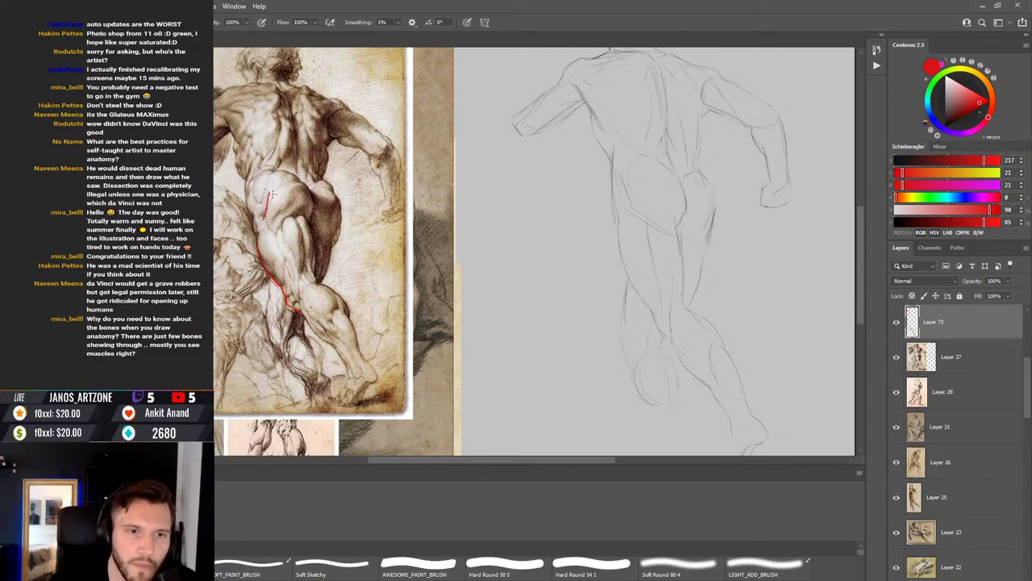
pyautogui.moveTo(271, 190)
pyautogui.mouseDown()
pyautogui.moveTo(269, 223)
pyautogui.moveTo(273, 188)
pyautogui.moveTo(285, 193)
pyautogui.moveTo(275, 198)
pyautogui.moveTo(284, 188)
pyautogui.mouseUp()
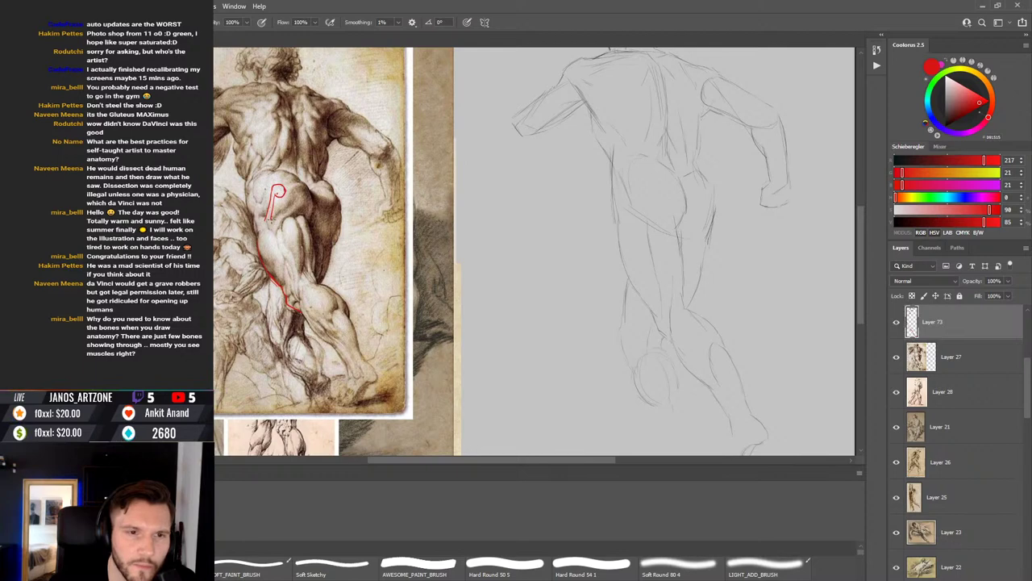
pyautogui.moveTo(266, 228); pyautogui.dragTo(290, 276)
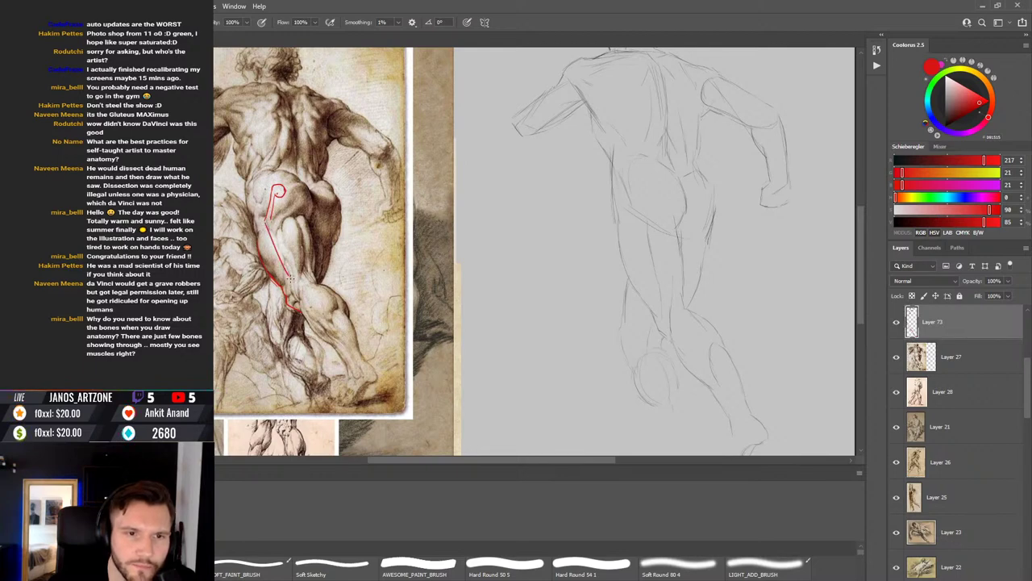
pyautogui.moveTo(273, 211); pyautogui.dragTo(293, 273)
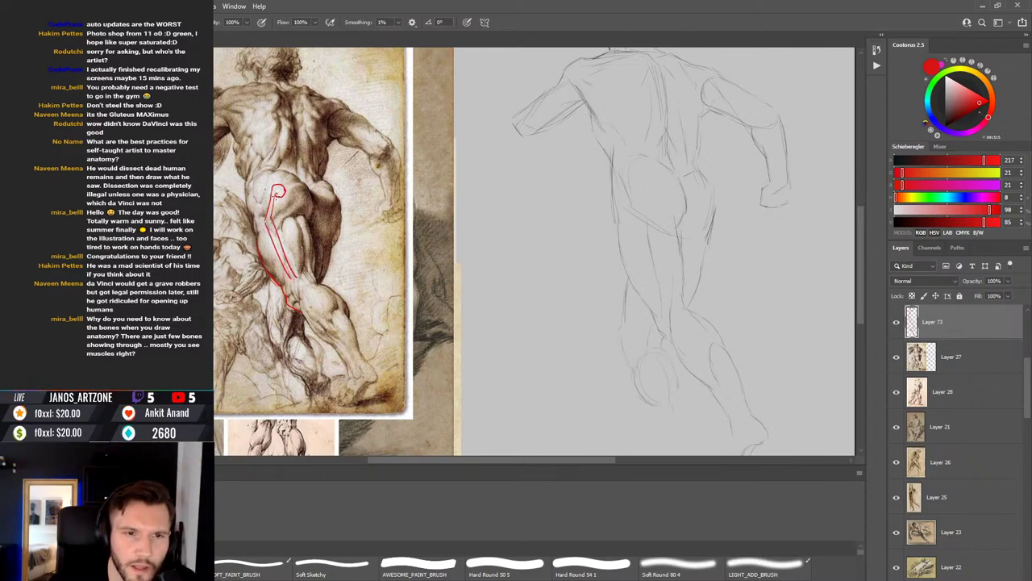
pyautogui.moveTo(274, 198)
pyautogui.mouseDown()
pyautogui.moveTo(280, 189)
pyautogui.moveTo(305, 197)
pyautogui.mouseUp()
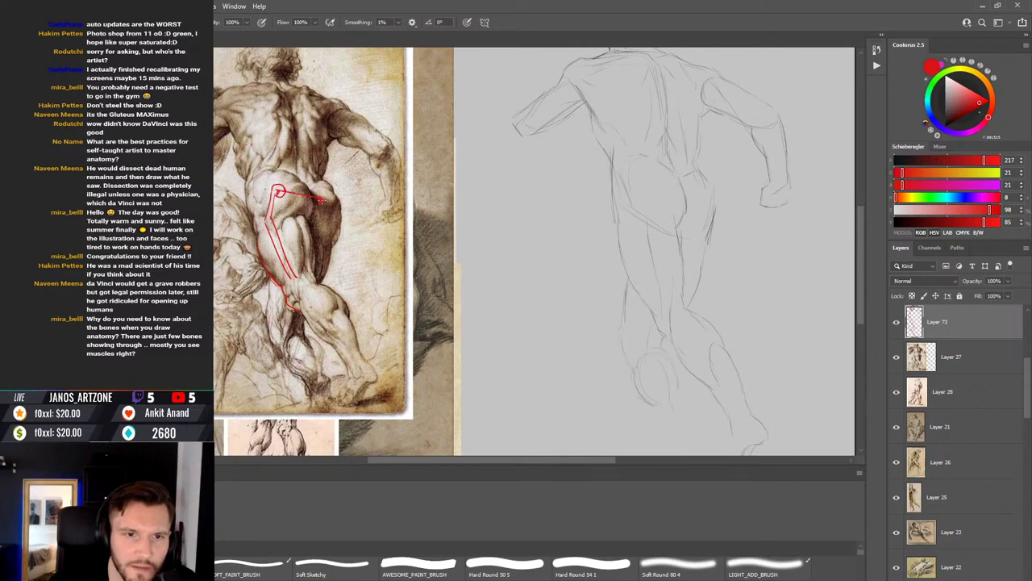
pyautogui.moveTo(313, 268); pyautogui.dragTo(289, 316)
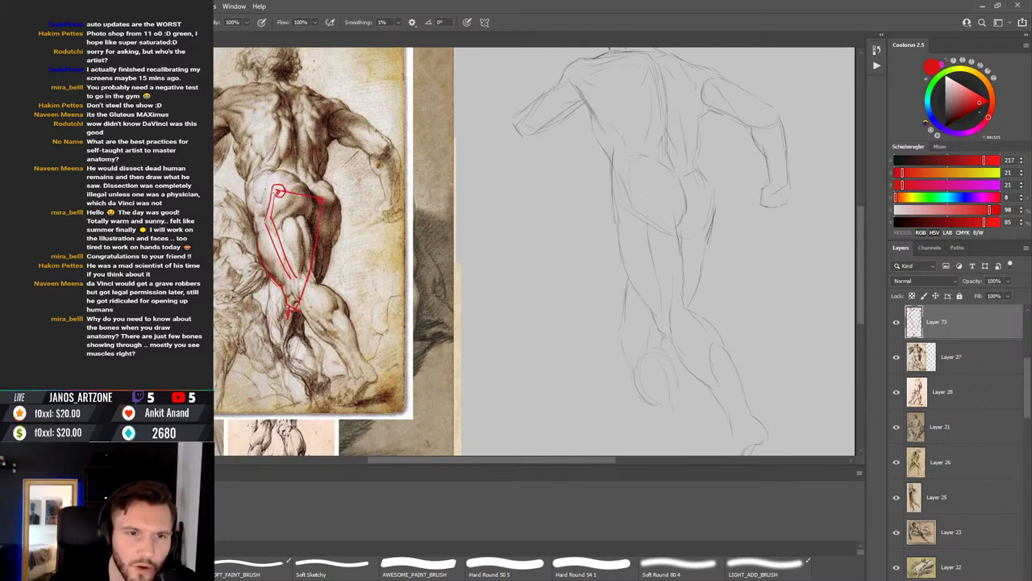
pyautogui.moveTo(251, 188)
pyautogui.mouseDown()
pyautogui.moveTo(262, 215)
pyautogui.moveTo(269, 171)
pyautogui.moveTo(316, 184)
pyautogui.moveTo(347, 216)
pyautogui.mouseUp()
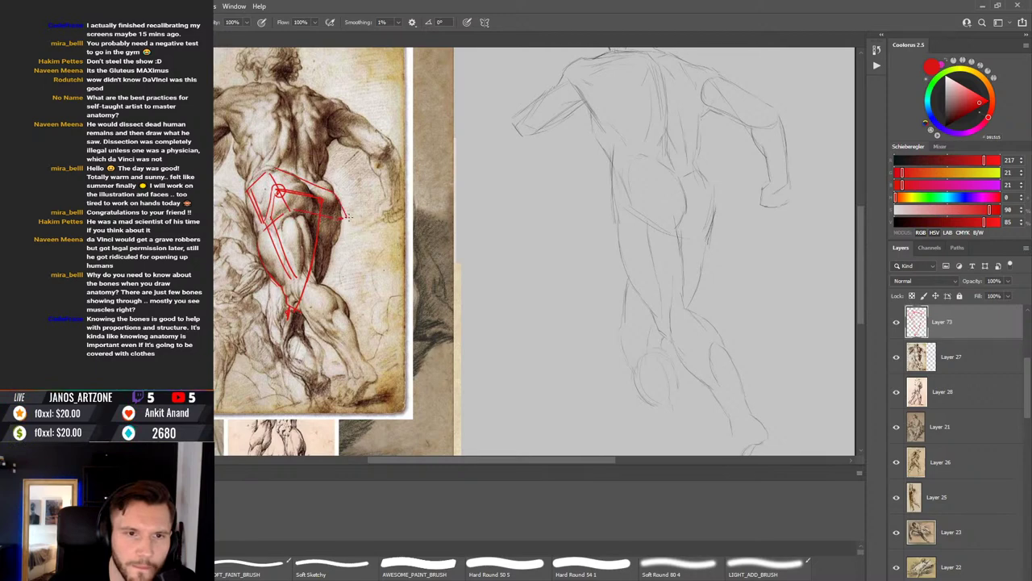
# Step: Draw red construction curves along the reference's left side, shoulder and back, redoing attempts
pyautogui.moveTo(296, 170); pyautogui.dragTo(335, 242)
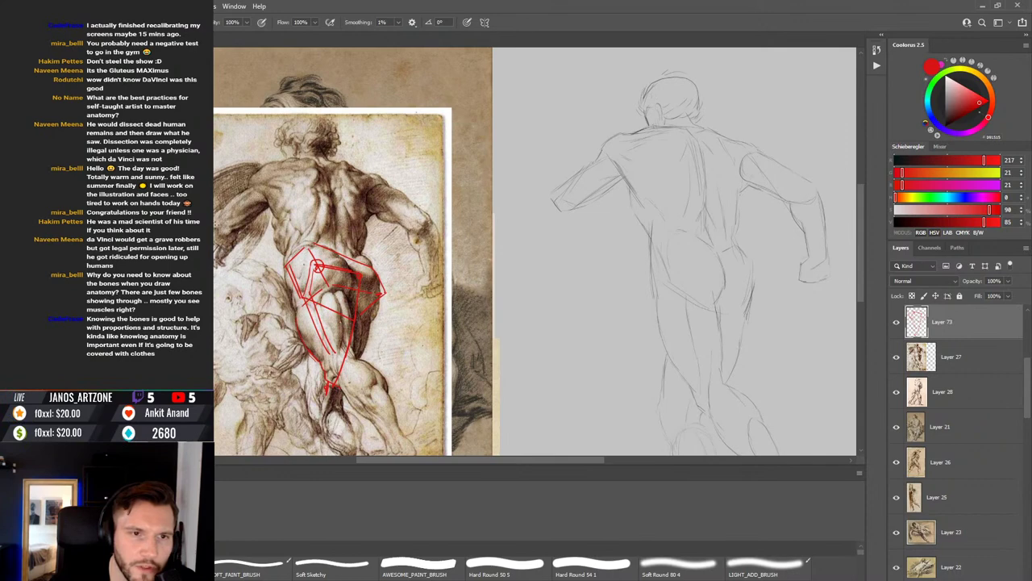
pyautogui.moveTo(258, 192); pyautogui.dragTo(216, 229)
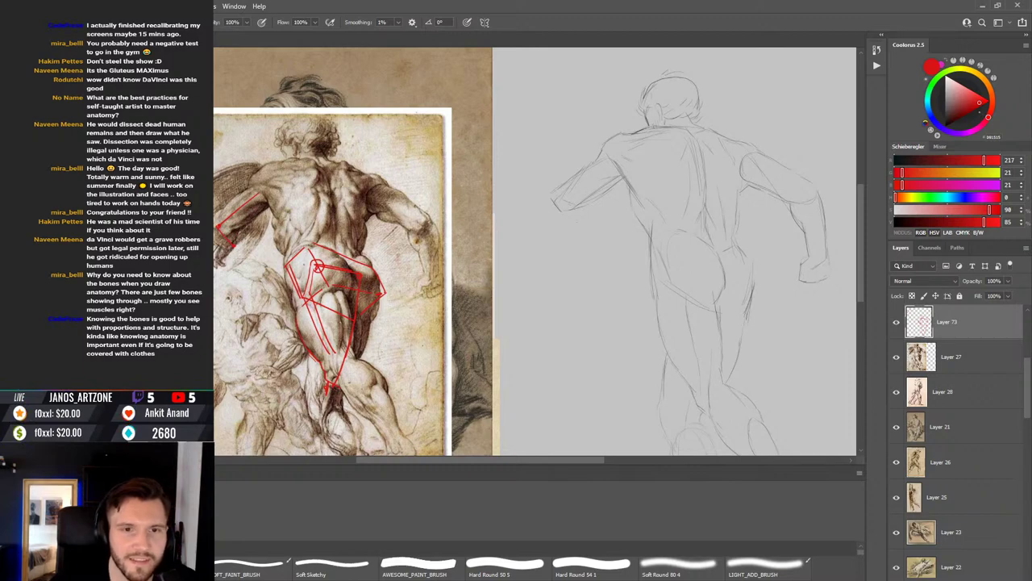
pyautogui.moveTo(379, 192)
pyautogui.mouseDown()
pyautogui.moveTo(423, 215)
pyautogui.moveTo(458, 289)
pyautogui.mouseUp()
pyautogui.hotkey('ctrl', 'z')
pyautogui.moveTo(389, 197)
pyautogui.mouseDown()
pyautogui.moveTo(413, 217)
pyautogui.moveTo(449, 269)
pyautogui.moveTo(446, 326)
pyautogui.mouseUp()
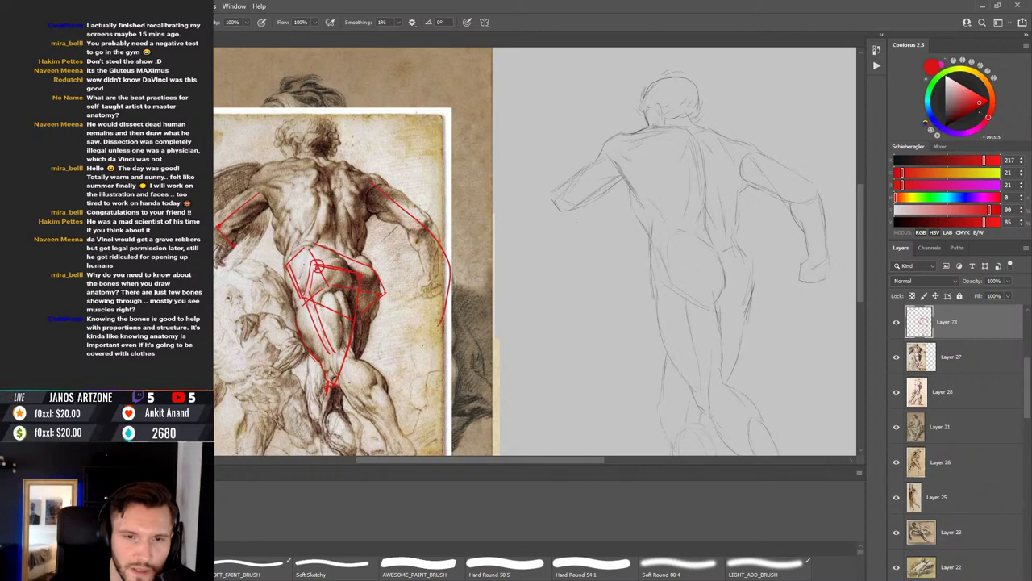
pyautogui.hotkey('ctrl', 'z')
pyautogui.moveTo(381, 187)
pyautogui.mouseDown()
pyautogui.moveTo(419, 220)
pyautogui.moveTo(441, 330)
pyautogui.mouseUp()
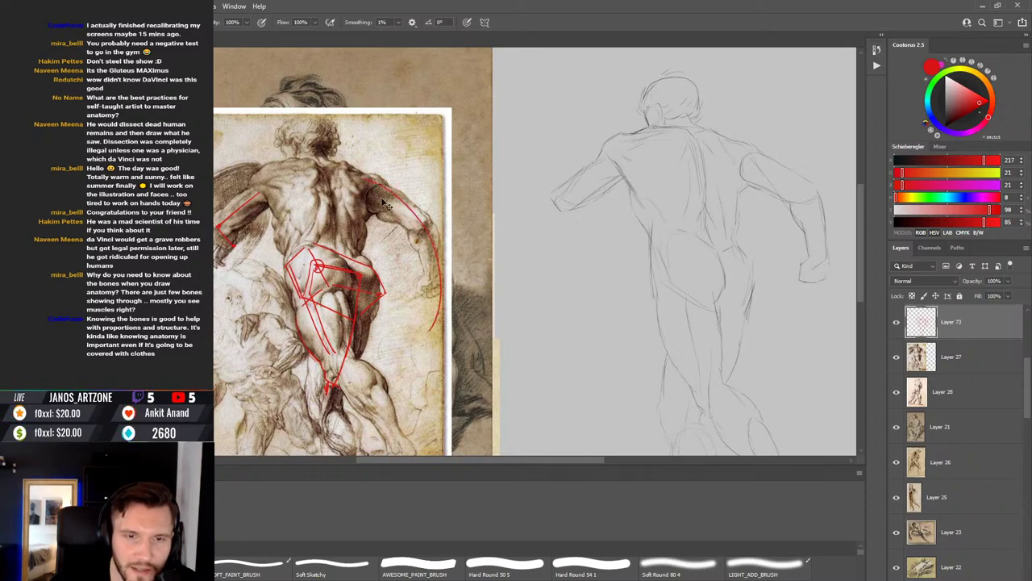
pyautogui.hotkey('ctrl', 'z')
pyautogui.moveTo(363, 179)
pyautogui.mouseDown()
pyautogui.moveTo(436, 256)
pyautogui.moveTo(438, 302)
pyautogui.mouseUp()
pyautogui.hotkey('ctrl', 'z')
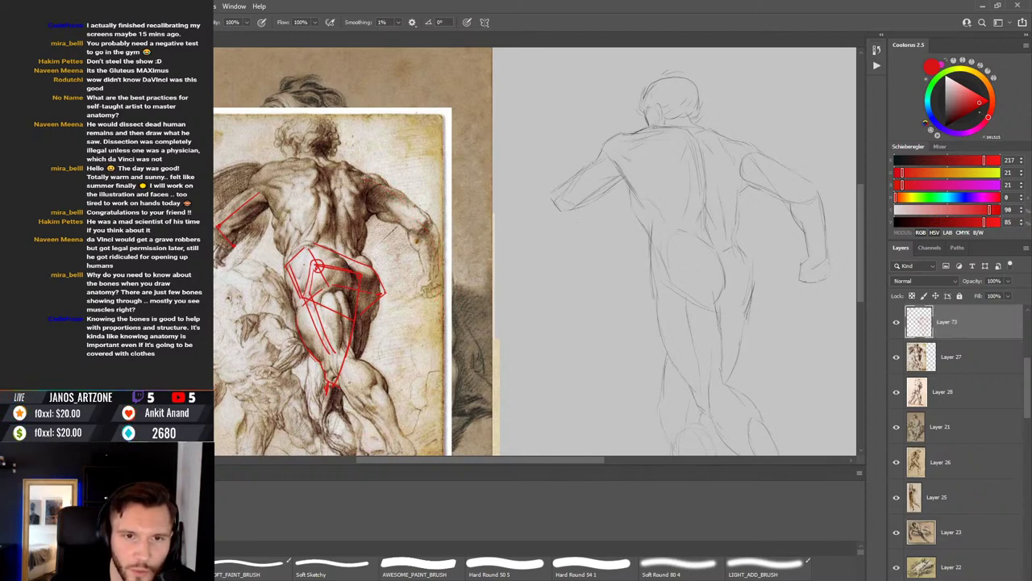
pyautogui.moveTo(373, 182)
pyautogui.mouseDown()
pyautogui.moveTo(435, 271)
pyautogui.moveTo(424, 315)
pyautogui.mouseUp()
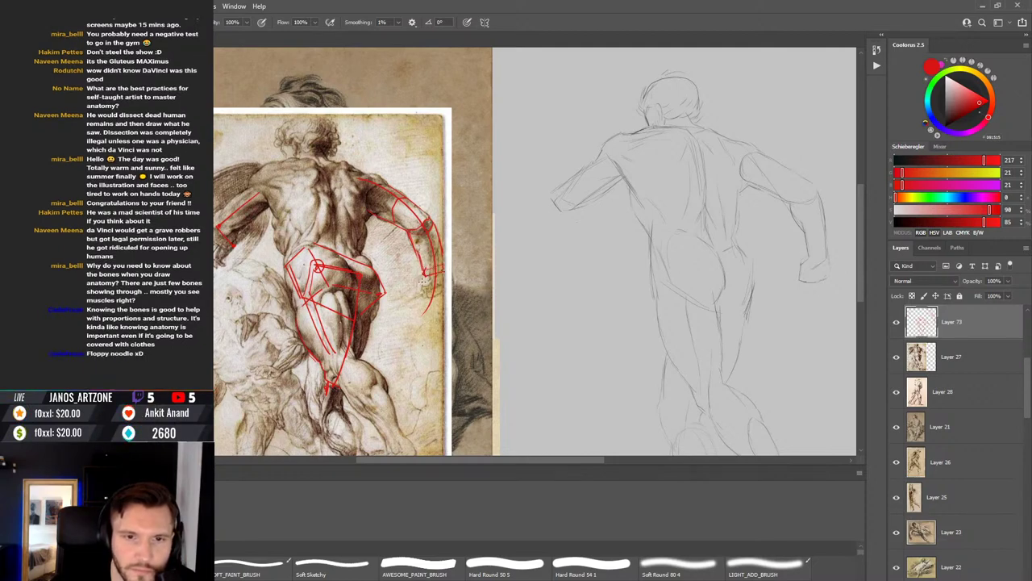
# Step: Review the reference, then delete the red construction layer
pyautogui.moveTo(365, 255); pyautogui.dragTo(426, 260)
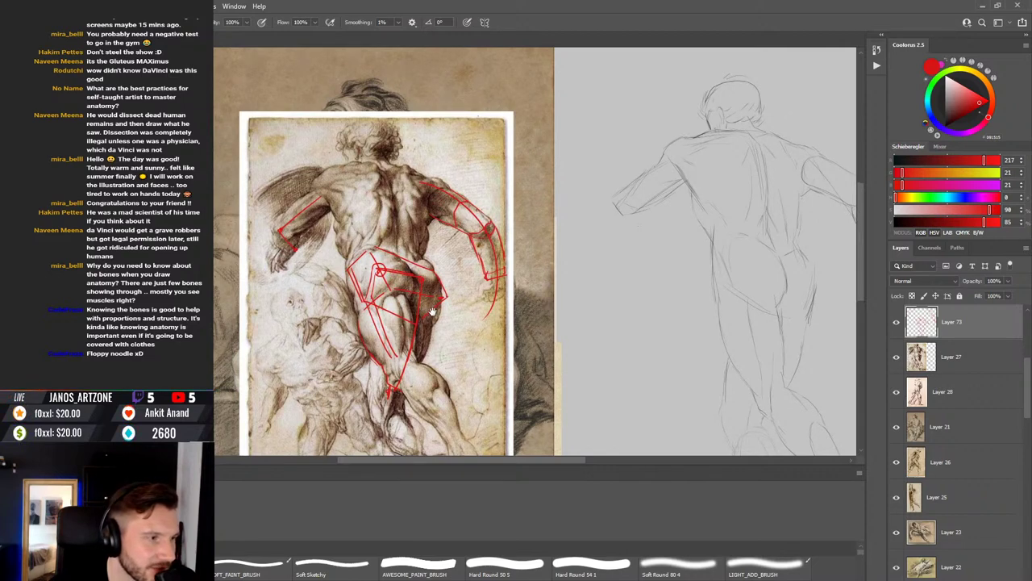
pyautogui.moveTo(436, 295); pyautogui.dragTo(431, 267)
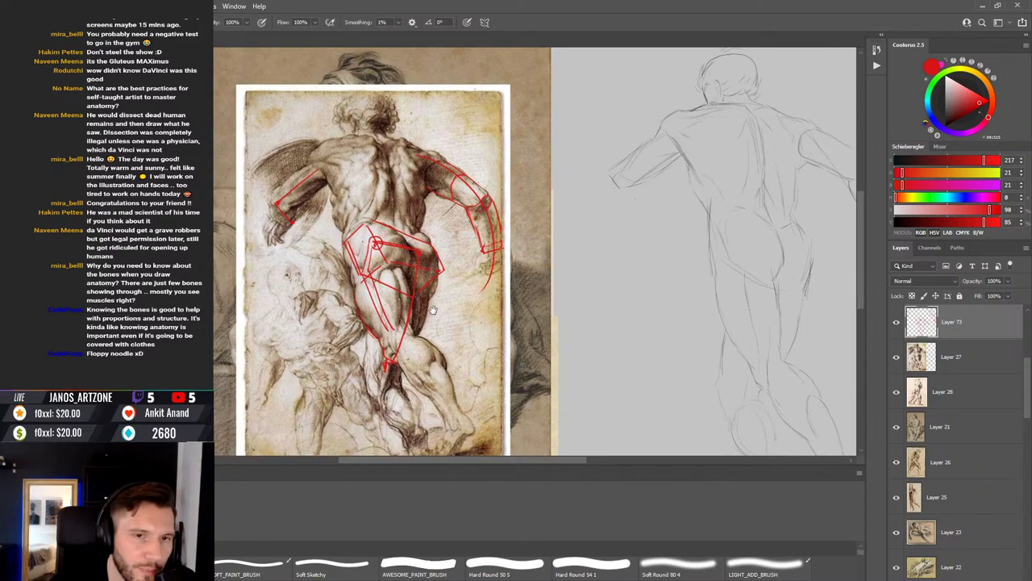
pyautogui.moveTo(433, 310); pyautogui.dragTo(430, 266)
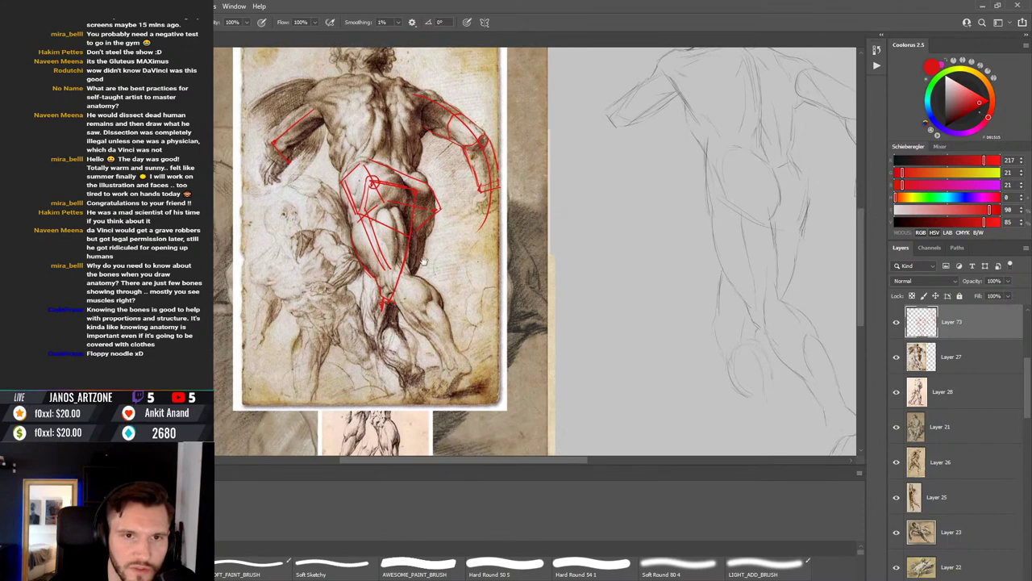
pyautogui.moveTo(424, 261); pyautogui.dragTo(428, 307)
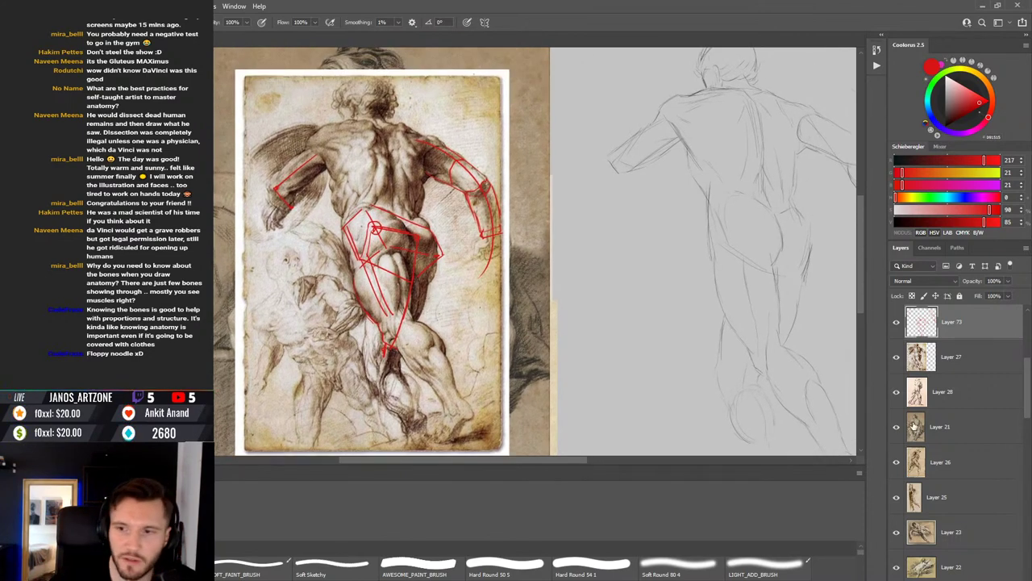
pyautogui.press('Delete')
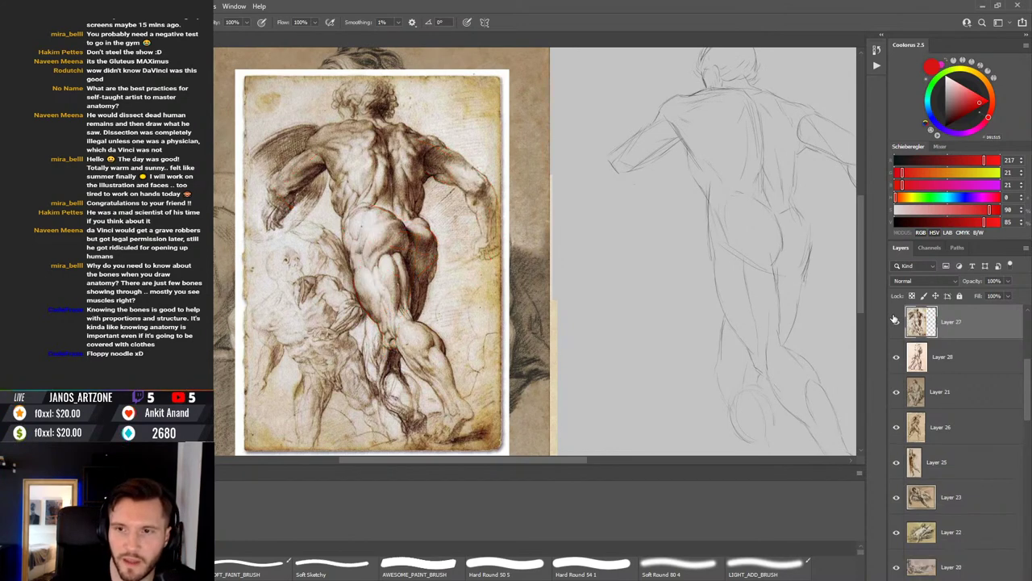
pyautogui.hscroll(3, 675, 258)
# Step: Make sketch Layer 53 active, toggle its visibility off and on, and zoom out
pyautogui.keyDown('ctrl'); pyautogui.click(722, 280); pyautogui.keyUp('ctrl')
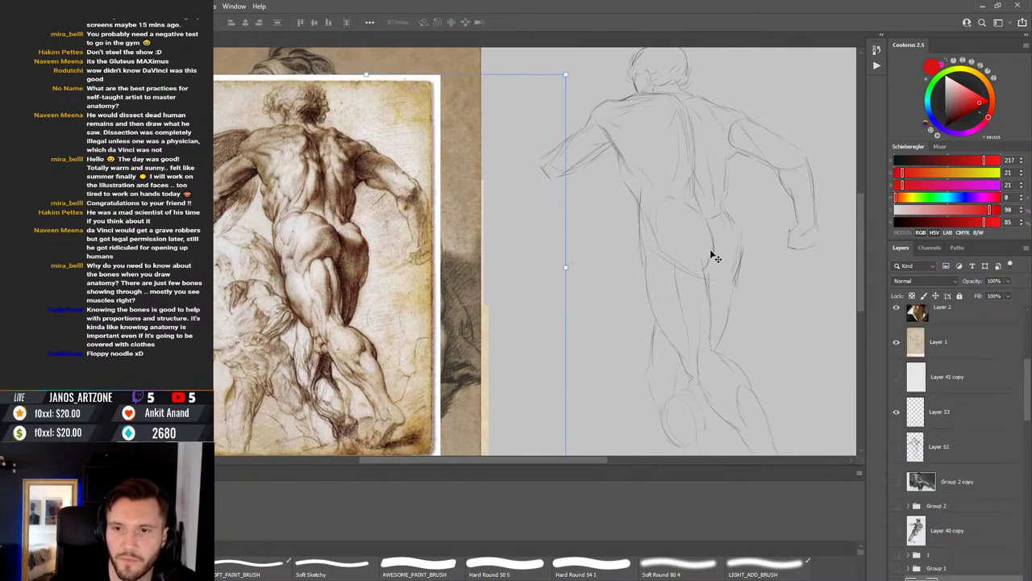
pyautogui.click(964, 415)
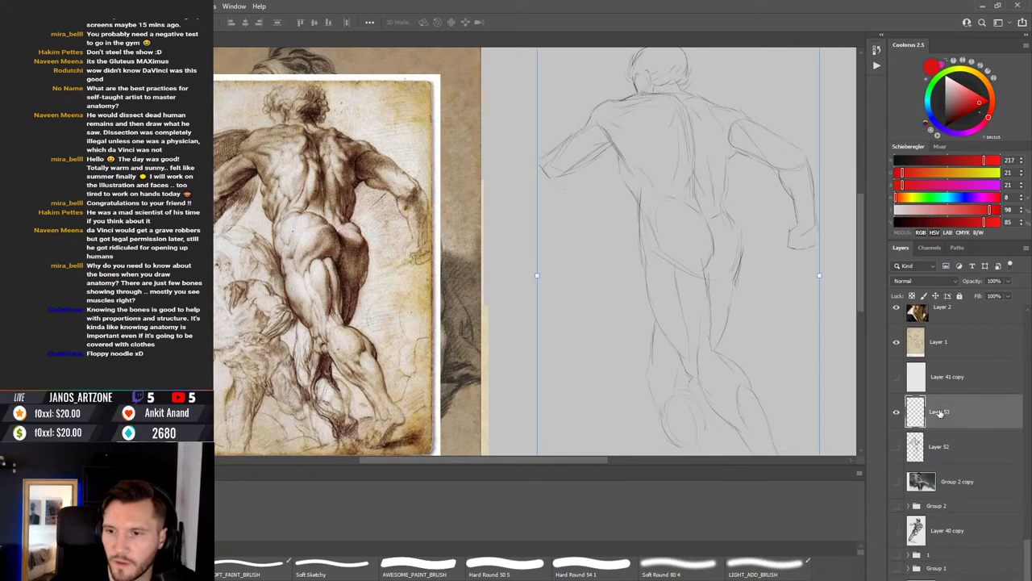
pyautogui.click(896, 413)
pyautogui.click(896, 412)
pyautogui.scroll(-3, 701, 274)
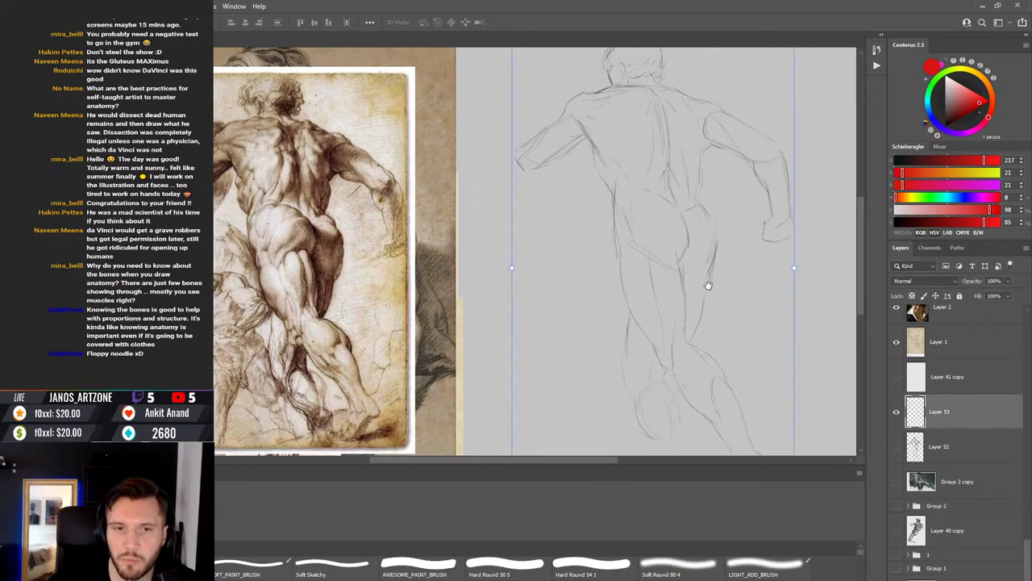
pyautogui.scroll(-1, 701, 274)
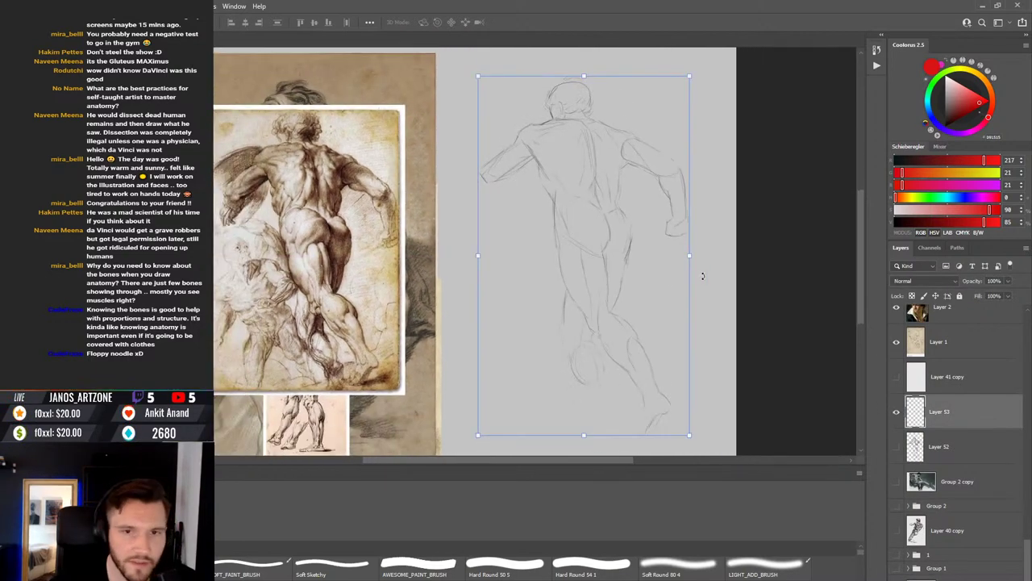
# Step: Reset the painting colour to black and lightly redraw the back, shoulder and arm contours
pyautogui.press('b')
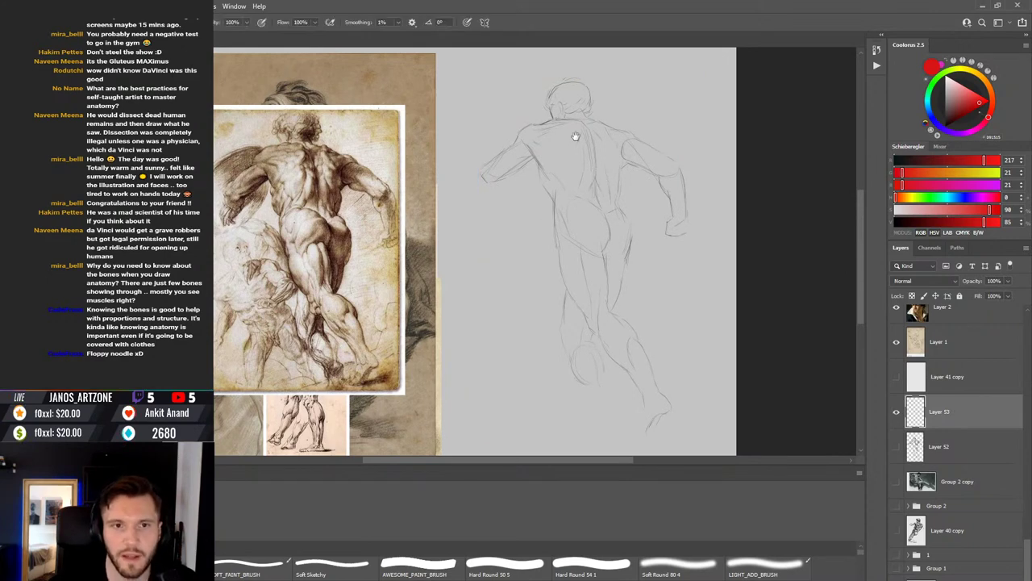
pyautogui.press('x')
pyautogui.press('x')
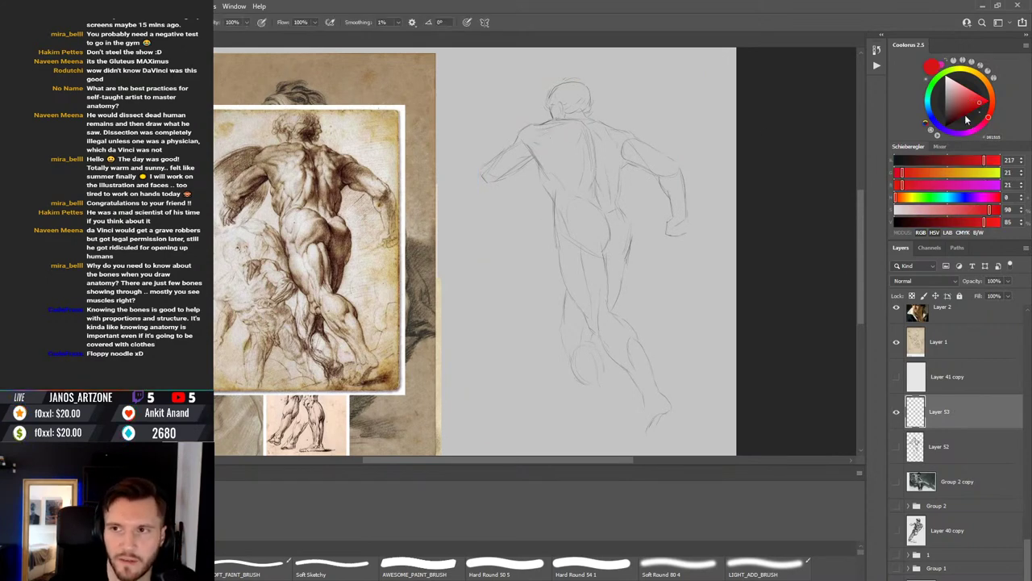
pyautogui.press('d')
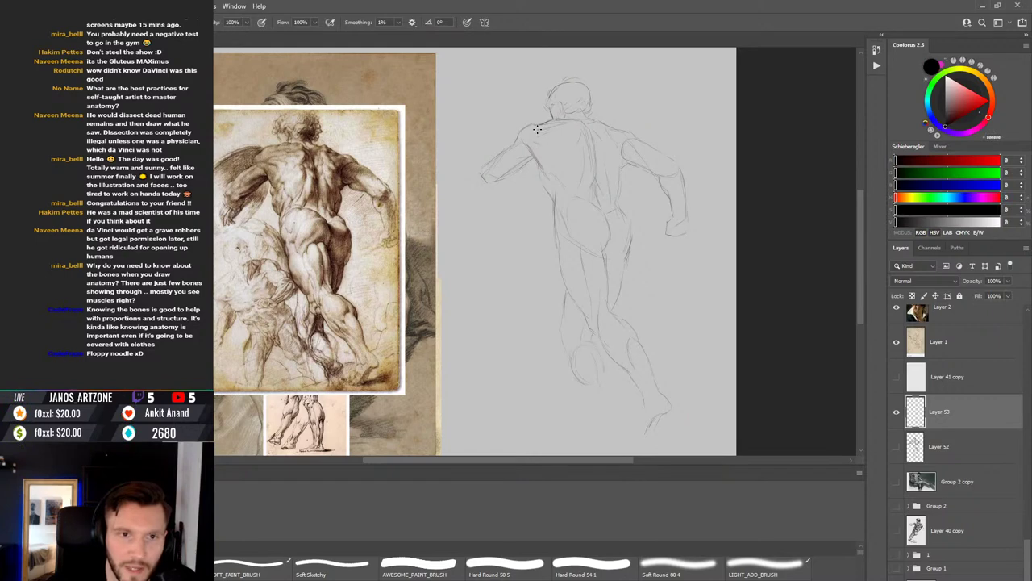
pyautogui.press('e')
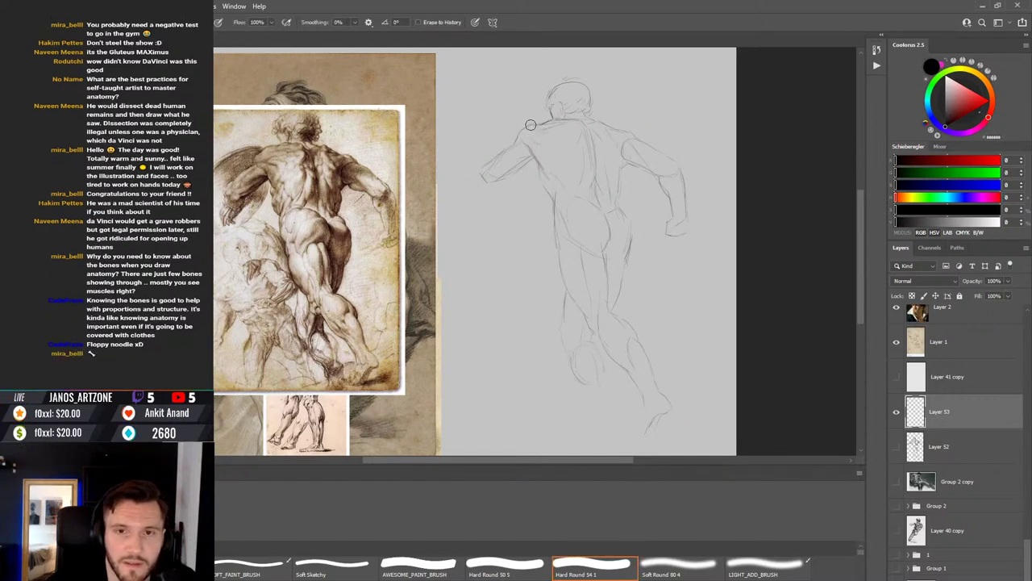
pyautogui.press('b')
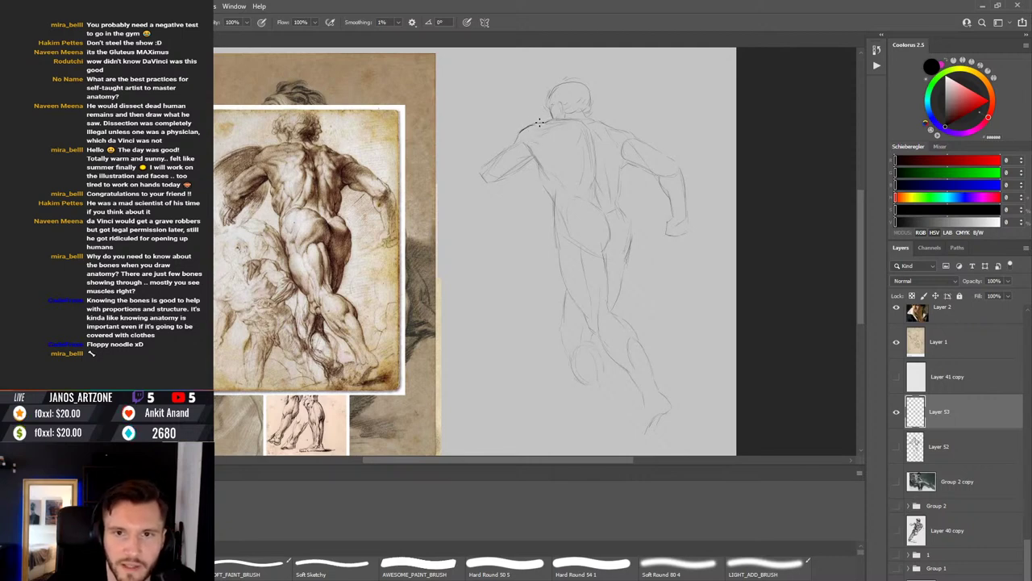
pyautogui.press('e')
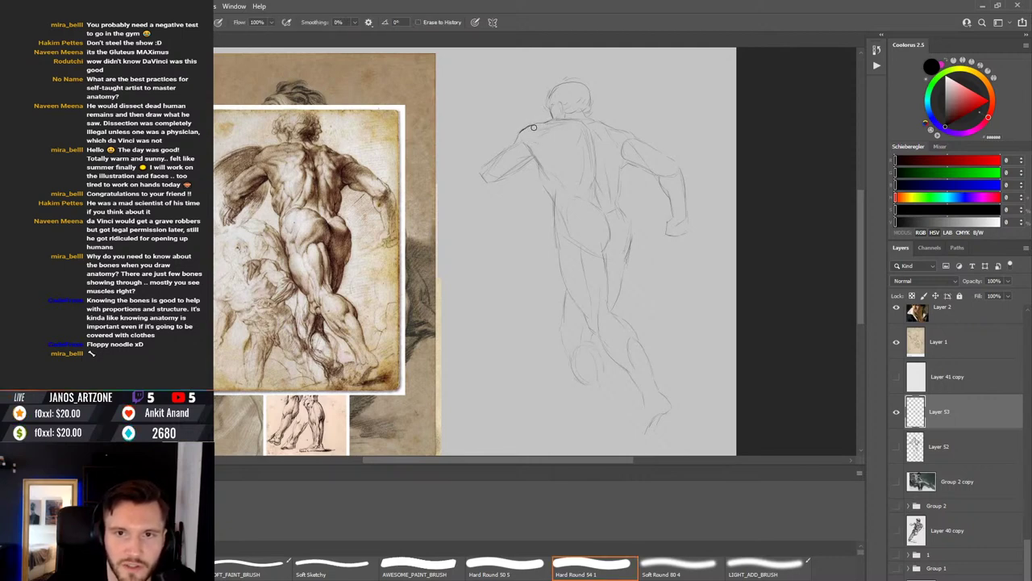
pyautogui.press('b')
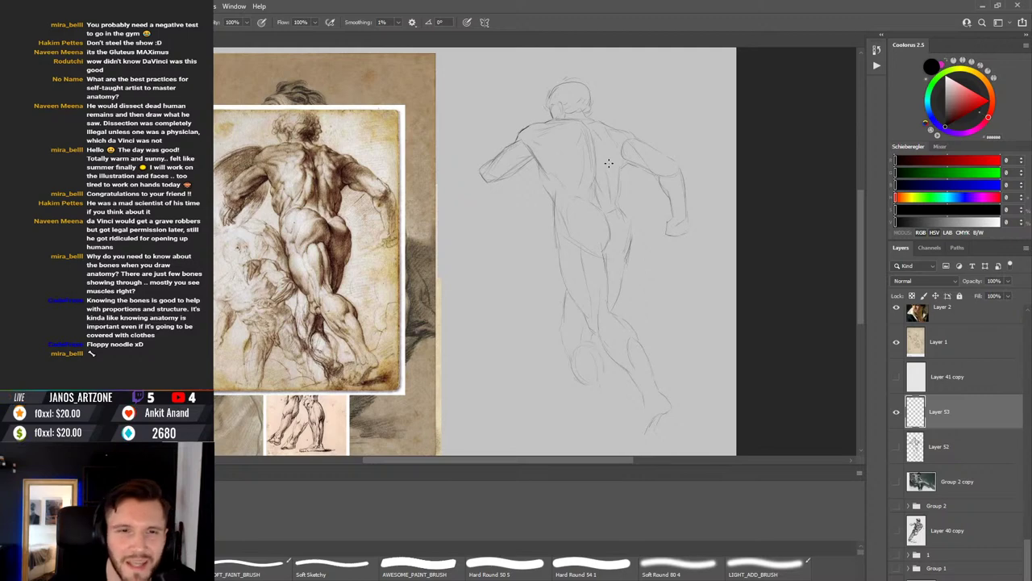
pyautogui.scroll(-1, 618, 162)
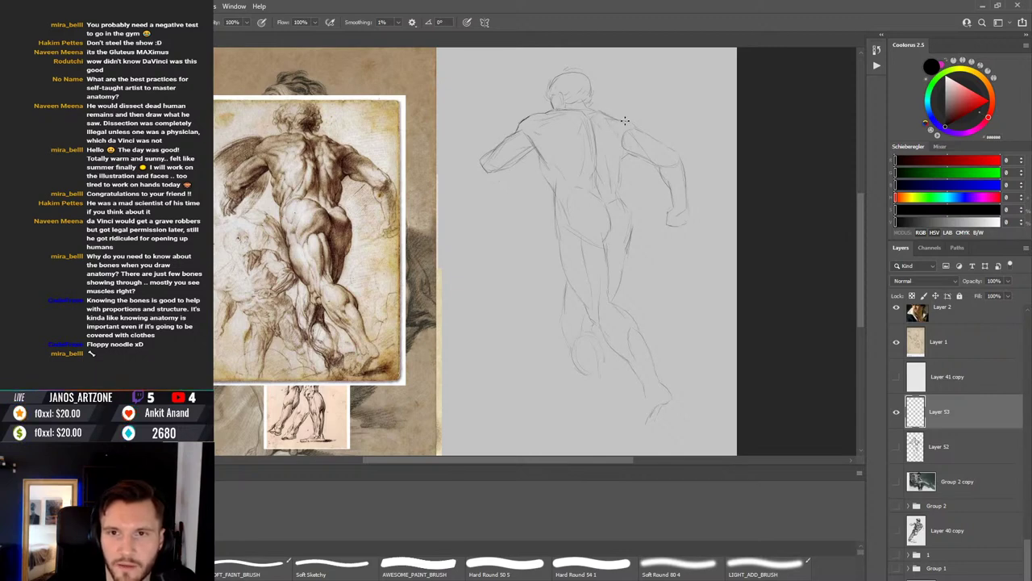
pyautogui.scroll(1, 644, 119)
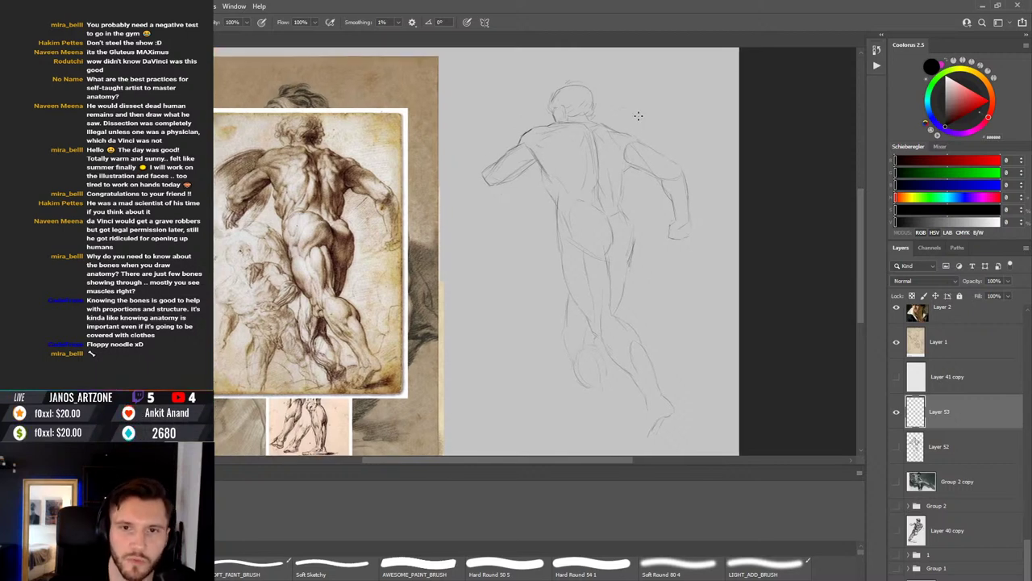
# Step: Redraw the back, spine and torso lines down through the hips to the calves, erasing strays
pyautogui.press('e')
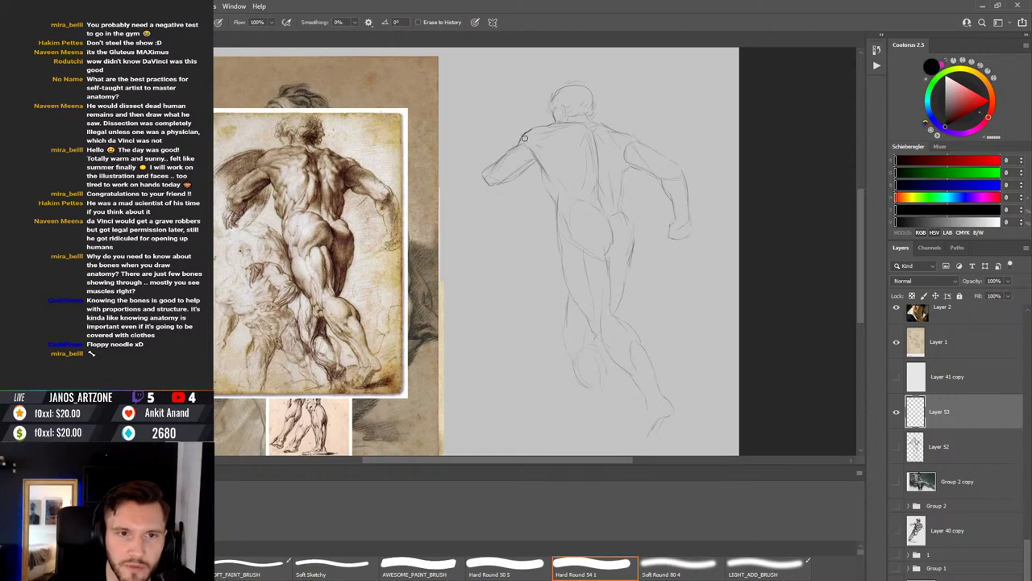
pyautogui.press('b')
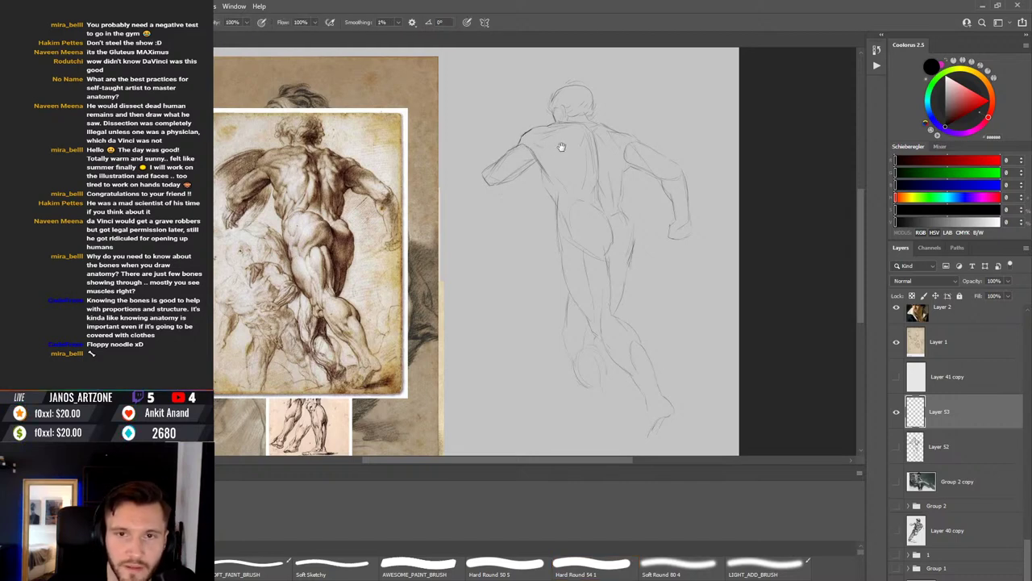
pyautogui.scroll(1, 559, 145)
pyautogui.press('e')
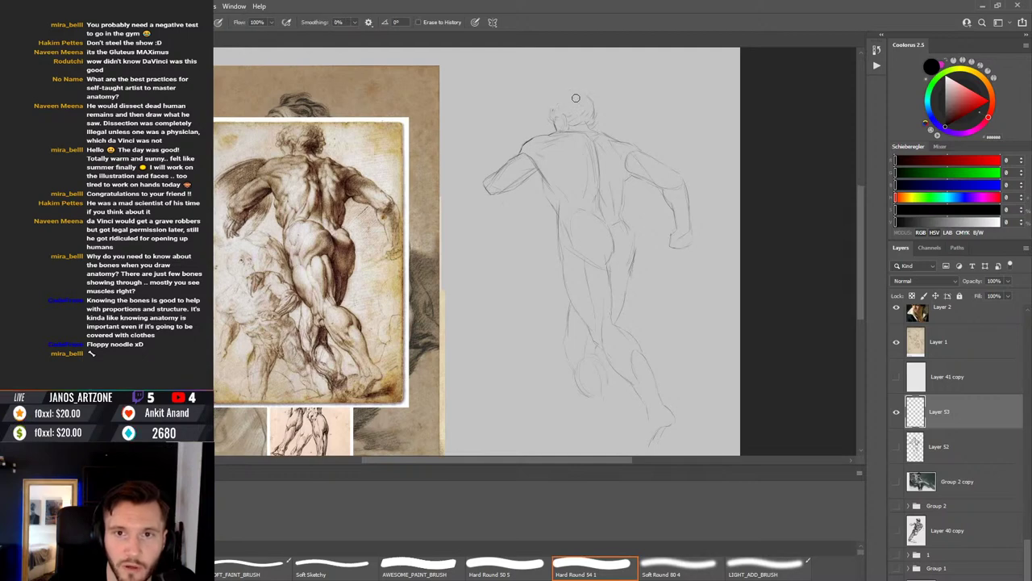
pyautogui.press('b')
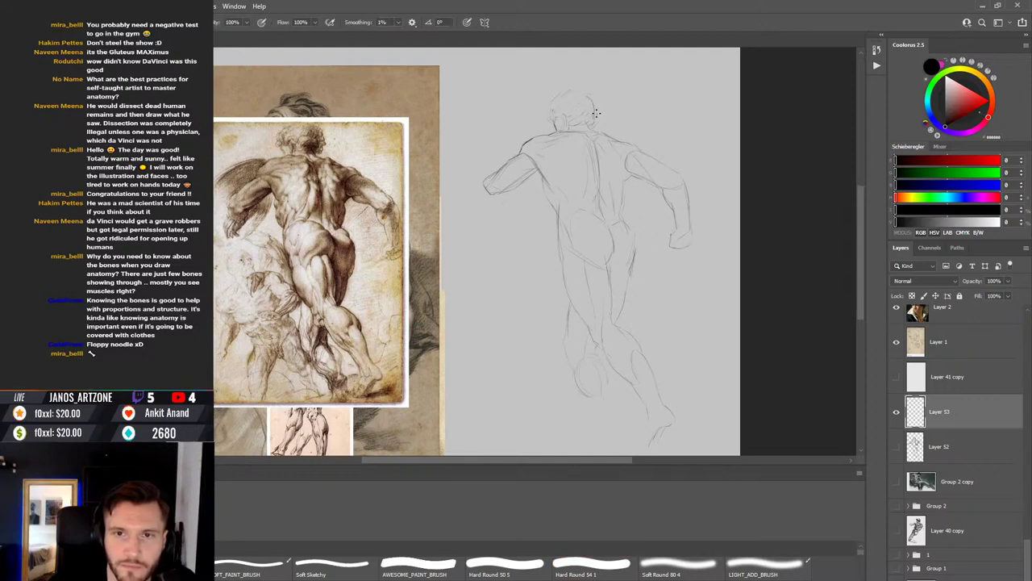
pyautogui.scroll(-2, 601, 121)
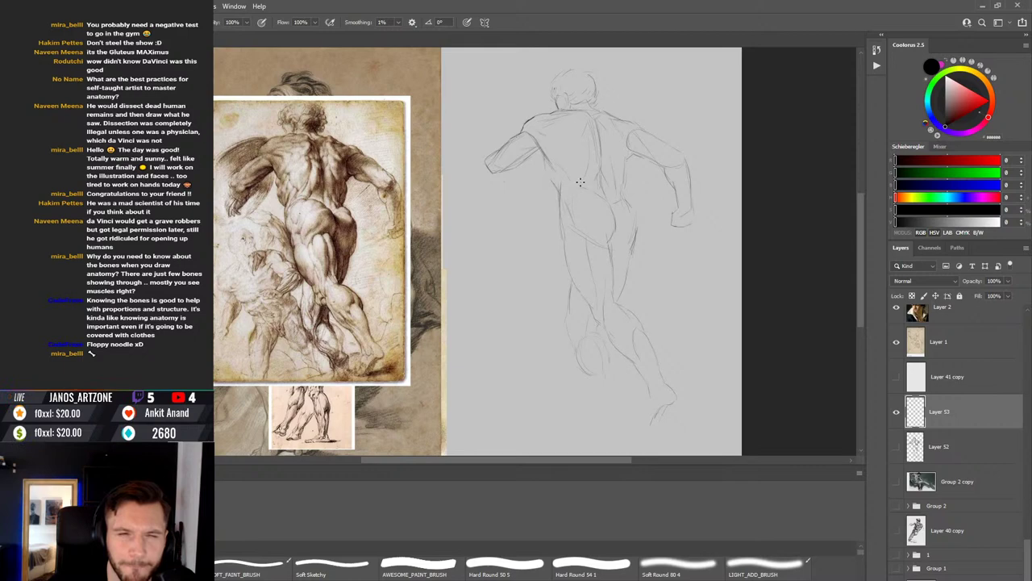
pyautogui.press('e')
pyautogui.press('b')
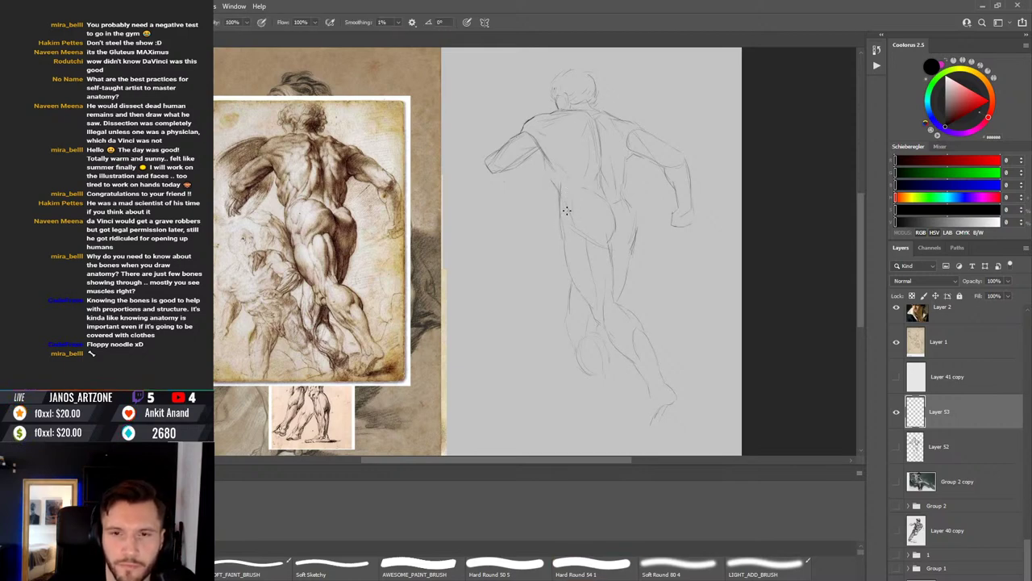
pyautogui.scroll(-1, 565, 211)
pyautogui.press('e')
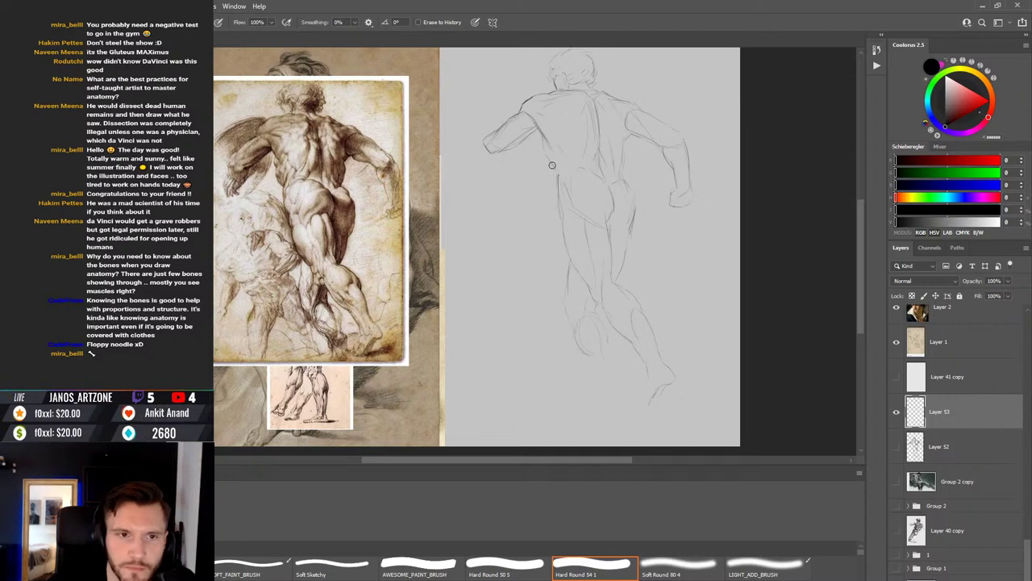
pyautogui.press('b')
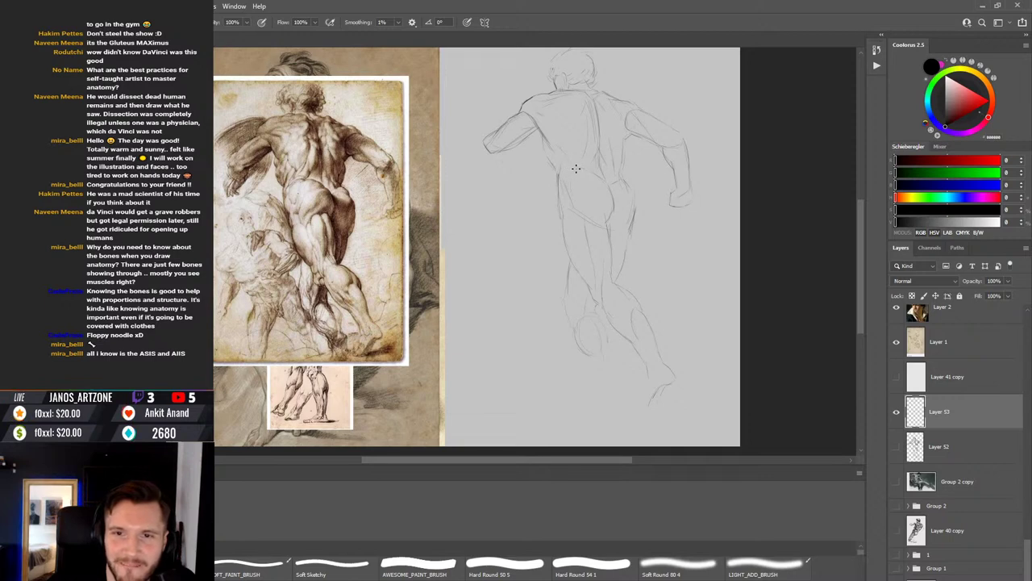
pyautogui.scroll(-2, 557, 178)
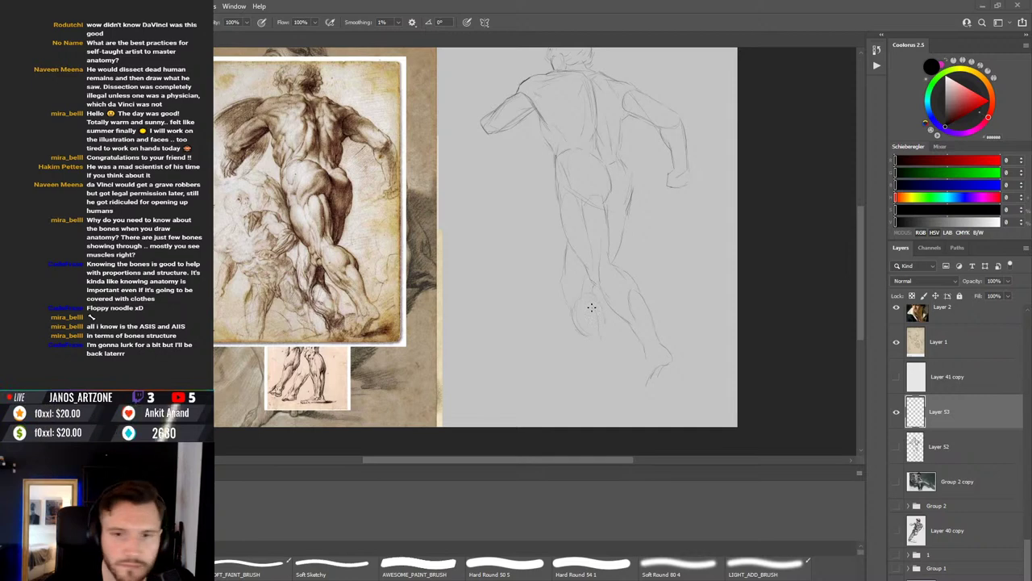
# Step: Pan the view and flip the canvas horizontally to check proportions
pyautogui.moveTo(613, 260); pyautogui.dragTo(600, 291)
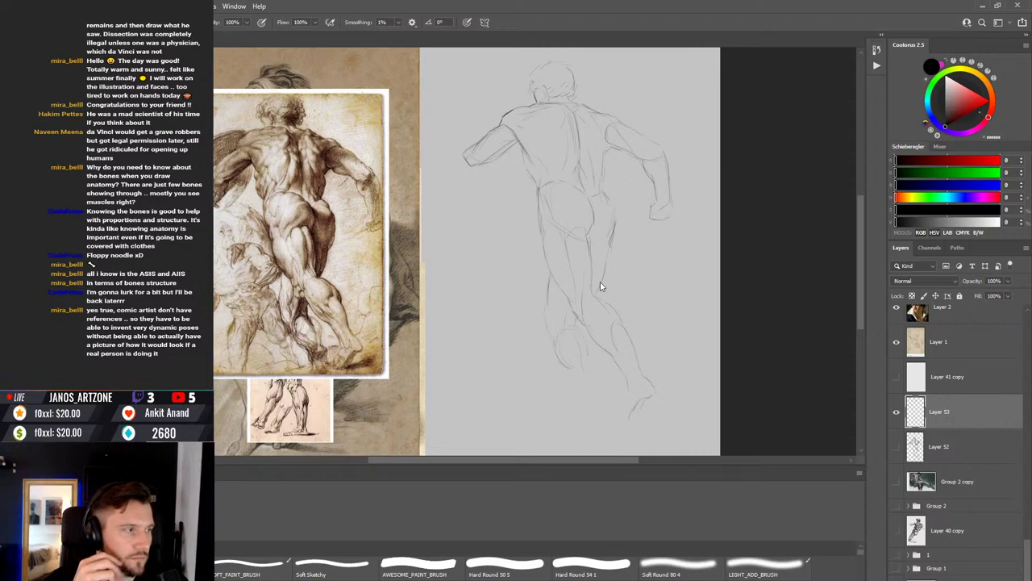
pyautogui.press('h')
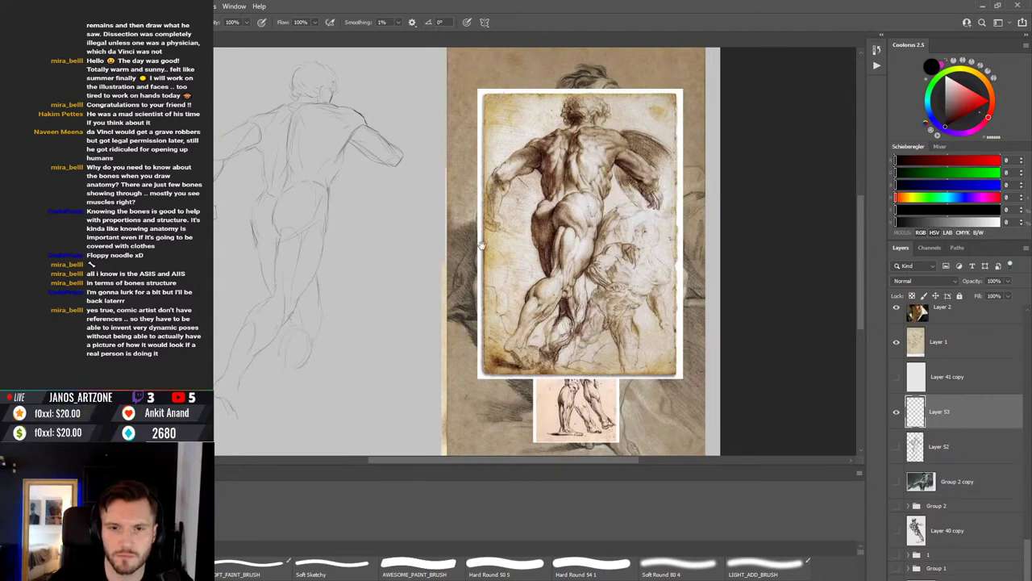
# Step: Nudge the view right and continue refining the back, shoulder and right-arm lines
pyautogui.moveTo(482, 244)
pyautogui.mouseDown()
pyautogui.moveTo(578, 220)
pyautogui.moveTo(609, 262)
pyautogui.mouseUp()
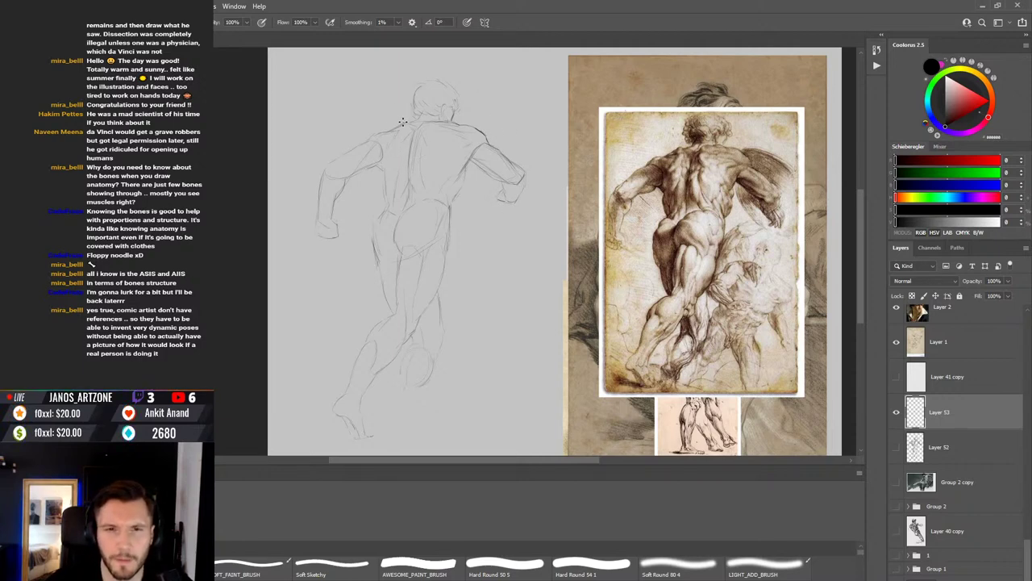
# Step: Rough in the back-view figure's contours, alternating brush and eraser to clean stray lines
pyautogui.press('.')
pyautogui.press('e')
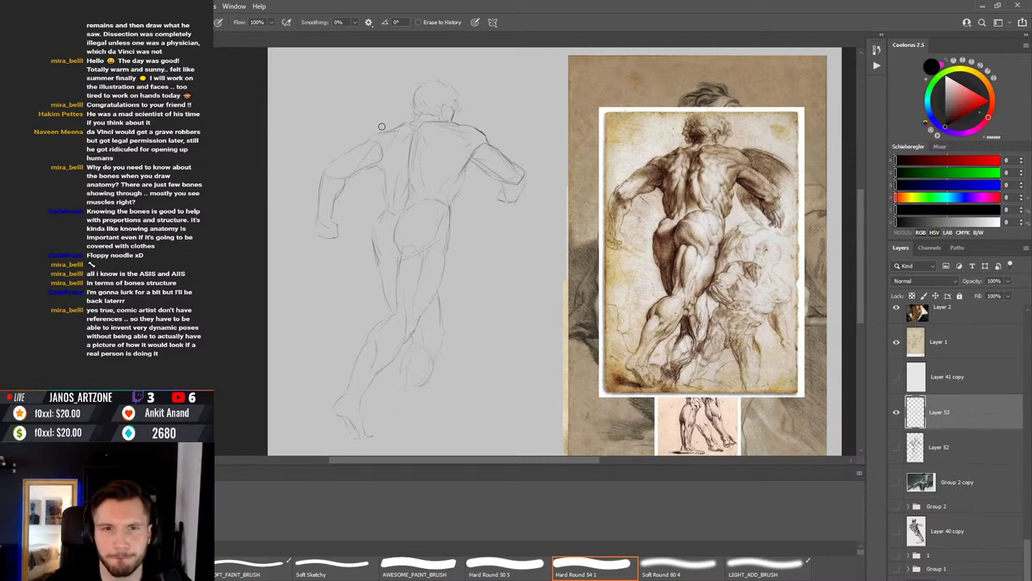
pyautogui.press('.')
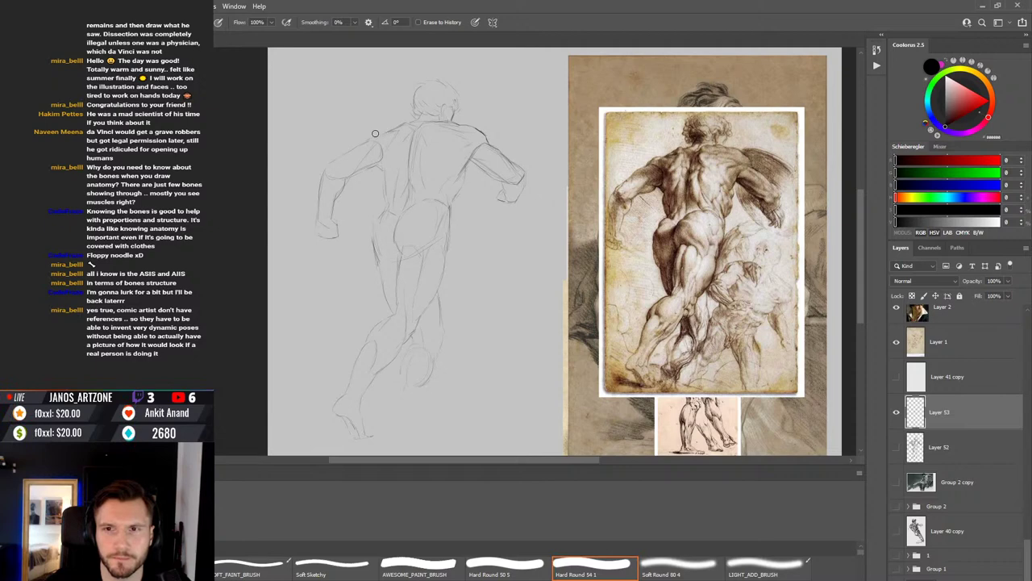
pyautogui.press('b')
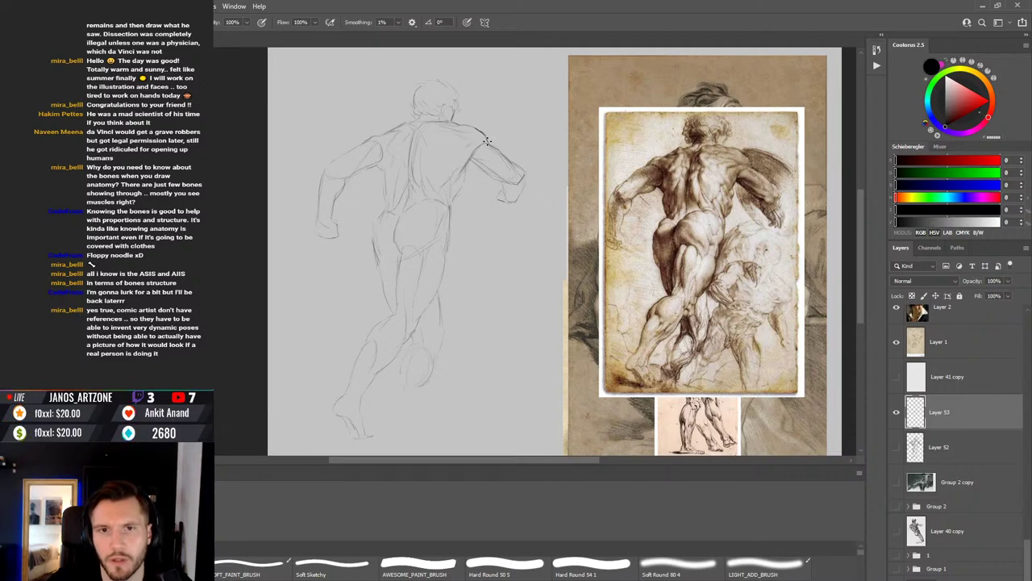
pyautogui.press('e')
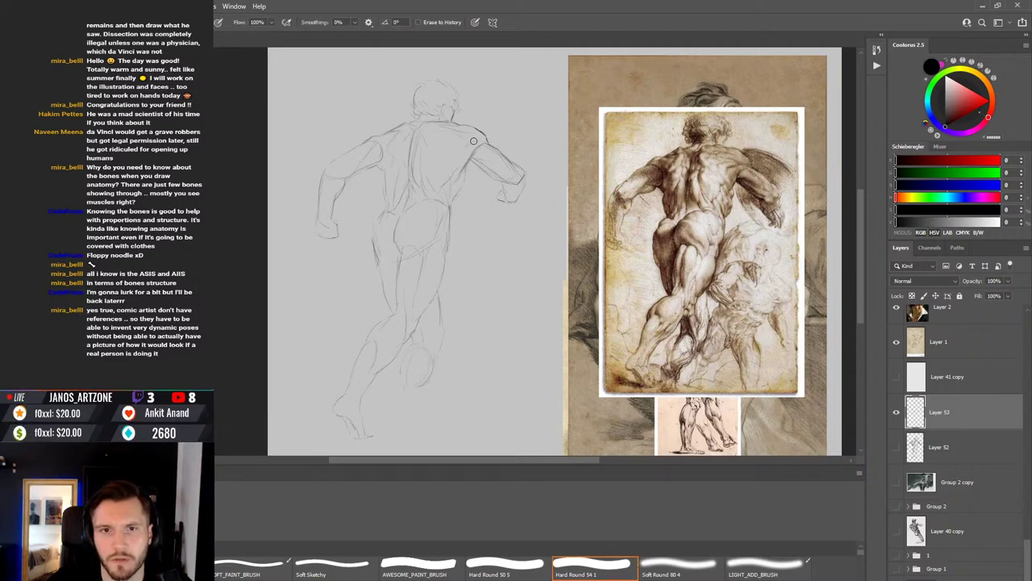
pyautogui.press('b')
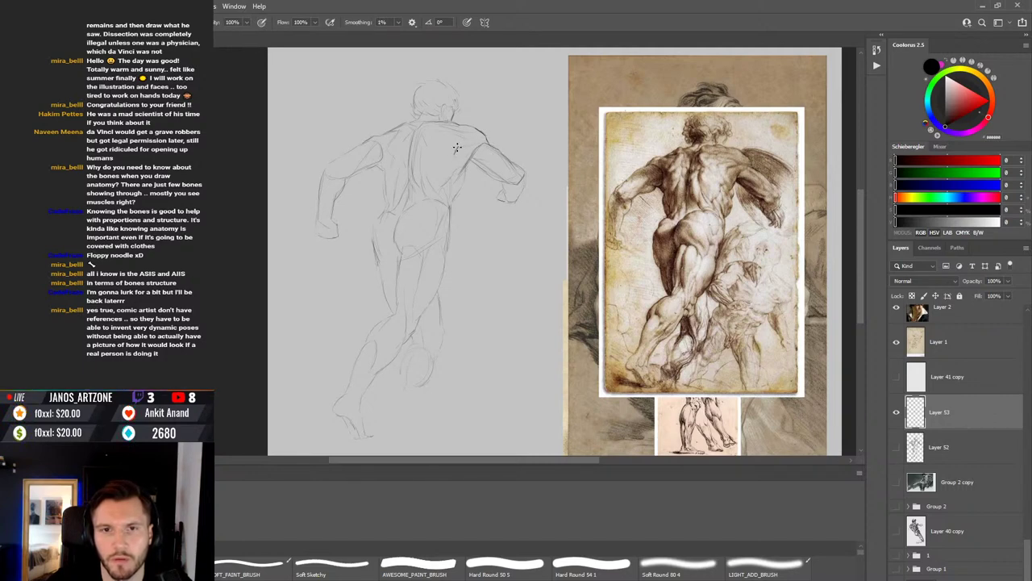
pyautogui.press('e')
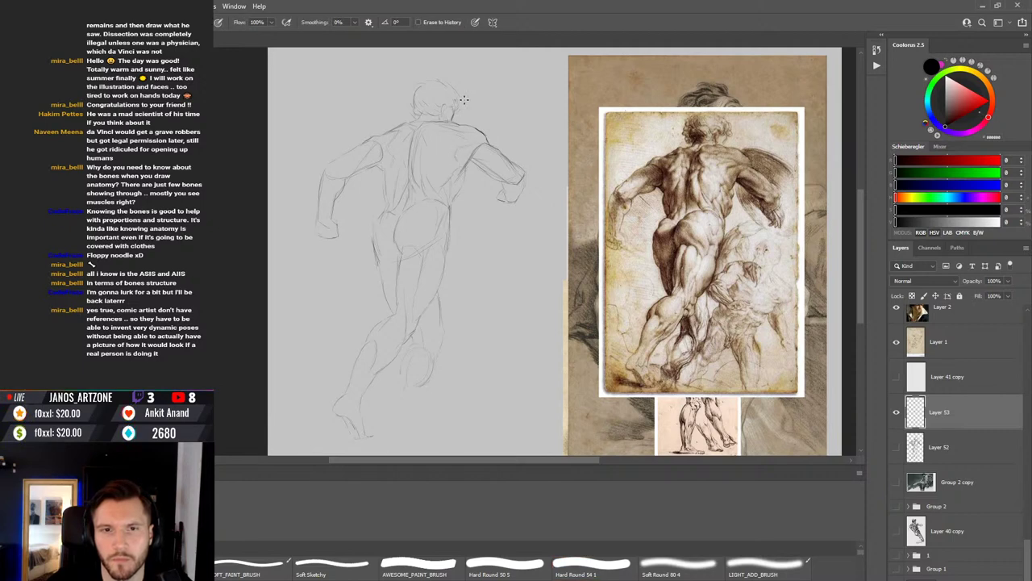
pyautogui.press('b')
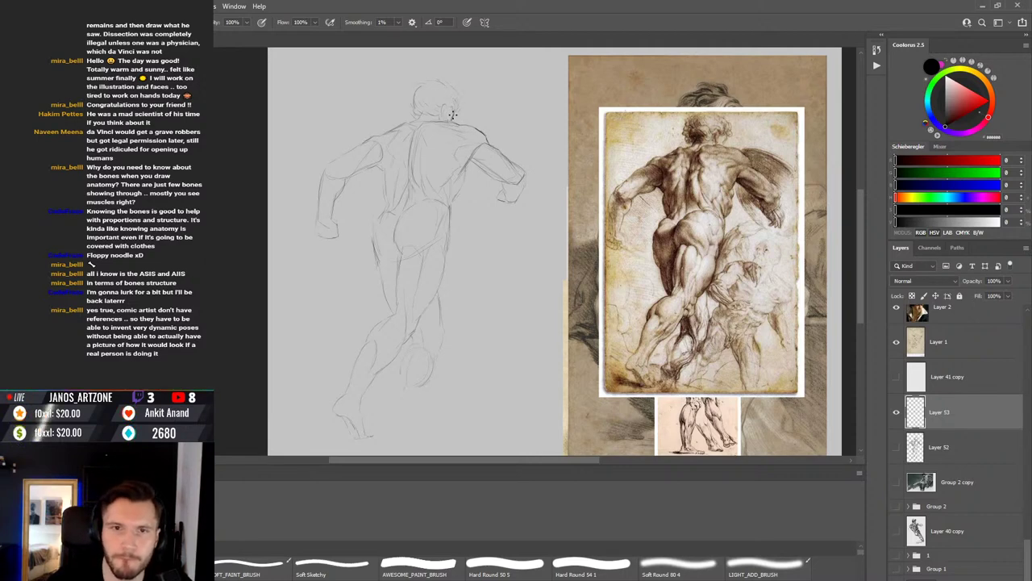
pyautogui.press('e')
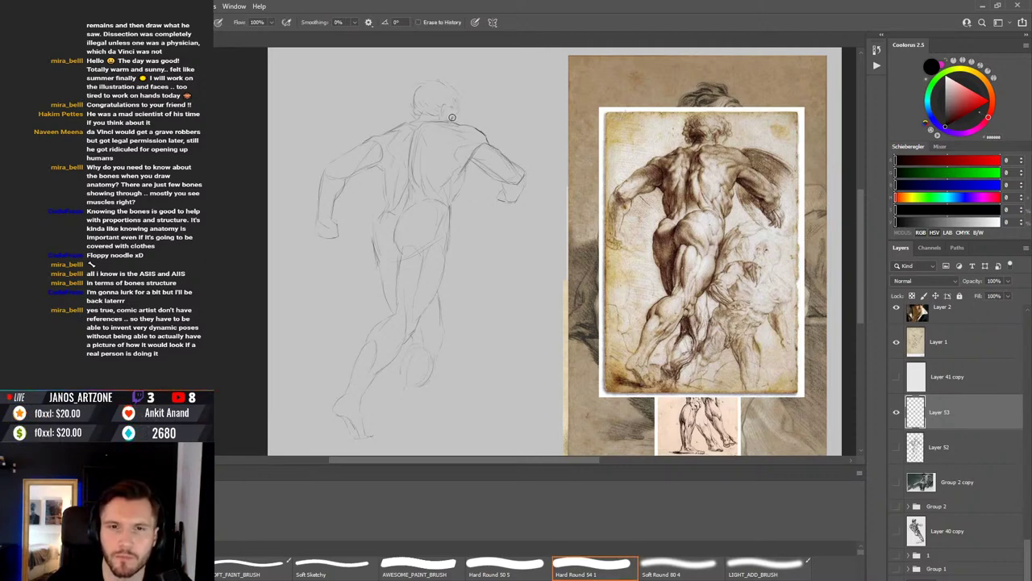
pyautogui.press('b')
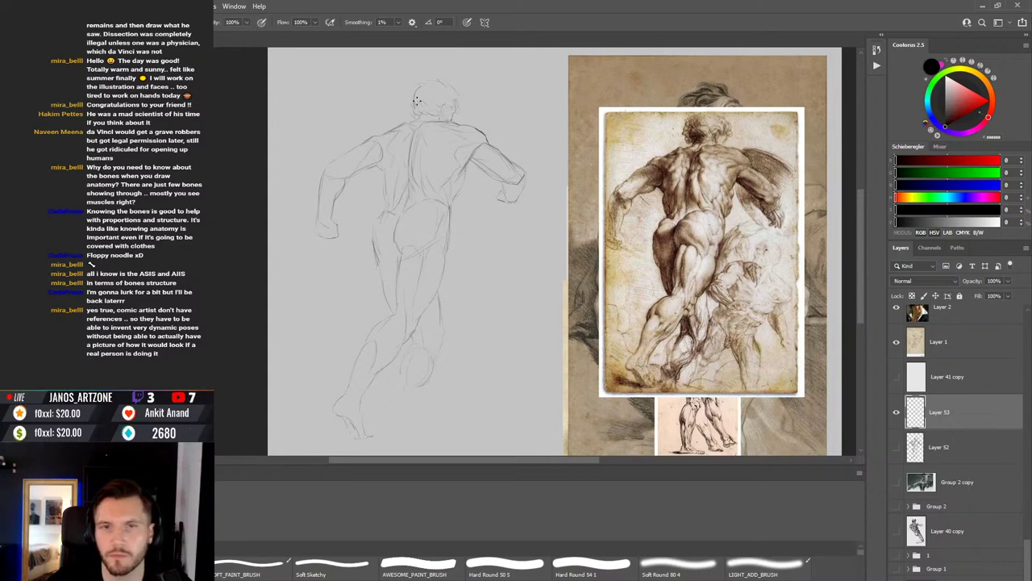
# Step: Define the head outline and rework calf and ankle contours down to lightly drawn feet
pyautogui.moveTo(413, 101); pyautogui.dragTo(410, 108)
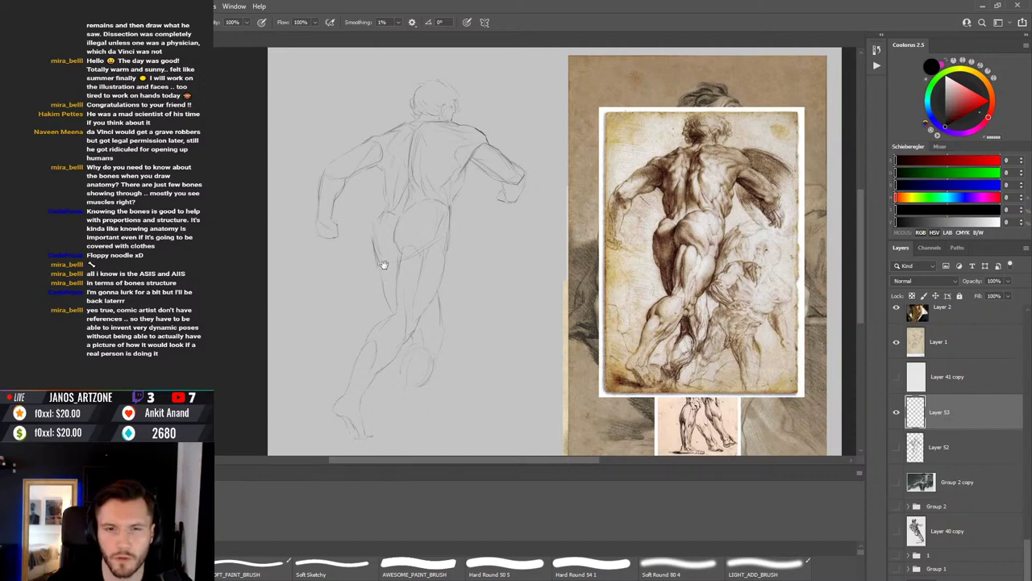
pyautogui.moveTo(395, 265); pyautogui.dragTo(400, 246)
pyautogui.press('e')
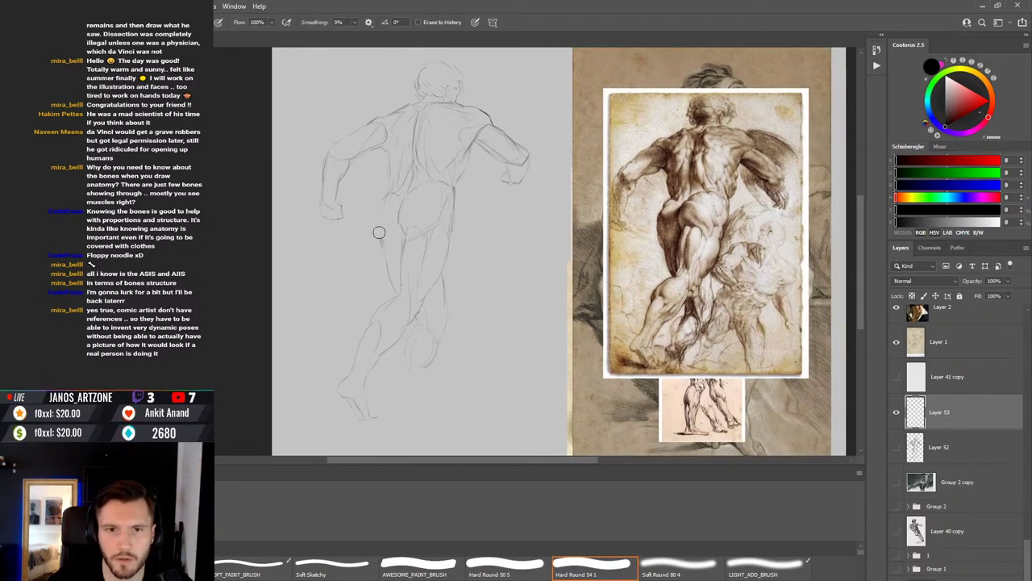
pyautogui.press('b')
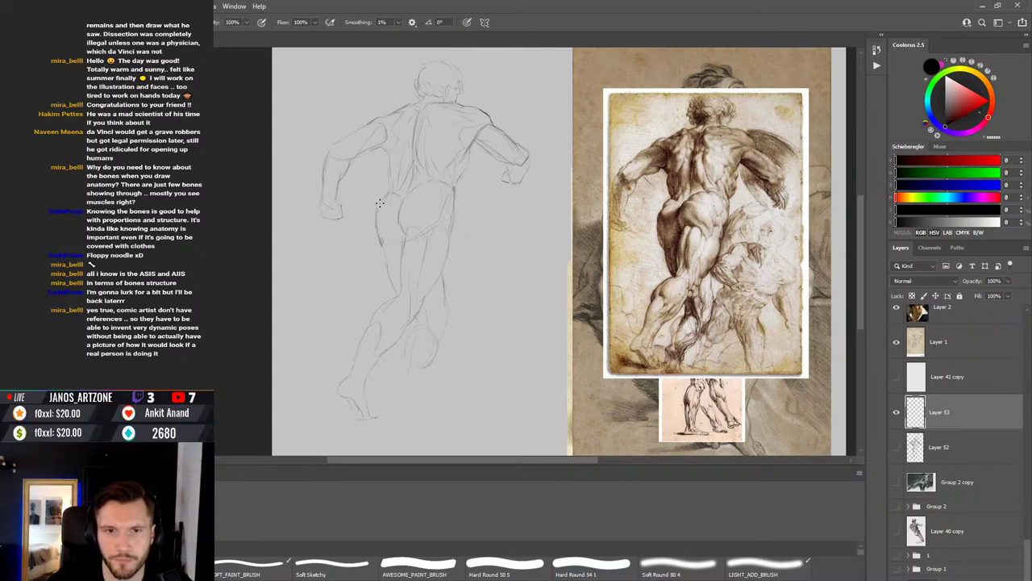
pyautogui.moveTo(495, 212); pyautogui.dragTo(512, 207)
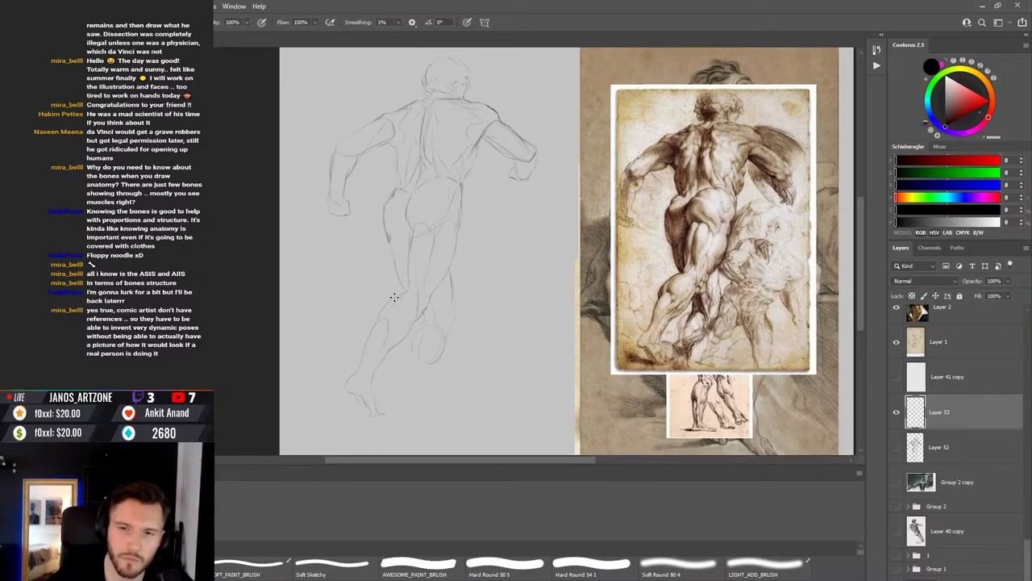
pyautogui.press('e')
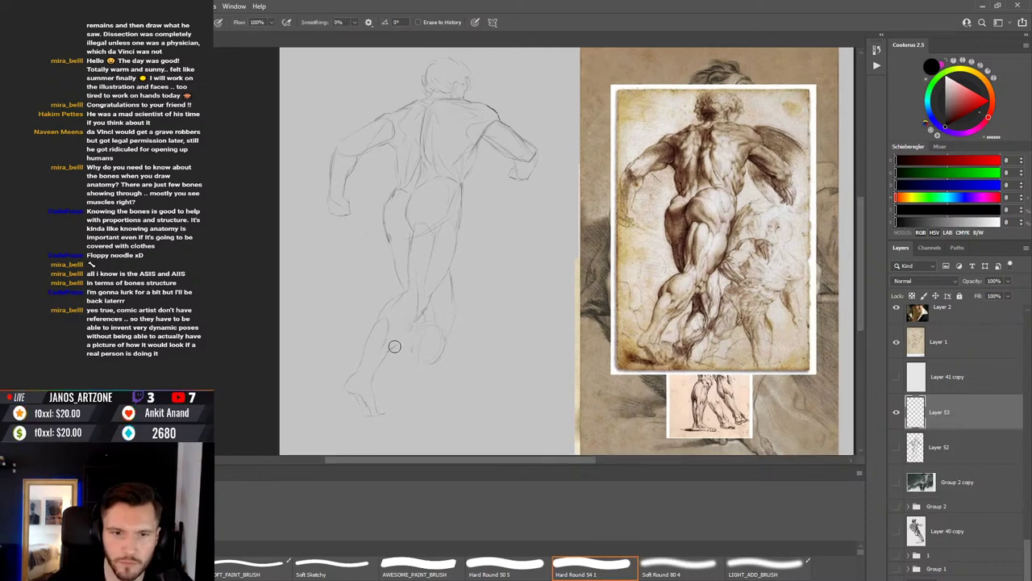
pyautogui.press('b')
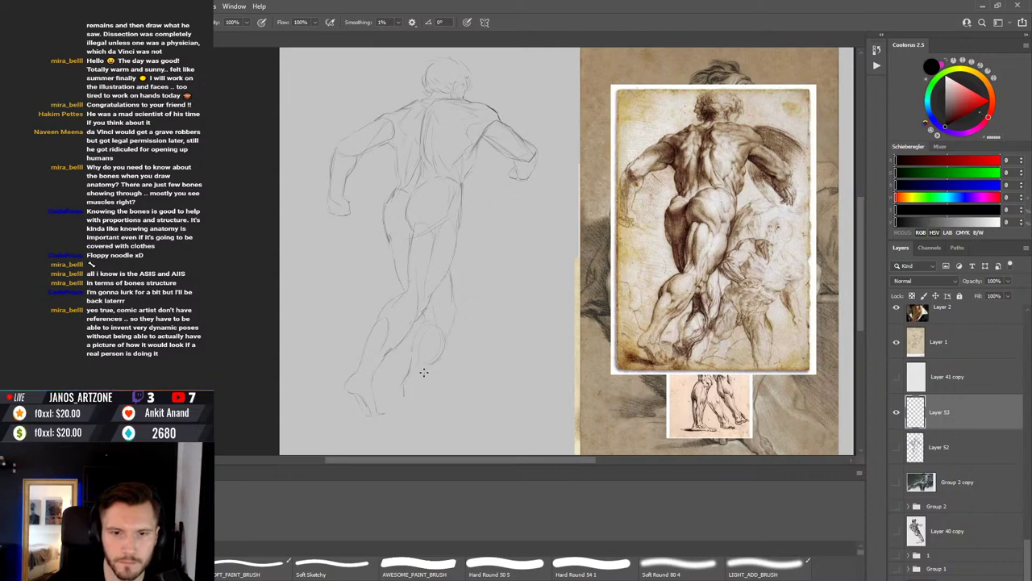
pyautogui.moveTo(424, 372); pyautogui.dragTo(496, 337)
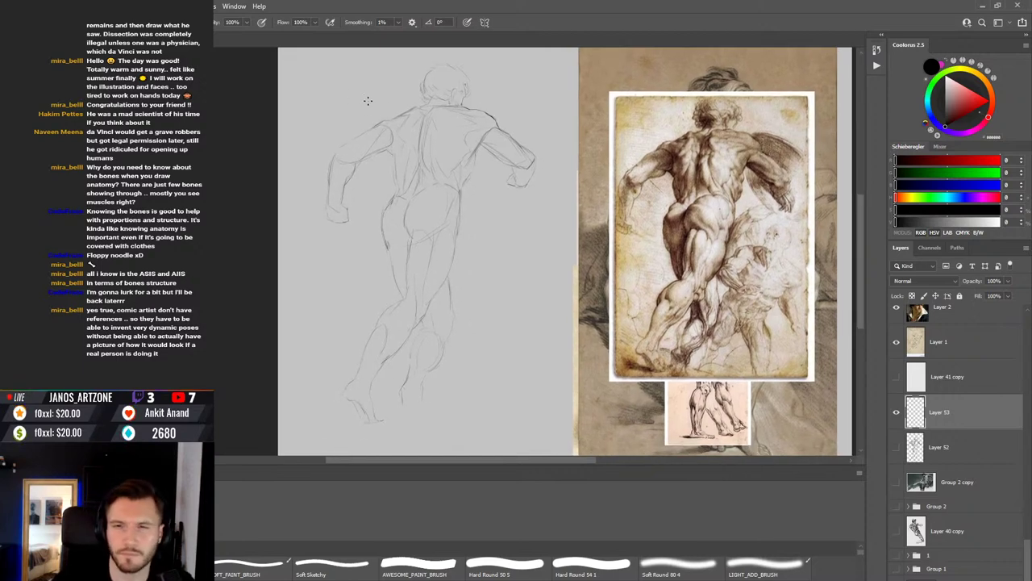
pyautogui.press('e')
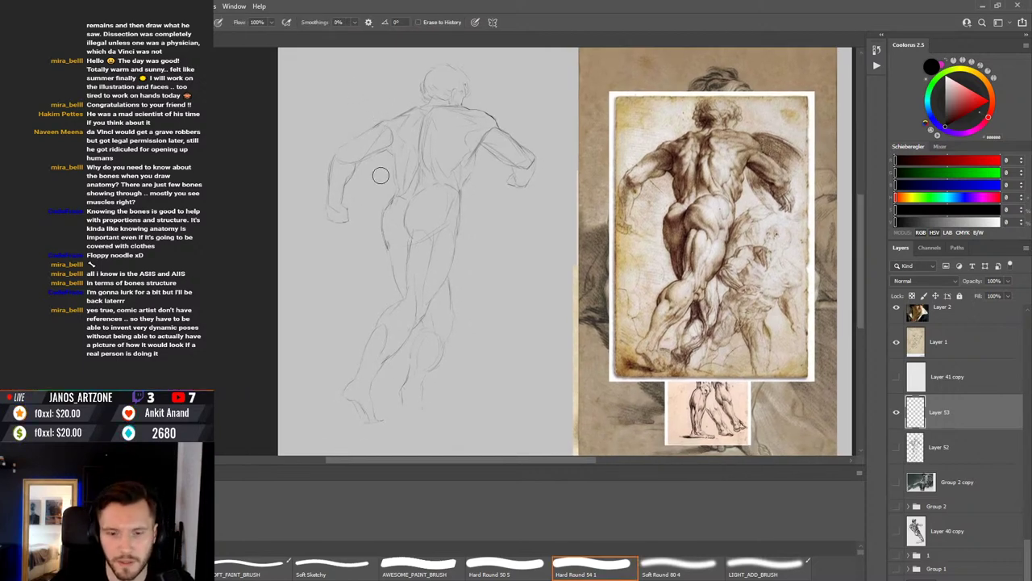
# Step: Outline the figure's left arm with a Polygonal Lasso selection
pyautogui.press('l')
pyautogui.click(392, 126)
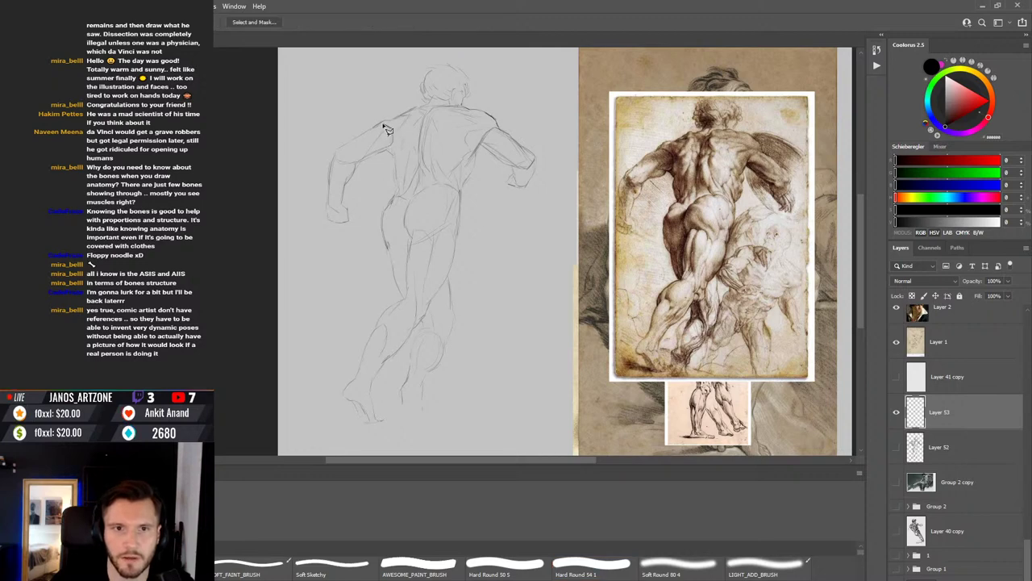
pyautogui.click(300, 177)
pyautogui.click(311, 244)
pyautogui.click(343, 257)
pyautogui.click(371, 234)
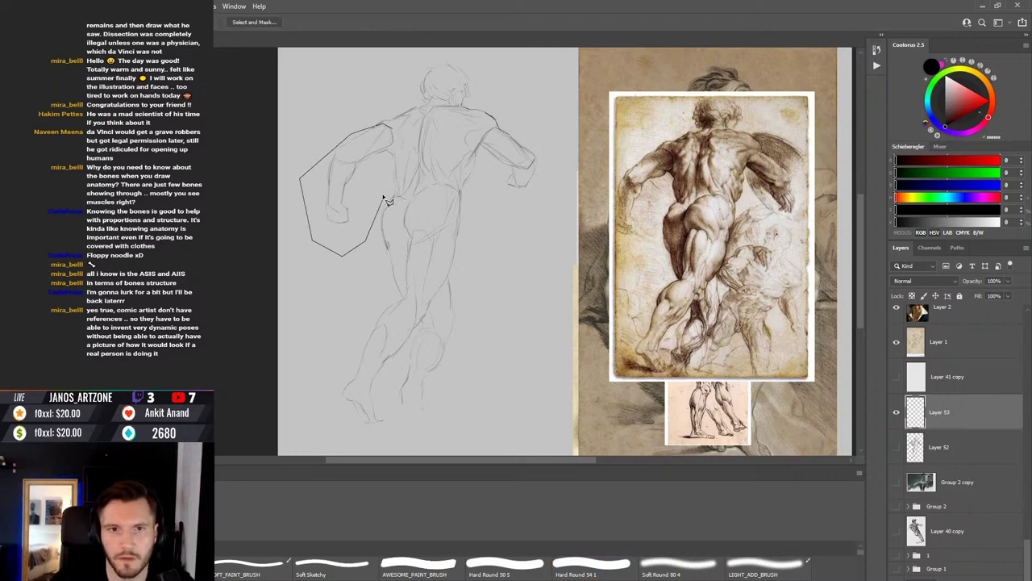
pyautogui.click(391, 130)
# Step: Widen the selected arm to about 108%, tilt it slightly, and apply the transform
pyautogui.press('v')
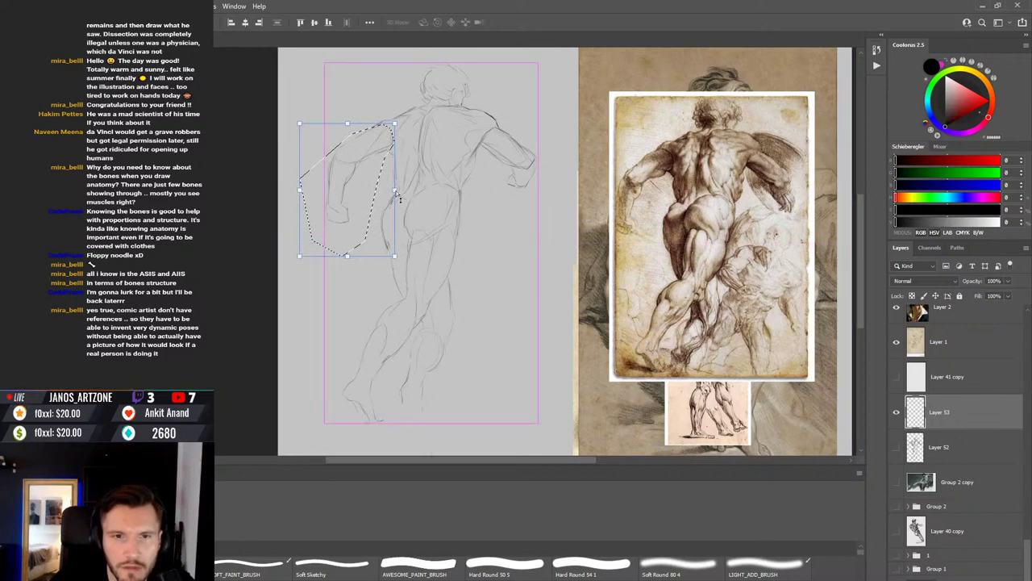
pyautogui.moveTo(398, 192); pyautogui.dragTo(400, 192)
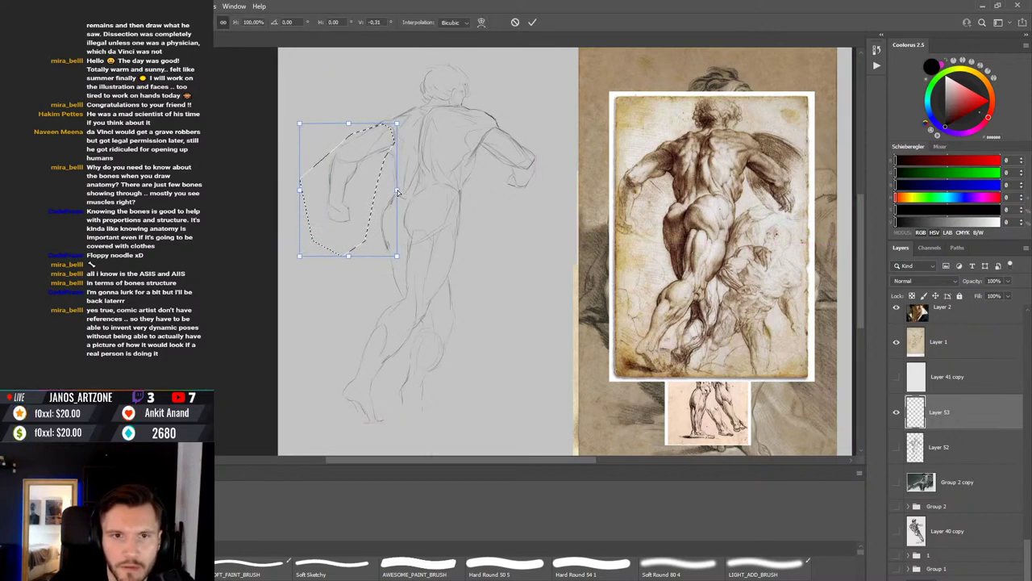
pyautogui.moveTo(350, 257); pyautogui.dragTo(357, 266)
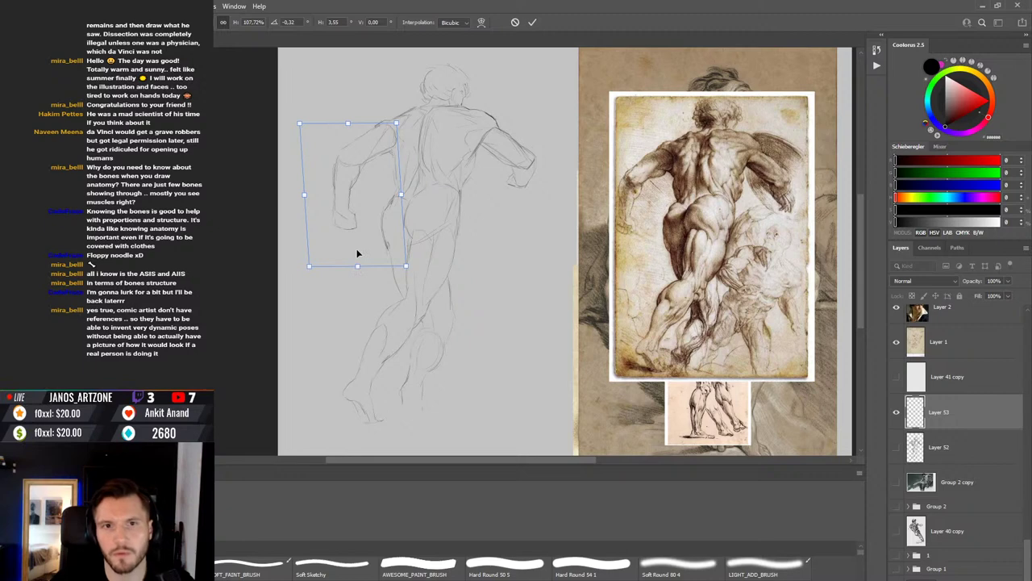
pyautogui.press('Return')
# Step: Refine the shoulder strokes, alternating between Brush and Eraser
pyautogui.press('b')
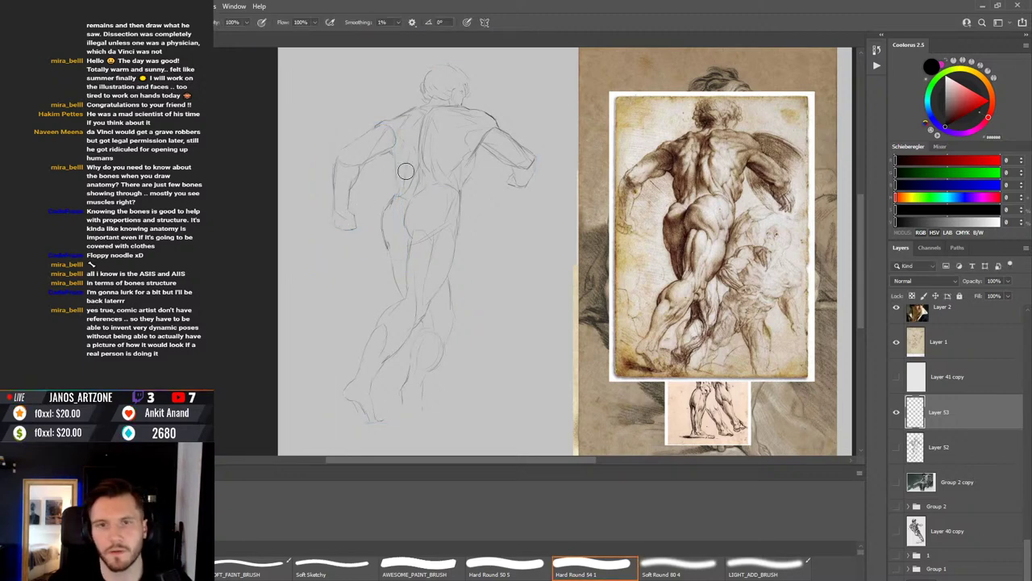
pyautogui.press('e')
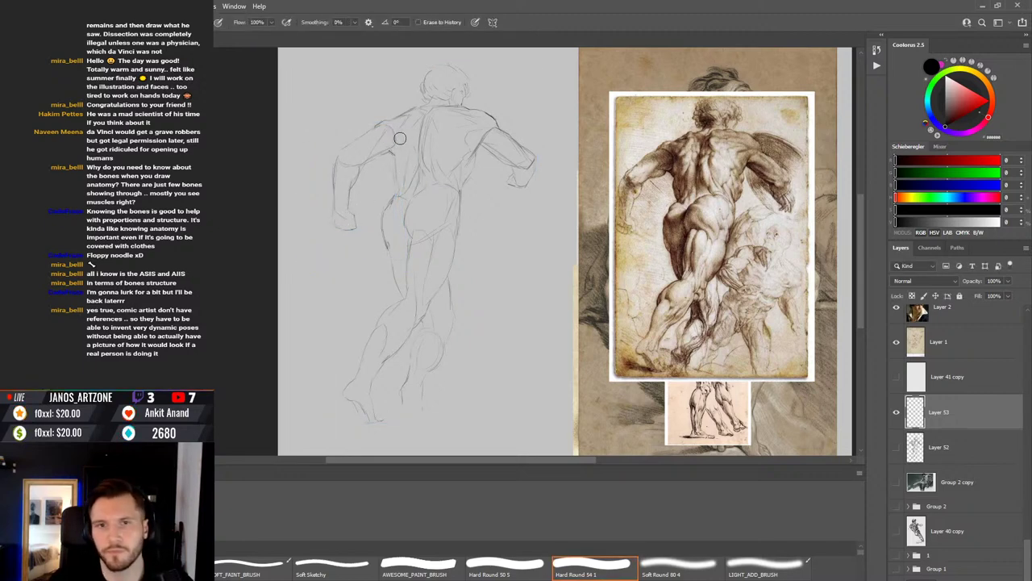
pyautogui.press('b')
pyautogui.press('e')
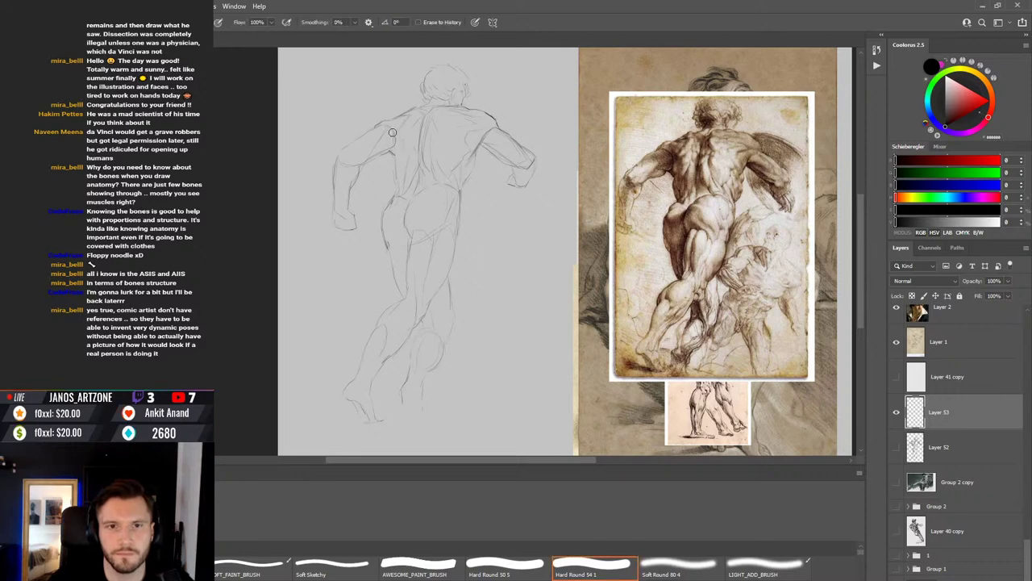
pyautogui.press('b')
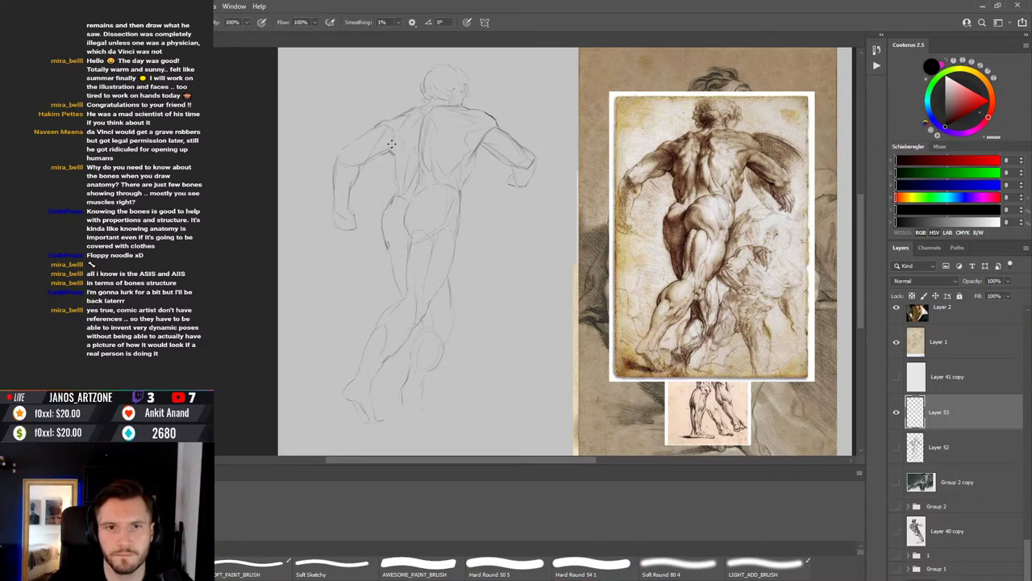
pyautogui.press('e')
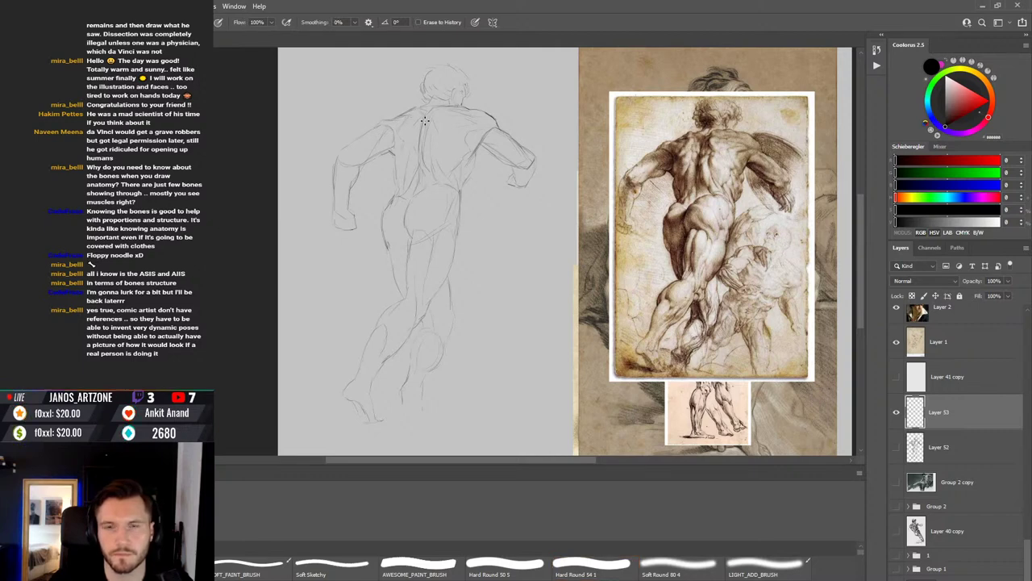
pyautogui.press('b')
pyautogui.press('e')
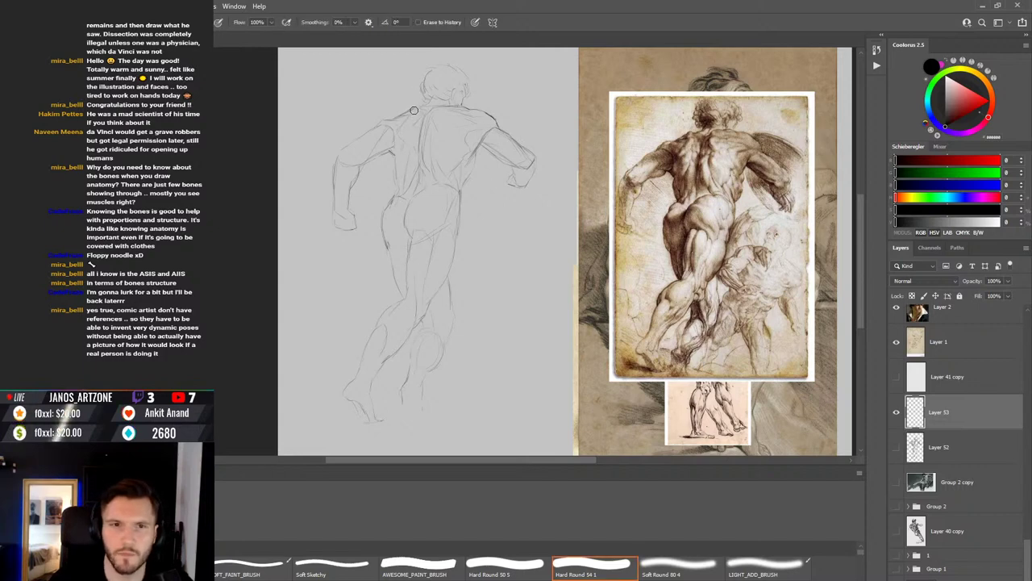
# Step: Shift the view slightly and keep redrawing and erasing the back lines
pyautogui.press('b')
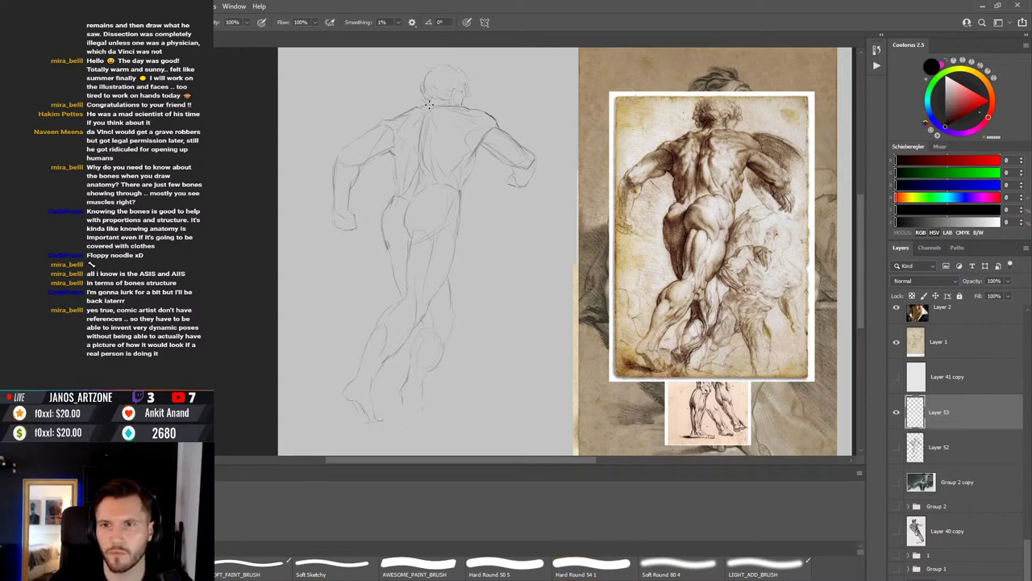
pyautogui.press('e')
pyautogui.press('b')
pyautogui.press('e')
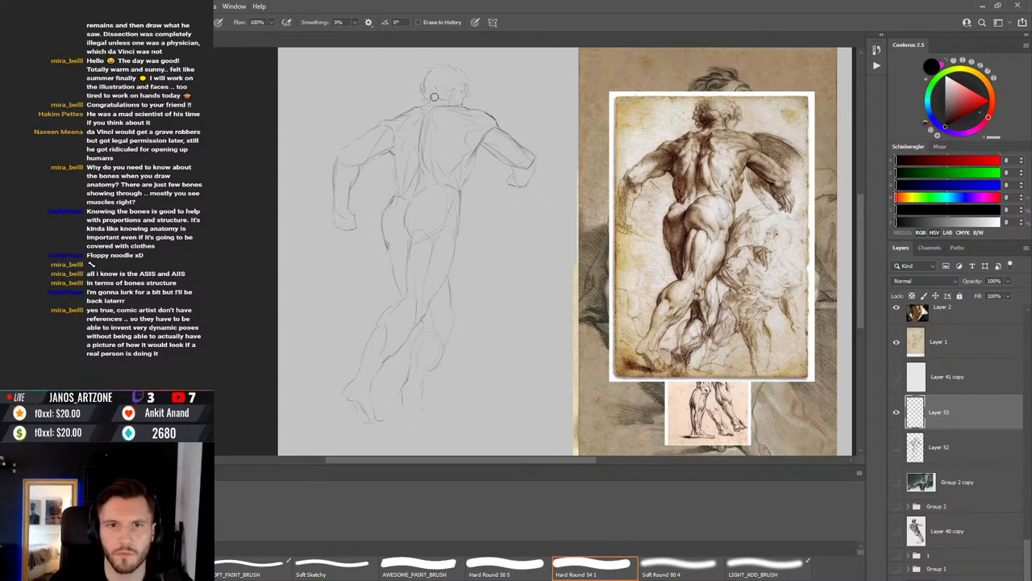
pyautogui.press('b')
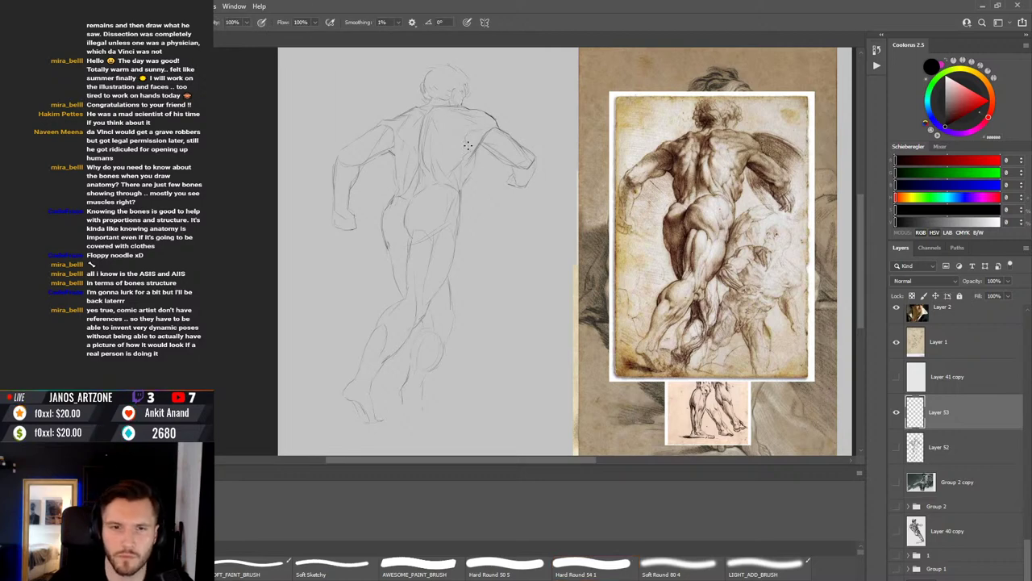
pyautogui.moveTo(473, 279); pyautogui.dragTo(483, 272)
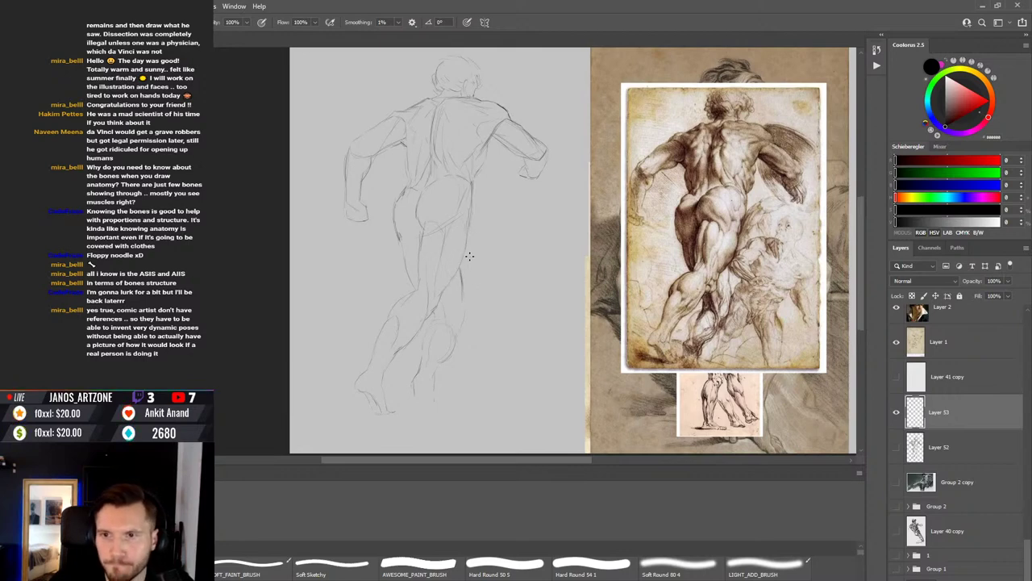
pyautogui.press('e')
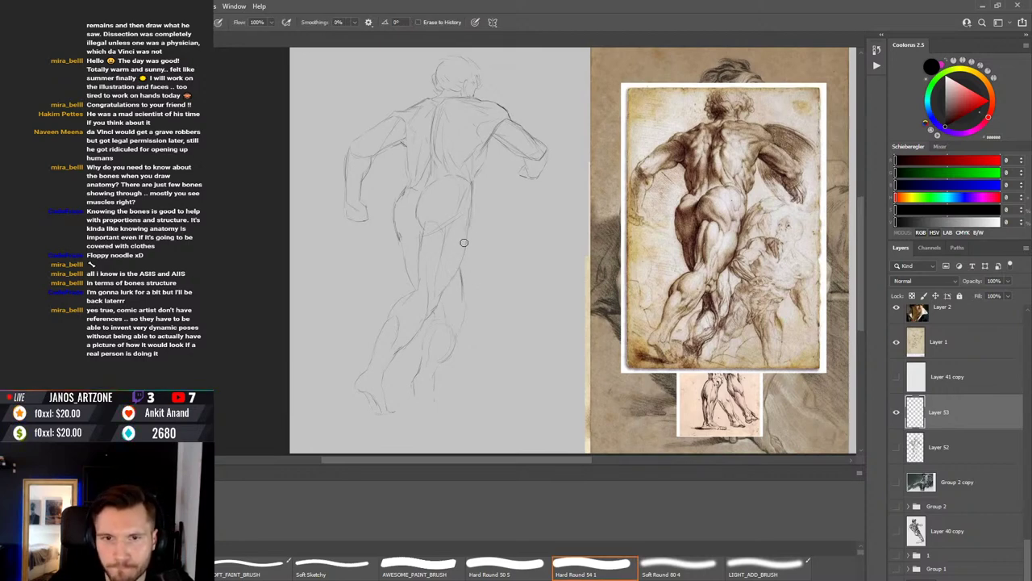
pyautogui.press('b')
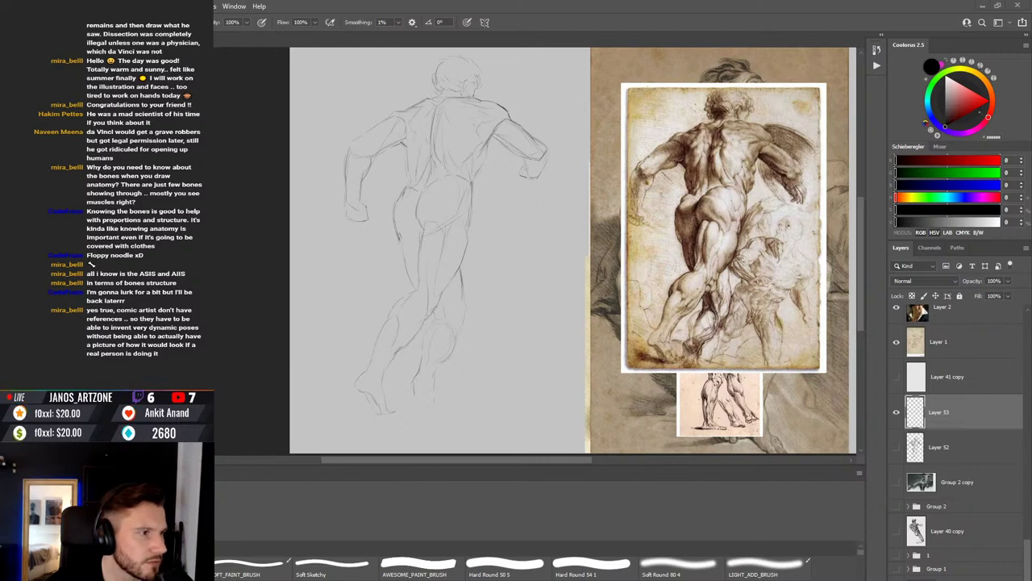
# Step: Flip the canvas horizontally and nudge the view slightly left
pyautogui.press('h')
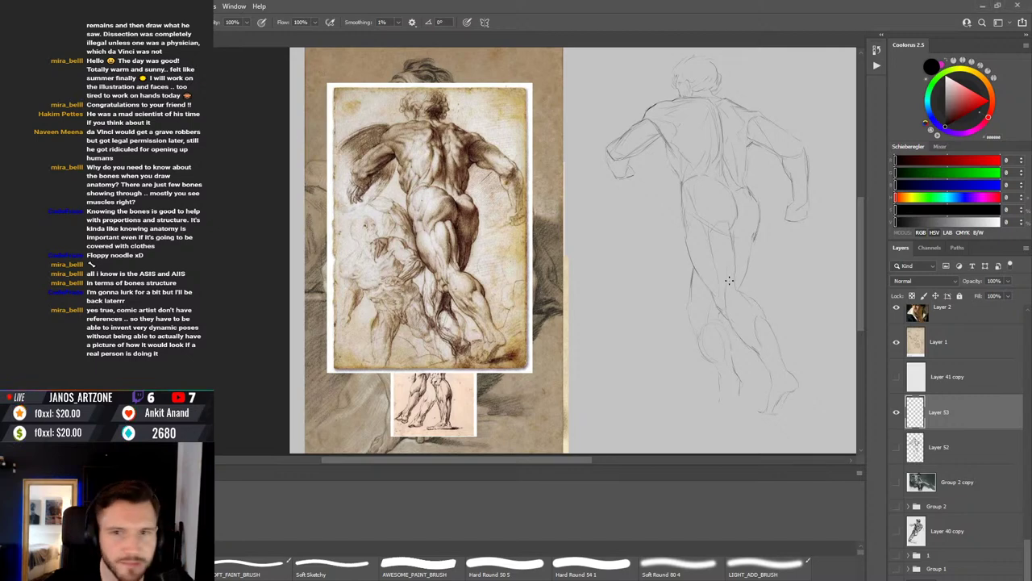
pyautogui.moveTo(723, 339); pyautogui.dragTo(707, 341)
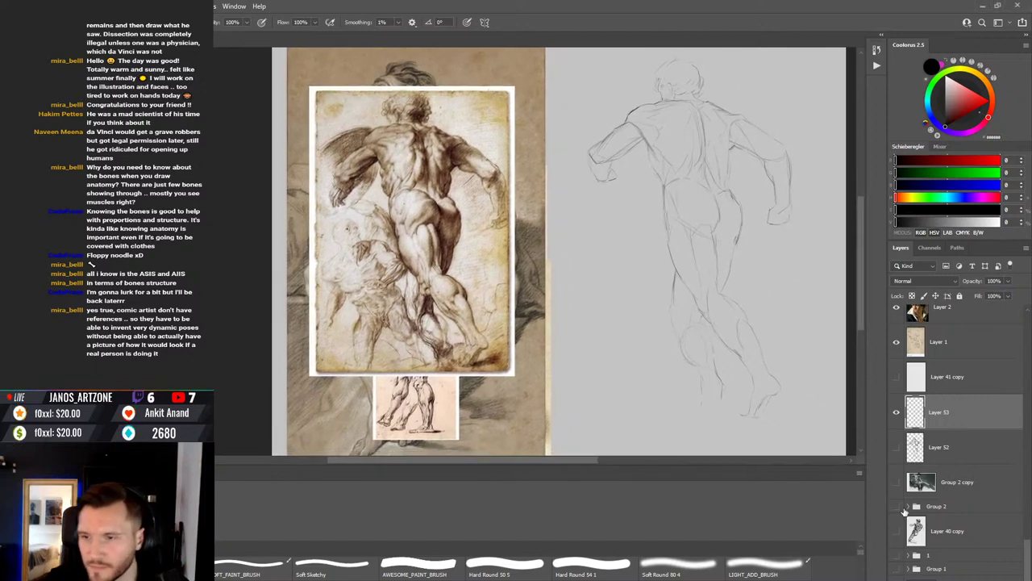
# Step: Add a new layer above Layer 52 and pick a dark grey painting colour
pyautogui.click(950, 453)
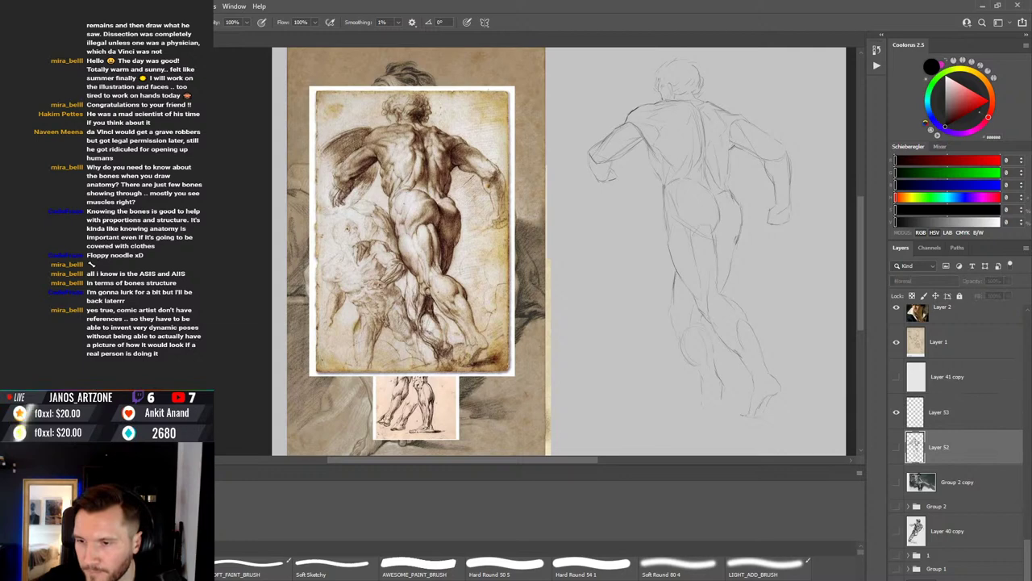
pyautogui.hotkey('ctrl', 'shift', 'alt', 'n')
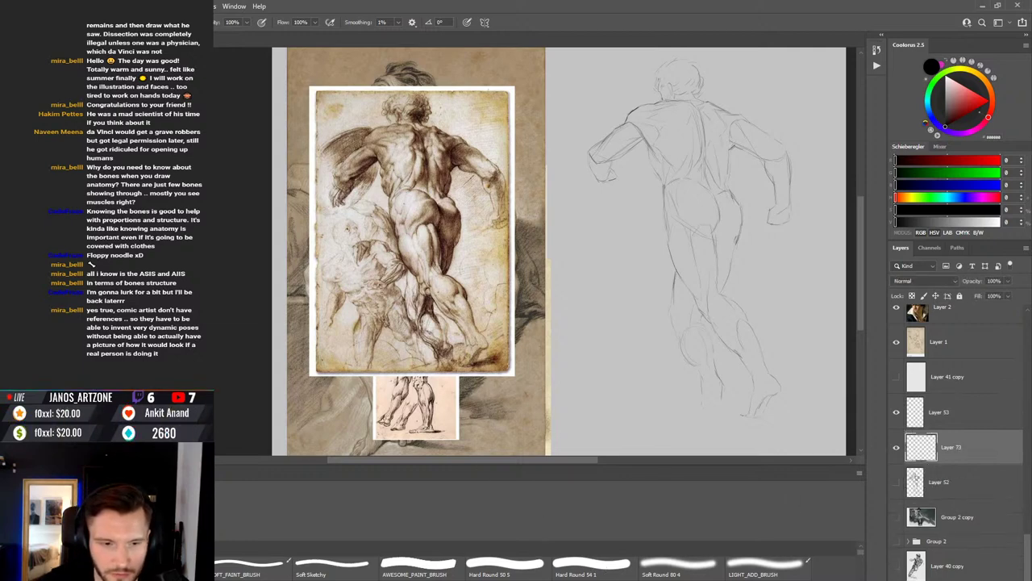
pyautogui.click(938, 222)
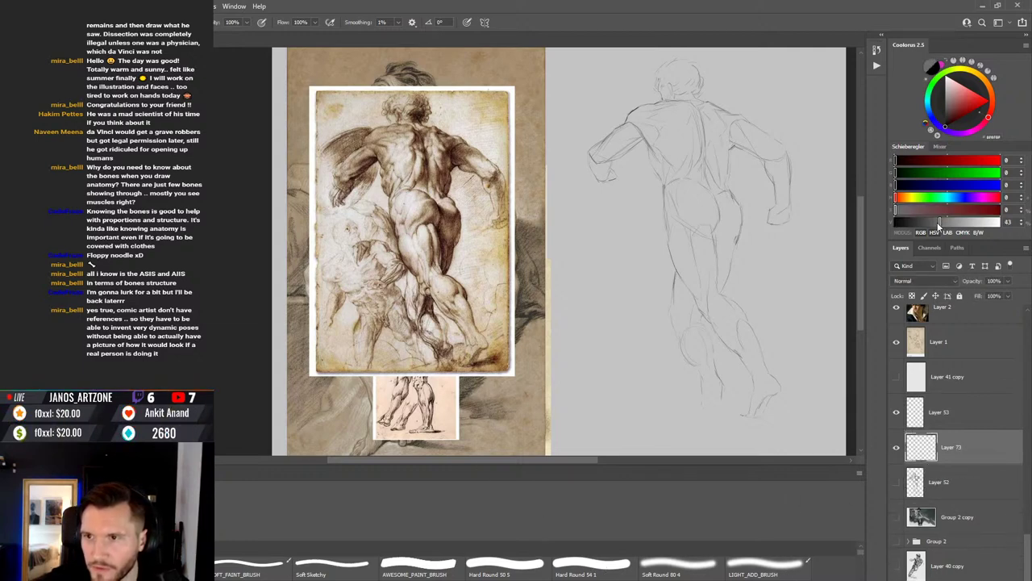
pyautogui.moveTo(938, 222); pyautogui.dragTo(910, 224)
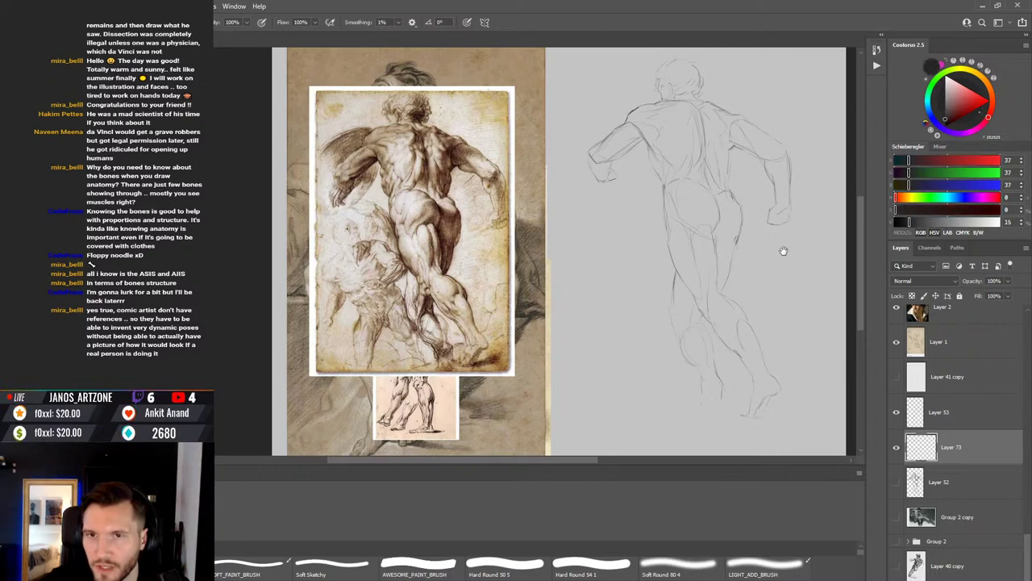
# Step: Lighten the grey to a mid tone (62) and brush shading on the upper arm
pyautogui.moveTo(783, 251); pyautogui.dragTo(759, 263)
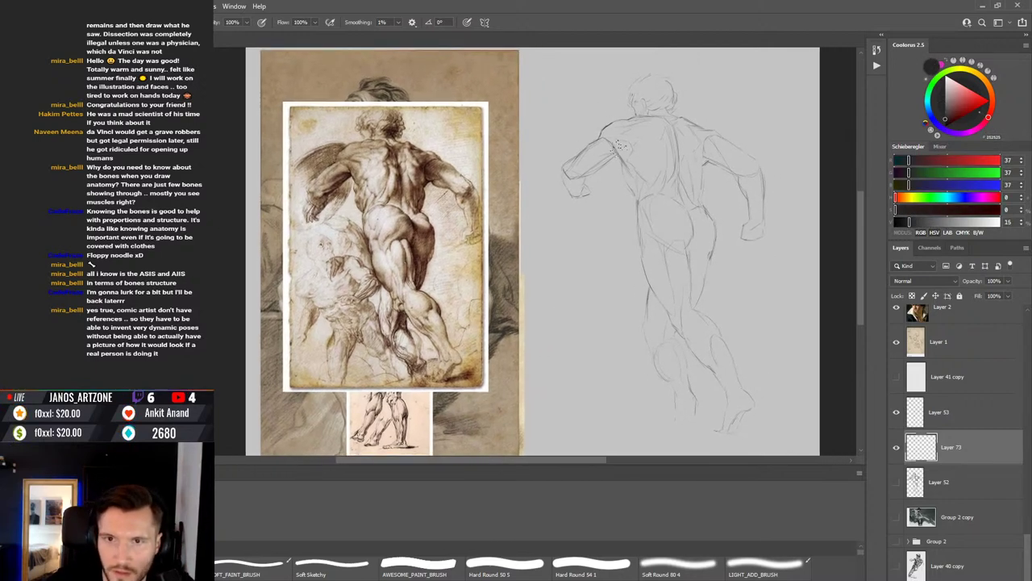
pyautogui.moveTo(615, 149); pyautogui.dragTo(601, 161)
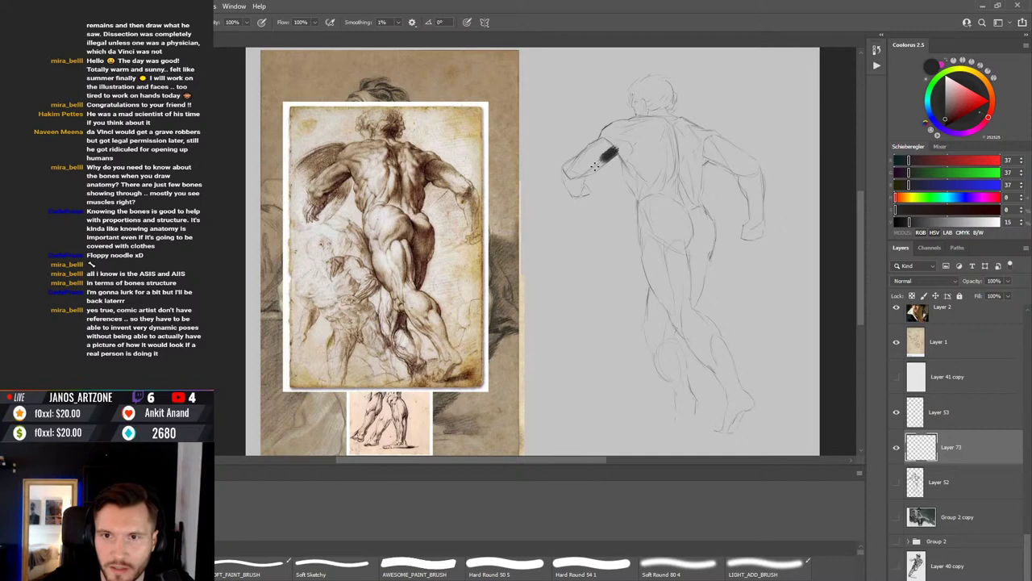
pyautogui.hotkey('ctrl', 'z')
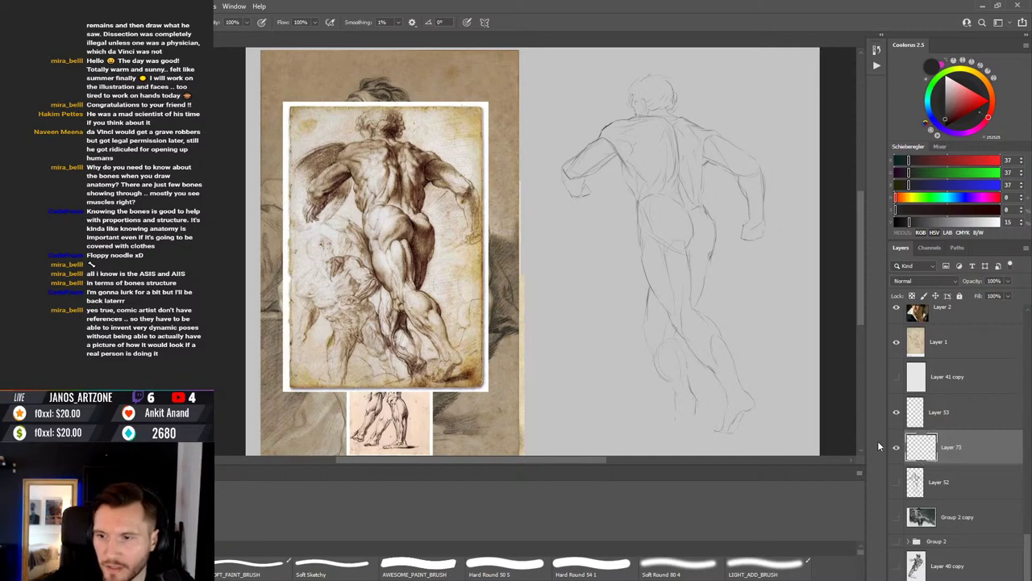
pyautogui.click(919, 222)
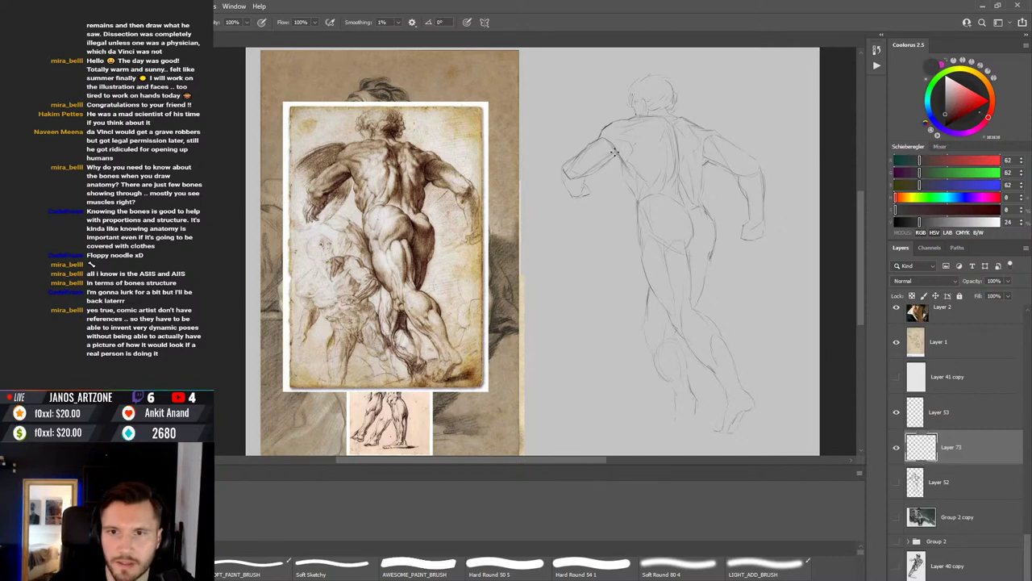
pyautogui.moveTo(614, 152); pyautogui.dragTo(592, 171)
pyautogui.hotkey('ctrl', 'z')
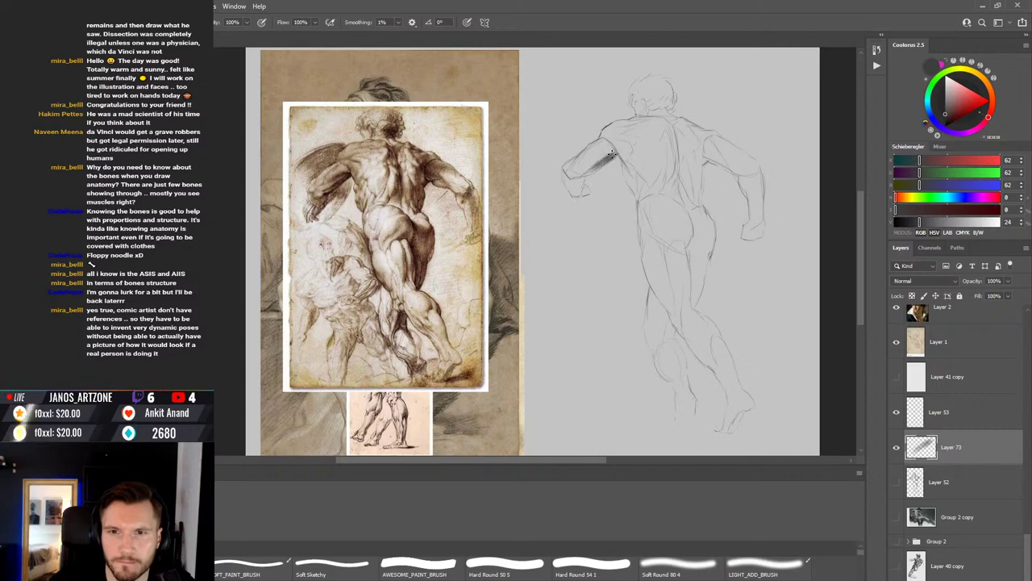
pyautogui.moveTo(615, 153); pyautogui.dragTo(600, 164)
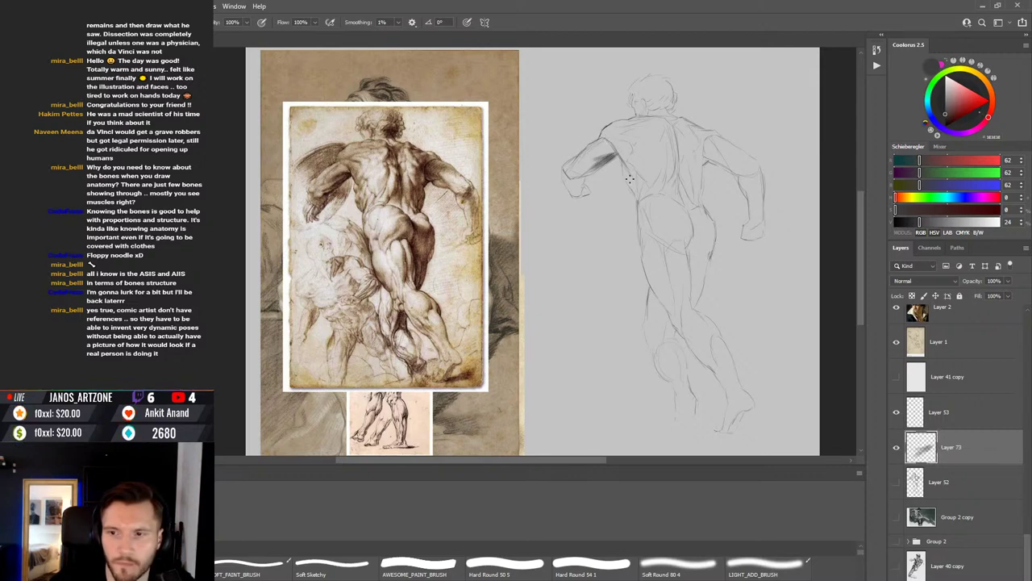
# Step: Lock all on the Layer 53 line sketch layer
pyautogui.click(896, 412)
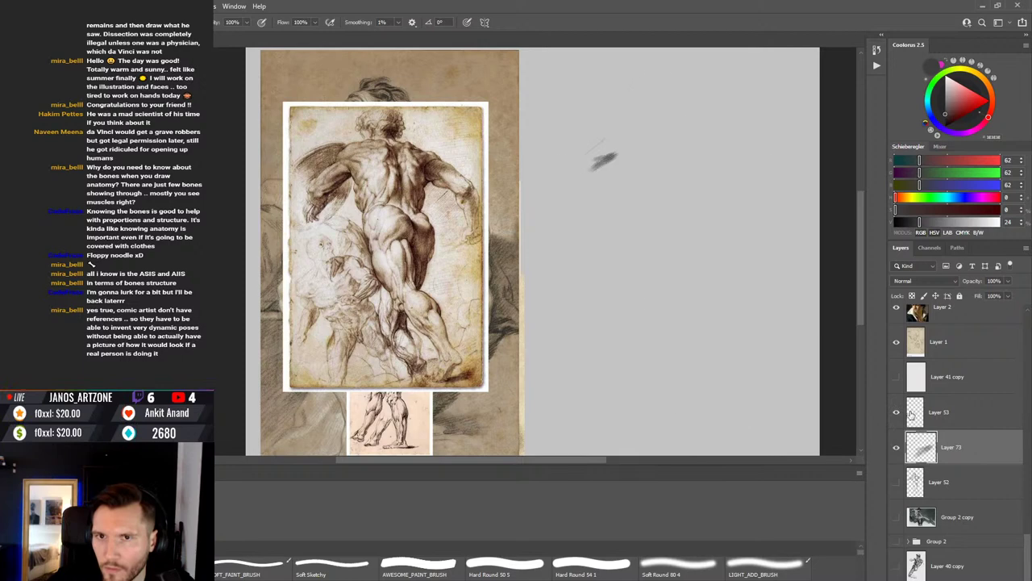
pyautogui.click(896, 413)
pyautogui.click(956, 407)
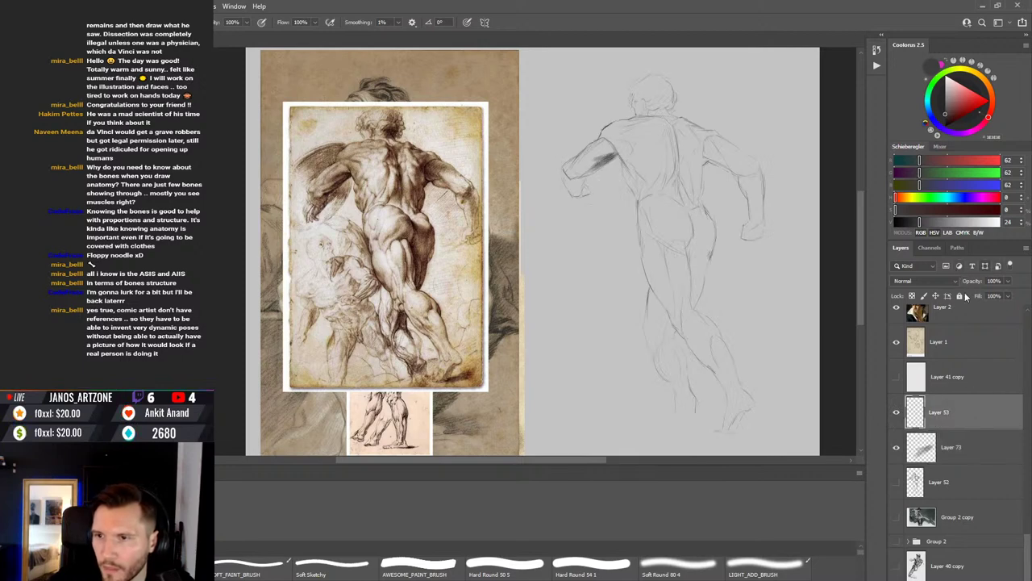
pyautogui.click(960, 296)
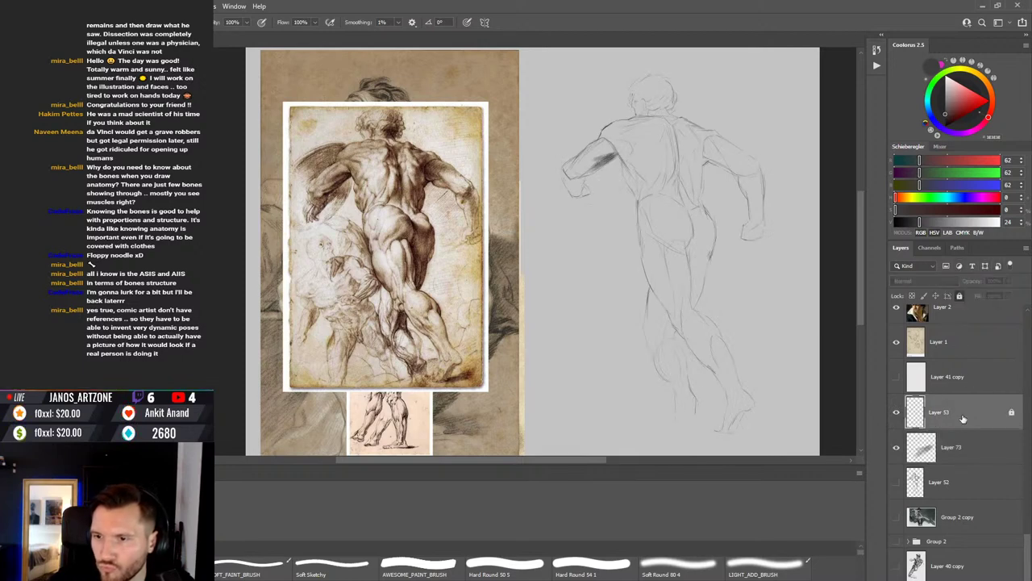
# Step: On Layer 73, add grey shading along the forearm and near the shoulder
pyautogui.click(956, 454)
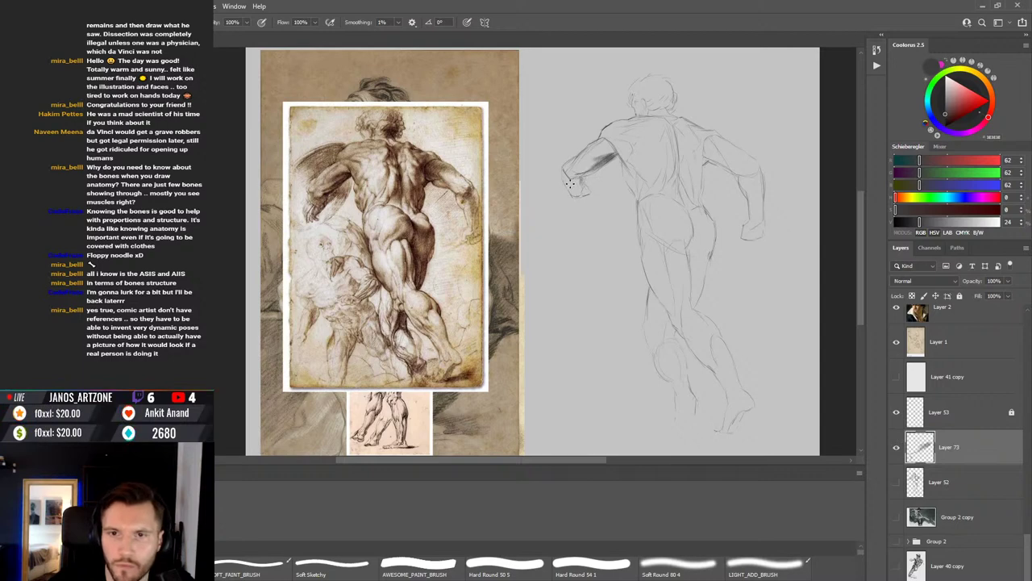
pyautogui.moveTo(568, 178)
pyautogui.mouseDown()
pyautogui.moveTo(582, 192)
pyautogui.moveTo(557, 205)
pyautogui.mouseUp()
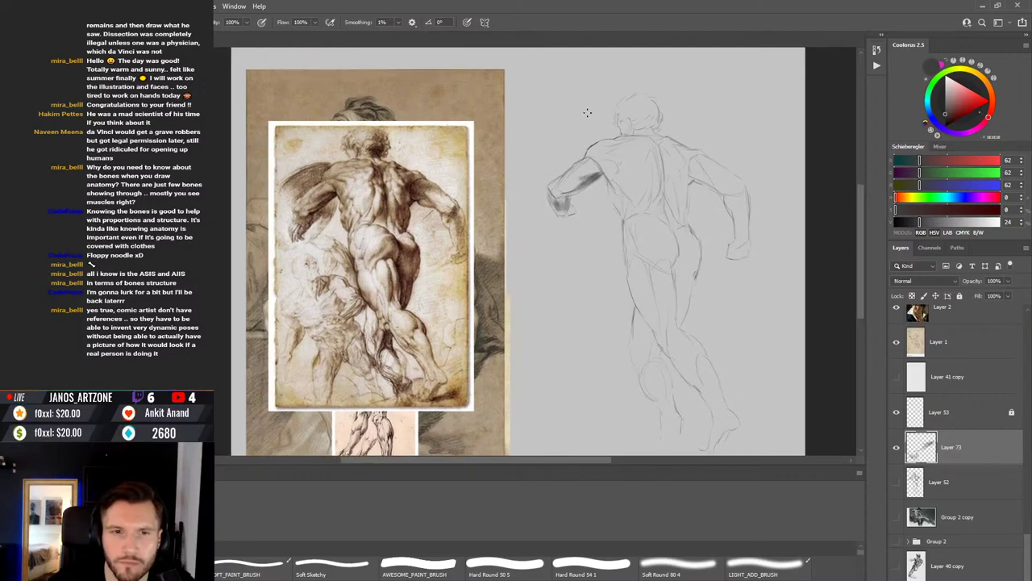
pyautogui.moveTo(588, 157); pyautogui.dragTo(610, 150)
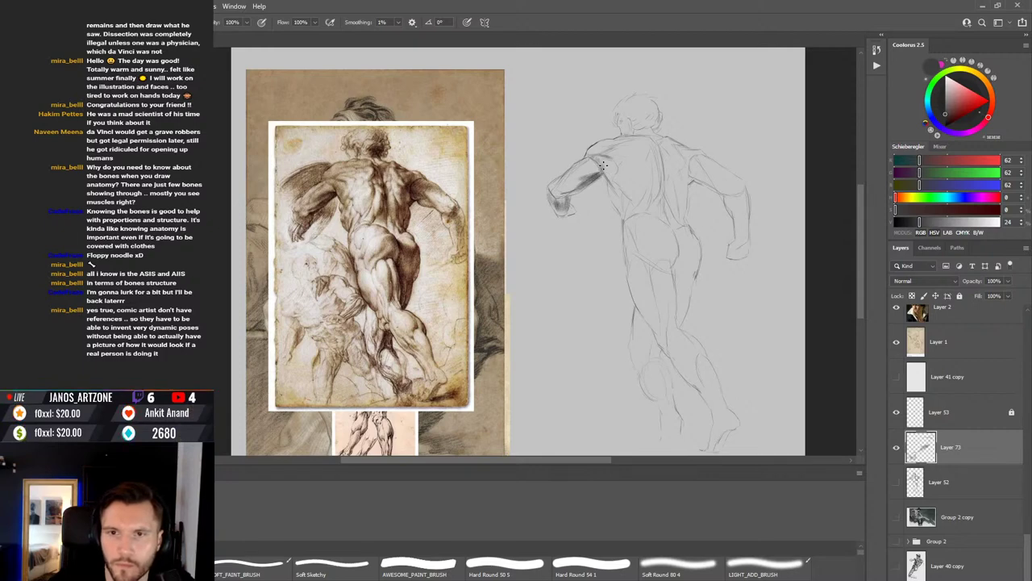
# Step: With the bristle brush, darken the back of the neck and draw a line down the upper spine
pyautogui.press('r')
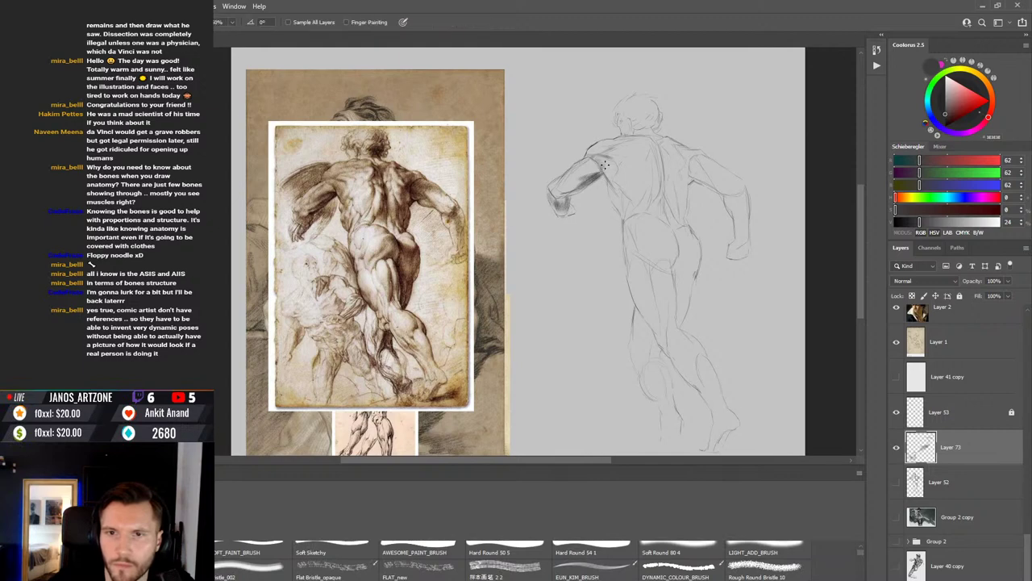
pyautogui.press('b')
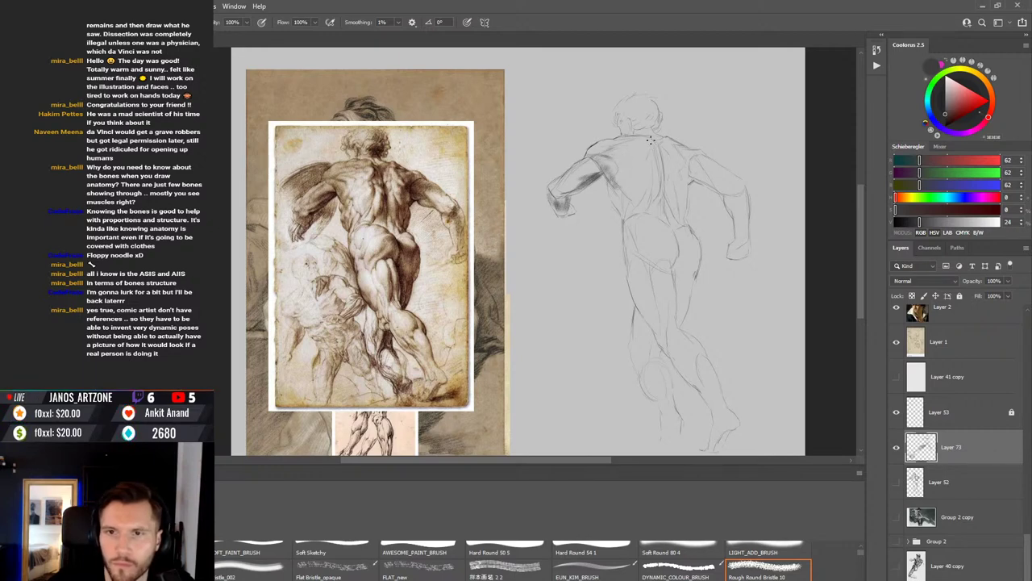
pyautogui.moveTo(664, 139); pyautogui.dragTo(659, 141)
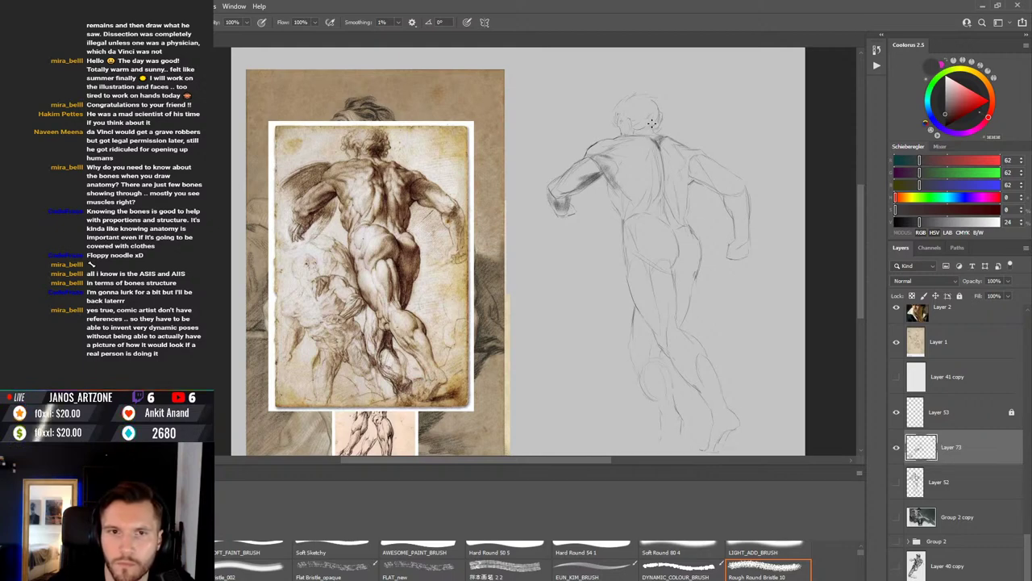
pyautogui.moveTo(650, 127); pyautogui.dragTo(652, 121)
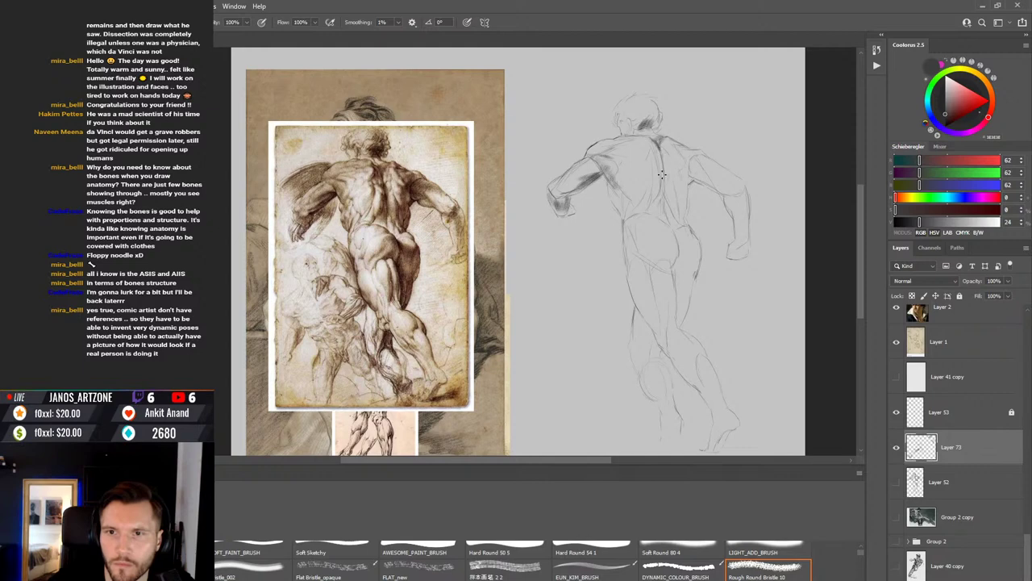
pyautogui.moveTo(662, 151); pyautogui.dragTo(668, 185)
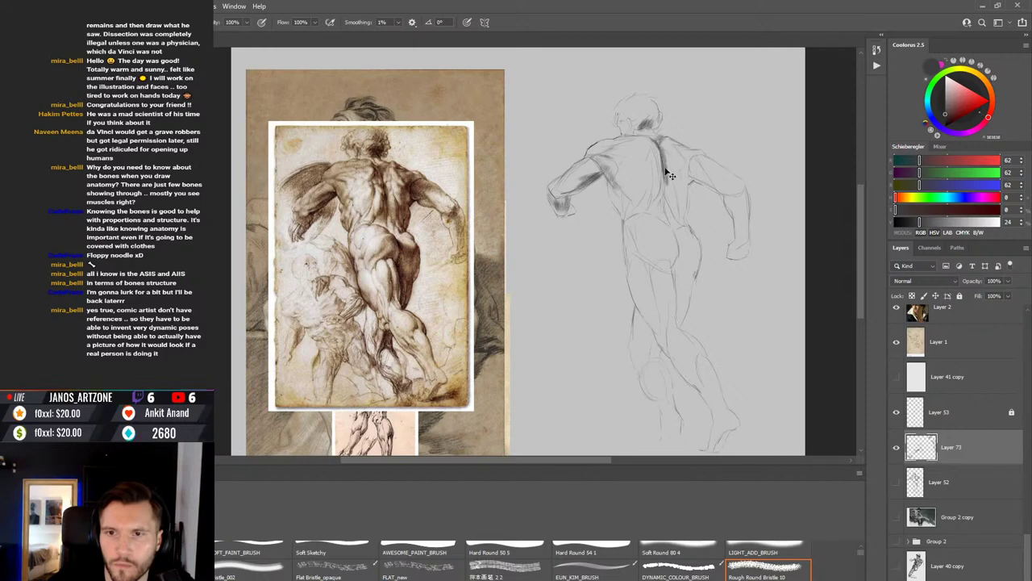
# Step: Redraw the spine line darker and extend grey shading down the back beside it
pyautogui.hotkey('ctrl', 'z')
pyautogui.moveTo(661, 145); pyautogui.dragTo(666, 184)
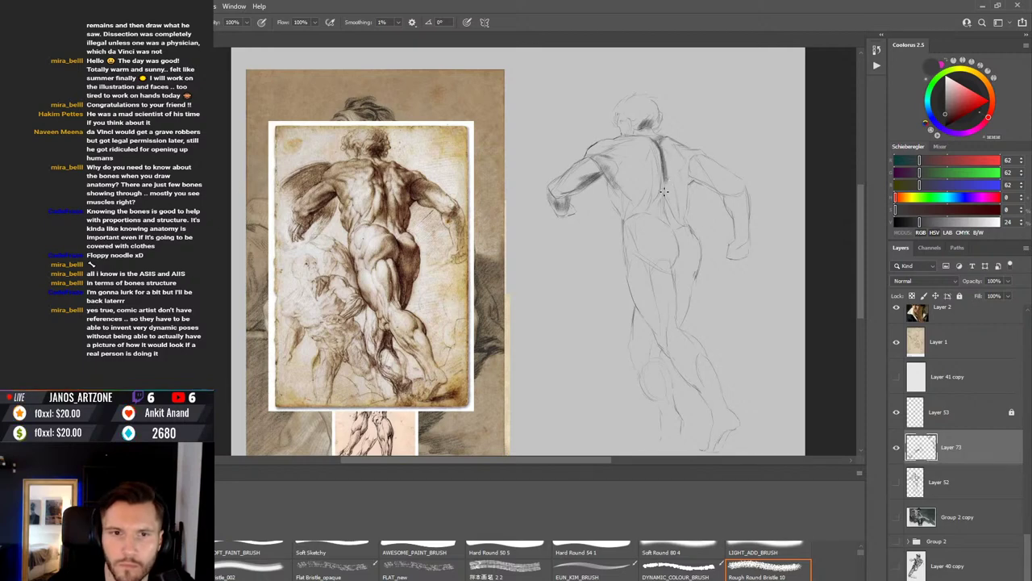
pyautogui.moveTo(663, 176)
pyautogui.mouseDown()
pyautogui.moveTo(656, 199)
pyautogui.moveTo(665, 176)
pyautogui.moveTo(652, 209)
pyautogui.moveTo(666, 187)
pyautogui.moveTo(676, 216)
pyautogui.moveTo(677, 192)
pyautogui.moveTo(678, 218)
pyautogui.moveTo(683, 191)
pyautogui.moveTo(682, 219)
pyautogui.mouseUp()
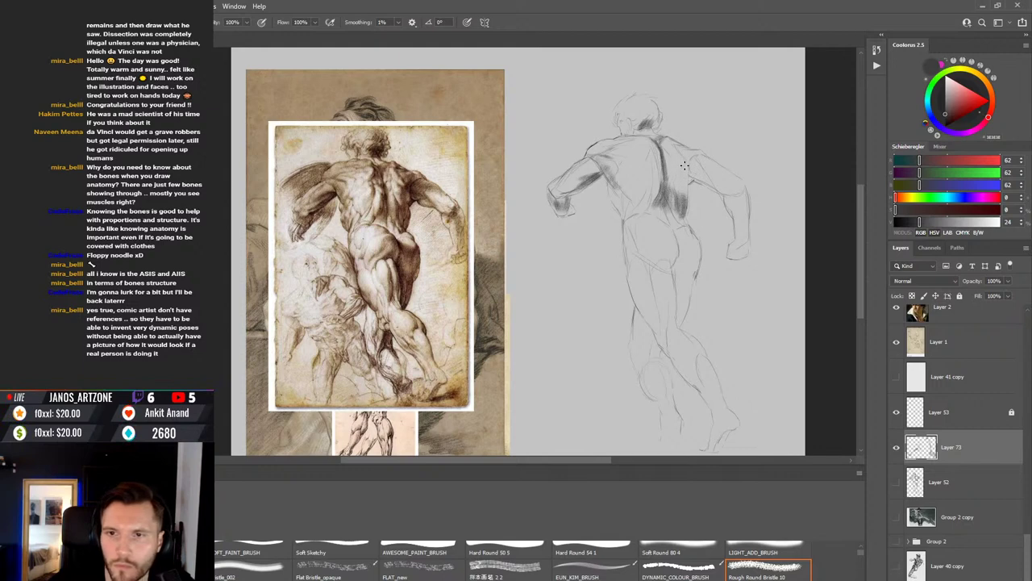
pyautogui.moveTo(684, 166); pyautogui.dragTo(683, 205)
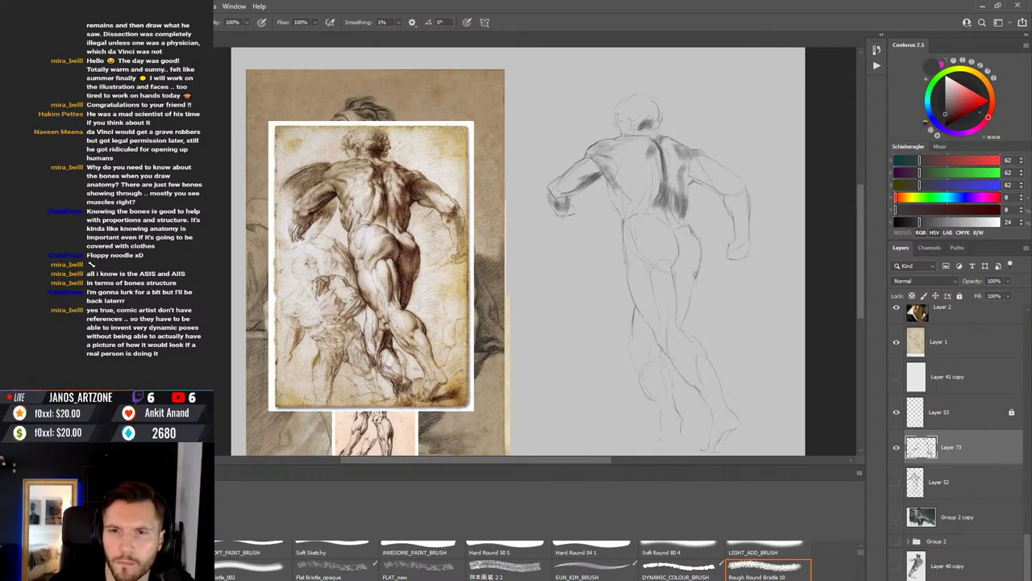
pyautogui.press('r')
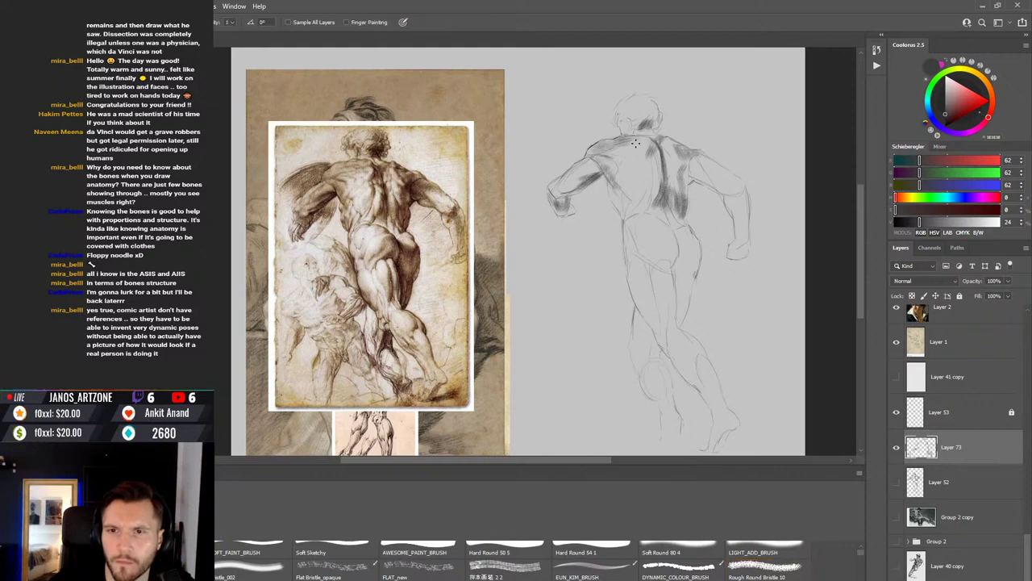
pyautogui.press('b')
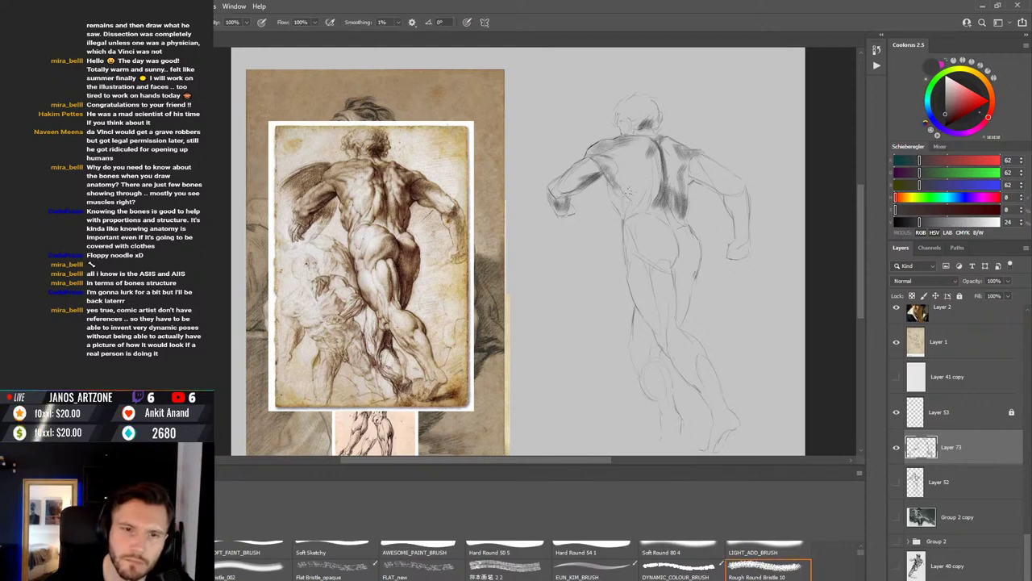
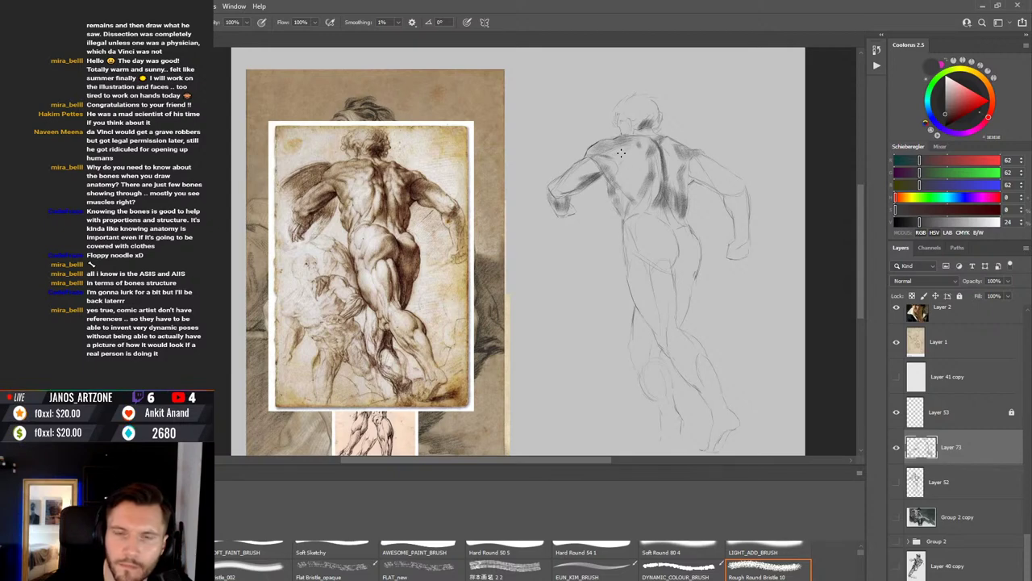
# Step: Hatch dark bristle-brush shading over the right shoulder and upper arm, undoing one misplaced stroke
pyautogui.moveTo(665, 233)
pyautogui.mouseDown()
pyautogui.moveTo(669, 203)
pyautogui.moveTo(664, 227)
pyautogui.mouseUp()
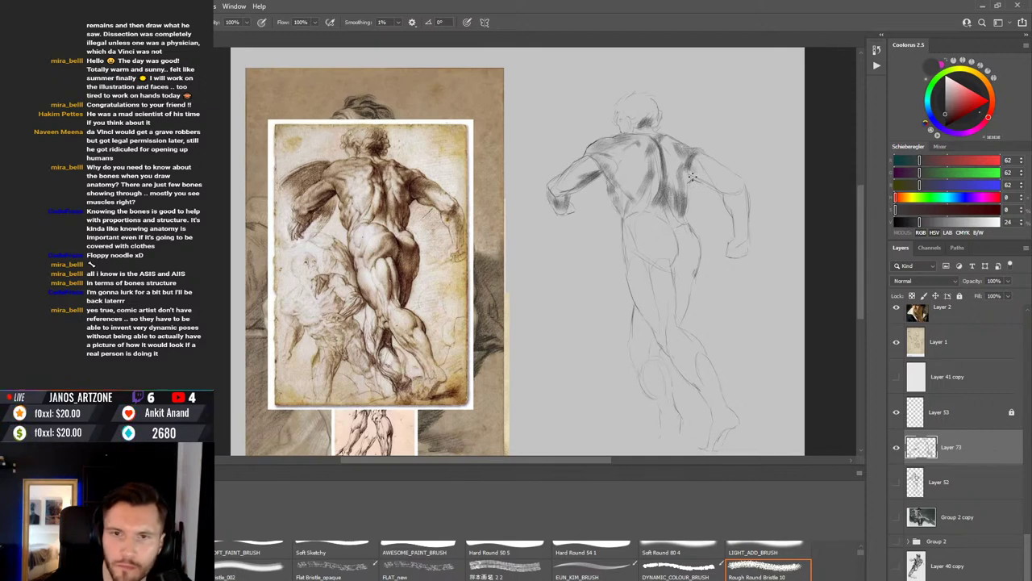
pyautogui.moveTo(691, 177); pyautogui.dragTo(703, 181)
pyautogui.hotkey('ctrl', 'z')
pyautogui.hotkey('ctrl', 'z')
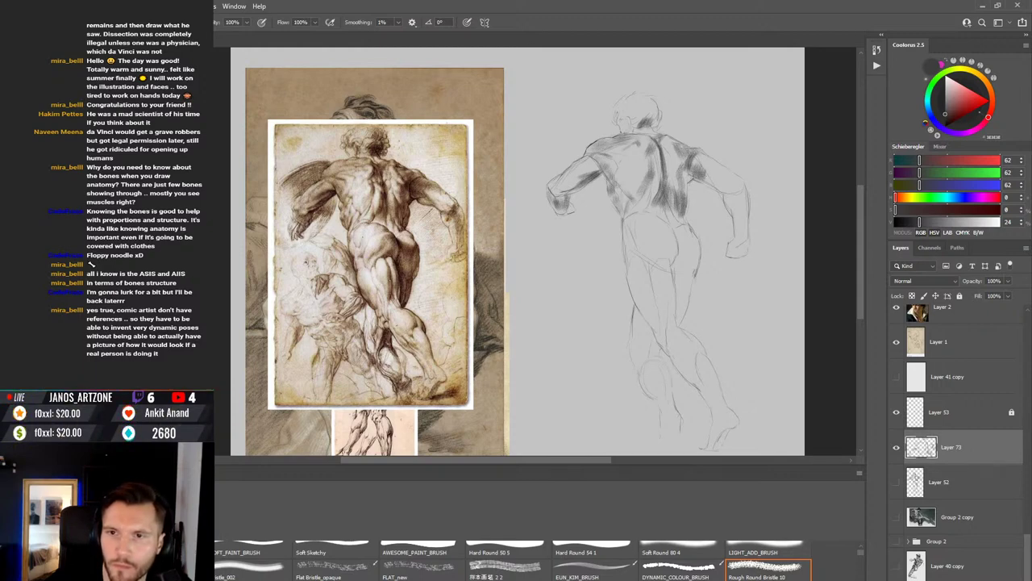
pyautogui.press('r')
pyautogui.press('b')
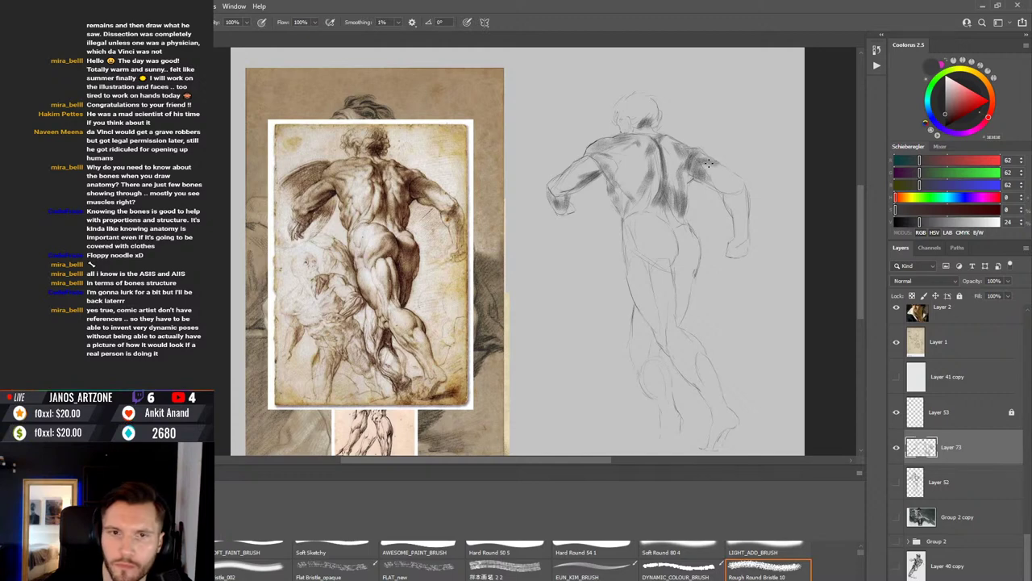
pyautogui.moveTo(702, 158)
pyautogui.mouseDown()
pyautogui.moveTo(719, 166)
pyautogui.moveTo(696, 175)
pyautogui.mouseUp()
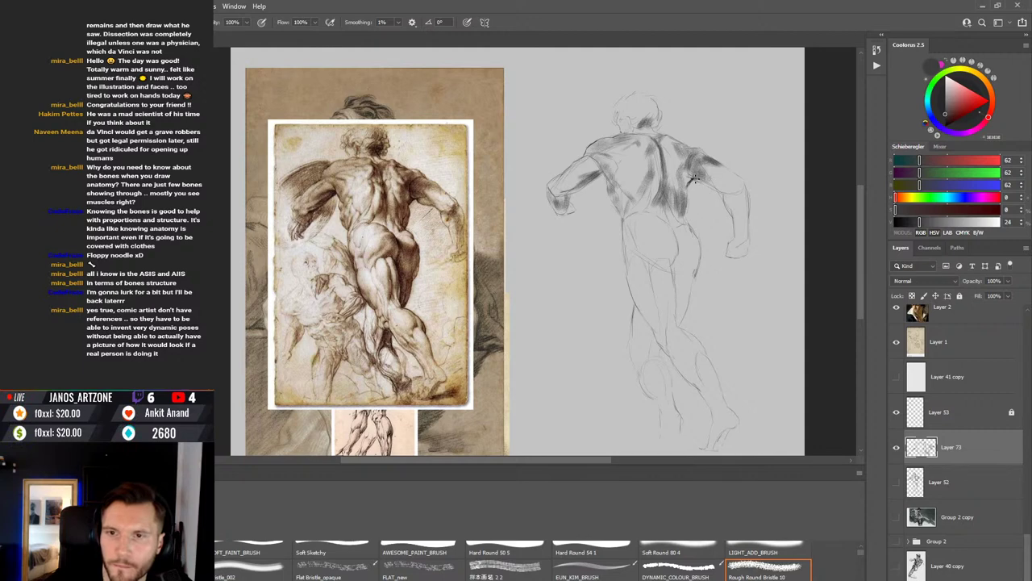
pyautogui.moveTo(695, 179); pyautogui.dragTo(714, 188)
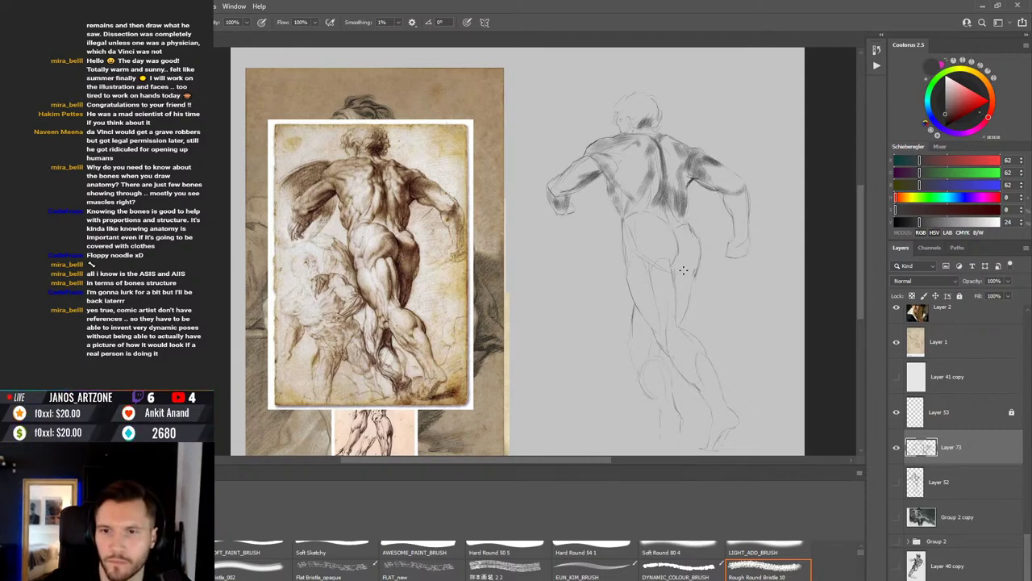
# Step: Pan the view to the hips and lay the first shading strokes on the figure's hip
pyautogui.moveTo(689, 260); pyautogui.dragTo(695, 238)
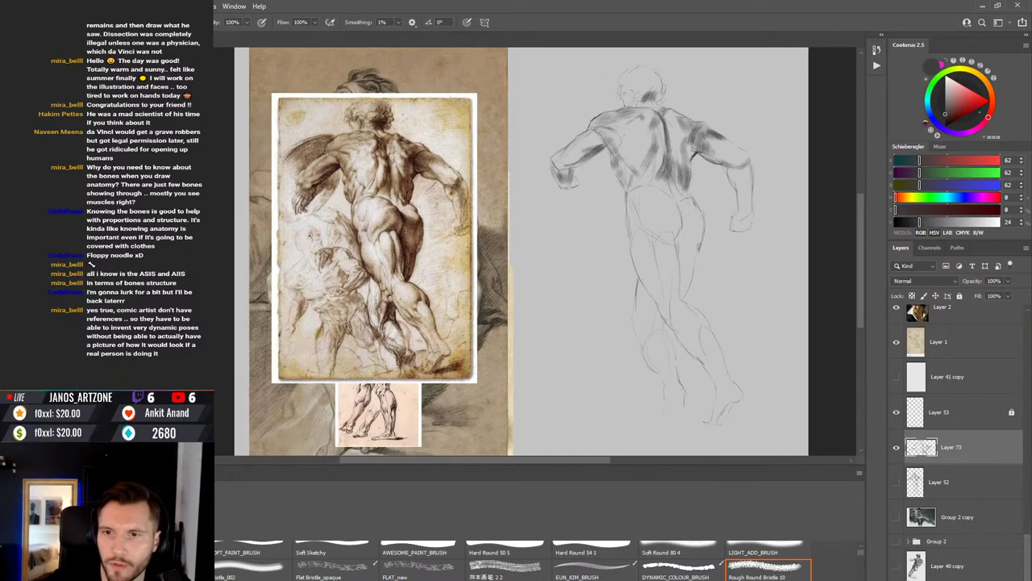
pyautogui.moveTo(683, 215); pyautogui.dragTo(706, 232)
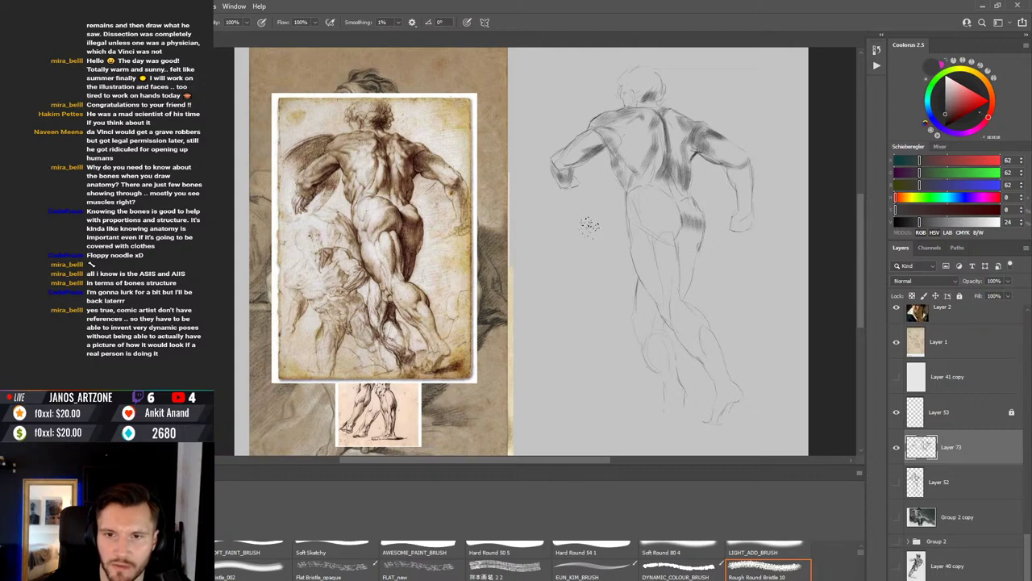
# Step: Remove a stray test scribble beside the figure and add more shading to the hip
pyautogui.moveTo(588, 227); pyautogui.dragTo(601, 246)
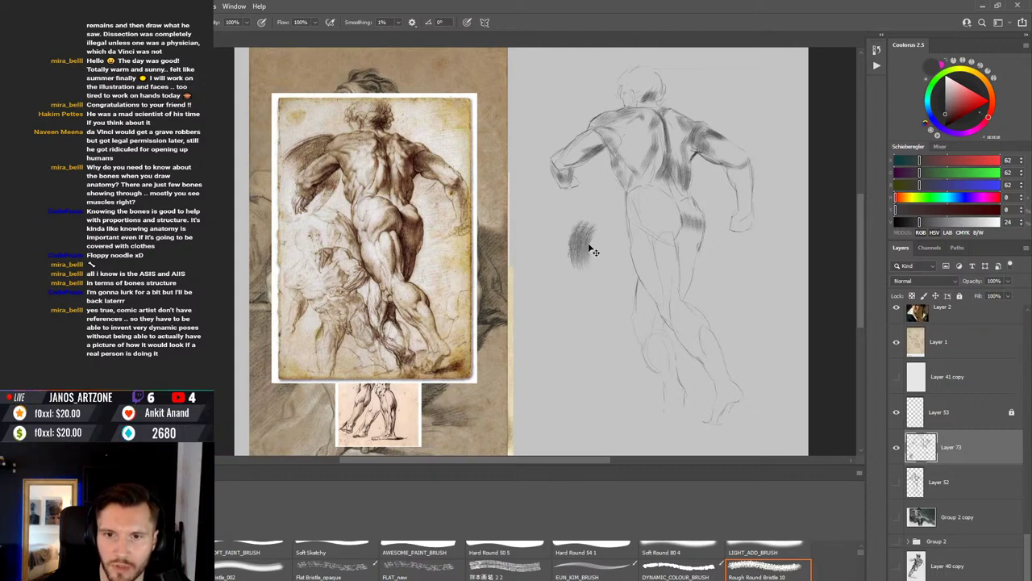
pyautogui.hotkey('ctrl', 'z')
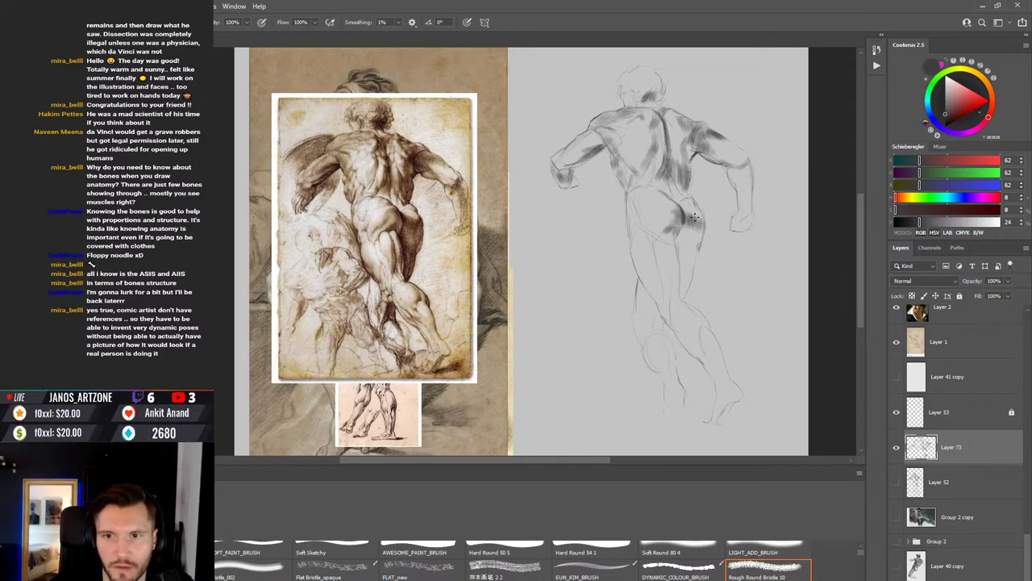
pyautogui.moveTo(694, 216); pyautogui.dragTo(700, 214)
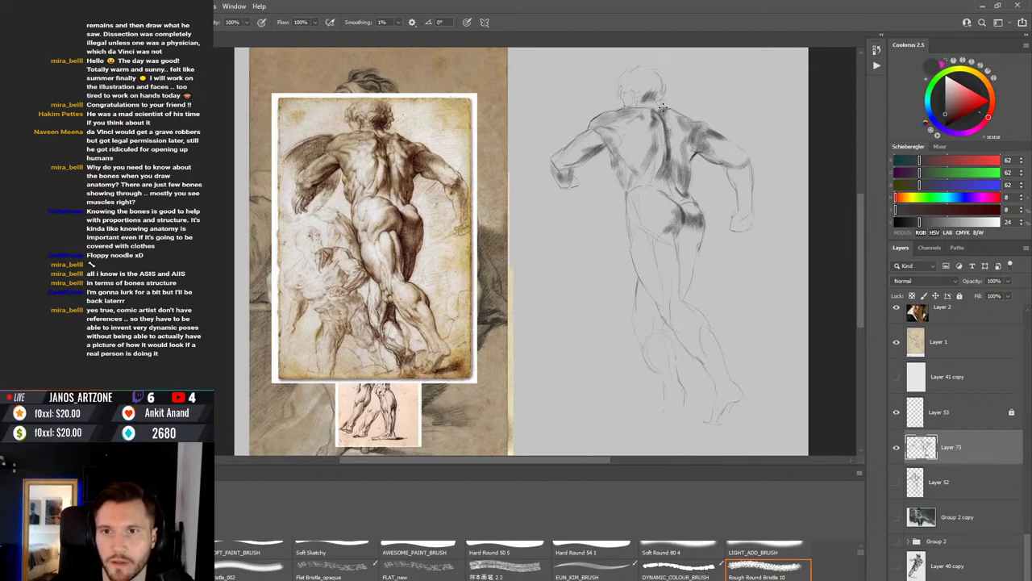
# Step: Shade around the back of the head and the right forearm with the rough bristle brush
pyautogui.press(',')
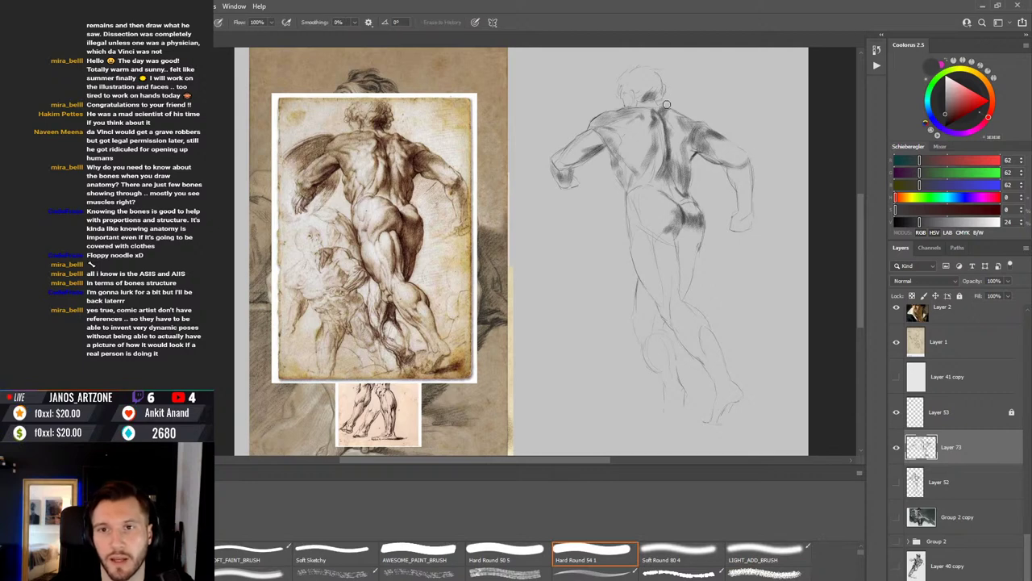
pyautogui.press('.')
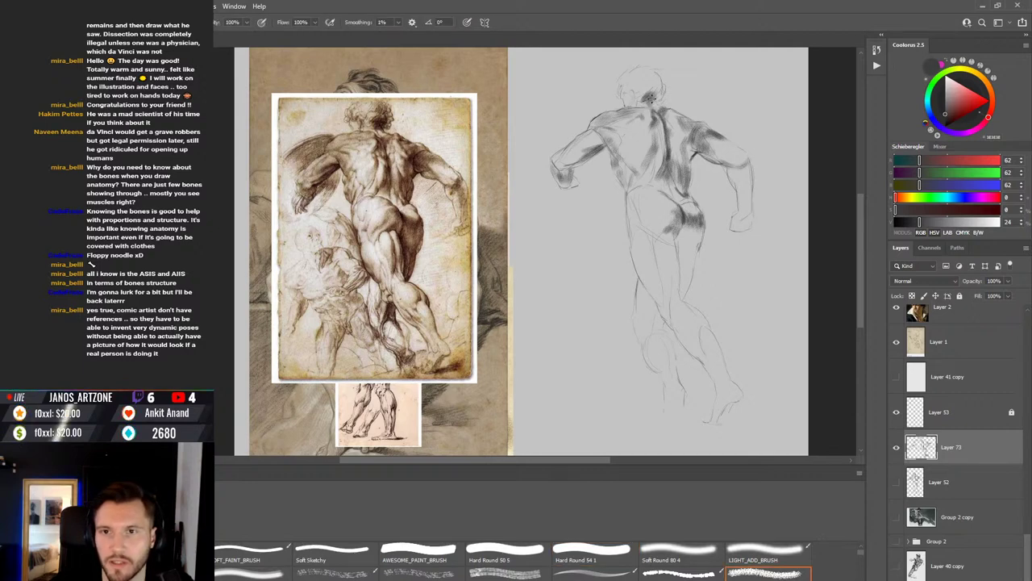
pyautogui.moveTo(637, 95); pyautogui.dragTo(631, 93)
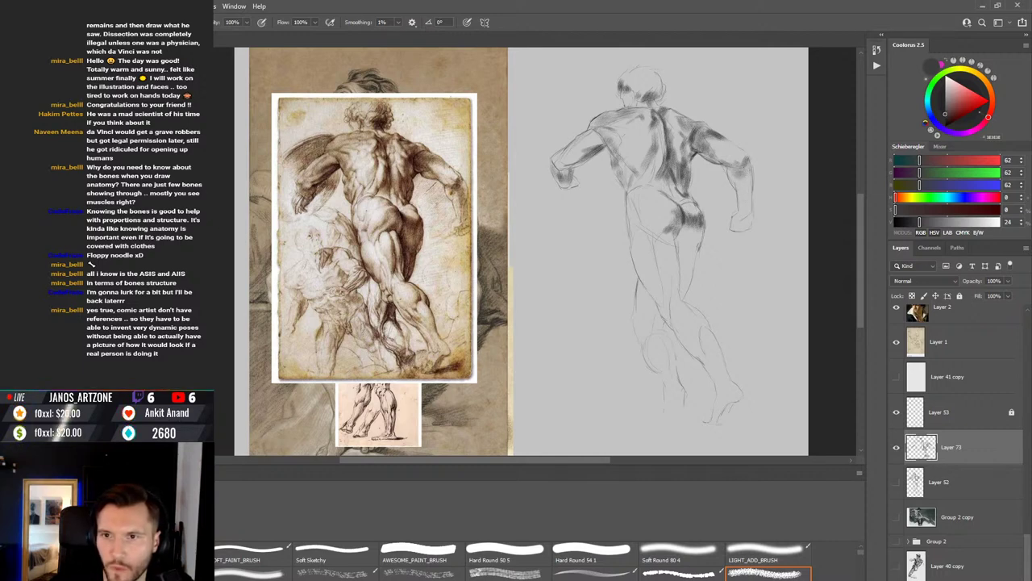
pyautogui.moveTo(744, 198); pyautogui.dragTo(747, 216)
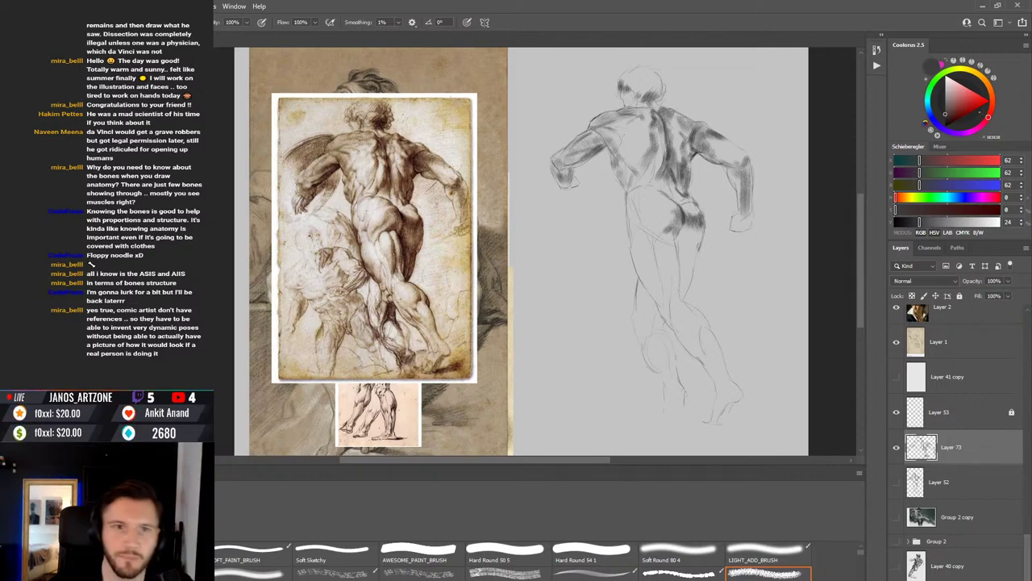
# Step: Darken the hip and buttock shading with short strokes and a dark accent, undoing one misplaced stroke
pyautogui.moveTo(680, 258); pyautogui.dragTo(680, 241)
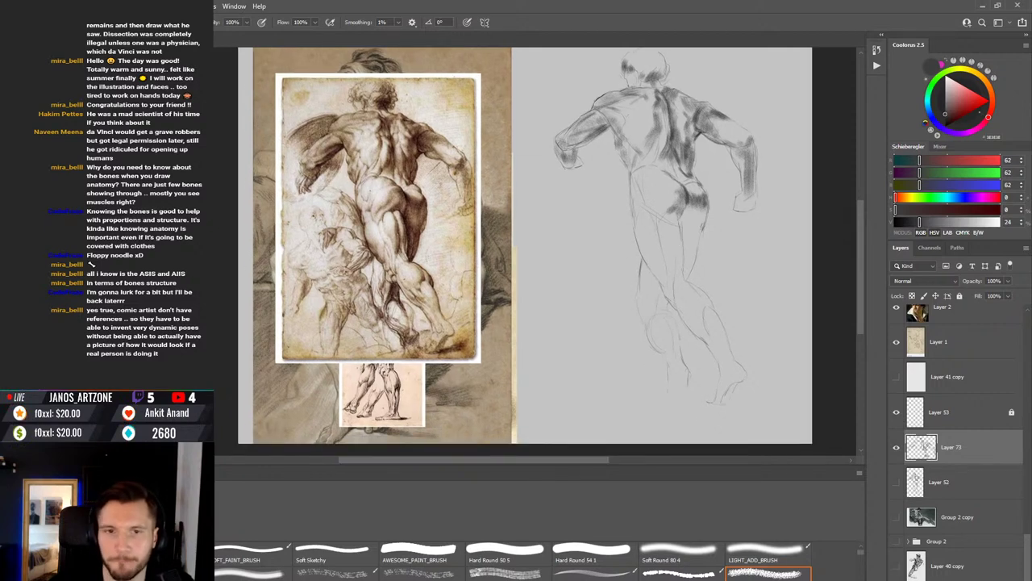
pyautogui.moveTo(688, 206)
pyautogui.mouseDown()
pyautogui.moveTo(687, 256)
pyautogui.moveTo(696, 242)
pyautogui.moveTo(686, 239)
pyautogui.mouseUp()
pyautogui.moveTo(686, 239)
pyautogui.mouseDown()
pyautogui.moveTo(689, 269)
pyautogui.moveTo(697, 248)
pyautogui.moveTo(682, 276)
pyautogui.mouseUp()
pyautogui.hotkey('ctrl', 'z')
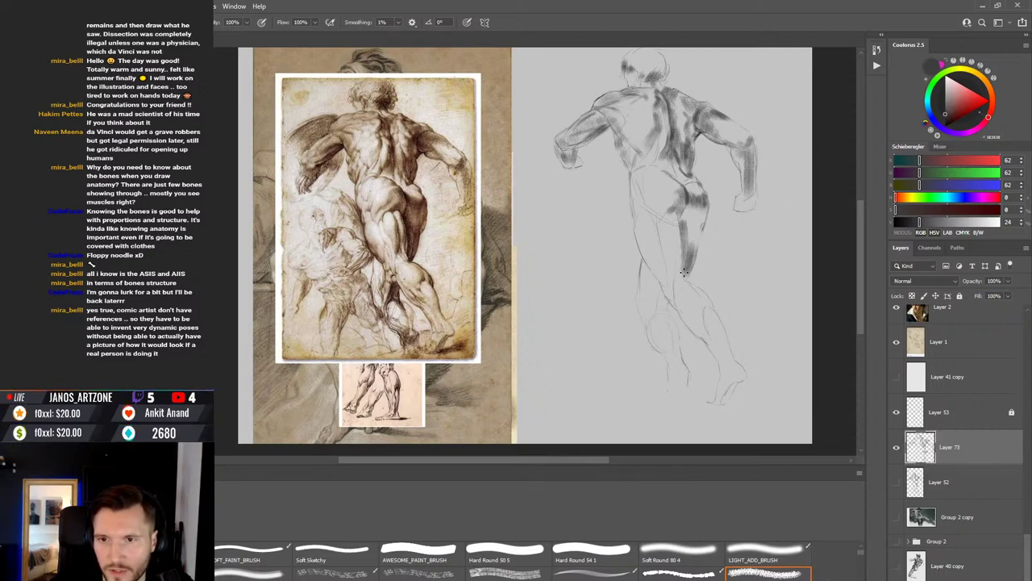
pyautogui.moveTo(696, 229); pyautogui.dragTo(691, 246)
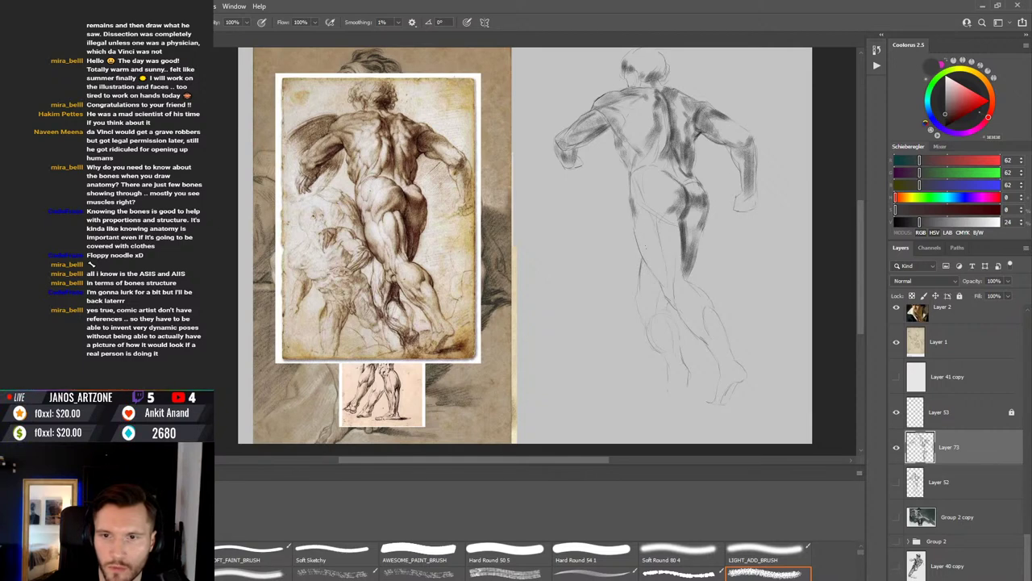
# Step: Shade the left thigh with a thin dark line and darken the upper back
pyautogui.moveTo(641, 236); pyautogui.dragTo(653, 278)
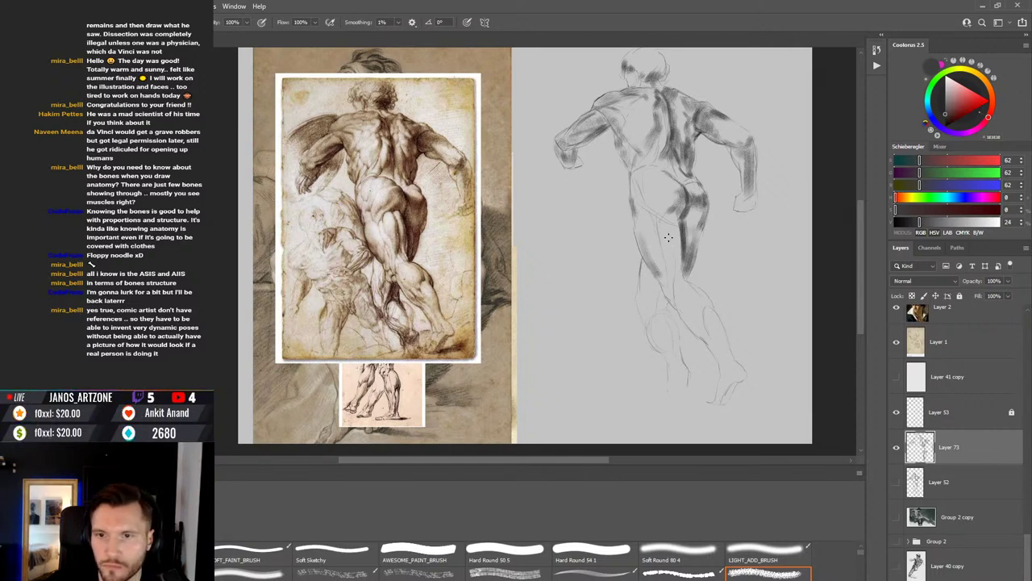
pyautogui.moveTo(672, 231); pyautogui.dragTo(668, 269)
pyautogui.scroll(1, 678, 253)
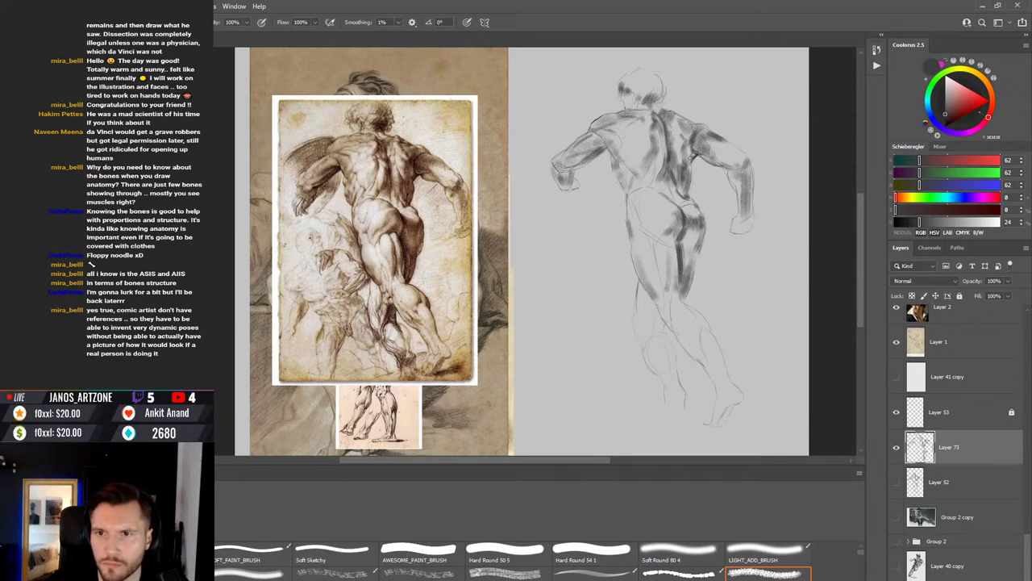
pyautogui.moveTo(692, 159)
pyautogui.mouseDown()
pyautogui.moveTo(684, 166)
pyautogui.moveTo(689, 144)
pyautogui.moveTo(685, 152)
pyautogui.mouseUp()
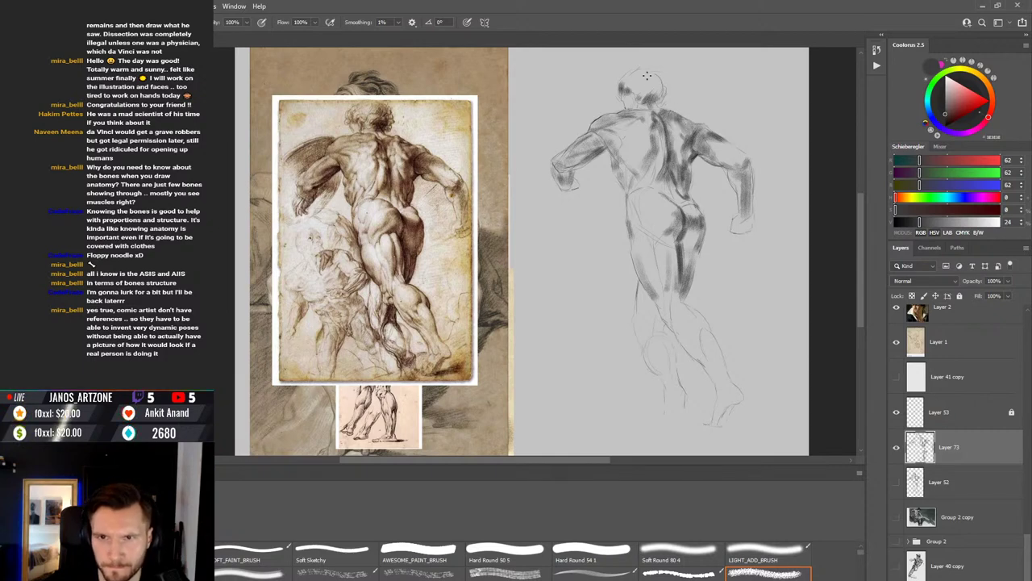
# Step: Hatch dark strokes over the back of the head and hair
pyautogui.moveTo(673, 151); pyautogui.dragTo(677, 148)
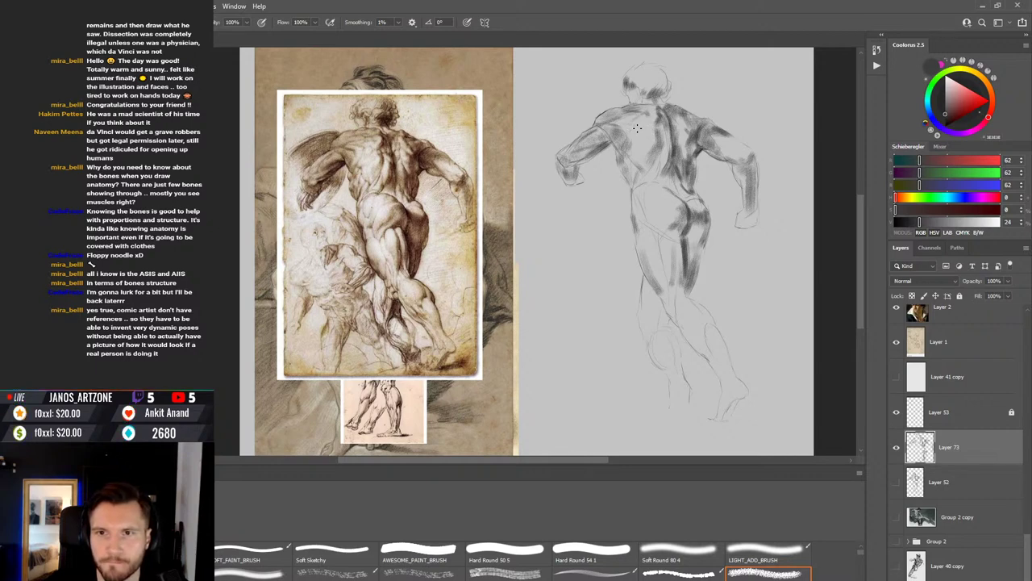
pyautogui.scroll(1, 650, 121)
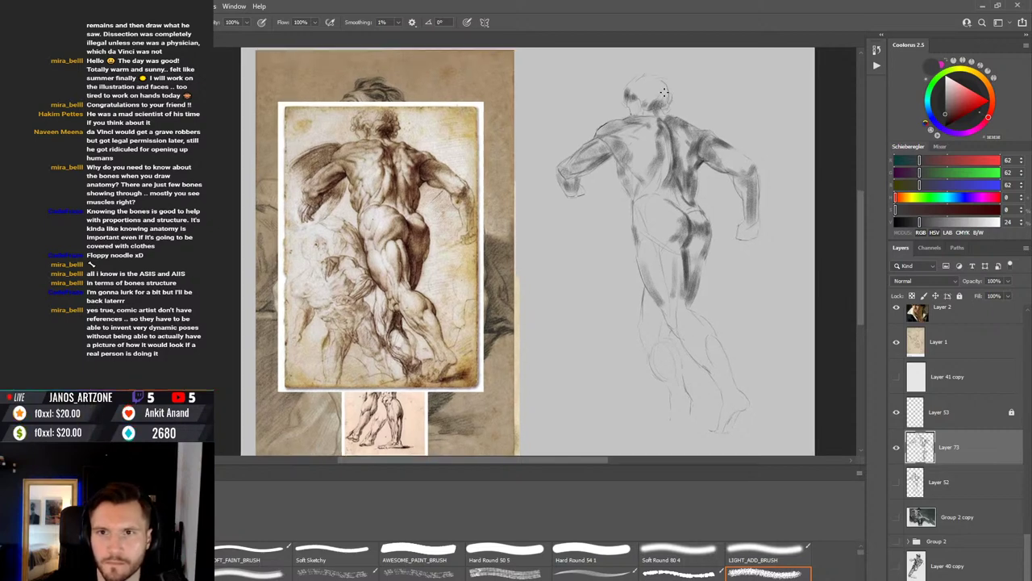
pyautogui.moveTo(666, 87); pyautogui.dragTo(652, 115)
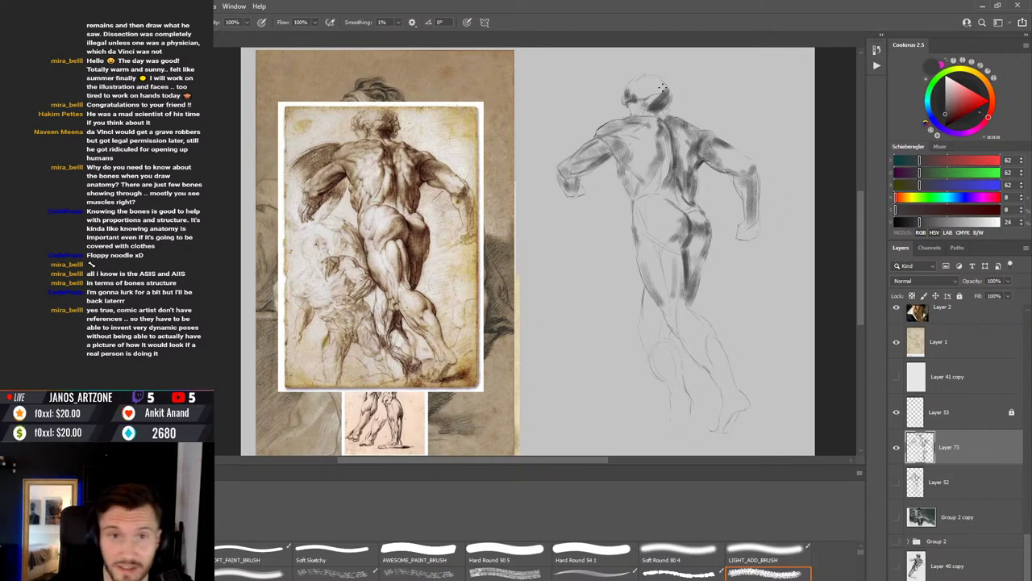
pyautogui.press(',')
pyautogui.press(',')
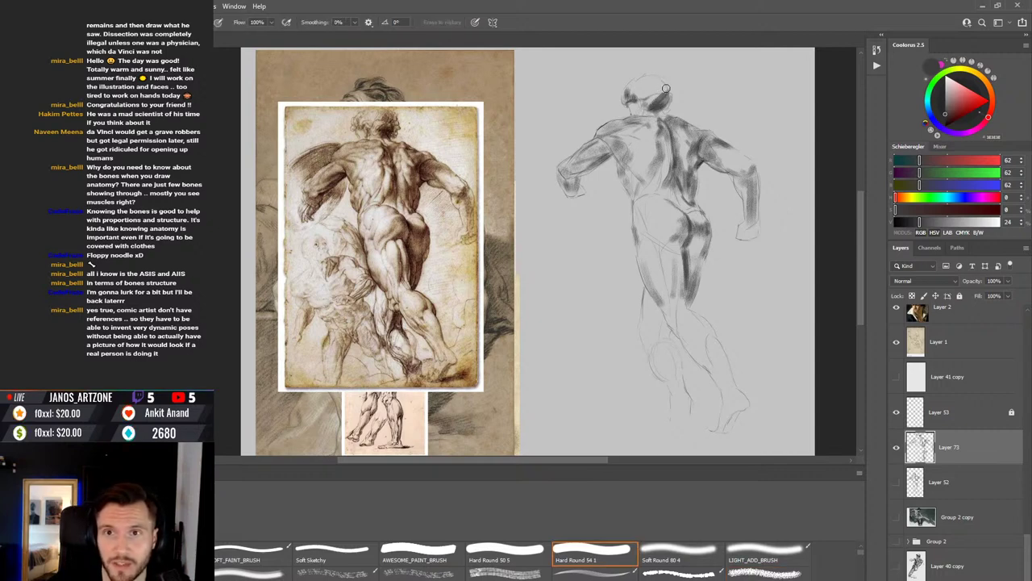
pyautogui.press('.')
pyautogui.press('.')
pyautogui.press('.')
pyautogui.press('.')
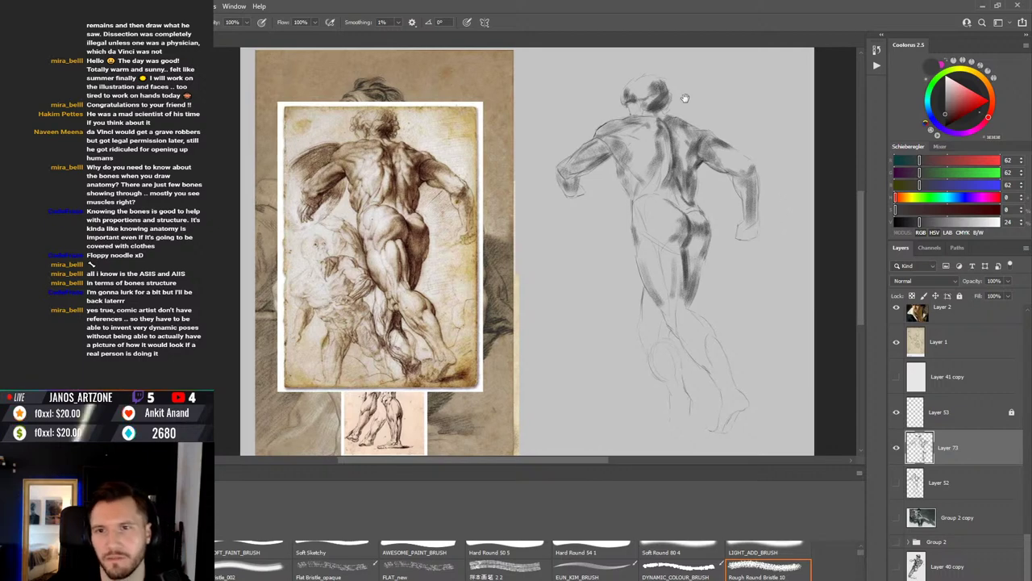
# Step: Recentre the view on the head and neck and erase stray marks before resuming the brush
pyautogui.moveTo(685, 97); pyautogui.dragTo(681, 108)
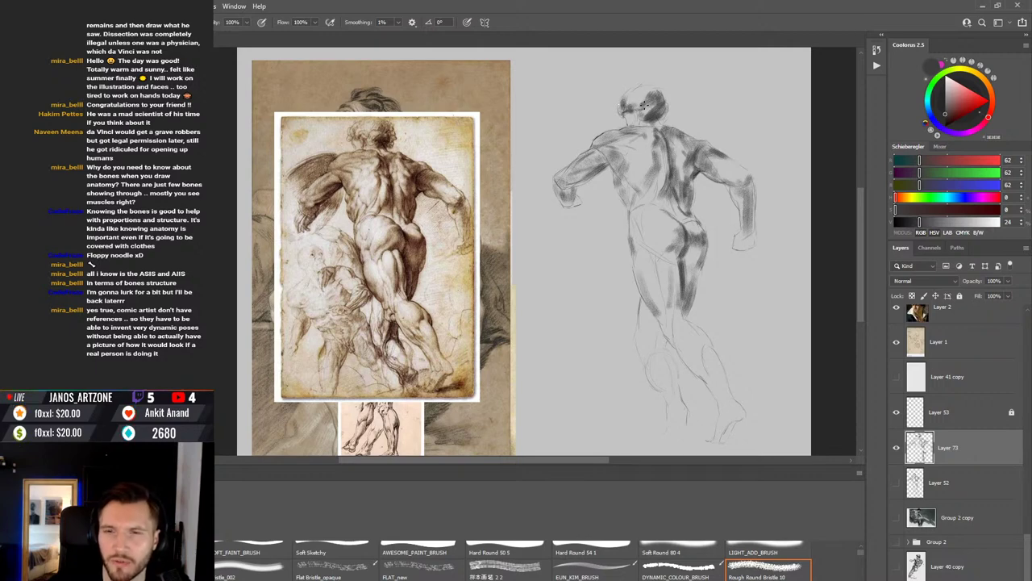
pyautogui.moveTo(653, 114); pyautogui.dragTo(686, 96)
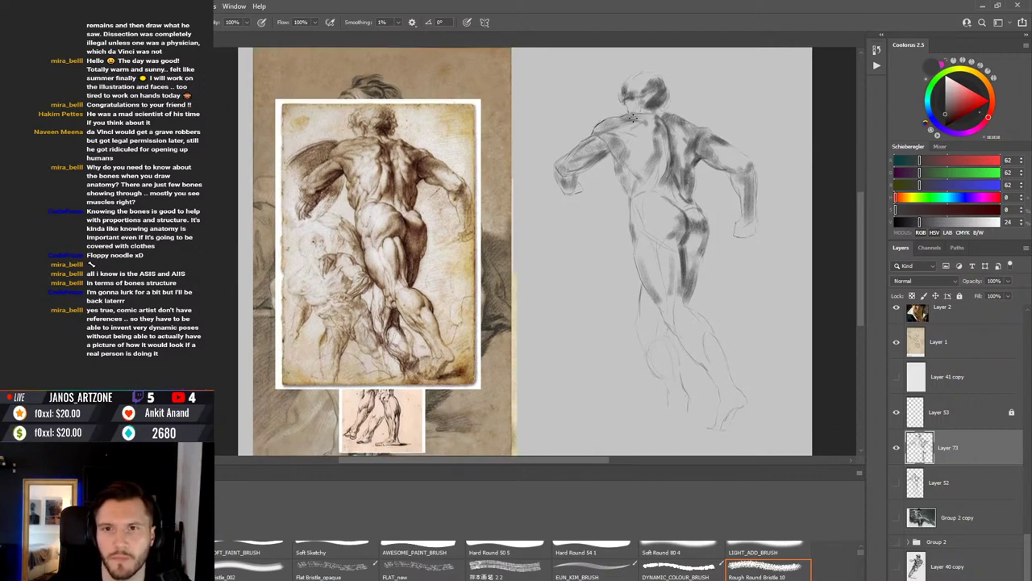
pyautogui.press('e')
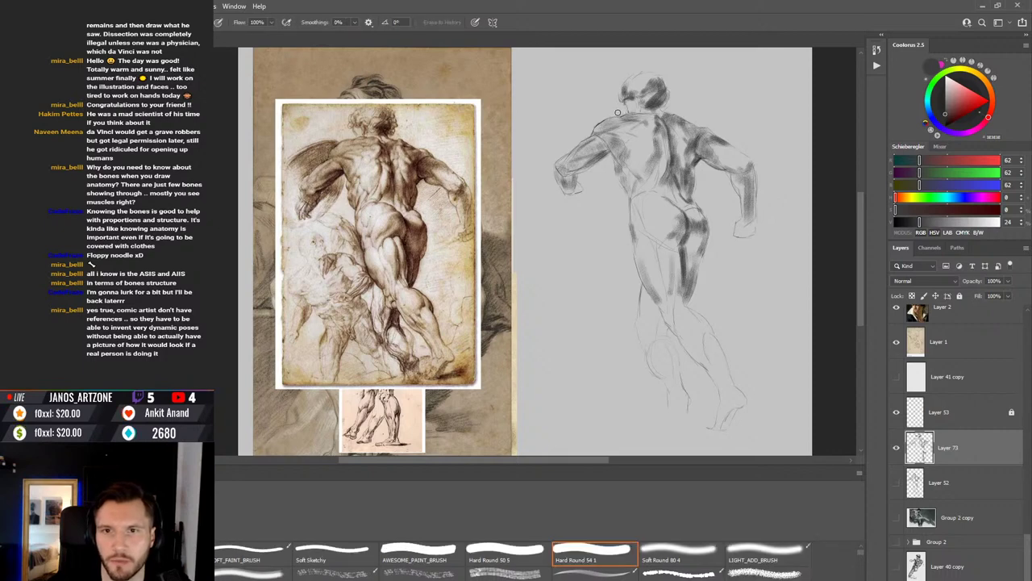
pyautogui.press('b')
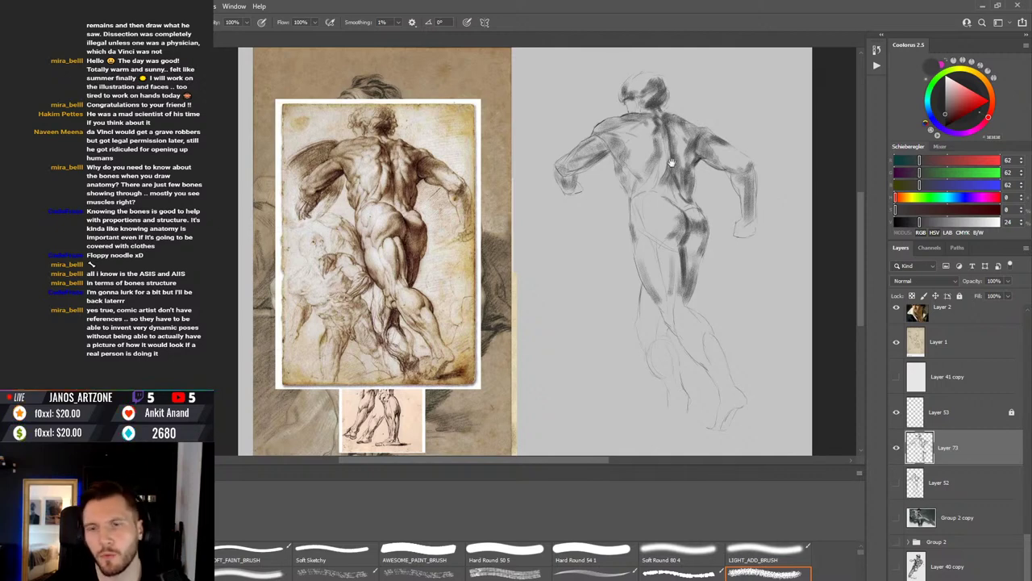
# Step: Shift the view down and blend the shoulder and arm shading with the Smudge tool
pyautogui.scroll(-1, 672, 162)
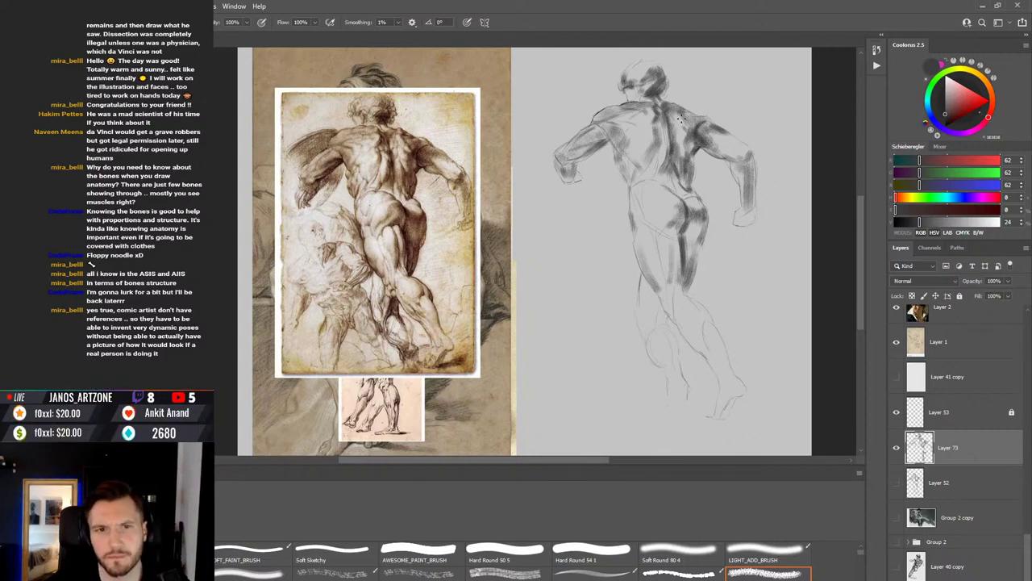
pyautogui.moveTo(686, 112); pyautogui.dragTo(683, 120)
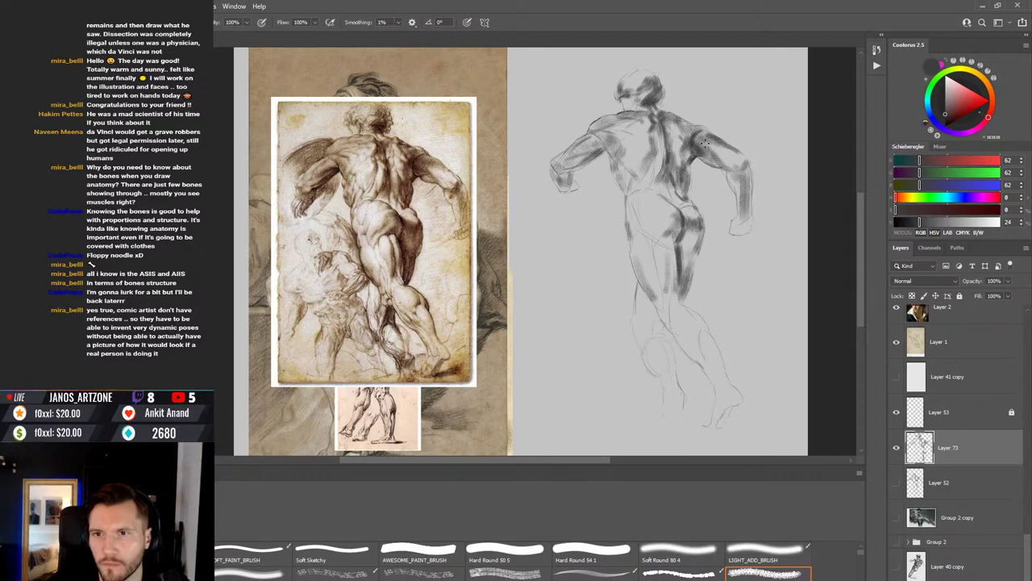
pyautogui.press('r')
pyautogui.press('b')
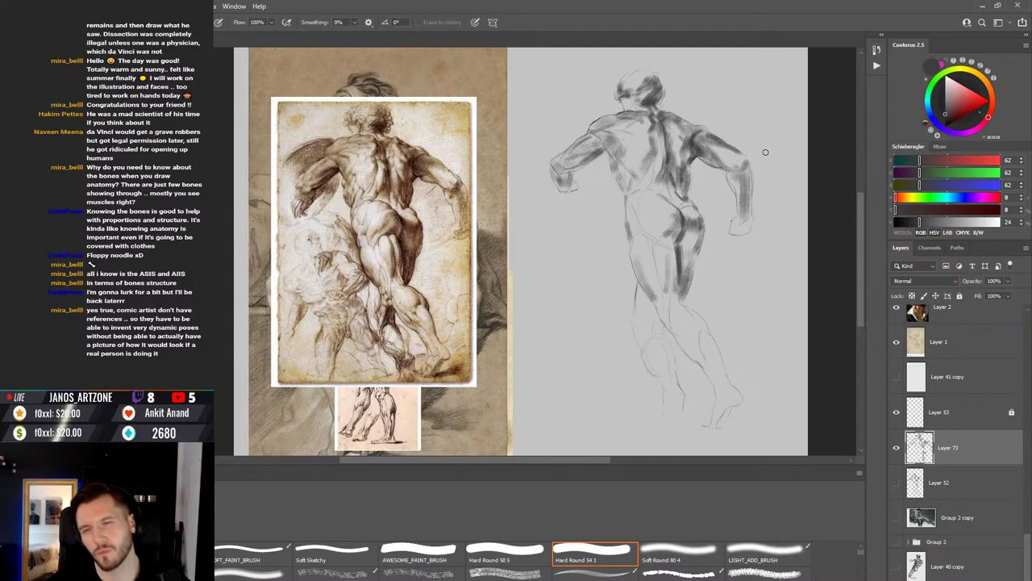
pyautogui.press('b')
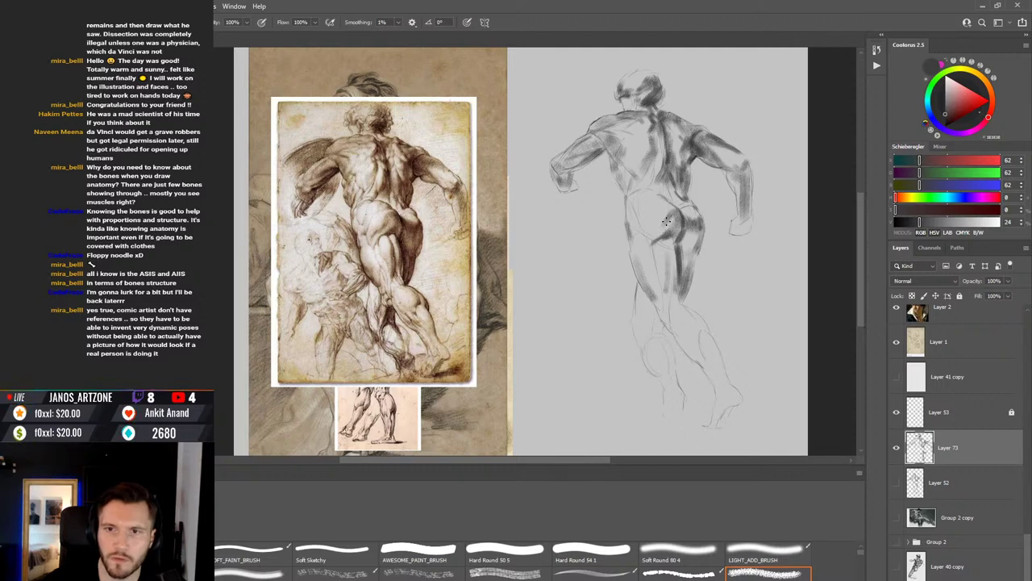
# Step: Erase stray marks on the lower back, then lighten the drawing grey to about 36 in Coolorus
pyautogui.press('e')
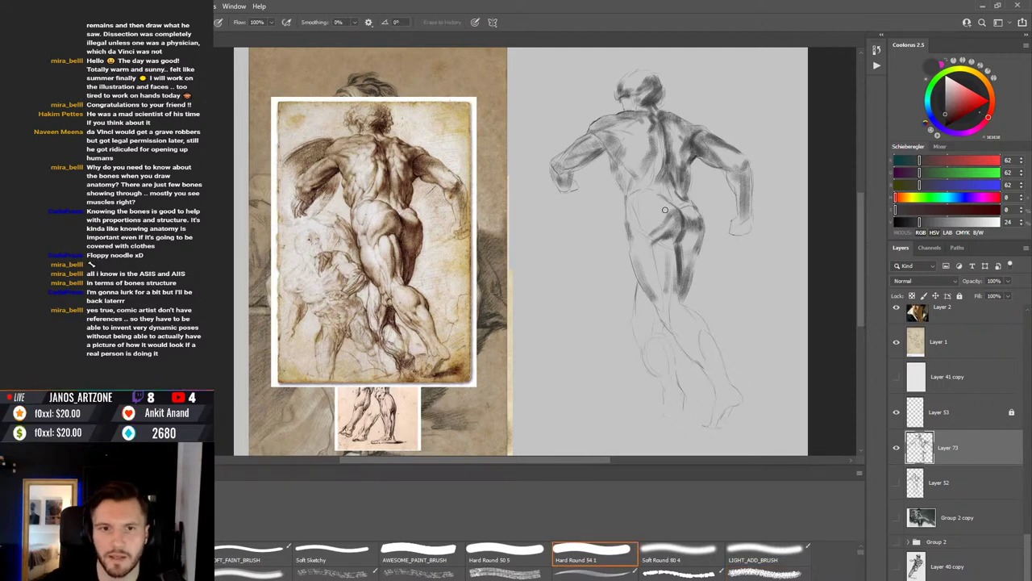
pyautogui.press('b')
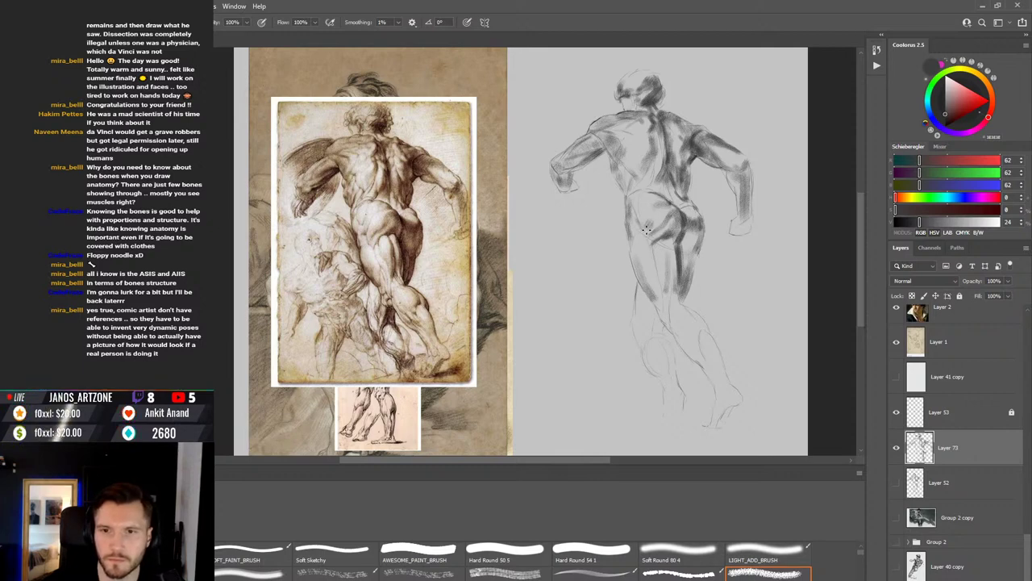
pyautogui.click(935, 222)
pyautogui.moveTo(935, 225); pyautogui.dragTo(933, 223)
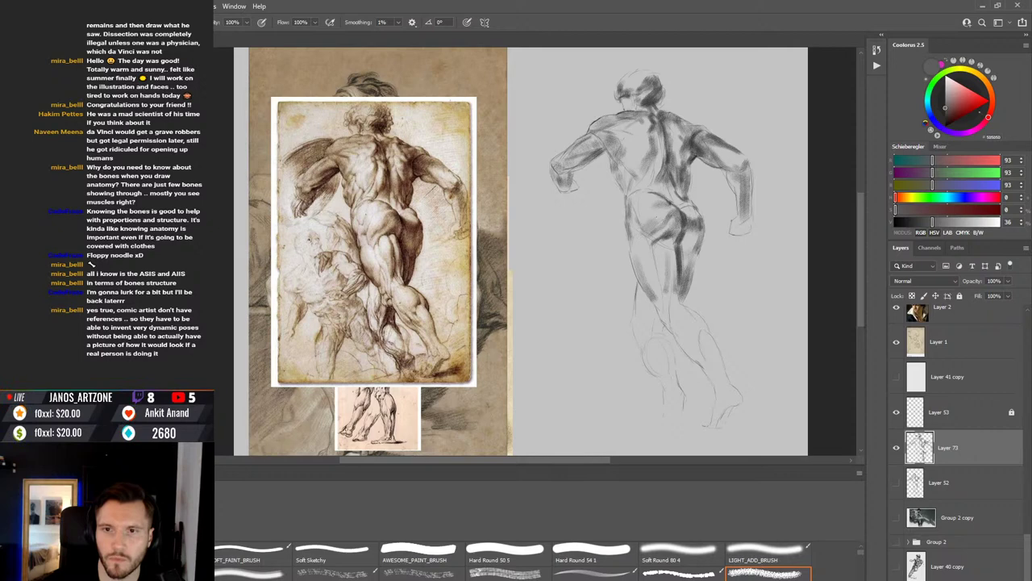
# Step: Alternate bristle brush and Smudge to soften the buttock shading, then sample a grey from the sketch
pyautogui.press('.')
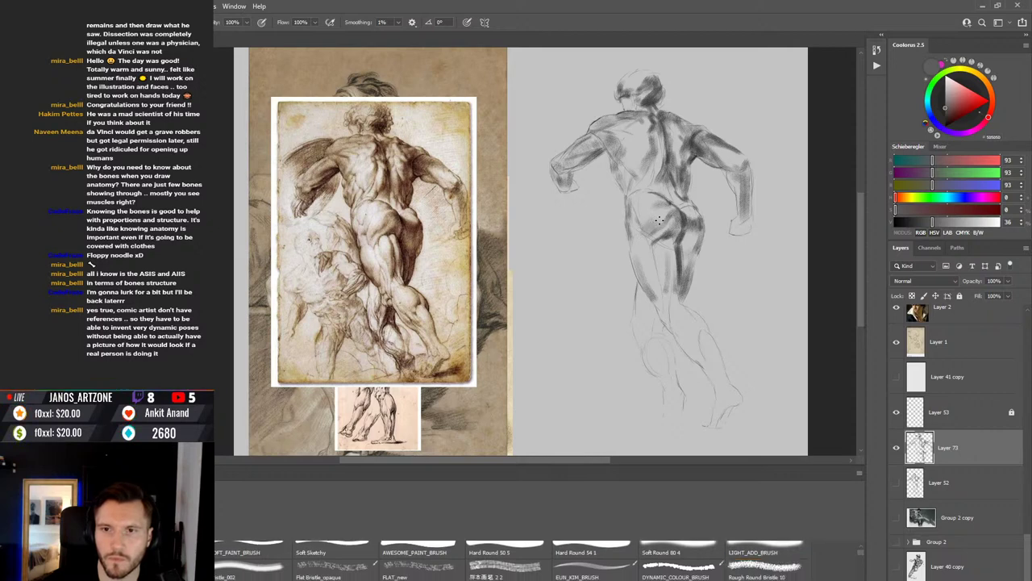
pyautogui.press('r')
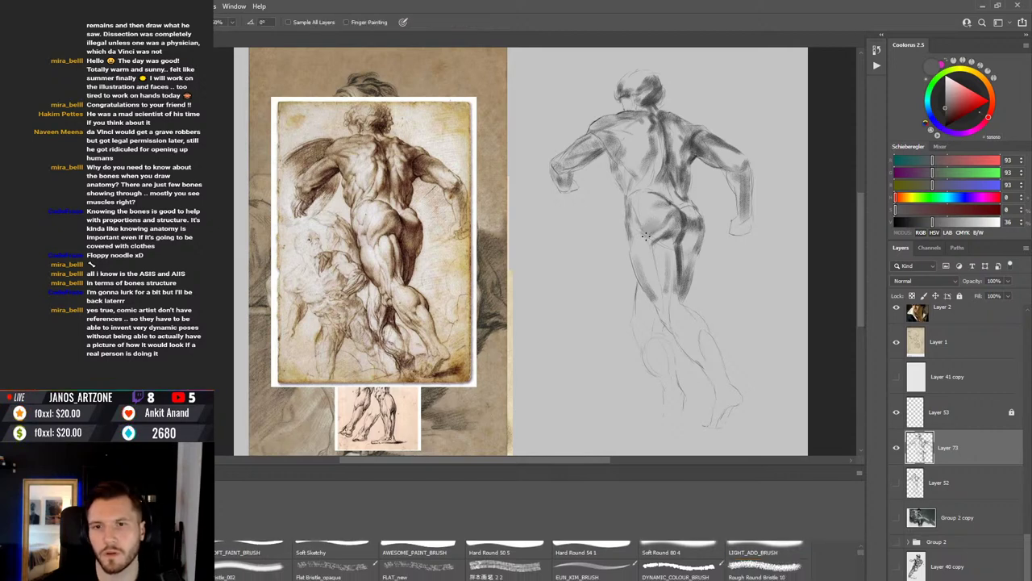
pyautogui.press('b')
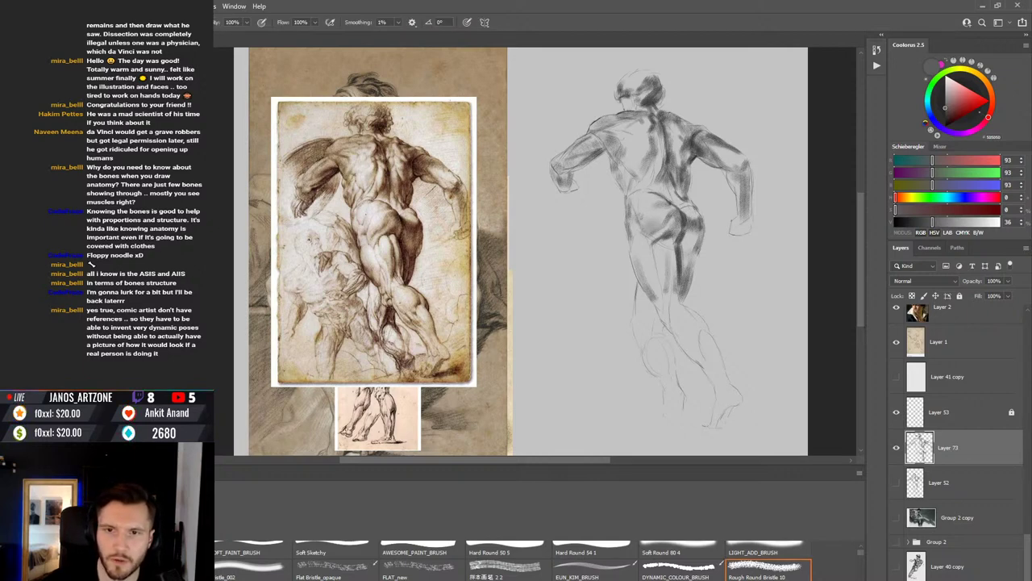
pyautogui.press('r')
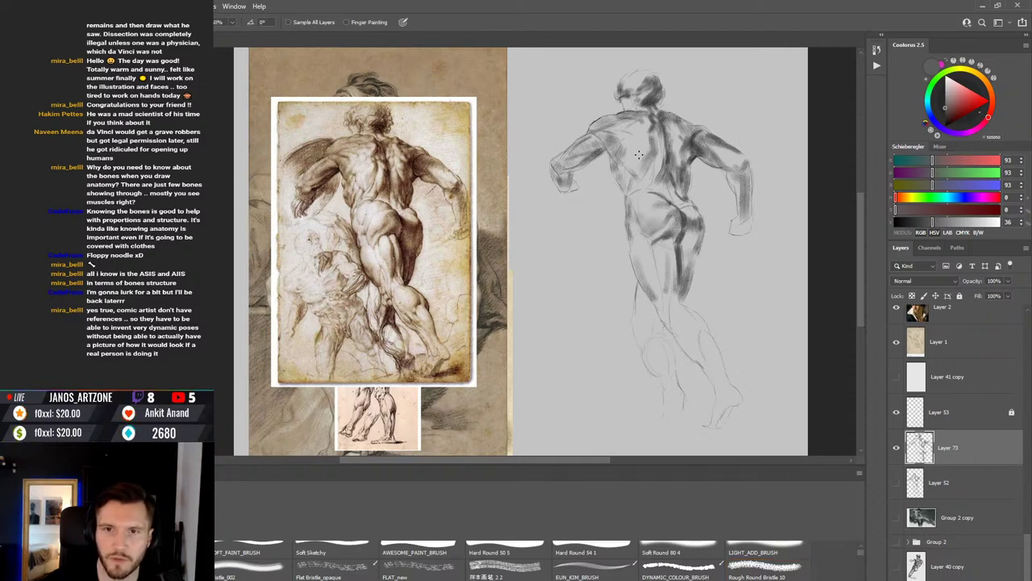
pyautogui.press('b')
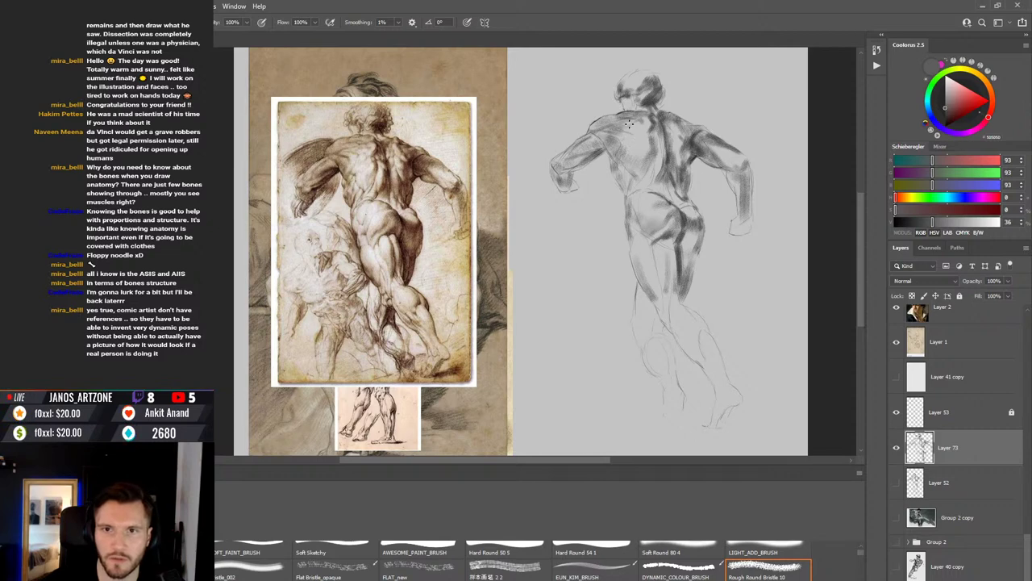
pyautogui.press('r')
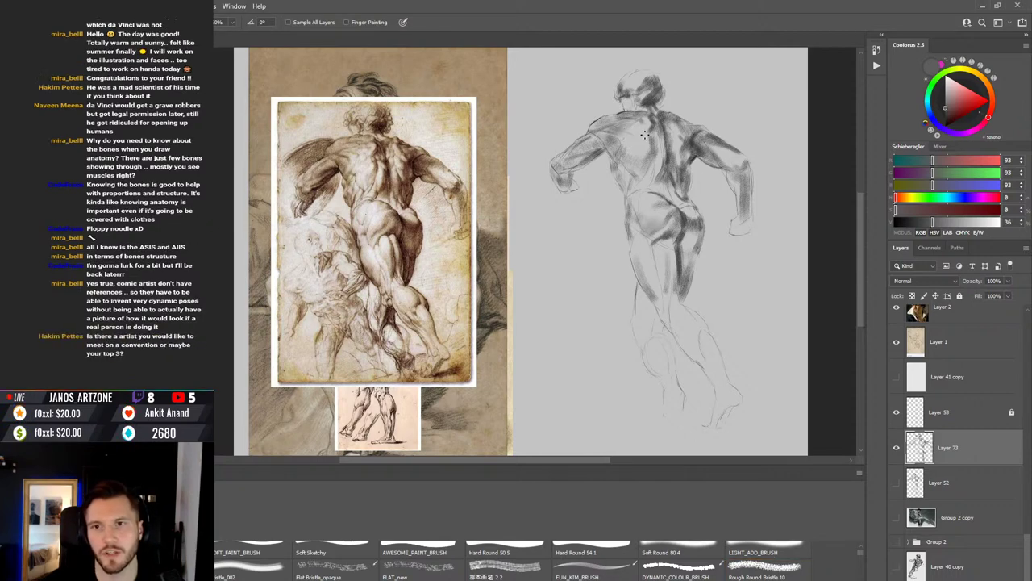
pyautogui.press('b')
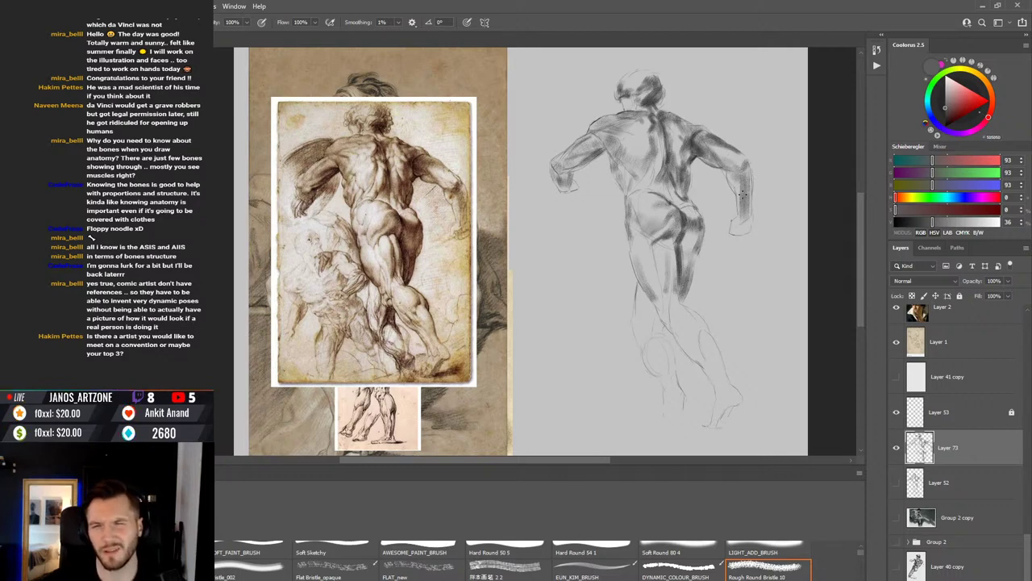
pyautogui.press('i')
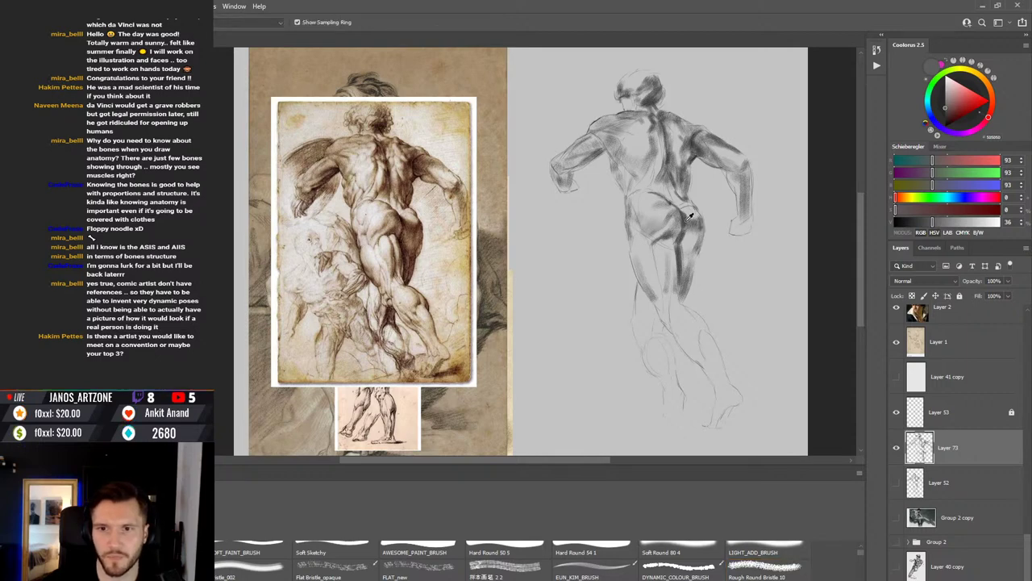
pyautogui.press('b')
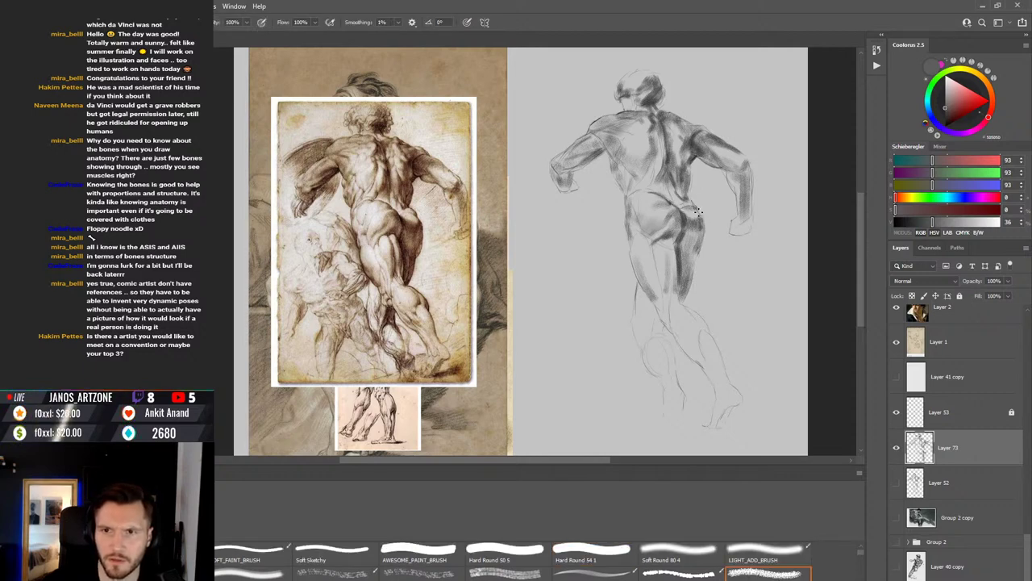
# Step: Lower Layer 53's opacity, lock it completely, and reselect Layer 73
pyautogui.click(952, 420)
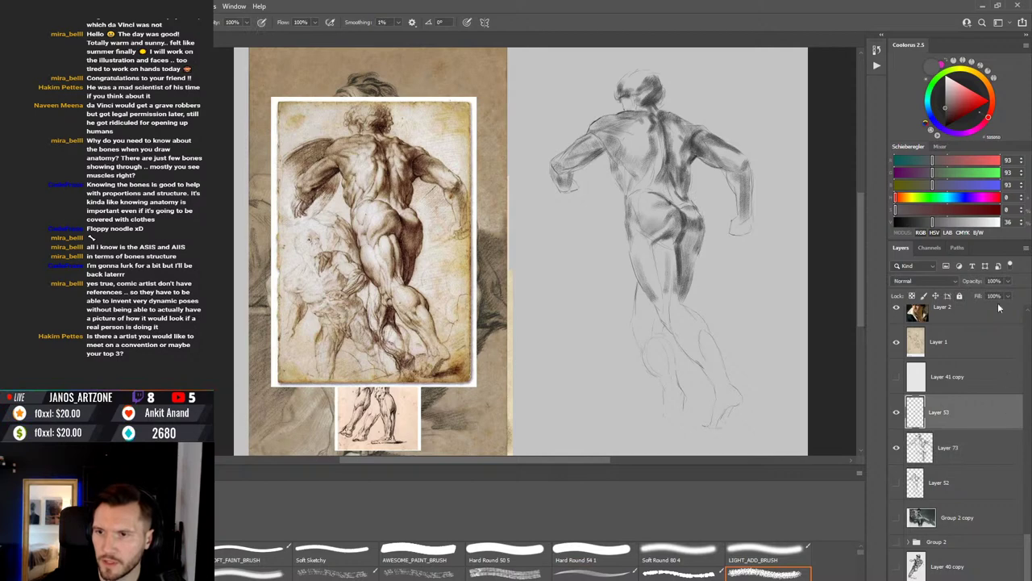
pyautogui.moveTo(981, 282); pyautogui.dragTo(971, 284)
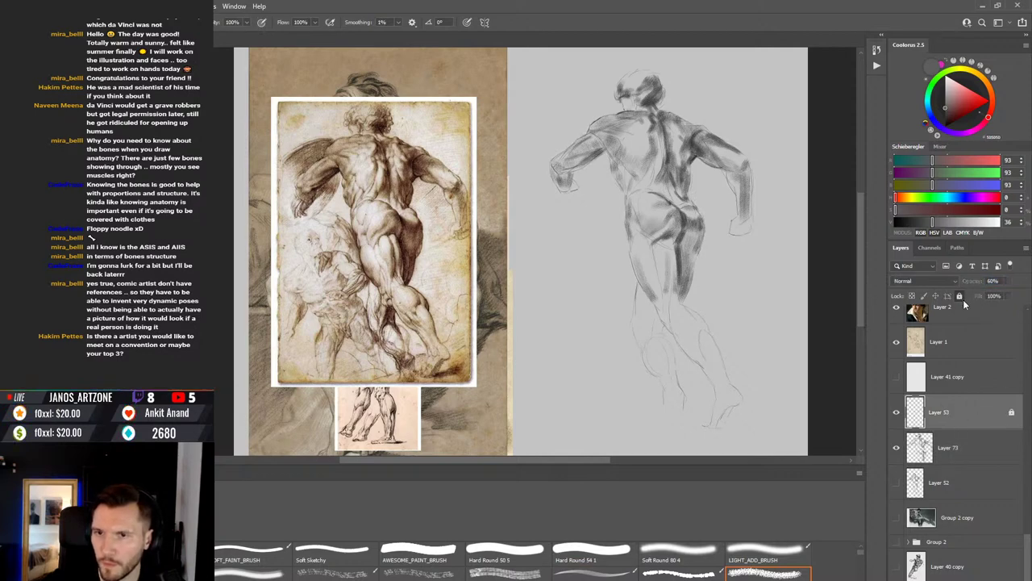
pyautogui.click(959, 295)
pyautogui.click(967, 454)
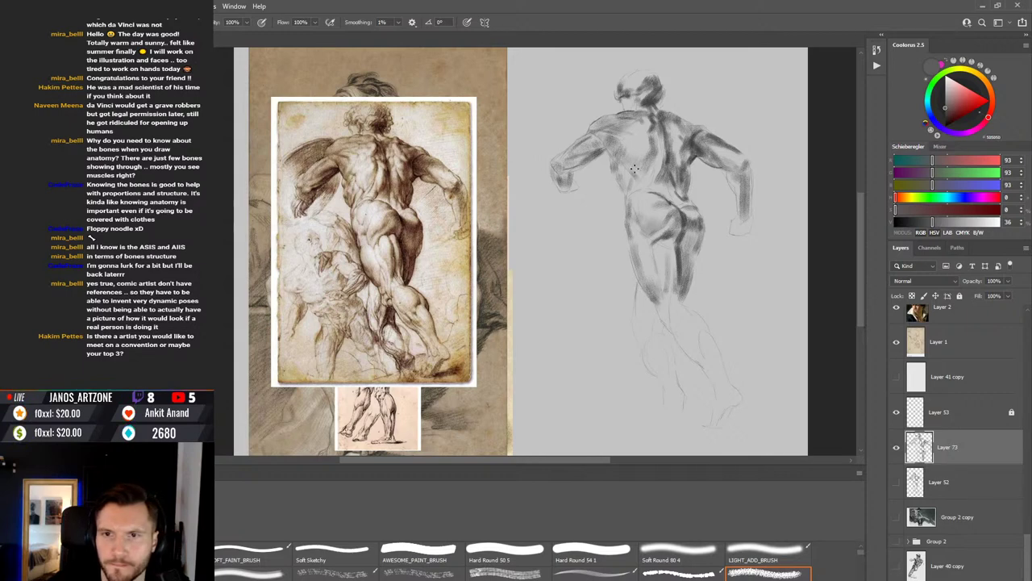
# Step: Sample a mid grey, then a darker grey, from the sketch to shade the shoulders and back
pyautogui.keyDown('alt'); pyautogui.click(653, 95); pyautogui.keyUp('alt')
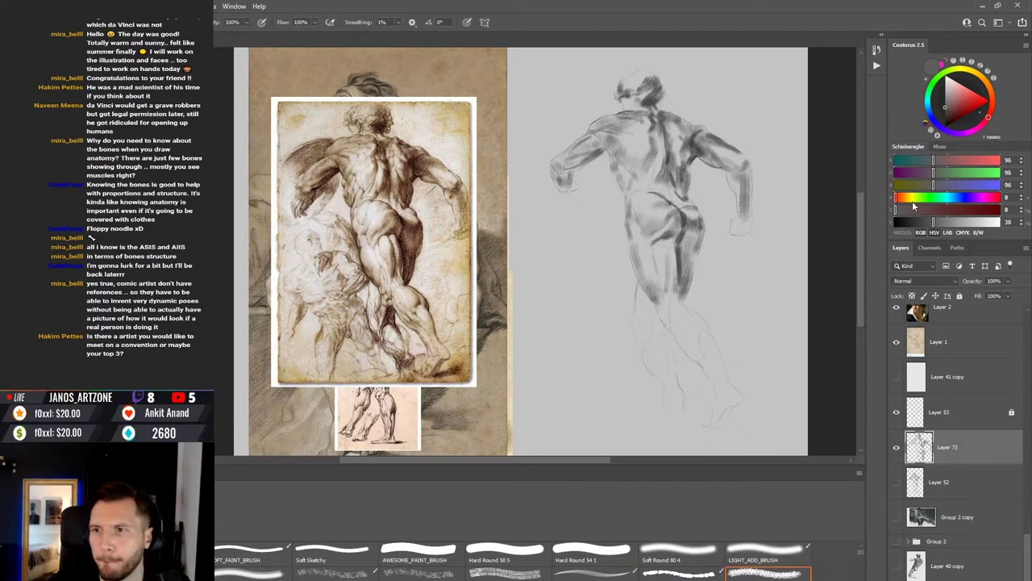
pyautogui.keyDown('alt'); pyautogui.click(670, 184); pyautogui.keyUp('alt')
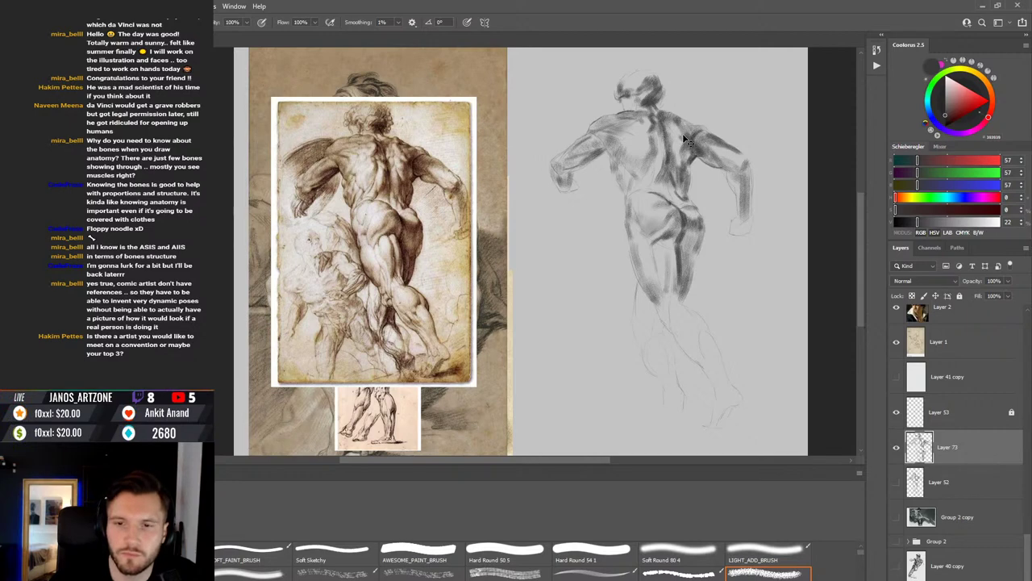
# Step: Review the whole drawing, then add a new empty Layer 74 above Layer 73
pyautogui.hotkey('ctrl', '-')
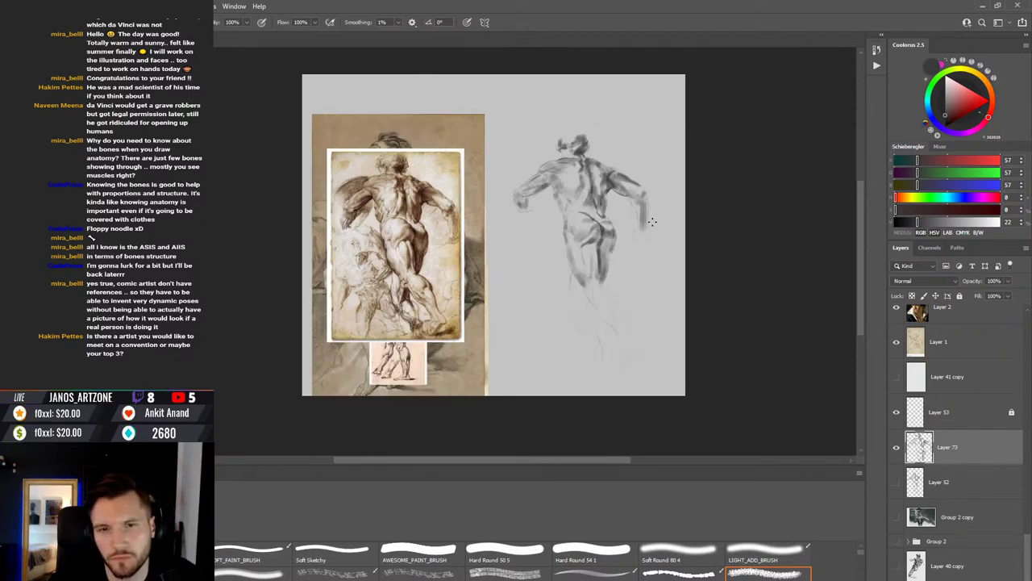
pyautogui.click(653, 262)
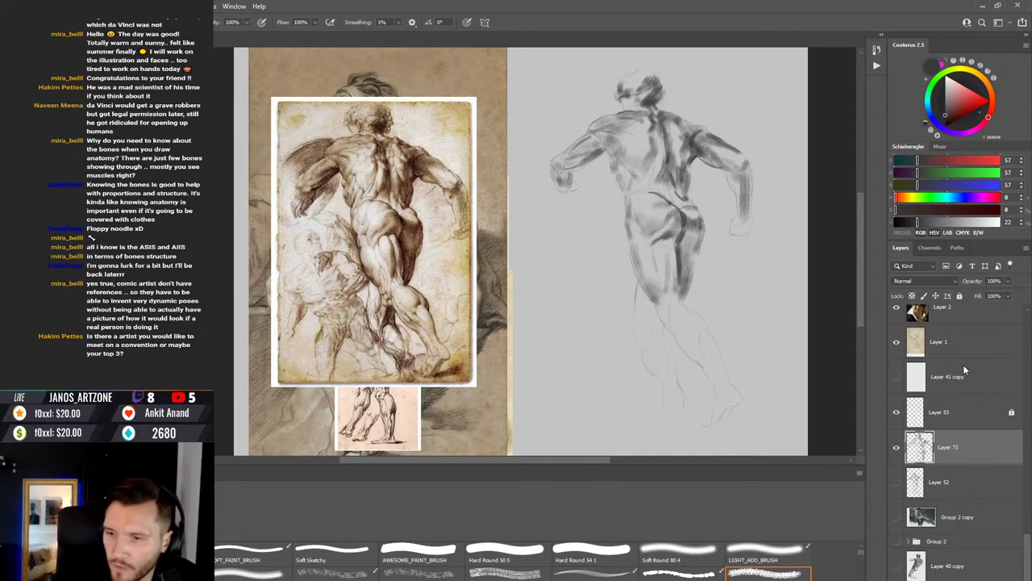
pyautogui.hotkey('ctrl', 'shift', 'alt', 'n')
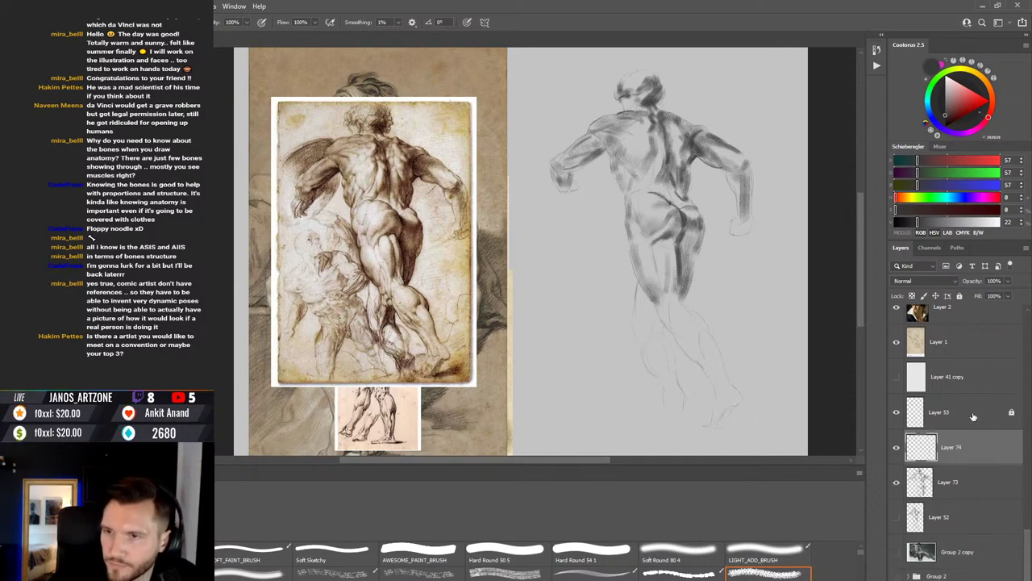
# Step: Set the brightness slider to 0 for pure black and paint dark accents on the shoulders
pyautogui.moveTo(906, 221); pyautogui.dragTo(894, 223)
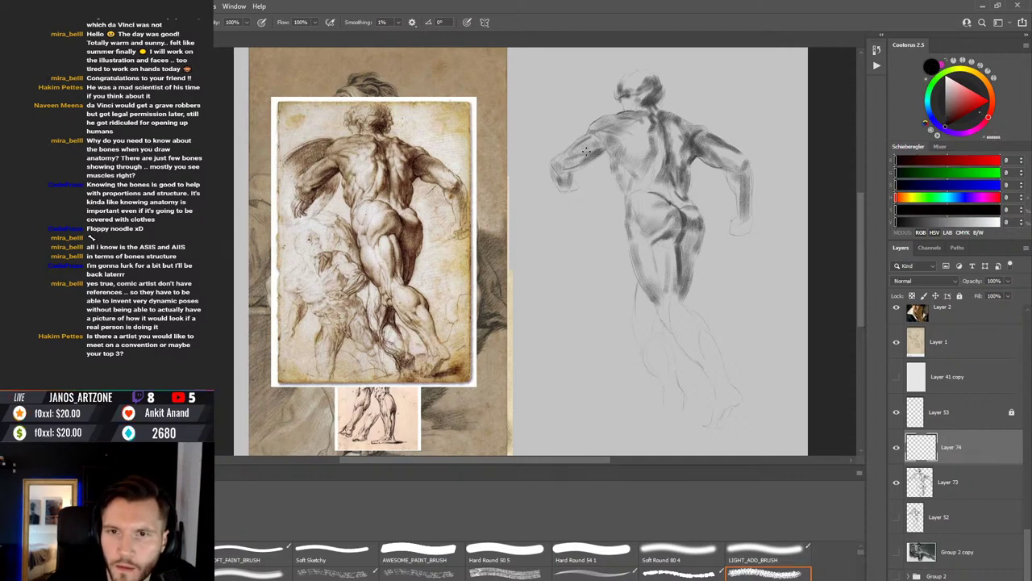
pyautogui.moveTo(587, 149); pyautogui.dragTo(603, 152)
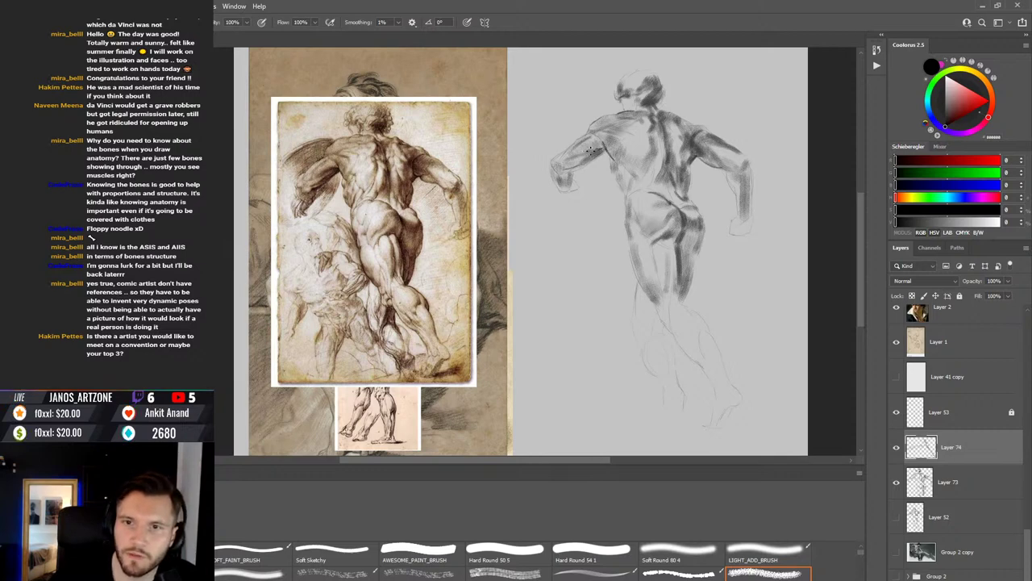
pyautogui.moveTo(579, 155)
pyautogui.mouseDown()
pyautogui.moveTo(571, 158)
pyautogui.moveTo(597, 158)
pyautogui.mouseUp()
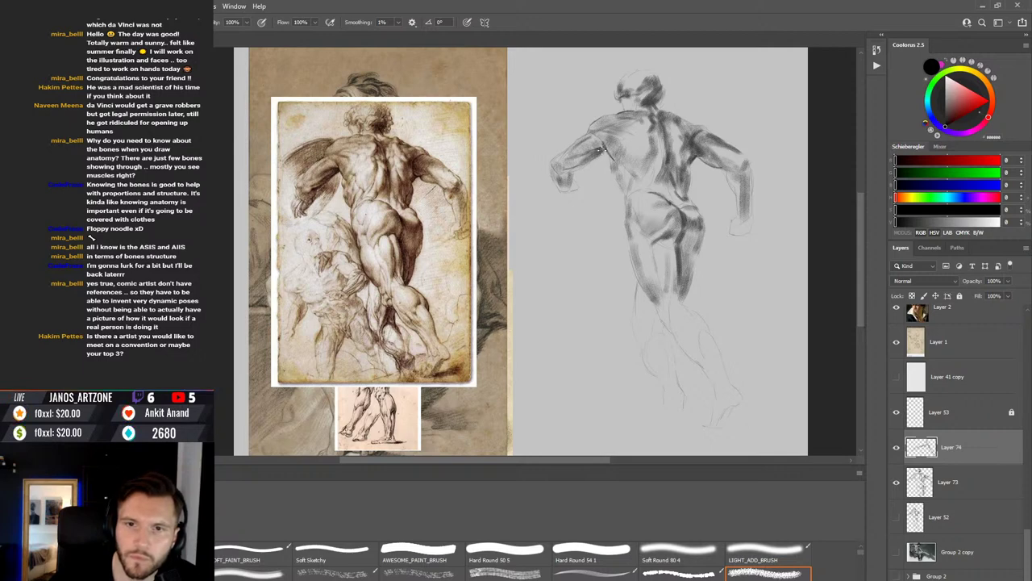
pyautogui.moveTo(600, 150); pyautogui.dragTo(603, 148)
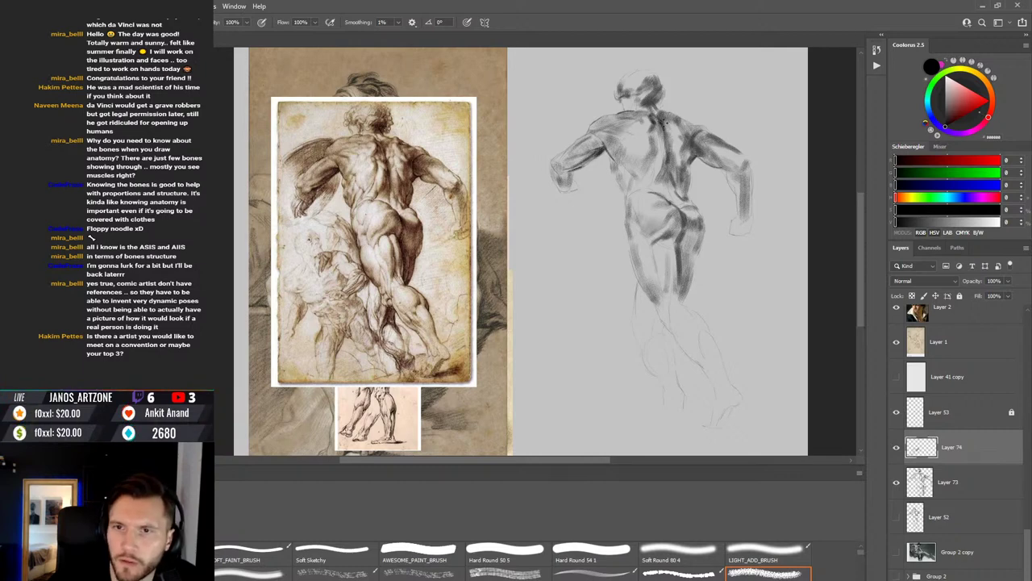
# Step: Hatch short dark marks over the upper back muscles on Layer 74
pyautogui.moveTo(663, 114); pyautogui.dragTo(663, 126)
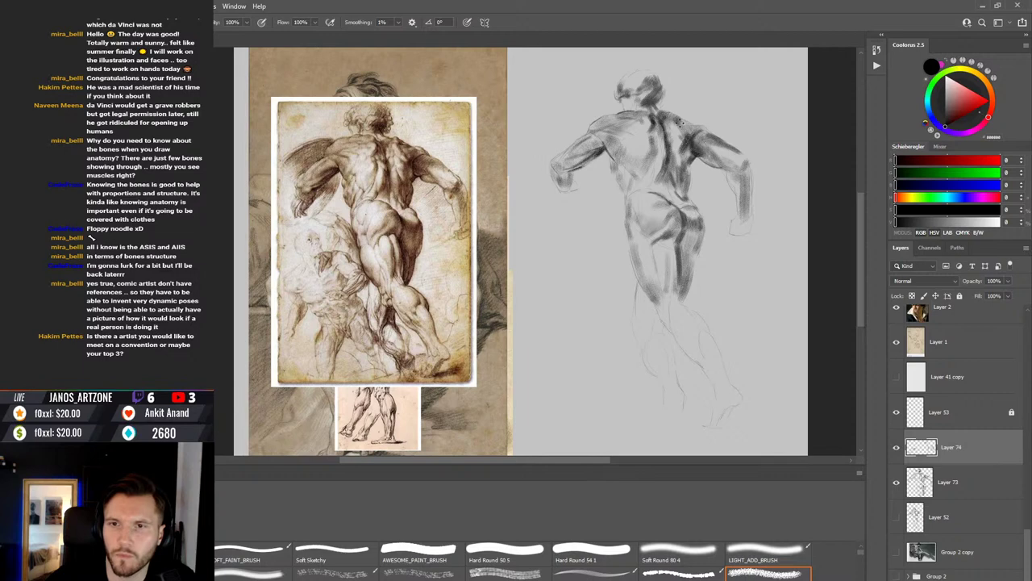
pyautogui.moveTo(671, 116); pyautogui.dragTo(679, 127)
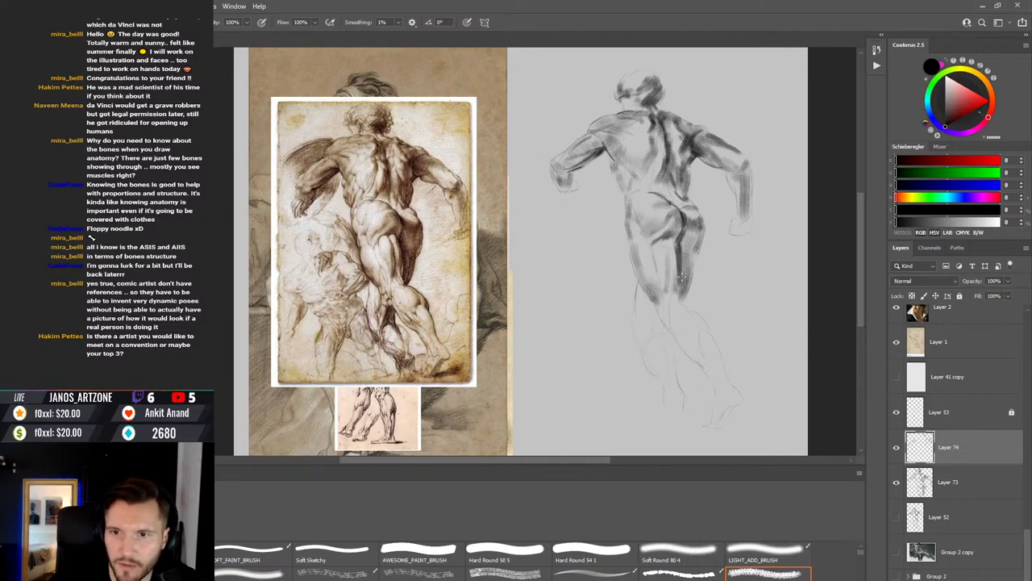
# Step: Add dark shading strokes down the figure's right leg
pyautogui.moveTo(681, 276); pyautogui.dragTo(681, 249)
pyautogui.moveTo(681, 288); pyautogui.dragTo(681, 271)
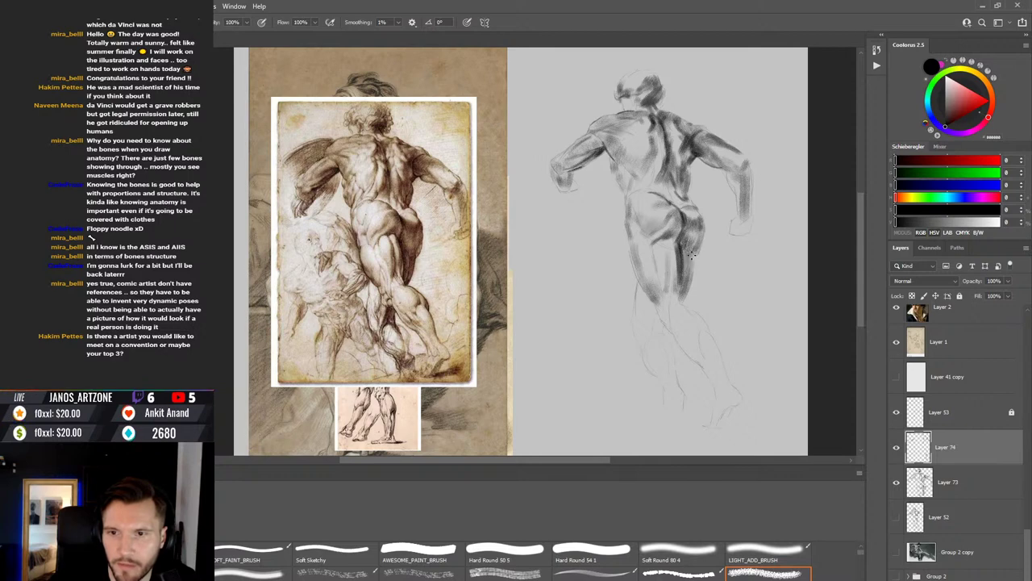
pyautogui.moveTo(691, 249); pyautogui.dragTo(688, 267)
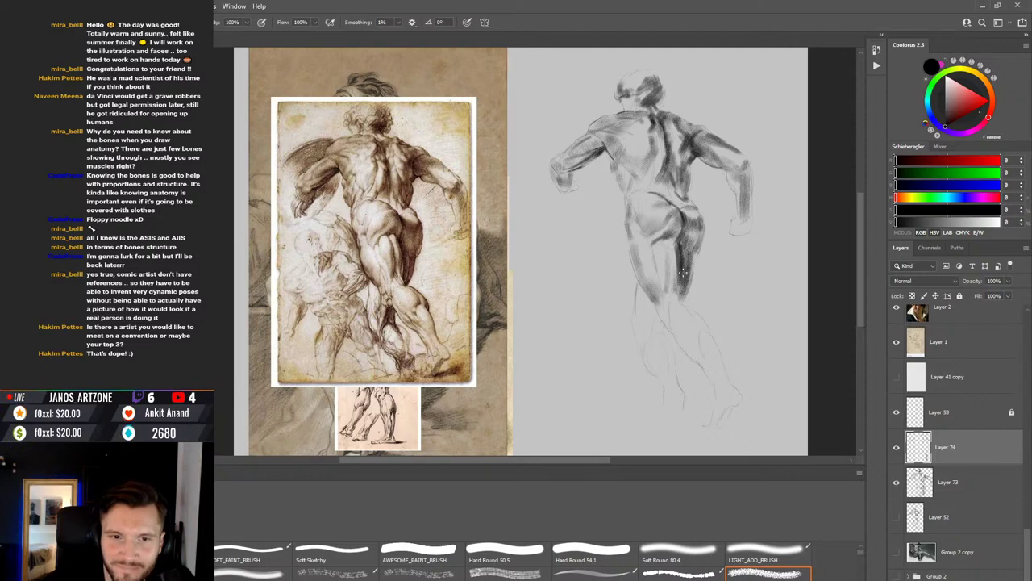
# Step: Deepen the soft shading over the hip and switch to the Hard Round 54 1 brush
pyautogui.moveTo(682, 273); pyautogui.dragTo(680, 297)
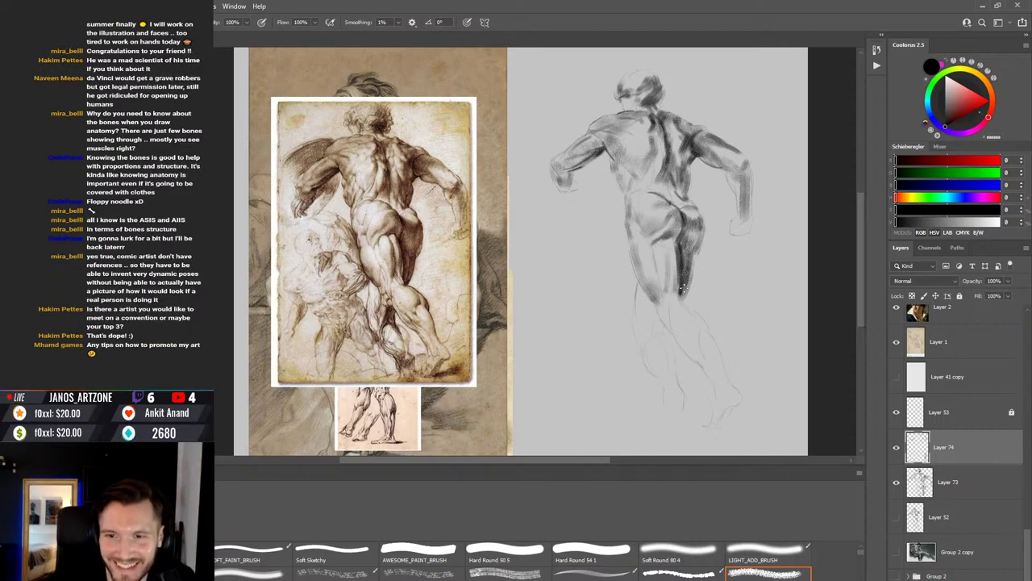
pyautogui.moveTo(683, 284); pyautogui.dragTo(687, 295)
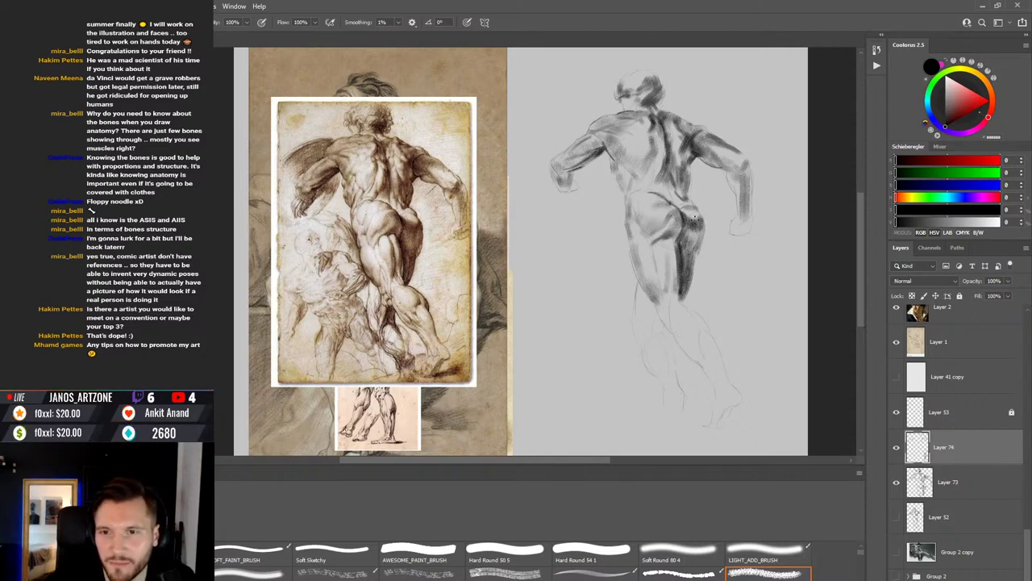
pyautogui.press('alt')
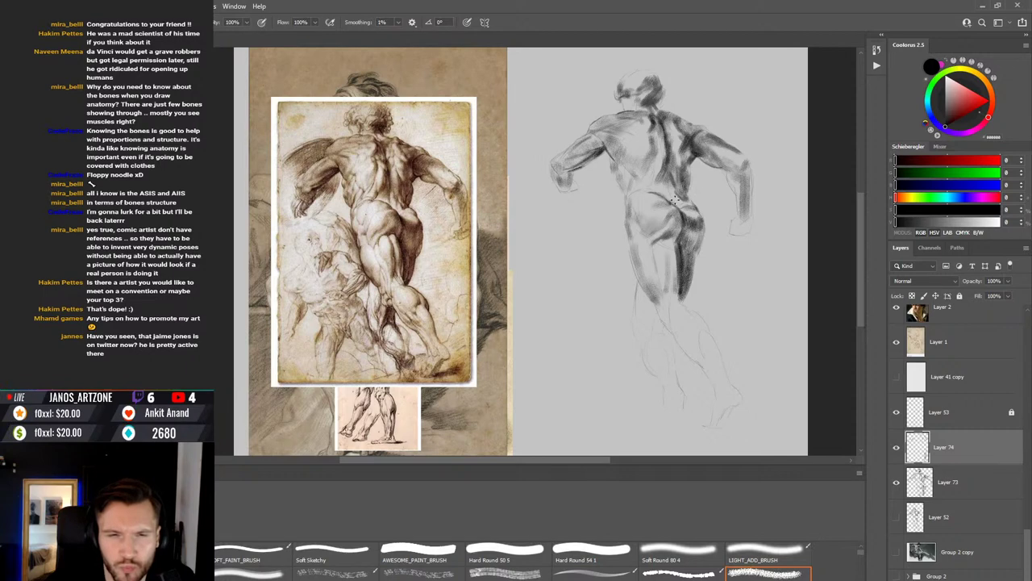
pyautogui.click(594, 551)
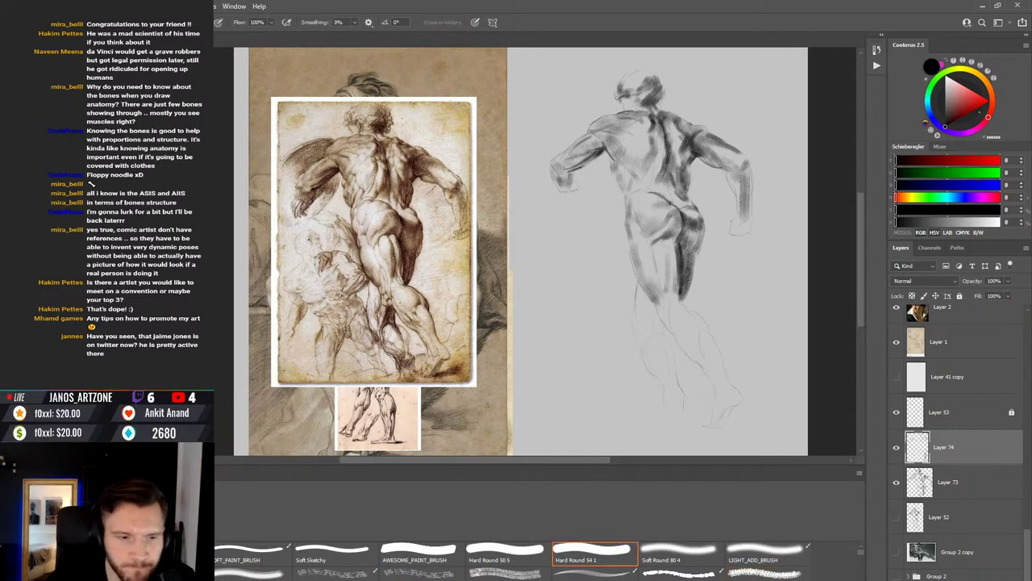
# Step: Use Soft Round 80 4 and the eraser on the left flank, ending on a textured bristle brush
pyautogui.click(701, 552)
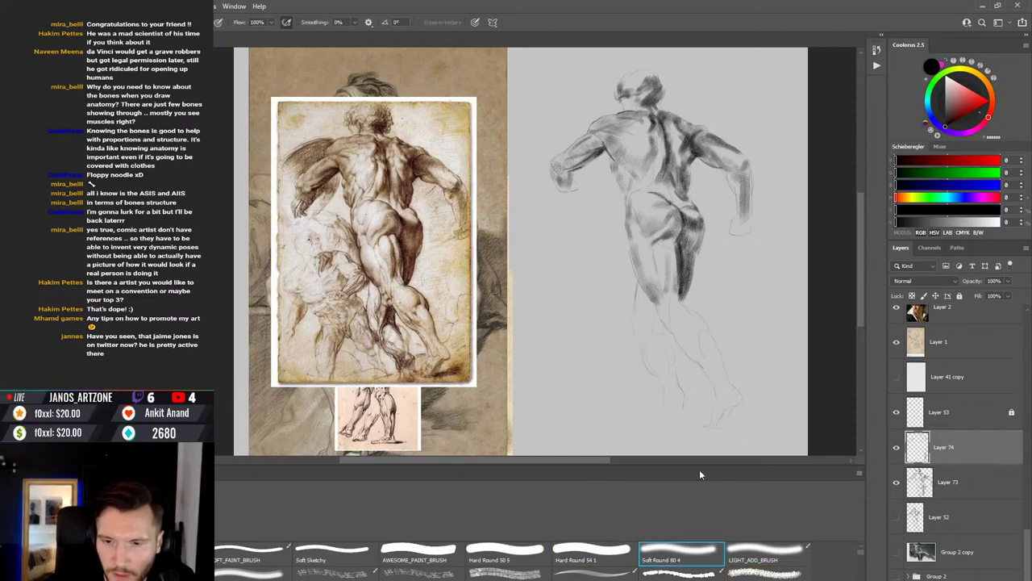
pyautogui.press('.')
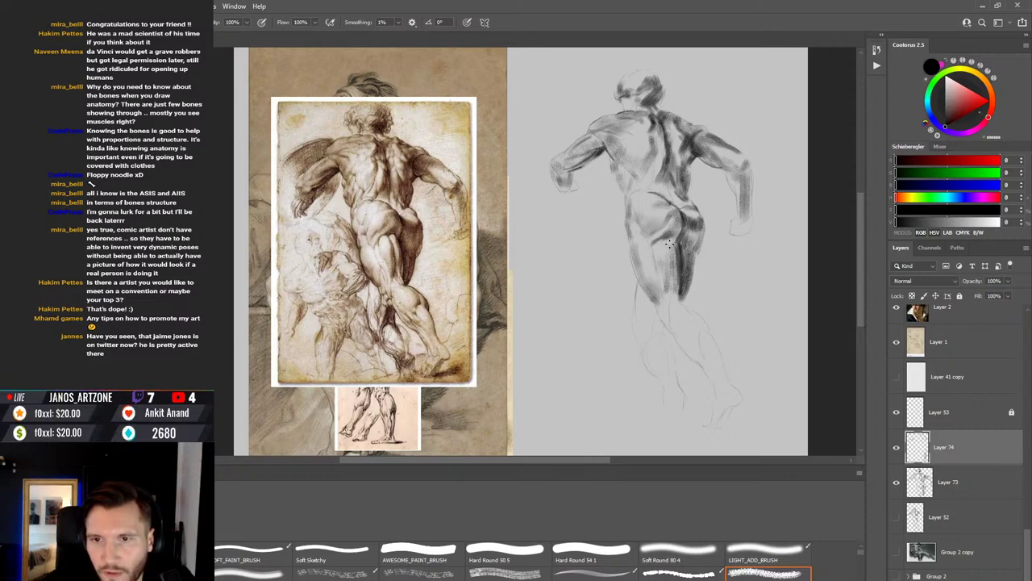
pyautogui.press('e')
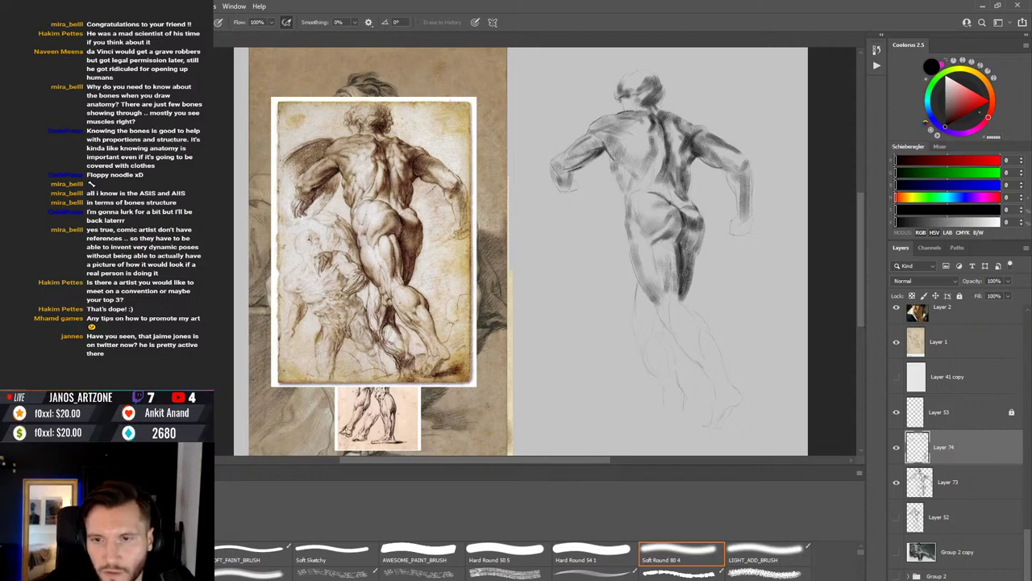
pyautogui.press('.')
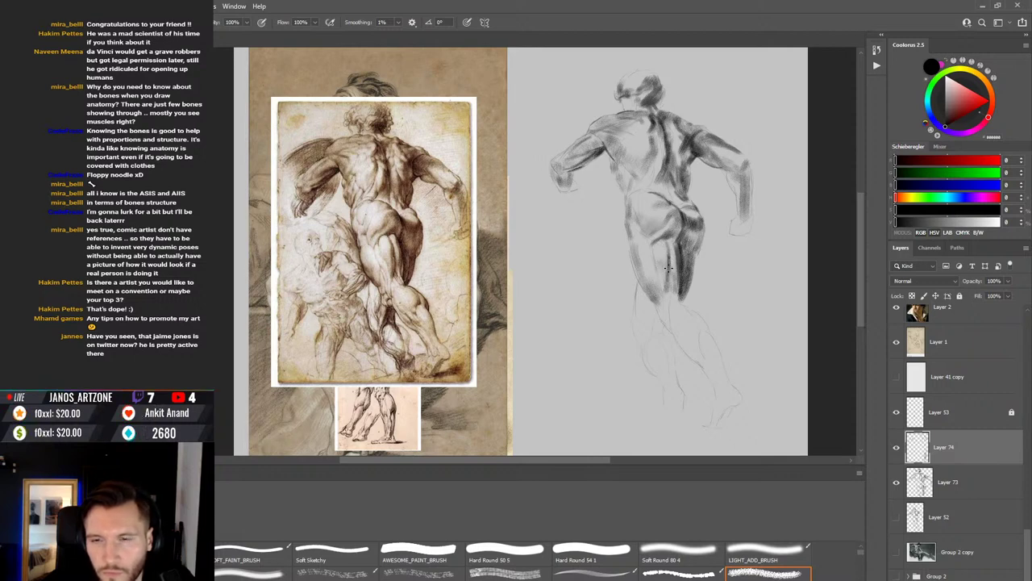
# Step: Alternate Smudge and the Rough Round Bristle 10 brush, adding dark strokes on the upper back
pyautogui.press('r')
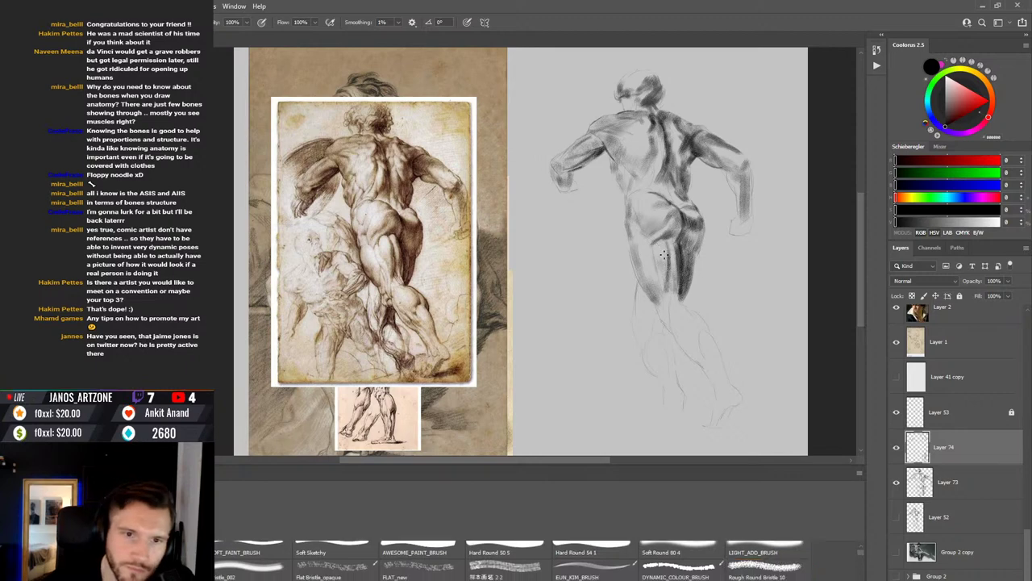
pyautogui.press('b')
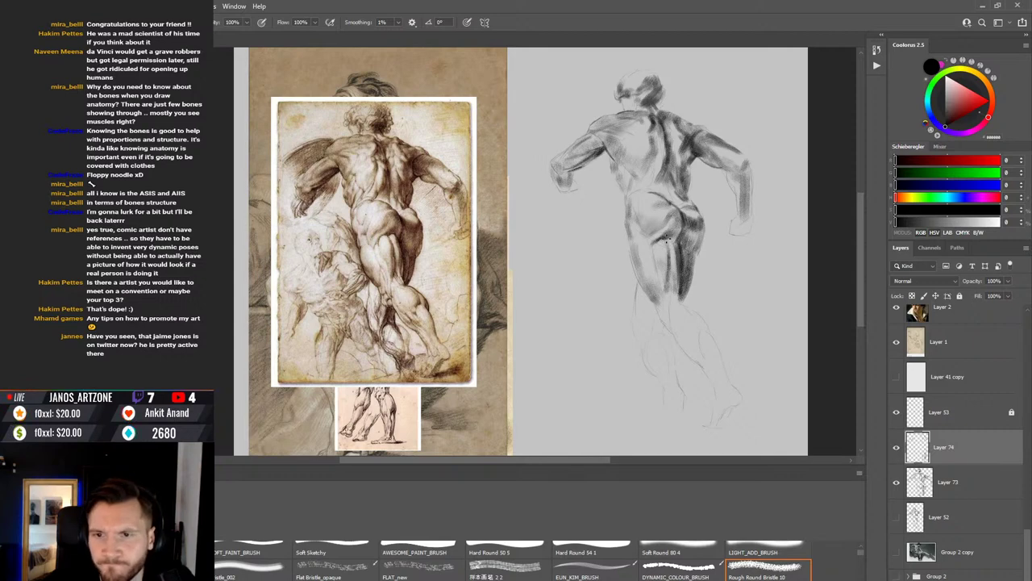
pyautogui.press('r')
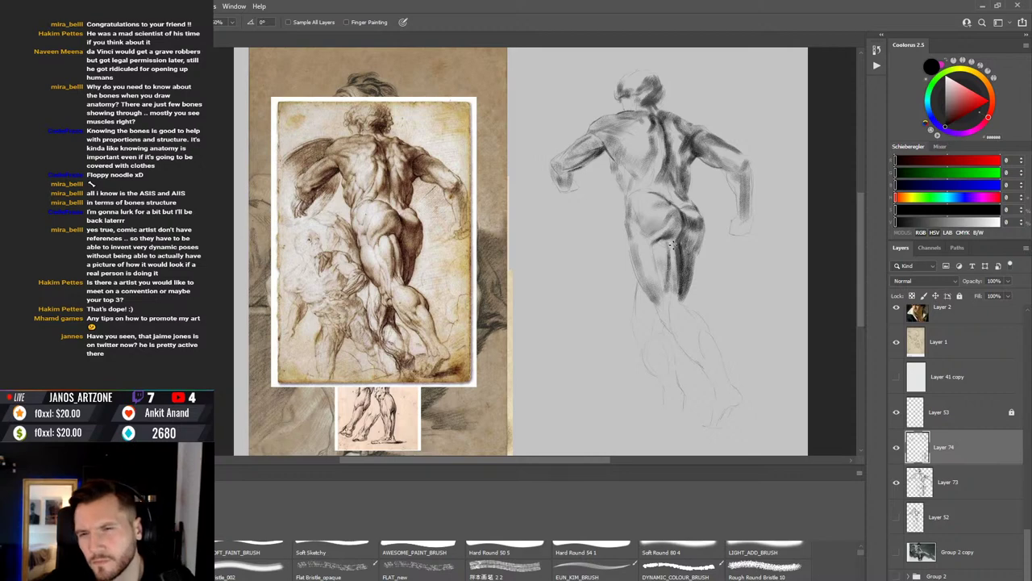
pyautogui.press('b')
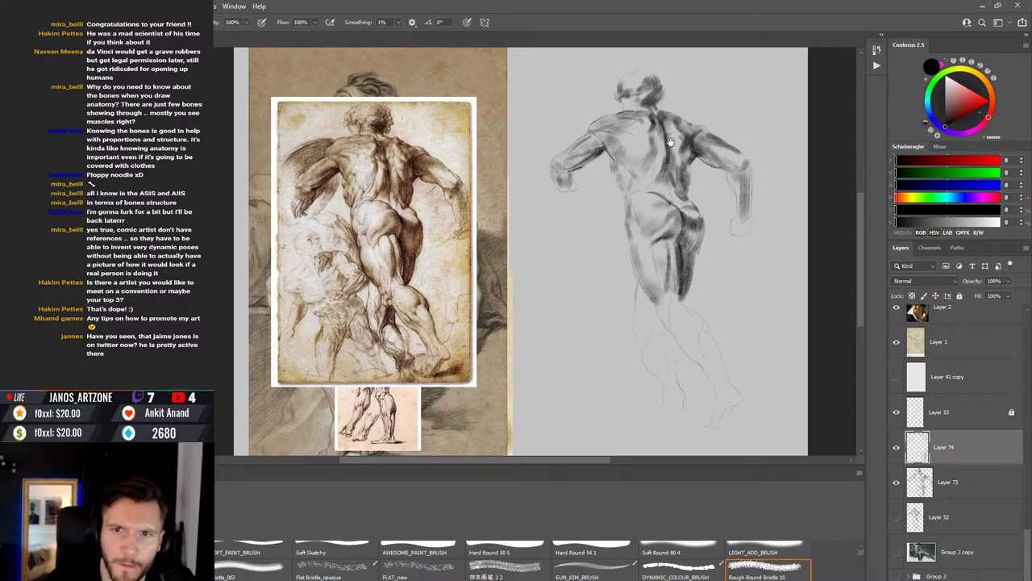
pyautogui.moveTo(673, 103); pyautogui.dragTo(671, 121)
# Step: Paint and smudge-blend the shading on the buttocks and backs of the thighs
pyautogui.scroll(1, 671, 121)
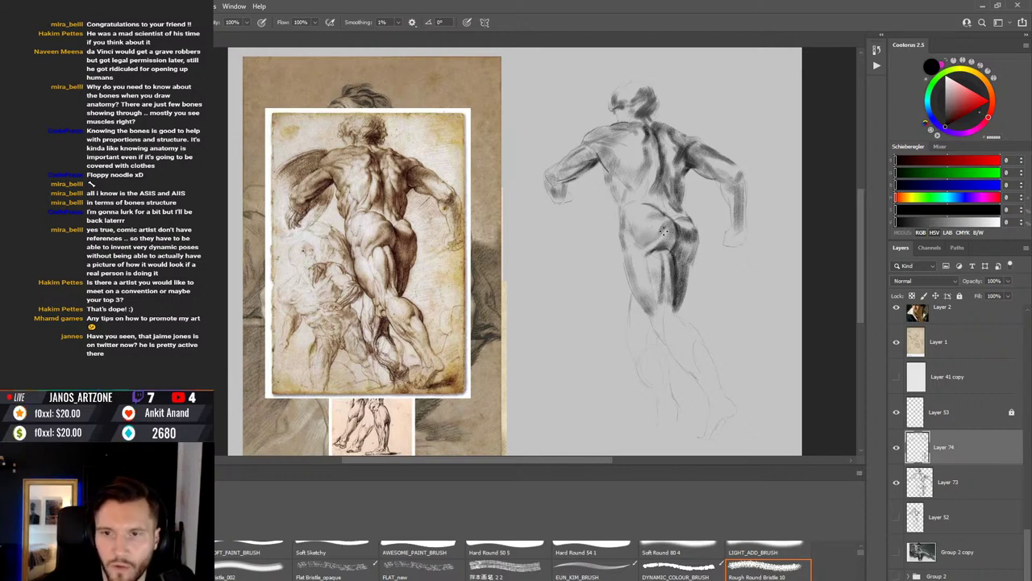
pyautogui.press('r')
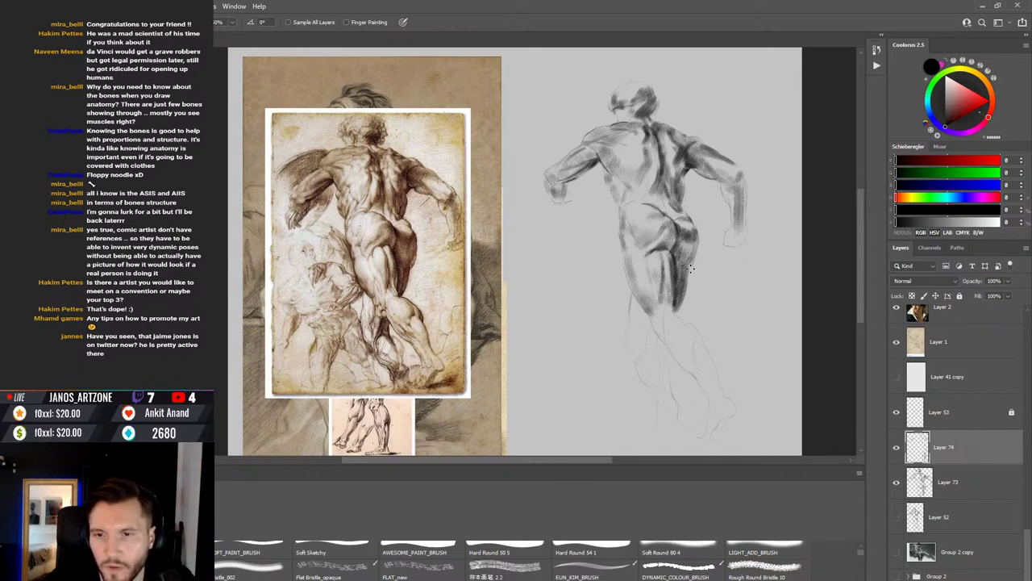
pyautogui.press('b')
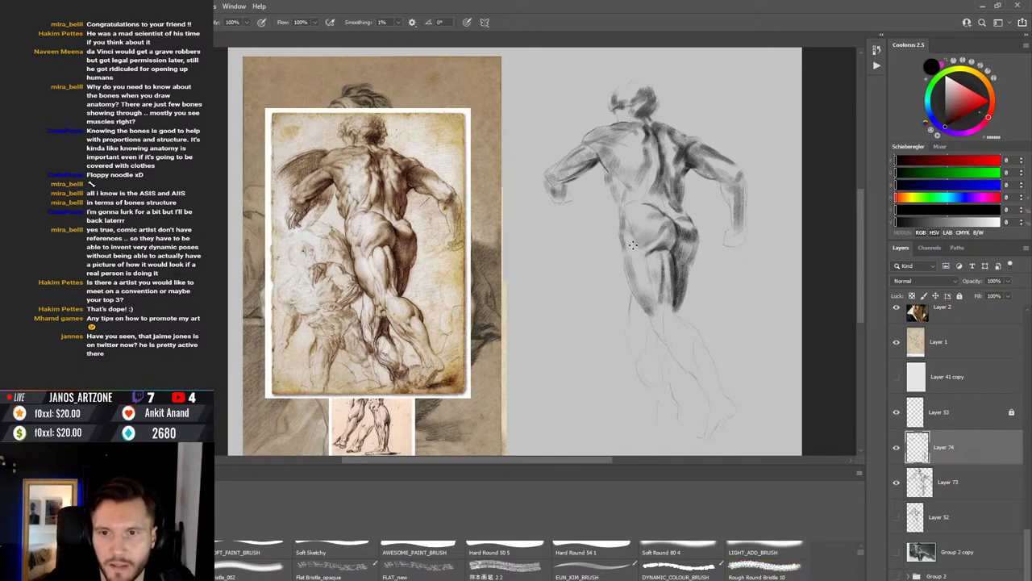
pyautogui.press('r')
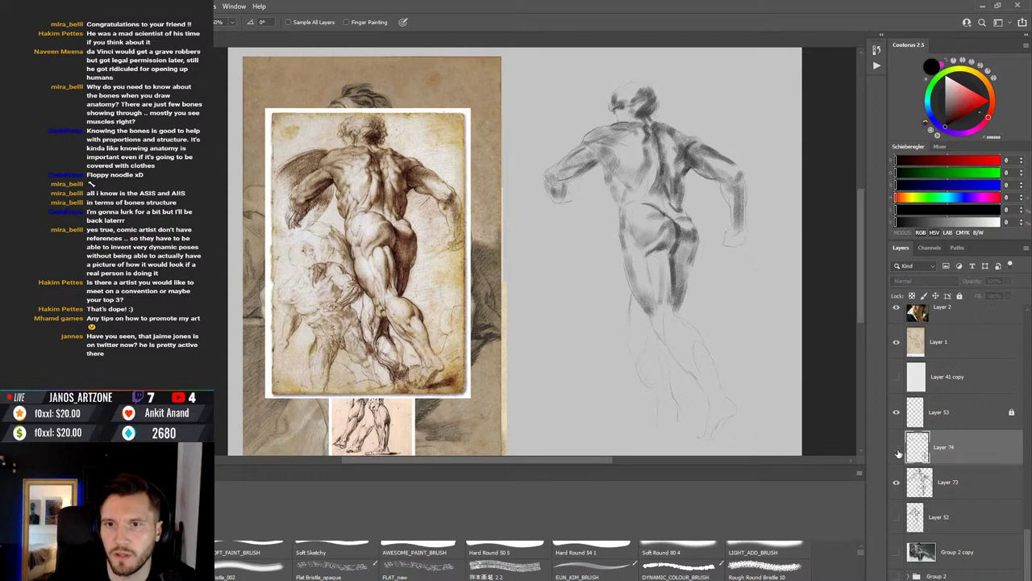
# Step: Paint short dark strokes on the right shoulder and blend them with Smudge
pyautogui.press('b')
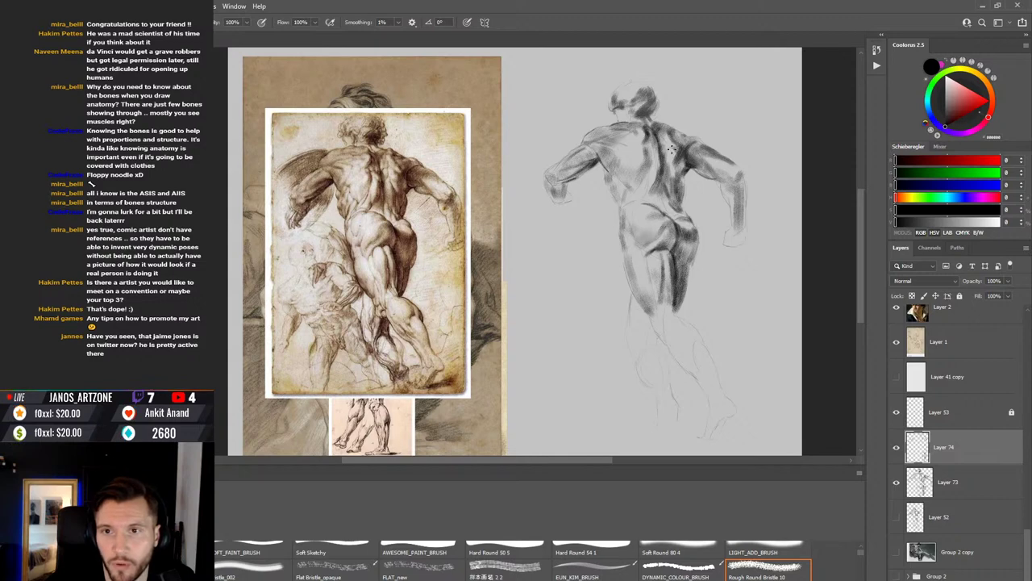
pyautogui.press('r')
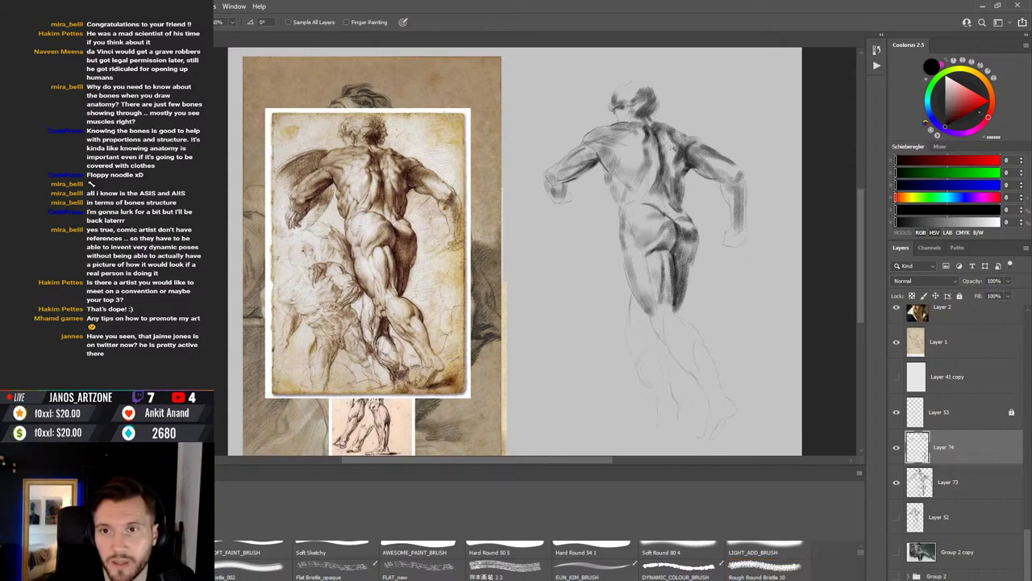
pyautogui.press('b')
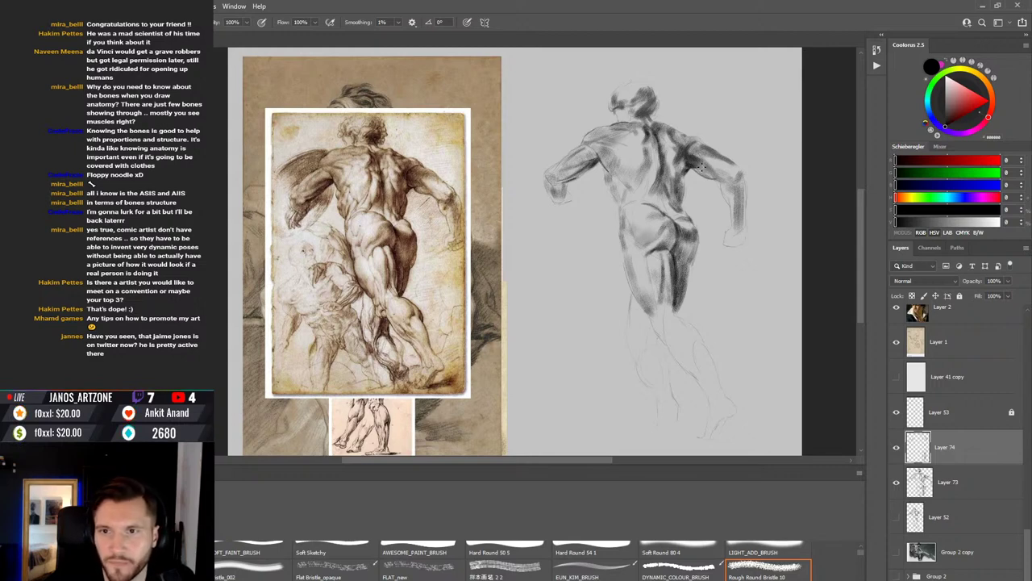
pyautogui.press('r')
pyautogui.press('b')
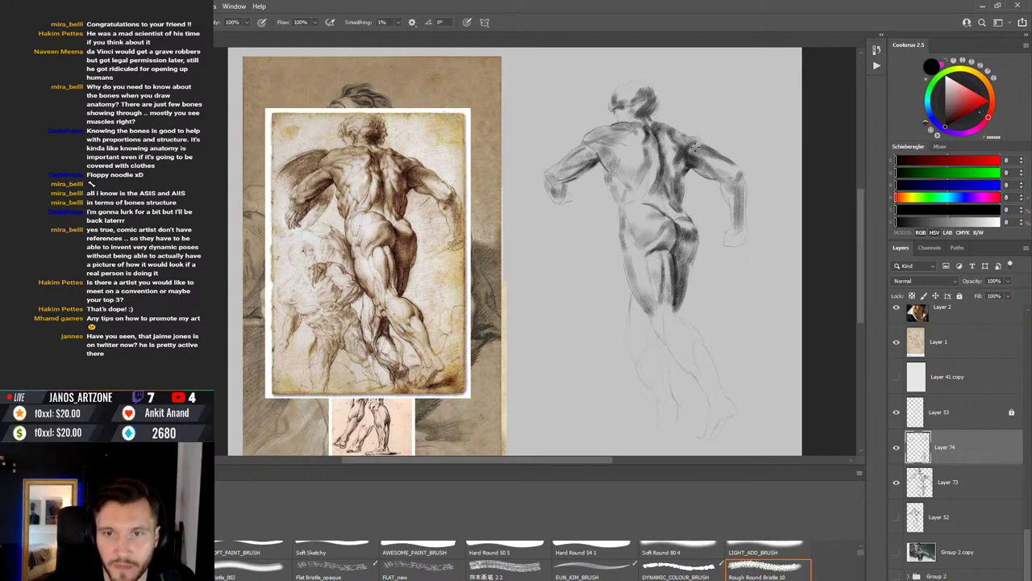
pyautogui.moveTo(682, 148); pyautogui.dragTo(692, 140)
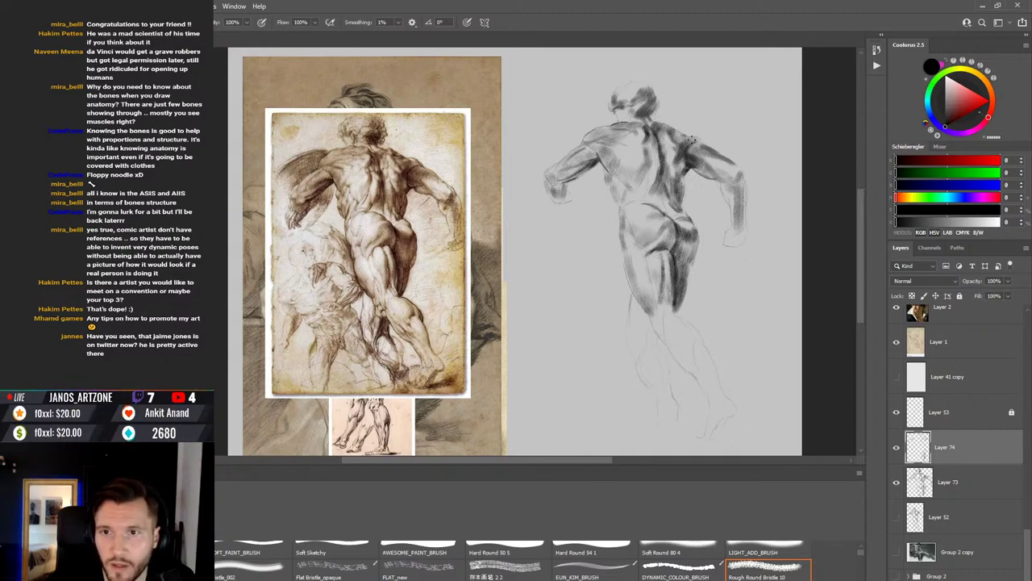
pyautogui.press('r')
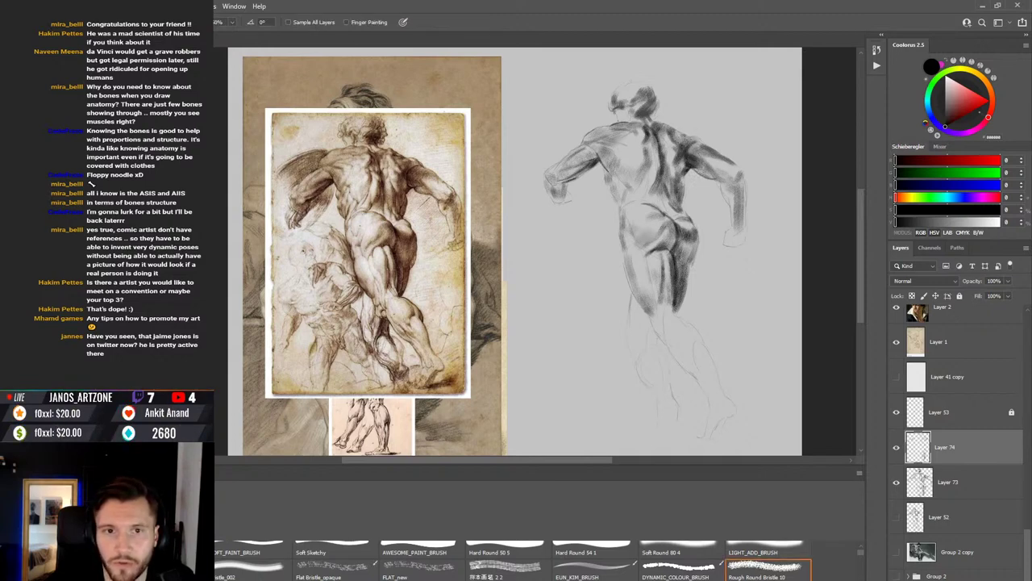
pyautogui.press('b')
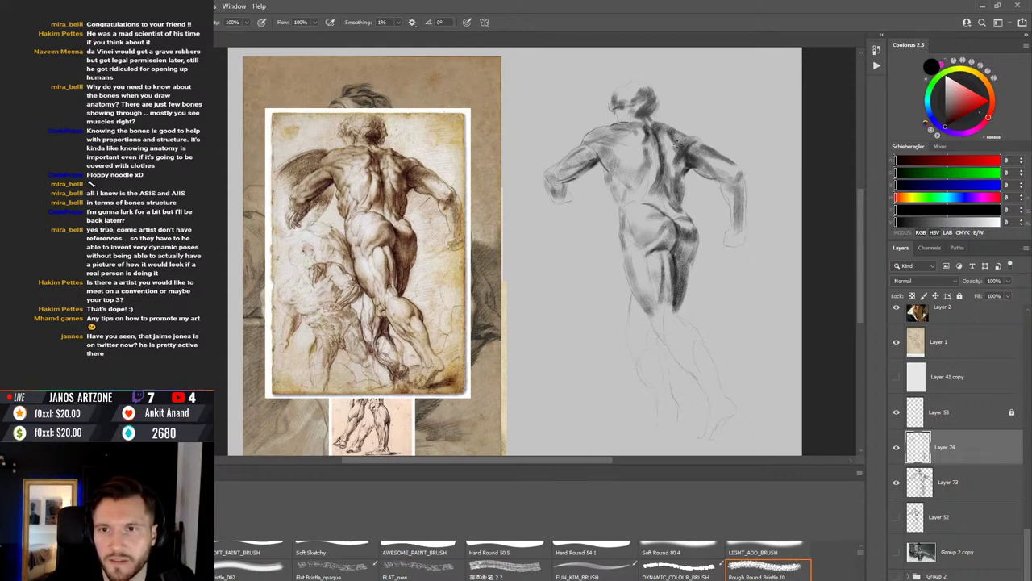
# Step: Deepen the back shading with the bristle brush, blending it with Smudge to match the Rubens
pyautogui.scroll(1, 606, 242)
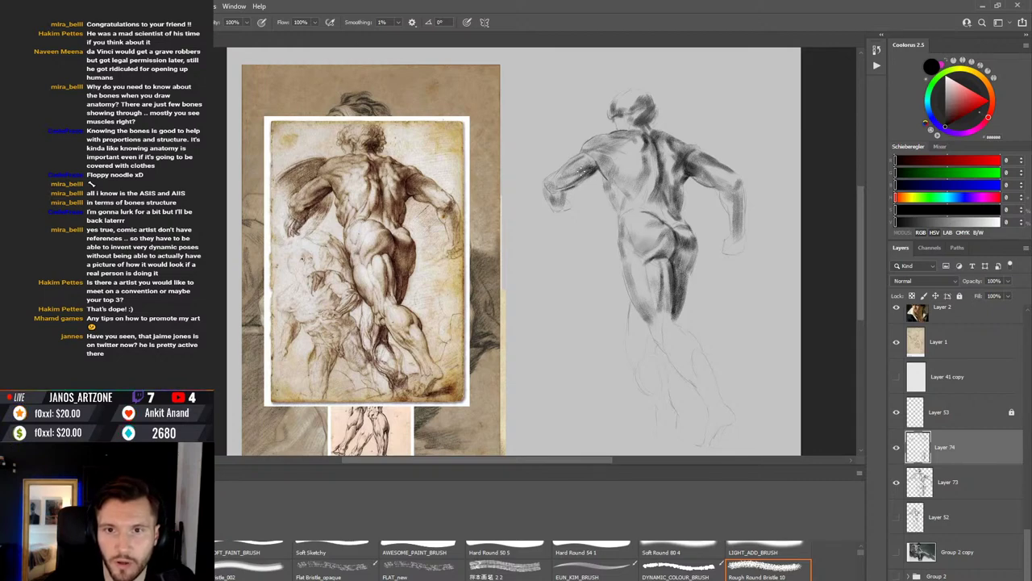
pyautogui.press('r')
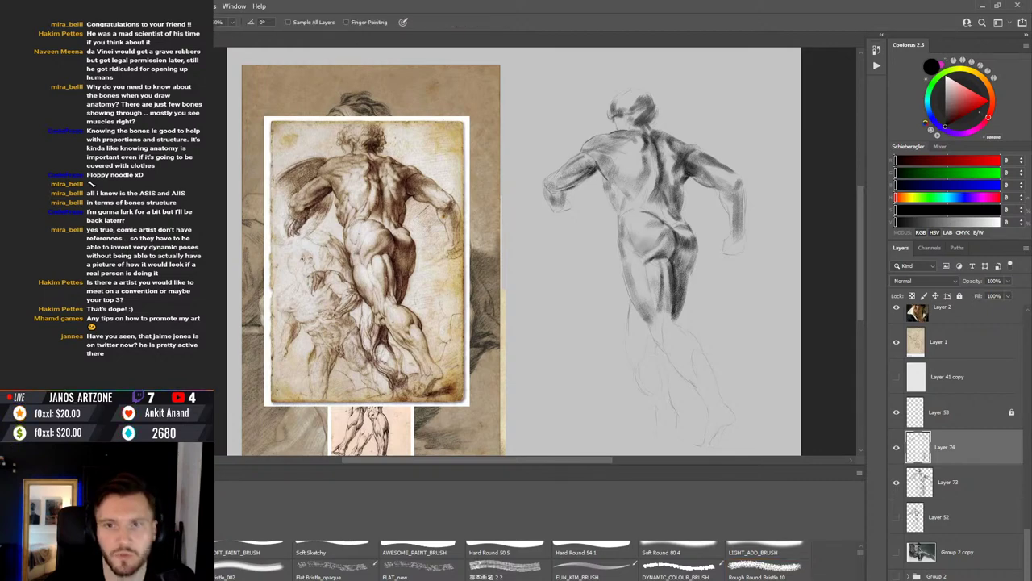
pyautogui.press('b')
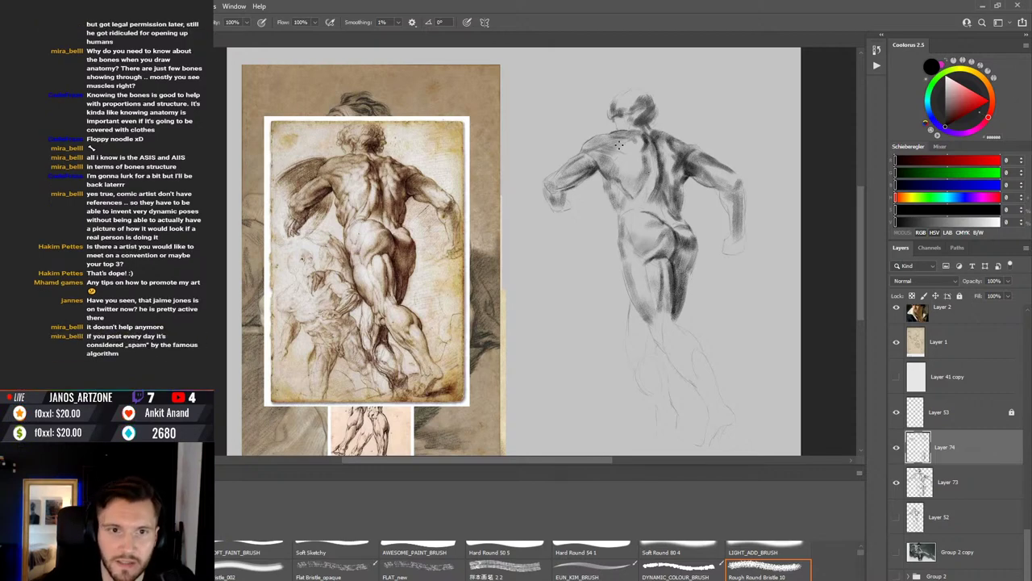
pyautogui.press('r')
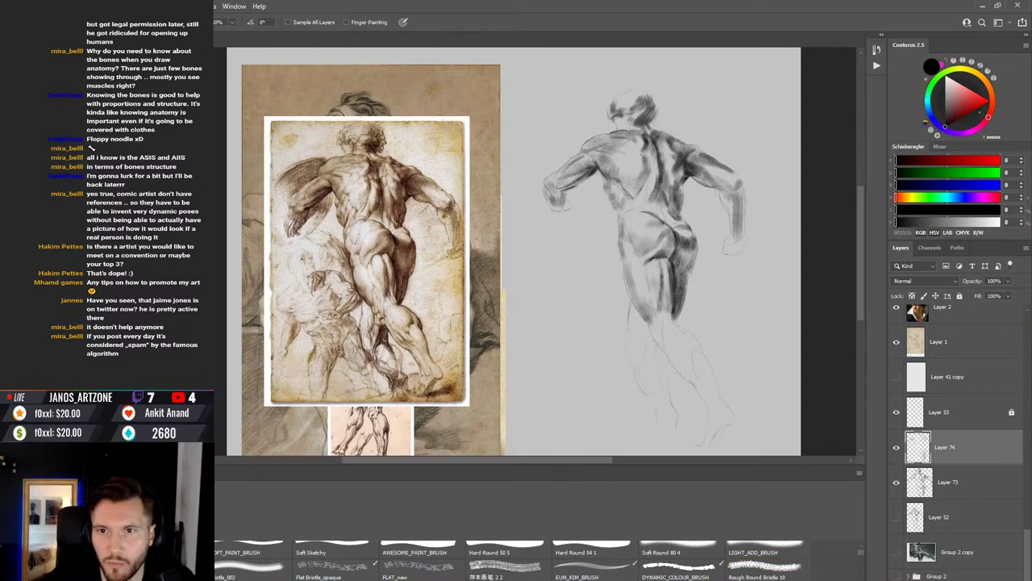
pyautogui.press('b')
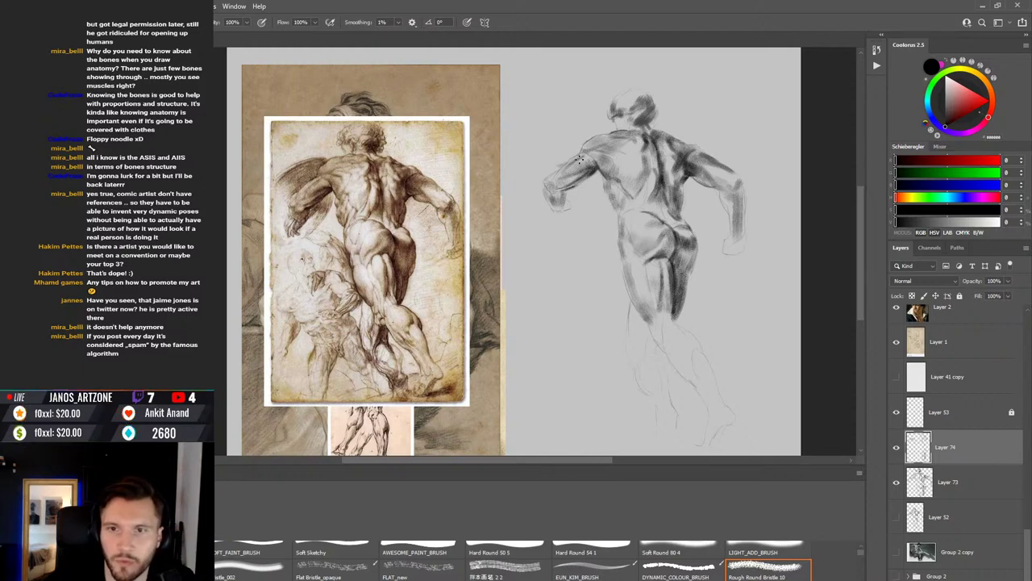
# Step: Build up and blend the right shoulder blade's shading, then switch to Soft Round 80 4
pyautogui.scroll(-2, 591, 282)
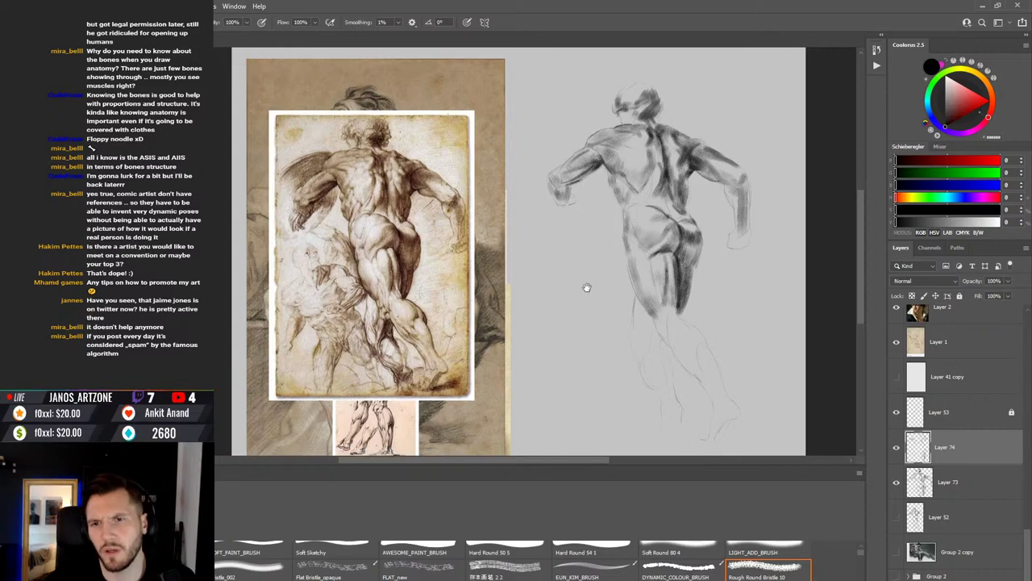
pyautogui.scroll(2, 590, 282)
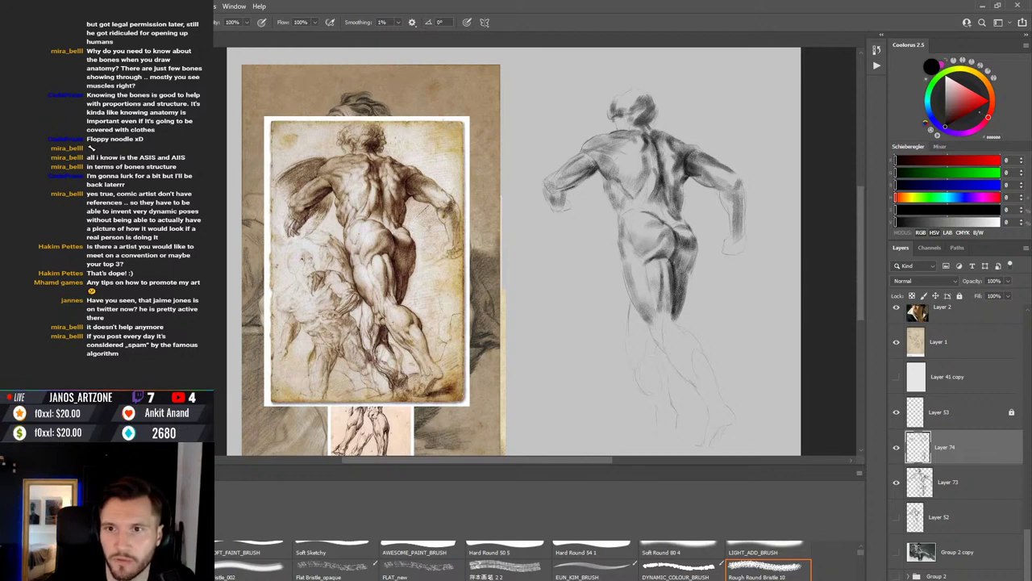
pyautogui.press('r')
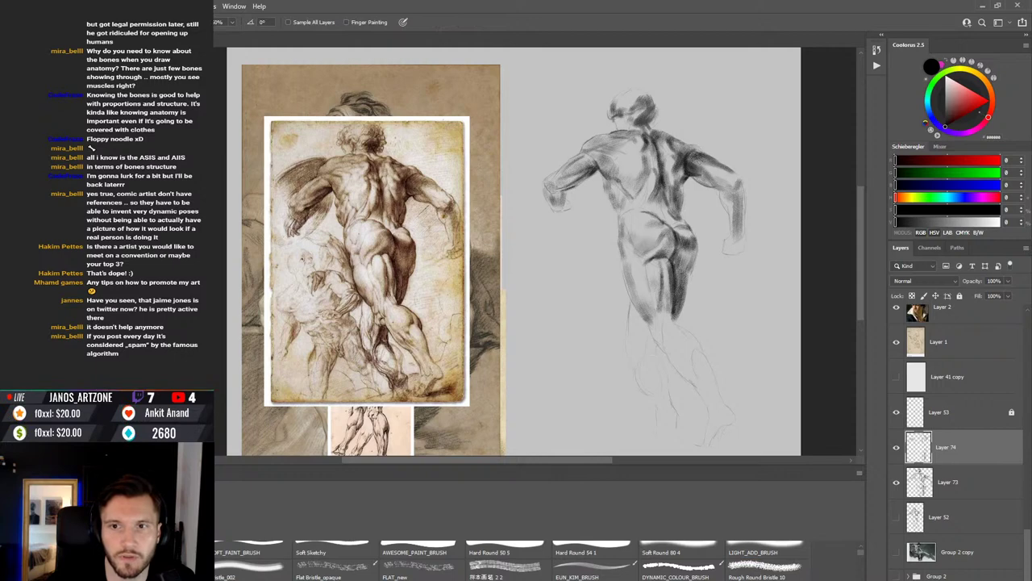
pyautogui.press('b')
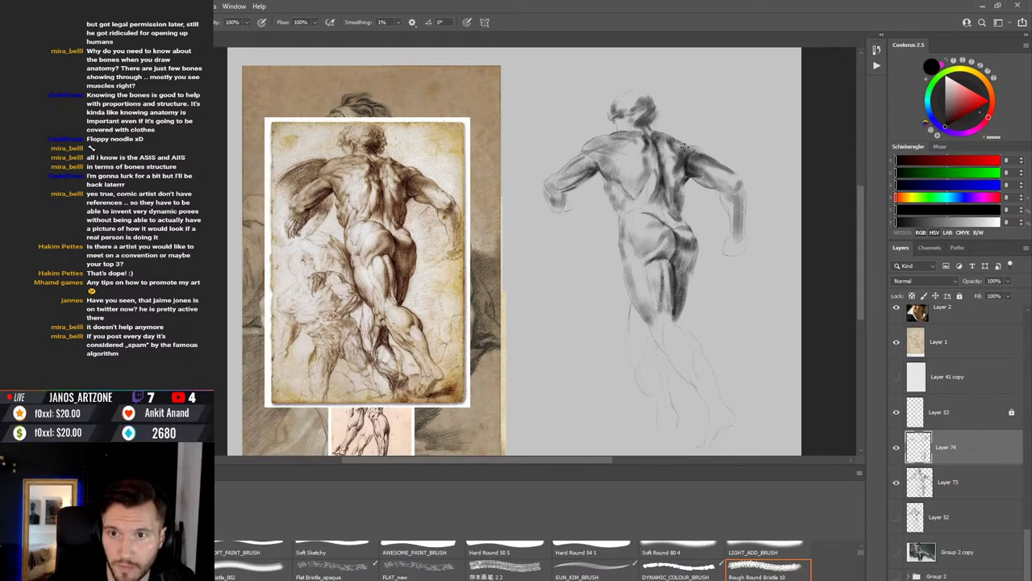
pyautogui.press('r')
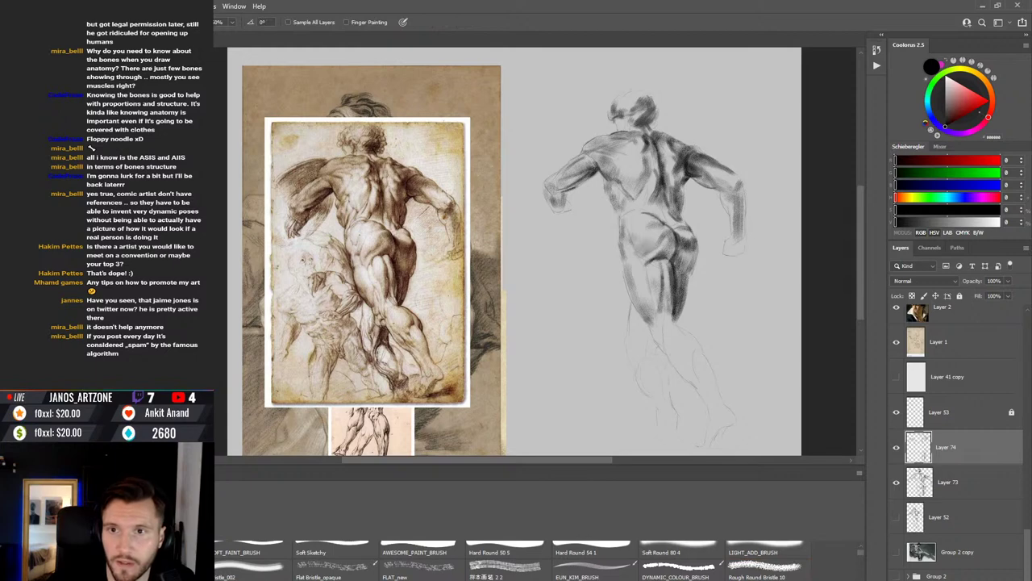
pyautogui.press('b')
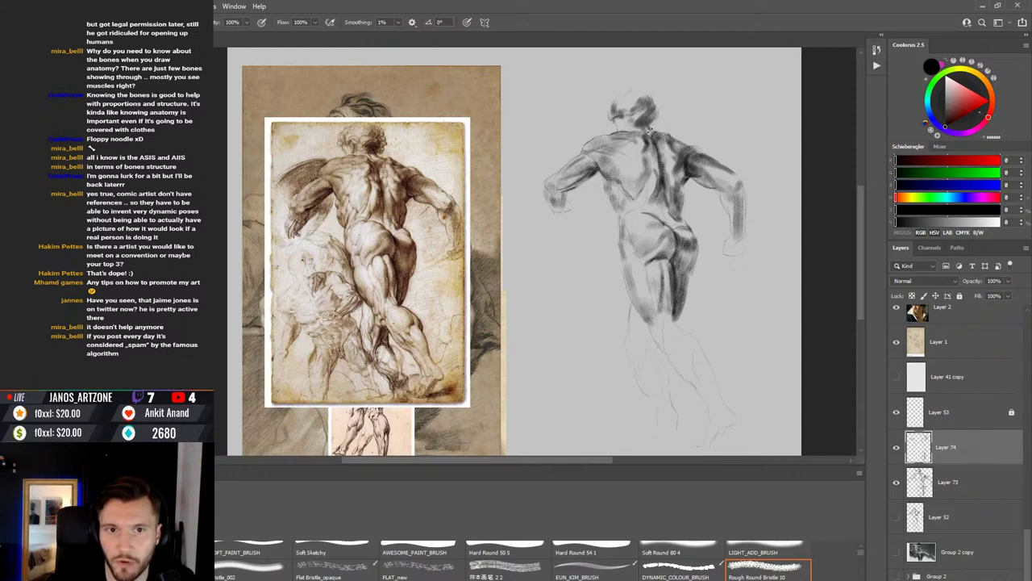
pyautogui.press(',')
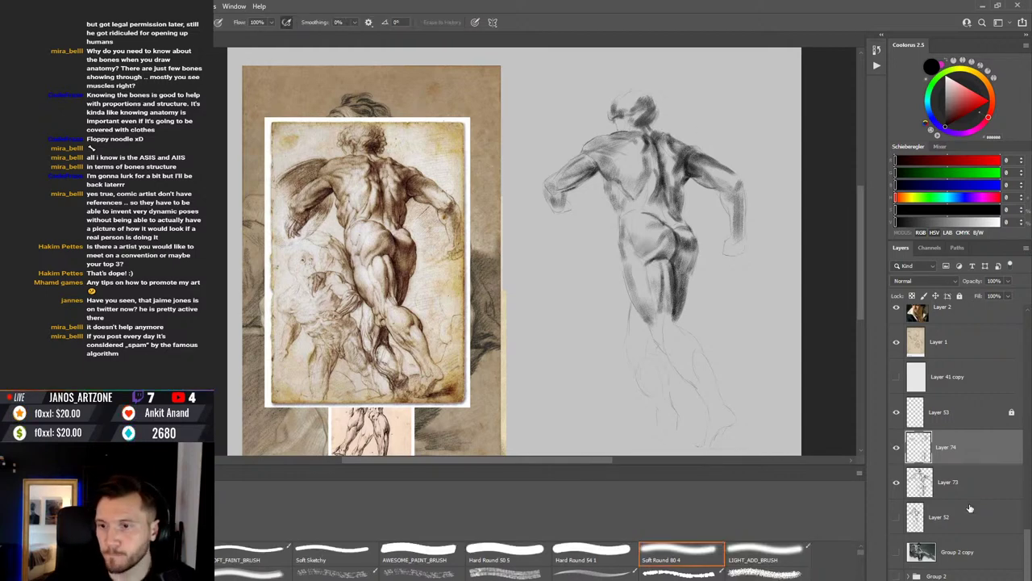
pyautogui.hotkey('alt', '[')
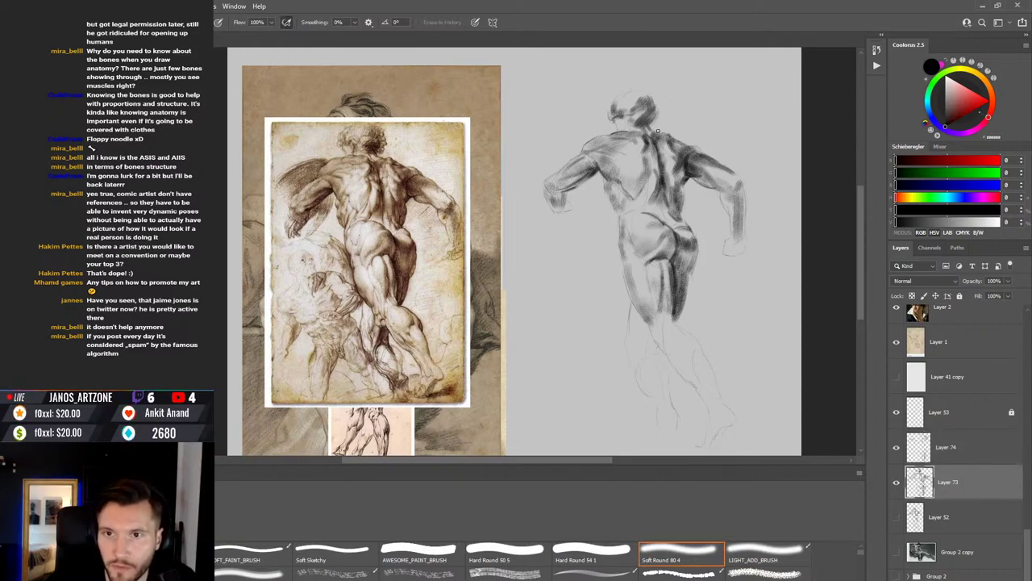
pyautogui.click(965, 461)
pyautogui.click(896, 452)
pyautogui.click(896, 452)
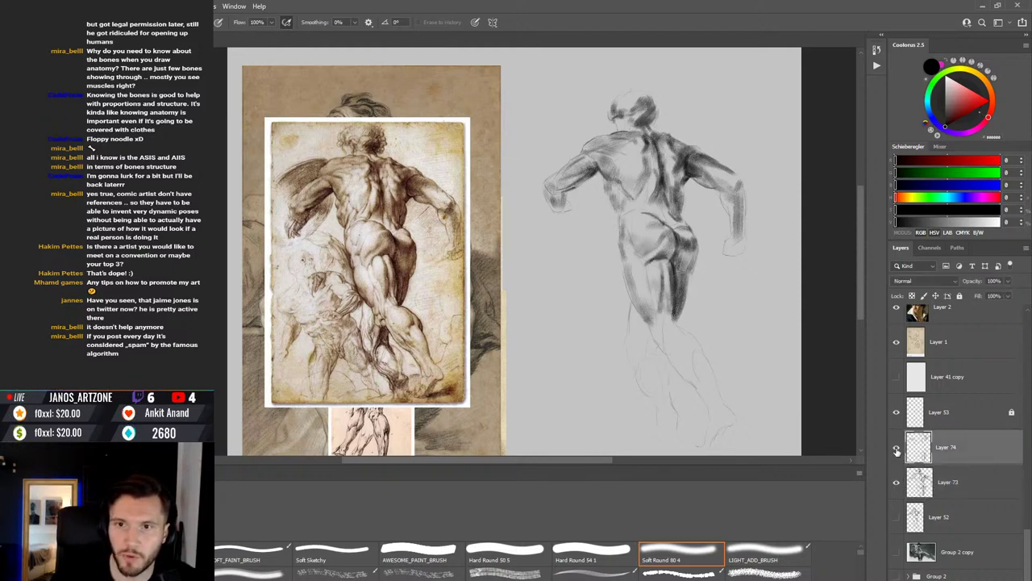
pyautogui.press('.')
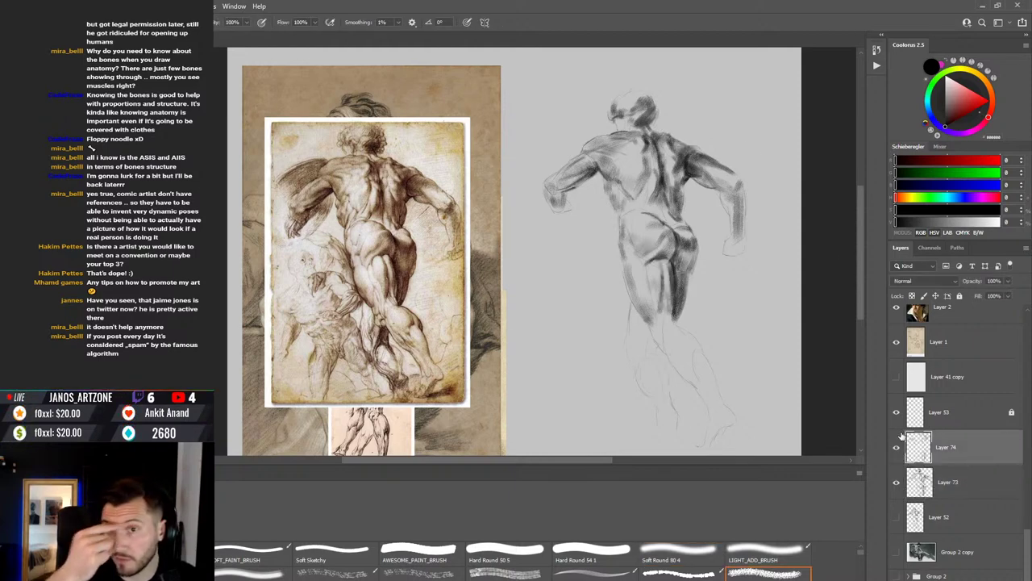
pyautogui.press(',')
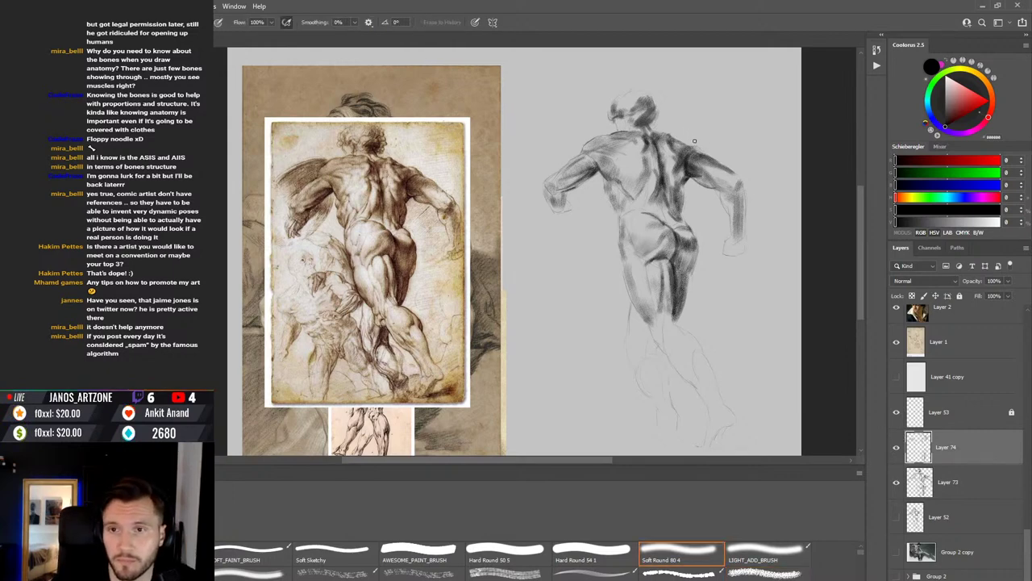
pyautogui.press('.')
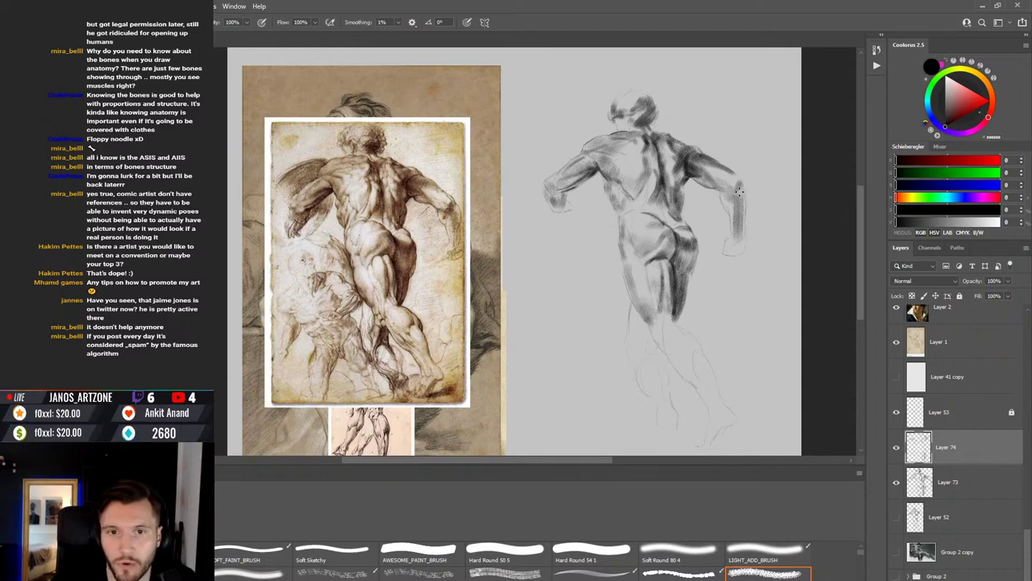
# Step: Add a small bristle-brush shading stroke on the figure's right arm on Layer 74, briefly switching to Smudge to blend
pyautogui.moveTo(740, 188); pyautogui.dragTo(734, 188)
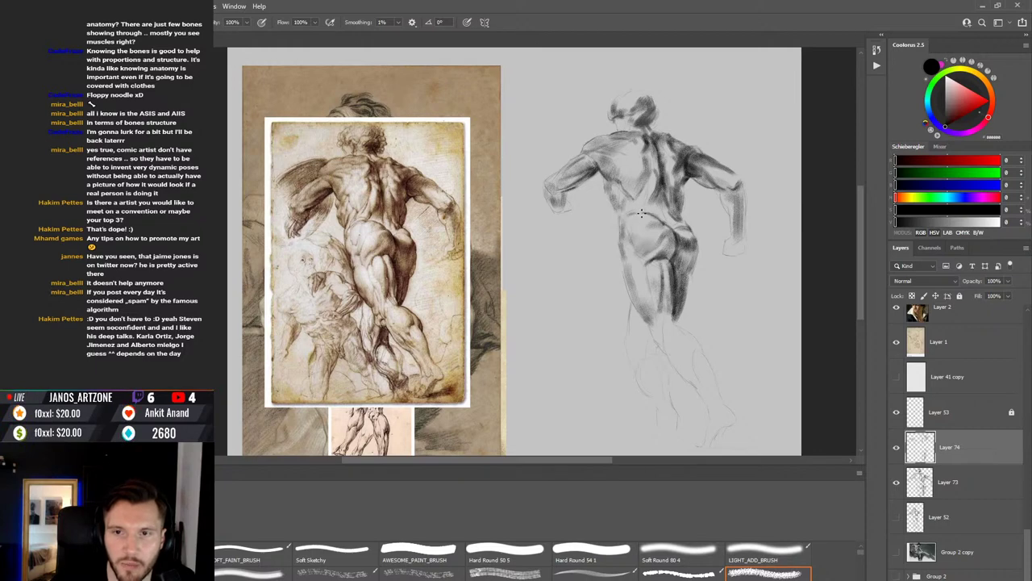
pyautogui.press('r')
pyautogui.press('b')
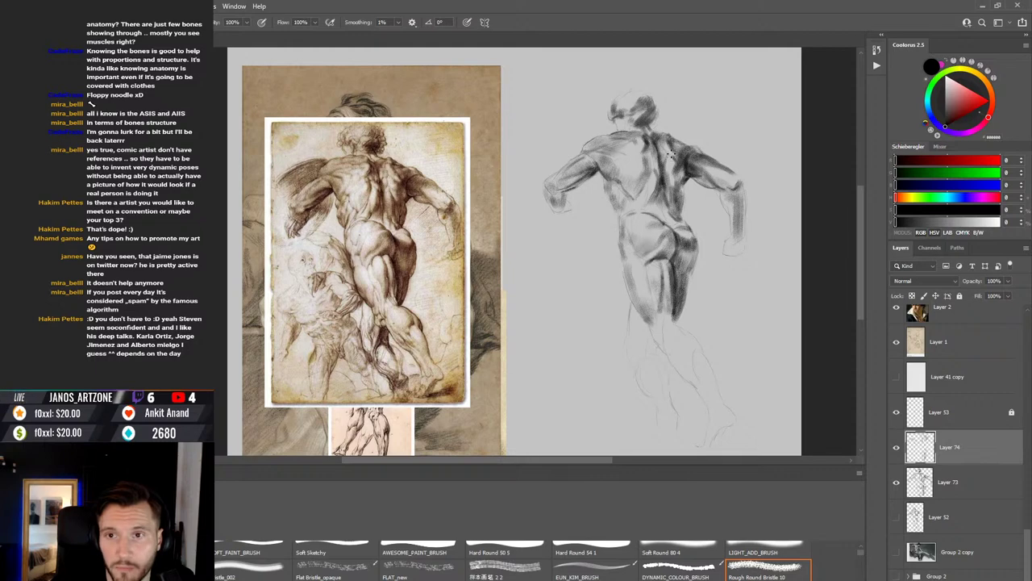
# Step: Darken the upper back between the shoulder blades with the Soft Round 80 brush, cycling brush presets
pyautogui.click(675, 564)
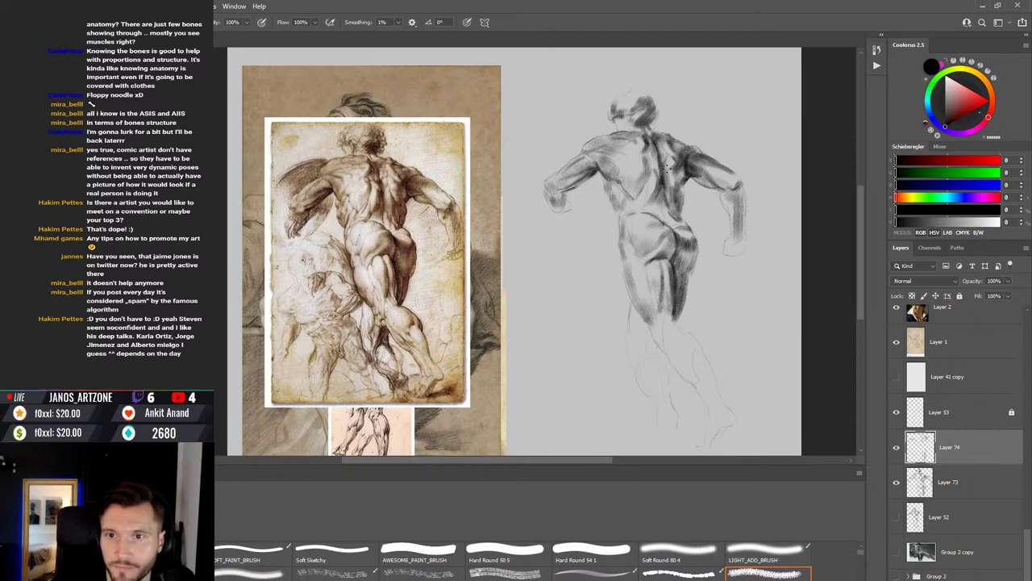
pyautogui.keyDown('alt'); pyautogui.click(674, 167); pyautogui.keyUp('alt')
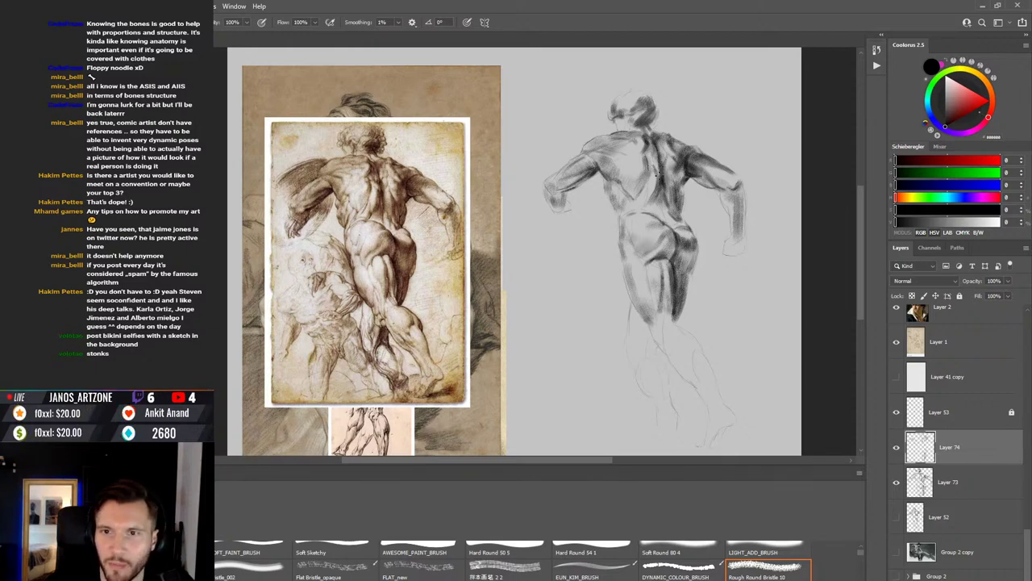
pyautogui.press(',')
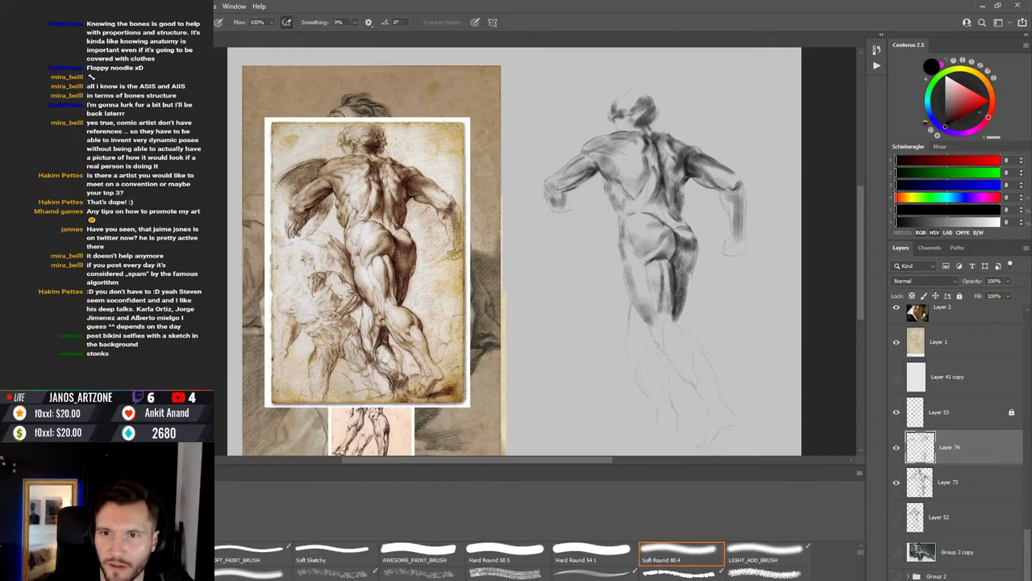
pyautogui.press('.')
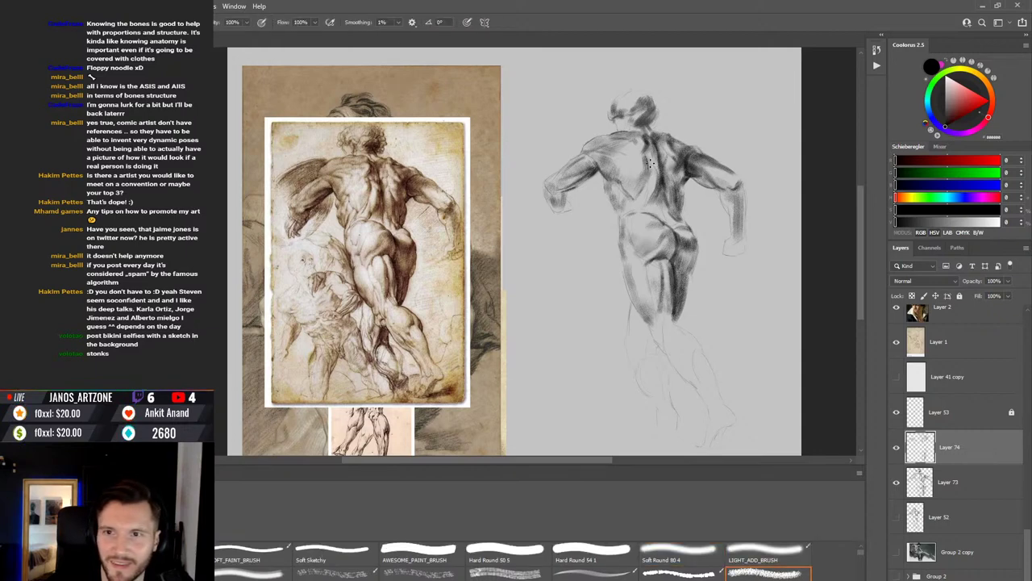
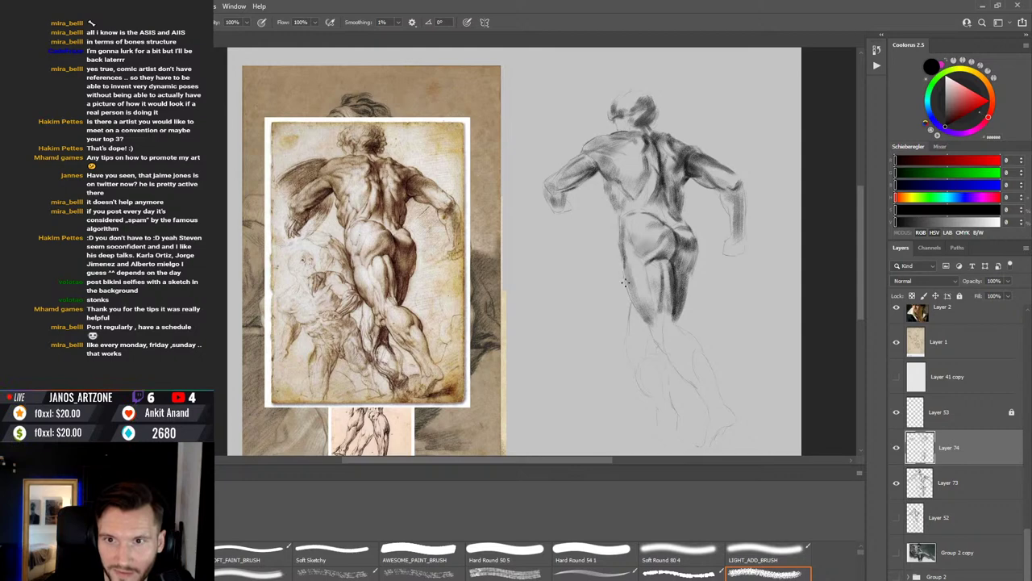
# Step: Darken the outer and lower contour of the leg with the brush on Layer 74
pyautogui.moveTo(625, 260); pyautogui.dragTo(637, 306)
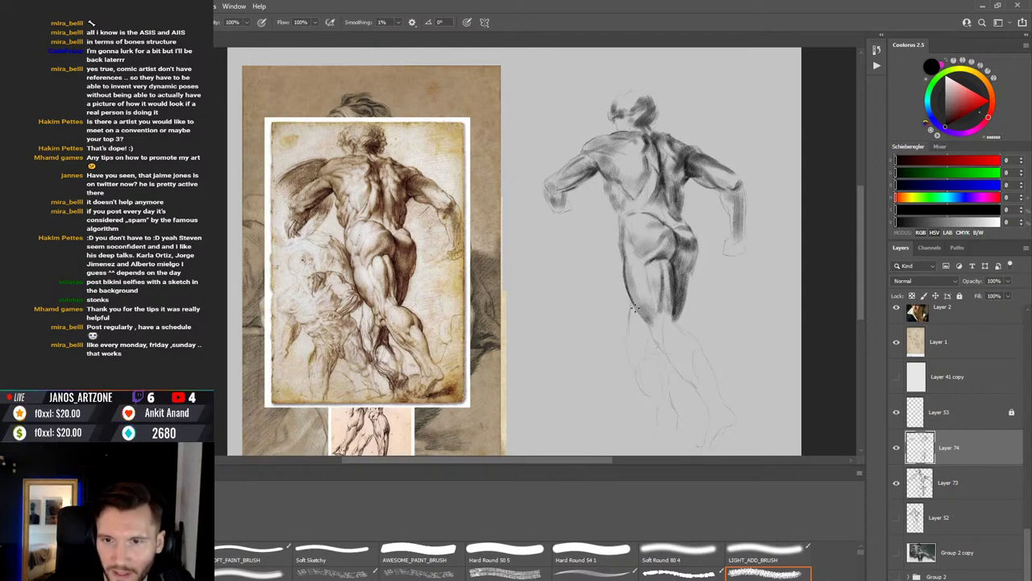
pyautogui.moveTo(631, 301); pyautogui.dragTo(650, 319)
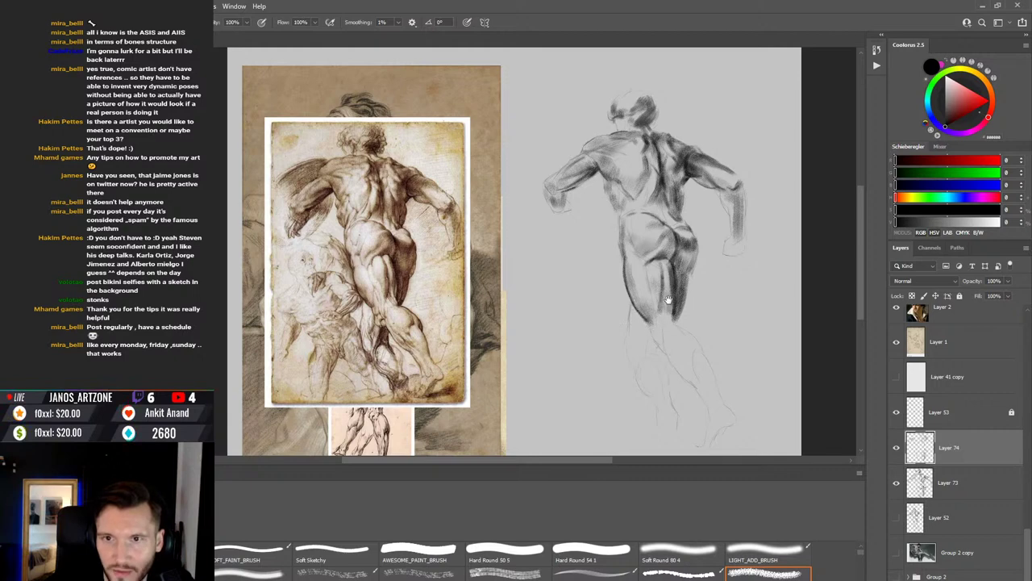
pyautogui.scroll(1, 668, 300)
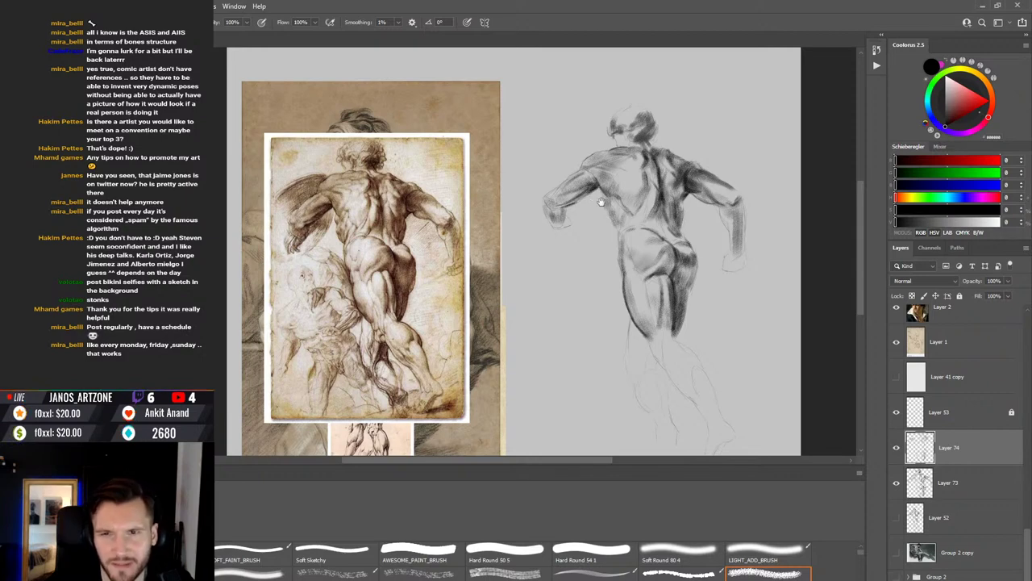
pyautogui.scroll(1, 605, 202)
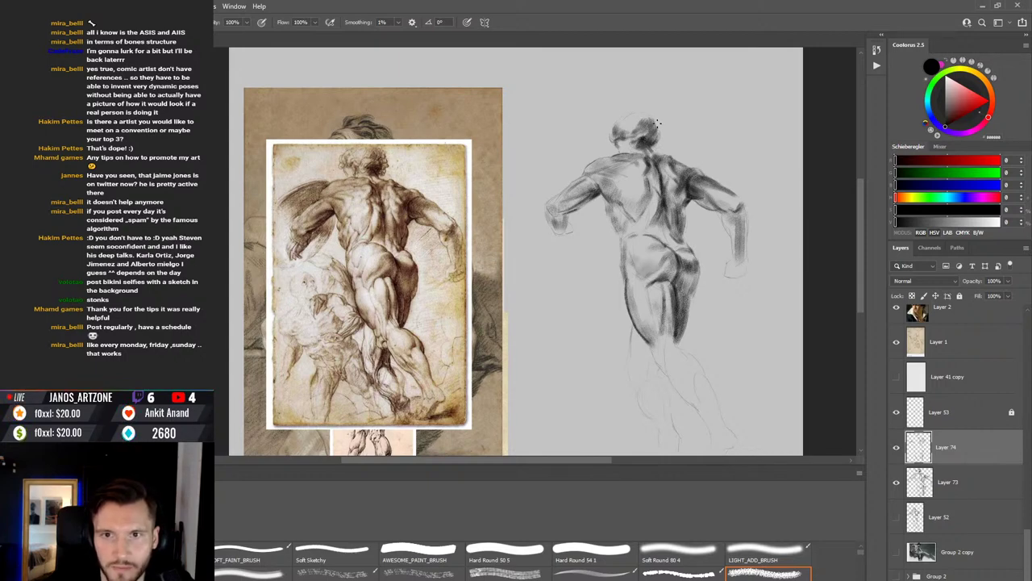
# Step: Switch briefly to the soft round eraser, then return to the LIGHT_ADD_BRUSH for shading
pyautogui.press('e')
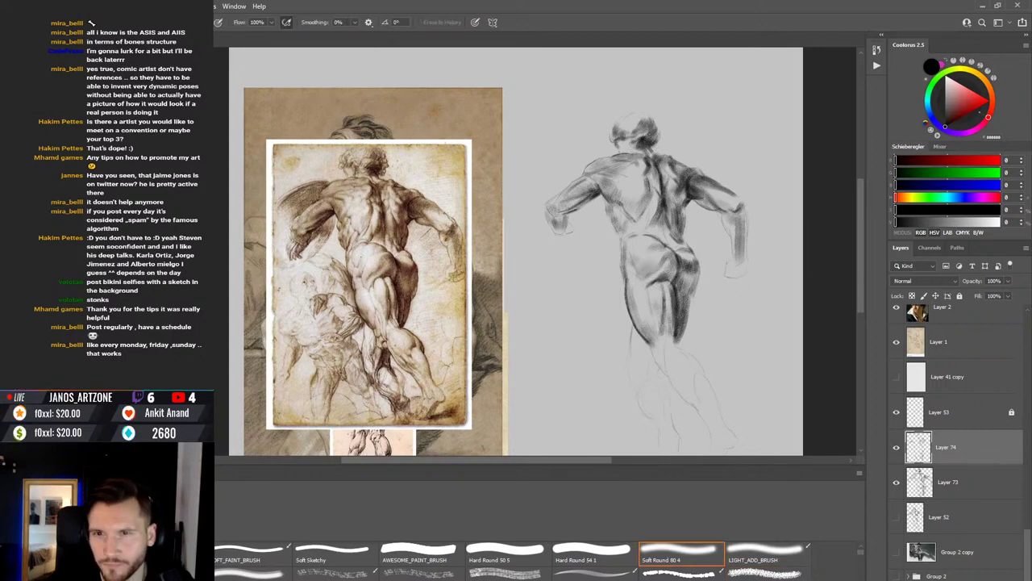
pyautogui.moveTo(668, 150)
pyautogui.mouseDown()
pyautogui.moveTo(675, 126)
pyautogui.moveTo(701, 125)
pyautogui.mouseUp()
pyautogui.press('b')
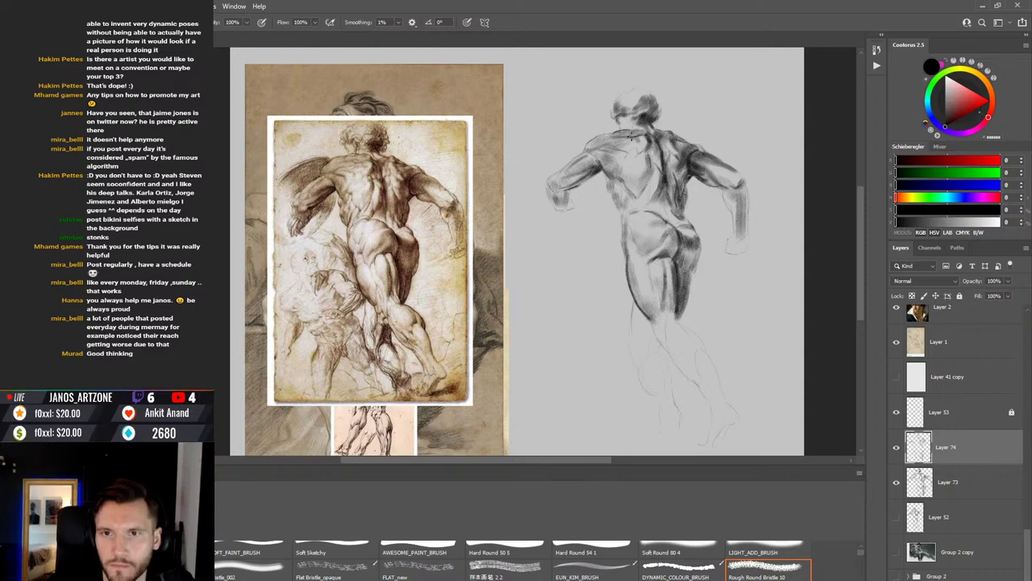
# Step: Set up the soft round eraser at 10% flow for gentle lightening of the back
pyautogui.press('r')
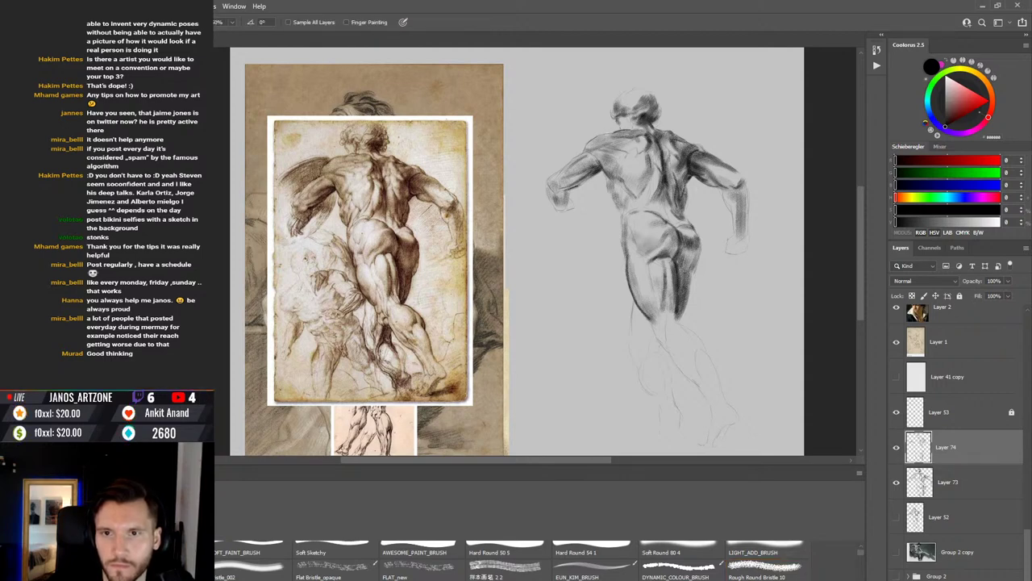
pyautogui.press('b')
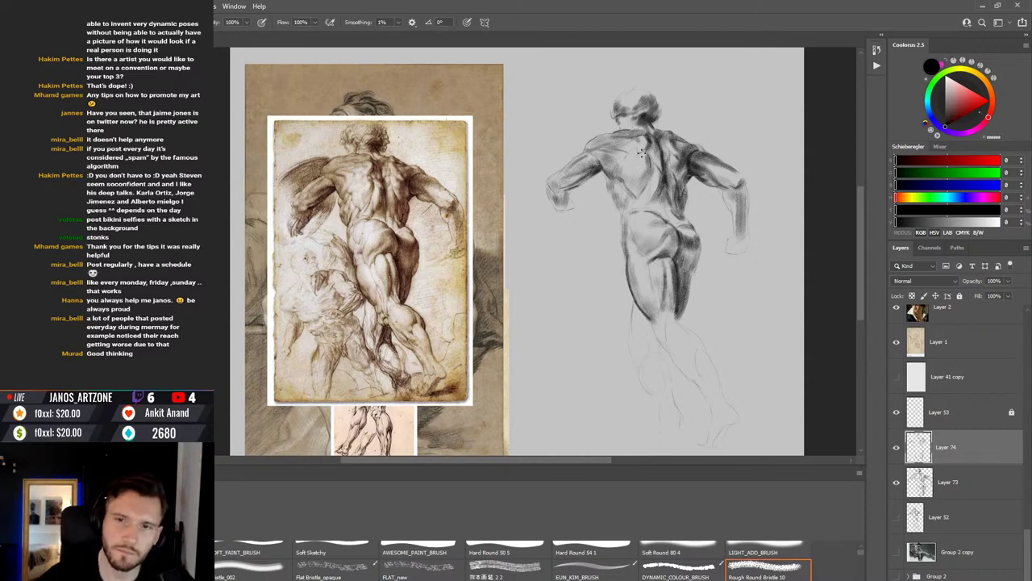
pyautogui.press('e')
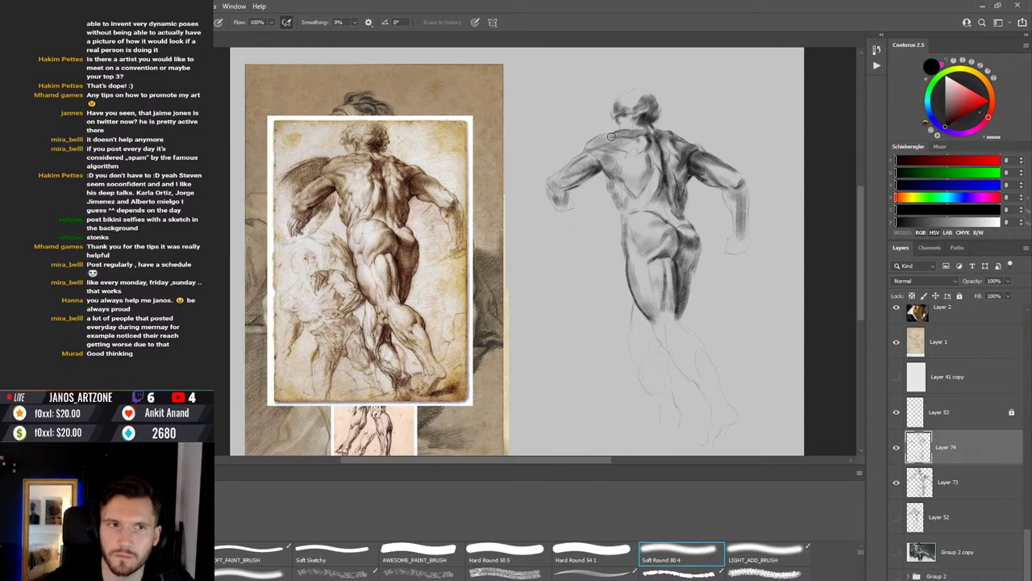
pyautogui.hotkey('shift', '1')
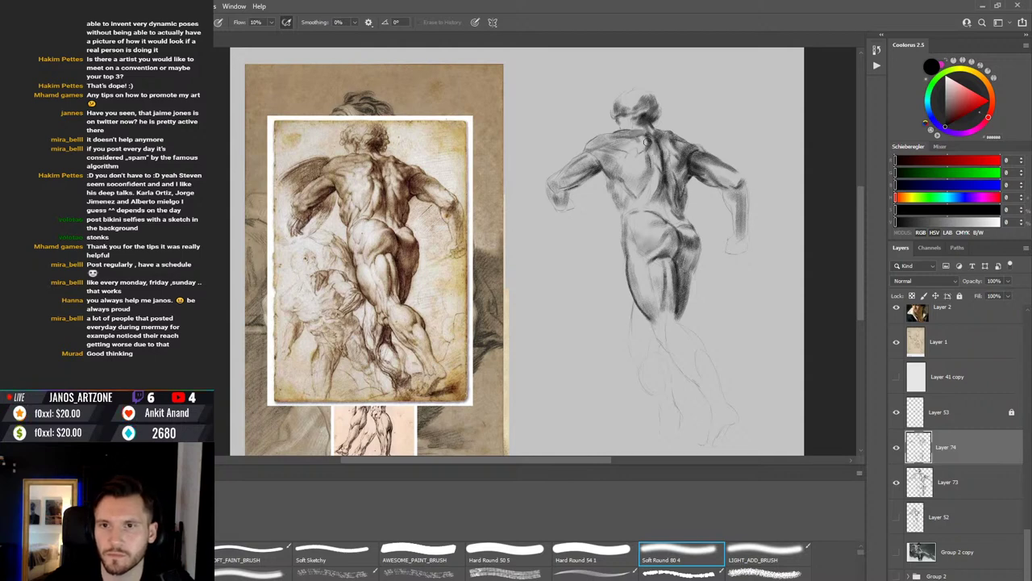
# Step: Lighten shading on Layer 73, reset flow to 100%, and return to Layer 74
pyautogui.hotkey('alt', '[')
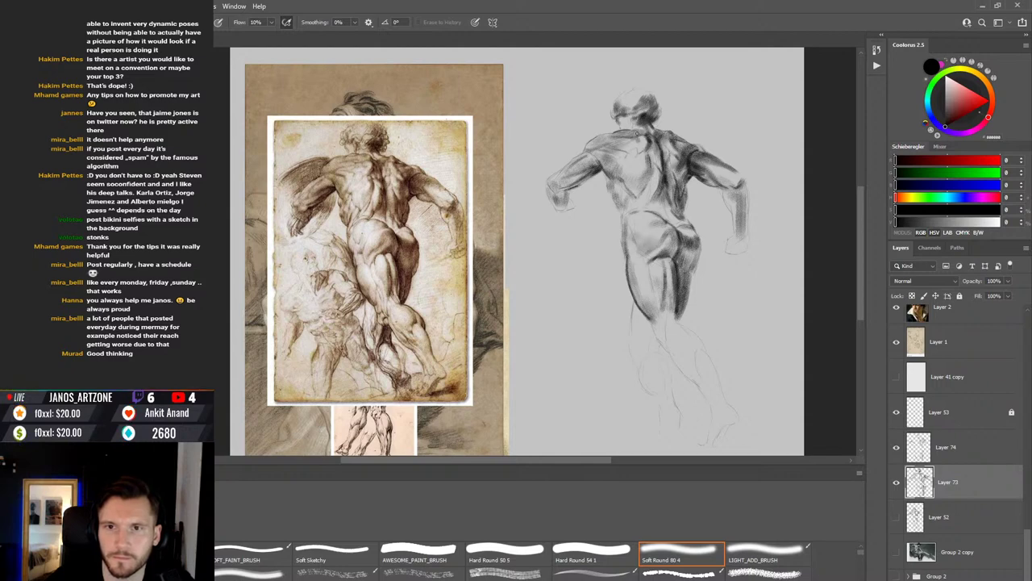
pyautogui.hotkey('shift', '0')
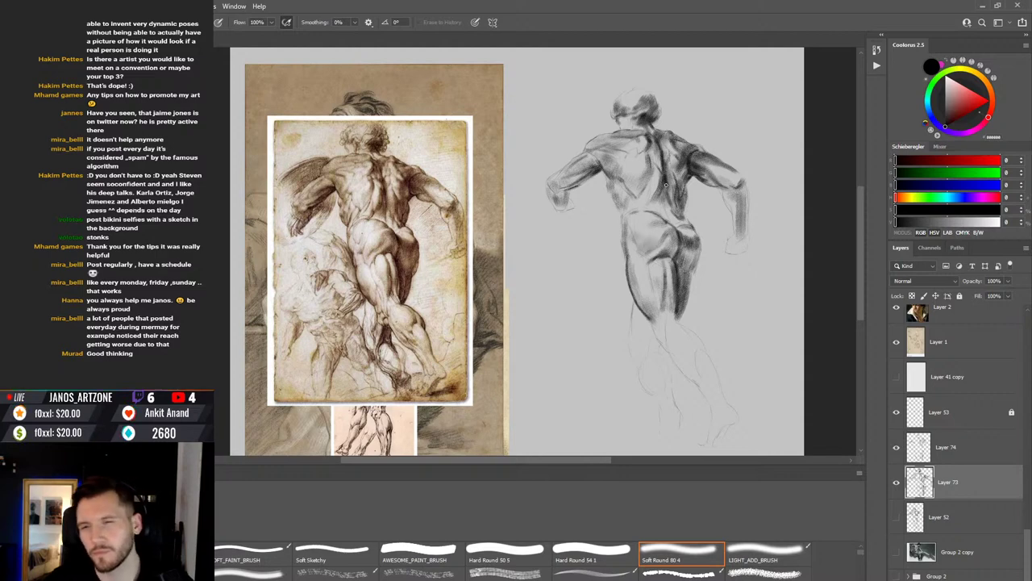
pyautogui.click(948, 452)
pyautogui.click(766, 572)
# Step: Add a graphite stroke along the back's outer edge beneath the right armpit
pyautogui.moveTo(723, 286); pyautogui.dragTo(720, 284)
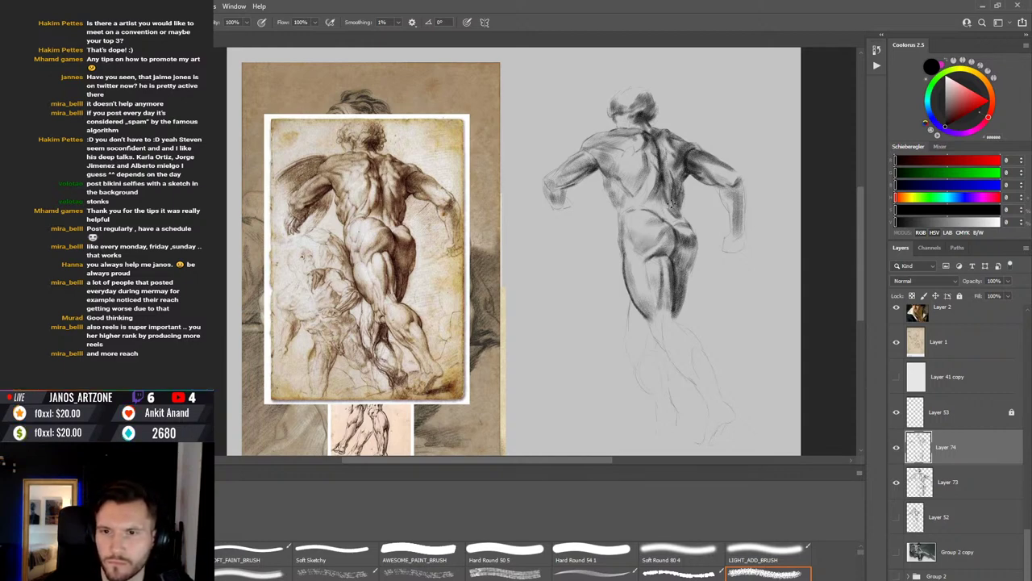
# Step: Blend the upper back and shoulder shading, alternating Smudge with the Rough Round Bristle brush
pyautogui.press('.')
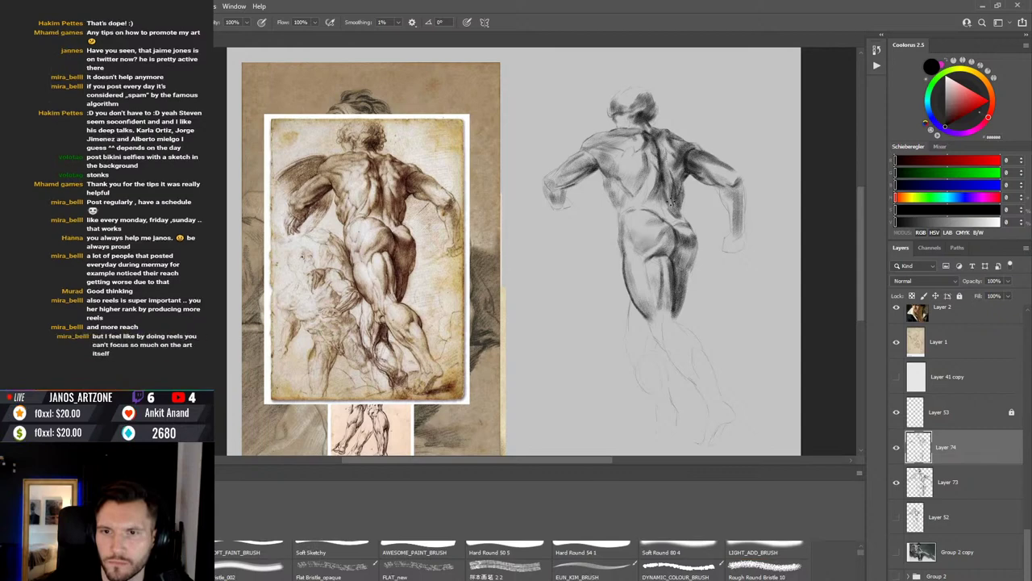
pyautogui.press('r')
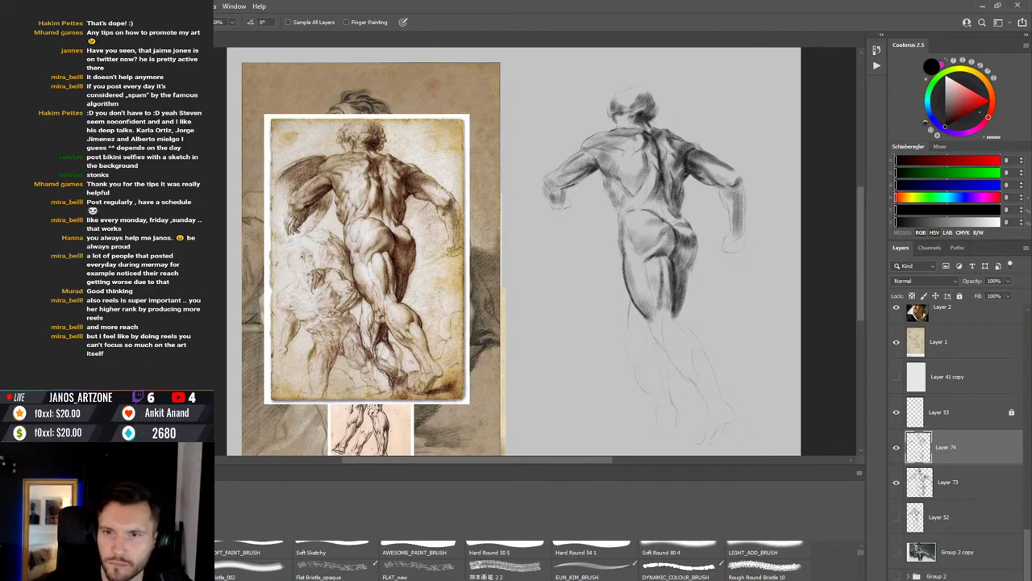
pyautogui.press('.')
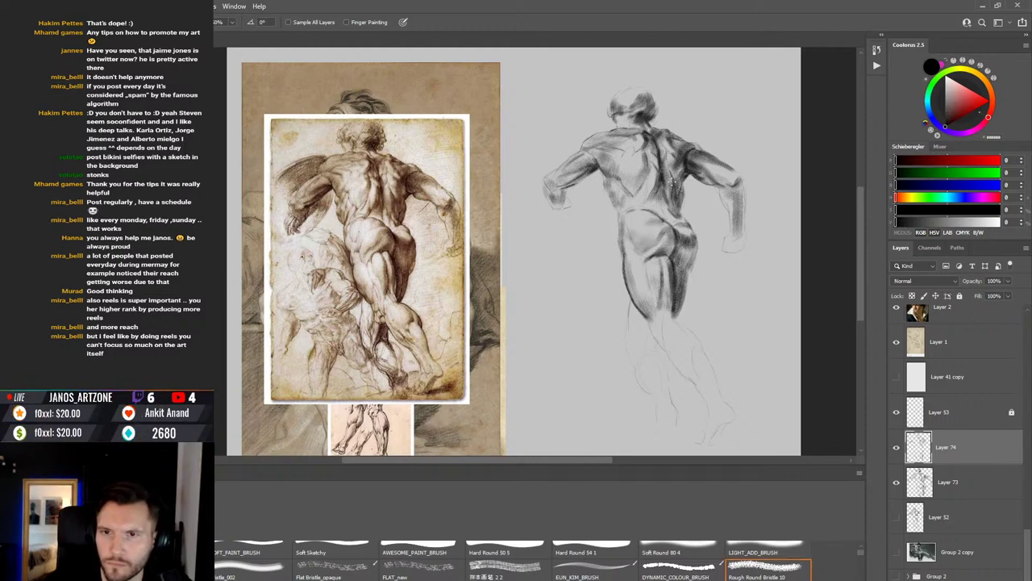
pyautogui.press('b')
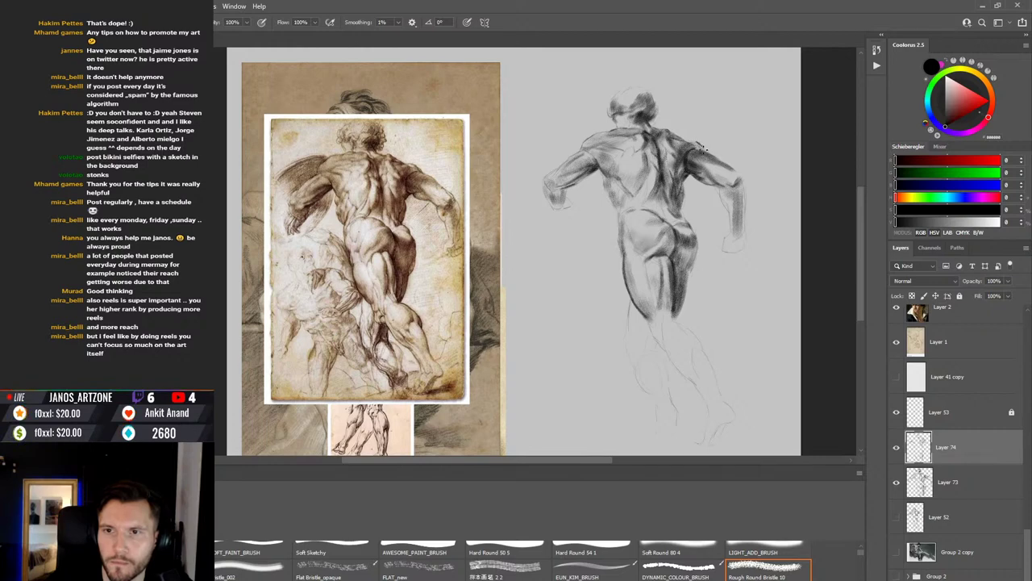
pyautogui.press('r')
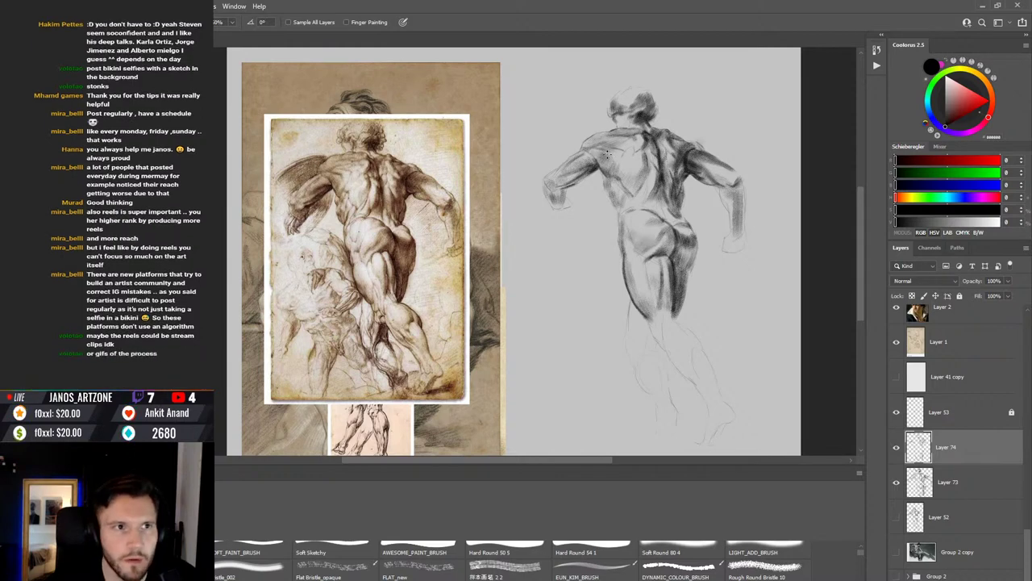
# Step: Alternate bristle-brush strokes and smudging between the shoulder blades to smooth the upper back
pyautogui.press('b')
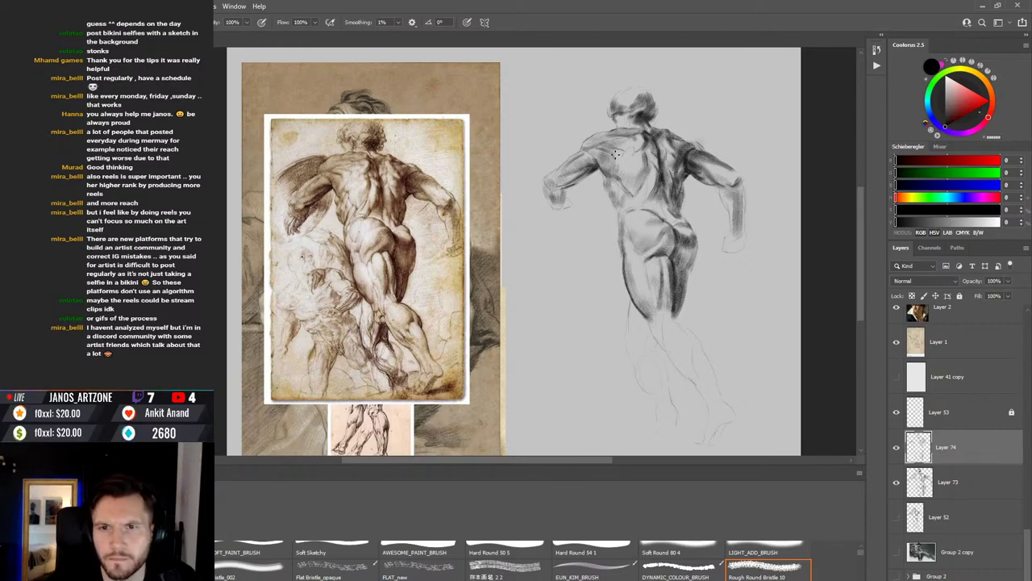
pyautogui.press('r')
pyautogui.press('b')
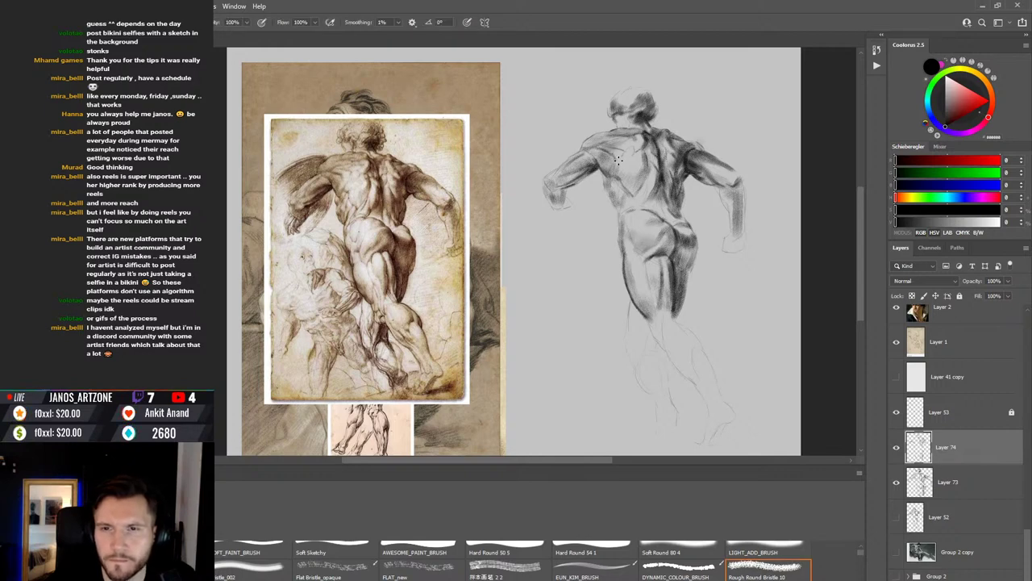
pyautogui.press('r')
pyautogui.press('b')
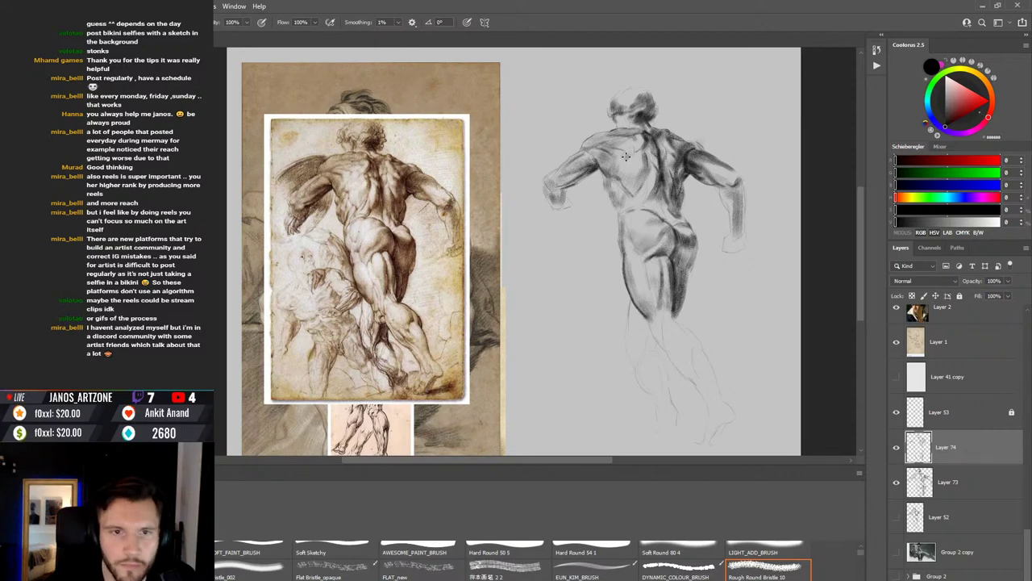
pyautogui.press('r')
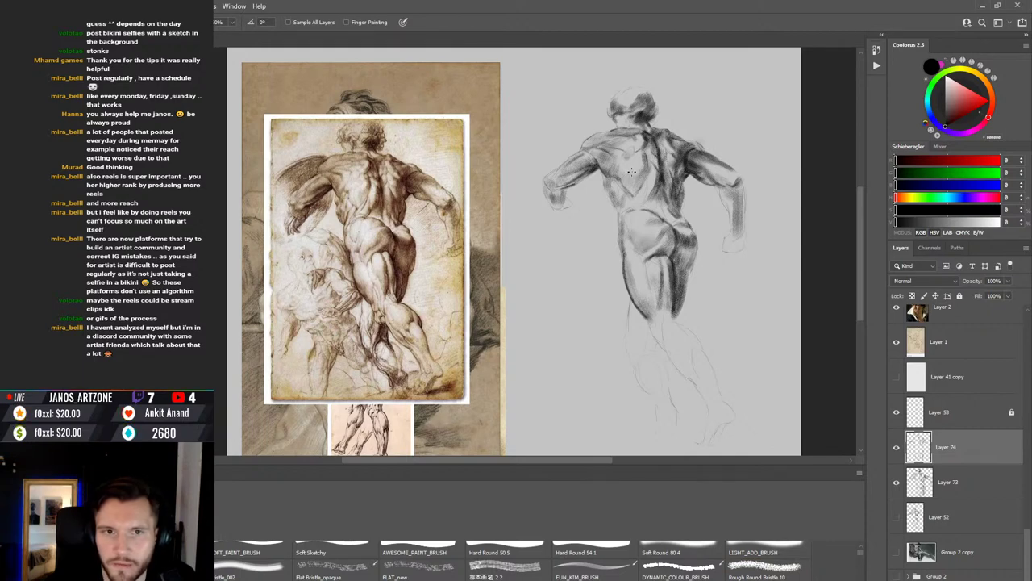
pyautogui.press('b')
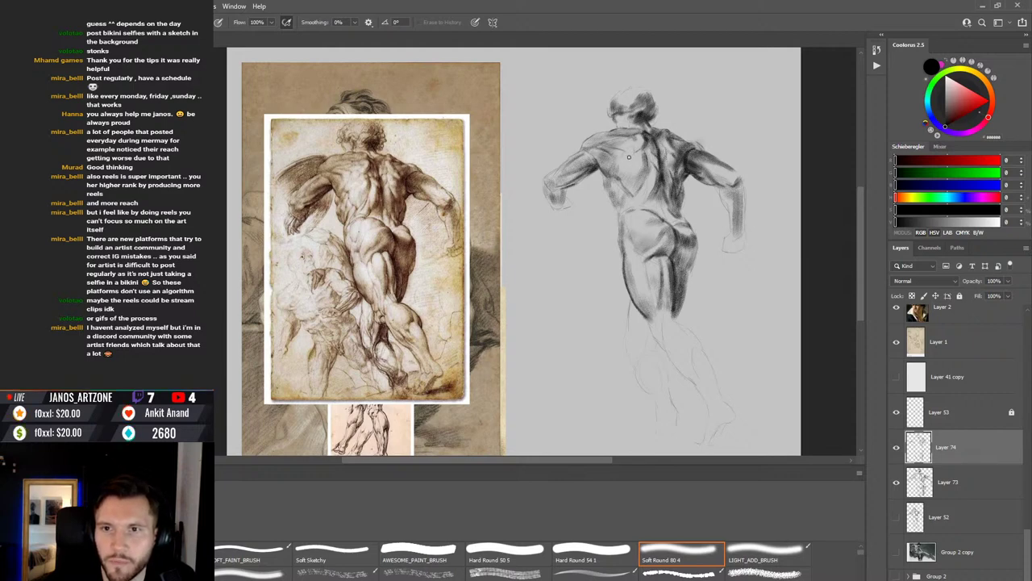
# Step: Shade the right forearm down toward the wrist, alternating bristle strokes with smudge blending
pyautogui.press('.')
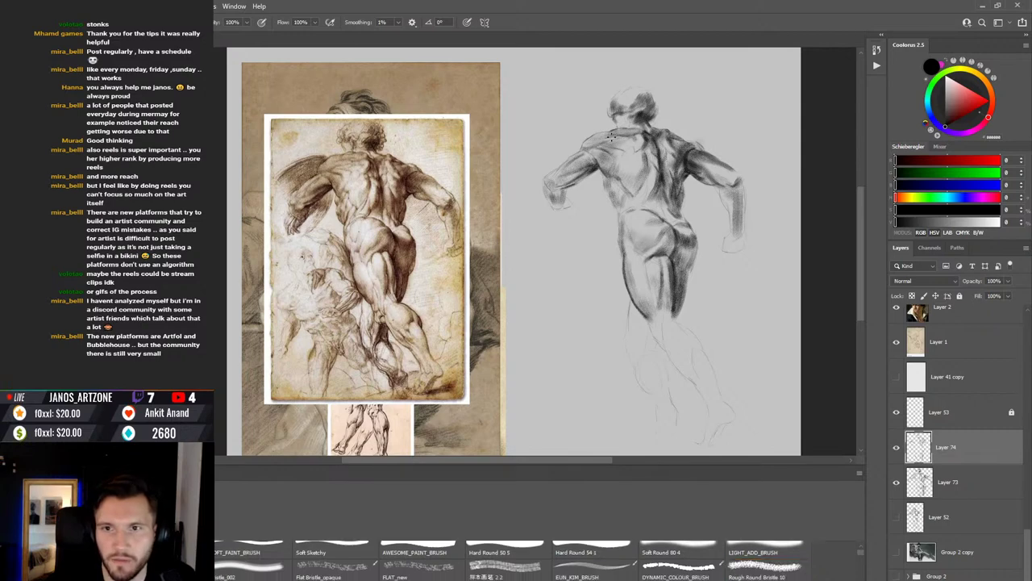
pyautogui.press('r')
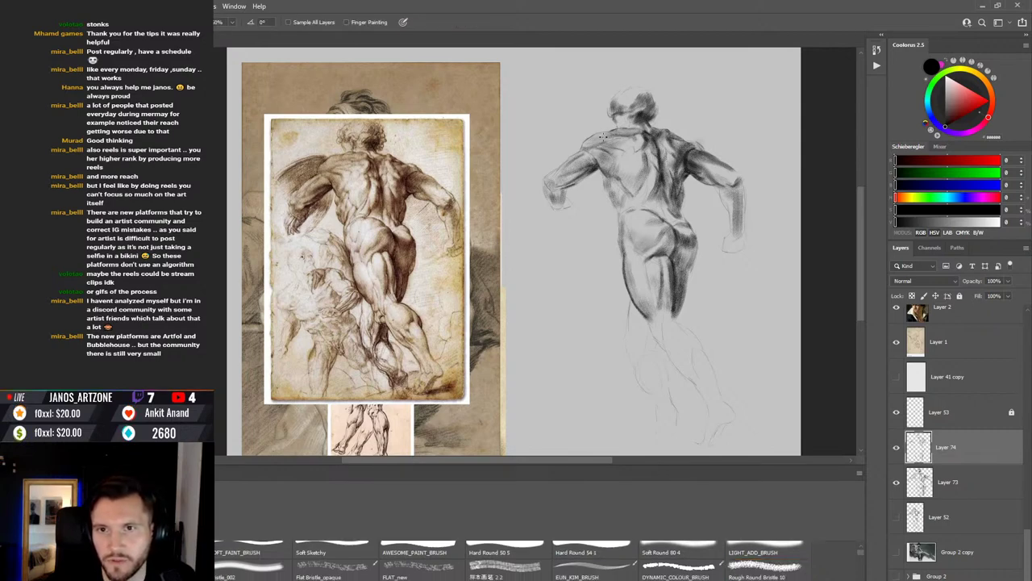
pyautogui.press('b')
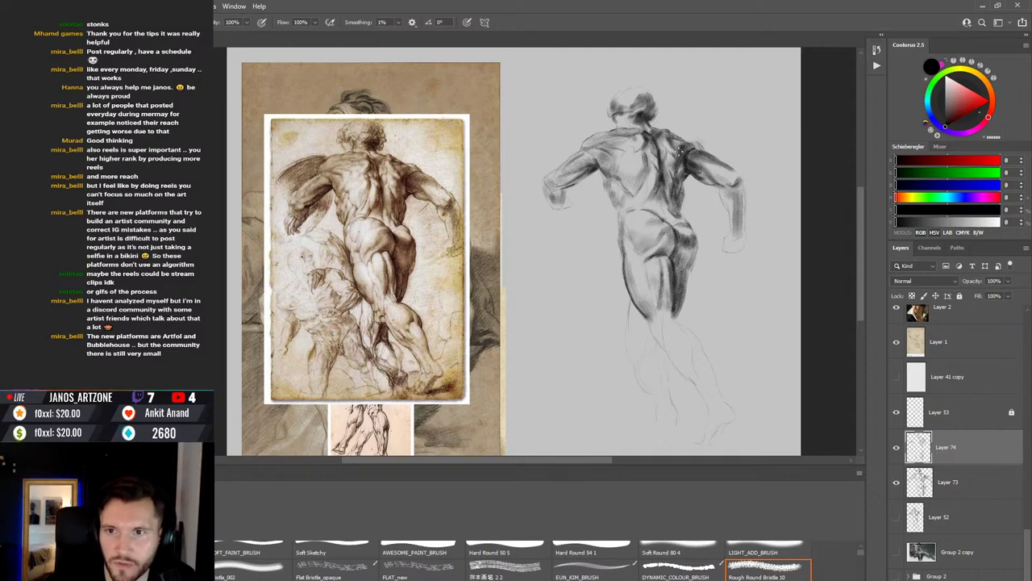
pyautogui.press('r')
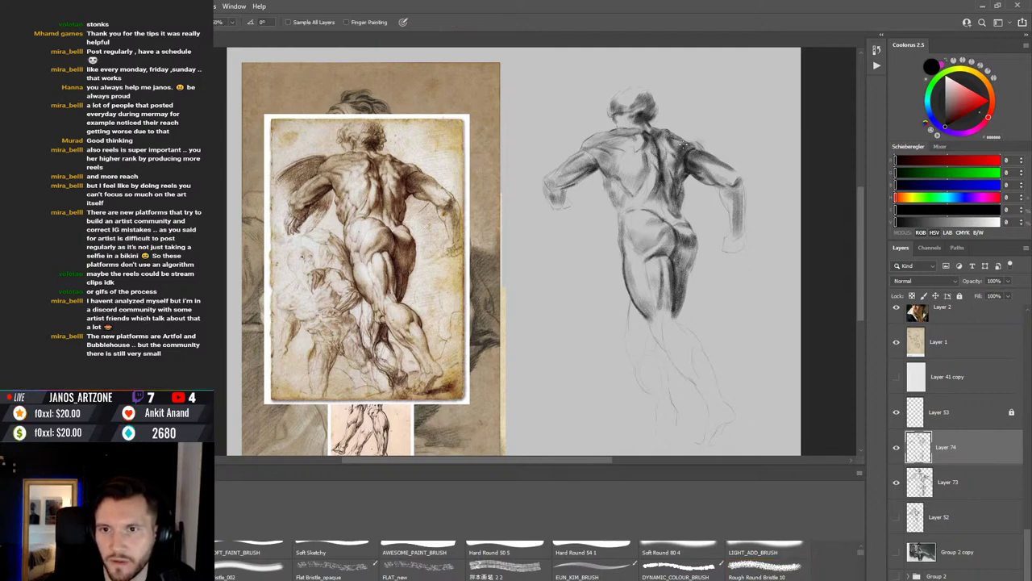
pyautogui.press('b')
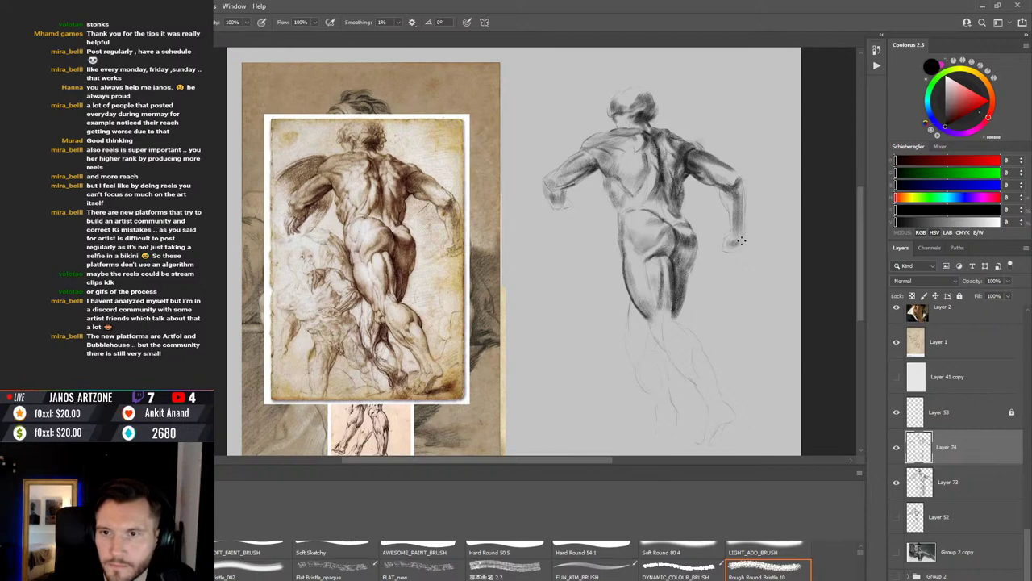
# Step: Add dark strokes to the right hand and deepen the shading on the buttock
pyautogui.moveTo(734, 242); pyautogui.dragTo(742, 205)
pyautogui.moveTo(743, 206); pyautogui.dragTo(739, 217)
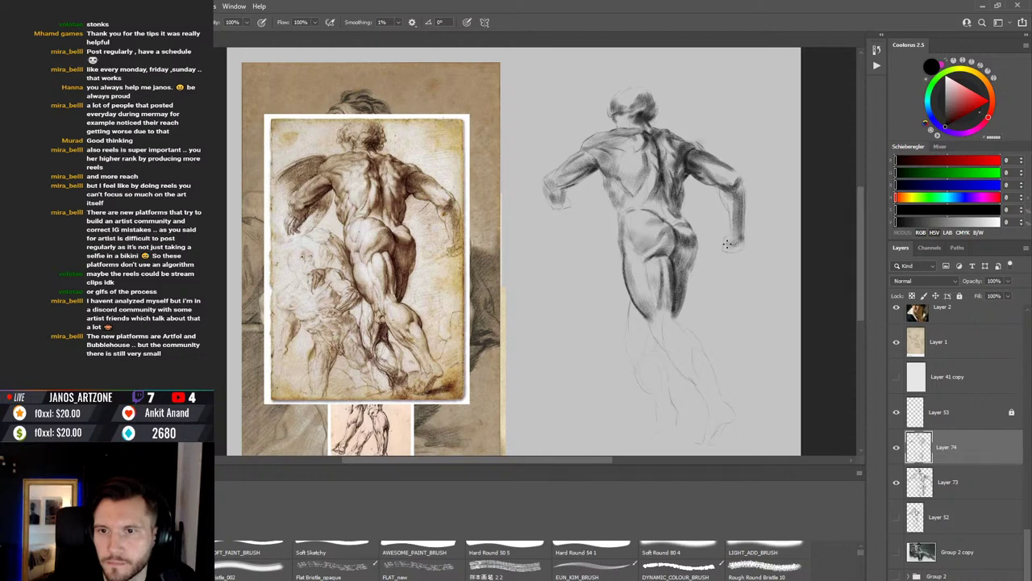
pyautogui.press('.')
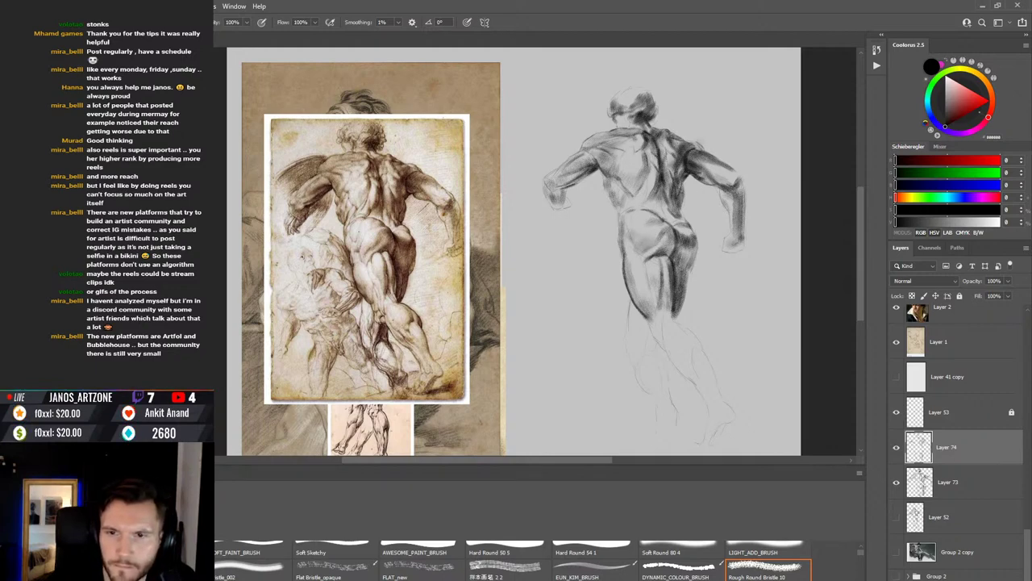
pyautogui.moveTo(654, 238); pyautogui.dragTo(664, 232)
pyautogui.press('[')
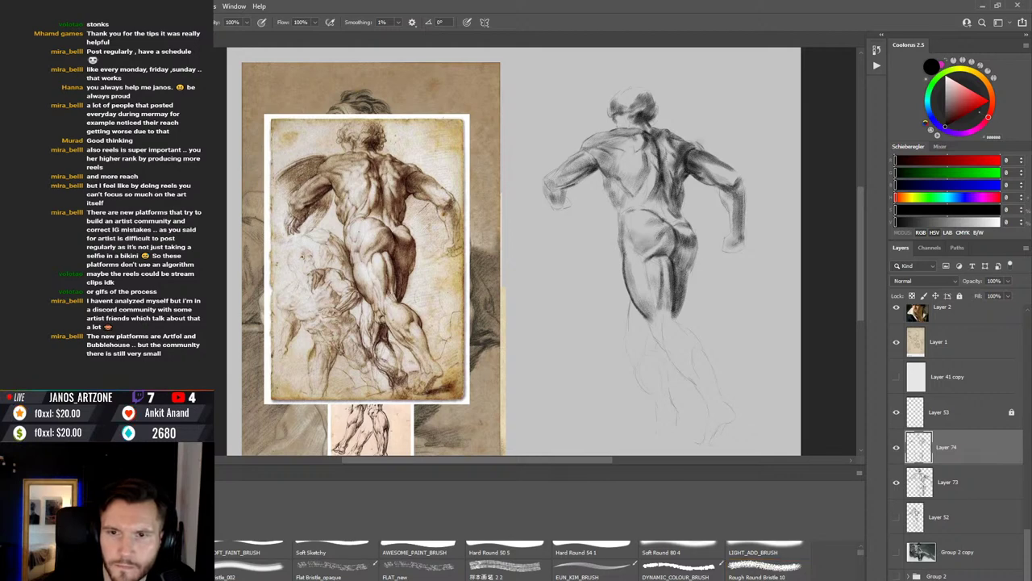
pyautogui.press('r')
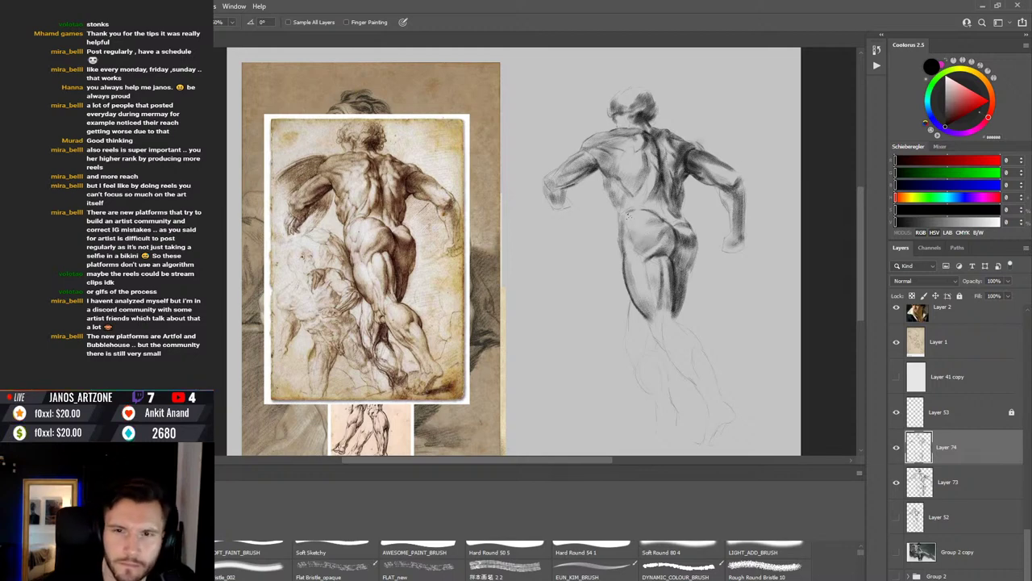
# Step: Duplicate Layers 73 and 74 together and hide the original layers
pyautogui.press('b')
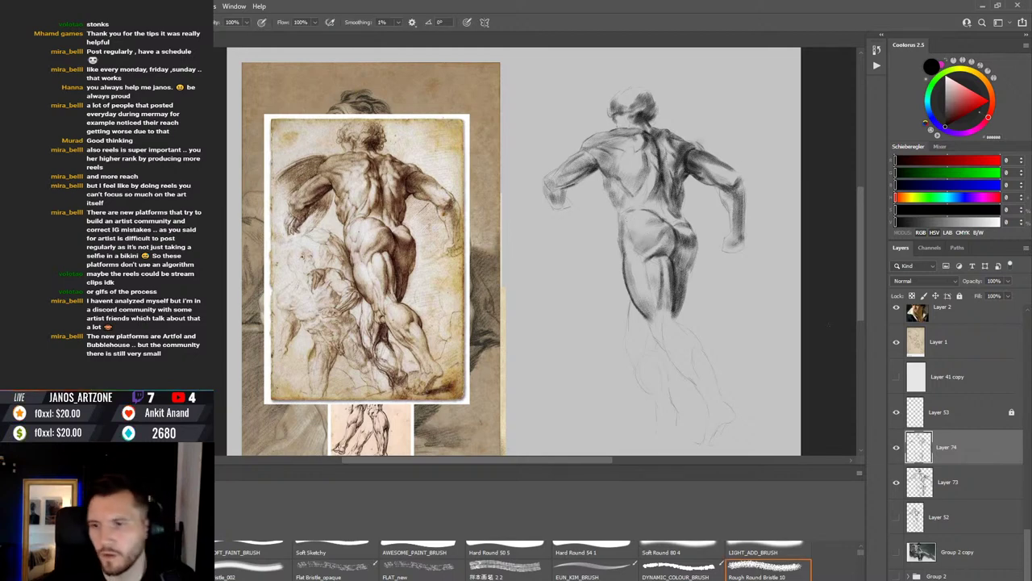
pyautogui.keyDown('shift'); pyautogui.click(954, 489); pyautogui.keyUp('shift')
pyautogui.hotkey('ctrl', 'j')
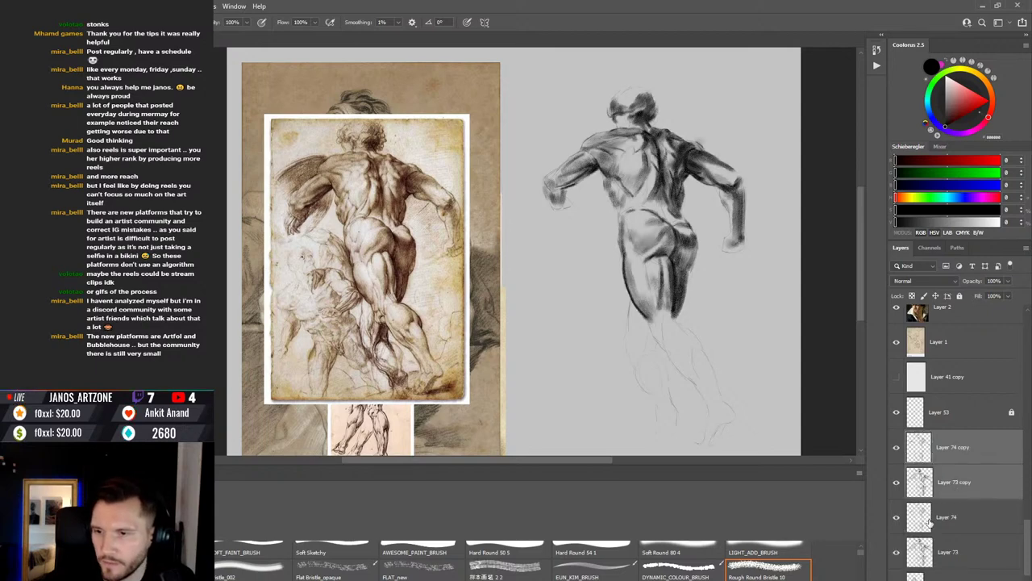
pyautogui.click(896, 517)
pyautogui.click(897, 552)
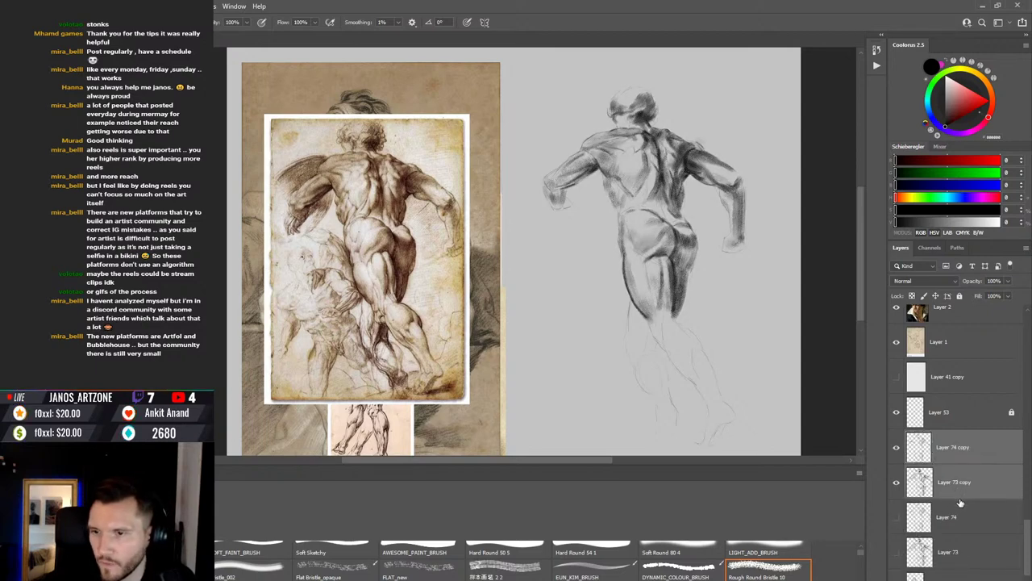
# Step: Compare the darker copies by toggling their visibility, then merge them into Layer 74 copy
pyautogui.click(896, 482)
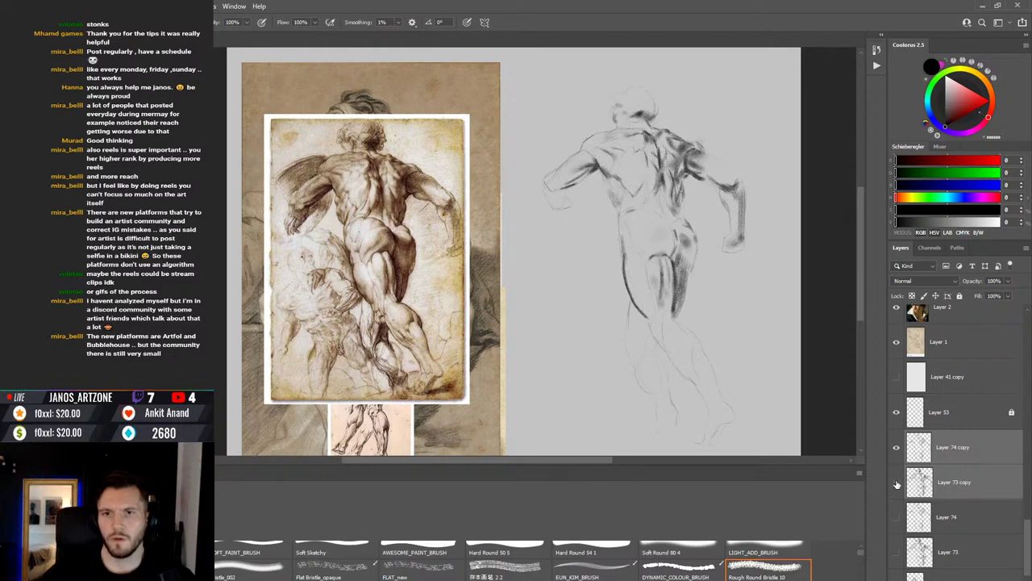
pyautogui.click(896, 482)
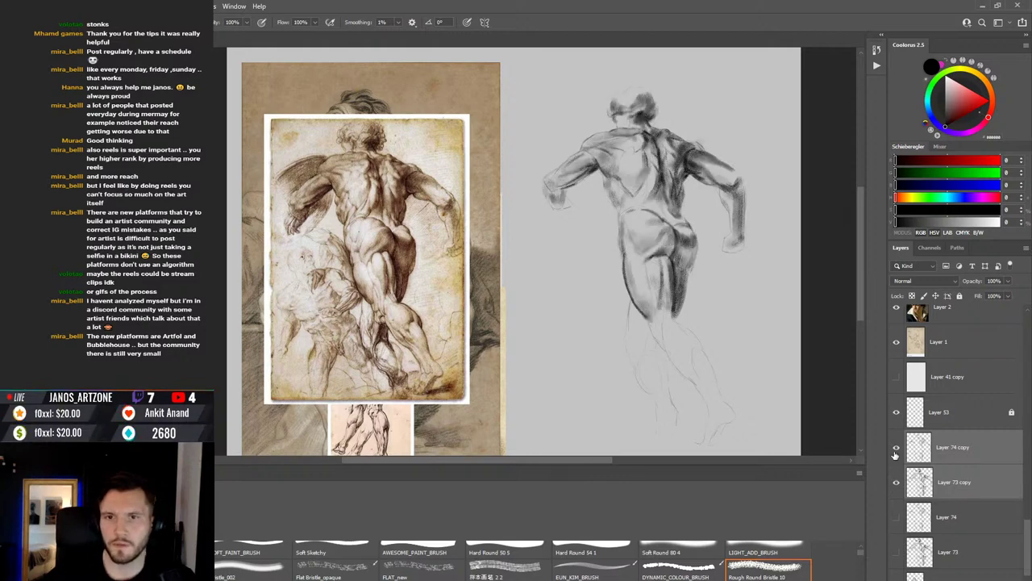
pyautogui.click(897, 482)
pyautogui.click(896, 481)
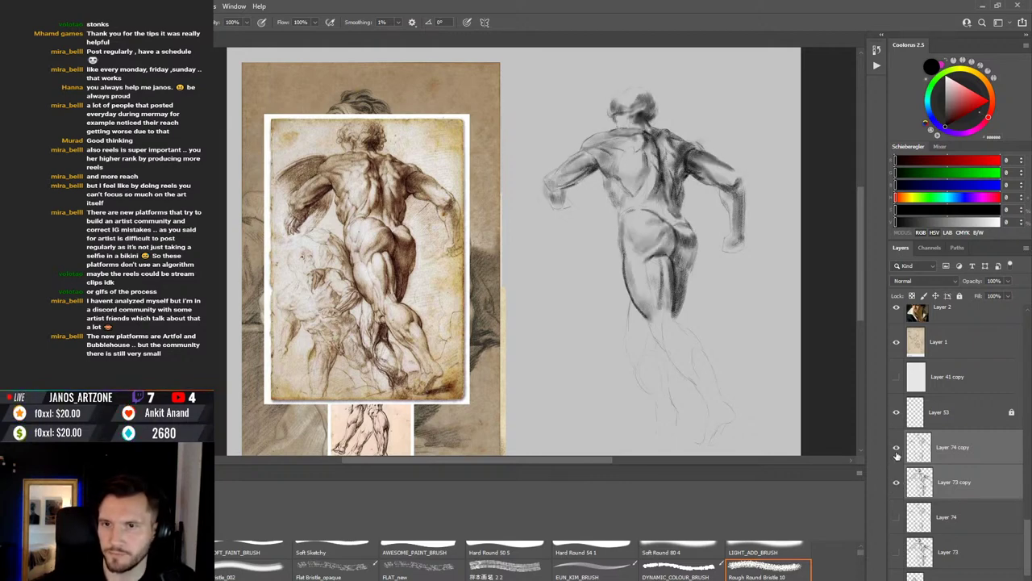
pyautogui.click(896, 447)
pyautogui.click(896, 448)
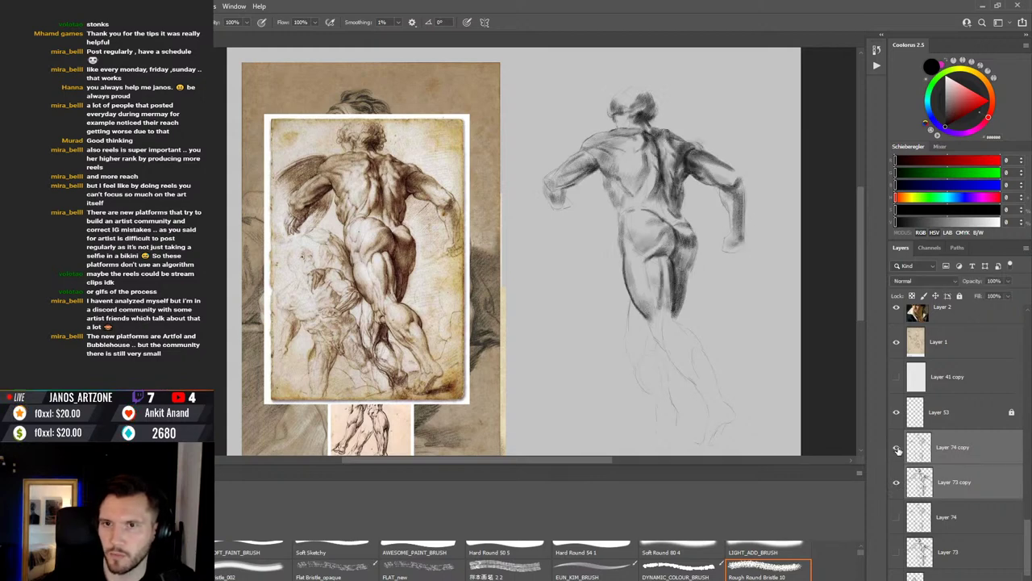
pyautogui.click(896, 449)
pyautogui.click(896, 448)
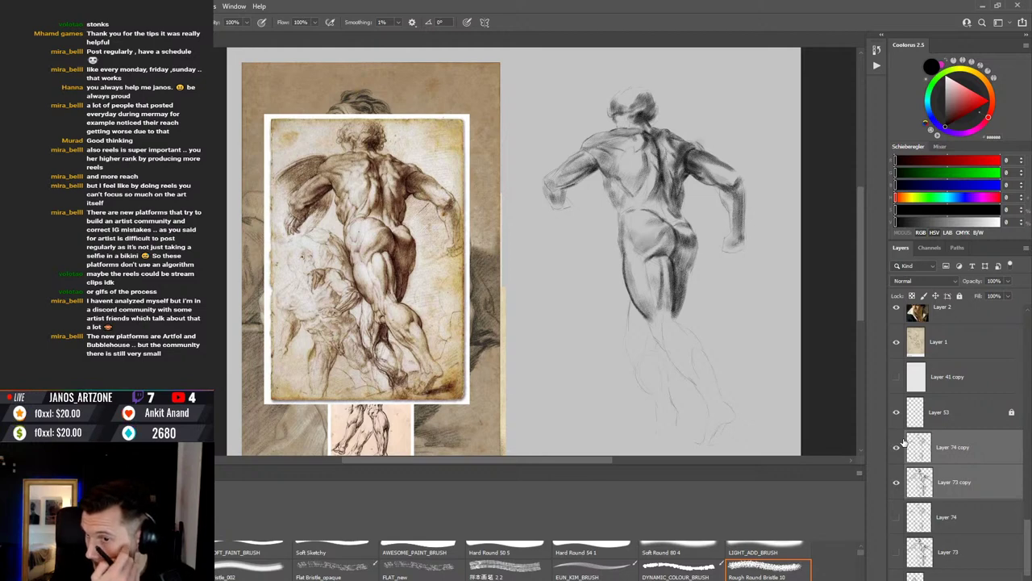
pyautogui.hotkey('ctrl', 'e')
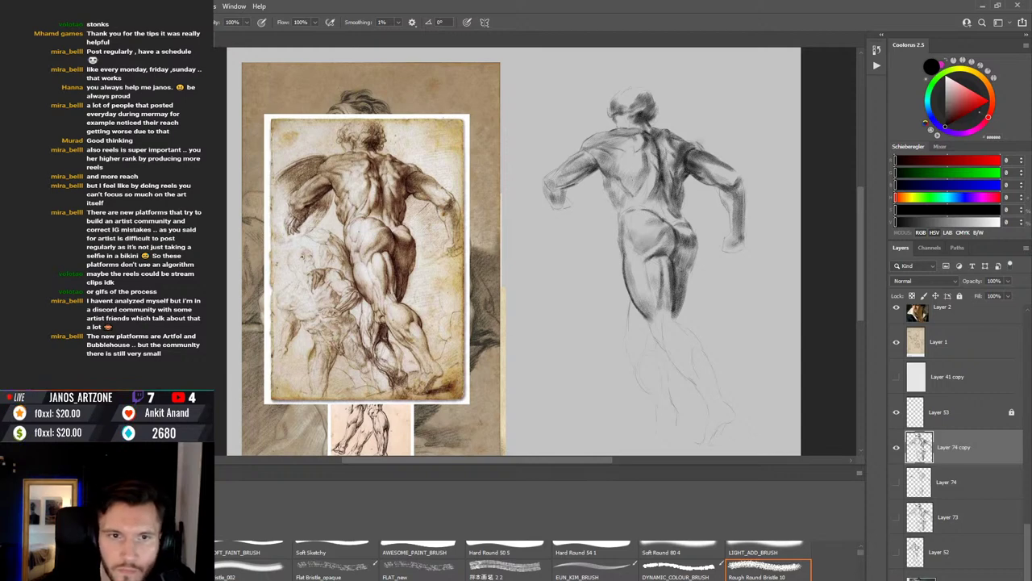
pyautogui.press(',')
# Step: Refine back and shoulder shading on Layer 74 copy, switching between eraser, smudge and bristle brush
pyautogui.press('.')
pyautogui.press(',')
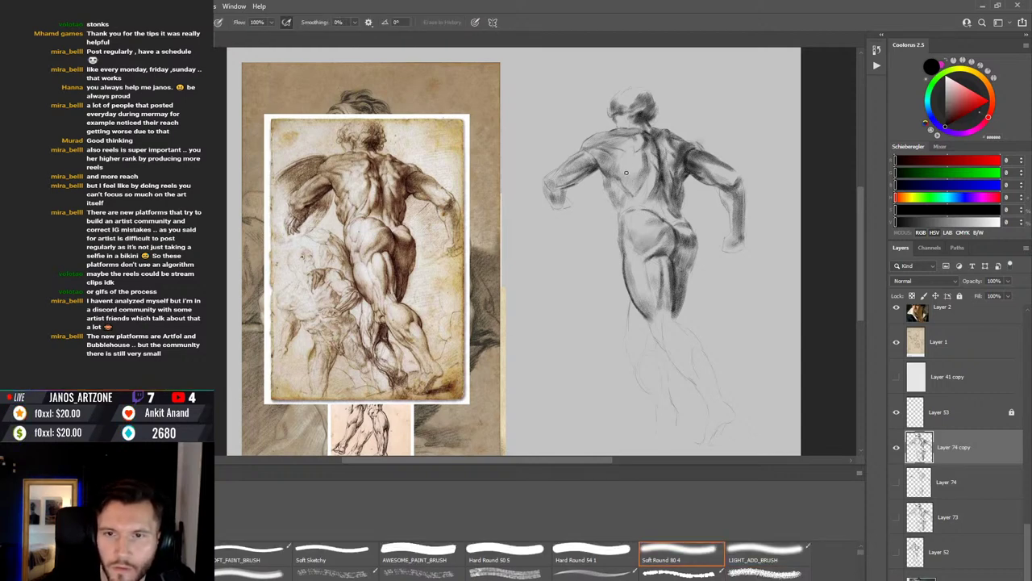
pyautogui.press('e')
pyautogui.press('r')
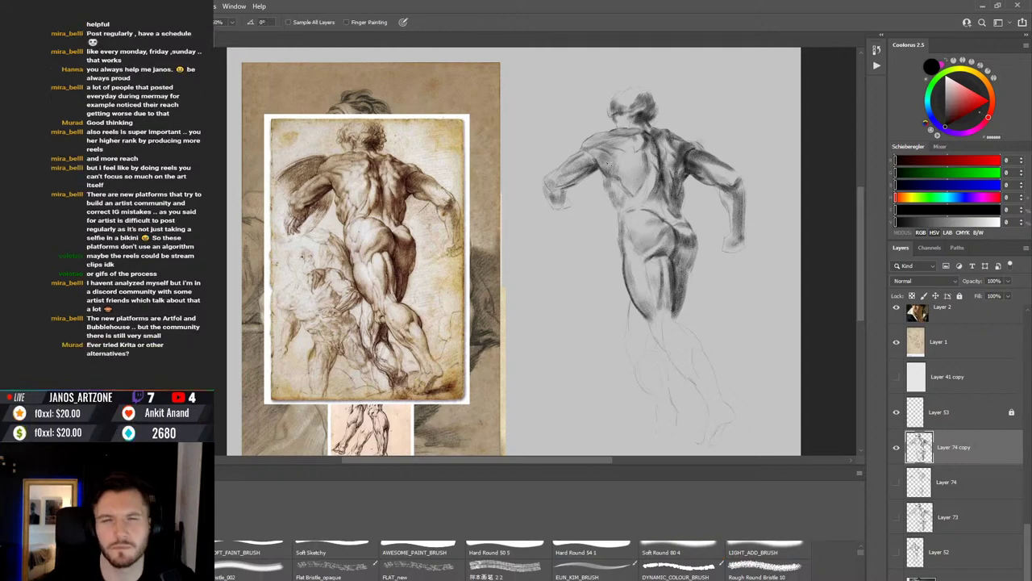
pyautogui.press('b')
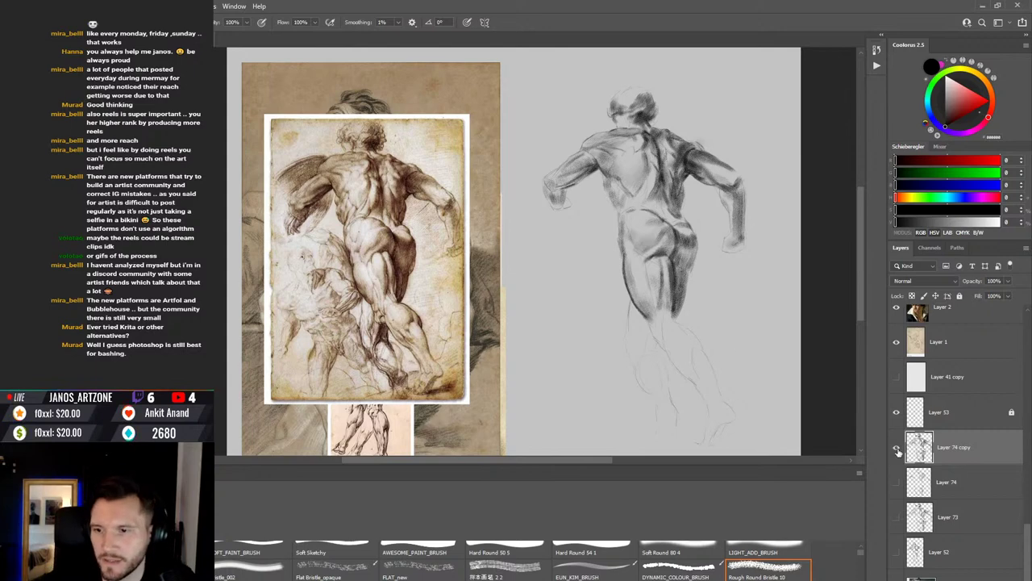
# Step: Compare Layer 74 copy on and off, then hatch dark shading onto the upper leg
pyautogui.click(896, 448)
pyautogui.click(896, 448)
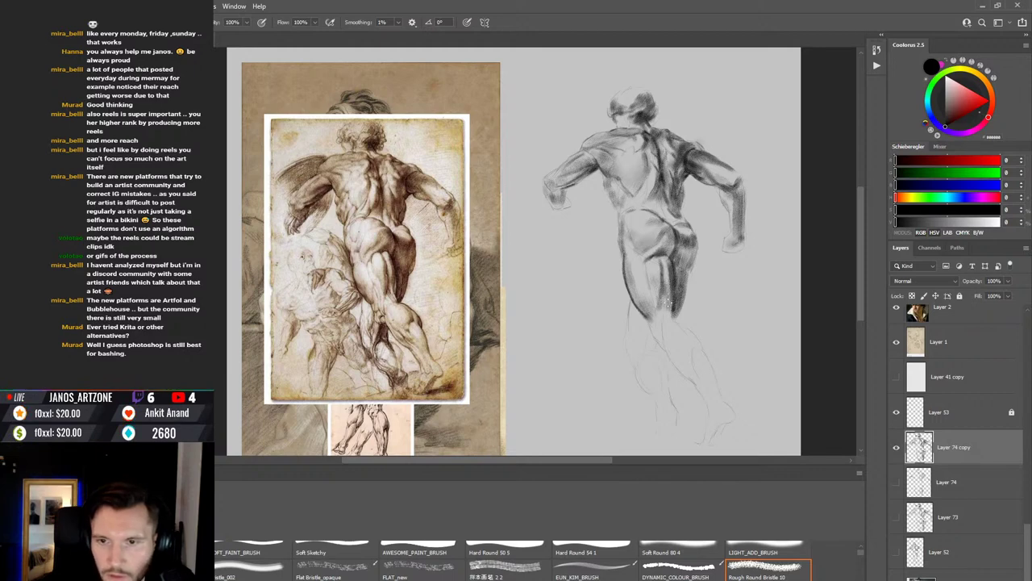
pyautogui.moveTo(671, 294)
pyautogui.mouseDown()
pyautogui.moveTo(666, 280)
pyautogui.moveTo(660, 291)
pyautogui.mouseUp()
# Step: Soften the leg hatching with the soft eraser and smudge, then return to the bristle brush
pyautogui.press('e')
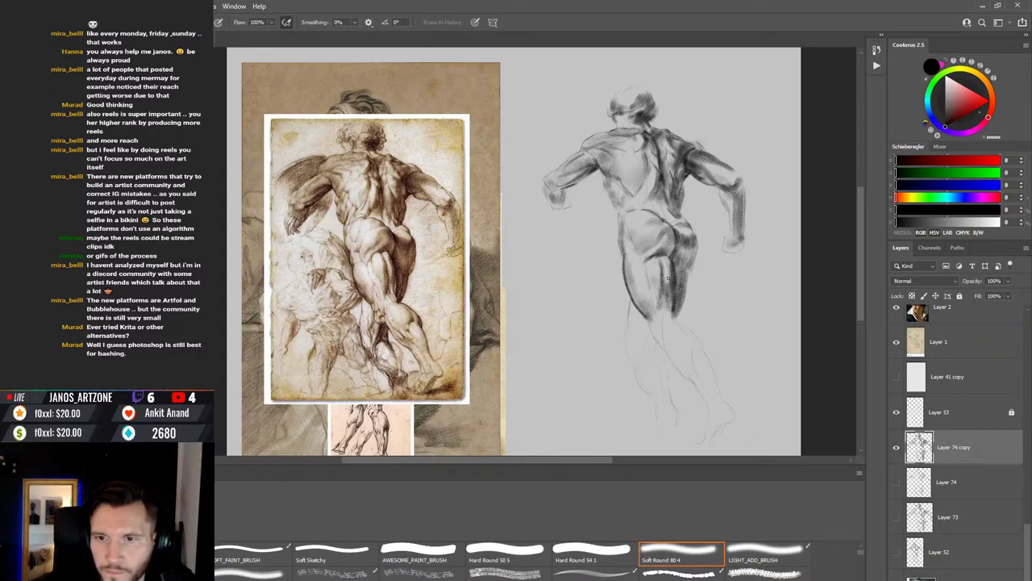
pyautogui.press('b')
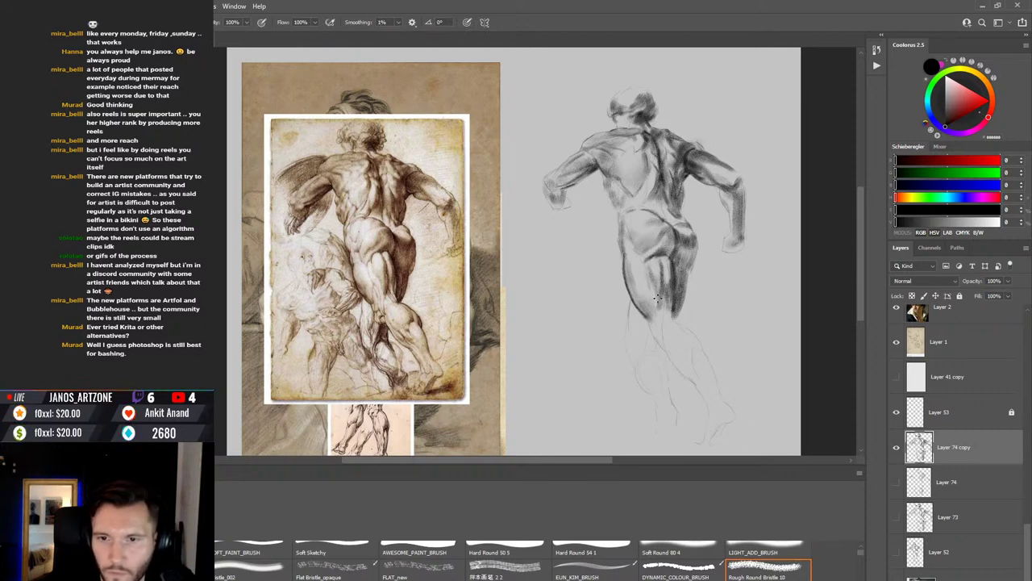
pyautogui.press('r')
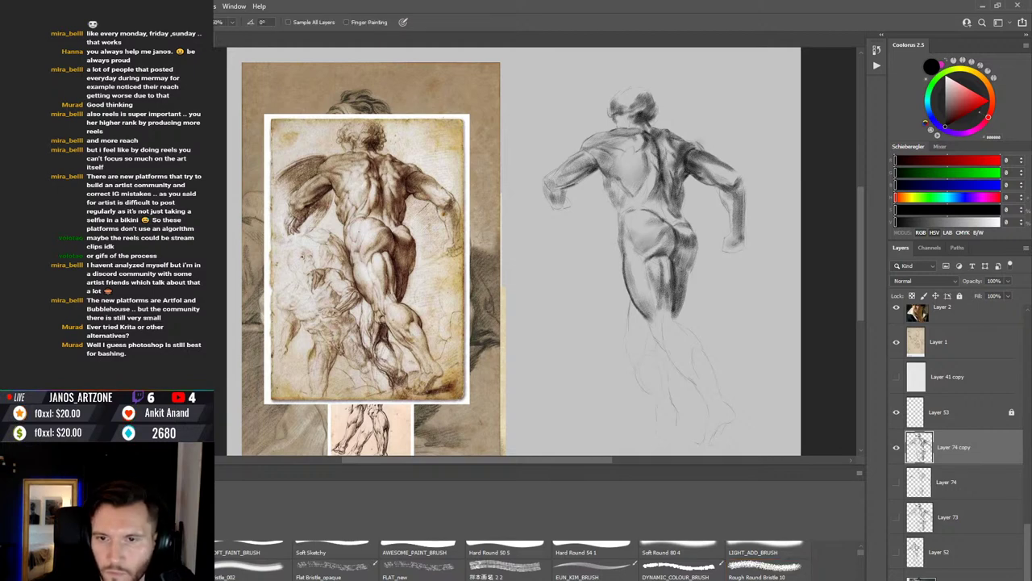
pyautogui.press('b')
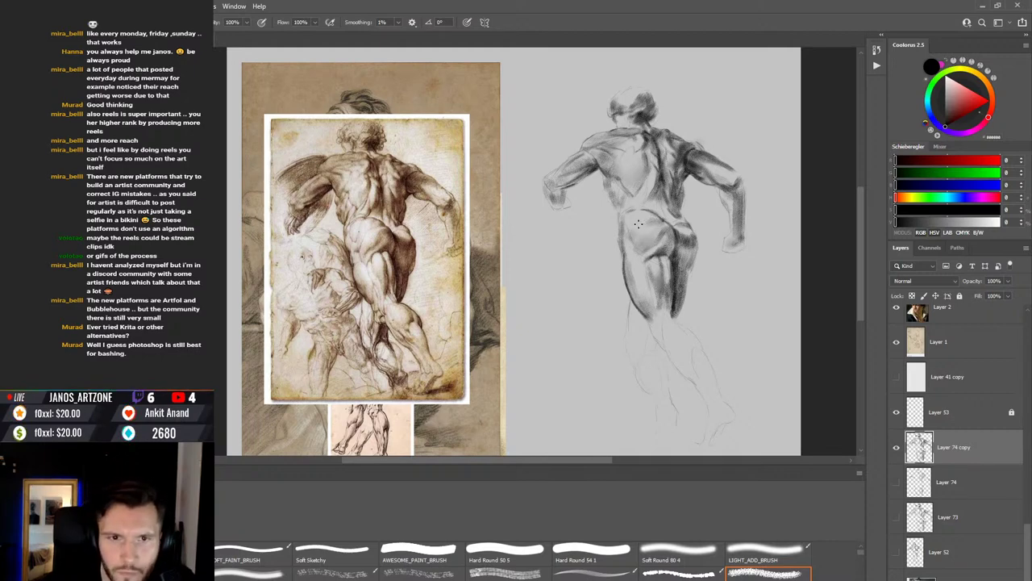
# Step: Shade the upper back with the bristle, soft round, textured and light-add brushes, blending between passes
pyautogui.press('r')
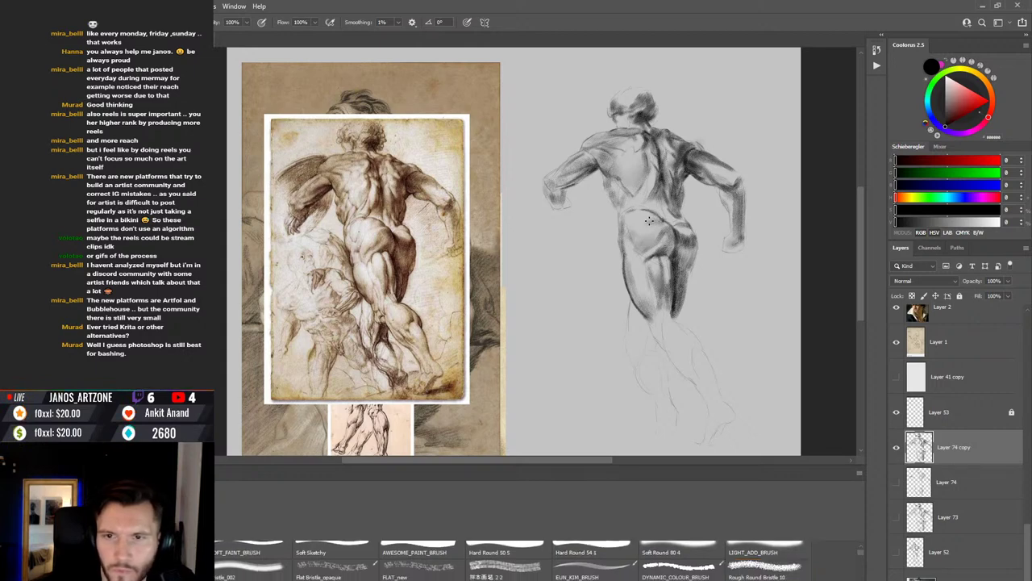
pyautogui.press('b')
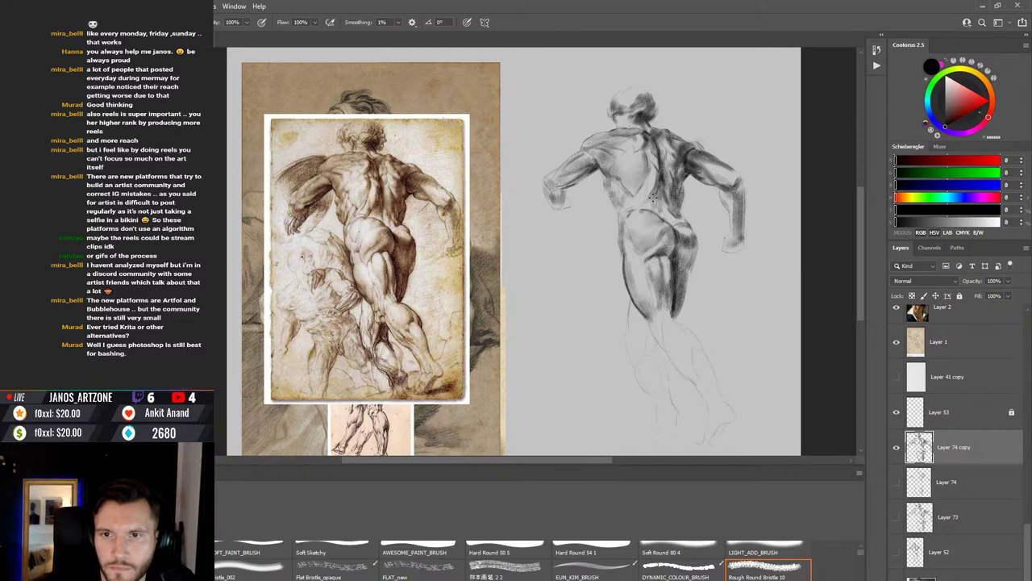
pyautogui.press('r')
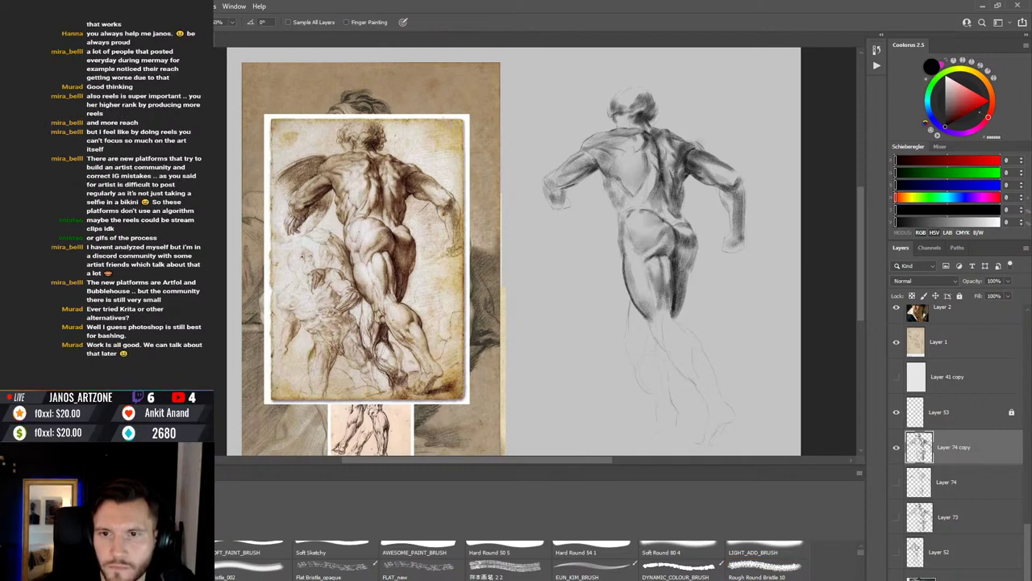
pyautogui.press('b')
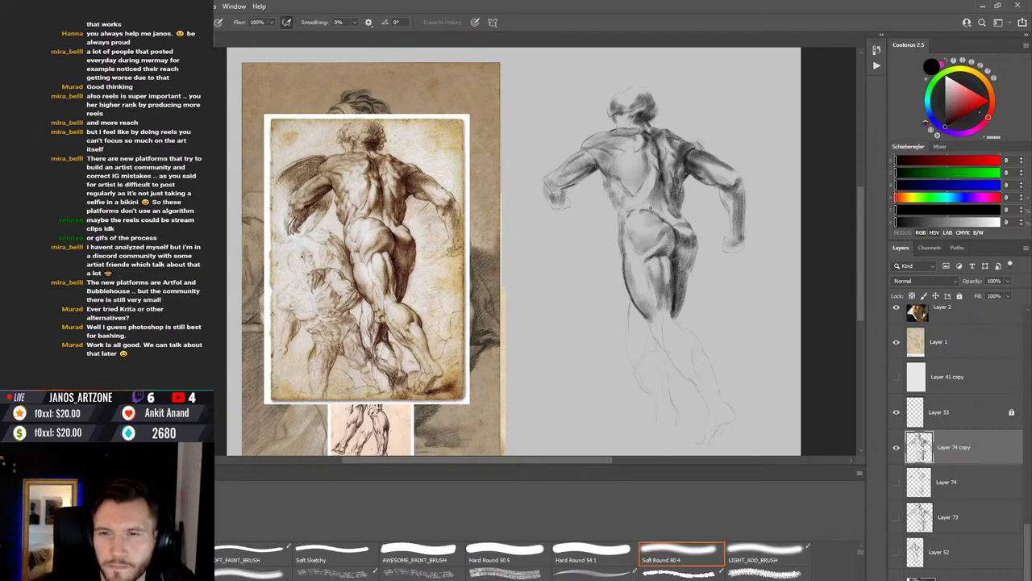
pyautogui.press('.')
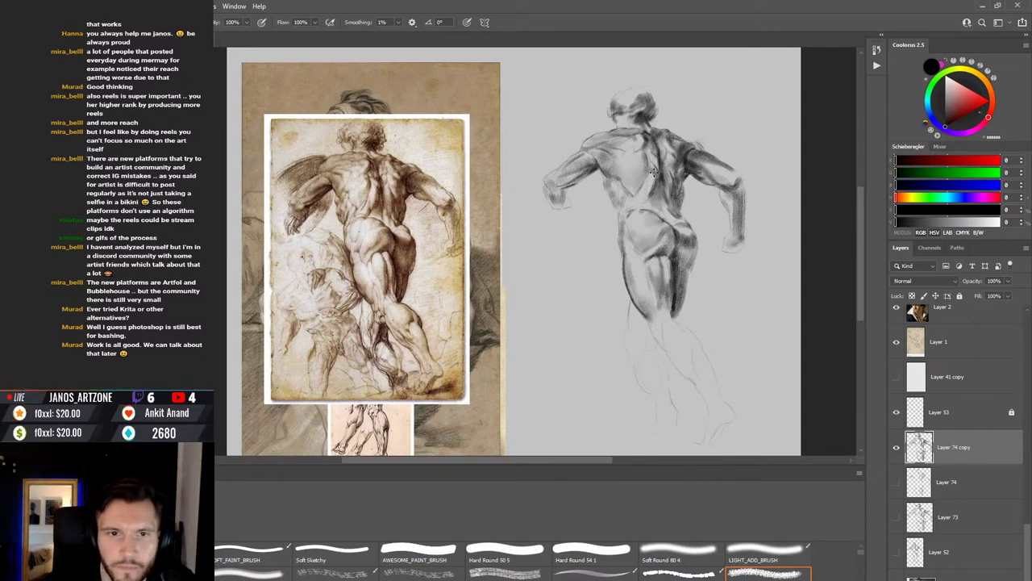
pyautogui.press(',')
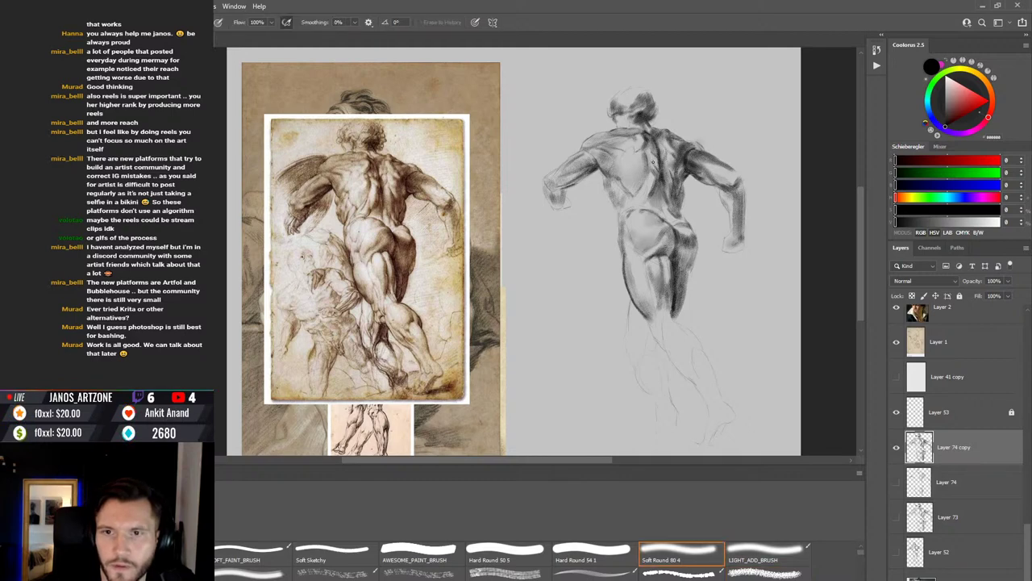
pyautogui.press('.')
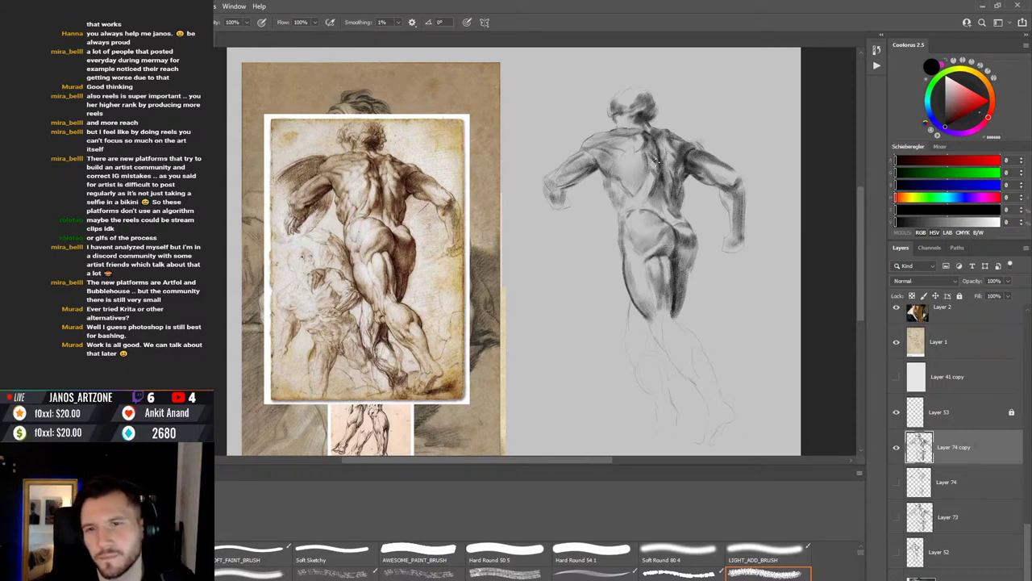
# Step: Blend and trim the shoulder-blade tone, alternating smudge, eraser and the rough bristle brush
pyautogui.press('r')
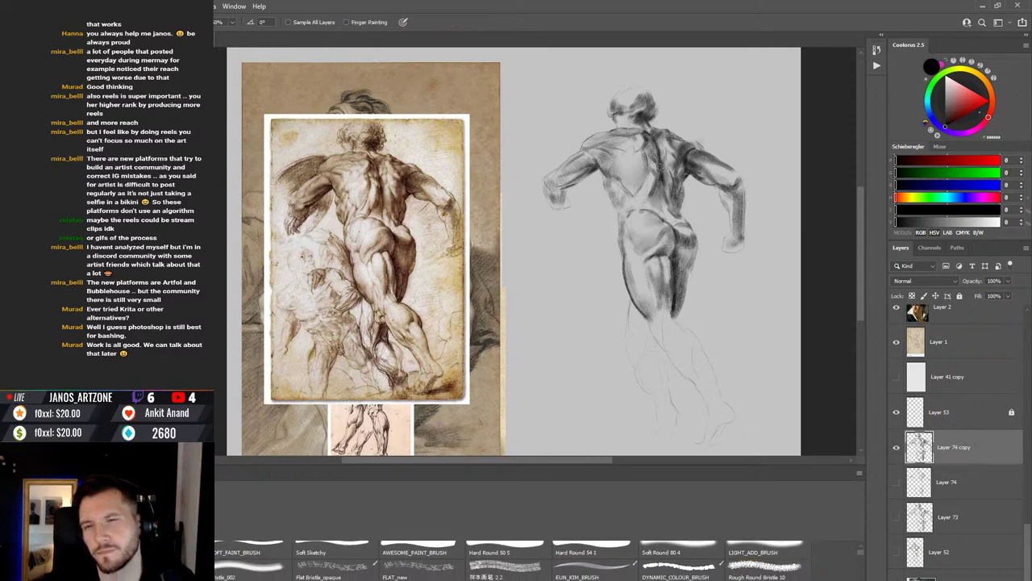
pyautogui.press('b')
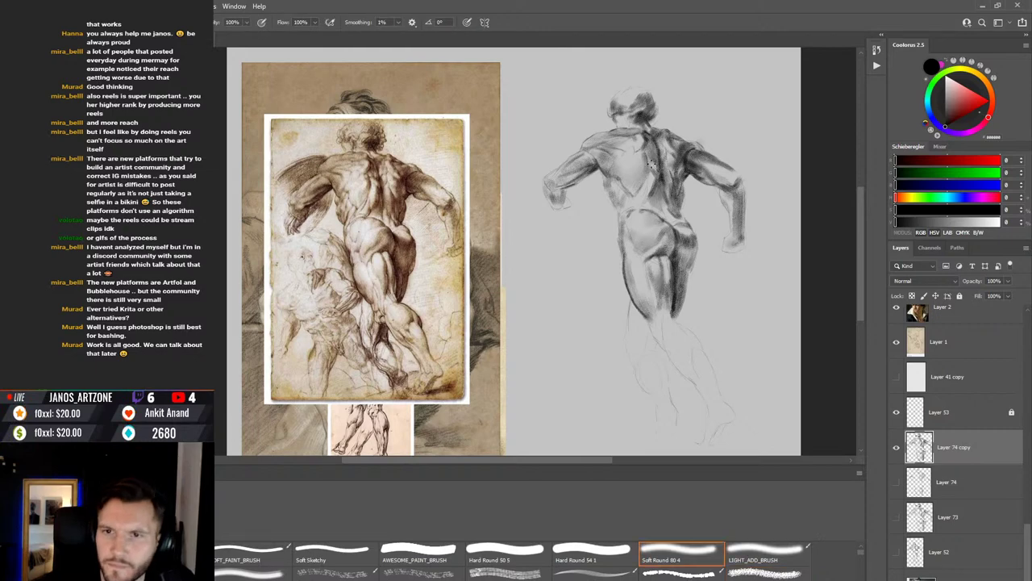
pyautogui.press('e')
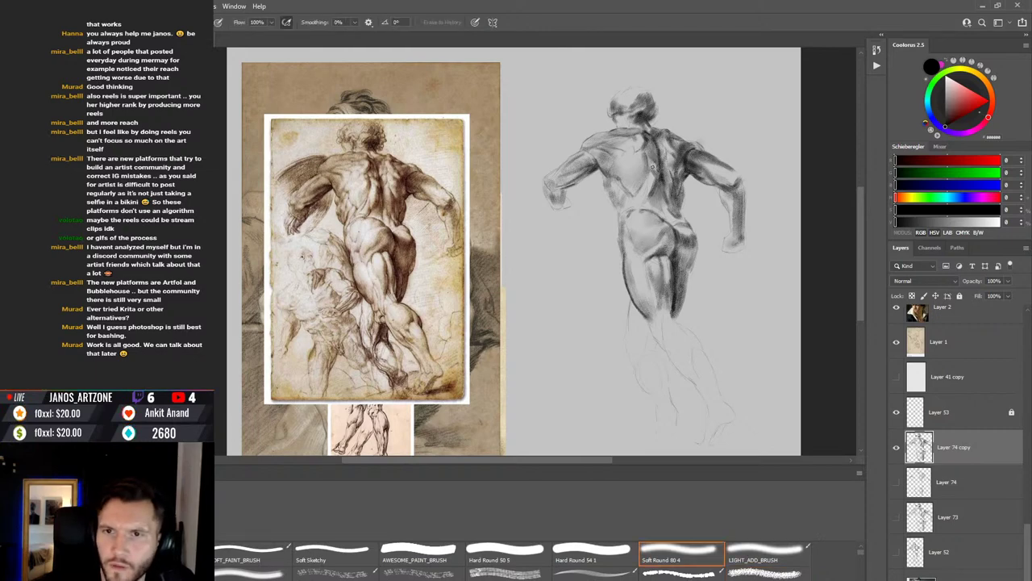
pyautogui.press('r')
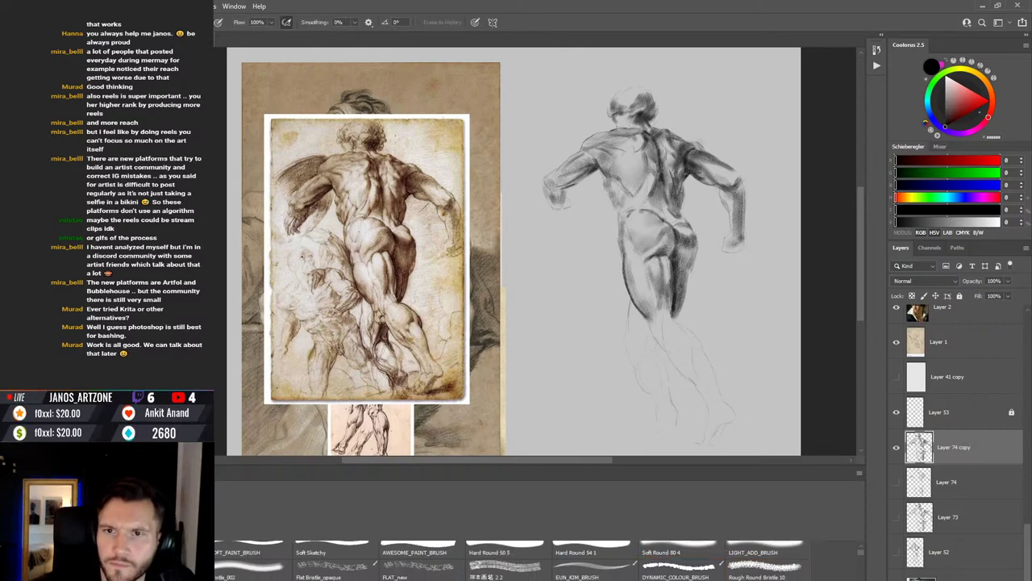
pyautogui.press('b')
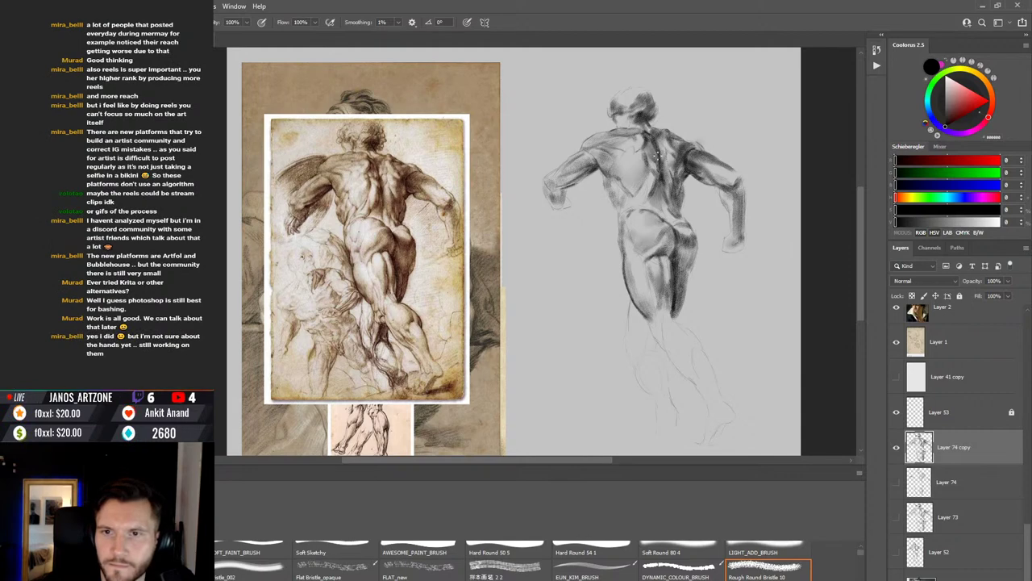
pyautogui.press('r')
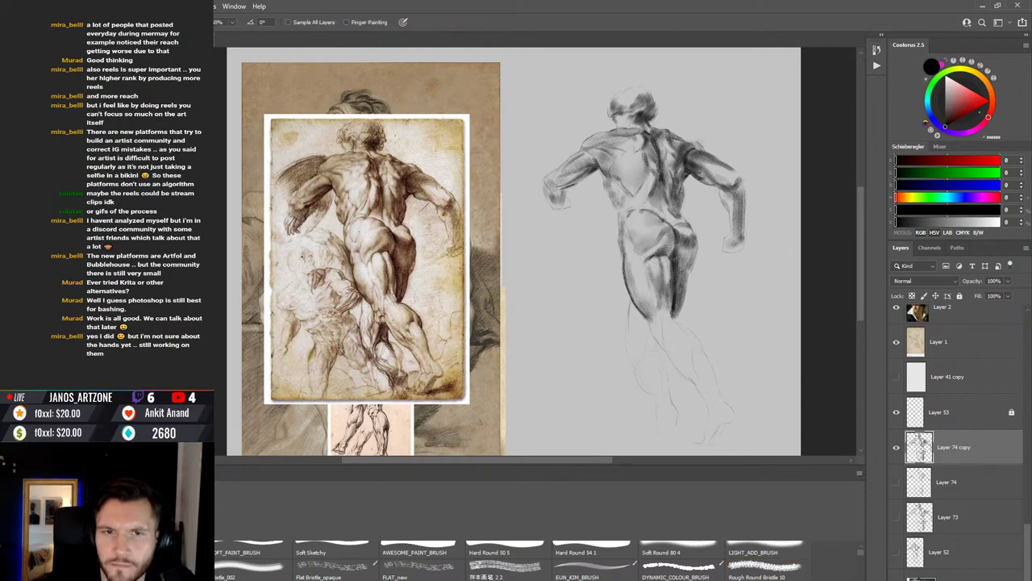
pyautogui.press('b')
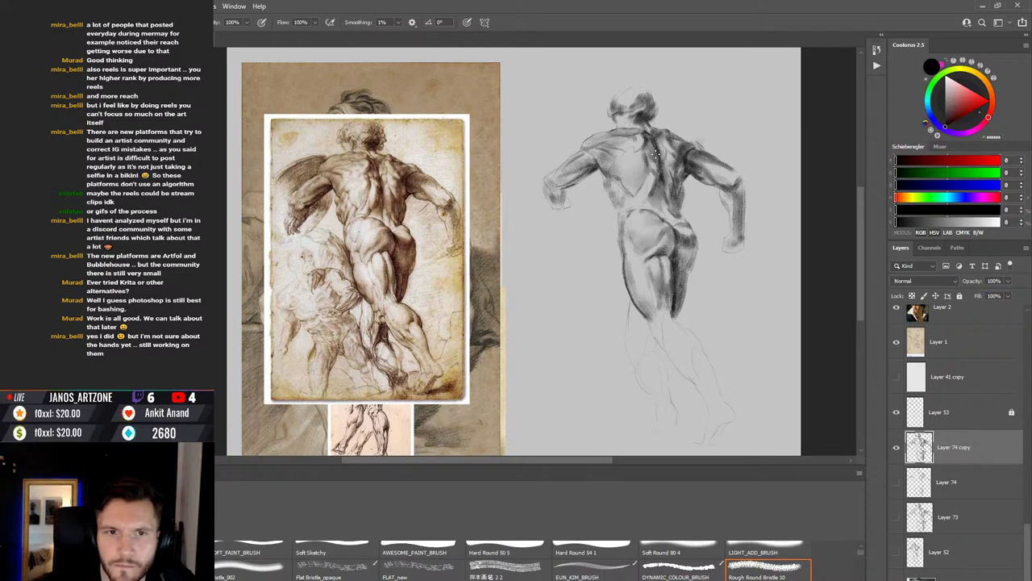
pyautogui.press('r')
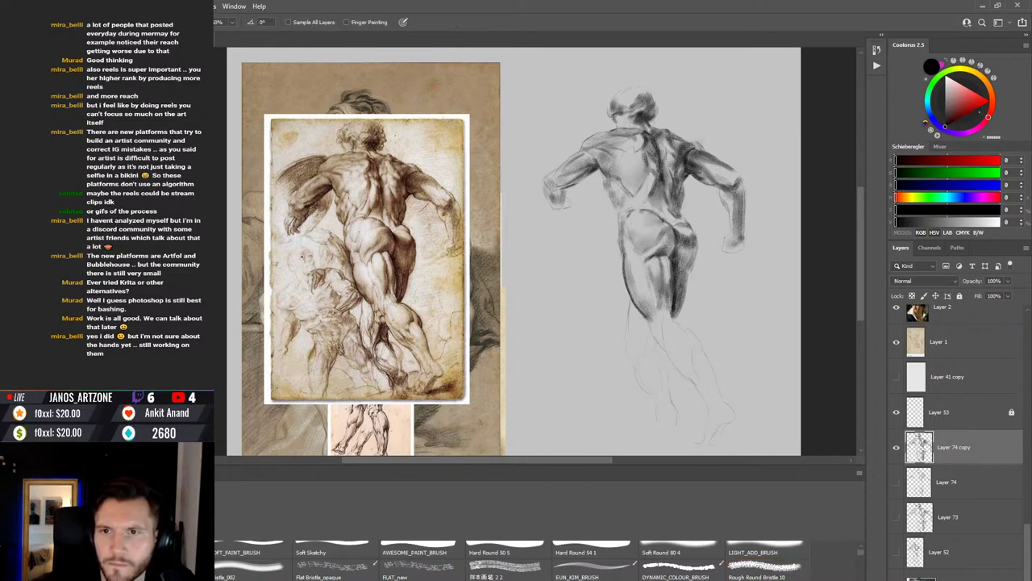
pyautogui.press('b')
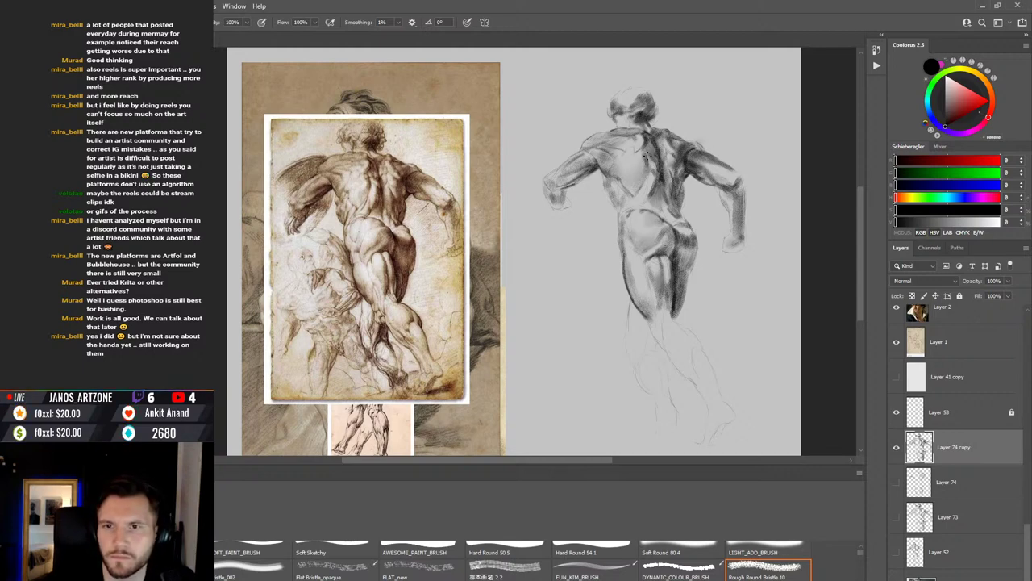
pyautogui.press('e')
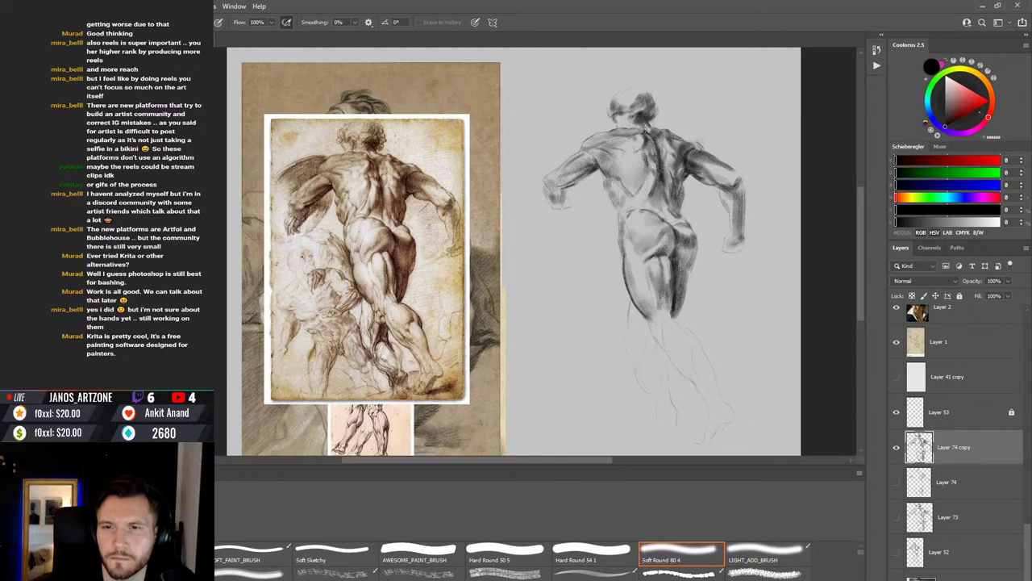
# Step: Lighten and soften tone beside the neck, spine and shoulder blade using light-add, soft round and textured brushes
pyautogui.press('.')
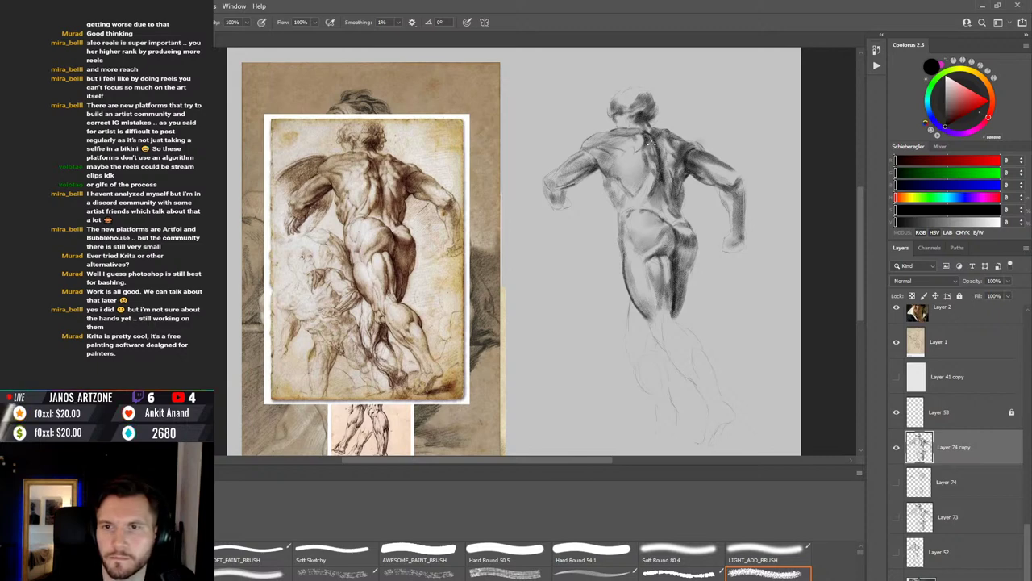
pyautogui.press('r')
pyautogui.press('b')
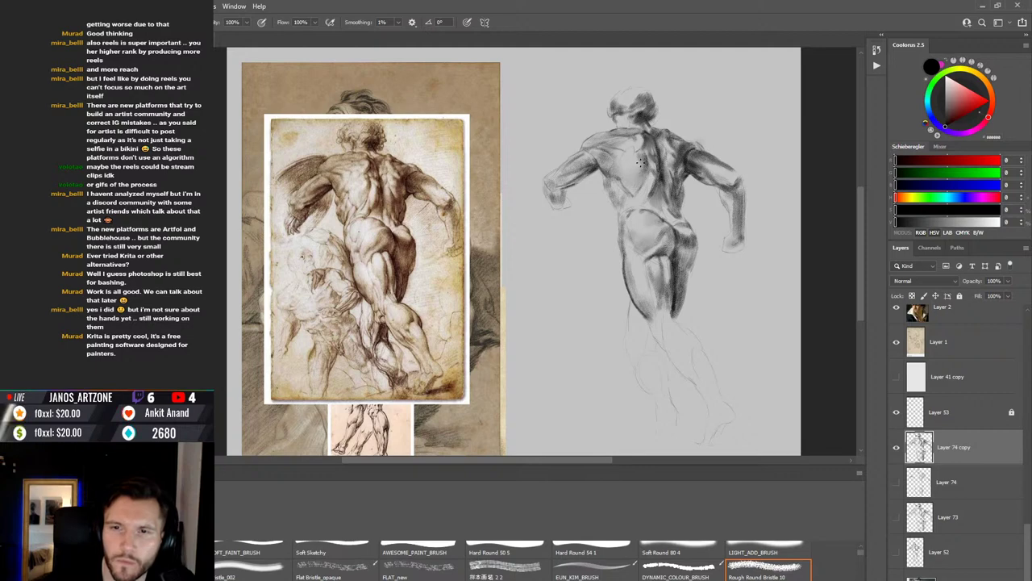
pyautogui.press('r')
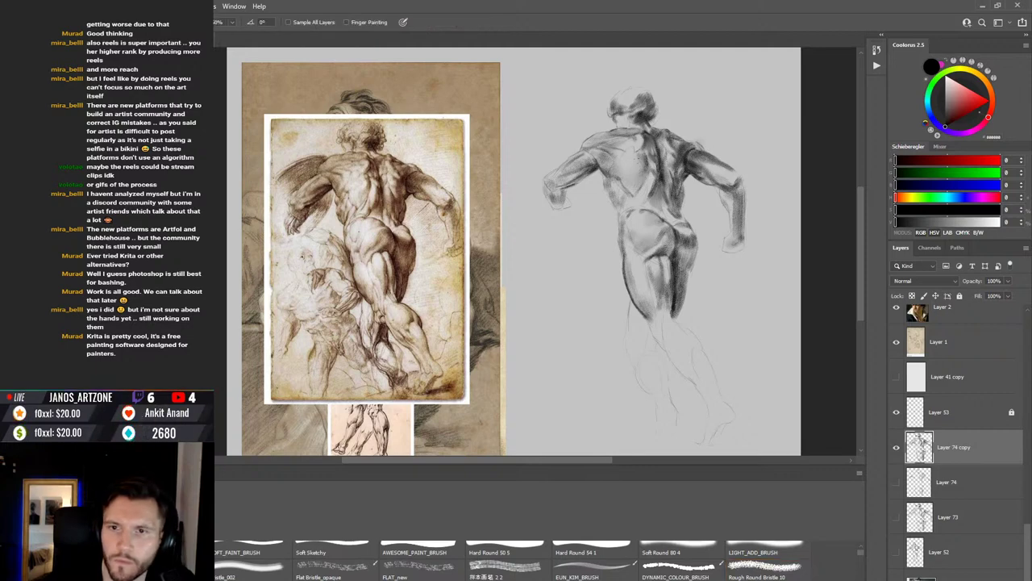
pyautogui.press('b')
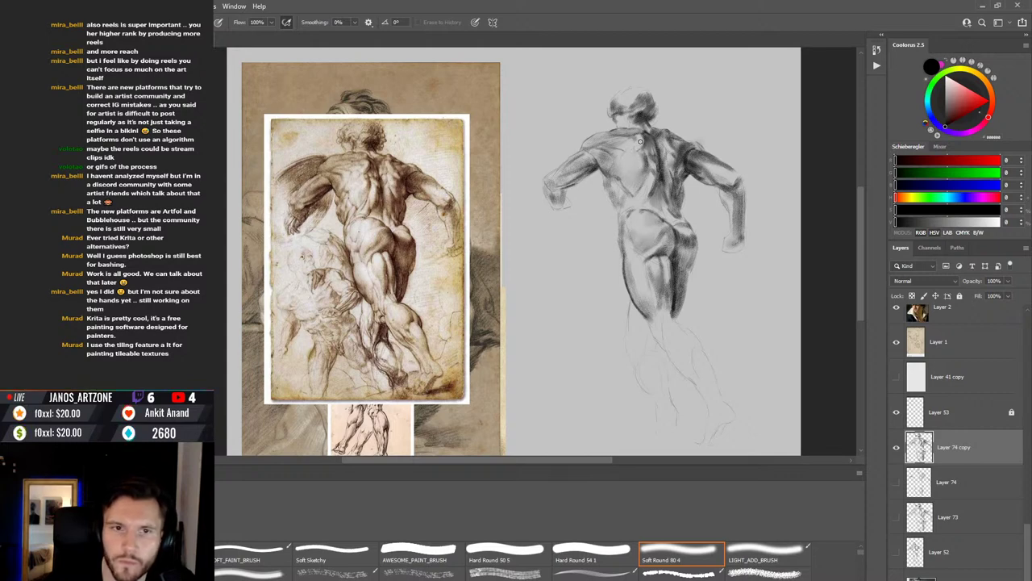
pyautogui.press('.')
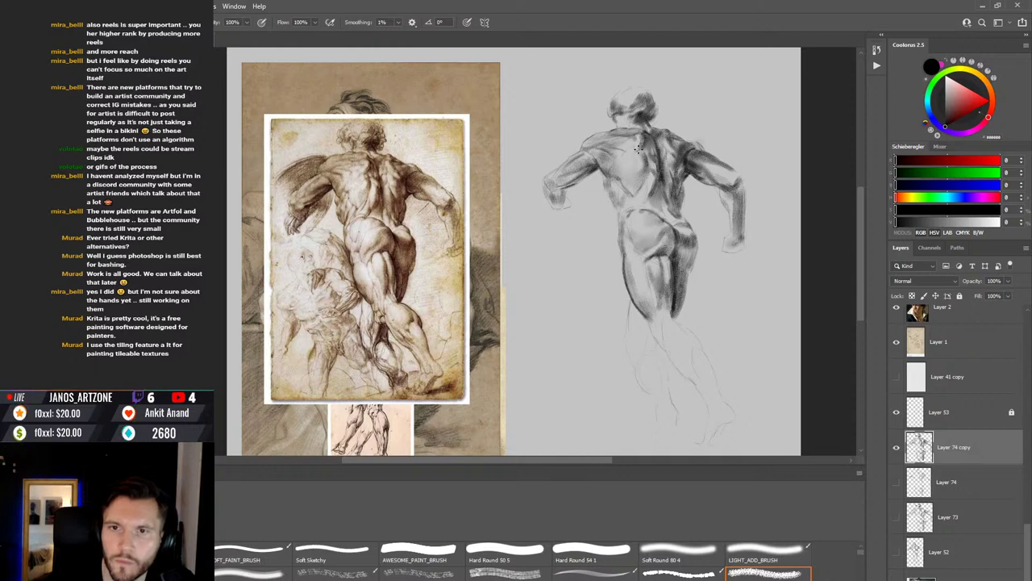
pyautogui.press(',')
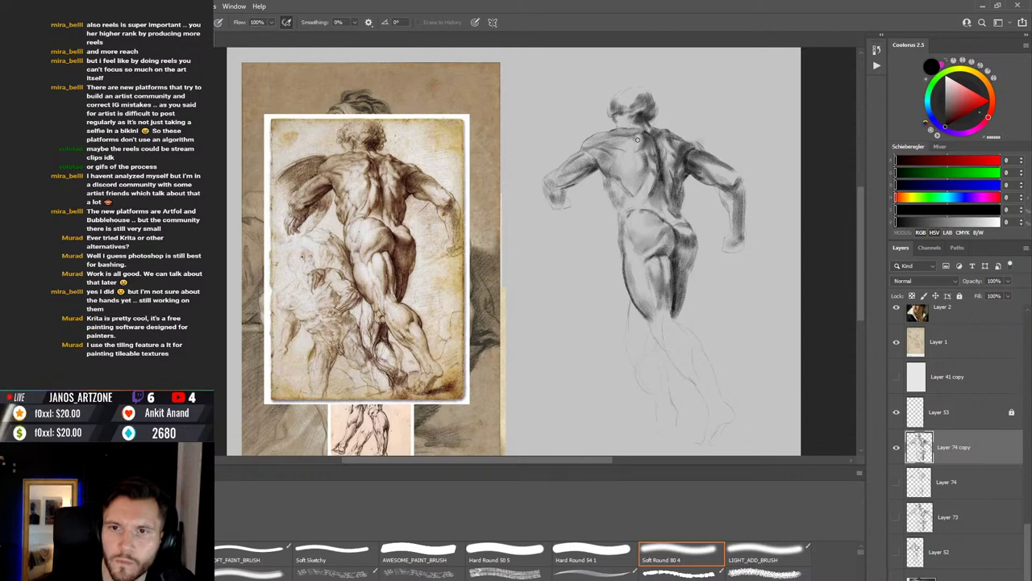
pyautogui.press('.')
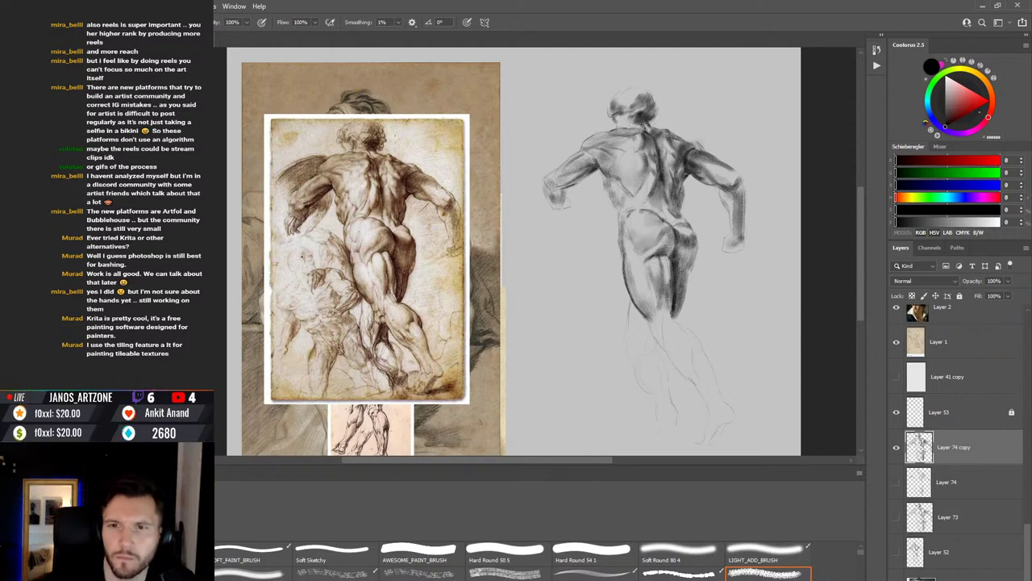
pyautogui.press('e')
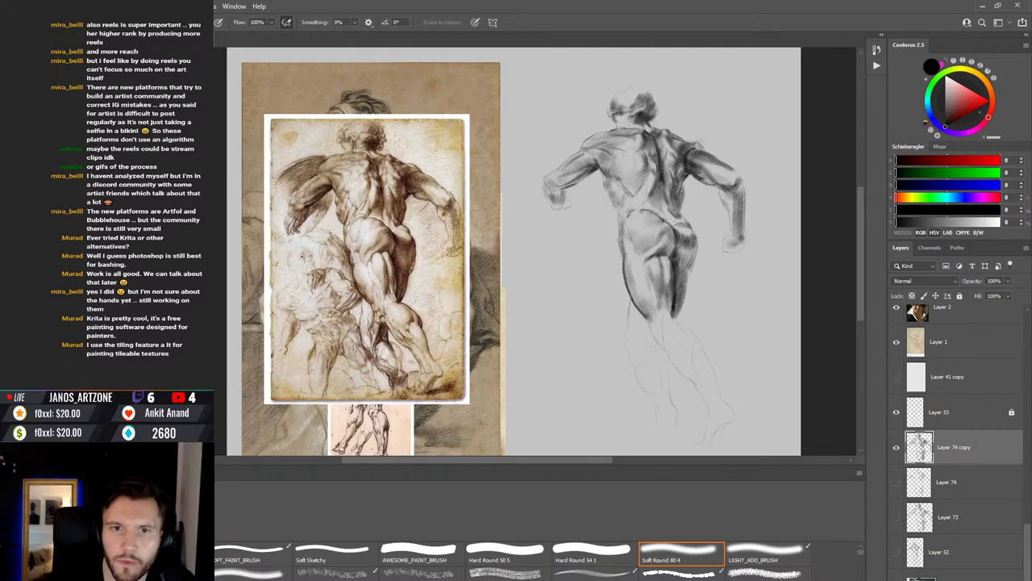
# Step: Rework the right shoulder tone, switching between textured and soft round brushes and the eraser
pyautogui.press('b')
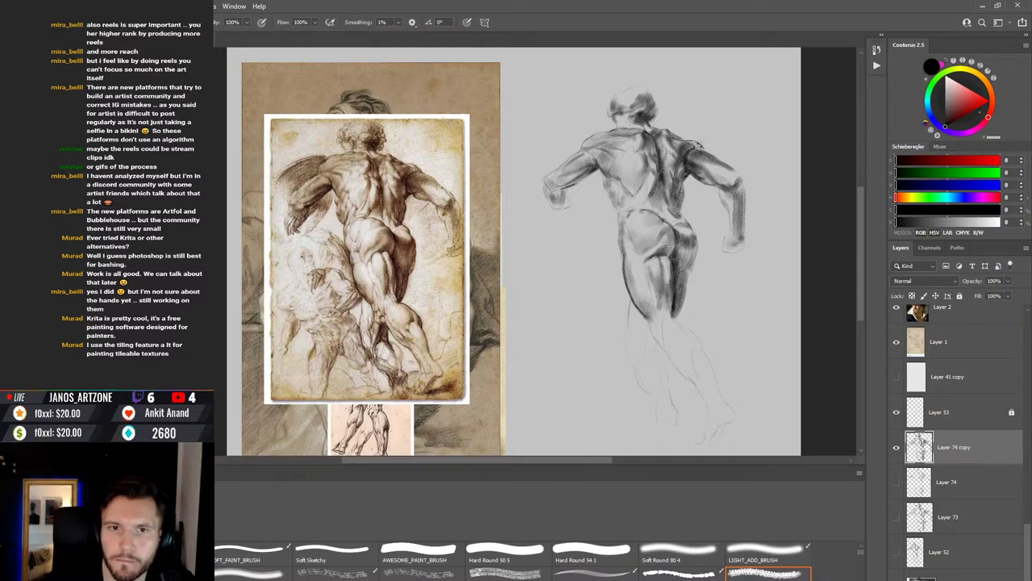
pyautogui.press(',')
pyautogui.press('e')
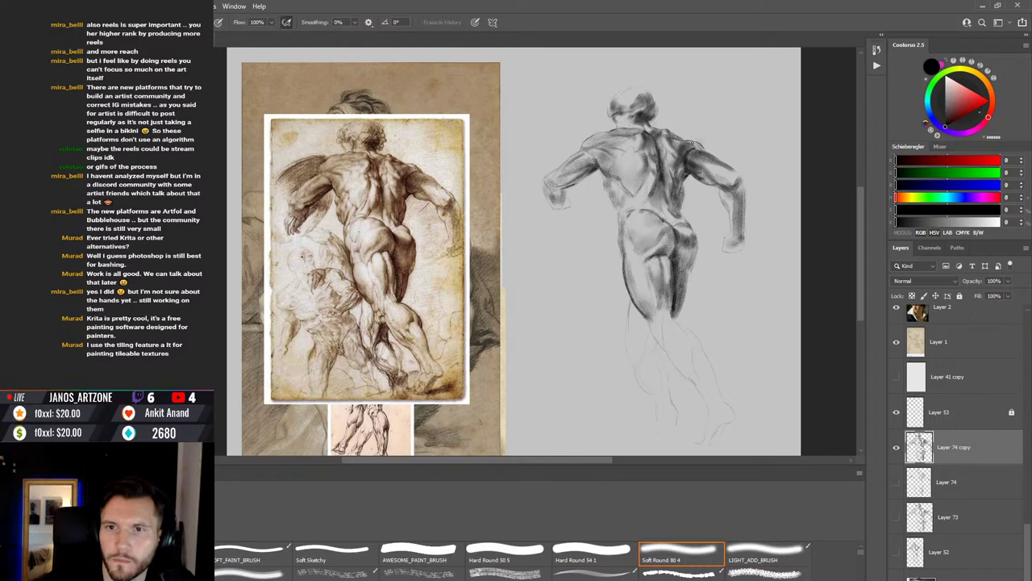
pyautogui.press('b')
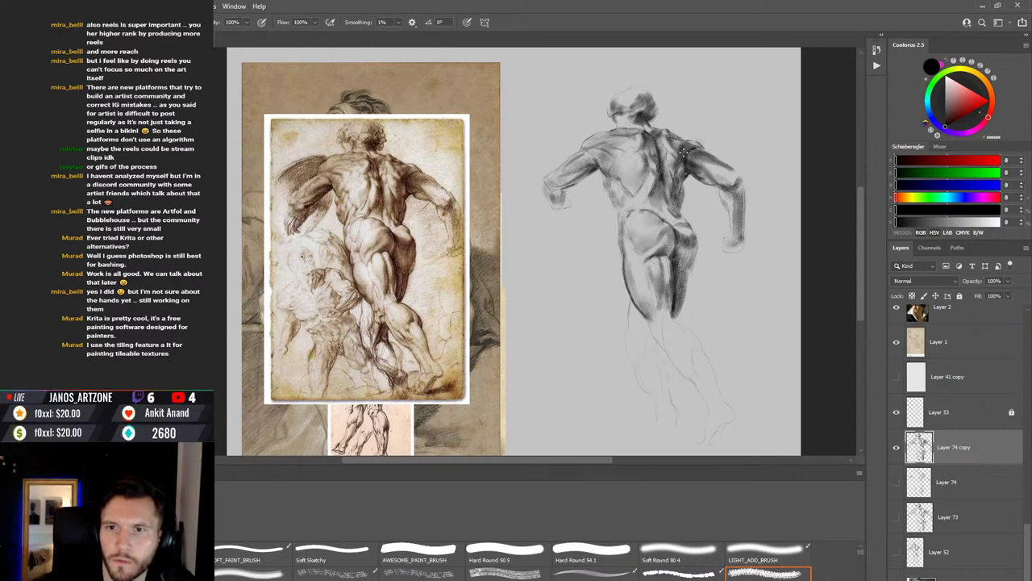
pyautogui.press('v')
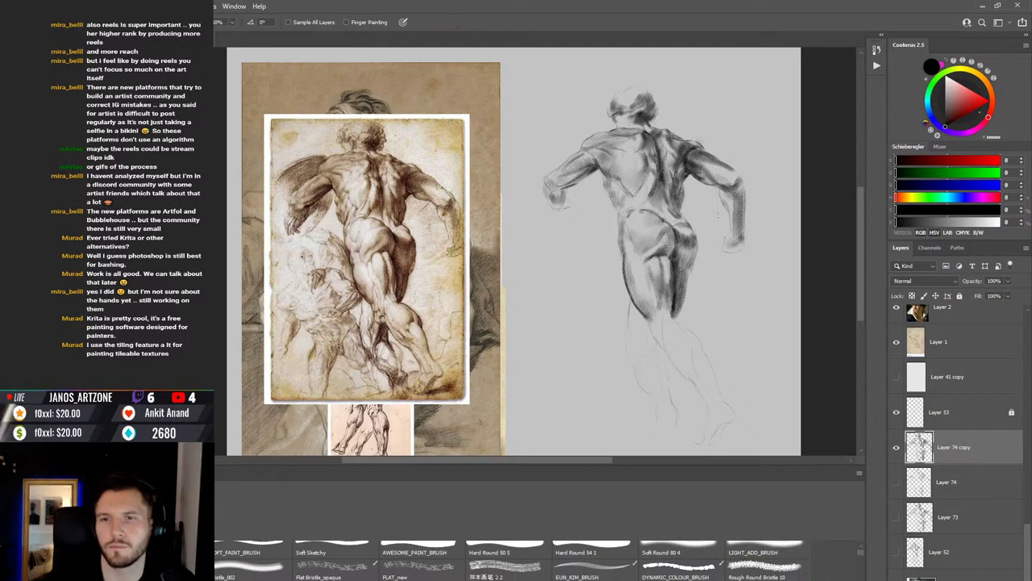
pyautogui.press('b')
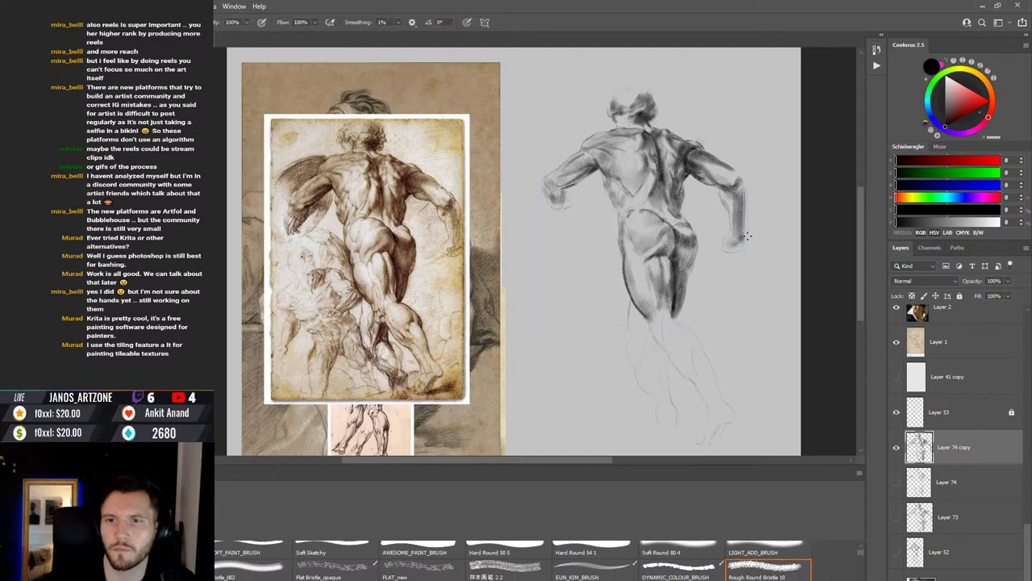
# Step: Compare the figure layer, then darken and smudge the right shoulder and upper arm
pyautogui.click(896, 448)
pyautogui.click(897, 449)
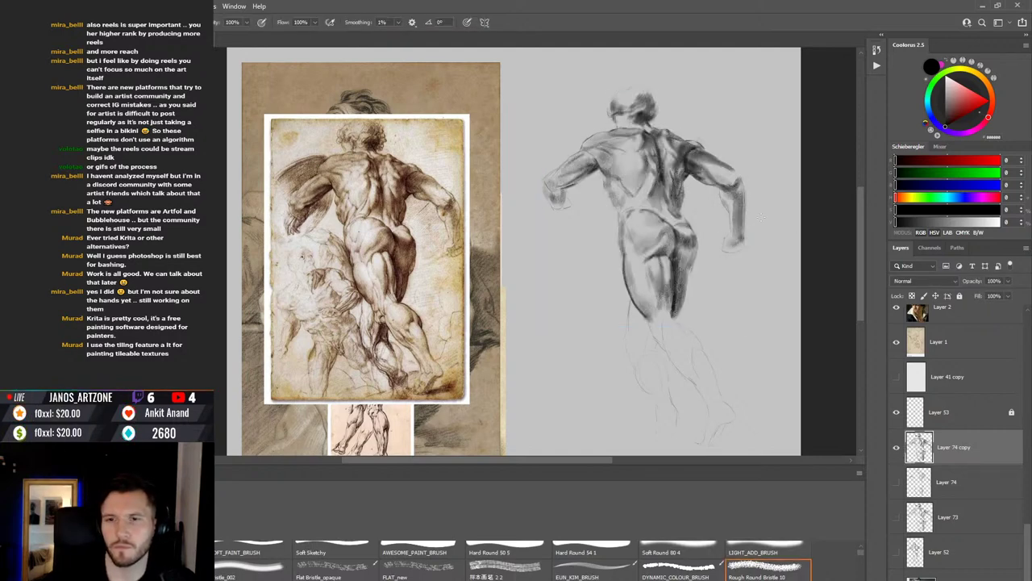
pyautogui.moveTo(701, 166); pyautogui.dragTo(710, 170)
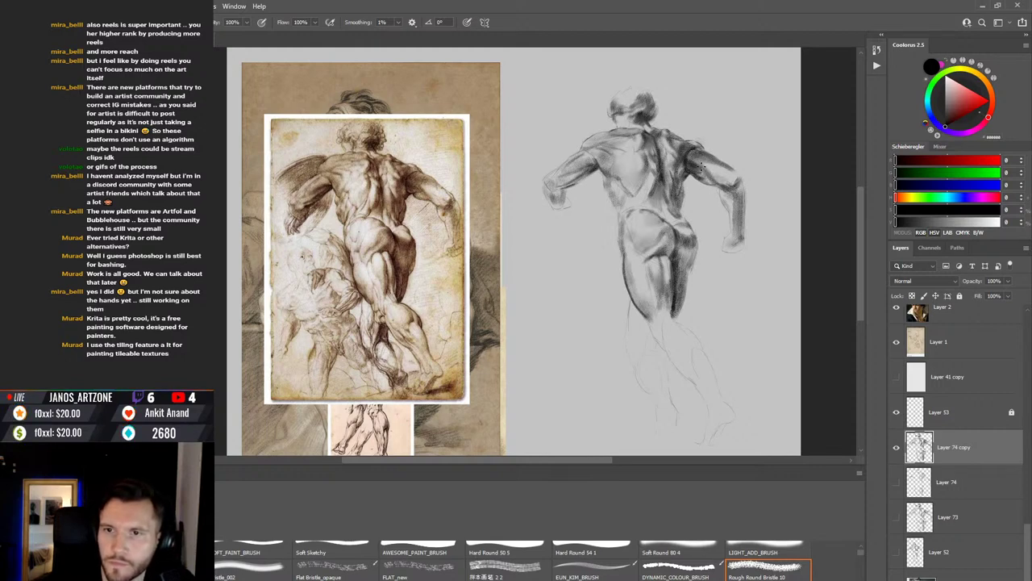
pyautogui.moveTo(701, 171); pyautogui.dragTo(718, 182)
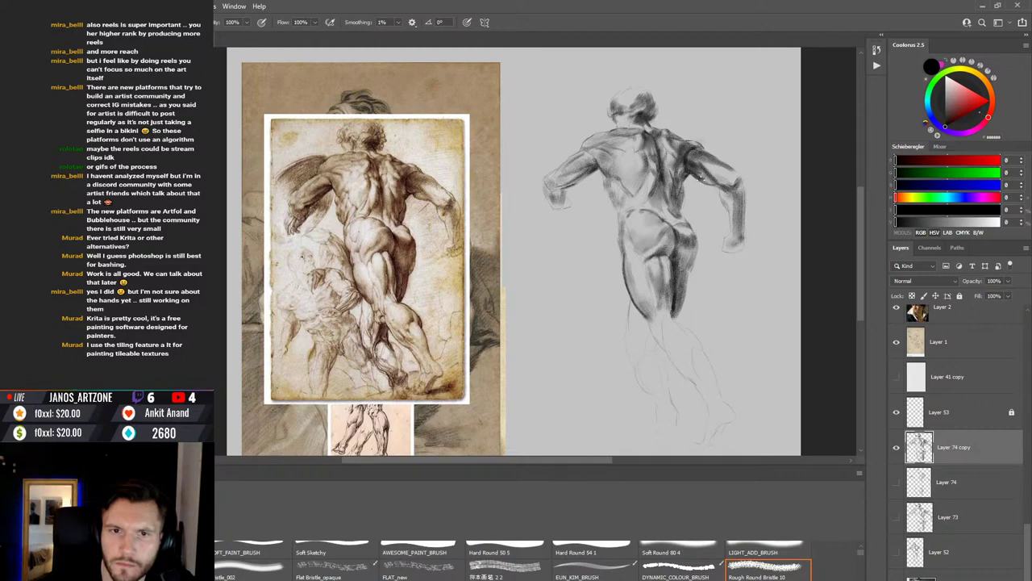
pyautogui.press('r')
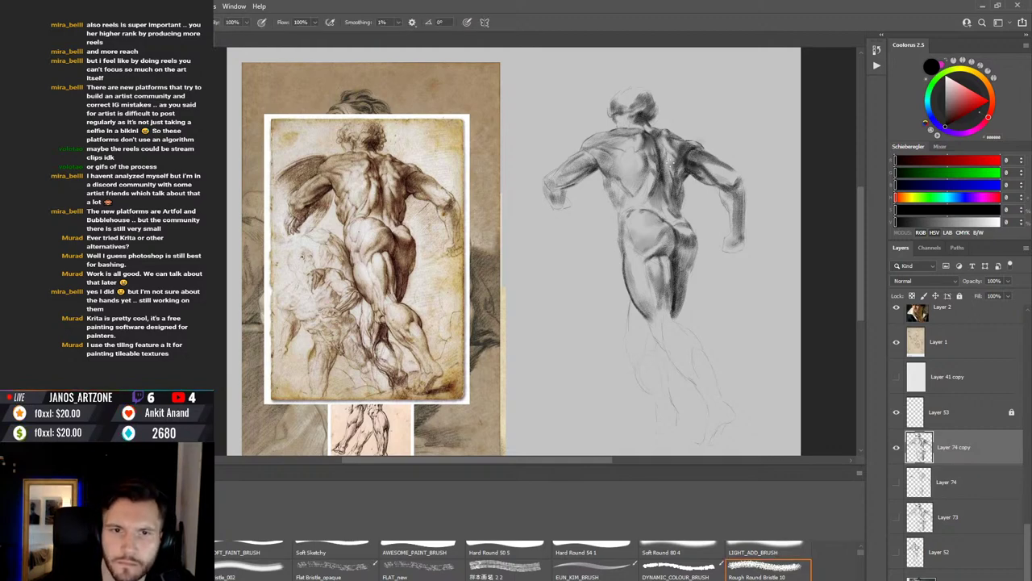
pyautogui.press('b')
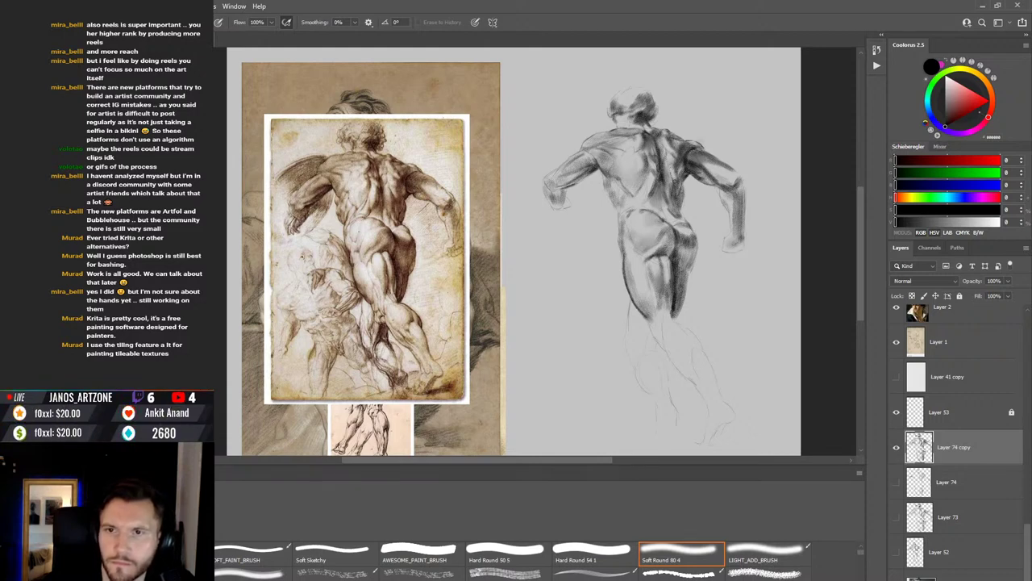
pyautogui.press('r')
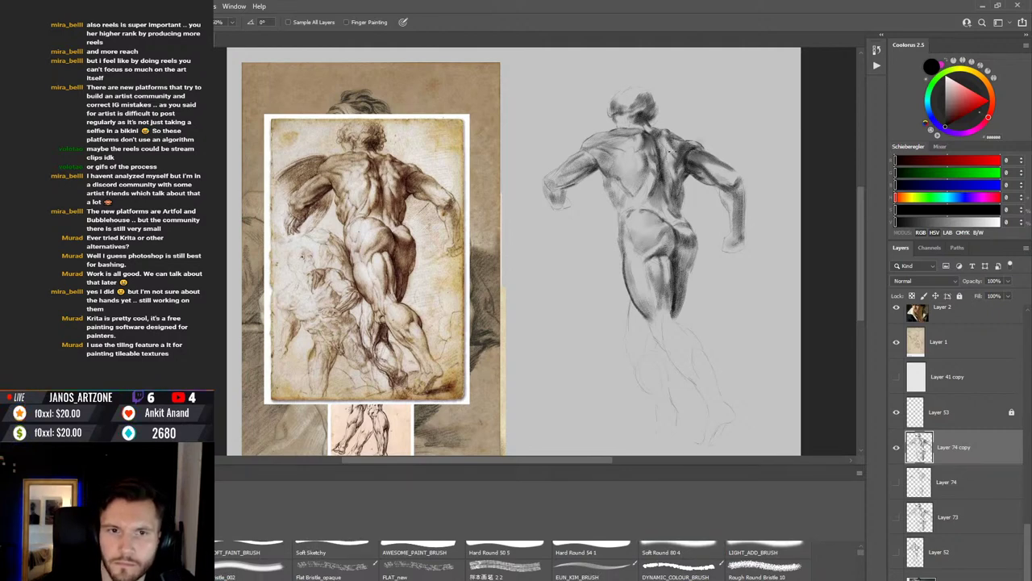
pyautogui.press('b')
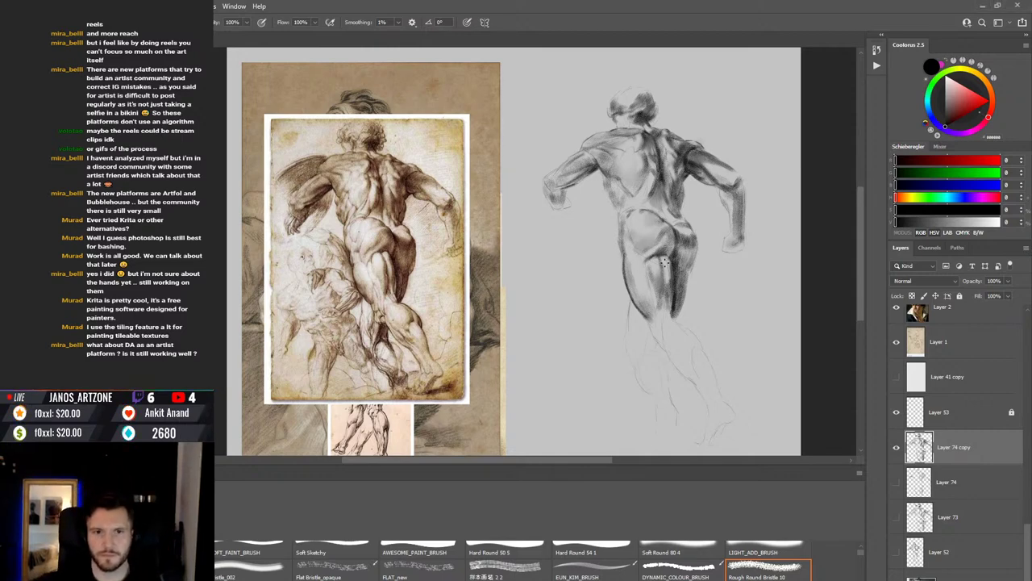
# Step: Shade the leg below the hip with dark light-additive strokes and blend them with smudge
pyautogui.press(',')
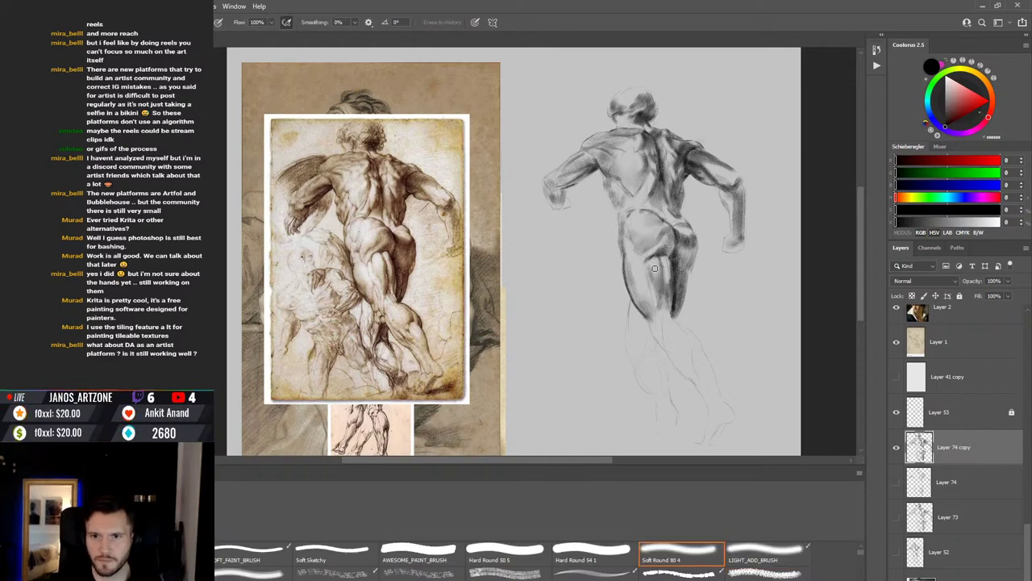
pyautogui.press('.')
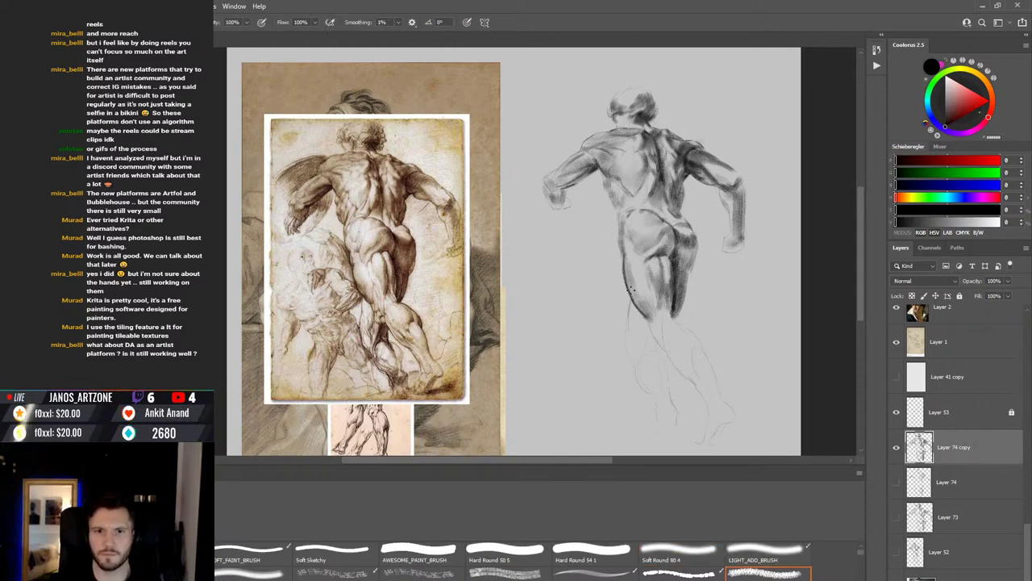
pyautogui.moveTo(629, 282); pyautogui.dragTo(642, 314)
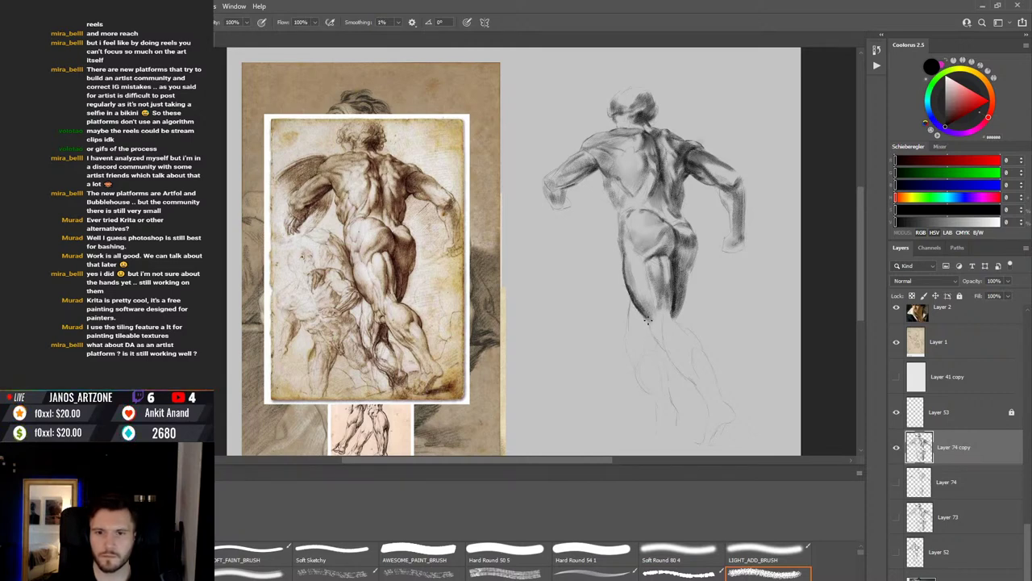
pyautogui.moveTo(647, 320); pyautogui.dragTo(658, 338)
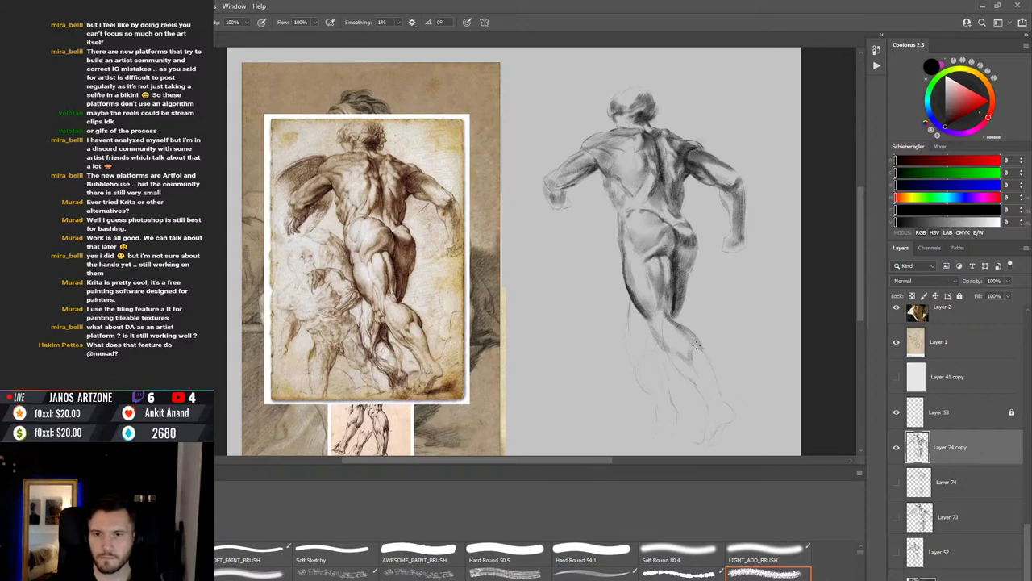
pyautogui.press('r')
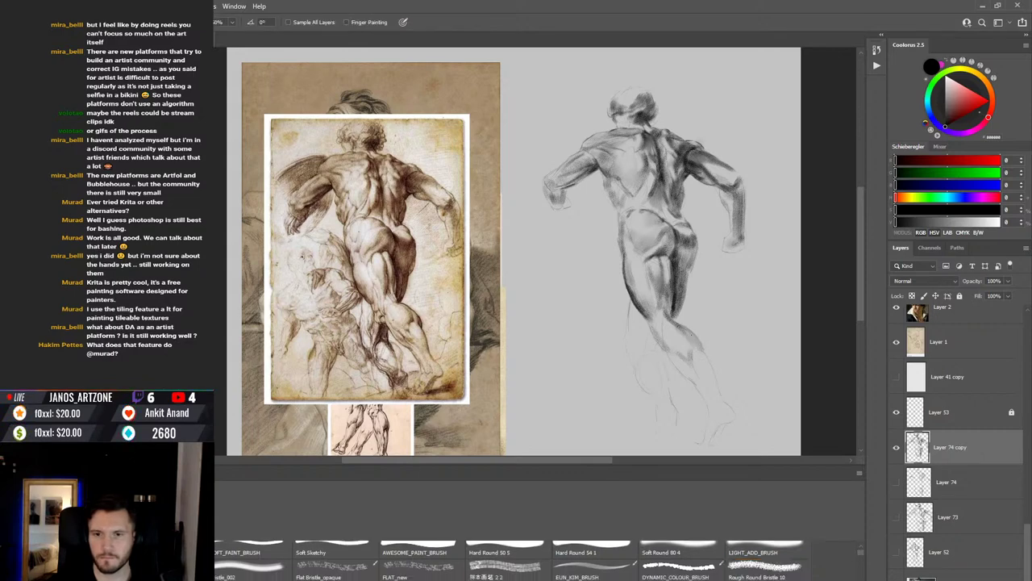
pyautogui.press('b')
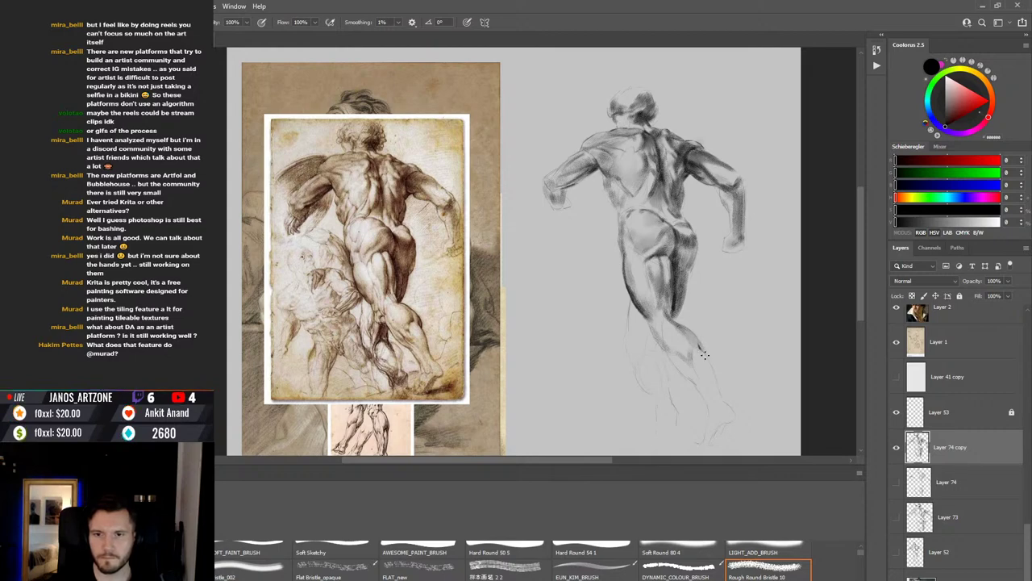
# Step: Extend the lower leg contour downward and add a dark vertical stroke on the back
pyautogui.moveTo(700, 349); pyautogui.dragTo(712, 367)
pyautogui.moveTo(707, 364); pyautogui.dragTo(714, 384)
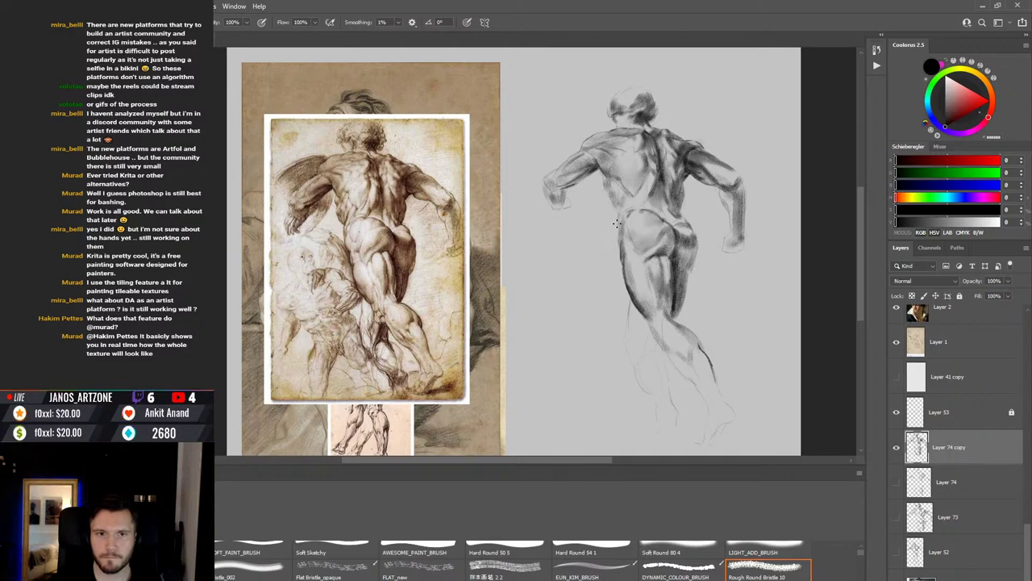
pyautogui.moveTo(620, 200); pyautogui.dragTo(619, 214)
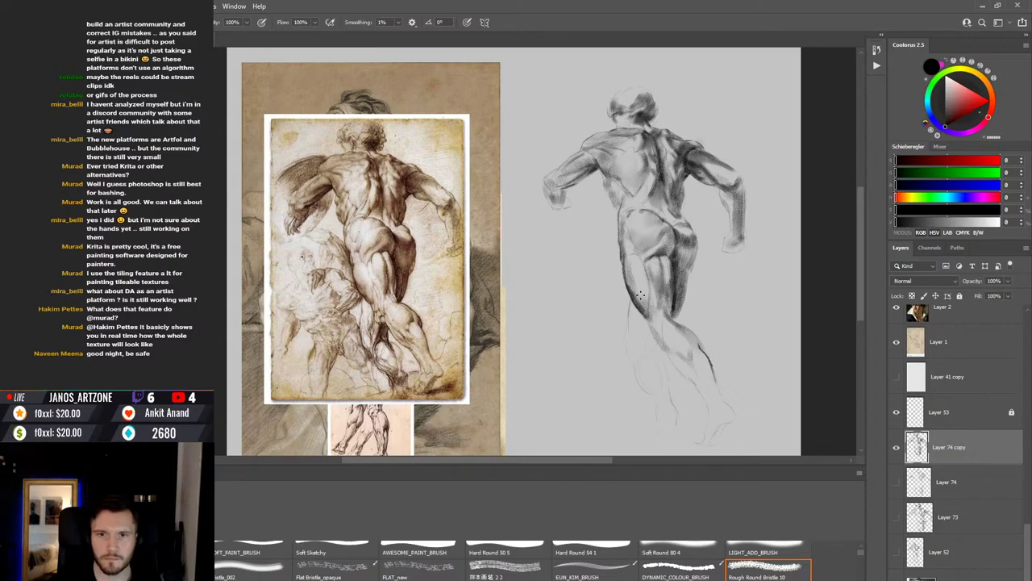
# Step: Model the raised right upper arm and shoulder with soft round, light additive and textured brushes, smudging between
pyautogui.press('r')
pyautogui.press('b')
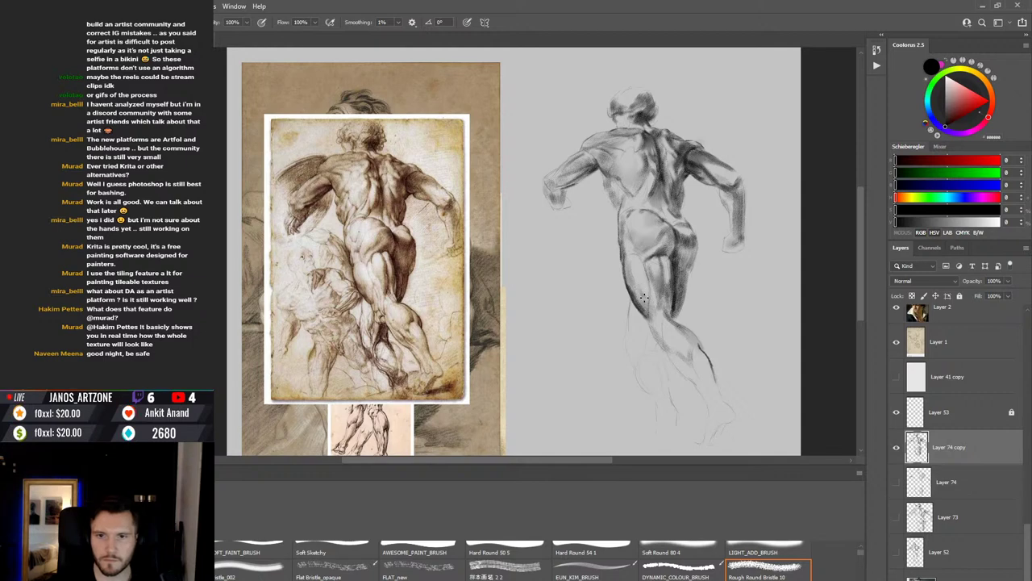
pyautogui.press('r')
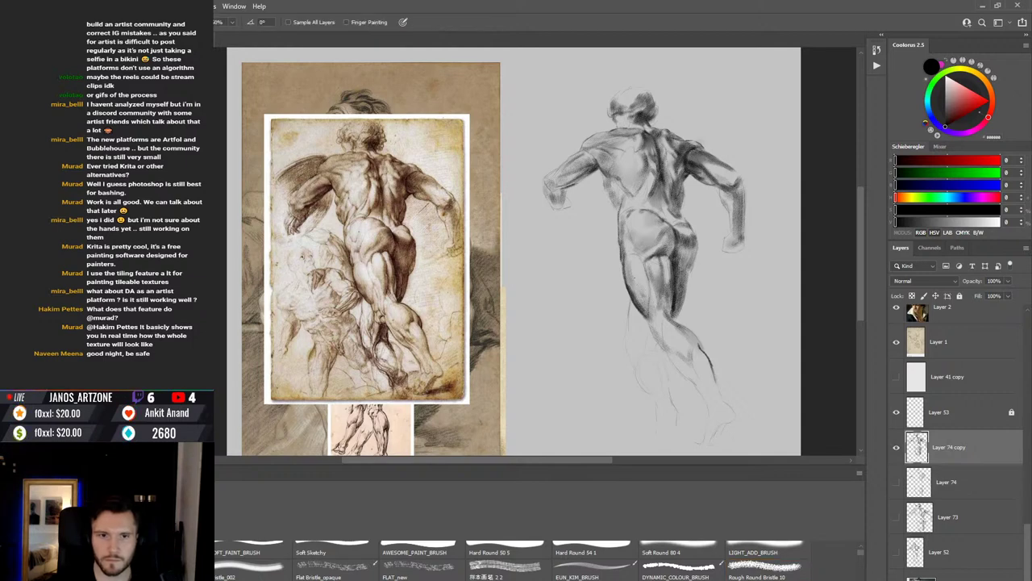
pyautogui.press('b')
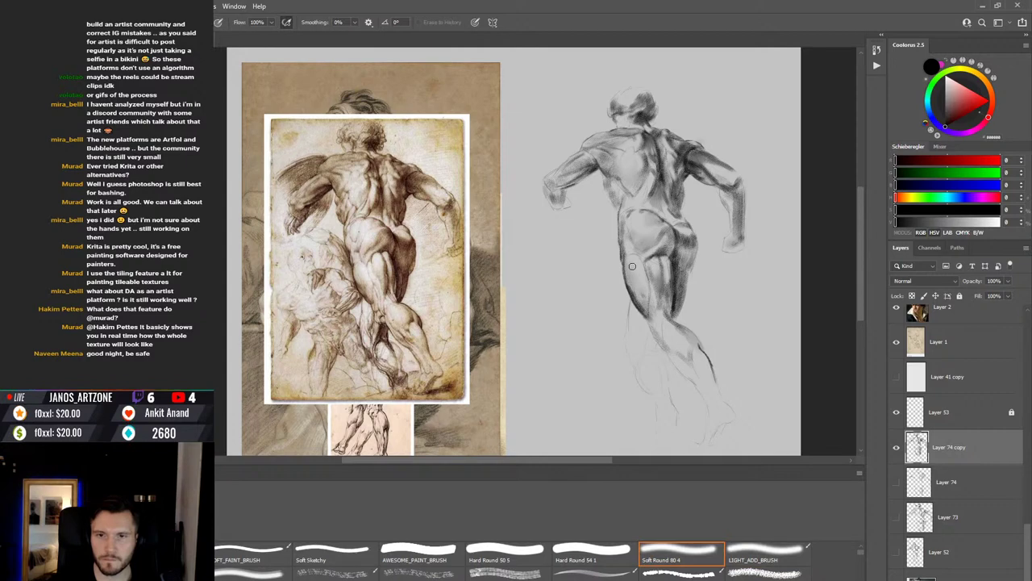
pyautogui.press('.')
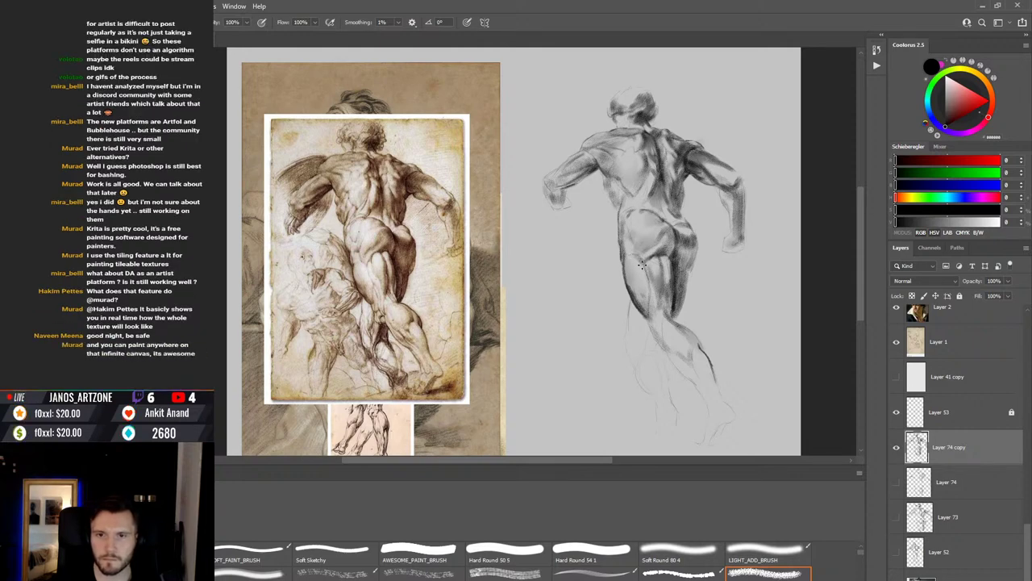
pyautogui.press('r')
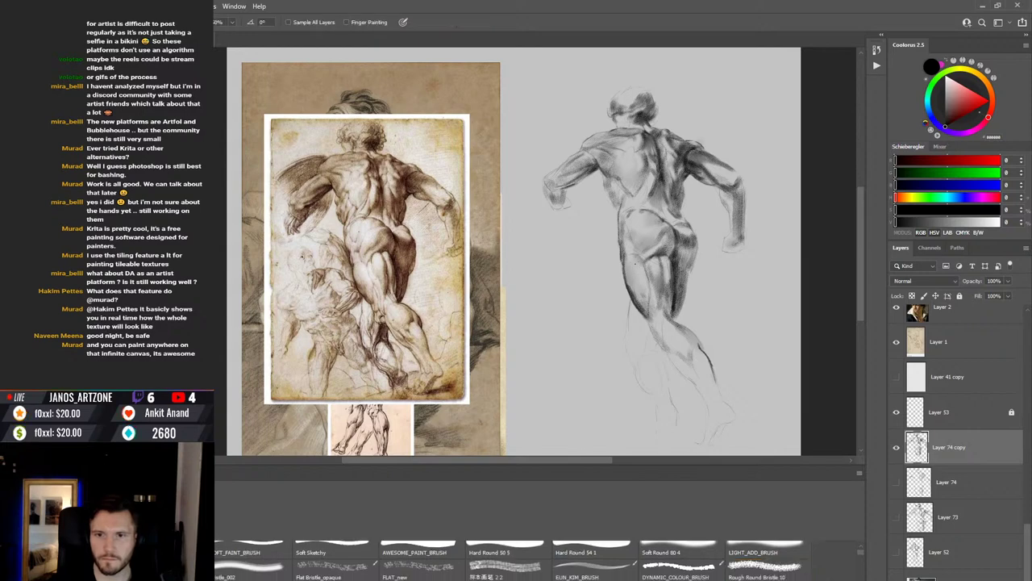
pyautogui.press('b')
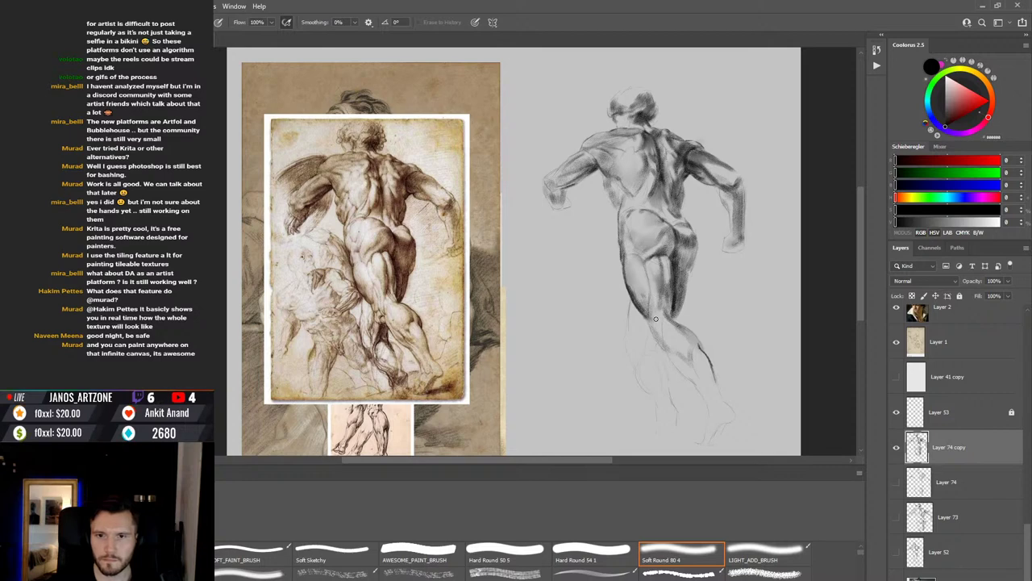
pyautogui.press('.')
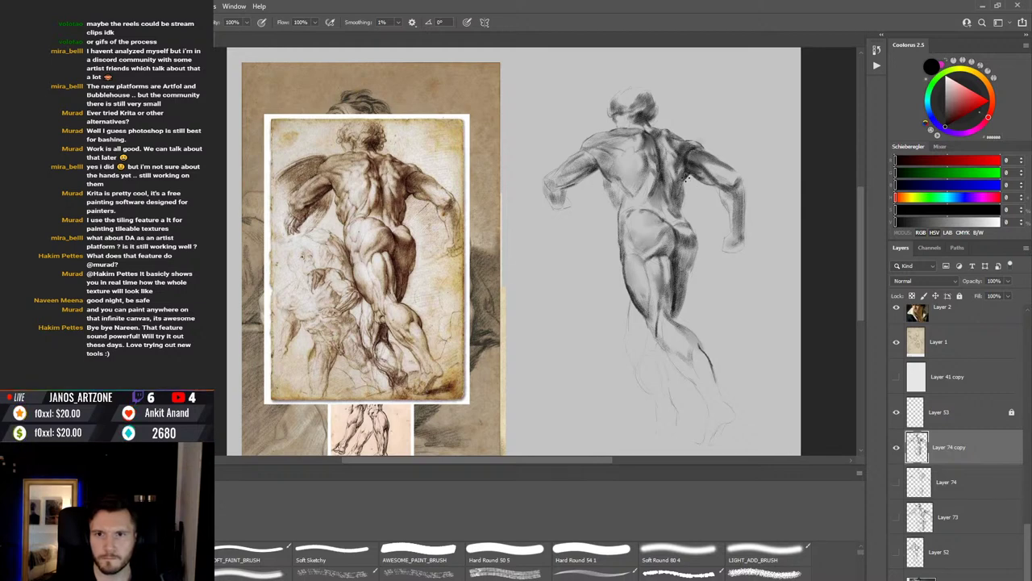
pyautogui.press('ctrl')
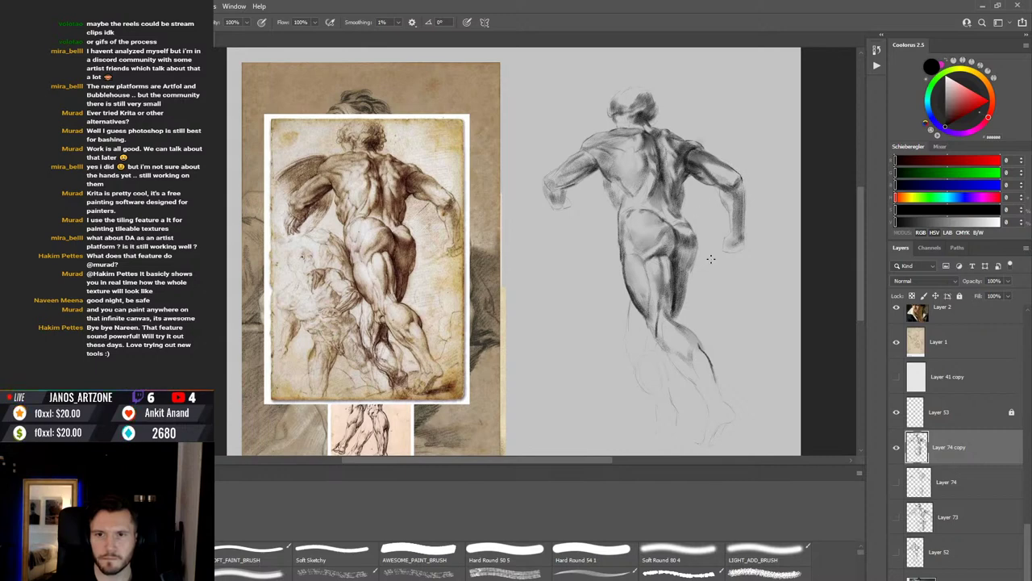
# Step: Deepen the right buttock's outer edge, blend it with smudge and erase stray graphite marks
pyautogui.scroll(-1, 711, 258)
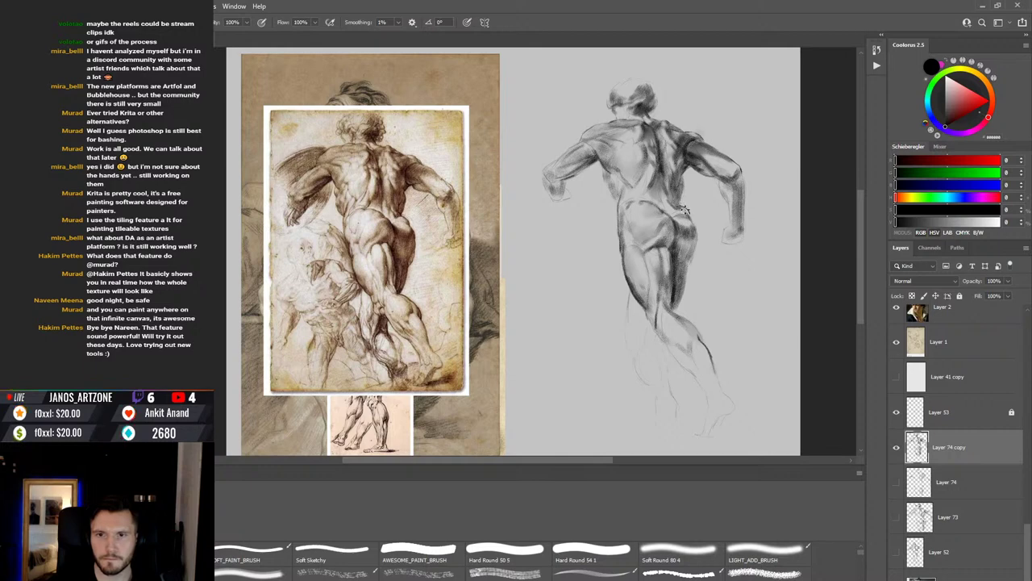
pyautogui.press('r')
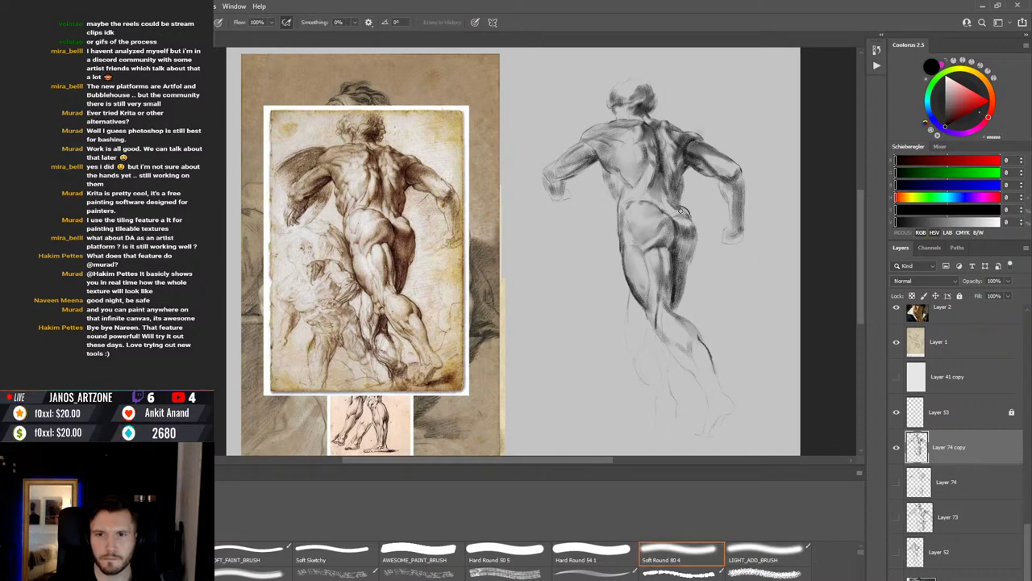
pyautogui.press('b')
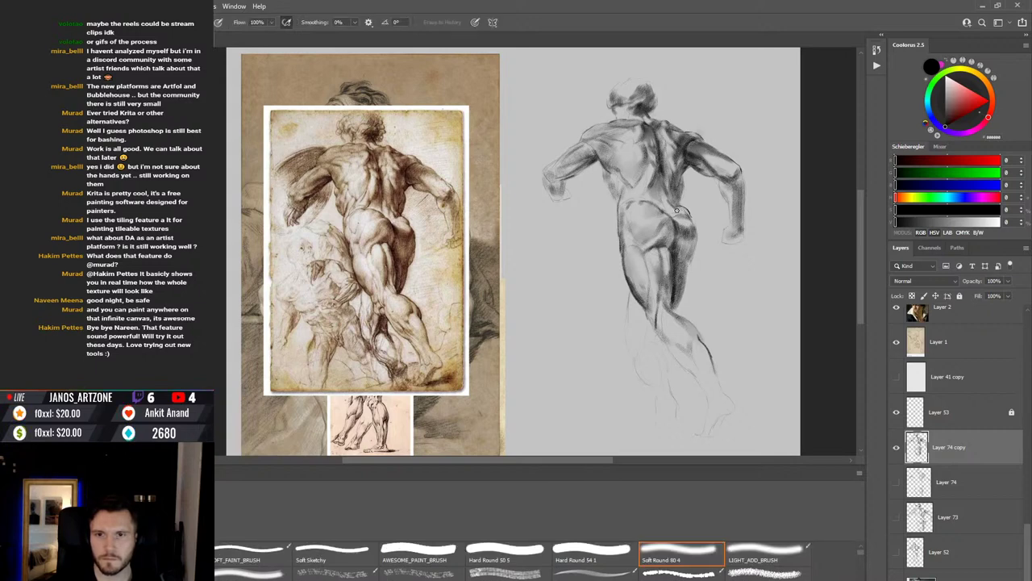
pyautogui.press('b')
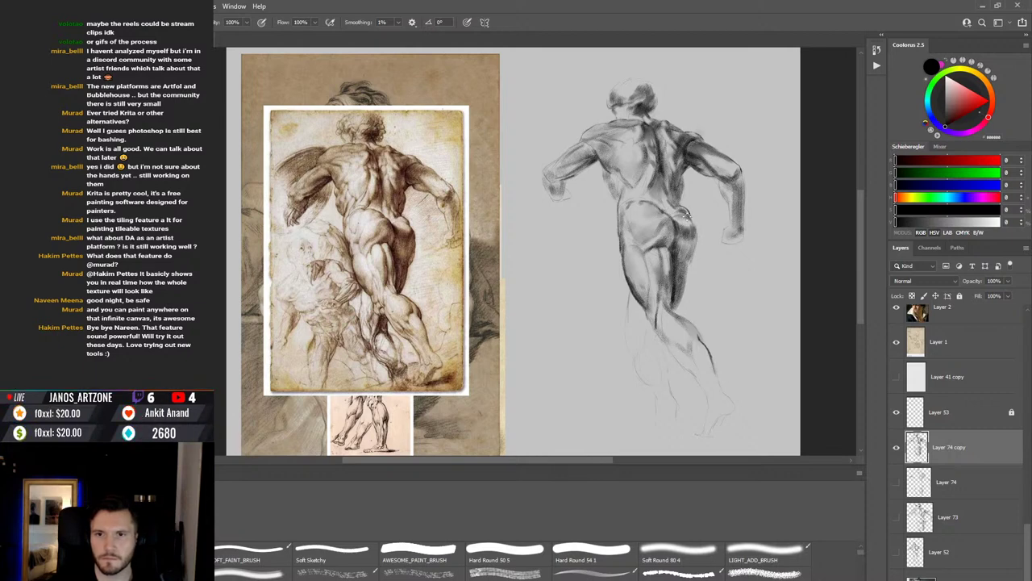
pyautogui.press('e')
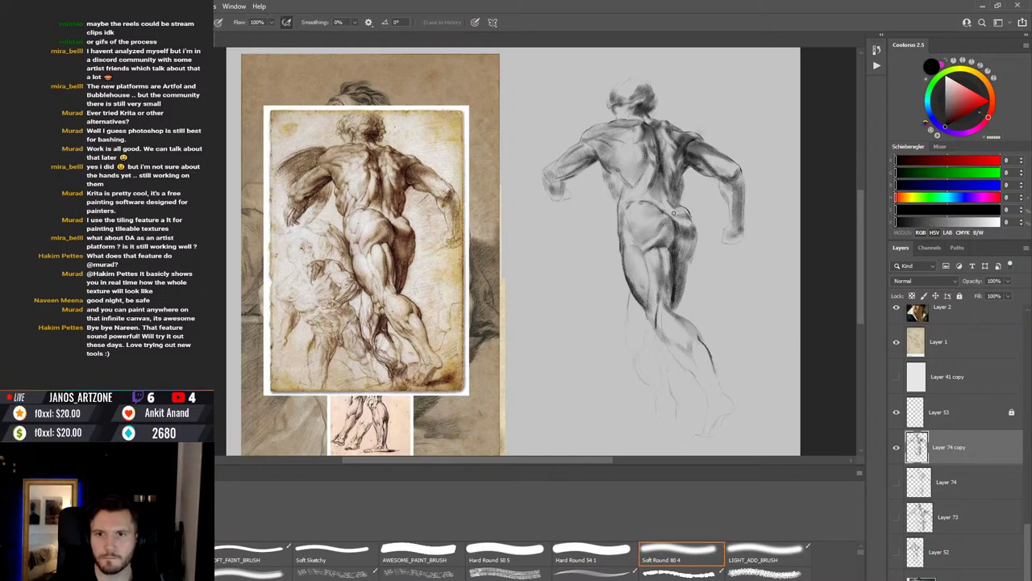
pyautogui.press('b')
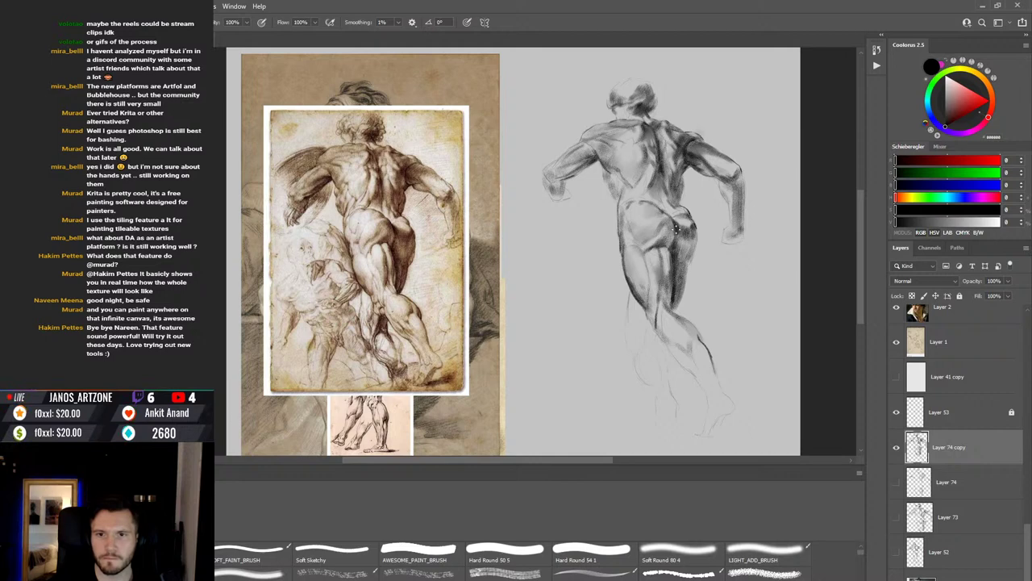
# Step: Add tone over the left shoulder blade, smudging it soft and erasing to lift highlights
pyautogui.press('r')
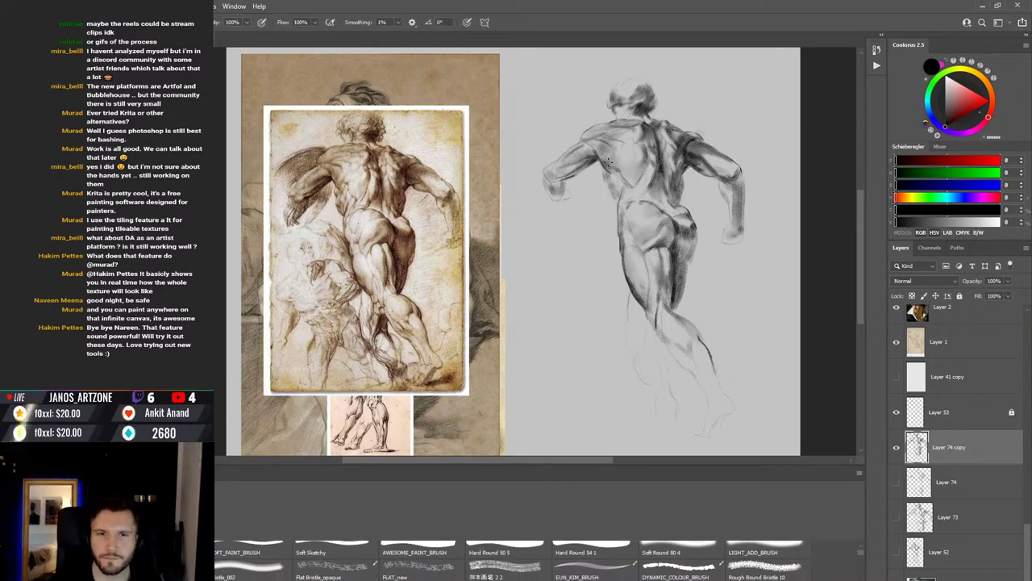
pyautogui.press('b')
pyautogui.press('e')
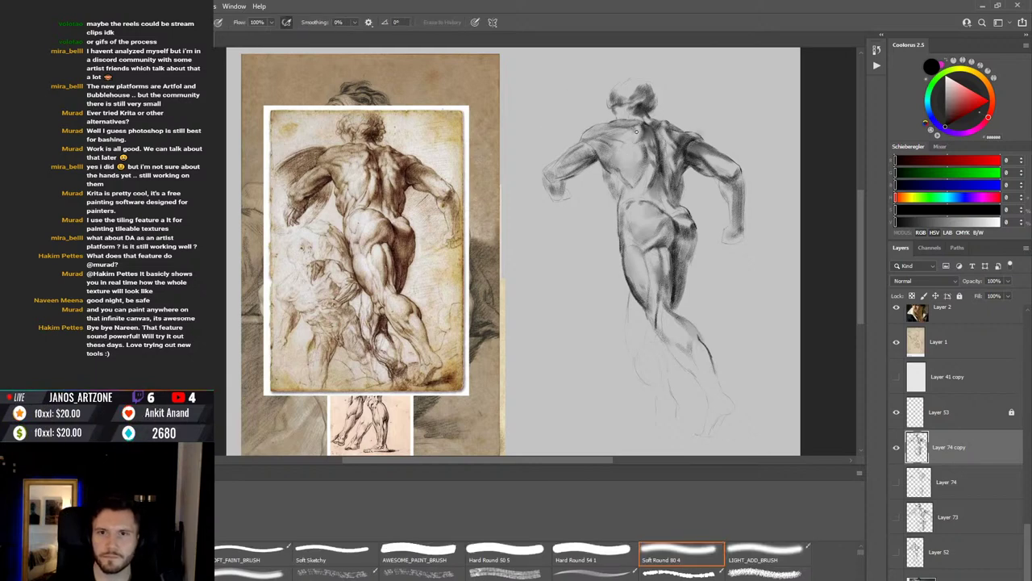
pyautogui.press('b')
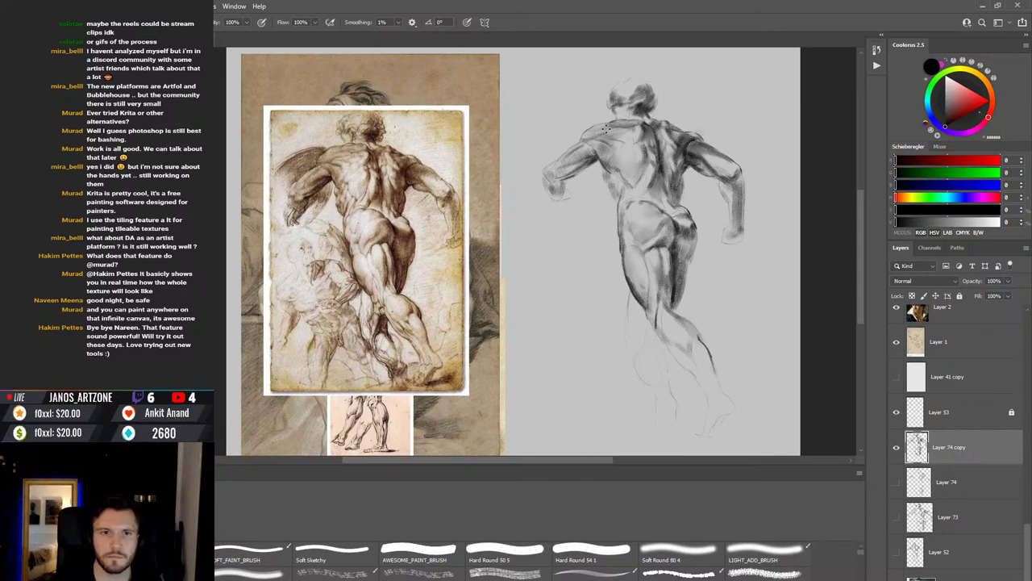
pyautogui.press('e')
pyautogui.press('r')
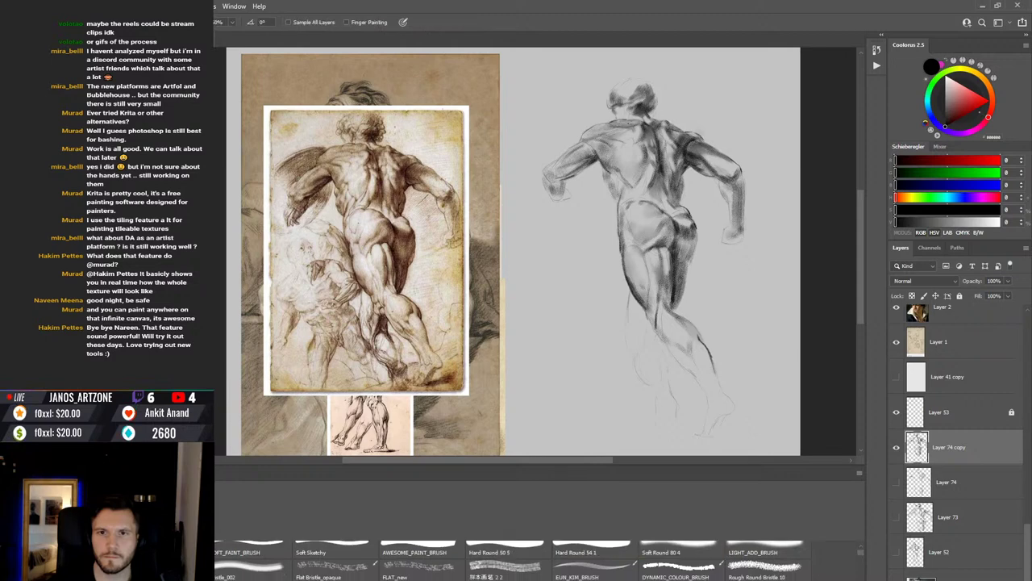
pyautogui.press('e')
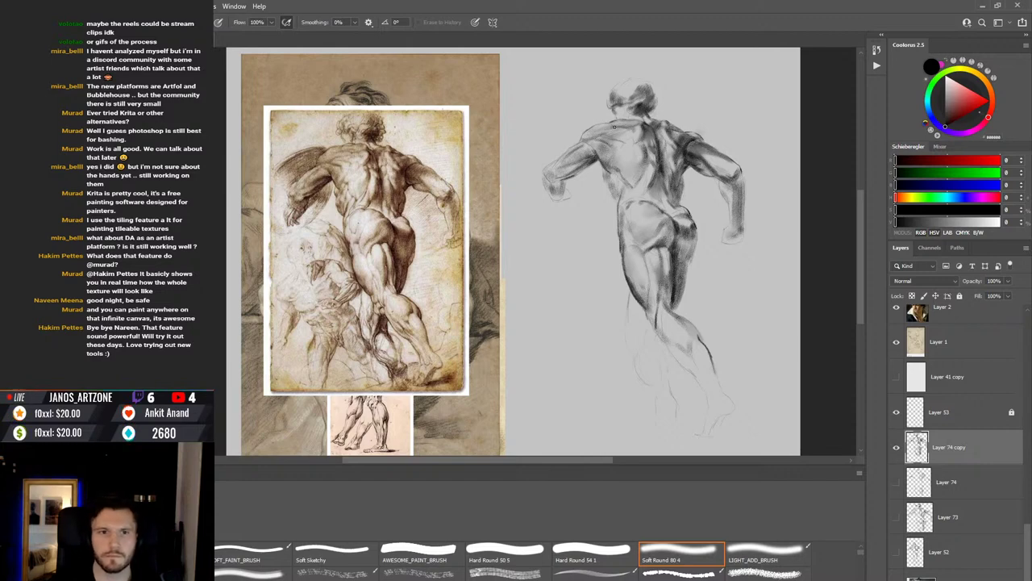
pyautogui.press('b')
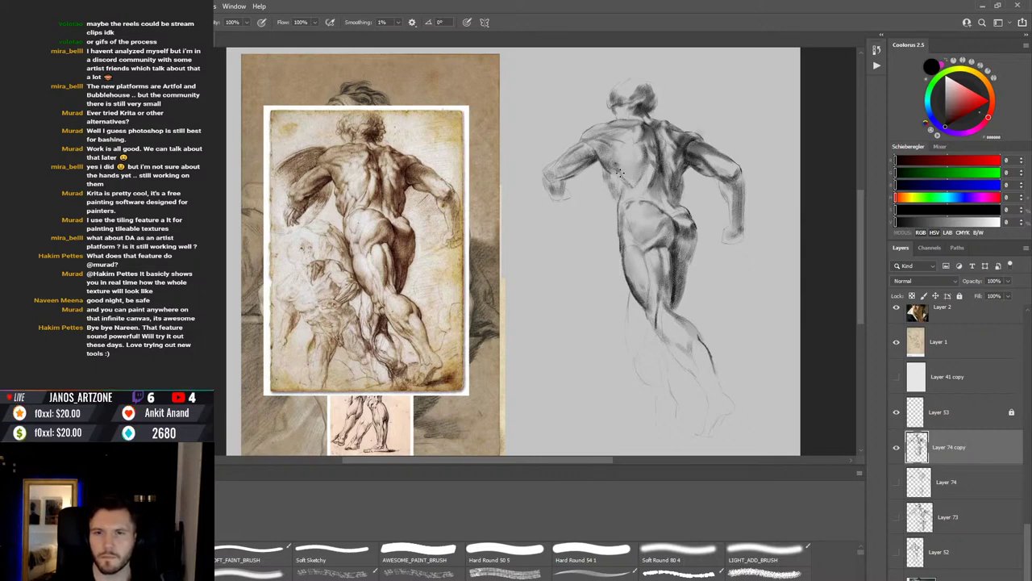
# Step: Darken the right hip and buttock contour and the thigh edge, then blend with smudge
pyautogui.moveTo(756, 250)
pyautogui.mouseDown()
pyautogui.moveTo(756, 233)
pyautogui.moveTo(751, 251)
pyautogui.mouseUp()
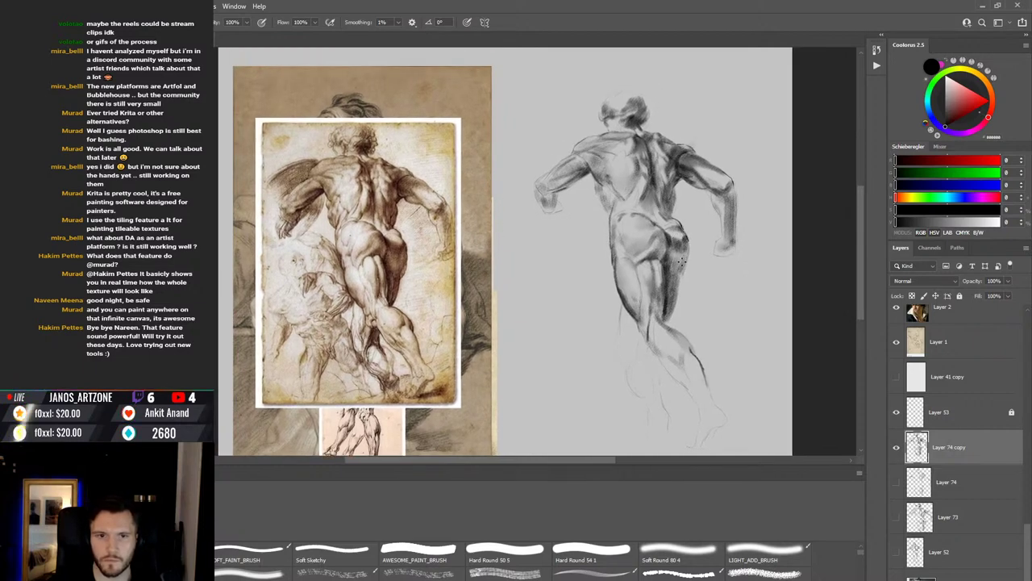
pyautogui.press('e')
pyautogui.press('b')
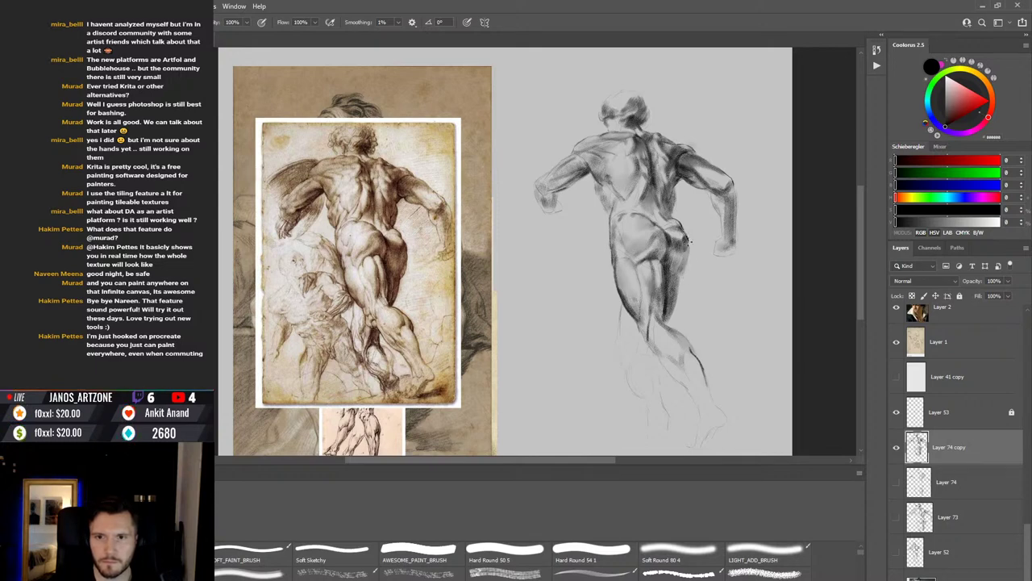
pyautogui.moveTo(687, 260)
pyautogui.mouseDown()
pyautogui.moveTo(682, 276)
pyautogui.moveTo(685, 241)
pyautogui.mouseUp()
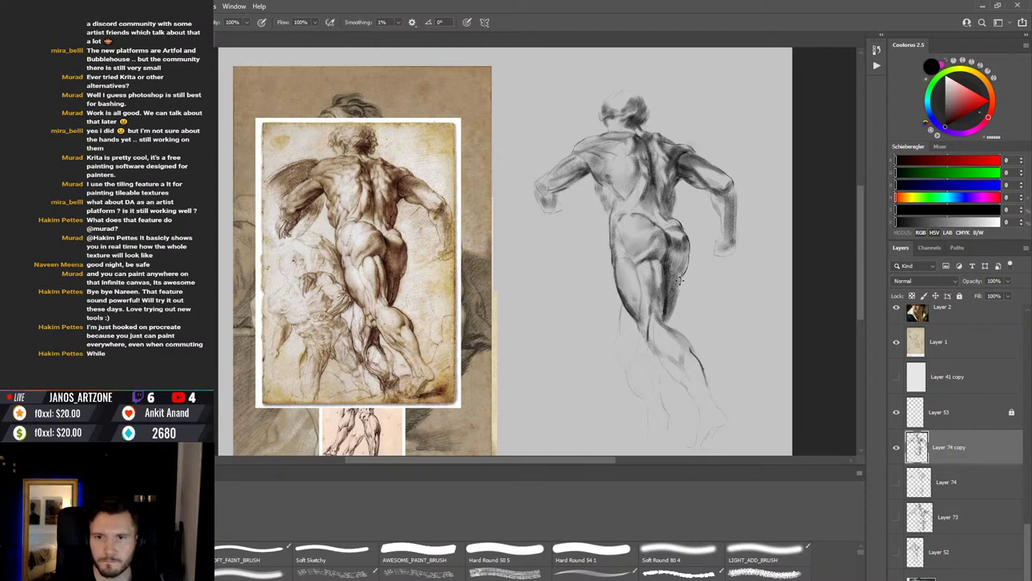
pyautogui.moveTo(680, 280); pyautogui.dragTo(668, 321)
pyautogui.moveTo(708, 288); pyautogui.dragTo(703, 295)
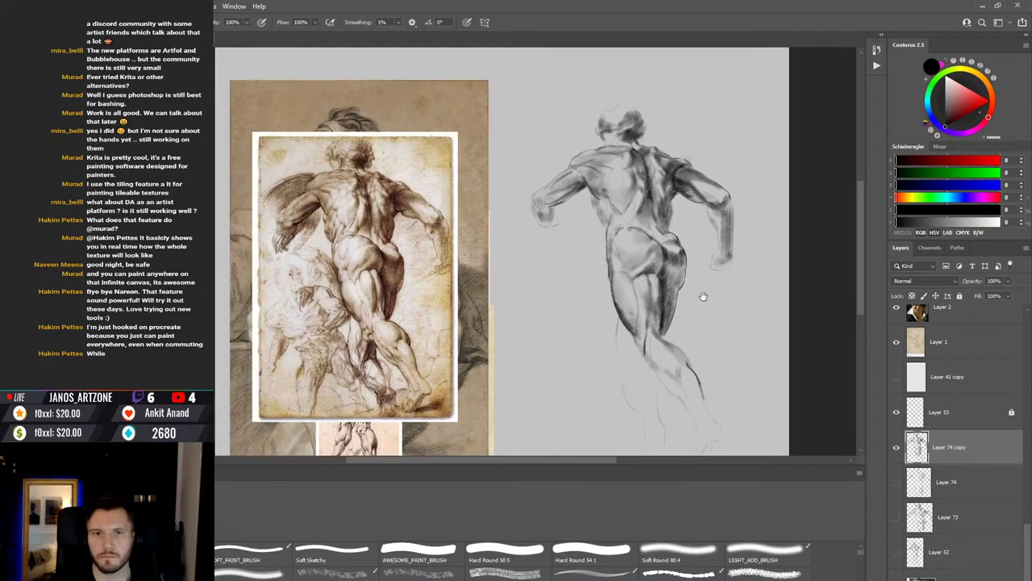
pyautogui.press('r')
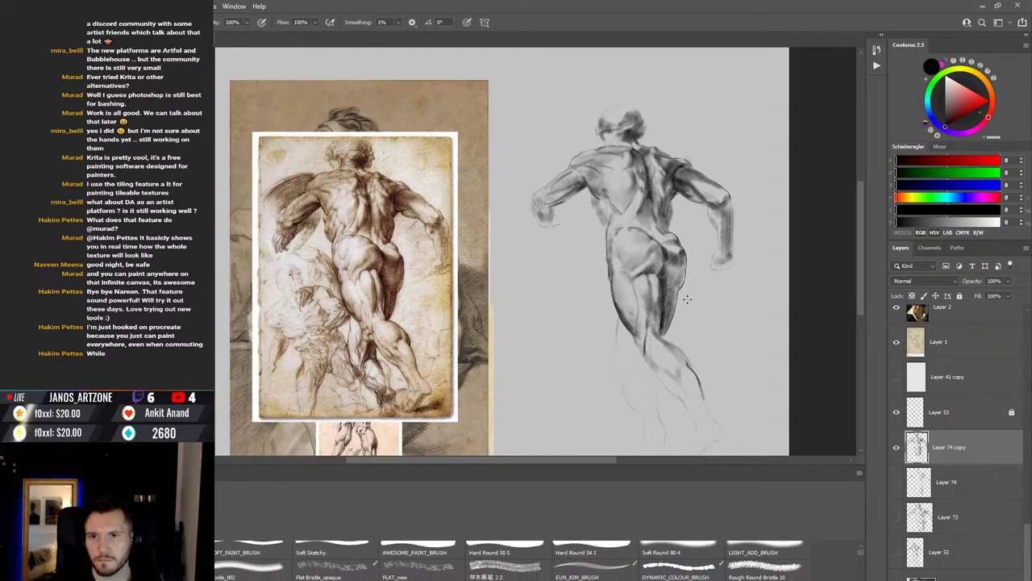
pyautogui.moveTo(701, 279)
pyautogui.mouseDown()
pyautogui.moveTo(663, 260)
pyautogui.moveTo(653, 272)
pyautogui.moveTo(700, 259)
pyautogui.mouseUp()
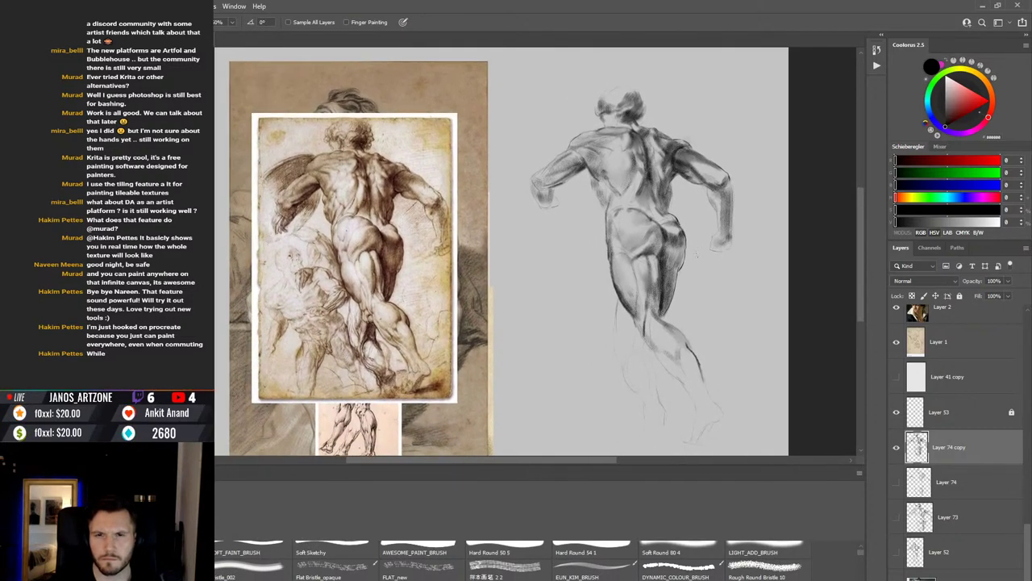
pyautogui.press('b')
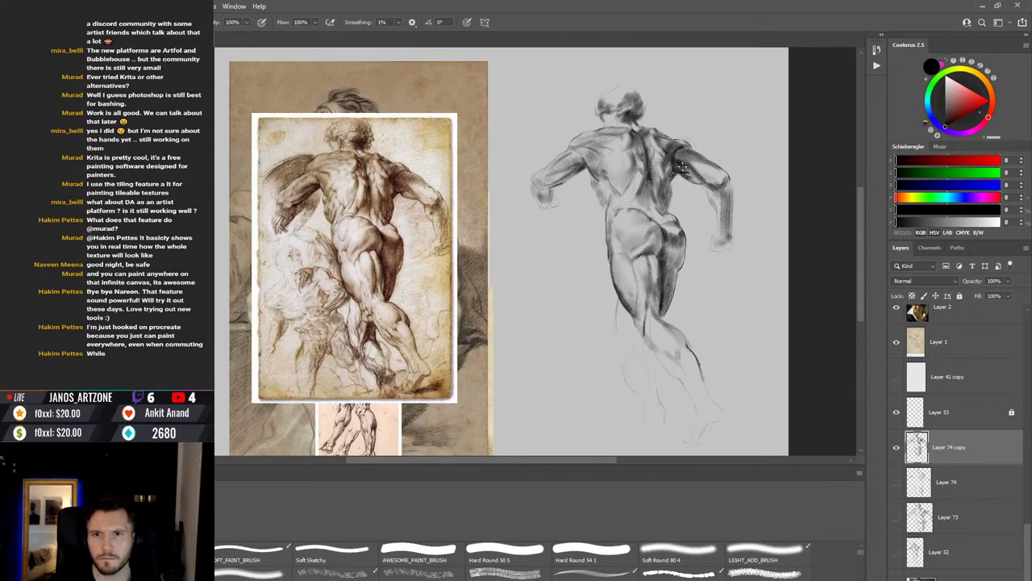
# Step: Hatch dark shading onto the mid-back below the right shoulder blade
pyautogui.scroll(2, 710, 169)
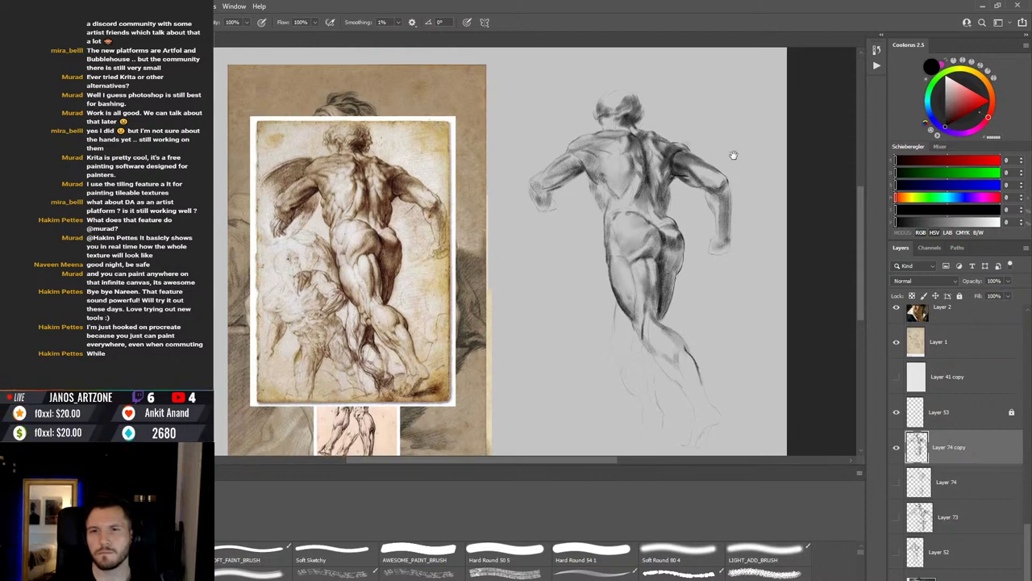
pyautogui.scroll(-2, 694, 187)
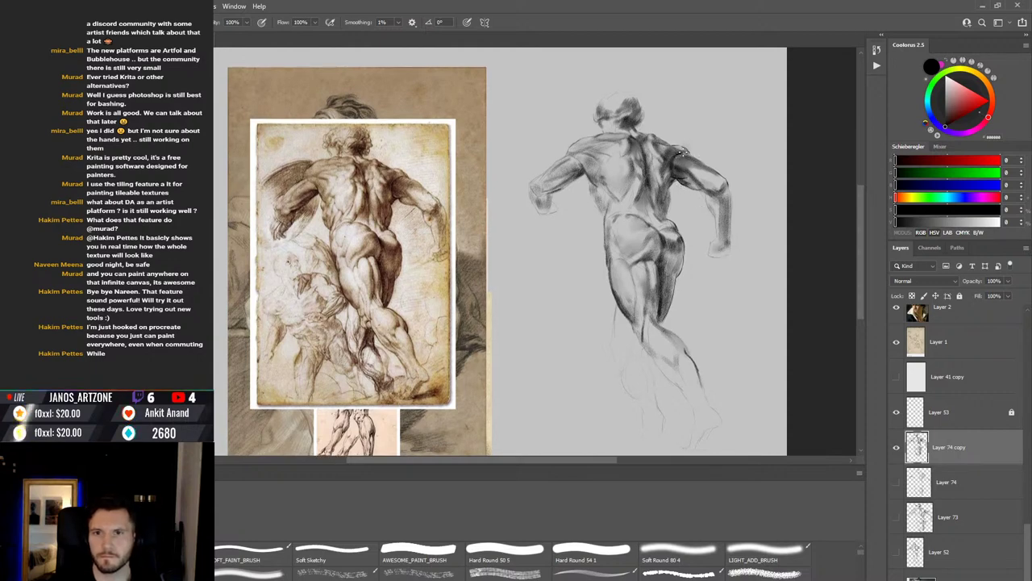
pyautogui.moveTo(721, 131); pyautogui.dragTo(710, 143)
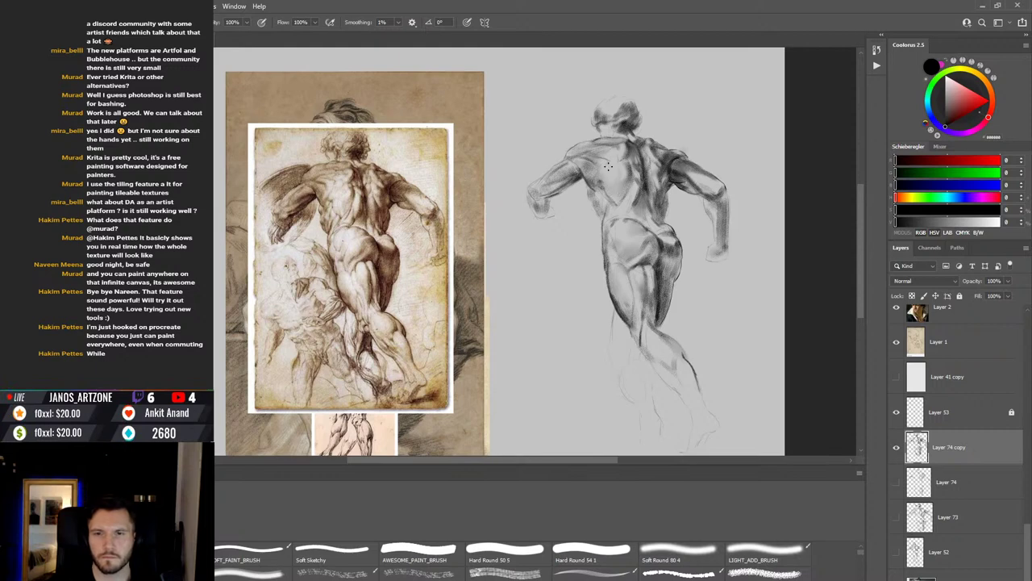
pyautogui.moveTo(689, 229); pyautogui.dragTo(691, 226)
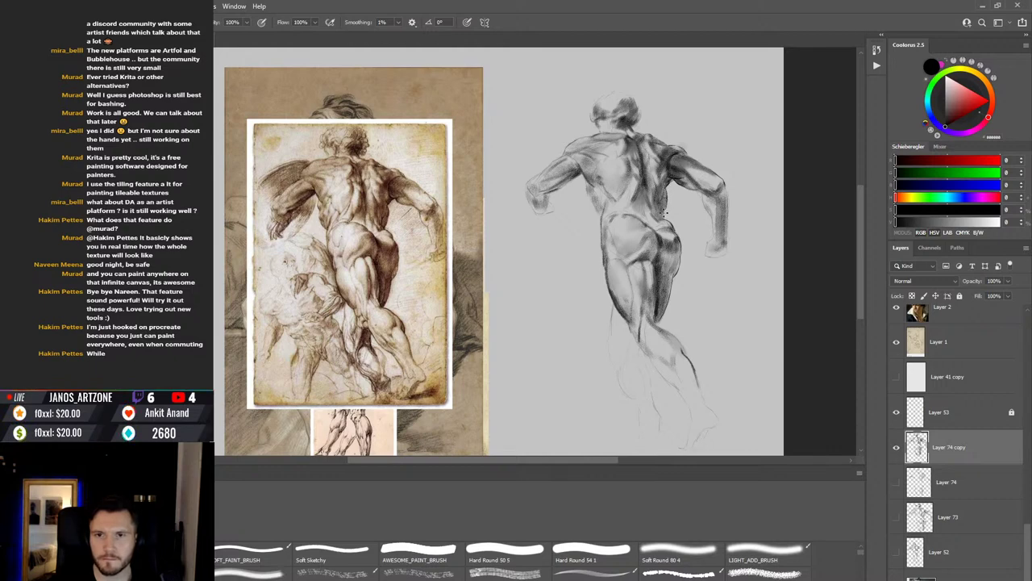
pyautogui.moveTo(666, 211)
pyautogui.mouseDown()
pyautogui.moveTo(680, 202)
pyautogui.moveTo(670, 214)
pyautogui.mouseUp()
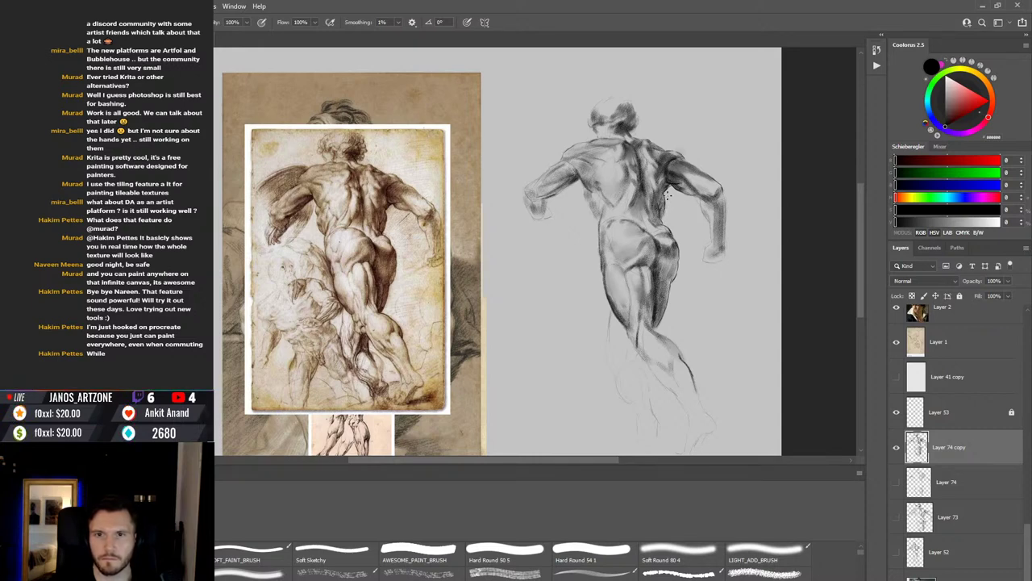
pyautogui.moveTo(667, 205)
pyautogui.mouseDown()
pyautogui.moveTo(660, 211)
pyautogui.moveTo(661, 200)
pyautogui.mouseUp()
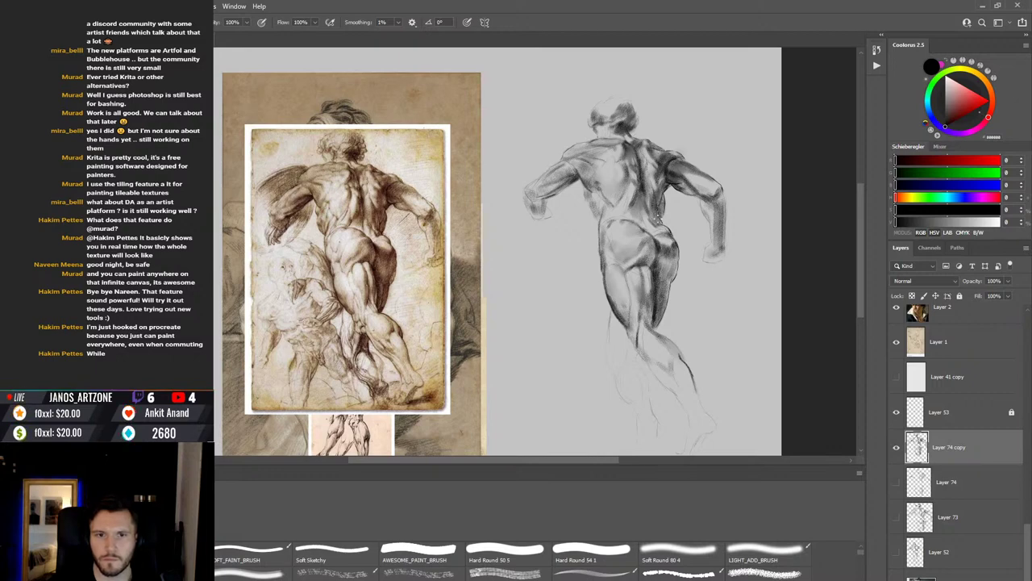
pyautogui.press('h')
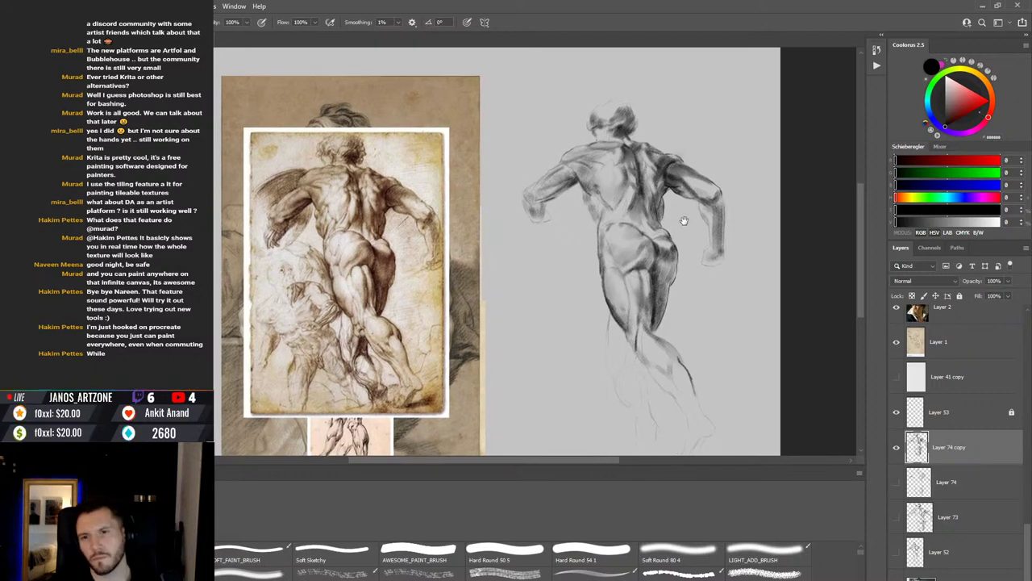
pyautogui.press('h')
pyautogui.press('h')
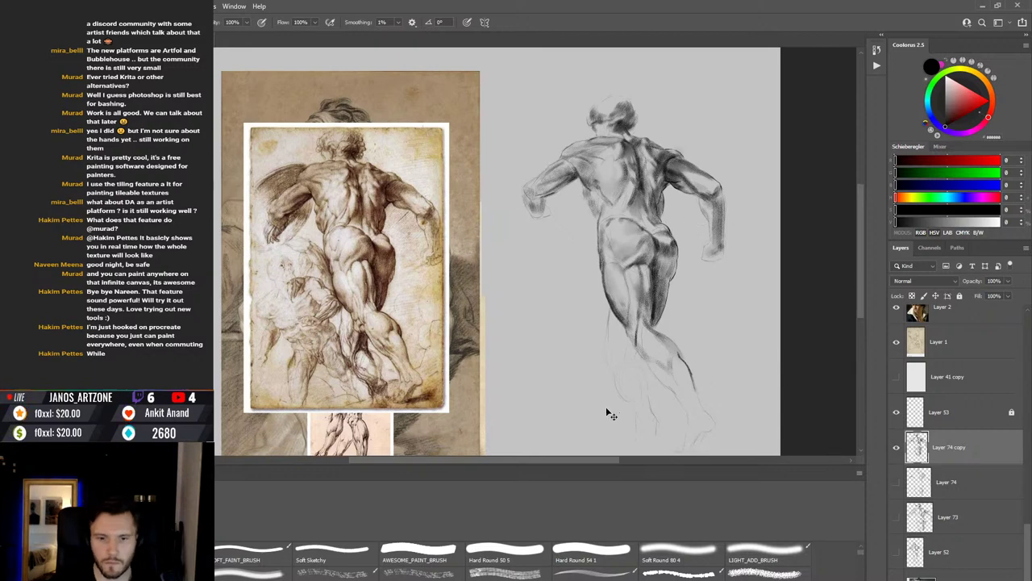
pyautogui.press('h')
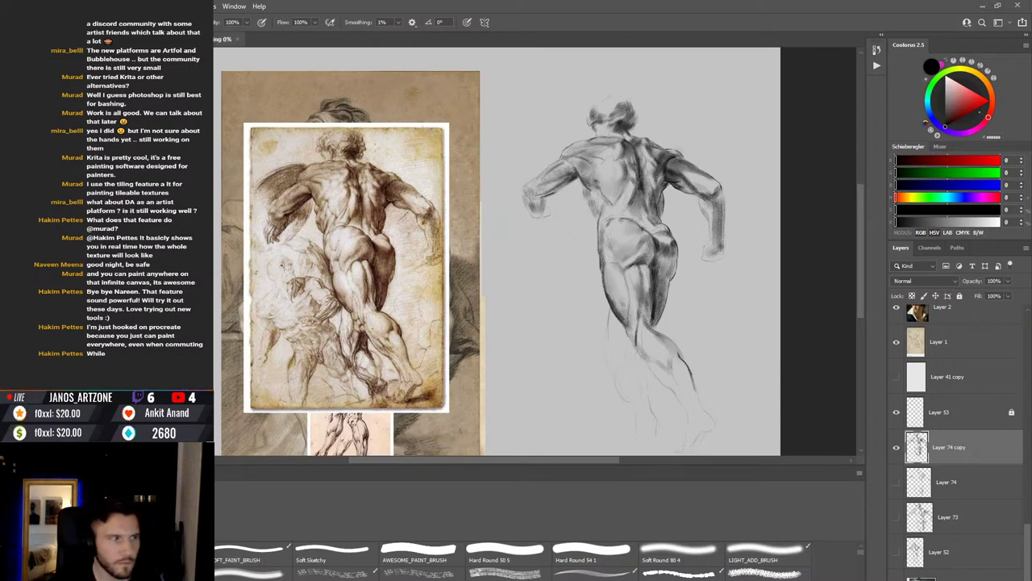
pyautogui.press('h')
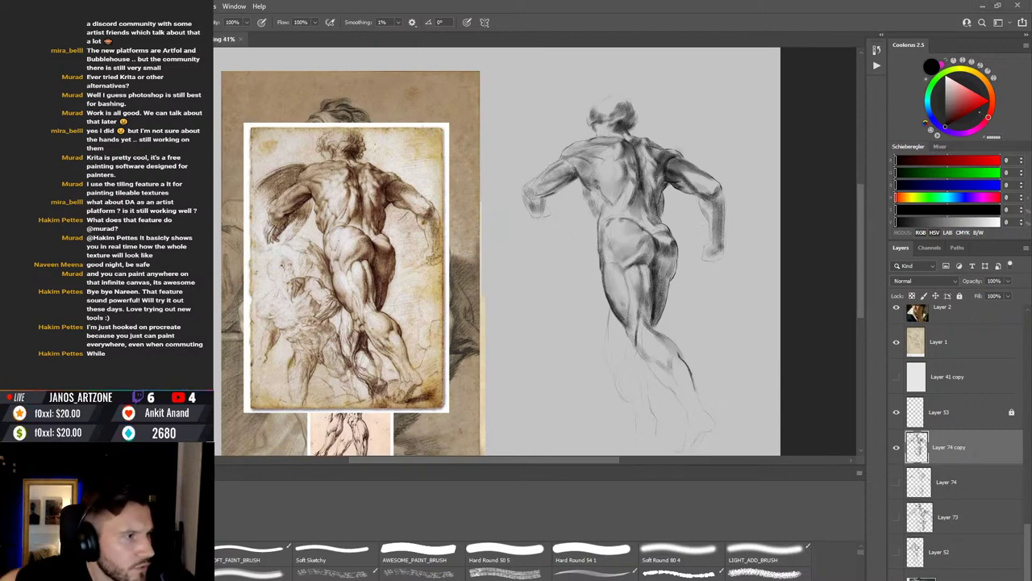
pyautogui.press('h')
pyautogui.press('h')
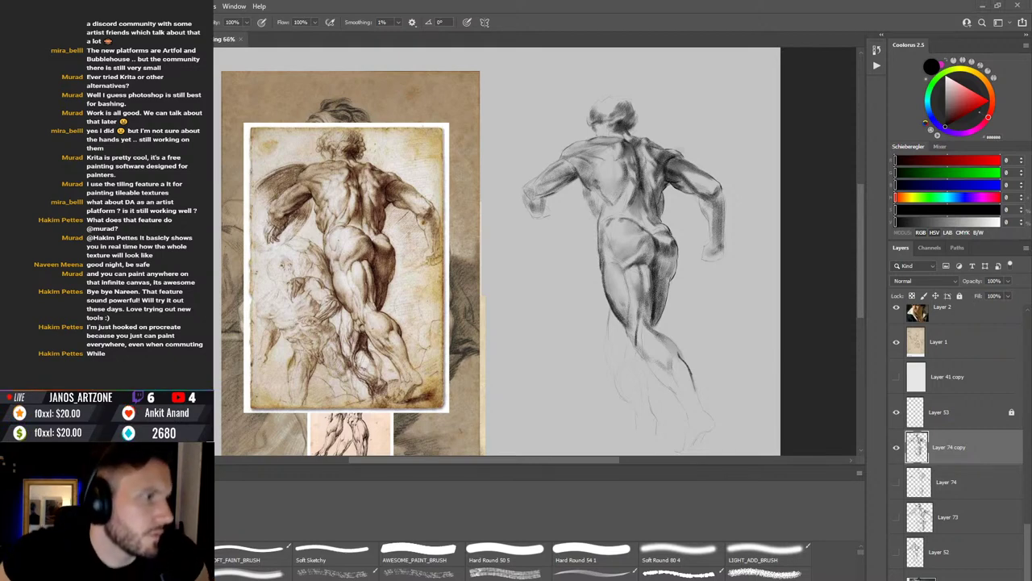
pyautogui.press('h')
pyautogui.press('h')
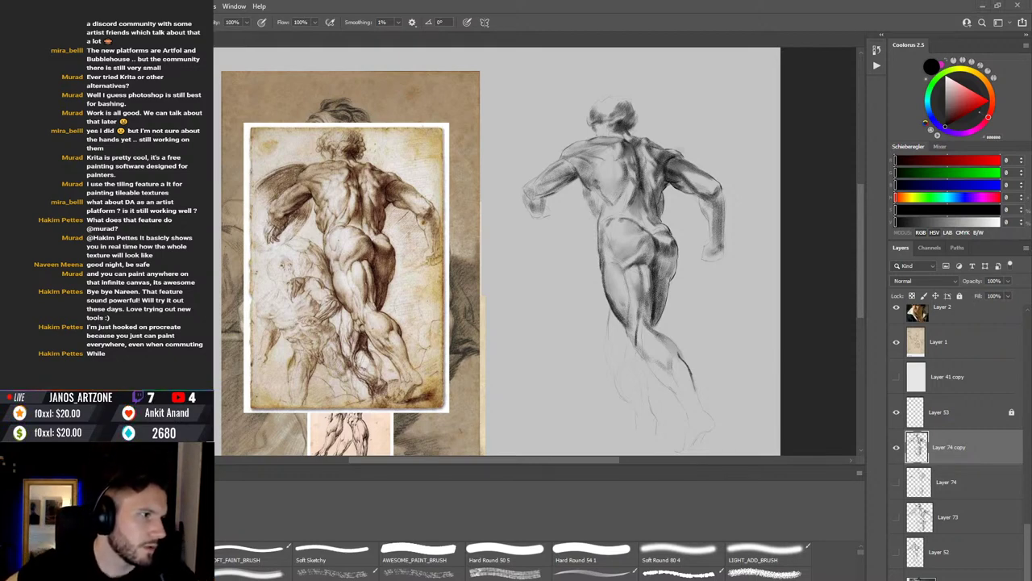
pyautogui.press('h')
pyautogui.press('h')
pyautogui.press('h')
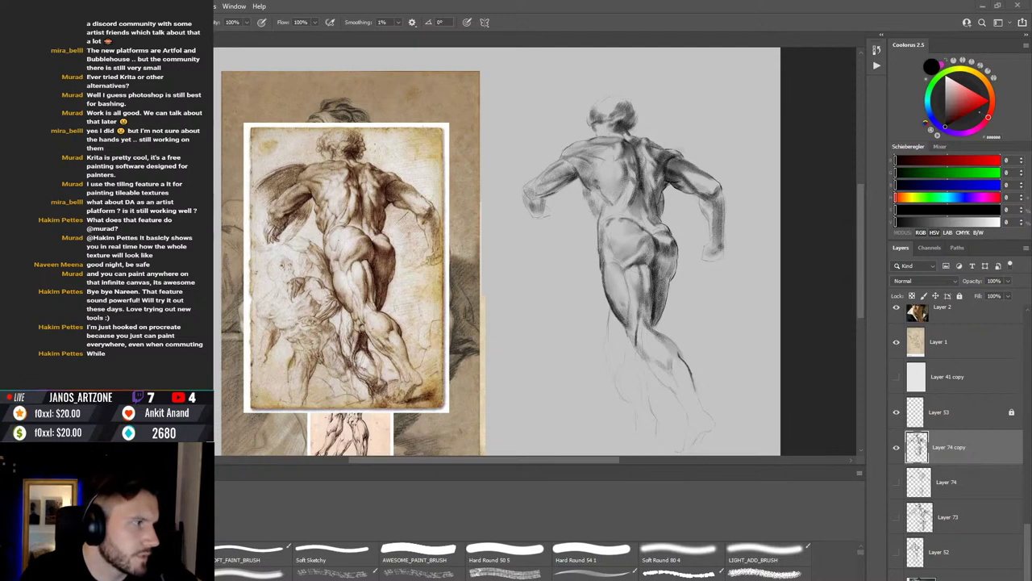
pyautogui.press('h')
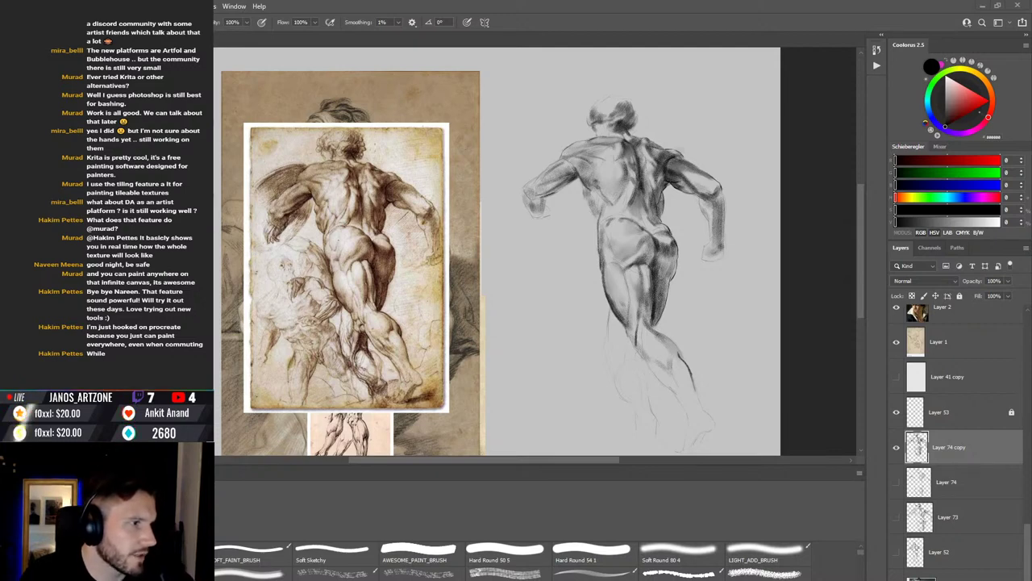
pyautogui.press('h')
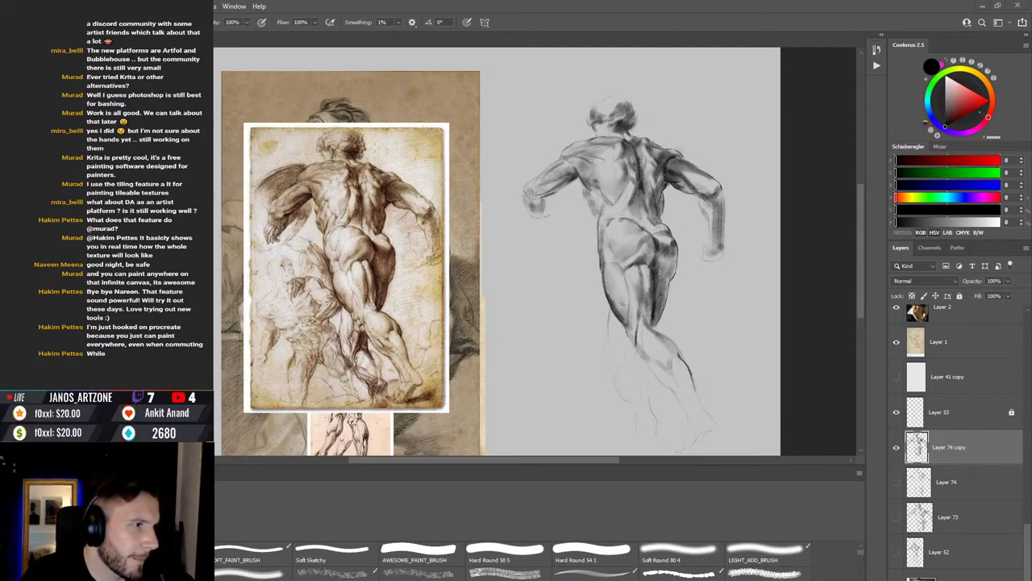
pyautogui.press('h')
pyautogui.press('h')
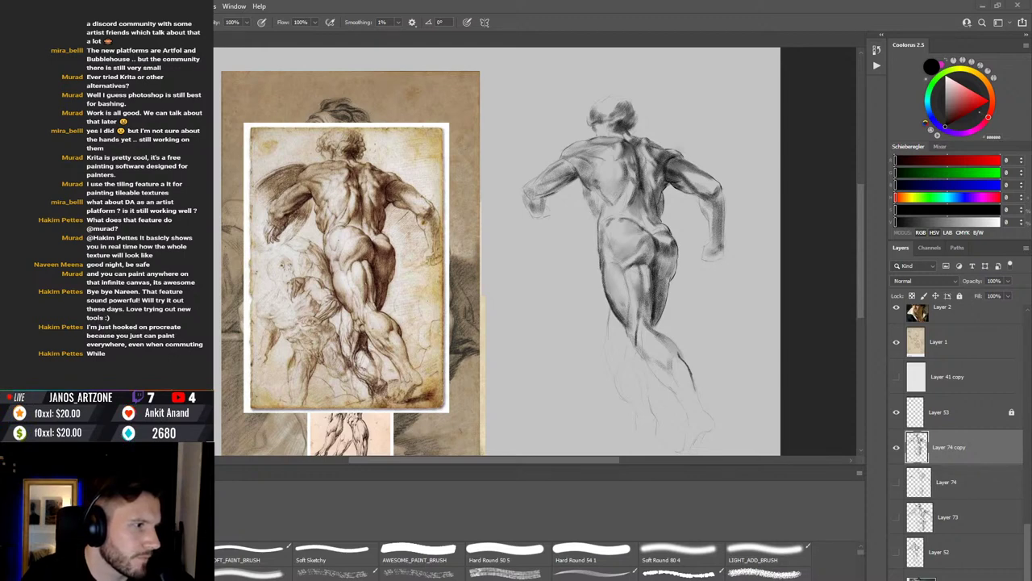
pyautogui.press('h')
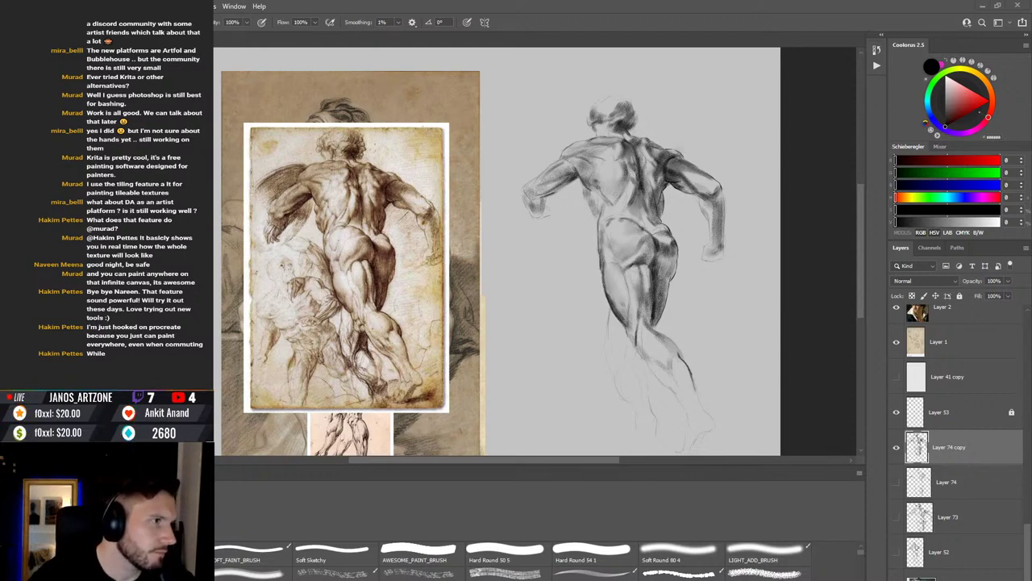
pyautogui.press('h')
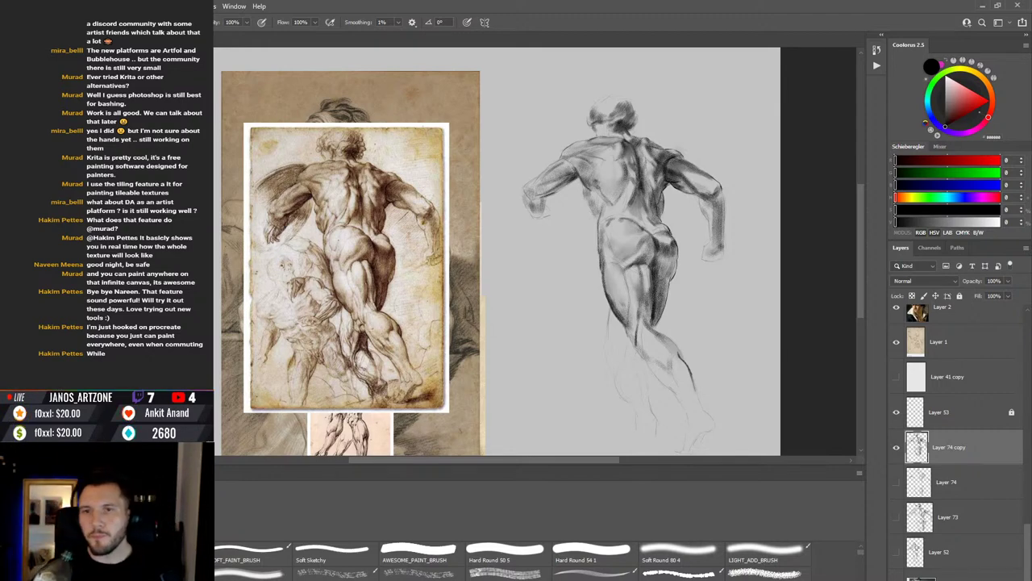
# Step: Compare Layer 74 copy, make Layer 53 visible, and undo a stray scribble on the figure
pyautogui.click(897, 447)
pyautogui.click(897, 447)
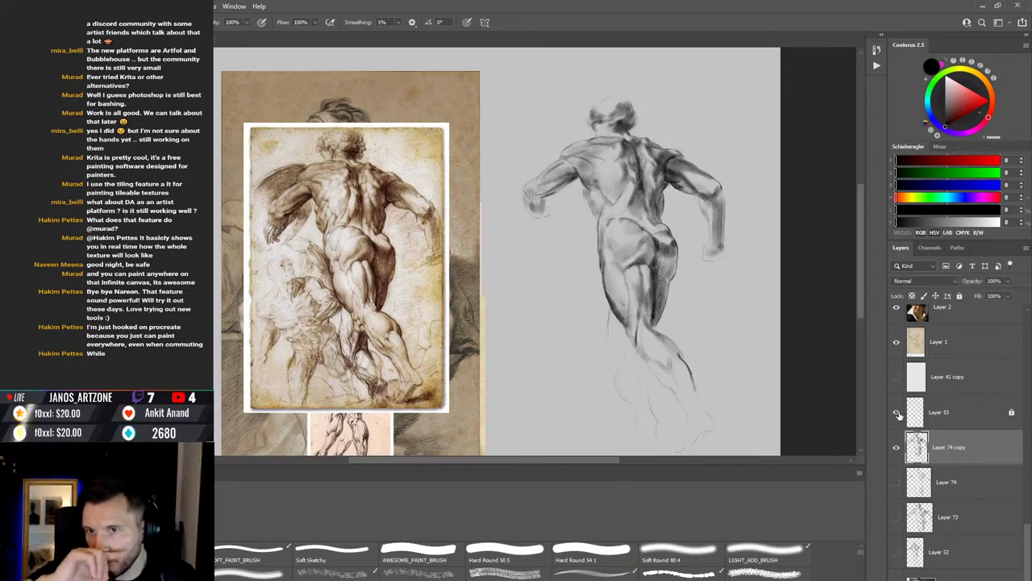
pyautogui.click(896, 412)
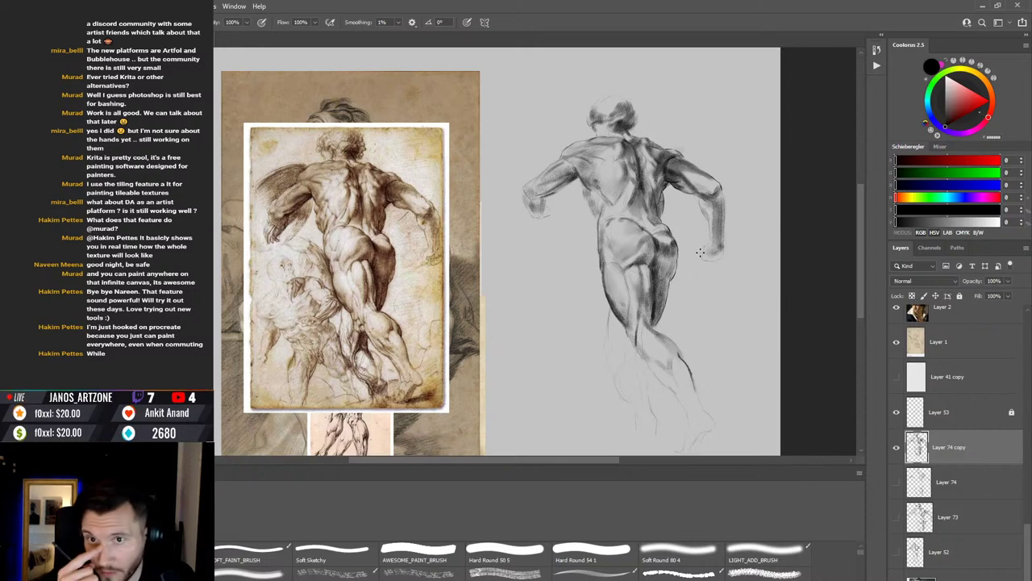
pyautogui.moveTo(684, 102)
pyautogui.mouseDown()
pyautogui.moveTo(737, 97)
pyautogui.moveTo(686, 100)
pyautogui.moveTo(729, 121)
pyautogui.mouseUp()
pyautogui.hotkey('ctrl', 'z')
pyautogui.hotkey('ctrl', 'z')
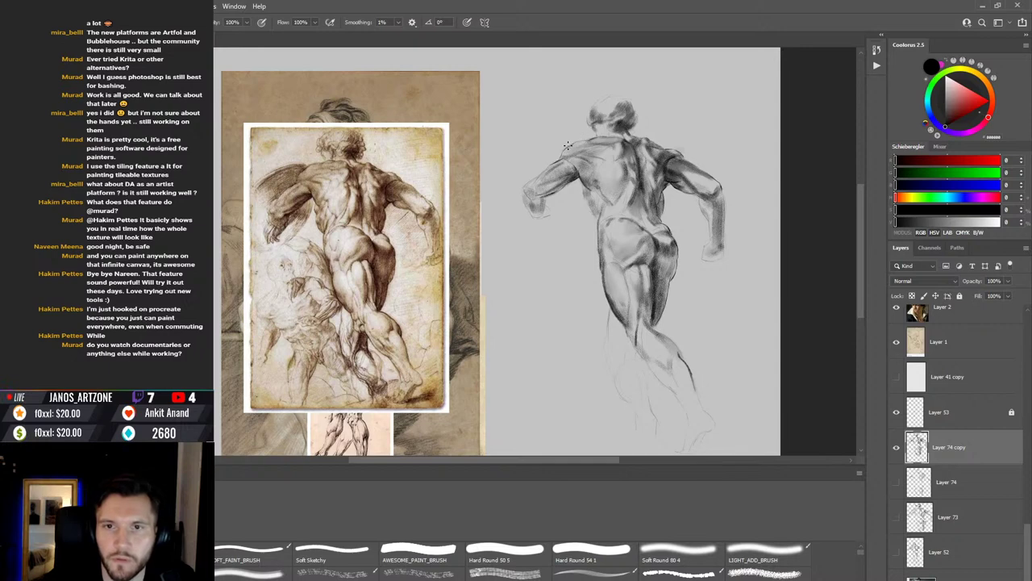
pyautogui.press('r')
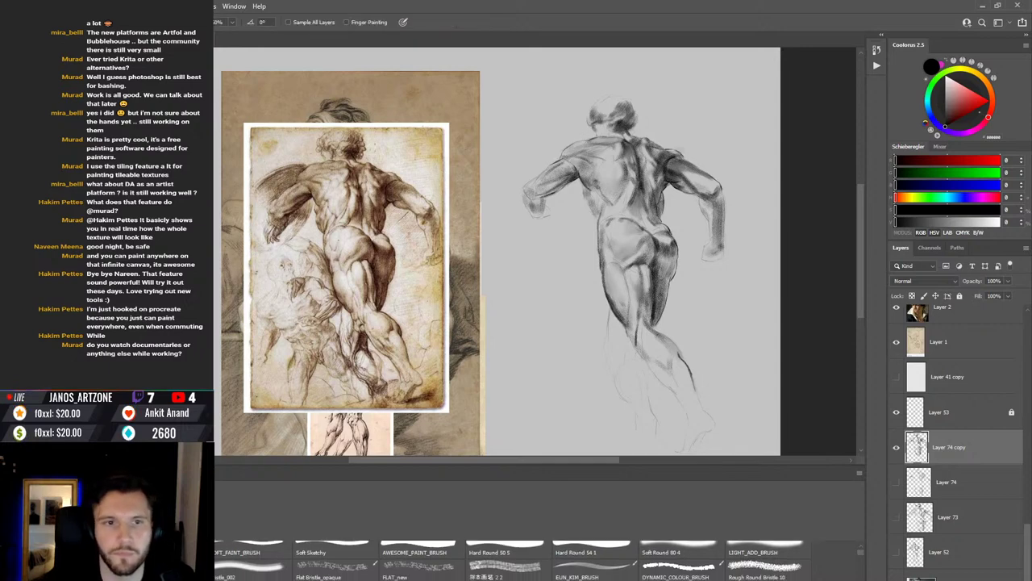
pyautogui.press('b')
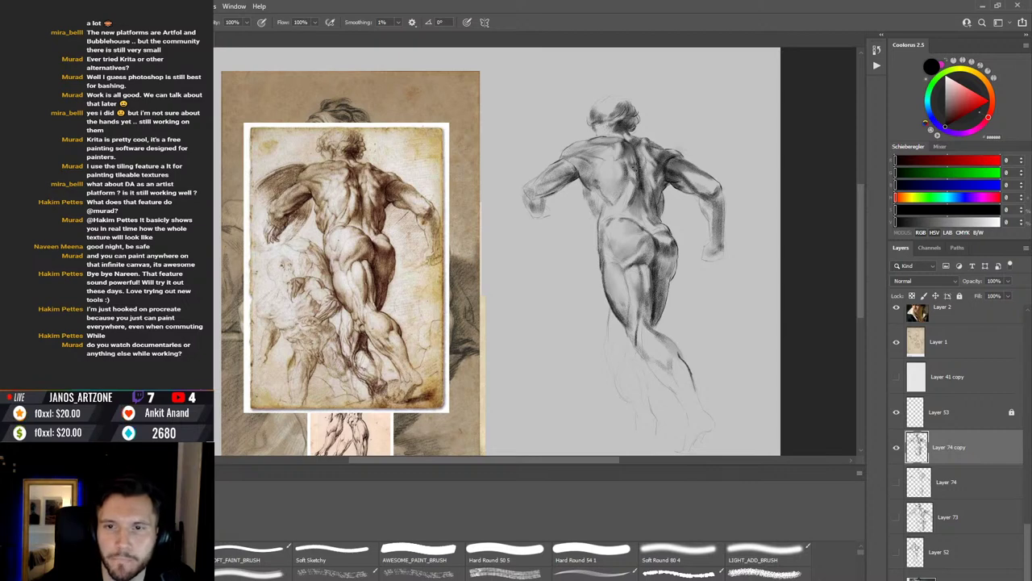
pyautogui.moveTo(677, 211); pyautogui.dragTo(658, 190)
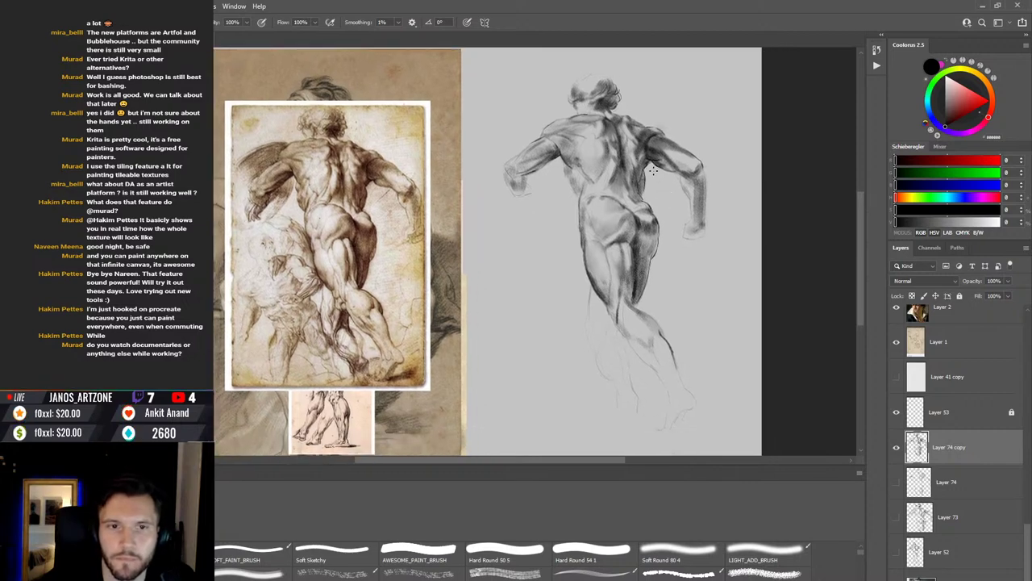
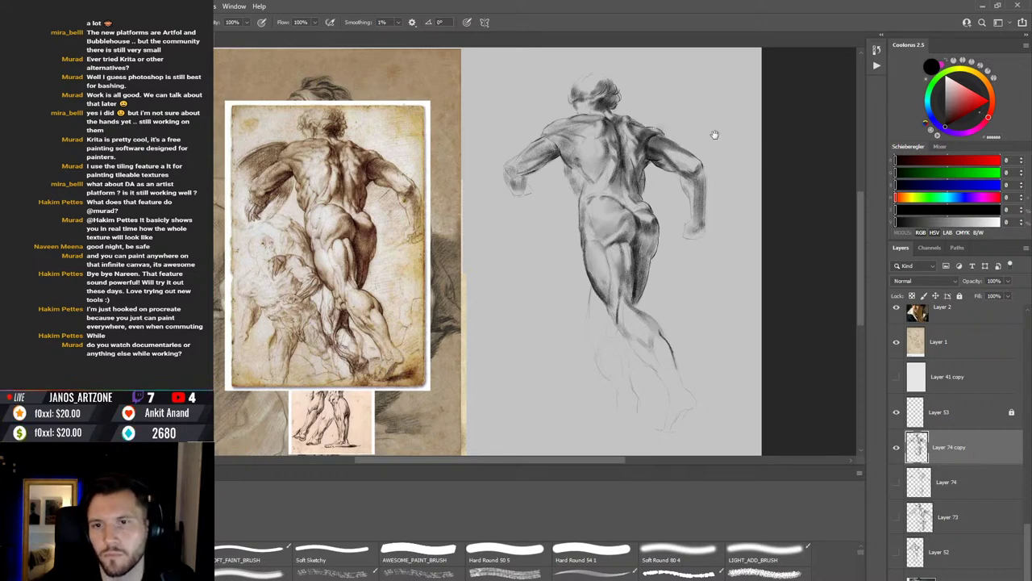
# Step: Darken the pencil shading along the back of the leg, across the buttocks and upper thighs
pyautogui.moveTo(717, 126); pyautogui.dragTo(699, 142)
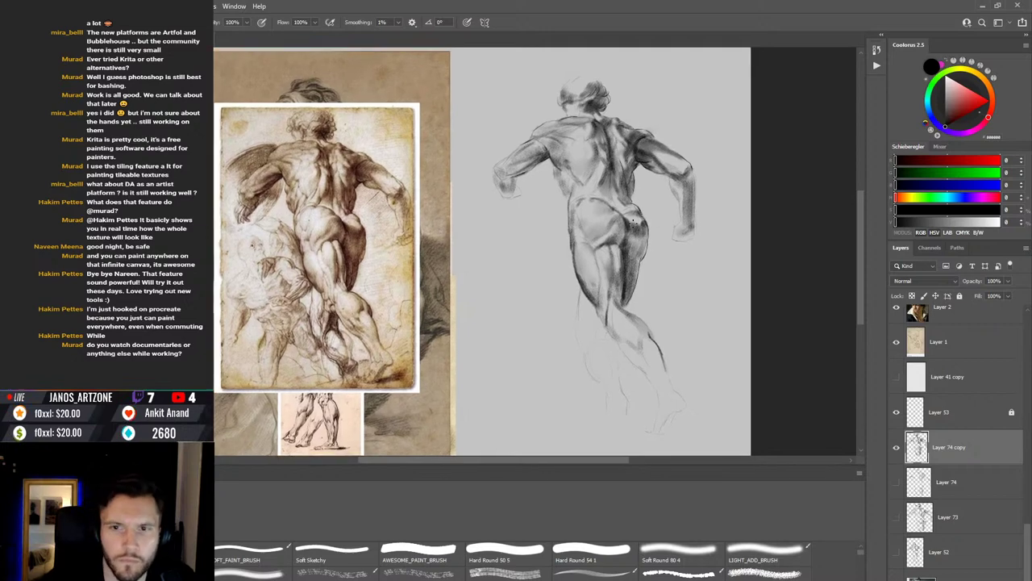
pyautogui.scroll(-1, 663, 238)
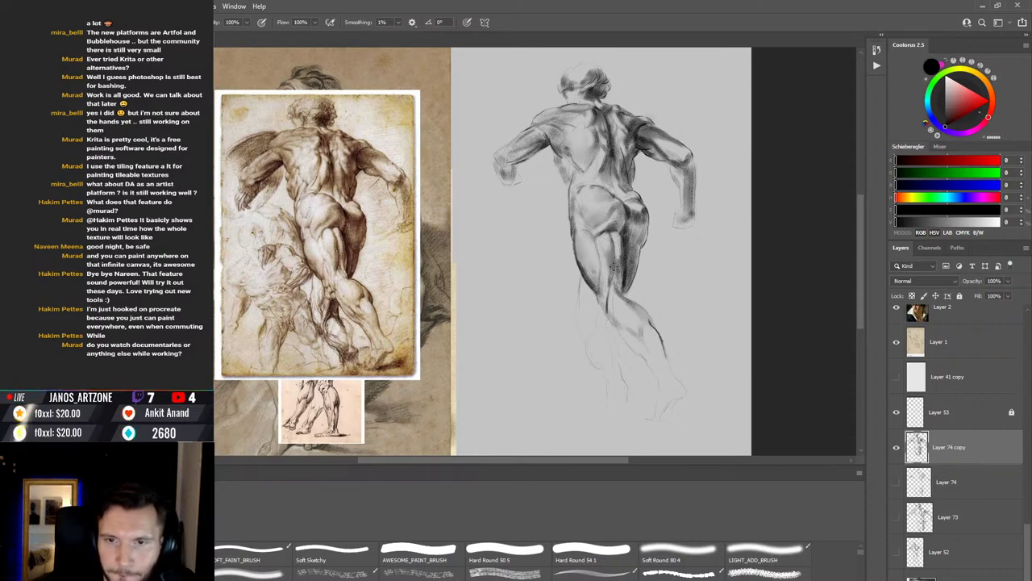
pyautogui.moveTo(641, 324); pyautogui.dragTo(626, 296)
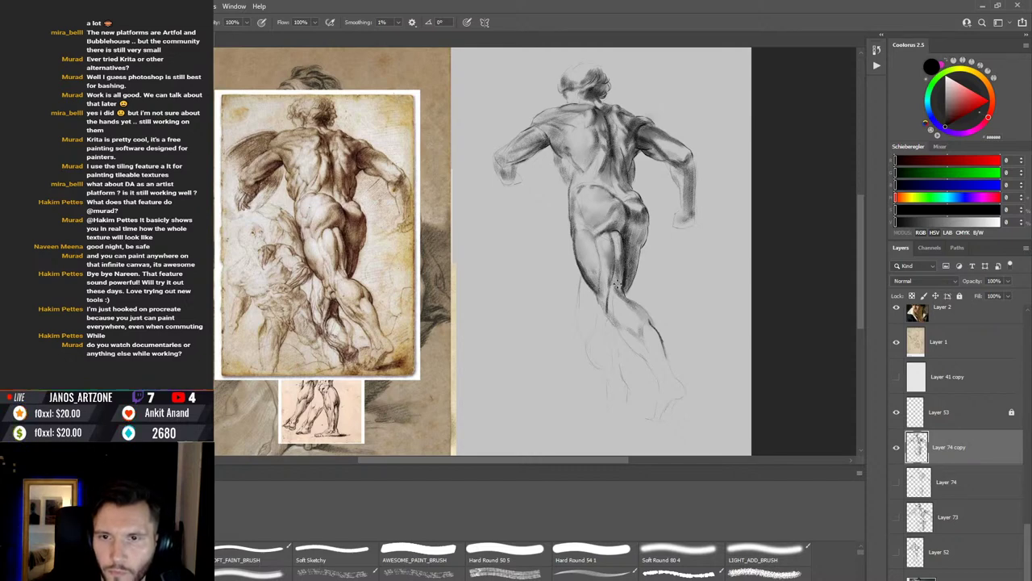
pyautogui.moveTo(657, 277); pyautogui.dragTo(655, 280)
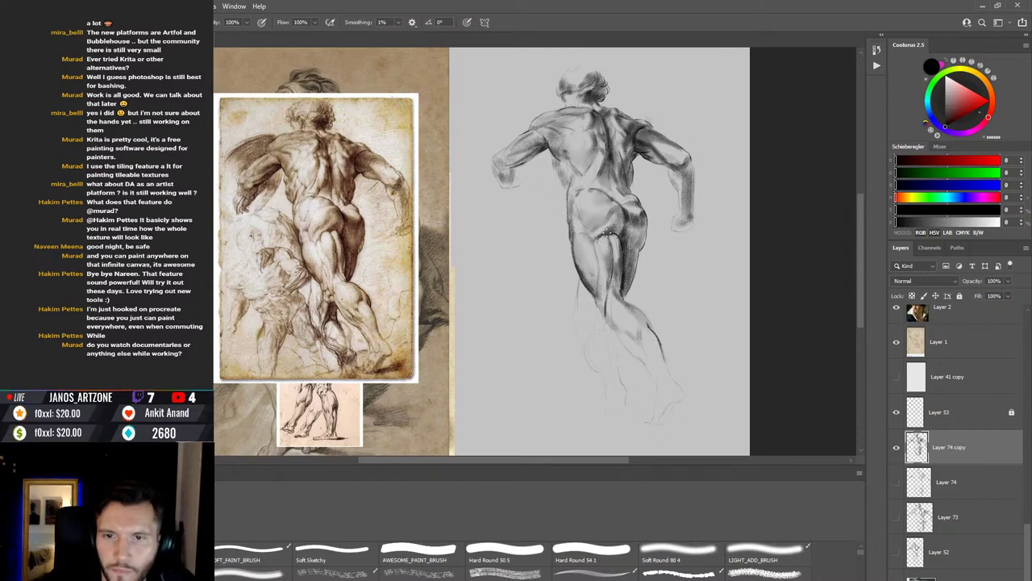
# Step: Build darker strokes along the spine and shoulder blades, smudging and erasing to soften them
pyautogui.press('r')
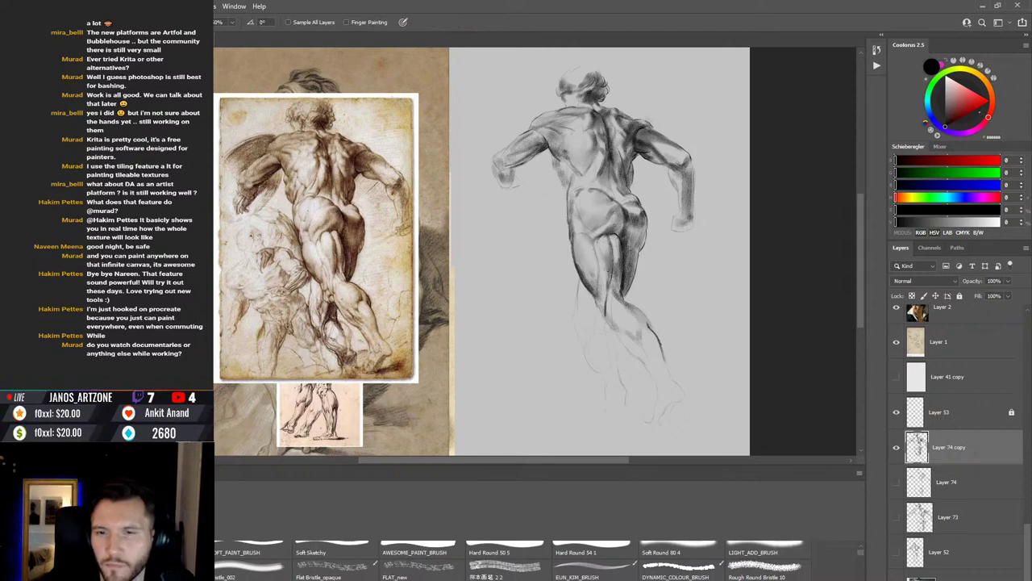
pyautogui.press('b')
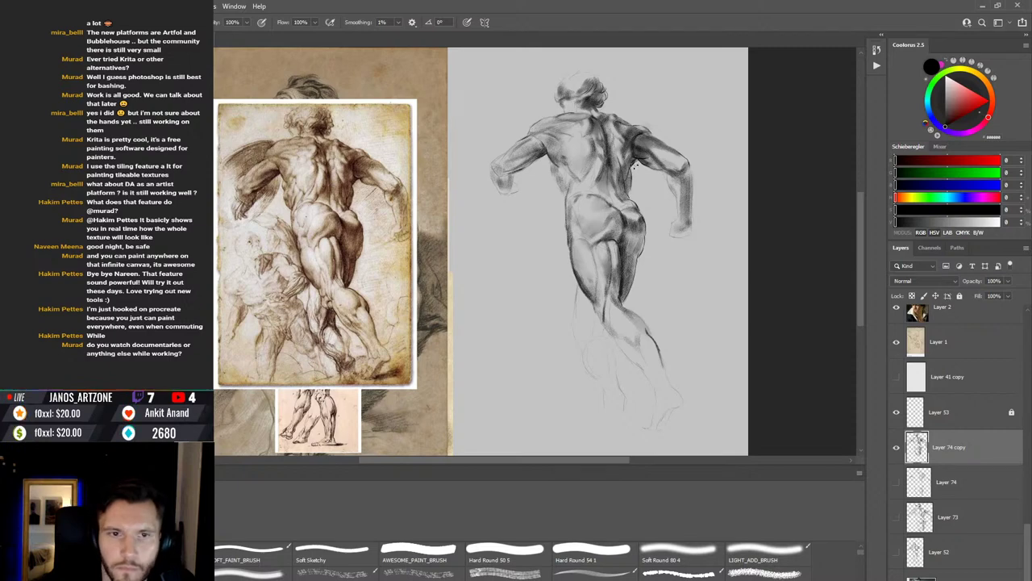
pyautogui.press('e')
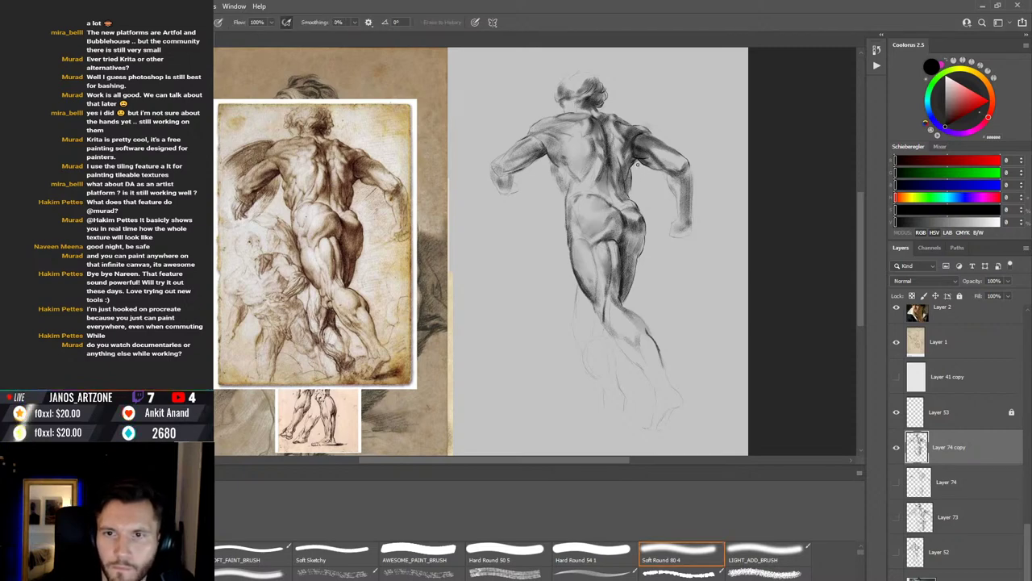
pyautogui.press('b')
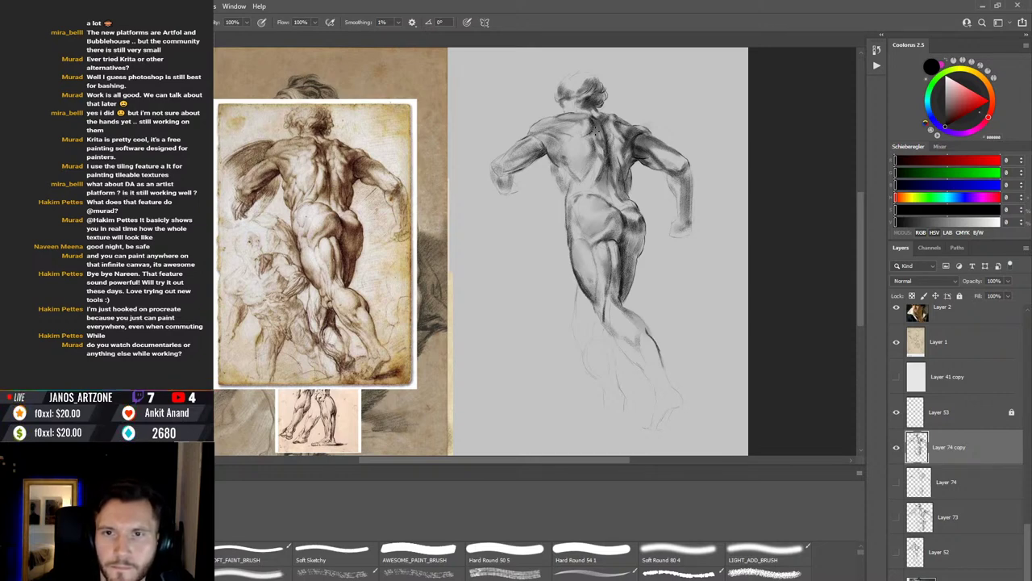
pyautogui.scroll(2, 669, 104)
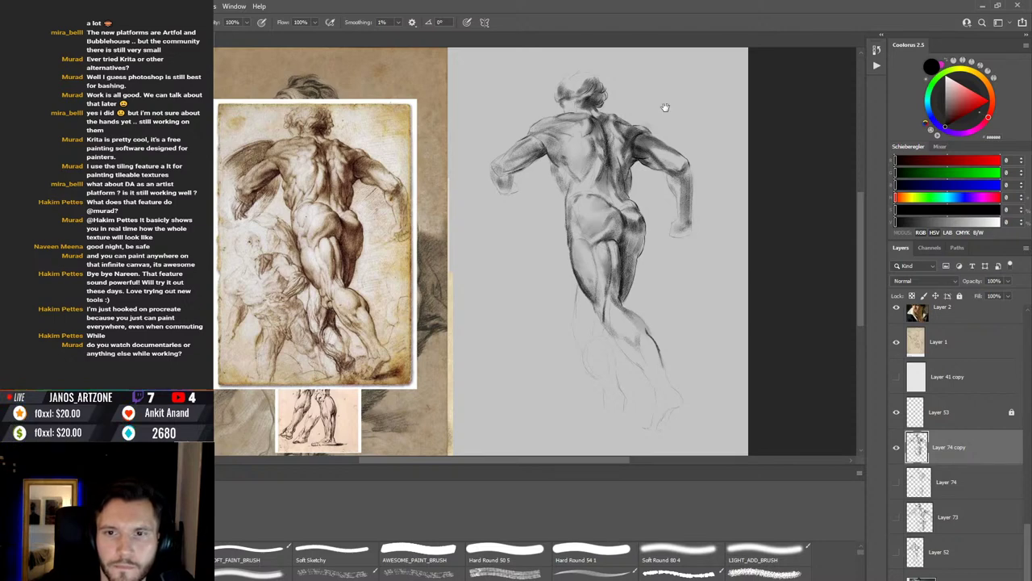
pyautogui.scroll(-2, 659, 125)
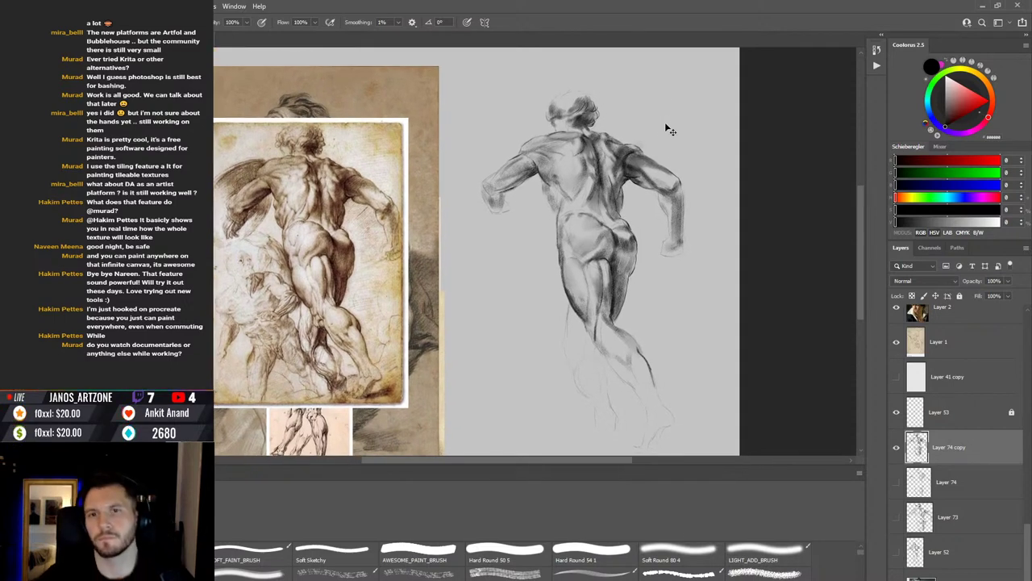
pyautogui.click(897, 450)
pyautogui.click(897, 453)
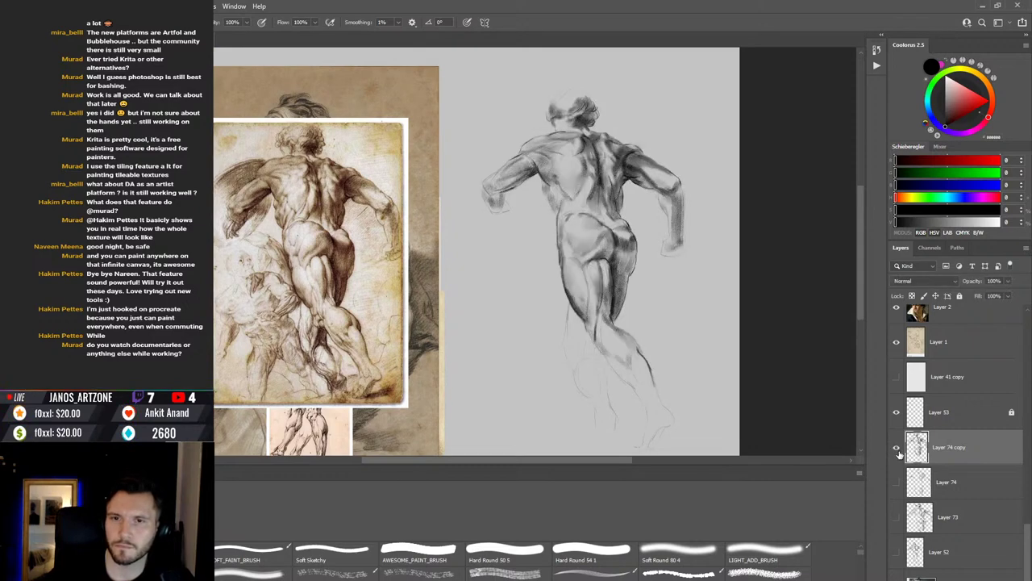
pyautogui.click(896, 481)
pyautogui.click(897, 517)
pyautogui.click(897, 449)
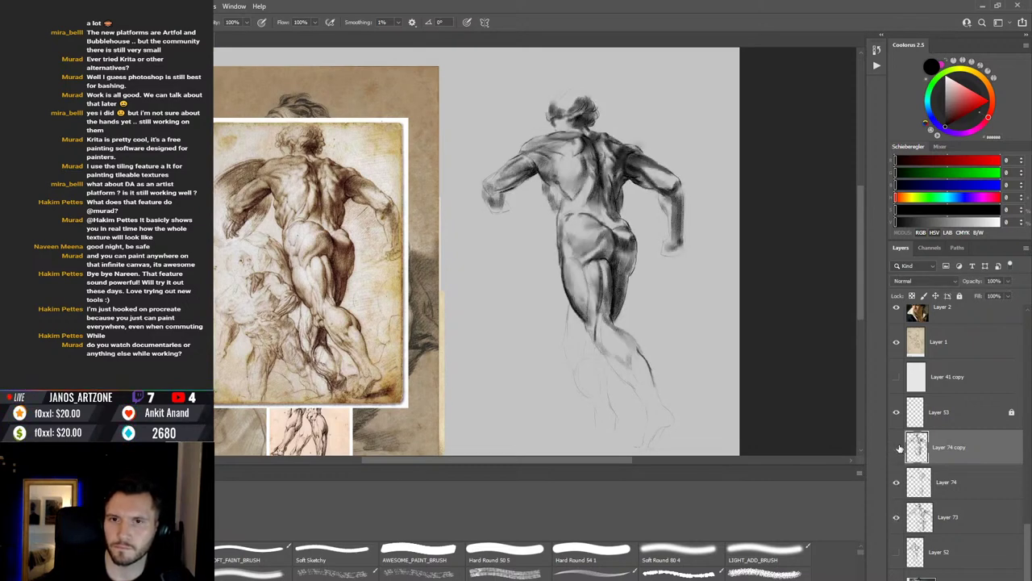
pyautogui.click(898, 449)
pyautogui.click(898, 450)
pyautogui.click(900, 452)
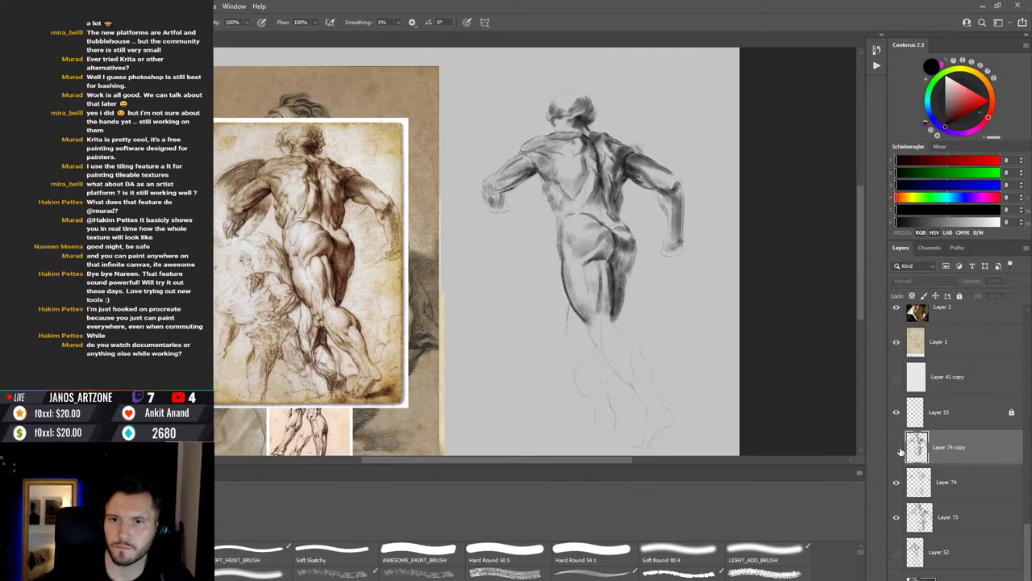
pyautogui.click(898, 452)
pyautogui.click(896, 481)
pyautogui.click(896, 517)
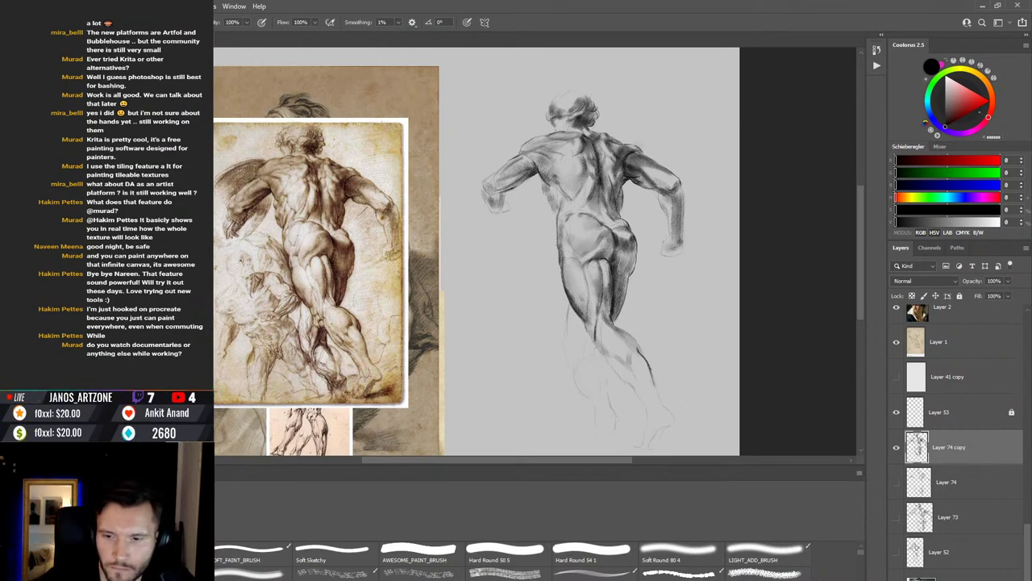
pyautogui.click(747, 575)
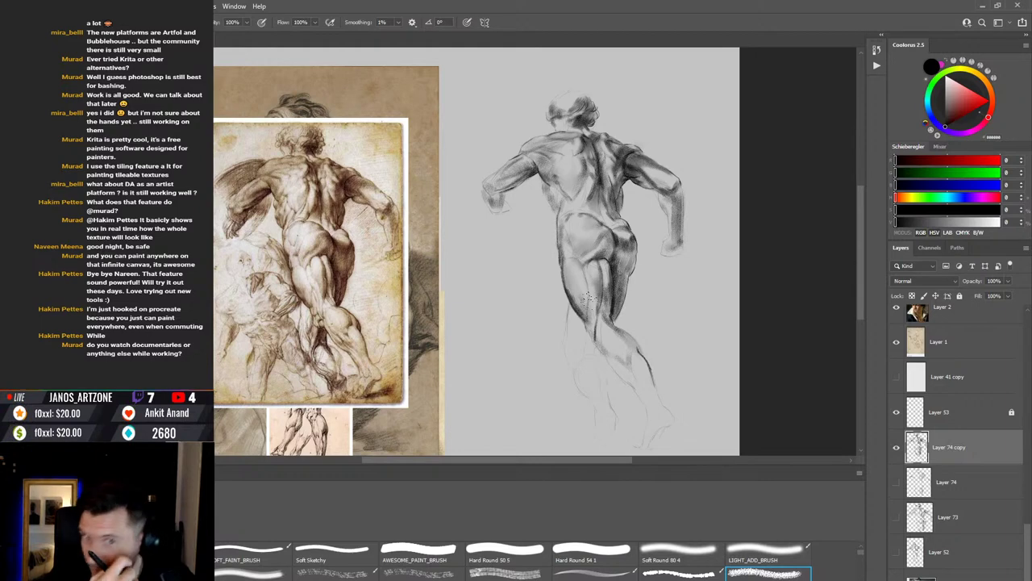
# Step: Shade the legs and hips with soft round and textured brushes, then duplicate the layer as Layer 74 copy 2
pyautogui.click(682, 552)
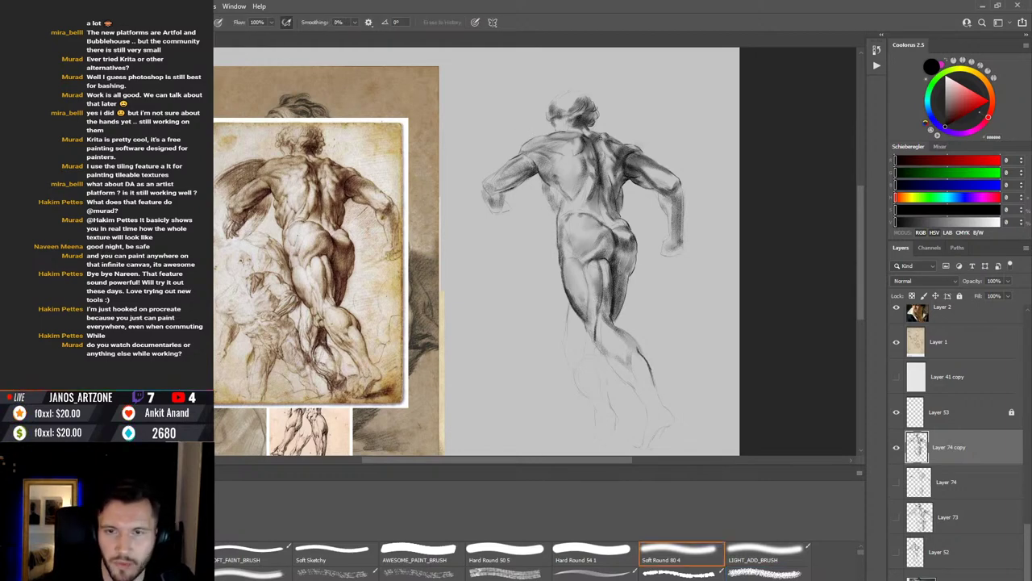
pyautogui.press('.')
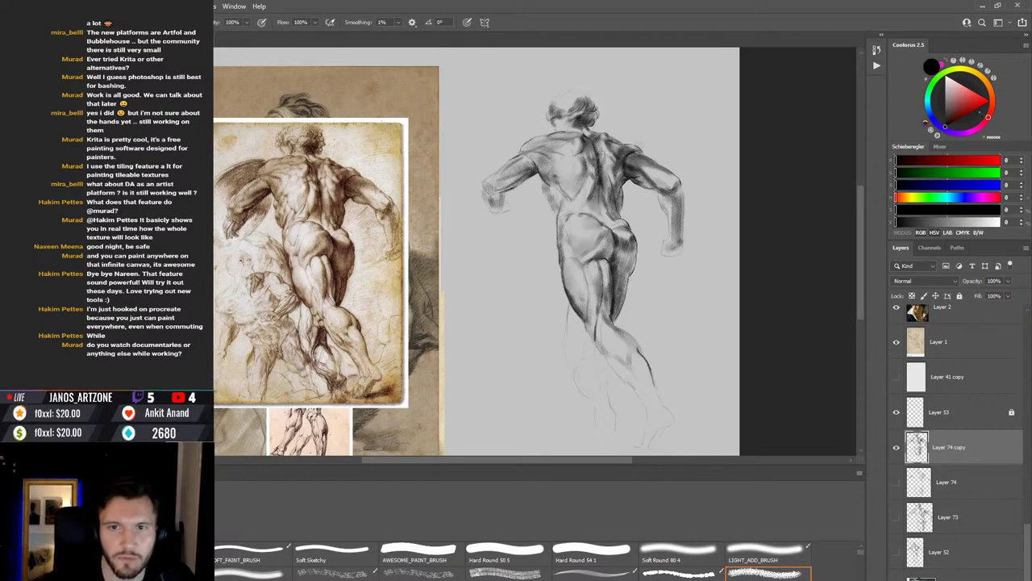
pyautogui.press('e')
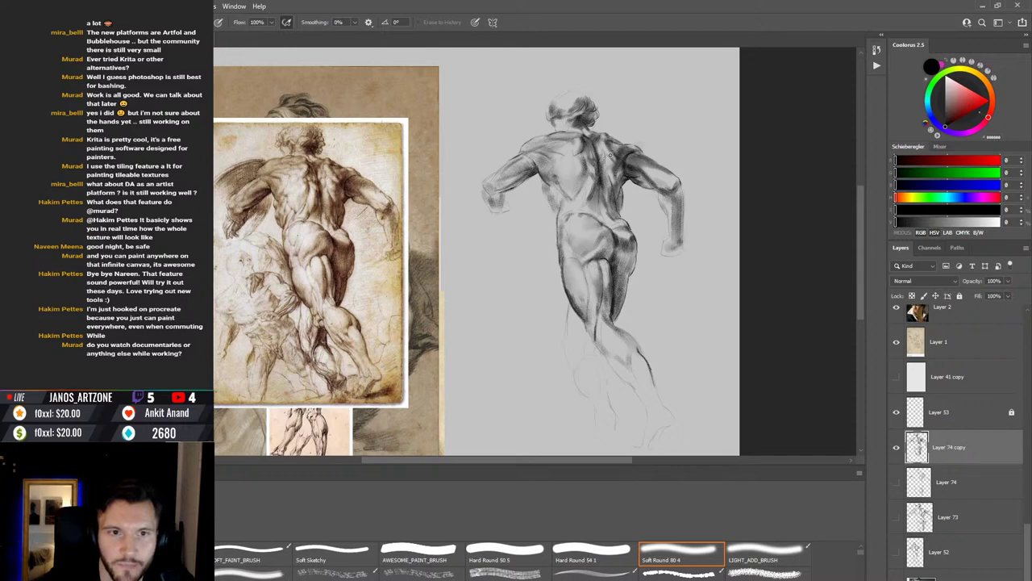
pyautogui.press('.')
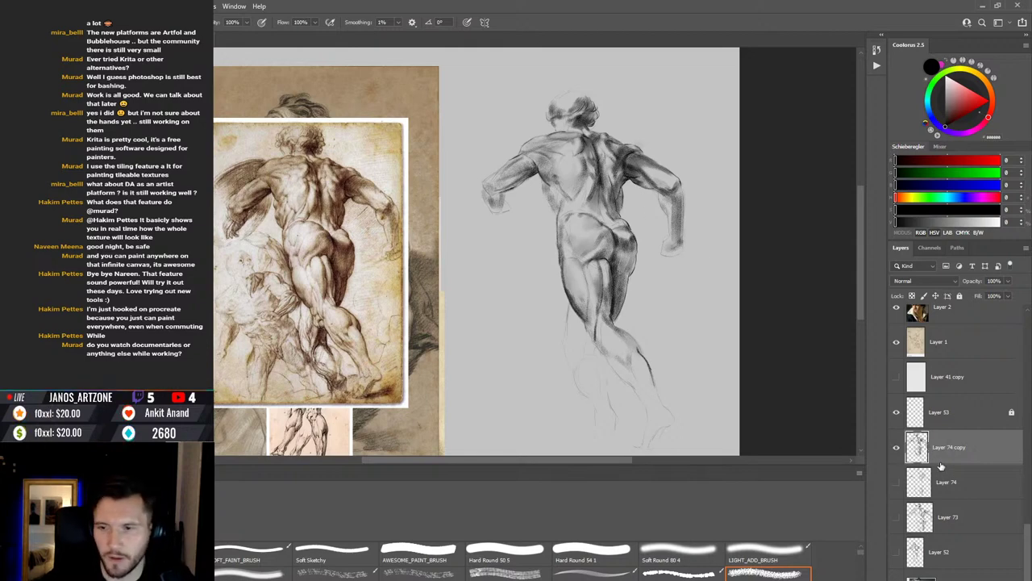
pyautogui.hotkey('ctrl', 'j')
# Step: Hide Layer 74 copy and add rough bristle dabs on the lower back above the buttocks
pyautogui.click(897, 481)
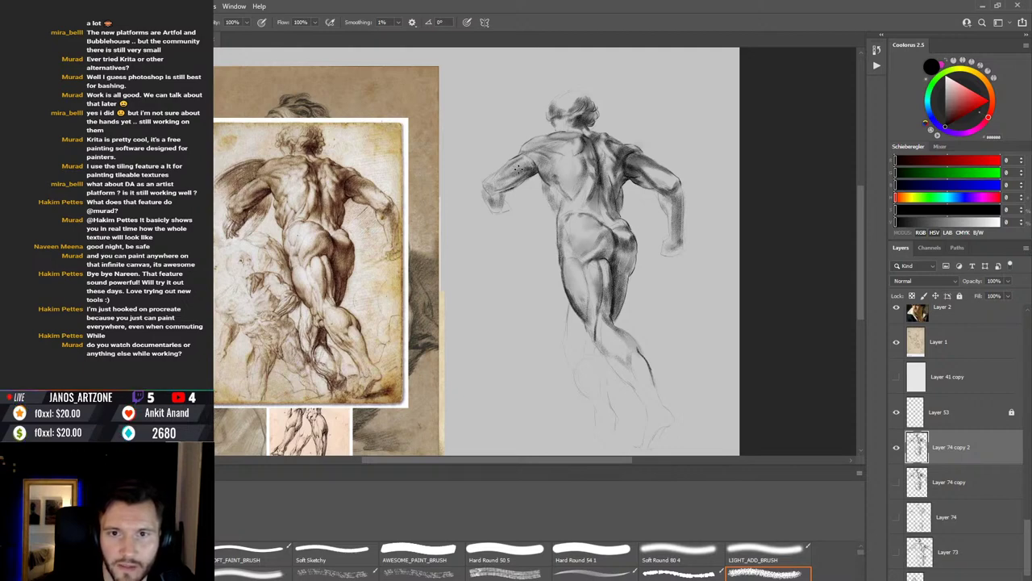
pyautogui.press('r')
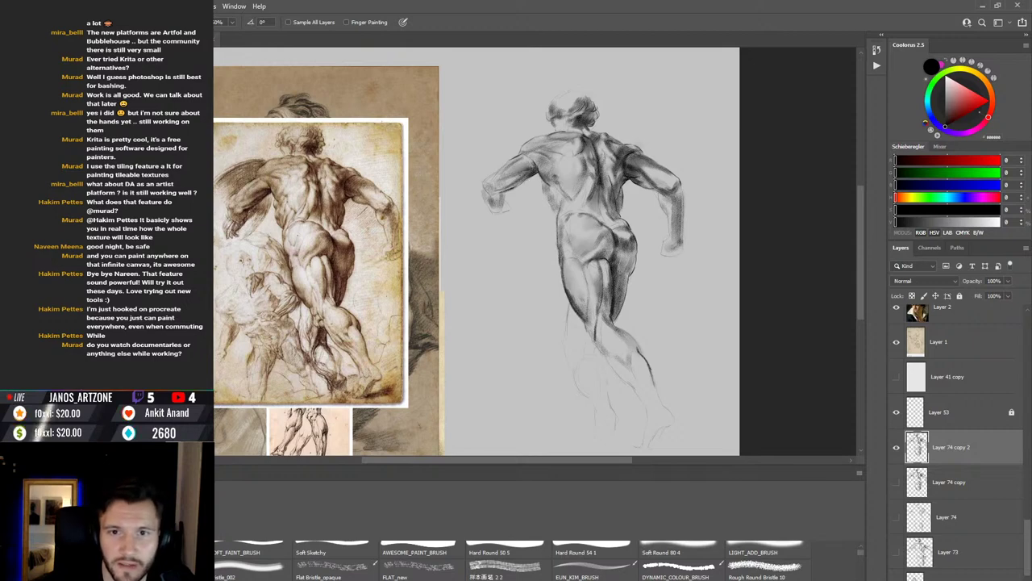
pyautogui.press('b')
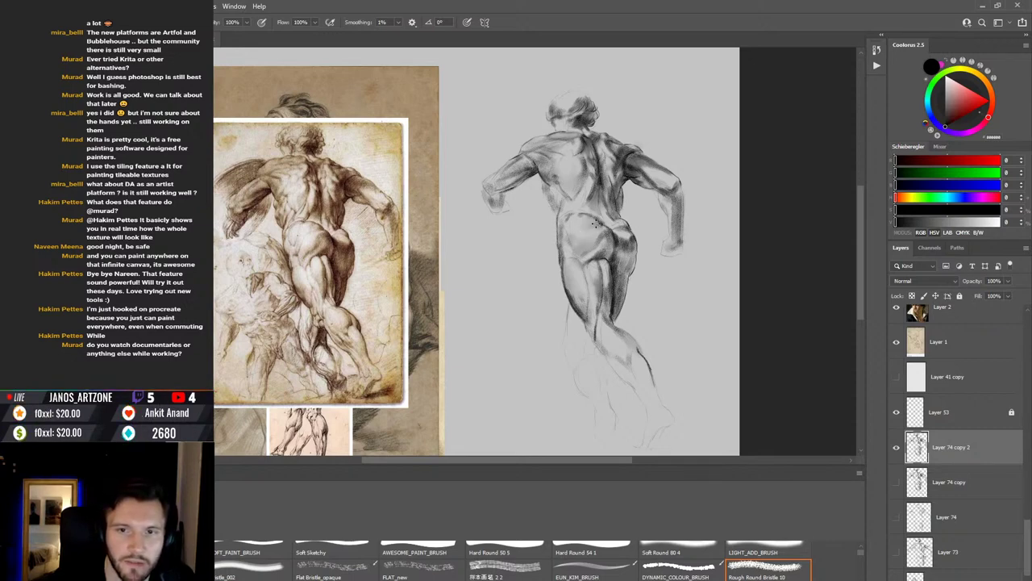
# Step: Shade the right shoulder with soft round and textured brushes, erasing and smudging as needed
pyautogui.press(',')
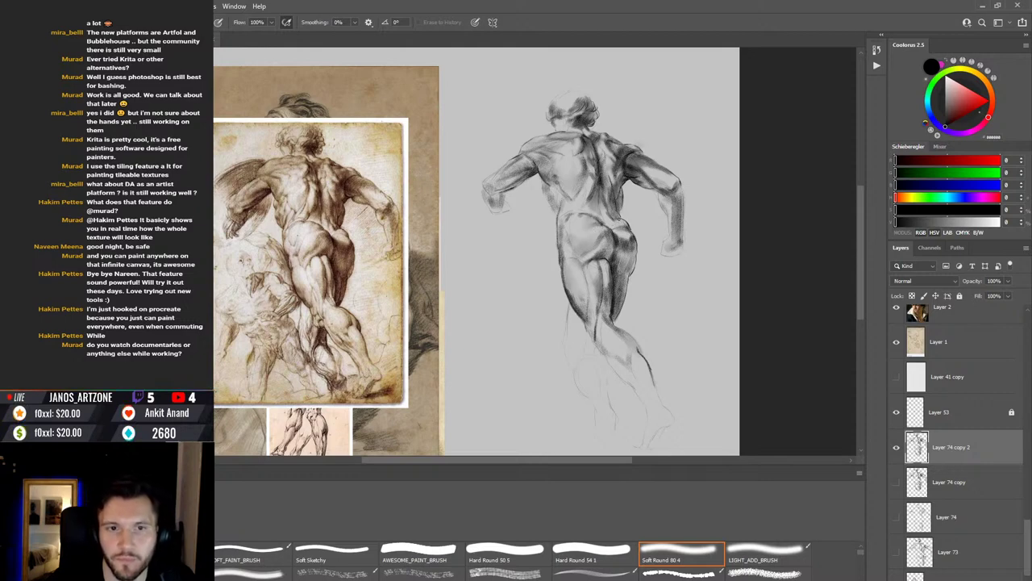
pyautogui.press('.')
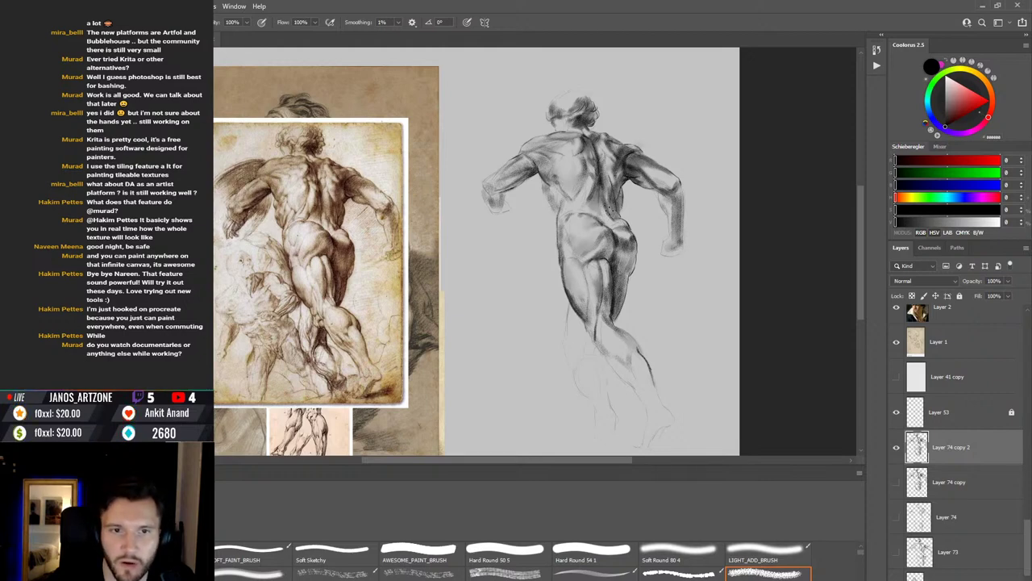
pyautogui.press('e')
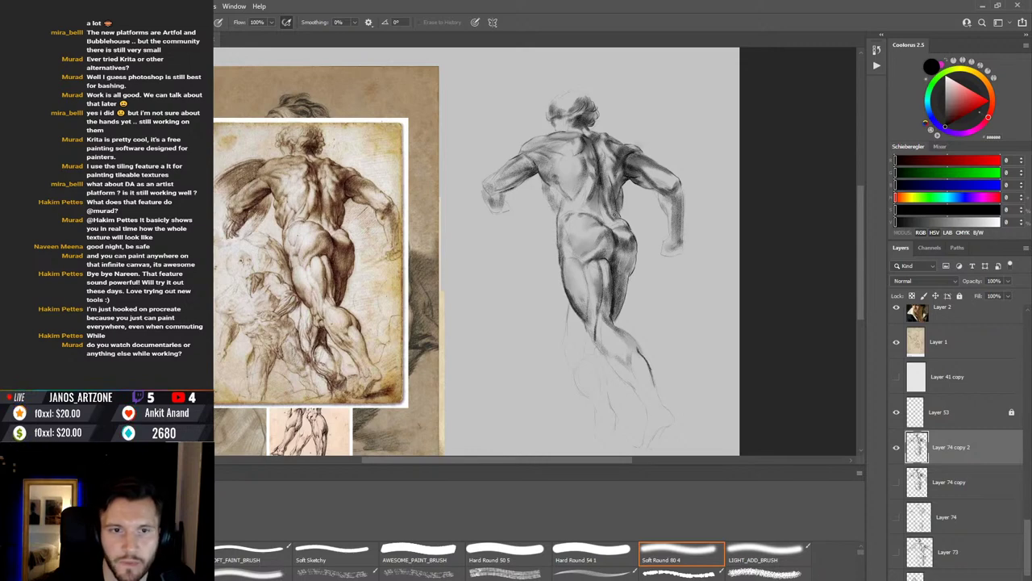
pyautogui.press('.')
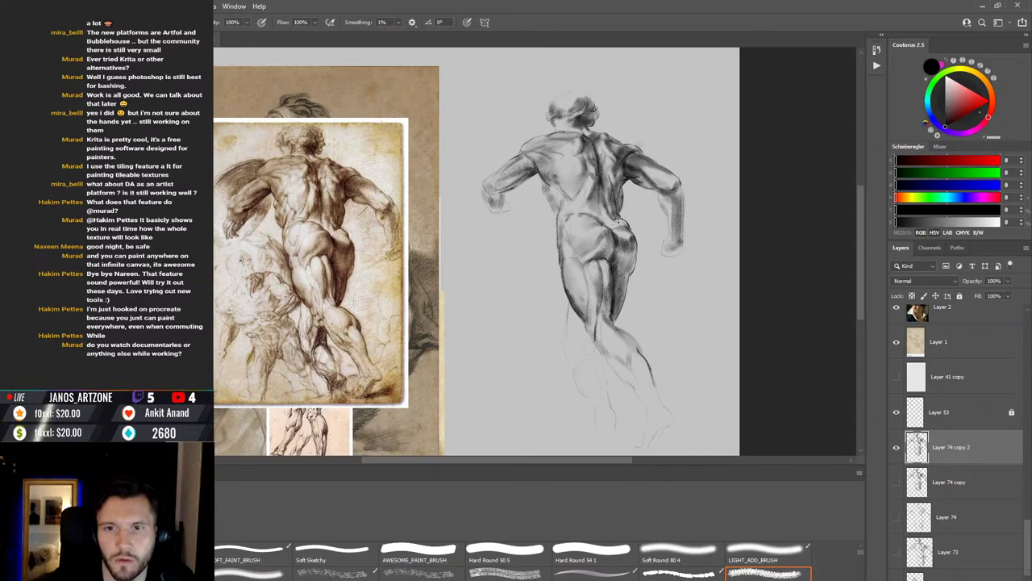
pyautogui.press('r')
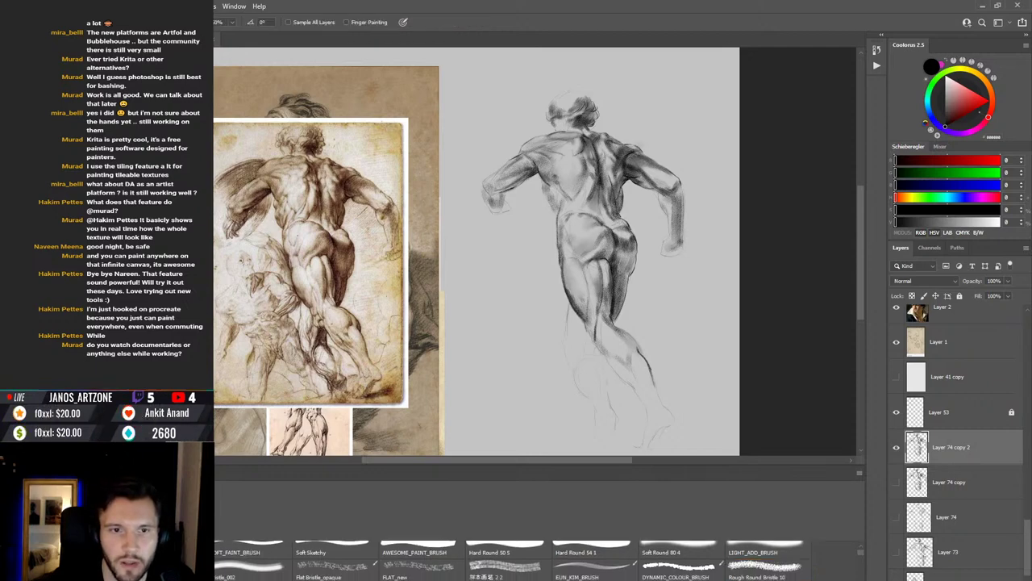
pyautogui.press('b')
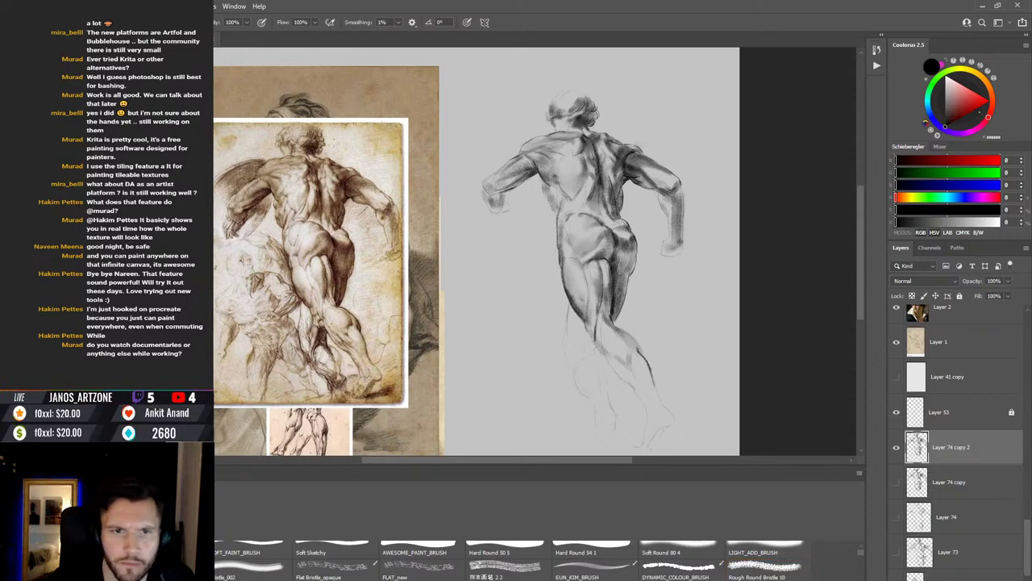
# Step: Deepen and blend the upper arm shading with the Soft Round 80 4 preset
pyautogui.click(680, 555)
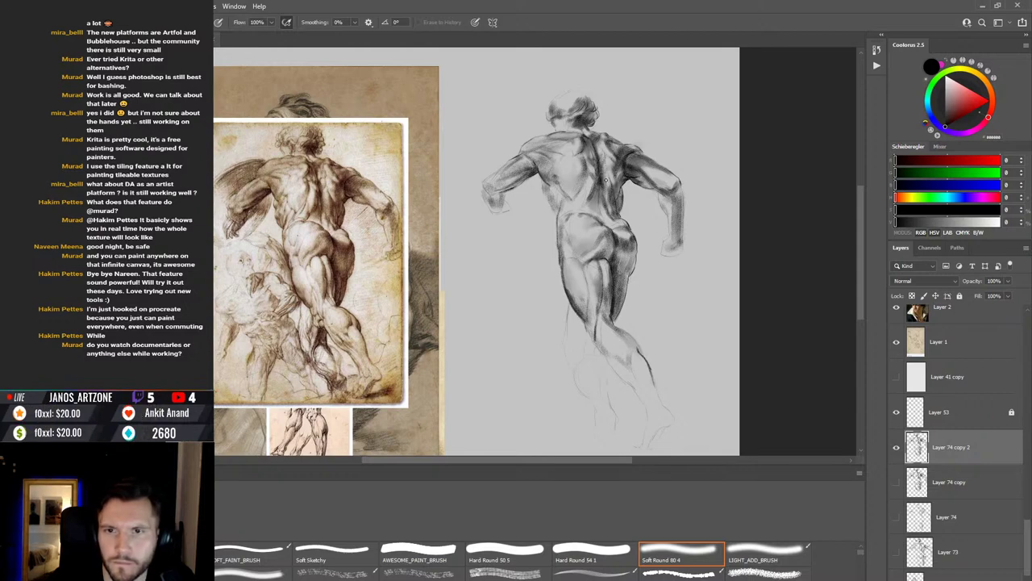
pyautogui.press('r')
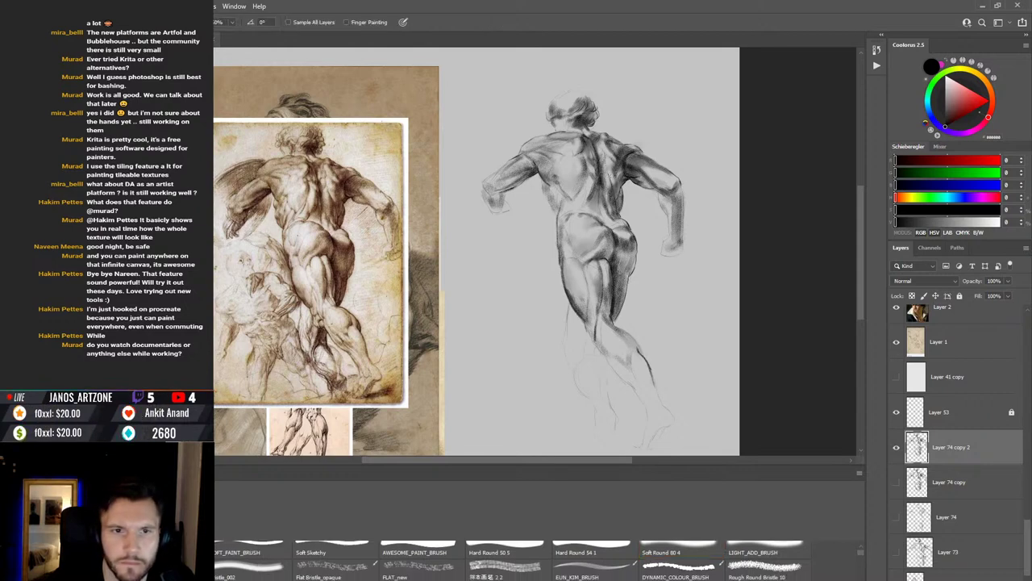
pyautogui.press('b')
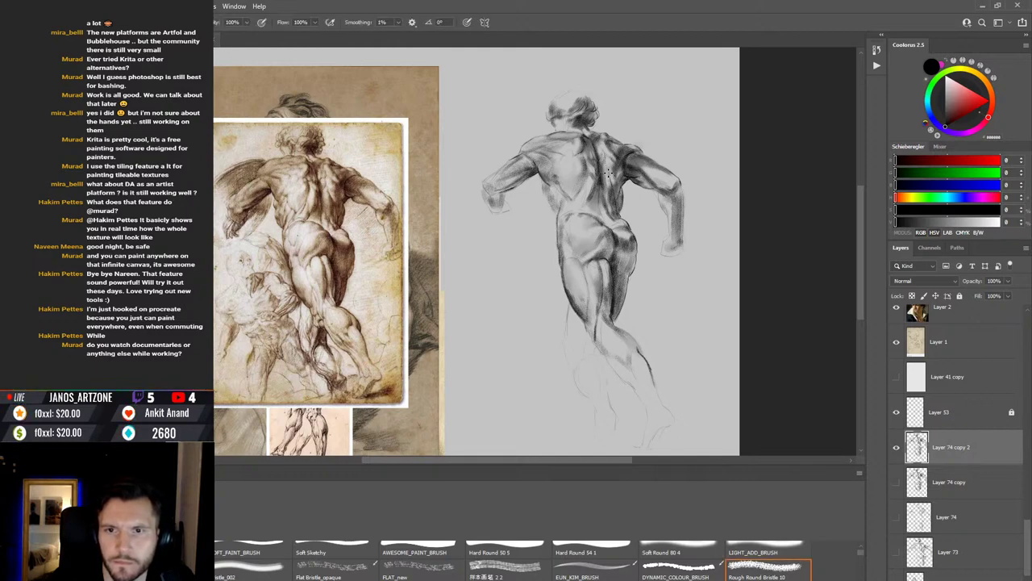
pyautogui.press('r')
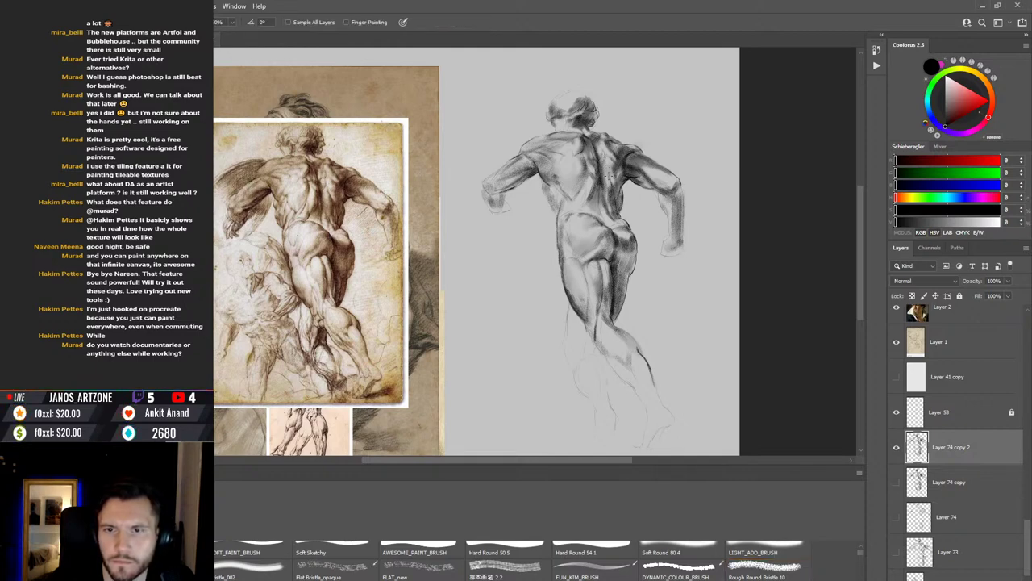
pyautogui.press('b')
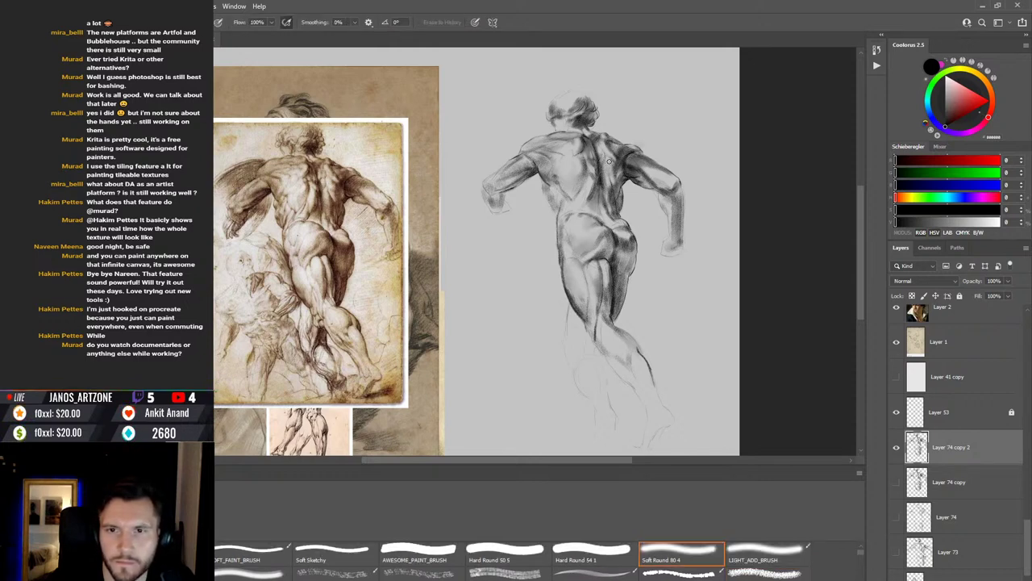
pyautogui.press('.')
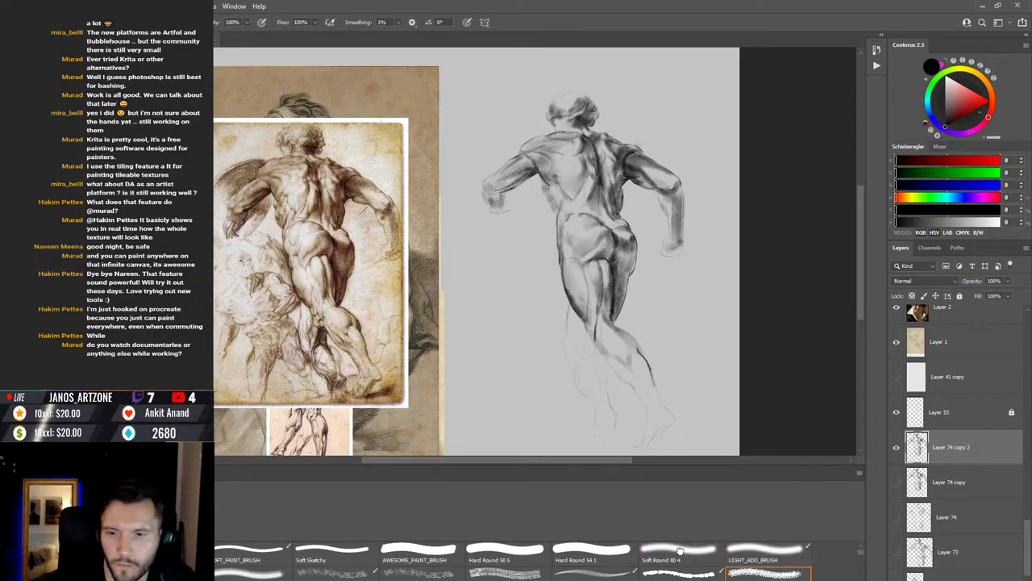
# Step: Paint dark Soft Round 80 4 marks around the shoulder blade, blending and erasing to clean the tones
pyautogui.press(',')
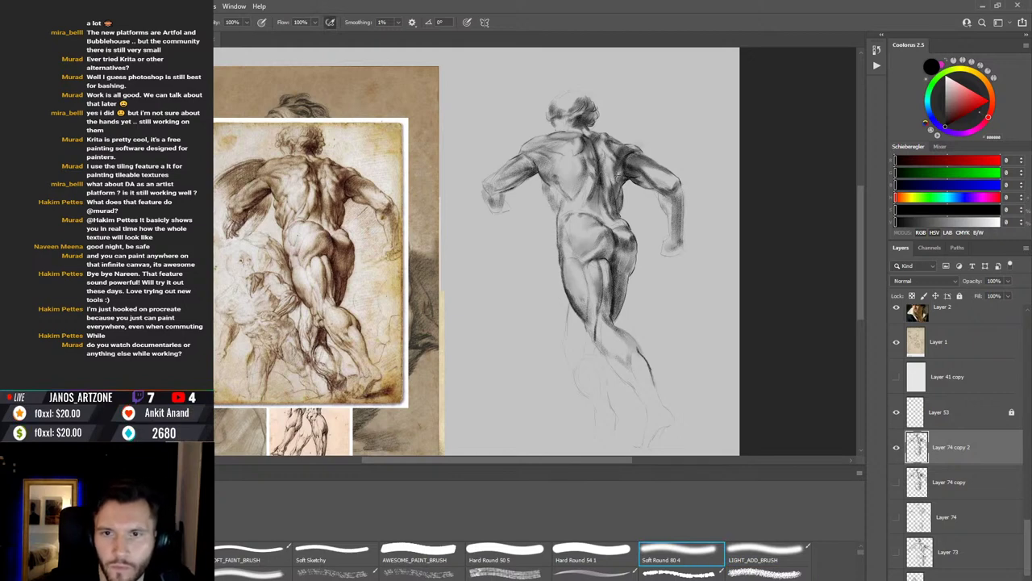
pyautogui.moveTo(663, 100); pyautogui.dragTo(685, 121)
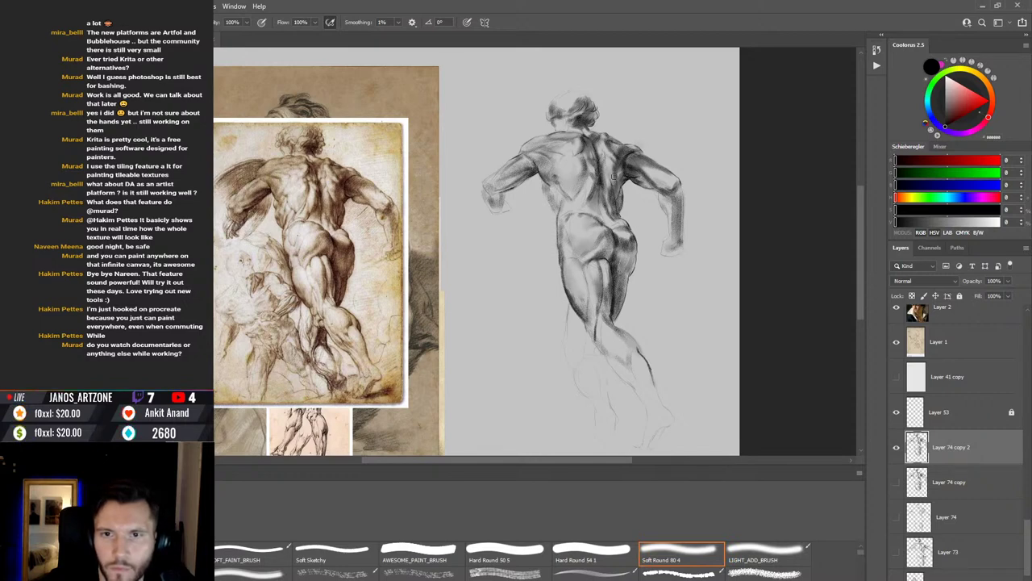
pyautogui.press('r')
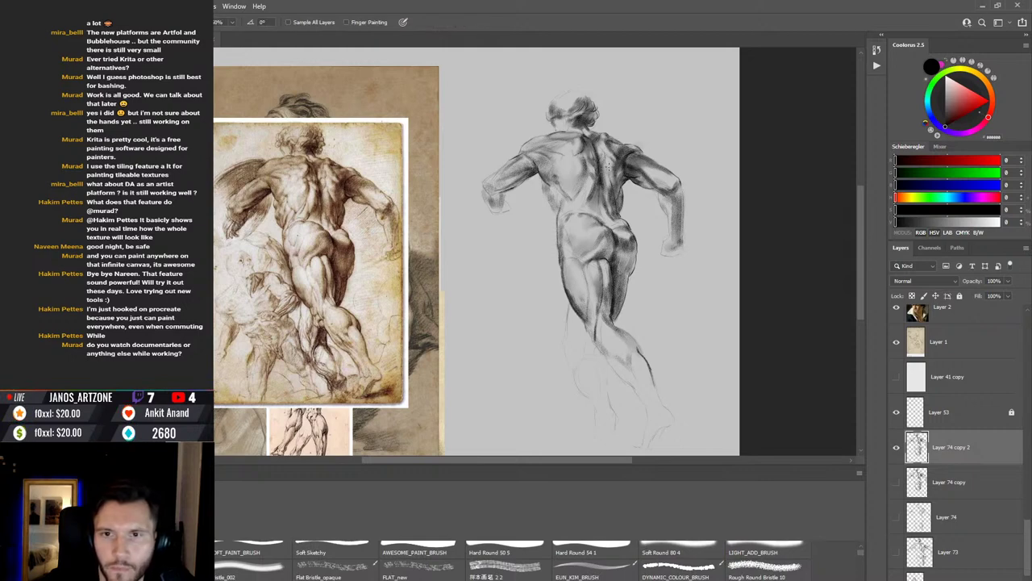
pyautogui.press('b')
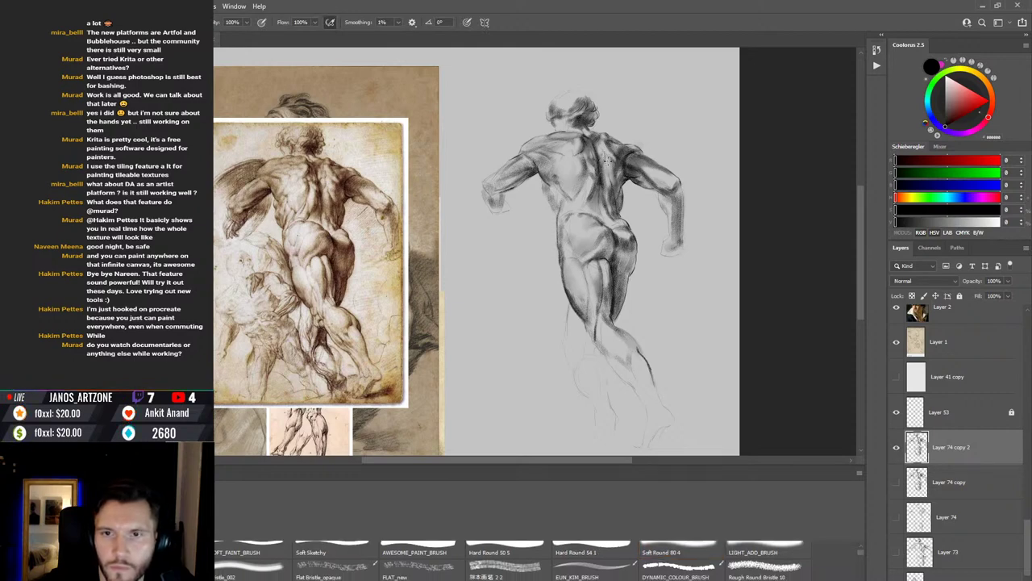
pyautogui.press('e')
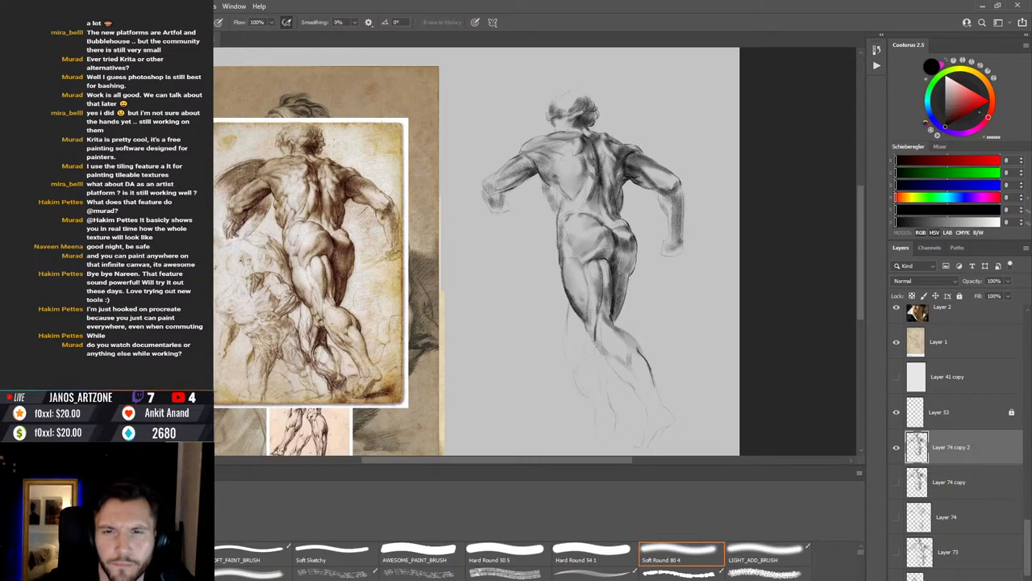
pyautogui.press('b')
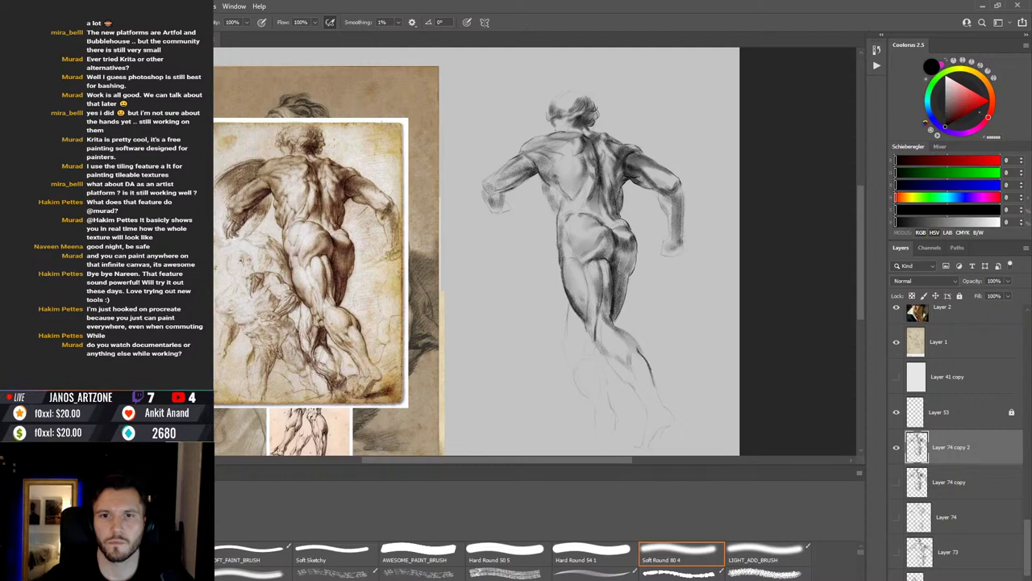
pyautogui.press('e')
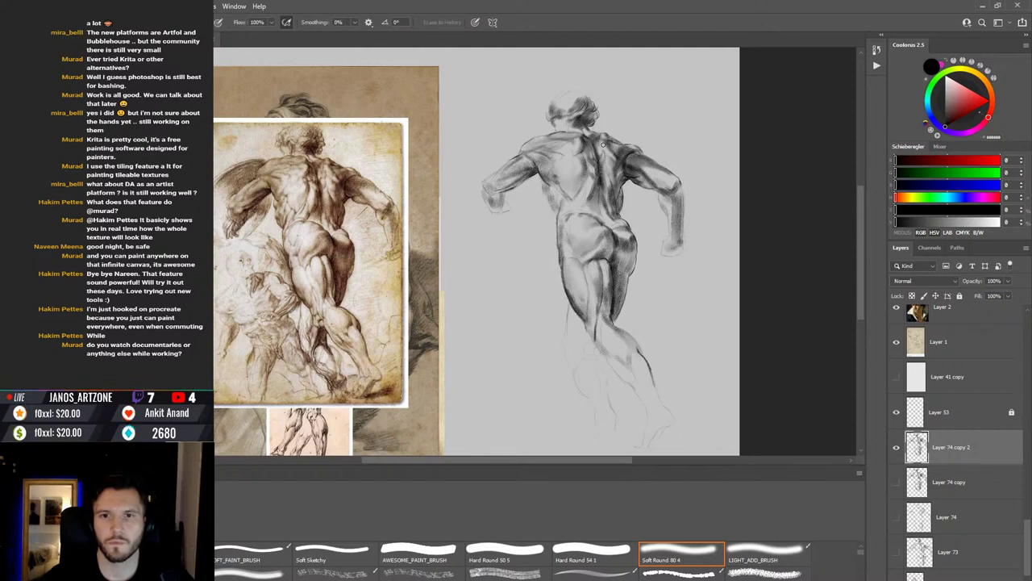
pyautogui.press('b')
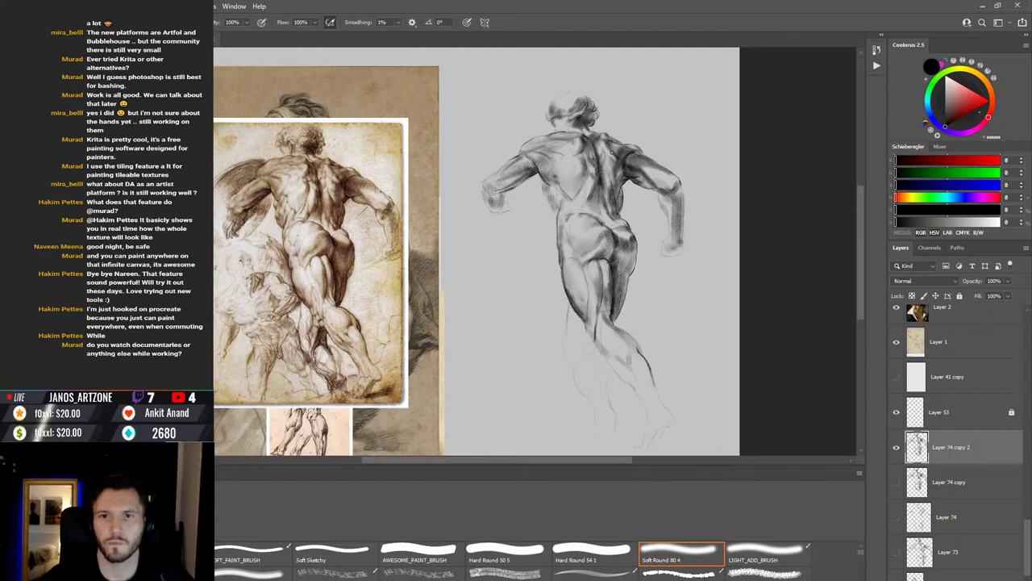
pyautogui.press('r')
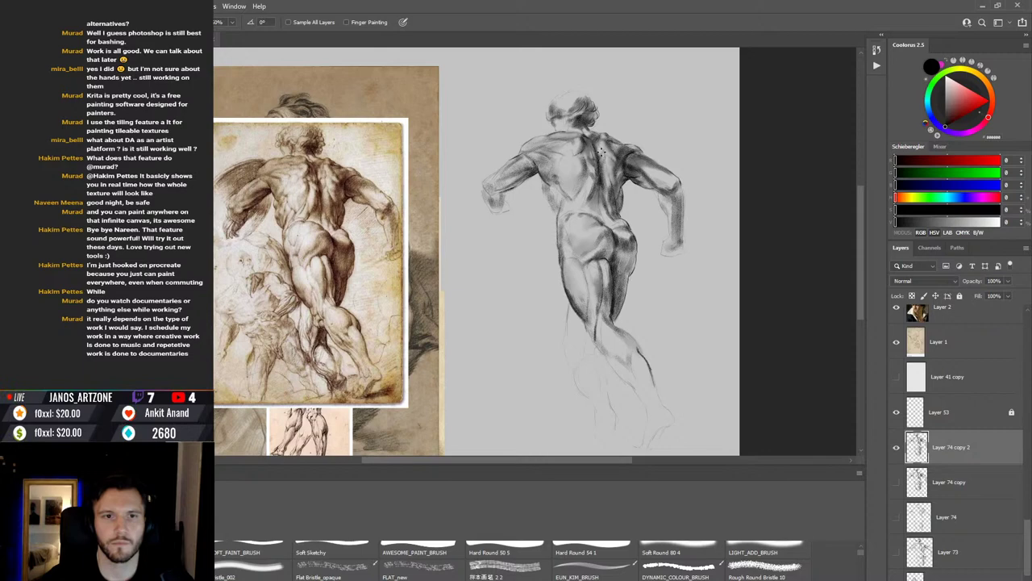
pyautogui.press('b')
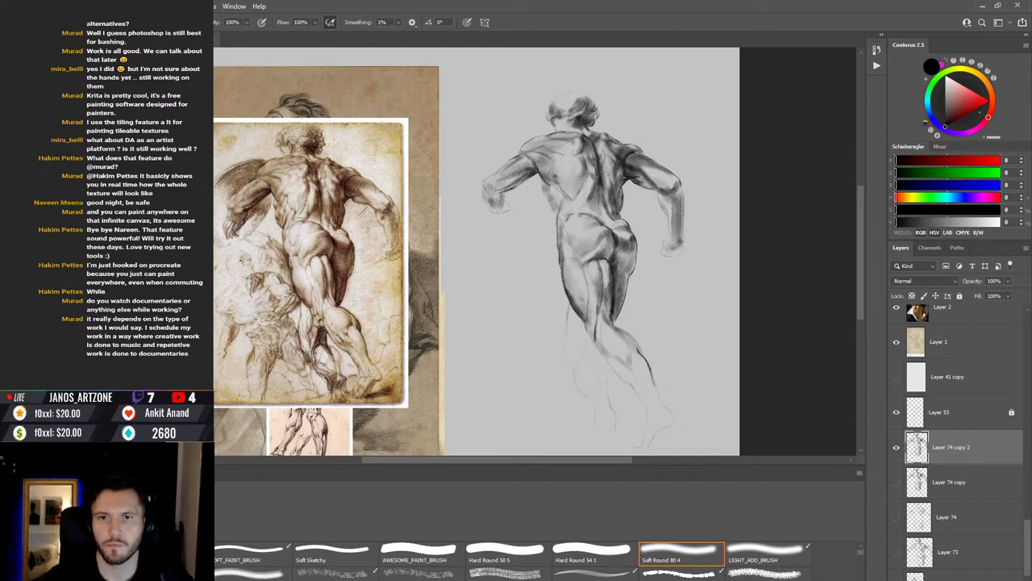
# Step: Add a dark stroke on the right shoulder and blend it into the surrounding back
pyautogui.moveTo(607, 138); pyautogui.dragTo(617, 145)
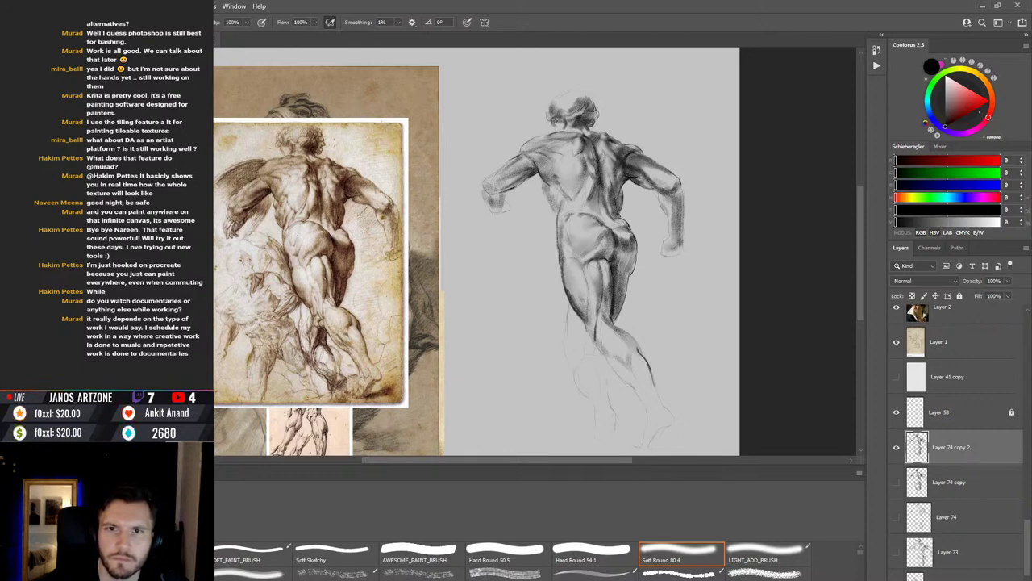
pyautogui.press('r')
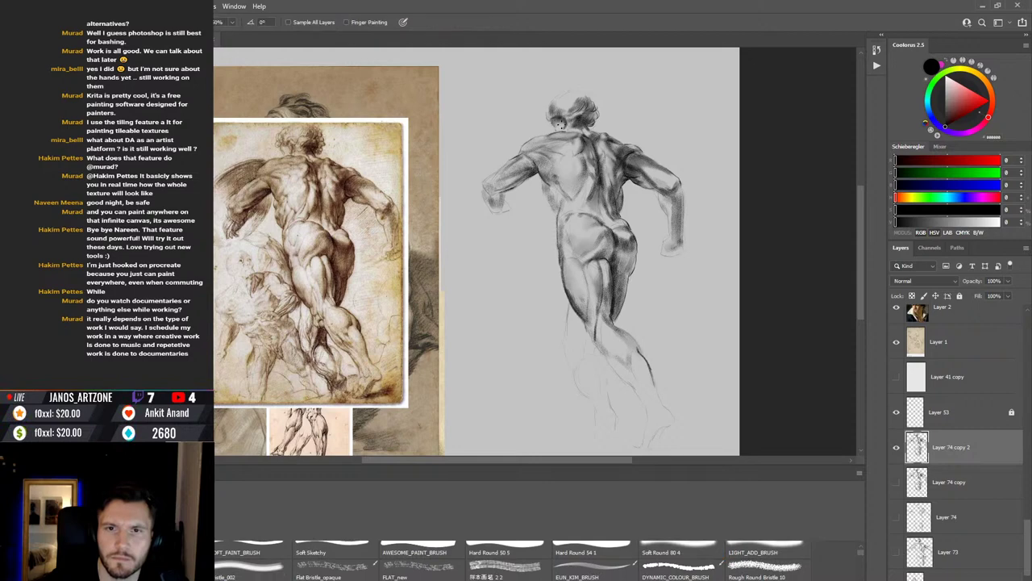
pyautogui.press('b')
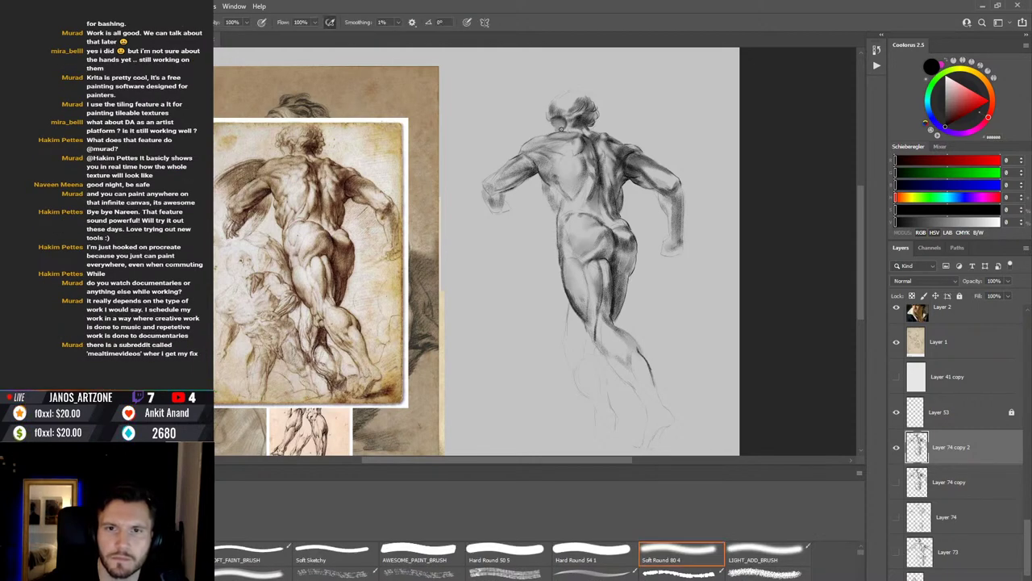
pyautogui.press('e')
pyautogui.press('r')
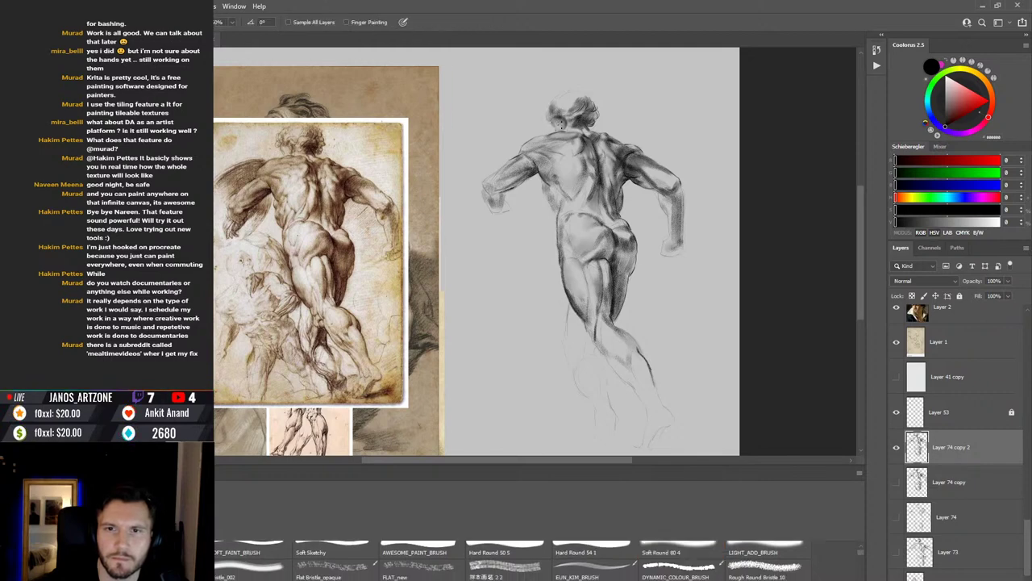
pyautogui.press('b')
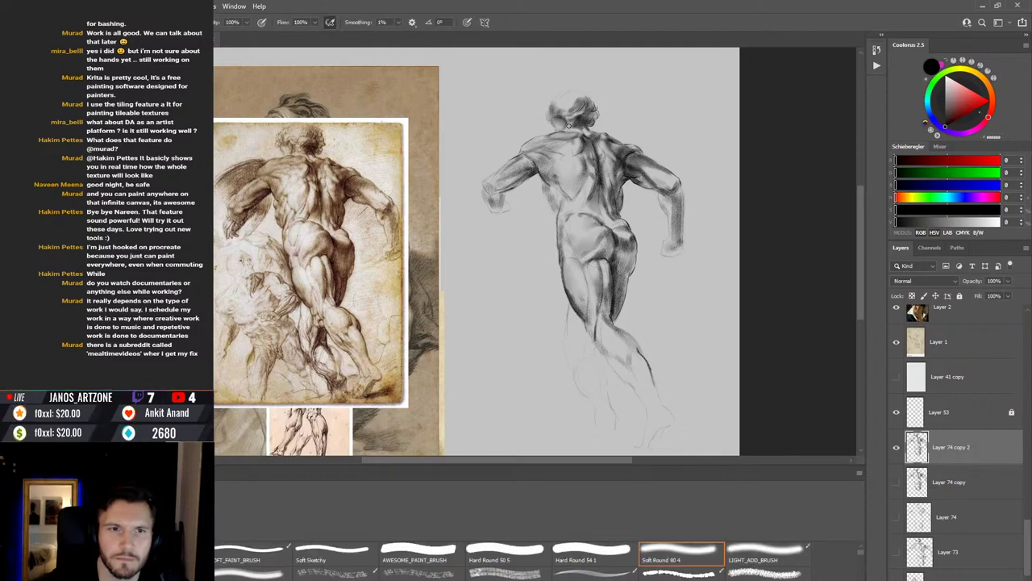
# Step: Smooth and clean the mid-back and spine tones by alternately smudging, erasing and painting
pyautogui.press('r')
pyautogui.press('b')
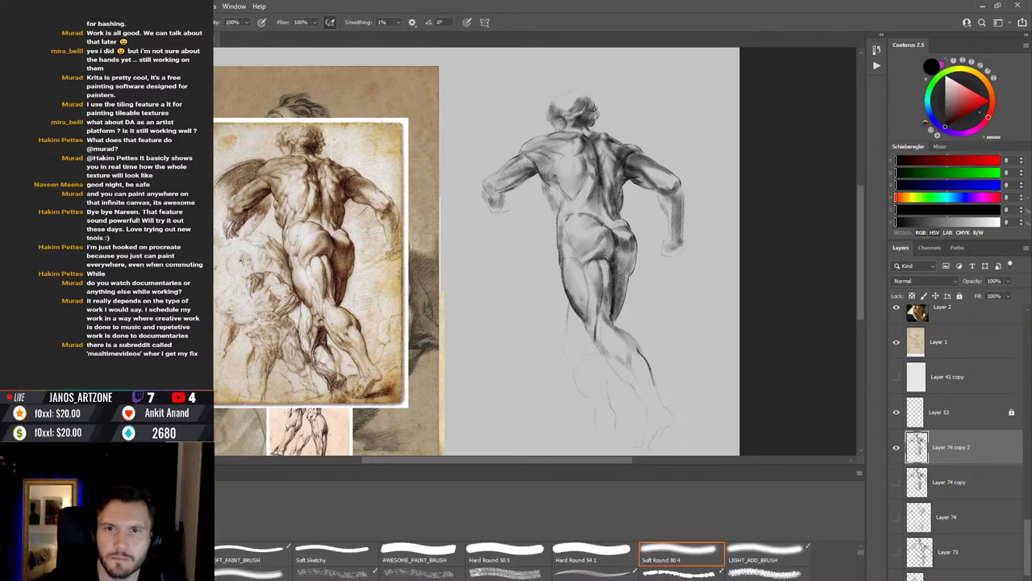
pyautogui.press('e')
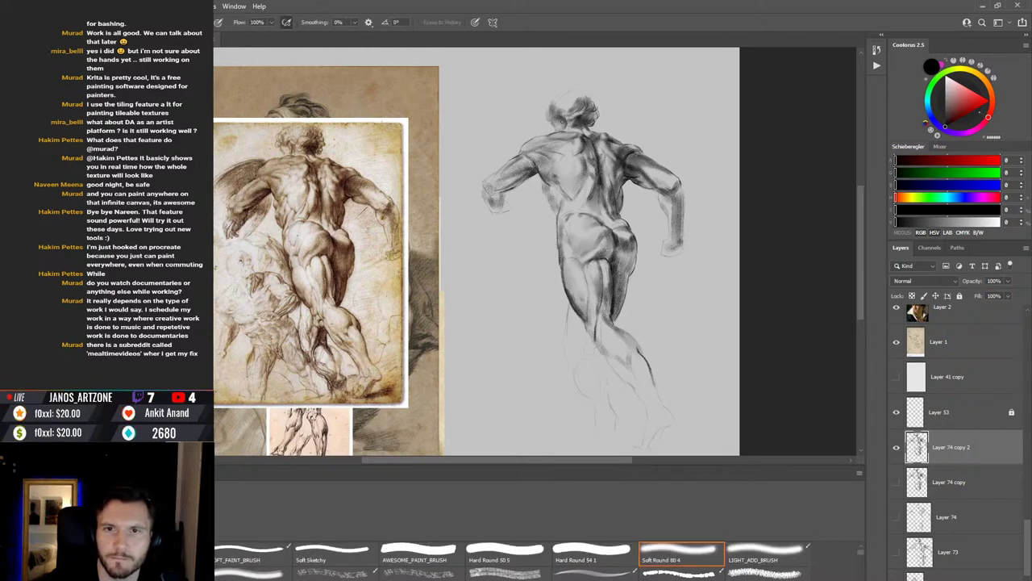
pyautogui.press('b')
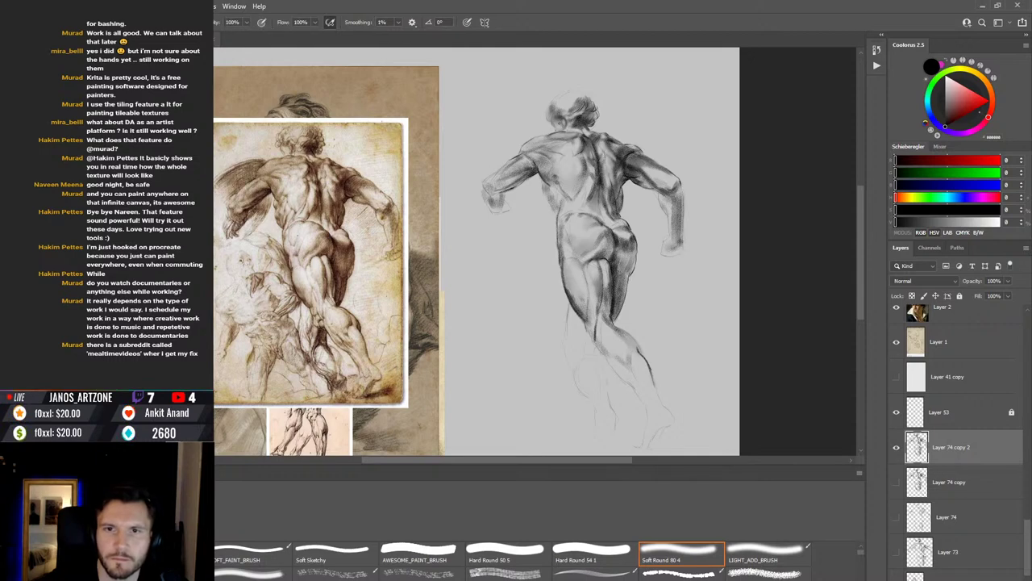
pyautogui.press('e')
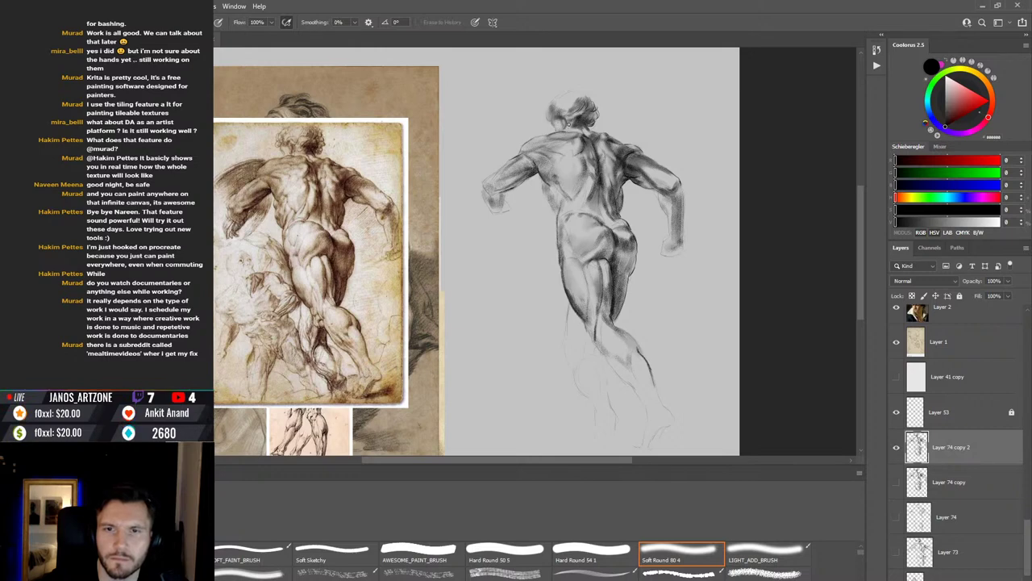
pyautogui.press('b')
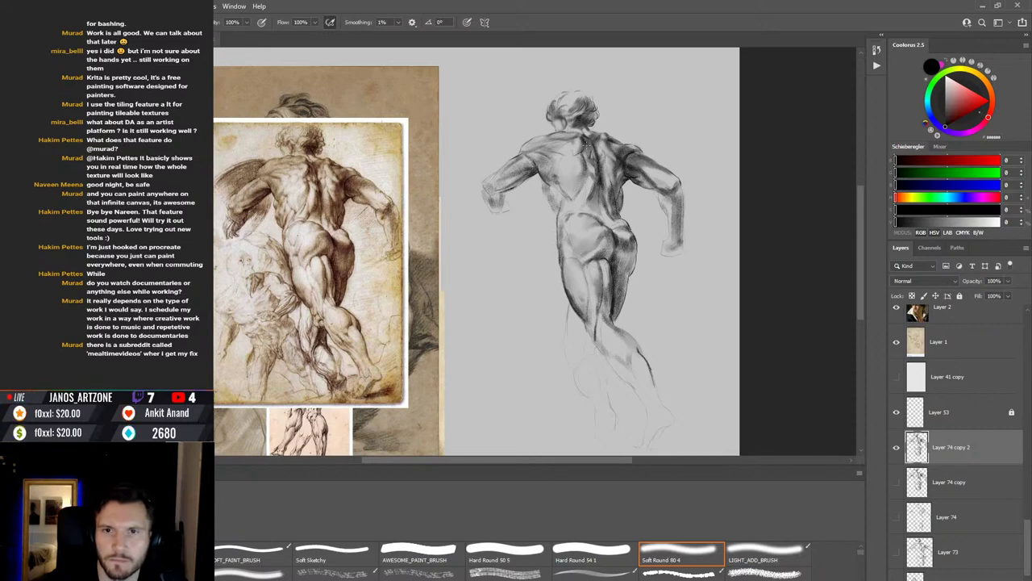
# Step: Paint and smudge extra dark strokes on the left shoulder and upper arm
pyautogui.press('r')
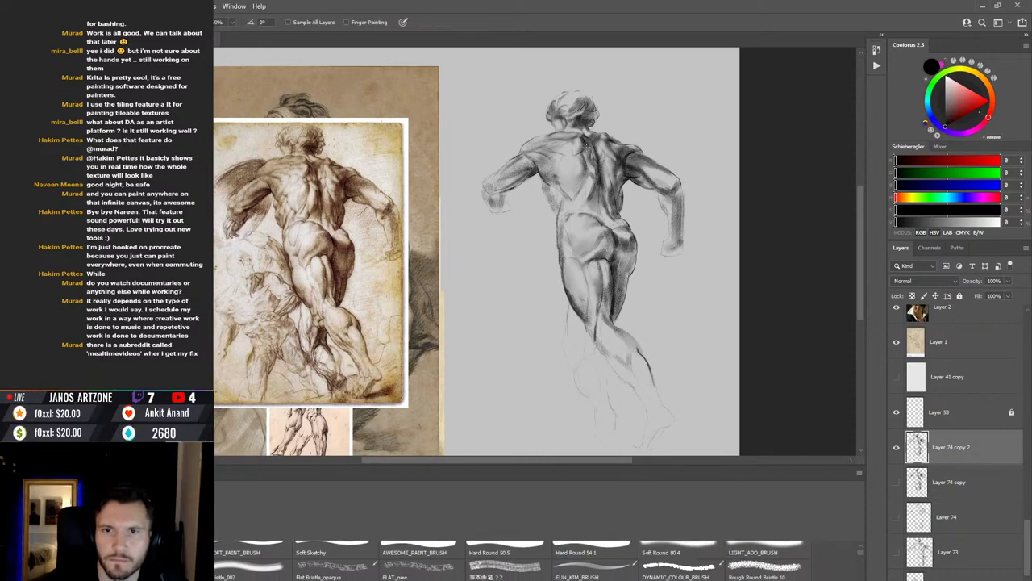
pyautogui.press('b')
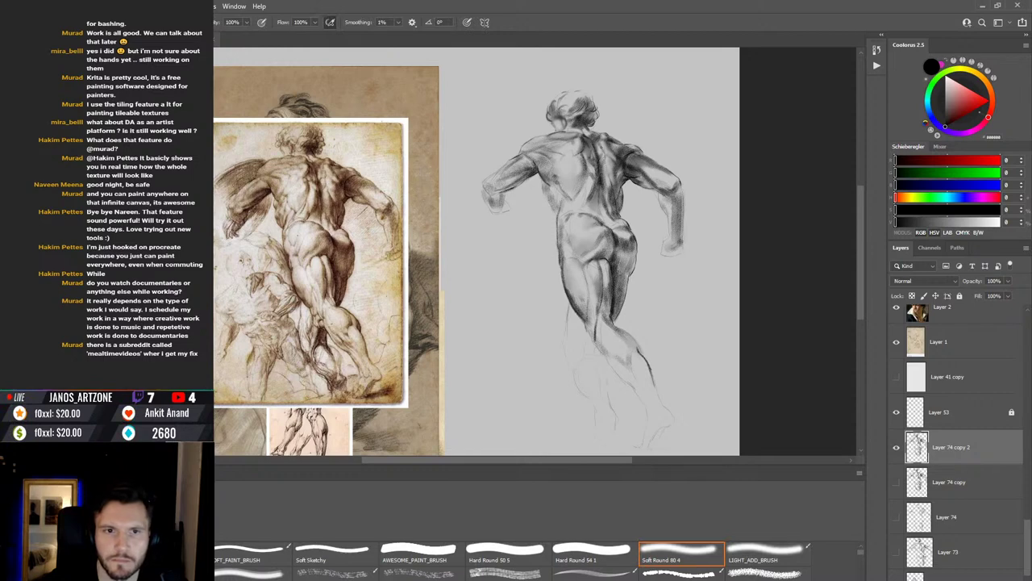
pyautogui.press('r')
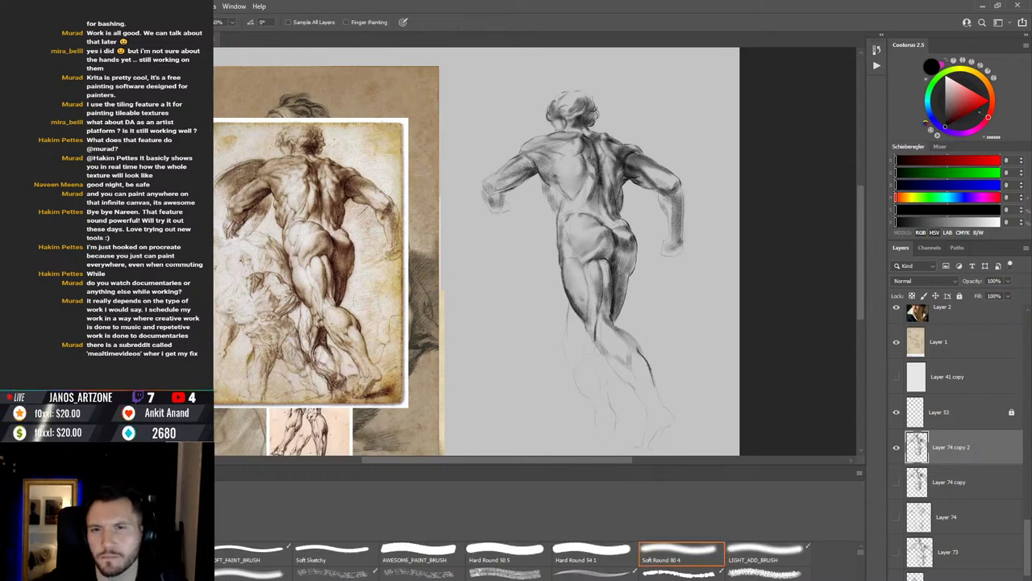
pyautogui.press('b')
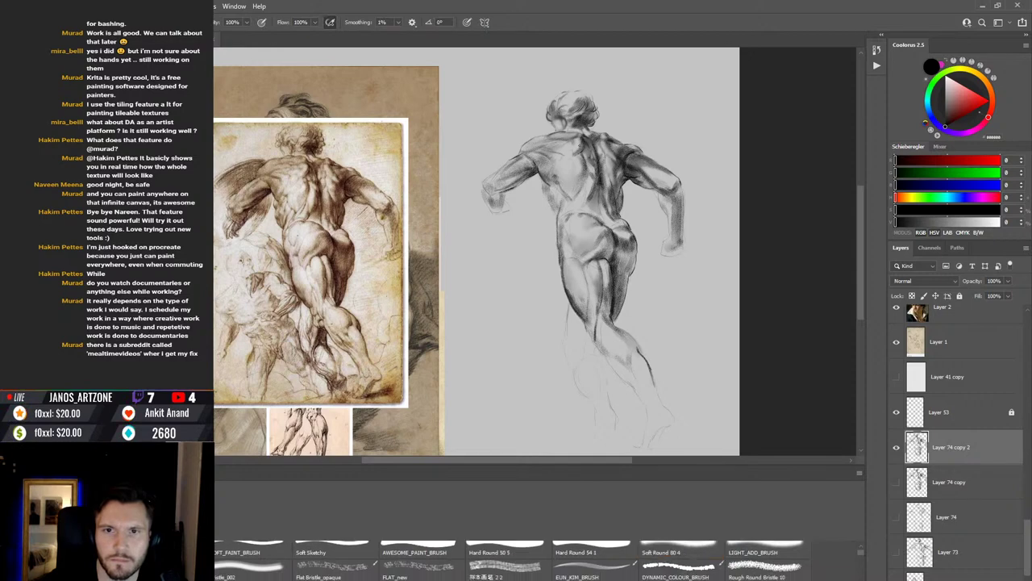
pyautogui.press('r')
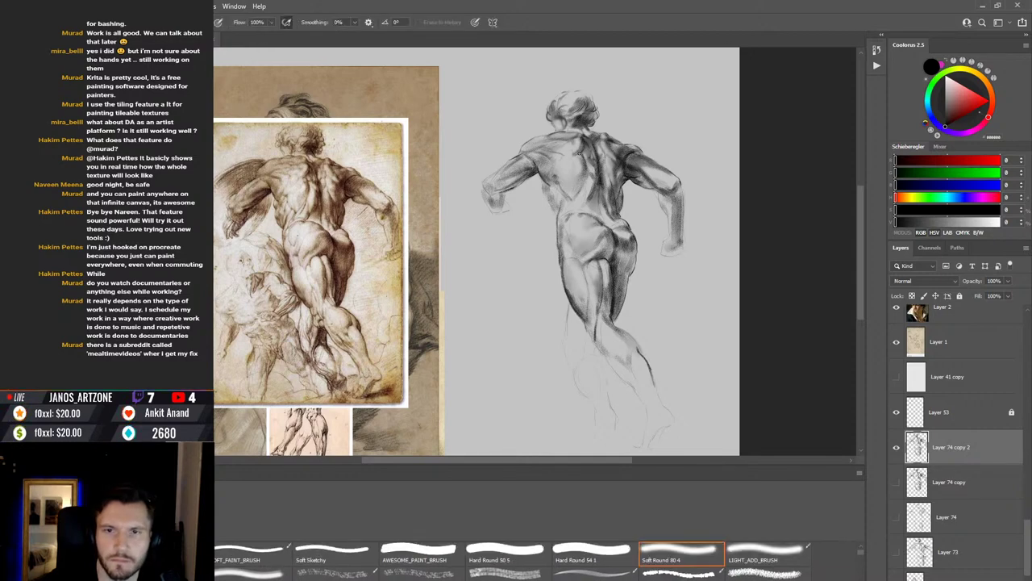
pyautogui.press('b')
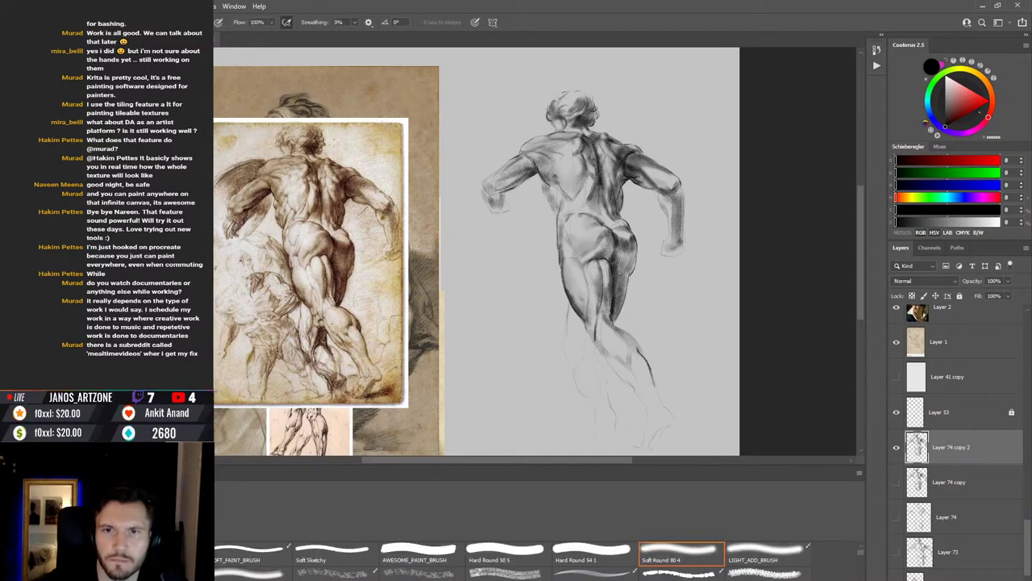
pyautogui.press('r')
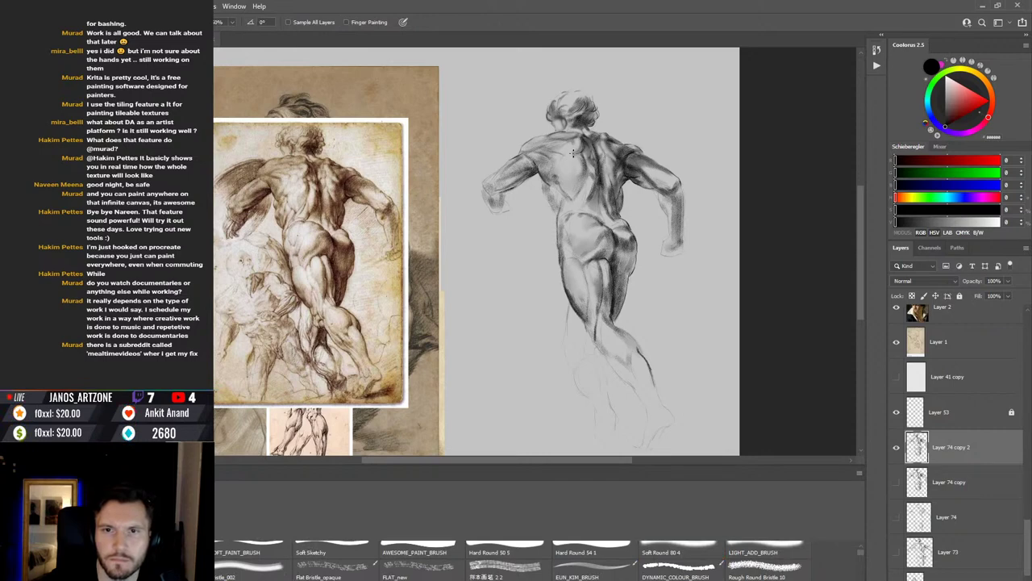
pyautogui.press('b')
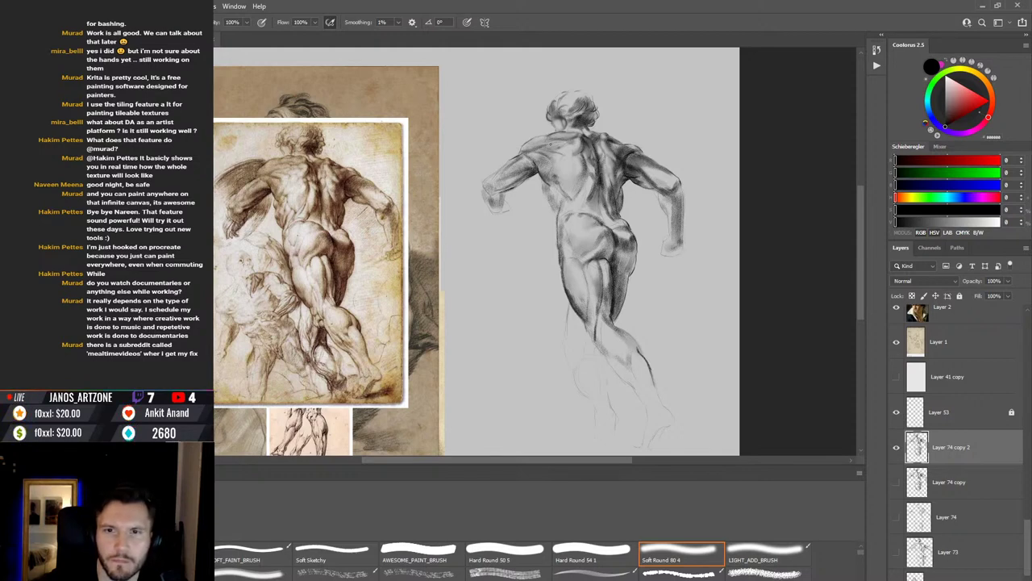
# Step: Save the study, then darken and blend the shading on the lower back and waist beside the spine
pyautogui.hotkey('ctrl', 's')
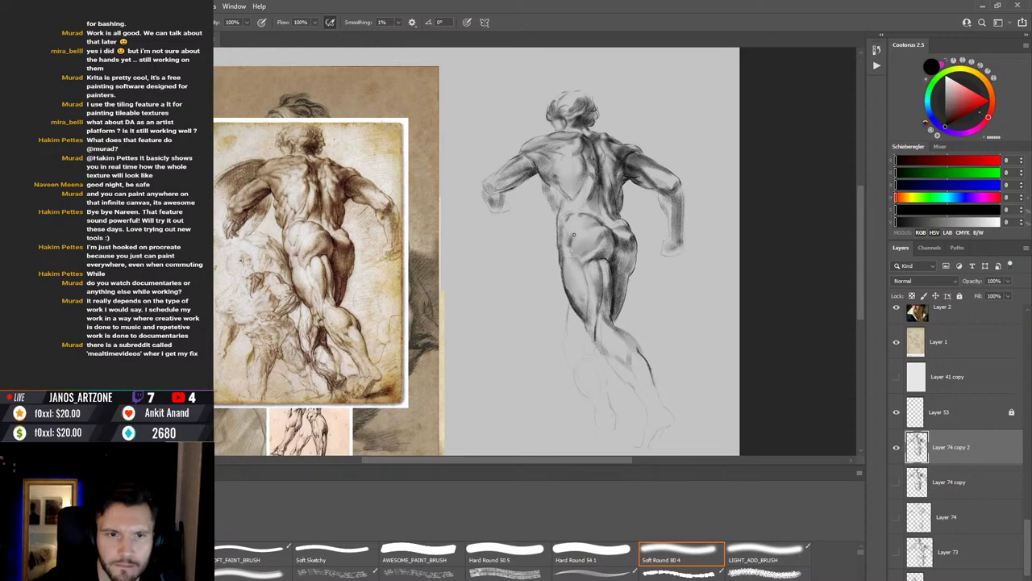
pyautogui.press('r')
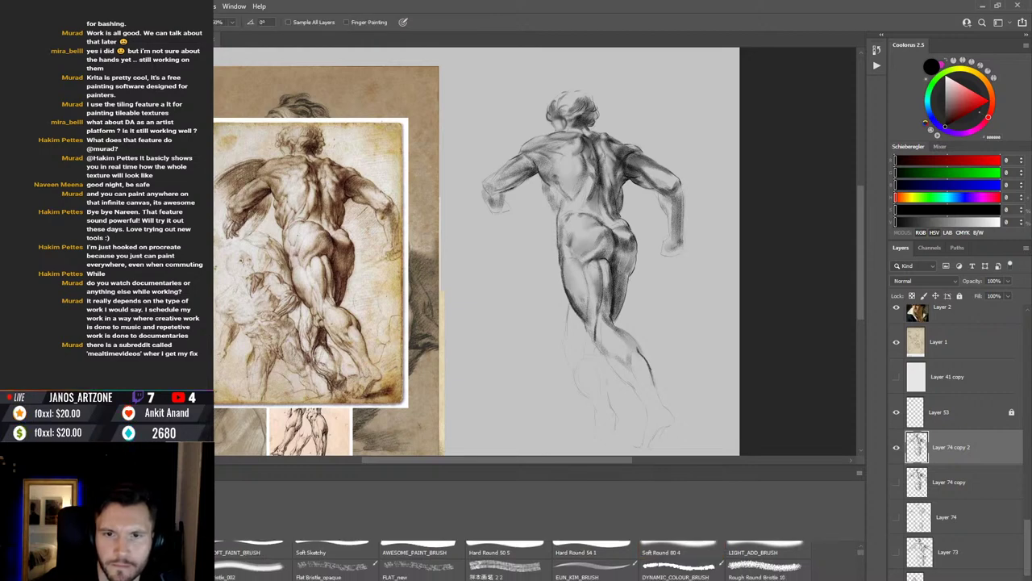
pyautogui.press('b')
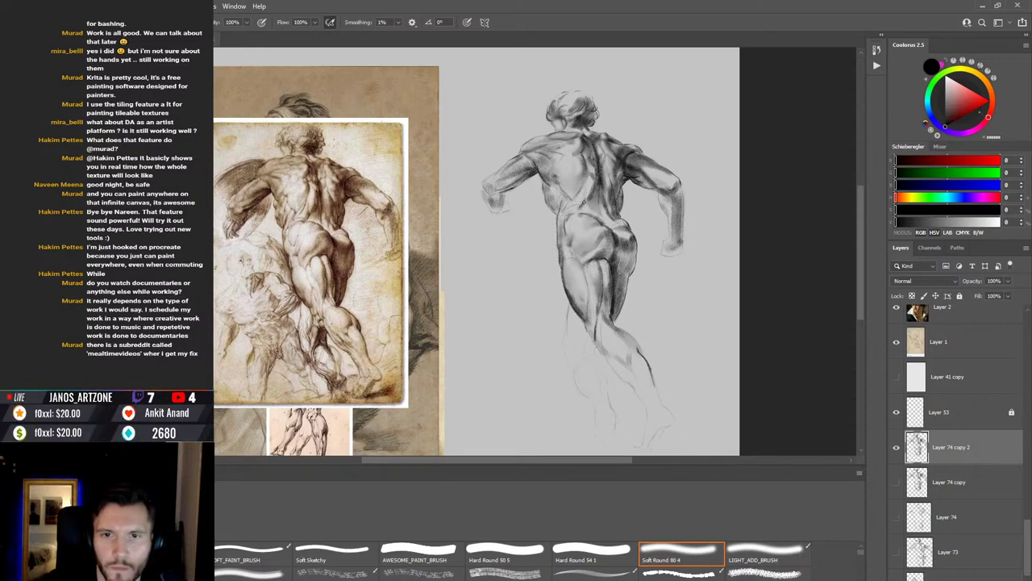
# Step: Shift the view and erase stray marks around the left shoulder, blending the tones
pyautogui.press('r')
pyautogui.press('b')
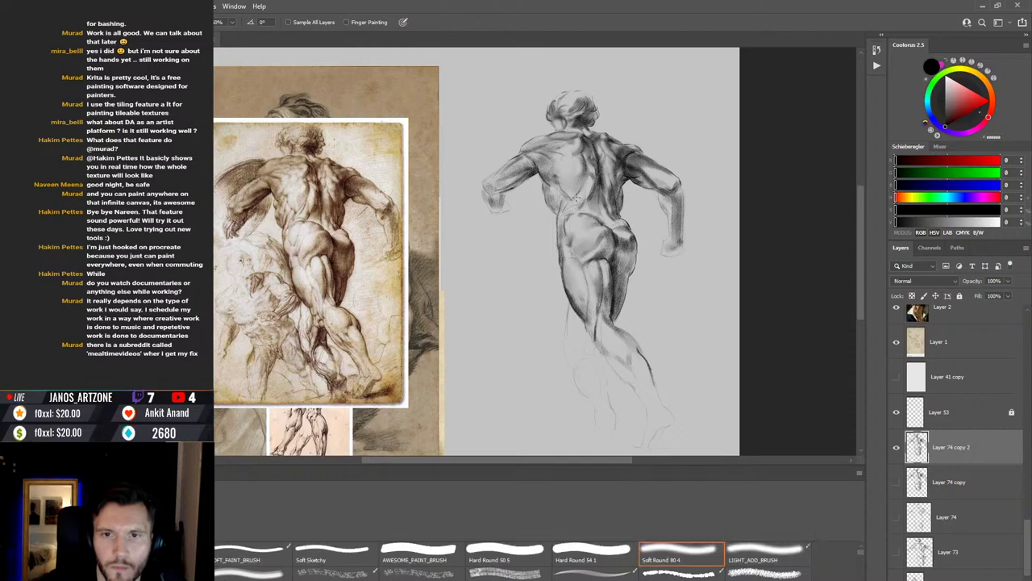
pyautogui.moveTo(553, 174); pyautogui.dragTo(567, 183)
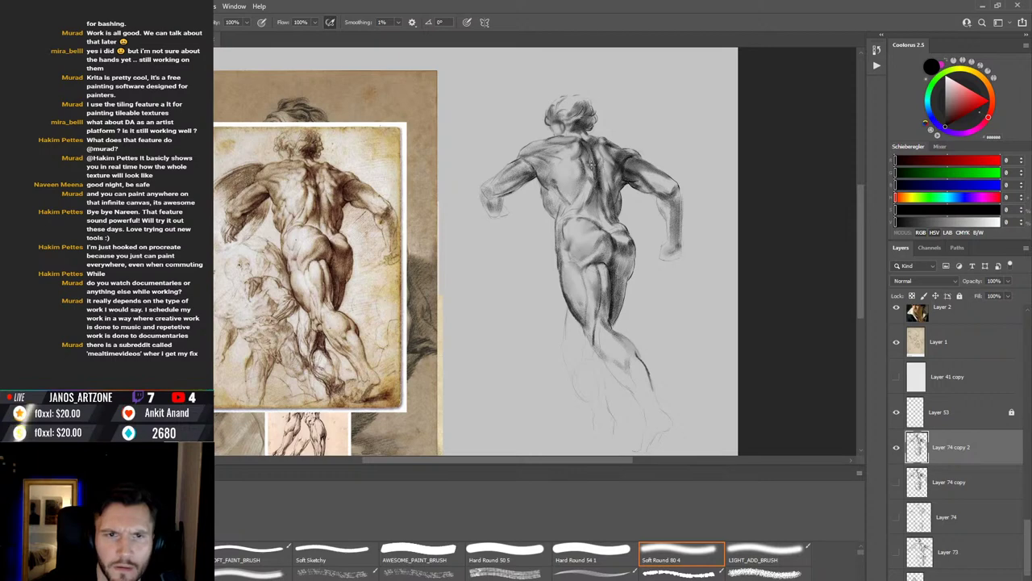
pyautogui.press('e')
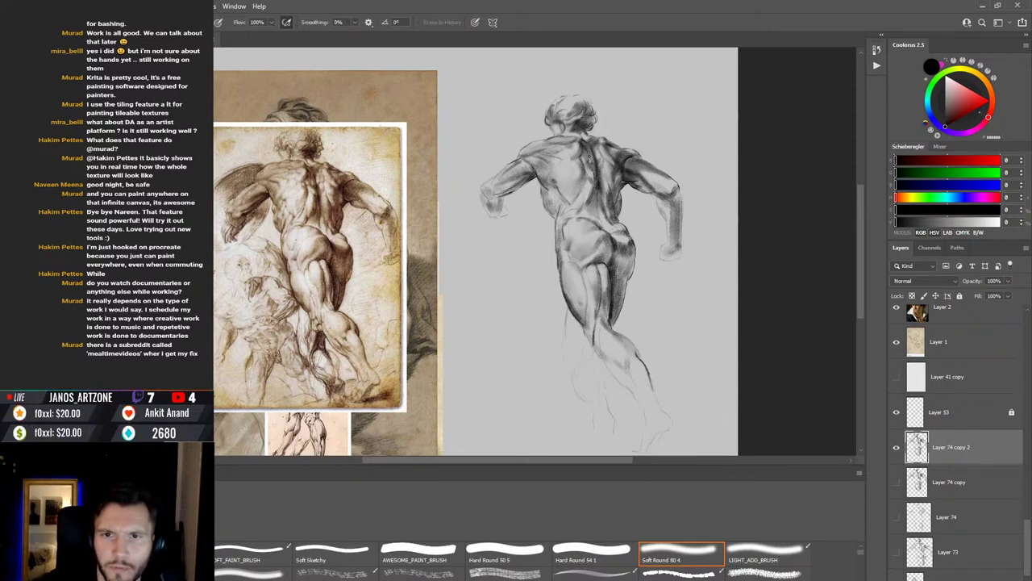
pyautogui.press('r')
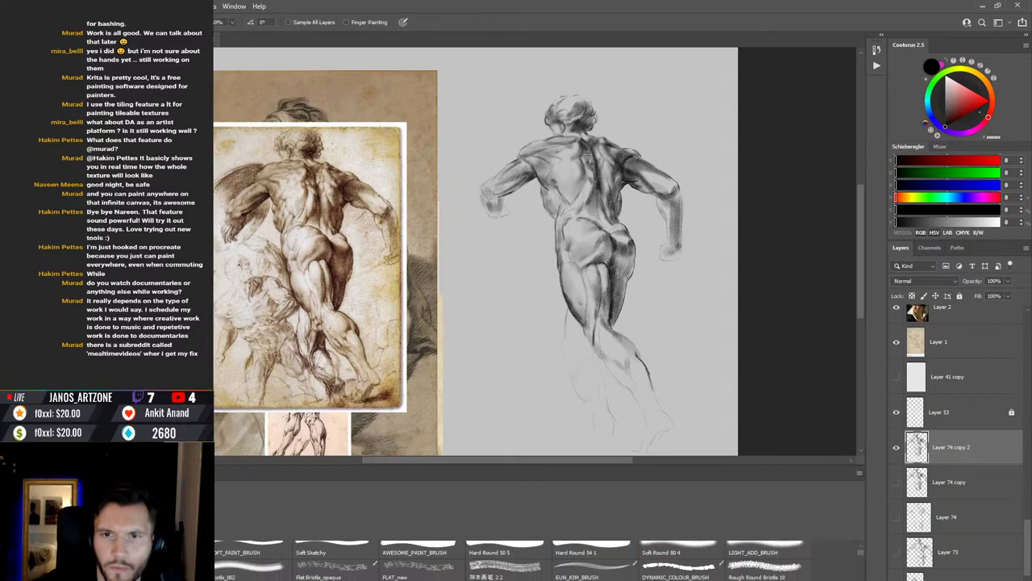
pyautogui.press('b')
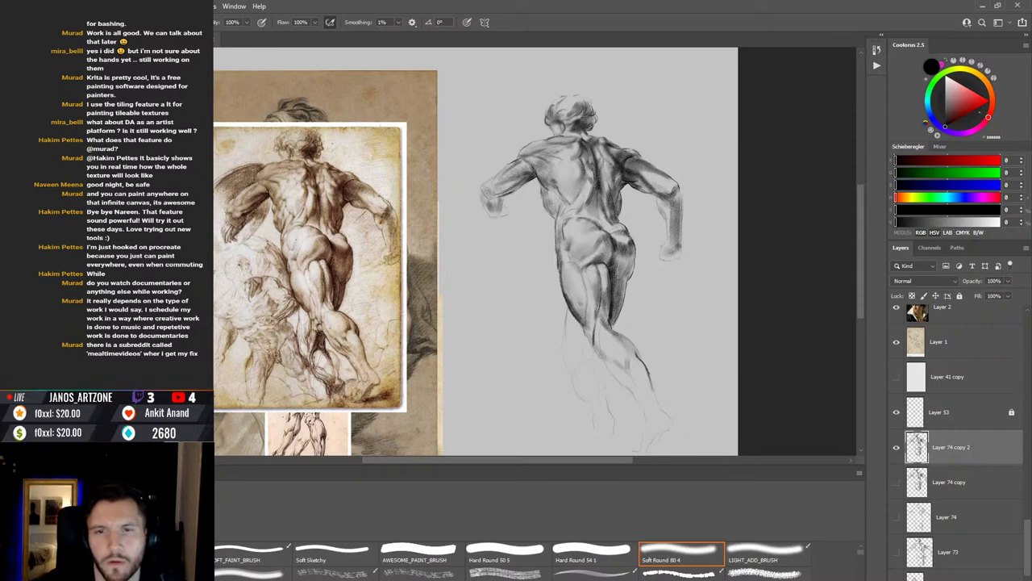
# Step: Keep painting and smudging the left shoulder and upper arm into soft blended tones
pyautogui.press('r')
pyautogui.press('b')
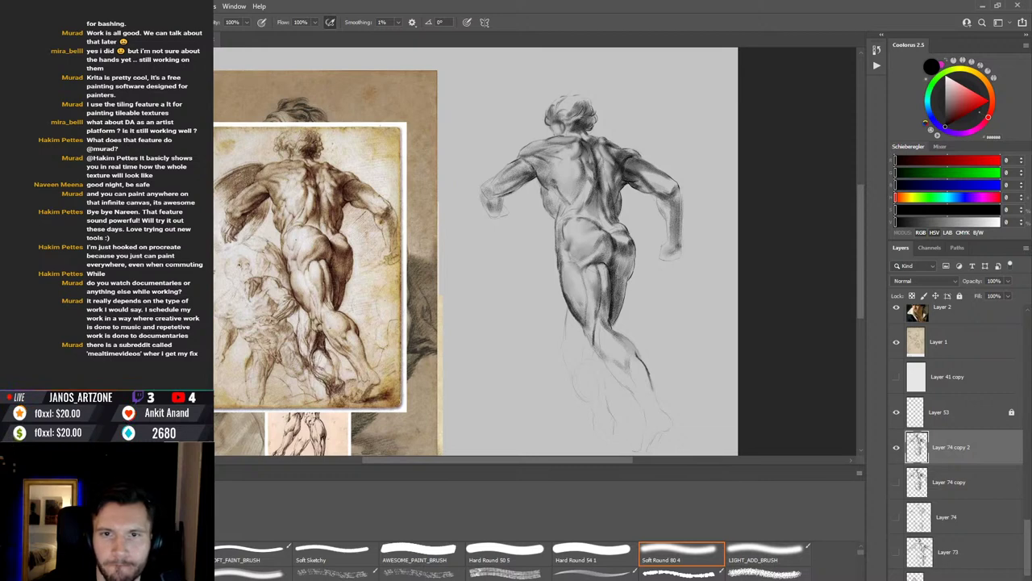
pyautogui.press('r')
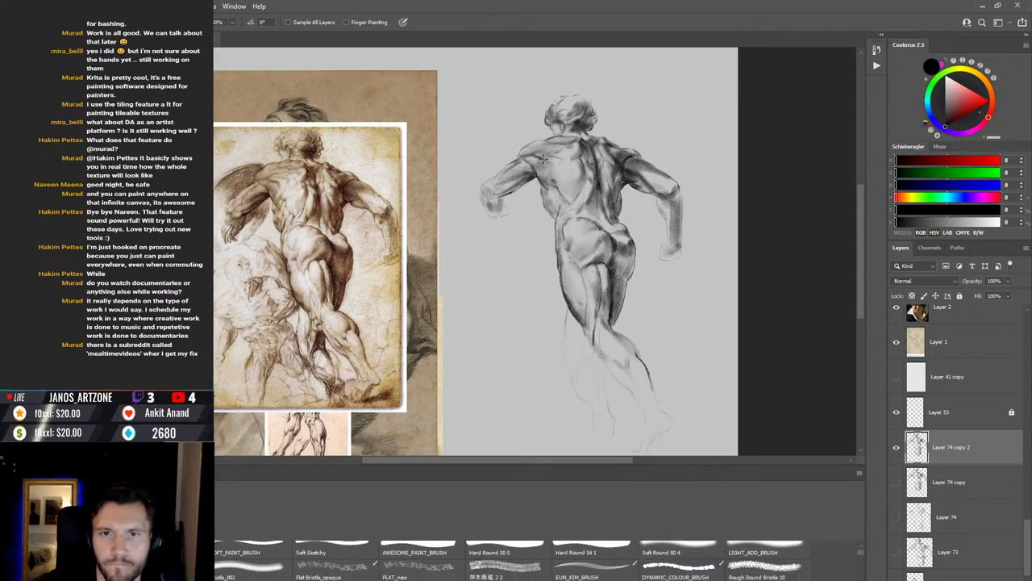
pyautogui.press('b')
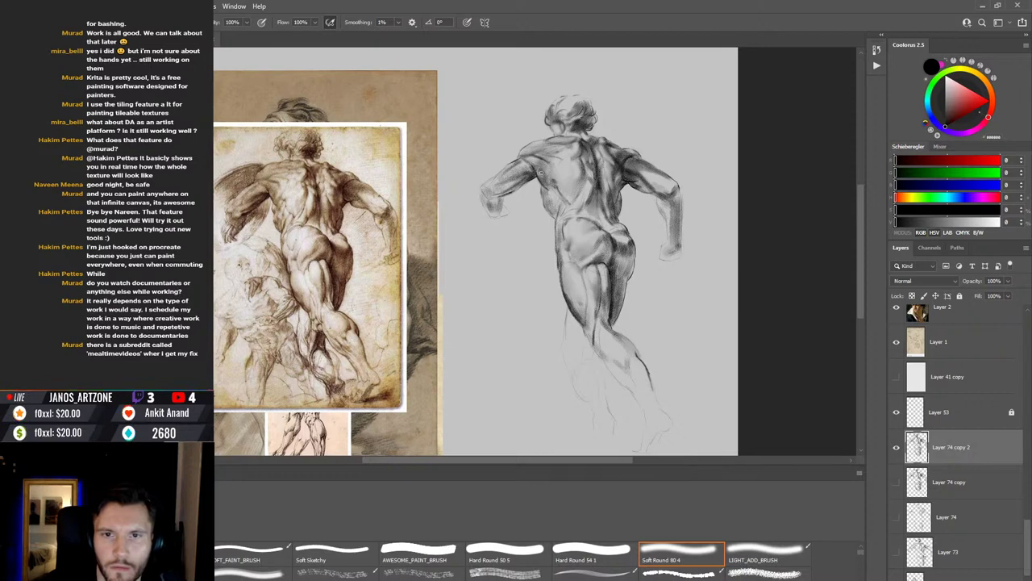
pyautogui.press('r')
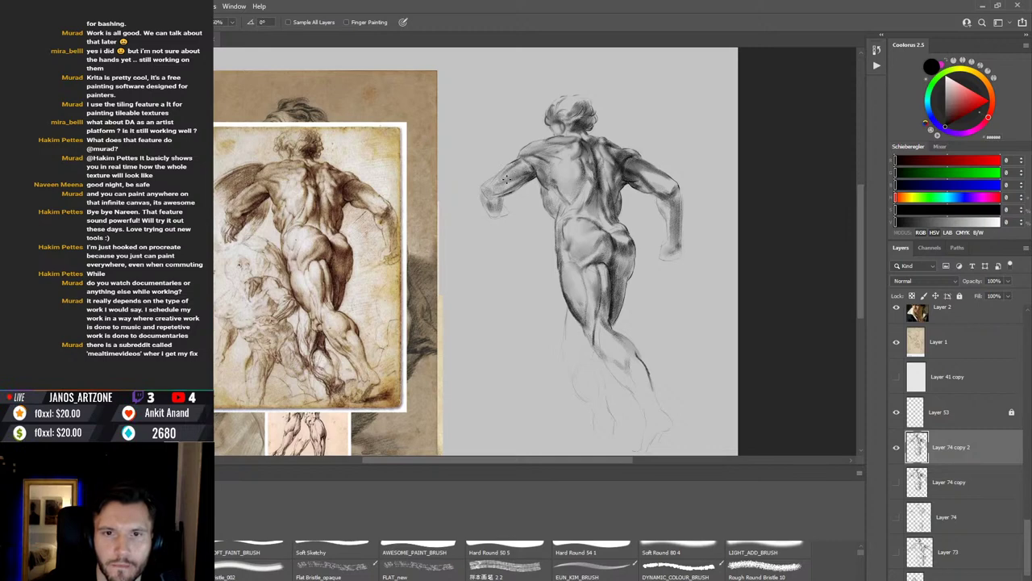
# Step: Darken the graphite hatching on the outstretched left forearm, blending it with the Smudge tool
pyautogui.press('b')
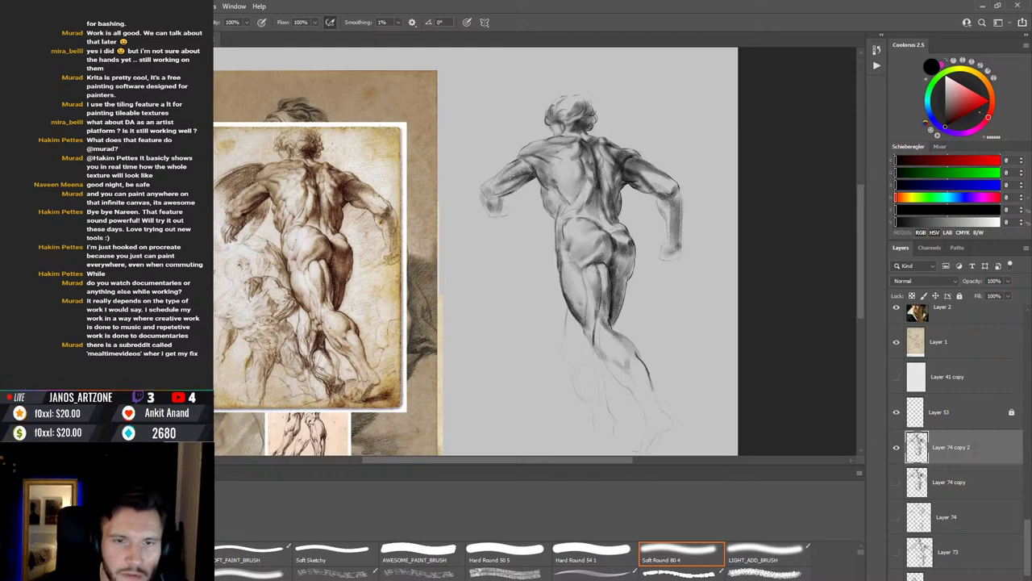
pyautogui.press('r')
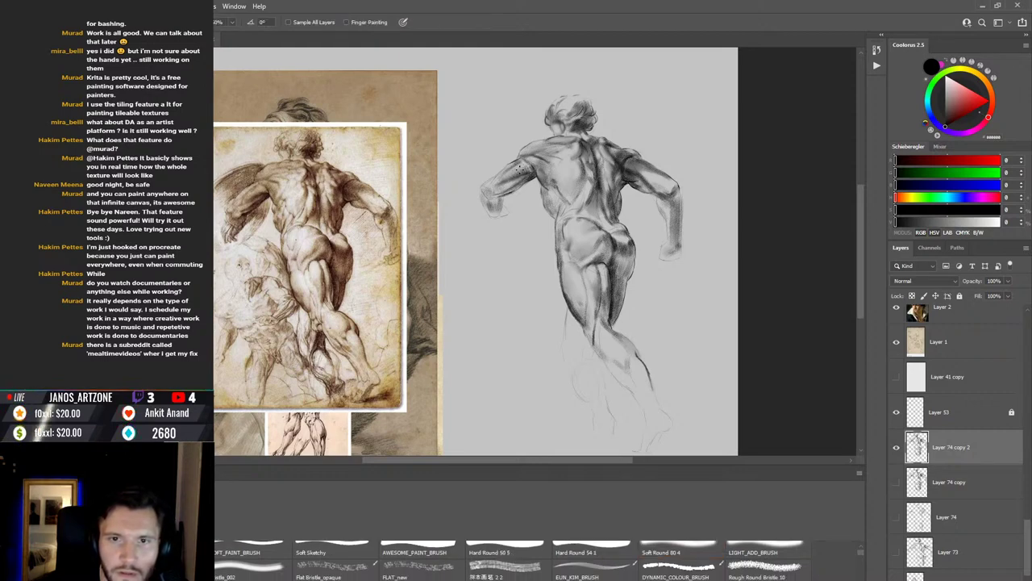
pyautogui.press('b')
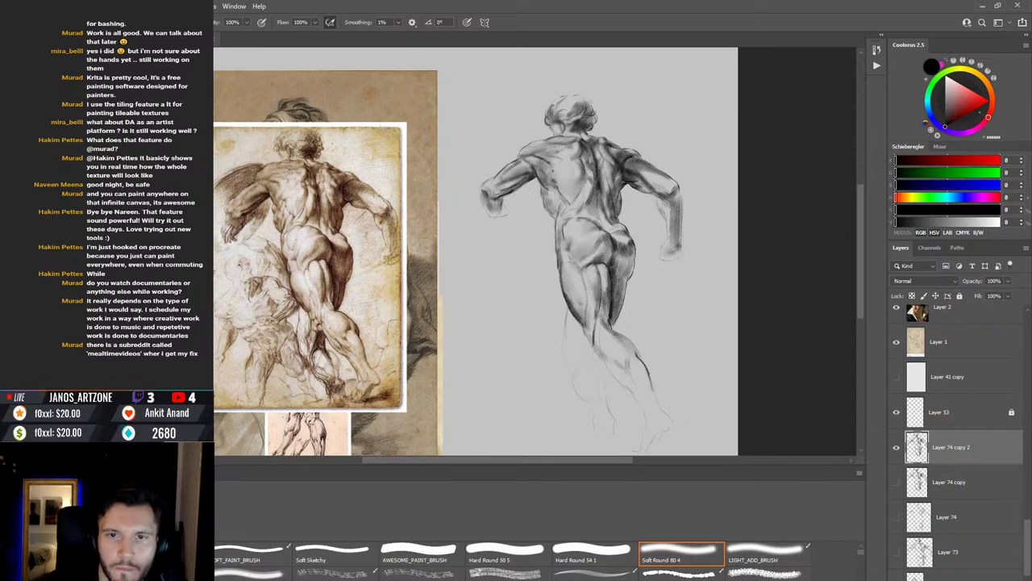
# Step: Hide and then show Layer 53 to compare the figure without the faint lower-leg sketch
pyautogui.press('r')
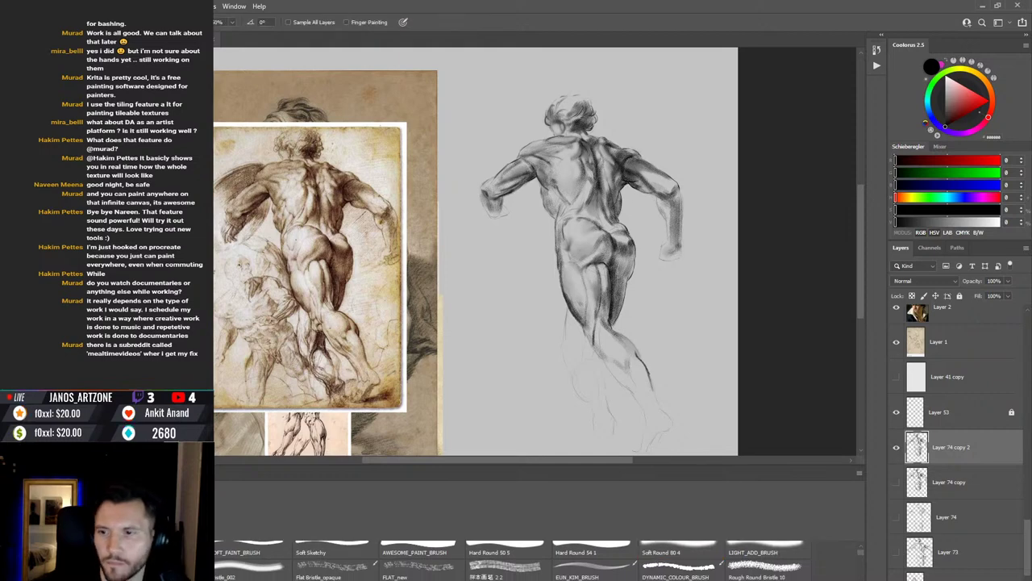
pyautogui.click(896, 412)
pyautogui.click(896, 412)
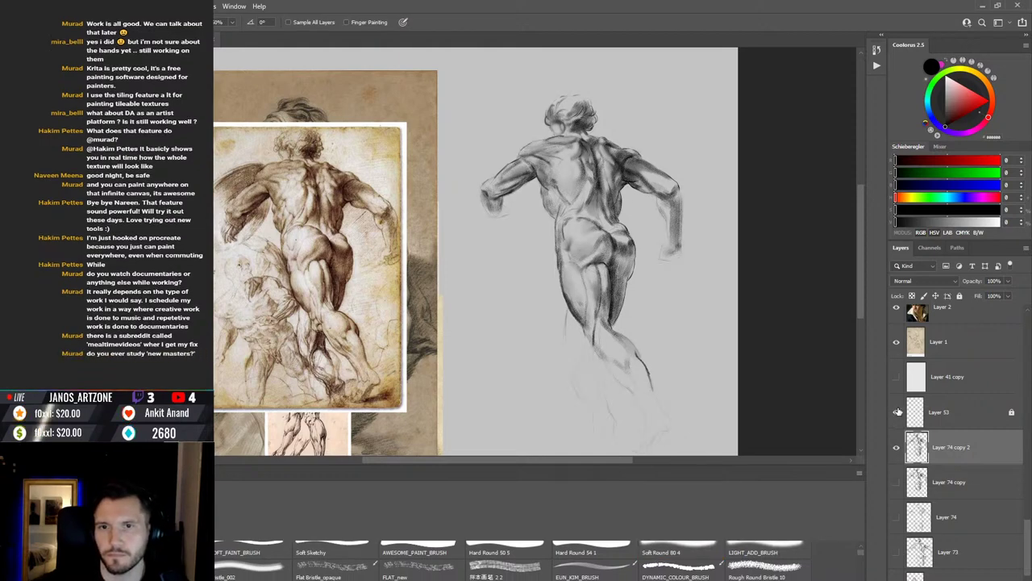
# Step: Keep painting and smudging the graphite shading on the upper back
pyautogui.press('b')
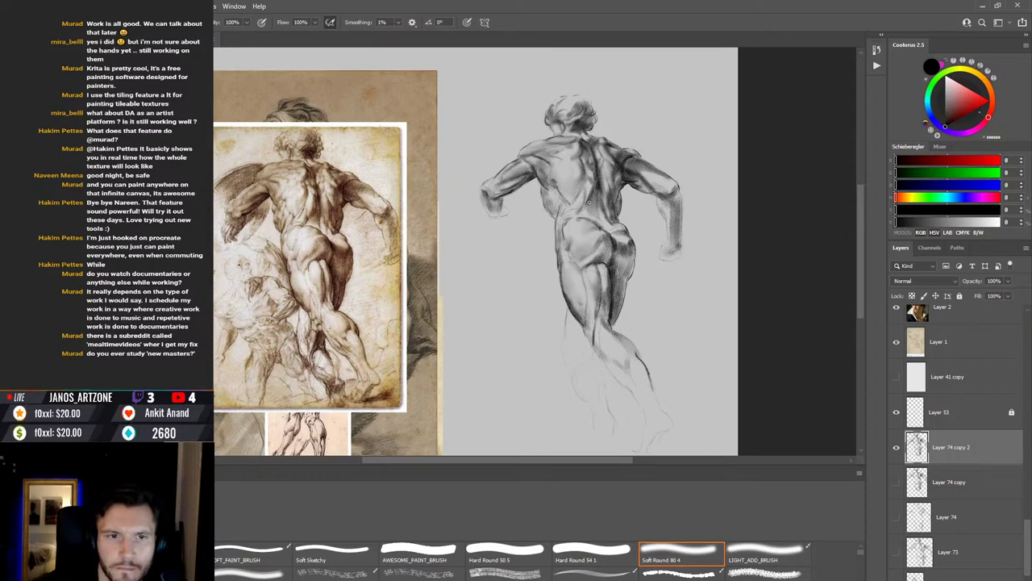
pyautogui.press('r')
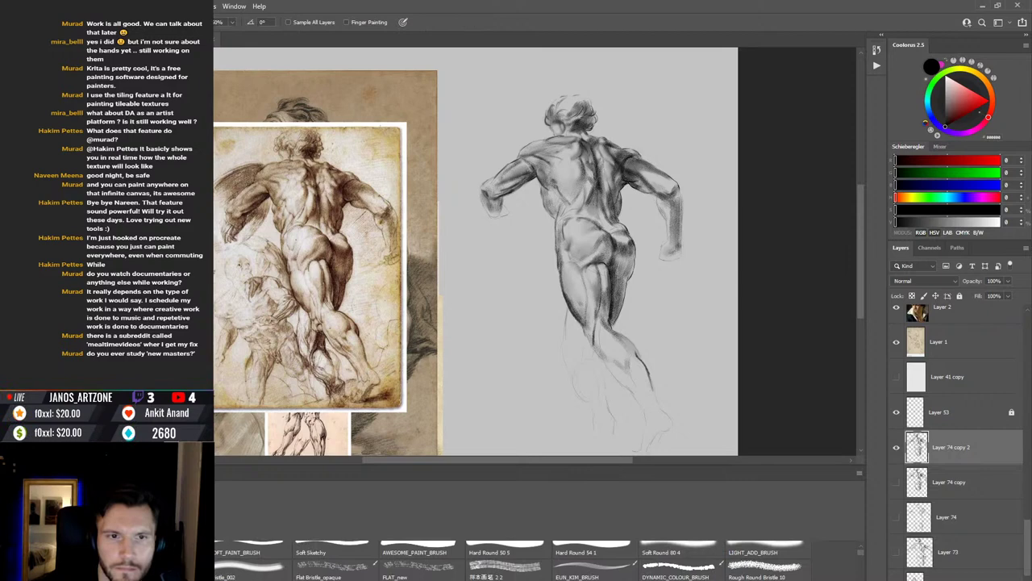
pyautogui.press('b')
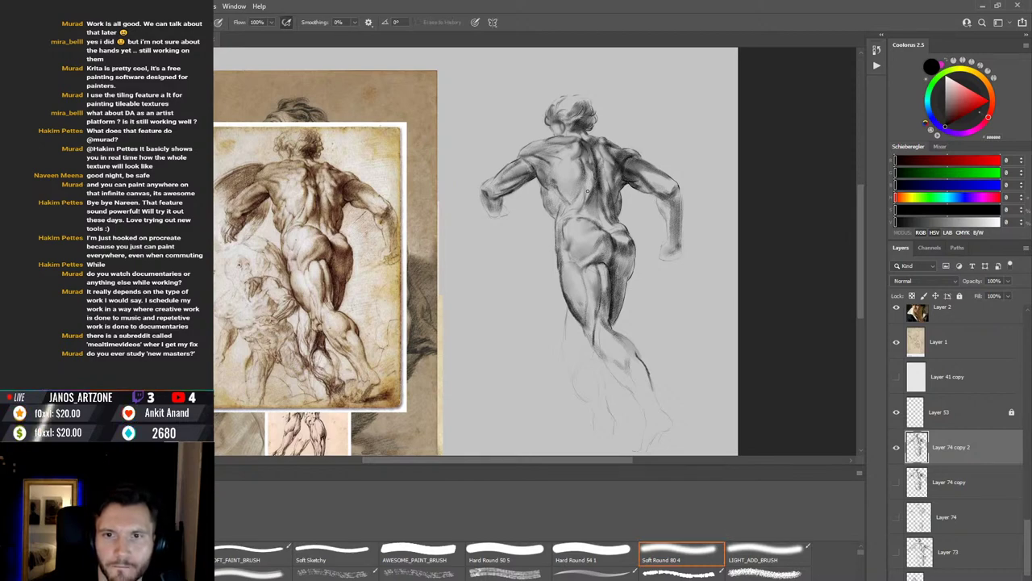
# Step: Paint, erase and smudge the upper-back shading until the graphite tones read smoother
pyautogui.press('b')
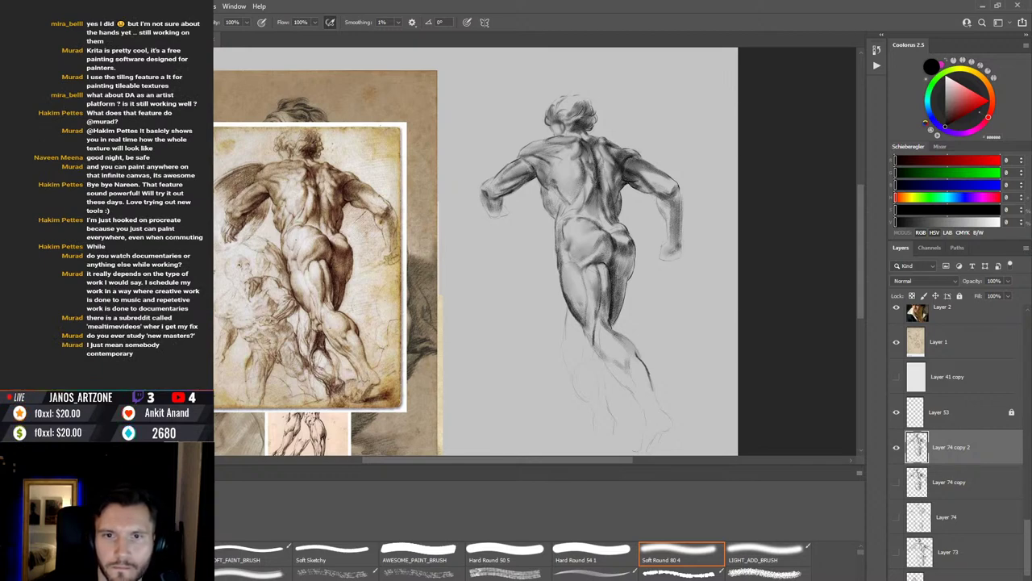
pyautogui.press('e')
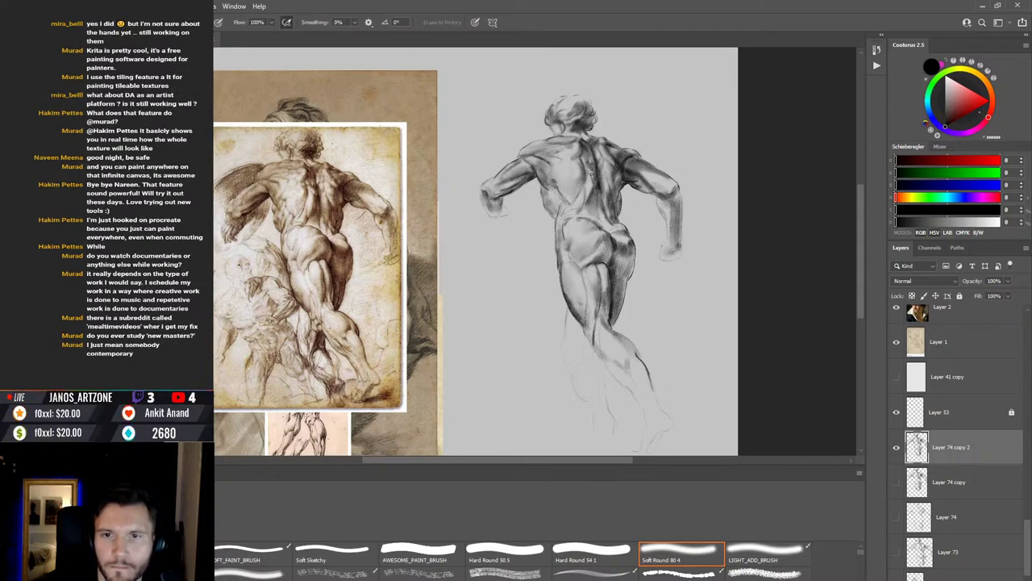
pyautogui.press('r')
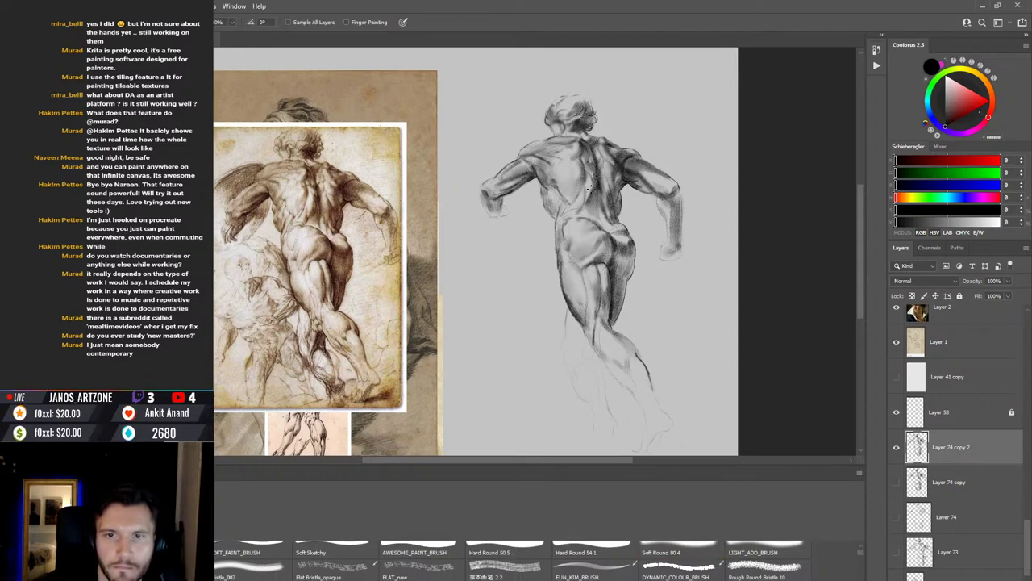
pyautogui.press('b')
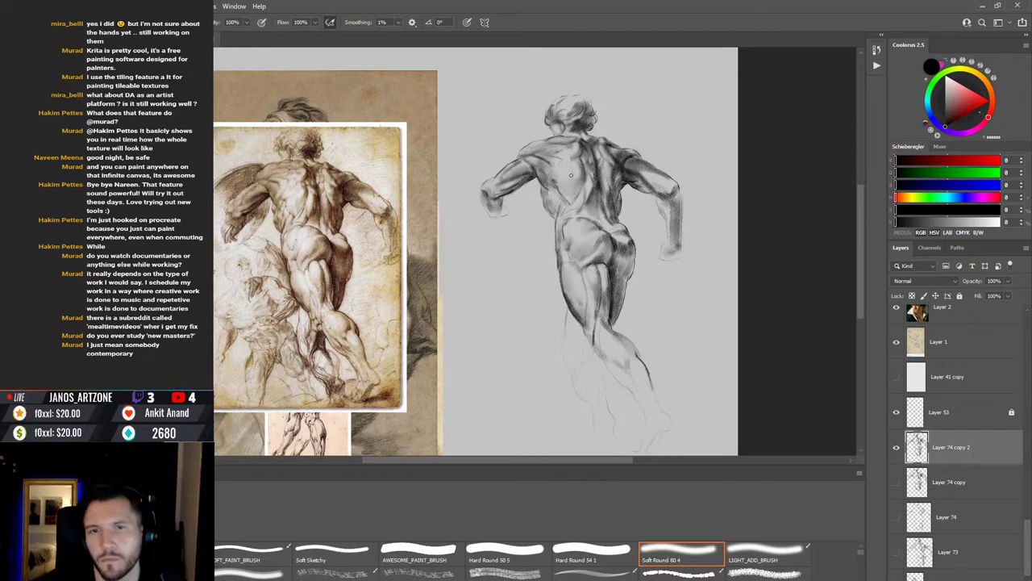
pyautogui.press('r')
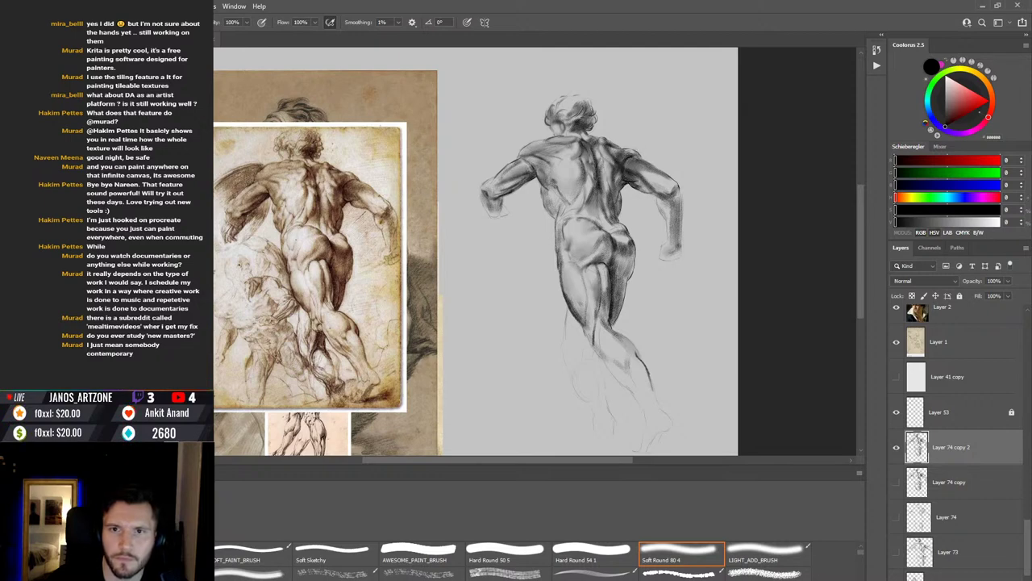
# Step: Erase stray marks and repaint darker strokes on the spine and shoulder-blade muscles
pyautogui.press('e')
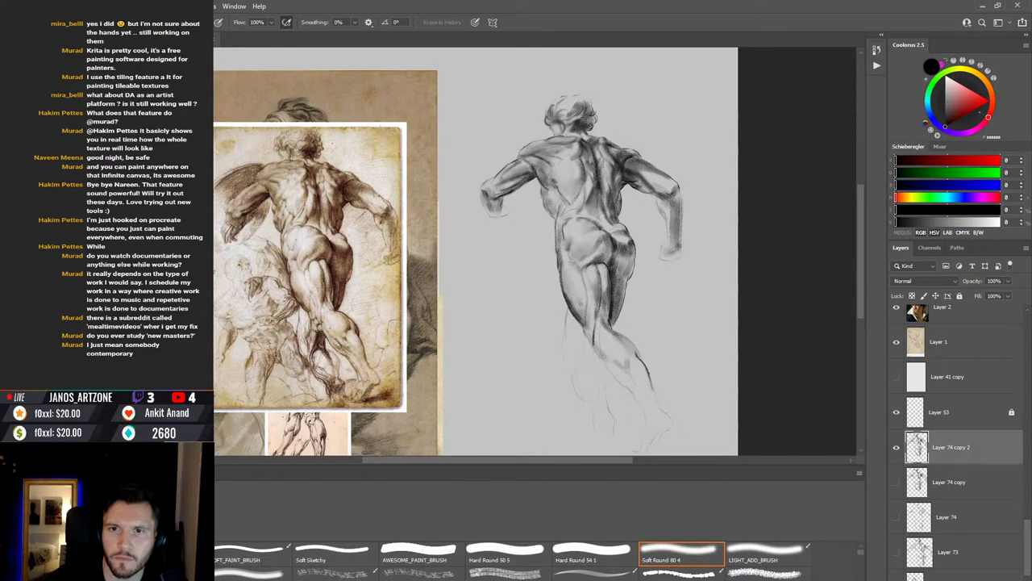
pyautogui.press('b')
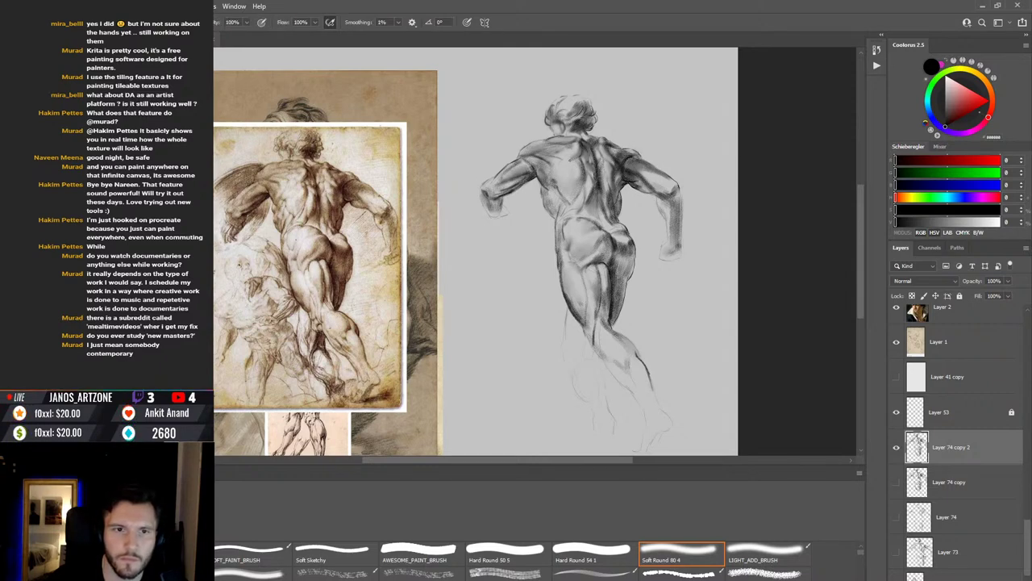
pyautogui.press('e')
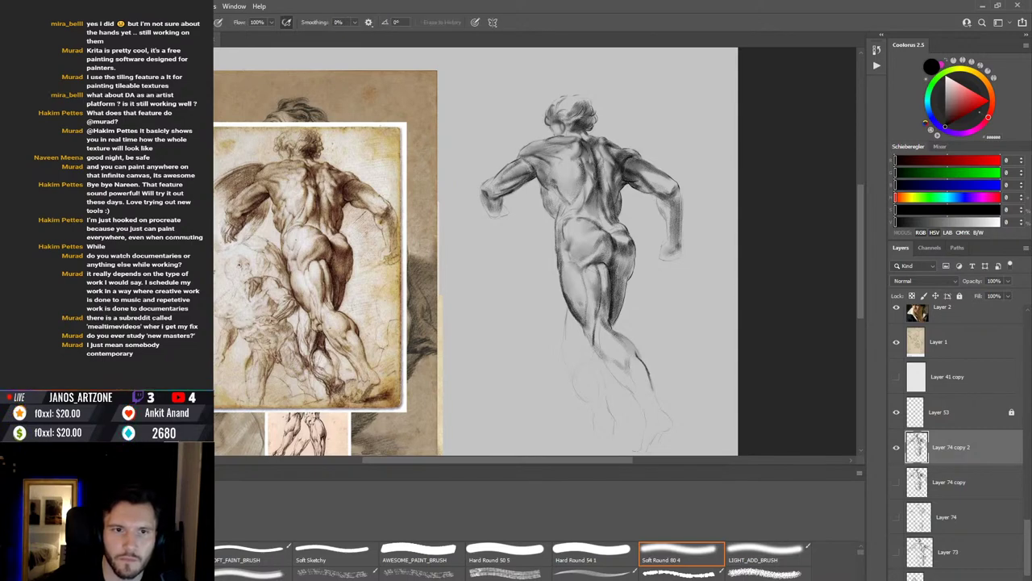
pyautogui.press('b')
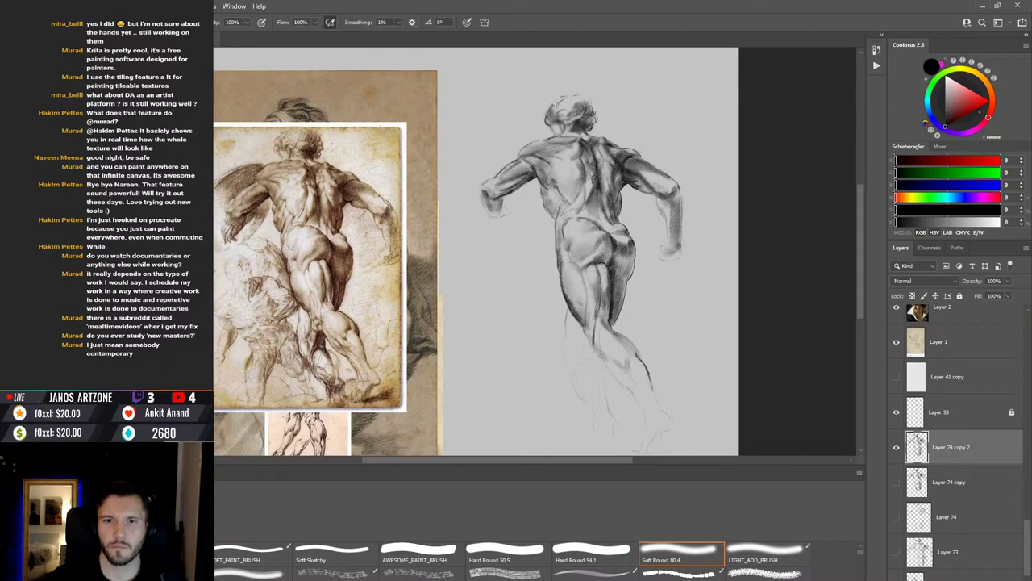
pyautogui.press('e')
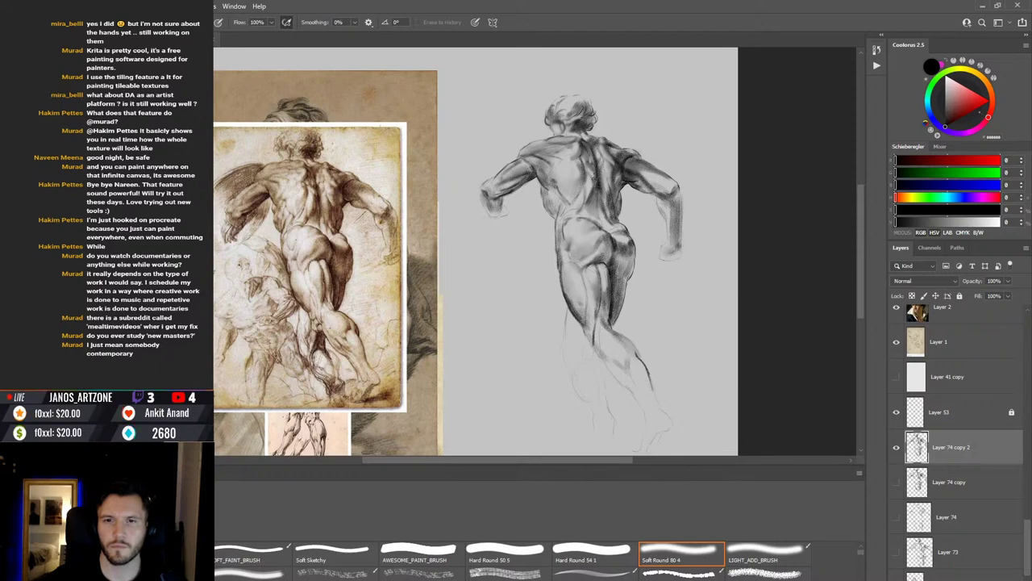
pyautogui.press('b')
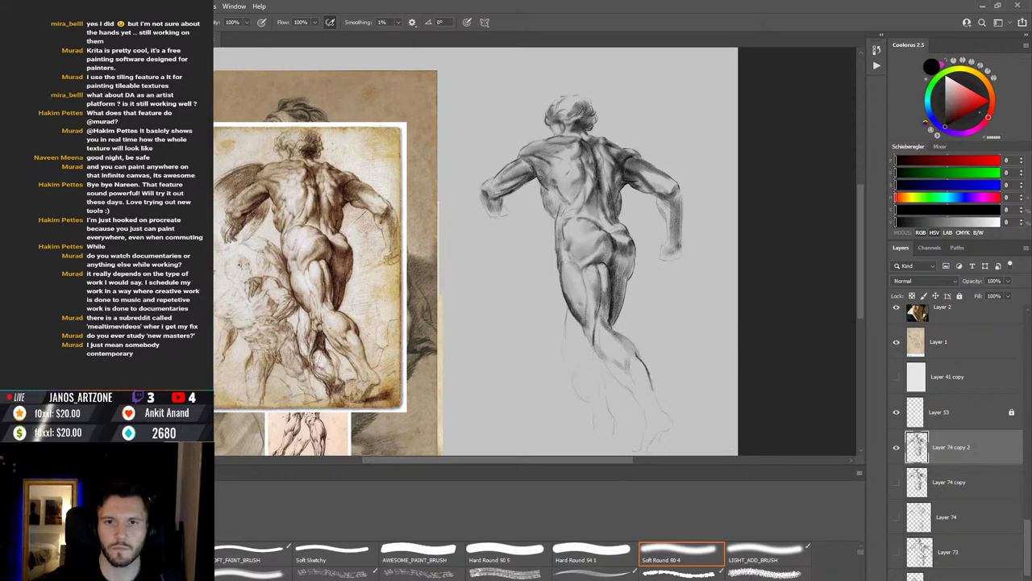
# Step: Smudge the left shoulder shading smooth, then zoom out to see the whole study beside the reference
pyautogui.press('r')
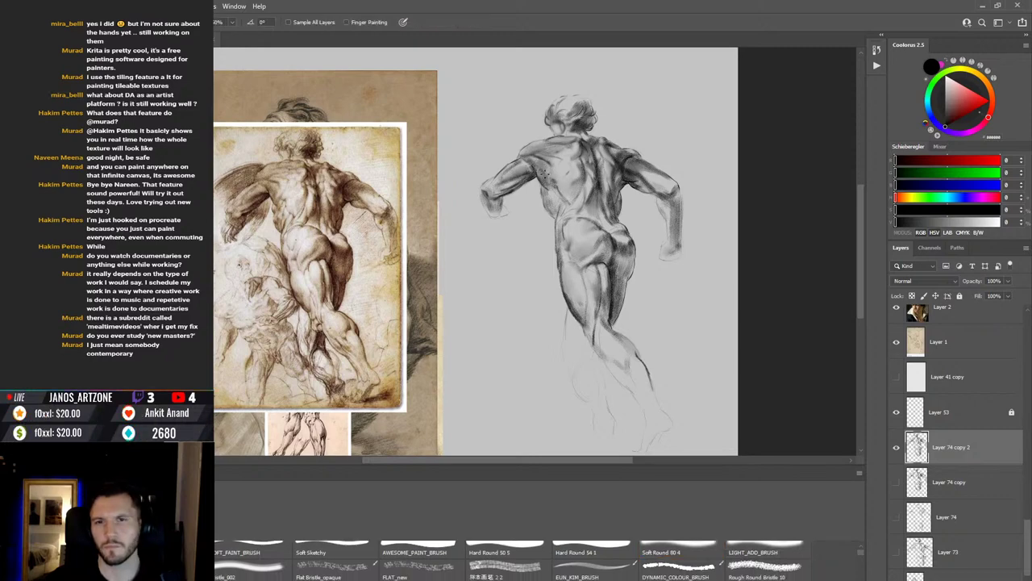
pyautogui.press('b')
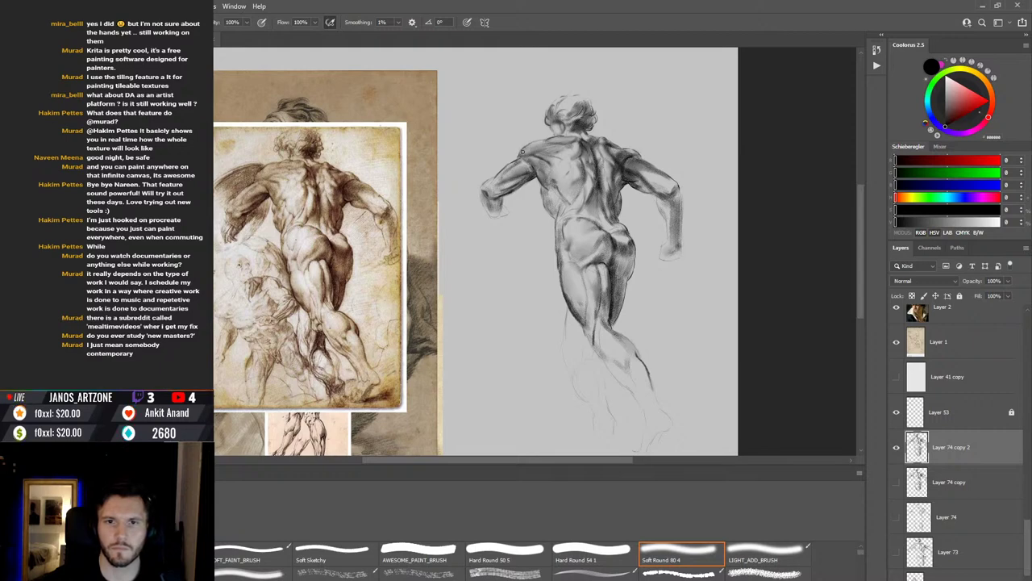
pyautogui.press('r')
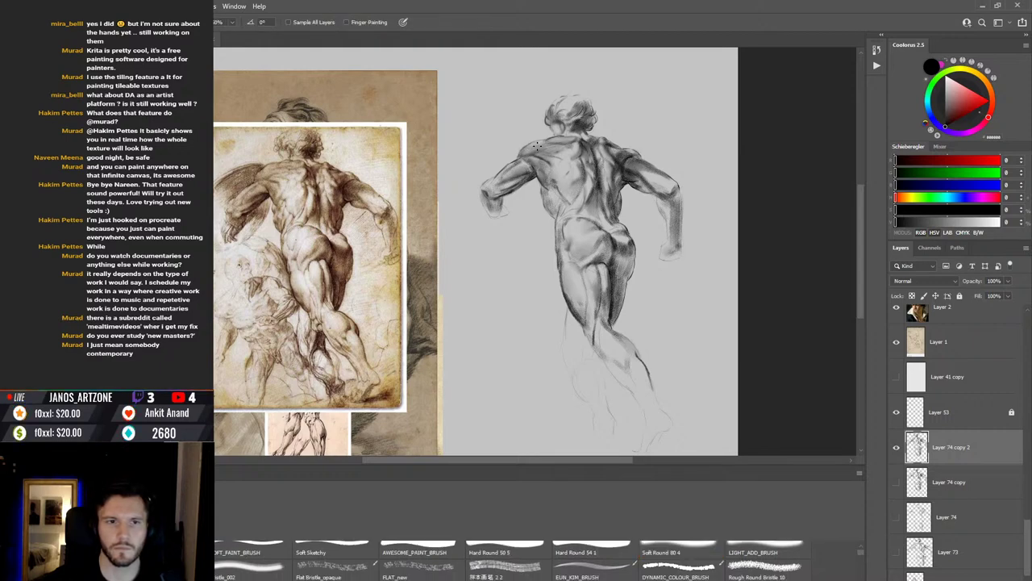
pyautogui.press('b')
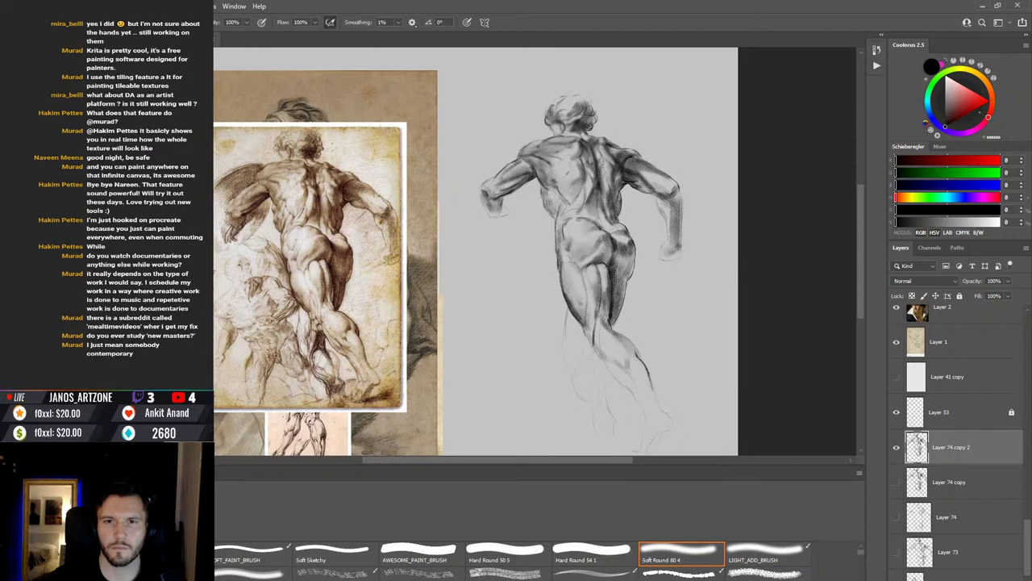
pyautogui.press('r')
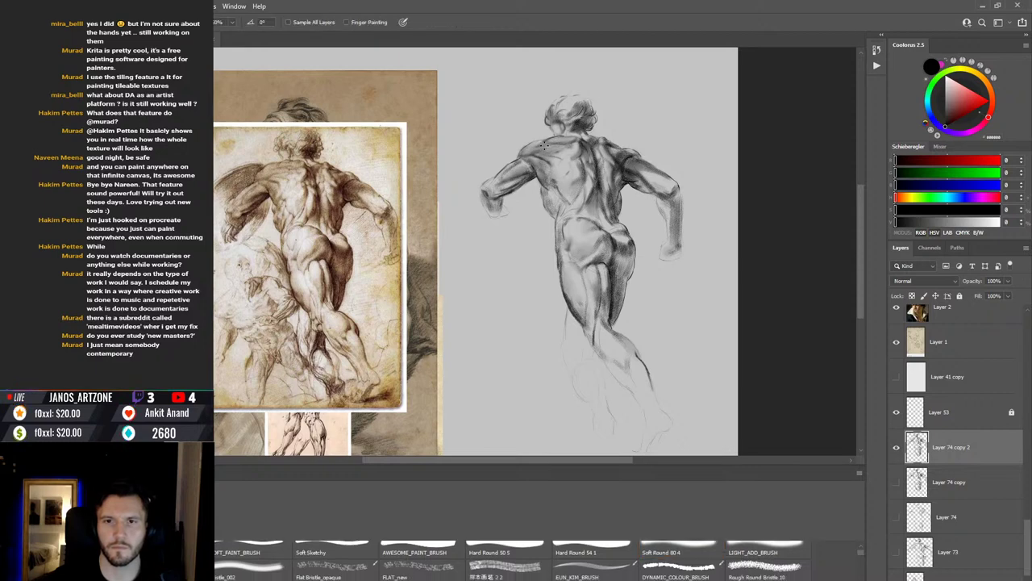
pyautogui.press('b')
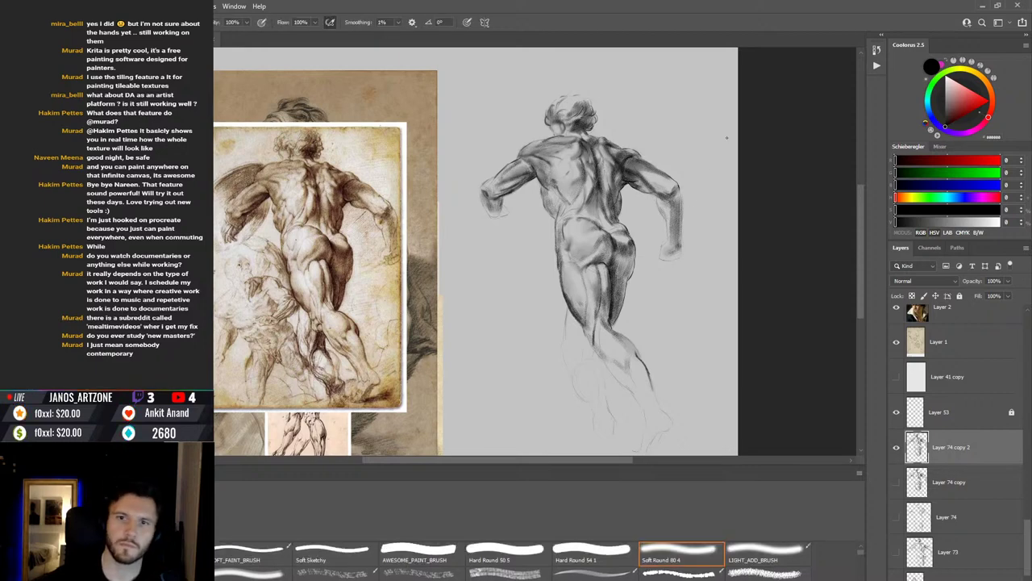
pyautogui.hotkey('ctrl', '-')
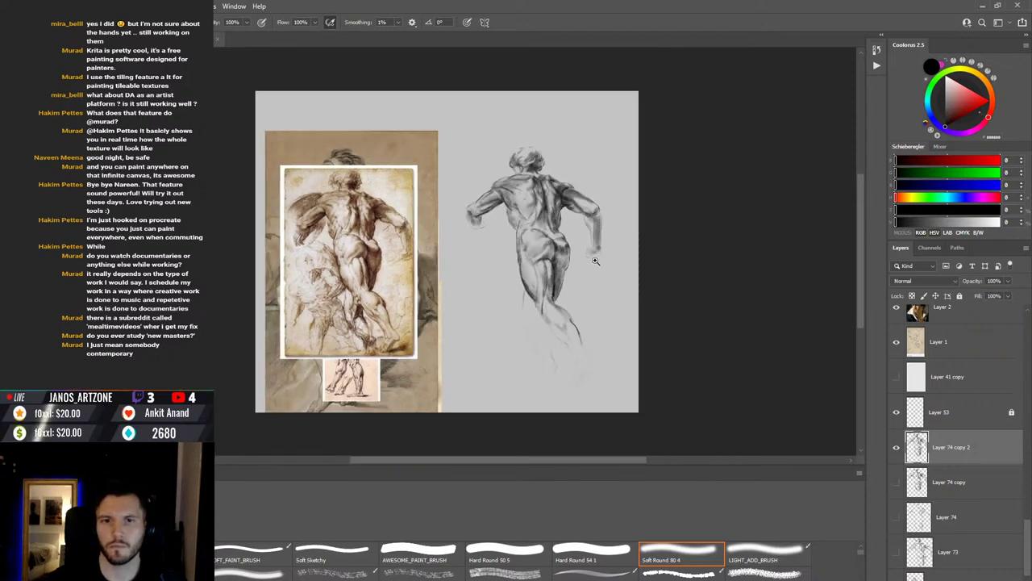
# Step: Zoom in and straighten the view, then deepen and blend the graphite on the buttocks and hips
pyautogui.moveTo(595, 260); pyautogui.dragTo(690, 276)
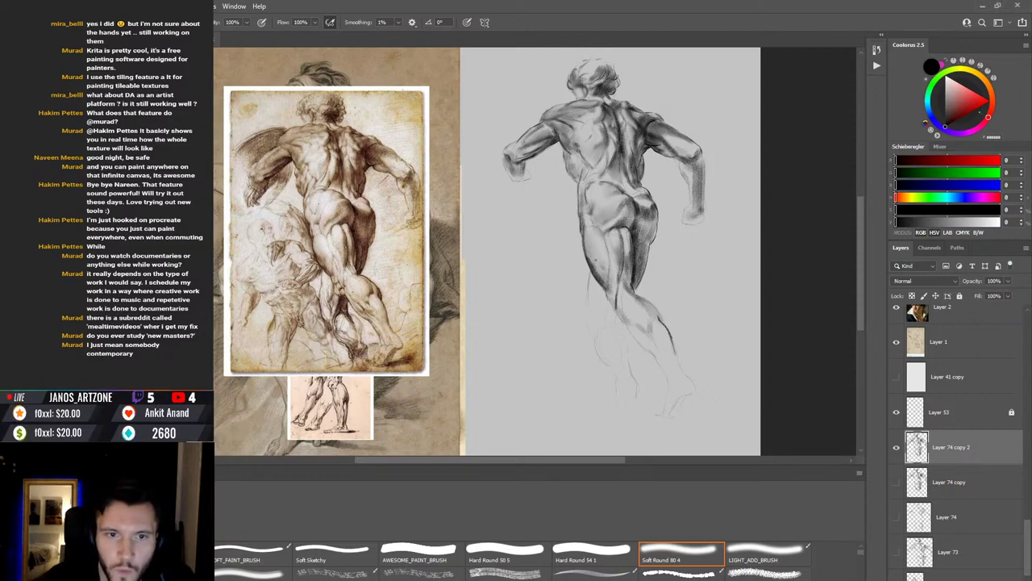
pyautogui.press('e')
pyautogui.press('b')
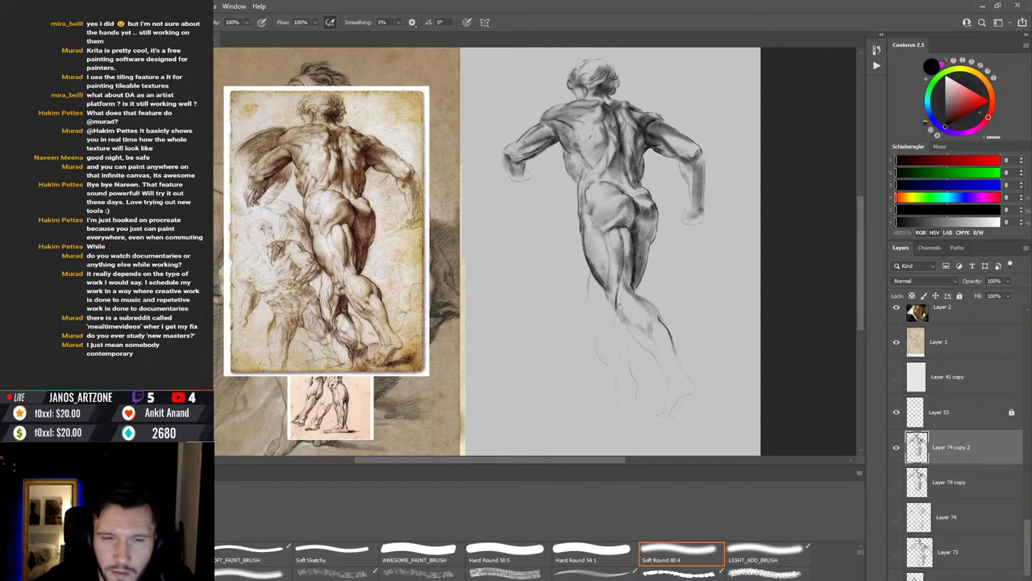
pyautogui.moveTo(685, 279); pyautogui.dragTo(680, 296)
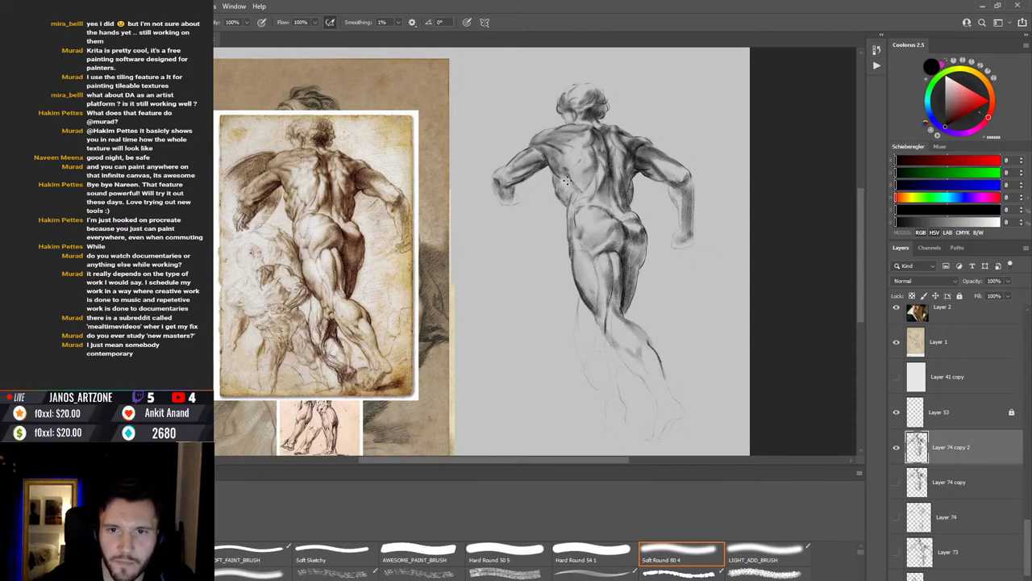
pyautogui.press('r')
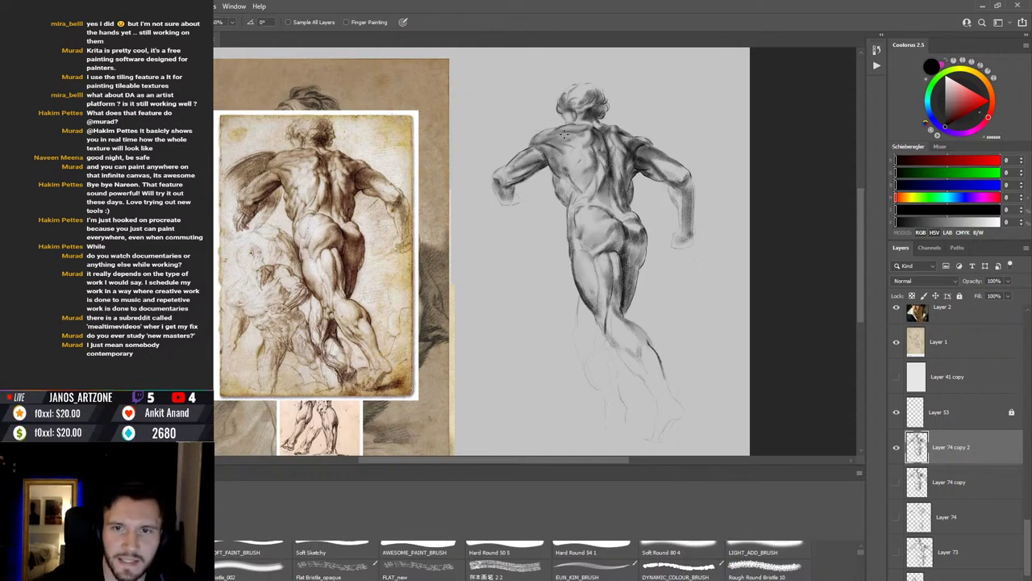
pyautogui.press('b')
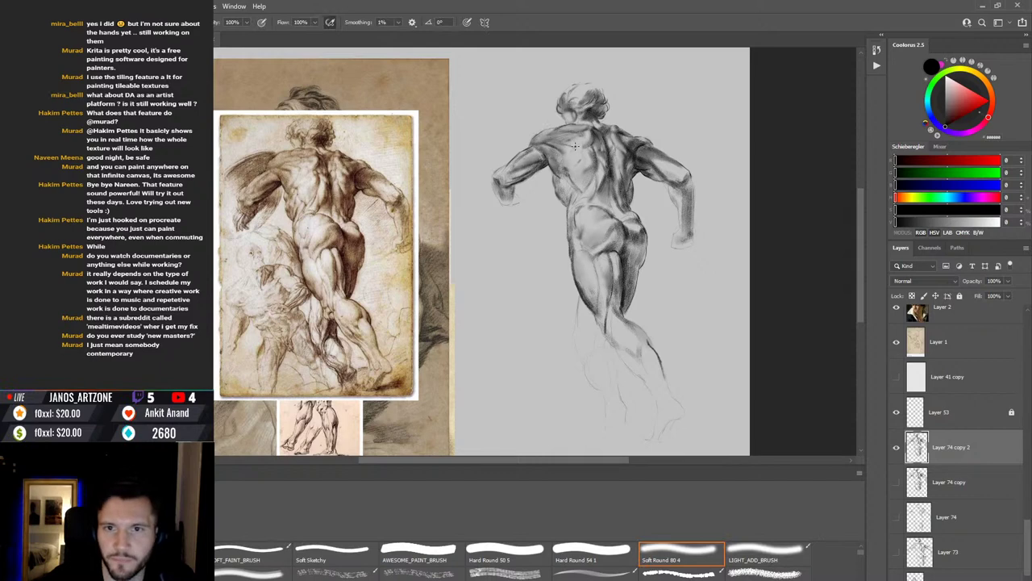
pyautogui.press('r')
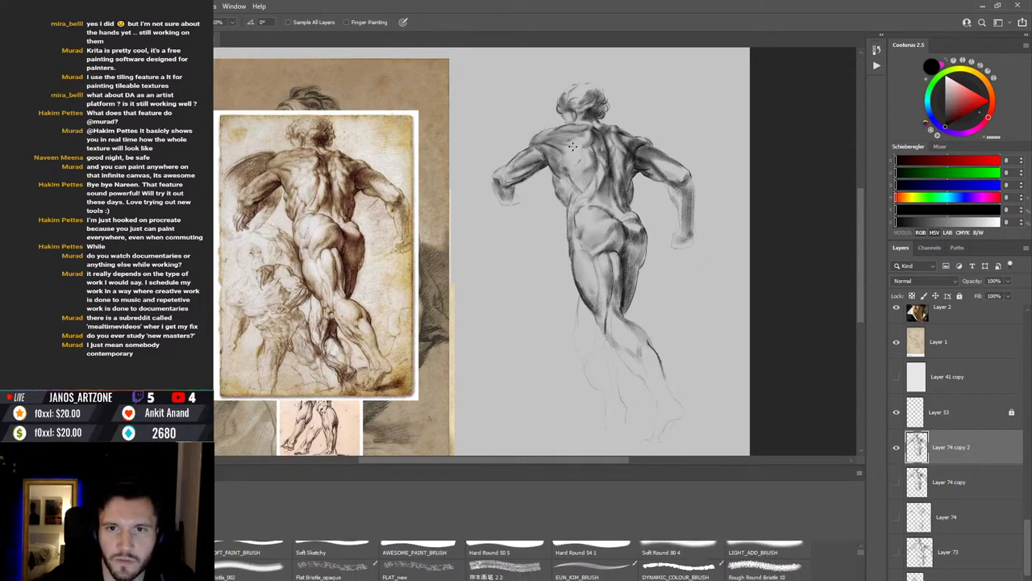
pyautogui.press('b')
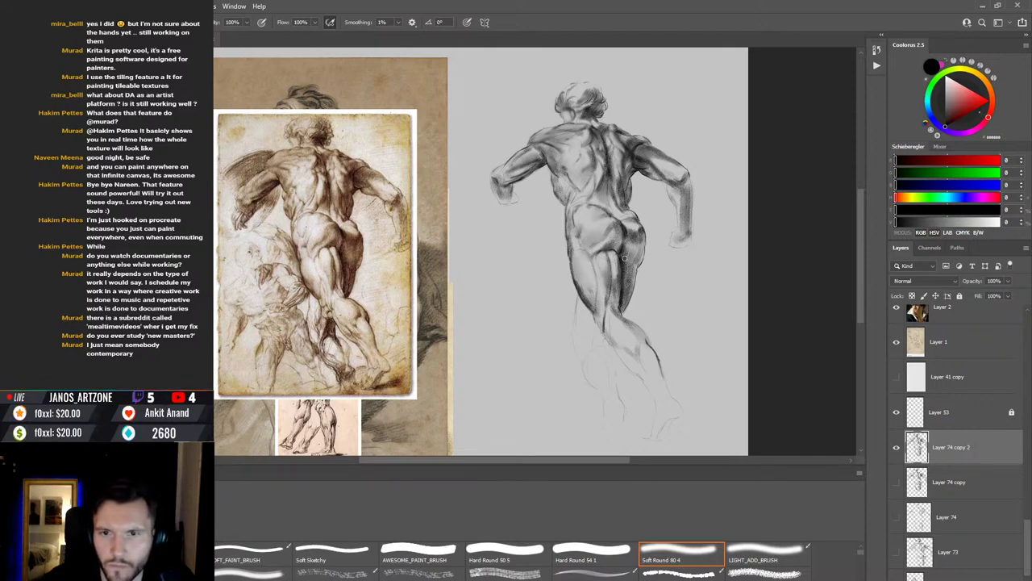
# Step: Darken the contours along the back of the thighs and the hip with short strokes
pyautogui.moveTo(625, 276); pyautogui.dragTo(619, 308)
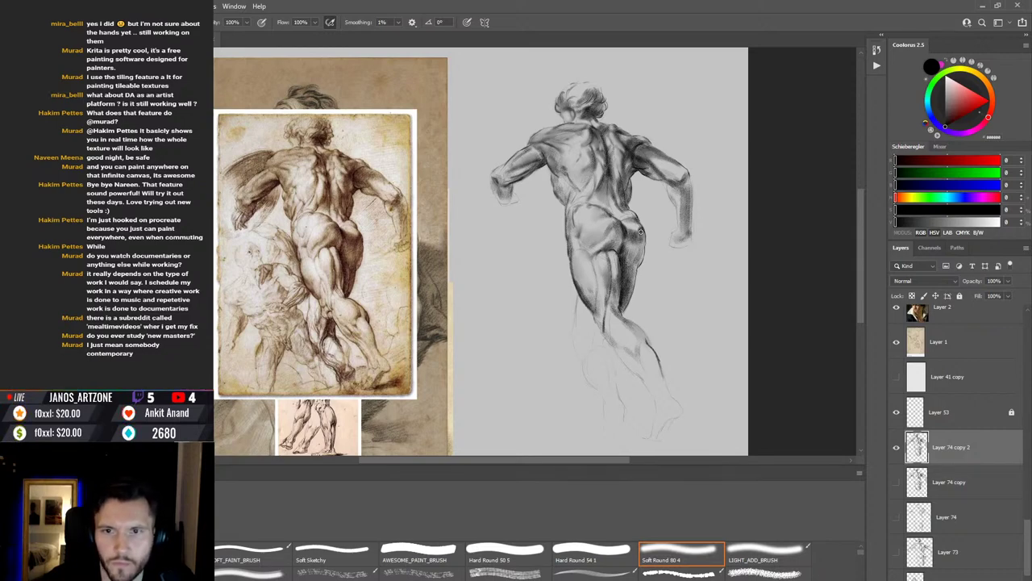
pyautogui.moveTo(642, 231); pyautogui.dragTo(639, 255)
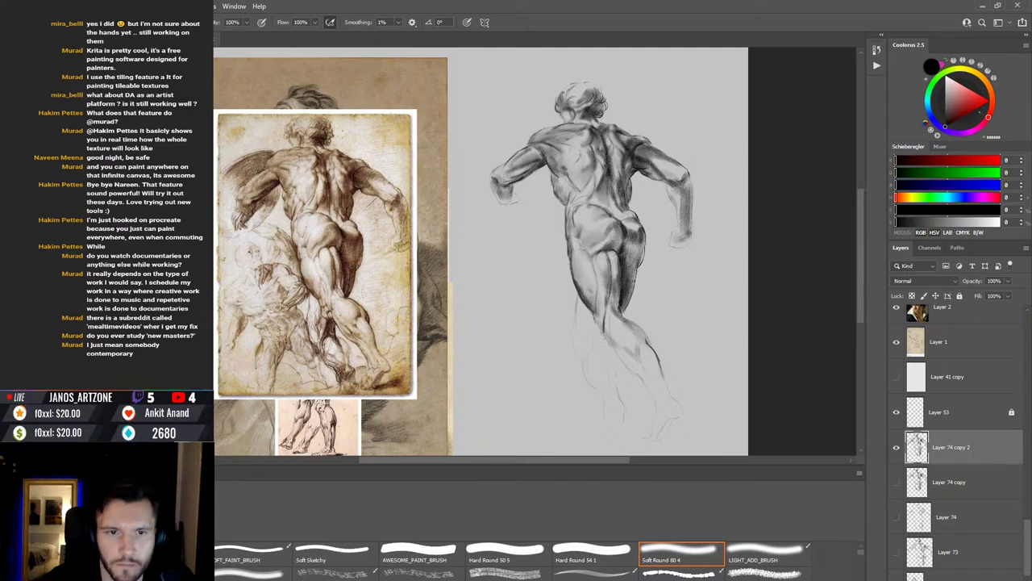
pyautogui.moveTo(635, 271); pyautogui.dragTo(625, 311)
pyautogui.moveTo(650, 260); pyautogui.dragTo(649, 273)
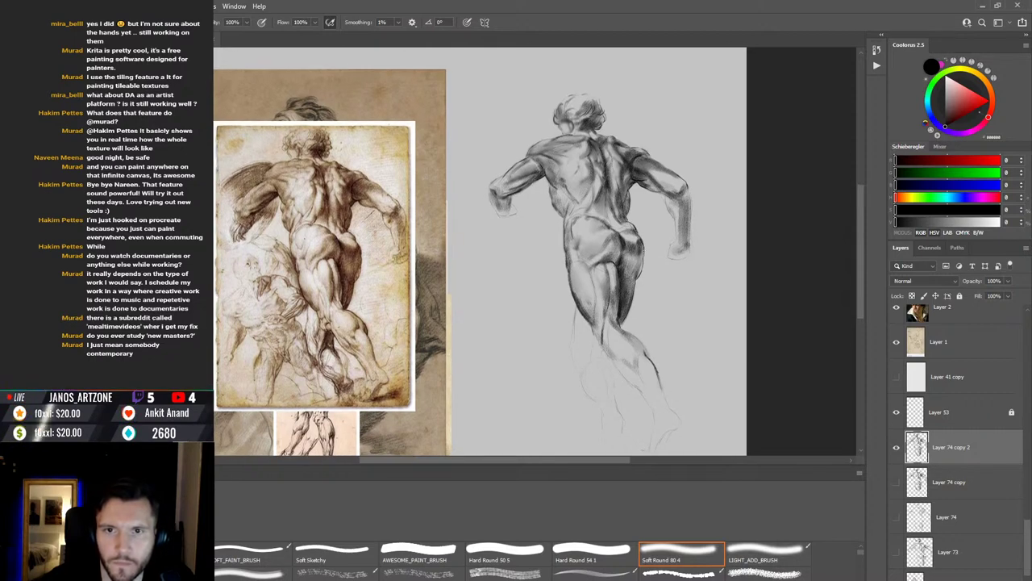
# Step: Blend the shading on the inner left thigh and erase unwanted graphite
pyautogui.press('r')
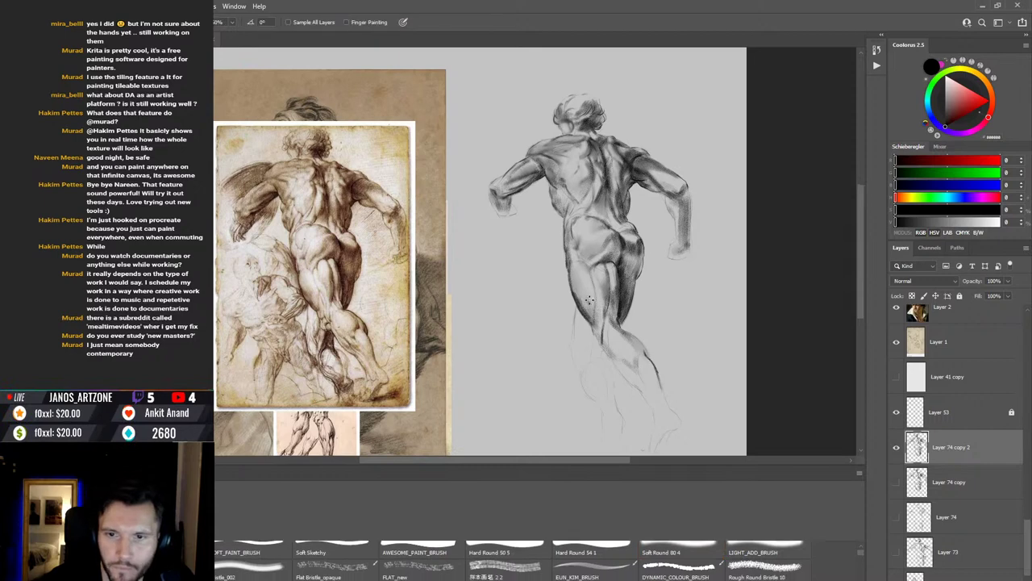
pyautogui.moveTo(576, 291); pyautogui.dragTo(587, 310)
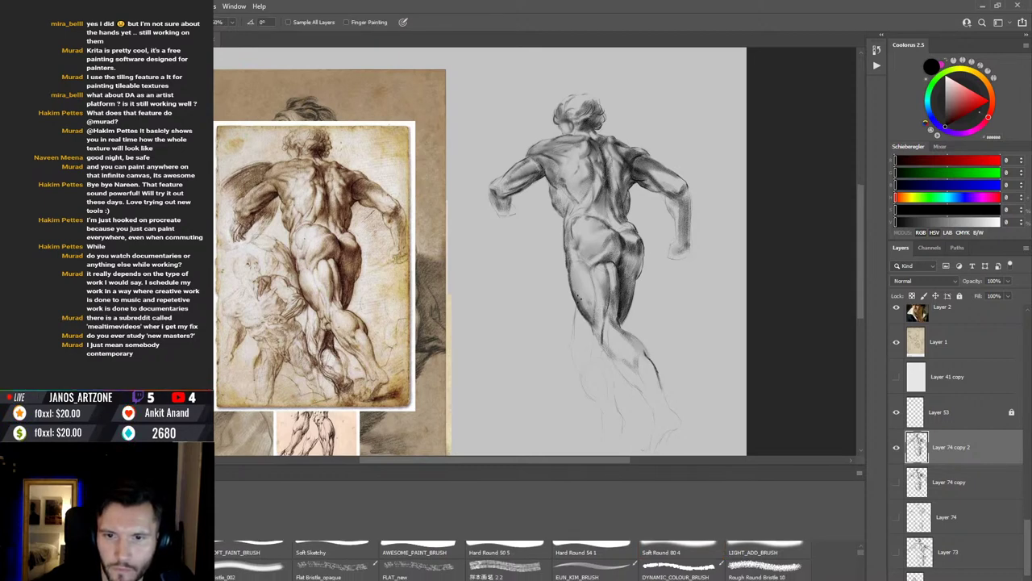
pyautogui.press('b')
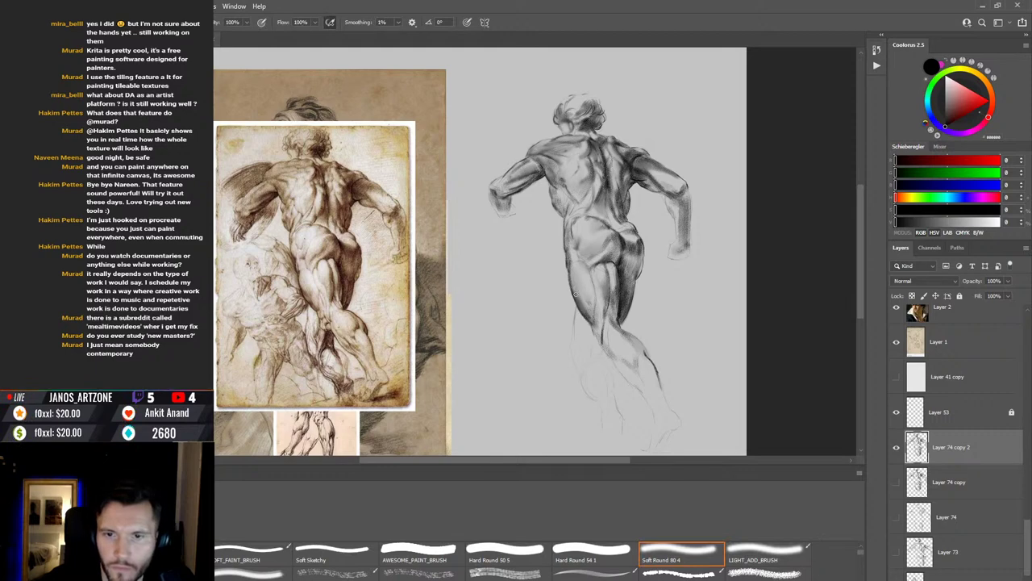
pyautogui.press('e')
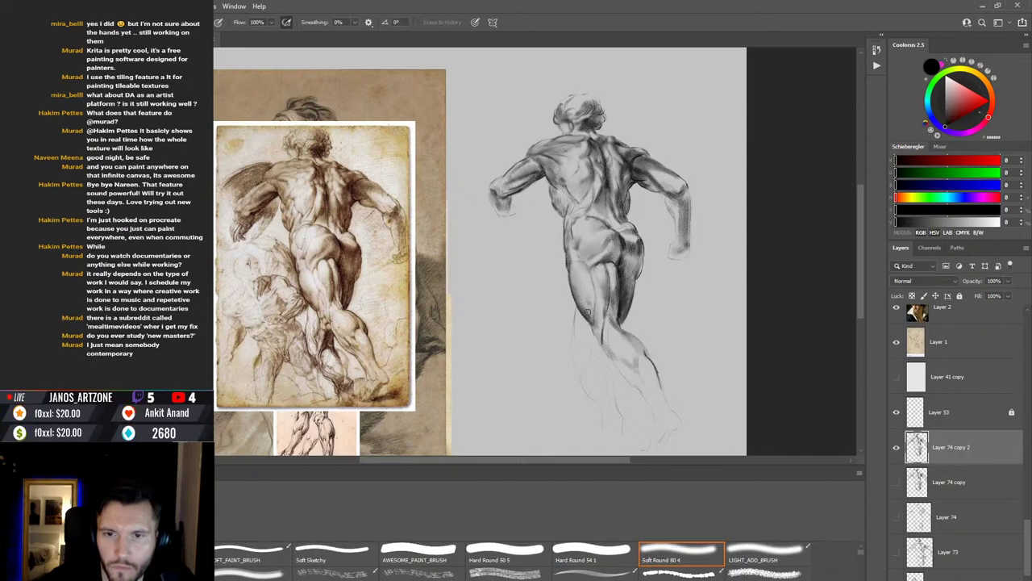
pyautogui.press('b')
# Step: Erase, repaint and smudge to add small dark accents beside the spine at mid-back
pyautogui.scroll(-1, 661, 288)
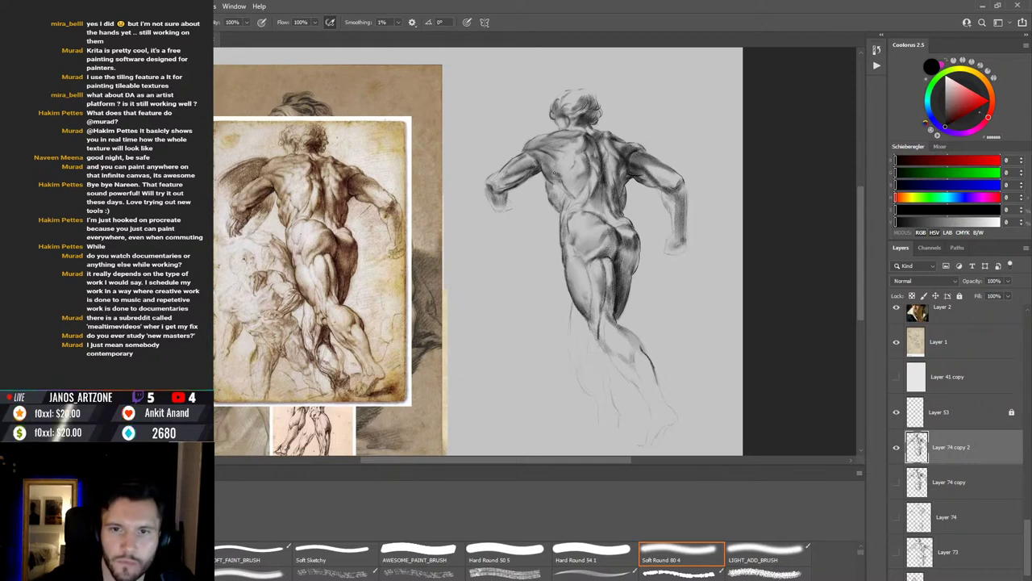
pyautogui.press('e')
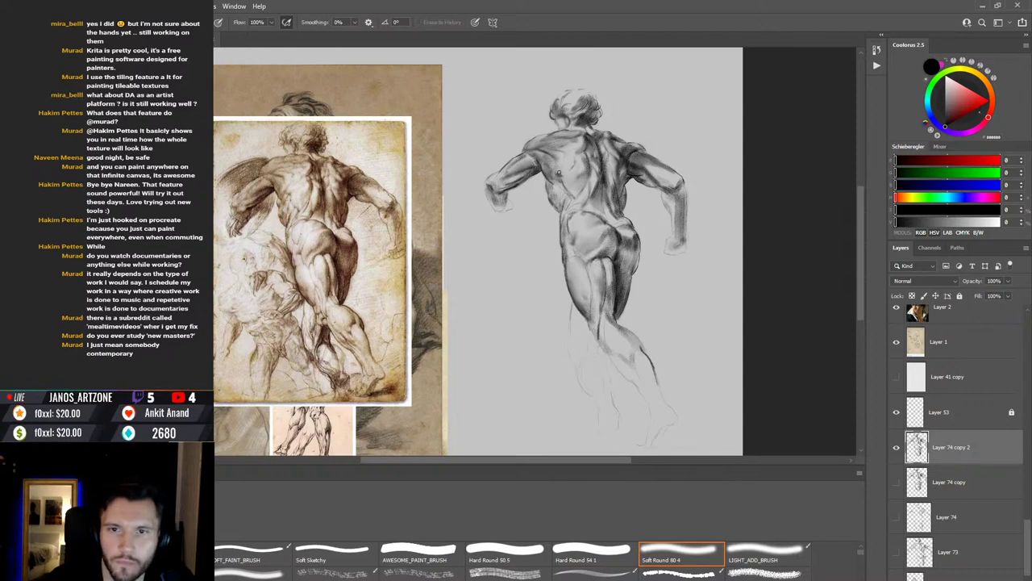
pyautogui.press('b')
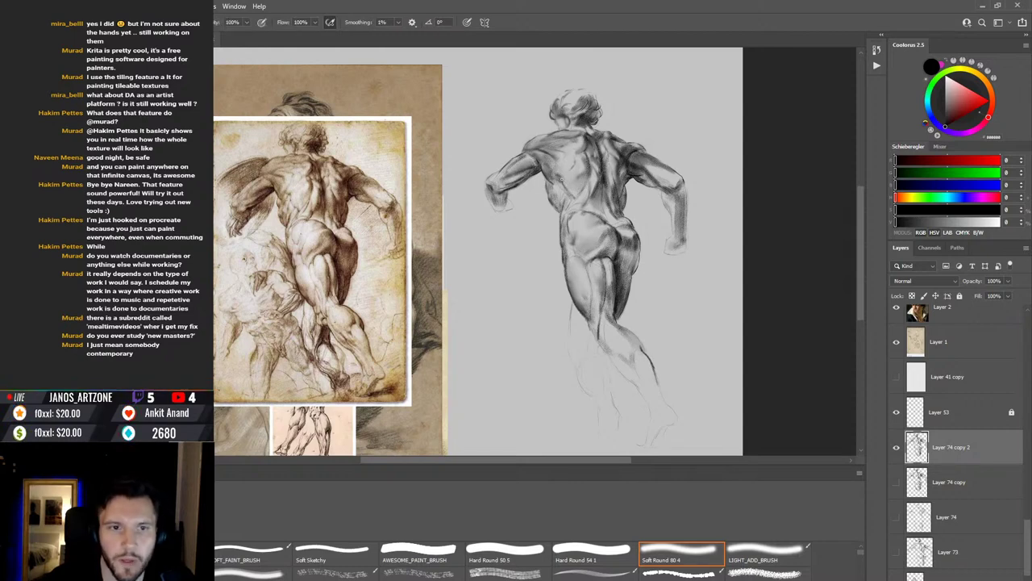
pyautogui.press('r')
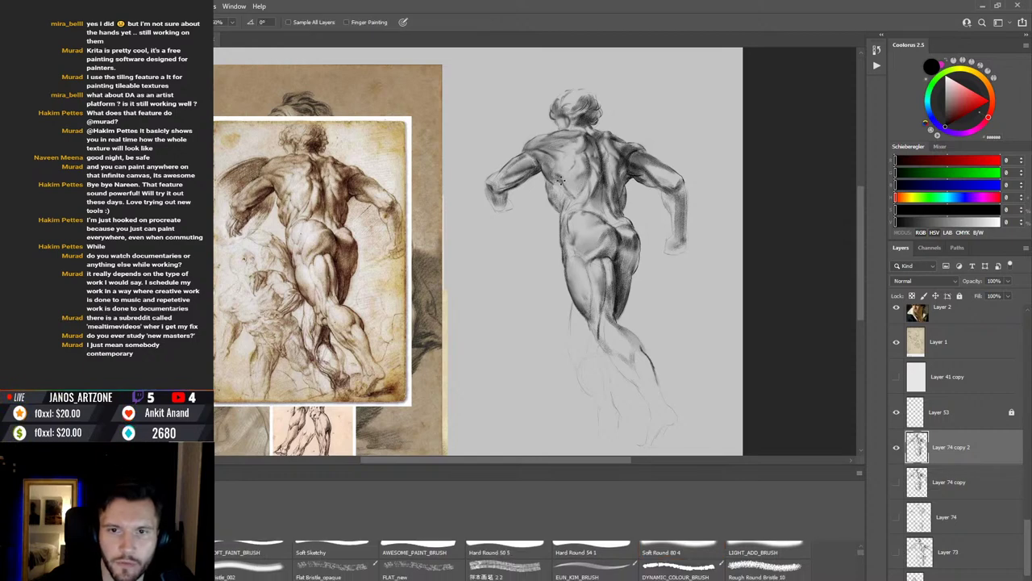
pyautogui.press('b')
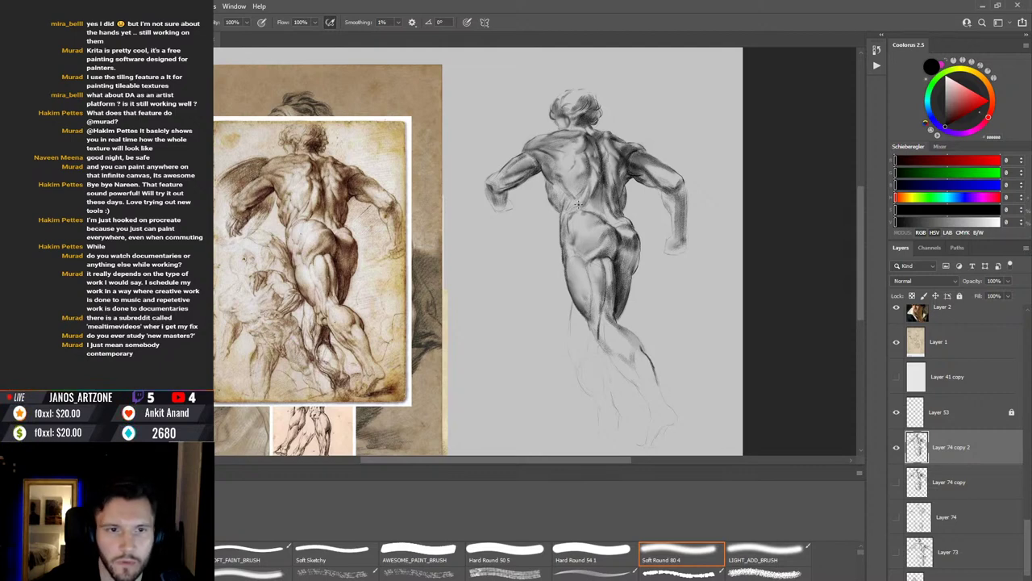
# Step: Deepen the shading on the upper back and shoulder blades, erasing to refine the strokes
pyautogui.press('e')
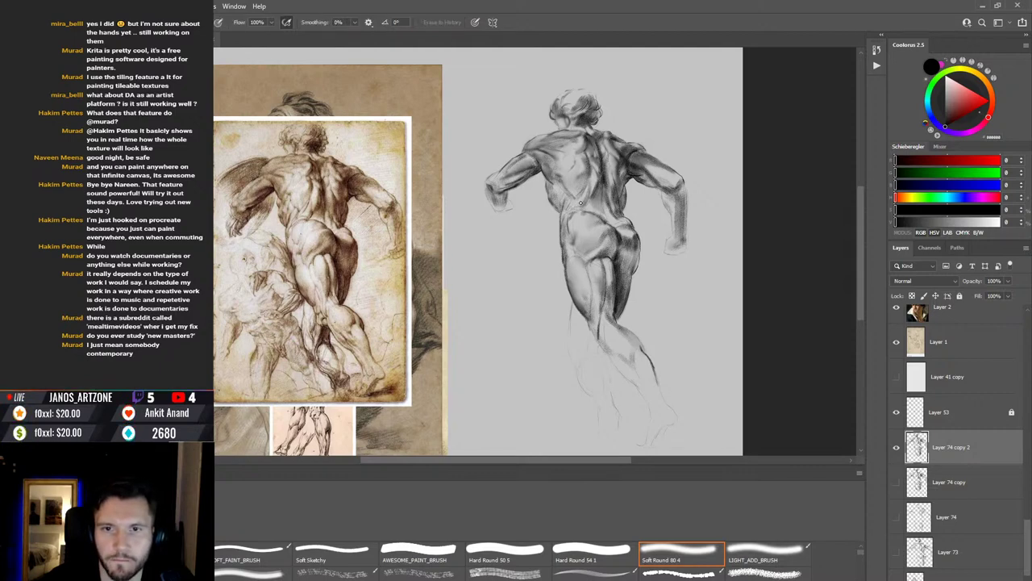
pyautogui.press('b')
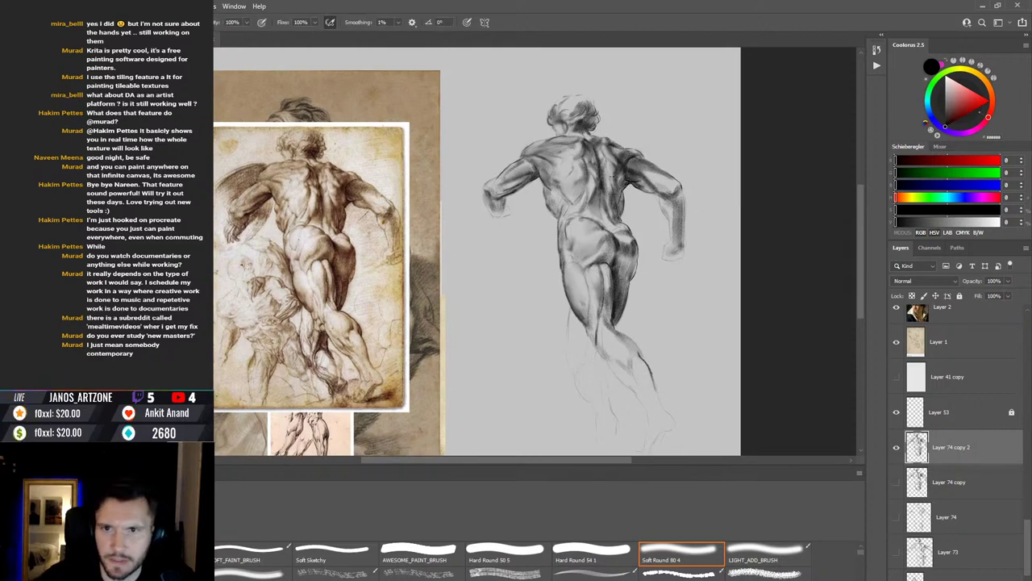
pyautogui.press('e')
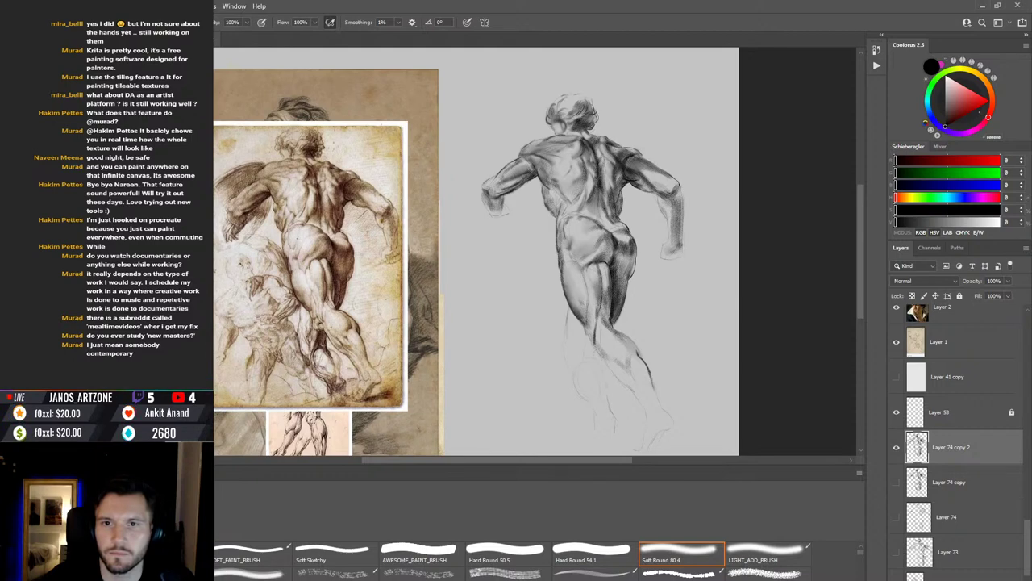
pyautogui.moveTo(659, 171); pyautogui.dragTo(653, 158)
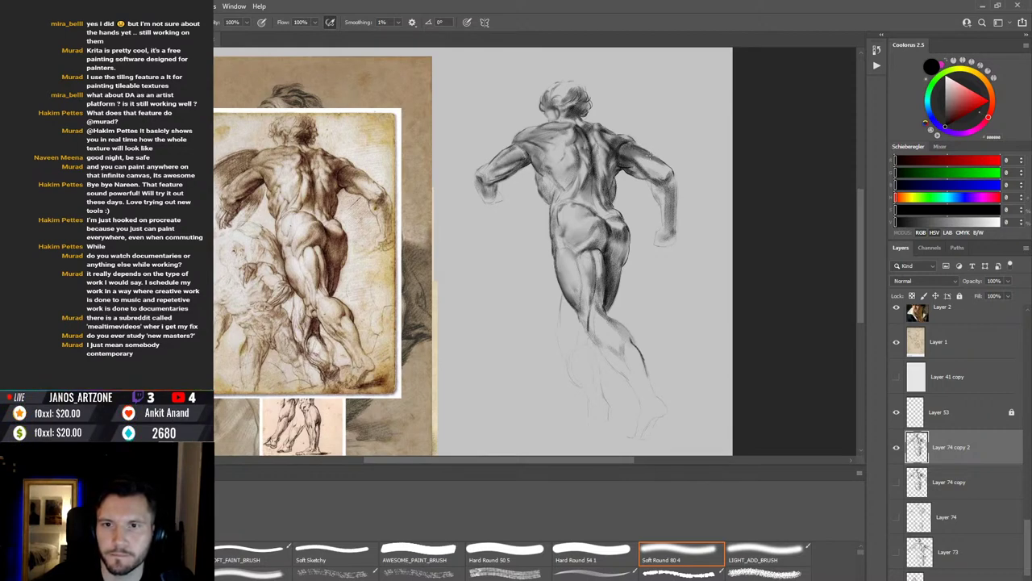
# Step: Shade, smudge and erase small strokes to refine the figure's left upper arm and shoulder
pyautogui.press('r')
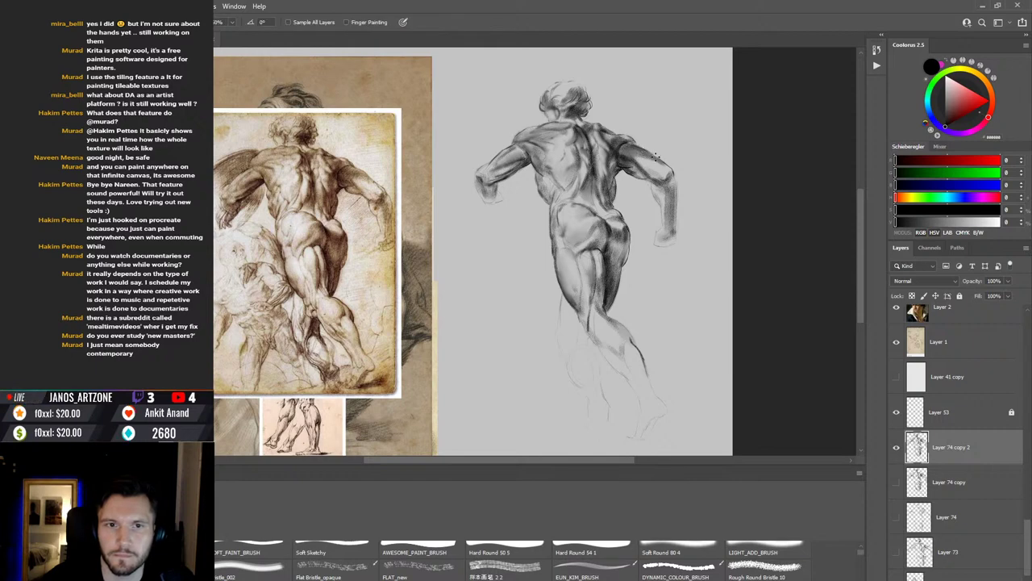
pyautogui.press('b')
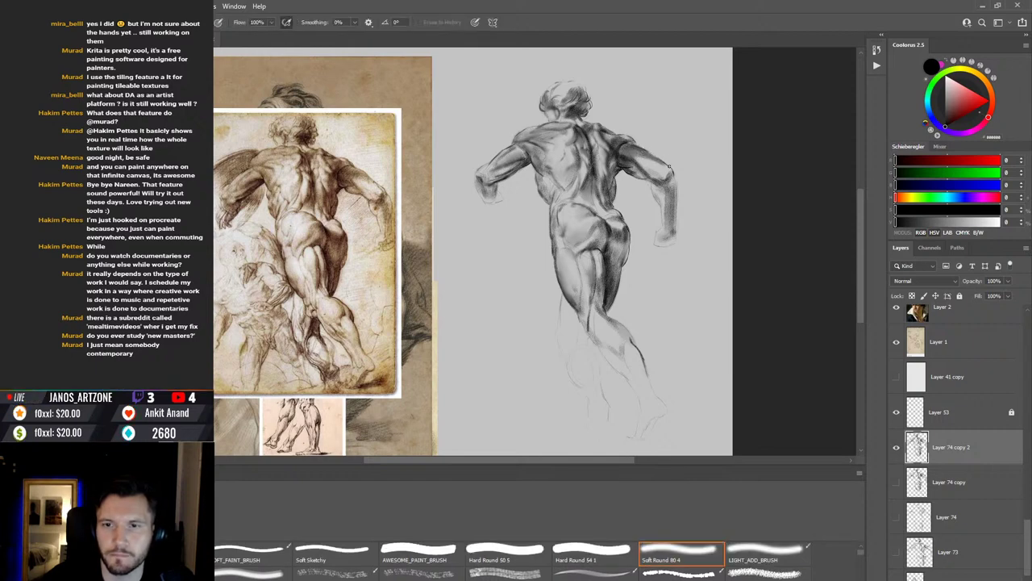
pyautogui.press('b')
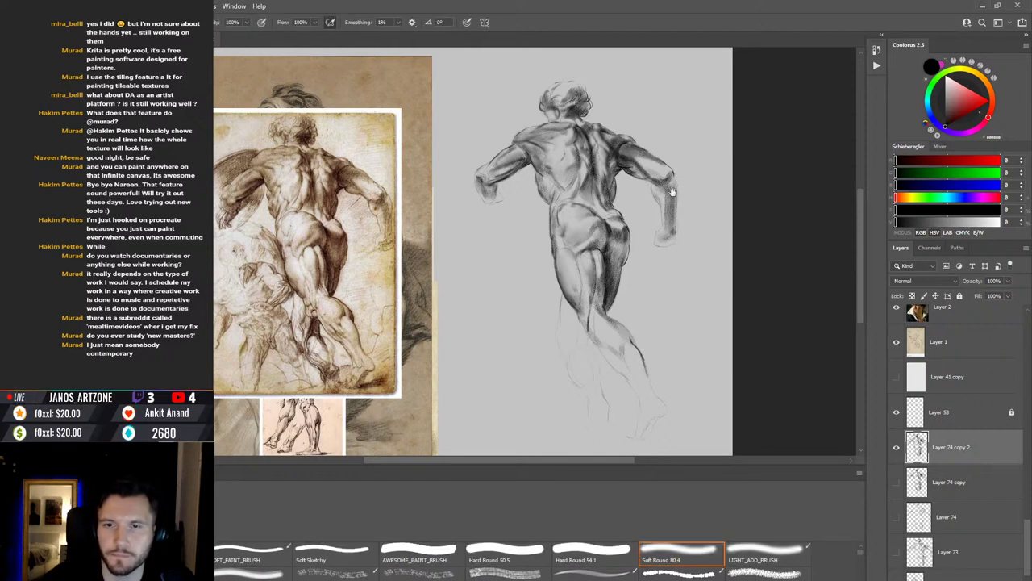
pyautogui.press('e')
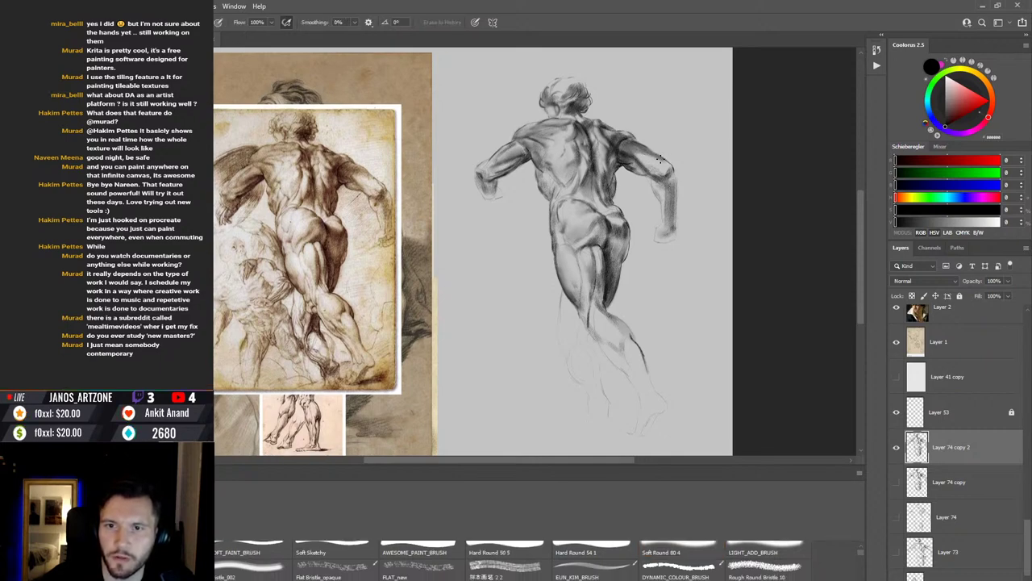
pyautogui.press('r')
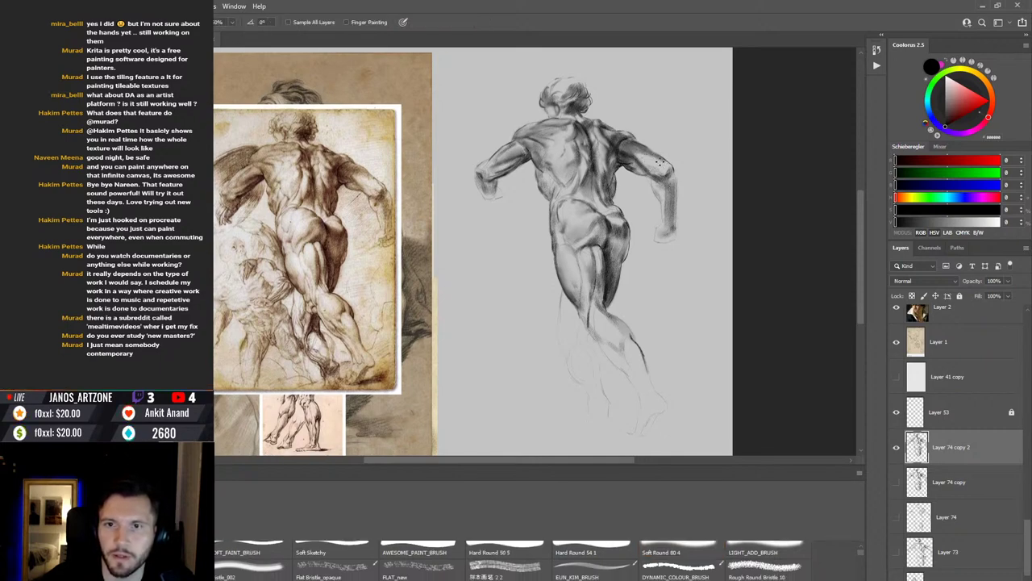
pyautogui.press('b')
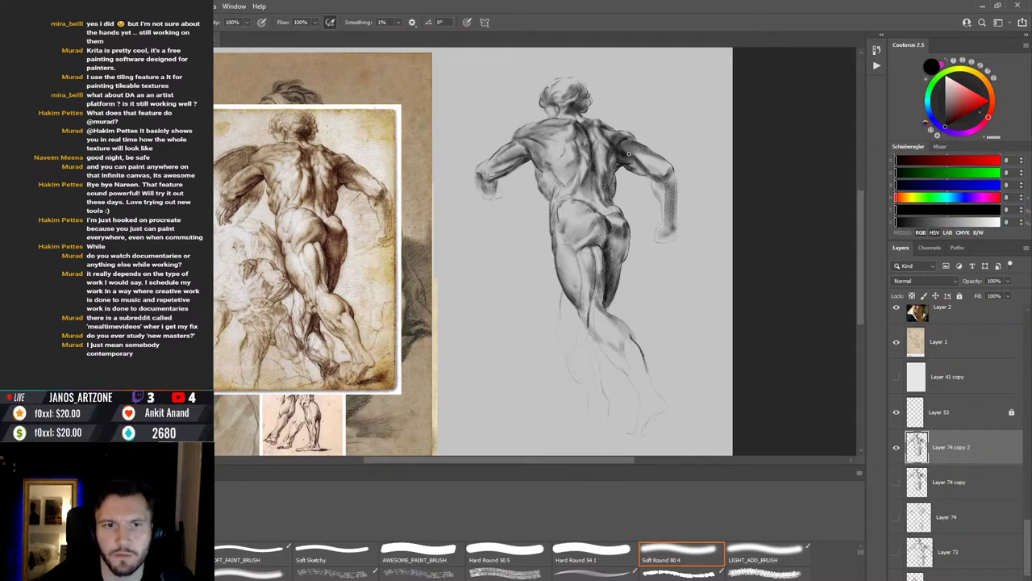
pyautogui.press('r')
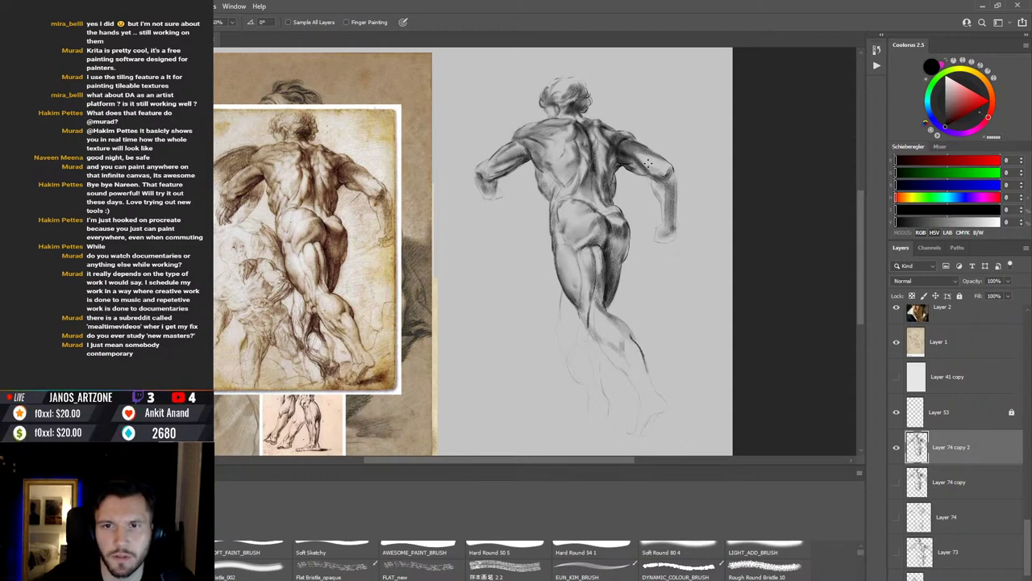
pyautogui.press('b')
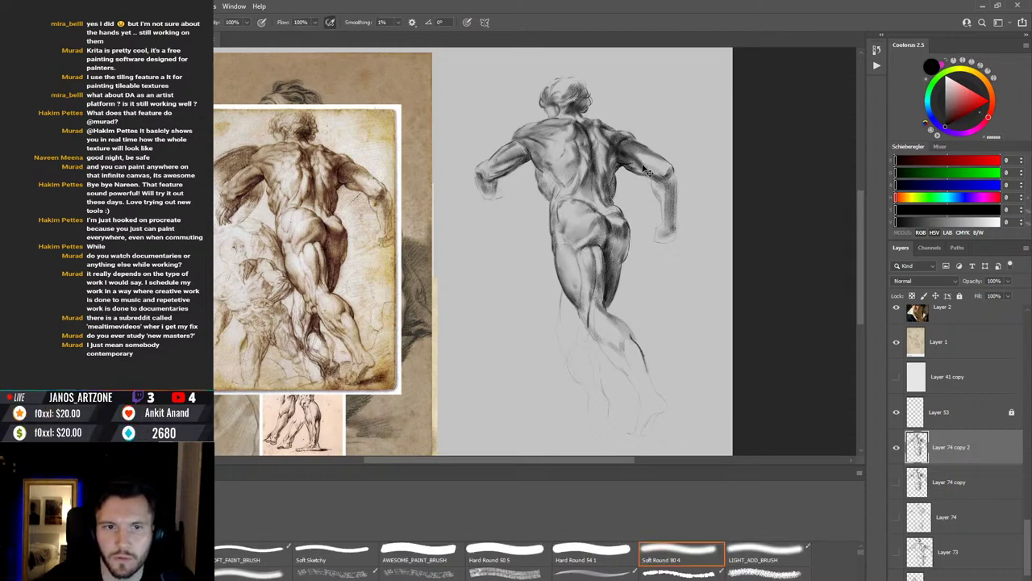
pyautogui.press('r')
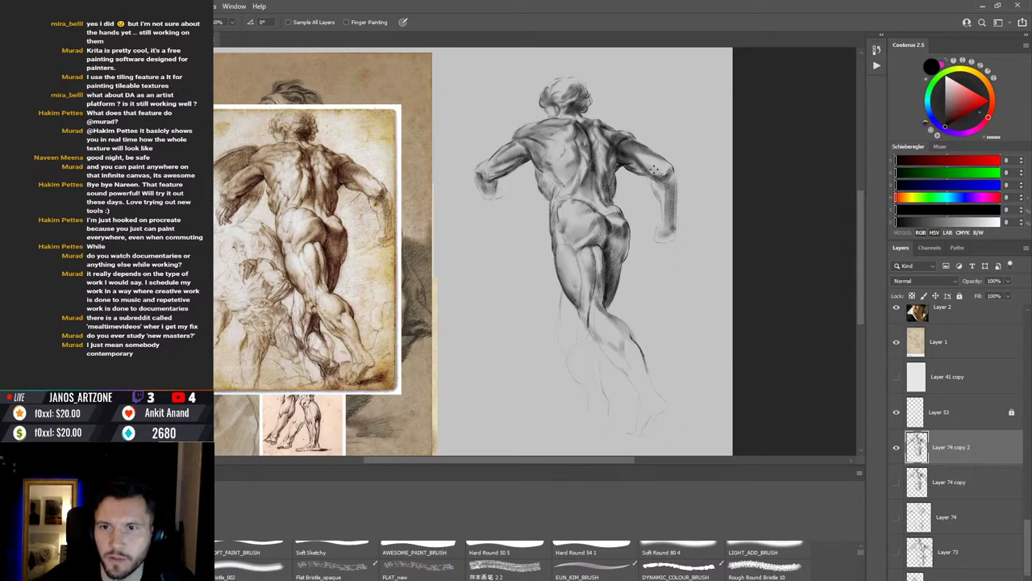
pyautogui.press('b')
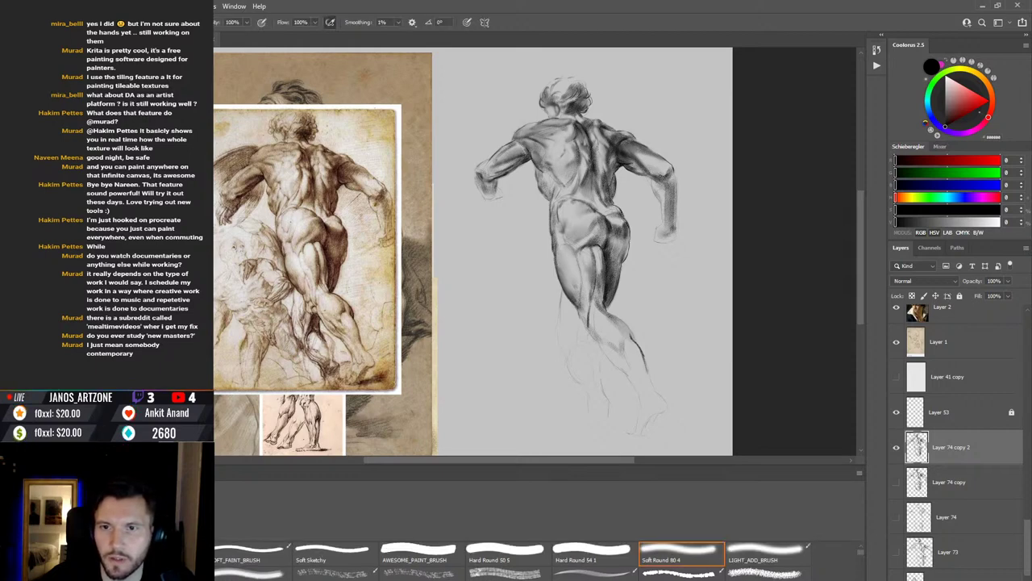
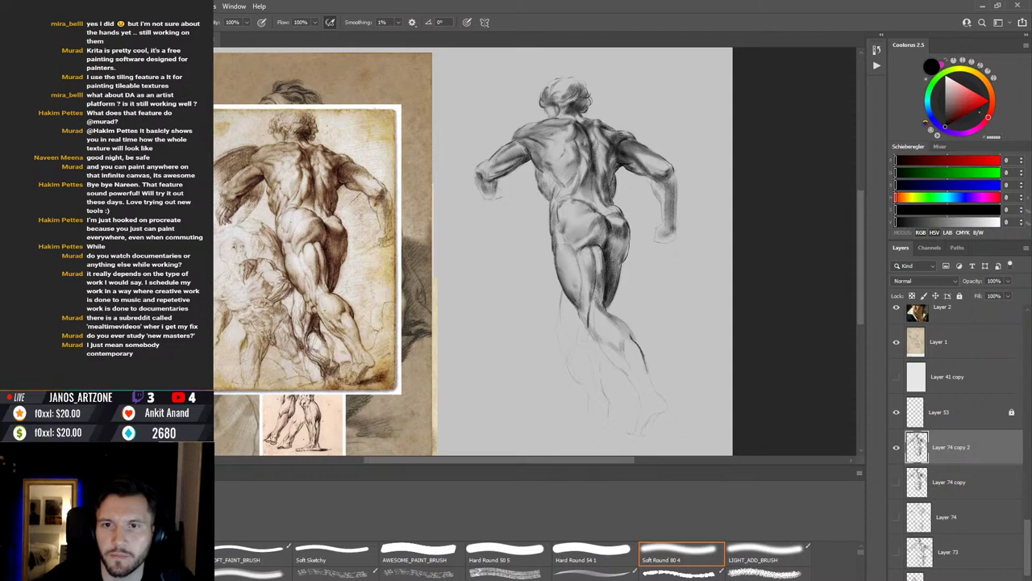
# Step: Smudge the lower-back and waist shading into softer transitions, then reselect the Soft Round 80 4 brush
pyautogui.scroll(-1, 516, 560)
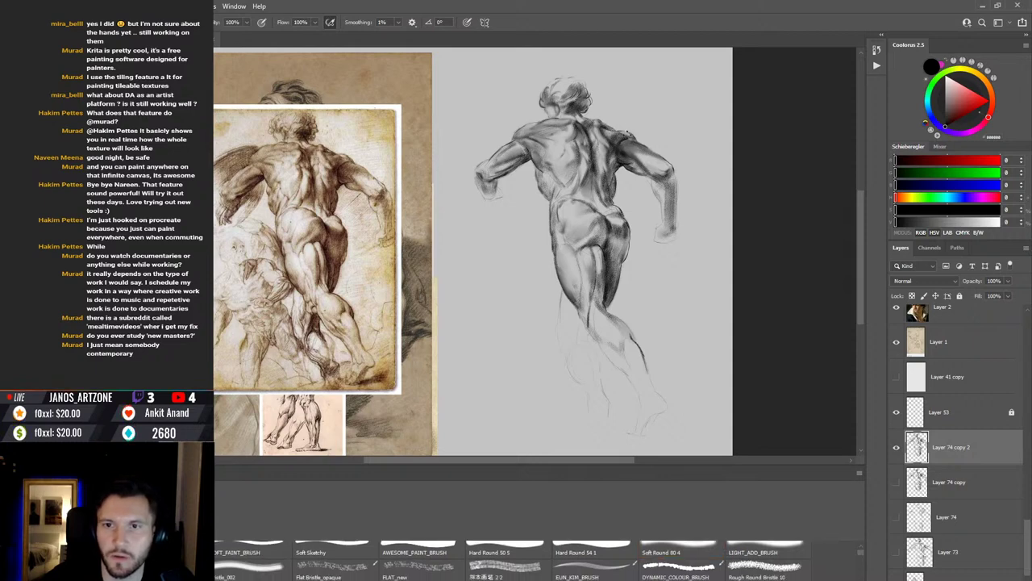
pyautogui.press('r')
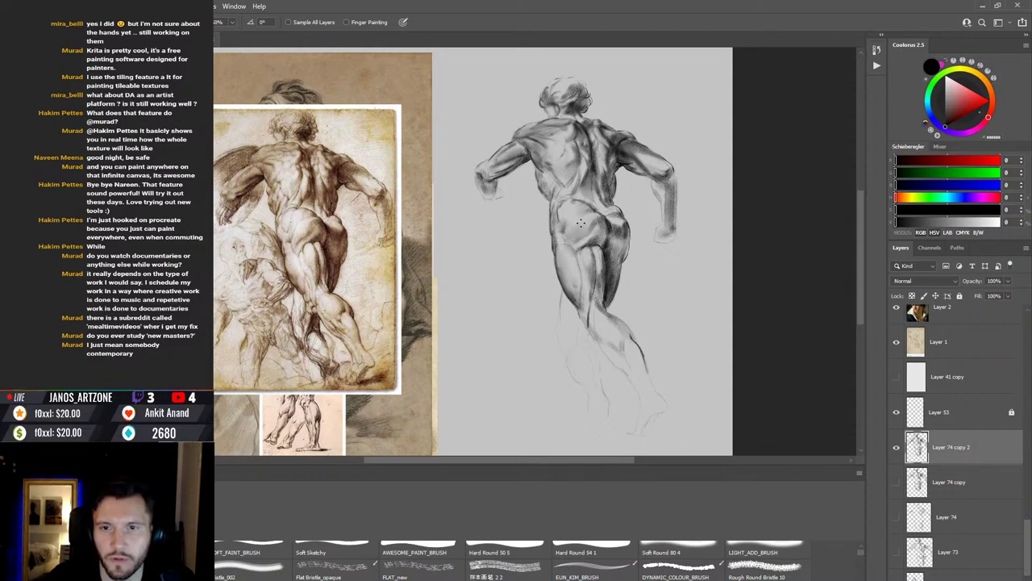
pyautogui.press('b')
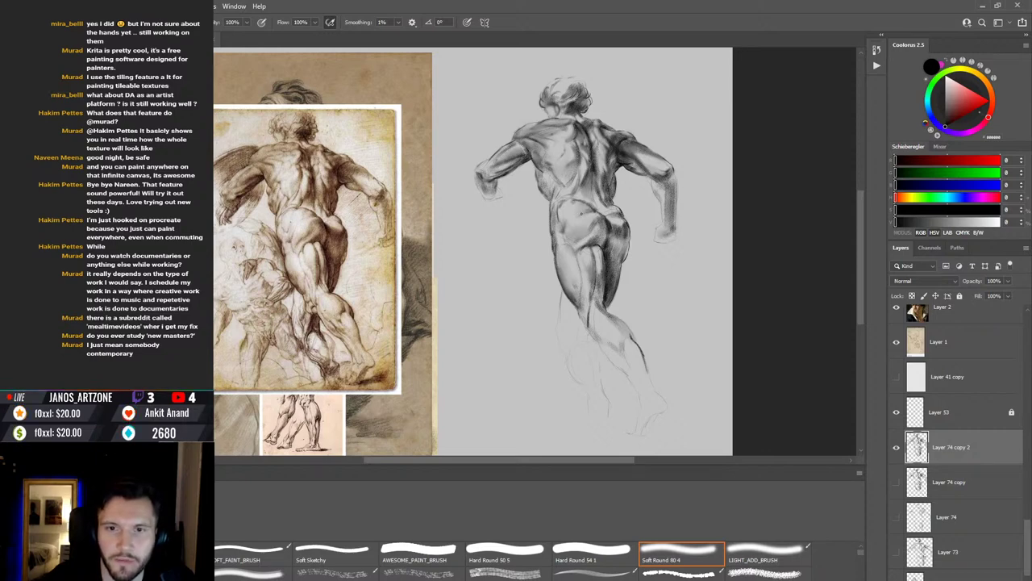
pyautogui.scroll(-1, 678, 556)
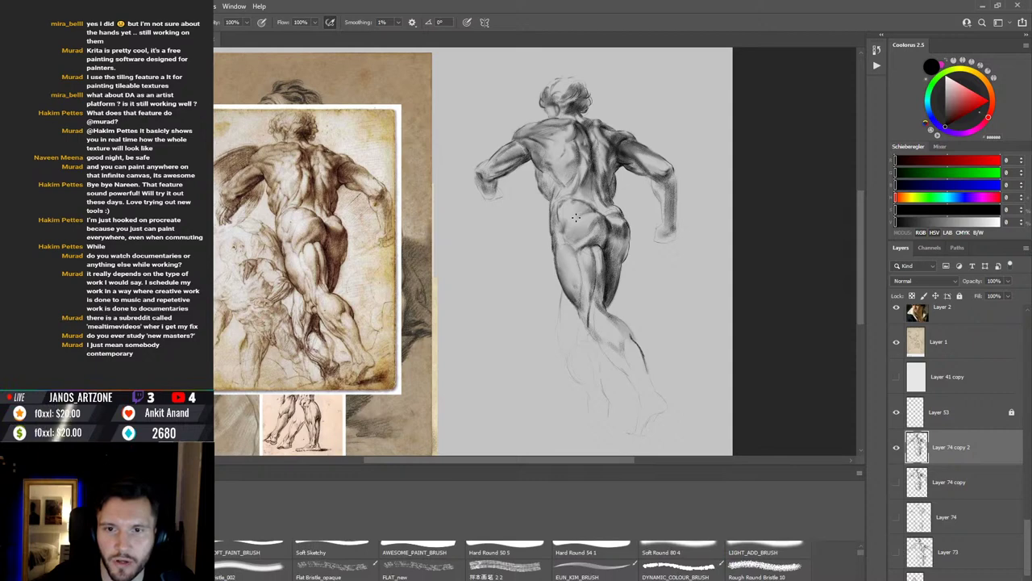
pyautogui.press('r')
pyautogui.click(677, 556)
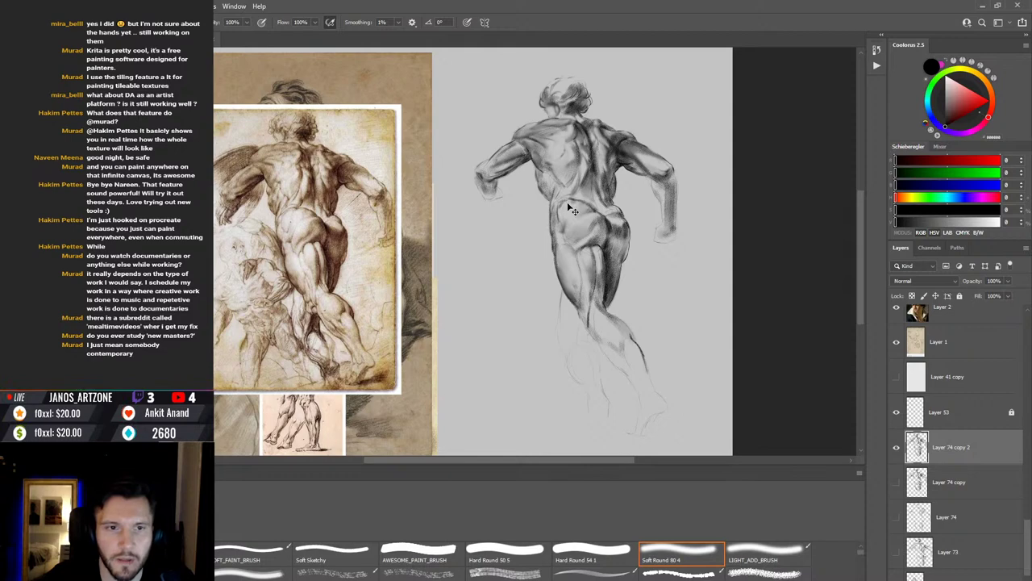
# Step: Redraw the lower-back waist line and smudge the back shading deeper to match the reference
pyautogui.moveTo(568, 198); pyautogui.dragTo(552, 201)
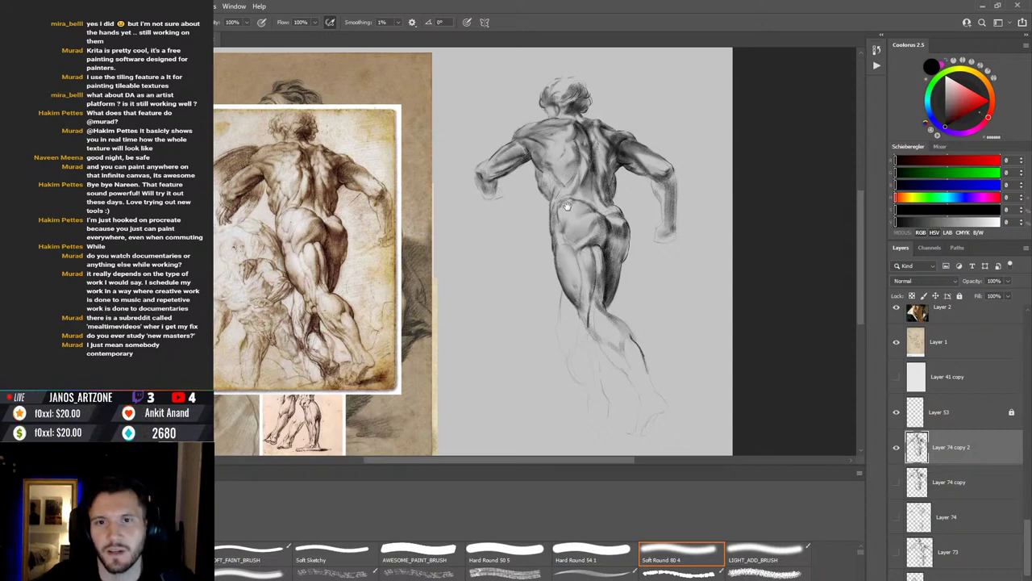
pyautogui.moveTo(567, 206); pyautogui.dragTo(577, 213)
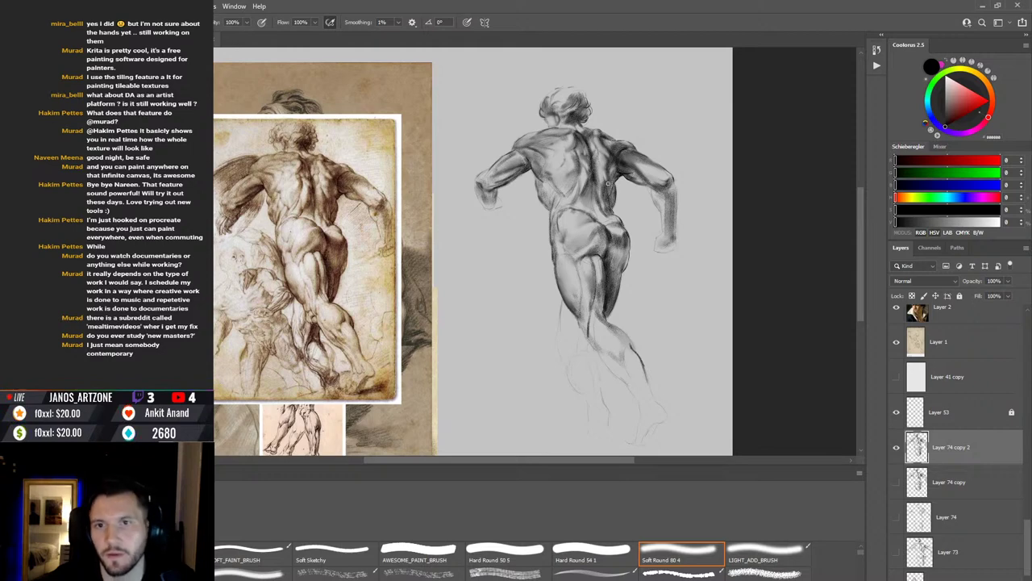
pyautogui.press('r')
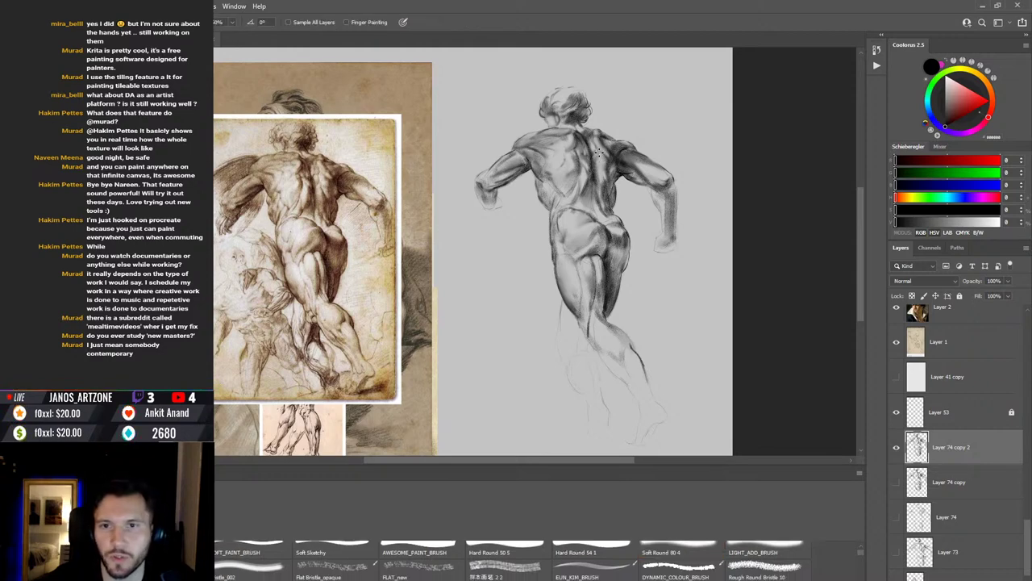
pyautogui.press('b')
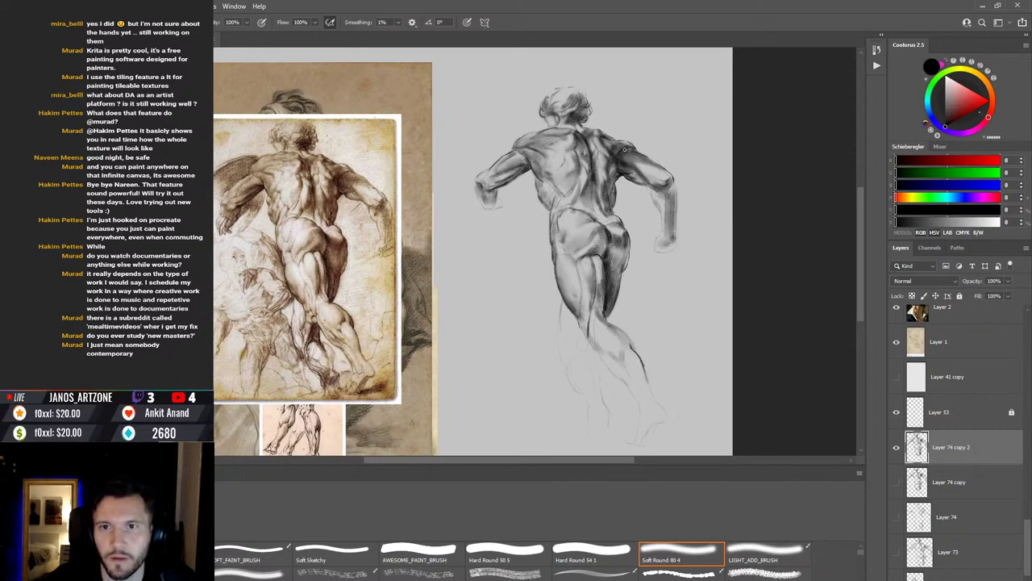
# Step: Paint darker soft-brush tones down the right back and shoulder, smudging and erasing to adjust them
pyautogui.moveTo(624, 149)
pyautogui.mouseDown()
pyautogui.moveTo(631, 173)
pyautogui.moveTo(620, 182)
pyautogui.moveTo(638, 213)
pyautogui.mouseUp()
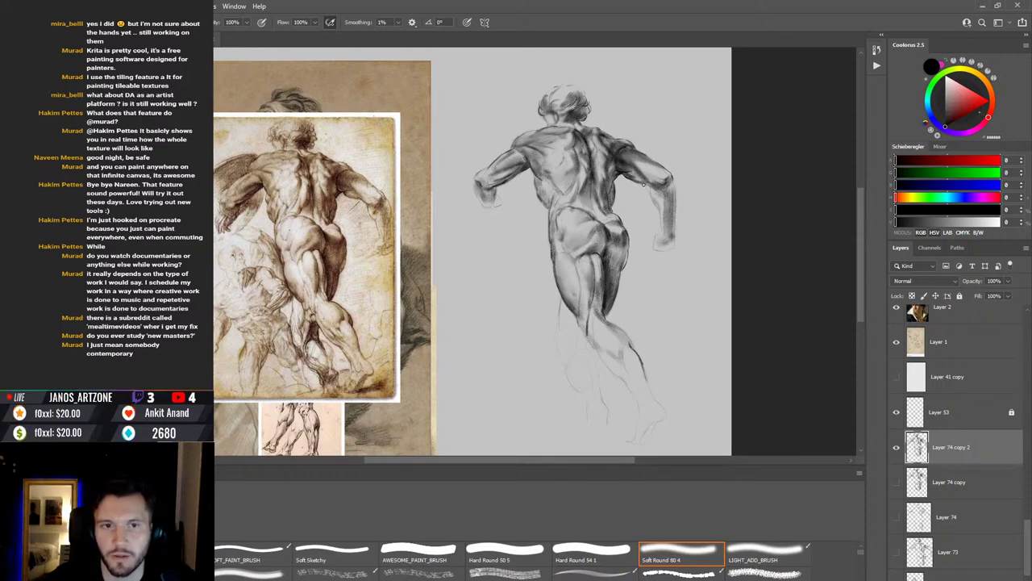
pyautogui.press('r')
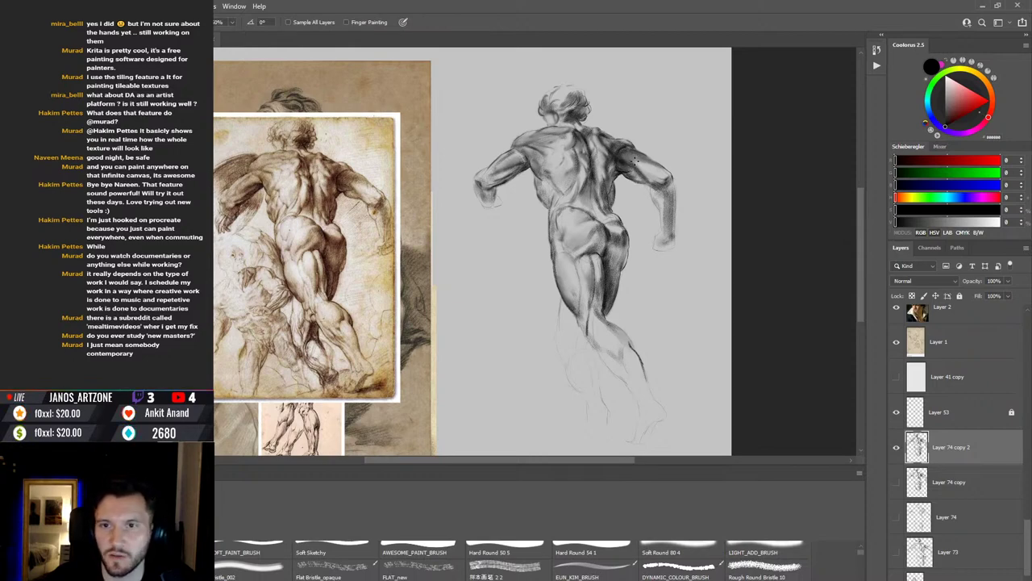
pyautogui.press('b')
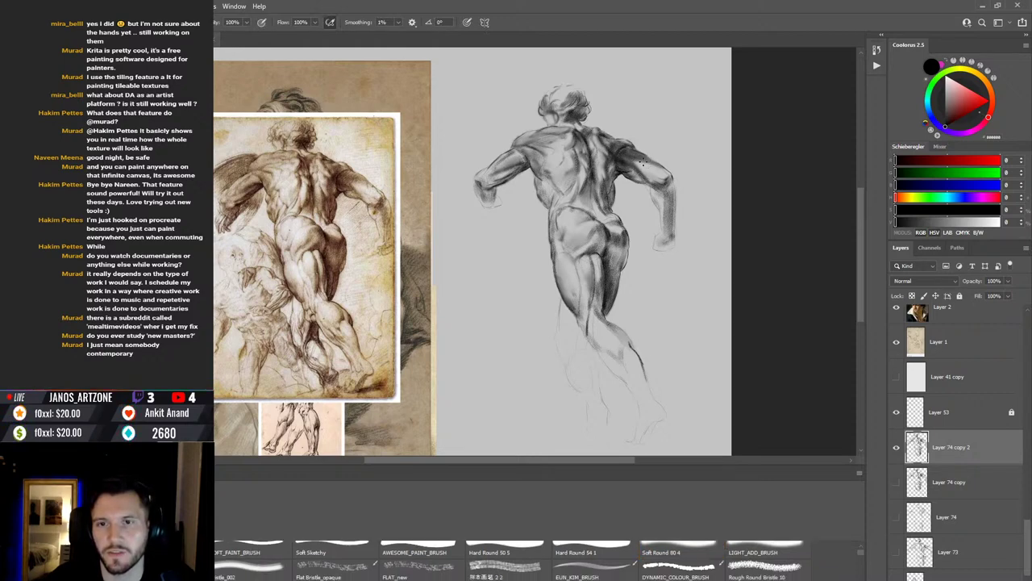
pyautogui.press('r')
pyautogui.press('b')
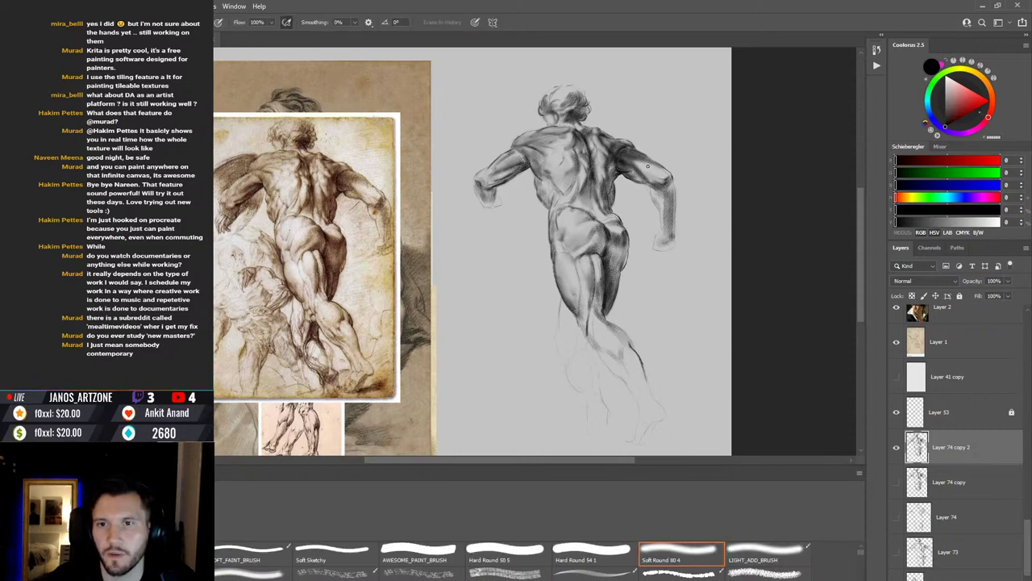
pyautogui.press('b')
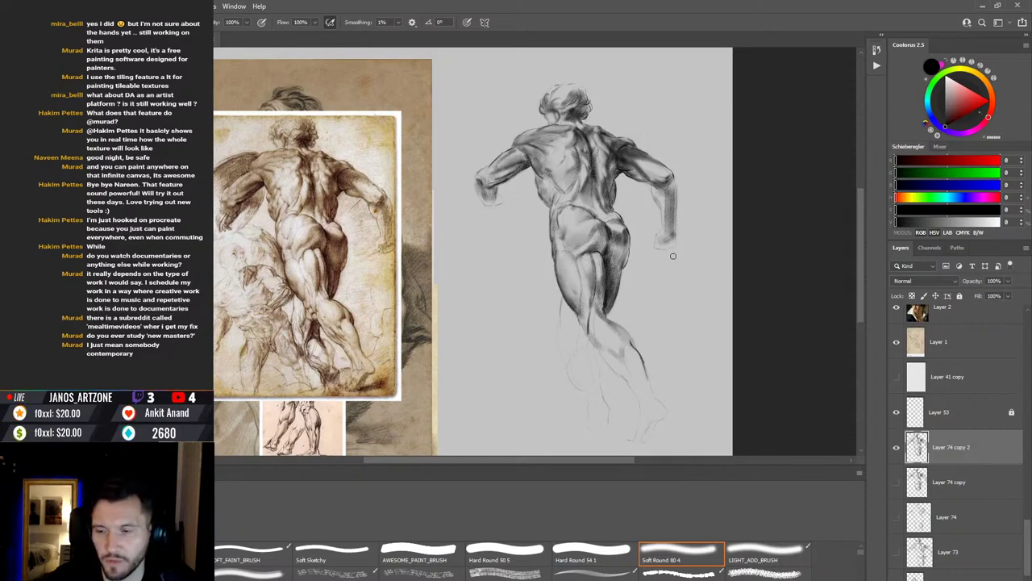
pyautogui.scroll(1, 668, 262)
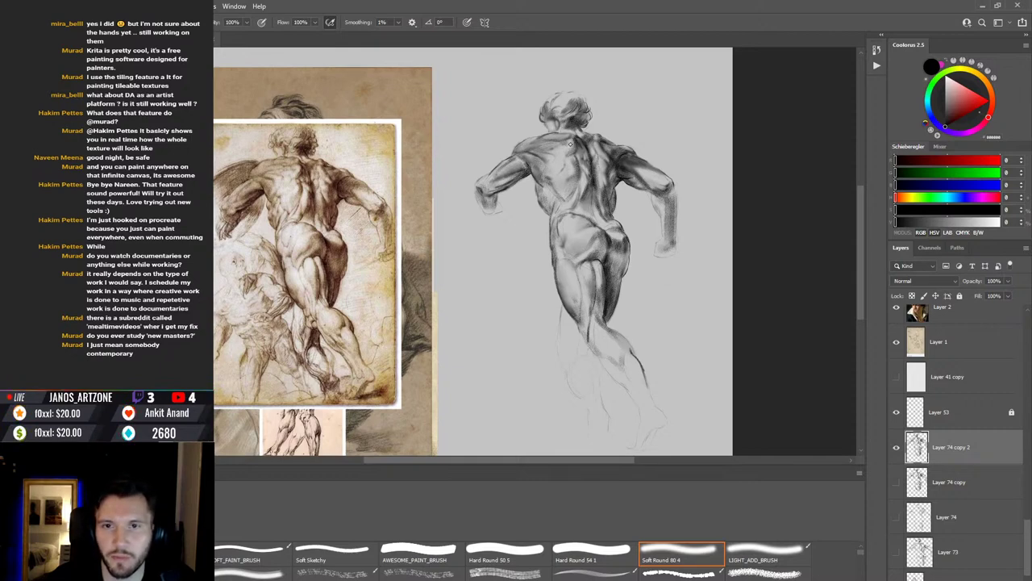
# Step: Lift tone from the upper-back shading with the eraser and blend it by smudging
pyautogui.press('e')
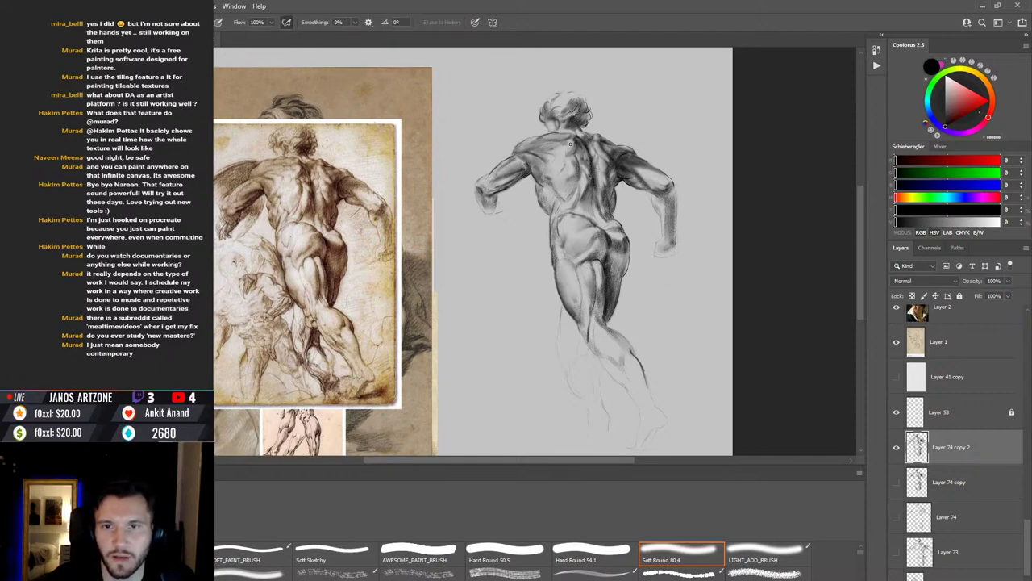
pyautogui.press('b')
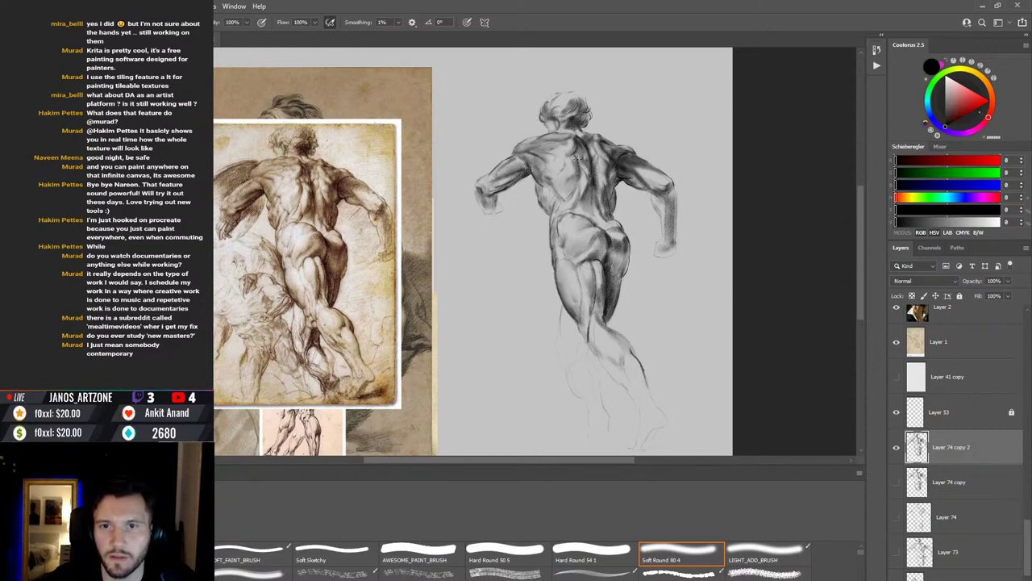
pyautogui.press('e')
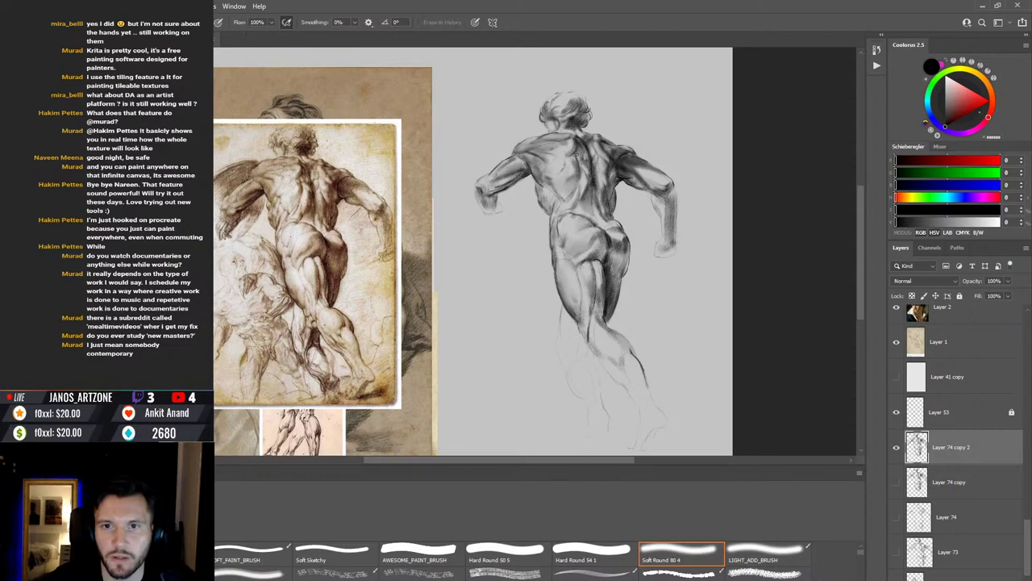
pyautogui.press('r')
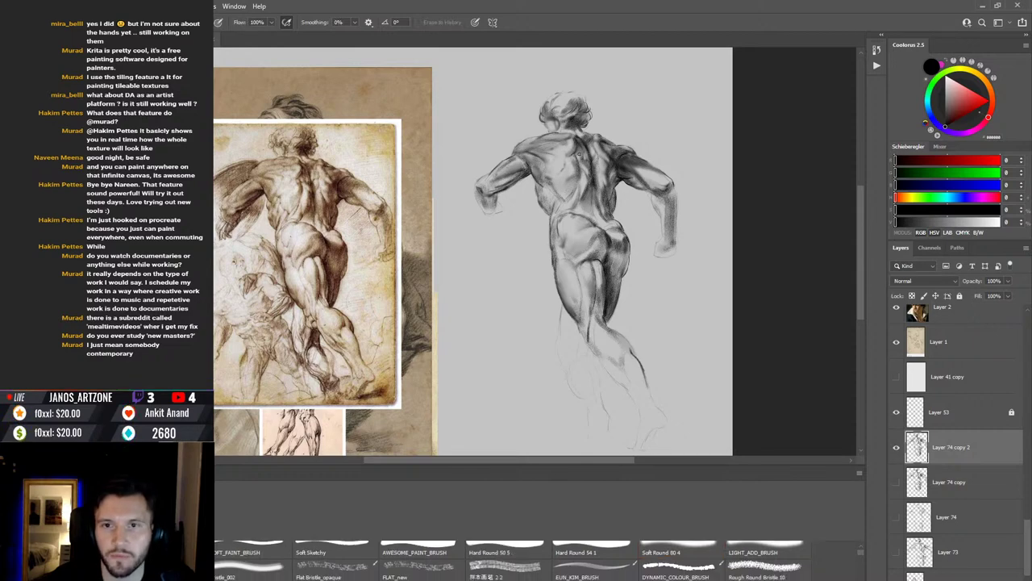
pyautogui.press('e')
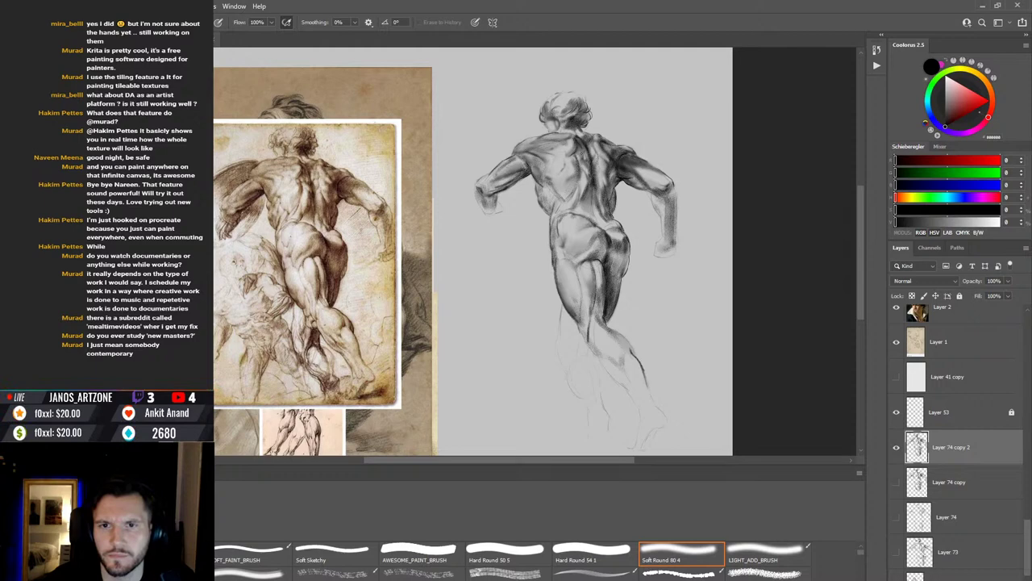
pyautogui.press('b')
# Step: Lighten, repaint and smudge the mid-back shading along the spine
pyautogui.scroll(-1, 589, 169)
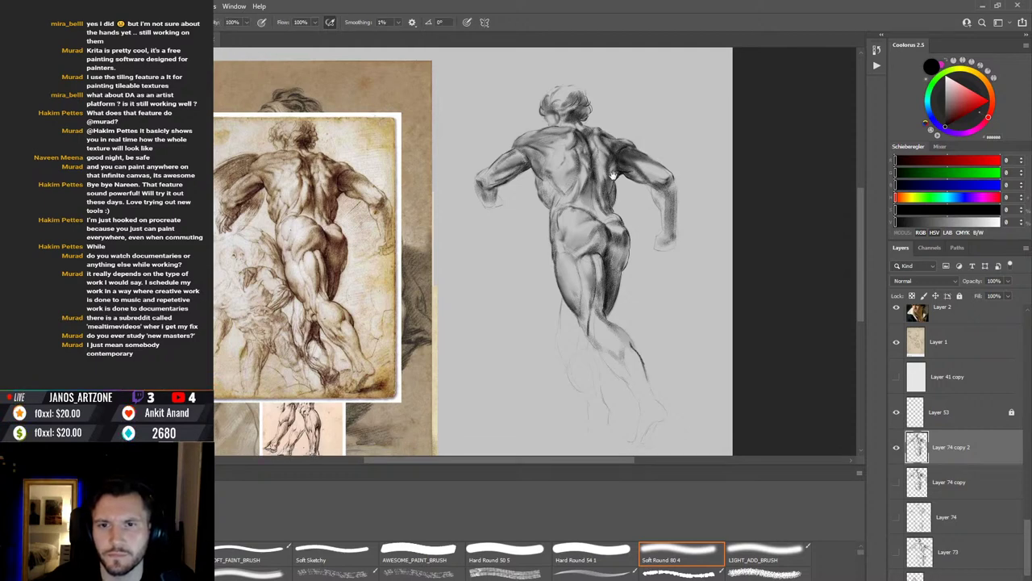
pyautogui.press('e')
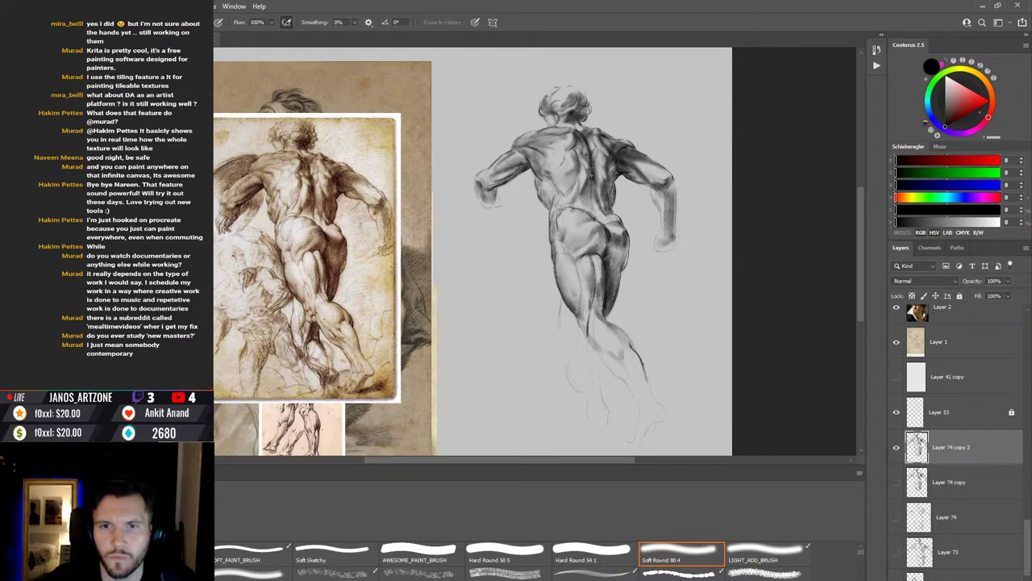
pyautogui.press('b')
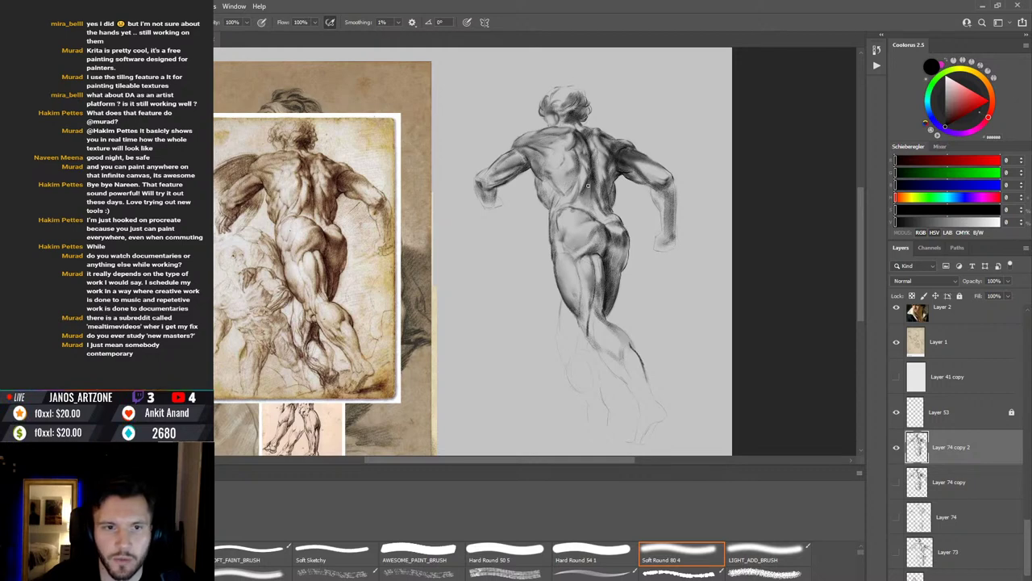
pyautogui.press('r')
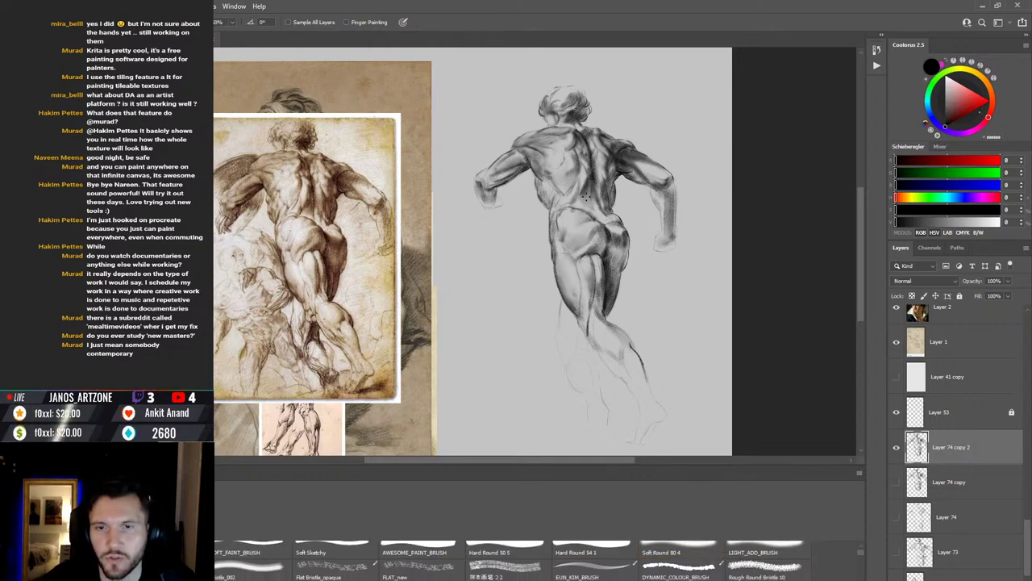
pyautogui.press('b')
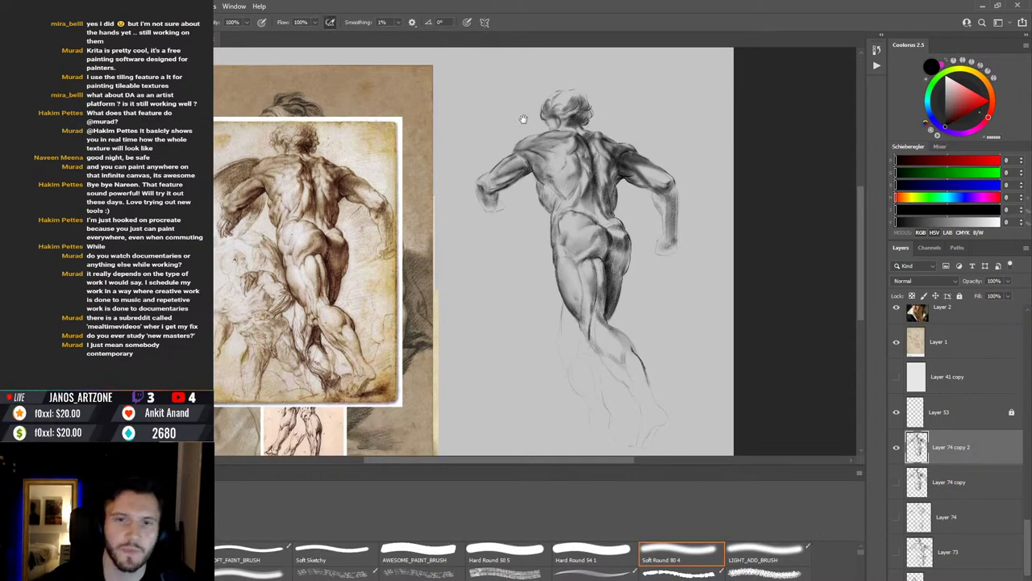
# Step: Build the shoulder shading in repeated paint-and-smudge passes with the Soft Round brush
pyautogui.moveTo(560, 177); pyautogui.dragTo(559, 184)
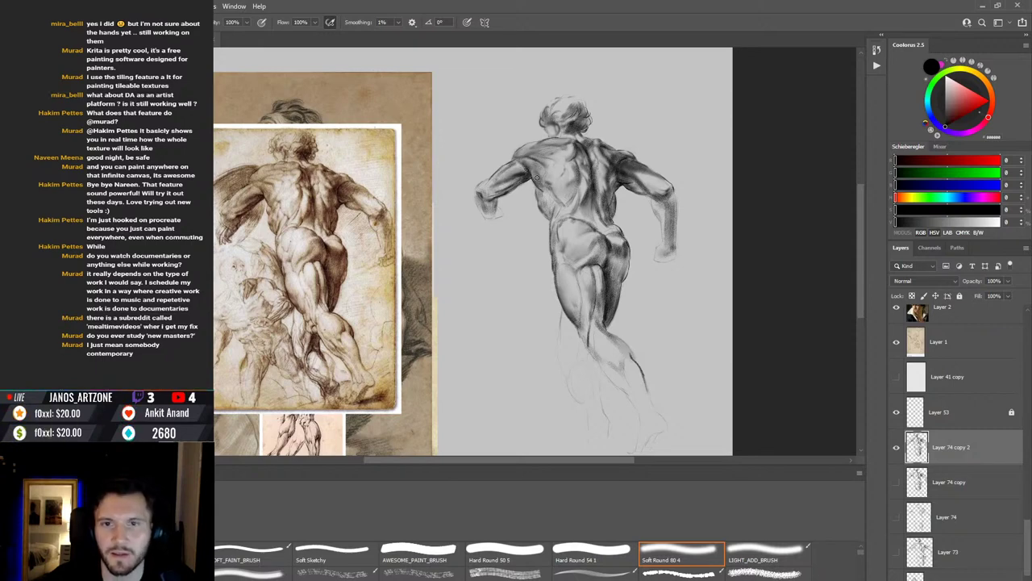
pyautogui.press('r')
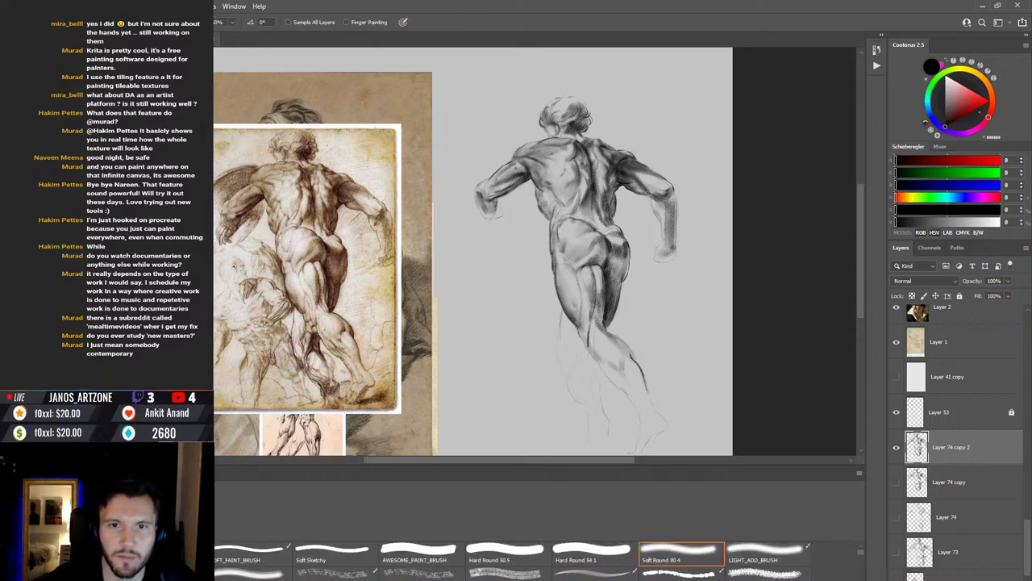
pyautogui.press('b')
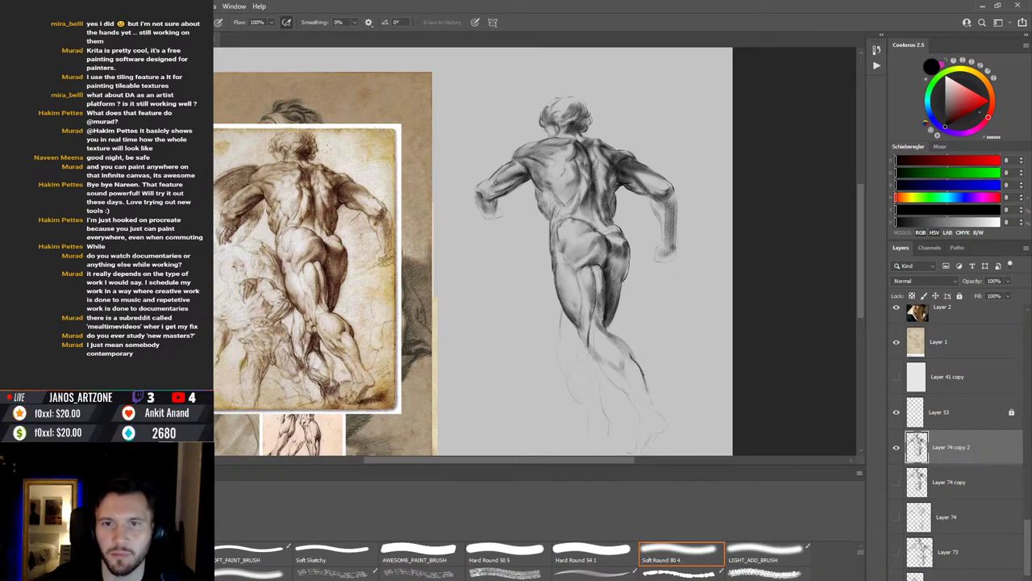
pyautogui.press('r')
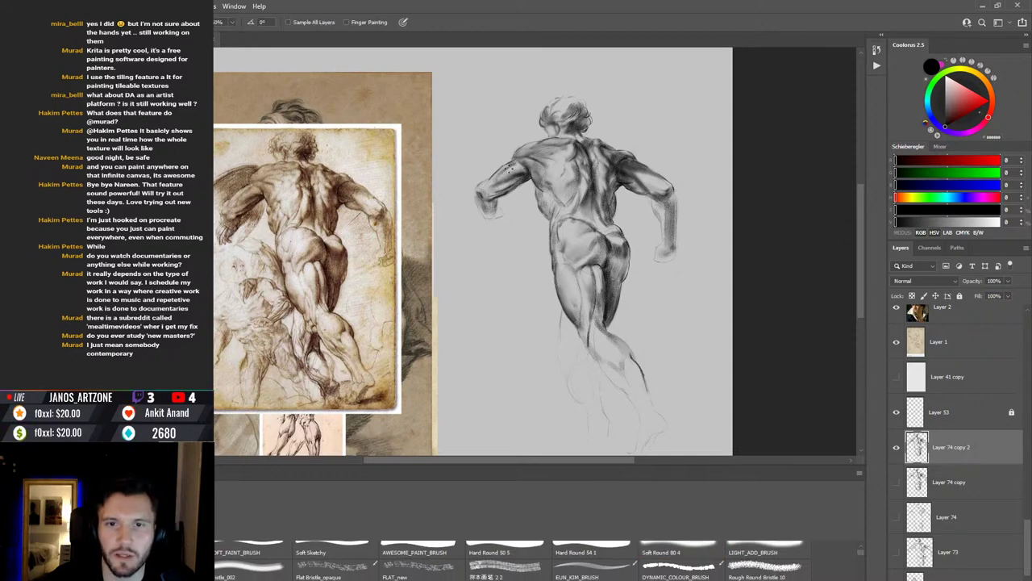
pyautogui.press('b')
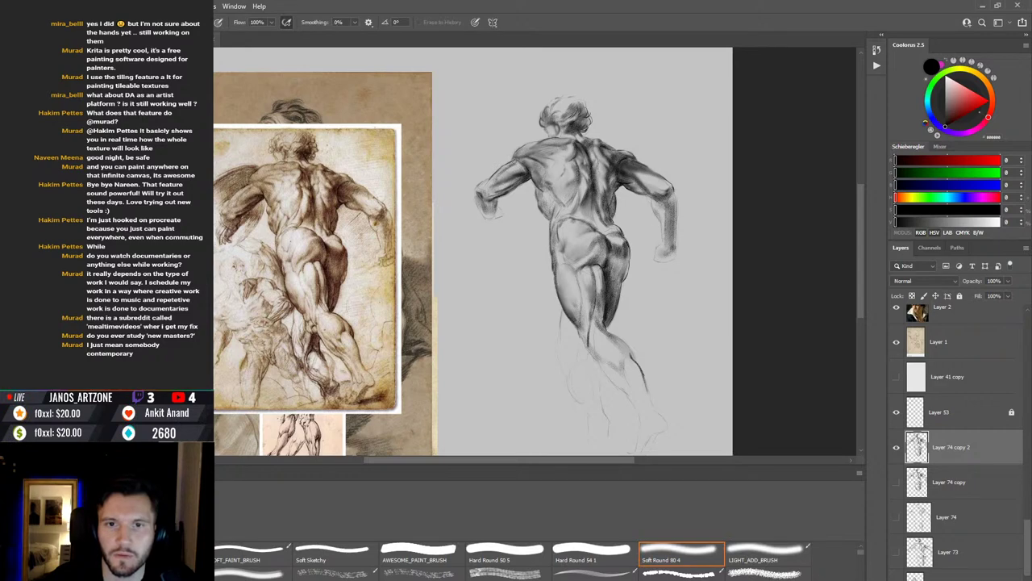
pyautogui.press('r')
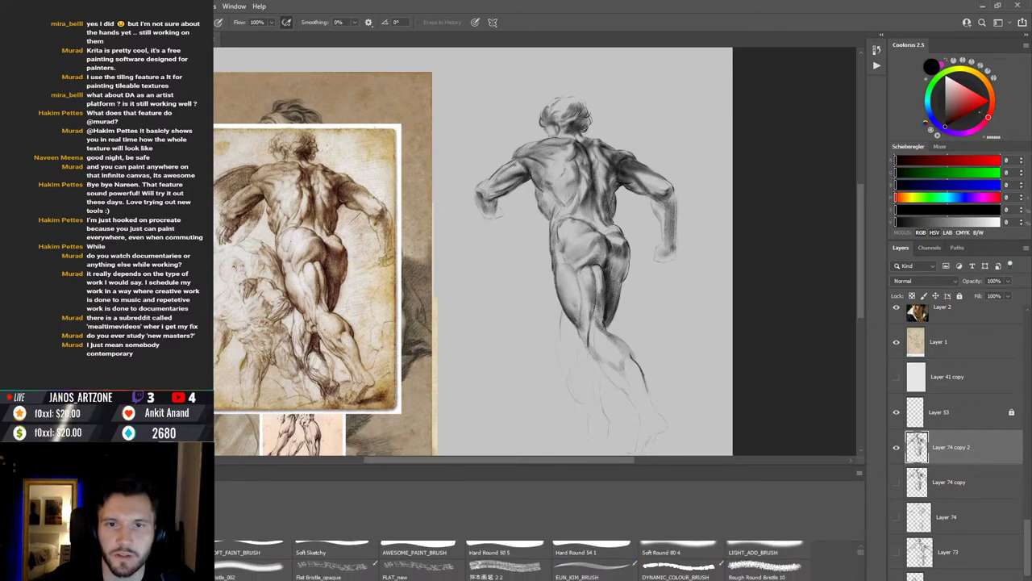
pyautogui.press('b')
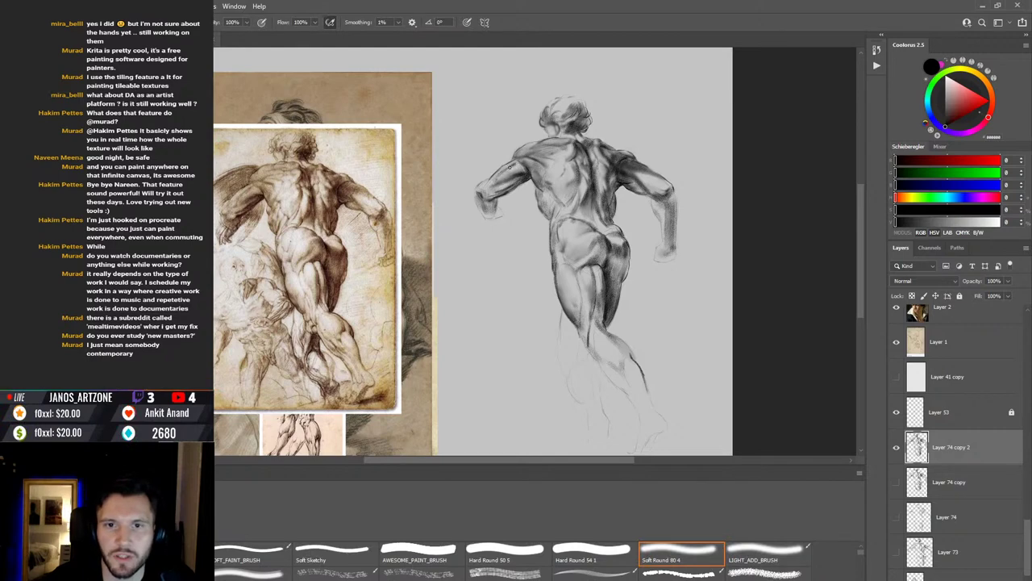
pyautogui.press('r')
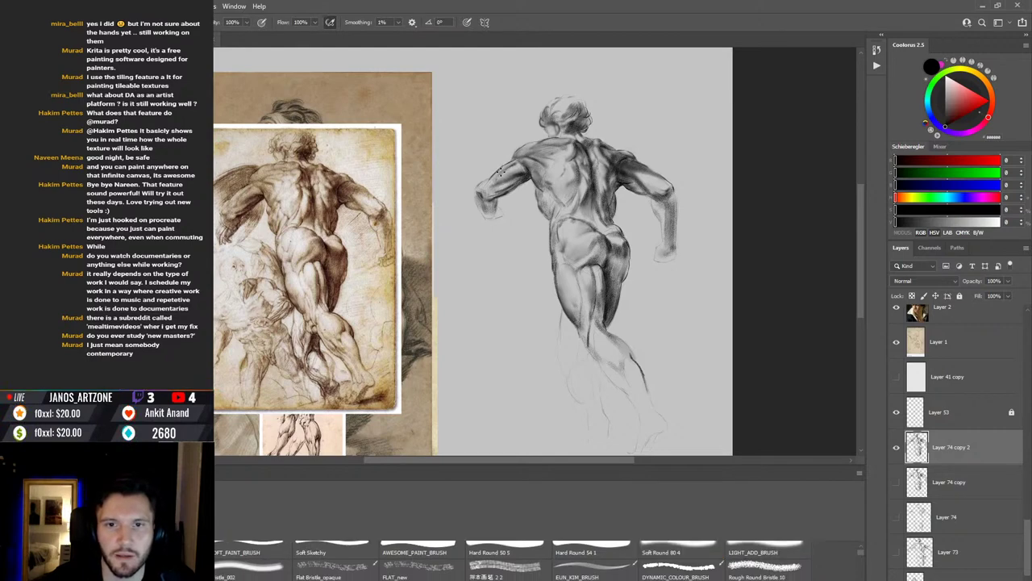
pyautogui.press('b')
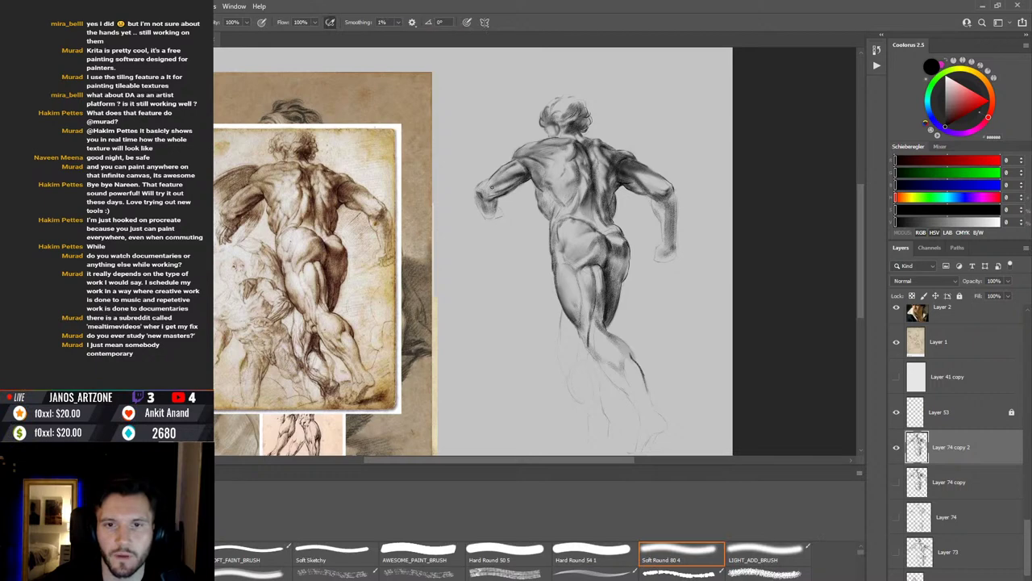
pyautogui.press('r')
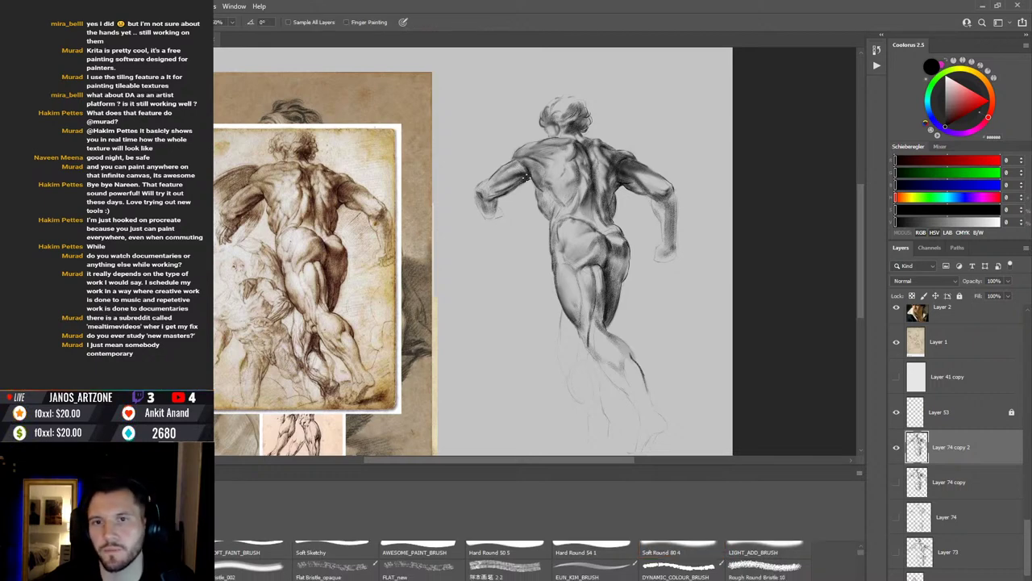
pyautogui.press('b')
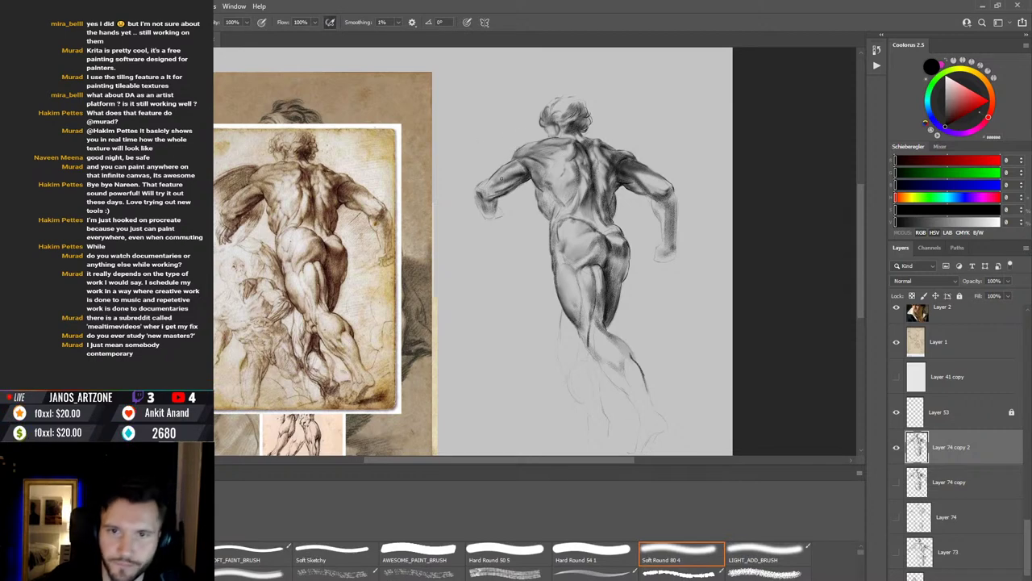
# Step: Darken the back and shoulder shading down into the thighs, erasing stray areas
pyautogui.moveTo(582, 190); pyautogui.dragTo(578, 204)
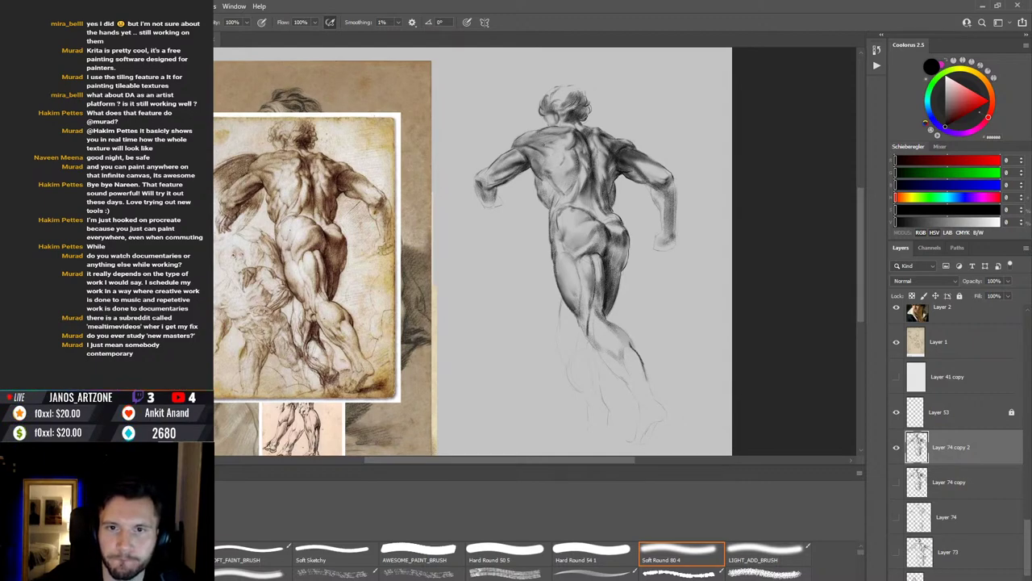
pyautogui.press('e')
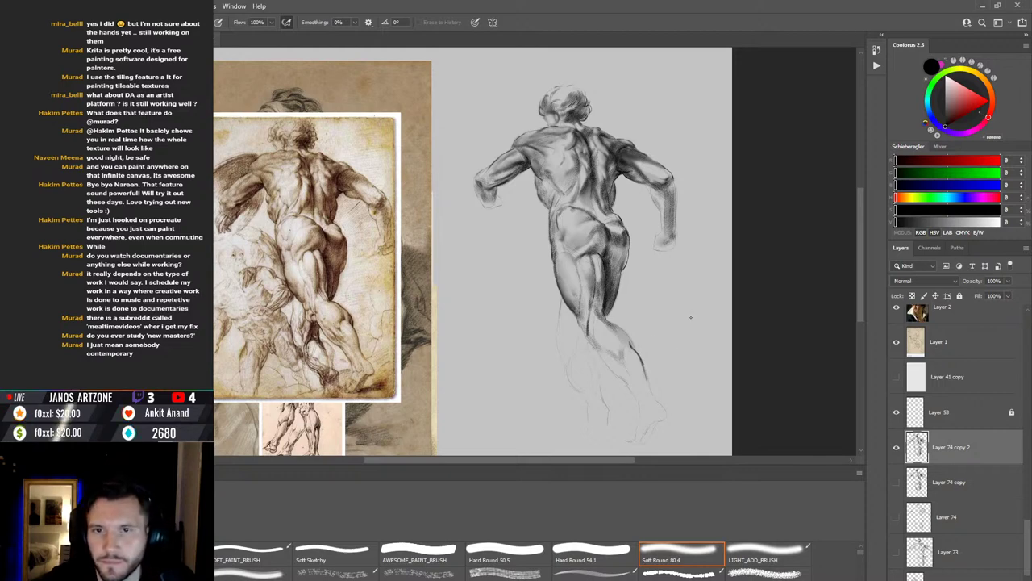
pyautogui.press('b')
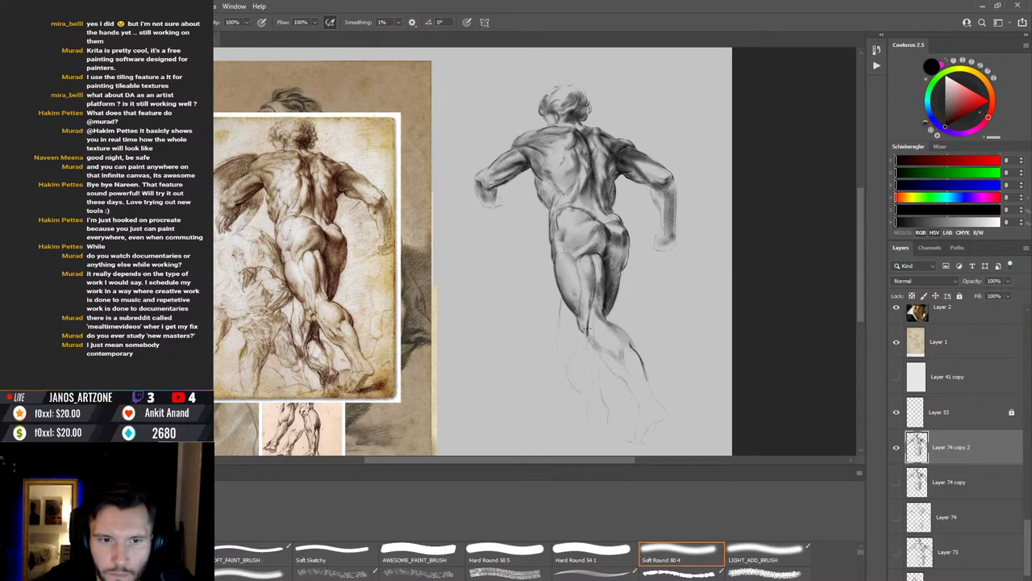
pyautogui.press('e')
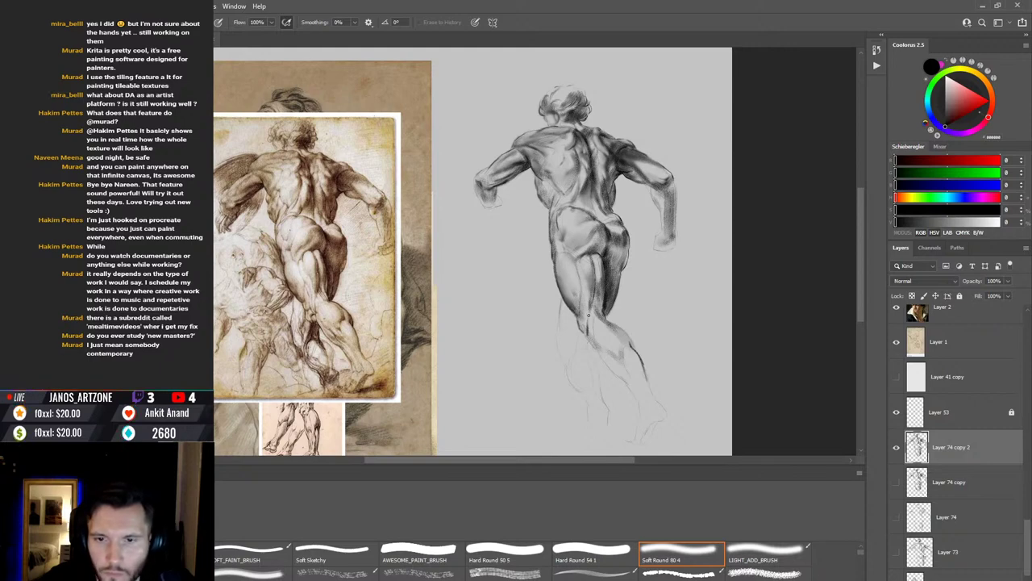
# Step: Deepen the hip and thigh shading toward the knees, then rotate the canvas view slightly
pyautogui.press('b')
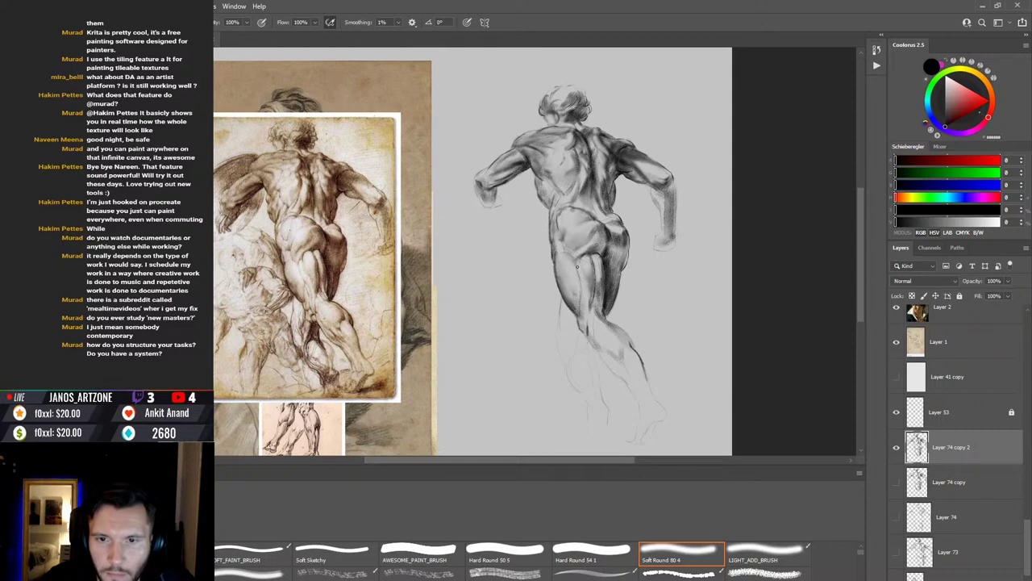
pyautogui.press('e')
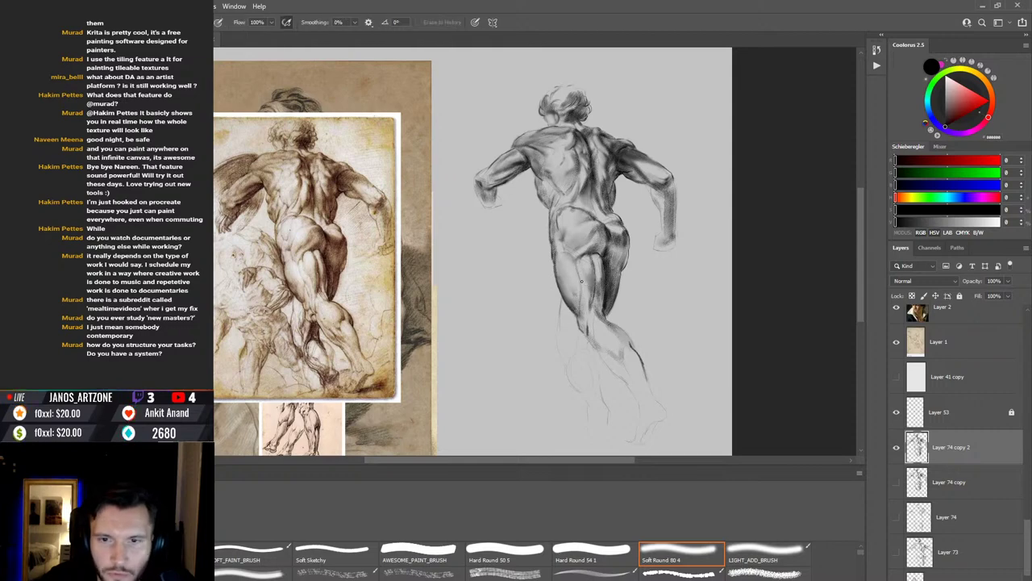
pyautogui.press('b')
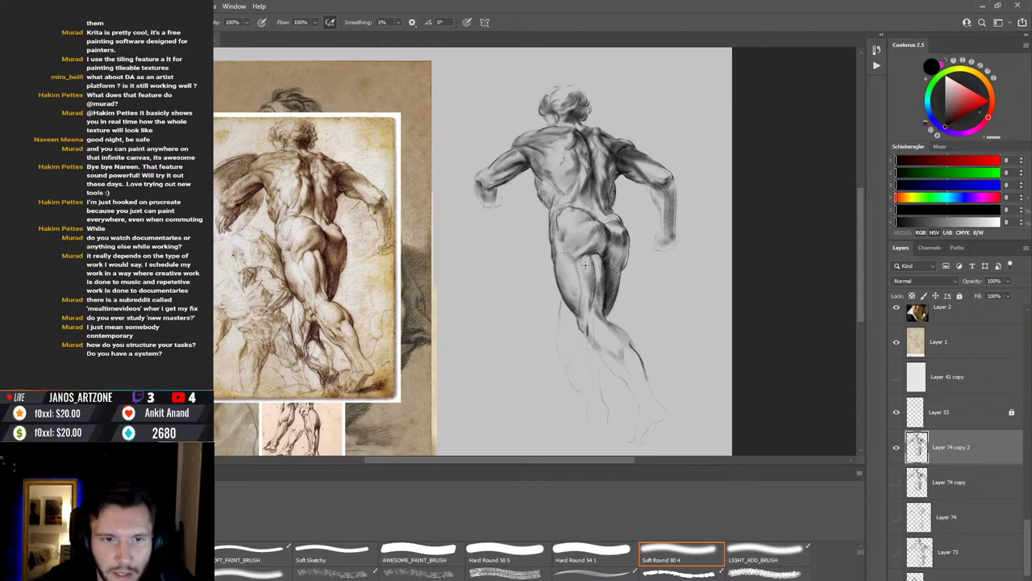
pyautogui.press('e')
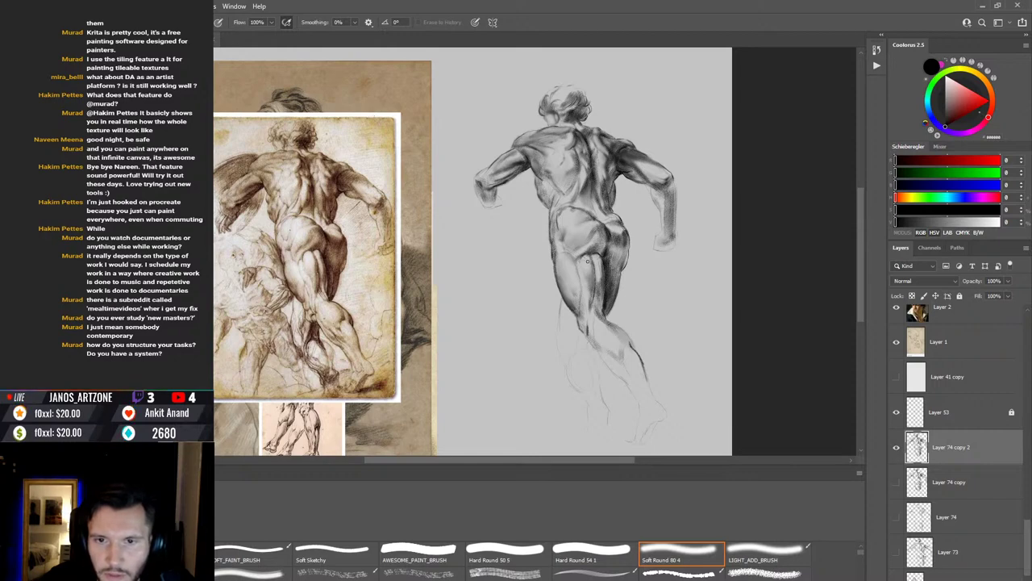
pyautogui.press('b')
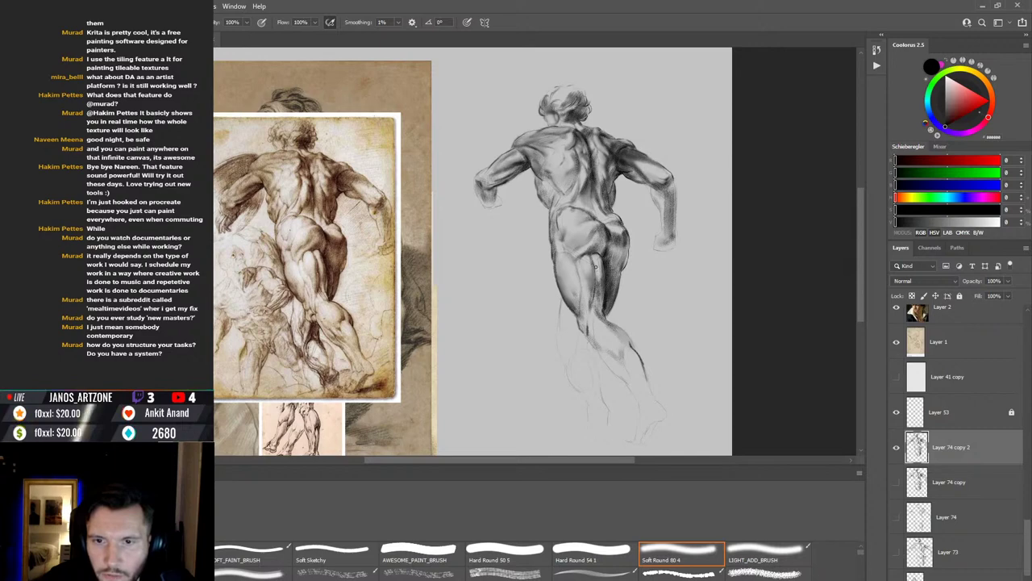
pyautogui.press('e')
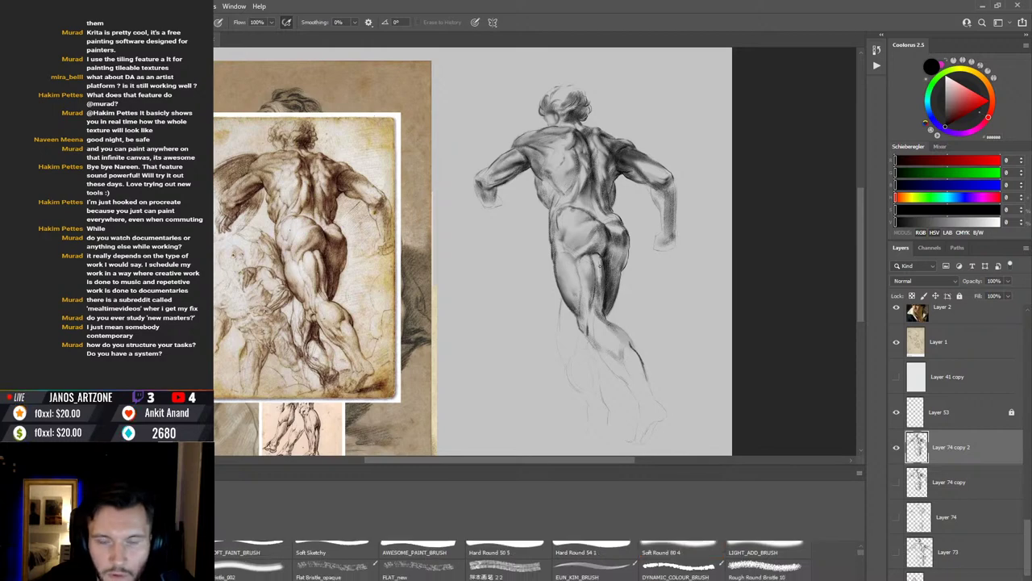
pyautogui.press('b')
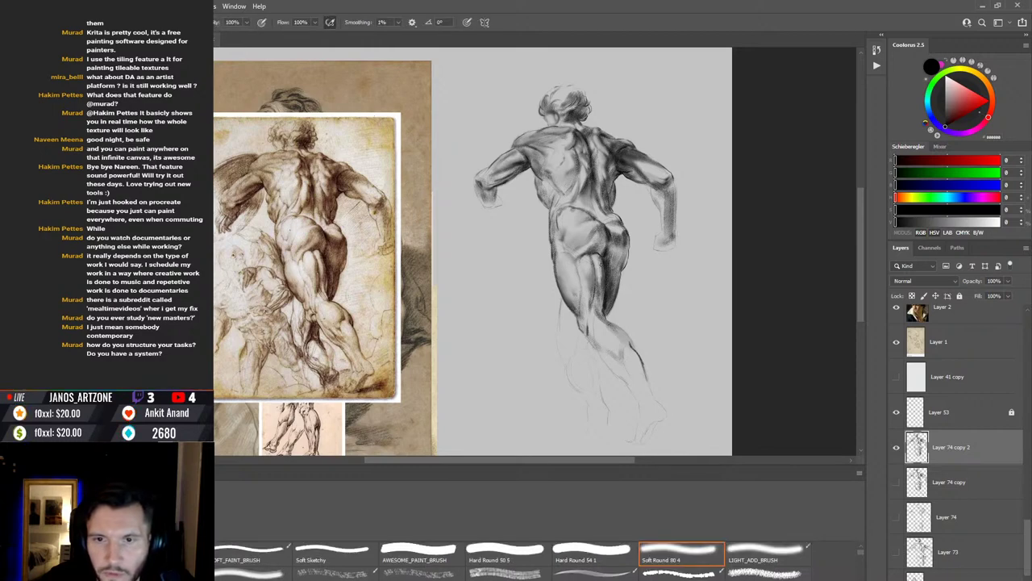
pyautogui.moveTo(605, 278); pyautogui.dragTo(601, 254)
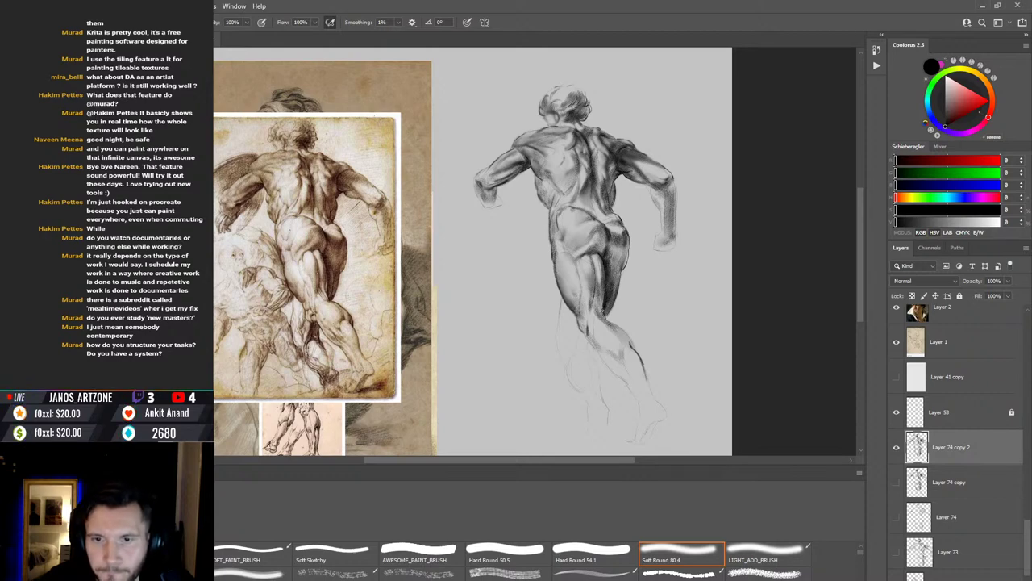
pyautogui.moveTo(665, 310); pyautogui.dragTo(688, 289)
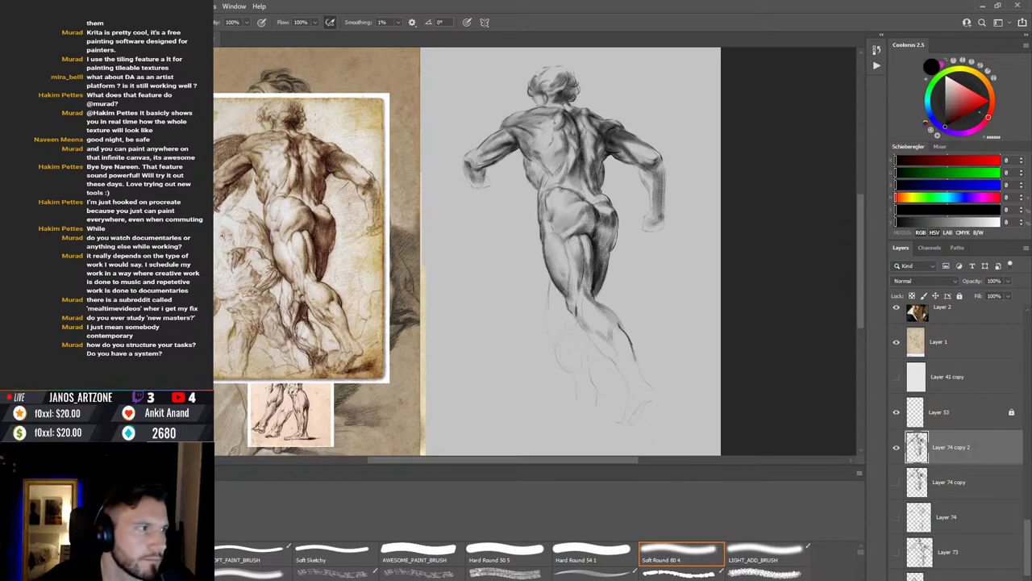
pyautogui.press('r')
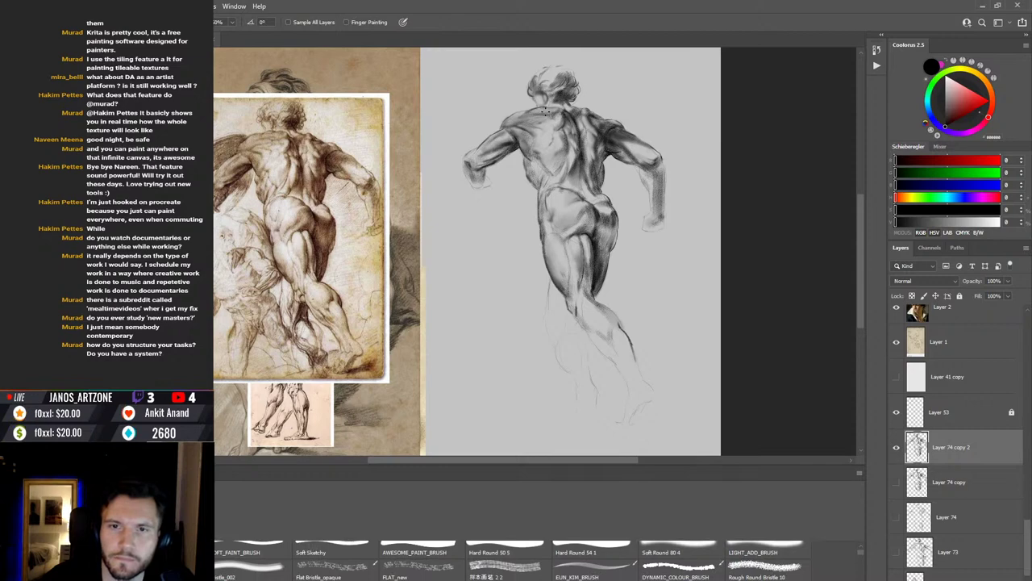
pyautogui.press('b')
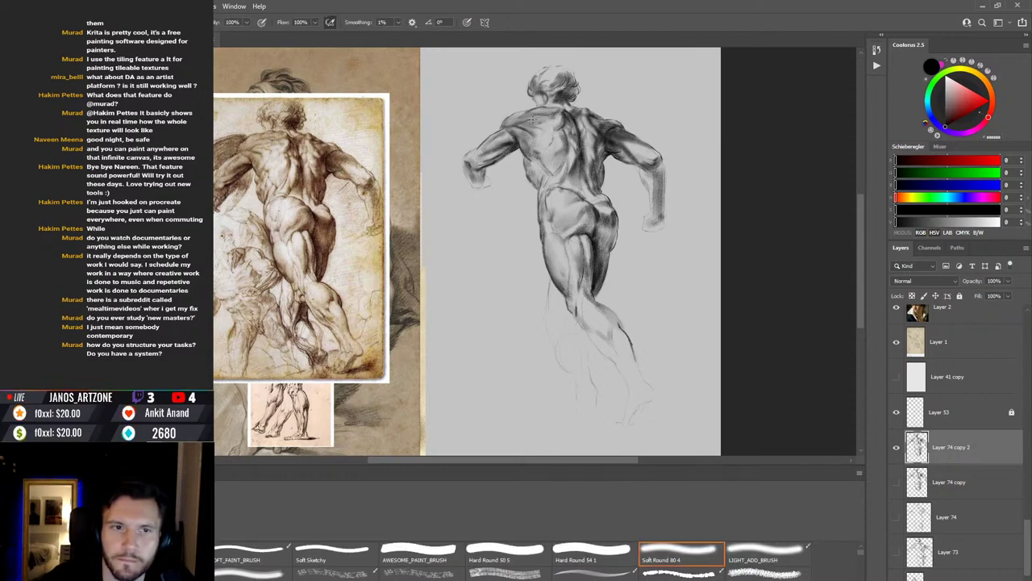
pyautogui.press('r')
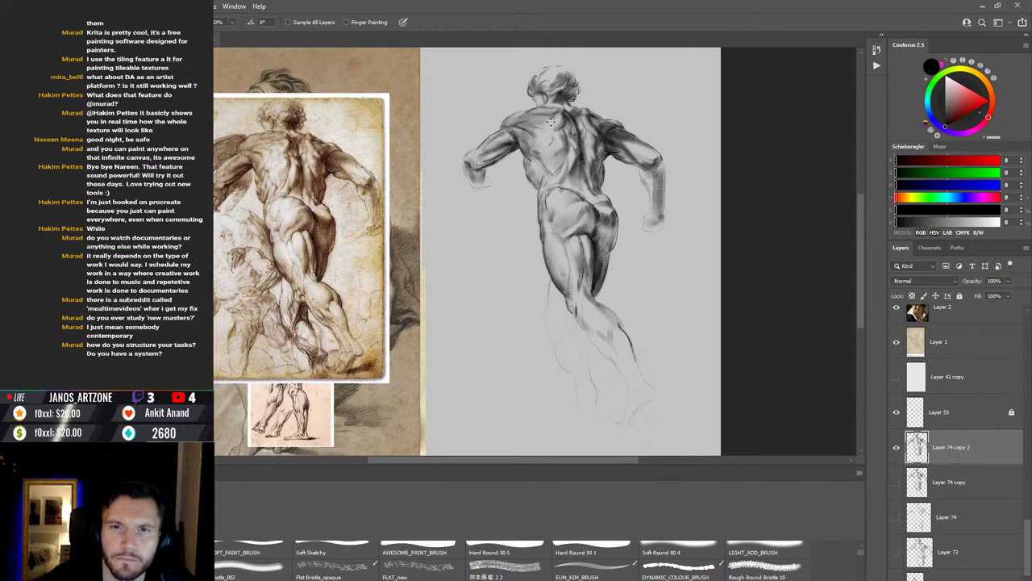
pyautogui.press('e')
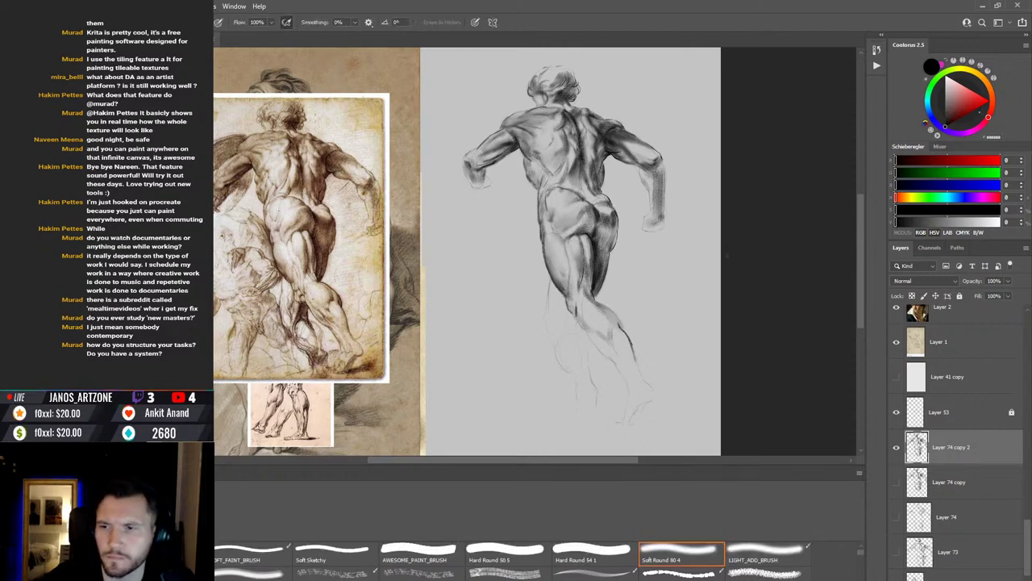
pyautogui.scroll(-3, 1029, 556)
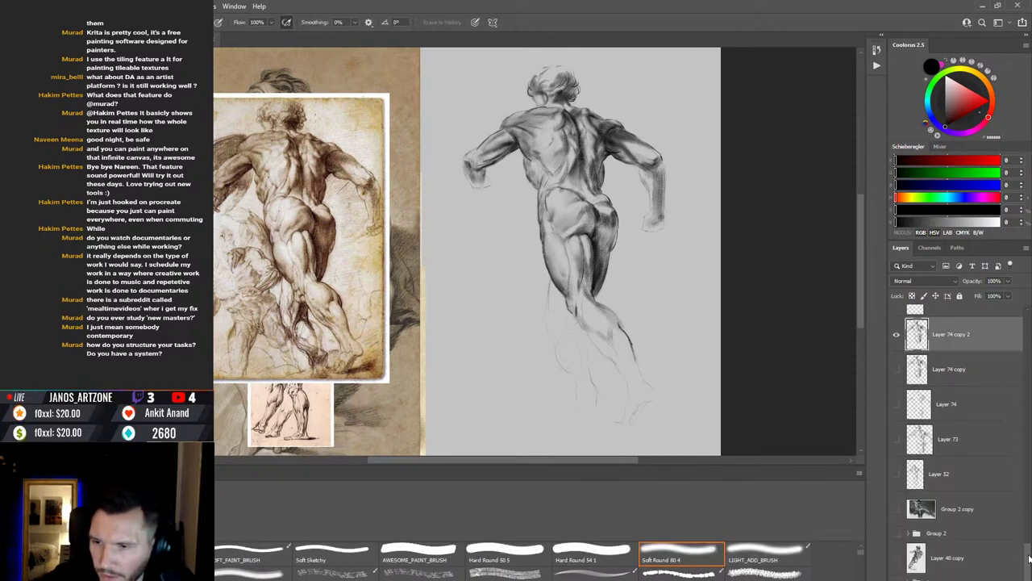
pyautogui.scroll(-1, 1029, 556)
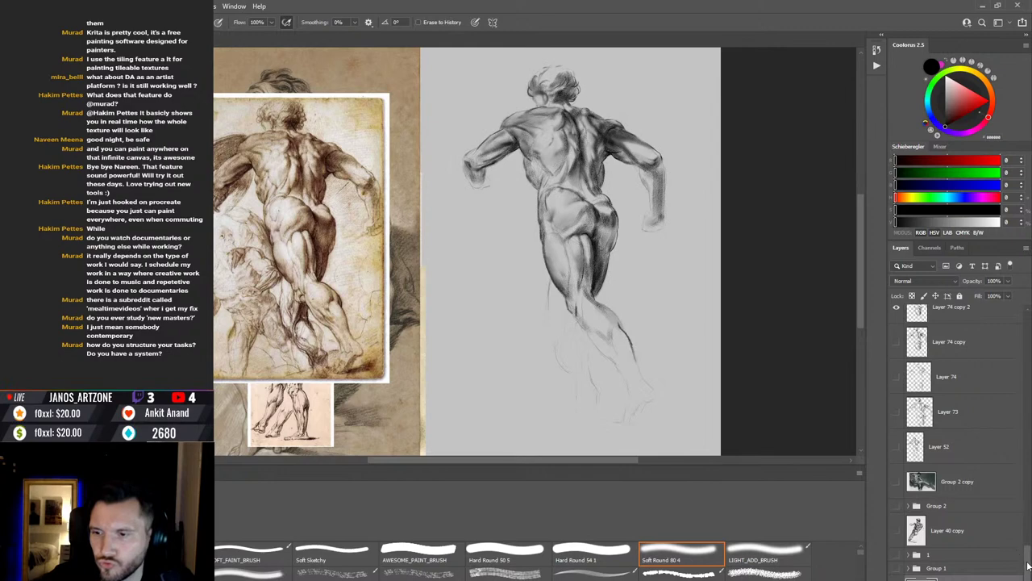
pyautogui.scroll(-10, 1024, 557)
pyautogui.scroll(10, 1023, 487)
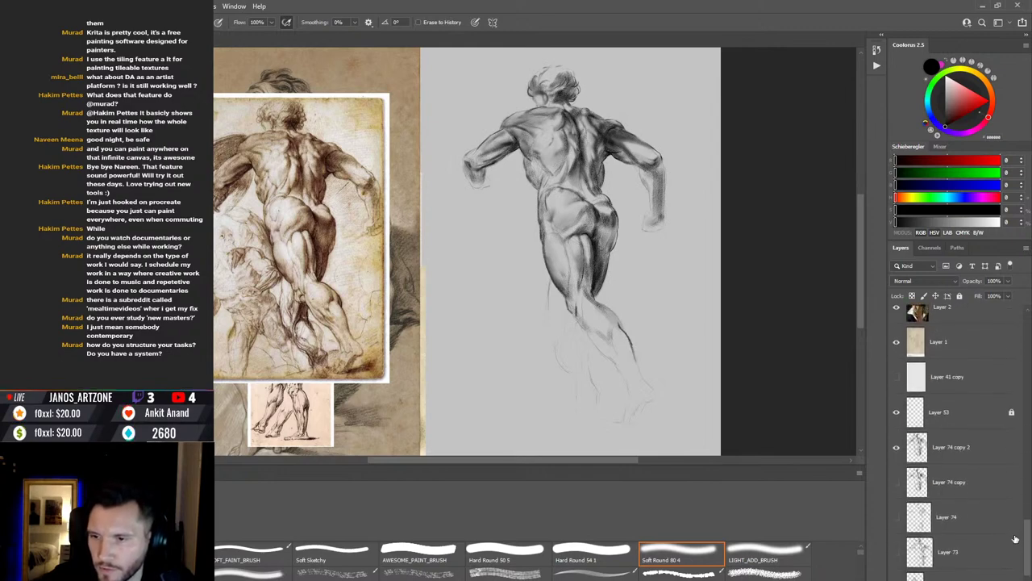
# Step: Add a new empty layer above Layer 74 copy and set the painting colour to white
pyautogui.click(973, 494)
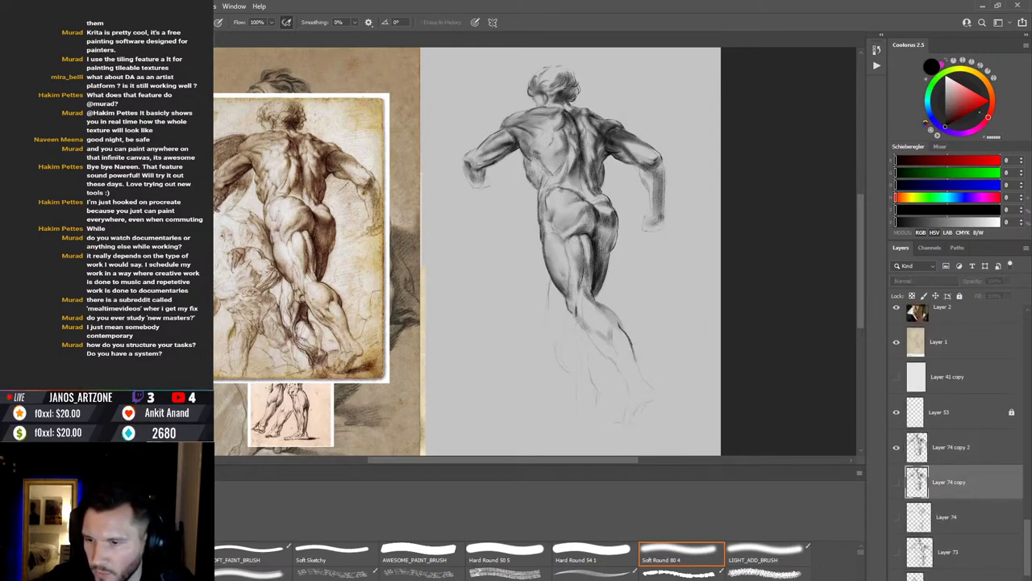
pyautogui.hotkey('ctrl', 'shift', 'alt', 'n')
pyautogui.press('x')
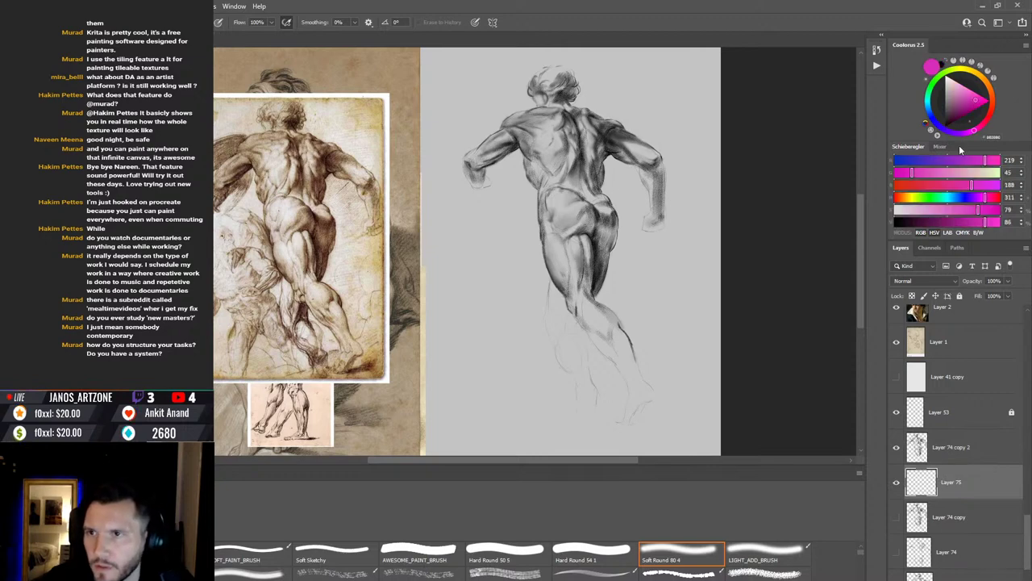
# Step: Paint white highlights on the back with the Soft Round brush, blending them by smudging
pyautogui.press('b')
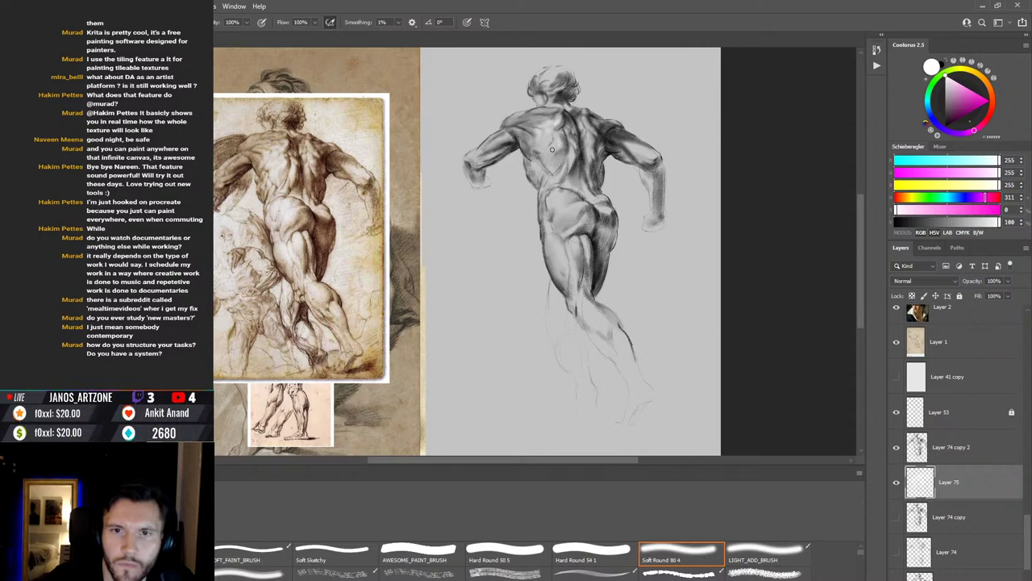
pyautogui.press('r')
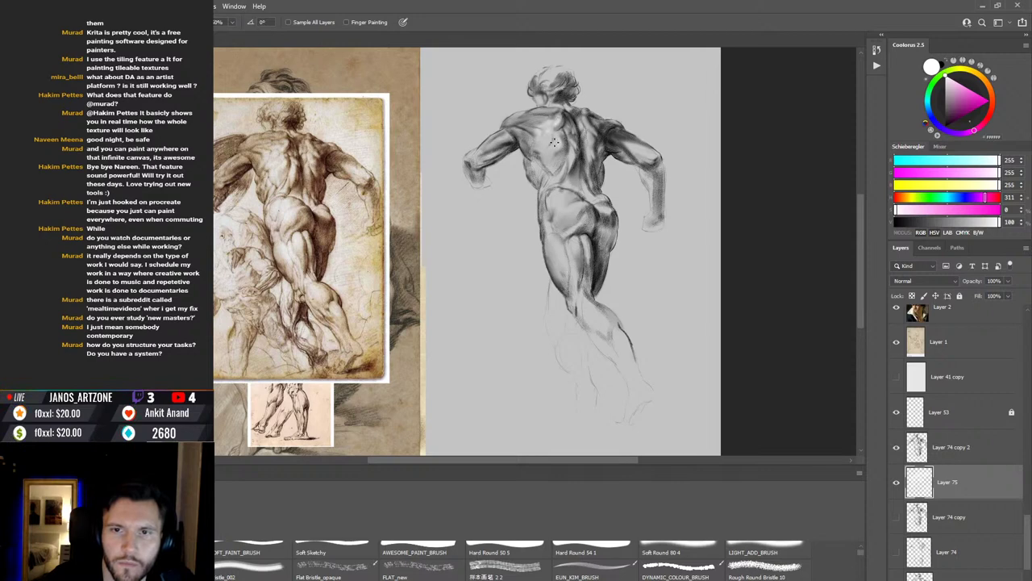
pyautogui.press('b')
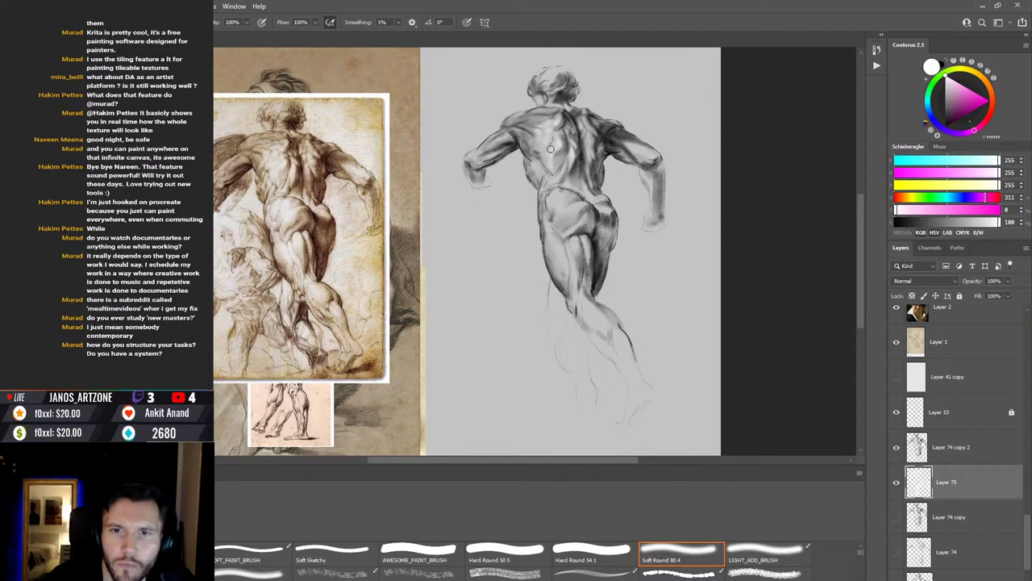
pyautogui.press('r')
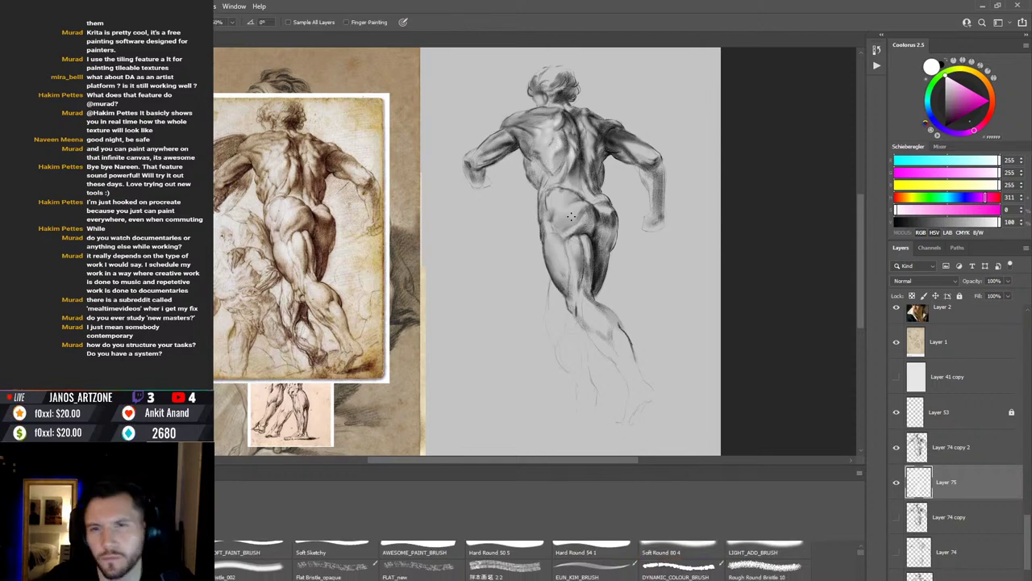
# Step: Hide and re-show Layer 75 to compare, then select the Rough Round Bristle 10 brush
pyautogui.click(896, 482)
pyautogui.click(896, 482)
pyautogui.press('b')
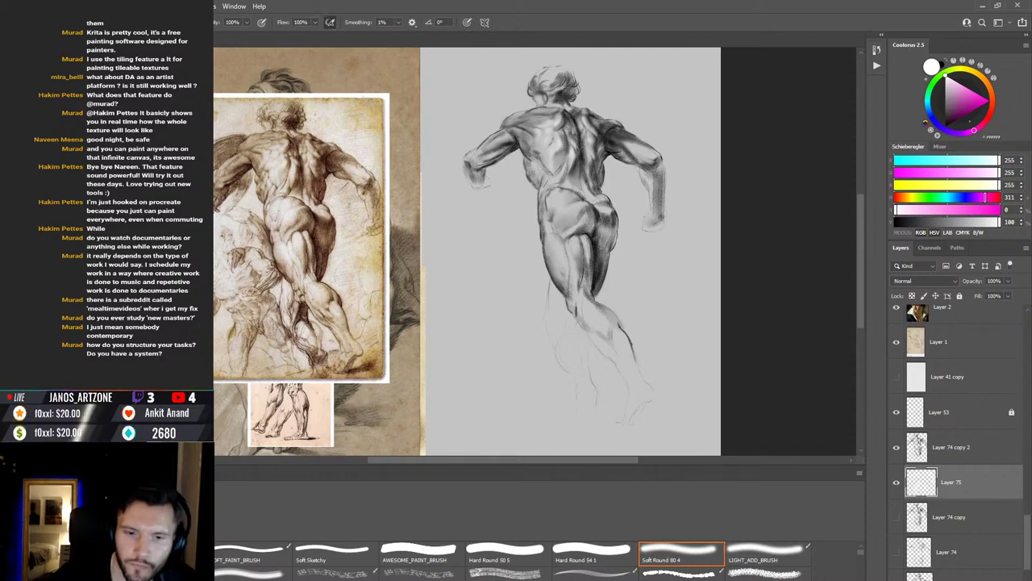
pyautogui.click(767, 573)
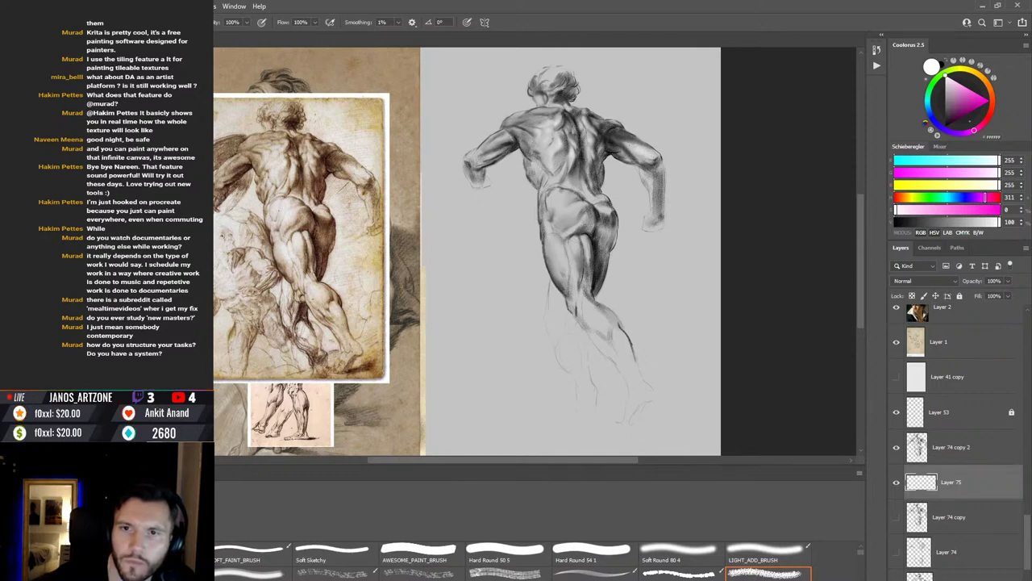
# Step: Paint rough-bristle highlights on Layer 75, smudging them and resizing the brush between passes
pyautogui.scroll(-1, 516, 560)
pyautogui.press('r')
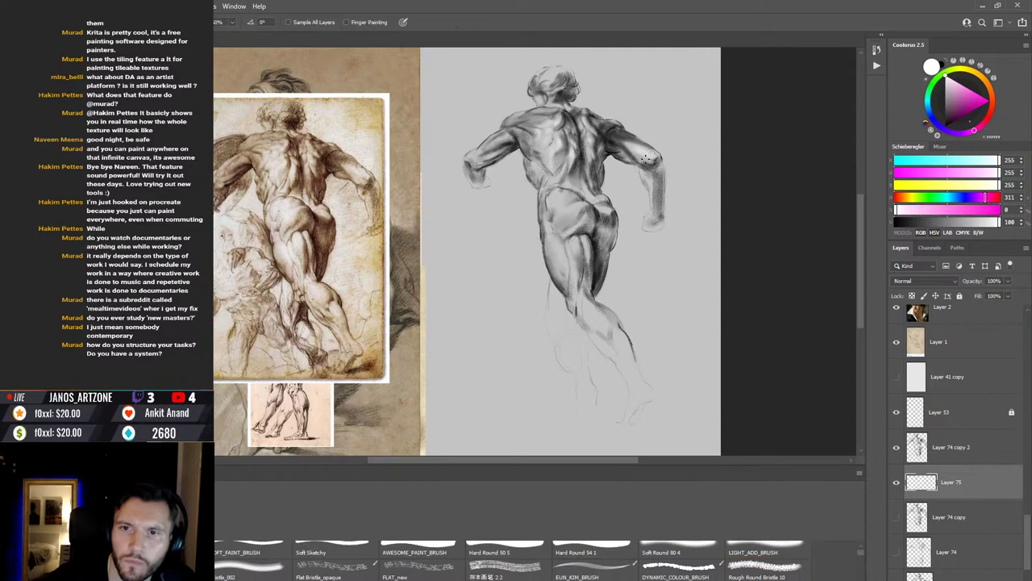
pyautogui.press('b')
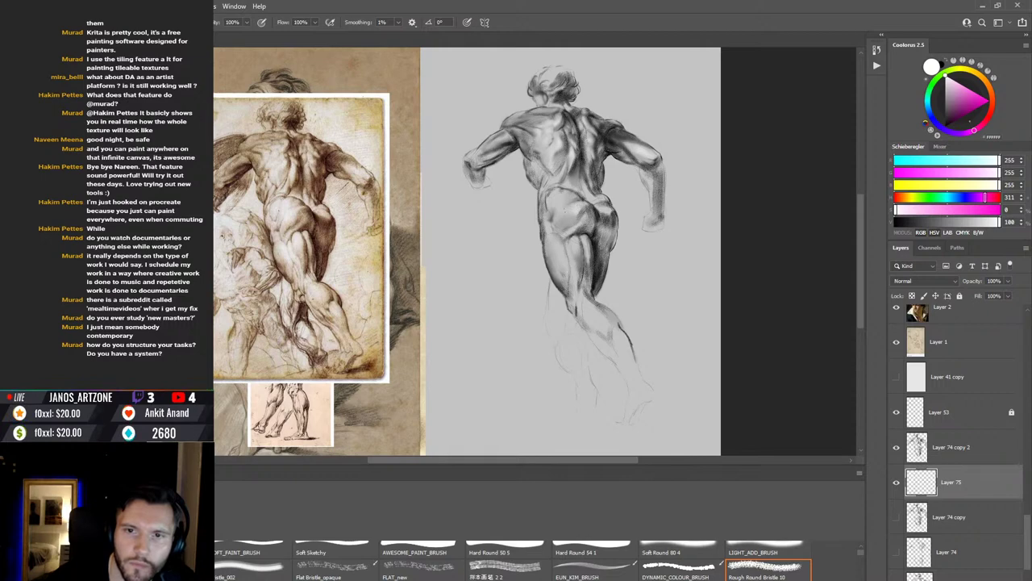
pyautogui.press('r')
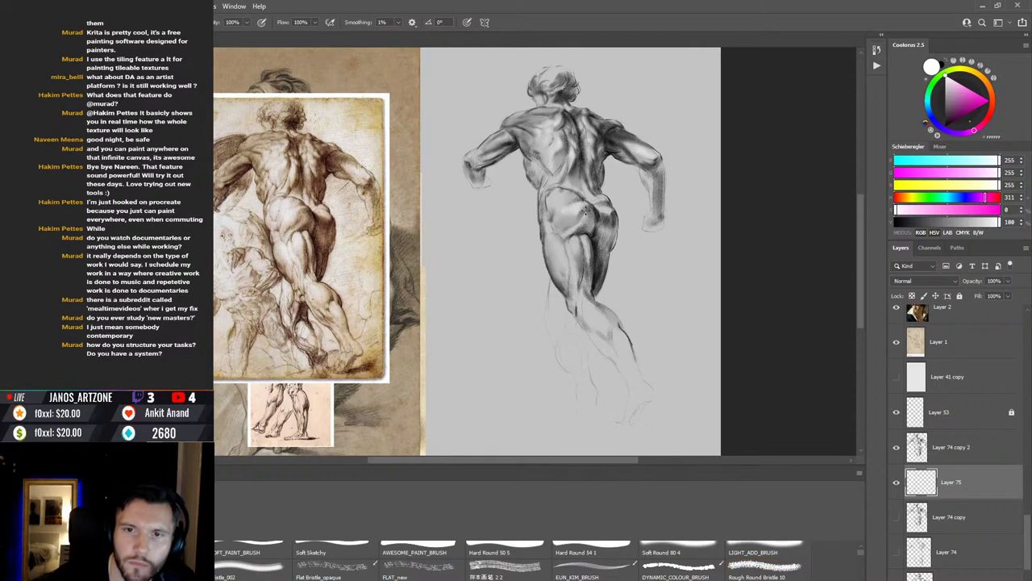
pyautogui.press('b')
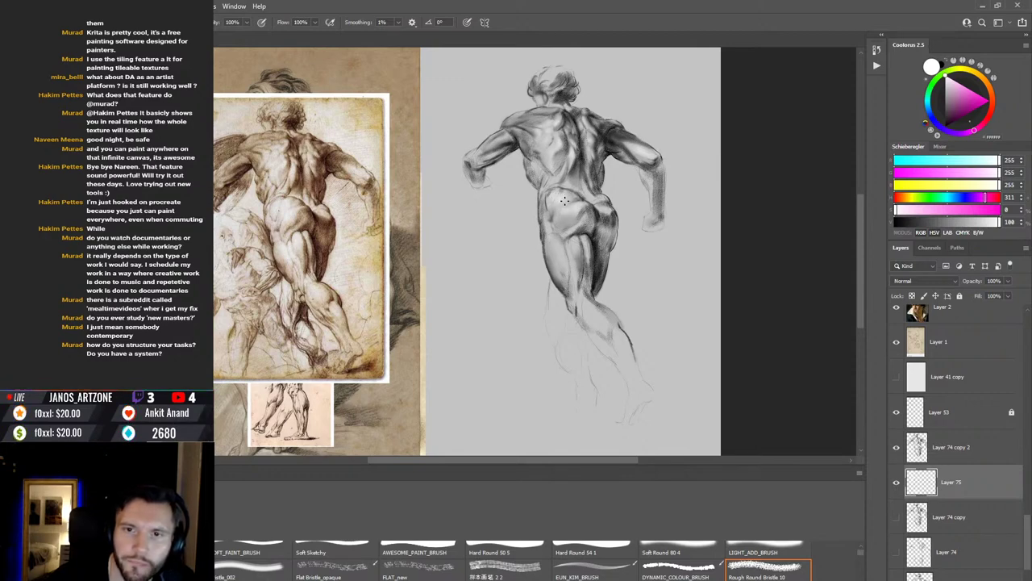
pyautogui.press(']')
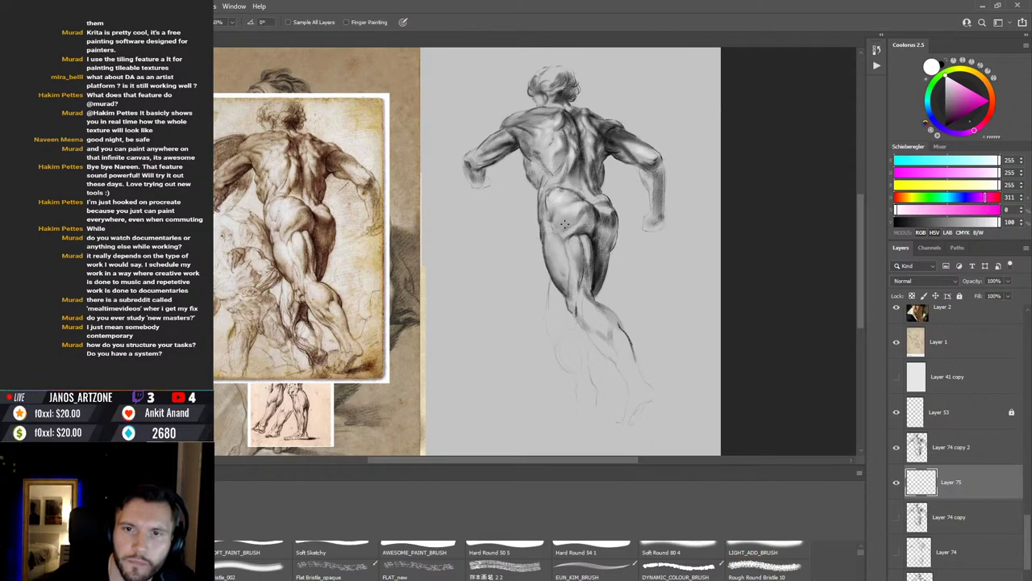
pyautogui.press('[')
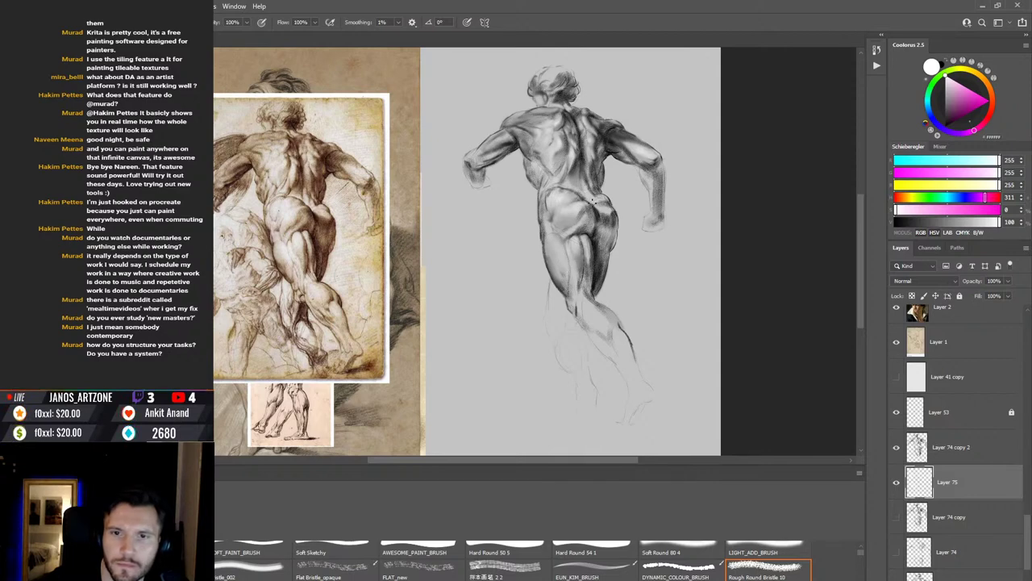
pyautogui.press('r')
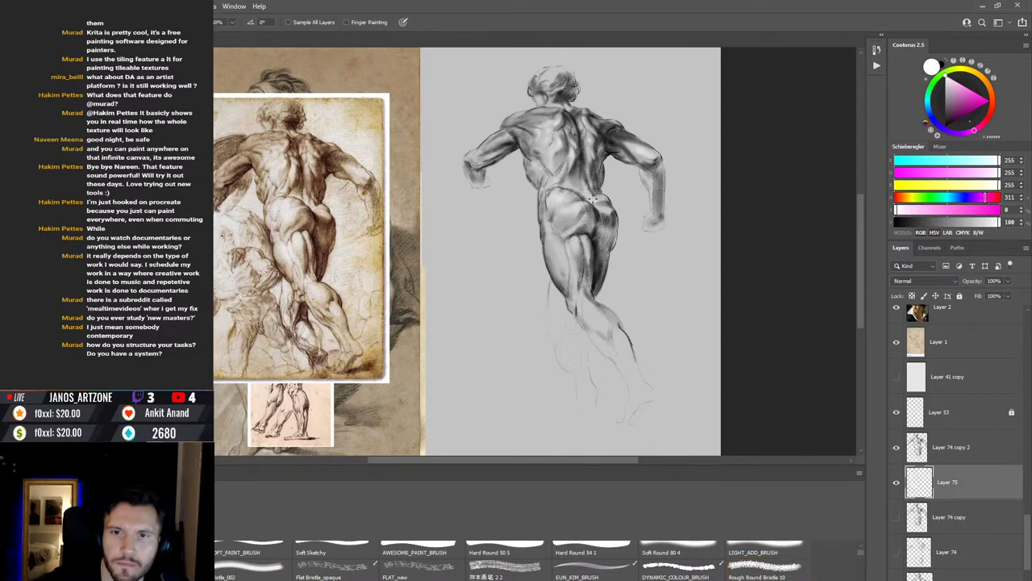
pyautogui.press('b')
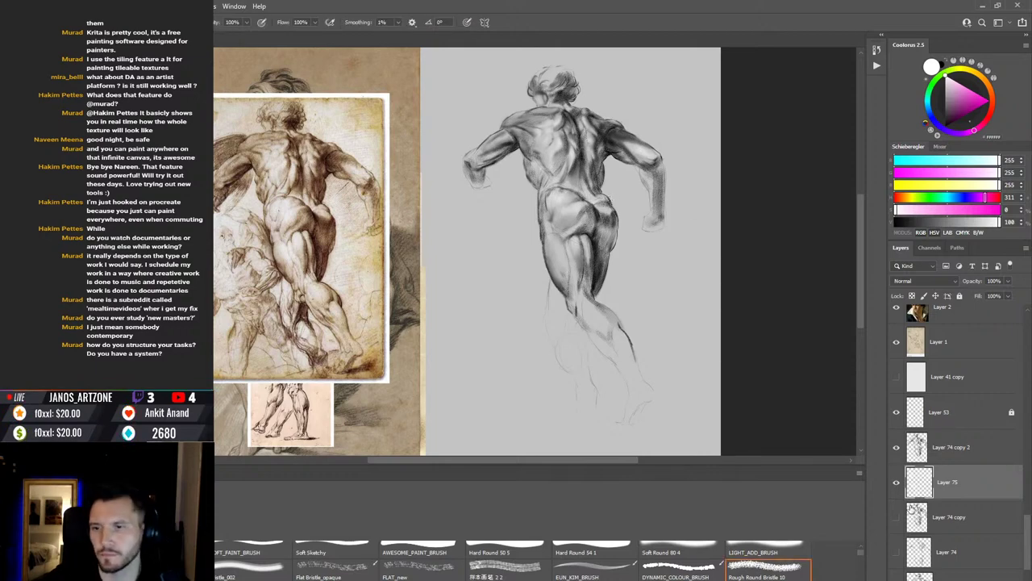
# Step: Toggle Layer 75 repeatedly to compare, then keep painting and smudging the highlights
pyautogui.click(897, 482)
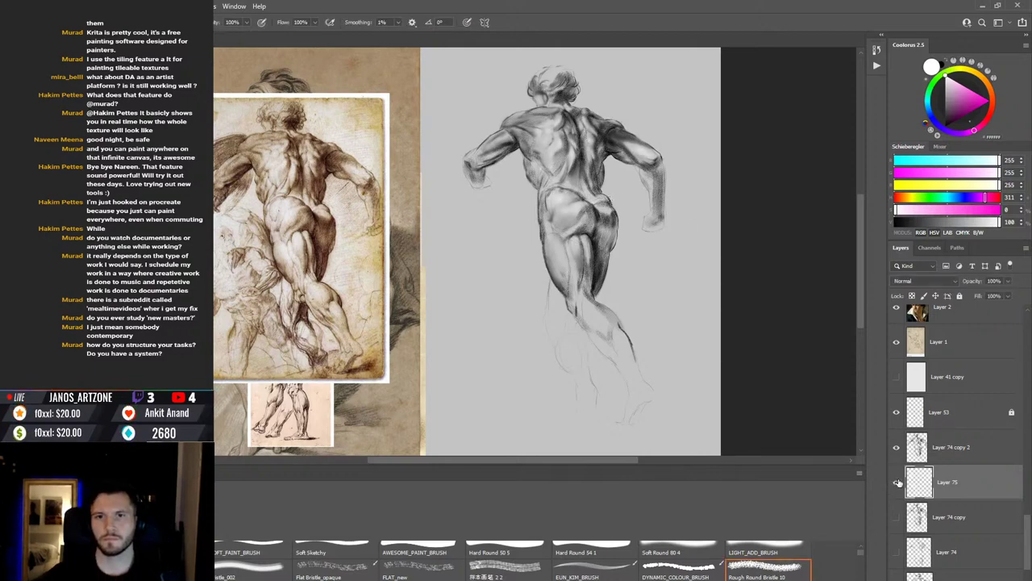
pyautogui.click(897, 482)
pyautogui.click(897, 481)
pyautogui.click(897, 482)
pyautogui.click(897, 481)
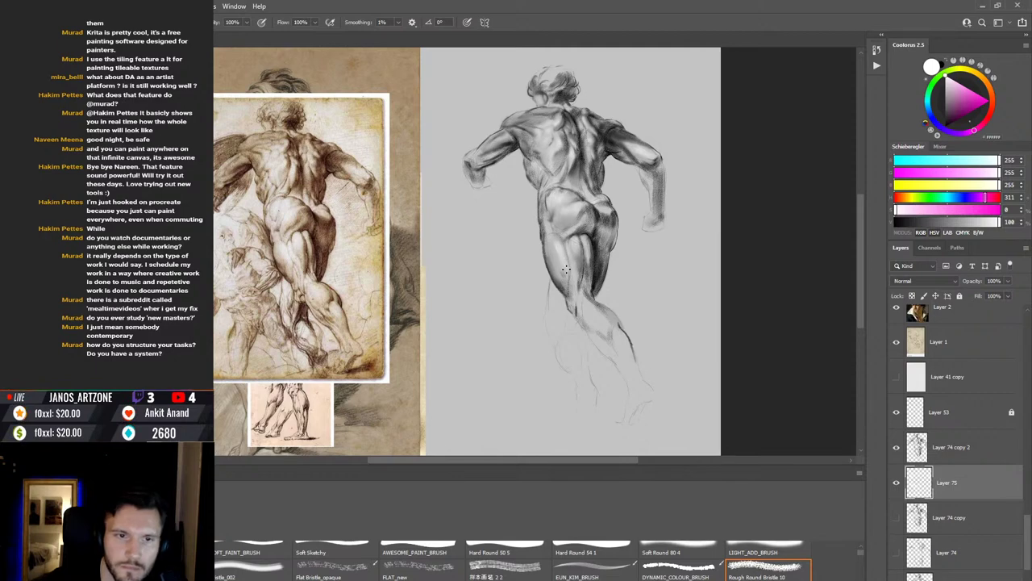
pyautogui.press('r')
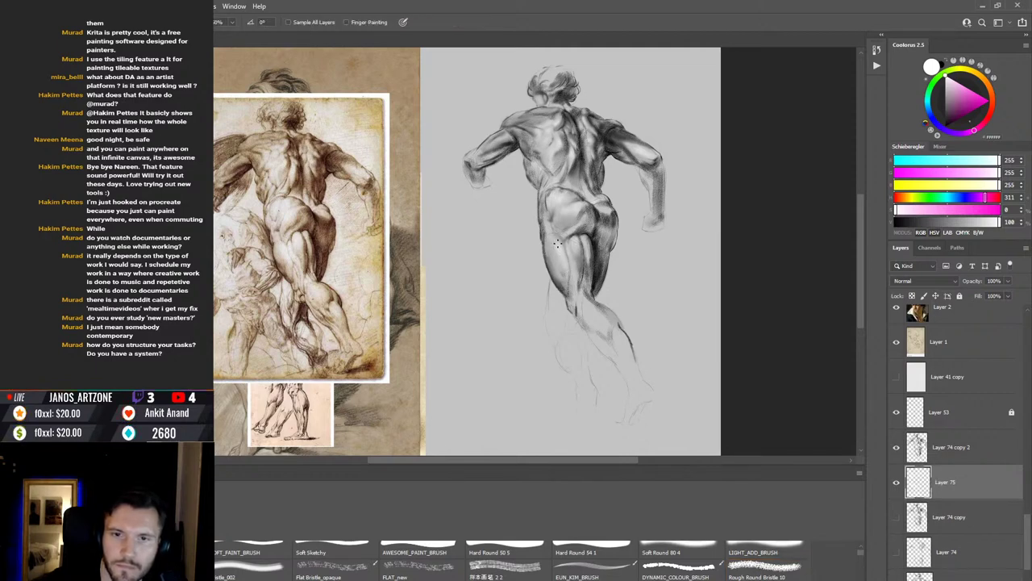
pyautogui.press('b')
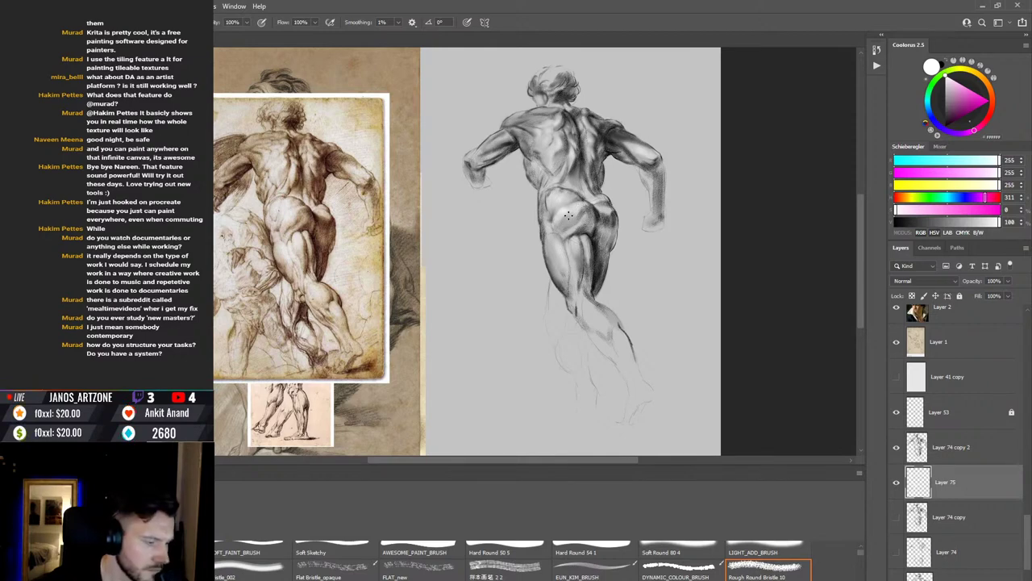
pyautogui.press('r')
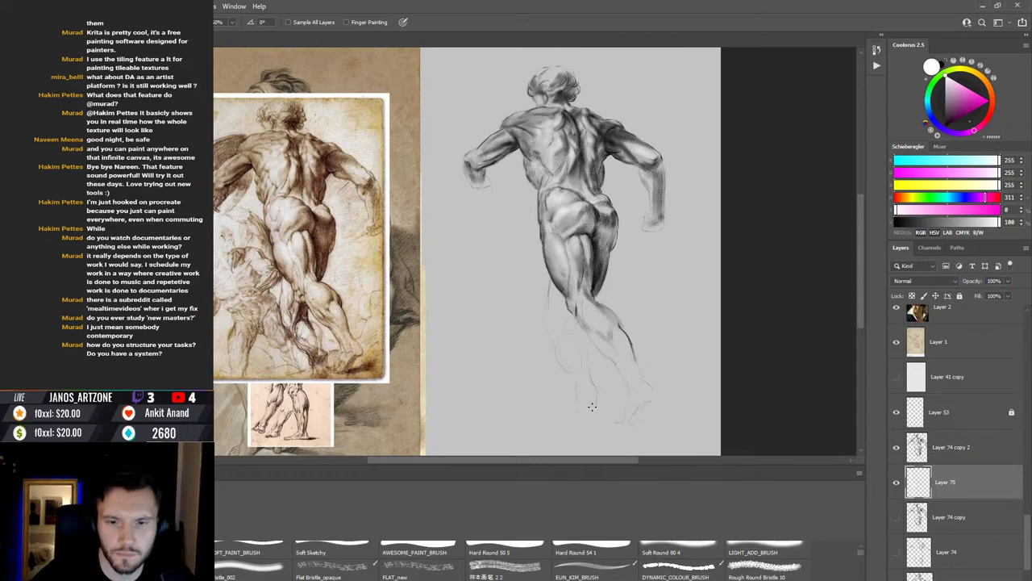
# Step: Compare Layer 75 on and off, then select Layer 74 copy 2 and reset colours to black
pyautogui.click(896, 483)
pyautogui.click(896, 482)
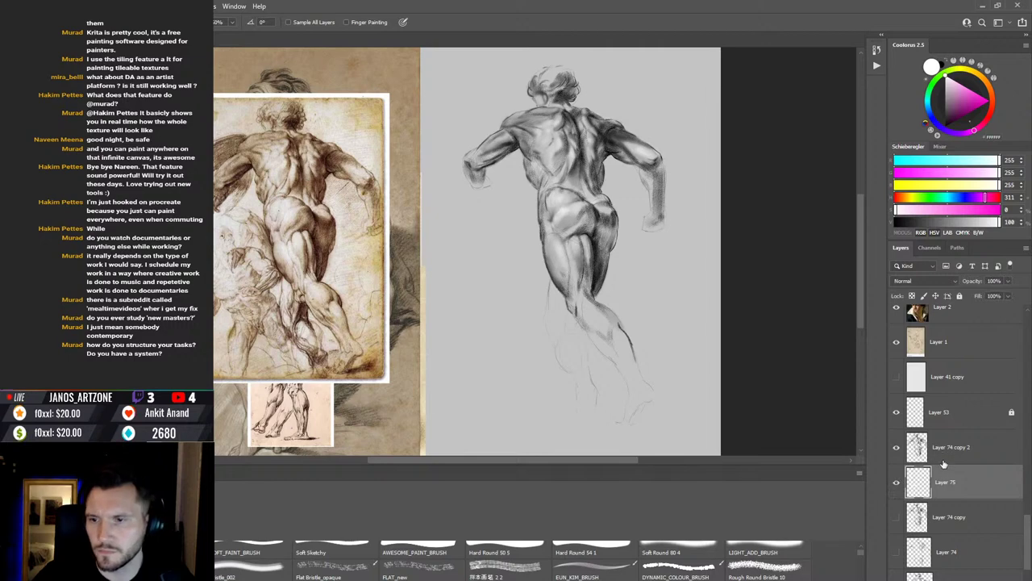
pyautogui.click(944, 460)
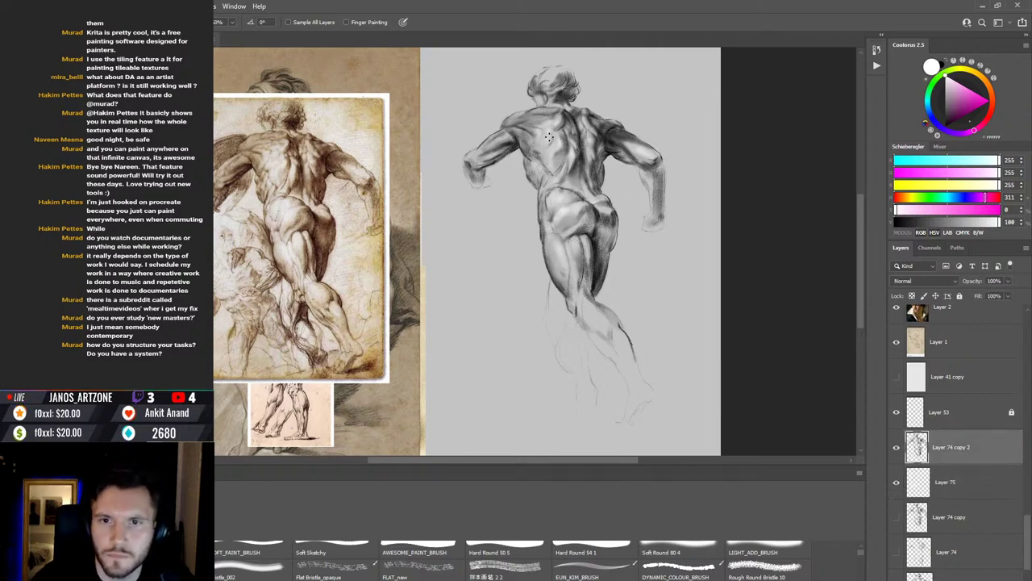
pyautogui.press('.')
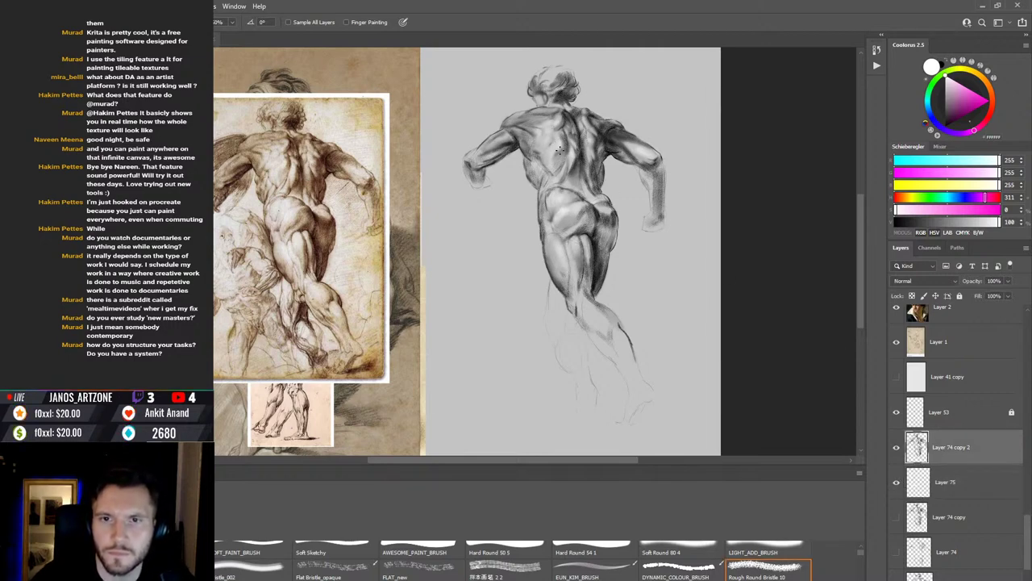
pyautogui.press('b')
pyautogui.press('d')
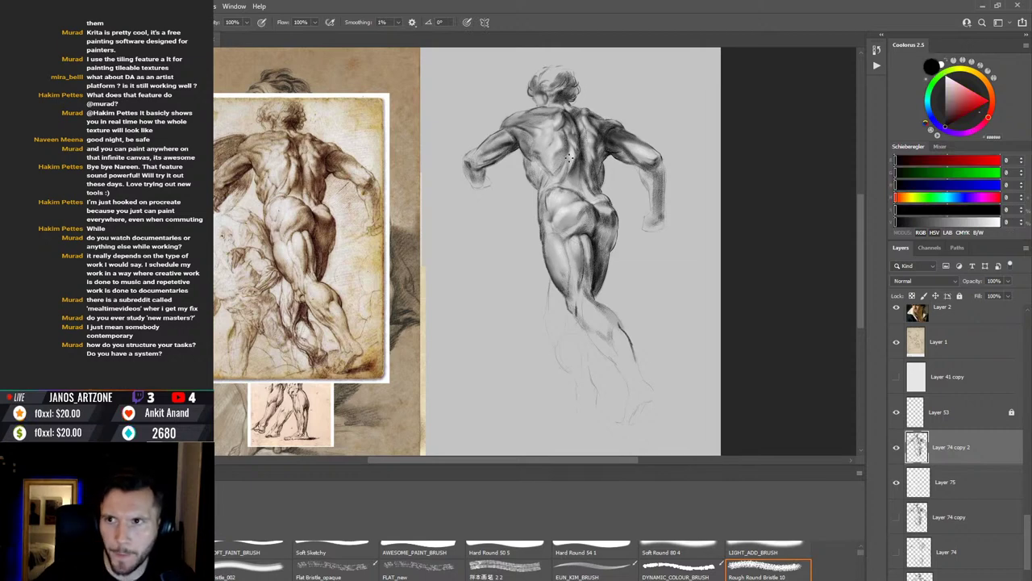
# Step: Add new Layer 76 above Layer 74 copy 2 and choose the Hard Round 50 5 brush
pyautogui.hotkey('ctrl', 'shift', 'alt', 'n')
pyautogui.click(897, 482)
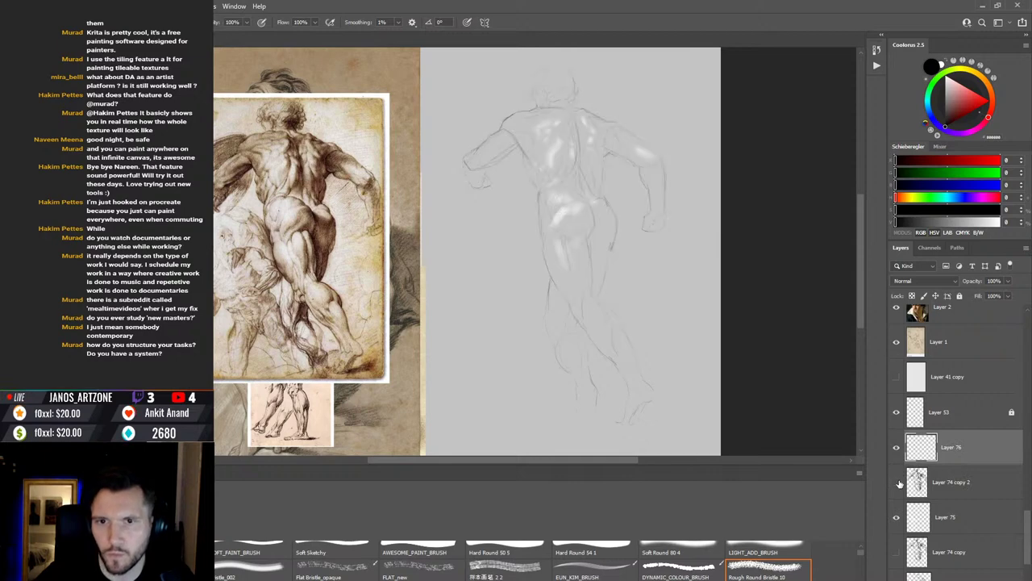
pyautogui.click(897, 482)
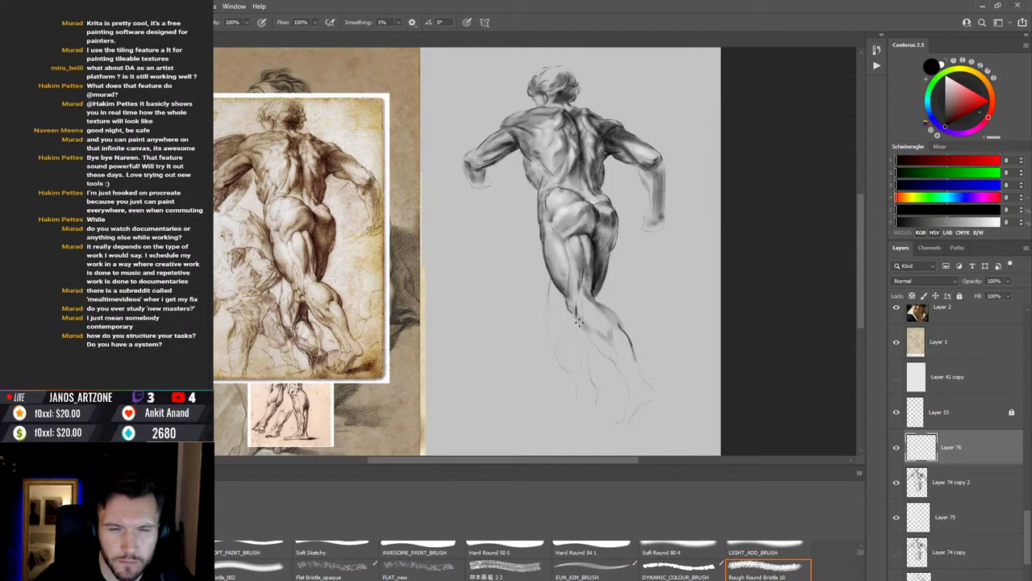
pyautogui.click(522, 549)
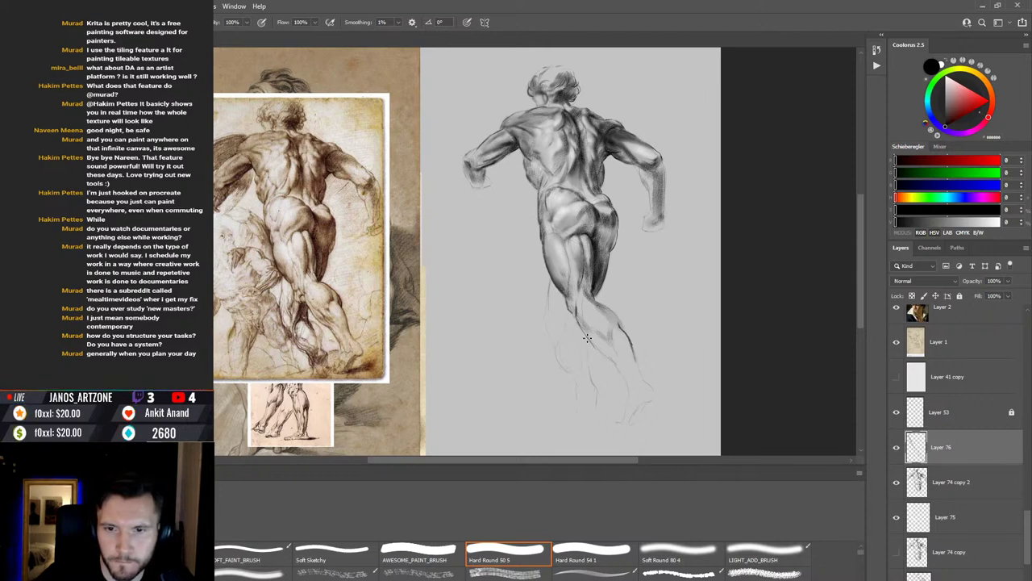
# Step: Darken the shading down the figure's lower leg with four short strokes
pyautogui.moveTo(587, 339); pyautogui.dragTo(603, 355)
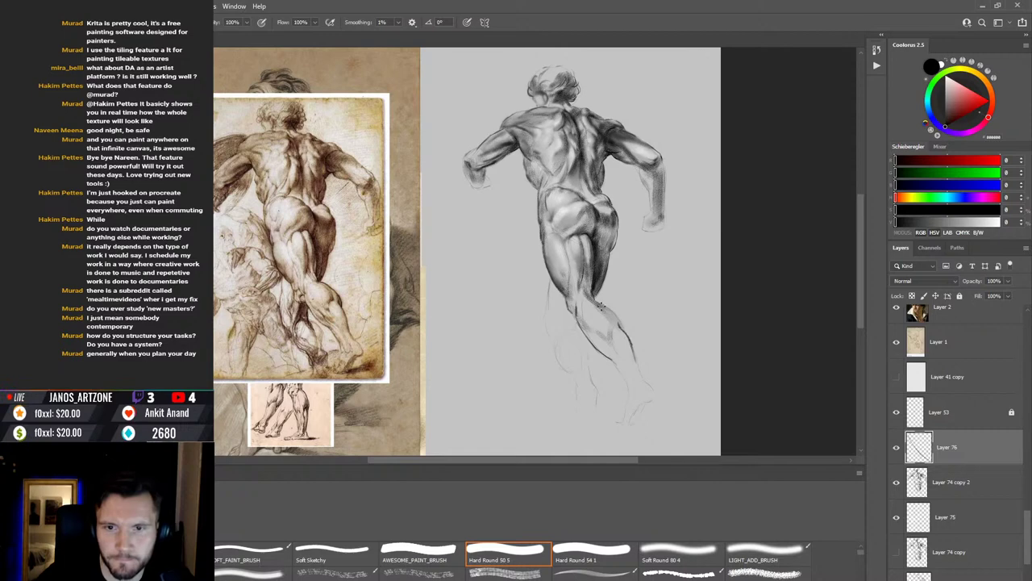
pyautogui.moveTo(601, 303); pyautogui.dragTo(600, 308)
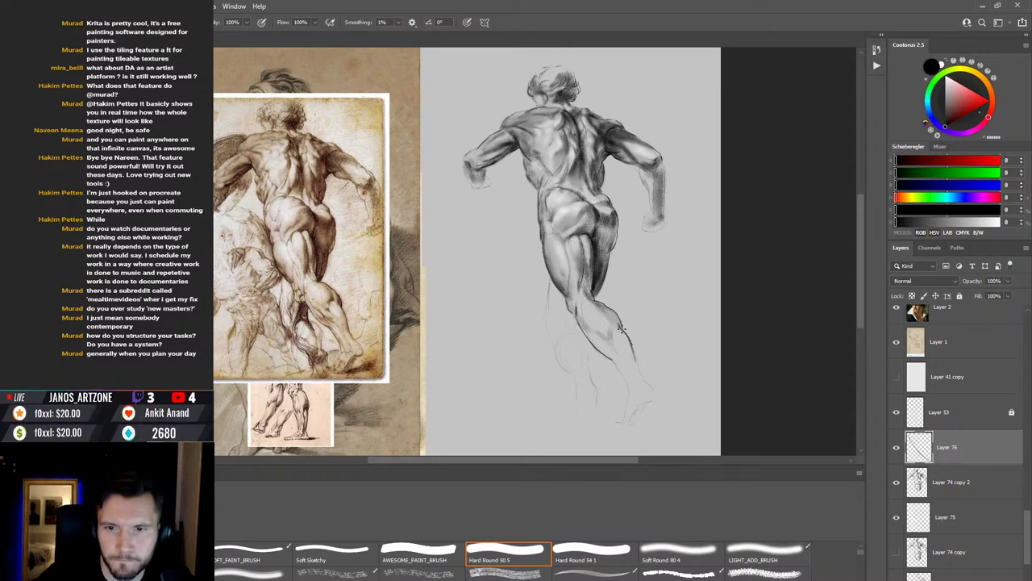
pyautogui.moveTo(621, 328); pyautogui.dragTo(596, 300)
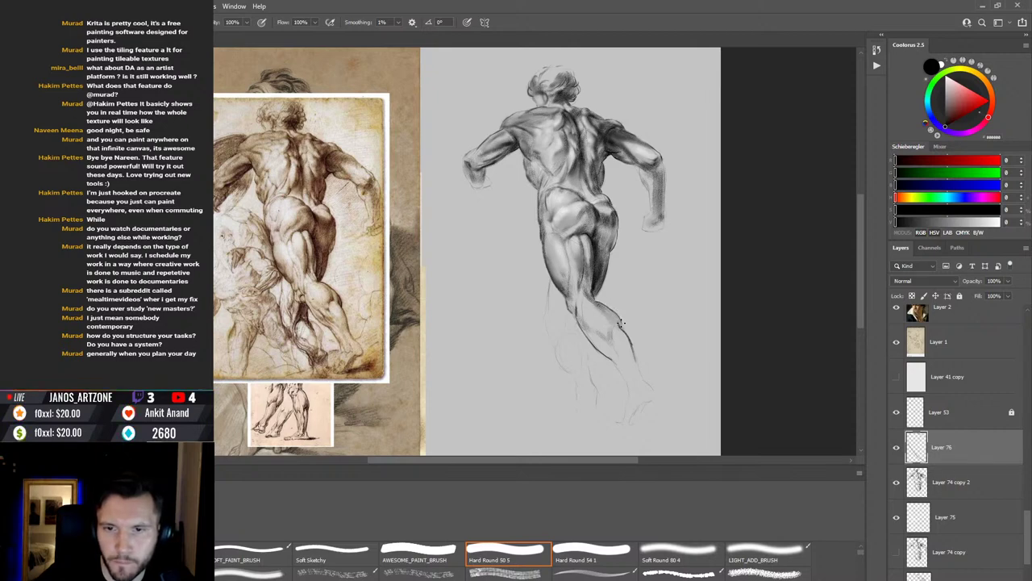
pyautogui.moveTo(621, 323); pyautogui.dragTo(624, 333)
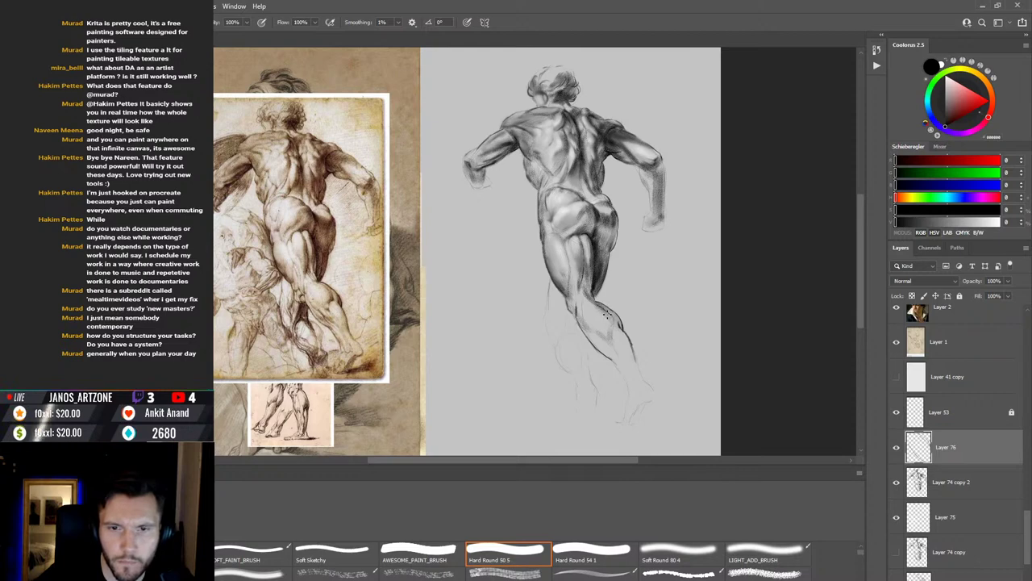
# Step: Choose Soft Round 80, then Rough Round Bristle 10, from the Brushes bar
pyautogui.press('r')
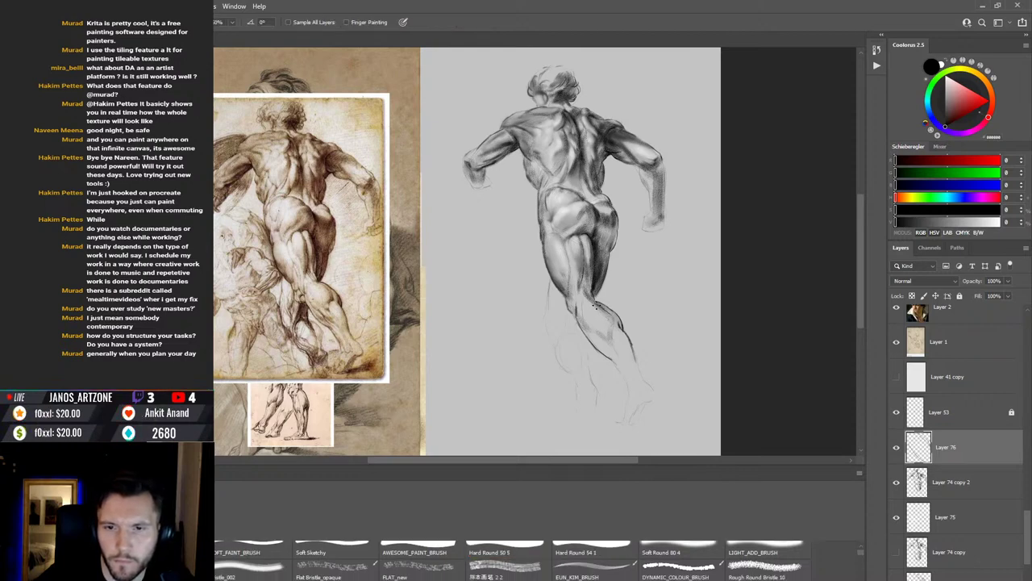
pyautogui.press('b')
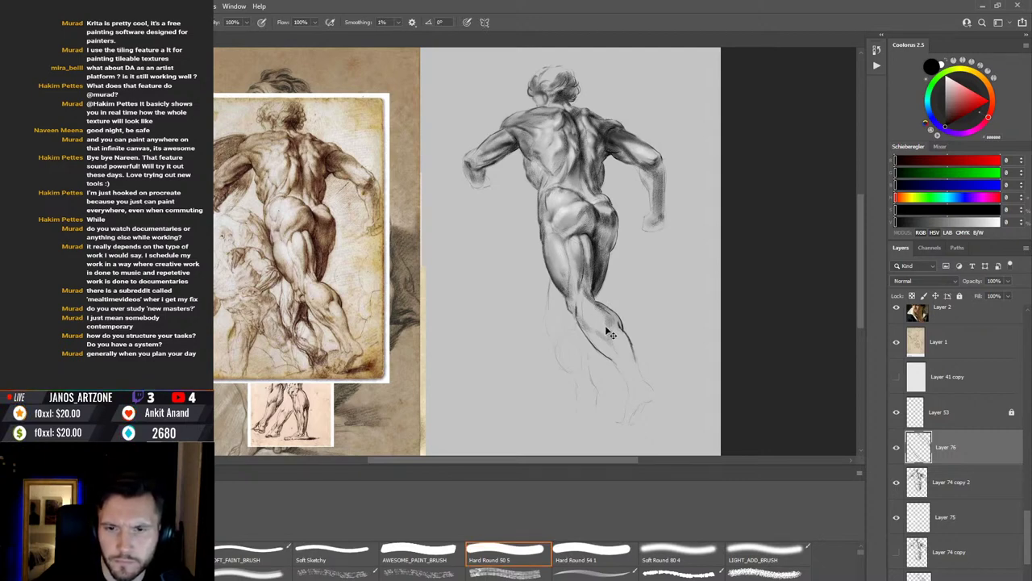
pyautogui.click(645, 555)
pyautogui.click(737, 571)
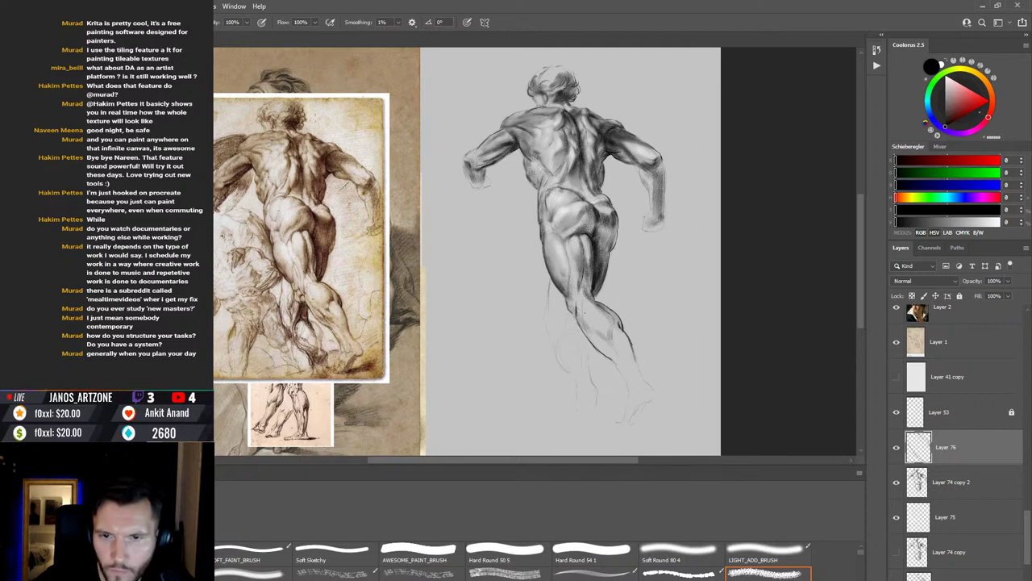
# Step: Darken the thigh and knee shading with a bristle stroke, briefly toggling Smudge
pyautogui.moveTo(582, 314); pyautogui.dragTo(610, 337)
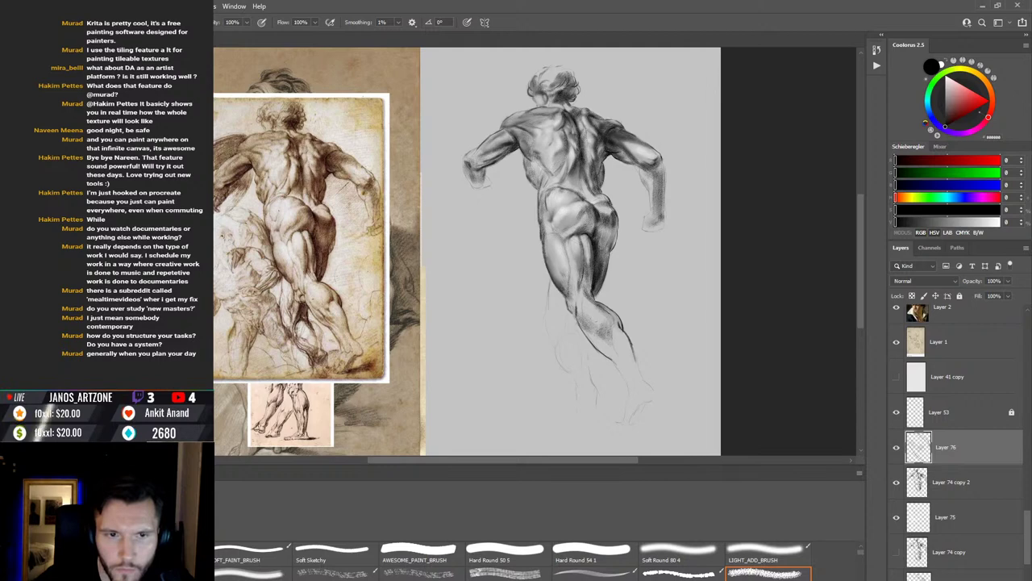
pyautogui.scroll(-1, 564, 557)
pyautogui.press('r')
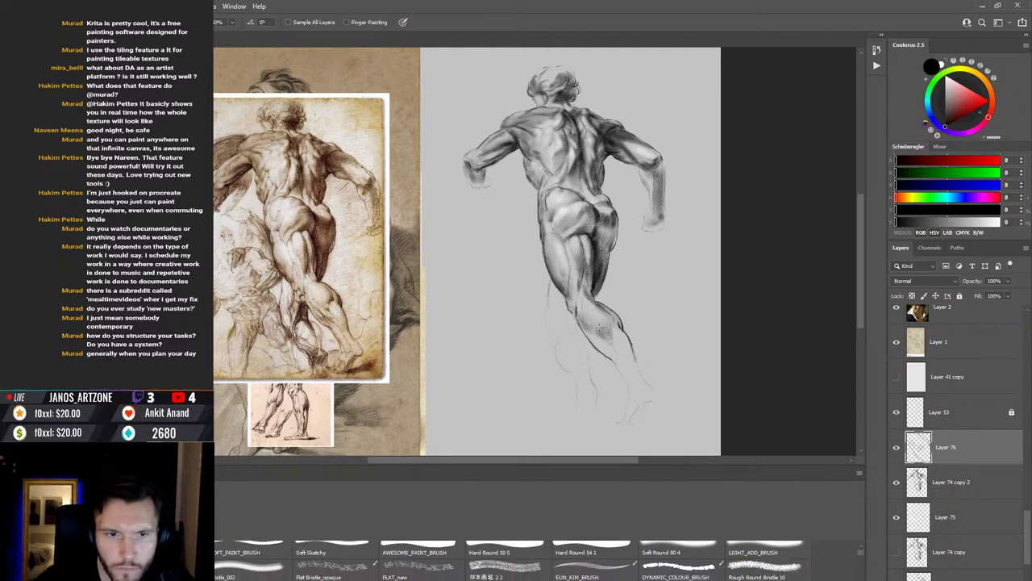
pyautogui.press('b')
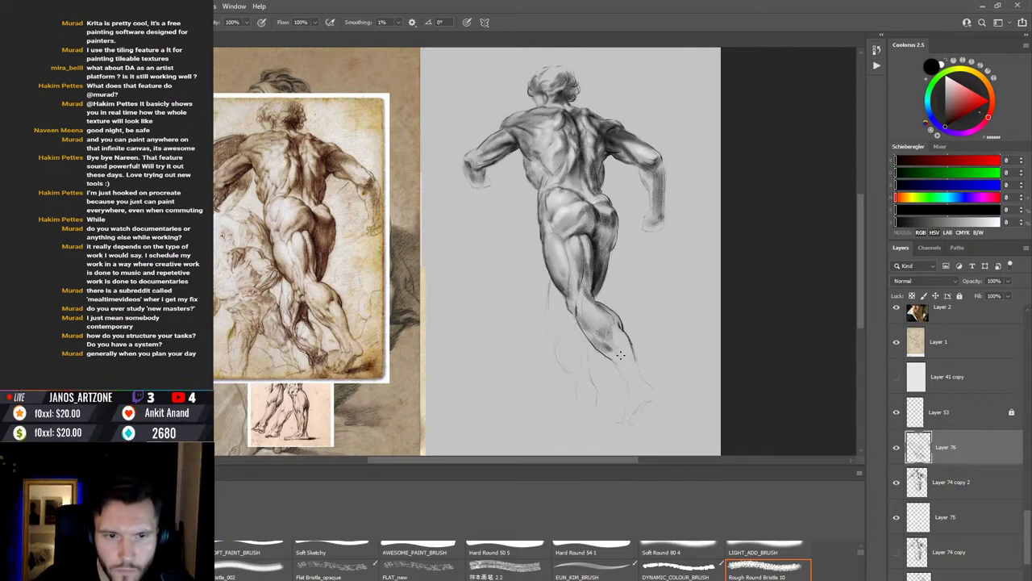
# Step: Add three short strokes to deepen the knee shading, alternating Smudge and Brush
pyautogui.moveTo(617, 350); pyautogui.dragTo(625, 362)
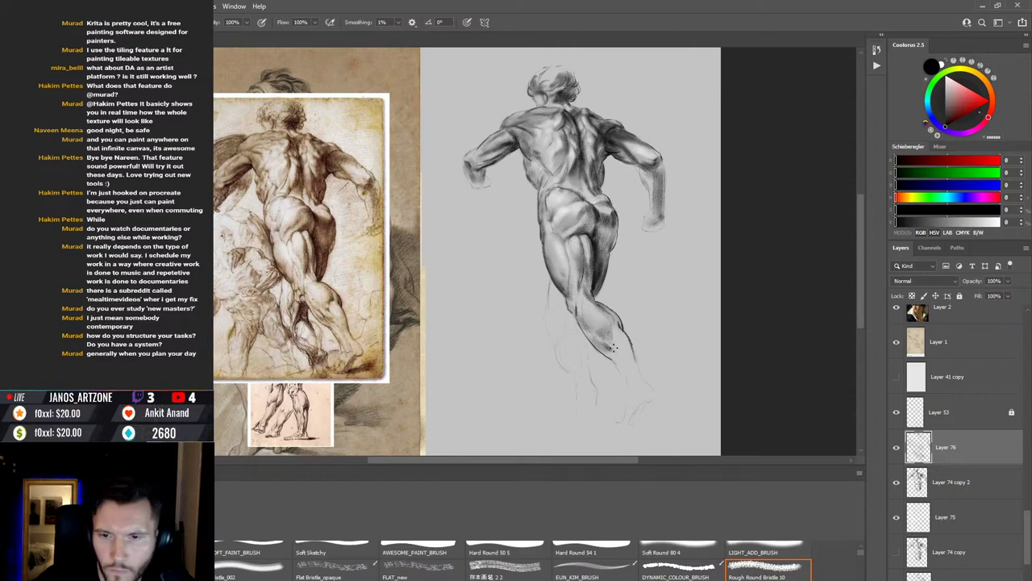
pyautogui.moveTo(617, 352); pyautogui.dragTo(636, 383)
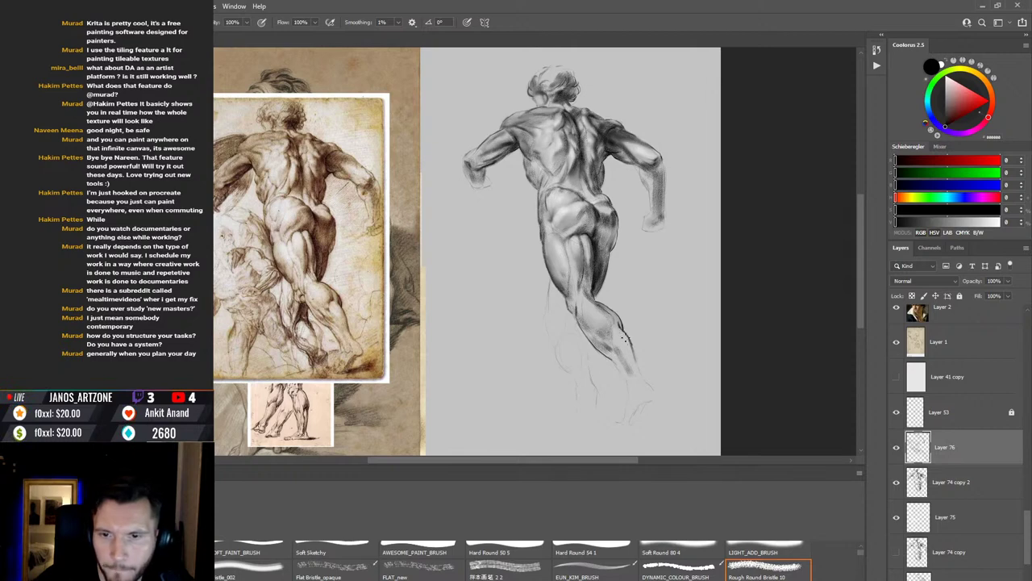
pyautogui.moveTo(621, 334); pyautogui.dragTo(629, 353)
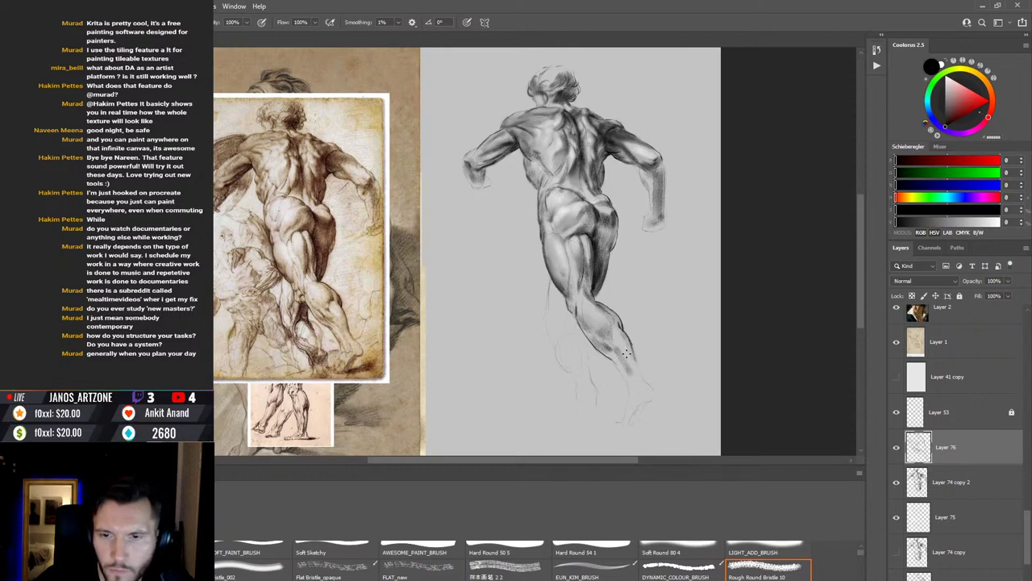
pyautogui.press('r')
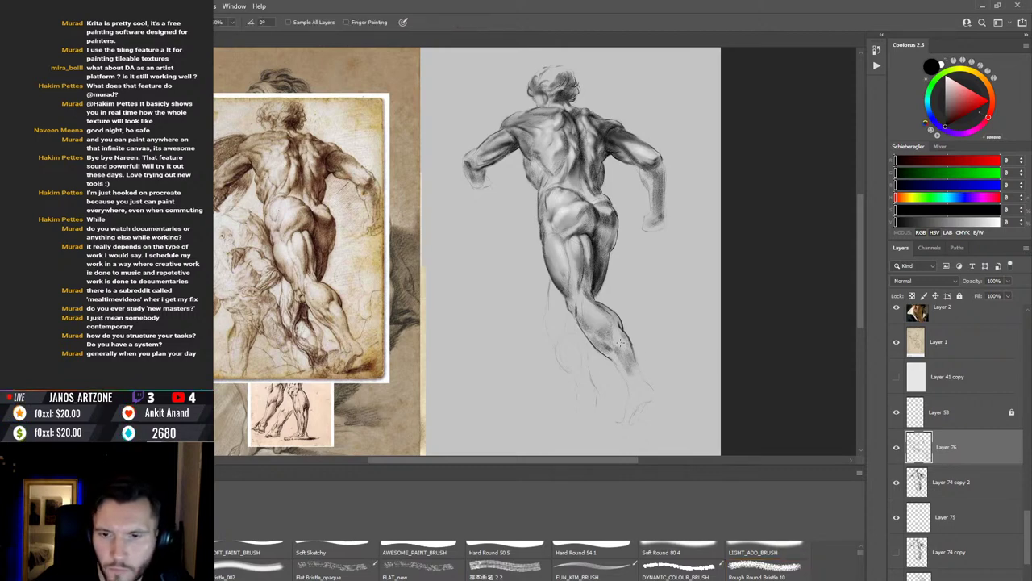
pyautogui.press('b')
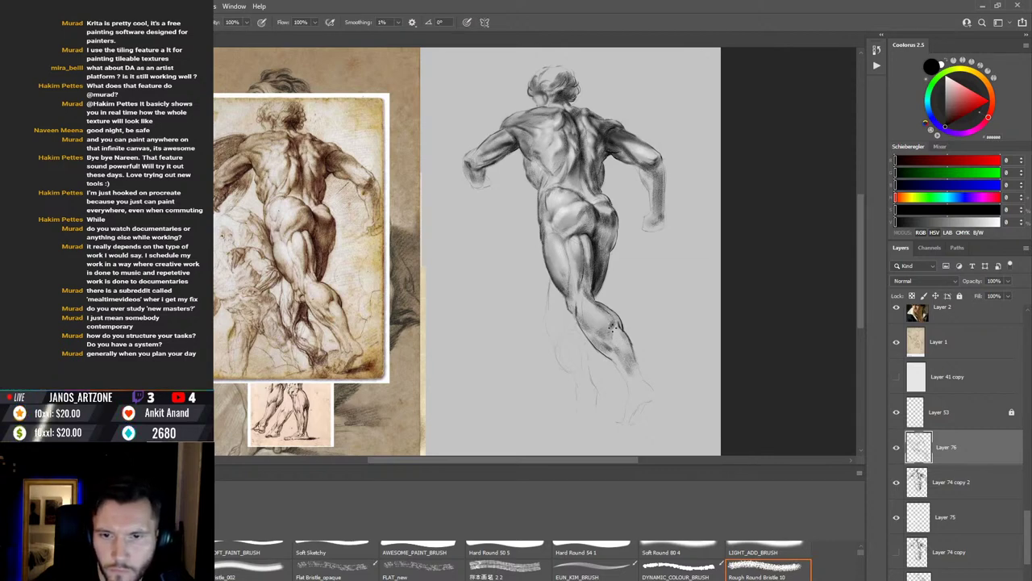
pyautogui.press('r')
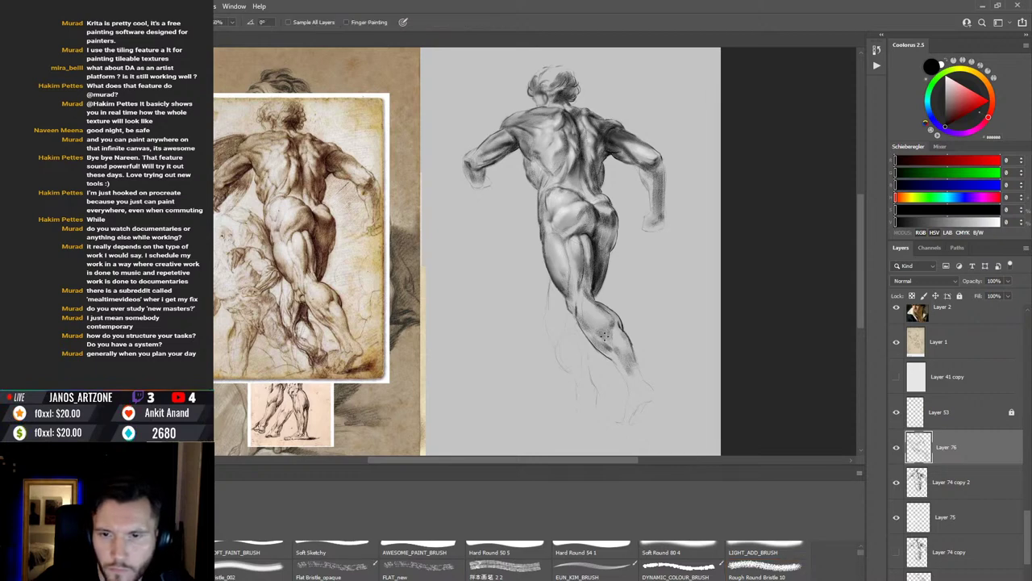
pyautogui.press('b')
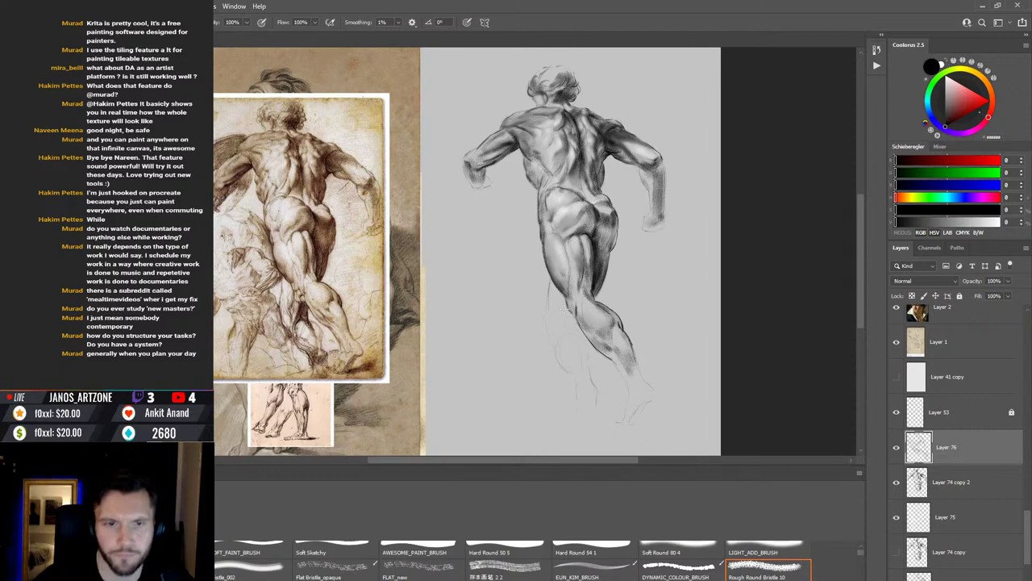
# Step: Lightly darken the hip shading with the bristle brush, then zoom out and back in to review
pyautogui.press('e')
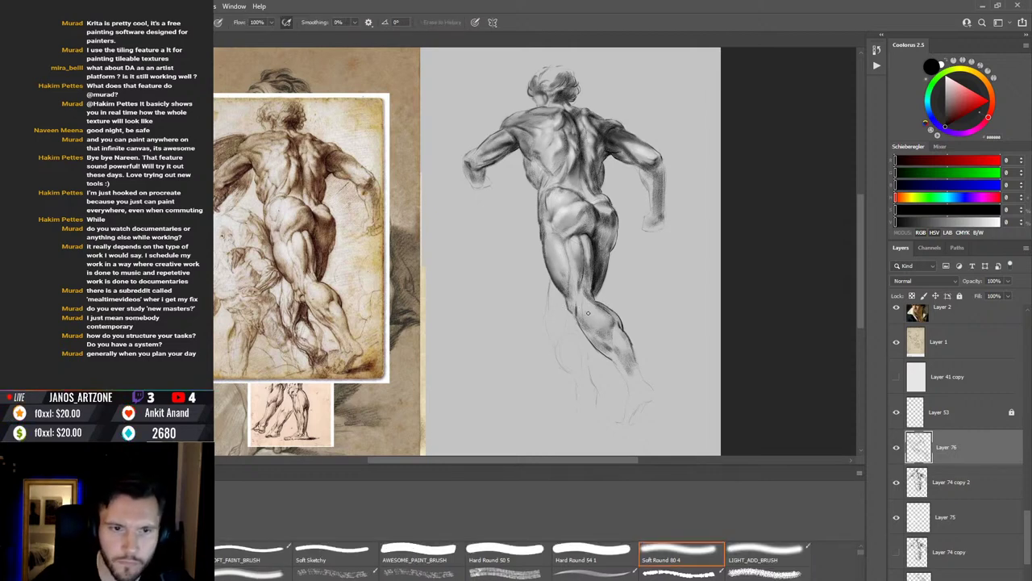
pyautogui.press('b')
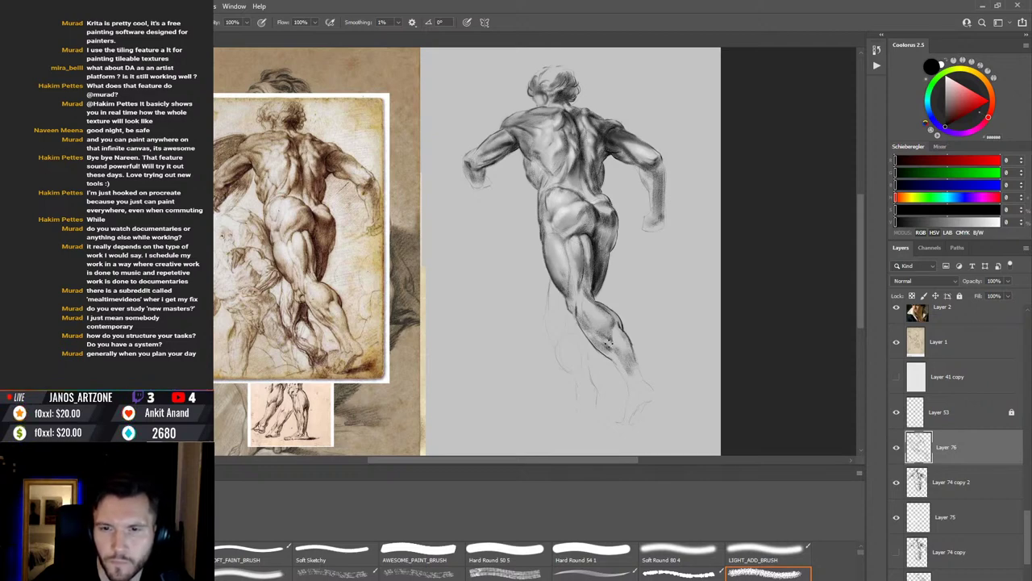
pyautogui.press('r')
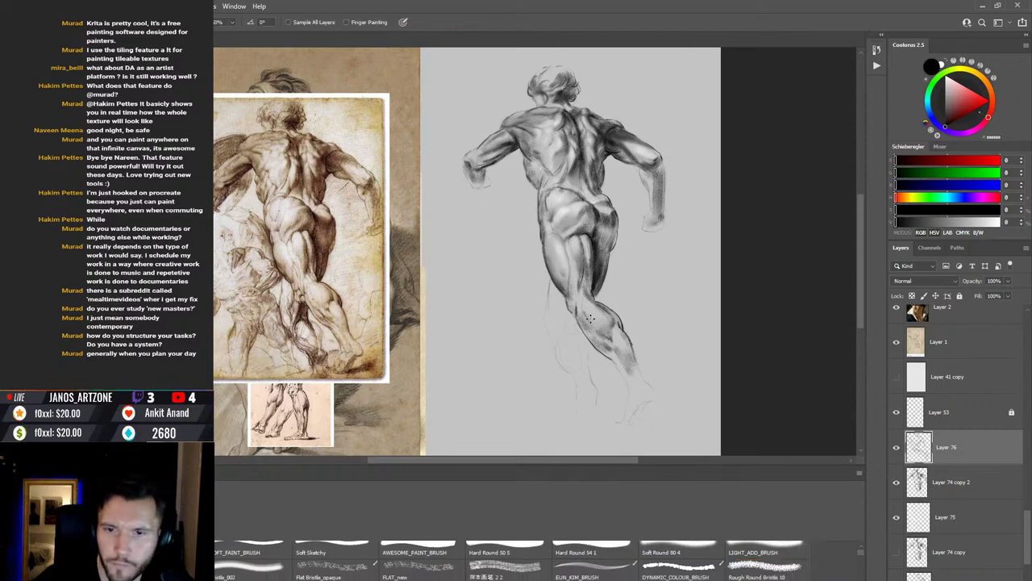
pyautogui.press('b')
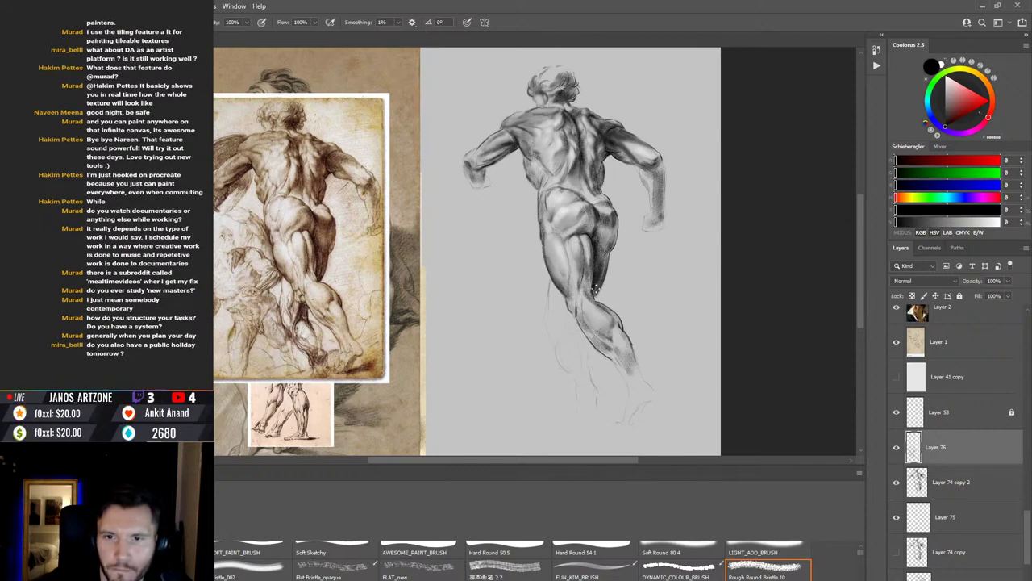
pyautogui.moveTo(600, 217); pyautogui.dragTo(605, 234)
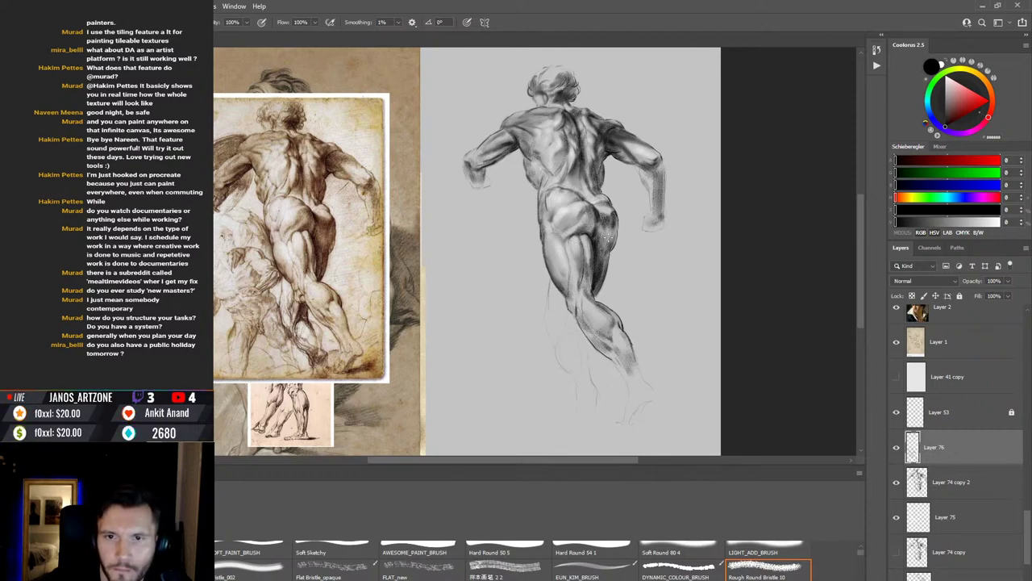
pyautogui.press('r')
pyautogui.press('b')
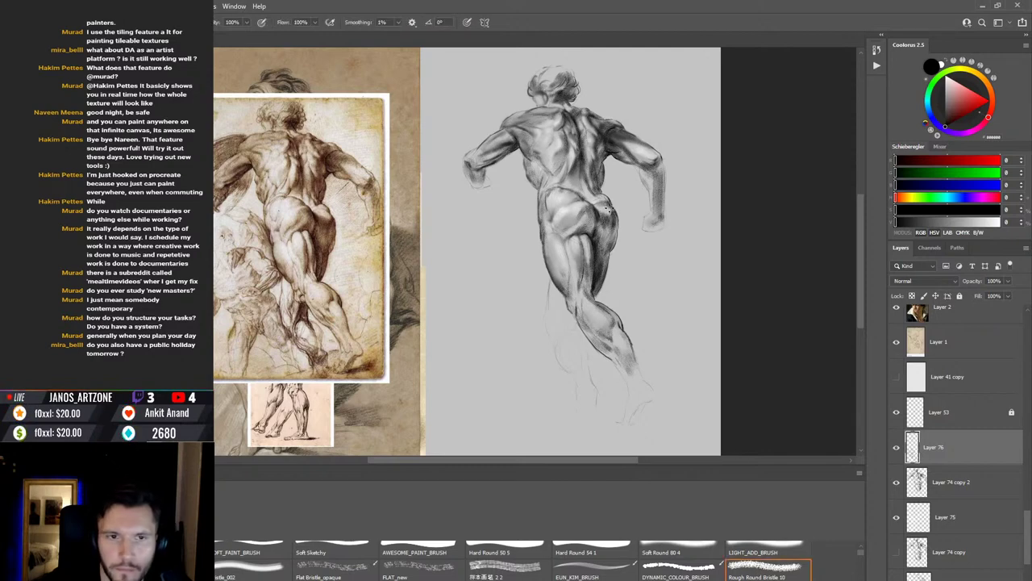
pyautogui.press('r')
pyautogui.press('b')
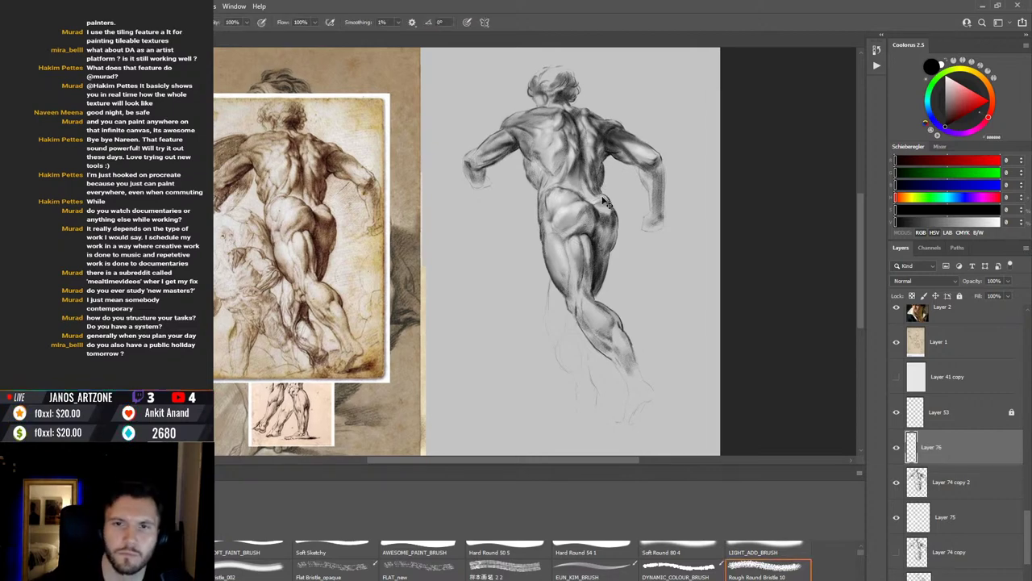
pyautogui.hotkey('ctrl', '-')
pyautogui.hotkey('ctrl', '+')
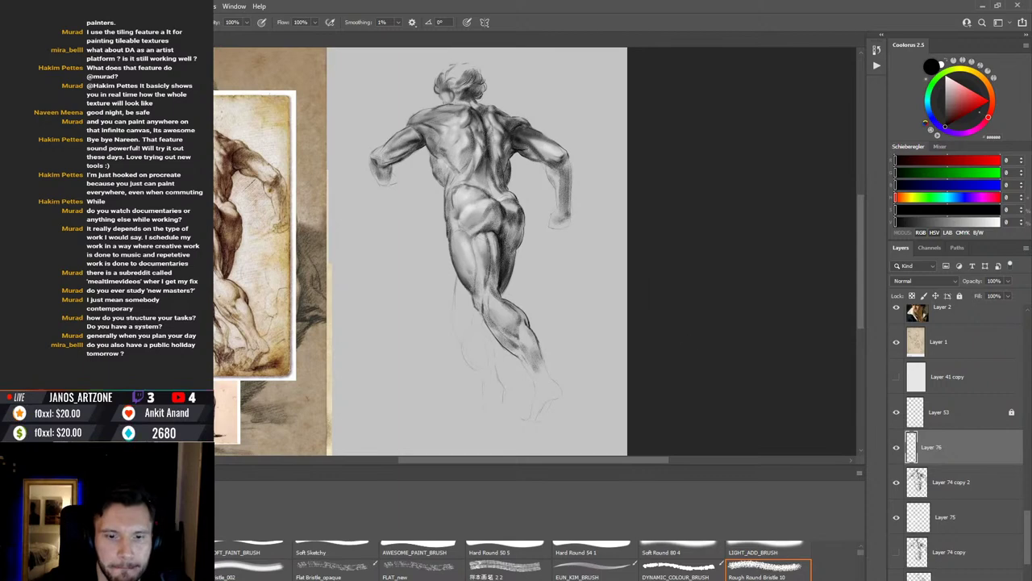
# Step: Pan the view to shift the drawing to the left
pyautogui.hotkey('ctrl', 'Tab')
pyautogui.moveTo(613, 350)
pyautogui.mouseDown()
pyautogui.moveTo(711, 344)
pyautogui.moveTo(896, 355)
pyautogui.moveTo(880, 355)
pyautogui.mouseUp()
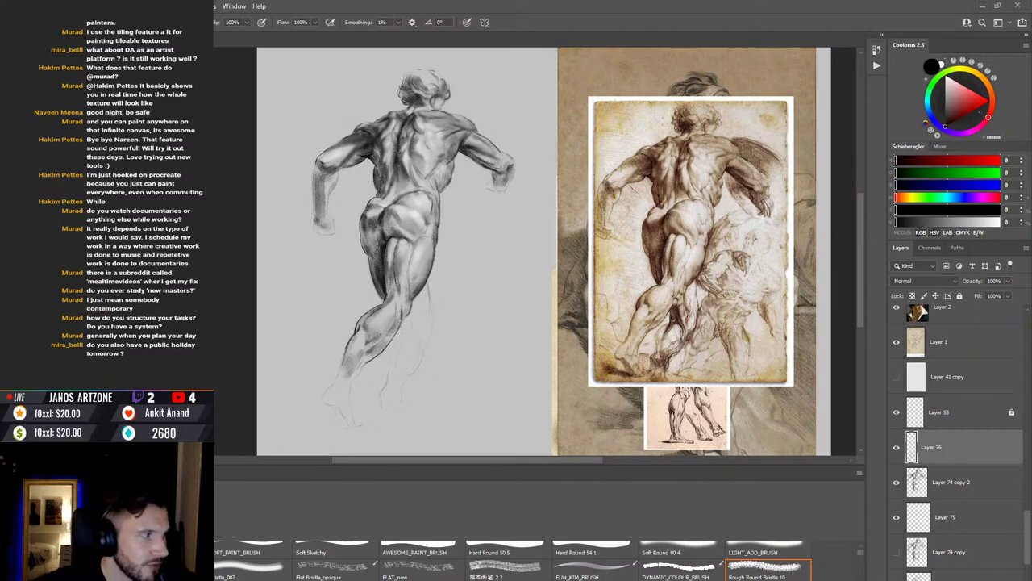
# Step: Hide and reshow Layer 74 copy 2 to compare, then select it with the Eraser active
pyautogui.click(896, 482)
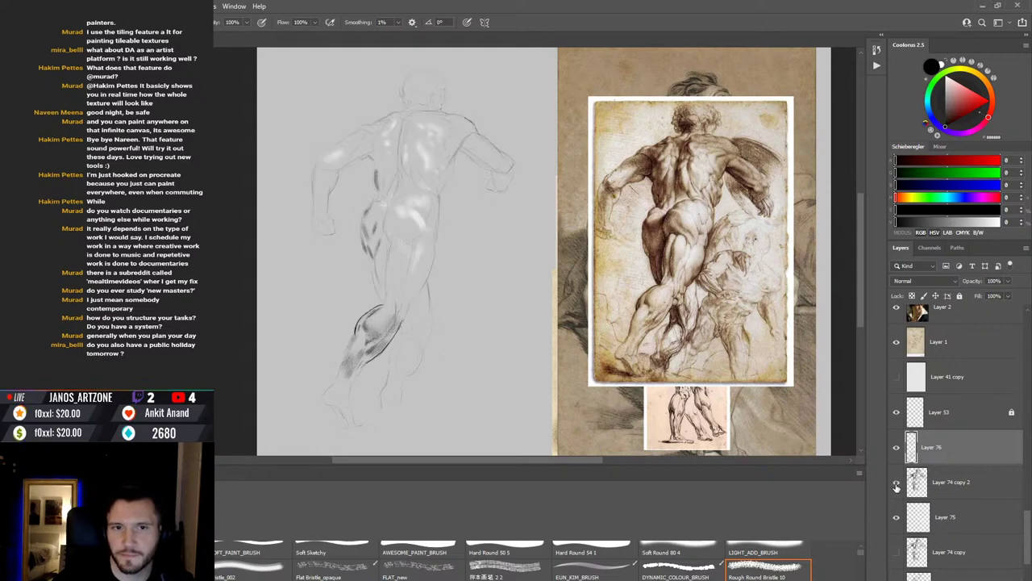
pyautogui.click(897, 483)
pyautogui.press('e')
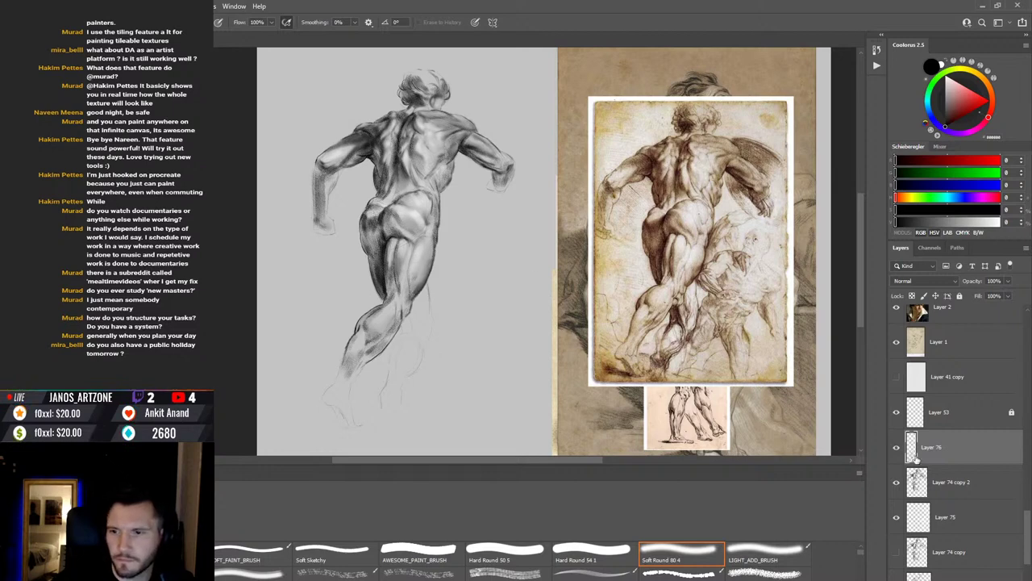
pyautogui.keyDown('ctrl'); pyautogui.click(373, 212); pyautogui.keyUp('ctrl')
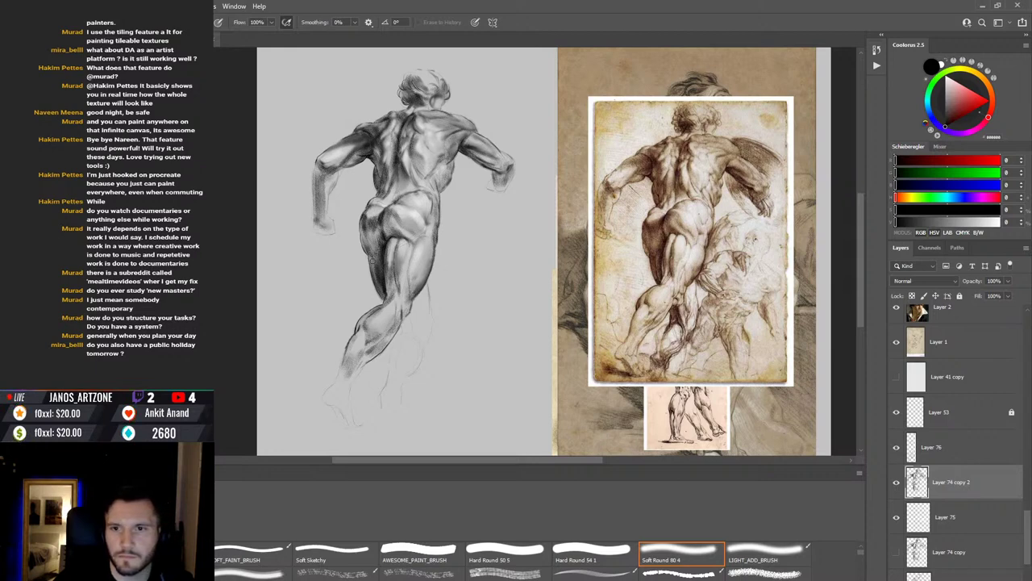
pyautogui.press('.')
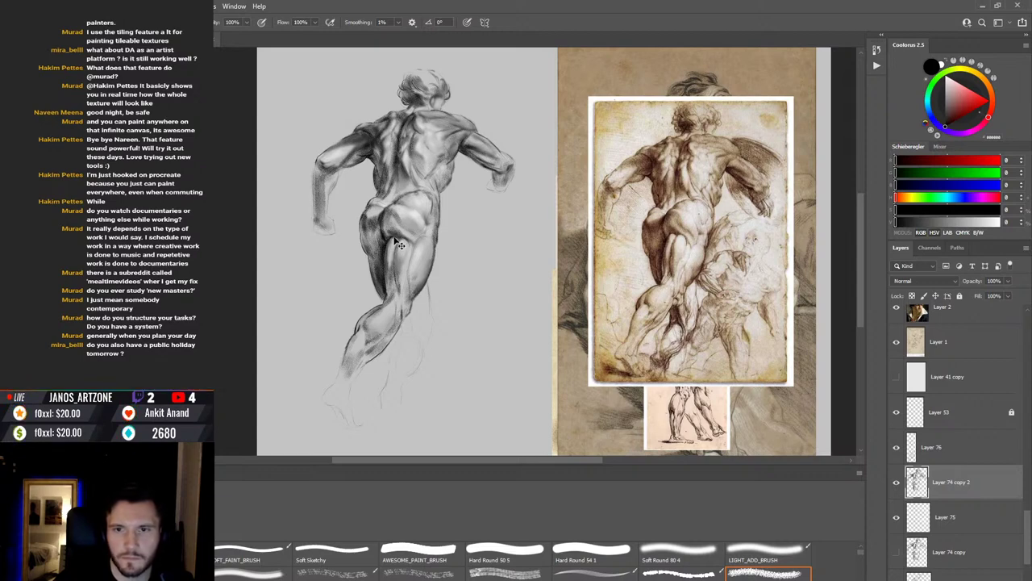
# Step: Paint rough bristle texture onto the figure's thigh, switching between Smudge and Brush
pyautogui.press('r')
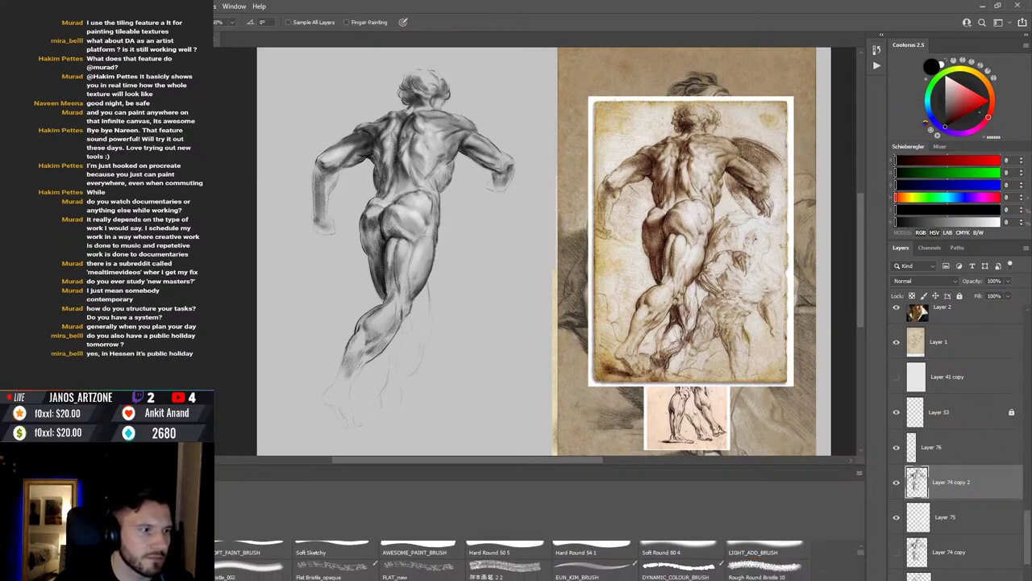
pyautogui.press('b')
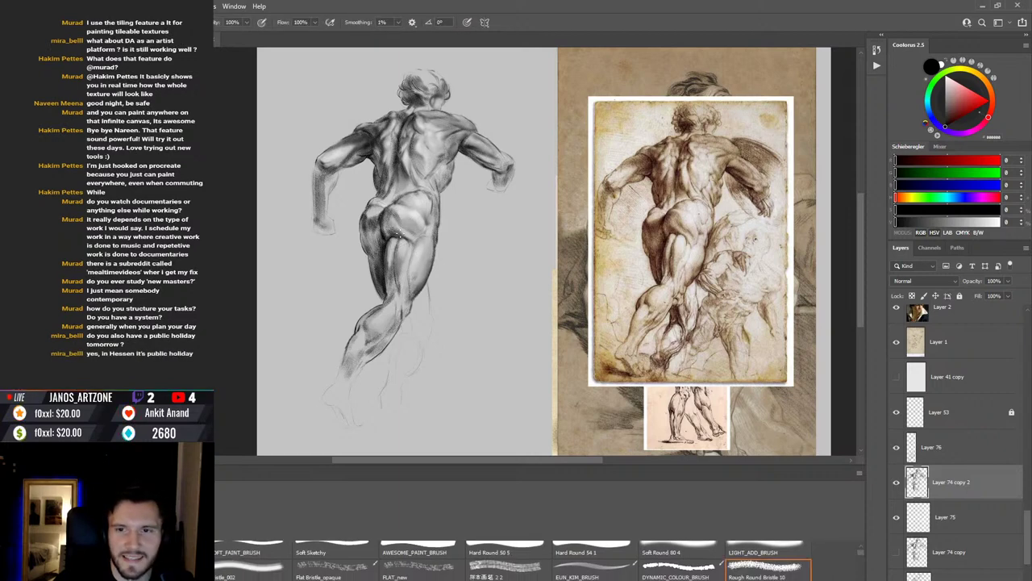
pyautogui.moveTo(399, 233); pyautogui.dragTo(398, 238)
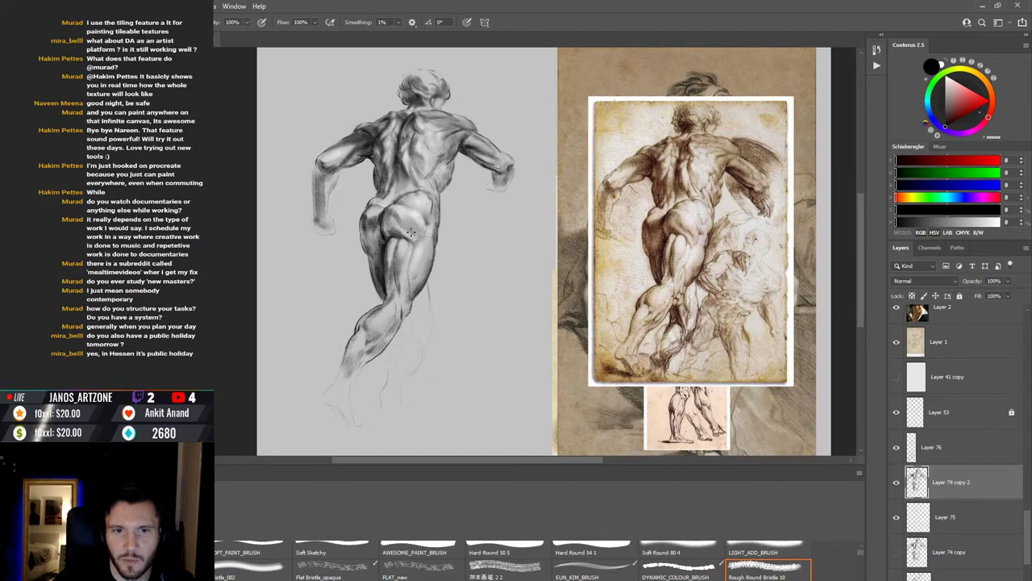
pyautogui.press('r')
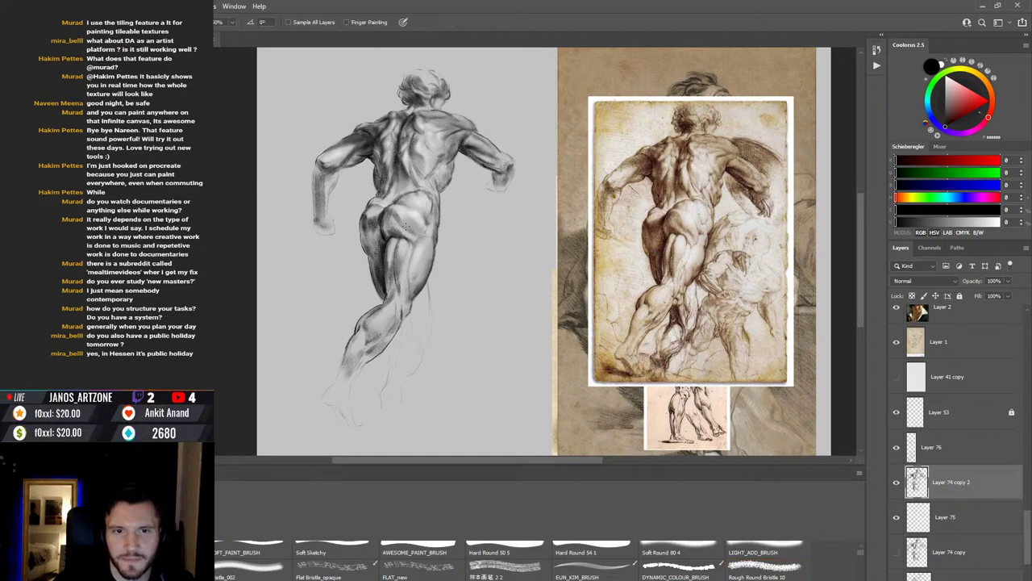
pyautogui.press('b')
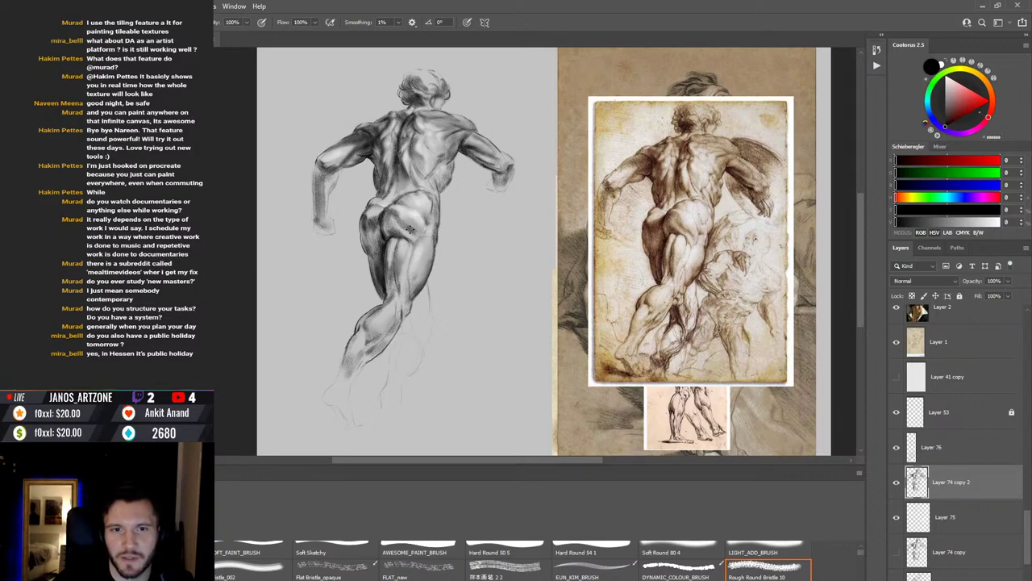
# Step: Switch to the Hard Round brush and recentre the view on the sketch and reference
pyautogui.press('r')
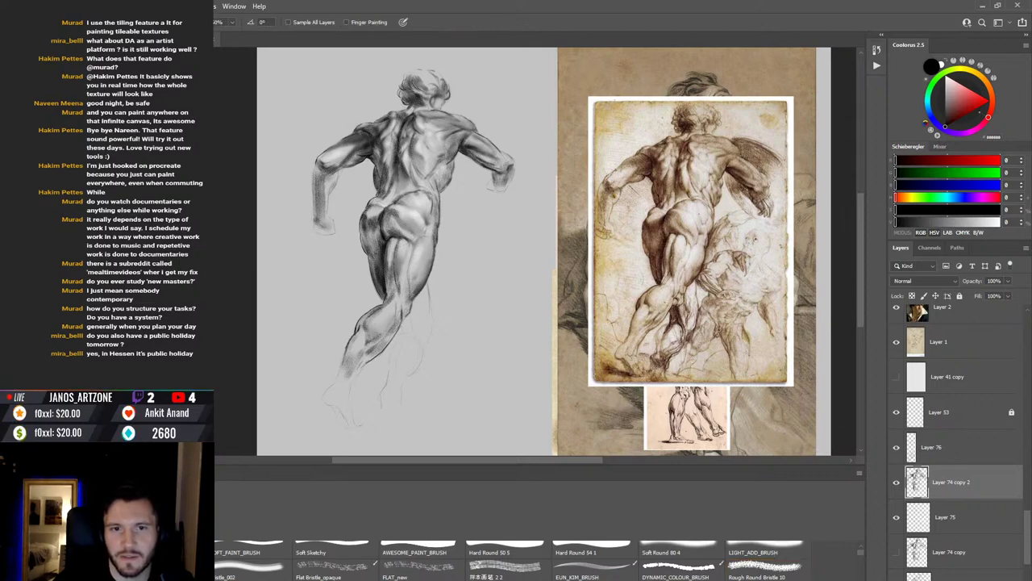
pyautogui.press('b')
pyautogui.scroll(1, 416, 161)
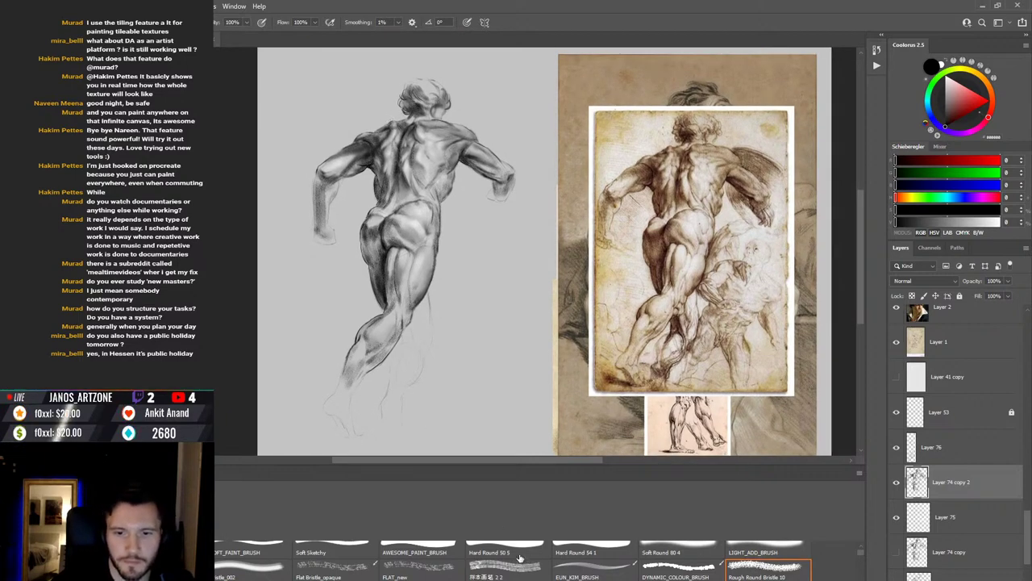
pyautogui.press(',')
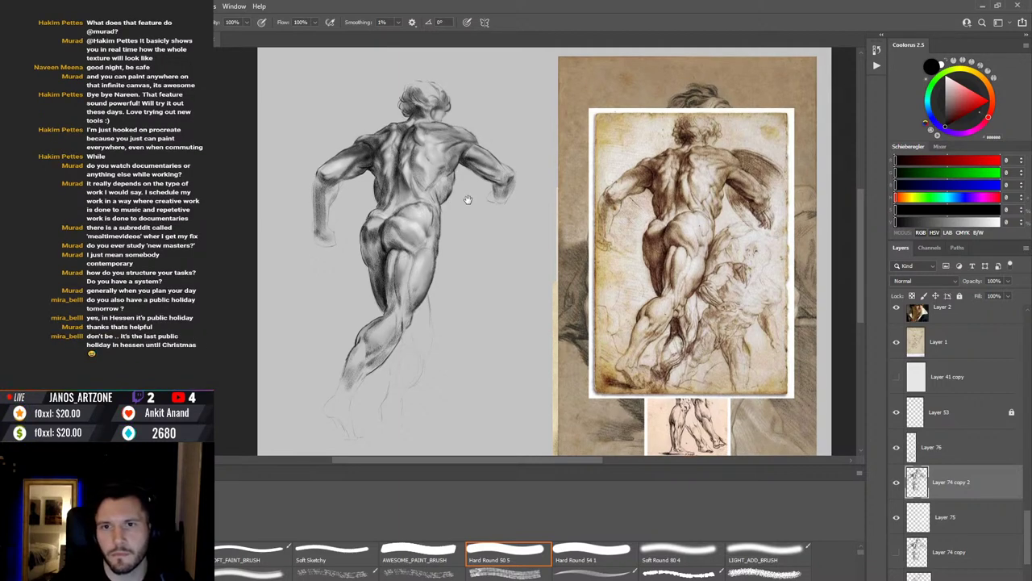
pyautogui.press('.')
pyautogui.press('.')
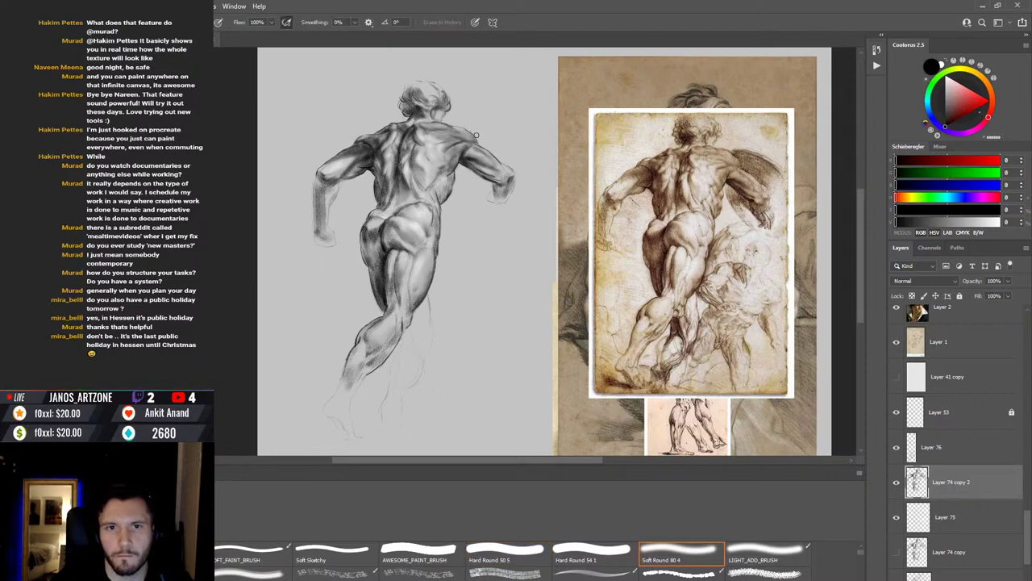
pyautogui.press(',')
pyautogui.press(',')
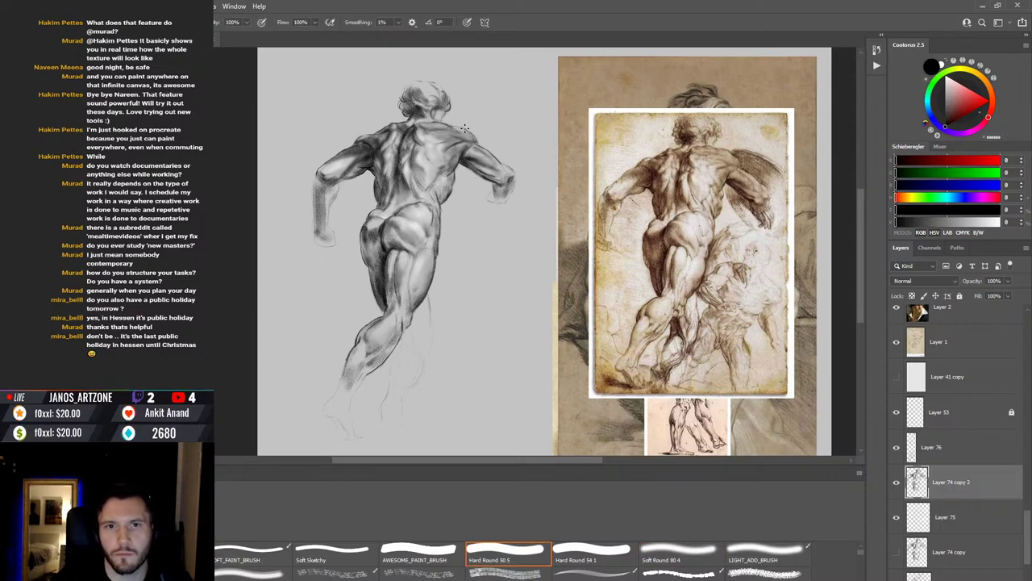
pyautogui.moveTo(490, 234); pyautogui.dragTo(492, 225)
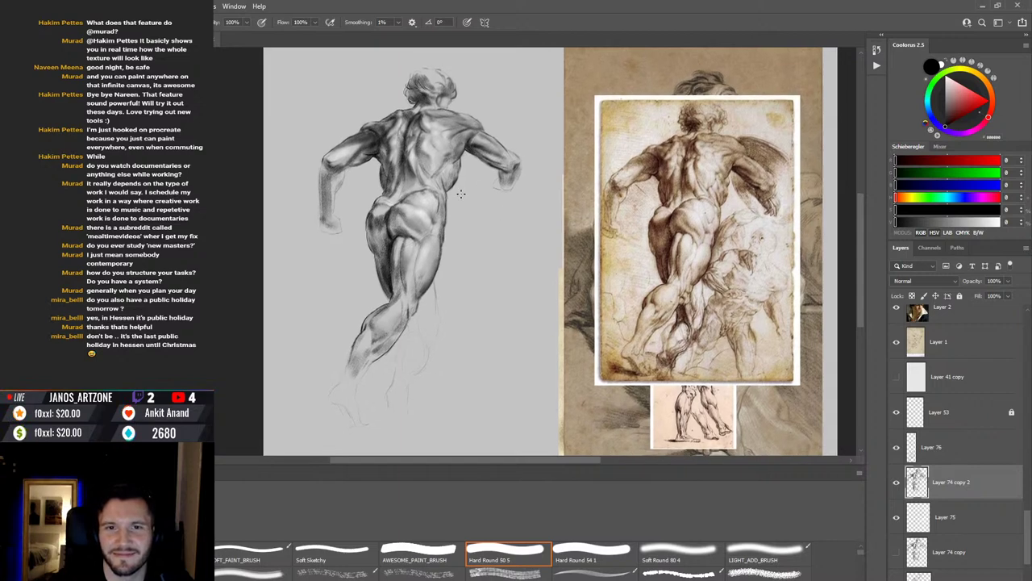
pyautogui.moveTo(465, 198); pyautogui.dragTo(477, 212)
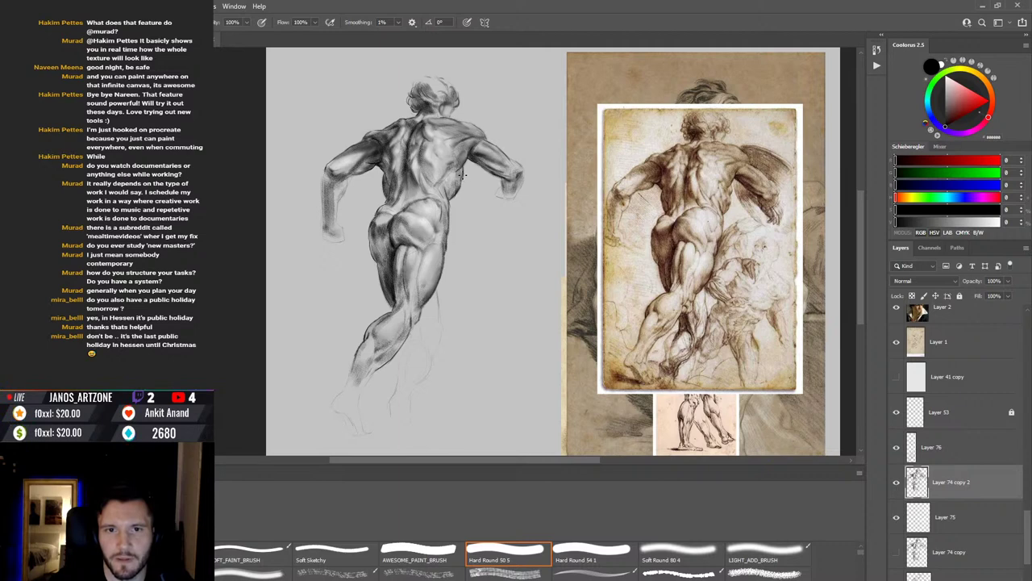
# Step: Refine the back and shoulder-blade shading, alternating the soft Eraser and hard Brush
pyautogui.press('e')
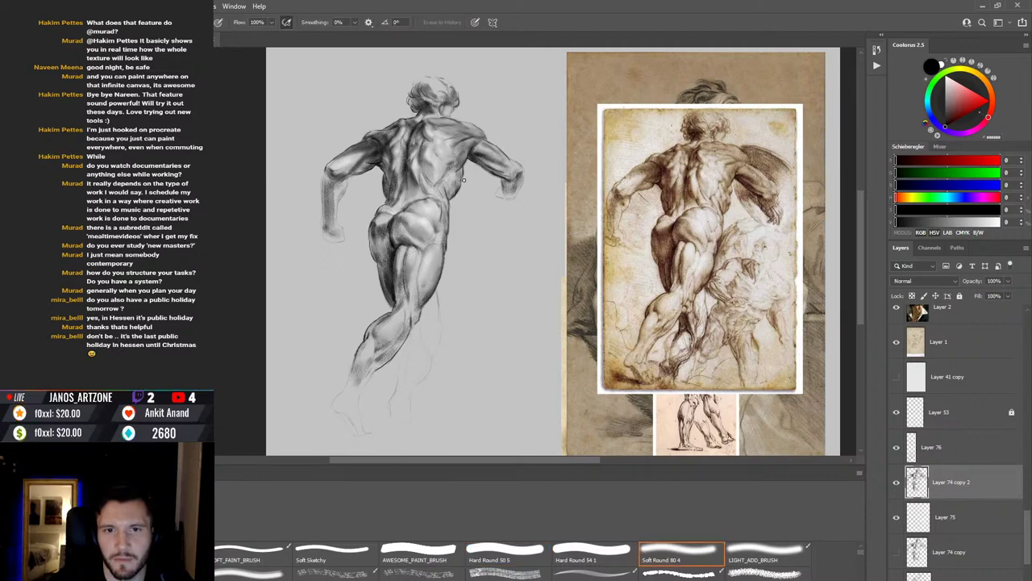
pyautogui.press('b')
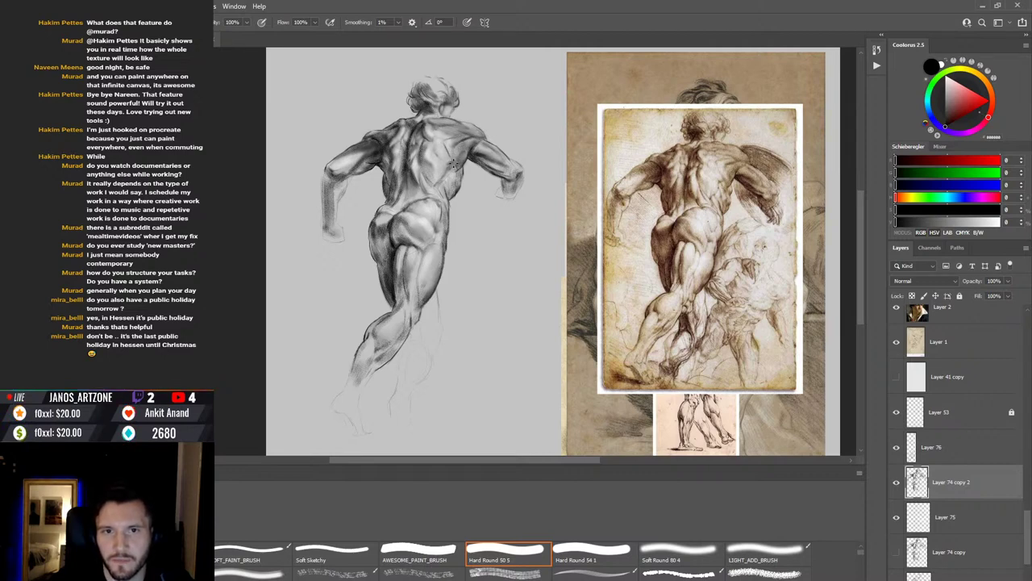
pyautogui.press('e')
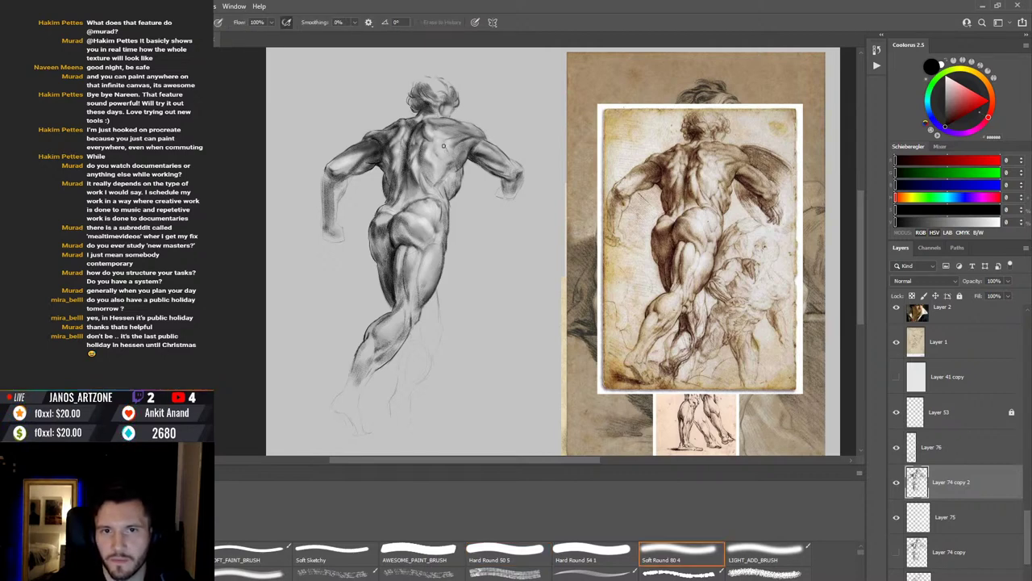
pyautogui.press('b')
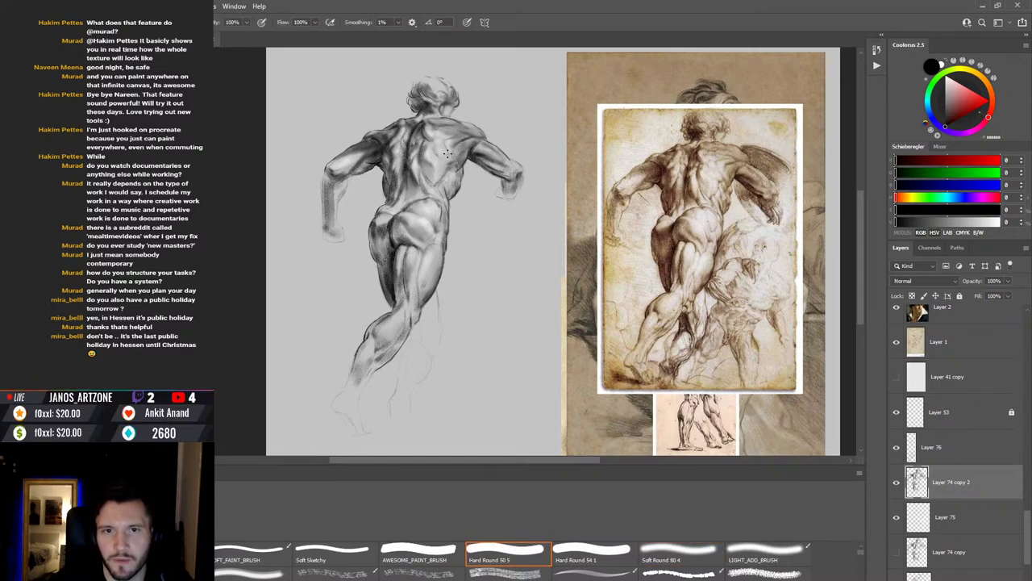
pyautogui.press('e')
pyautogui.press('b')
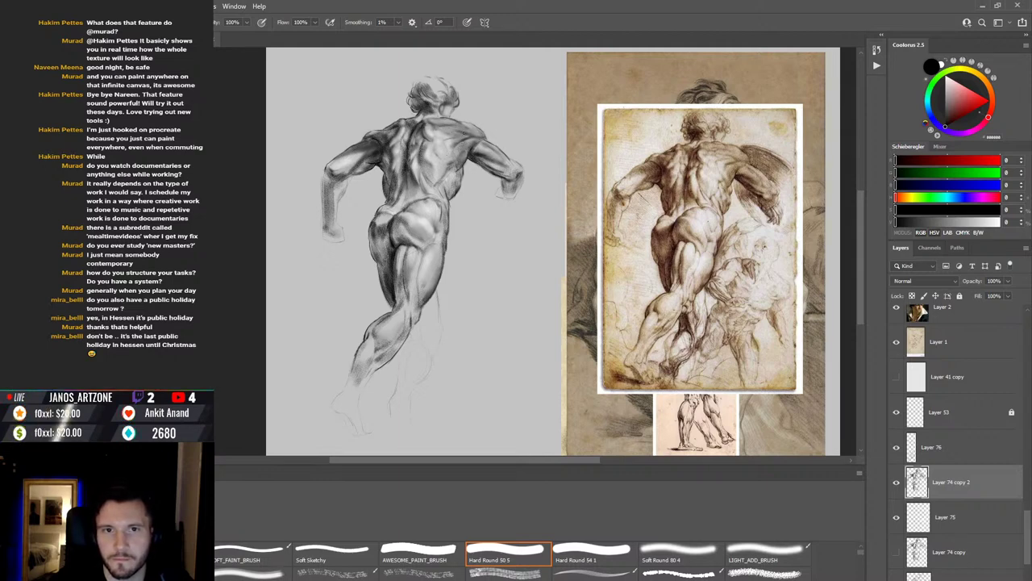
# Step: Zoom out and flip the whole canvas horizontally to check the drawing
pyautogui.press('r')
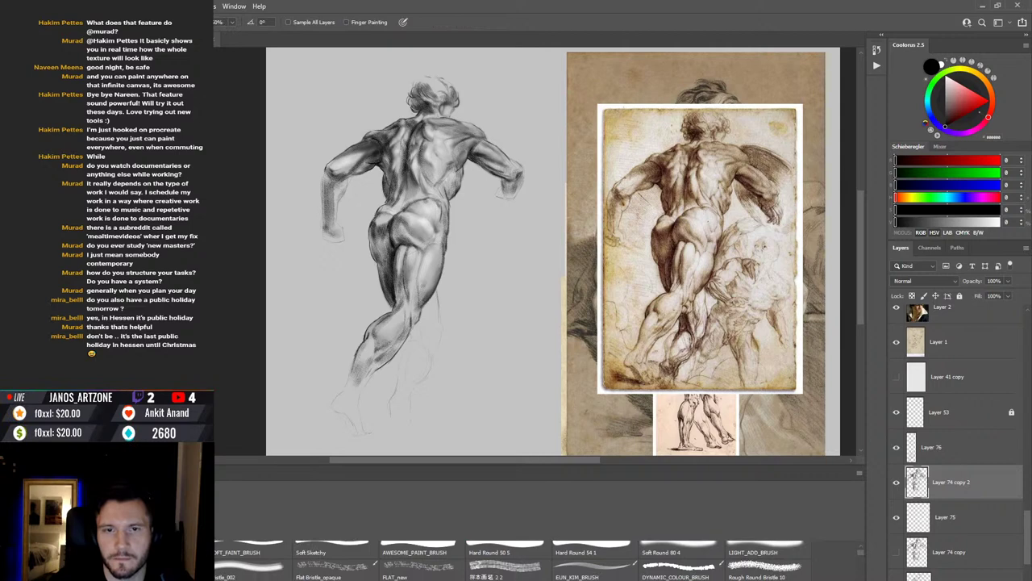
pyautogui.press('b')
pyautogui.scroll(-1, 491, 254)
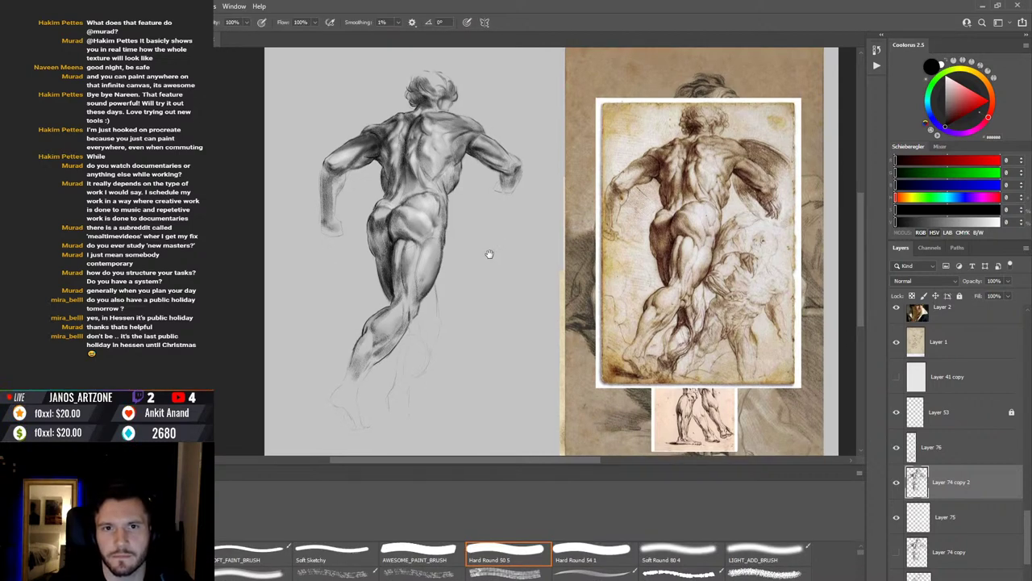
pyautogui.scroll(-1, 494, 251)
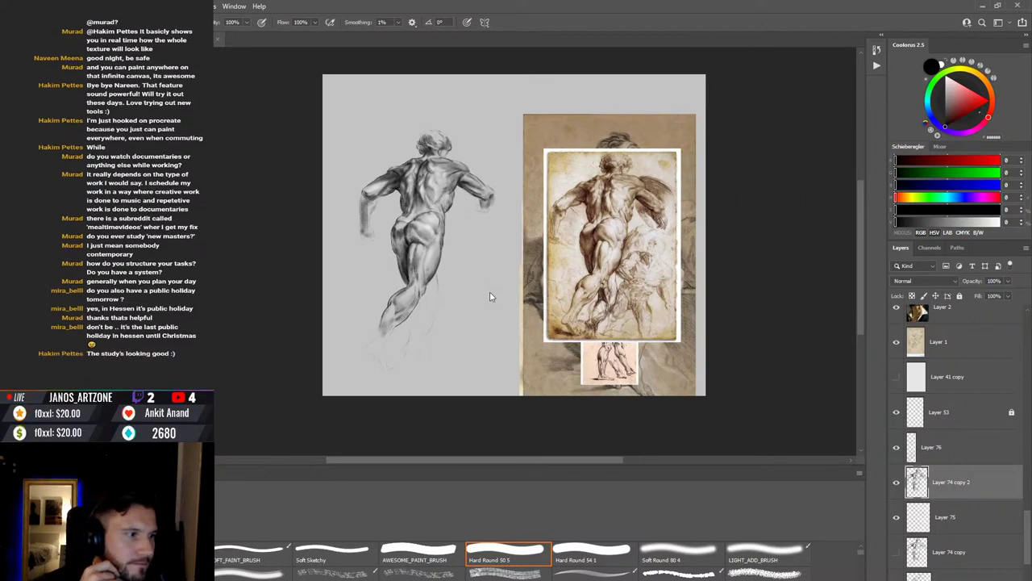
pyautogui.press('h')
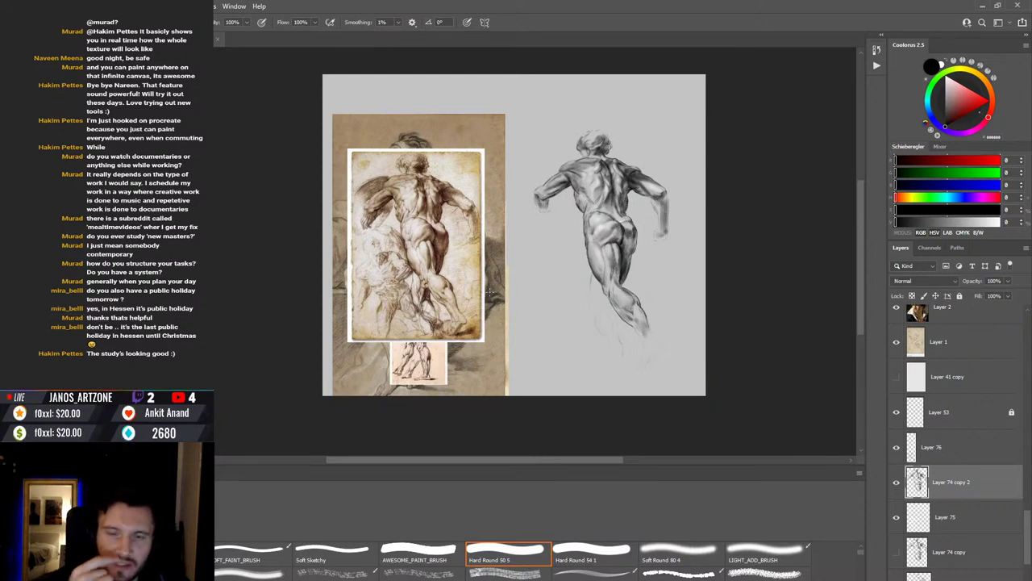
# Step: Zoom in on the figure's lower body and frame it, touching up with the Eraser
pyautogui.click(599, 332)
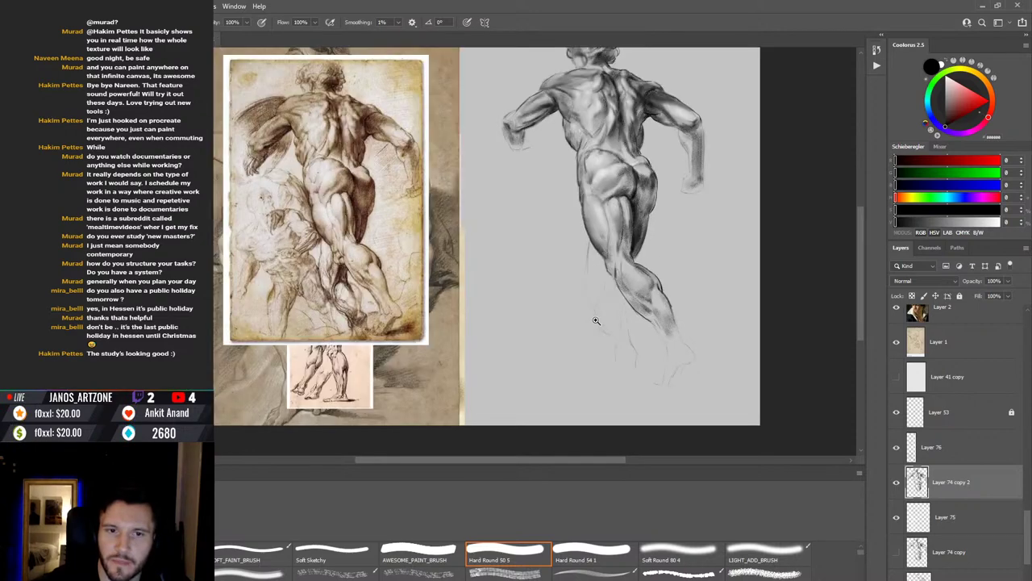
pyautogui.moveTo(570, 324); pyautogui.dragTo(572, 362)
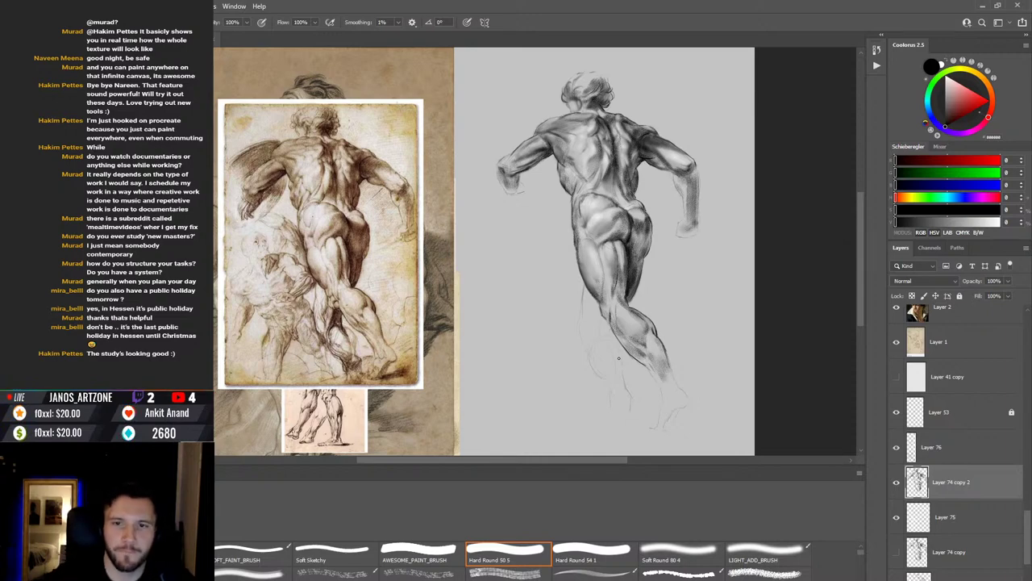
pyautogui.press('e')
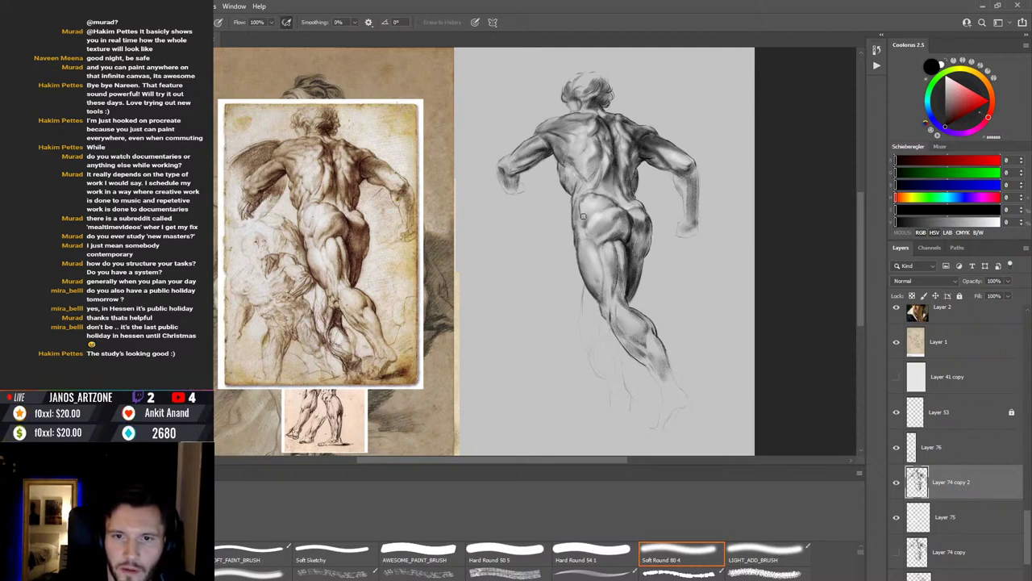
pyautogui.press('b')
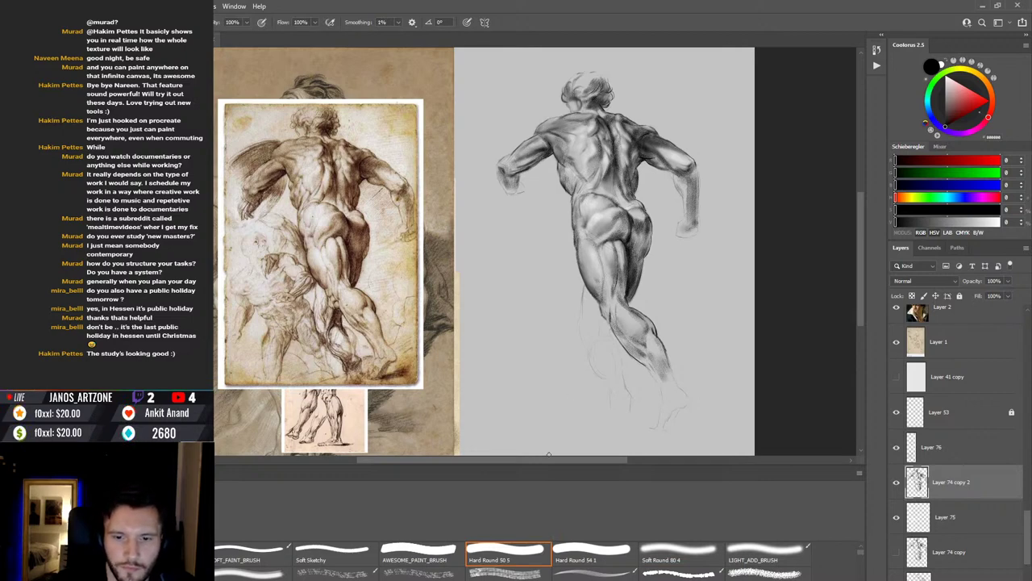
# Step: Hide and reshow Layer 74 copy 2, then pick the Rough Round Bristle brush and smudge
pyautogui.click(896, 482)
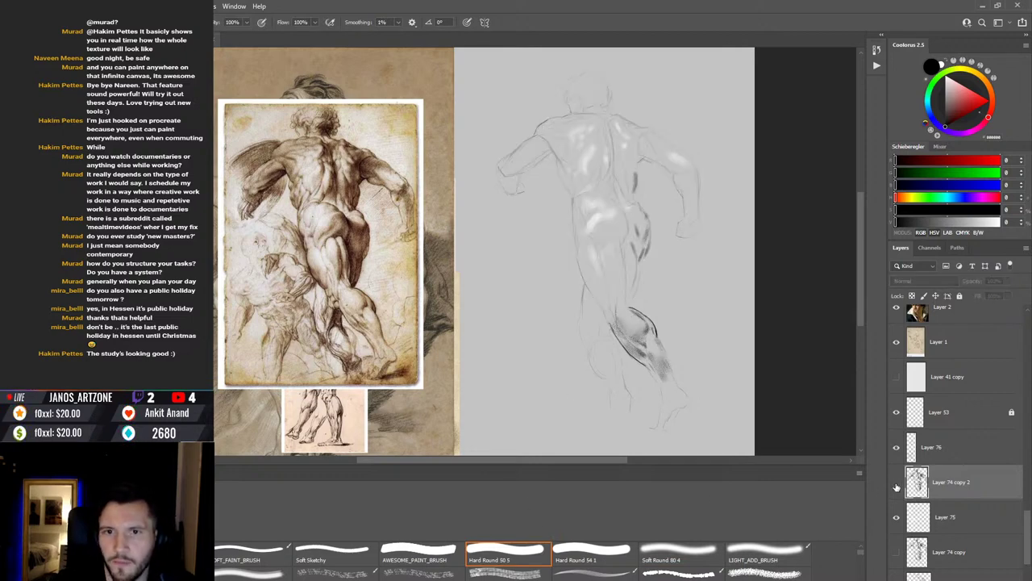
pyautogui.click(896, 482)
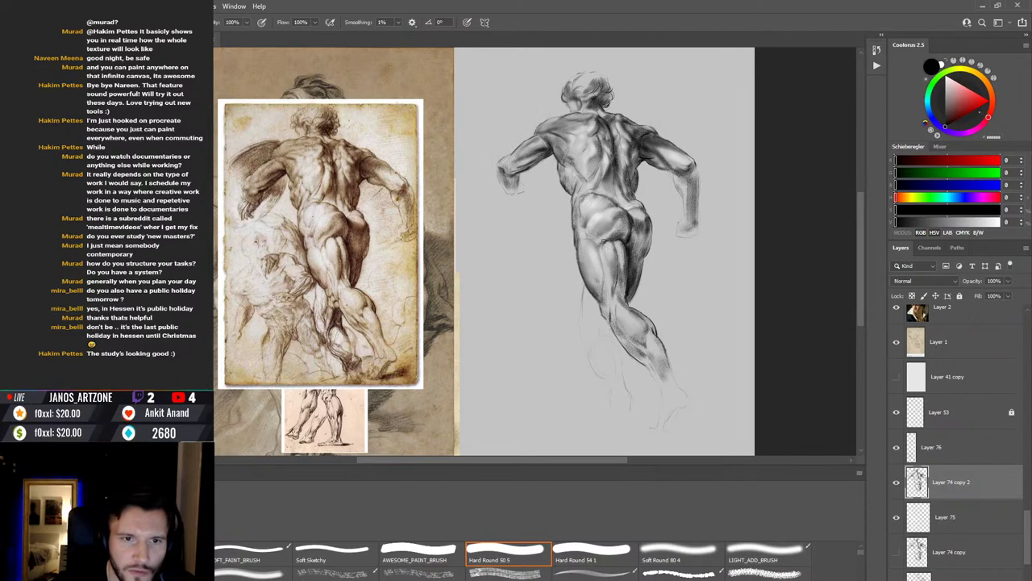
pyautogui.click(746, 573)
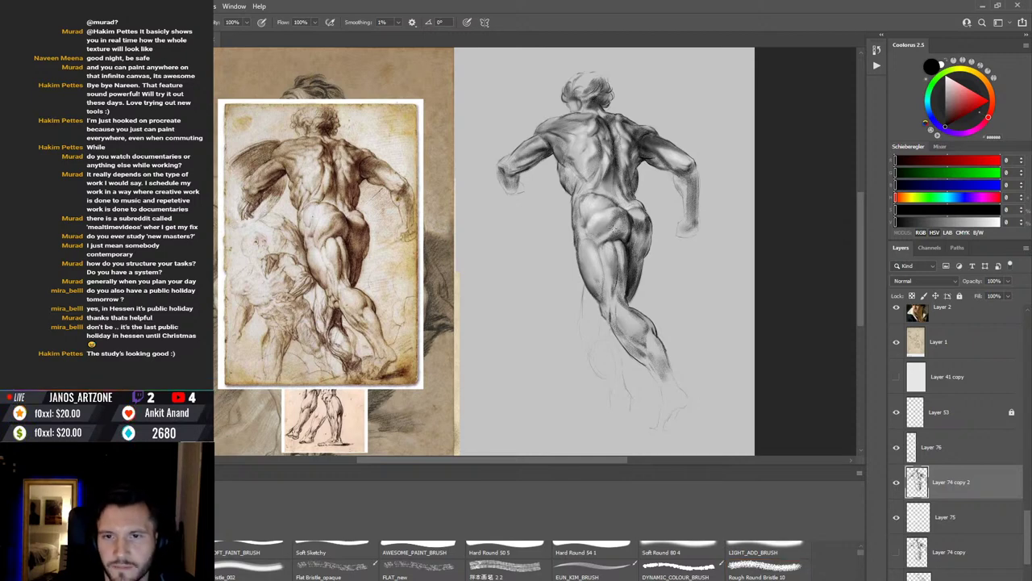
pyautogui.press('r')
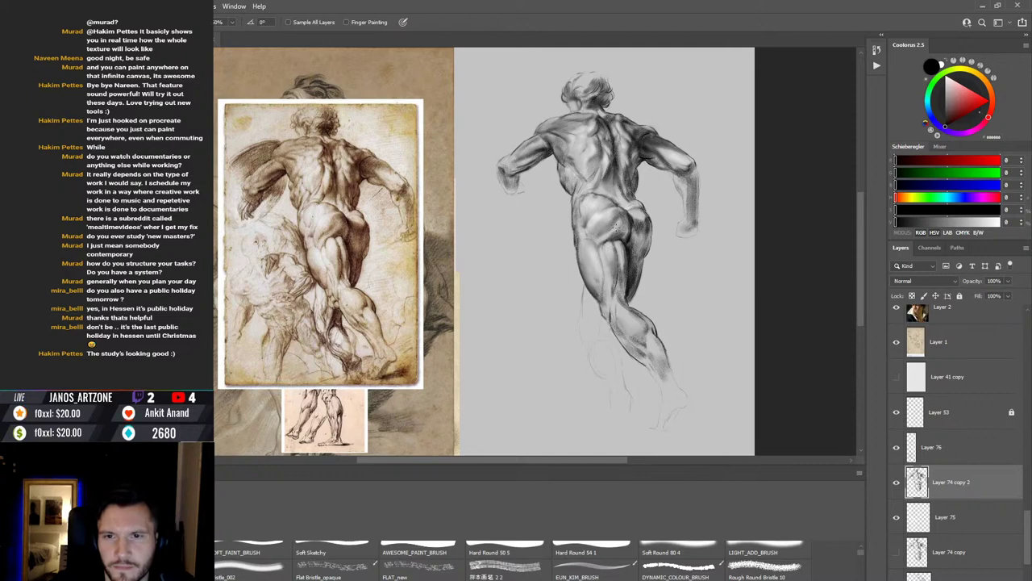
pyautogui.press('b')
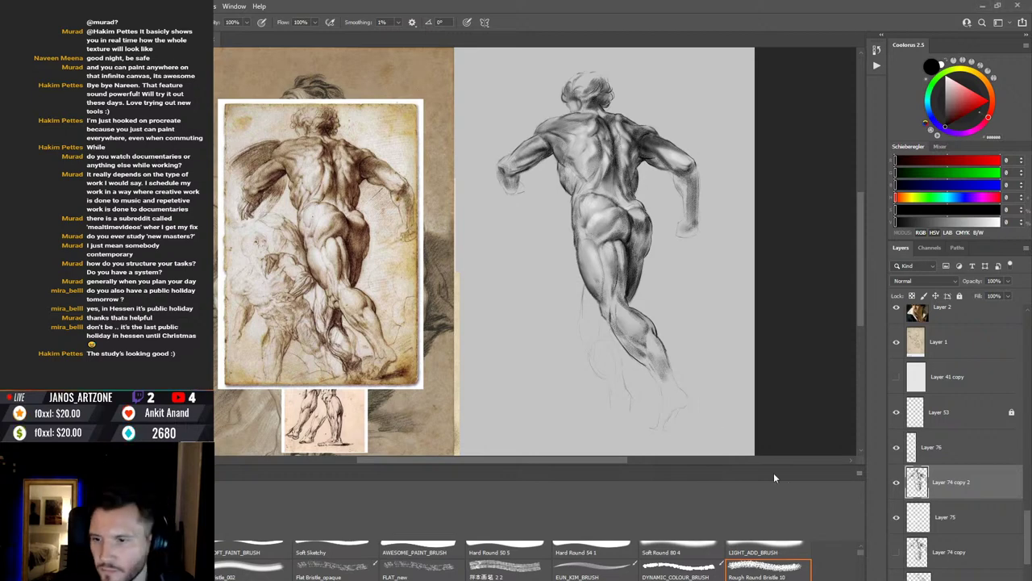
pyautogui.click(930, 531)
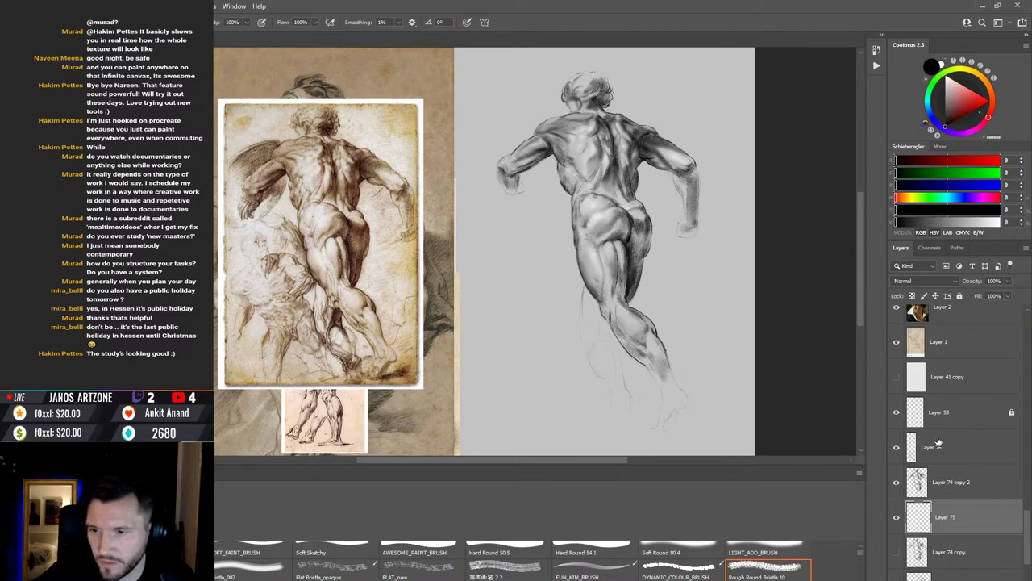
pyautogui.click(966, 494)
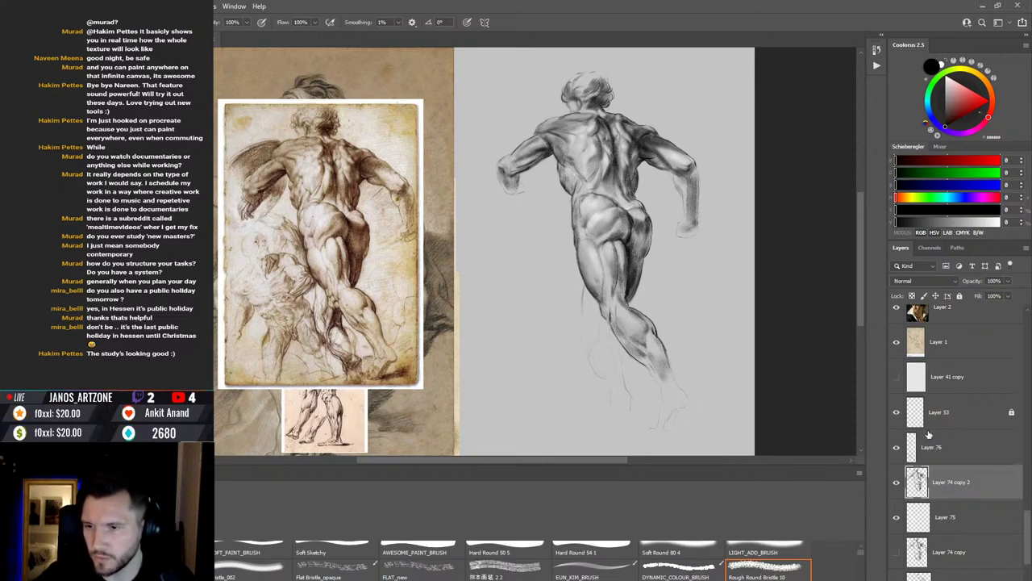
pyautogui.click(897, 448)
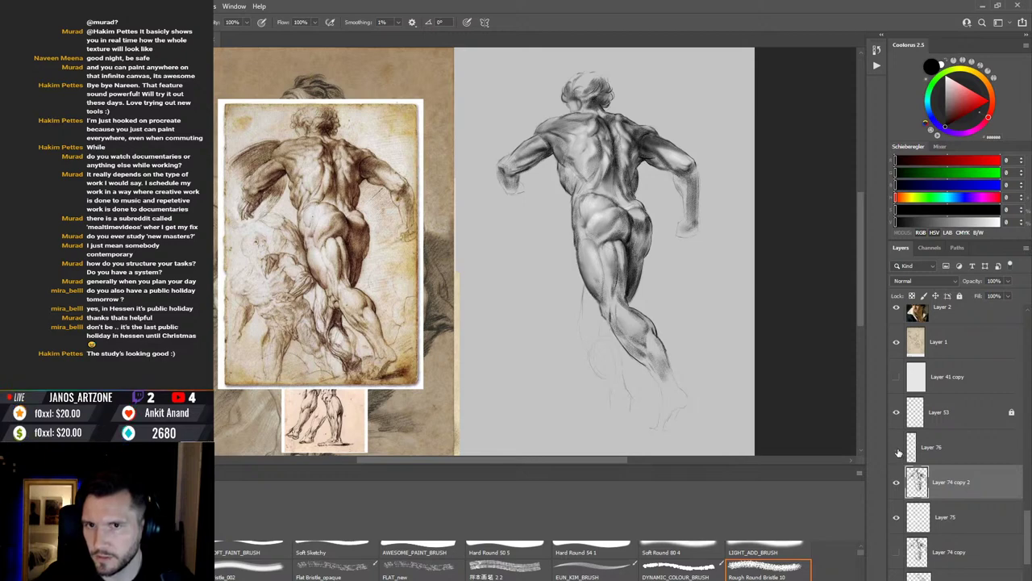
pyautogui.click(897, 448)
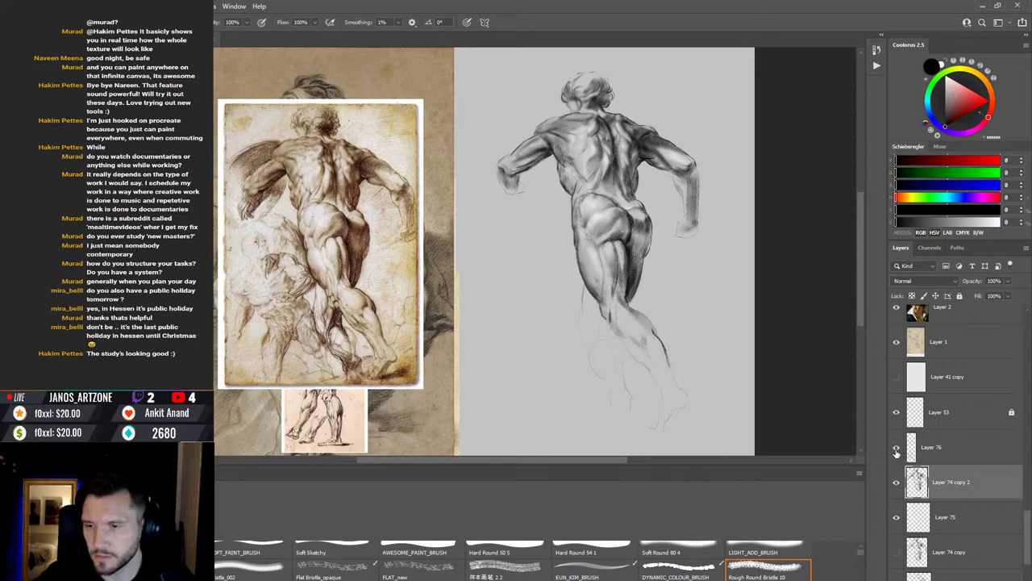
pyautogui.click(898, 449)
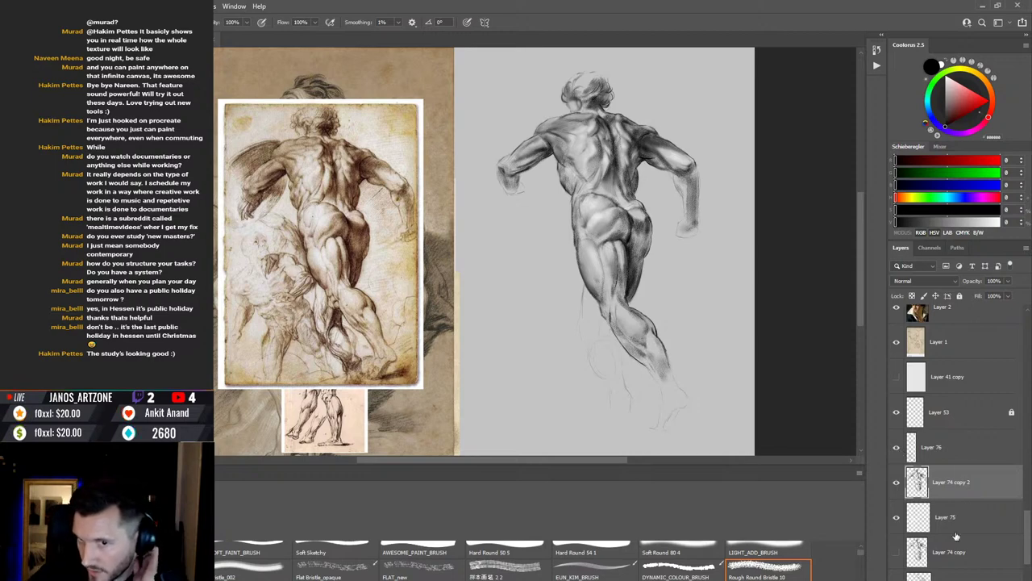
pyautogui.hotkey('ctrl', ',')
pyautogui.hotkey('ctrl', ',')
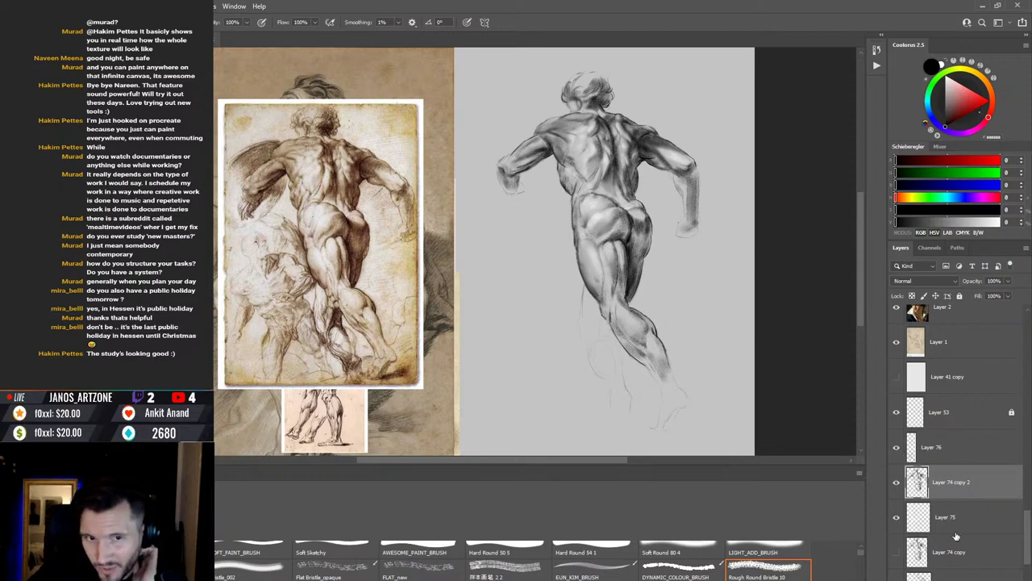
pyautogui.hotkey('ctrl', ',')
pyautogui.hotkey('ctrl', ',')
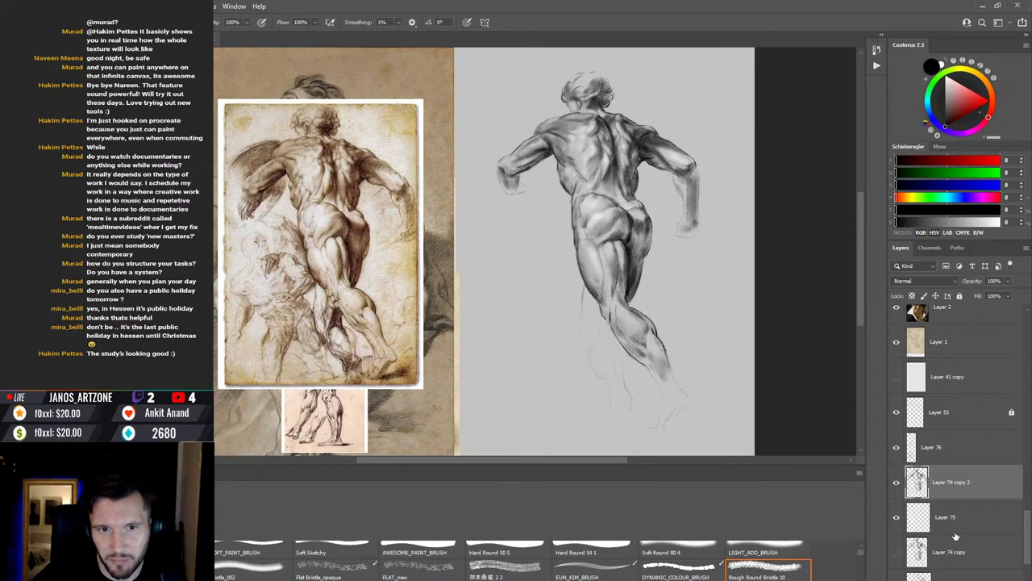
pyautogui.hotkey('ctrl', ',')
pyautogui.hotkey('ctrl', ',')
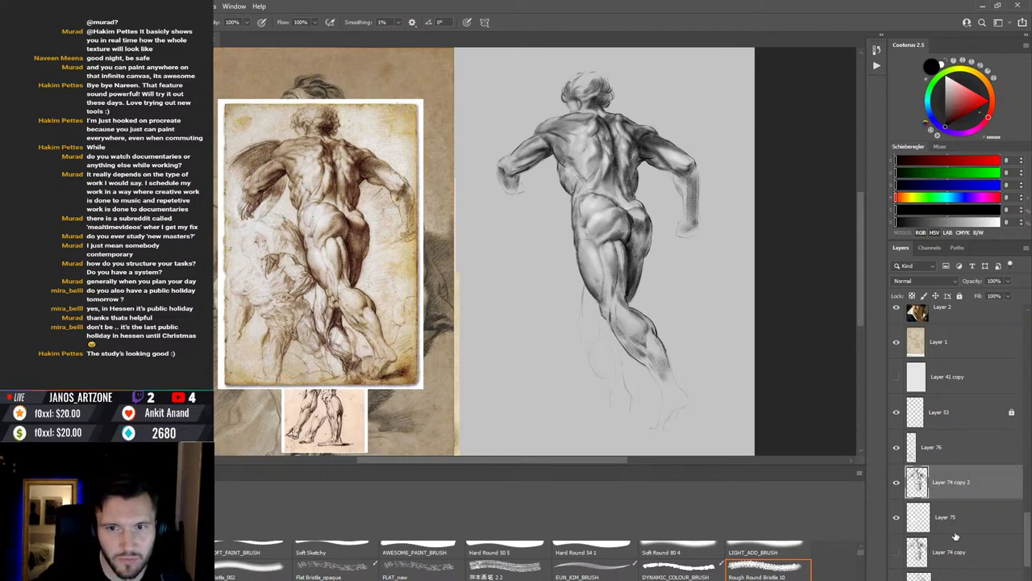
pyautogui.scroll(-1, 955, 536)
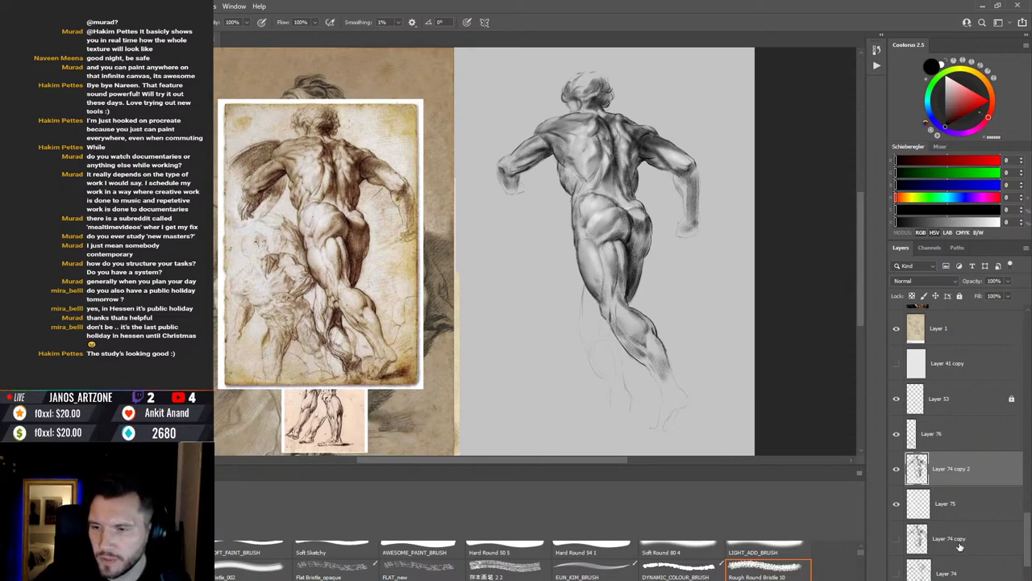
# Step: Add a new empty layer above Layer 74 copy and marquee the area around the sketch
pyautogui.click(960, 542)
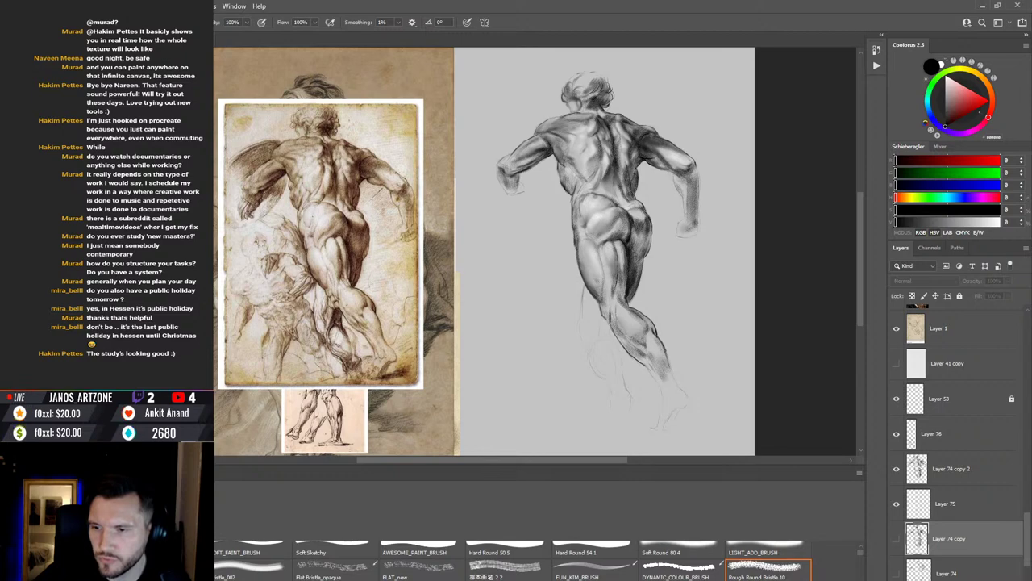
pyautogui.hotkey('ctrl', 'shift', 'alt', 'n')
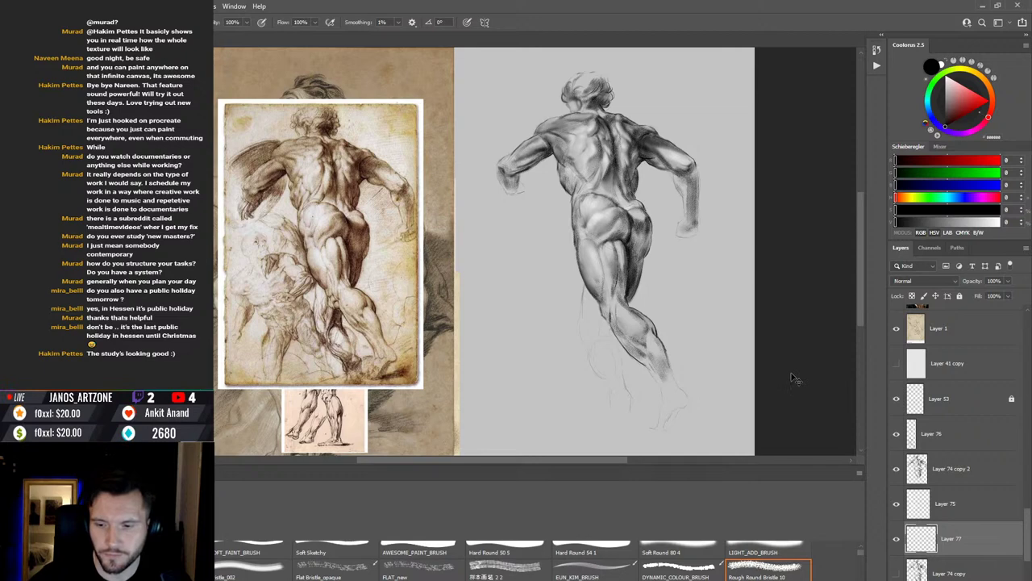
pyautogui.hotkey('ctrl', '-')
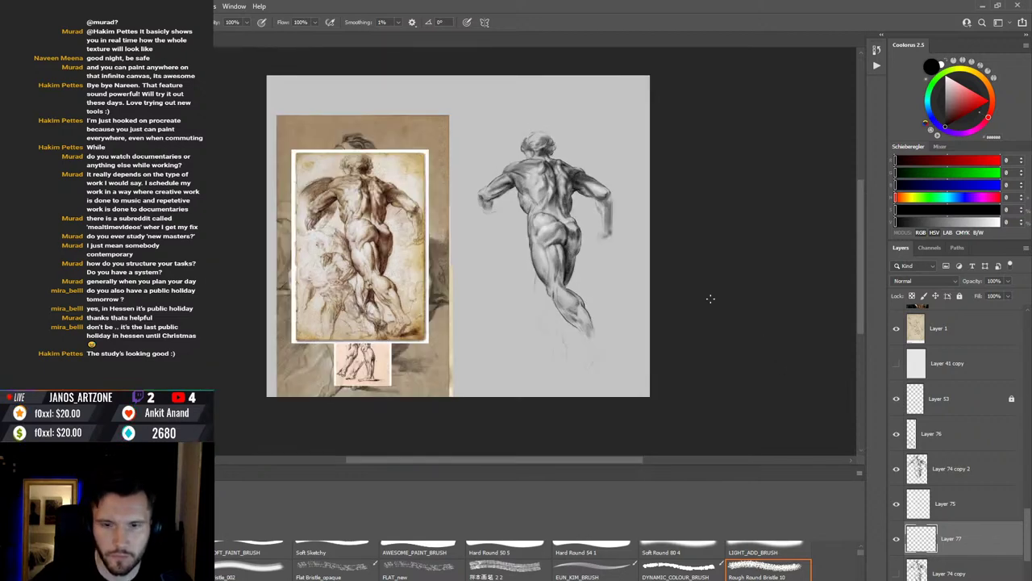
pyautogui.press('b')
pyautogui.press('m')
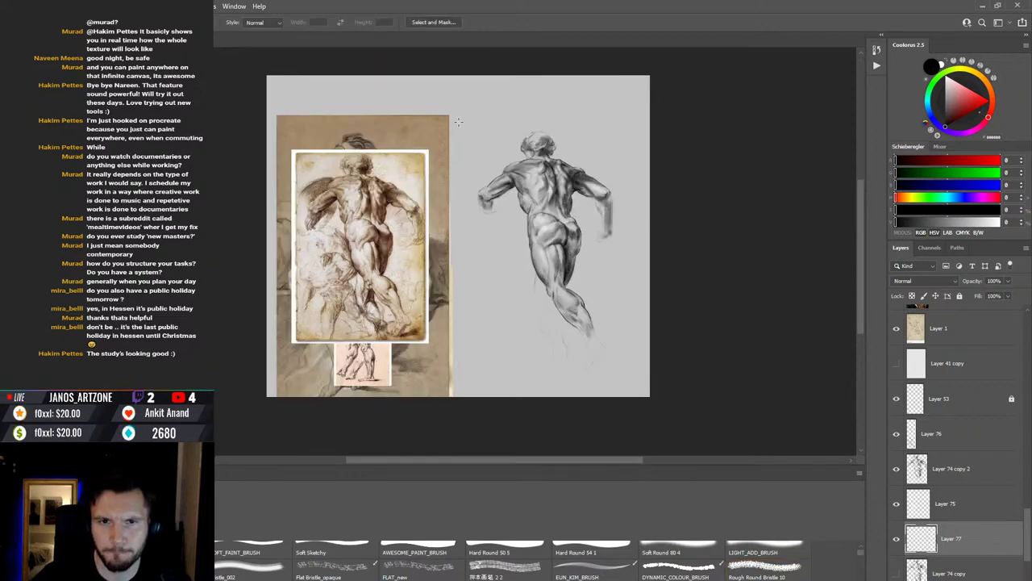
pyautogui.moveTo(458, 115)
pyautogui.mouseDown()
pyautogui.moveTo(565, 242)
pyautogui.moveTo(650, 238)
pyautogui.moveTo(657, 404)
pyautogui.mouseUp()
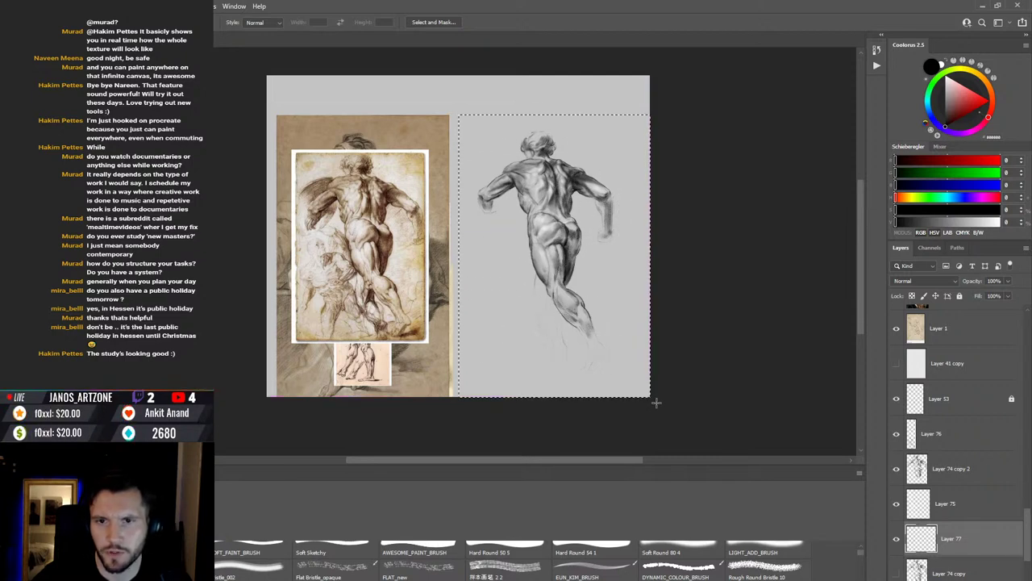
# Step: Try a dark grey Paint Bucket fill in the selection, then undo it
pyautogui.press('g')
pyautogui.click(915, 220)
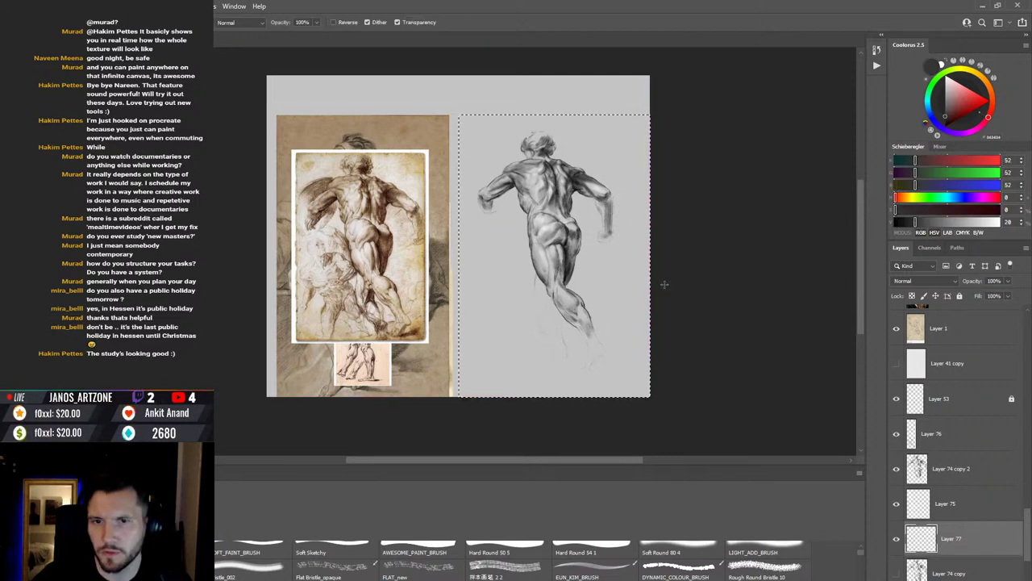
pyautogui.hotkey('shift', 'g')
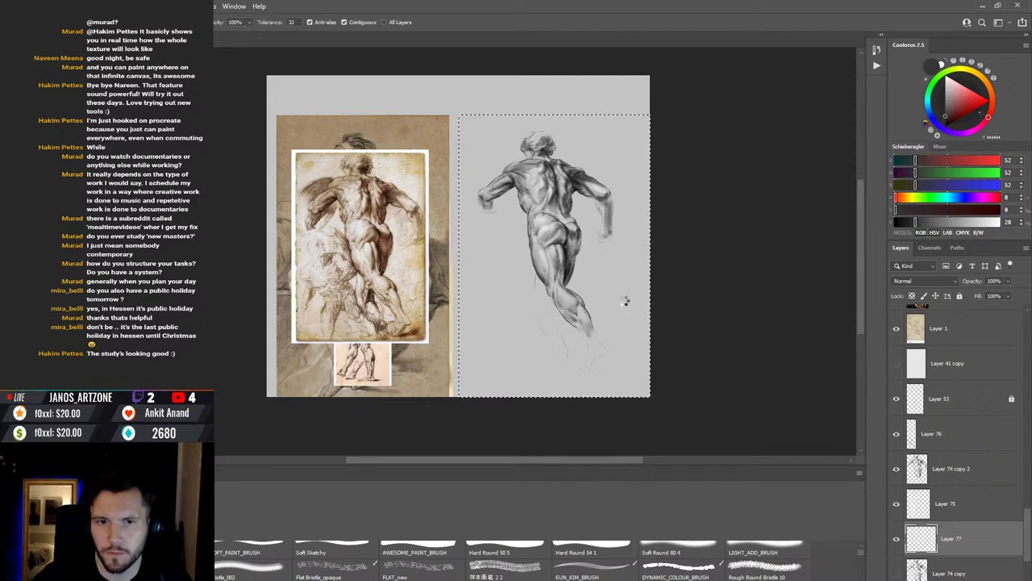
pyautogui.click(626, 305)
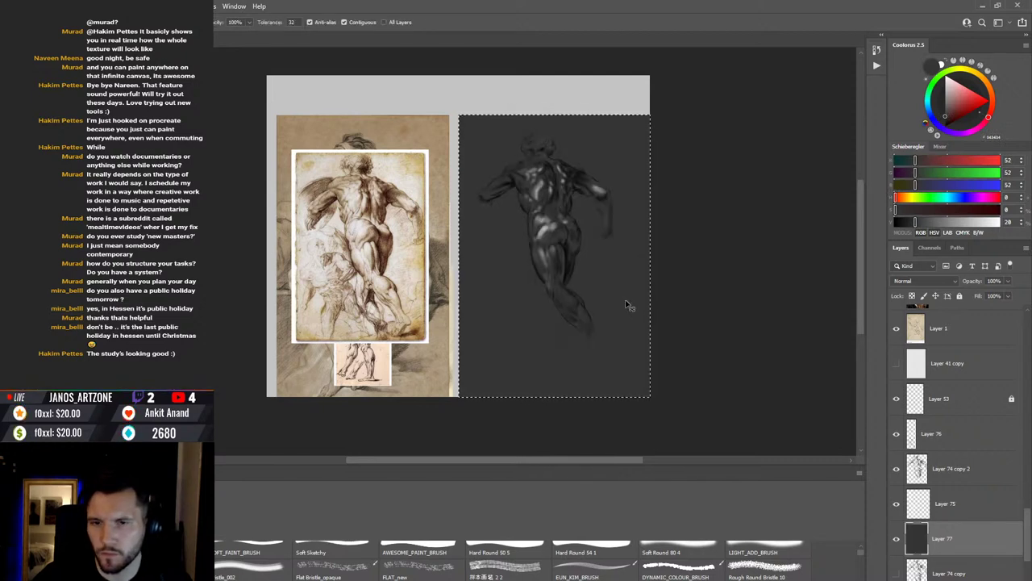
pyautogui.hotkey('ctrl', 'z')
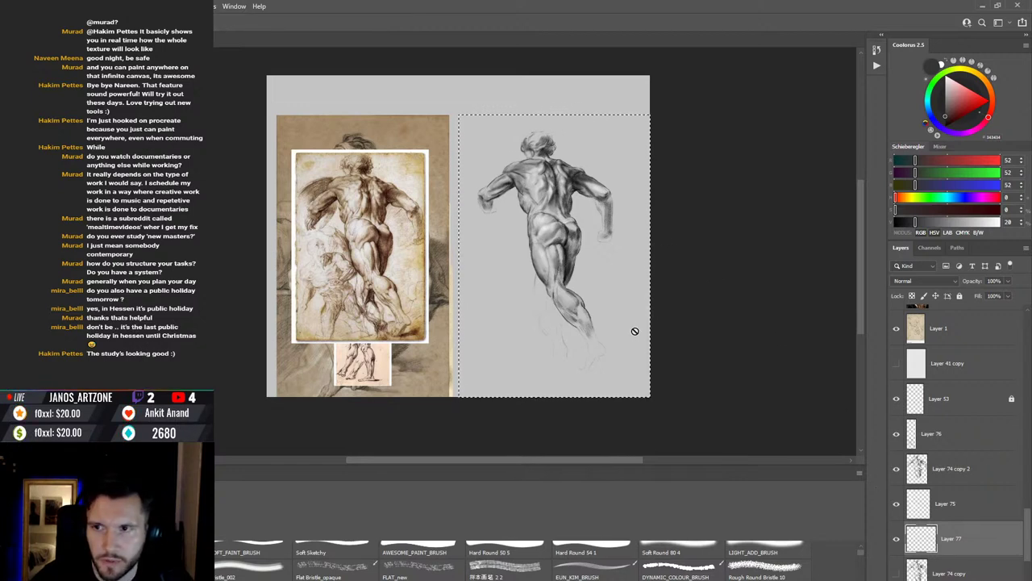
# Step: Test three gradients at the bottom and top of the selection, undoing each one
pyautogui.press('g')
pyautogui.moveTo(579, 381); pyautogui.dragTo(567, 420)
pyautogui.hotkey('ctrl', 'z')
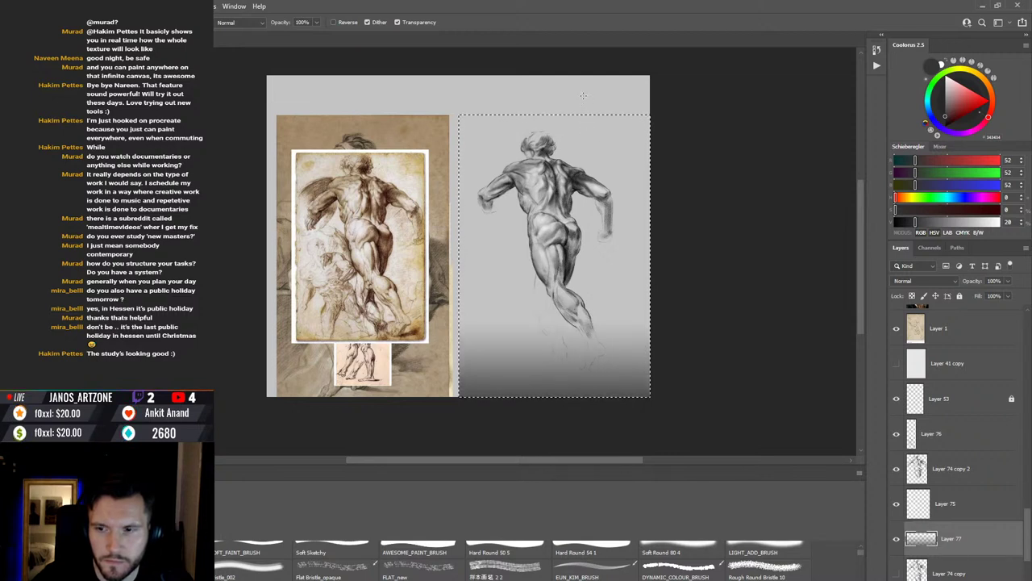
pyautogui.moveTo(554, 117); pyautogui.dragTo(554, 169)
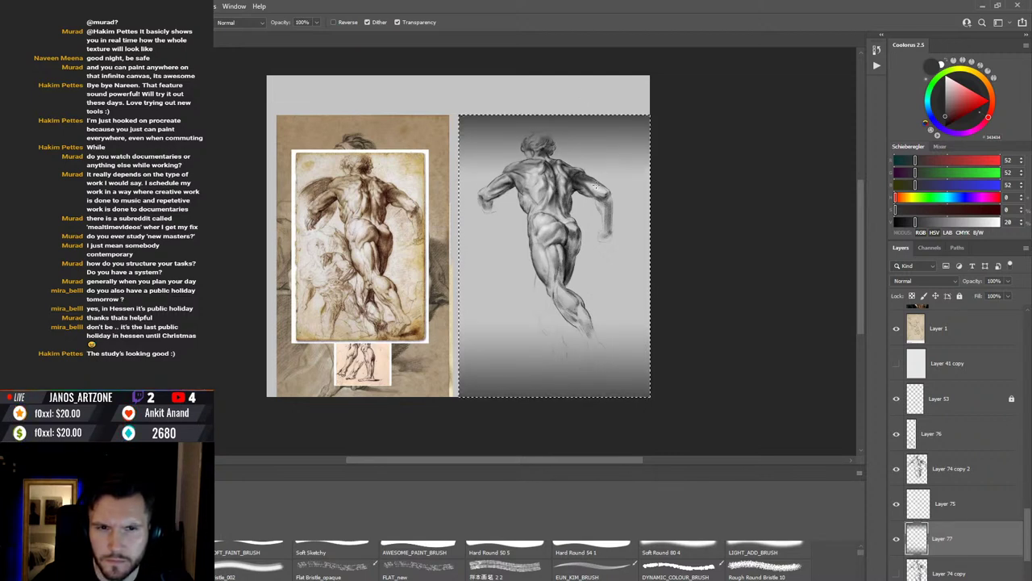
pyautogui.hotkey('ctrl', 'z')
pyautogui.moveTo(600, 79); pyautogui.dragTo(607, 150)
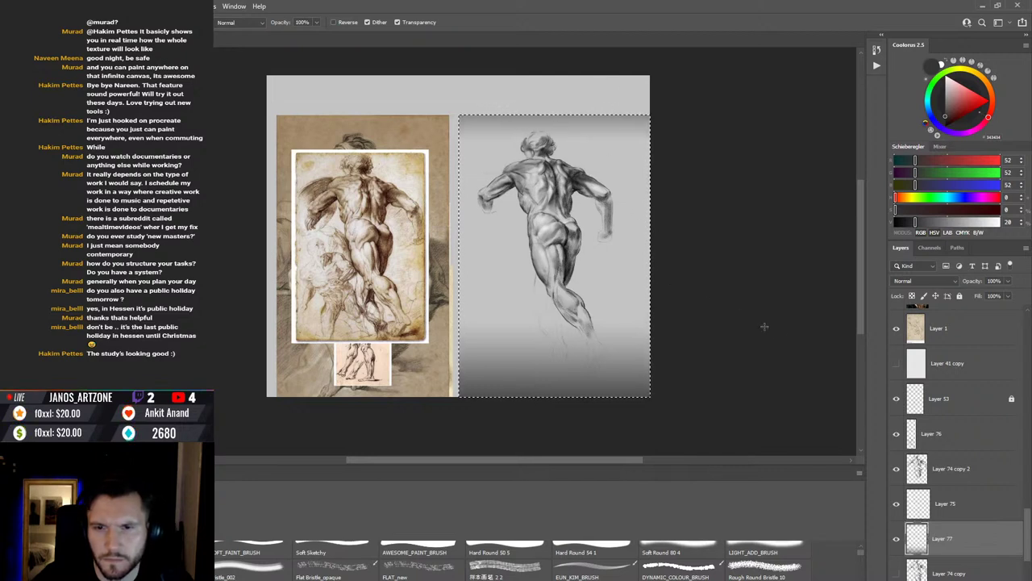
pyautogui.hotkey('ctrl', 'z')
pyautogui.hotkey('ctrl', 'z')
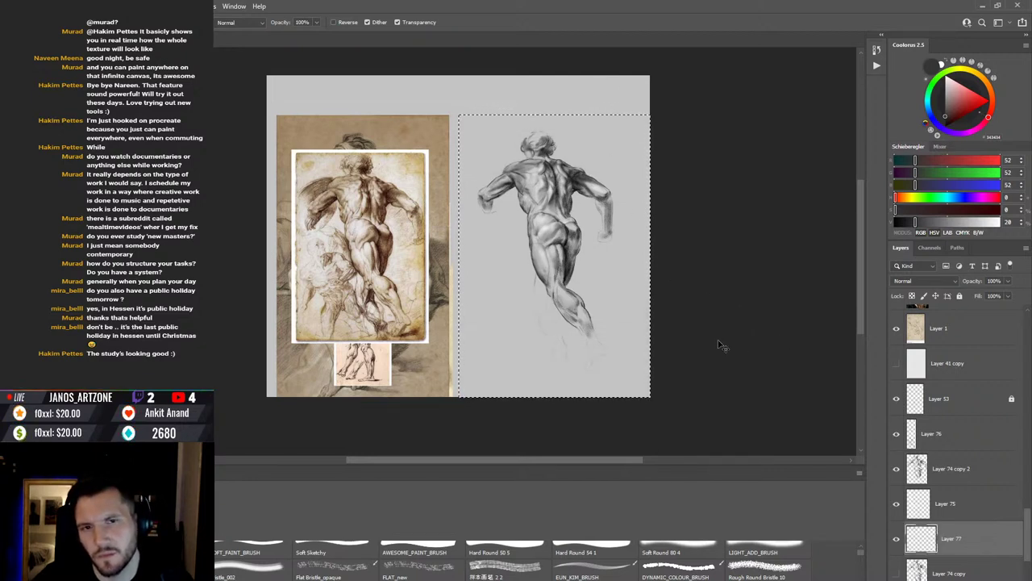
# Step: Deselect the drawing, make Layer 76 active, and briefly hide it to check its strokes
pyautogui.hotkey('ctrl', 'd')
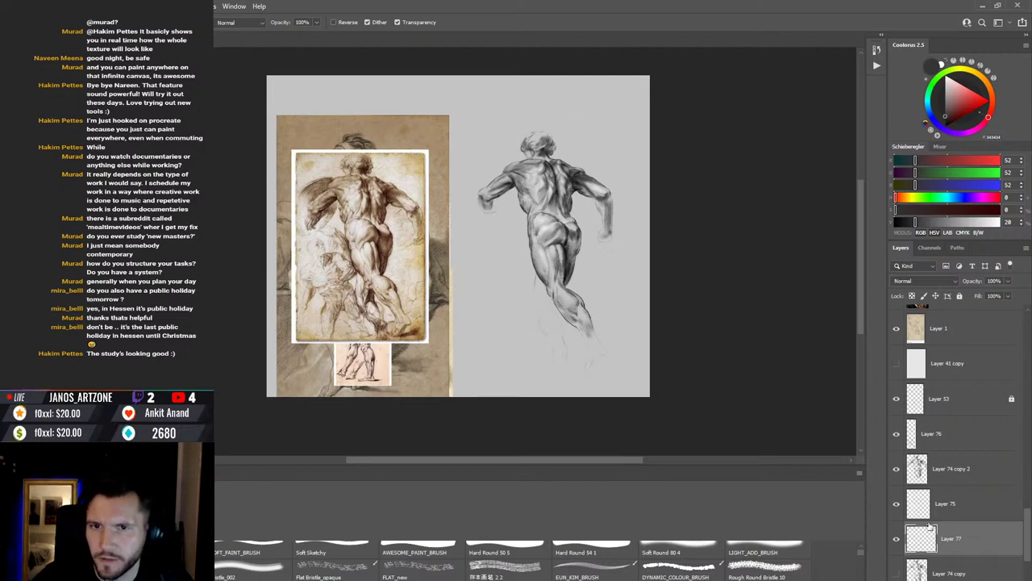
pyautogui.click(952, 435)
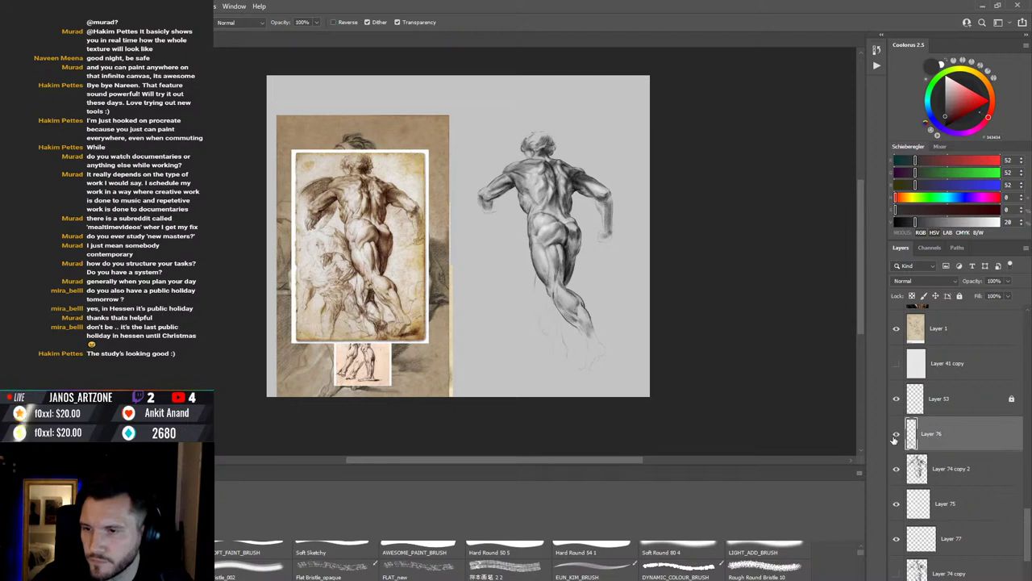
pyautogui.click(896, 436)
pyautogui.click(894, 437)
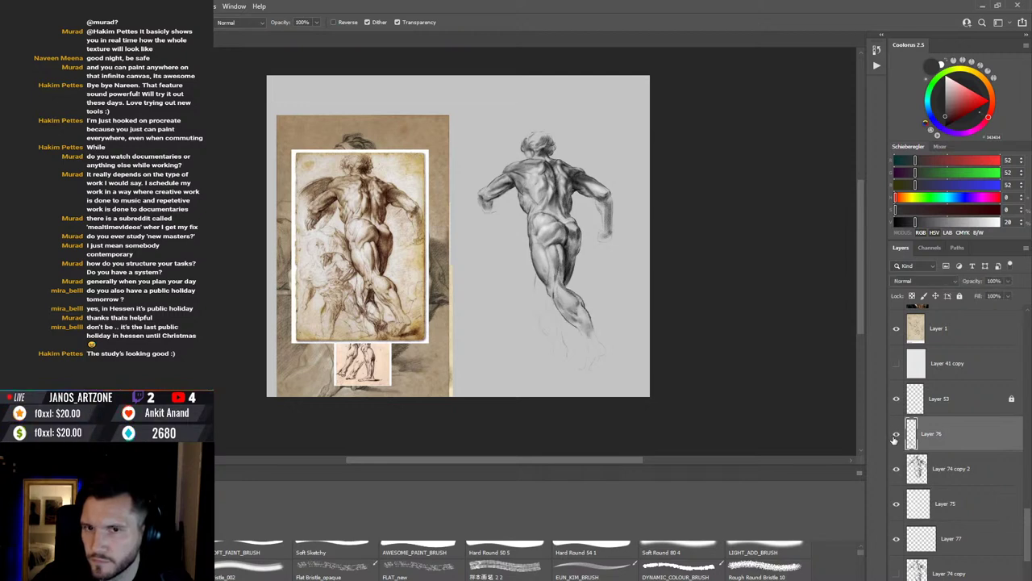
# Step: Switch to the Brush tool, zoom in, and choose a new shading preset after Hard Round 50 5
pyautogui.press('b')
pyautogui.scroll(2, 738, 343)
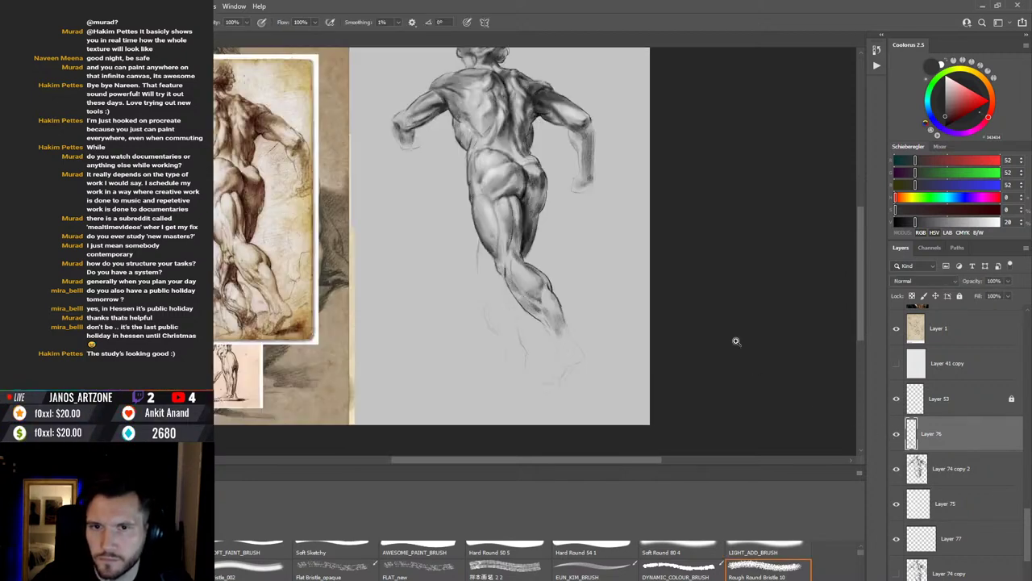
pyautogui.scroll(1, 736, 347)
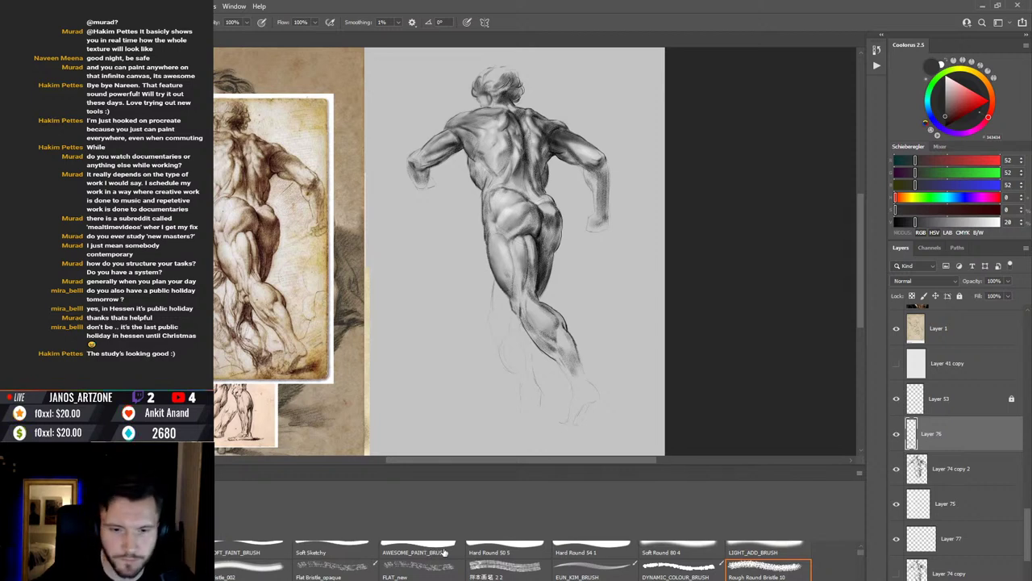
pyautogui.click(521, 550)
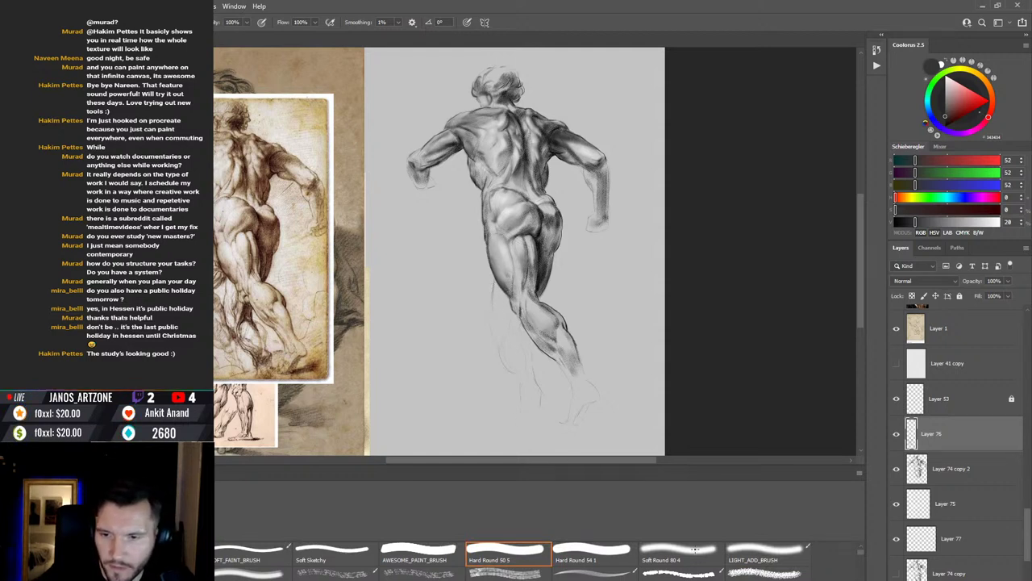
pyautogui.click(784, 574)
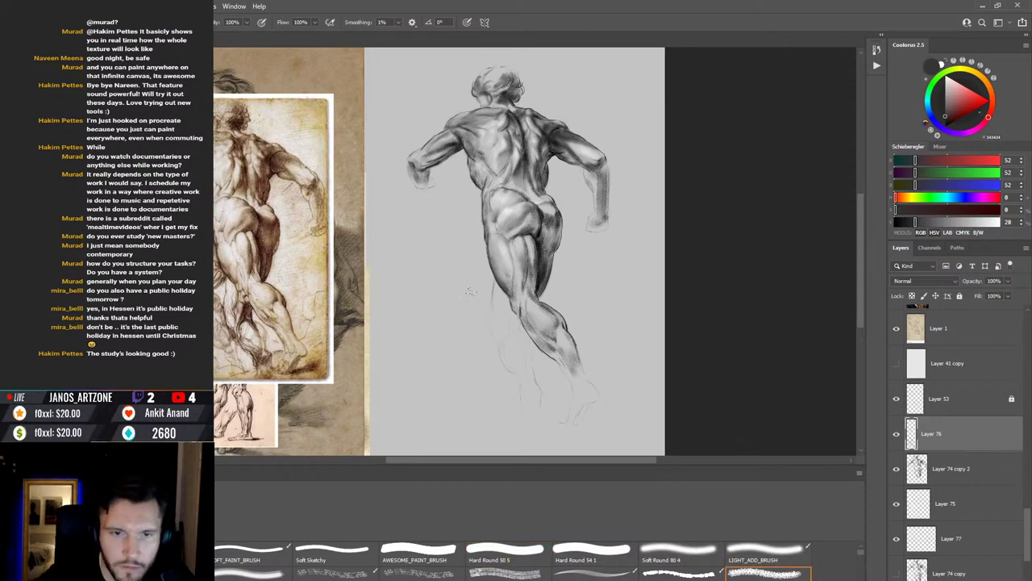
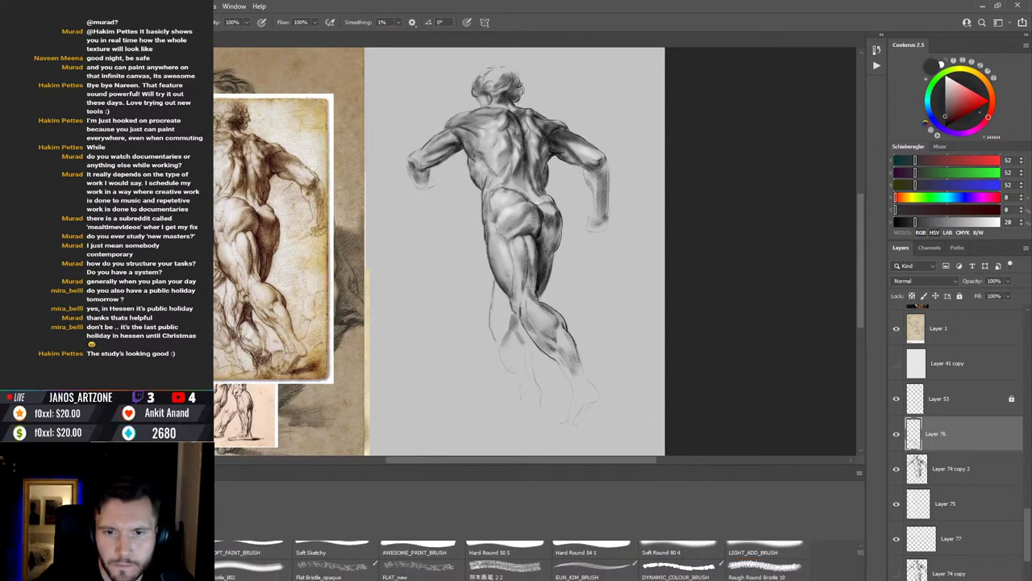
# Step: Try the Rough Round Bristle 10 and Hard Round 50 presets, then settle on the soft round eraser brush
pyautogui.press('r')
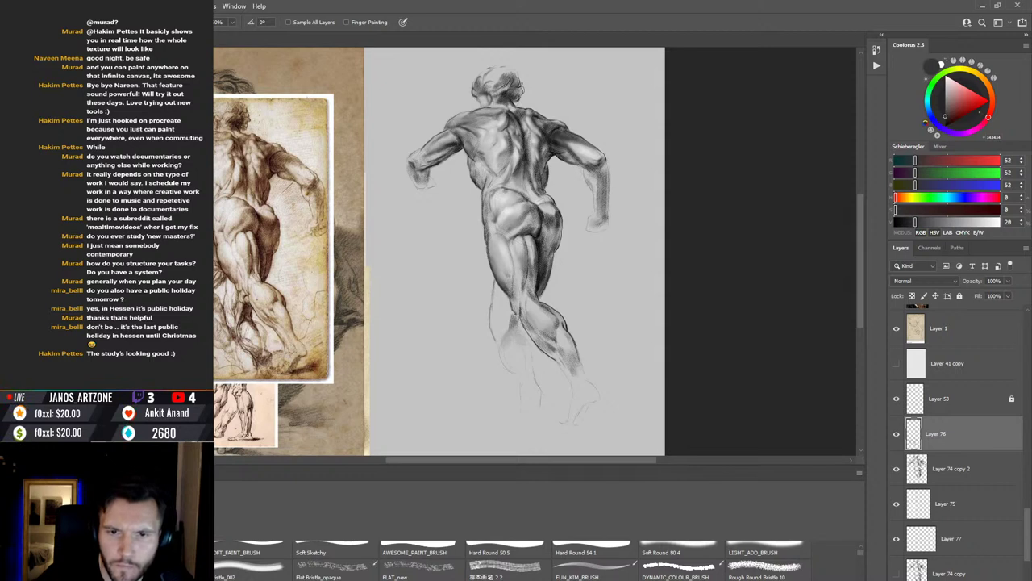
pyautogui.click(766, 568)
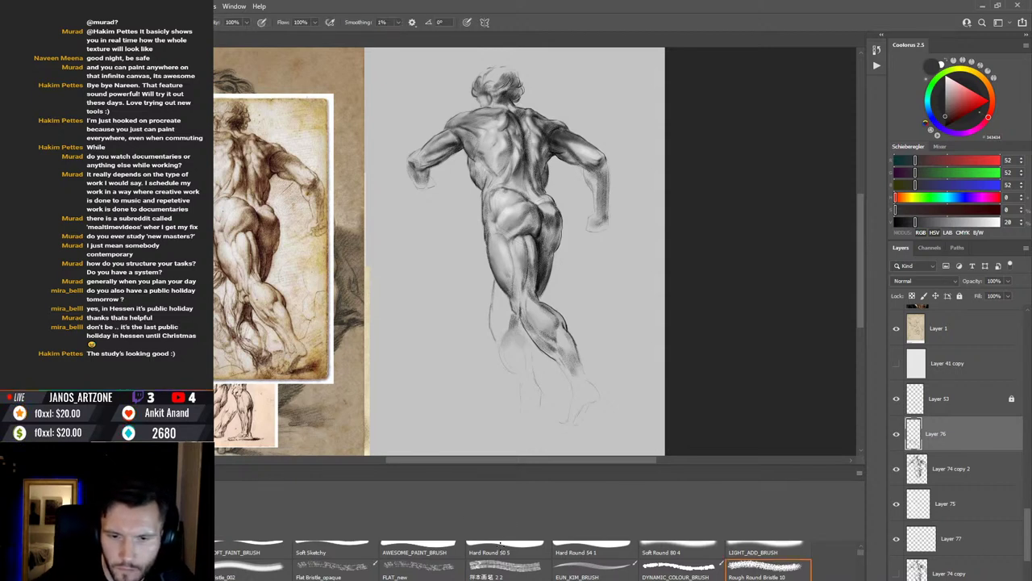
pyautogui.click(503, 547)
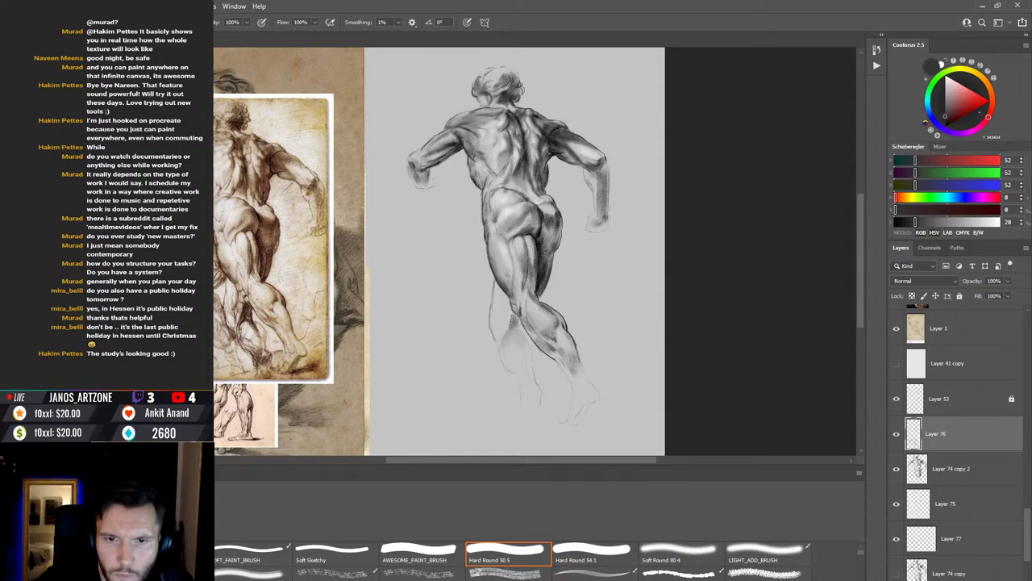
pyautogui.scroll(-1, 516, 560)
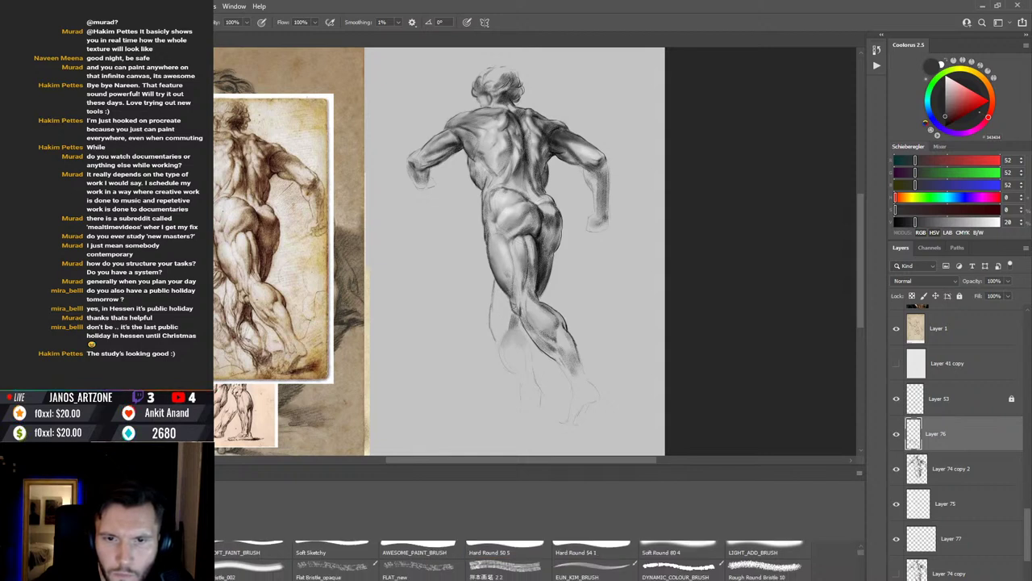
pyautogui.scroll(1, 517, 561)
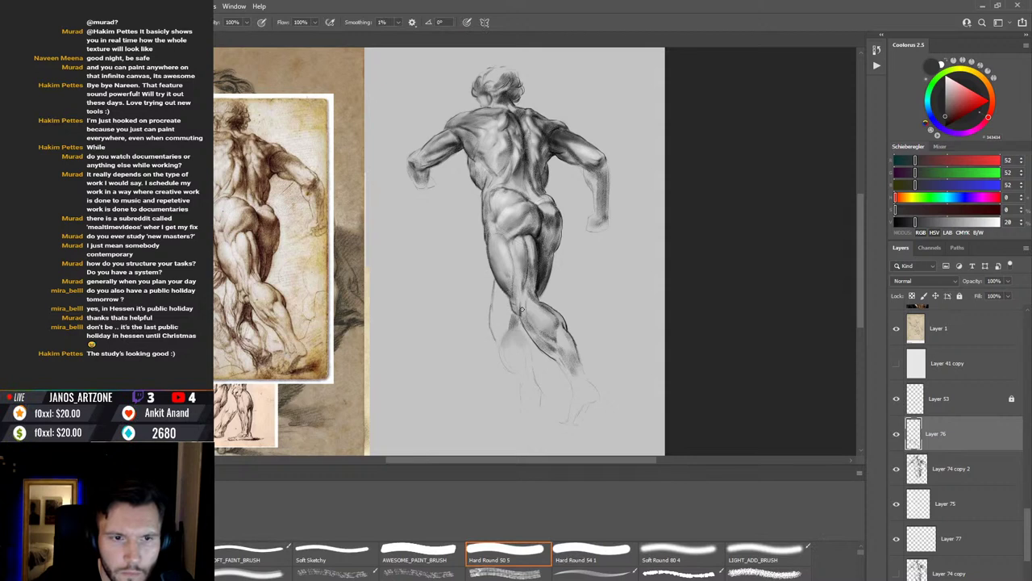
pyautogui.press('.')
pyautogui.press('.')
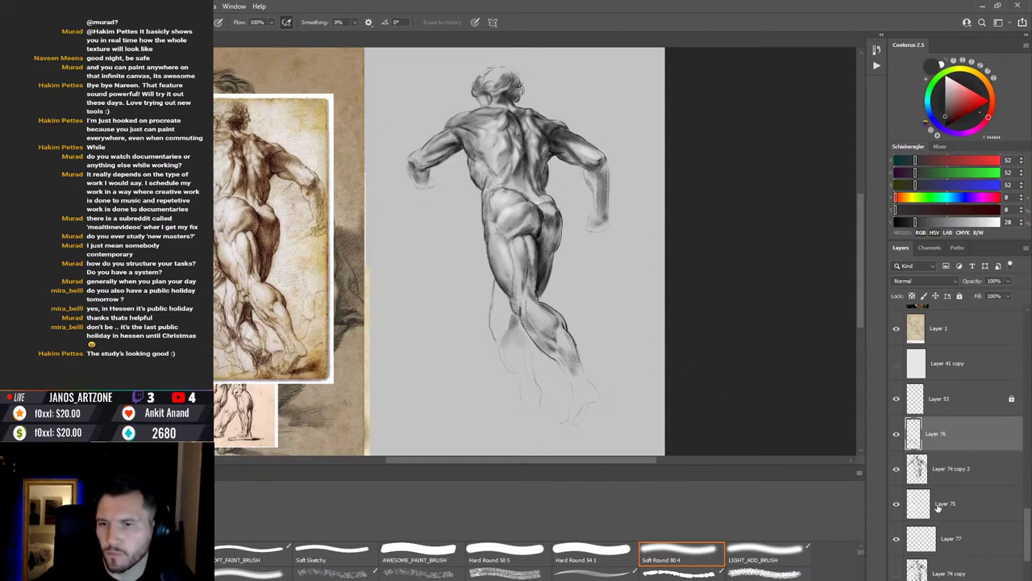
# Step: Select and check Layer 74 copy 2, then paint with the Hard Round 54 brush preset
pyautogui.click(950, 476)
pyautogui.click(898, 473)
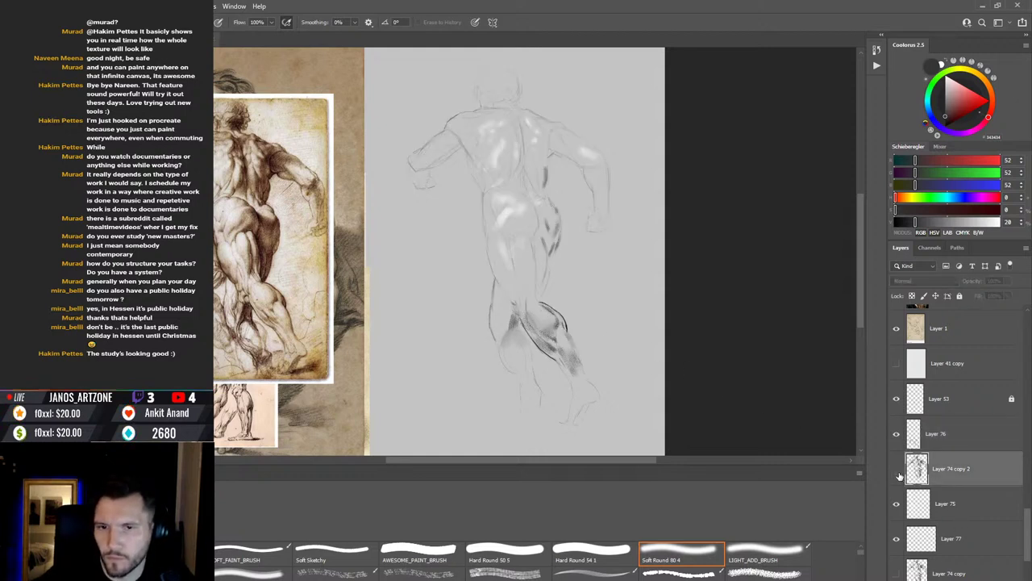
pyautogui.click(897, 473)
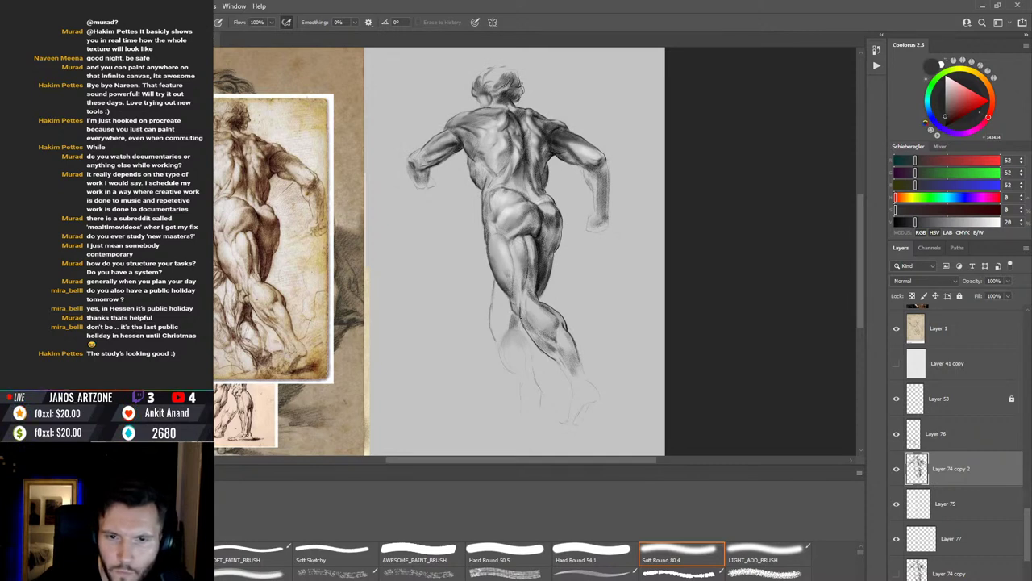
pyautogui.press('b')
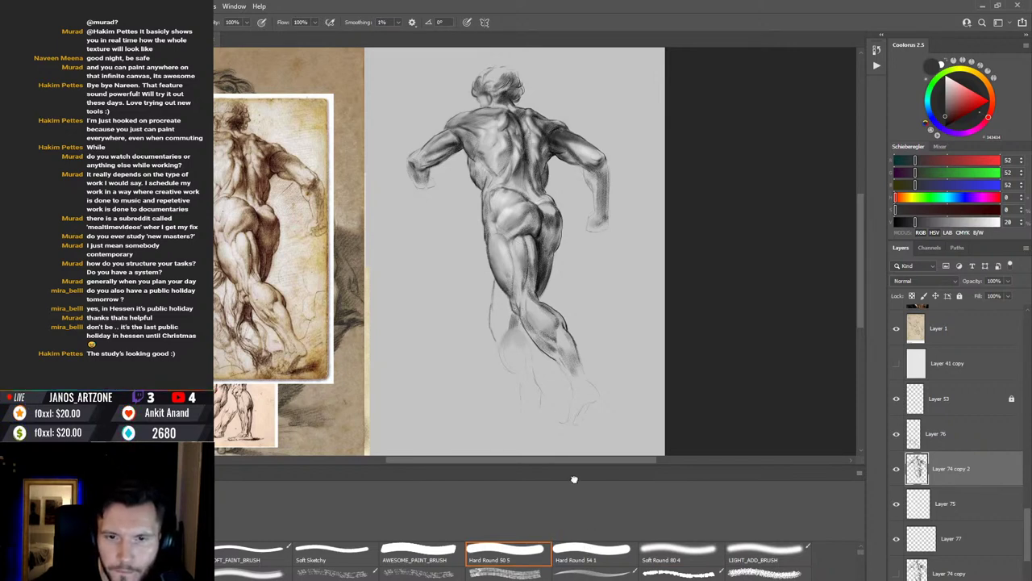
pyautogui.click(592, 551)
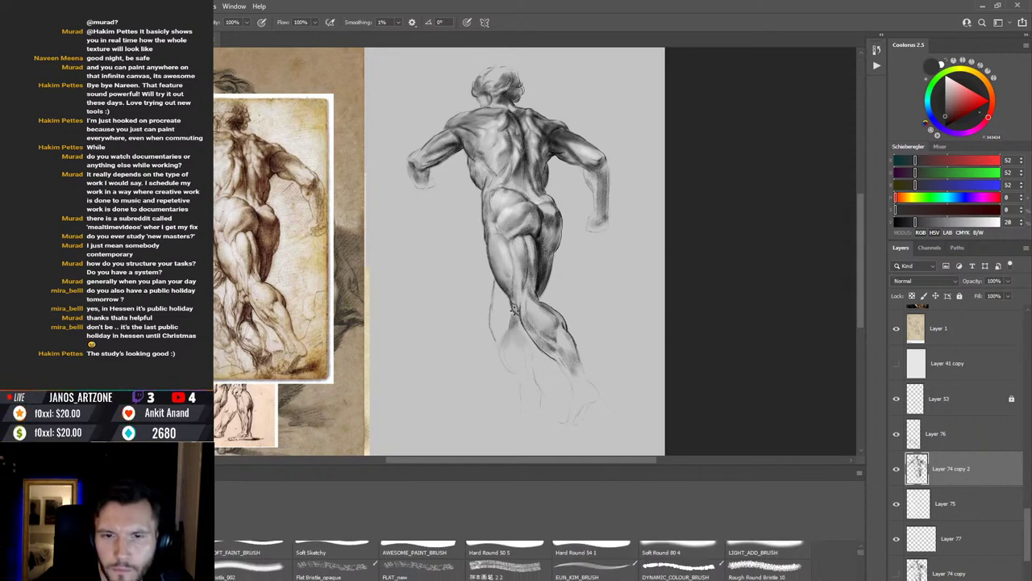
pyautogui.press('r')
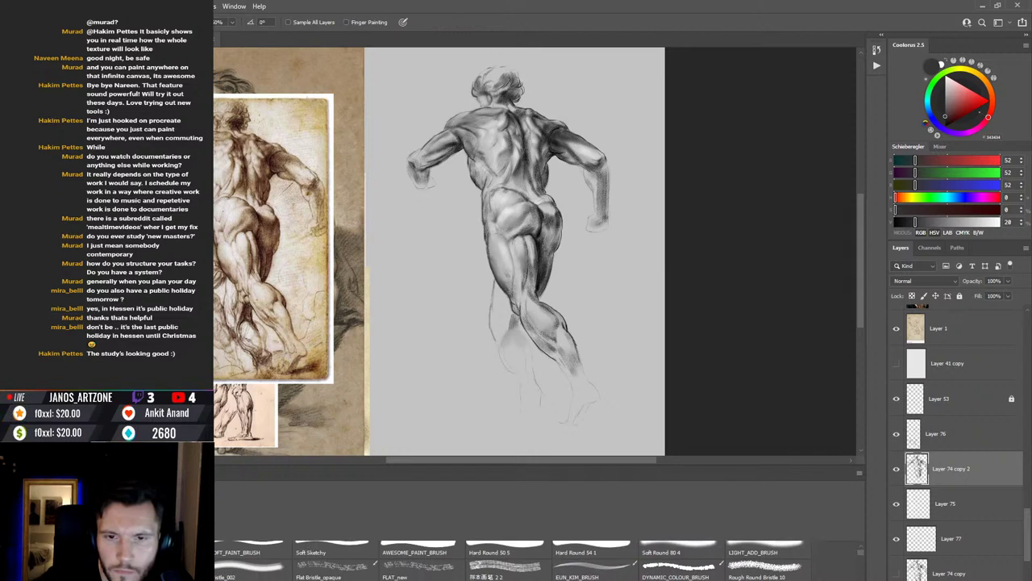
pyautogui.press('b')
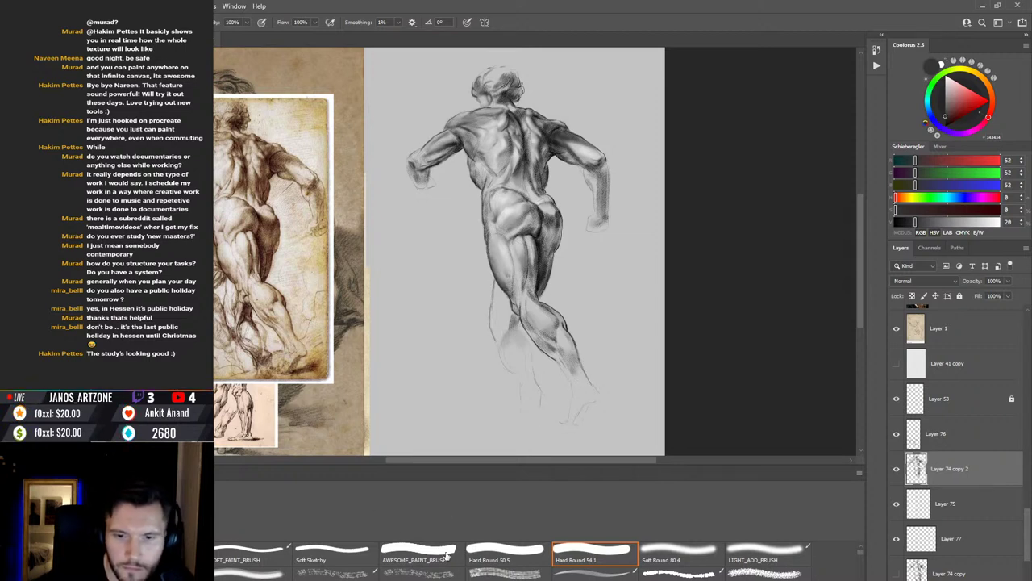
# Step: Shade the lower leg and foot with the Rough Round Bristle 10 brush, blending with Smudge
pyautogui.click(757, 575)
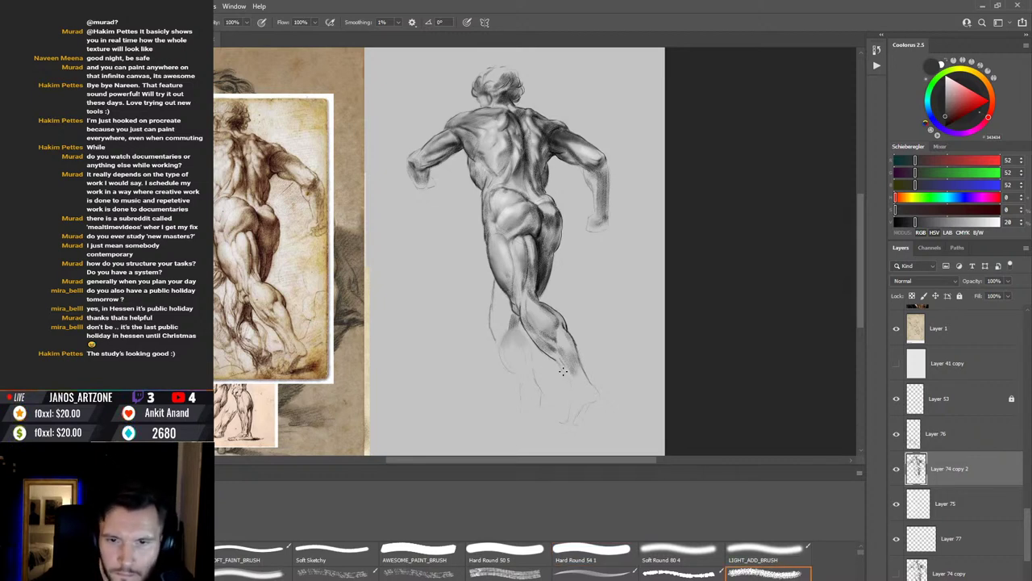
pyautogui.moveTo(556, 359); pyautogui.dragTo(577, 385)
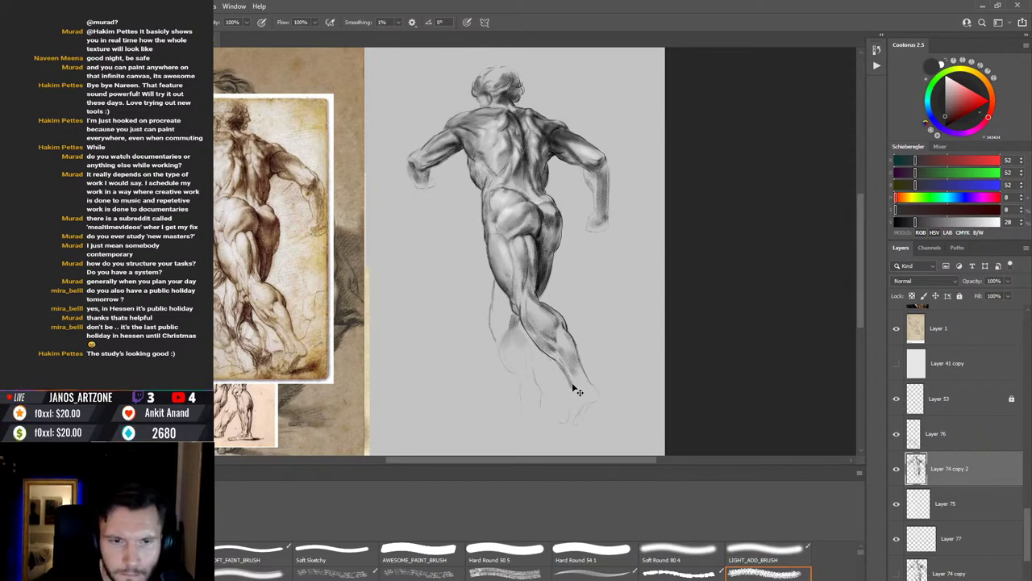
pyautogui.moveTo(564, 369)
pyautogui.mouseDown()
pyautogui.moveTo(586, 410)
pyautogui.moveTo(576, 418)
pyautogui.mouseUp()
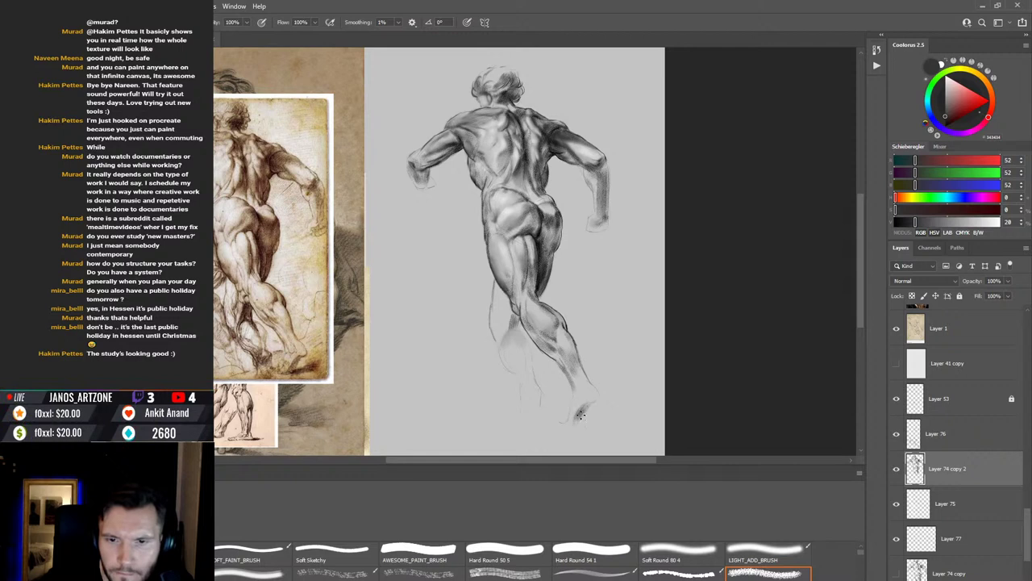
pyautogui.press('r')
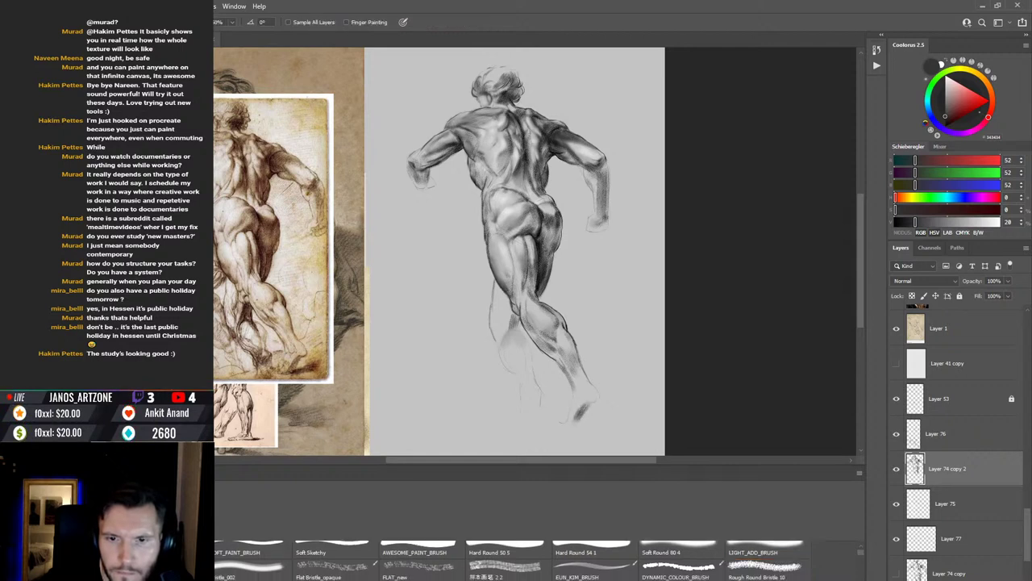
pyautogui.press('b')
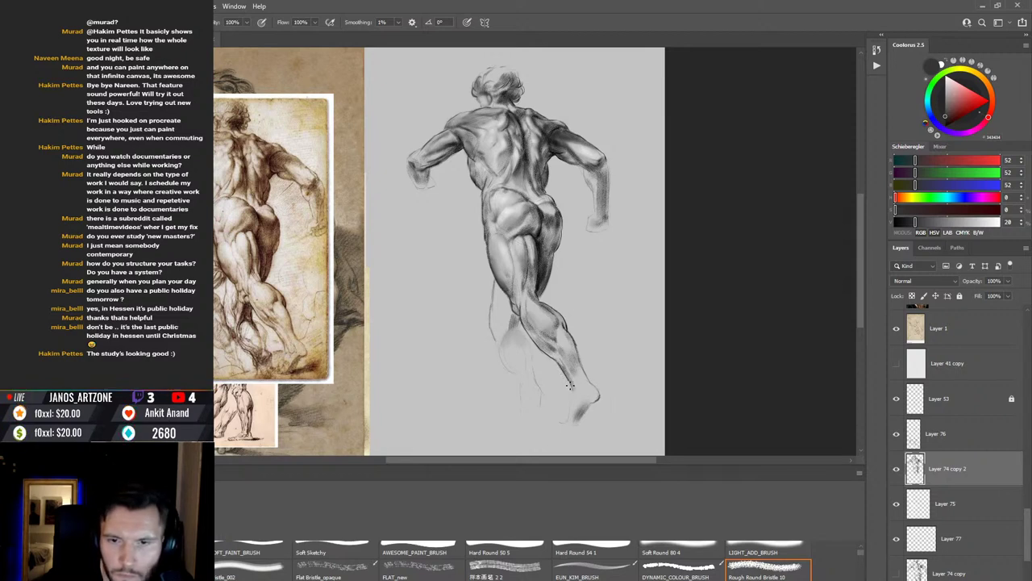
pyautogui.press(']')
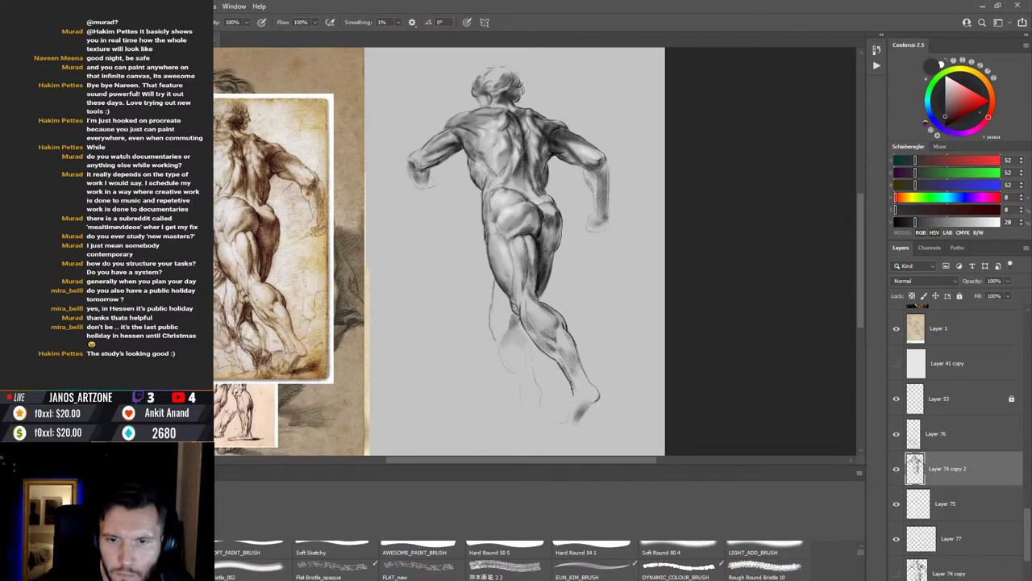
pyautogui.press('r')
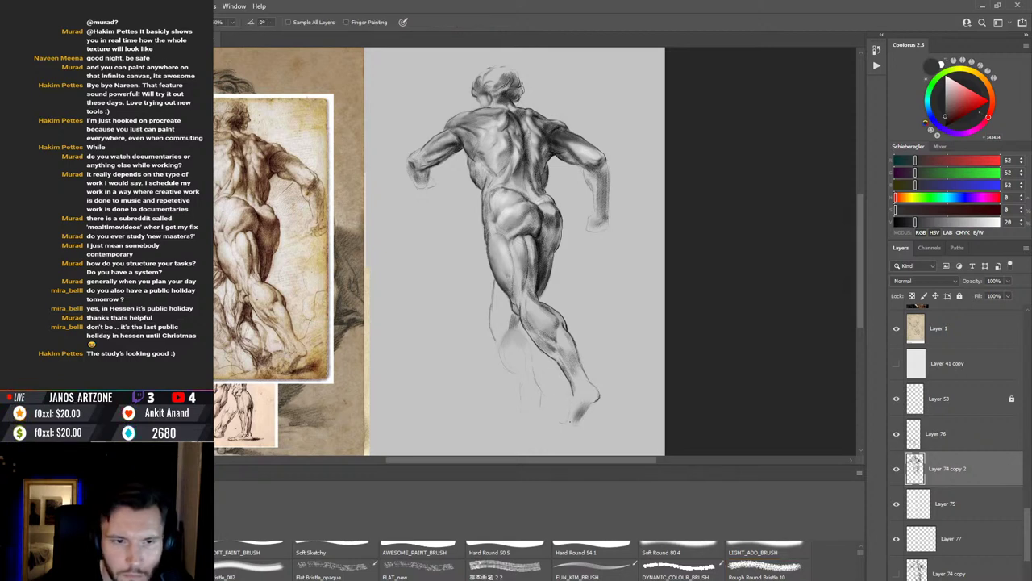
pyautogui.press('b')
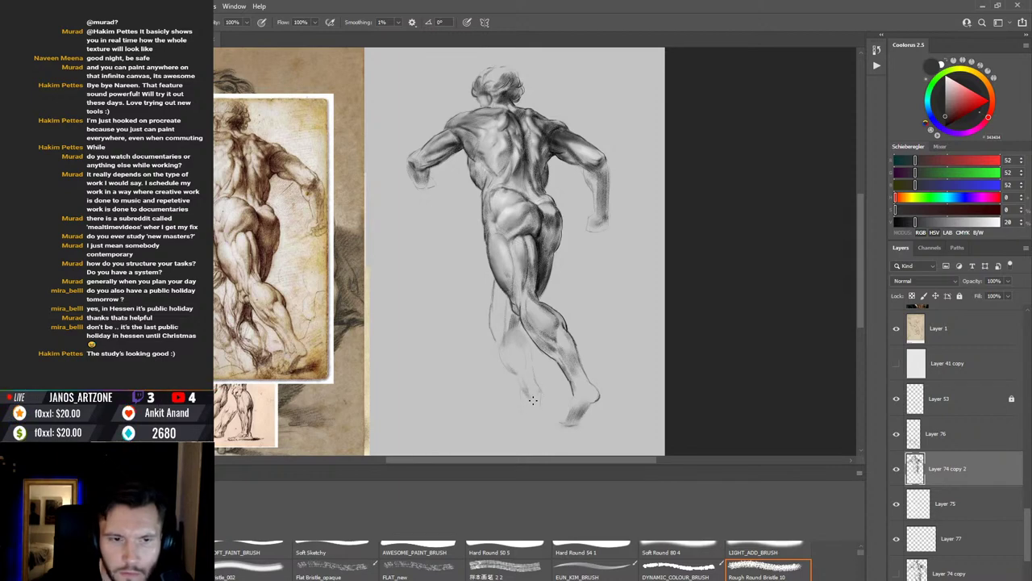
# Step: Darken the back heel, extend a faint leg contour, and add a dark accent on the lower leg
pyautogui.moveTo(530, 396)
pyautogui.mouseDown()
pyautogui.moveTo(529, 409)
pyautogui.moveTo(525, 389)
pyautogui.moveTo(532, 407)
pyautogui.mouseUp()
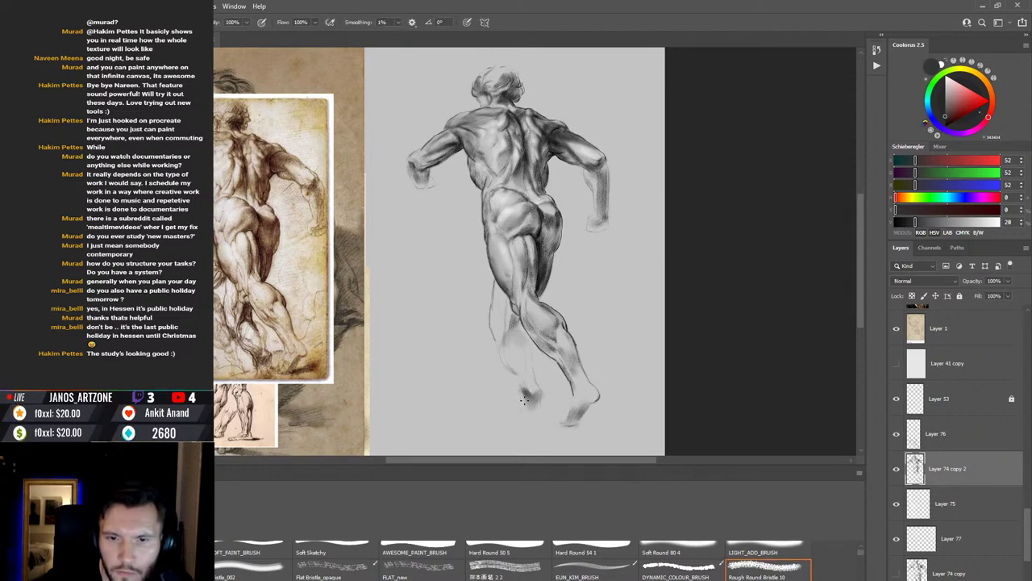
pyautogui.moveTo(523, 401); pyautogui.dragTo(525, 394)
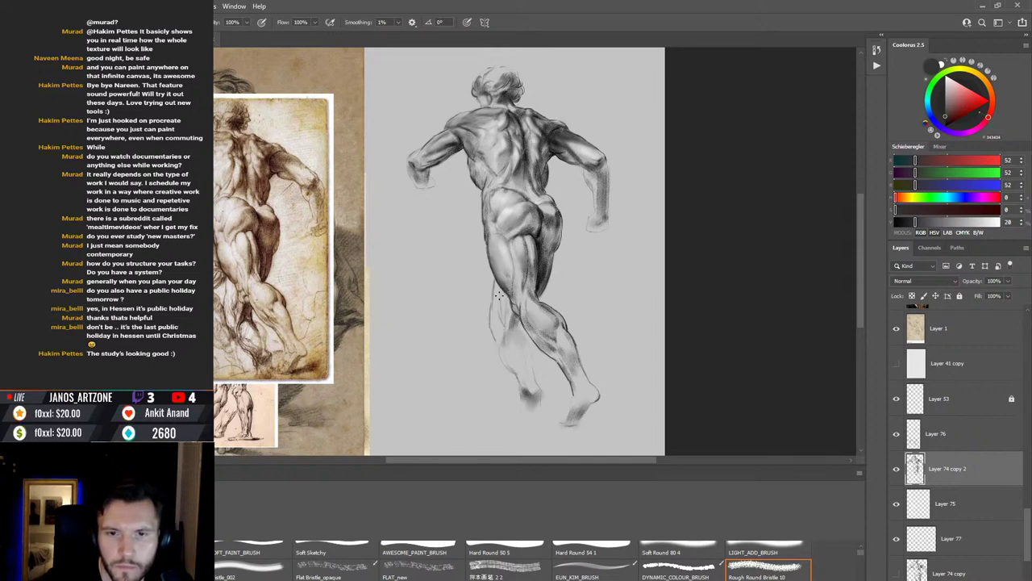
pyautogui.press(']')
pyautogui.press('[')
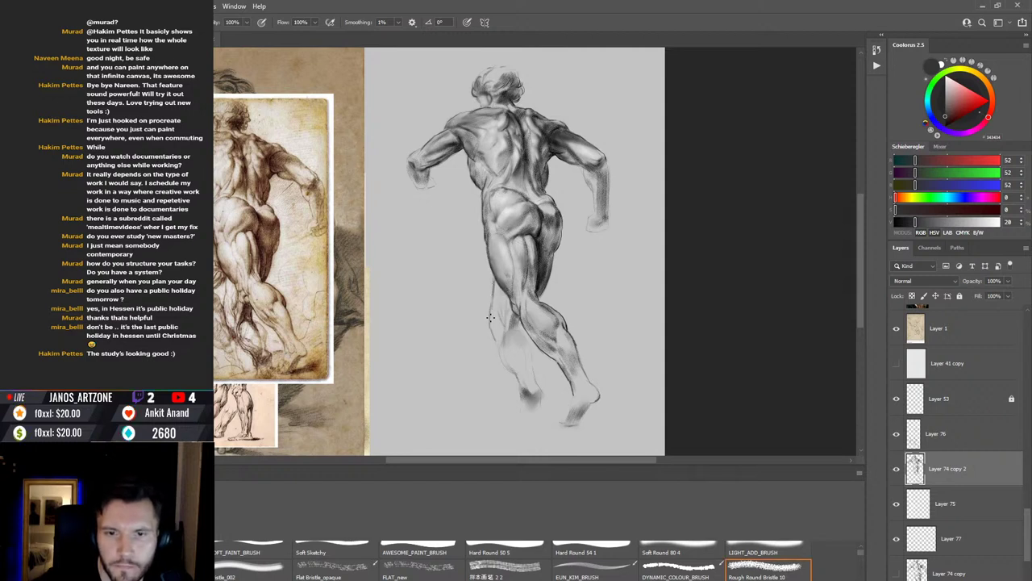
pyautogui.moveTo(489, 305); pyautogui.dragTo(491, 337)
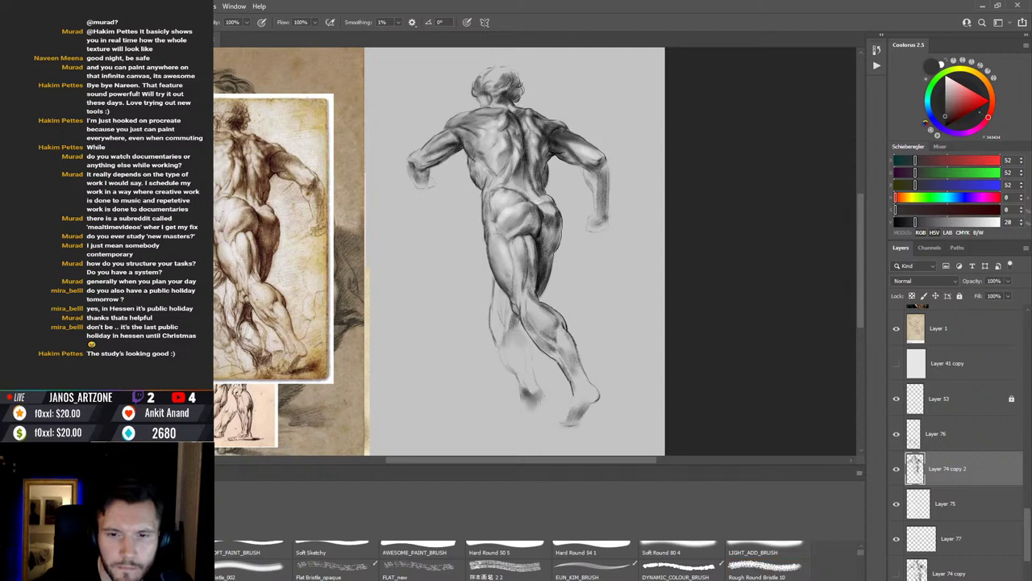
pyautogui.moveTo(544, 390); pyautogui.dragTo(544, 403)
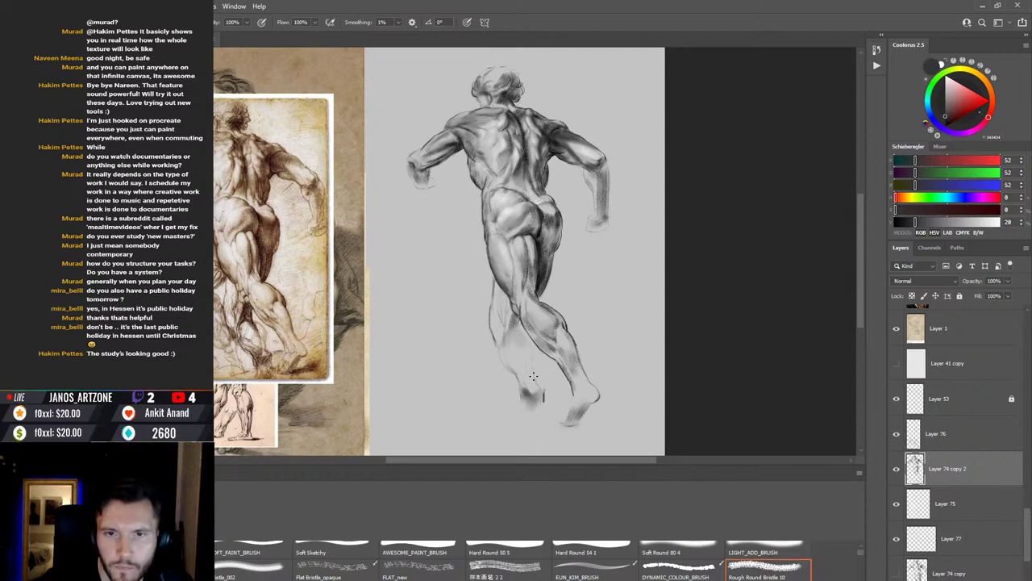
# Step: Duplicate Layer 53 after comparing it, hide the original, and switch to the Eraser
pyautogui.click(897, 401)
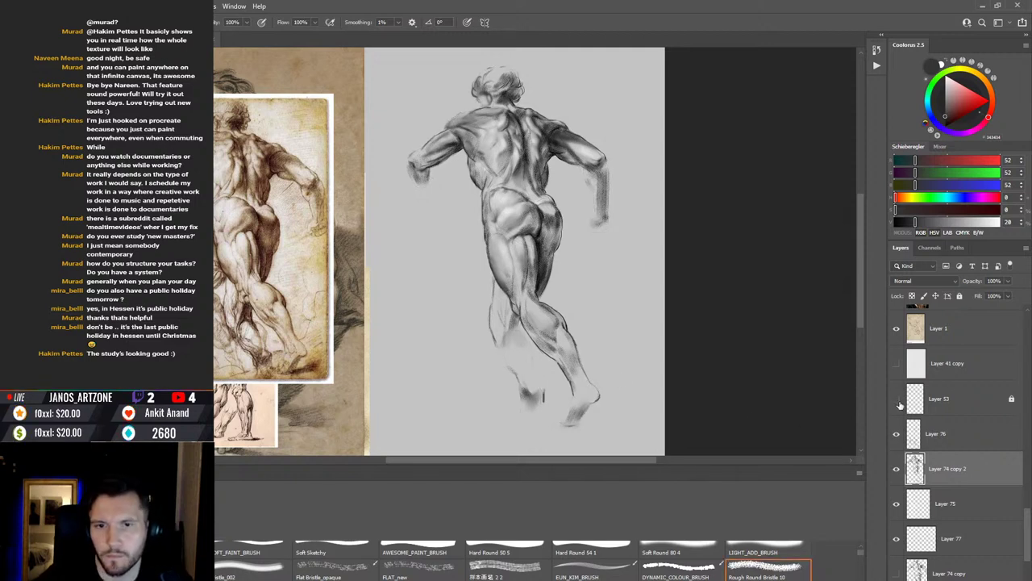
pyautogui.click(897, 400)
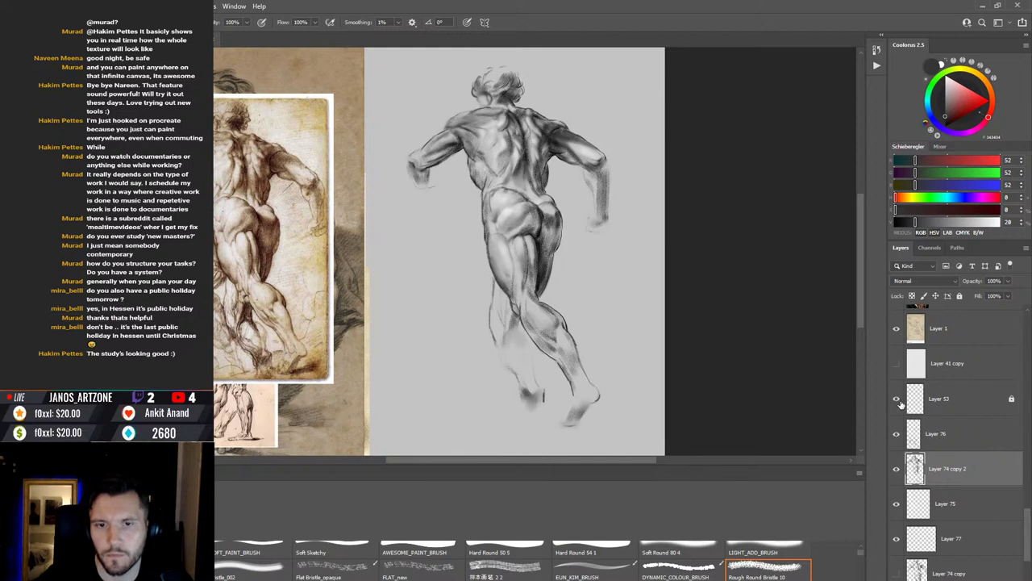
pyautogui.click(898, 402)
pyautogui.click(897, 400)
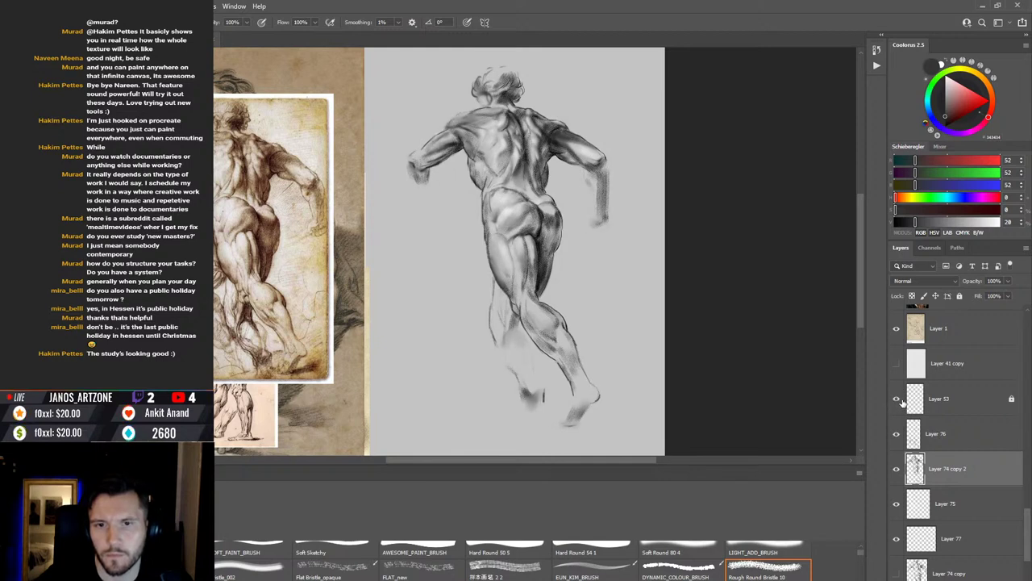
pyautogui.click(964, 396)
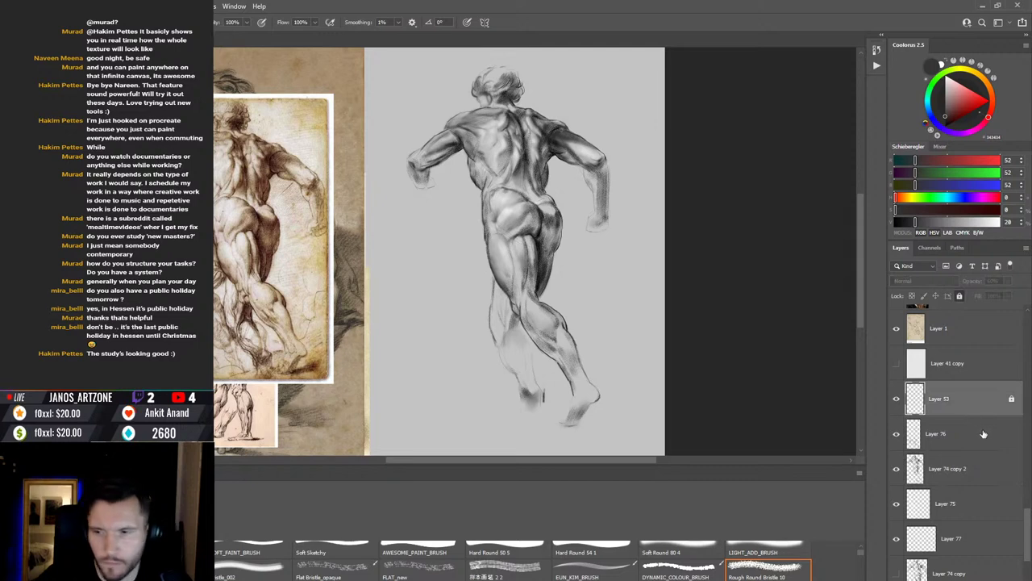
pyautogui.hotkey('ctrl', 'j')
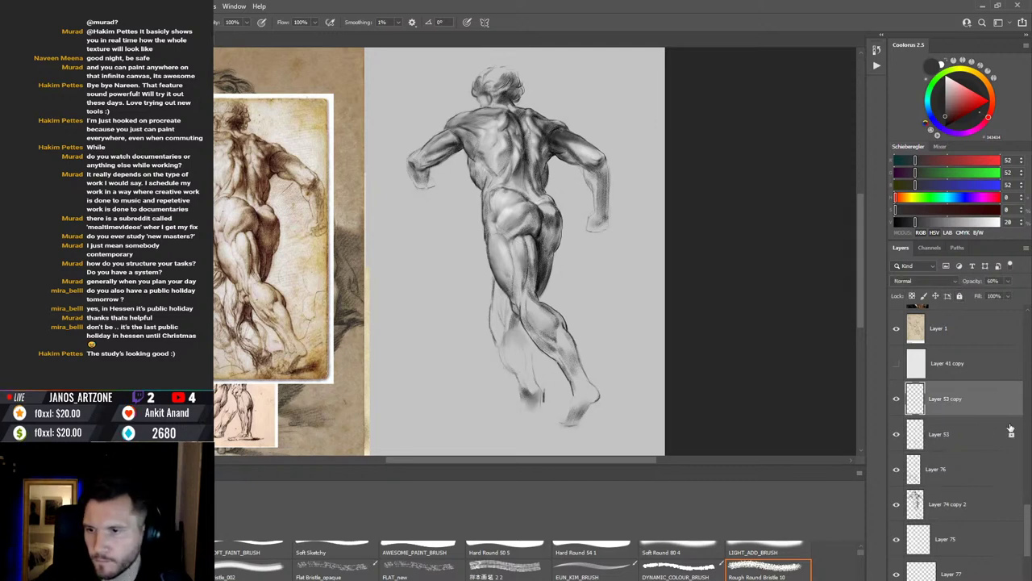
pyautogui.click(896, 434)
pyautogui.press('e')
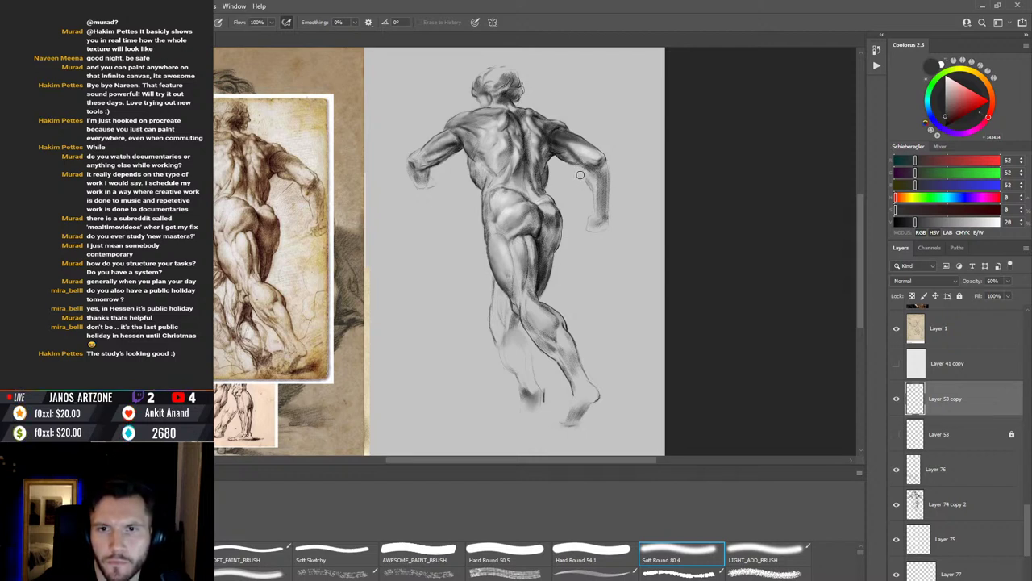
# Step: Compare Layer 53 copy with the layers beneath and briefly reveal the earlier arms-out sketch
pyautogui.press('b')
pyautogui.press('e')
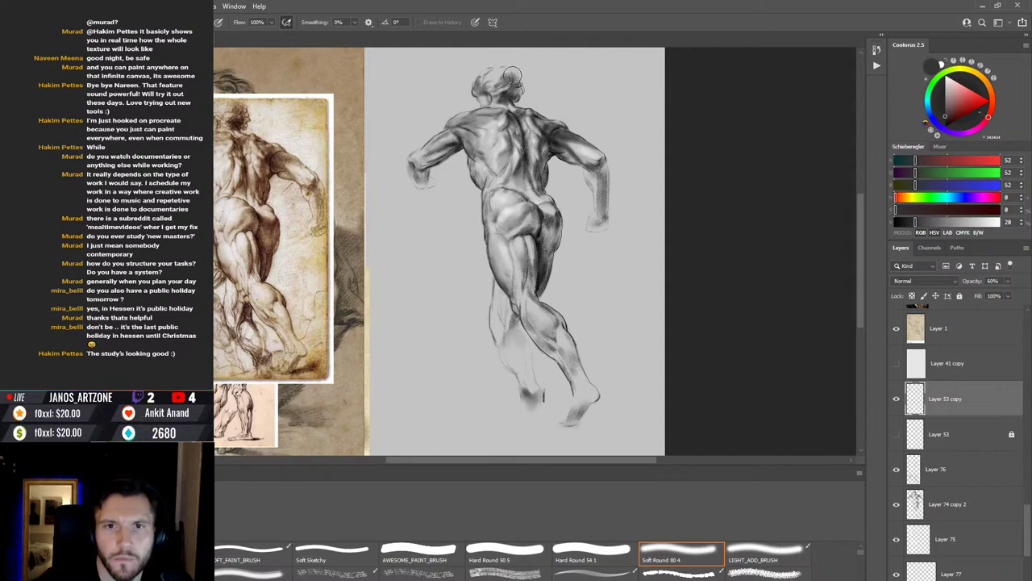
pyautogui.click(896, 398)
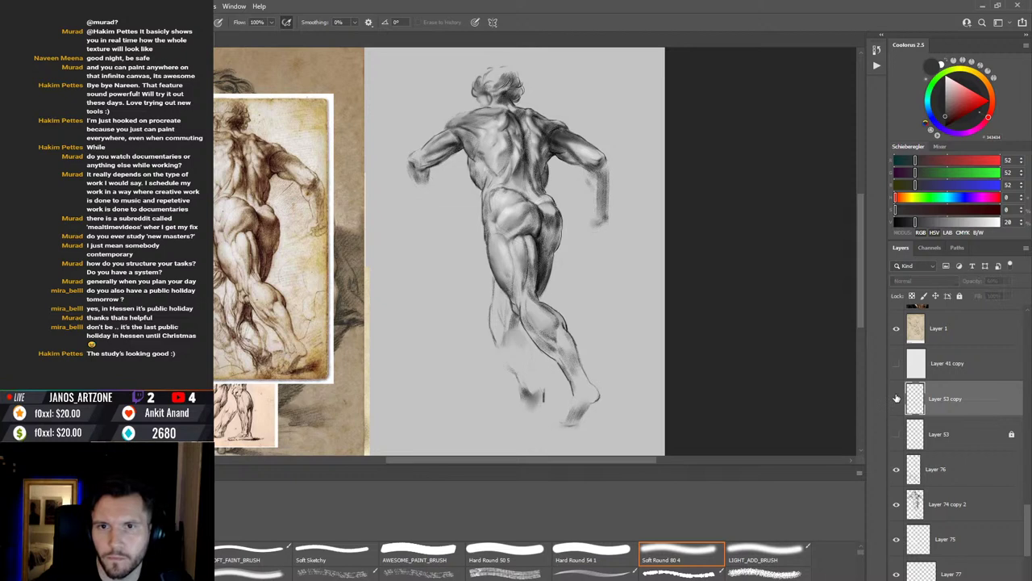
pyautogui.click(897, 398)
pyautogui.click(896, 399)
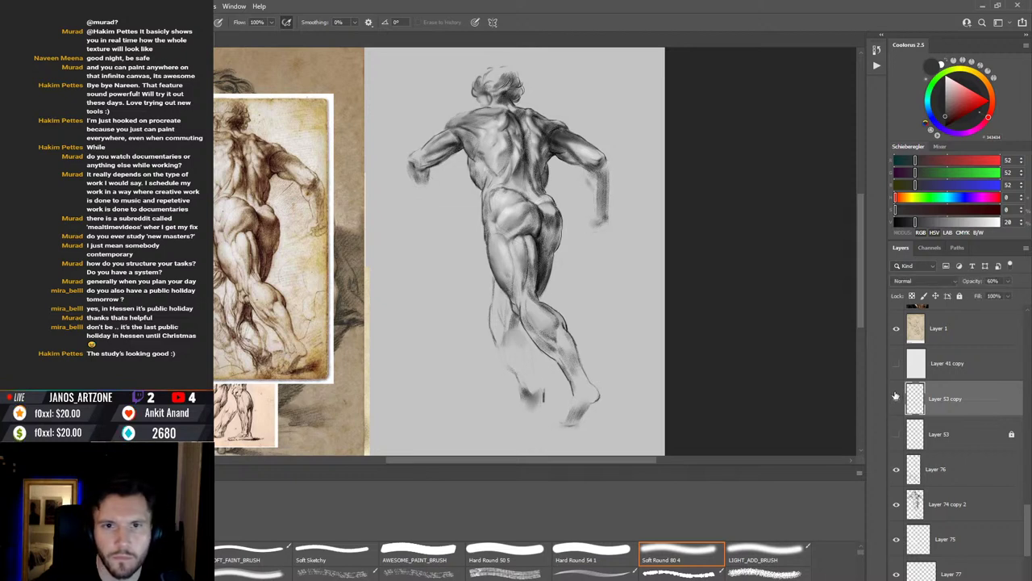
pyautogui.click(895, 397)
pyautogui.click(896, 398)
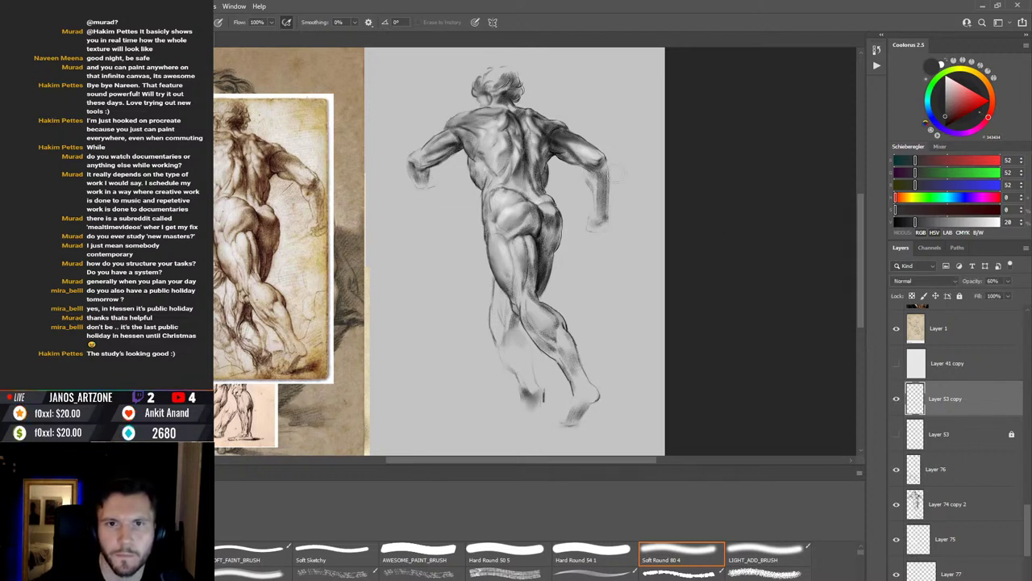
pyautogui.click(896, 398)
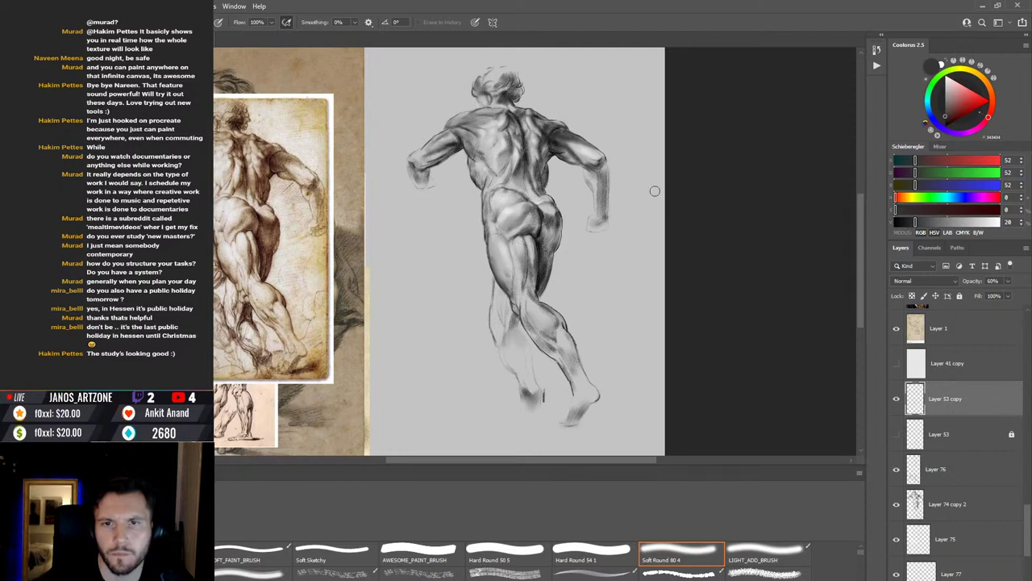
pyautogui.click(896, 398)
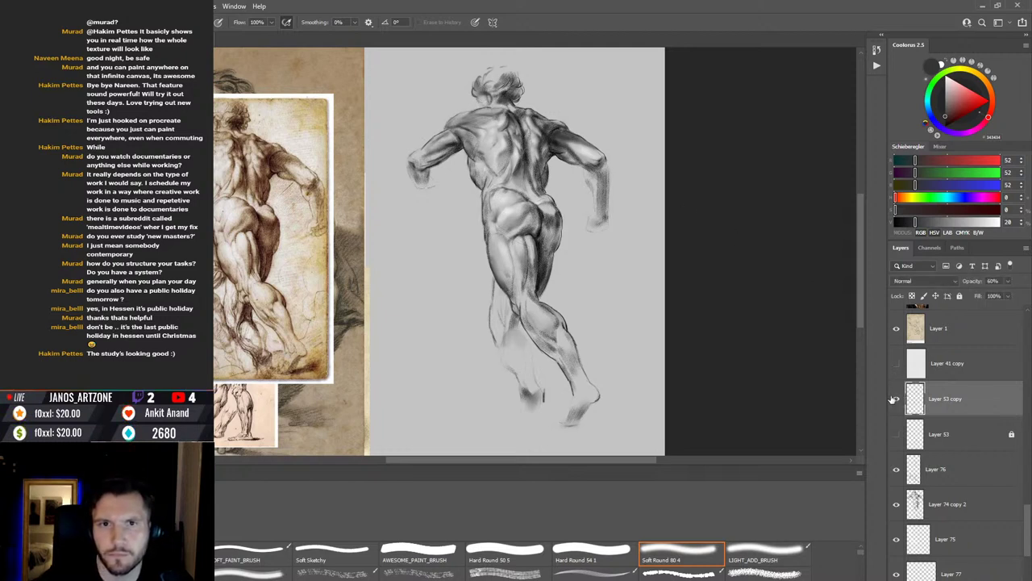
pyautogui.click(895, 399)
pyautogui.hotkey('ctrl', ',')
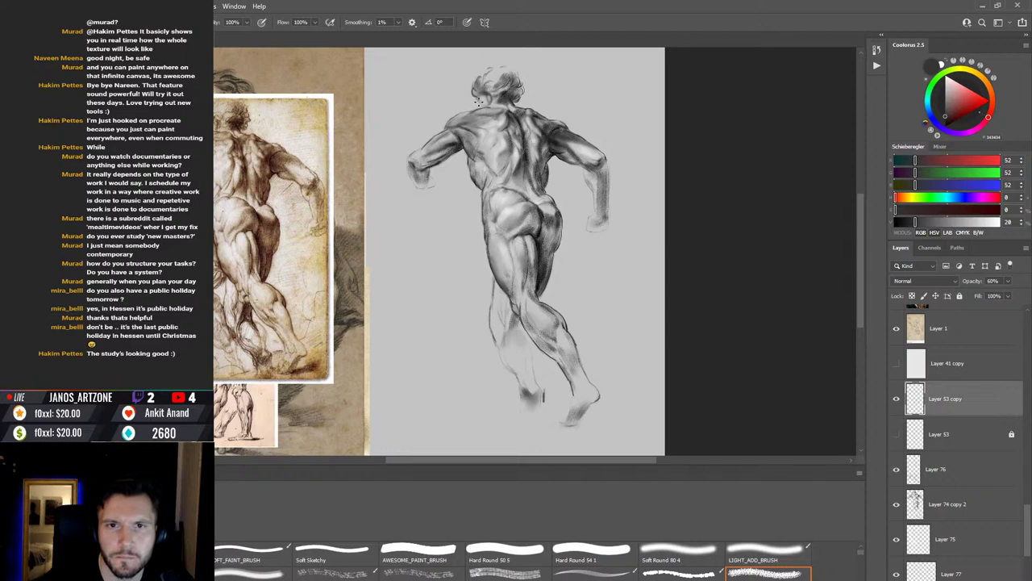
pyautogui.hotkey('ctrl', ',')
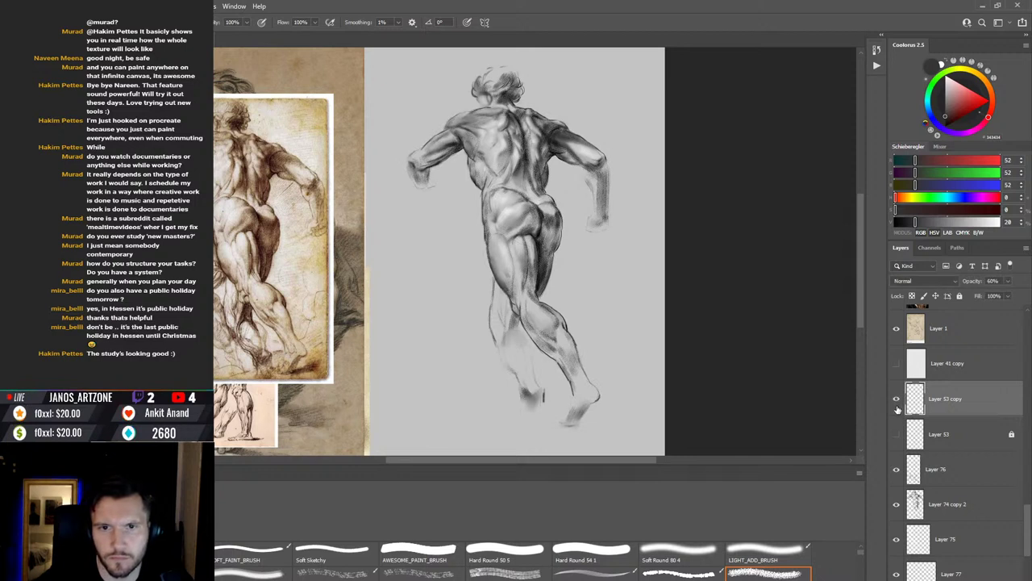
# Step: Shade the hip, lower back and waist with the Soft Round 80 4 brush, then check the strokes
pyautogui.press(',')
pyautogui.moveTo(494, 240)
pyautogui.mouseDown()
pyautogui.moveTo(524, 219)
pyautogui.moveTo(524, 239)
pyautogui.mouseUp()
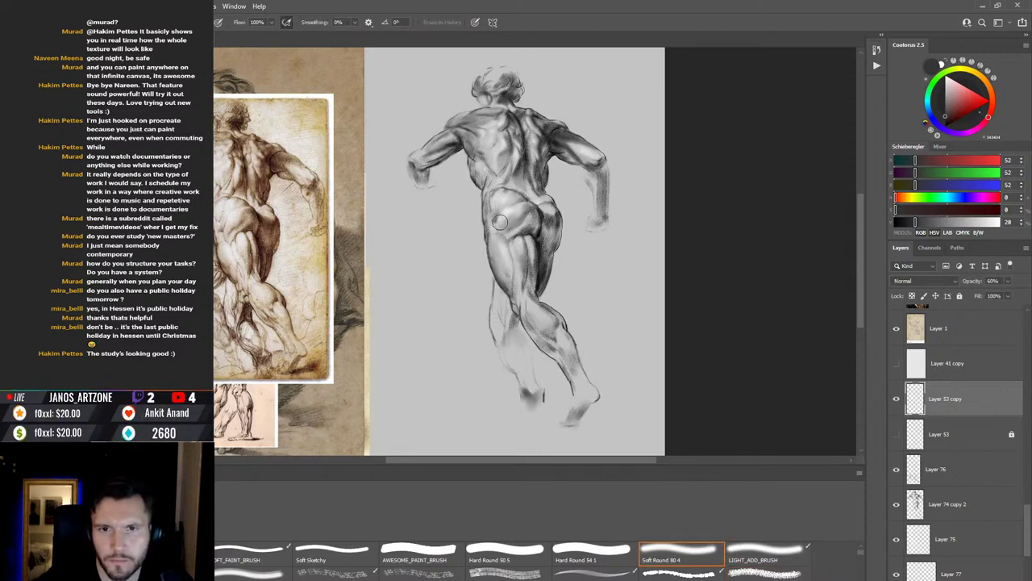
pyautogui.moveTo(501, 194)
pyautogui.mouseDown()
pyautogui.moveTo(510, 206)
pyautogui.moveTo(533, 186)
pyautogui.mouseUp()
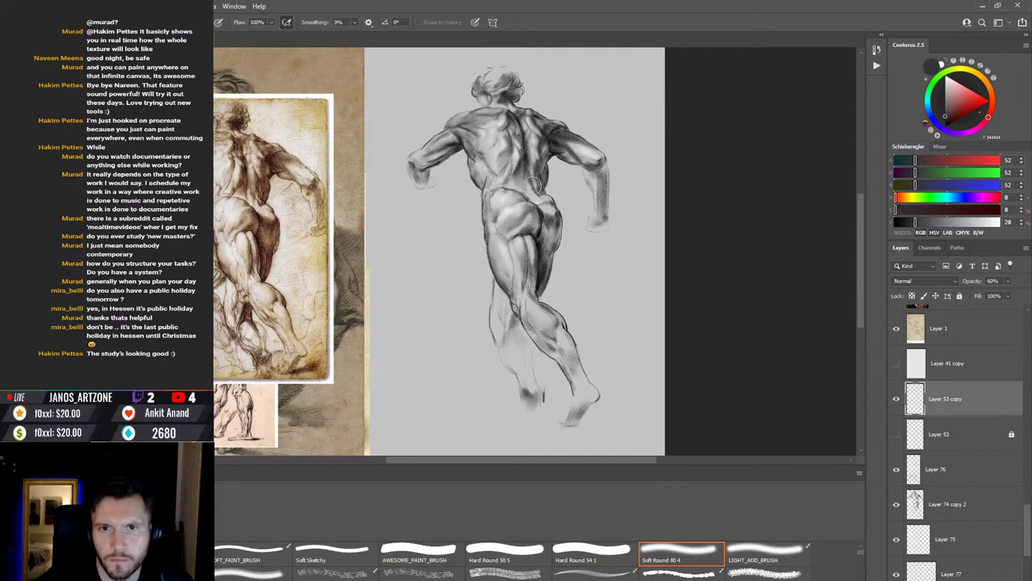
pyautogui.click(897, 399)
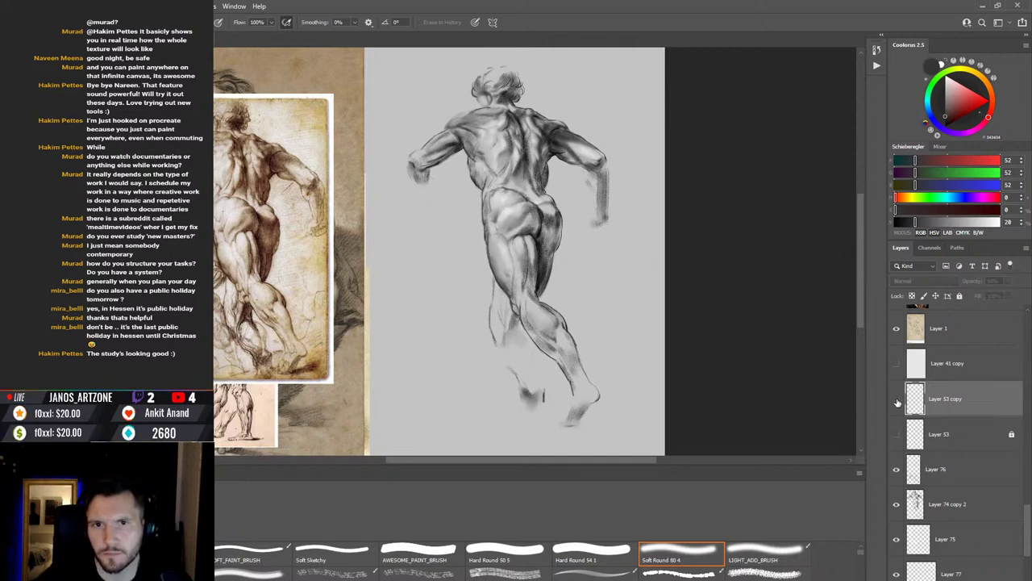
pyautogui.click(896, 399)
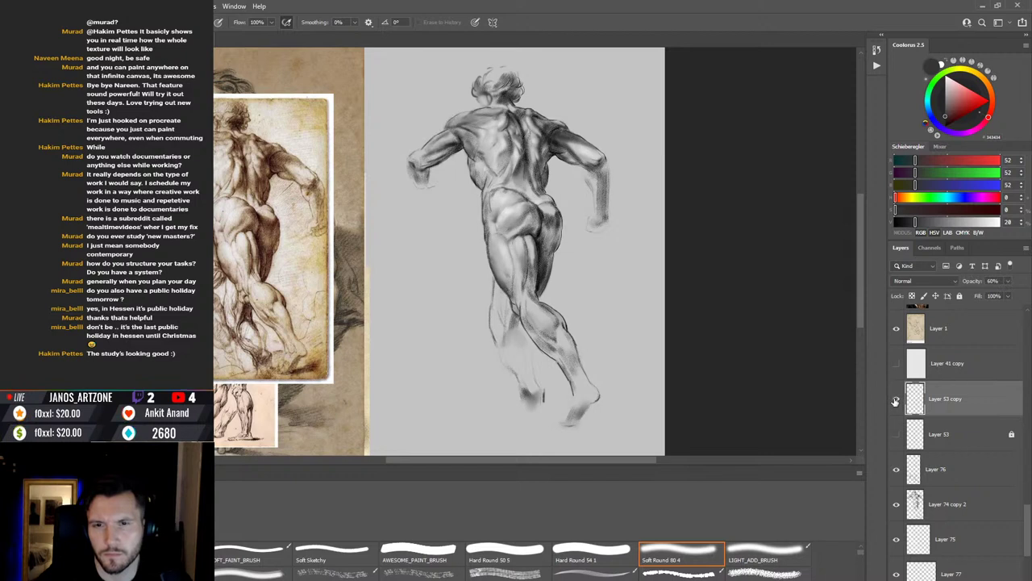
pyautogui.click(895, 401)
pyautogui.click(895, 401)
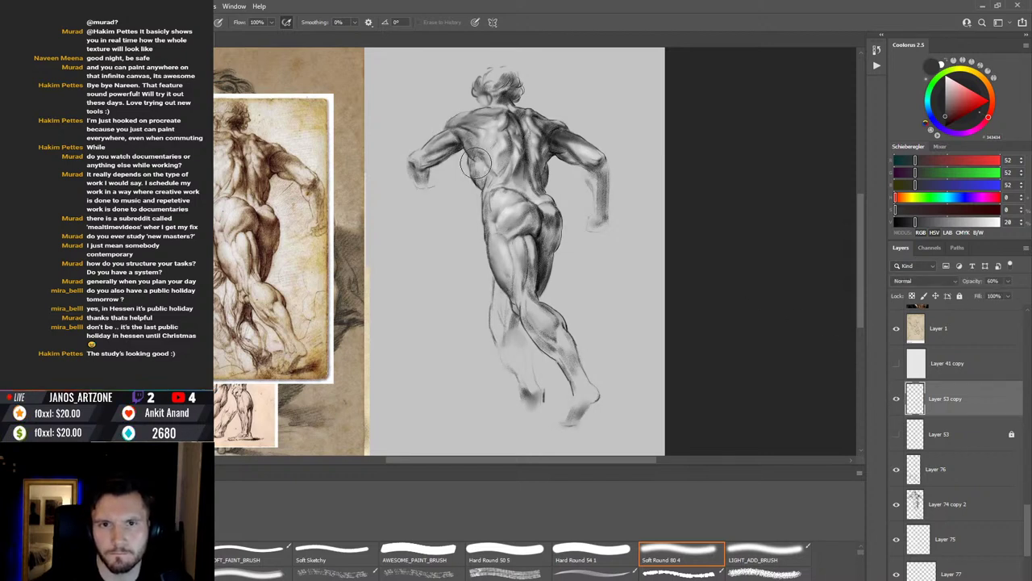
# Step: Pick the Hard Round 54 1 brush and recheck Layer 53 copy's strokes against the layers below
pyautogui.click(595, 552)
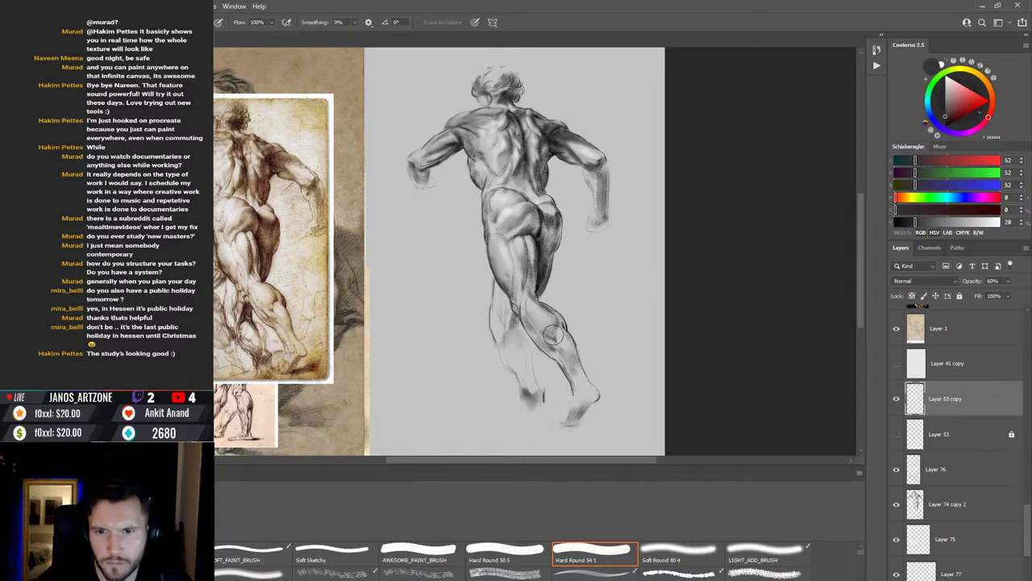
pyautogui.click(896, 399)
pyautogui.click(896, 401)
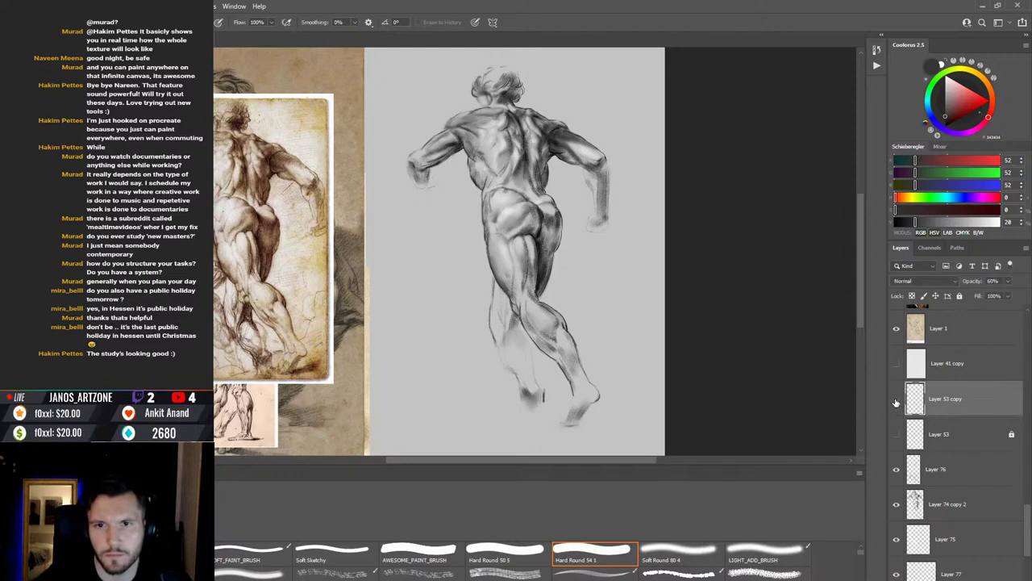
pyautogui.click(896, 401)
pyautogui.click(896, 401)
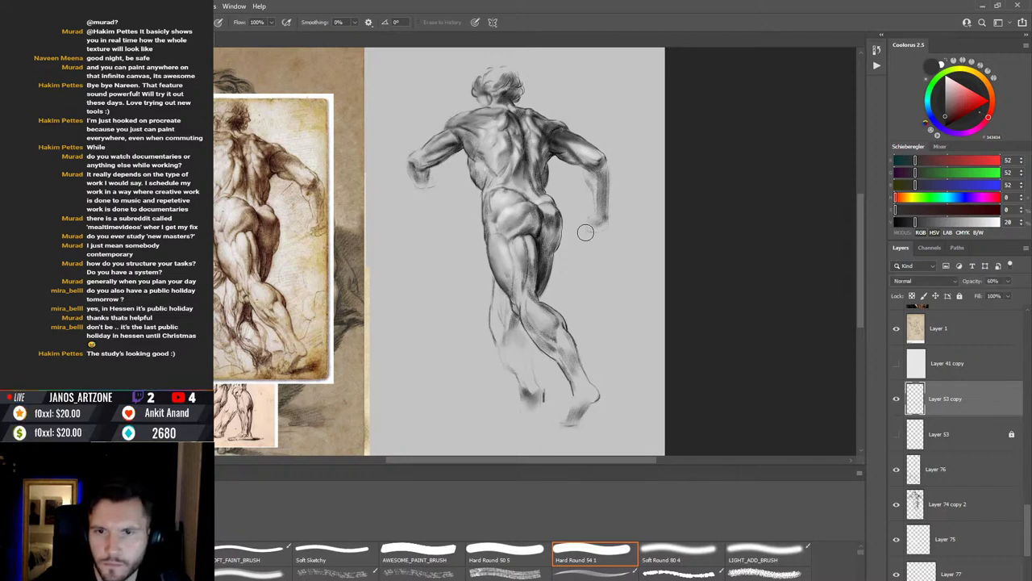
pyautogui.press('.')
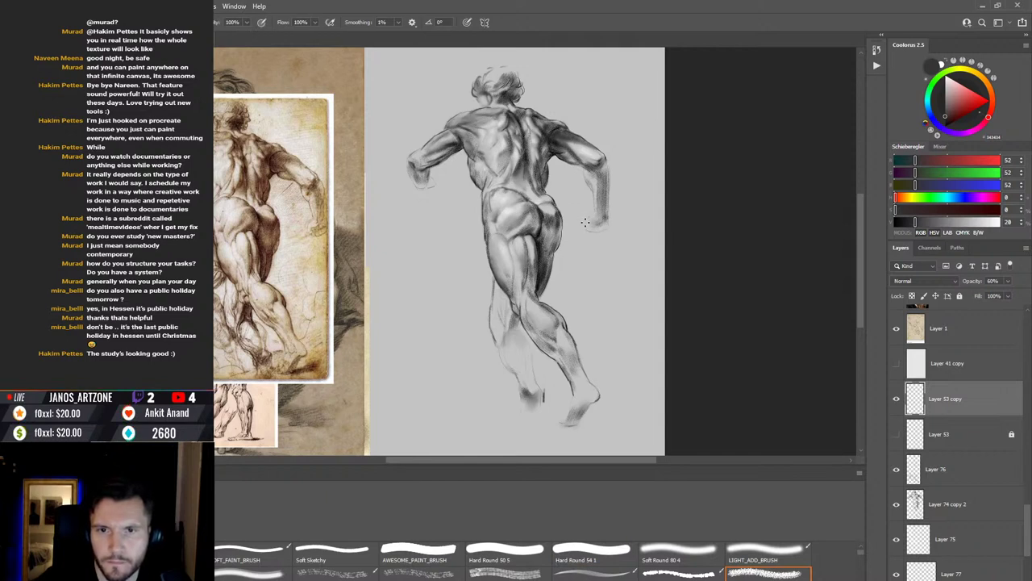
# Step: Return to the Hard Round 54 1 brush to redraw the right arm's contour
pyautogui.press(',')
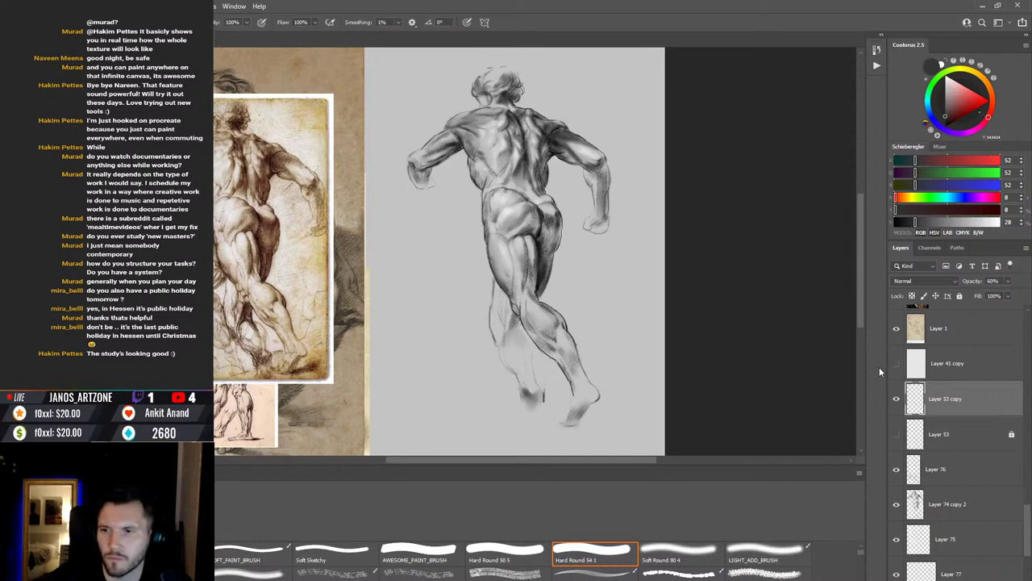
# Step: Move Layer 53 copy below Layer 53 and select Layer 74 copy 2, checking its visibility
pyautogui.moveTo(950, 403); pyautogui.dragTo(942, 448)
pyautogui.click(919, 506)
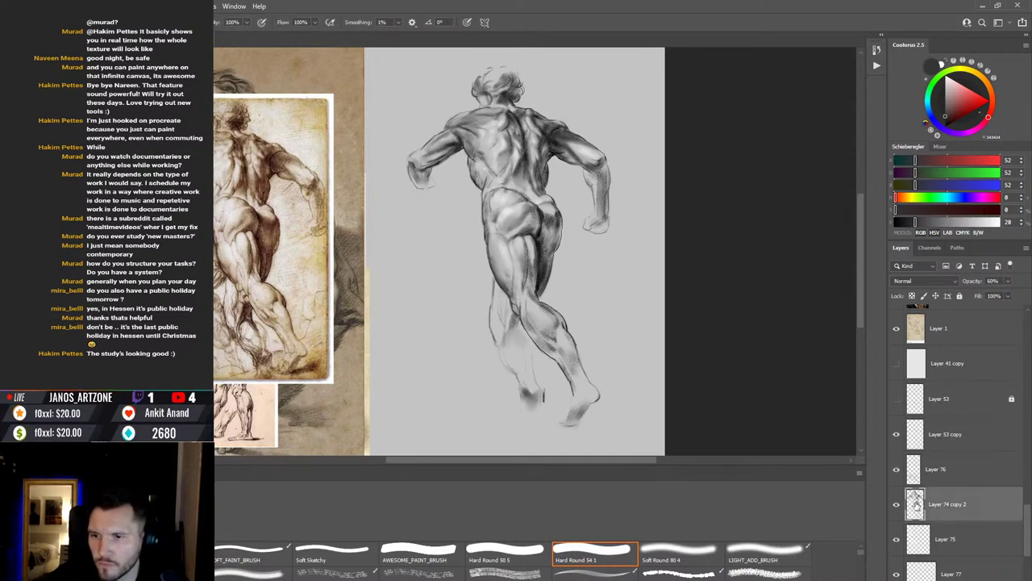
pyautogui.click(896, 504)
pyautogui.click(896, 504)
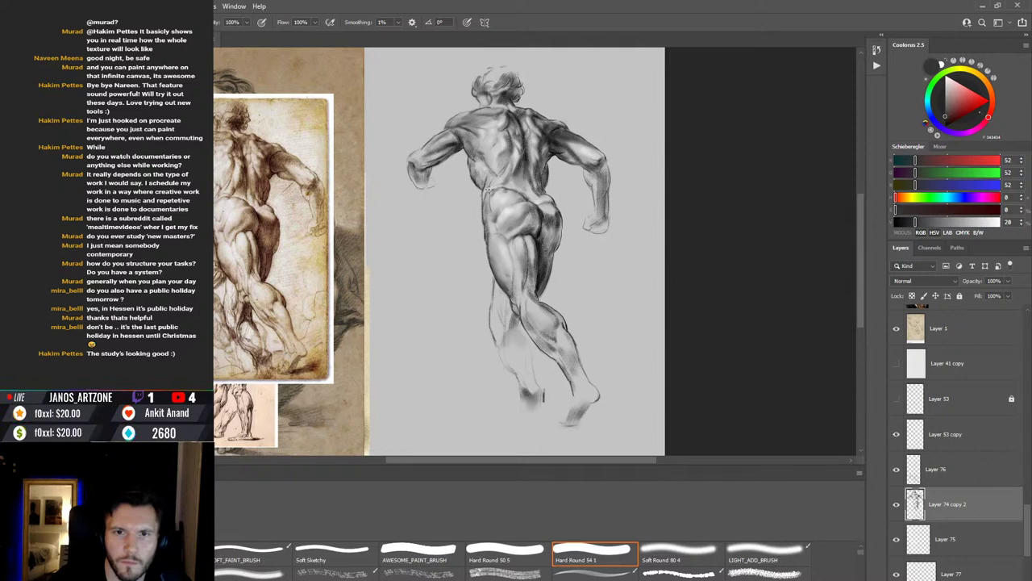
# Step: Choose the Rough Round Bristle 10 brush and try a faint stroke on the buttocks, then undo it
pyautogui.press('r')
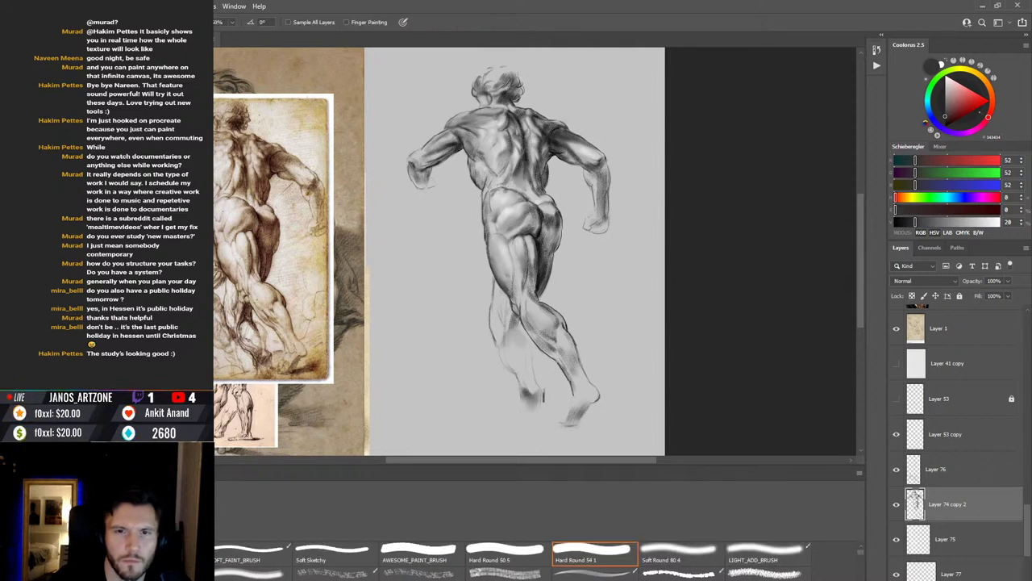
pyautogui.press('b')
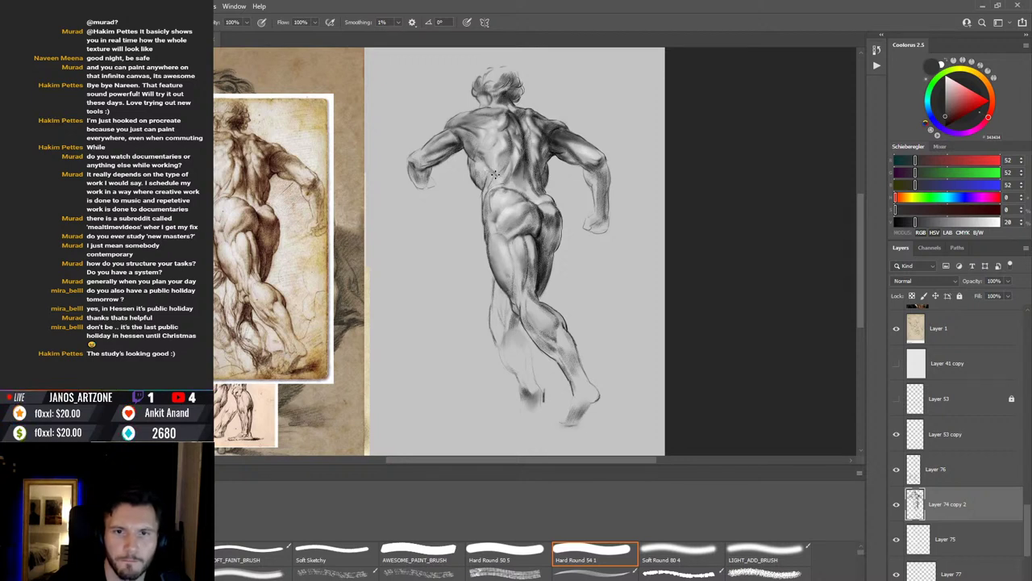
pyautogui.press('.')
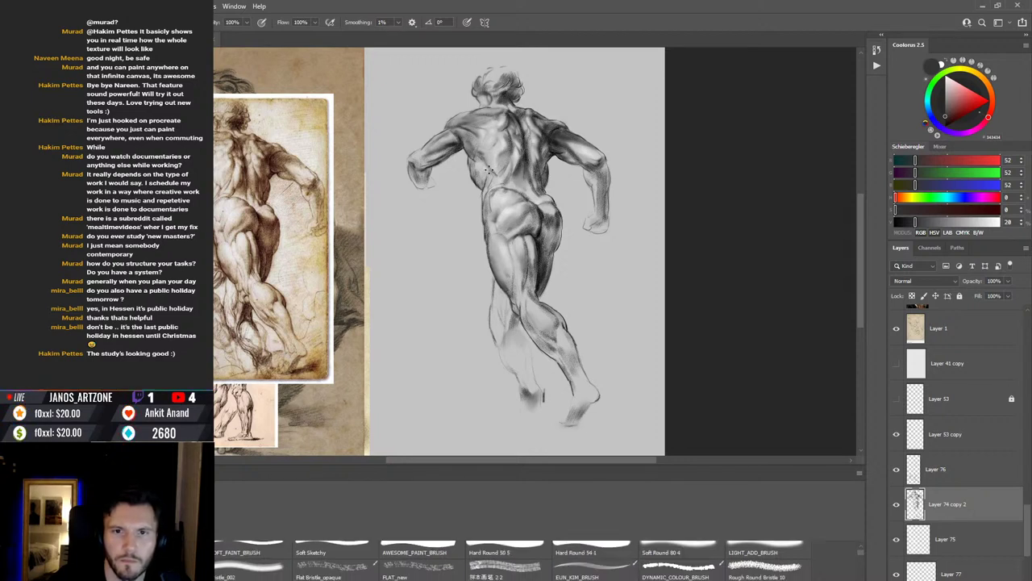
pyautogui.press(',')
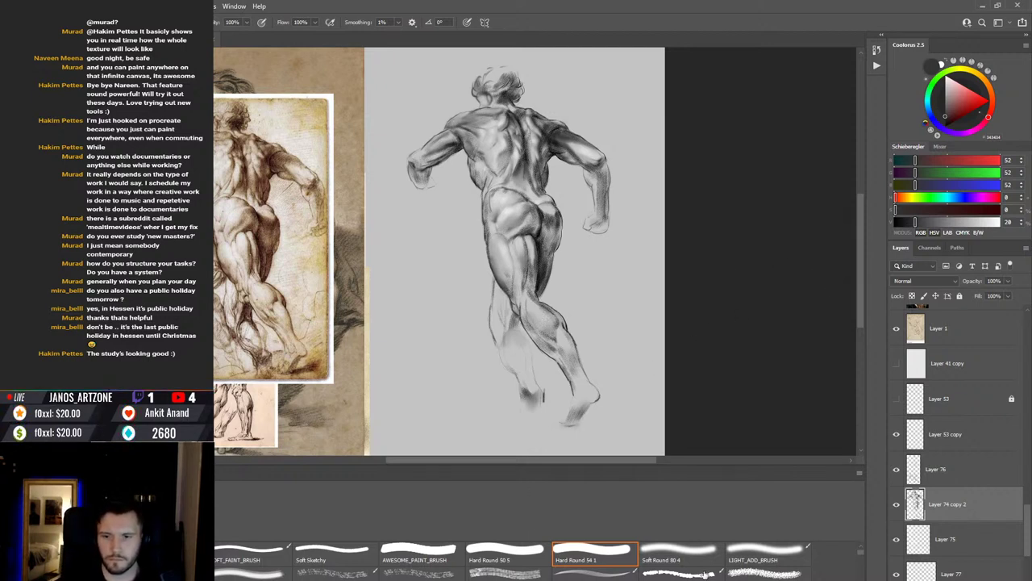
pyautogui.click(751, 575)
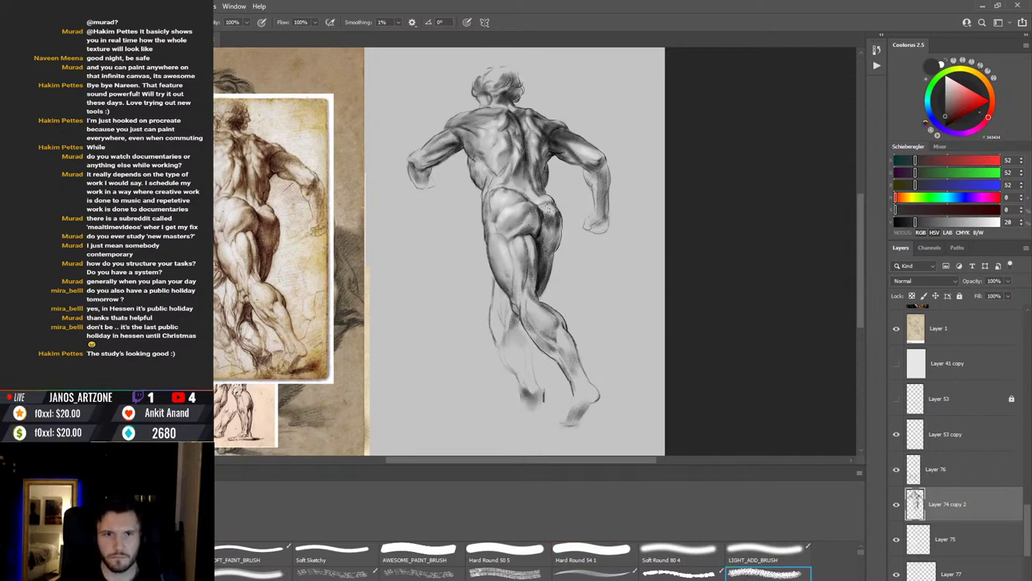
pyautogui.moveTo(553, 220); pyautogui.dragTo(559, 265)
pyautogui.hotkey('ctrl', 'z')
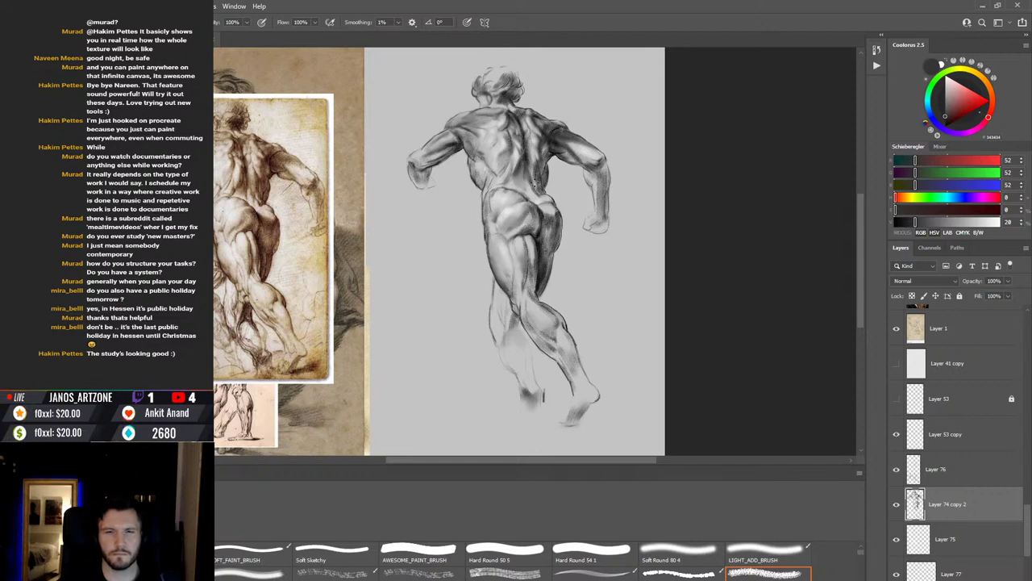
pyautogui.press('r')
pyautogui.press('b')
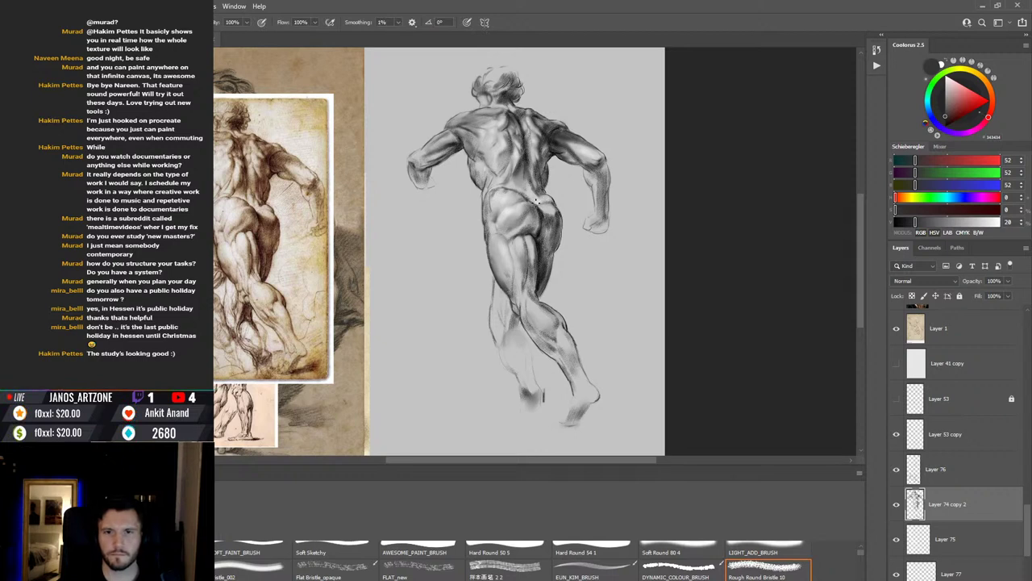
pyautogui.press('r')
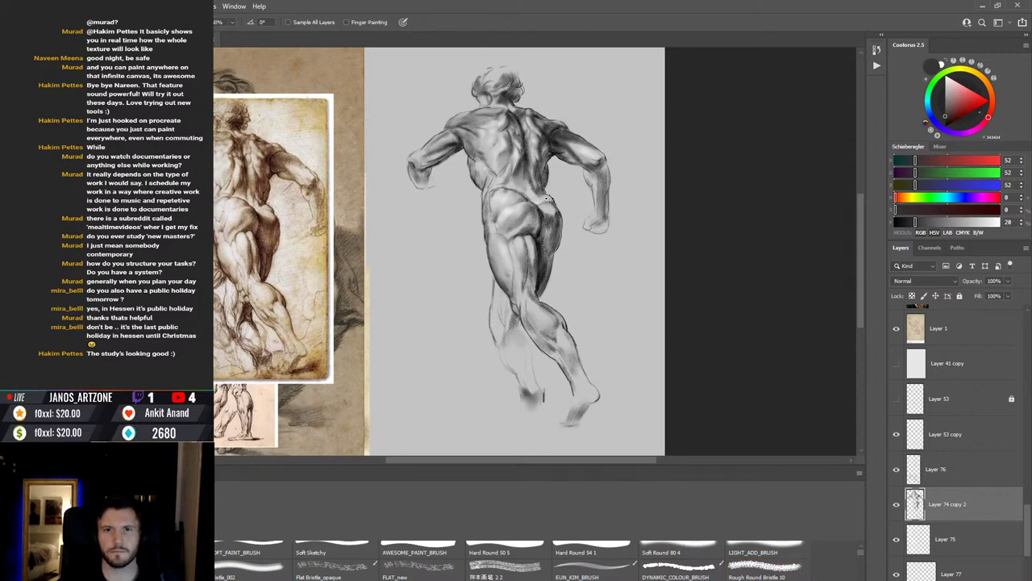
pyautogui.press('b')
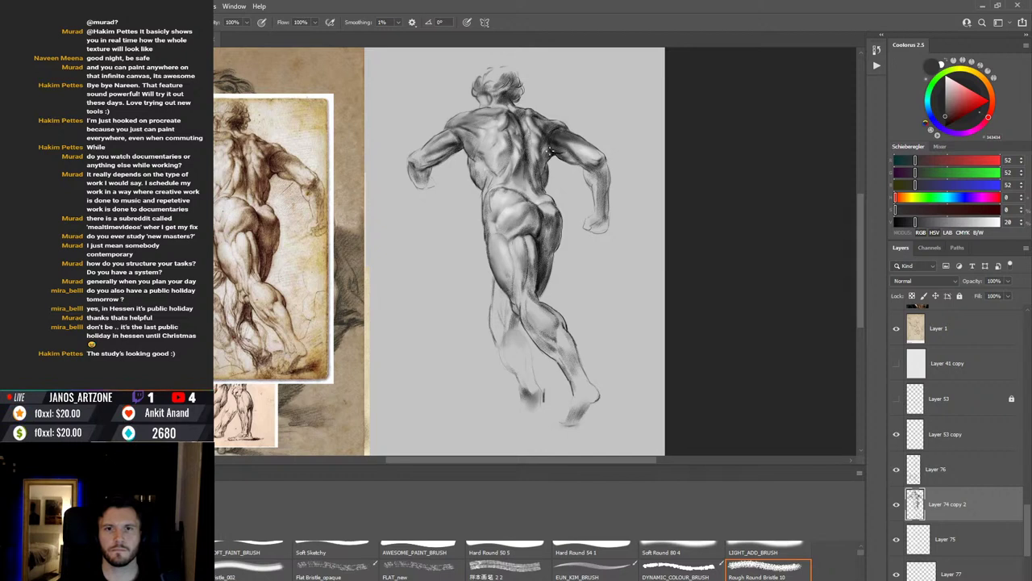
pyautogui.press('r')
pyautogui.press('b')
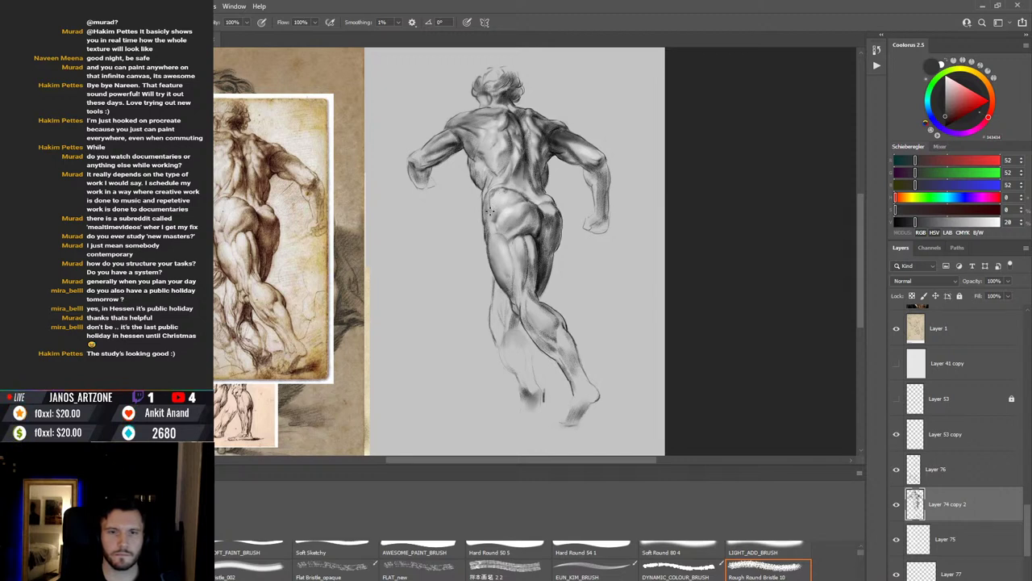
pyautogui.press('r')
pyautogui.press('b')
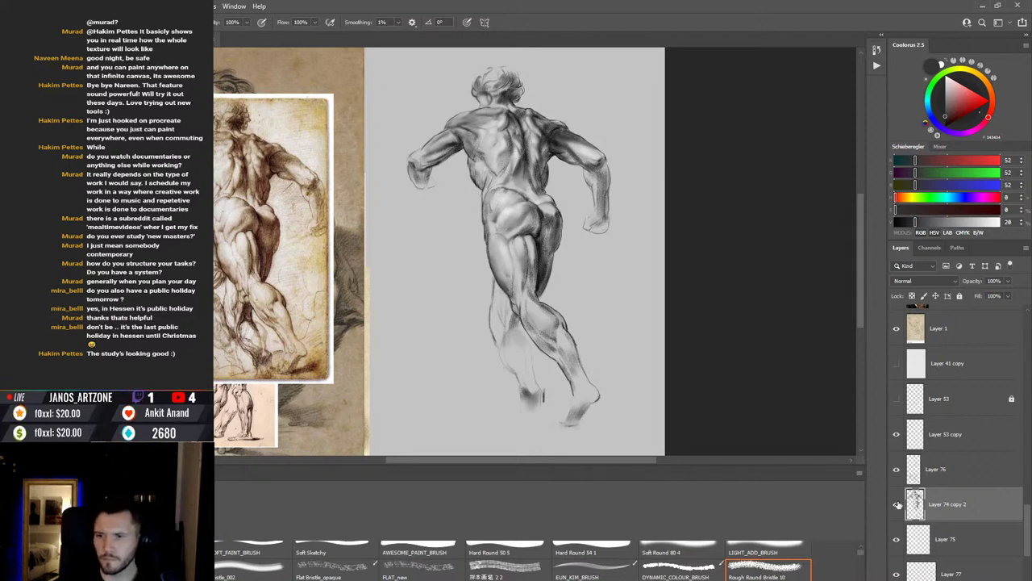
# Step: Compare Layer 75's effect, sample a light grey from the figure, and swap to painting in white
pyautogui.click(896, 539)
pyautogui.click(896, 538)
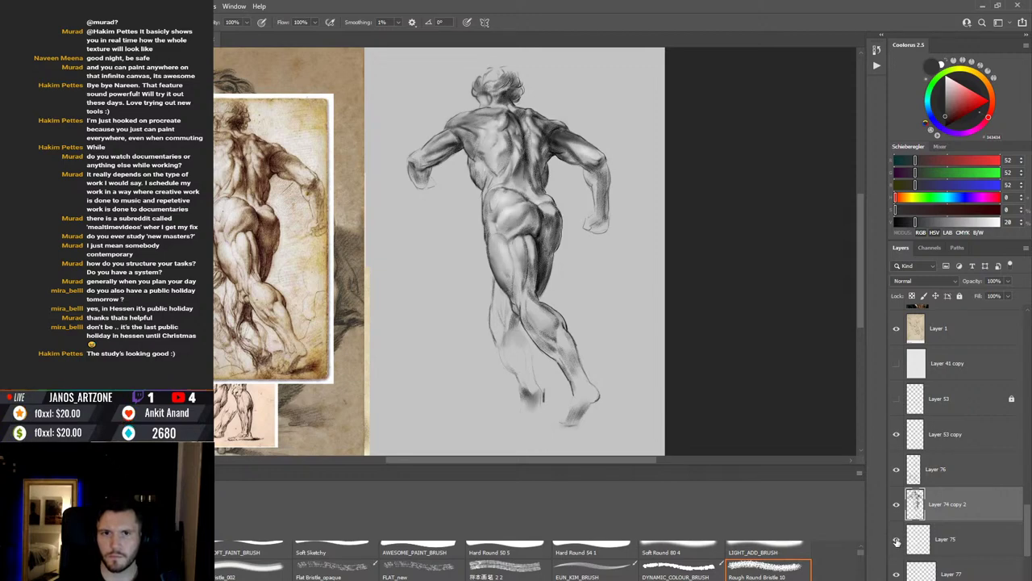
pyautogui.click(896, 539)
pyautogui.click(896, 539)
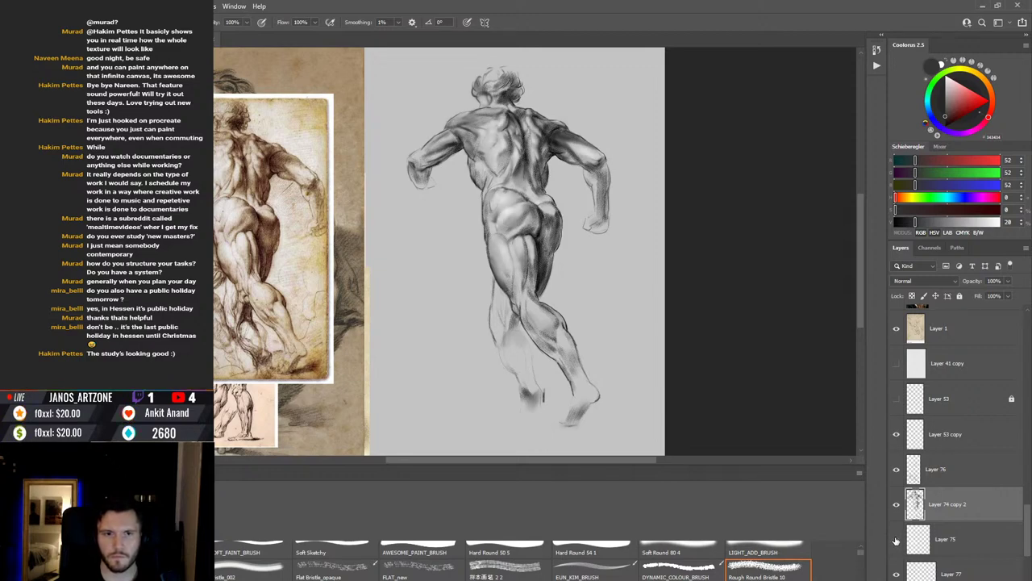
pyautogui.click(896, 540)
pyautogui.press('i')
pyautogui.click(517, 247)
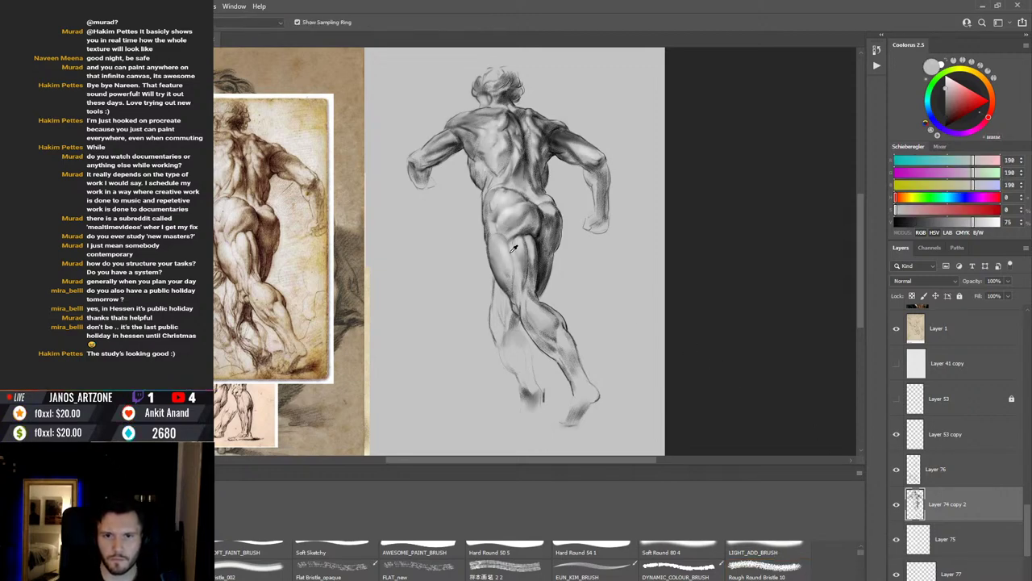
pyautogui.press('b')
pyautogui.press('x')
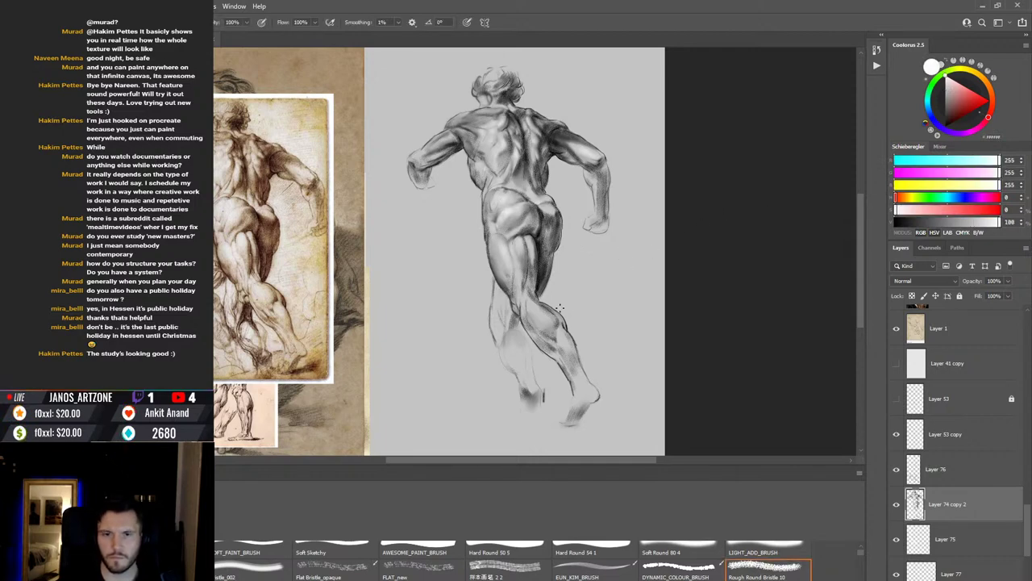
# Step: Compare the figure layer and Layer 75, then make Layer 75 the painting layer
pyautogui.click(896, 504)
pyautogui.click(896, 504)
pyautogui.click(896, 539)
pyautogui.click(896, 538)
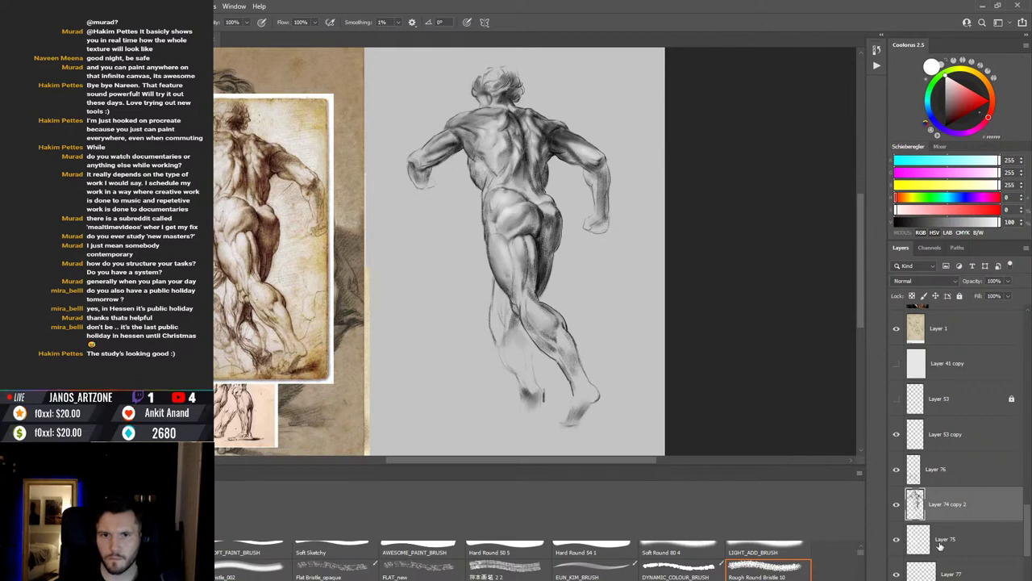
pyautogui.click(927, 539)
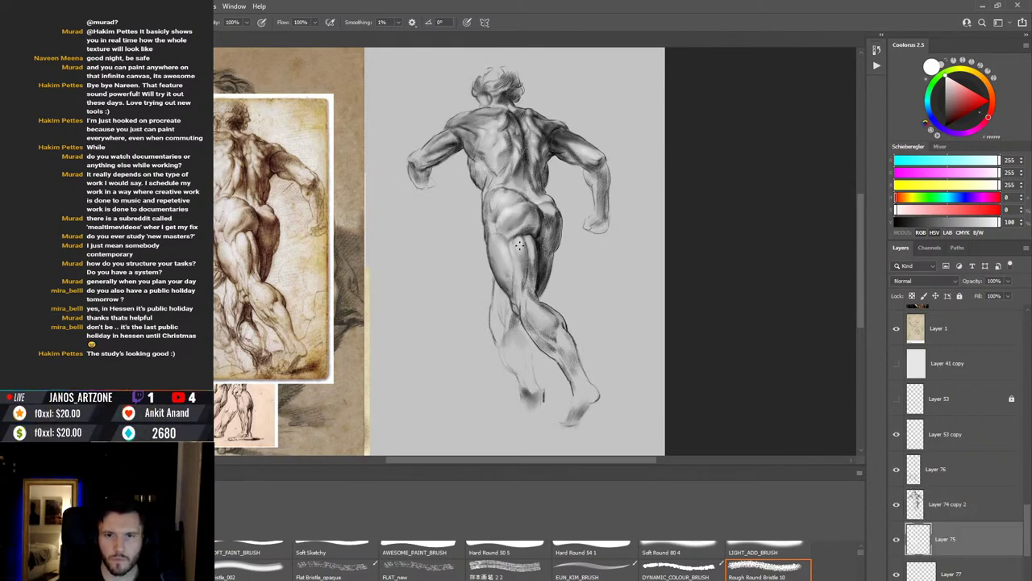
pyautogui.press('r')
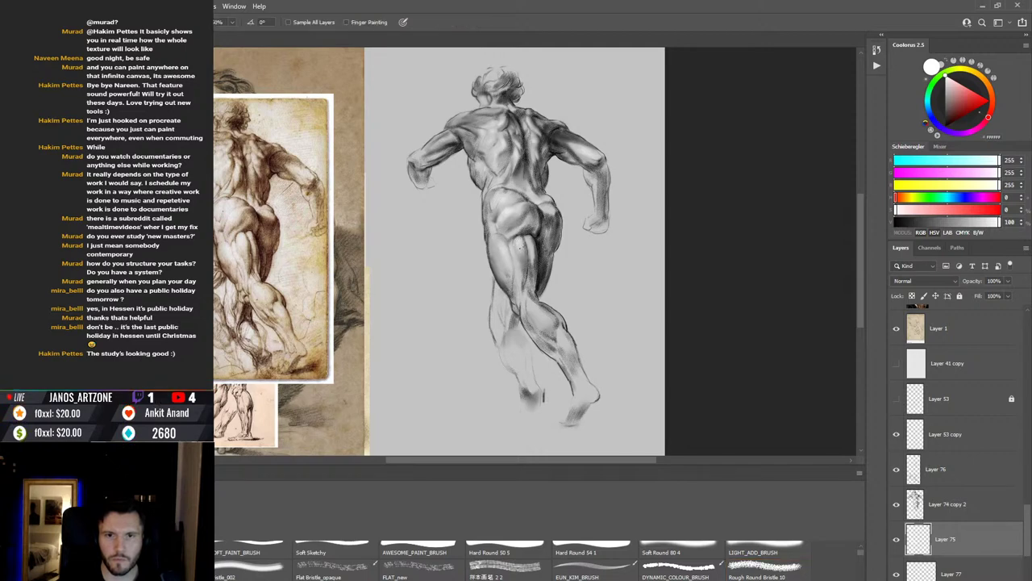
pyautogui.press('b')
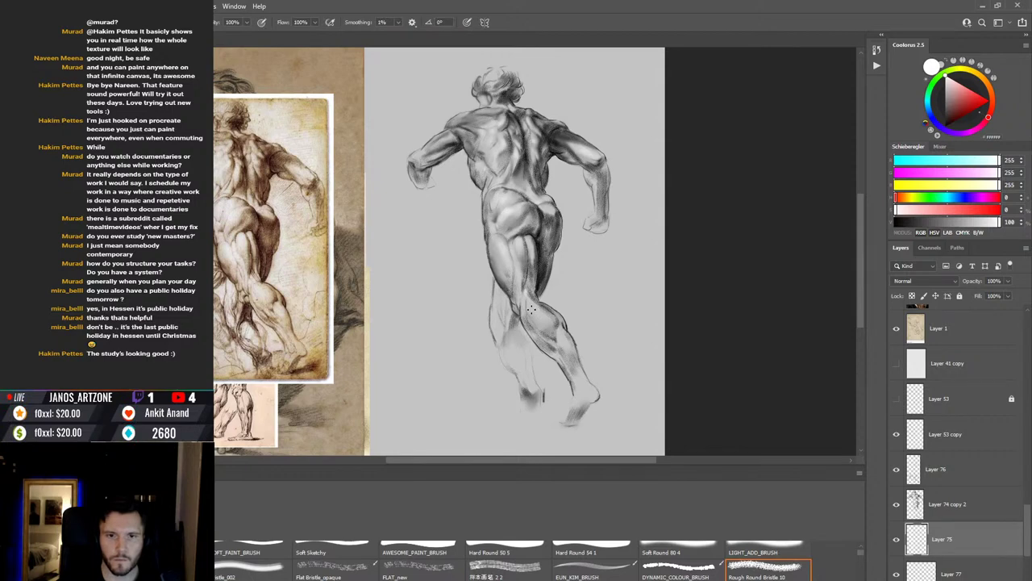
# Step: Add faint shading near the knee and light strokes on the lower leg, blending with Smudge
pyautogui.moveTo(532, 309); pyautogui.dragTo(538, 316)
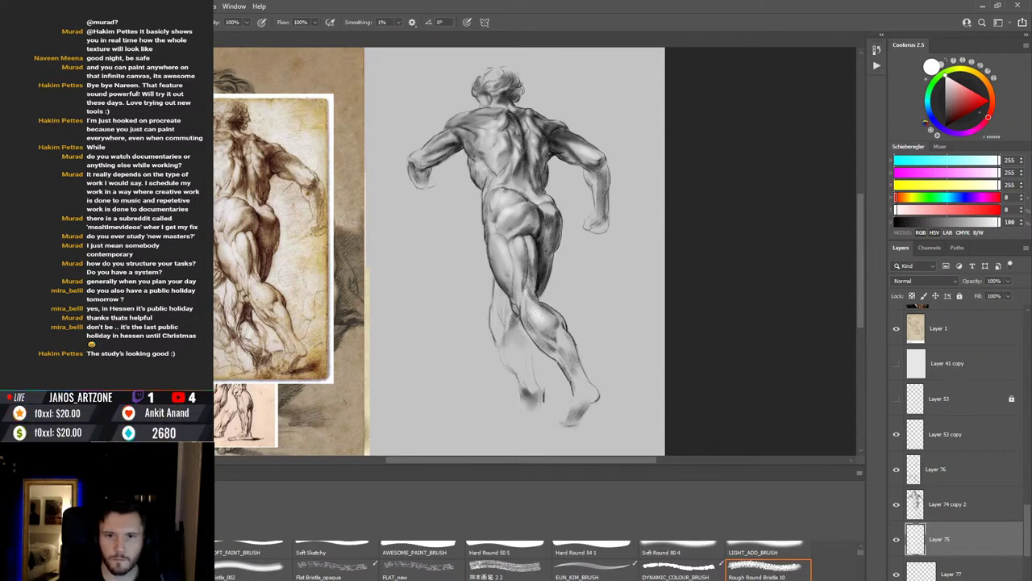
pyautogui.press('r')
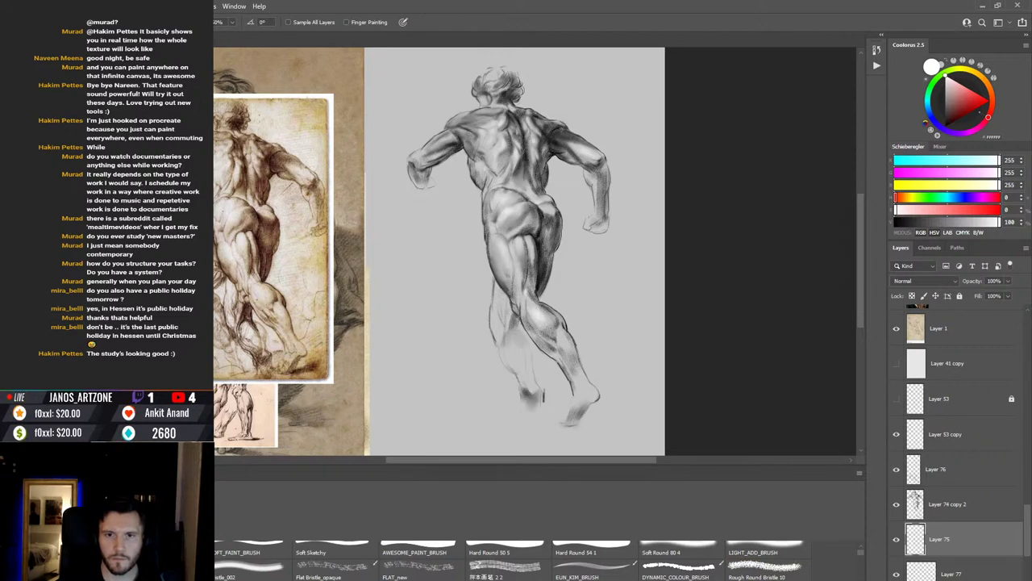
pyautogui.press('b')
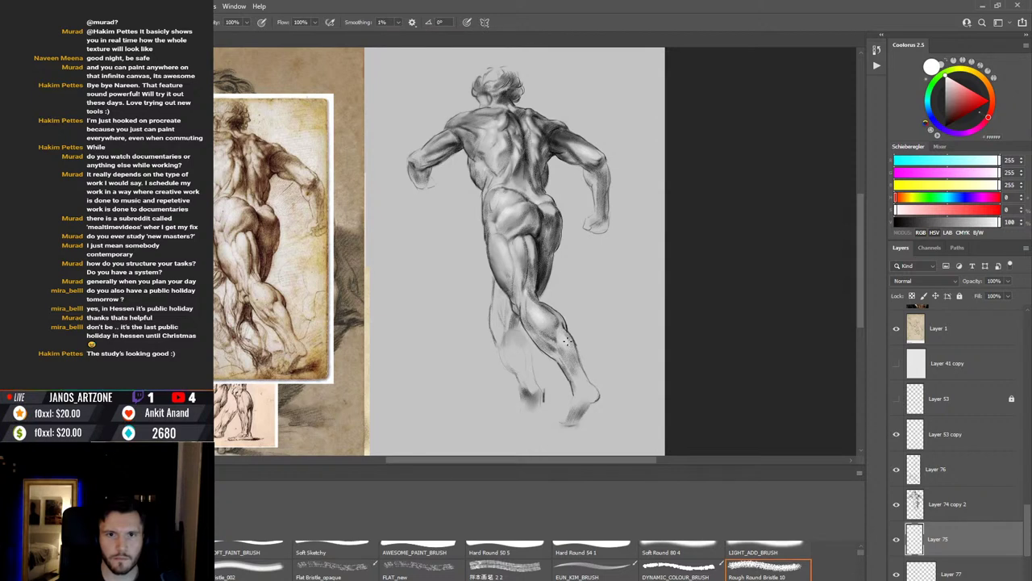
pyautogui.moveTo(568, 368); pyautogui.dragTo(572, 375)
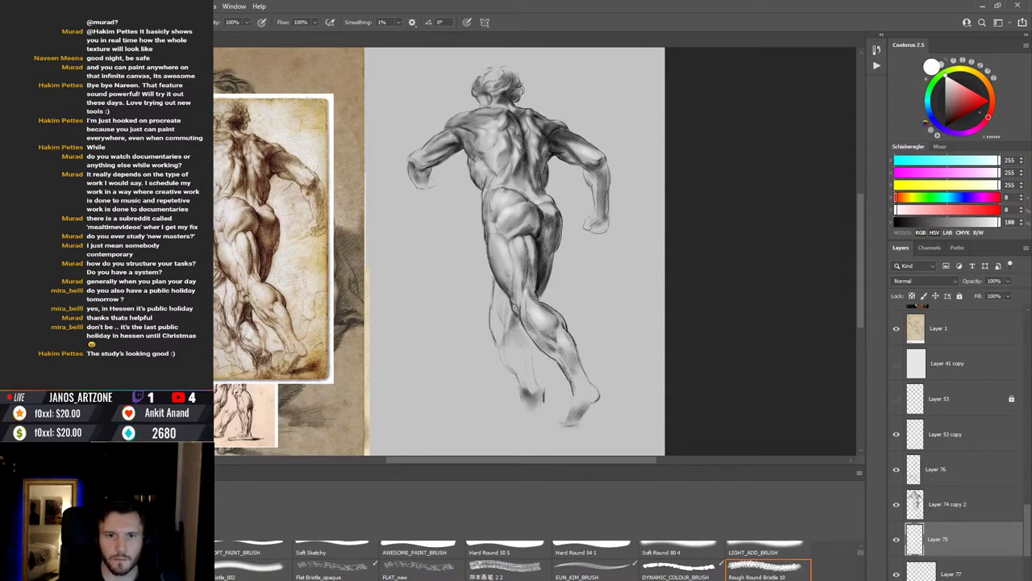
pyautogui.moveTo(509, 345); pyautogui.dragTo(518, 363)
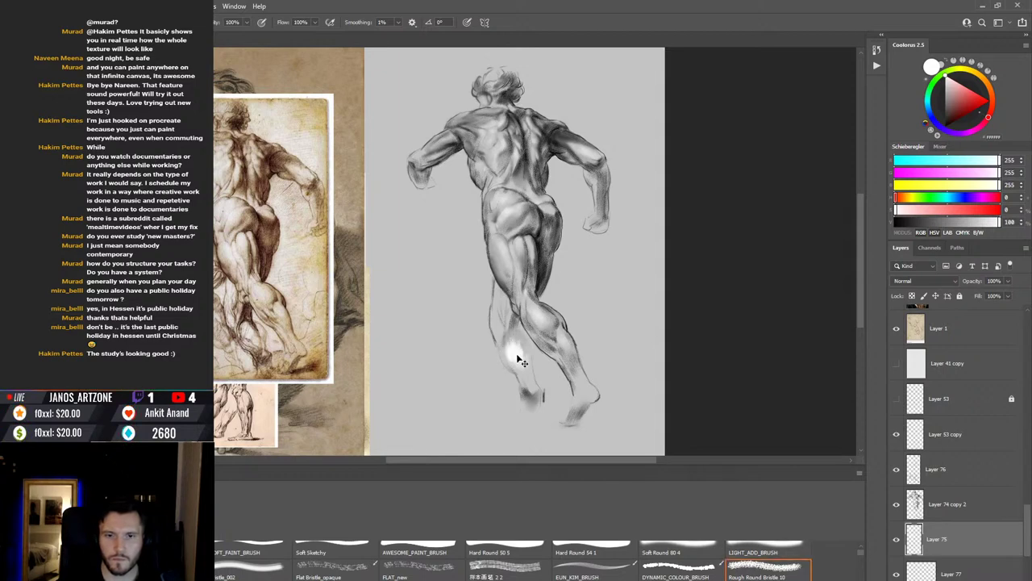
pyautogui.press('r')
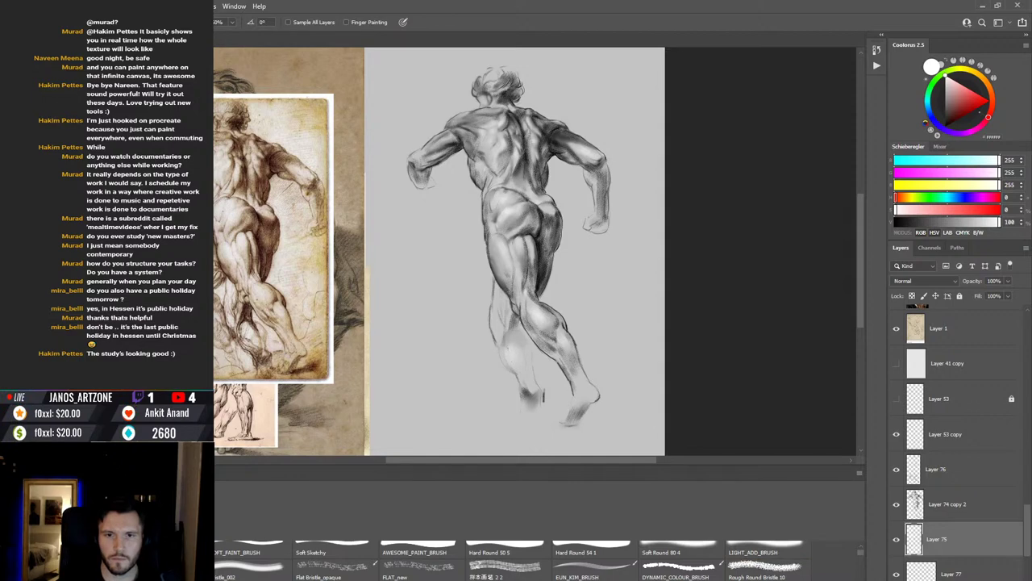
pyautogui.press('b')
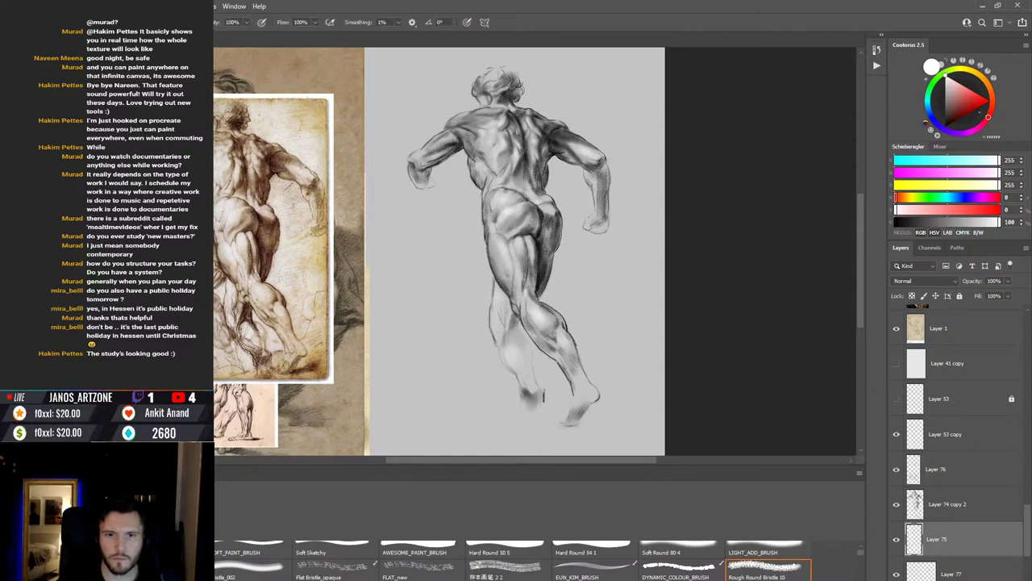
pyautogui.press('r')
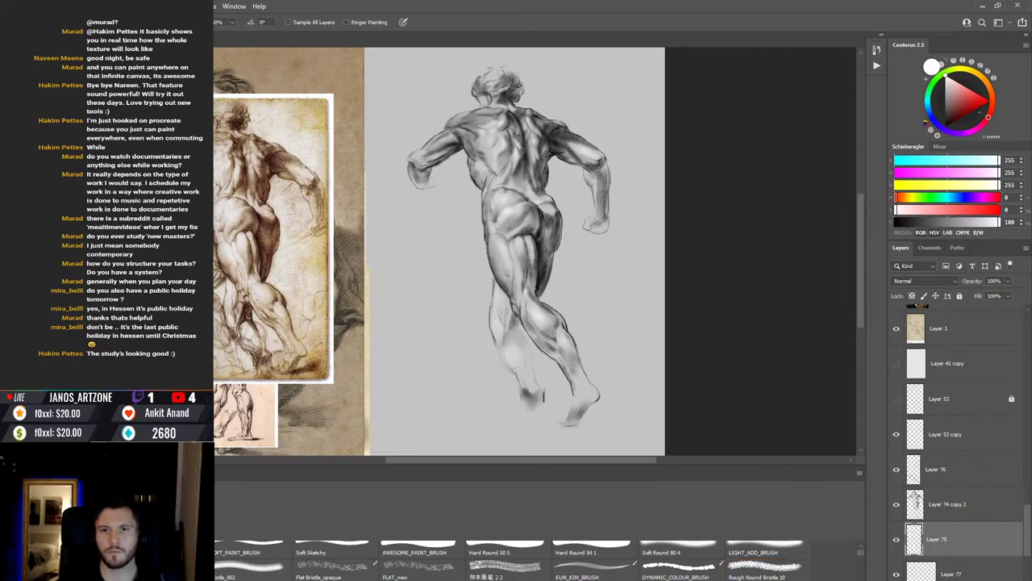
pyautogui.press('b')
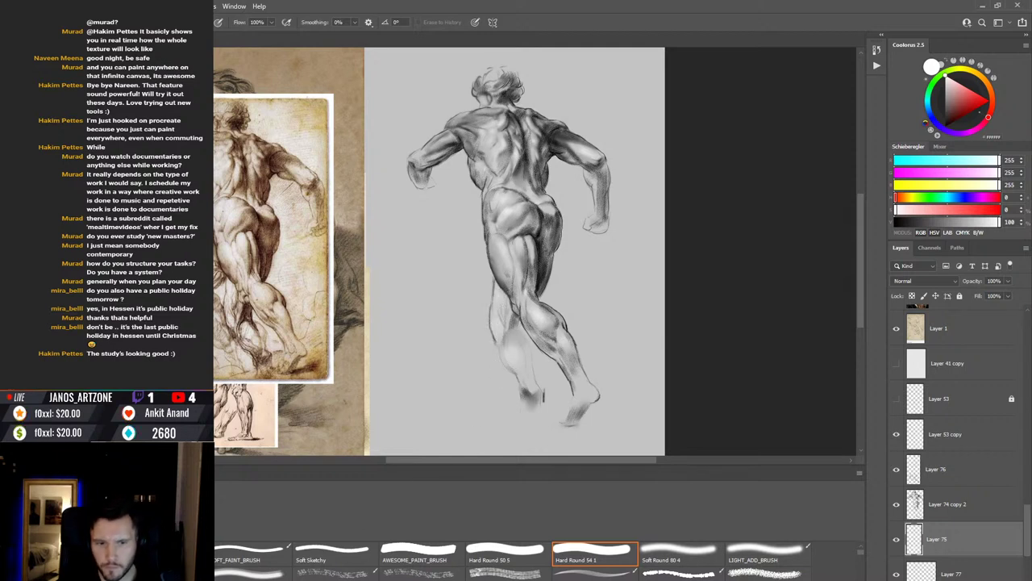
# Step: Try a soft round brush, return to the rough bristle brush, and keep smudging the calves smooth
pyautogui.click(694, 553)
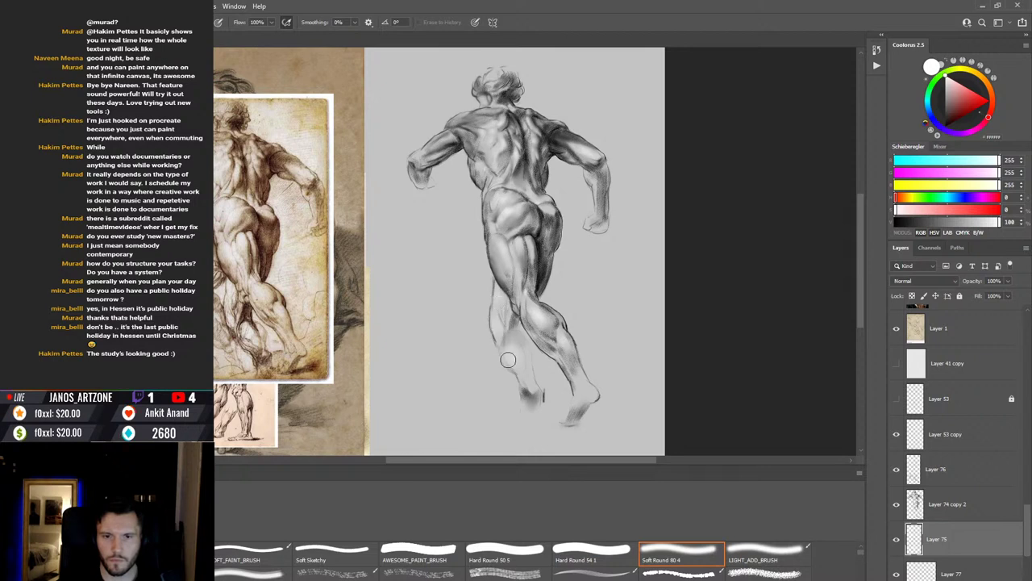
pyautogui.click(768, 573)
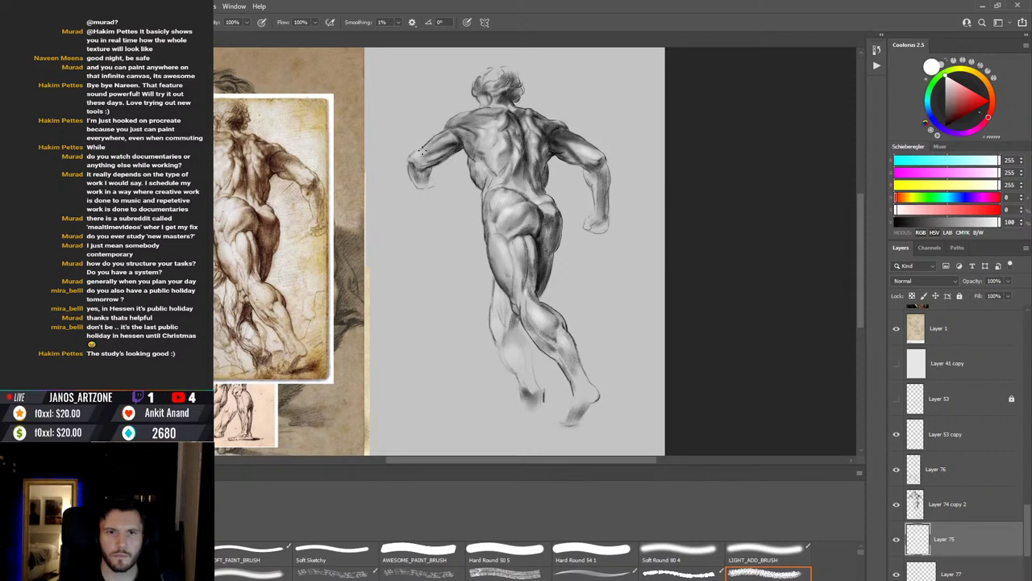
pyautogui.press('r')
pyautogui.press('b')
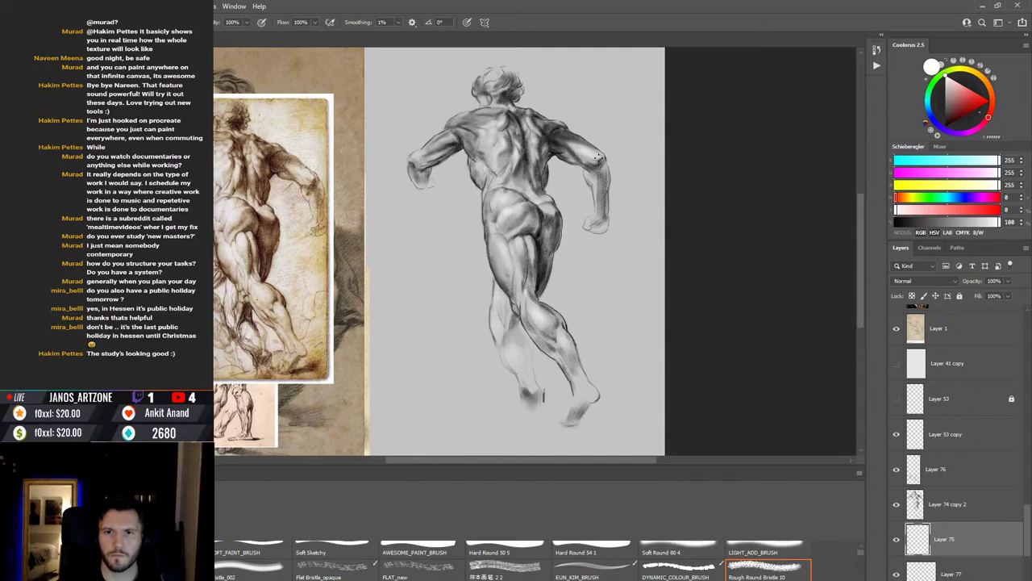
pyautogui.press('r')
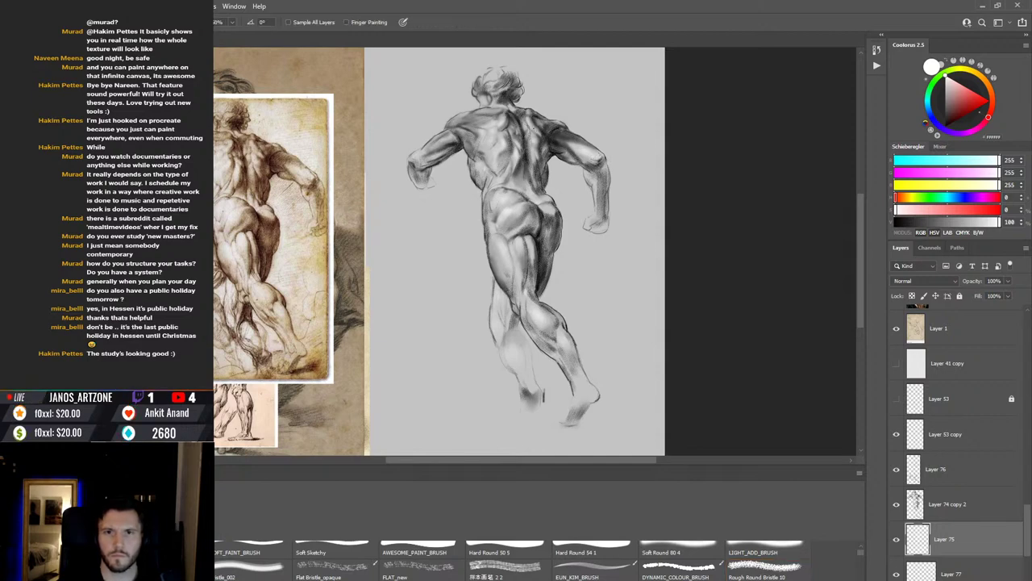
pyautogui.press('b')
pyautogui.press('r')
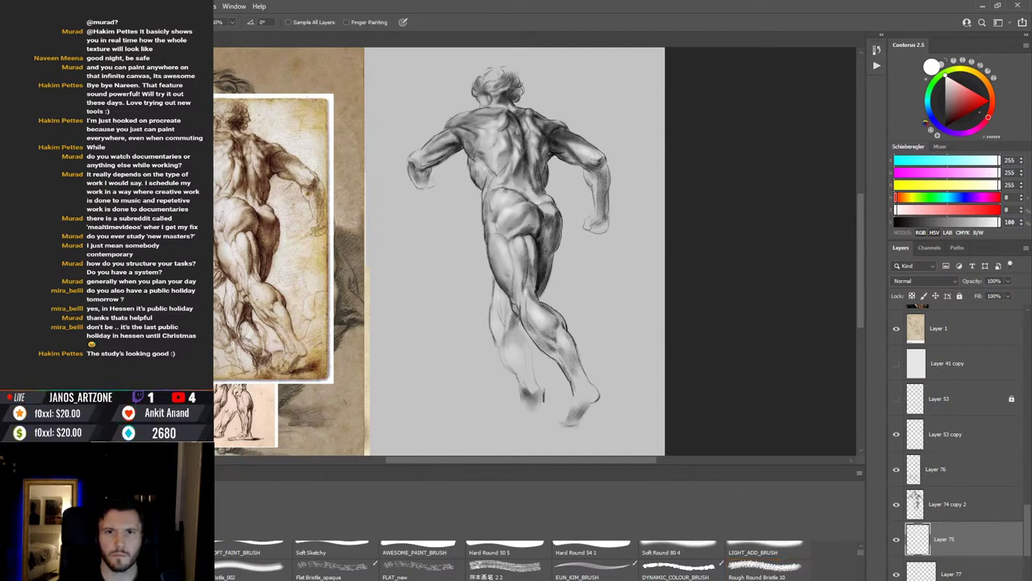
pyautogui.press('b')
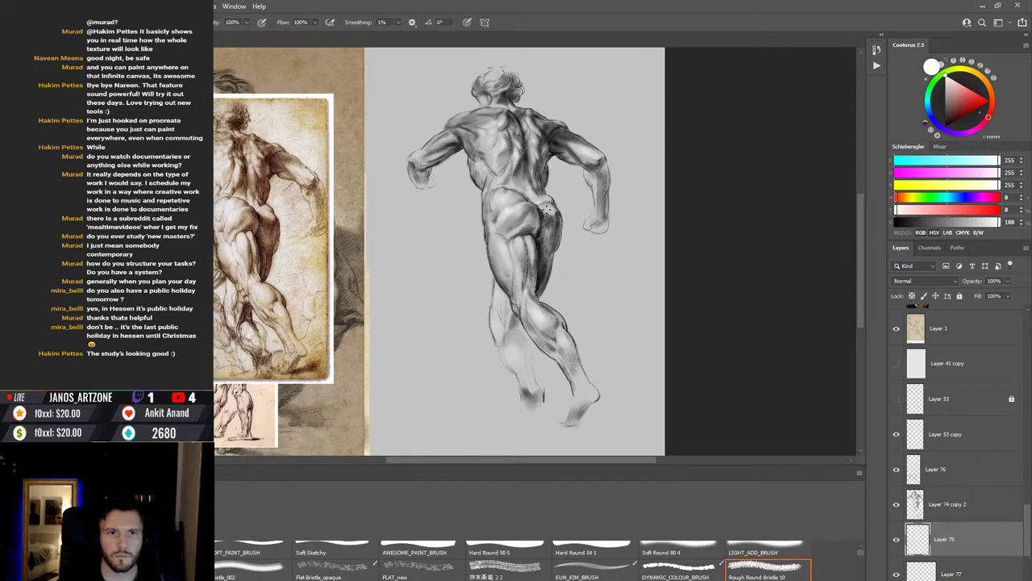
pyautogui.press('r')
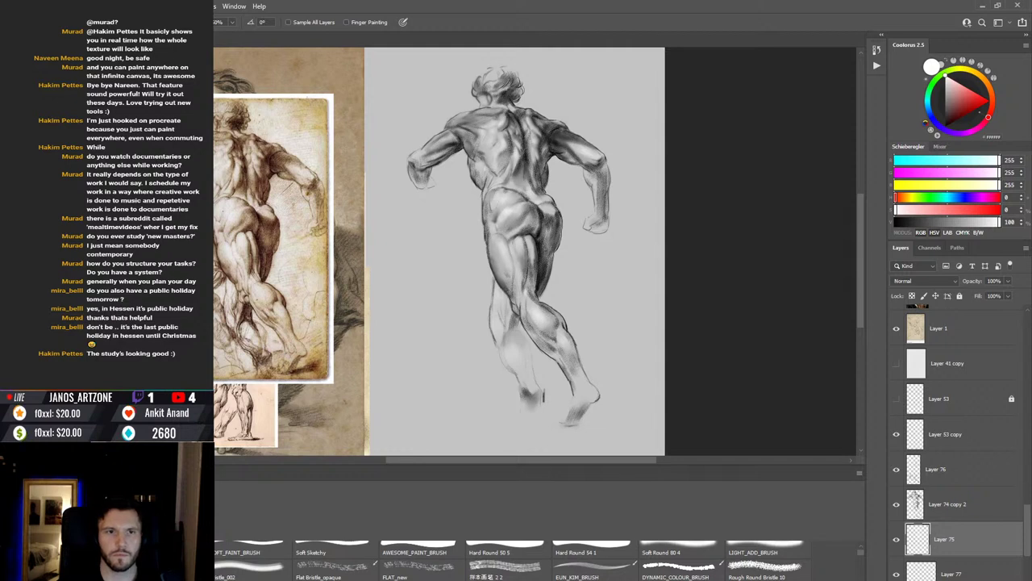
pyautogui.press('b')
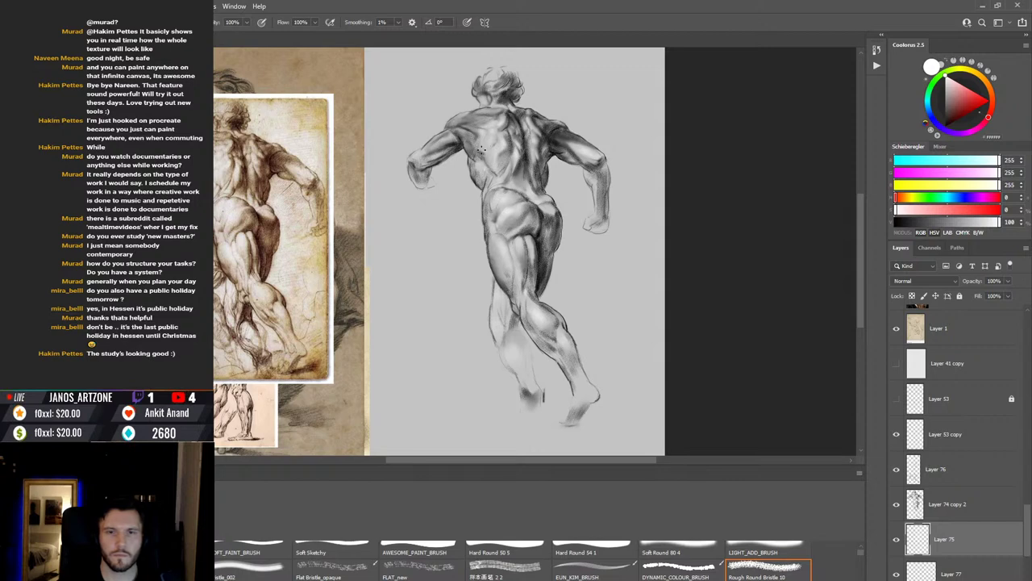
pyautogui.press('r')
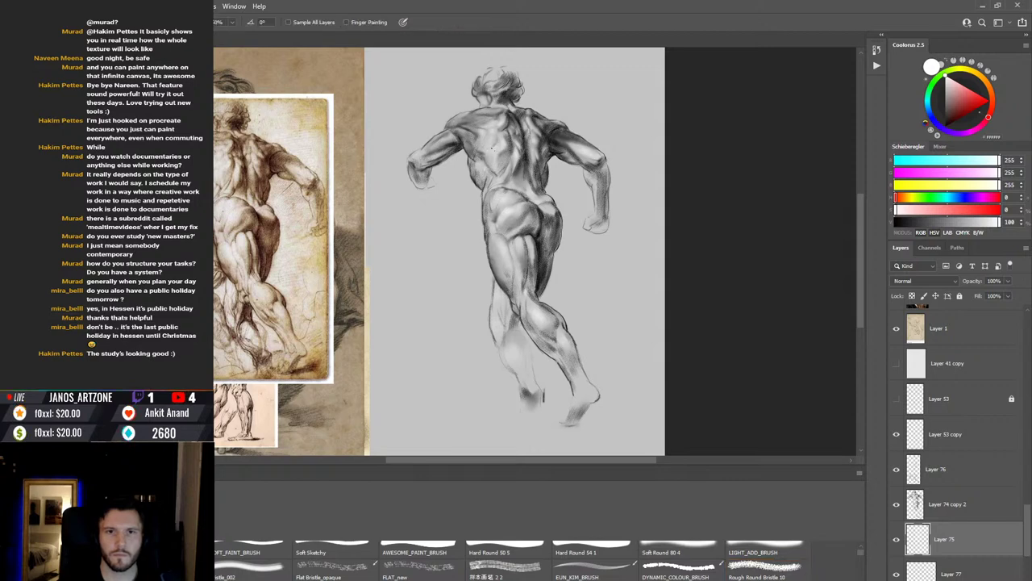
pyautogui.press('b')
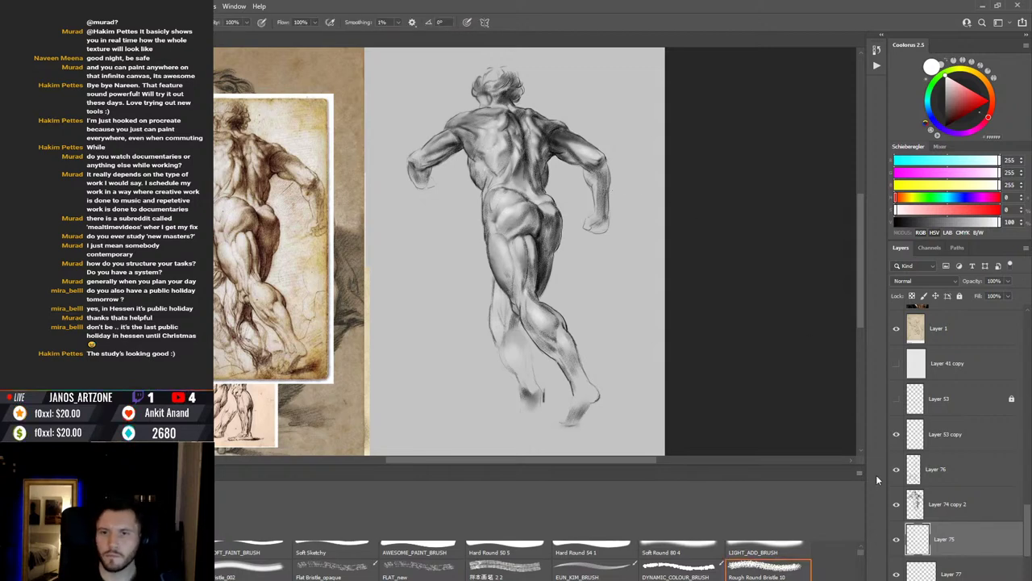
pyautogui.click(897, 541)
pyautogui.click(897, 542)
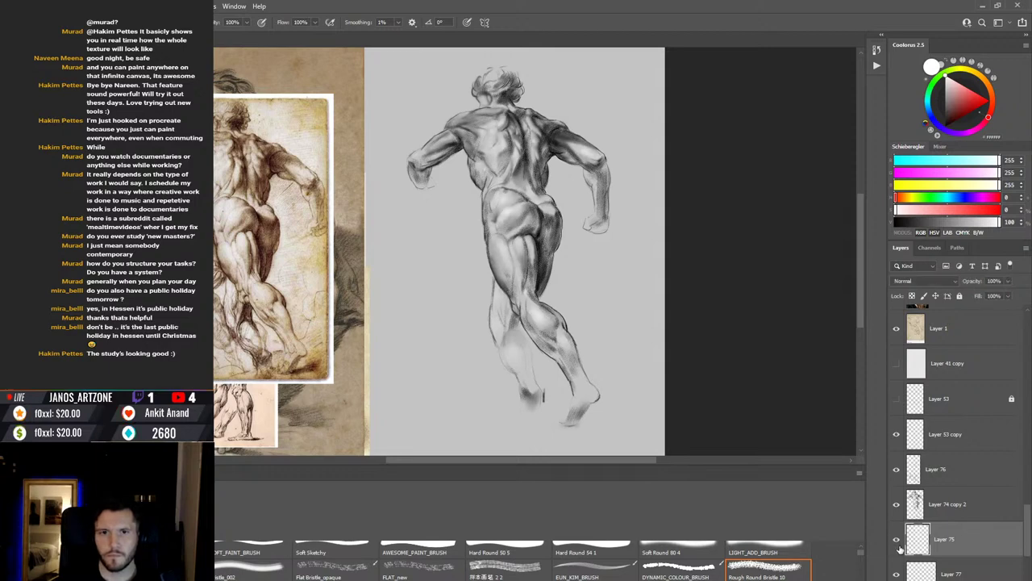
pyautogui.click(896, 541)
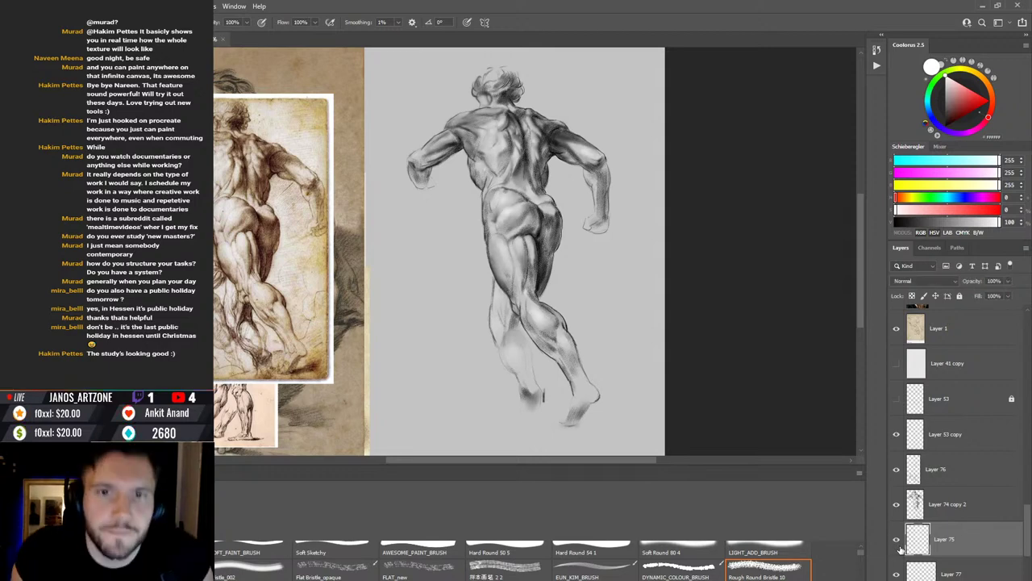
pyautogui.click(897, 541)
pyautogui.click(897, 541)
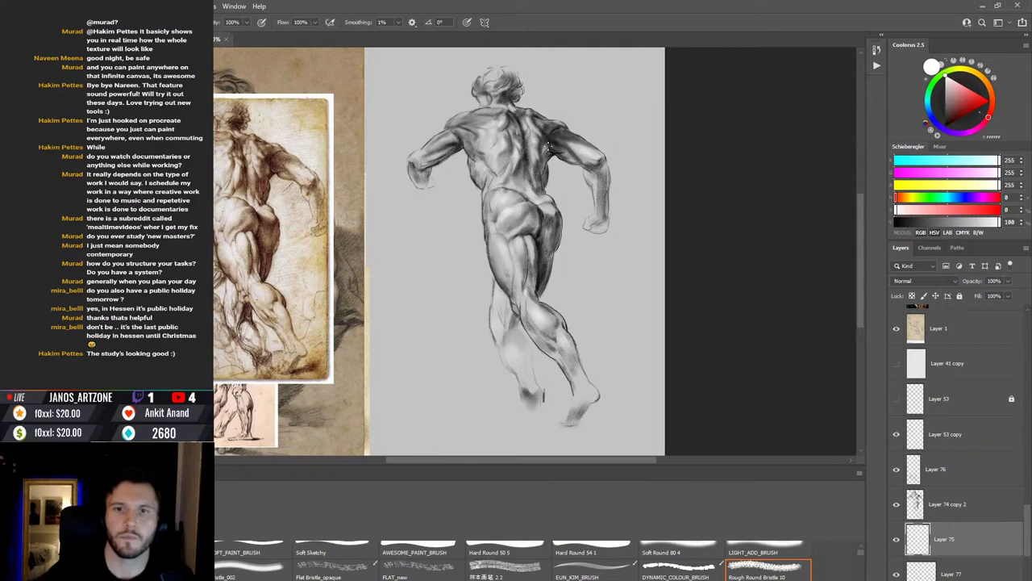
pyautogui.click(897, 541)
pyautogui.click(896, 541)
pyautogui.click(897, 541)
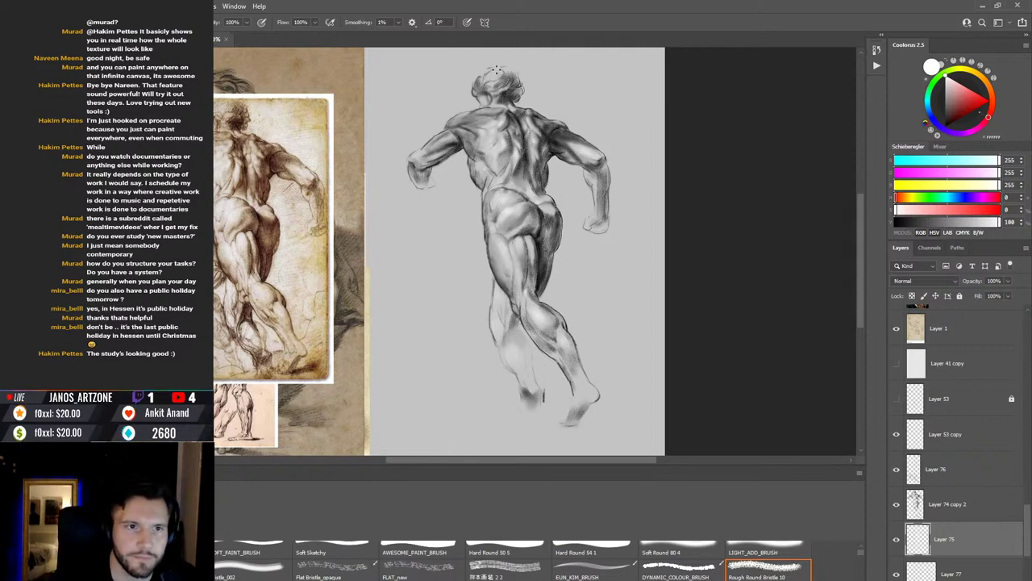
pyautogui.hotkey('ctrl', ',')
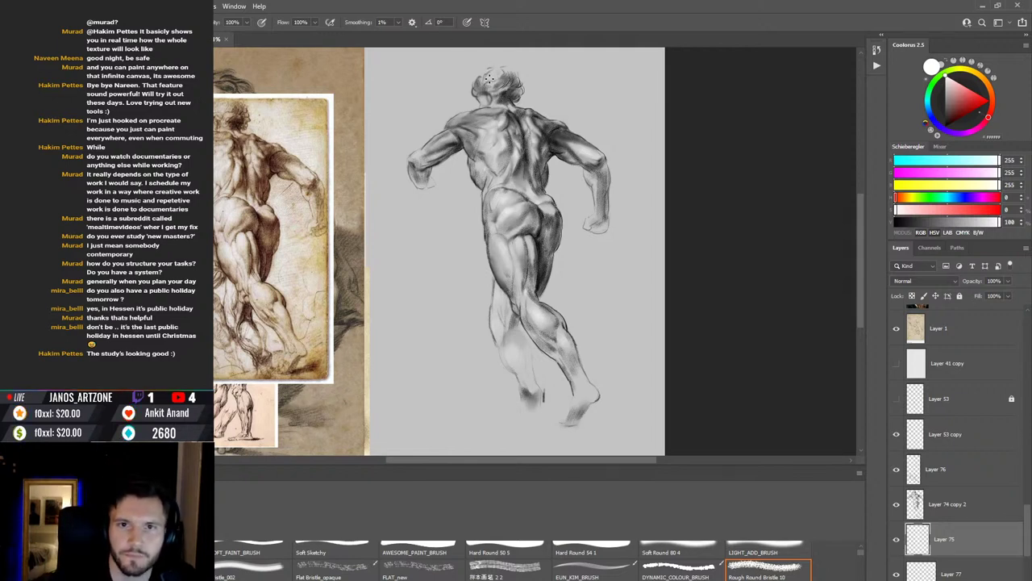
pyautogui.hotkey('ctrl', ',')
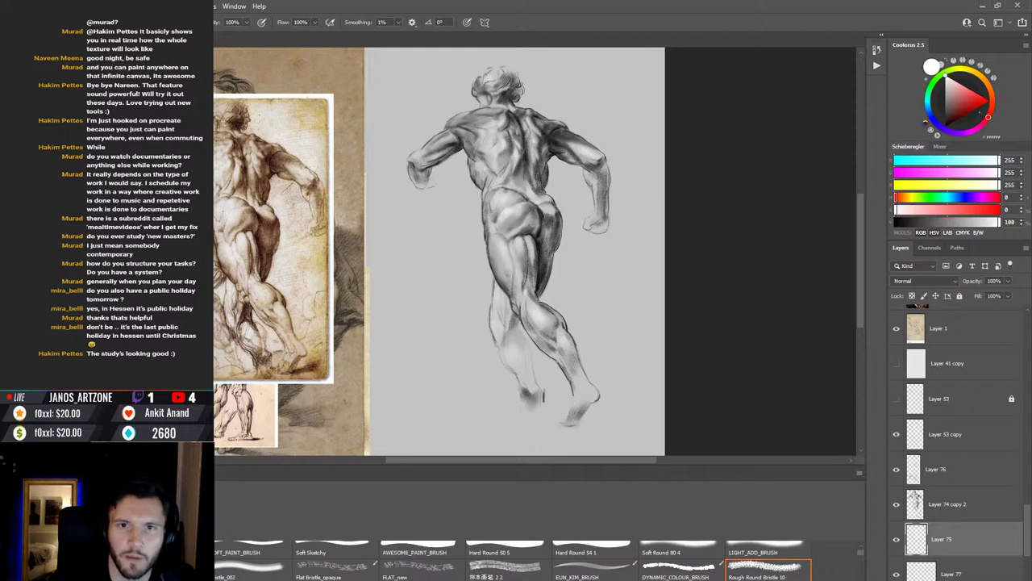
pyautogui.hotkey('ctrl', ',')
pyautogui.hotkey('ctrl', ',')
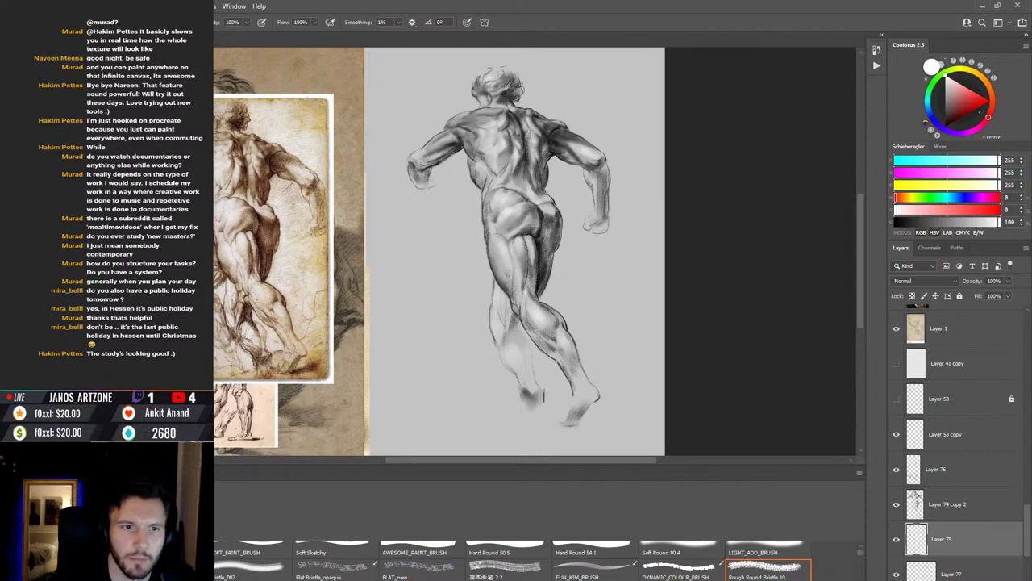
pyautogui.hotkey('ctrl', ',')
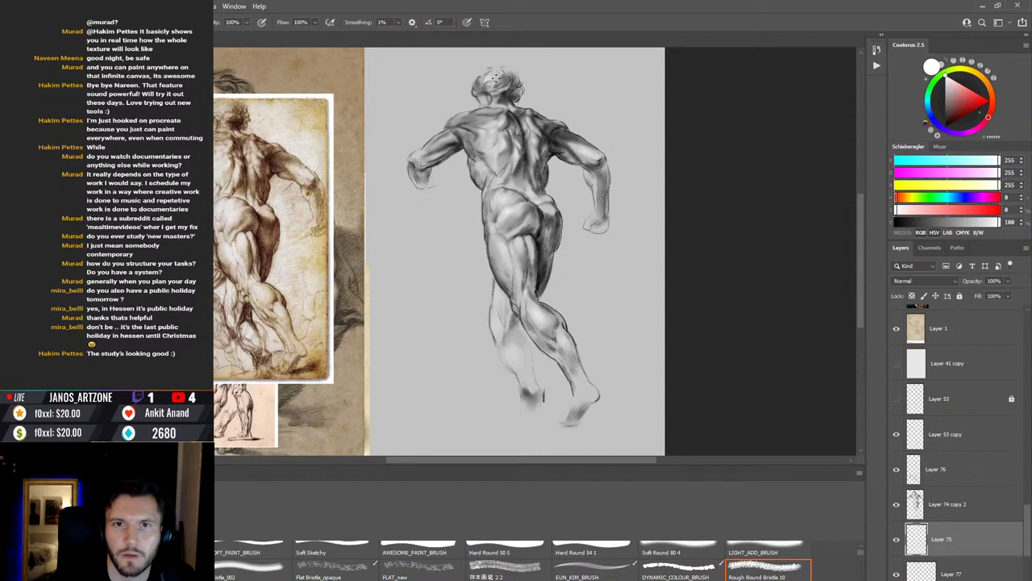
pyautogui.hotkey('ctrl', ',')
pyautogui.hotkey('ctrl', ',')
pyautogui.hotkey('ctrl', ',')
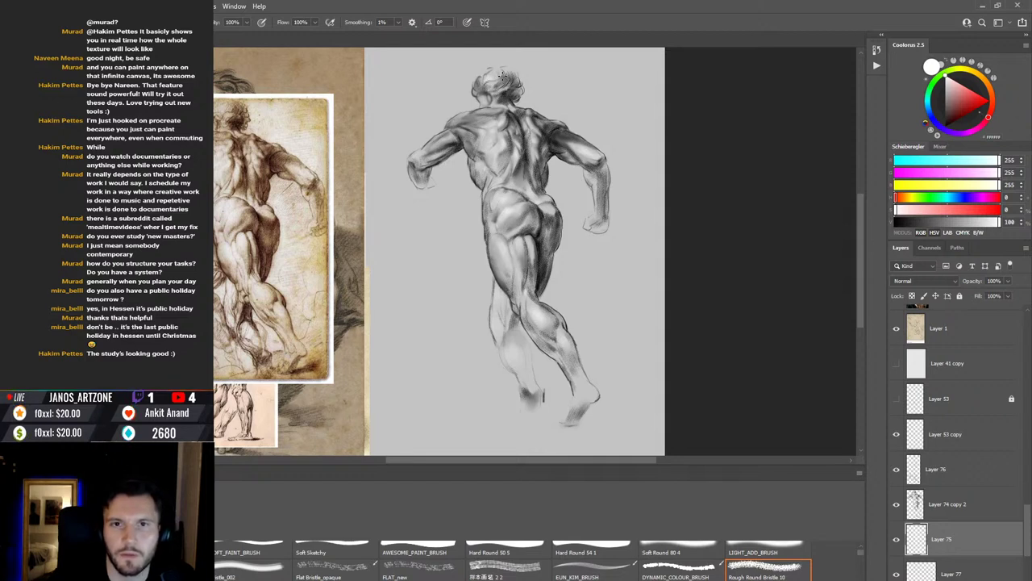
pyautogui.hotkey('ctrl', ',')
pyautogui.hotkey('ctrl', ',')
pyautogui.press('r')
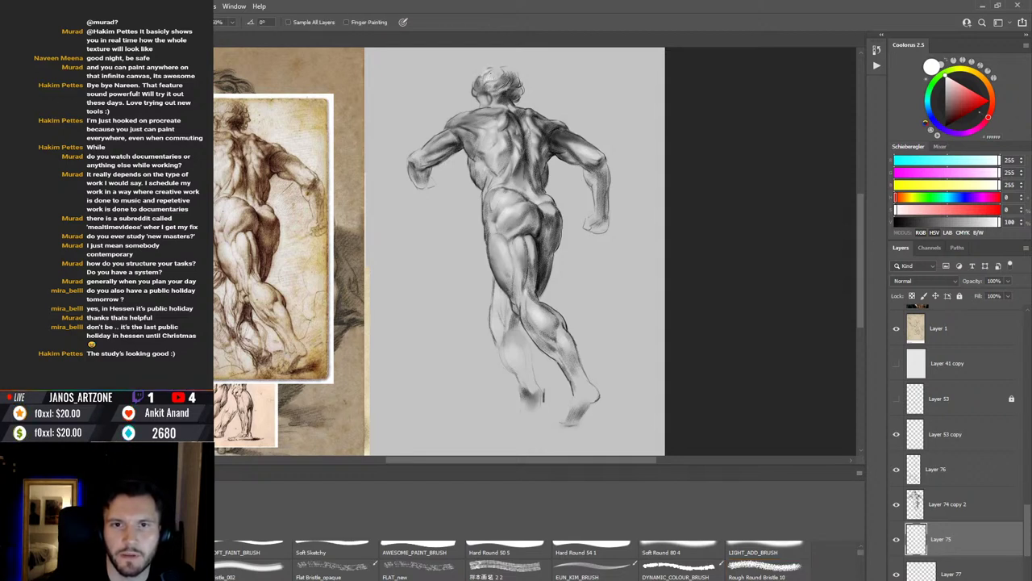
pyautogui.press('b')
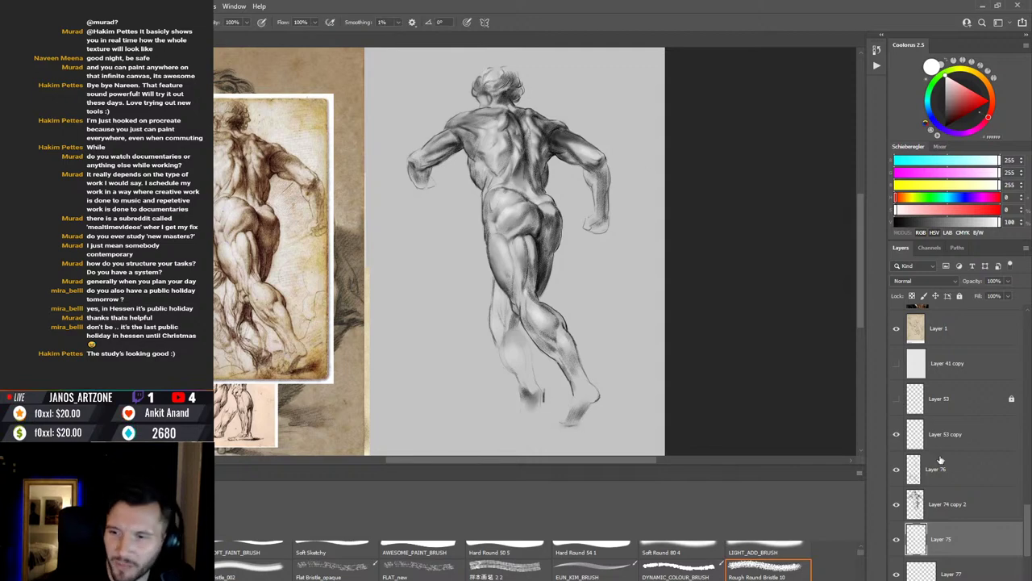
# Step: Compare Layer 74 copy 2 with the drawing beneath and set up the Soft Round 80 4 eraser
pyautogui.click(946, 508)
pyautogui.click(895, 508)
pyautogui.click(895, 508)
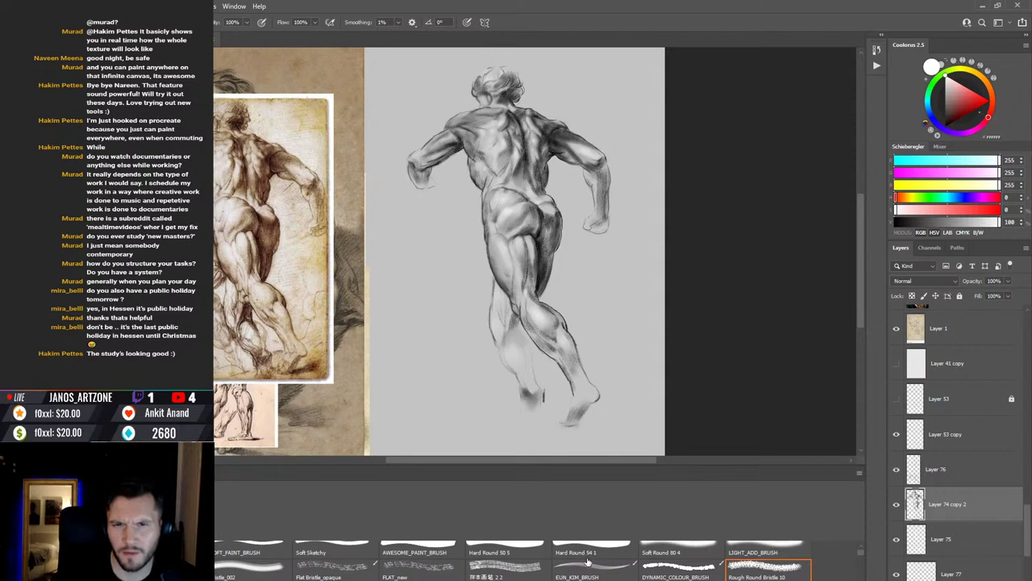
pyautogui.click(678, 547)
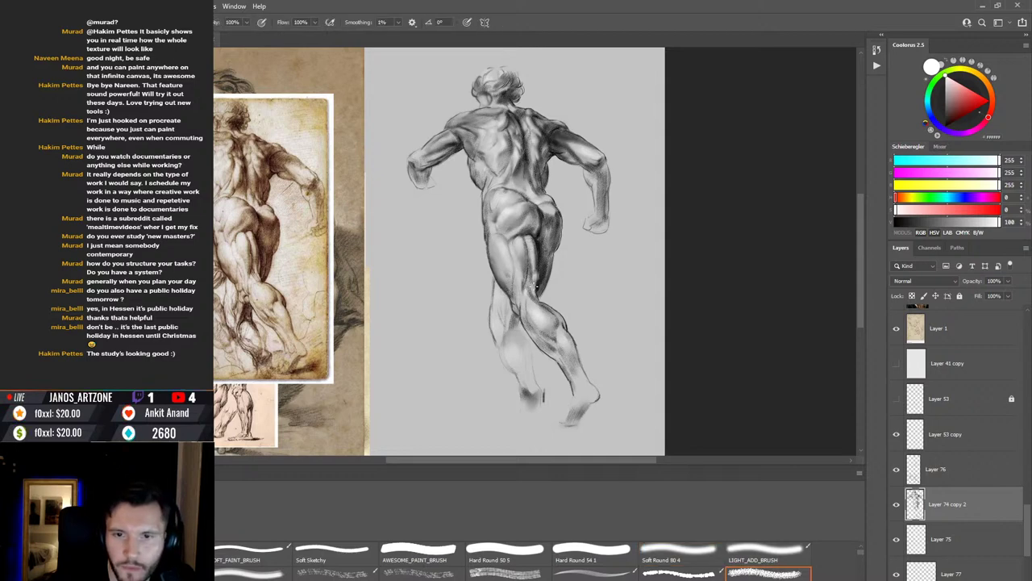
pyautogui.press('e')
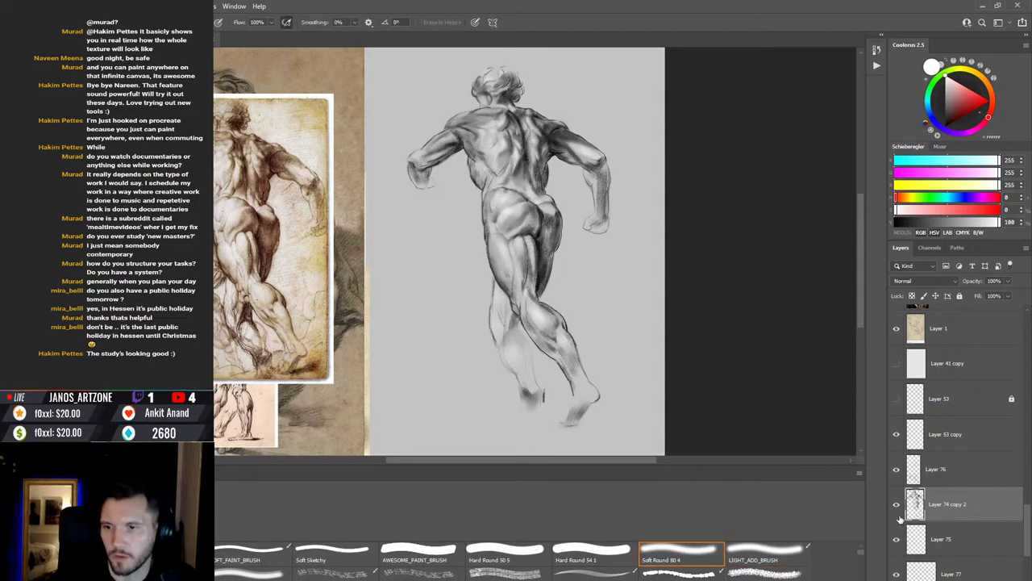
pyautogui.click(897, 504)
pyautogui.click(897, 505)
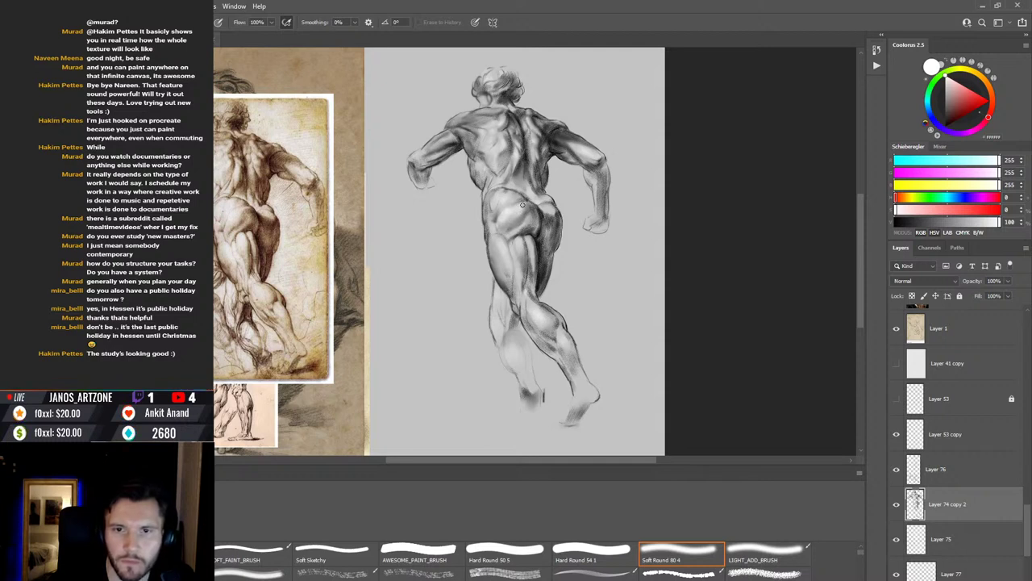
# Step: Make Layer 75 the working layer with the bristle brush and hide Layer 74 copy 2 to compare
pyautogui.click(958, 537)
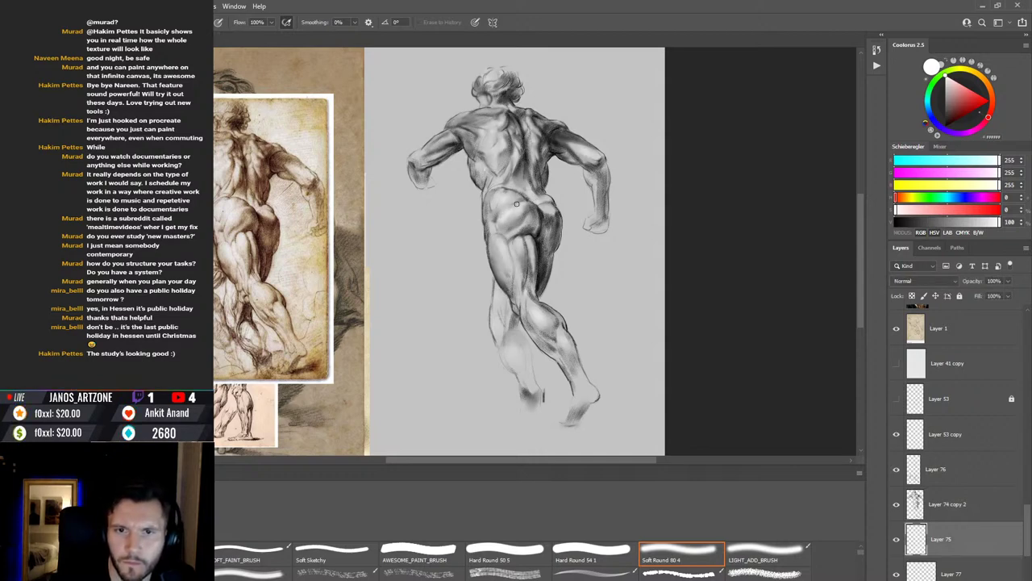
pyautogui.press('r')
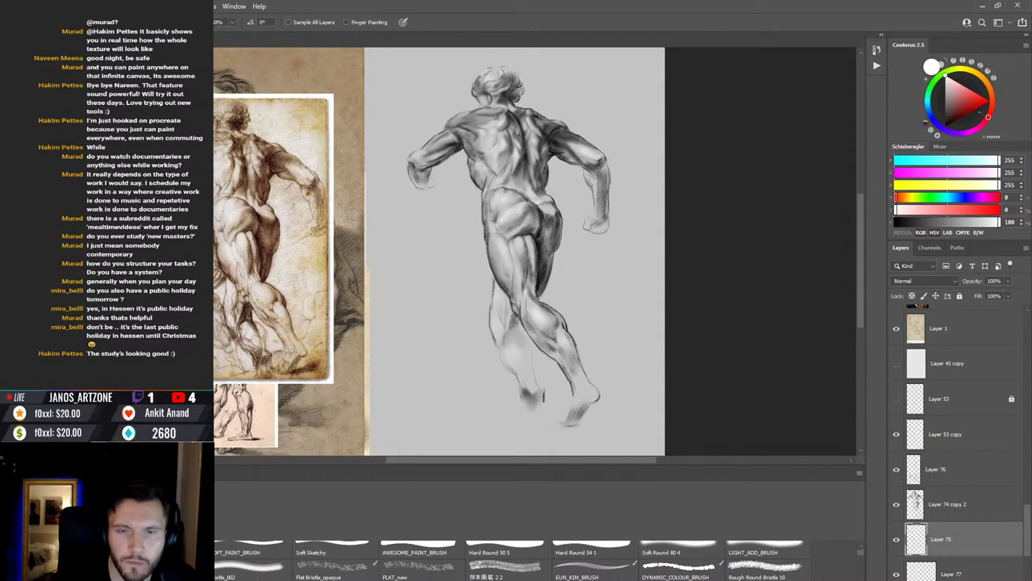
pyautogui.press('b')
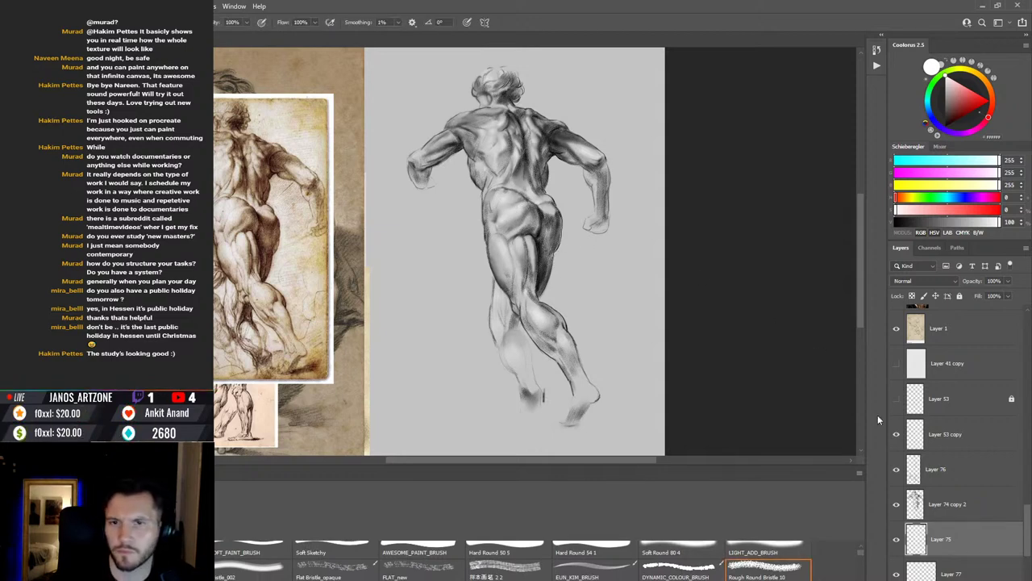
pyautogui.click(896, 505)
# Step: Show Layer 74 copy 2, make it the working layer, and swap the paint colour to black
pyautogui.click(895, 506)
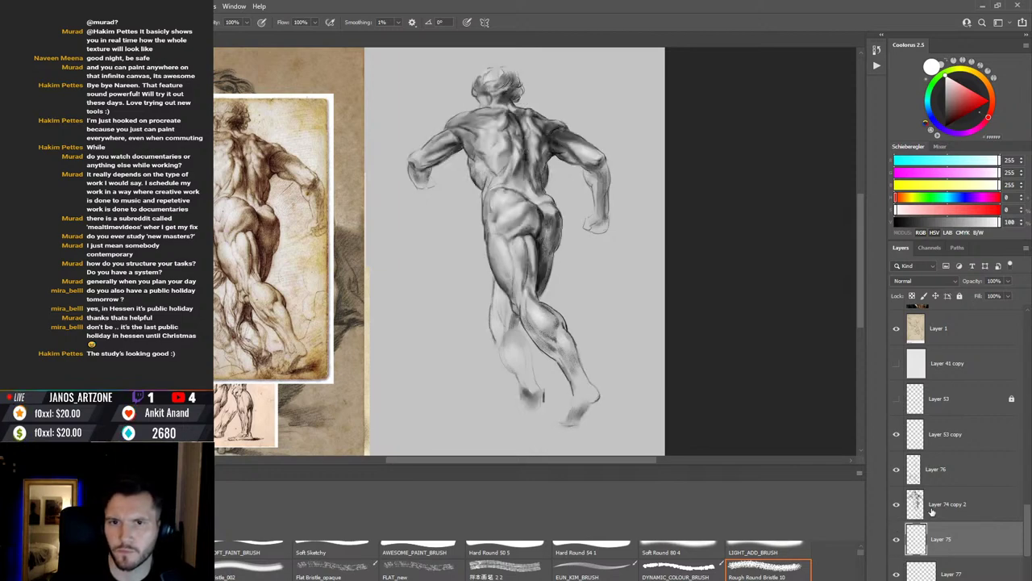
pyautogui.click(937, 510)
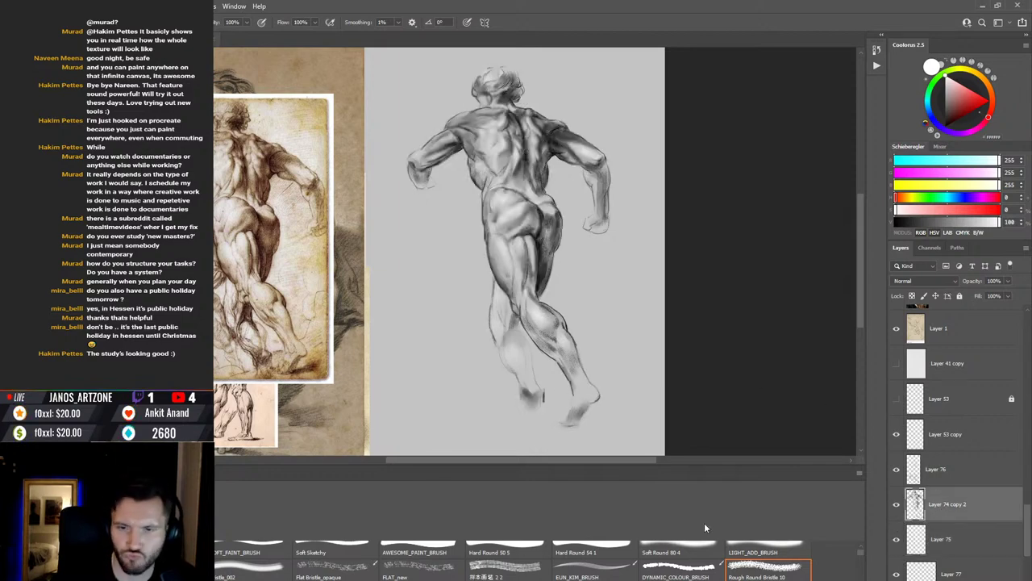
pyautogui.press('x')
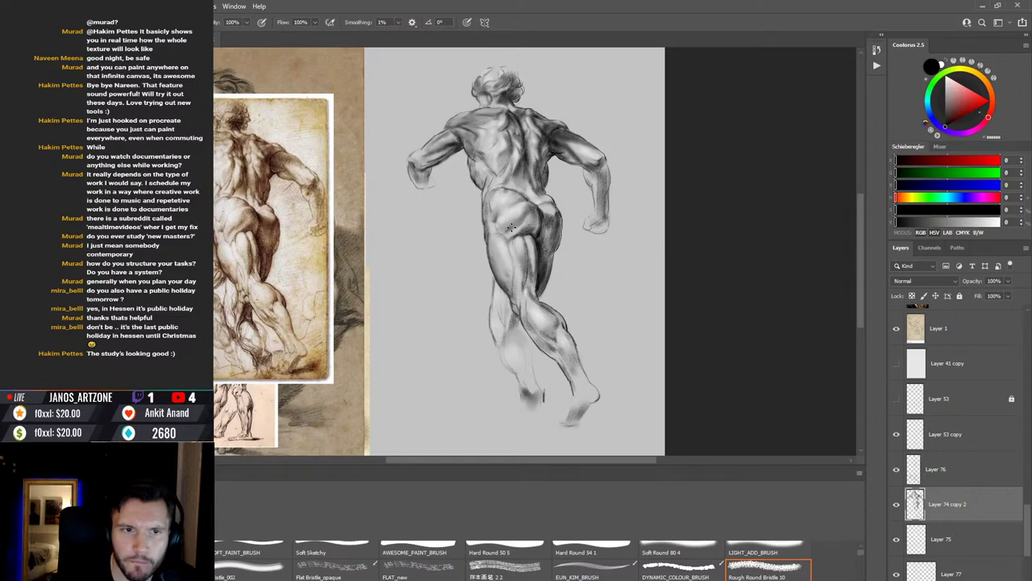
# Step: Cycle brush presets back to the textured Rough Round Bristle brush and add dark strokes to the hair
pyautogui.press('r')
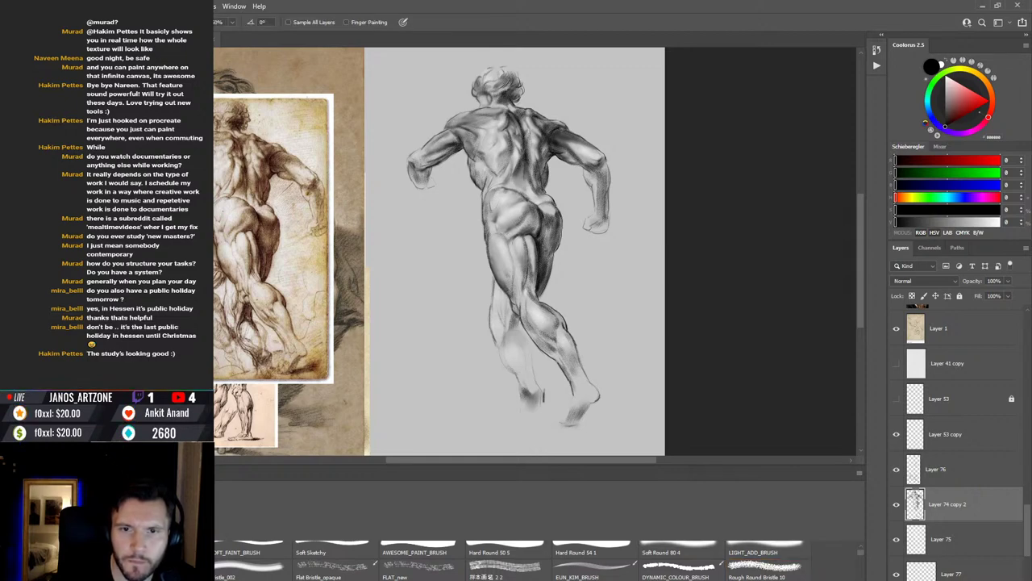
pyautogui.press('b')
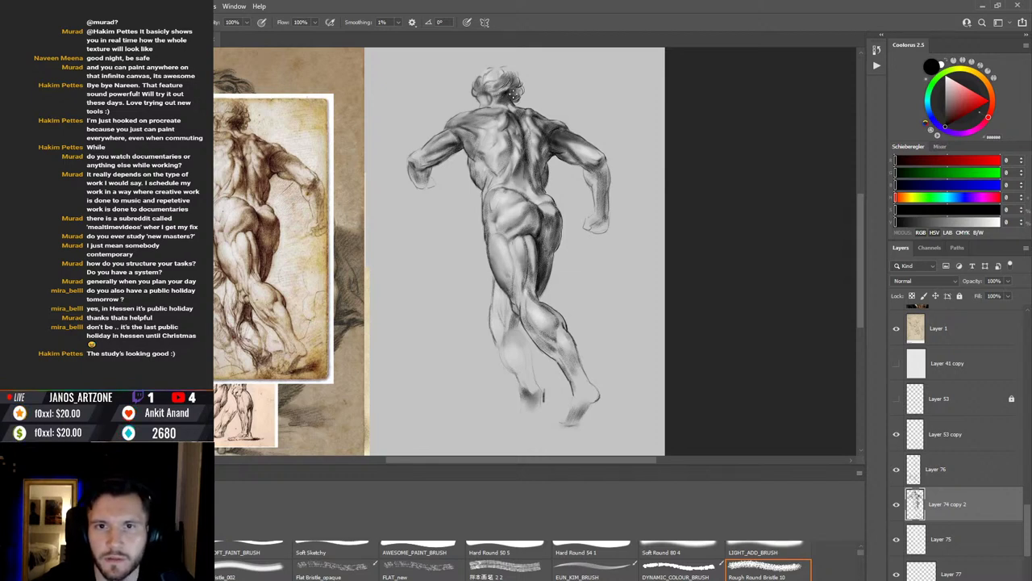
pyautogui.press('r')
pyautogui.press('b')
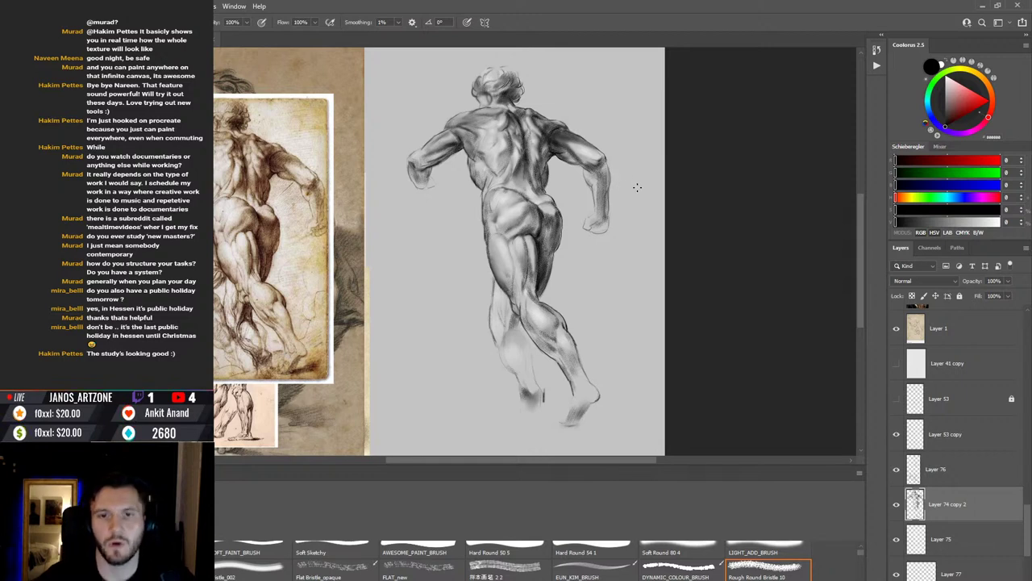
pyautogui.press(',')
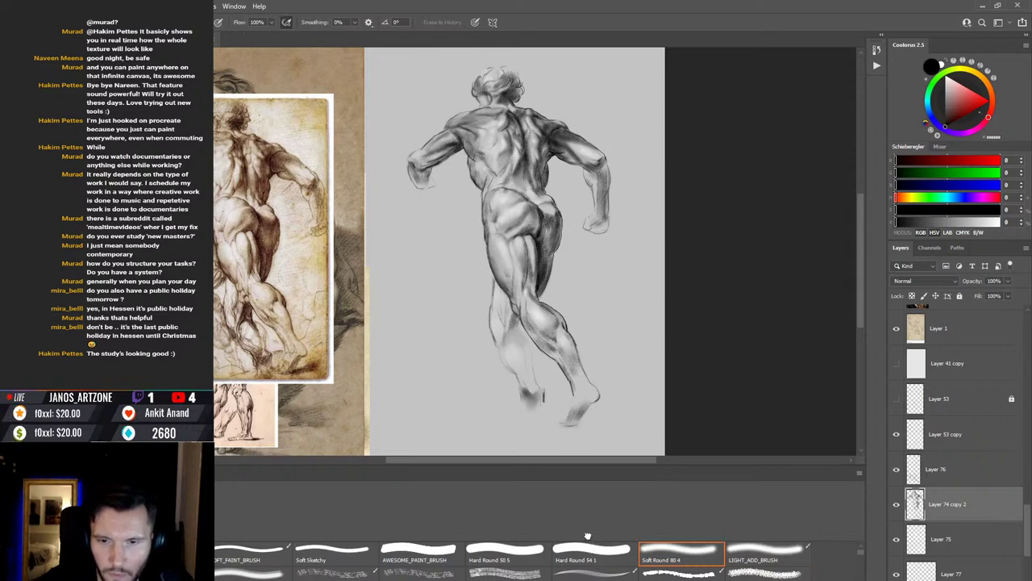
pyautogui.press(',')
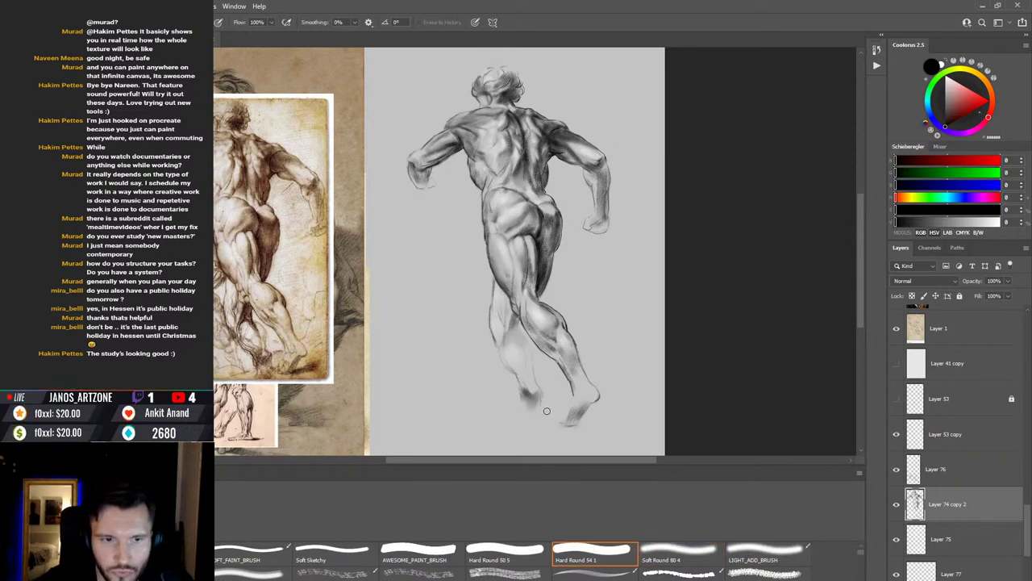
pyautogui.press('.')
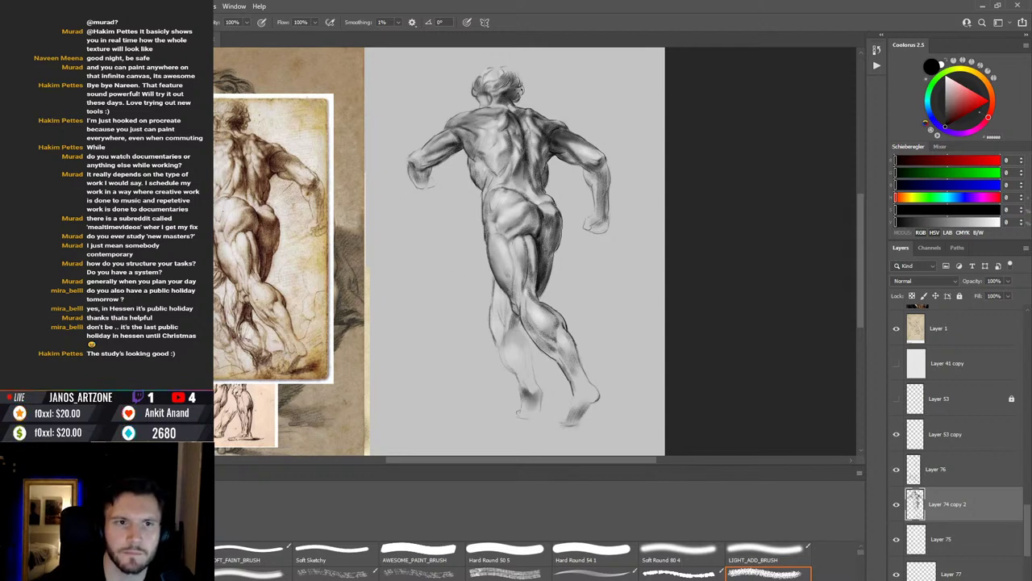
pyautogui.moveTo(517, 90)
pyautogui.mouseDown()
pyautogui.moveTo(513, 100)
pyautogui.moveTo(501, 84)
pyautogui.mouseUp()
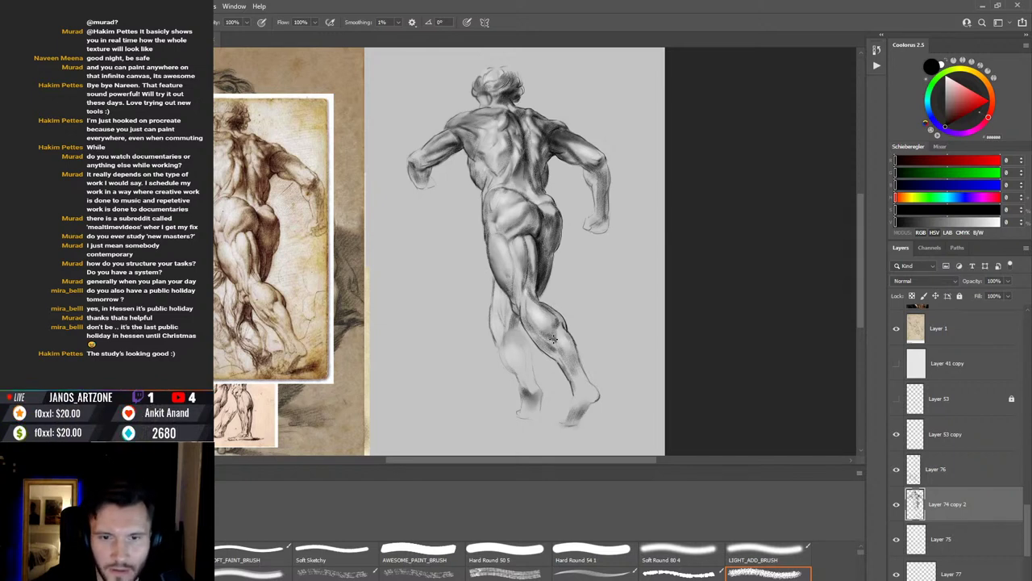
# Step: Alternate smudging, bristle painting and erasing to blend and touch up the calf shading
pyautogui.press('r')
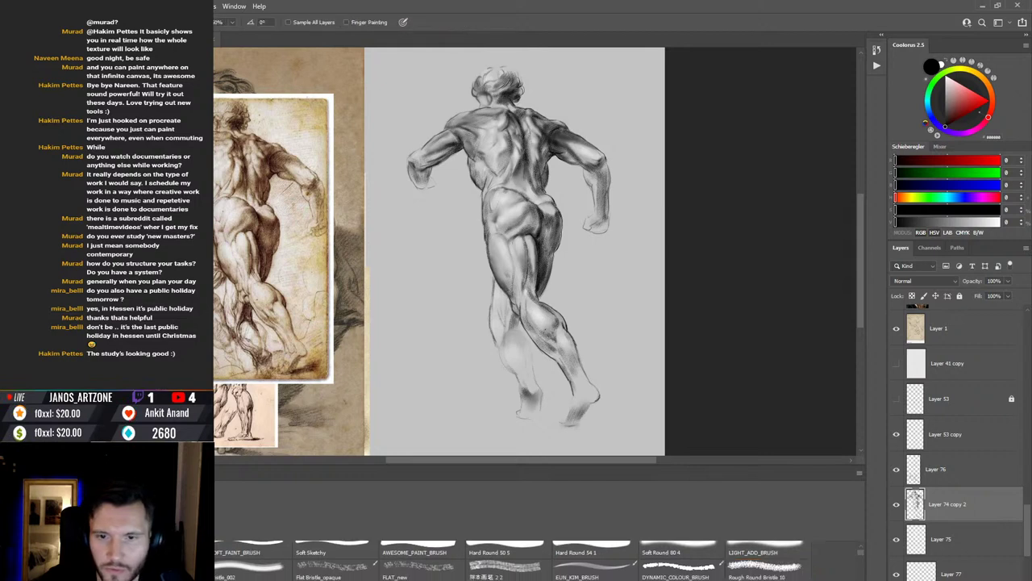
pyautogui.press('b')
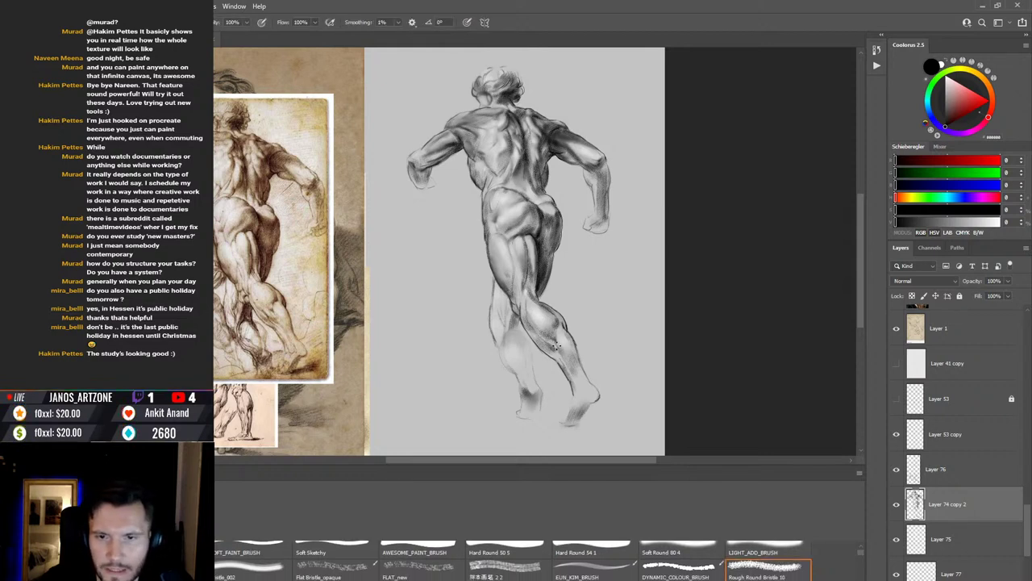
pyautogui.press('r')
pyautogui.press('b')
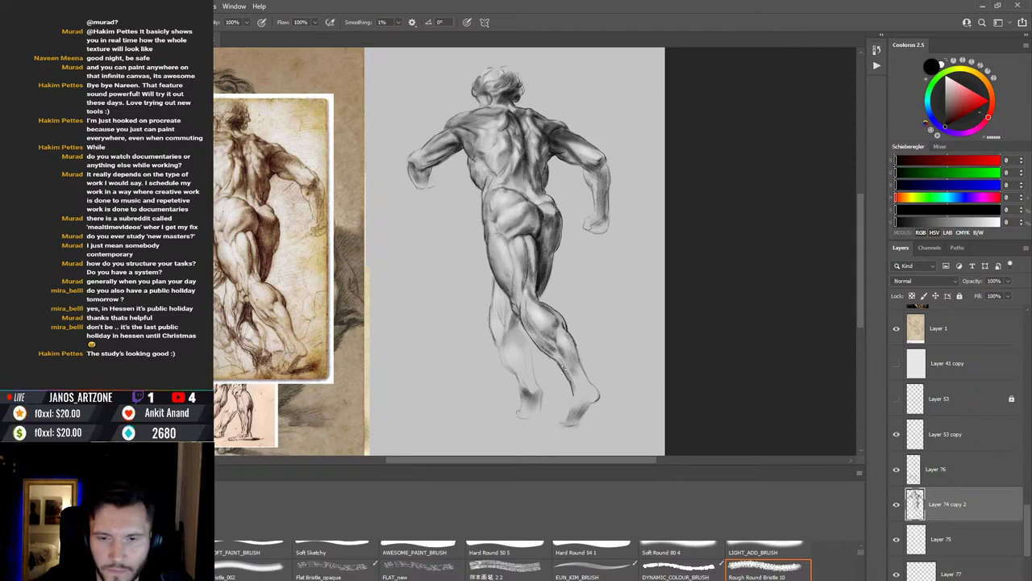
pyautogui.press('r')
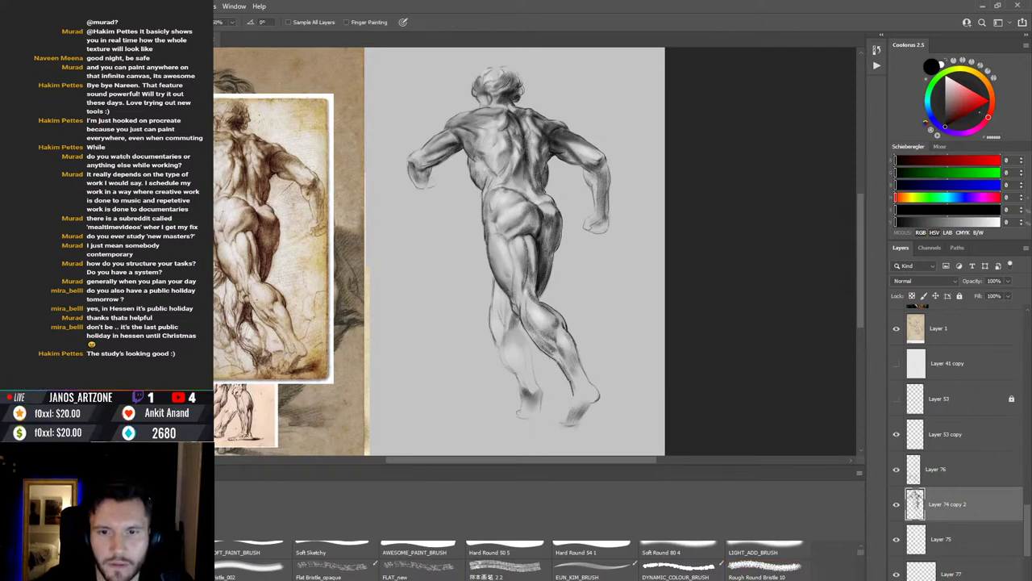
pyautogui.press('b')
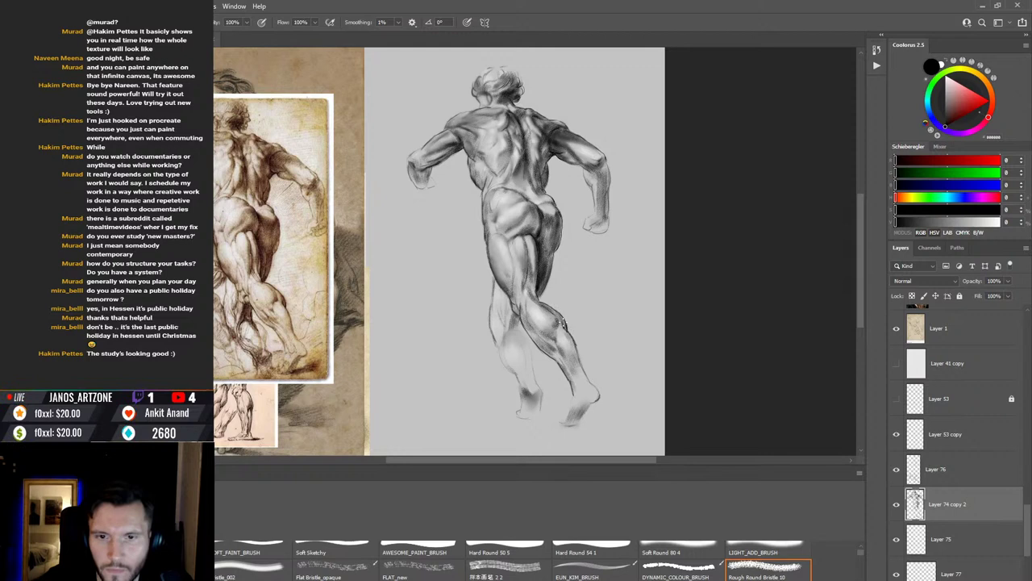
pyautogui.press('e')
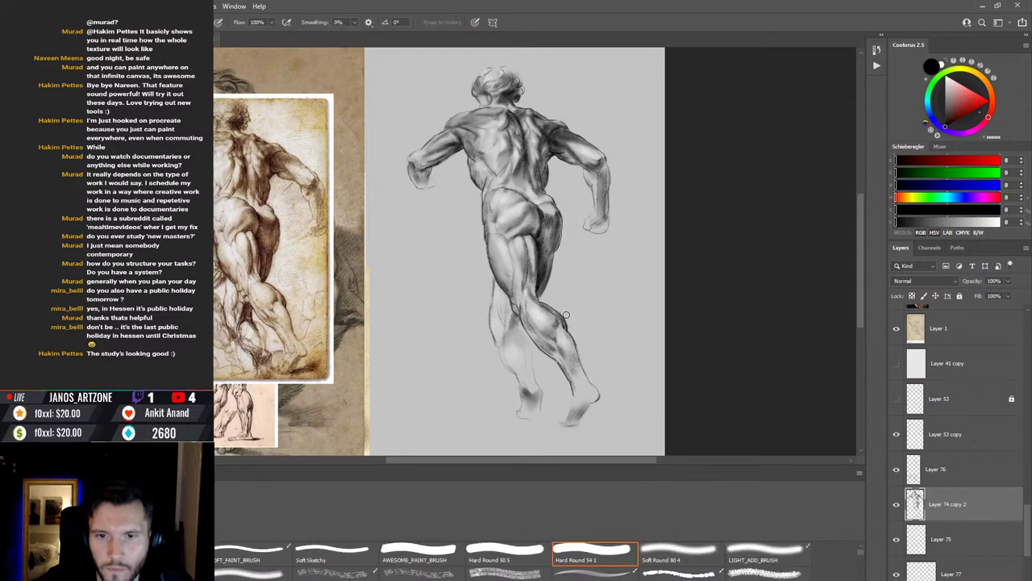
pyautogui.press('b')
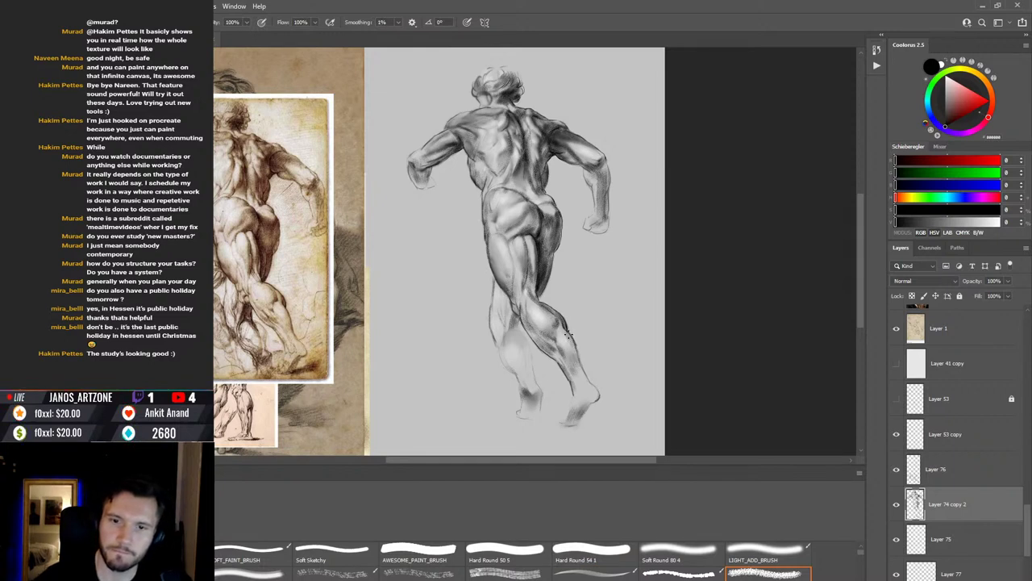
pyautogui.press('e')
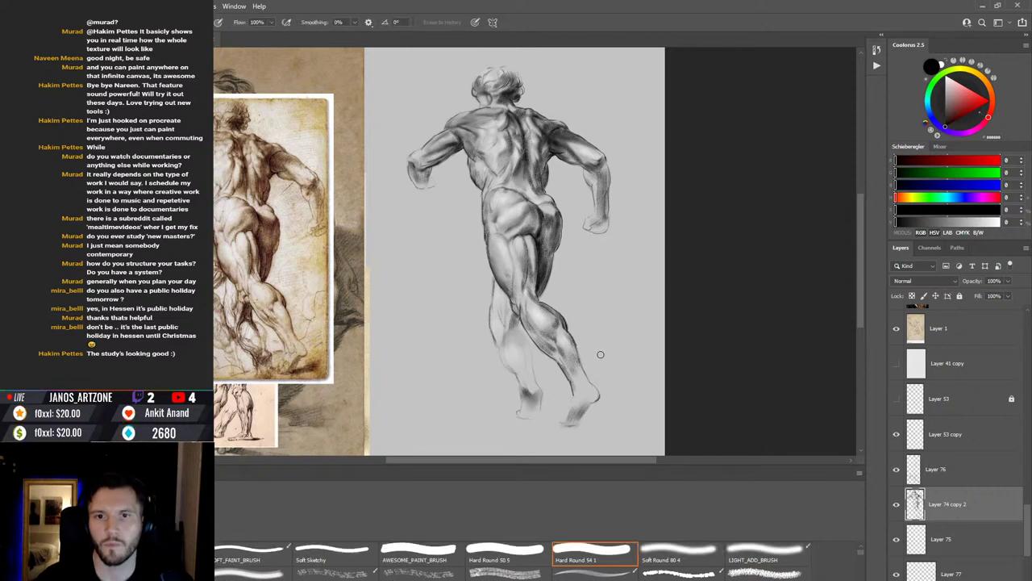
# Step: Repaint and smudge the ankle, foot and right-arm shading with the bristle brush, then save the file
pyautogui.press('b')
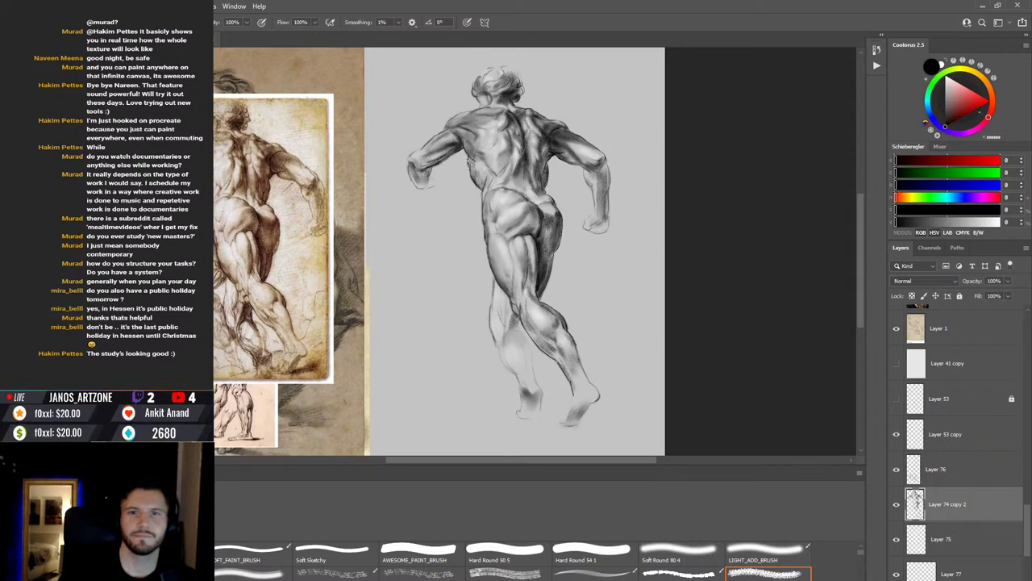
pyautogui.press('r')
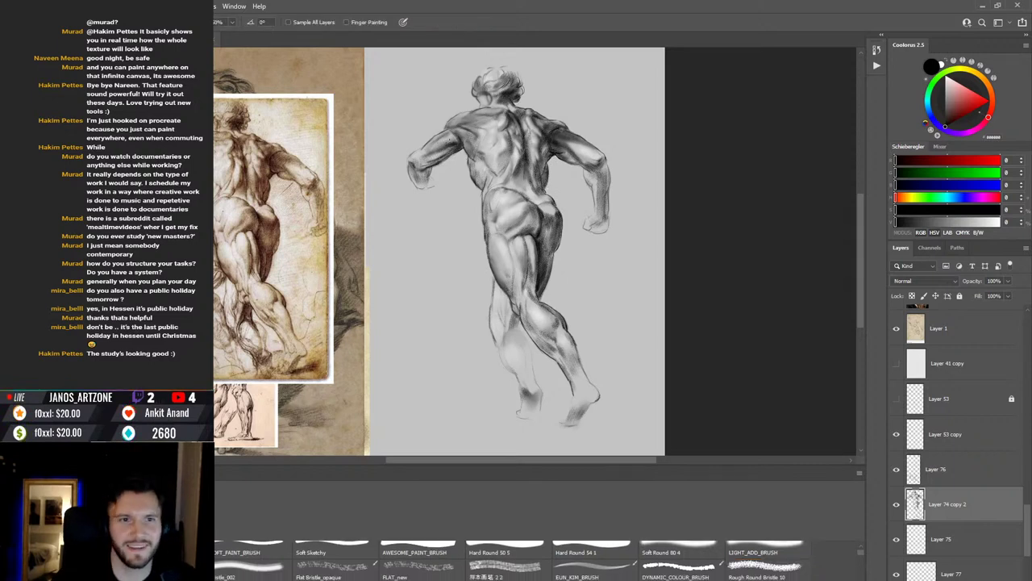
pyautogui.press('b')
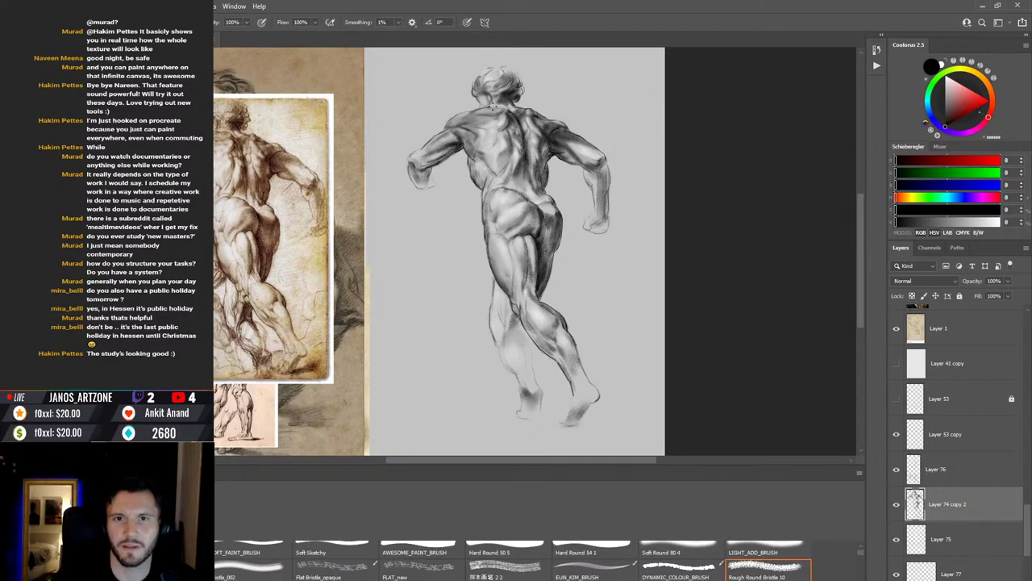
pyautogui.press('r')
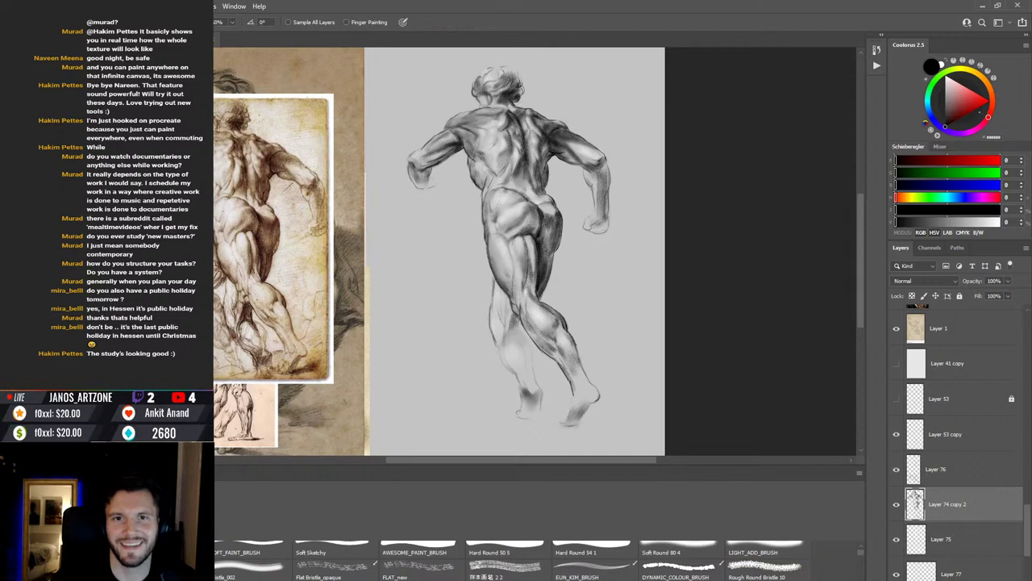
pyautogui.press('b')
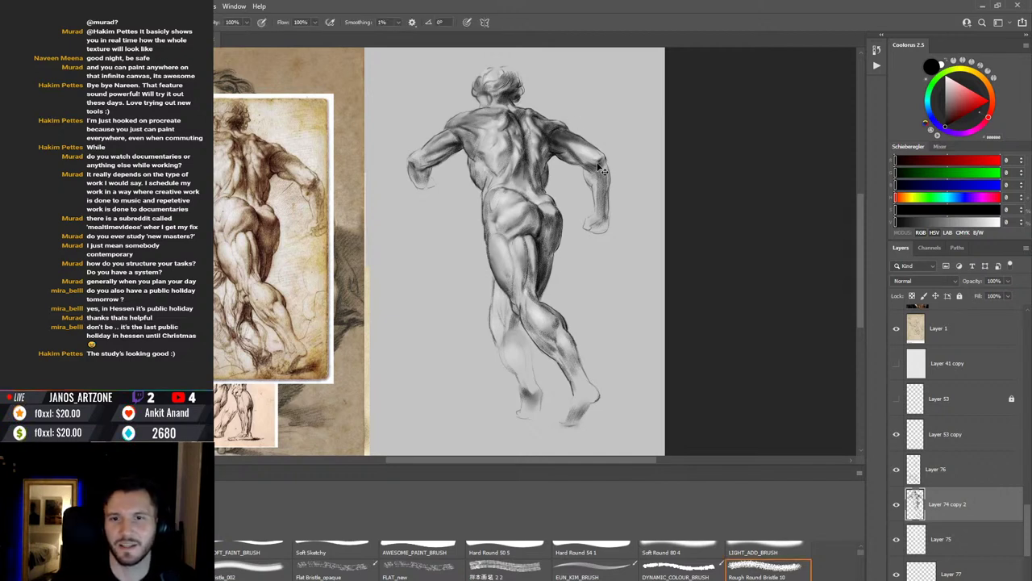
pyautogui.hotkey('ctrl', 's')
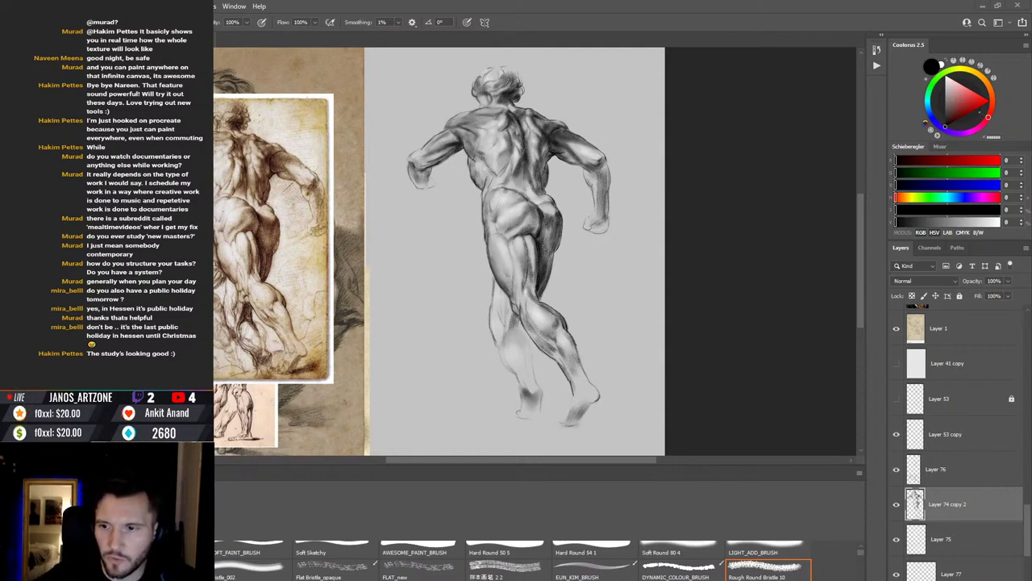
# Step: Select the layers from Layer 53 copy through Layer 77 and group them
pyautogui.click(950, 443)
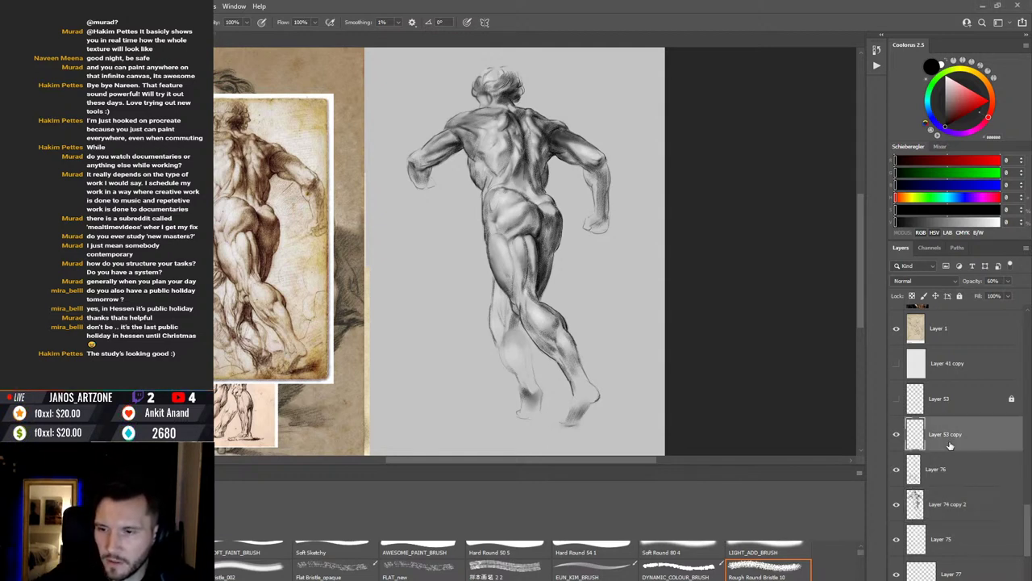
pyautogui.scroll(-1, 961, 504)
pyautogui.scroll(-3, 960, 504)
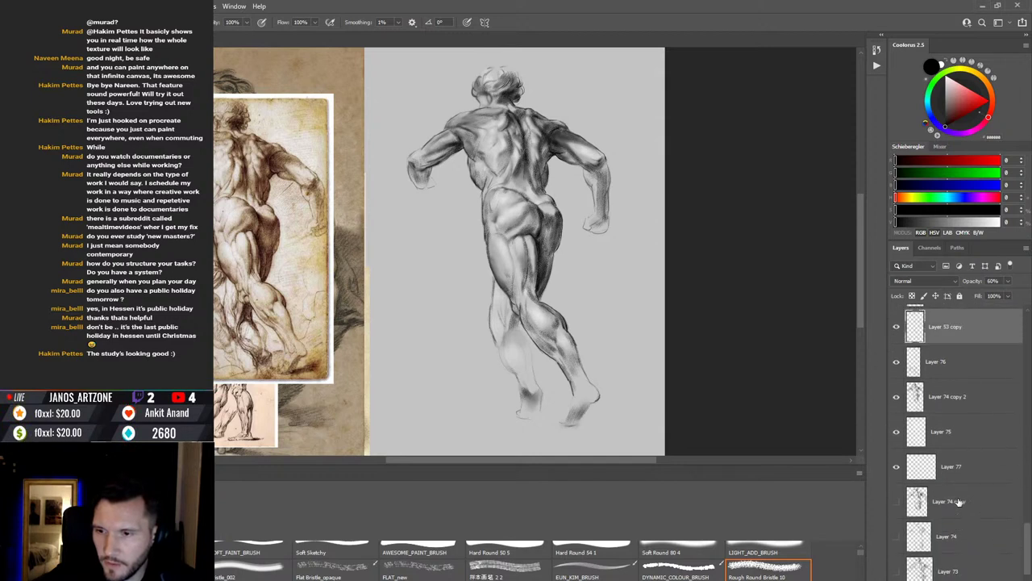
pyautogui.keyDown('shift'); pyautogui.click(970, 466); pyautogui.keyUp('shift')
pyautogui.scroll(-4, 971, 499)
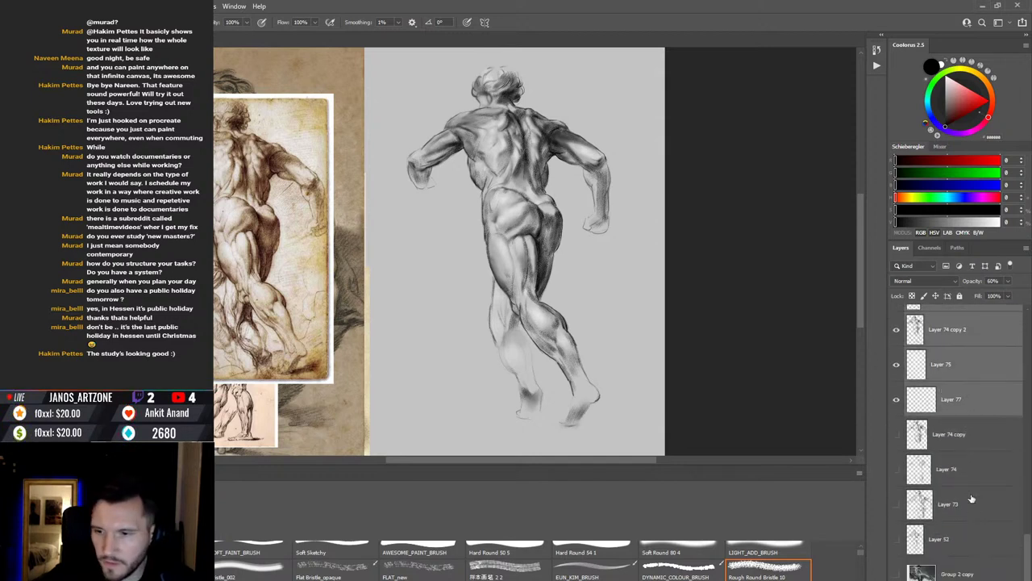
pyautogui.hotkey('ctrl', 'g')
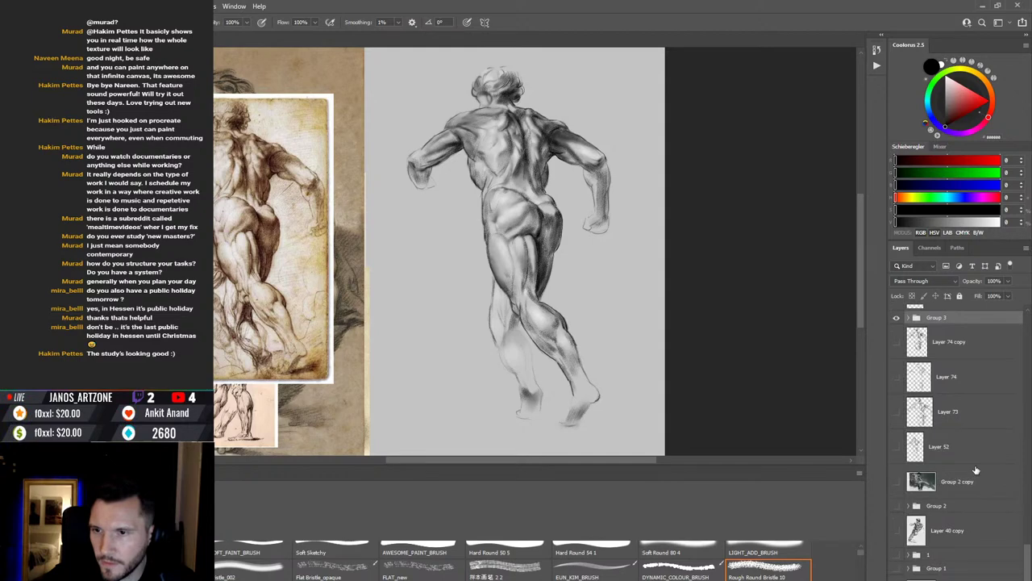
# Step: Name the new group 'study', give it a red colour label, and hide it
pyautogui.scroll(3, 974, 459)
pyautogui.doubleClick(935, 398)
pyautogui.write('stud')
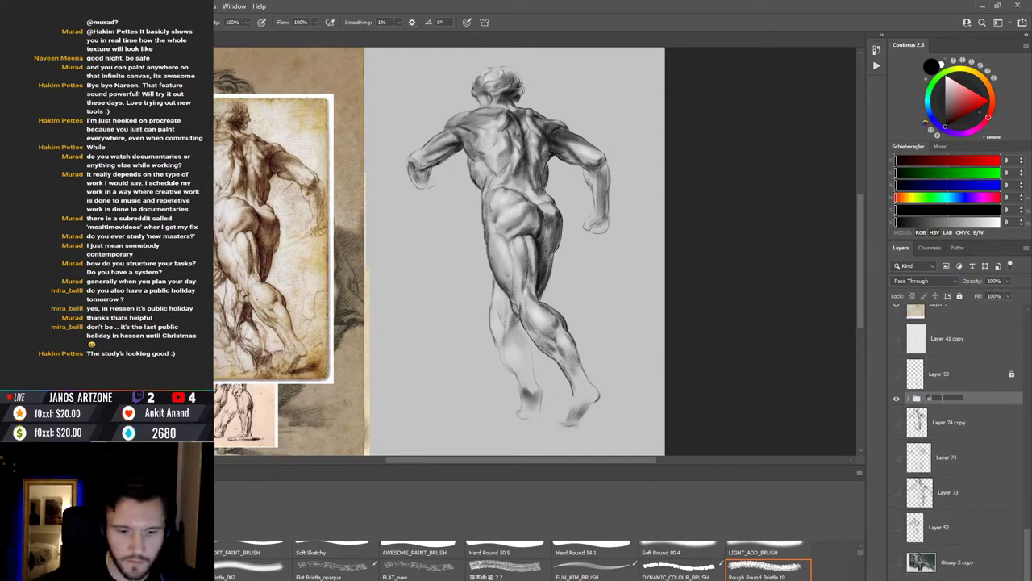
pyautogui.write('y')
pyautogui.press('Return')
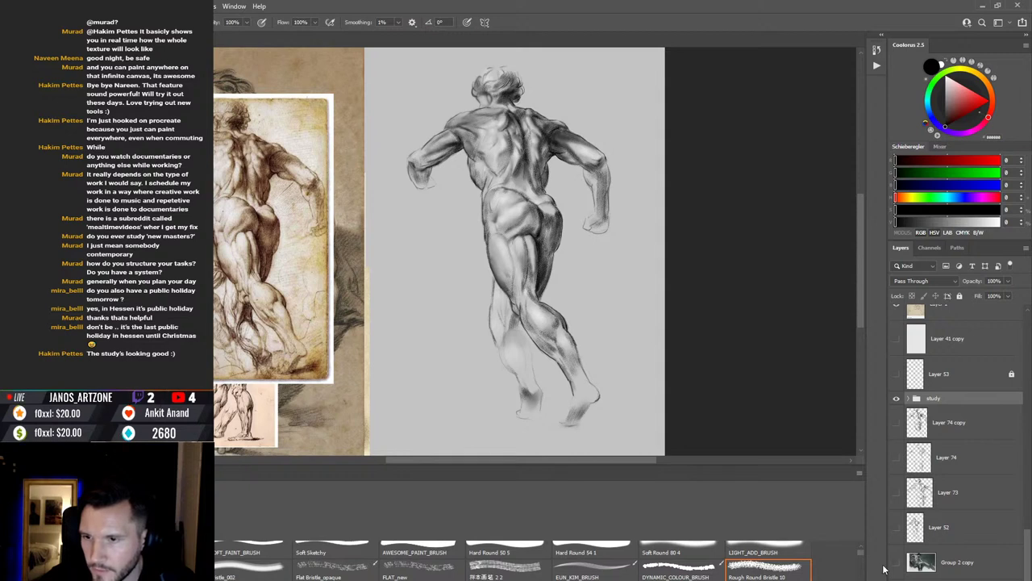
pyautogui.press('F2')
pyautogui.click(896, 399)
# Step: Keep the study group hidden and select reference Layers 33 down to 29
pyautogui.click(897, 399)
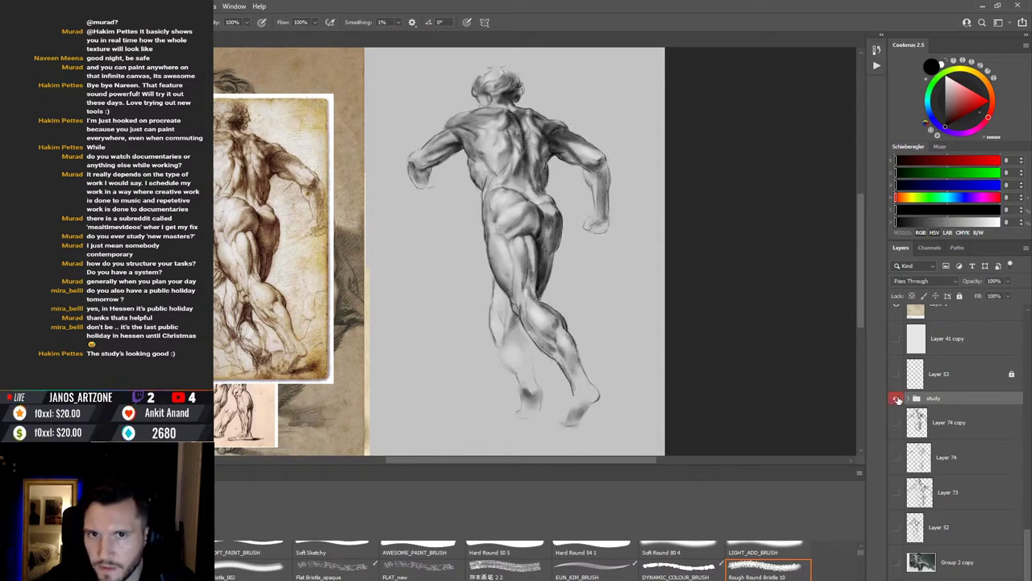
pyautogui.click(897, 398)
pyautogui.scroll(3, 958, 425)
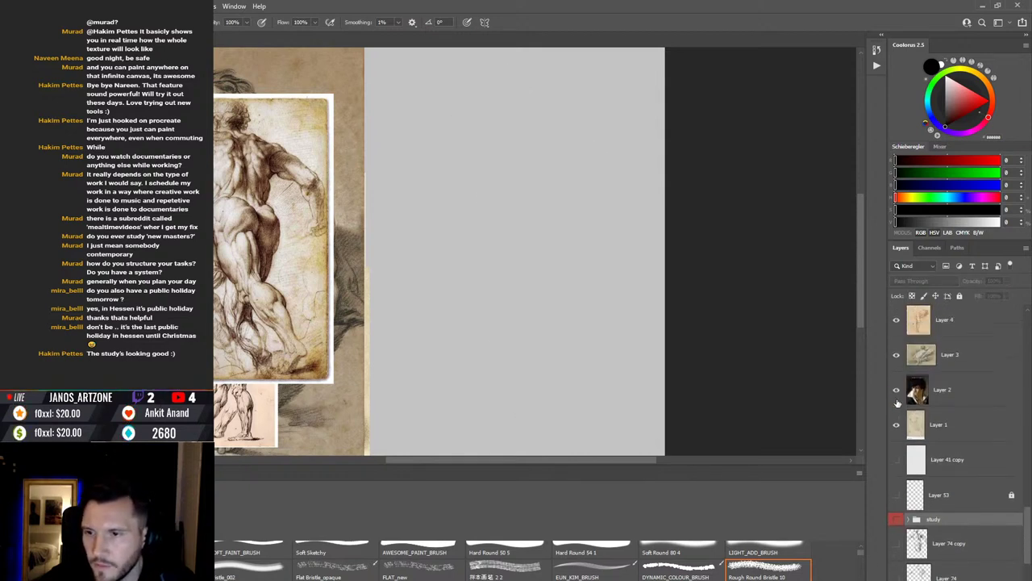
pyautogui.click(959, 425)
pyautogui.scroll(6, 958, 425)
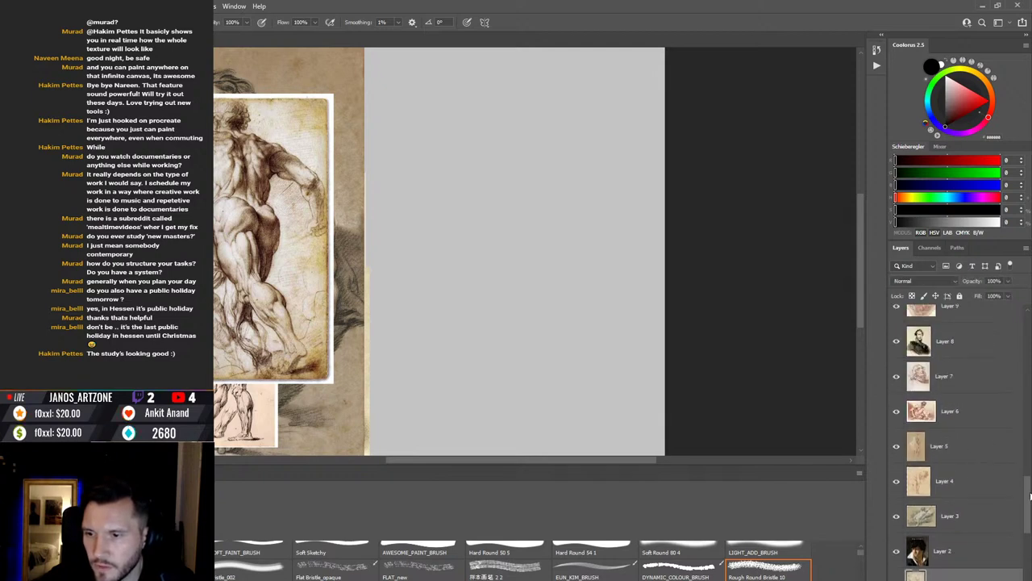
pyautogui.moveTo(1030, 461); pyautogui.dragTo(1010, 337)
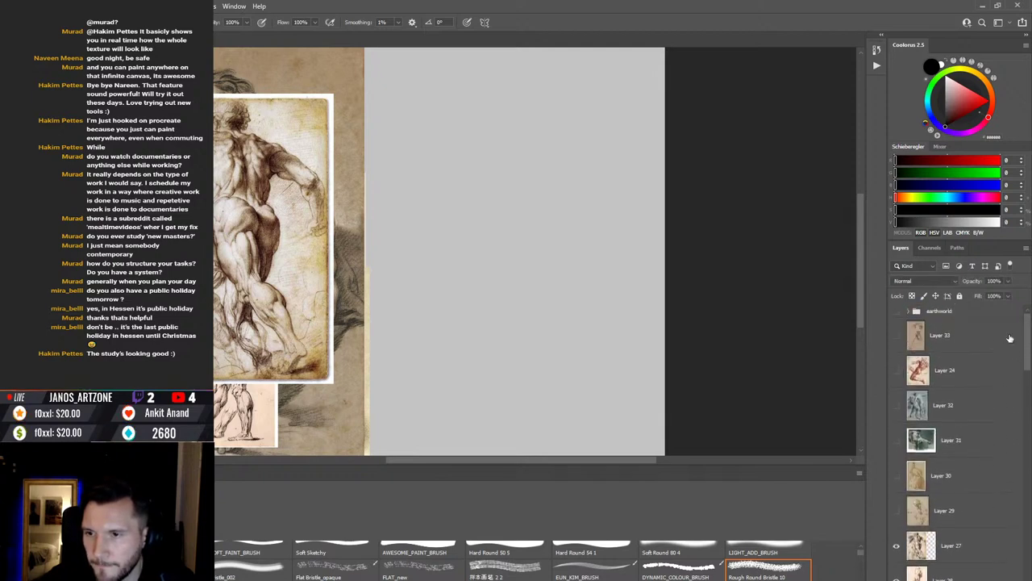
pyautogui.keyDown('shift'); pyautogui.click(966, 349); pyautogui.keyUp('shift')
# Step: Group the reference layers as 'refs', hide that group, and reselect the study group
pyautogui.hotkey('ctrl', 'g')
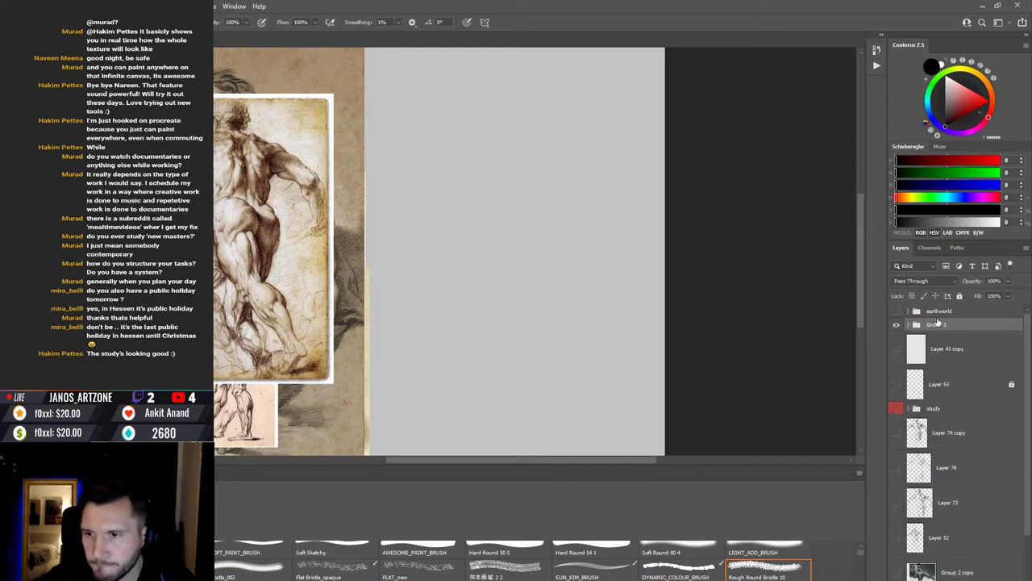
pyautogui.doubleClick(938, 324)
pyautogui.write('refs')
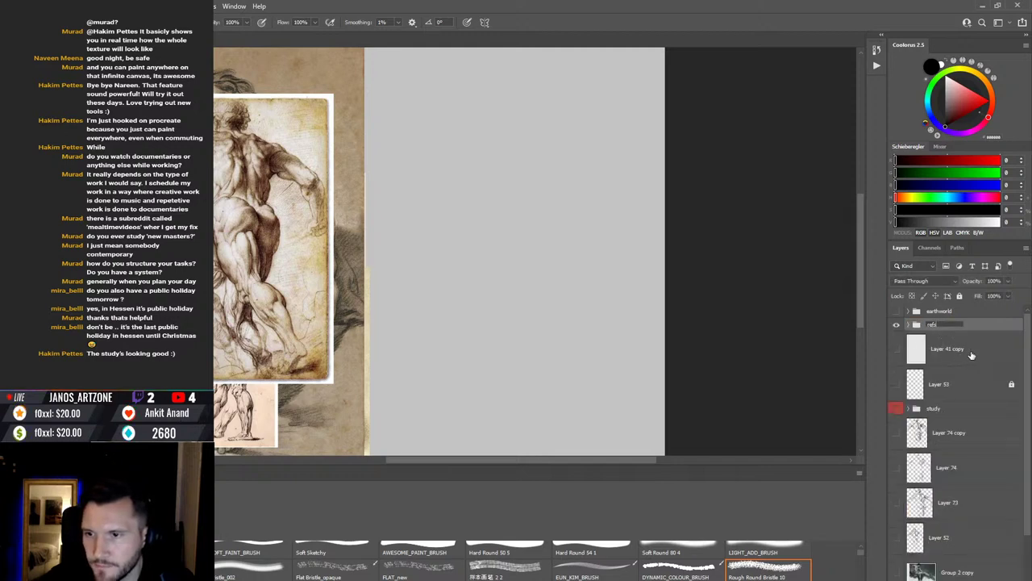
pyautogui.press('Return')
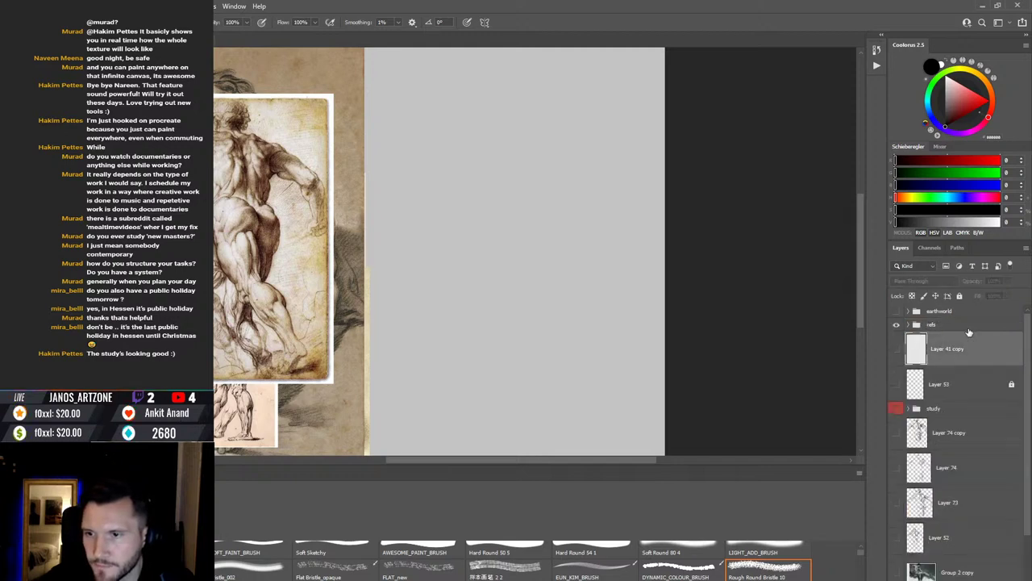
pyautogui.click(897, 324)
pyautogui.click(897, 324)
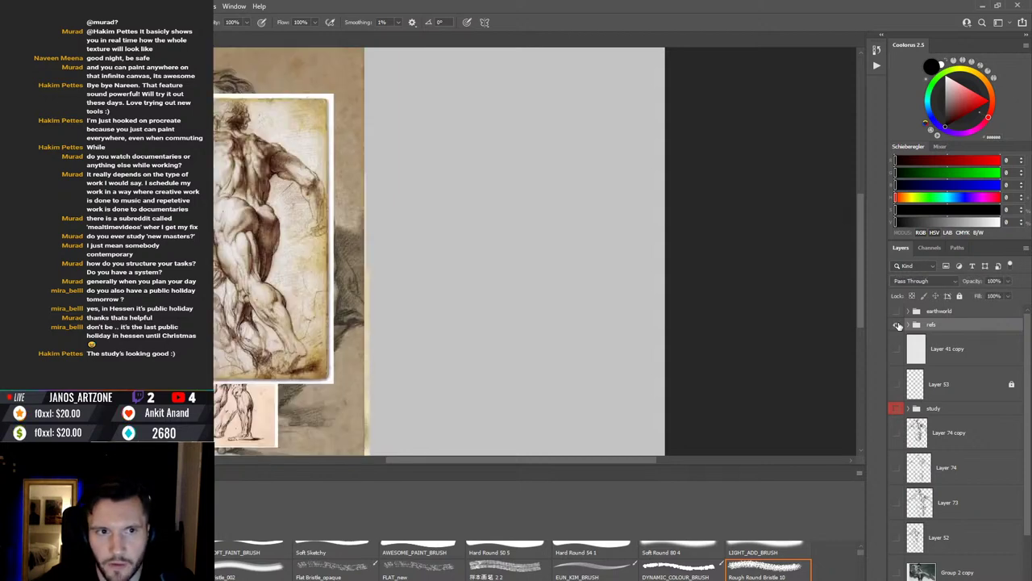
pyautogui.click(897, 324)
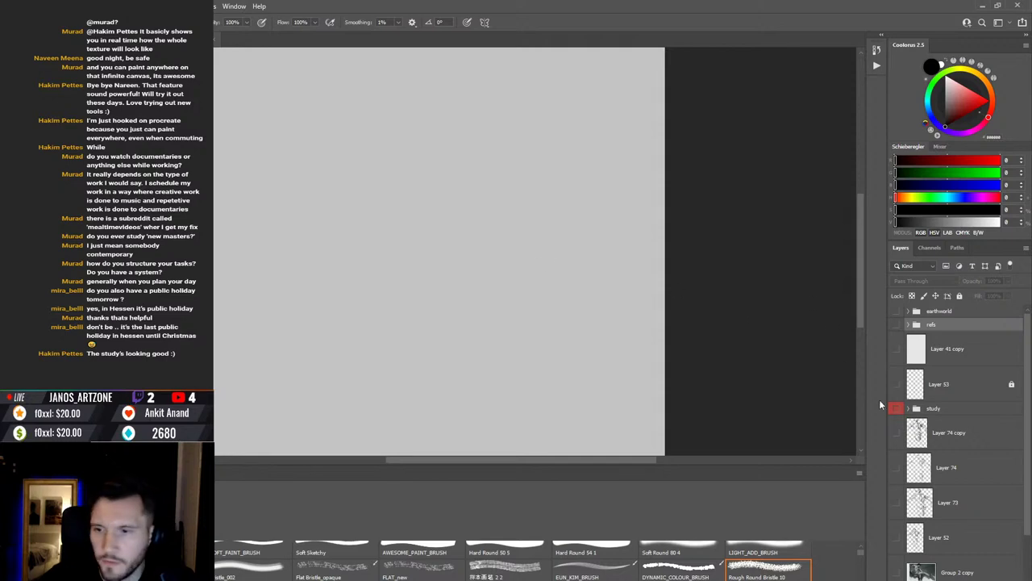
pyautogui.click(962, 435)
pyautogui.click(977, 411)
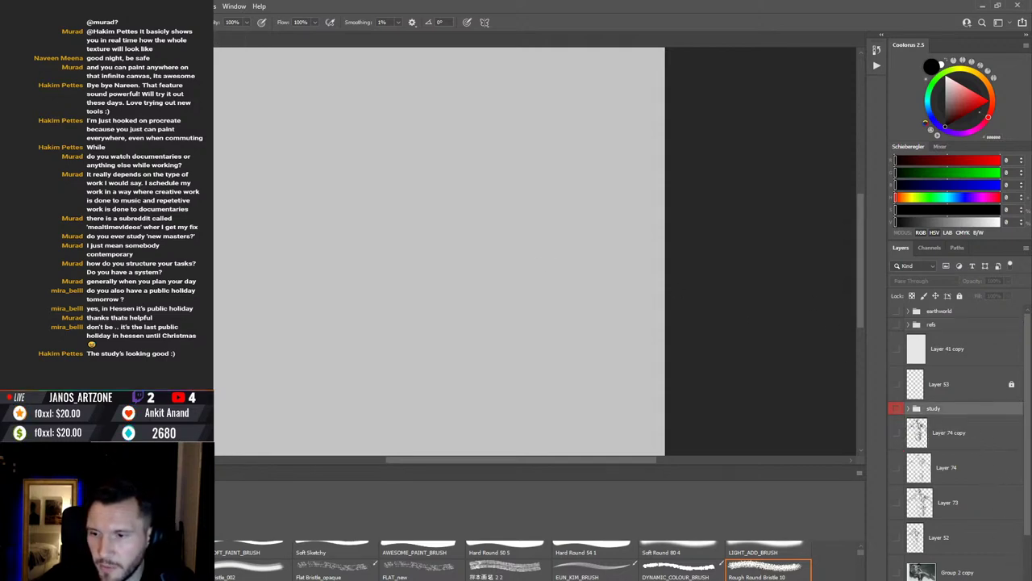
# Step: On a new Layer 78, sketch faint lines for the spine, lower torso, shoulder curve and right side
pyautogui.hotkey('ctrl', 'shift', 'alt', 'n')
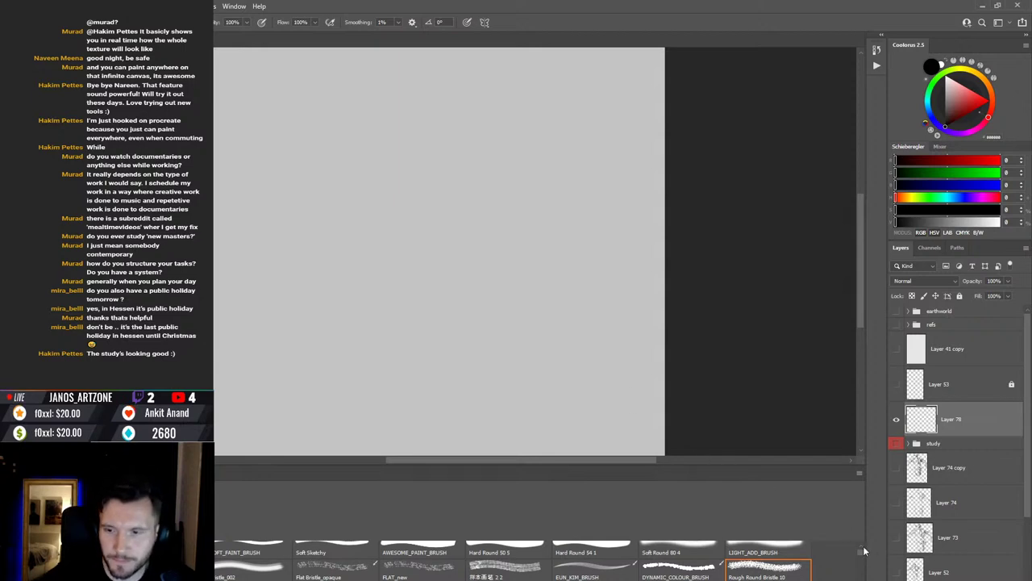
pyautogui.scroll(1, 862, 549)
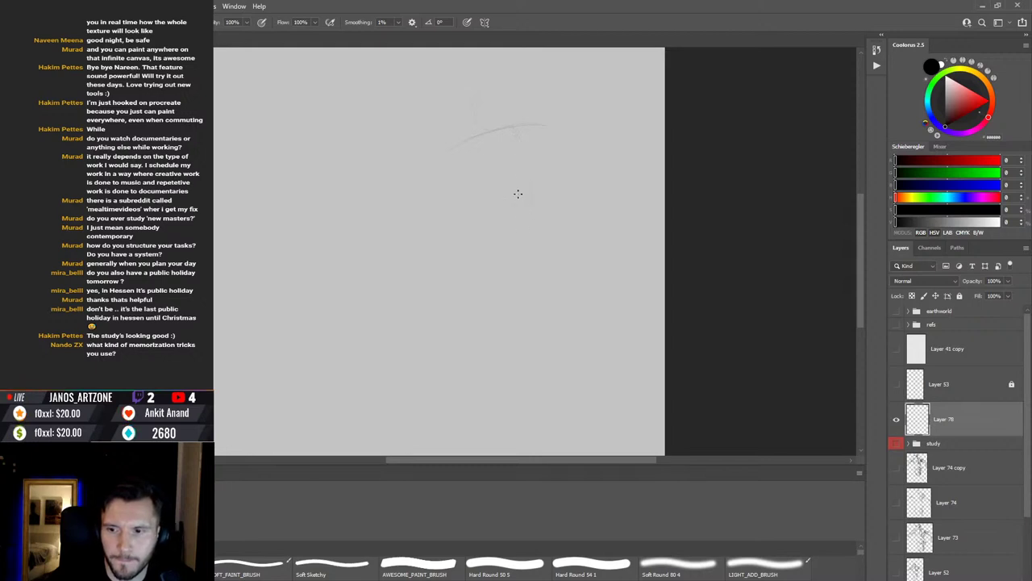
pyautogui.moveTo(517, 130); pyautogui.dragTo(528, 234)
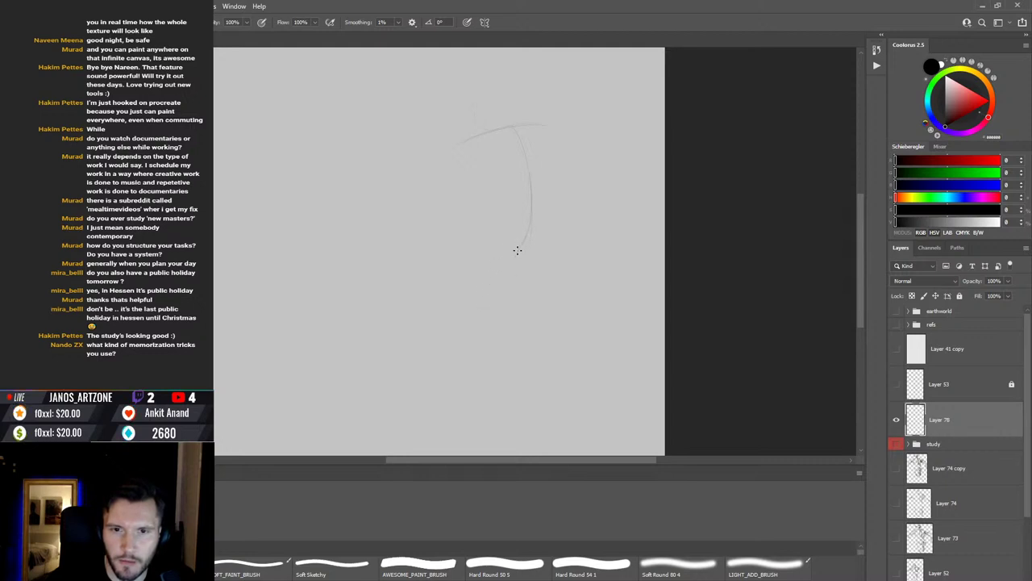
pyautogui.moveTo(517, 251); pyautogui.dragTo(529, 229)
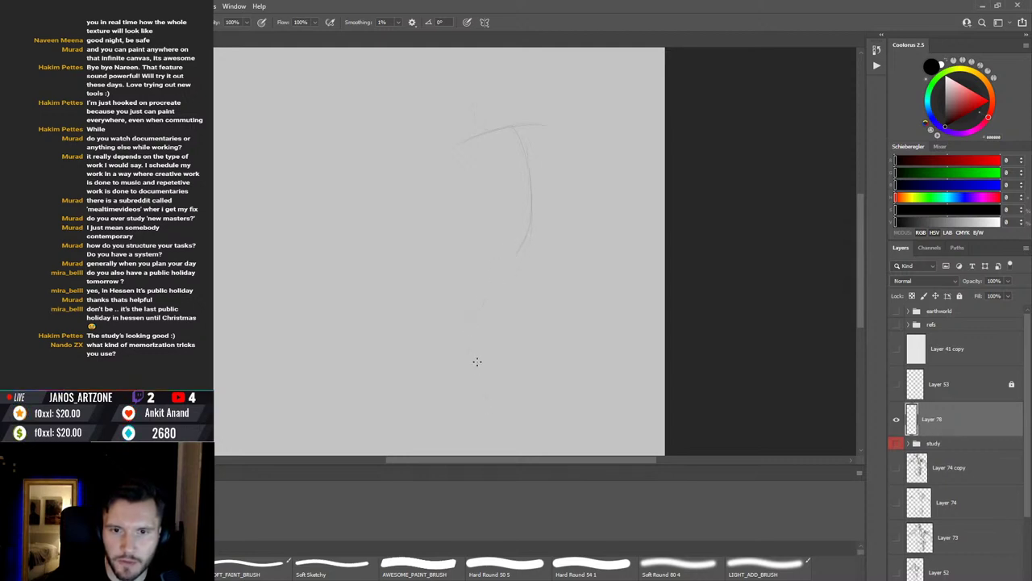
pyautogui.moveTo(482, 375); pyautogui.dragTo(492, 401)
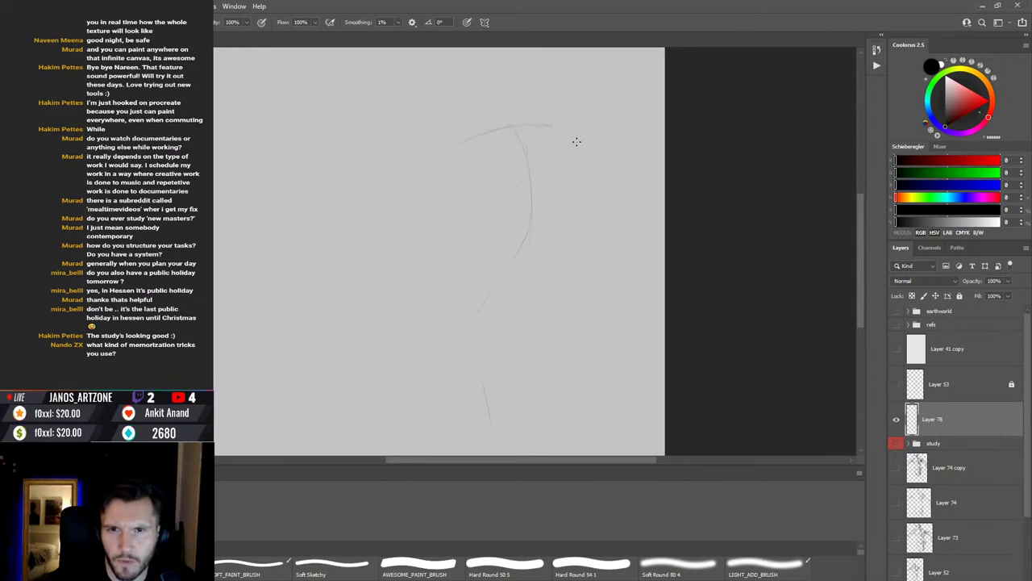
pyautogui.moveTo(560, 132); pyautogui.dragTo(551, 127)
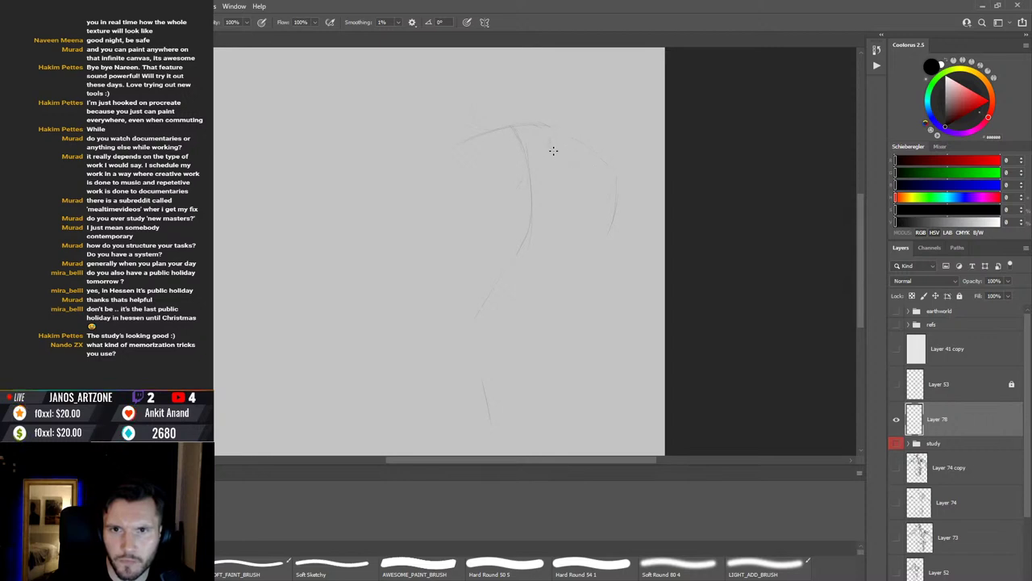
pyautogui.moveTo(592, 149); pyautogui.dragTo(616, 166)
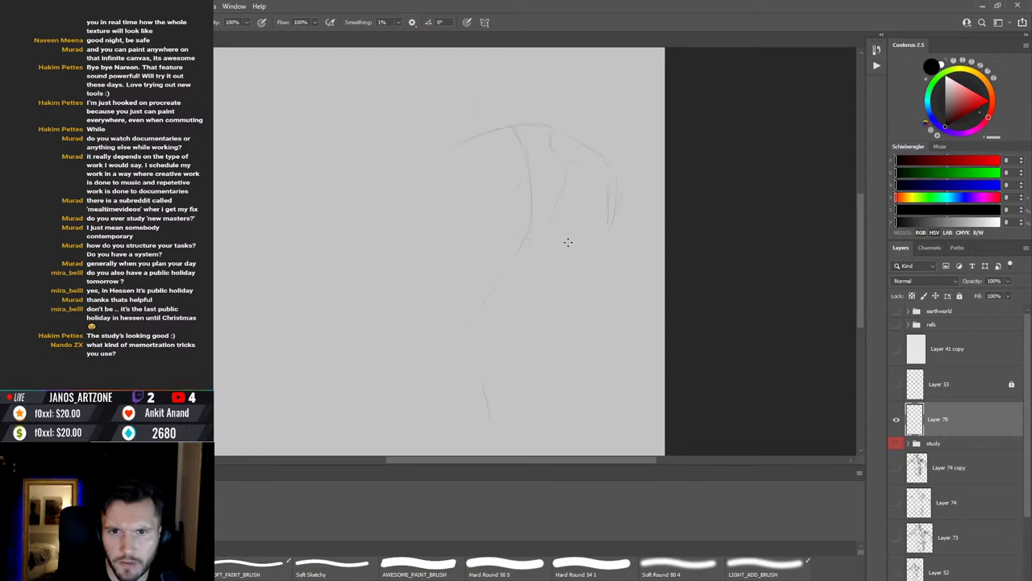
# Step: Lasso part of the upper sketch lines and reposition them with the Move tool
pyautogui.press('v')
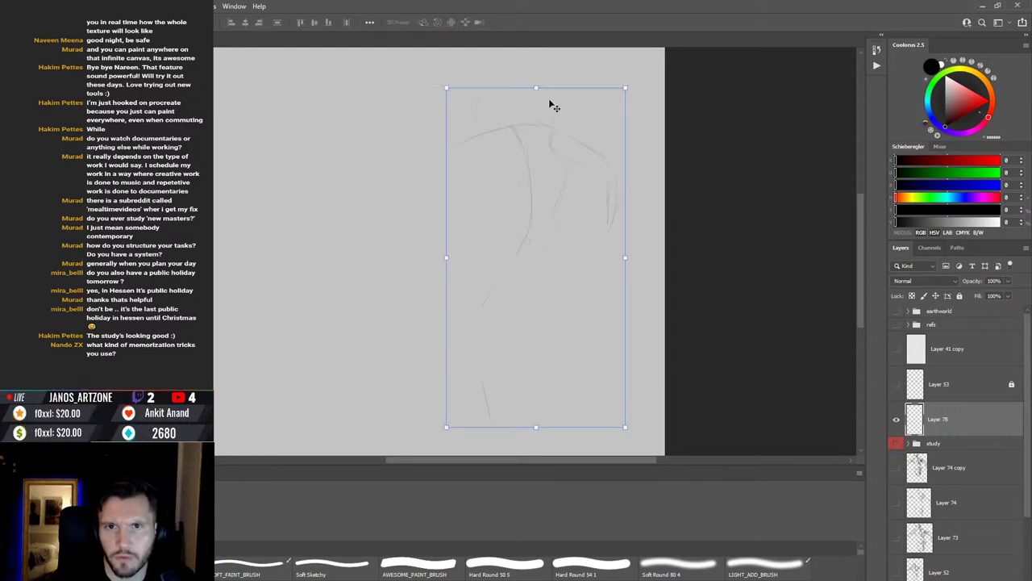
pyautogui.press('b')
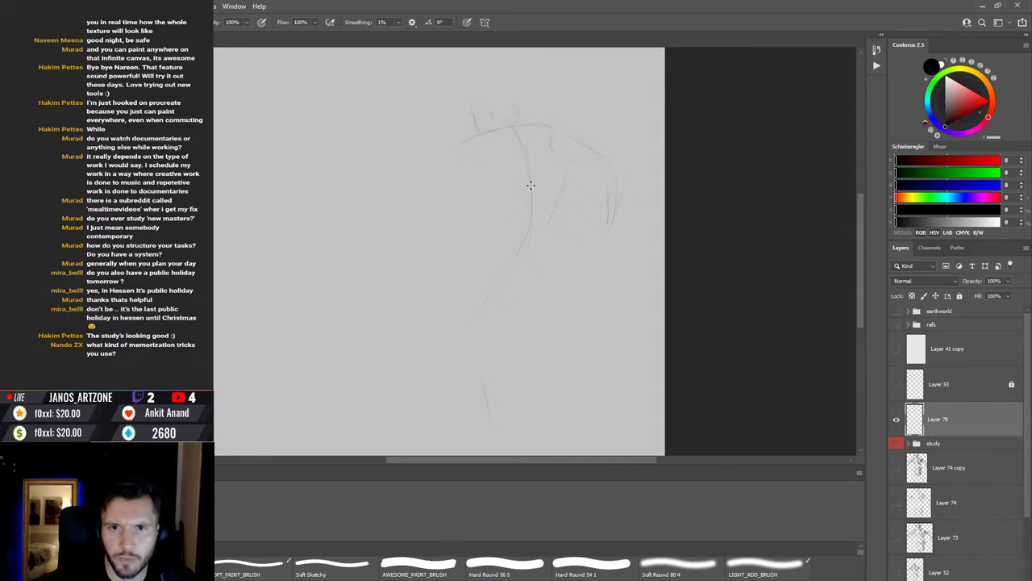
pyautogui.hotkey('ctrl', 't')
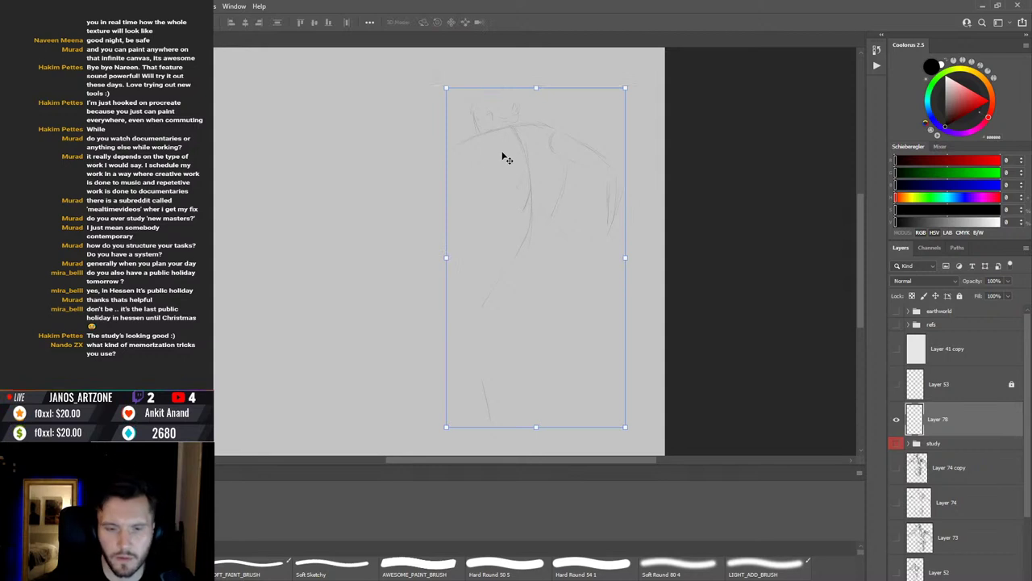
pyautogui.press('Escape')
pyautogui.press('l')
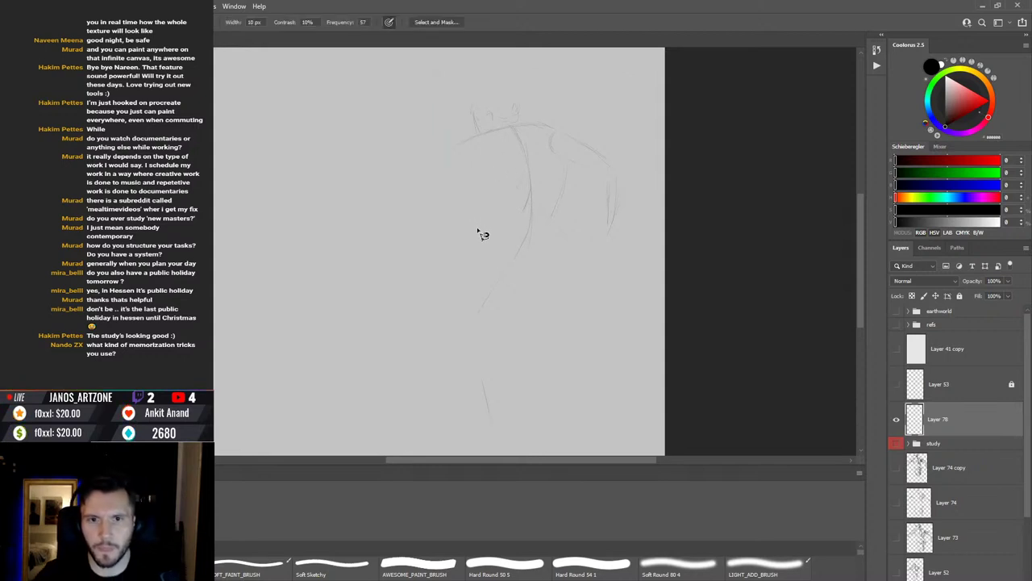
pyautogui.moveTo(463, 247); pyautogui.dragTo(622, 292)
pyautogui.moveTo(692, 183)
pyautogui.mouseDown()
pyautogui.moveTo(412, 133)
pyautogui.moveTo(557, 226)
pyautogui.mouseUp()
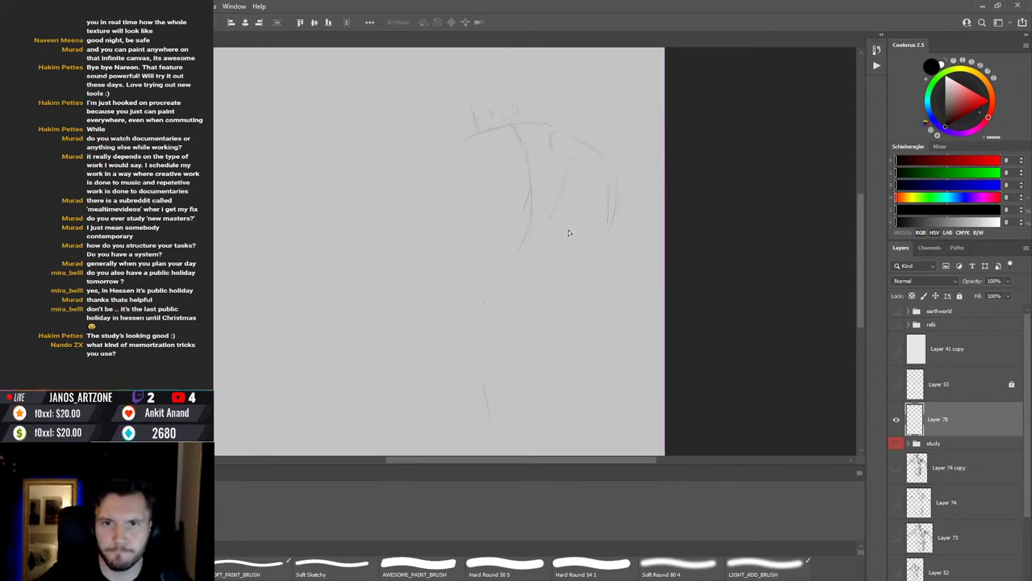
pyautogui.press('v')
pyautogui.press('b')
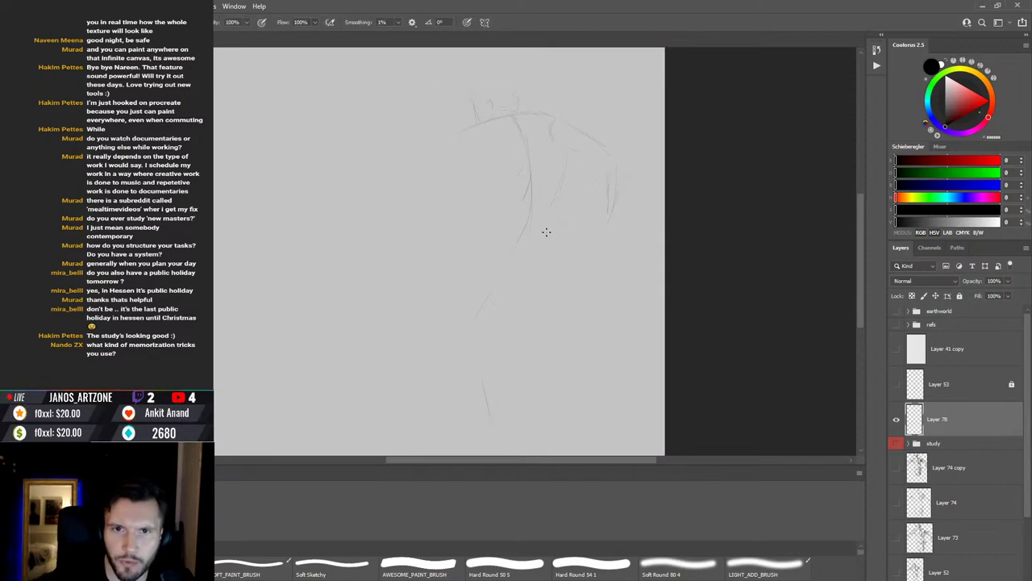
# Step: Draw the top of the shoulders, a right-side back line and the hanging right arm, erasing stray lines
pyautogui.press('e')
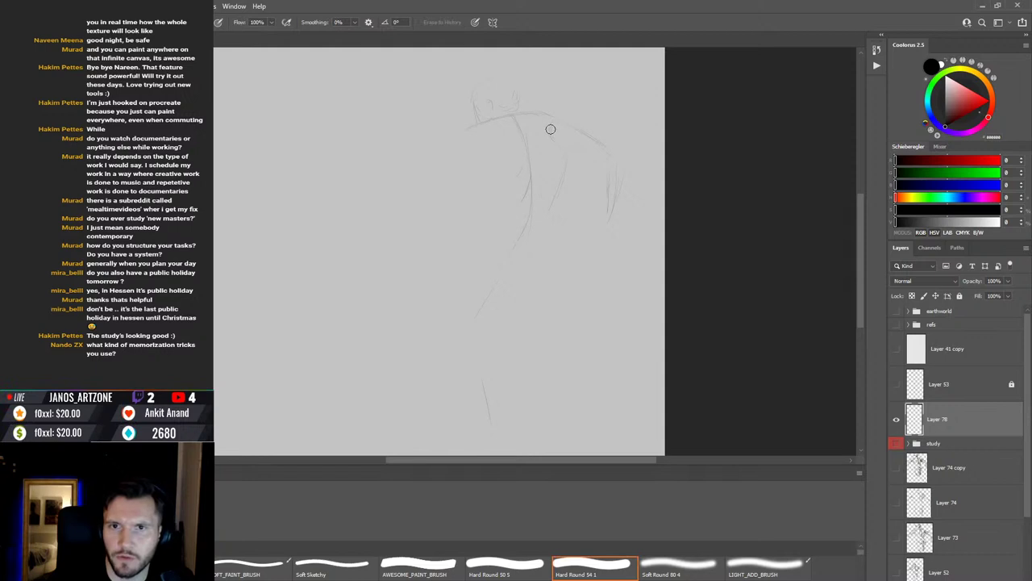
pyautogui.press('b')
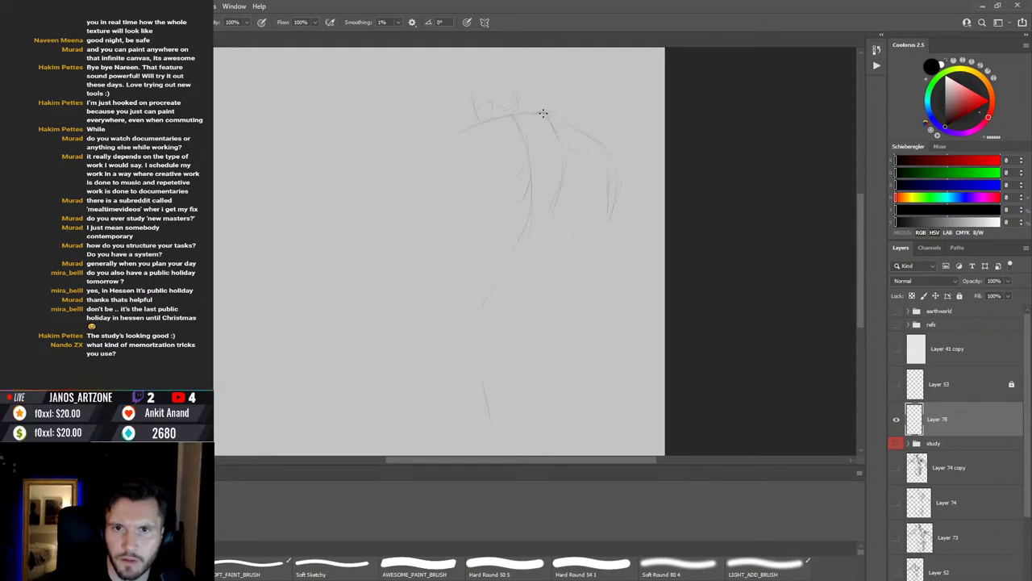
pyautogui.moveTo(546, 115); pyautogui.dragTo(613, 147)
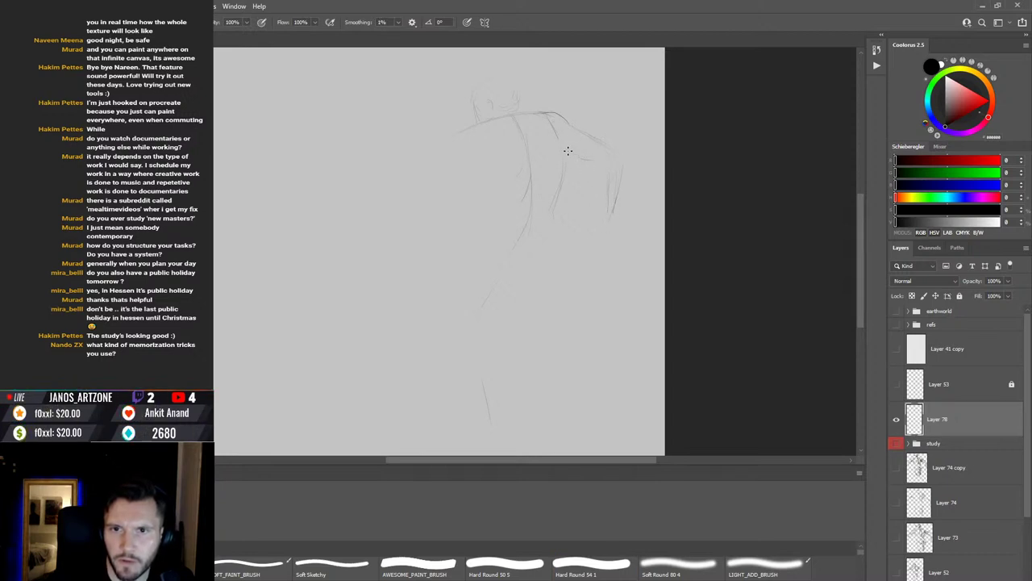
pyautogui.moveTo(568, 151); pyautogui.dragTo(594, 158)
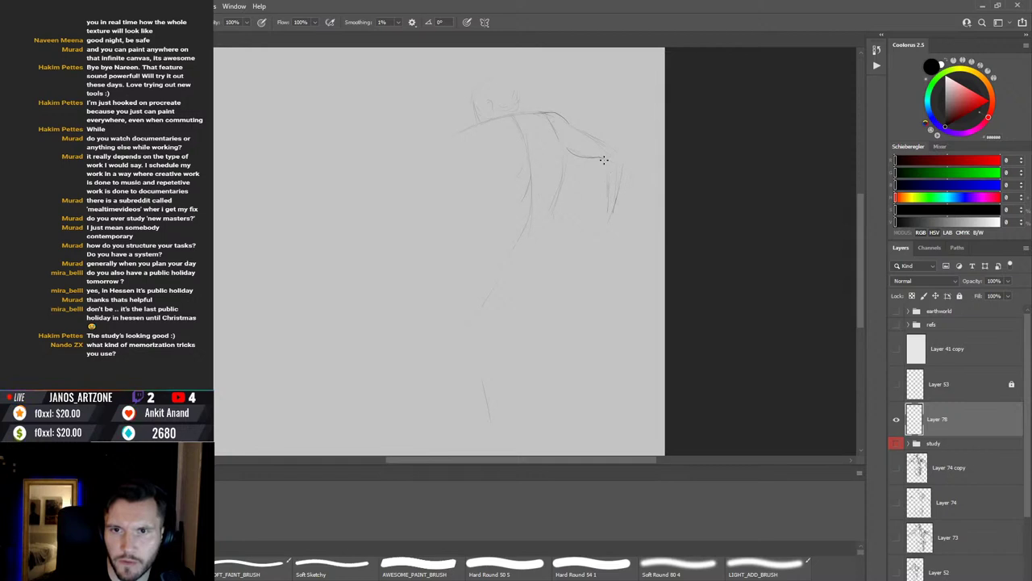
pyautogui.moveTo(616, 175)
pyautogui.mouseDown()
pyautogui.moveTo(618, 221)
pyautogui.moveTo(607, 216)
pyautogui.mouseUp()
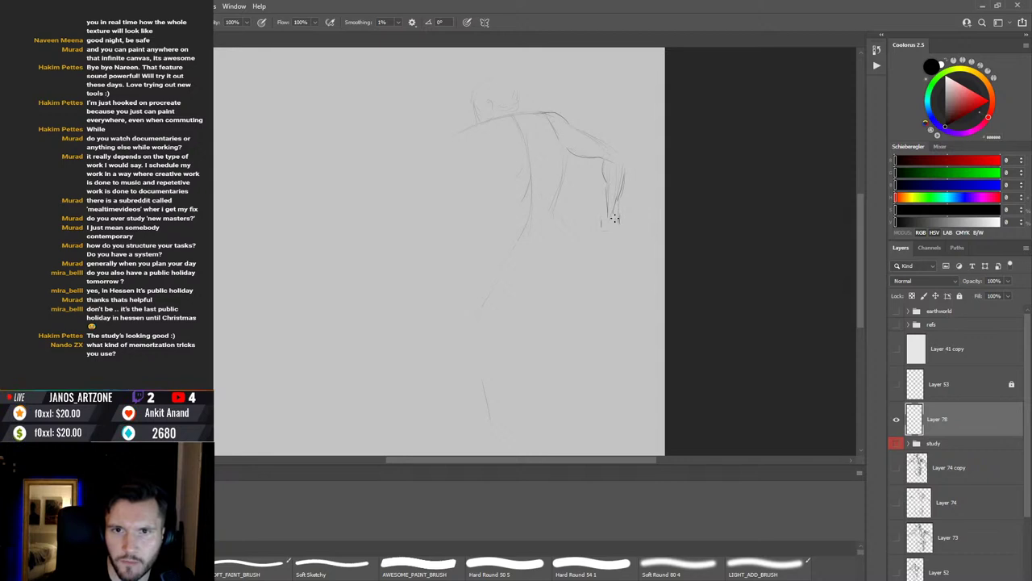
pyautogui.press('e')
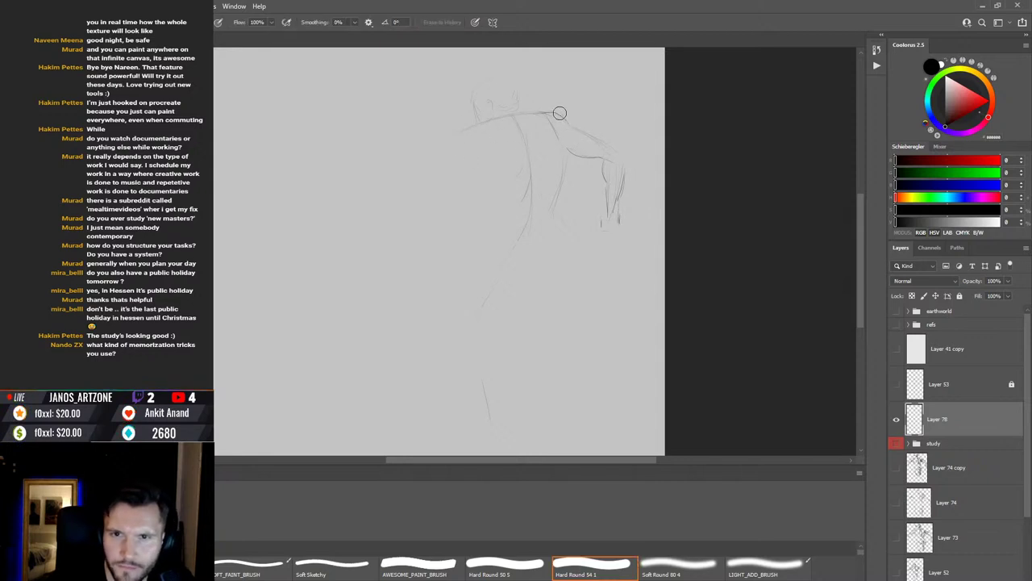
pyautogui.press('b')
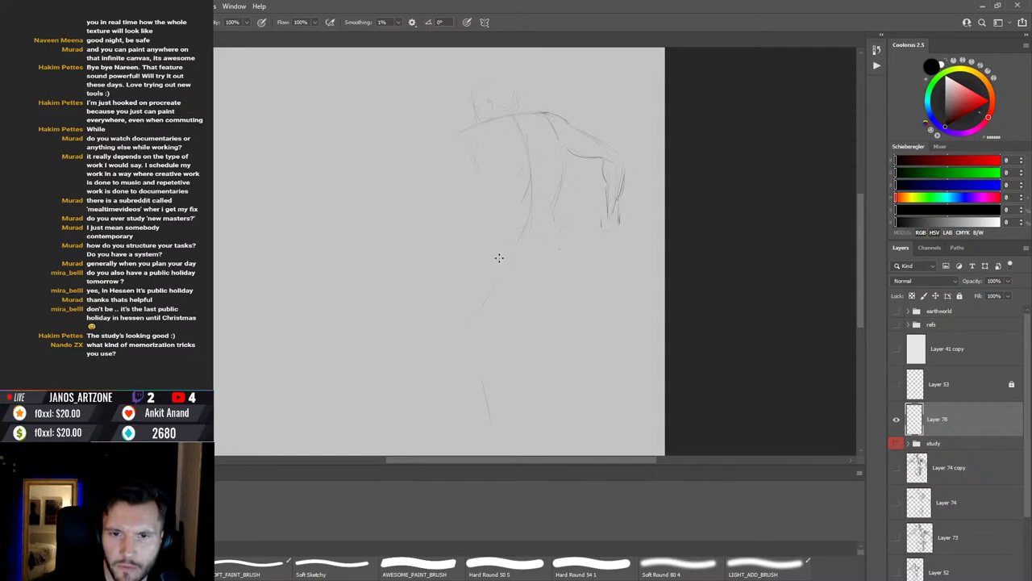
# Step: Draw two striding leg strokes below the torso and a long stroke for the outstretched left arm
pyautogui.moveTo(517, 307); pyautogui.dragTo(501, 284)
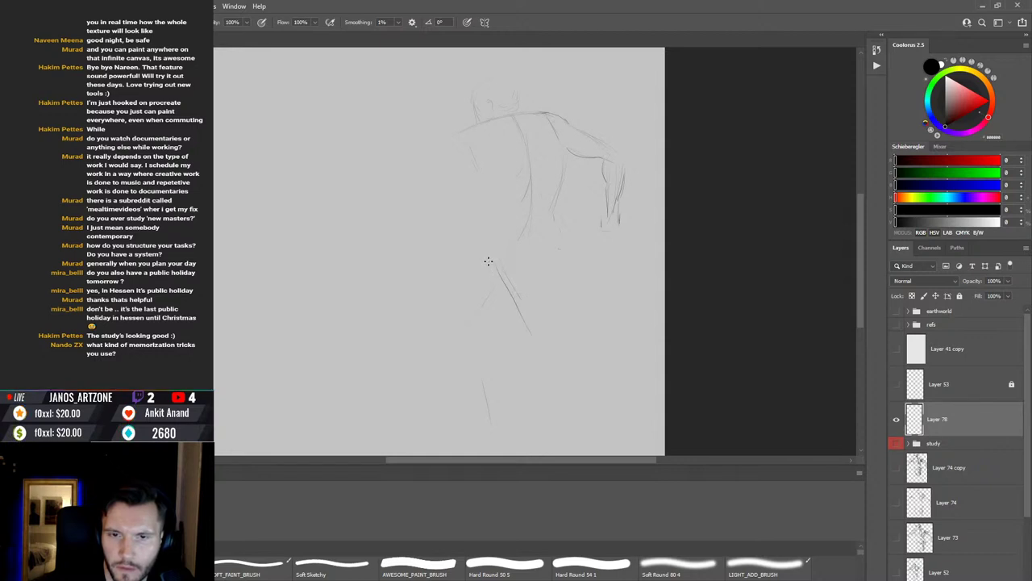
pyautogui.moveTo(488, 260); pyautogui.dragTo(534, 339)
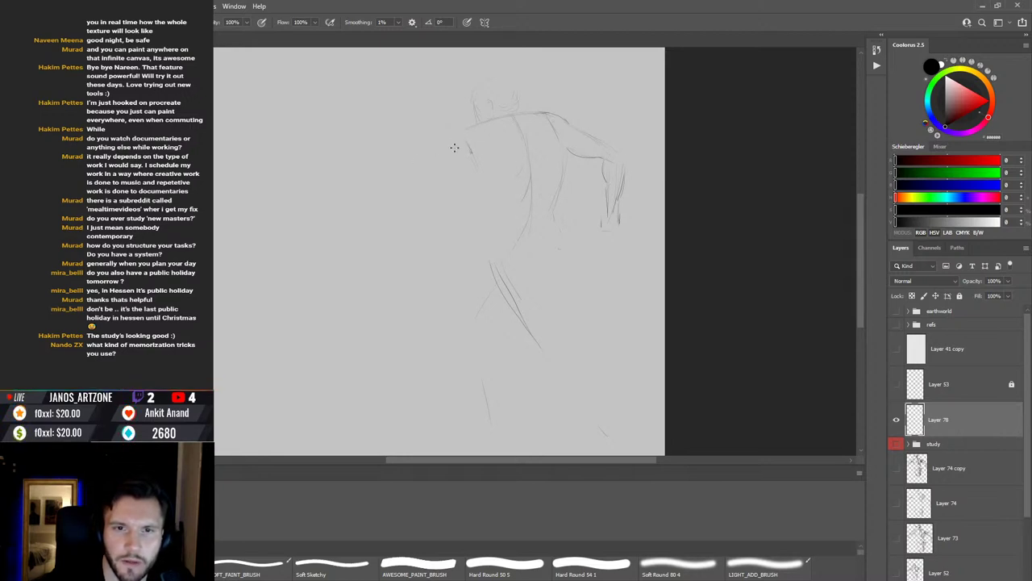
pyautogui.moveTo(468, 147); pyautogui.dragTo(403, 158)
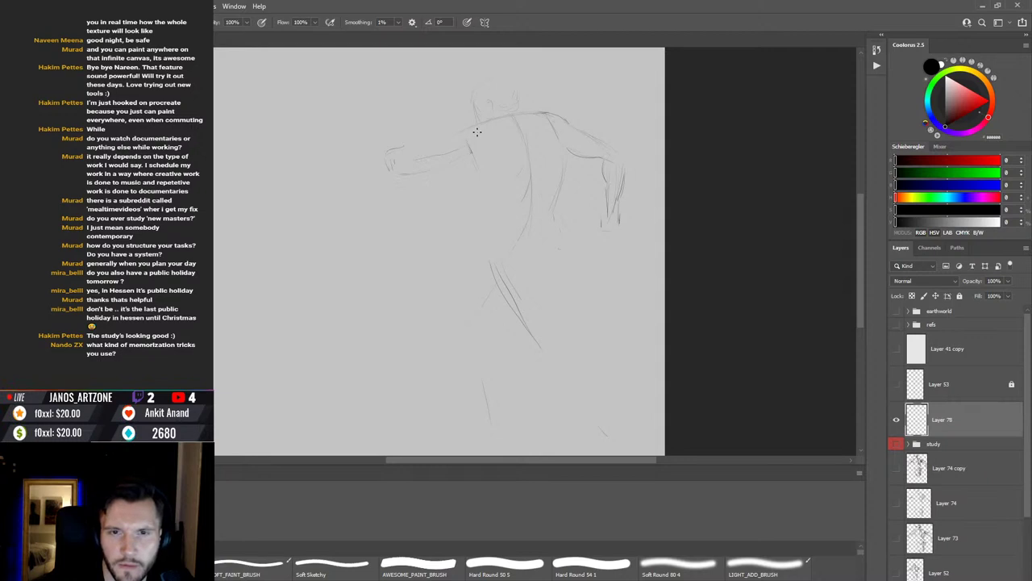
# Step: Add a left-shoulder line, undo a stray curve, and erase to clean up the left arm
pyautogui.moveTo(454, 136); pyautogui.dragTo(474, 121)
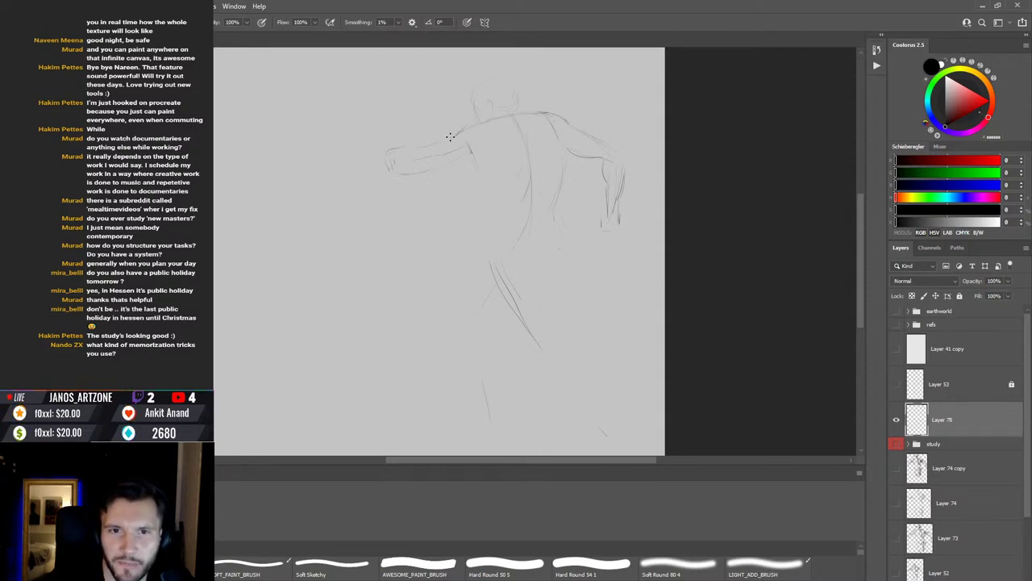
pyautogui.moveTo(357, 129)
pyautogui.mouseDown()
pyautogui.moveTo(350, 178)
pyautogui.moveTo(418, 219)
pyautogui.mouseUp()
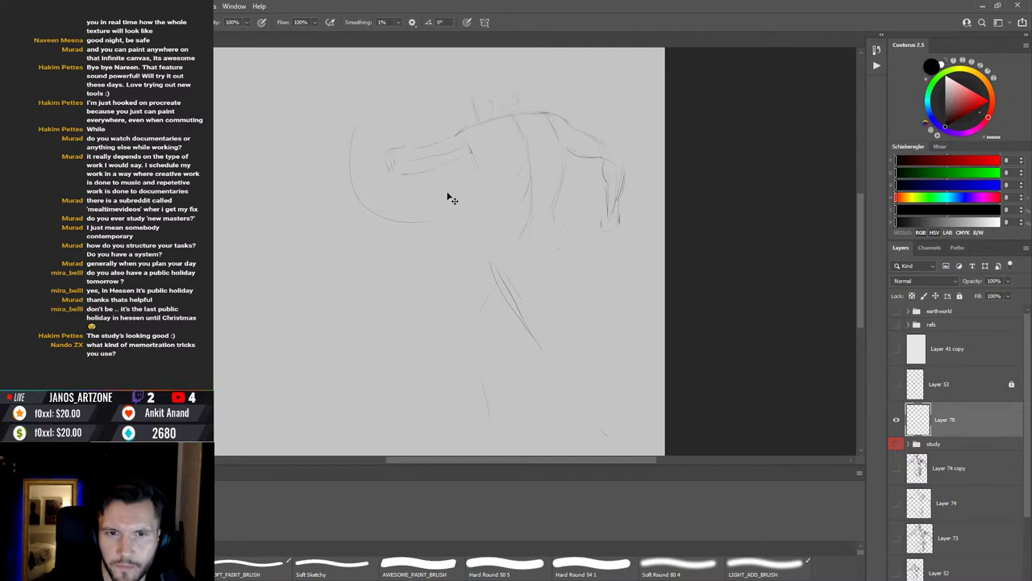
pyautogui.hotkey('ctrl', 'z')
pyautogui.hotkey('ctrl', 'z')
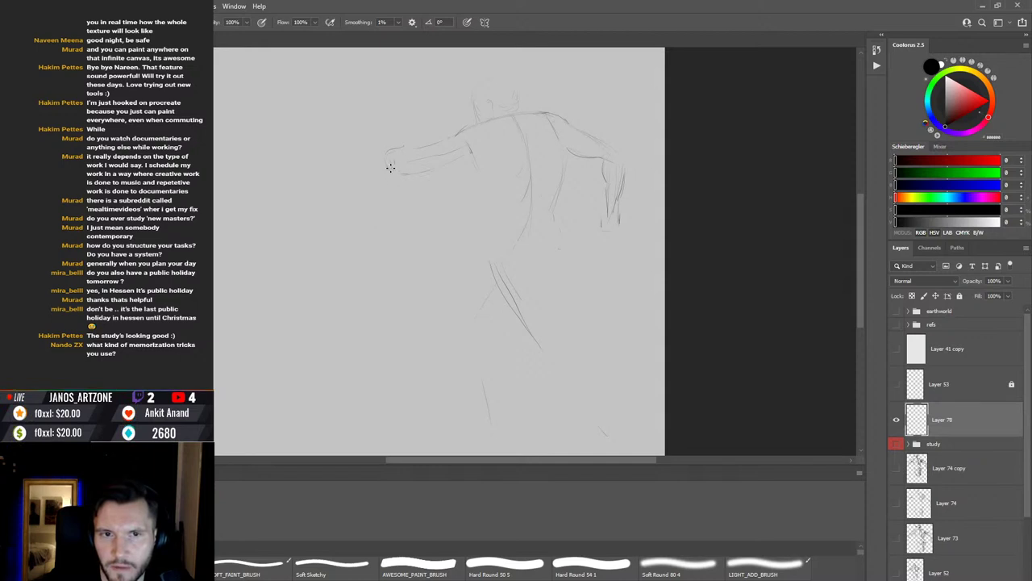
pyautogui.press('5')
pyautogui.press('e')
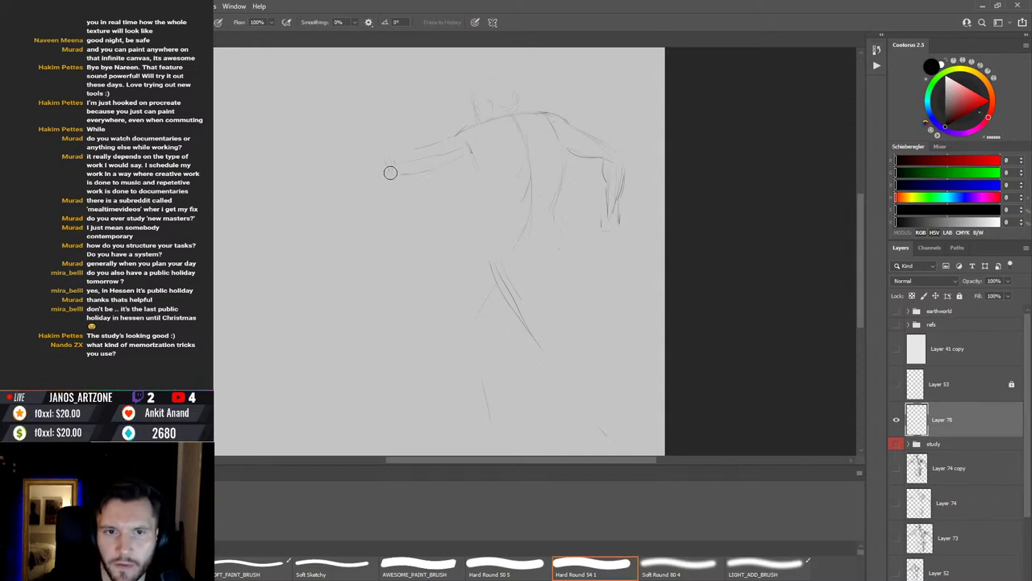
pyautogui.press('b')
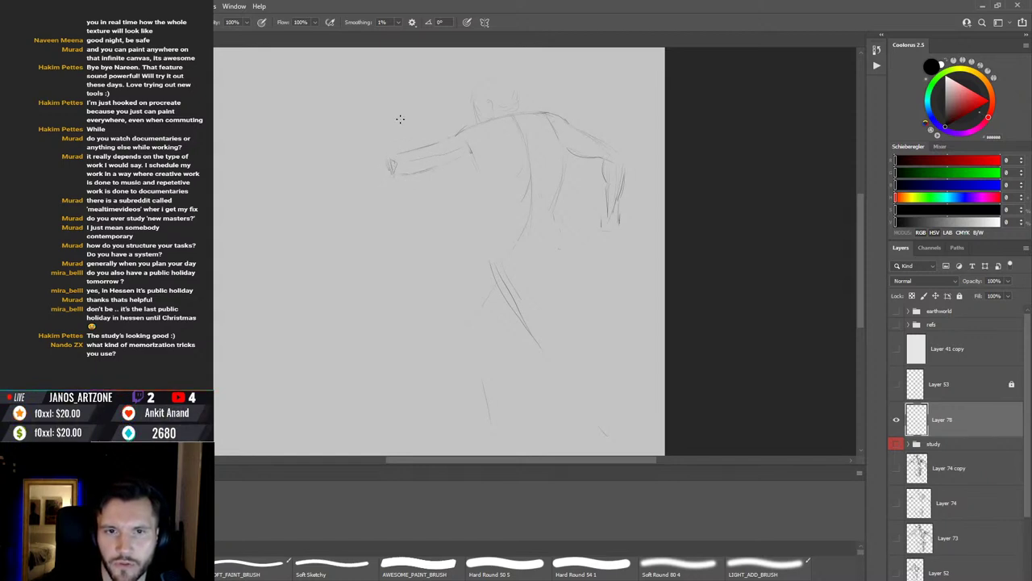
pyautogui.press('e')
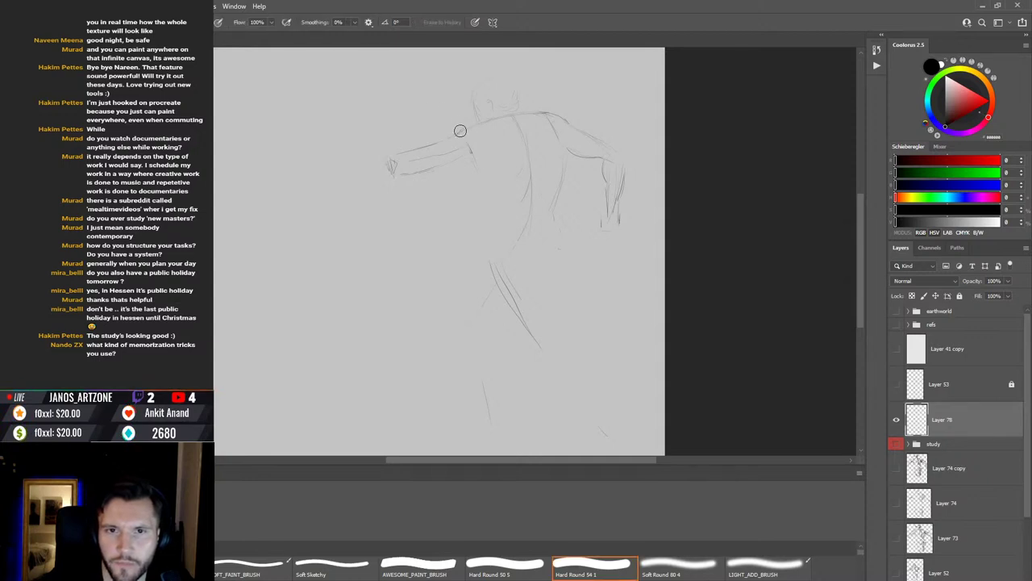
pyautogui.press('b')
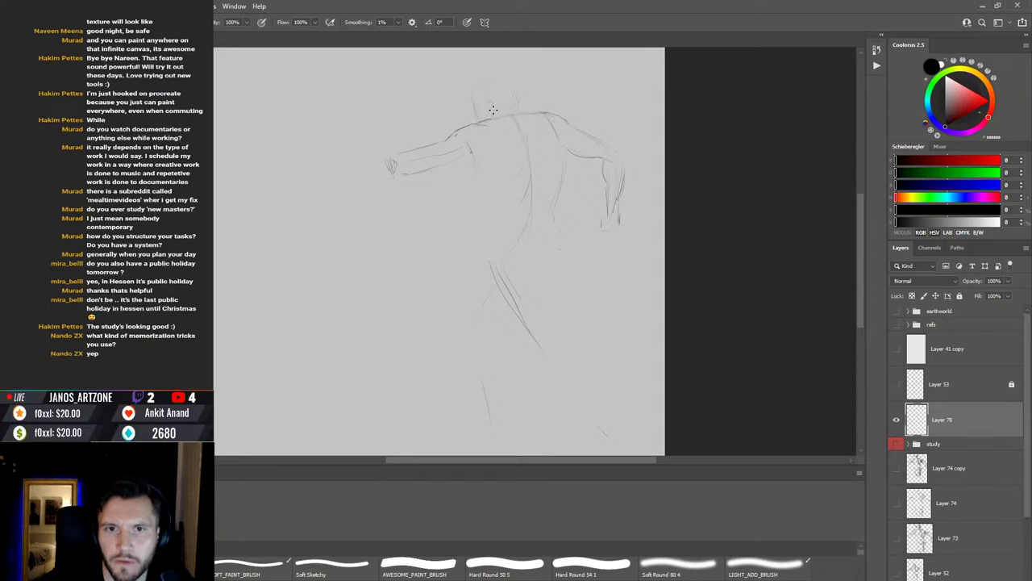
# Step: Lasso the head lines, shift them into place, and deselect
pyautogui.moveTo(472, 117)
pyautogui.mouseDown()
pyautogui.moveTo(508, 52)
pyautogui.moveTo(533, 83)
pyautogui.moveTo(518, 116)
pyautogui.moveTo(495, 107)
pyautogui.moveTo(473, 131)
pyautogui.mouseUp()
pyautogui.press('l')
pyautogui.press('v')
pyautogui.hotkey('ctrl', 'd')
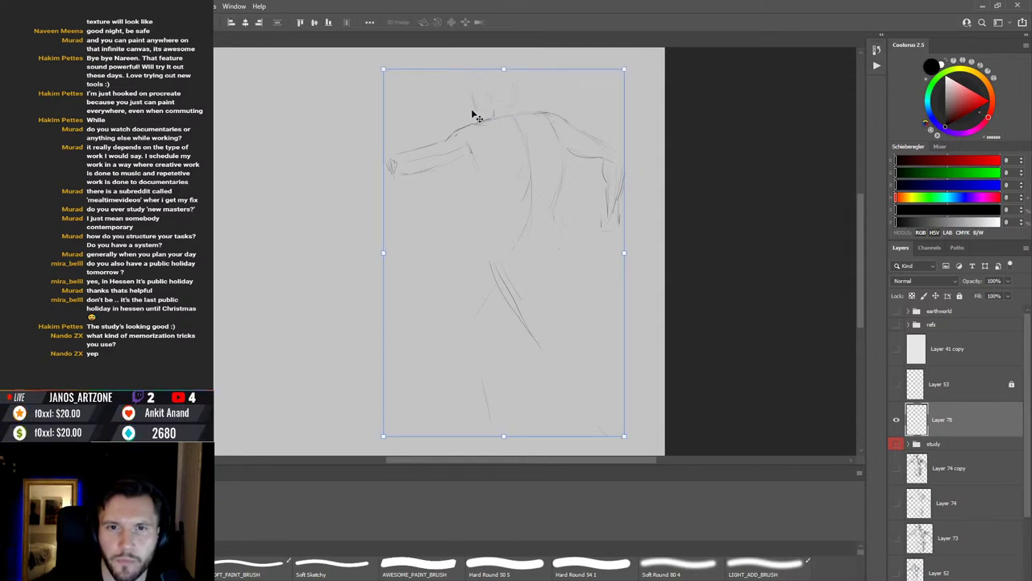
# Step: Sketch the top of the head, a spine stroke and a back line, erasing and redrawing the back line
pyautogui.press('b')
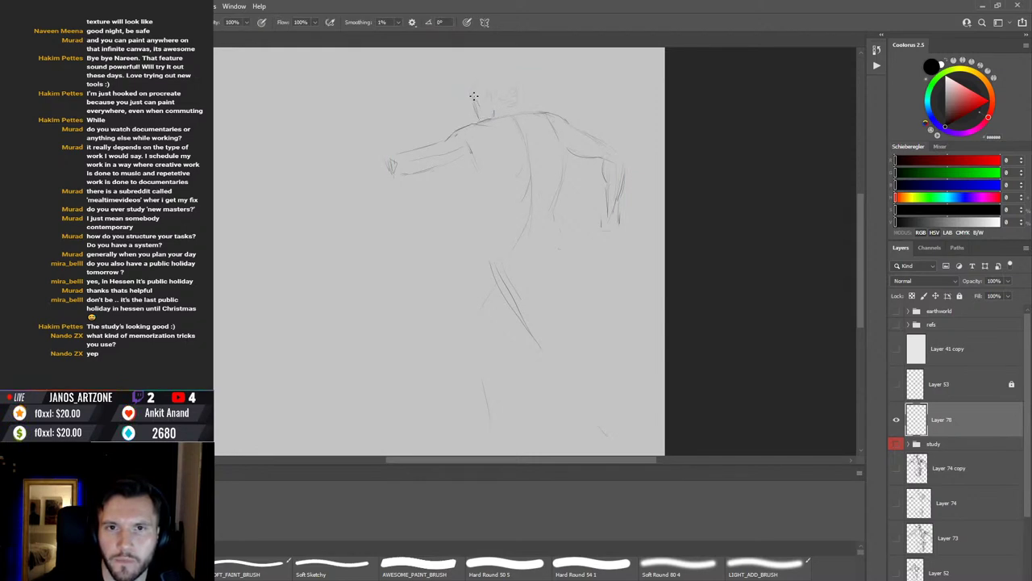
pyautogui.moveTo(473, 96); pyautogui.dragTo(499, 105)
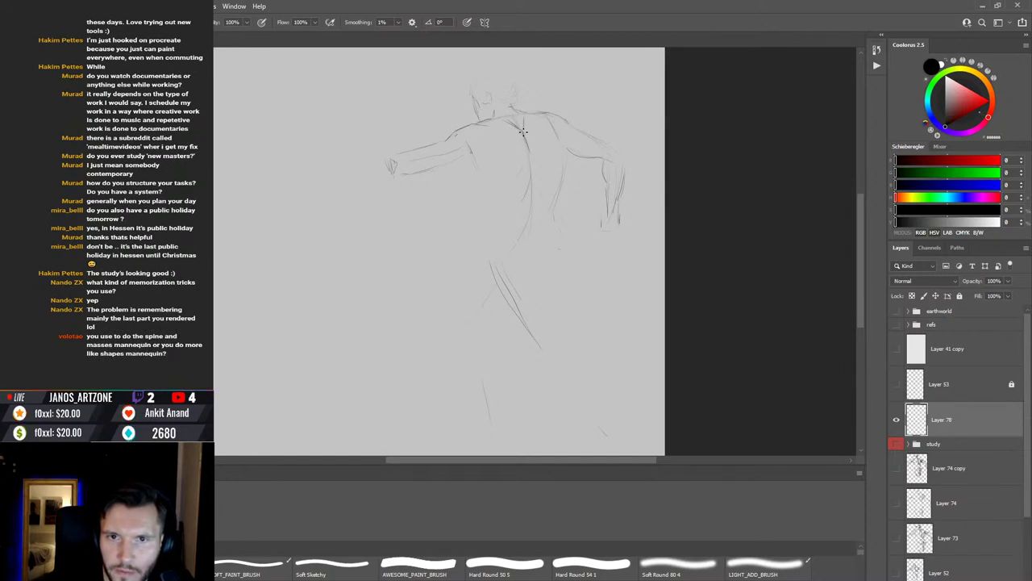
pyautogui.moveTo(524, 134); pyautogui.dragTo(531, 153)
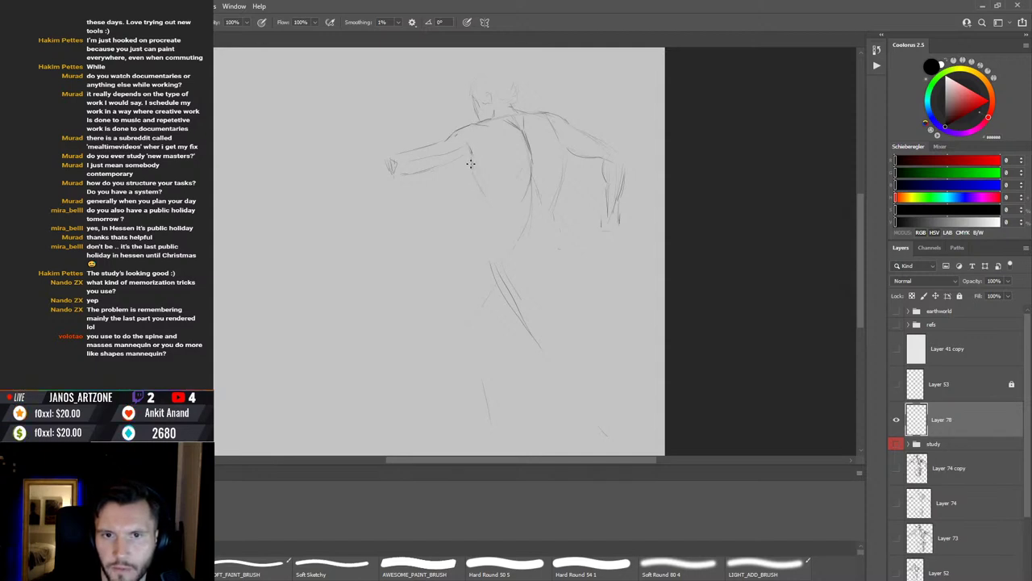
pyautogui.moveTo(471, 158); pyautogui.dragTo(486, 199)
pyautogui.press('e')
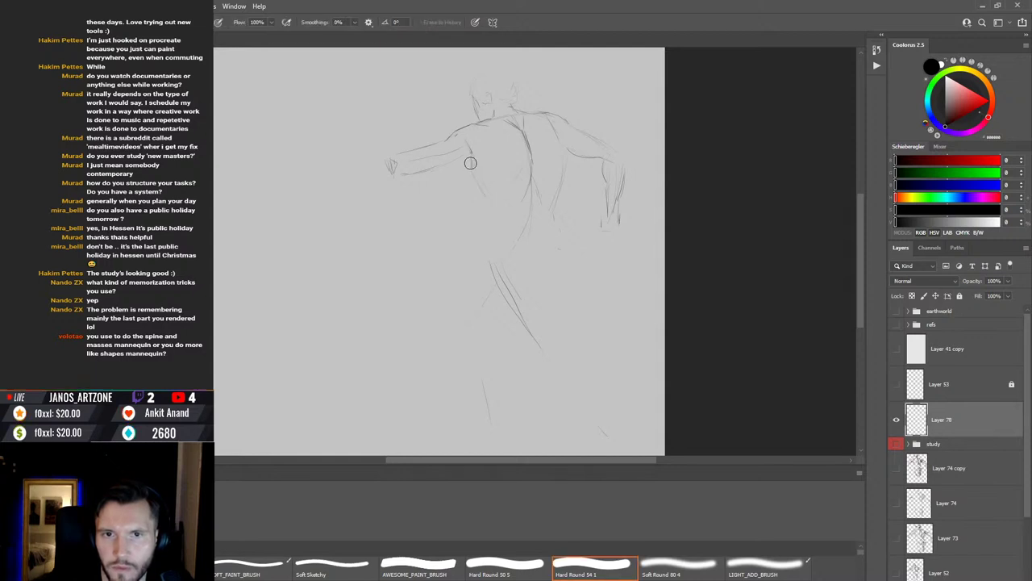
pyautogui.press('b')
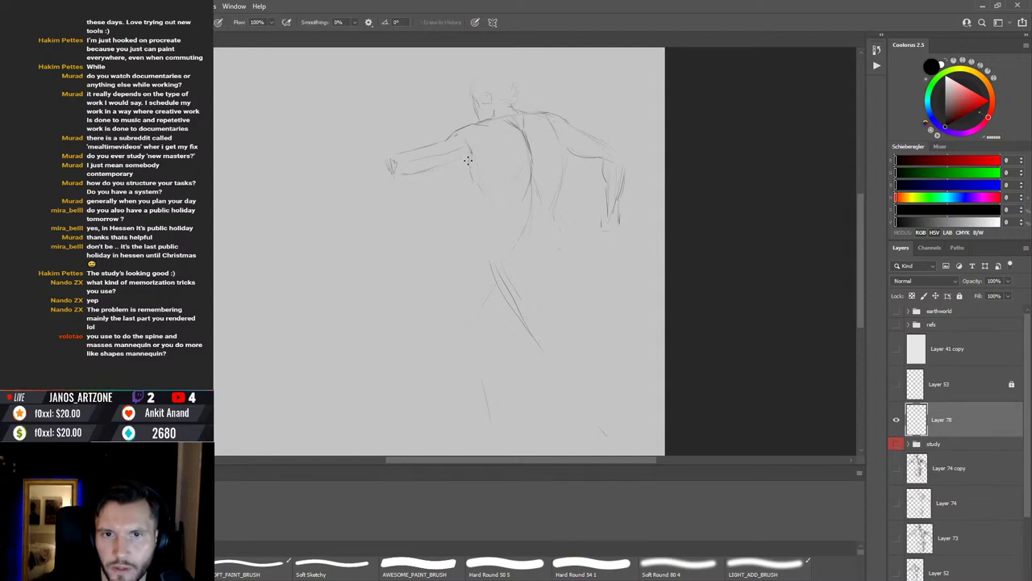
pyautogui.moveTo(470, 158); pyautogui.dragTo(486, 199)
# Step: Lasso the outstretched left arm and rotate it about -7.4° upward
pyautogui.press('l')
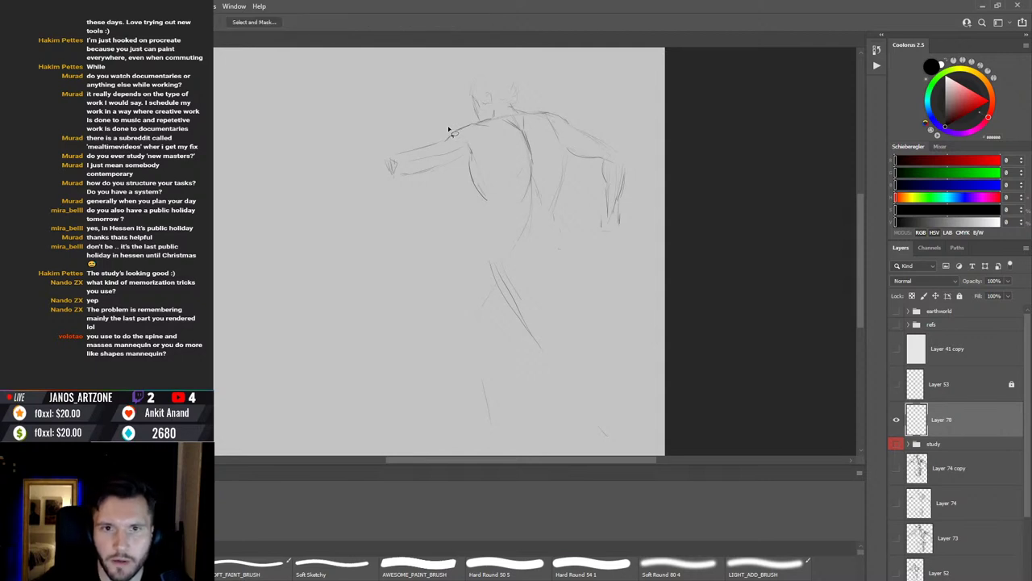
pyautogui.moveTo(448, 127)
pyautogui.mouseDown()
pyautogui.moveTo(468, 171)
pyautogui.moveTo(379, 143)
pyautogui.mouseUp()
pyautogui.hotkey('ctrl', 't')
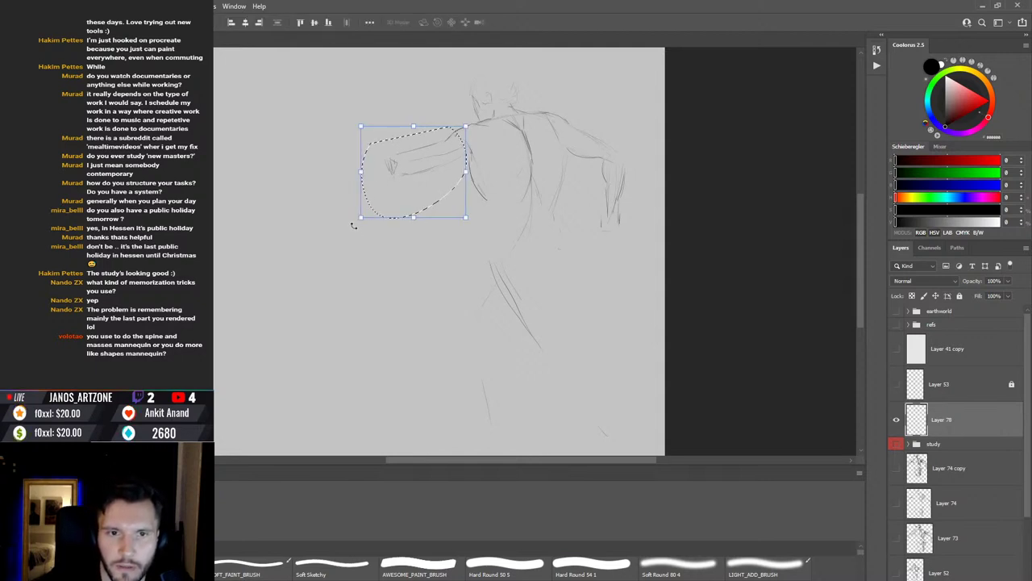
pyautogui.moveTo(355, 228); pyautogui.dragTo(362, 240)
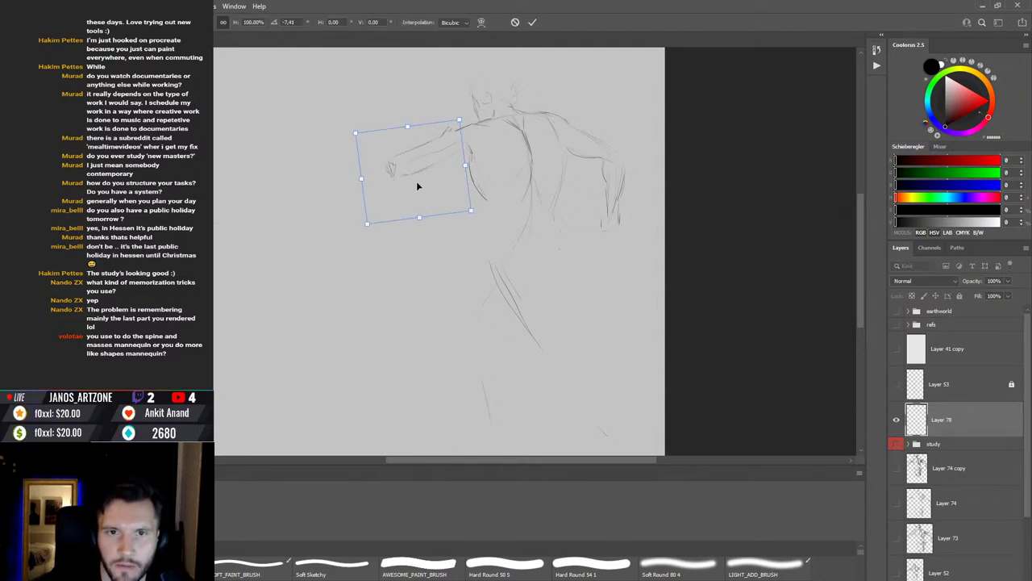
pyautogui.moveTo(417, 180); pyautogui.dragTo(421, 186)
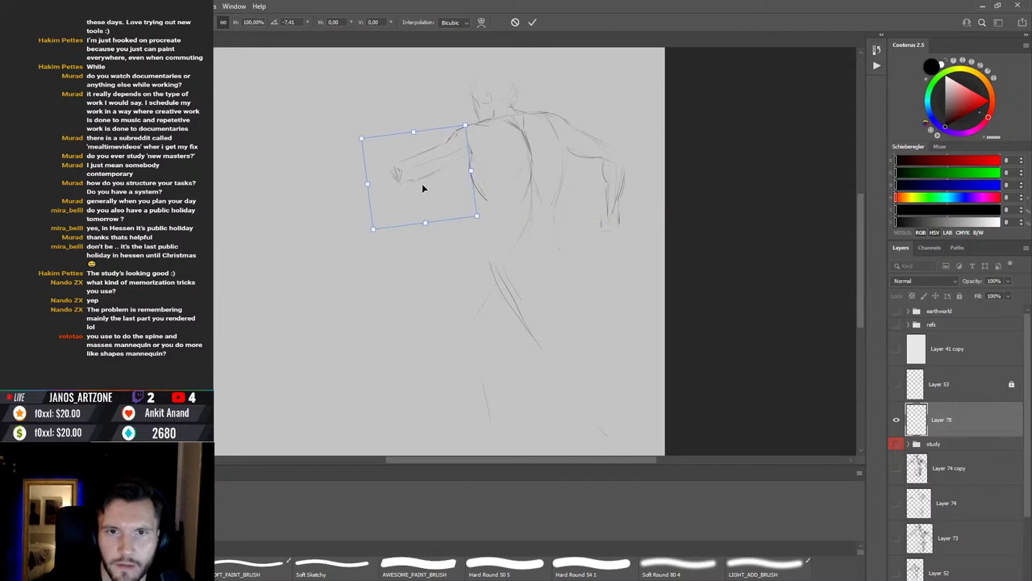
pyautogui.press('Return')
pyautogui.hotkey('ctrl', 't')
pyautogui.press('Return')
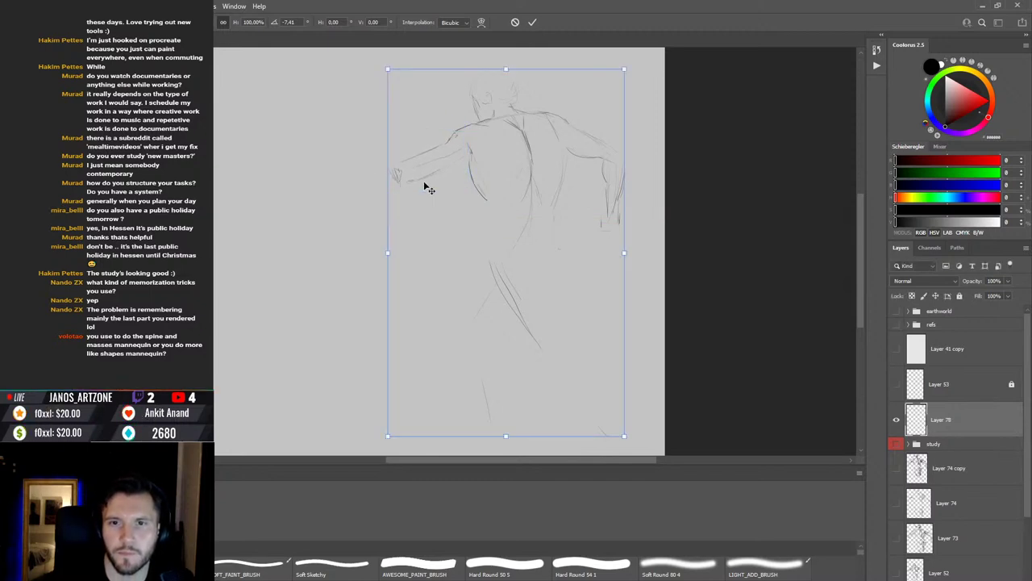
# Step: Sketch the hip and pelvis strokes below the torso, running down toward the leg
pyautogui.press('b')
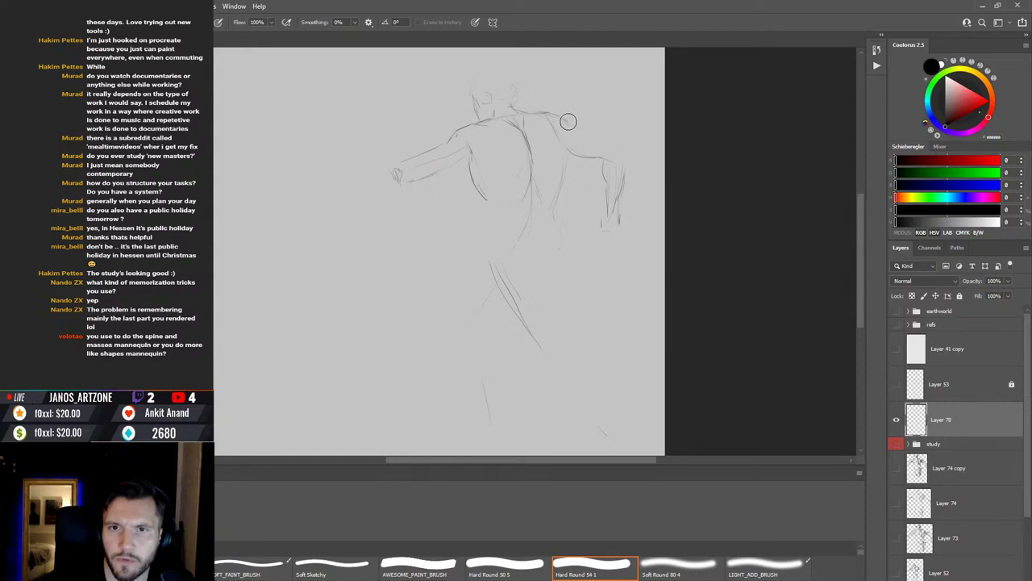
pyautogui.press('b')
pyautogui.moveTo(568, 125)
pyautogui.mouseDown()
pyautogui.moveTo(605, 141)
pyautogui.moveTo(572, 125)
pyautogui.mouseUp()
pyautogui.hotkey('ctrl', 'z')
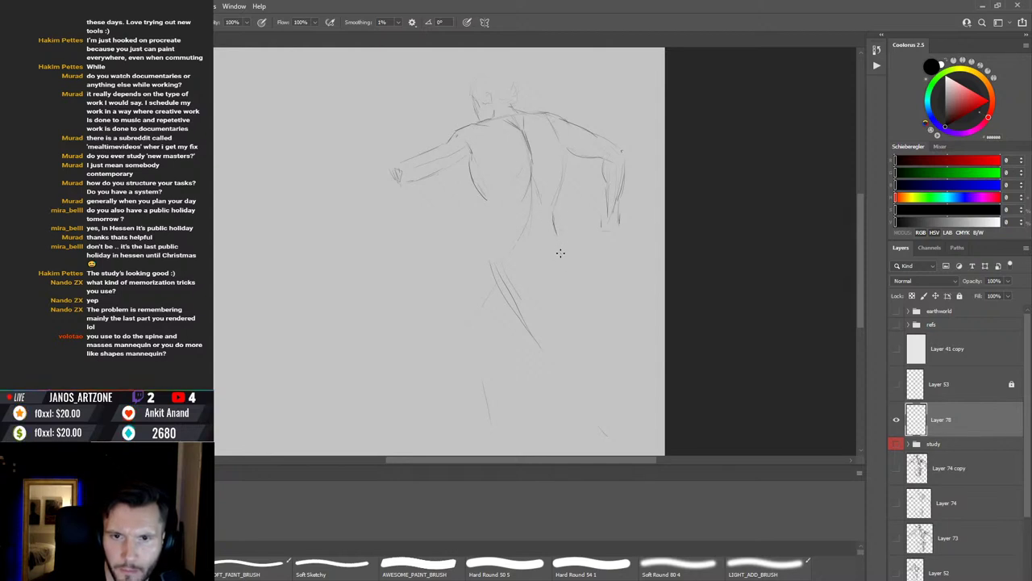
pyautogui.moveTo(492, 265); pyautogui.dragTo(555, 273)
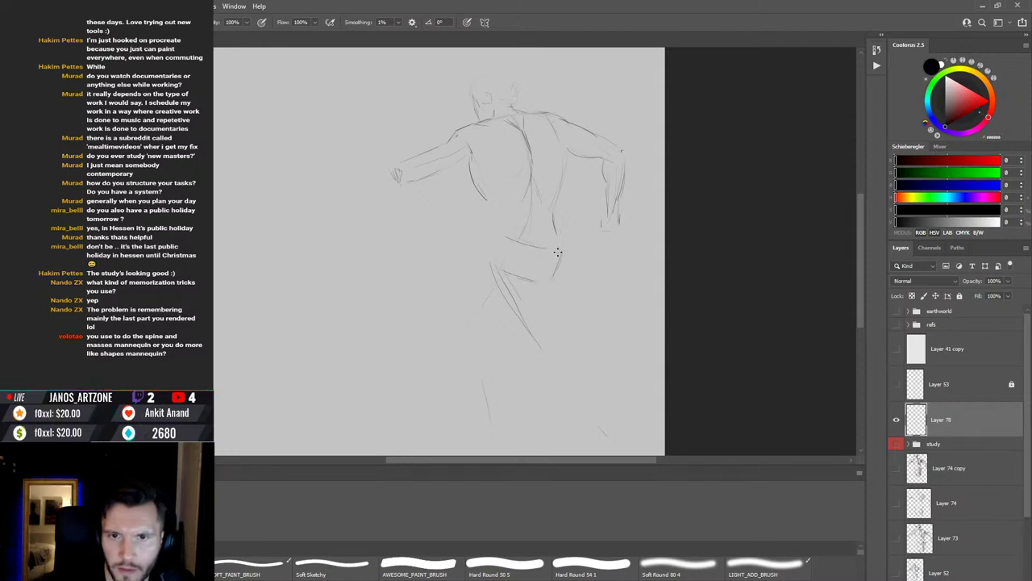
pyautogui.moveTo(563, 255); pyautogui.dragTo(530, 278)
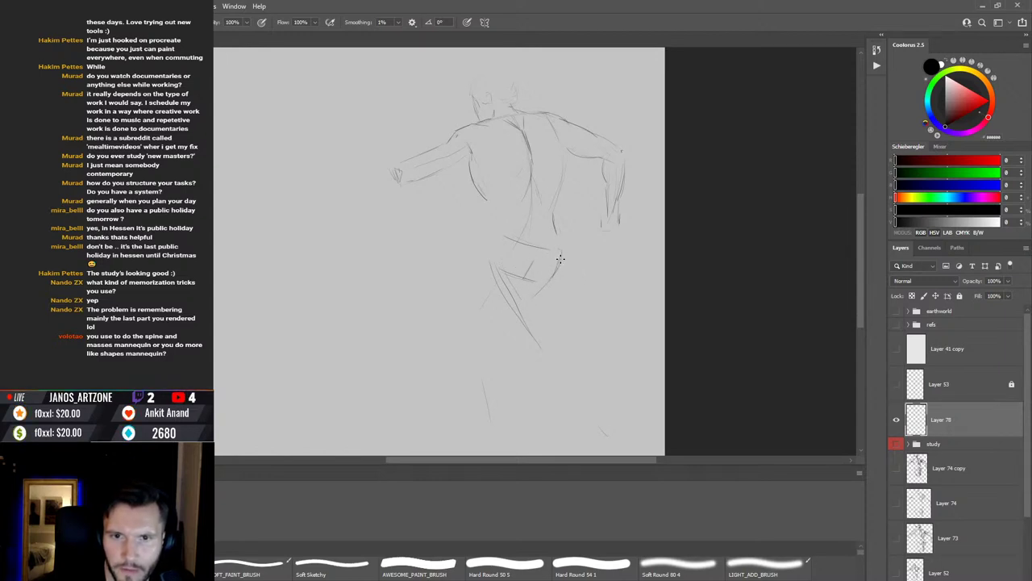
pyautogui.moveTo(563, 255); pyautogui.dragTo(525, 301)
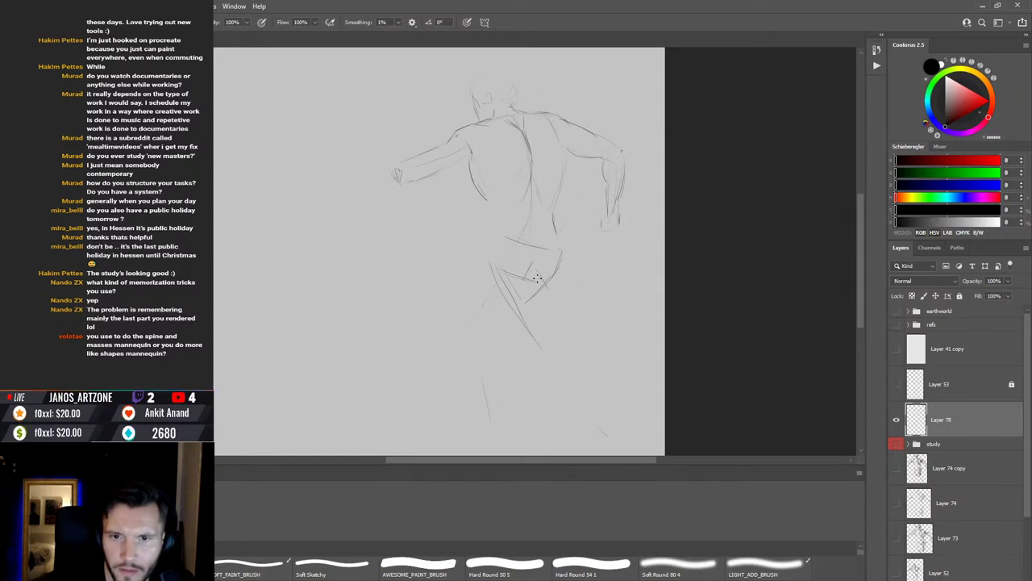
# Step: Erase the stray line on the left side of the hip
pyautogui.press('b')
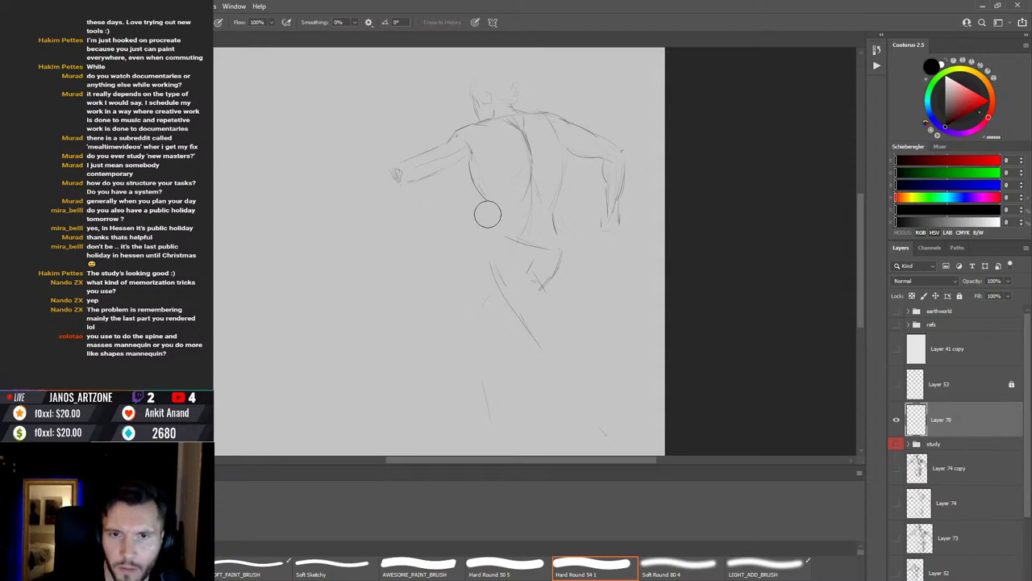
pyautogui.press('b')
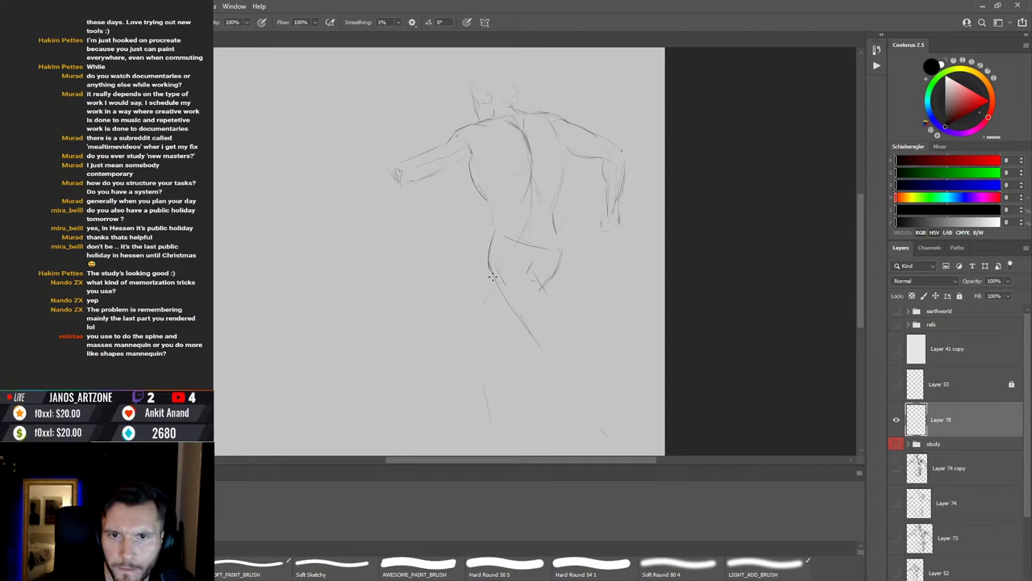
pyautogui.press('e')
pyautogui.moveTo(498, 276); pyautogui.dragTo(495, 244)
pyautogui.press('b')
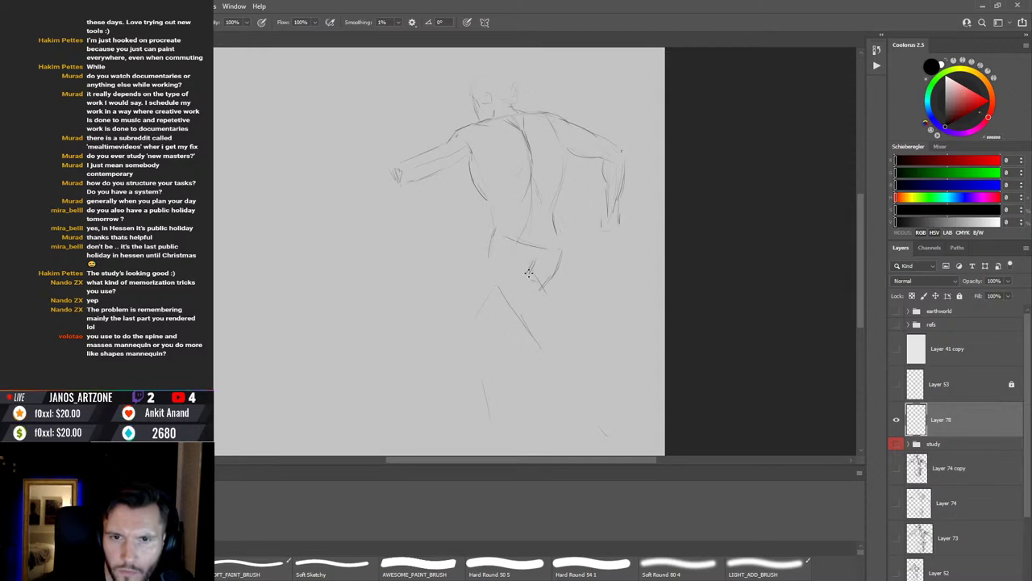
# Step: Move the whole sketch up slightly and nudge the lassoed hips and legs down
pyautogui.press('v')
pyautogui.moveTo(548, 272)
pyautogui.mouseDown()
pyautogui.moveTo(549, 253)
pyautogui.moveTo(492, 201)
pyautogui.moveTo(645, 394)
pyautogui.moveTo(588, 339)
pyautogui.moveTo(572, 344)
pyautogui.moveTo(585, 339)
pyautogui.mouseUp()
pyautogui.press('l')
pyautogui.press('v')
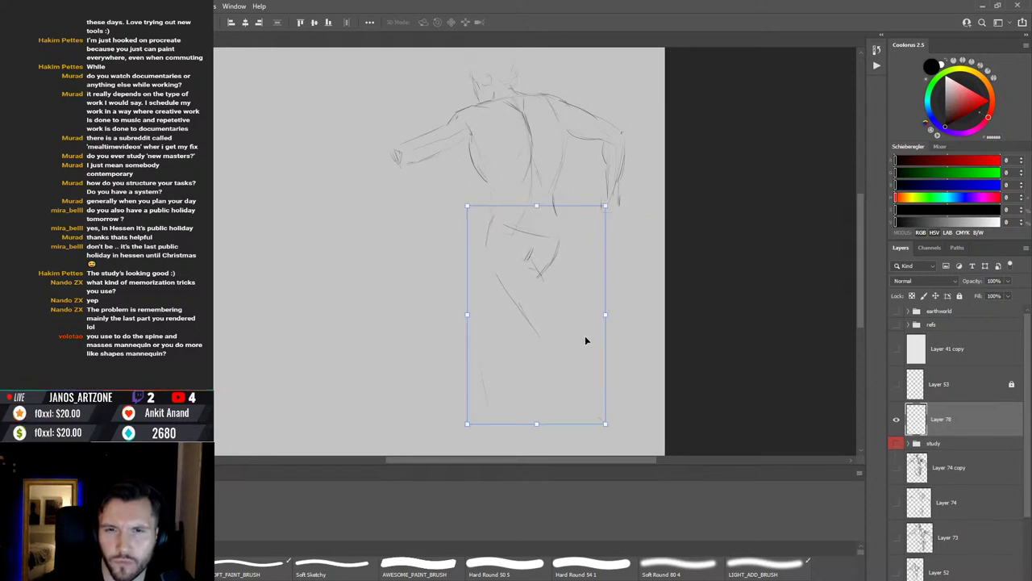
# Step: Drop the hip and leg selection and scale the whole figure to about 91%
pyautogui.hotkey('ctrl', 'd')
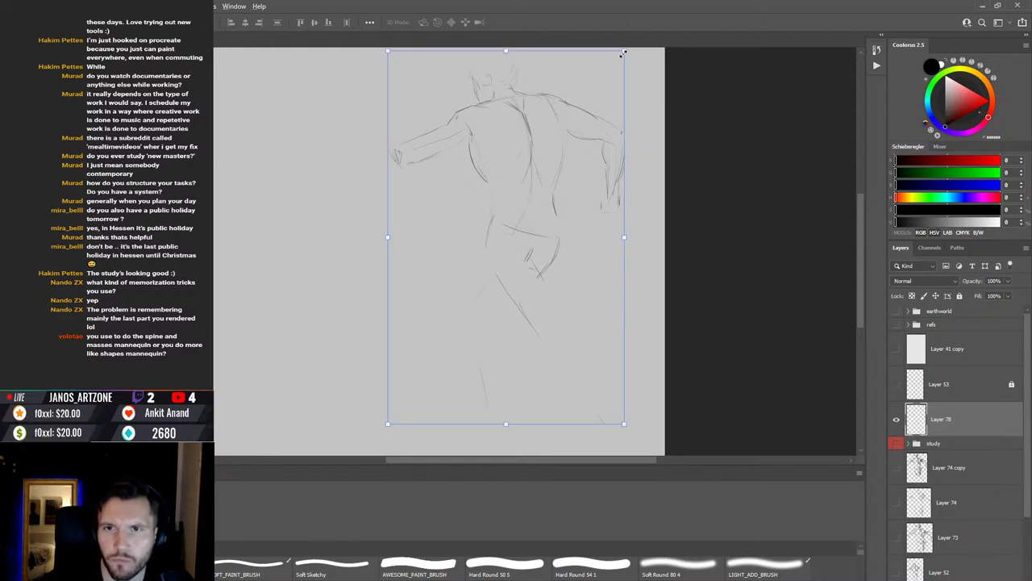
pyautogui.moveTo(624, 51)
pyautogui.mouseDown()
pyautogui.moveTo(613, 70)
pyautogui.moveTo(620, 57)
pyautogui.mouseUp()
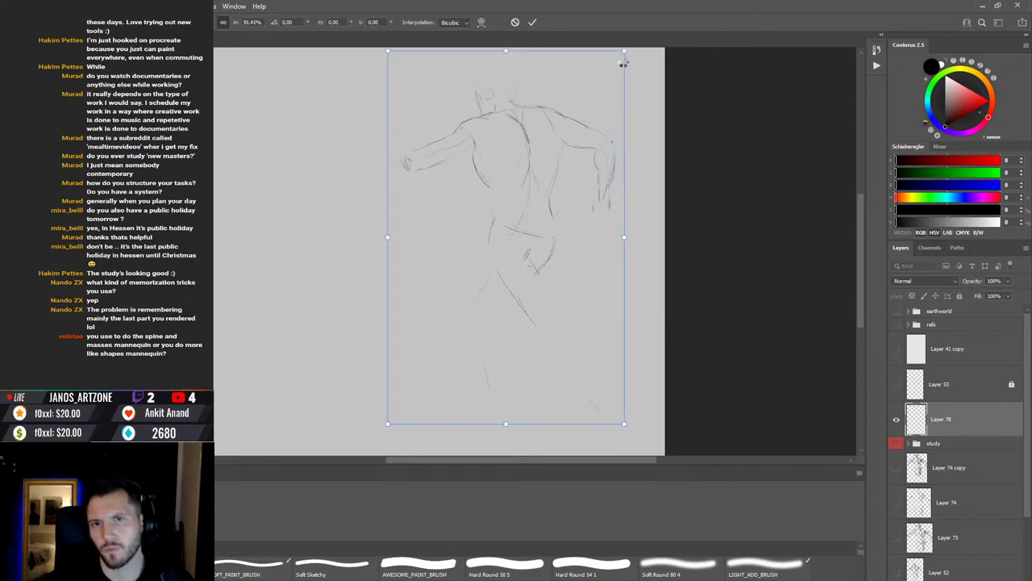
pyautogui.press('Return')
# Step: Draw a short lower-back line and extend the waistline stroke rightward below the torso
pyautogui.press('b')
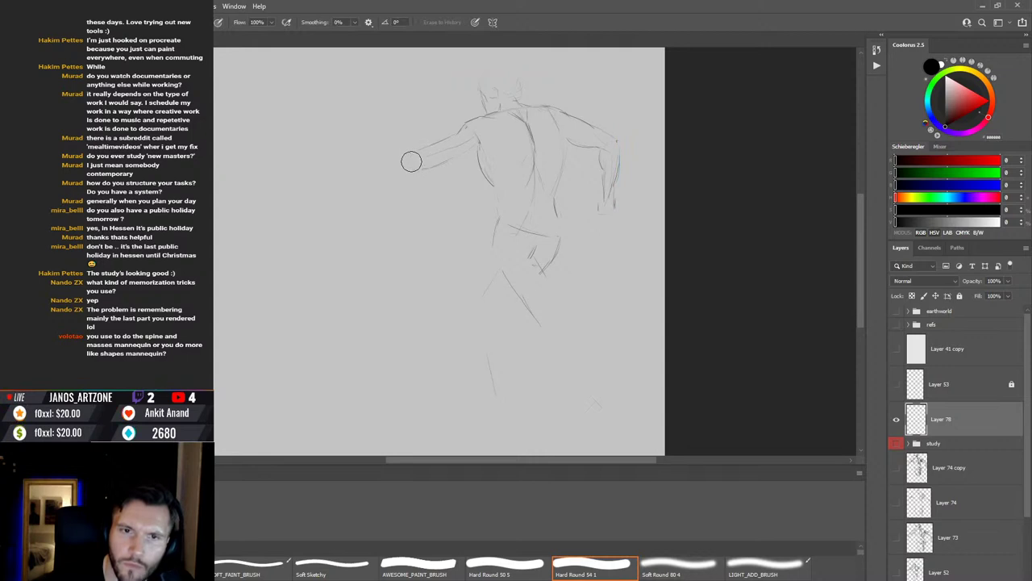
pyautogui.press('e')
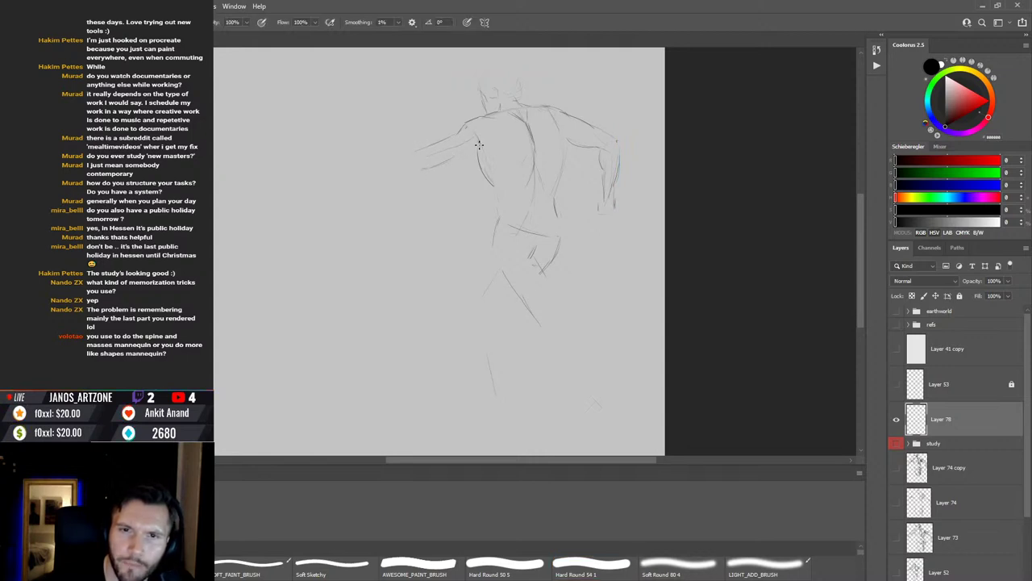
pyautogui.press('b')
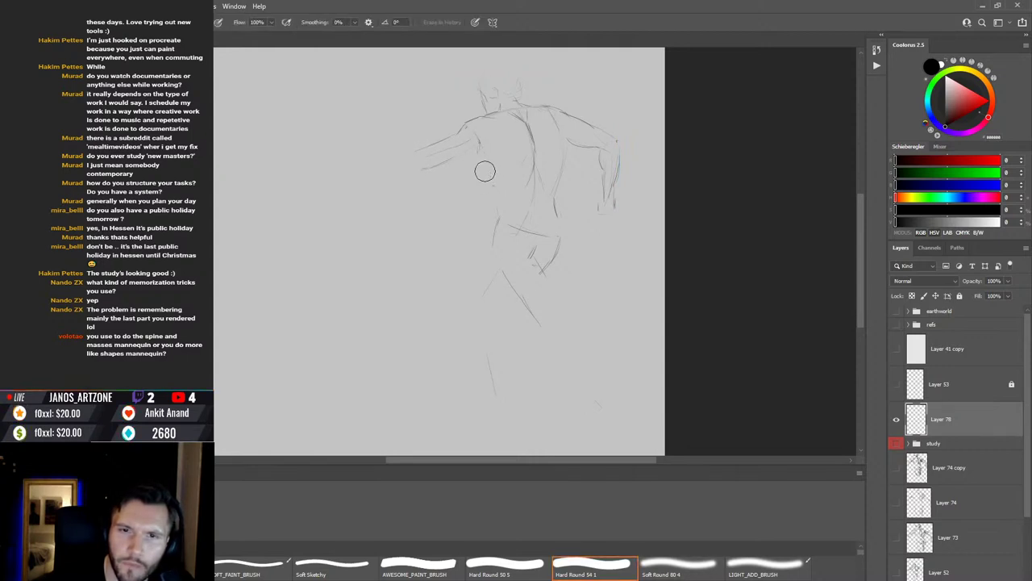
pyautogui.press('e')
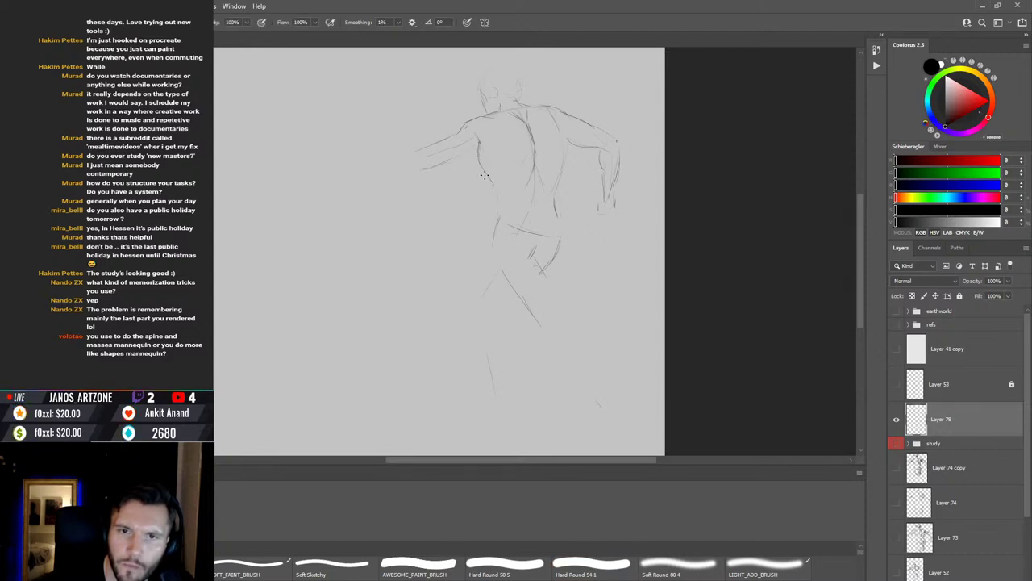
pyautogui.press('b')
pyautogui.press('e')
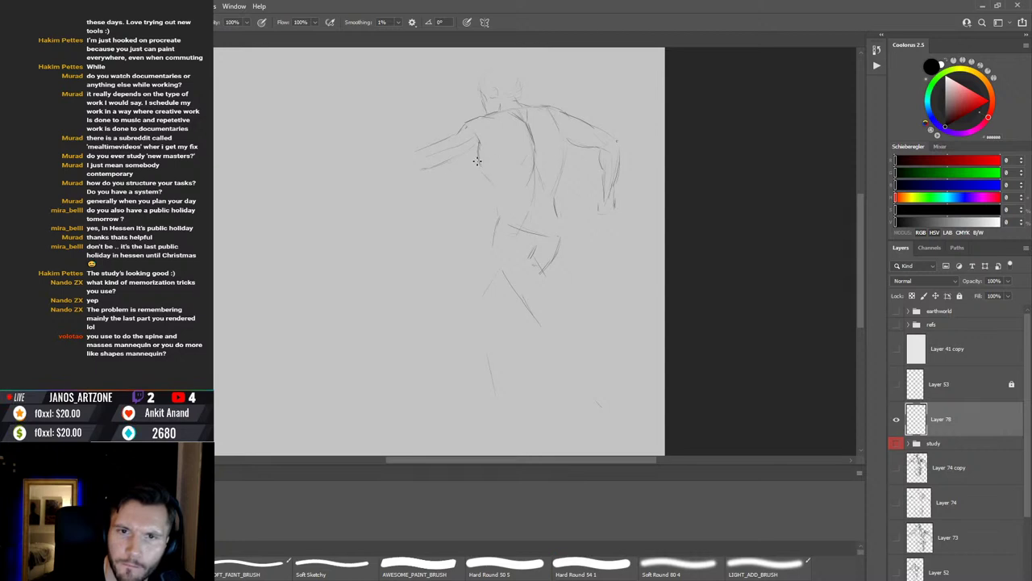
pyautogui.press('b')
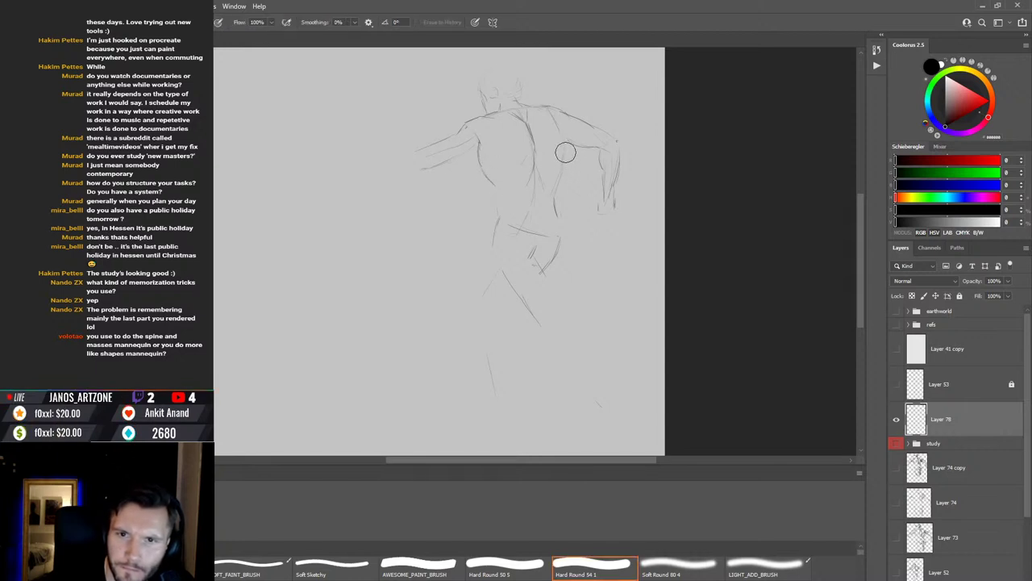
pyautogui.press('e')
pyautogui.press('b')
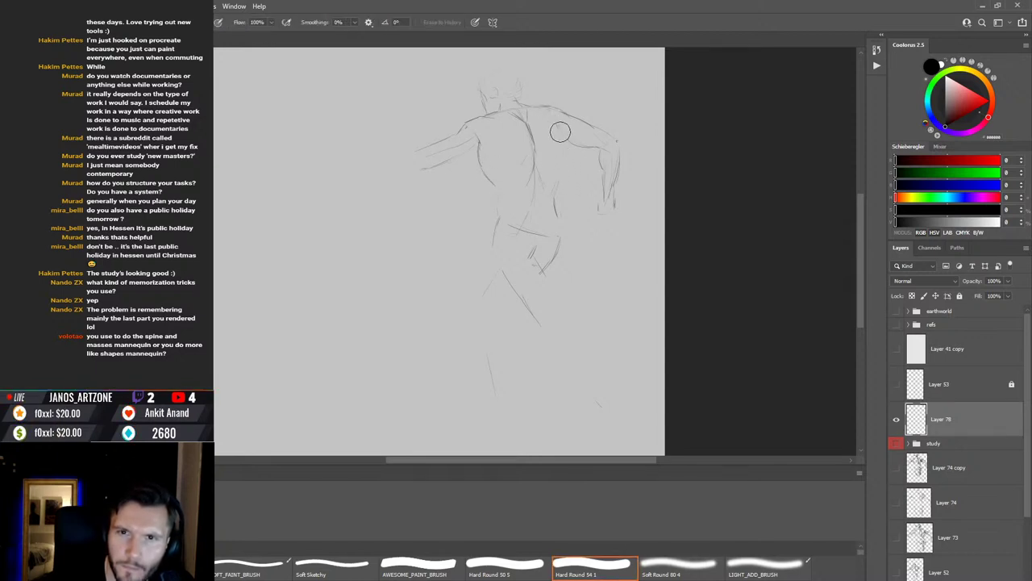
pyautogui.press('e')
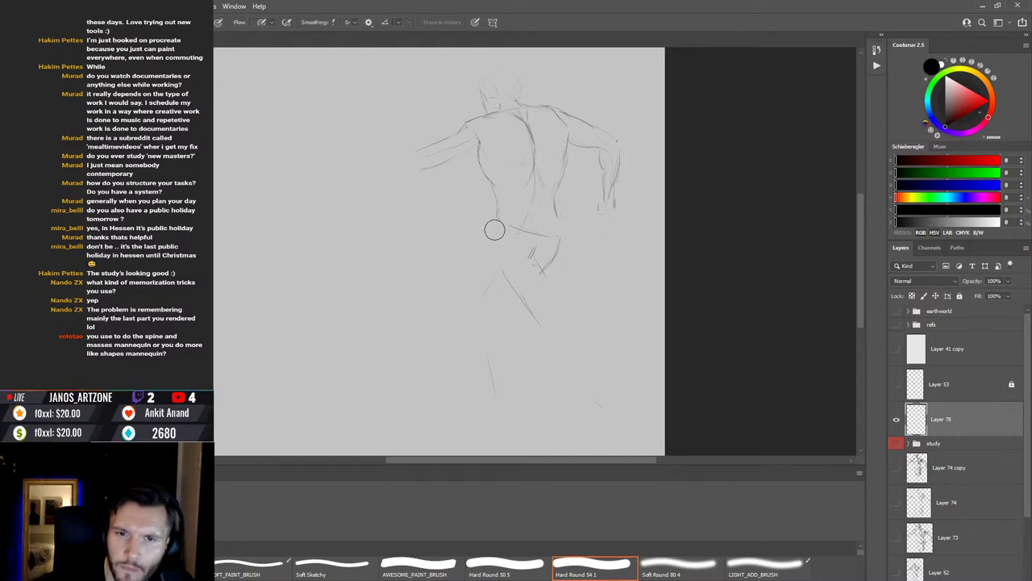
pyautogui.moveTo(488, 238); pyautogui.dragTo(494, 214)
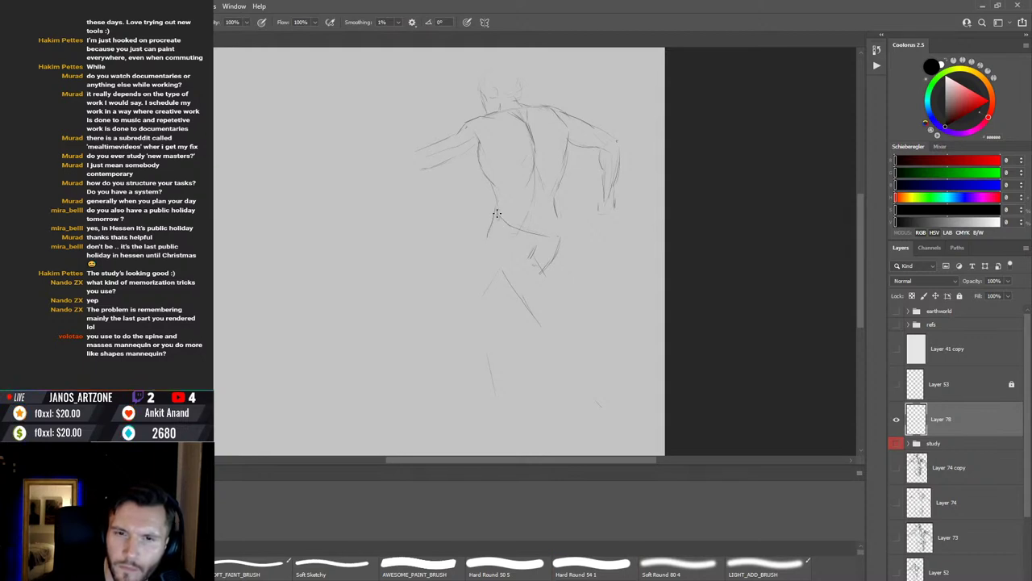
pyautogui.moveTo(513, 227); pyautogui.dragTo(553, 235)
# Step: Draw new hip and waist lines and erase the old lower-leg strokes
pyautogui.press('.')
pyautogui.press('b')
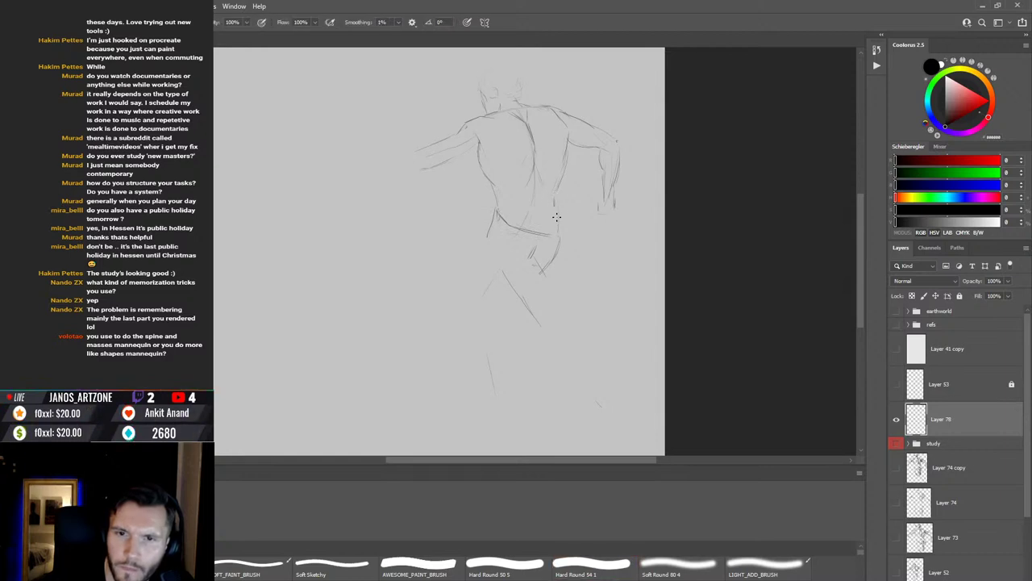
pyautogui.press('e')
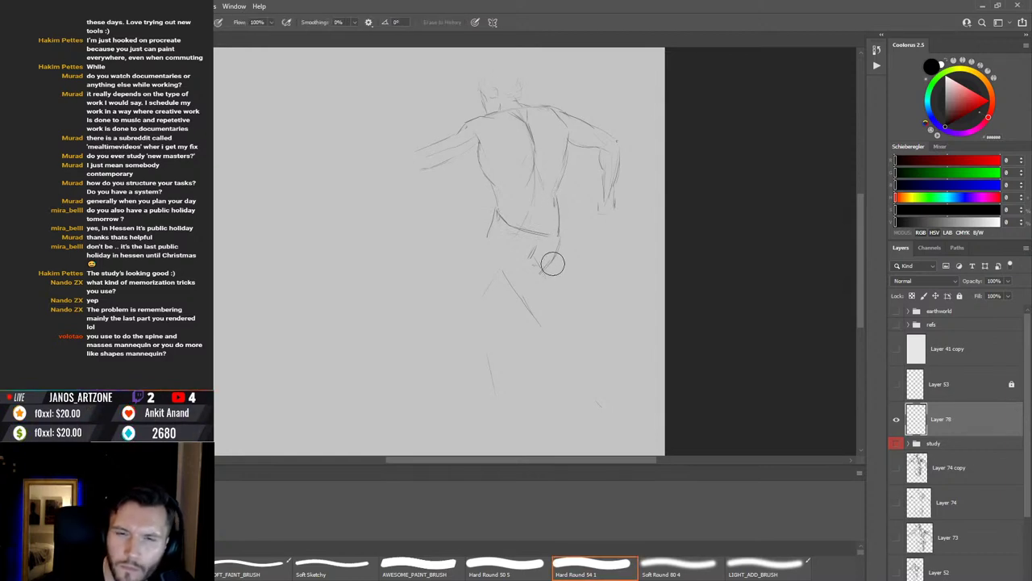
pyautogui.press('b')
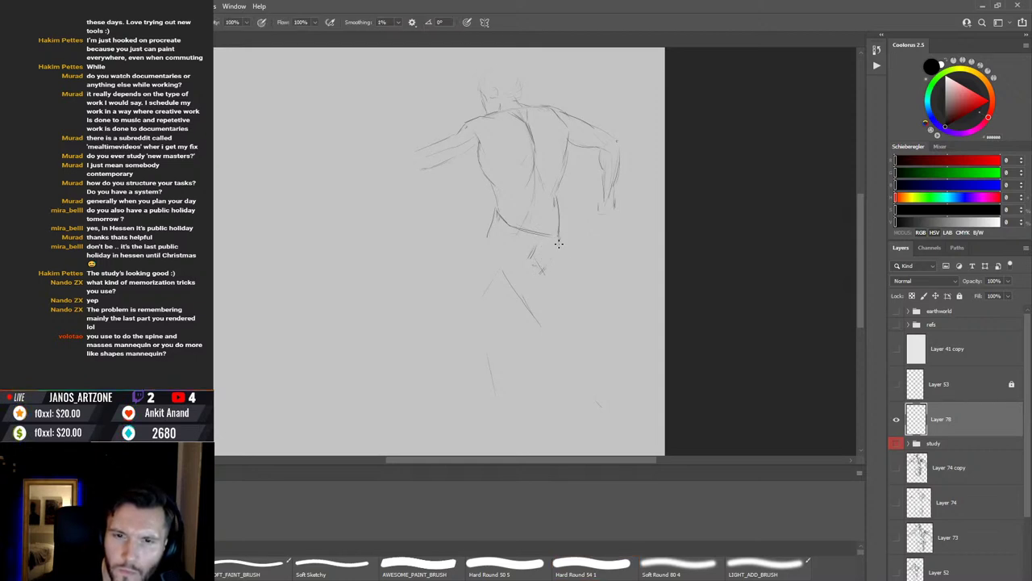
pyautogui.moveTo(554, 253)
pyautogui.mouseDown()
pyautogui.moveTo(545, 271)
pyautogui.moveTo(559, 236)
pyautogui.moveTo(543, 271)
pyautogui.moveTo(525, 267)
pyautogui.mouseUp()
pyautogui.press('e')
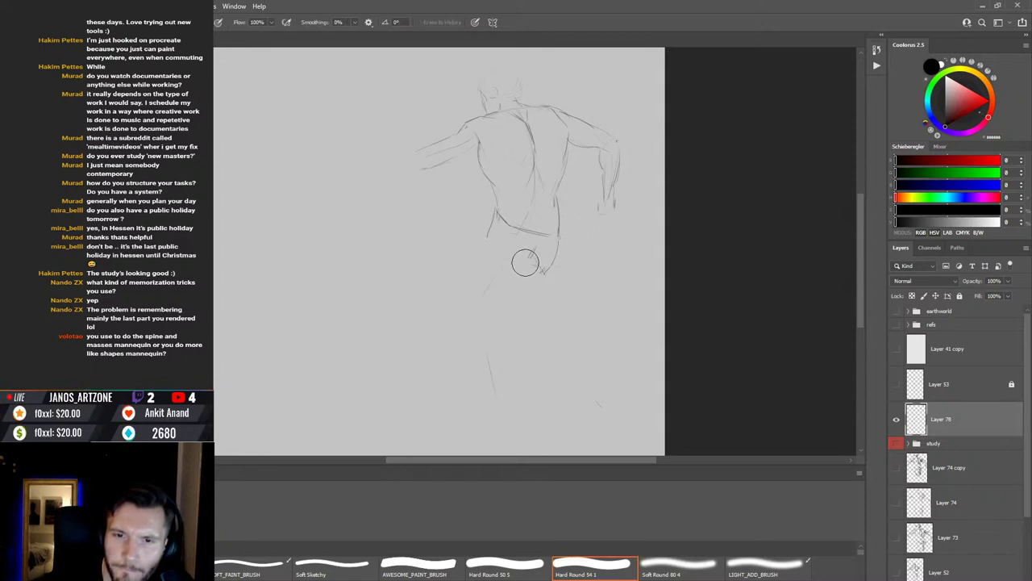
pyautogui.press('b')
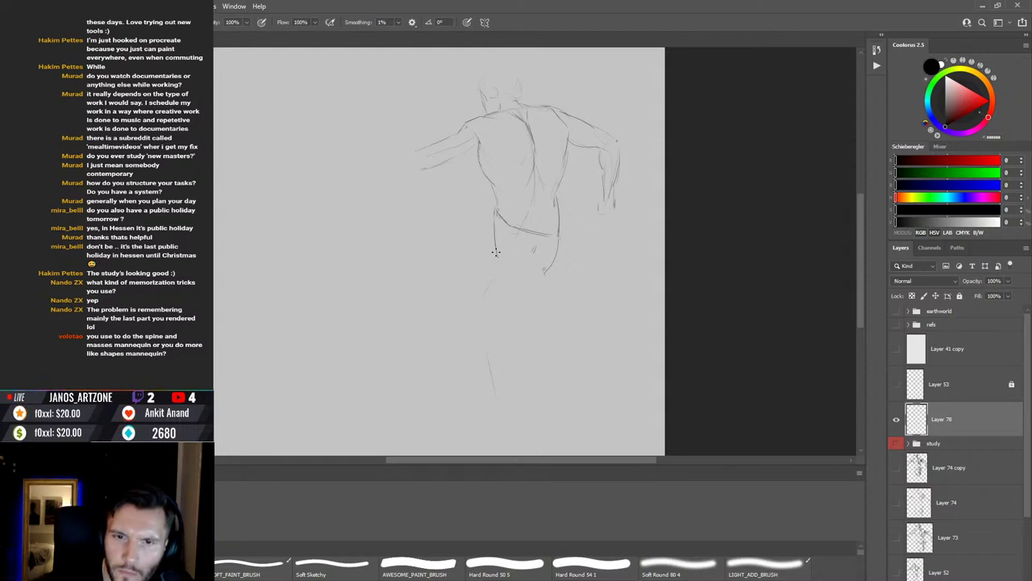
# Step: Draw both leg lines down from the hips and darken the back leg's calf contour
pyautogui.moveTo(495, 247); pyautogui.dragTo(519, 320)
pyautogui.moveTo(506, 273); pyautogui.dragTo(518, 316)
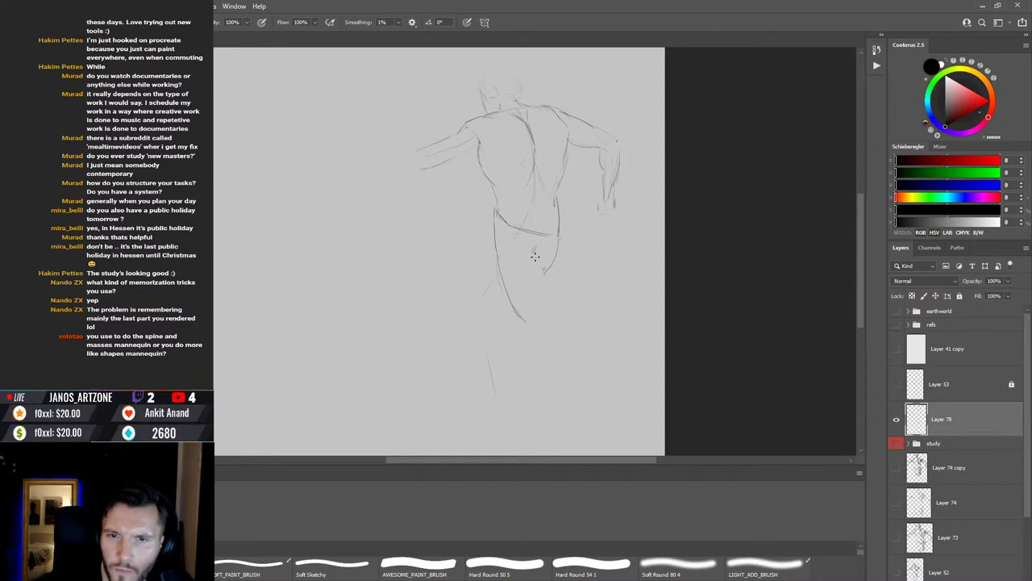
pyautogui.moveTo(547, 268); pyautogui.dragTo(554, 298)
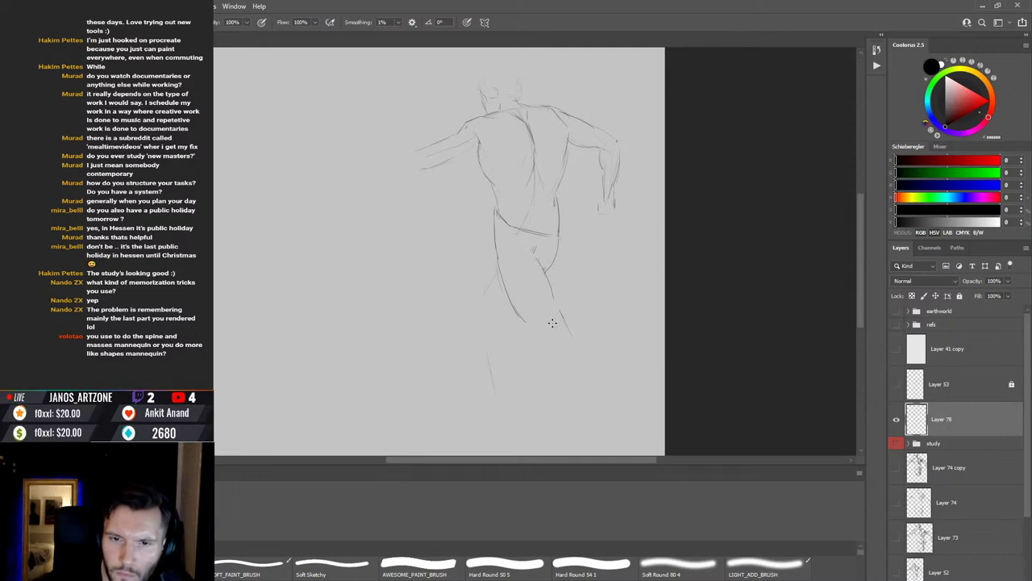
pyautogui.moveTo(525, 321); pyautogui.dragTo(587, 420)
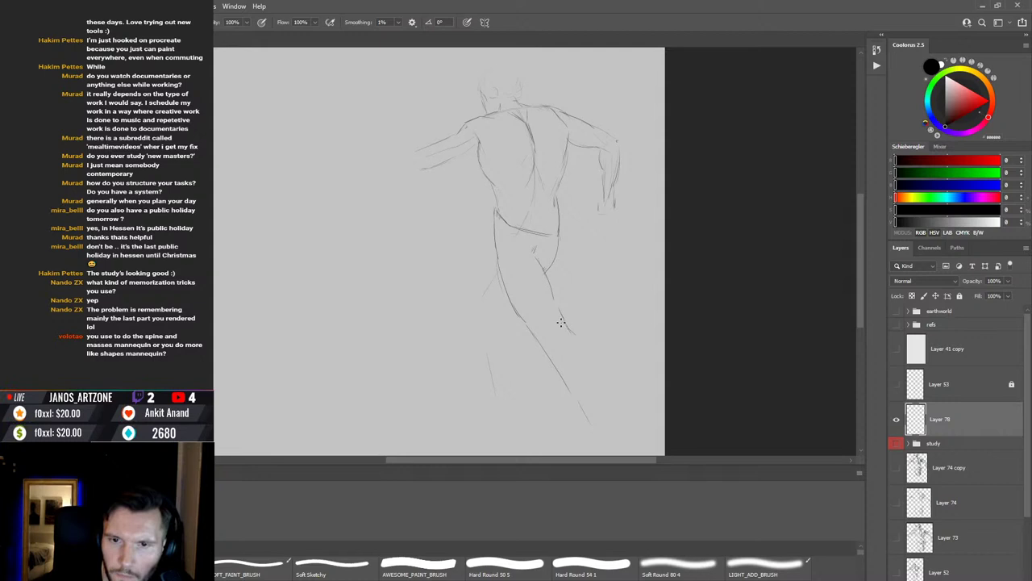
pyautogui.moveTo(586, 343); pyautogui.dragTo(596, 370)
pyautogui.moveTo(548, 342); pyautogui.dragTo(558, 376)
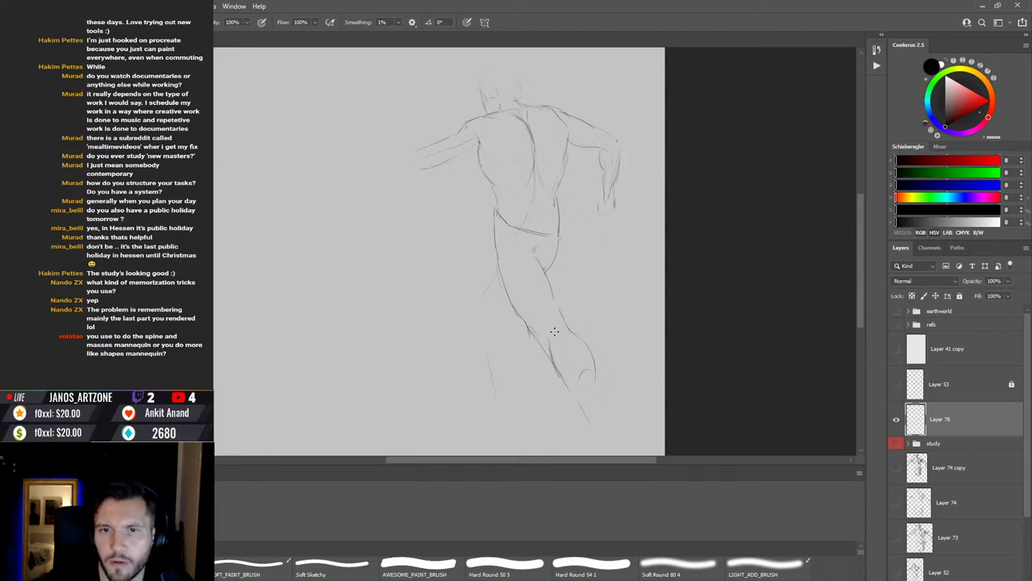
# Step: Shrink the whole figure sketch to about 91% of its size
pyautogui.press('v')
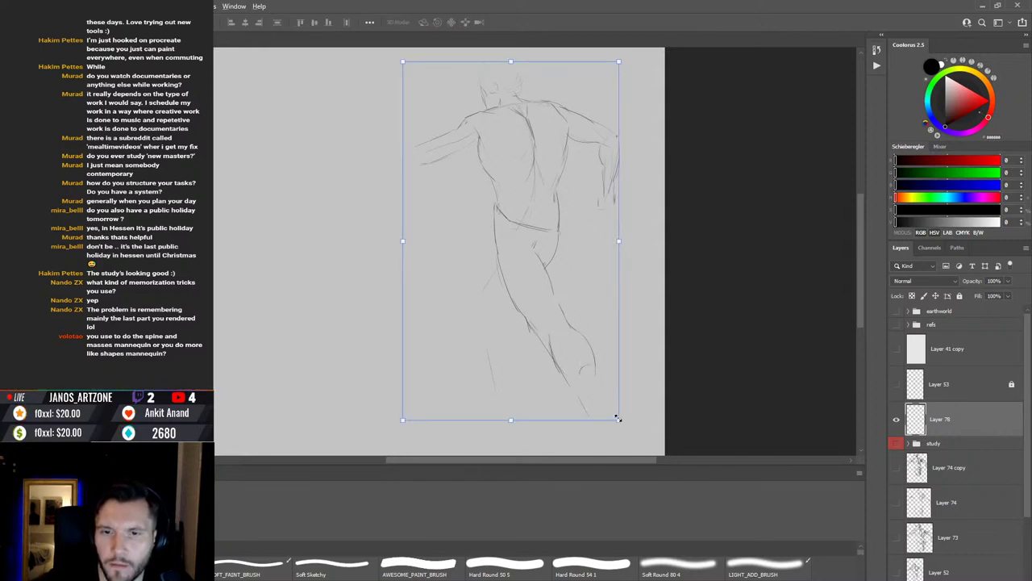
pyautogui.moveTo(617, 417); pyautogui.dragTo(611, 402)
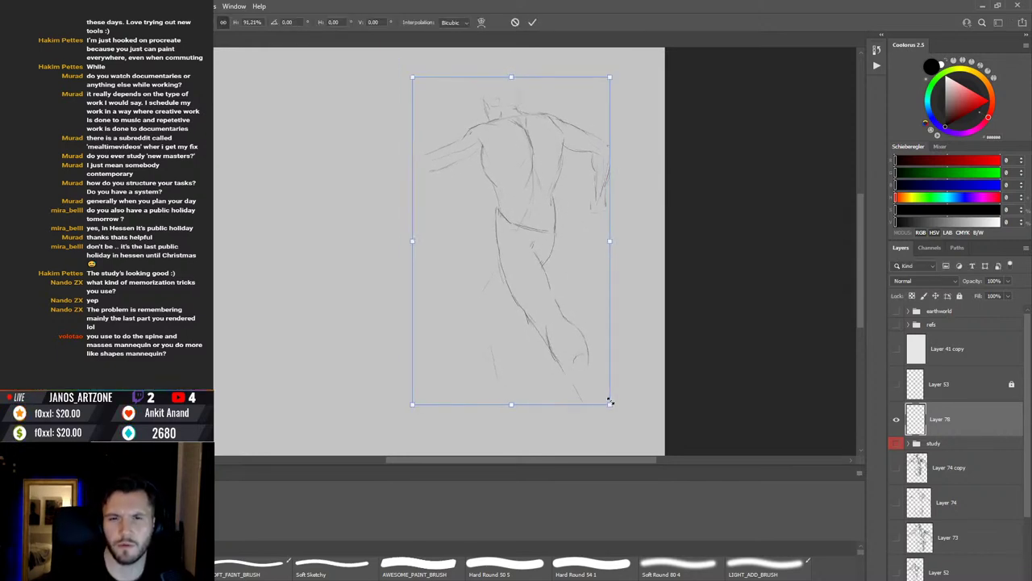
pyautogui.press('Return')
pyautogui.press('b')
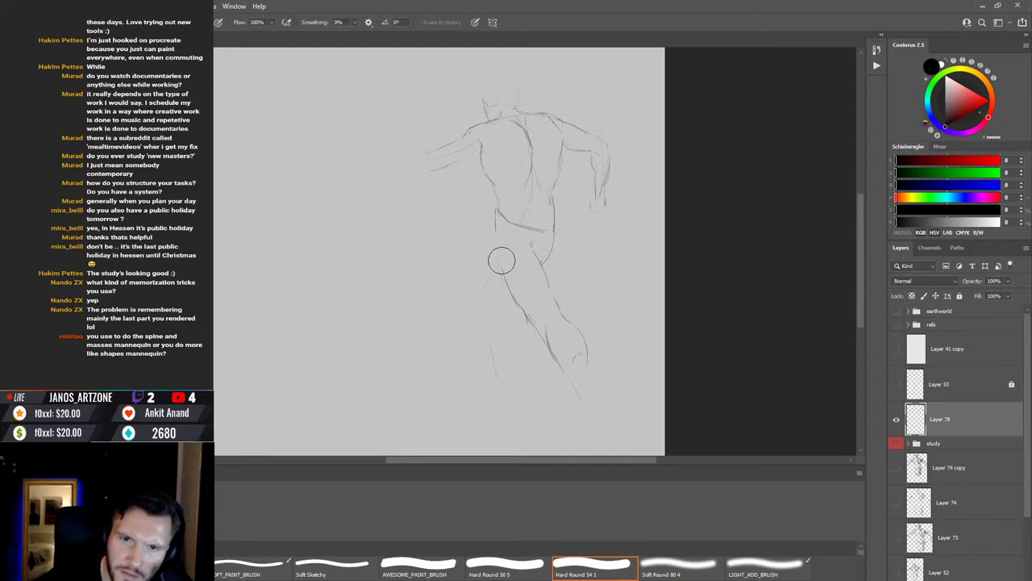
# Step: Erase the old waist and hip lines and redraw a thigh line from waist to leg
pyautogui.moveTo(503, 224)
pyautogui.mouseDown()
pyautogui.moveTo(555, 231)
pyautogui.moveTo(549, 245)
pyautogui.moveTo(534, 249)
pyautogui.moveTo(534, 236)
pyautogui.moveTo(551, 213)
pyautogui.moveTo(526, 227)
pyautogui.moveTo(556, 214)
pyautogui.mouseUp()
pyautogui.press('b')
pyautogui.hotkey('ctrl', 'z')
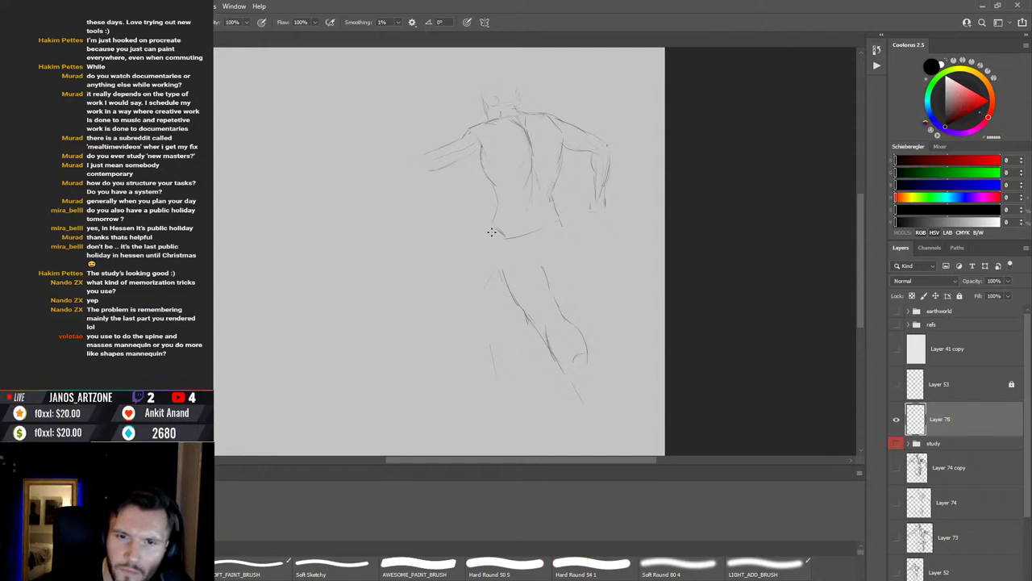
pyautogui.moveTo(491, 239); pyautogui.dragTo(501, 272)
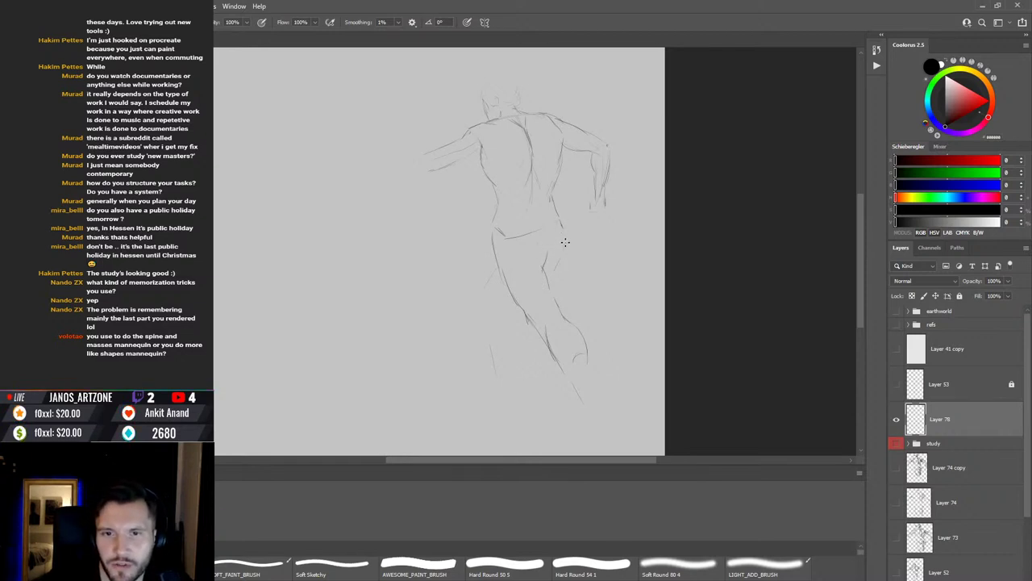
pyautogui.press('e')
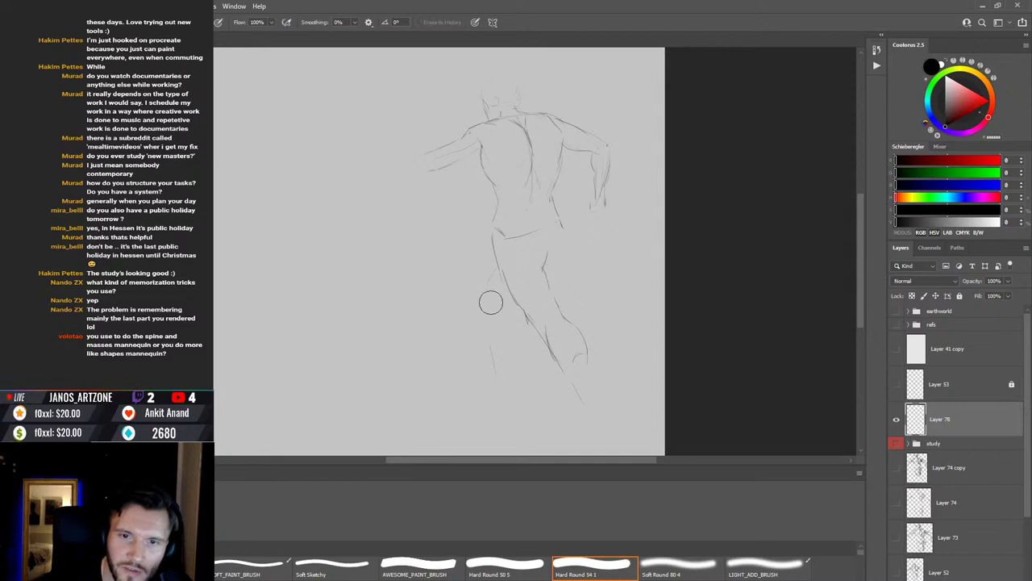
# Step: Lasso and delete the old head strokes, then clear the selection
pyautogui.hotkey('ctrl', 't')
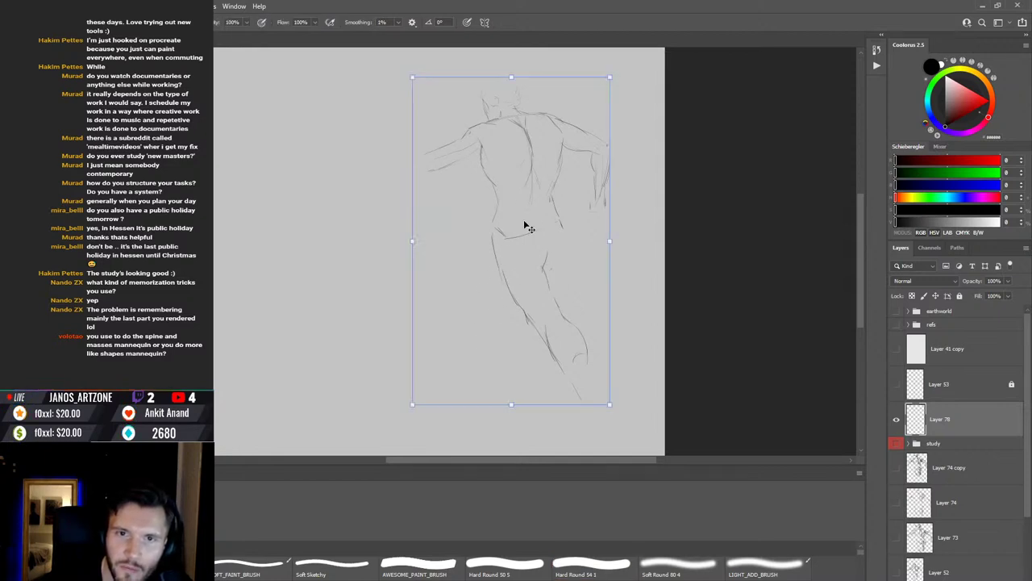
pyautogui.press('Escape')
pyautogui.press('l')
pyautogui.moveTo(464, 105)
pyautogui.mouseDown()
pyautogui.moveTo(476, 76)
pyautogui.moveTo(524, 95)
pyautogui.moveTo(505, 118)
pyautogui.moveTo(480, 123)
pyautogui.mouseUp()
pyautogui.press('v')
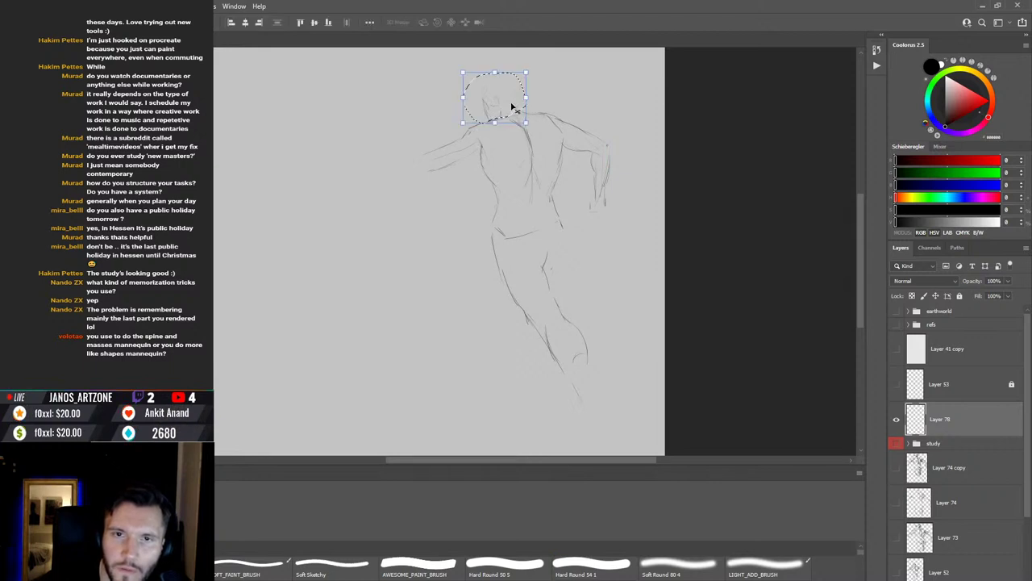
pyautogui.press('Delete')
pyautogui.hotkey('ctrl', 'd')
pyautogui.press('b')
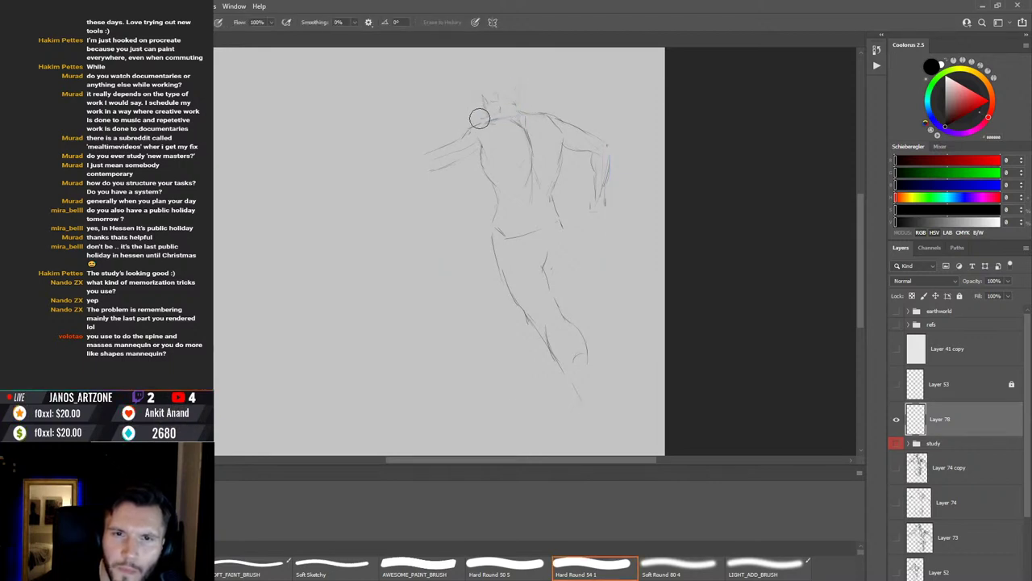
# Step: Draw a rounded head and neck above the shoulders, touching up lines with the eraser
pyautogui.press('b')
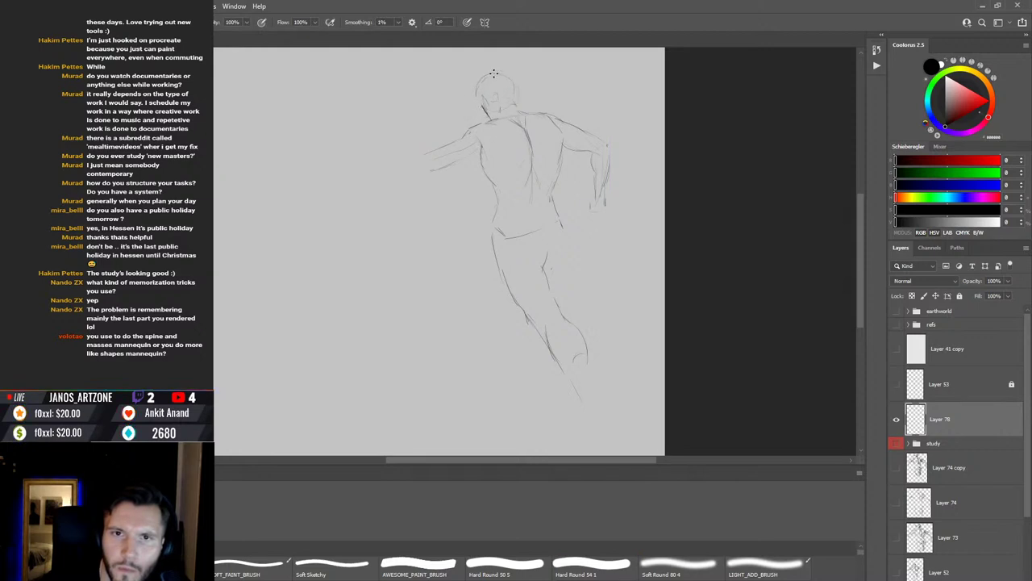
pyautogui.moveTo(516, 105); pyautogui.dragTo(510, 84)
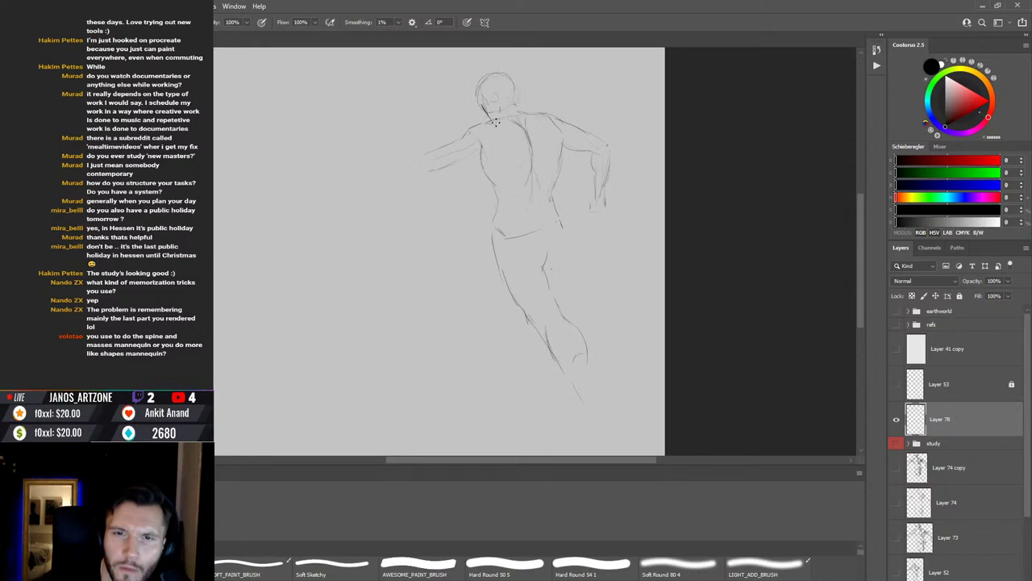
pyautogui.press('e')
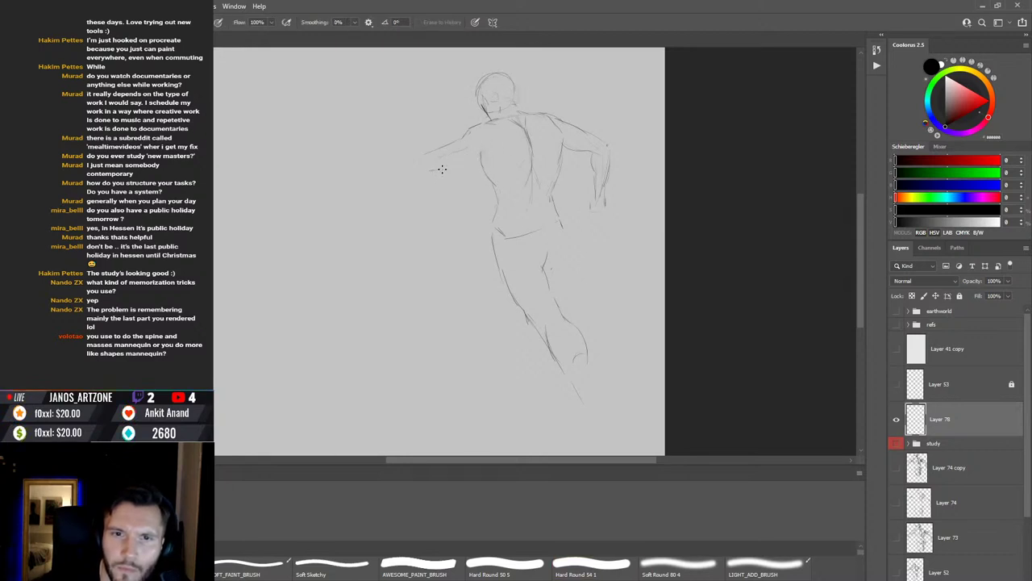
pyautogui.press('b')
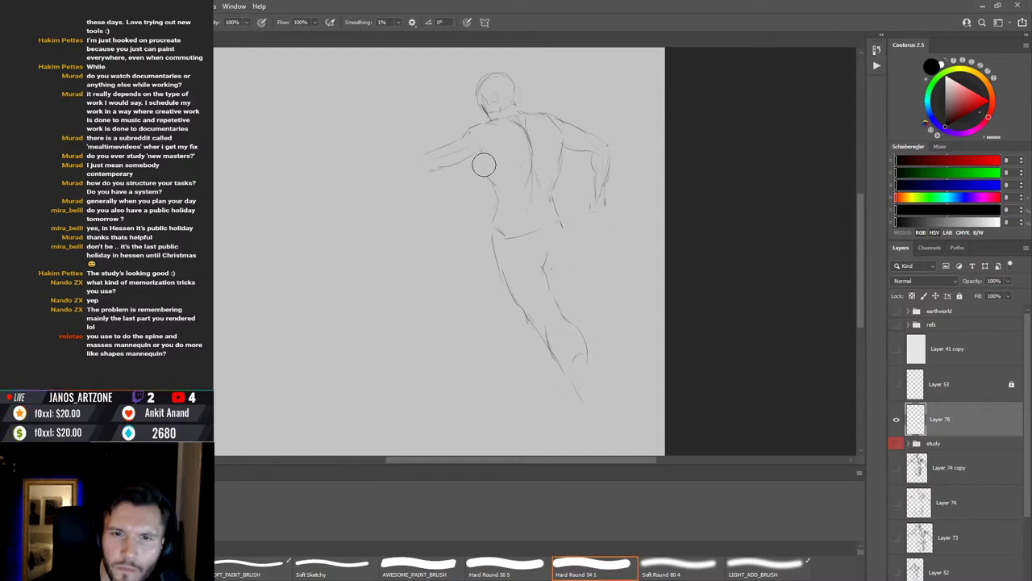
pyautogui.press('e')
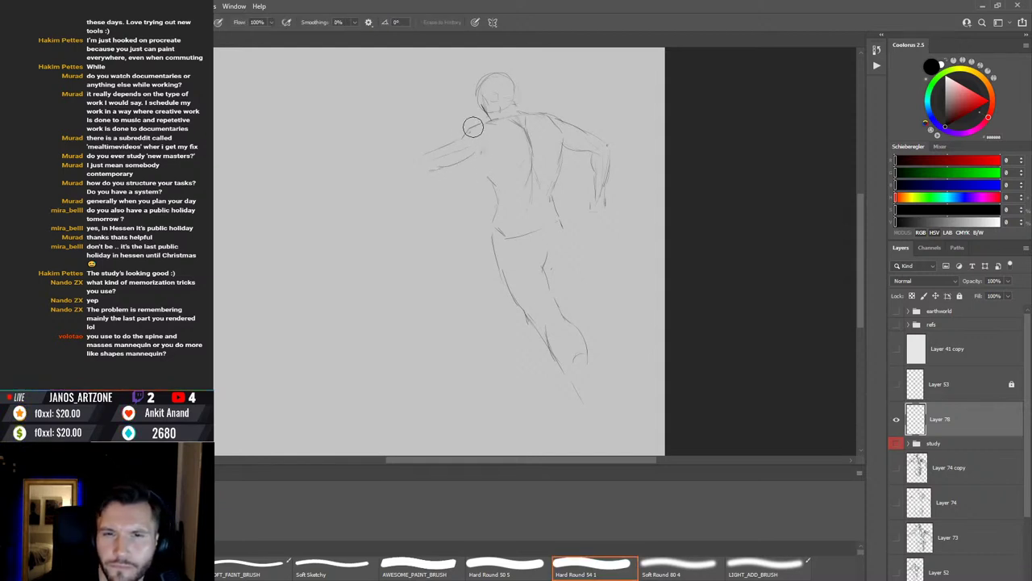
pyautogui.press('b')
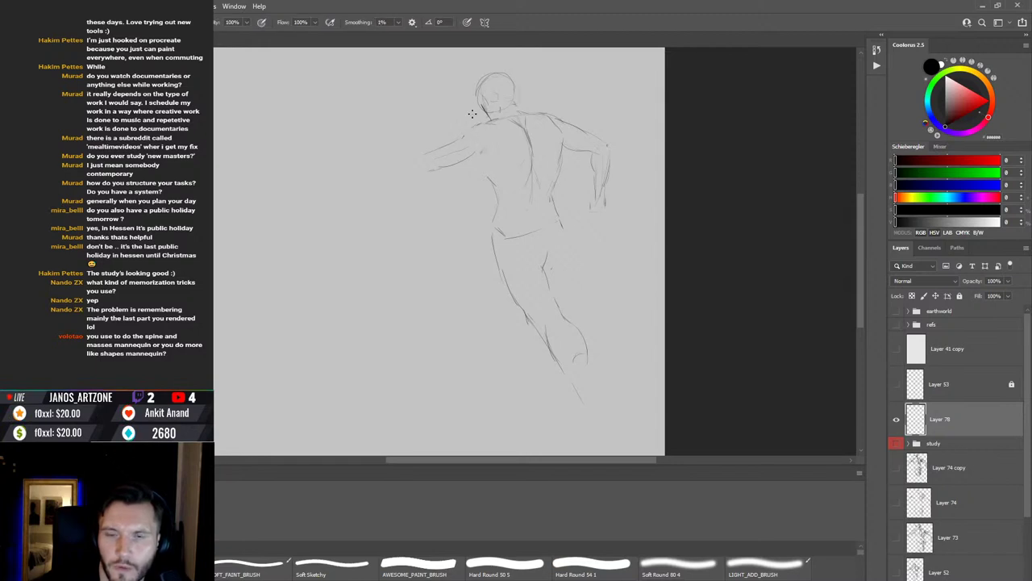
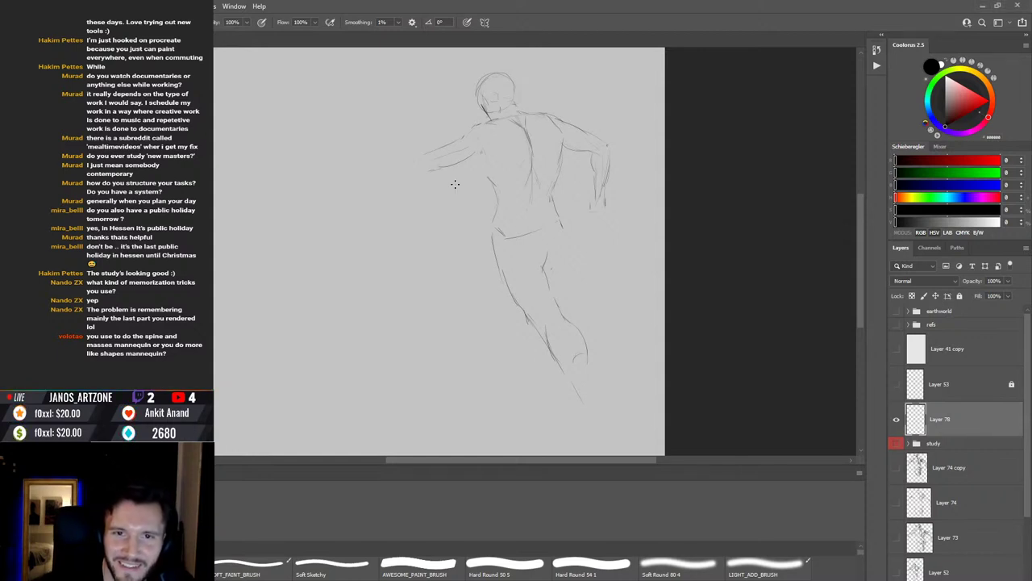
# Step: With a hard round brush, erase the faint left-arm stroke and redraw the outstretched arm as a longer line
pyautogui.click(593, 565)
pyautogui.press('e')
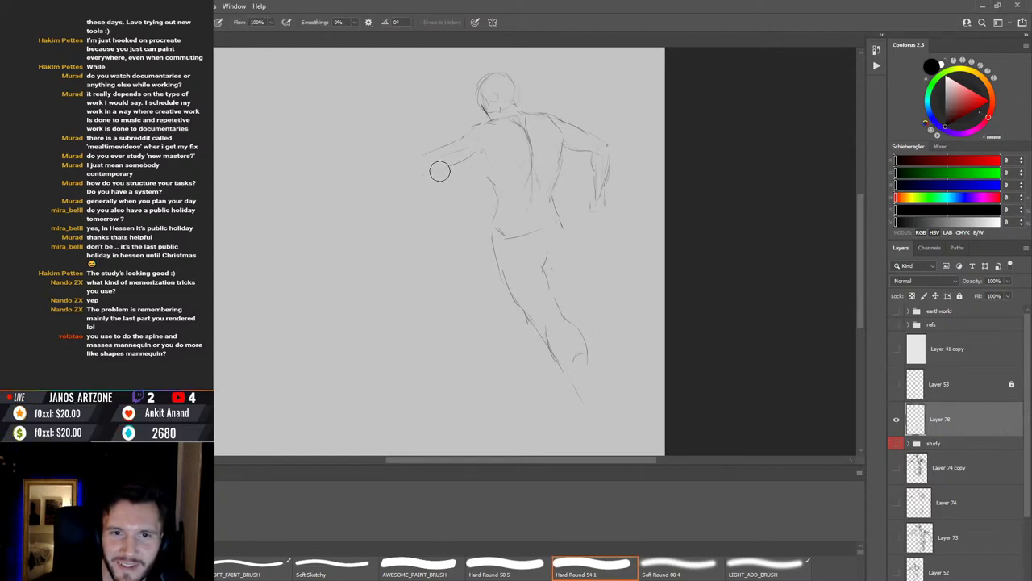
pyautogui.press('b')
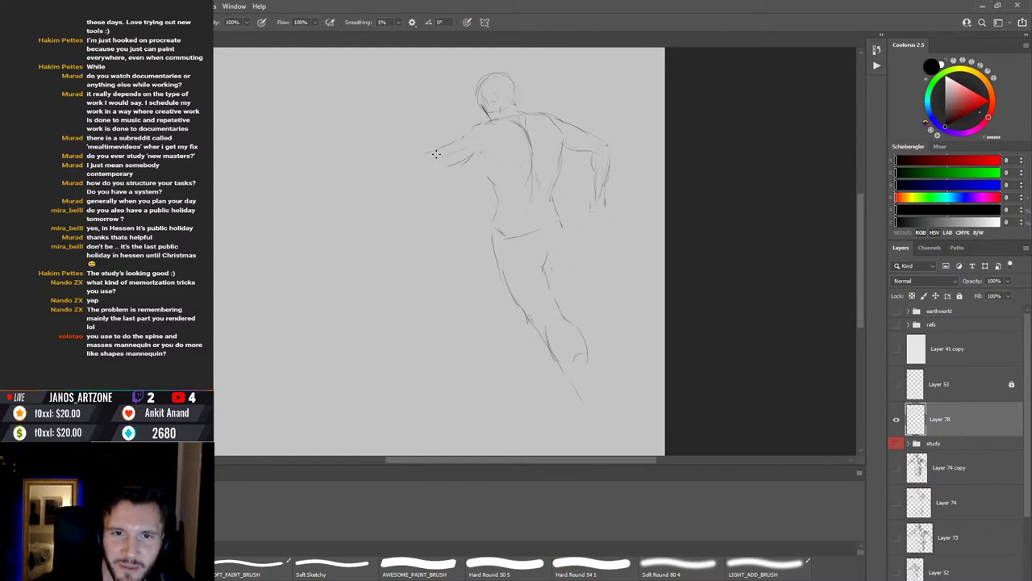
pyautogui.press('e')
pyautogui.moveTo(427, 150); pyautogui.dragTo(459, 162)
pyautogui.press('b')
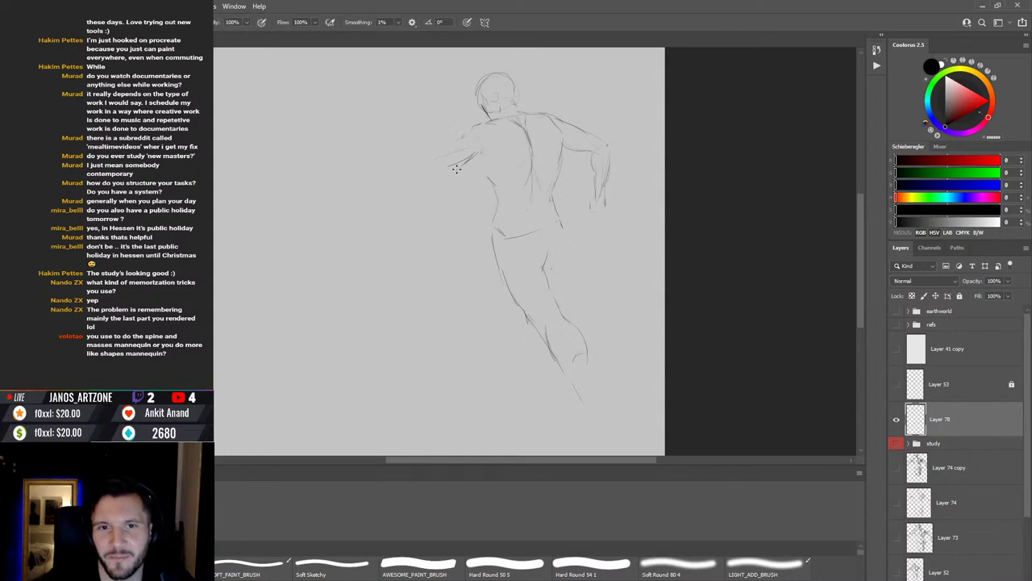
pyautogui.press('e')
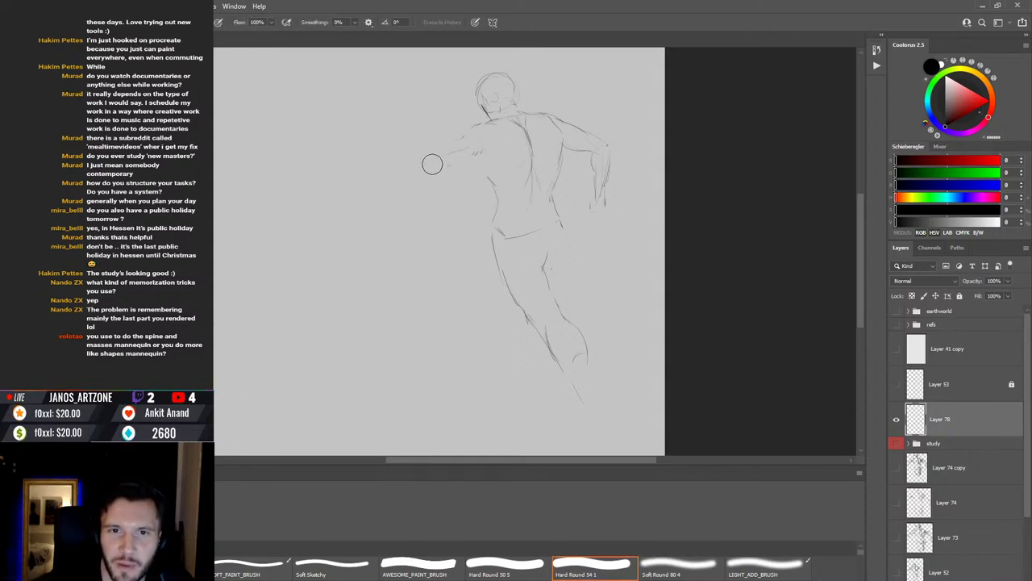
pyautogui.press('b')
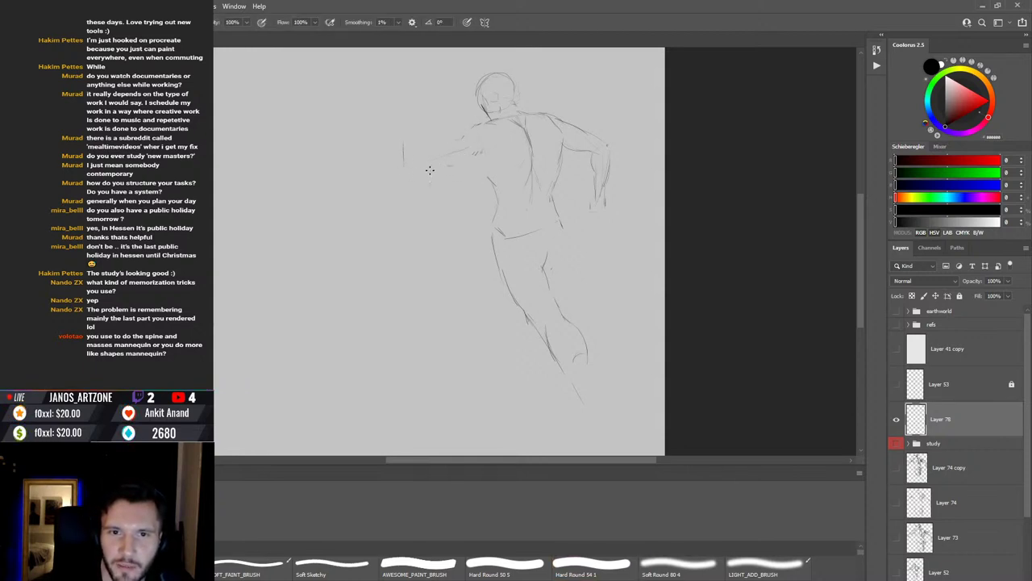
pyautogui.moveTo(421, 174)
pyautogui.mouseDown()
pyautogui.moveTo(471, 152)
pyautogui.moveTo(470, 128)
pyautogui.moveTo(427, 151)
pyautogui.moveTo(507, 69)
pyautogui.moveTo(534, 90)
pyautogui.moveTo(492, 110)
pyautogui.mouseUp()
pyautogui.press('e')
pyautogui.press('l')
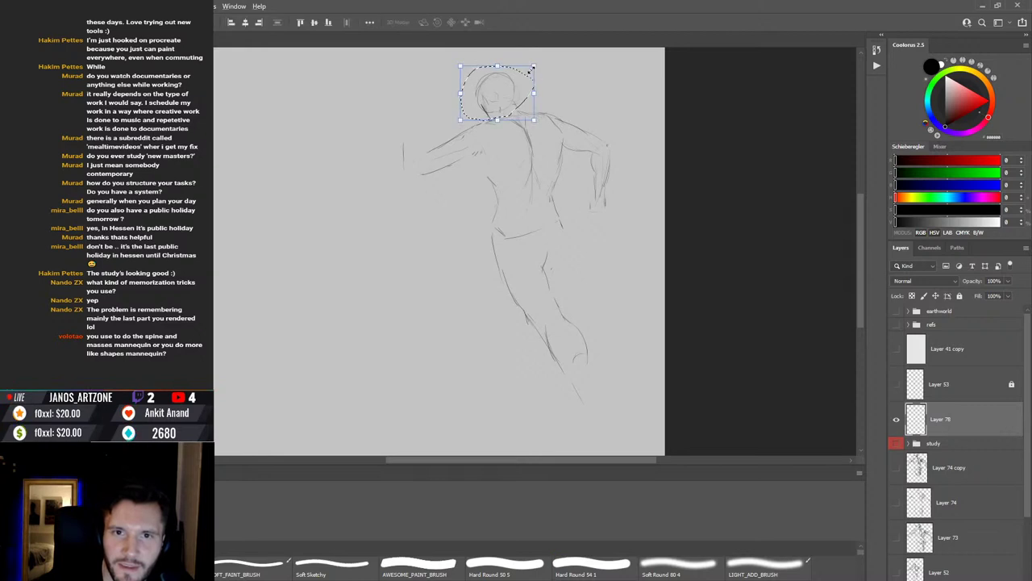
# Step: Scale the lassoed head up slightly and commit the transform
pyautogui.hotkey('ctrl', 't')
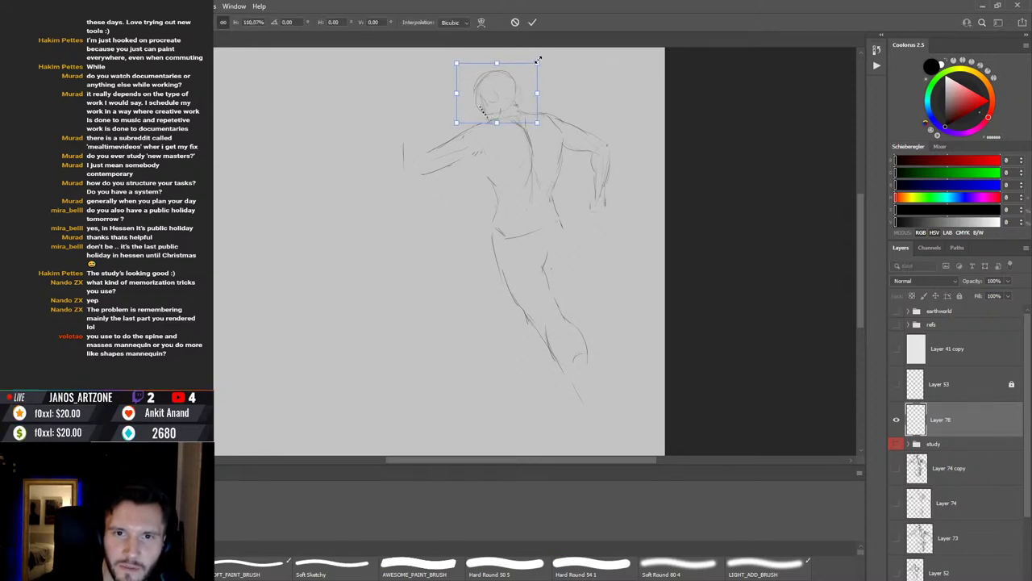
pyautogui.press('Return')
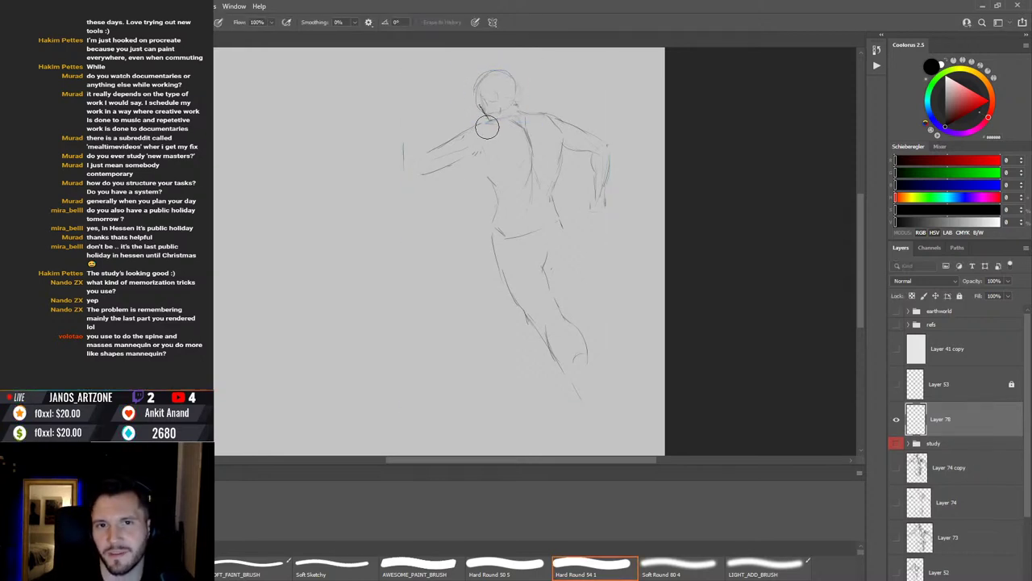
pyautogui.press('b')
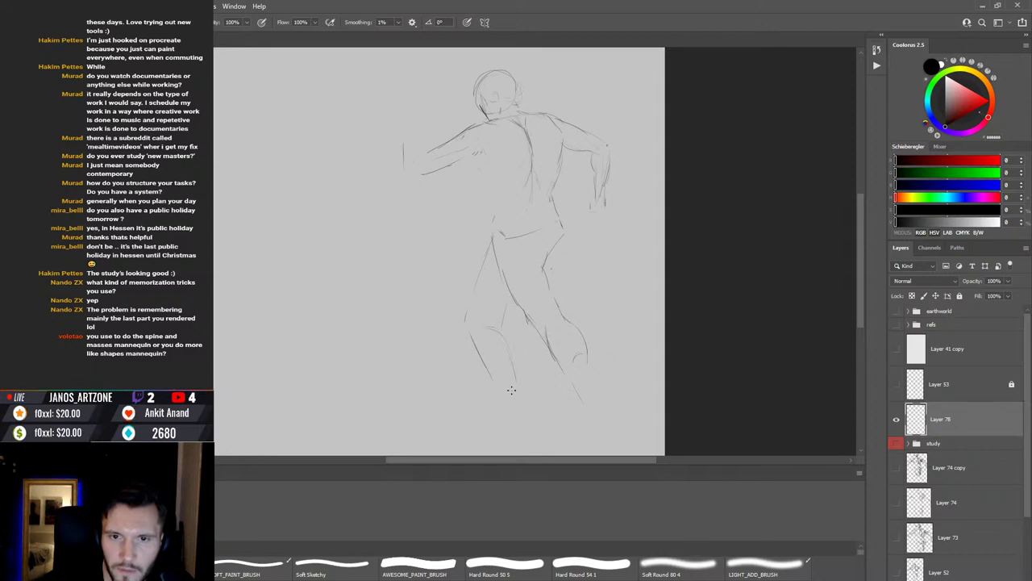
pyautogui.press('e')
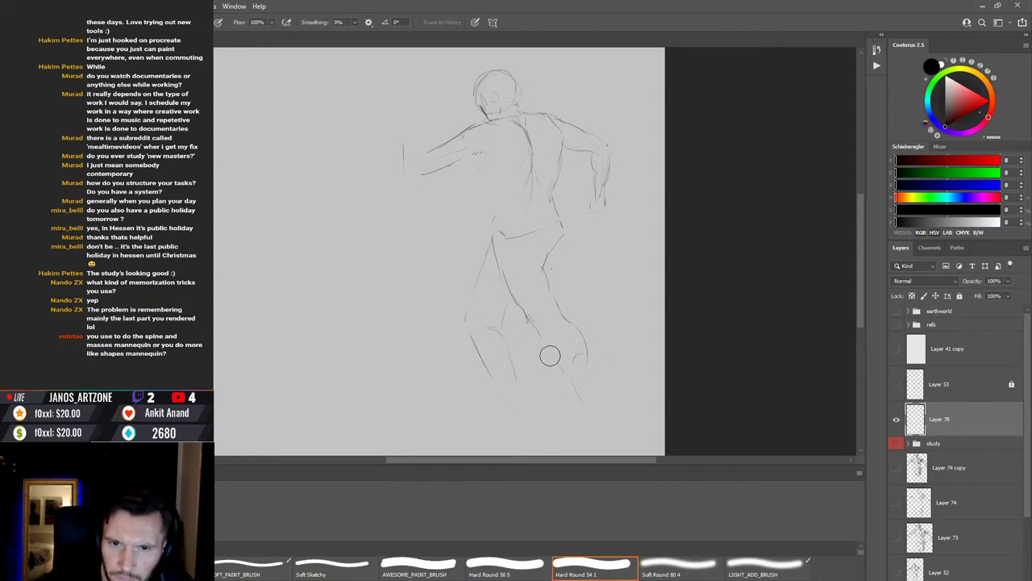
pyautogui.press('b')
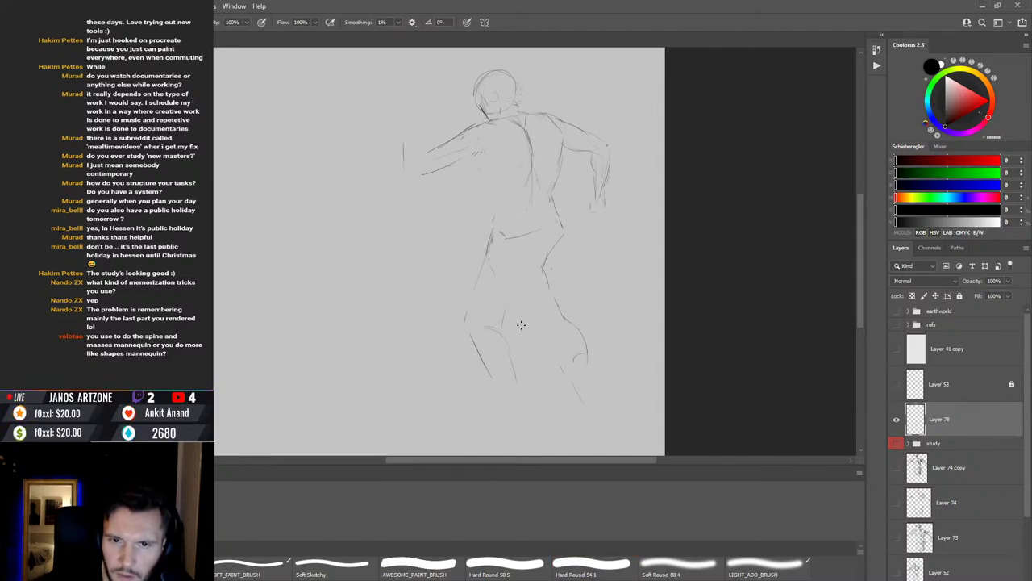
# Step: Draw a diagonal hip stroke and the back contour down to the waist
pyautogui.moveTo(521, 325); pyautogui.dragTo(495, 274)
pyautogui.press('e')
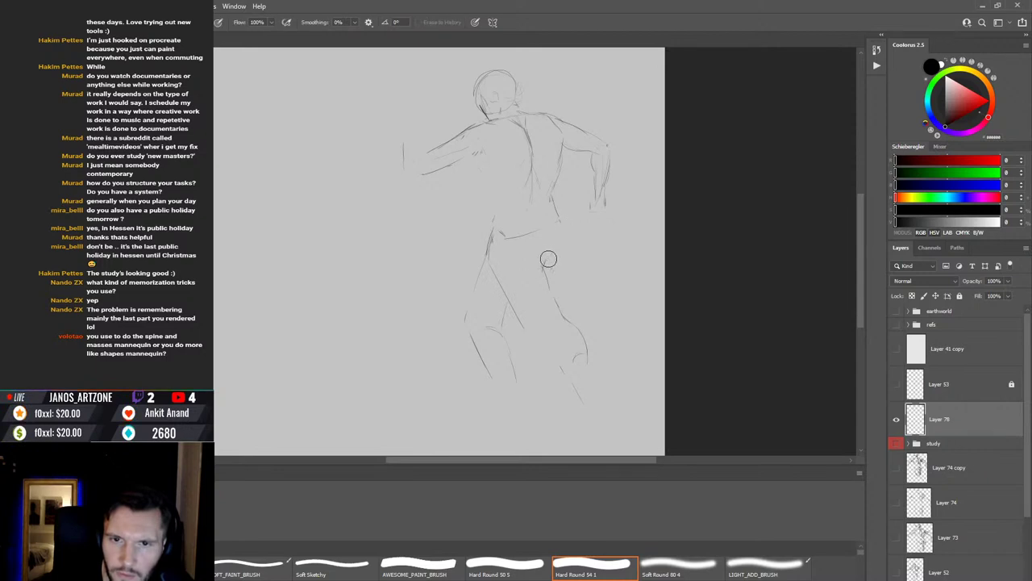
pyautogui.press('b')
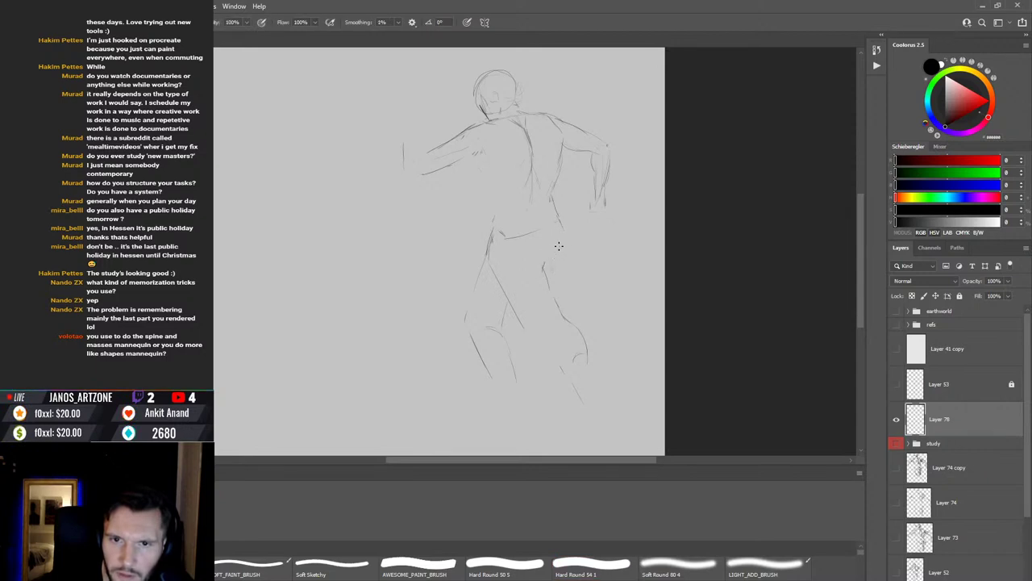
pyautogui.moveTo(516, 236)
pyautogui.mouseDown()
pyautogui.moveTo(507, 231)
pyautogui.moveTo(534, 231)
pyautogui.moveTo(499, 231)
pyautogui.moveTo(558, 235)
pyautogui.mouseUp()
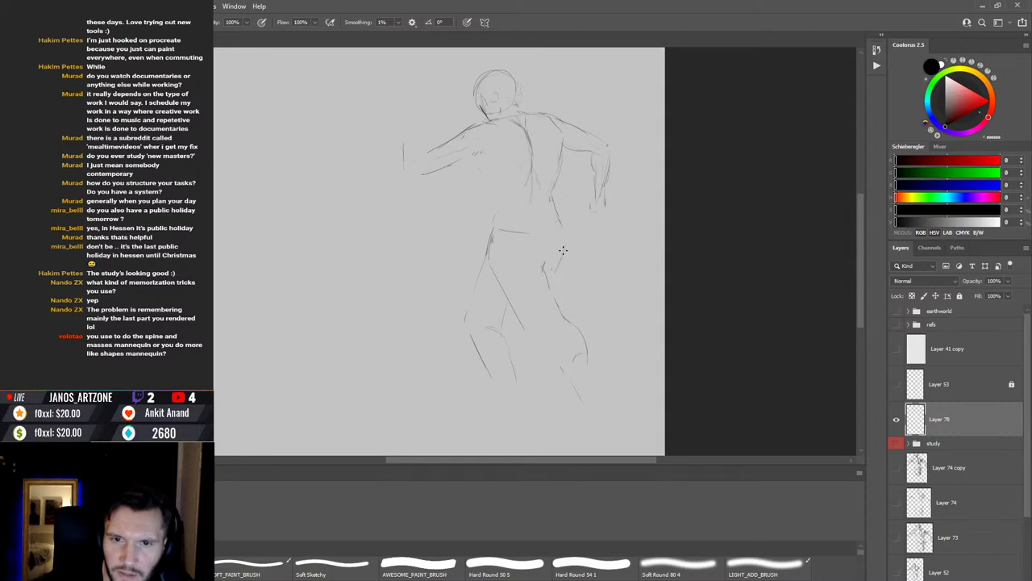
pyautogui.press('e')
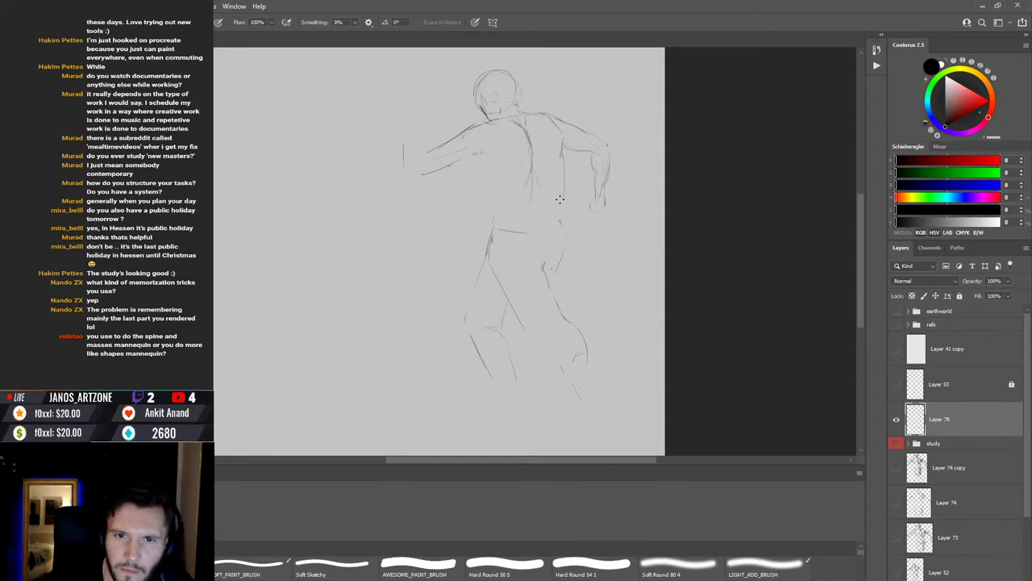
pyautogui.press('b')
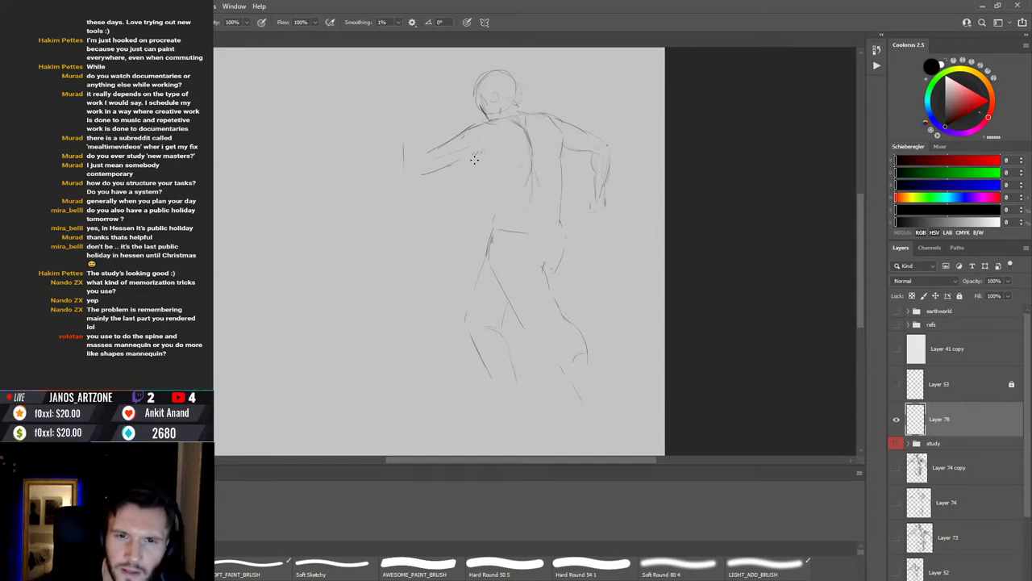
pyautogui.moveTo(492, 184); pyautogui.dragTo(496, 216)
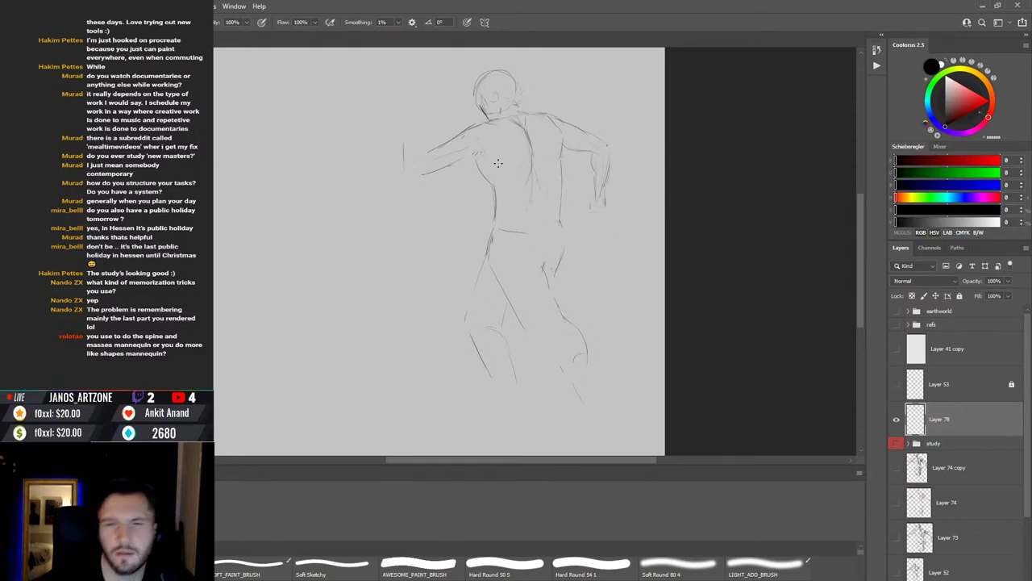
# Step: Erase the stray short strokes along the back
pyautogui.press('e')
pyautogui.moveTo(404, 157); pyautogui.dragTo(406, 166)
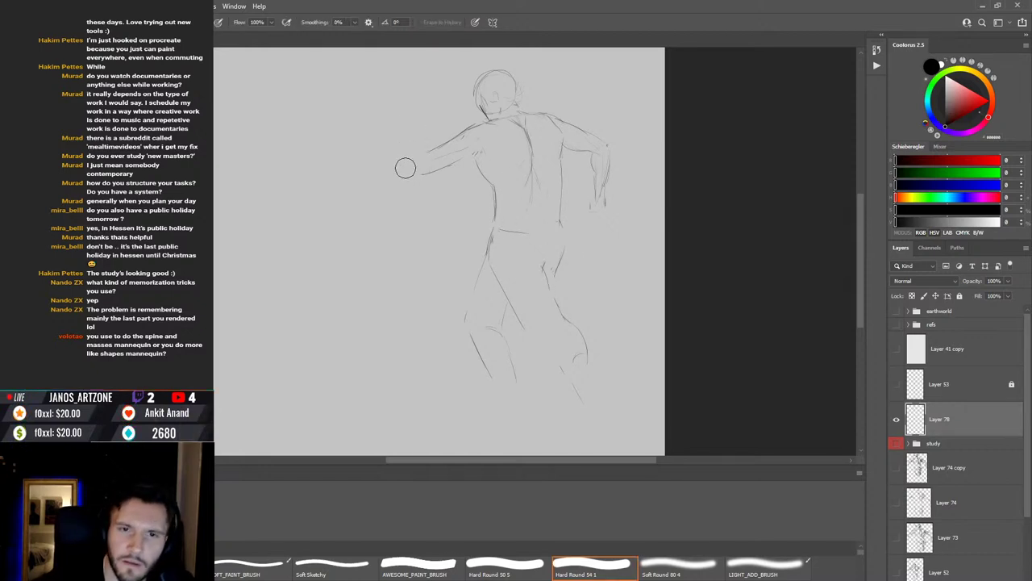
pyautogui.press('b')
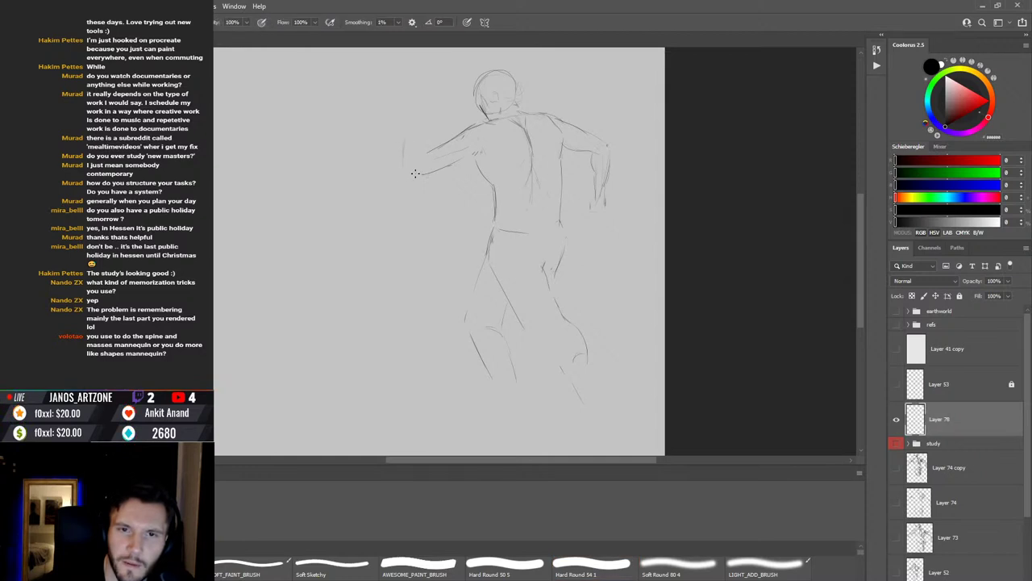
pyautogui.press('e')
pyautogui.press('b')
pyautogui.moveTo(398, 166); pyautogui.dragTo(401, 165)
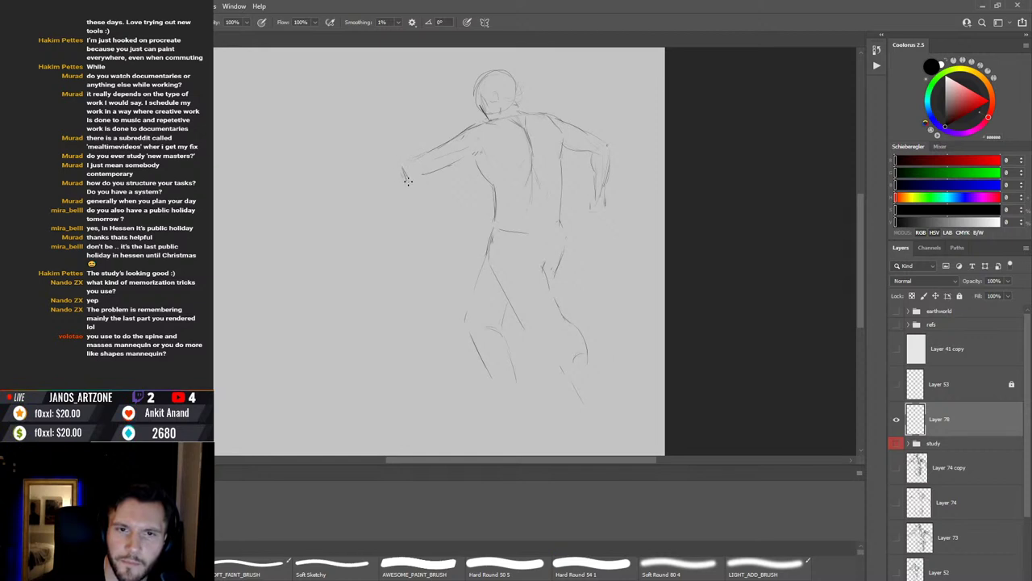
pyautogui.hotkey('ctrl', 't')
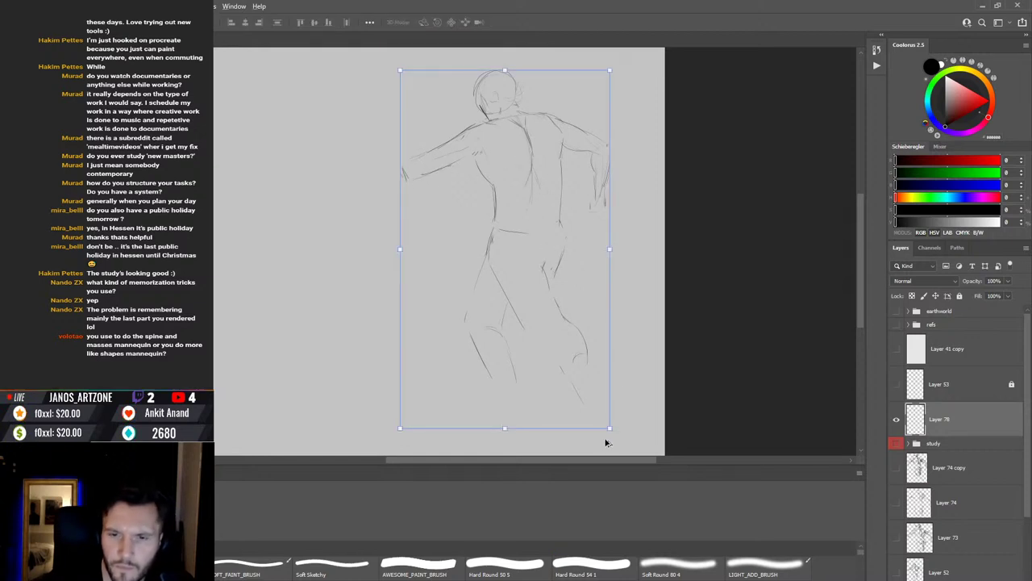
# Step: Shrink the whole figure slightly and move it up a little
pyautogui.moveTo(611, 429); pyautogui.dragTo(599, 411)
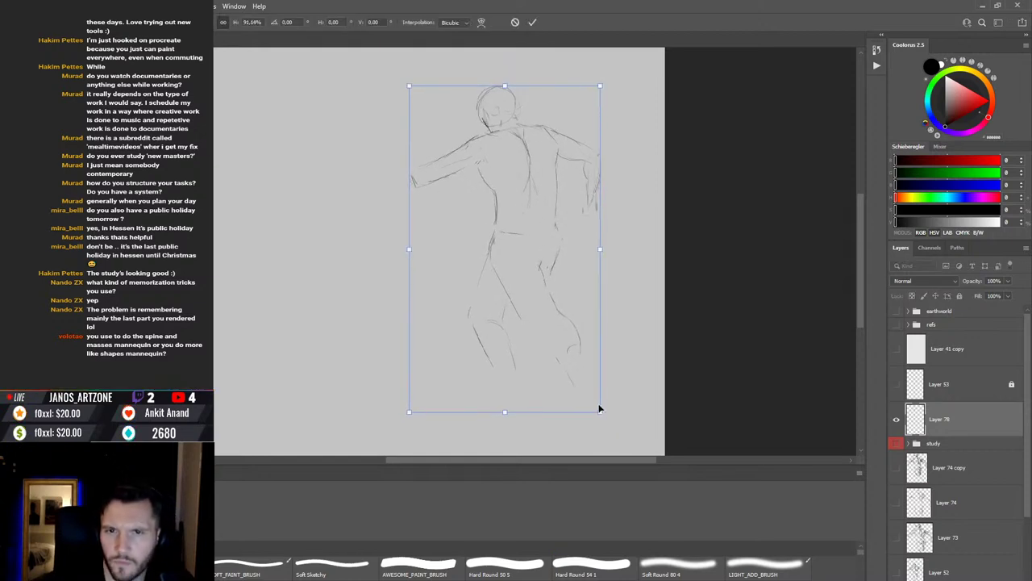
pyautogui.press('Return')
pyautogui.moveTo(547, 300); pyautogui.dragTo(548, 287)
pyautogui.press('b')
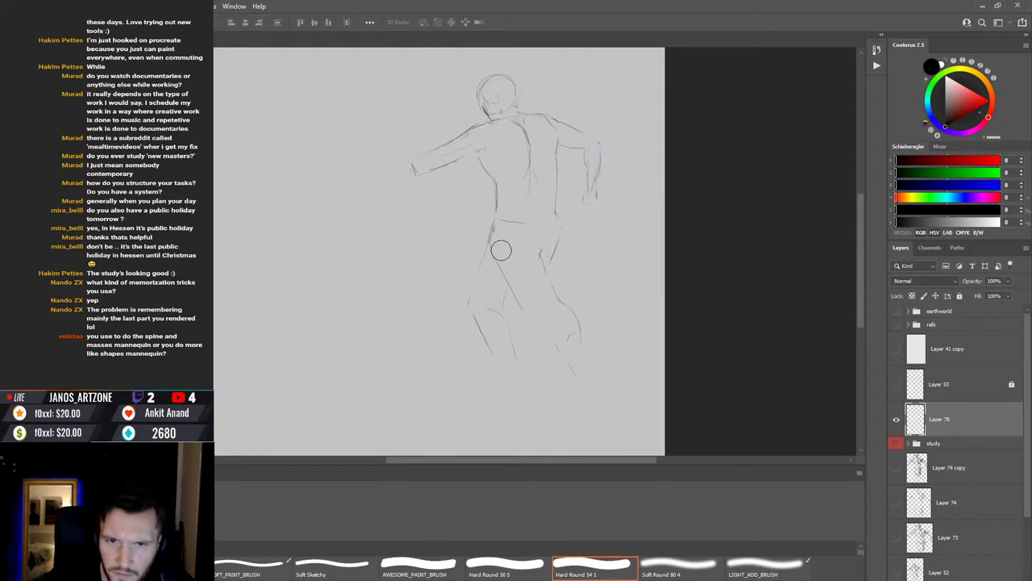
# Step: Select the lower body and stretch the legs slightly longer
pyautogui.press('l')
pyautogui.moveTo(537, 212)
pyautogui.mouseDown()
pyautogui.moveTo(602, 406)
pyautogui.moveTo(490, 334)
pyautogui.moveTo(495, 234)
pyautogui.mouseUp()
pyautogui.press('v')
pyautogui.hotkey('ctrl', 'd')
pyautogui.hotkey('ctrl', 'z')
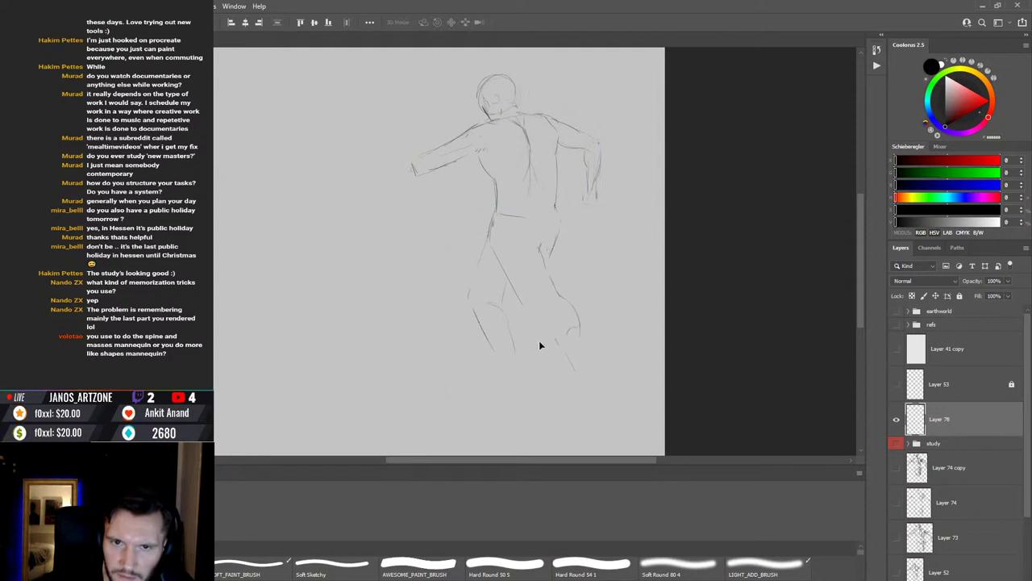
pyautogui.hotkey('ctrl', 't')
pyautogui.moveTo(526, 401); pyautogui.dragTo(528, 401)
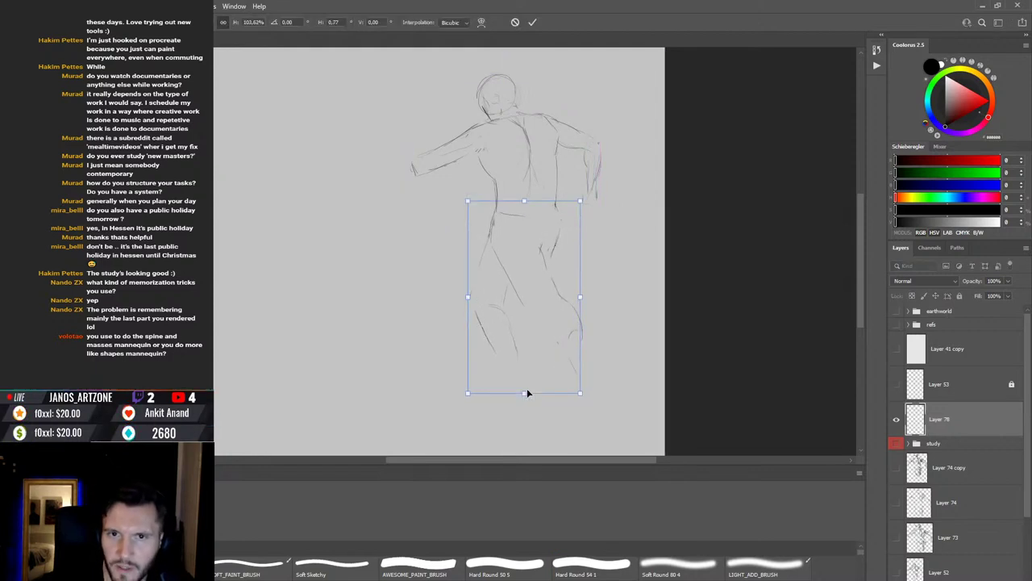
pyautogui.press('Return')
# Step: Draw a horizontal waist line across the figure's lower back
pyautogui.press('b')
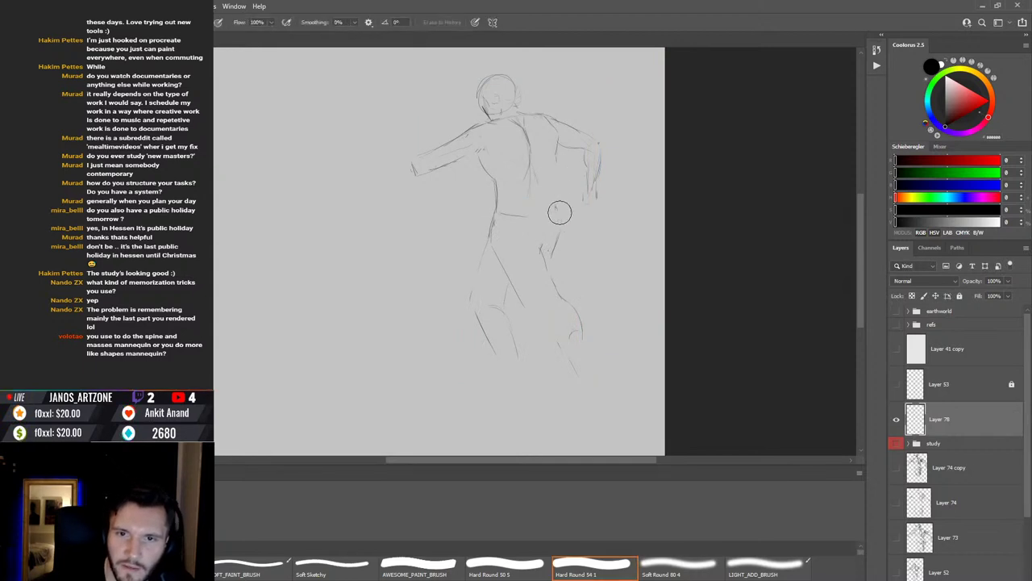
pyautogui.press('b')
pyautogui.press('e')
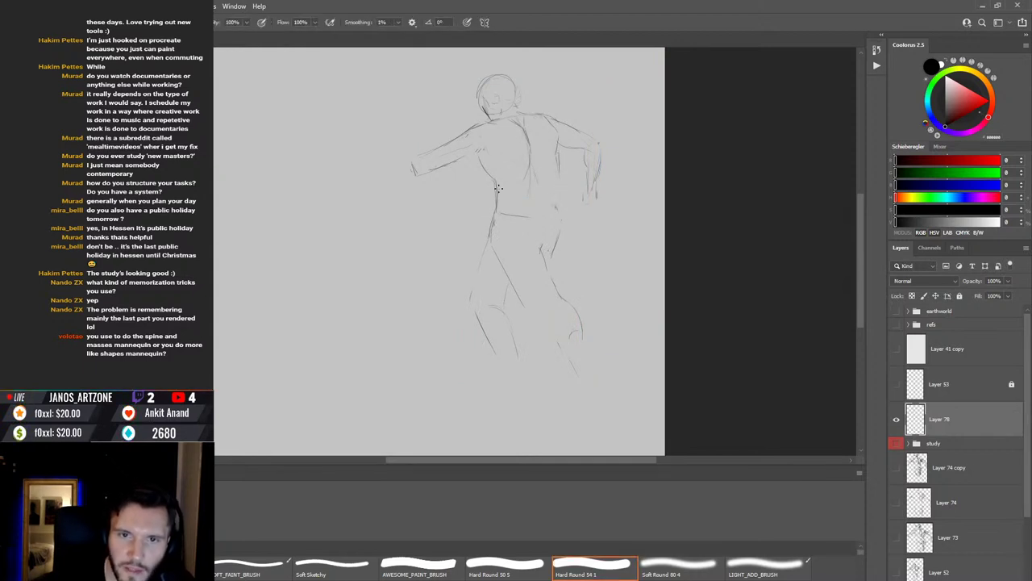
pyautogui.press('b')
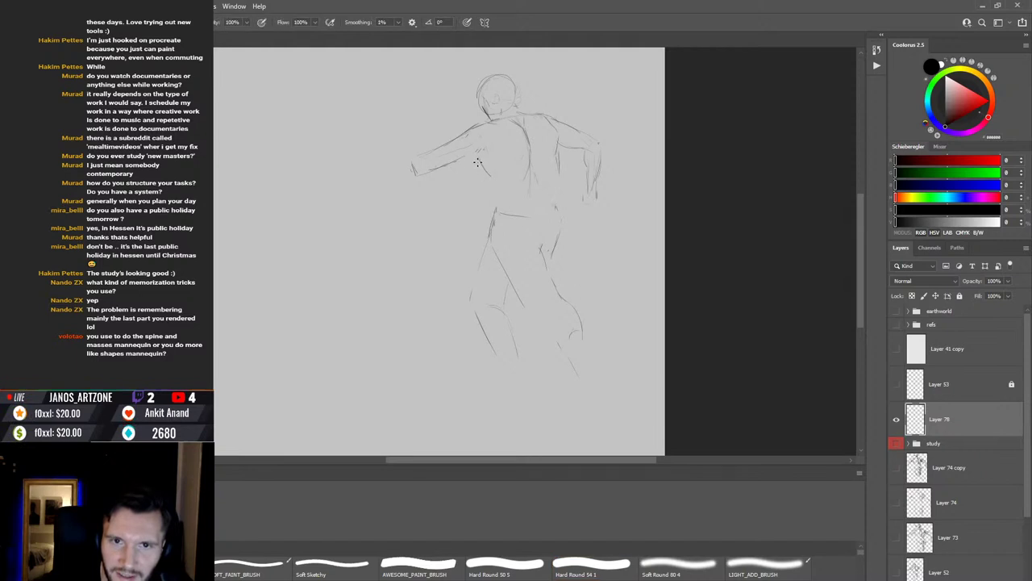
pyautogui.press('e')
pyautogui.press('b')
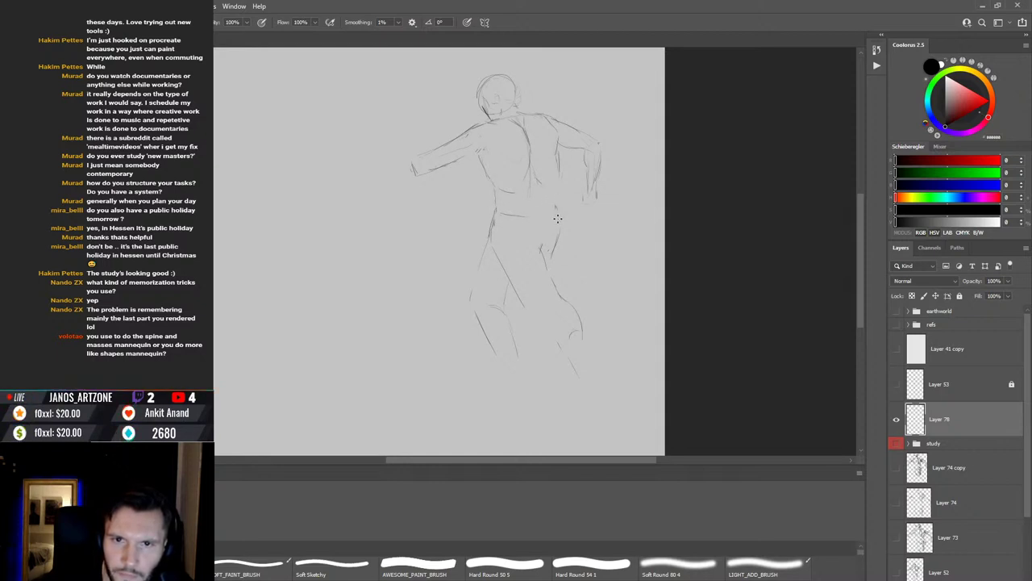
pyautogui.press('e')
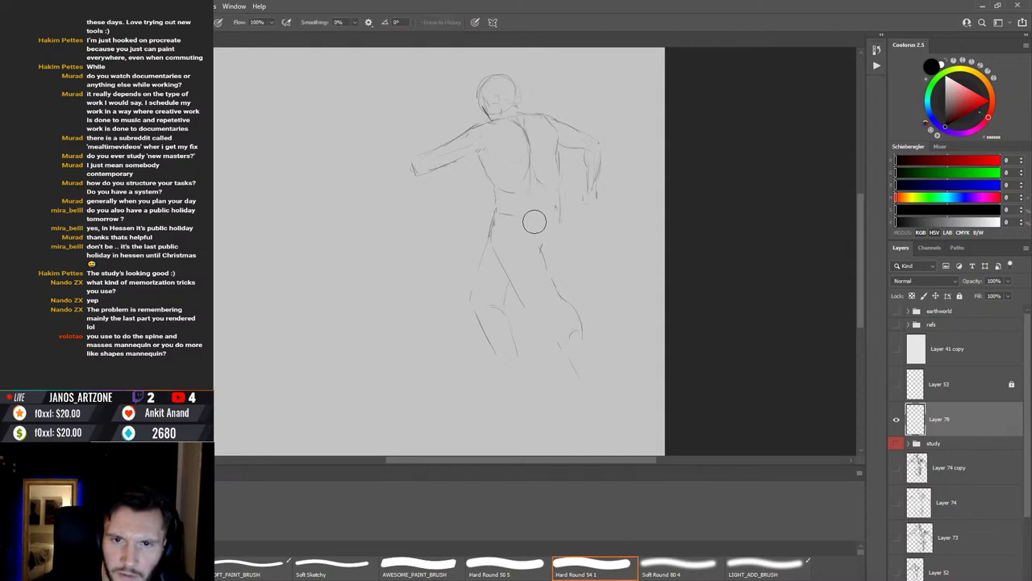
pyautogui.press('b')
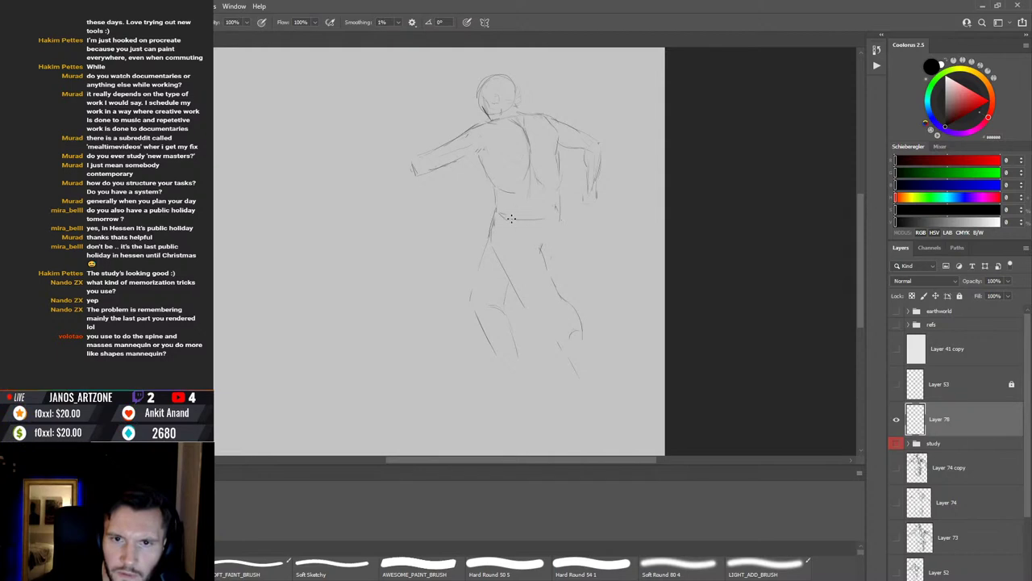
pyautogui.moveTo(497, 218); pyautogui.dragTo(548, 218)
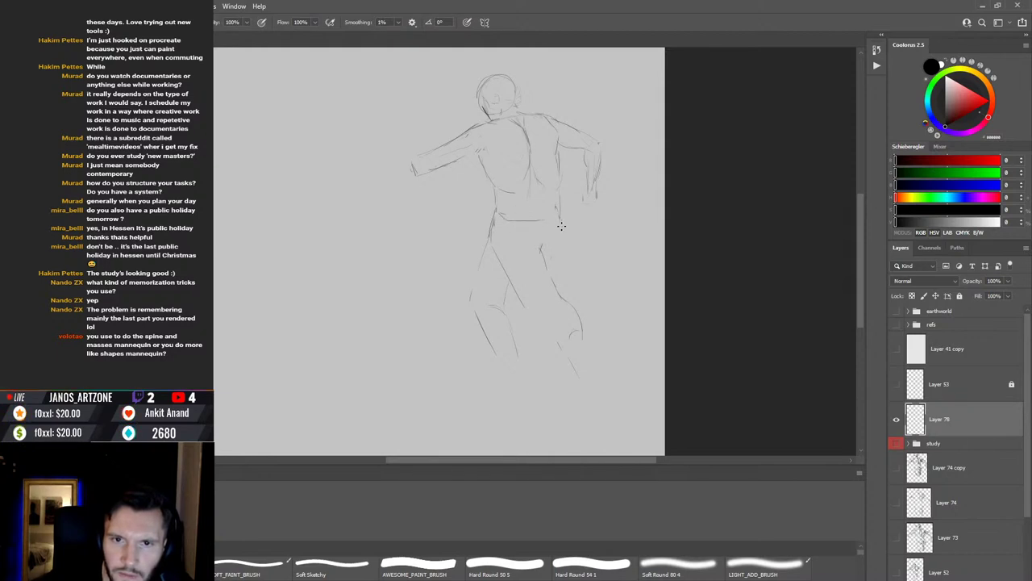
pyautogui.press('e')
pyautogui.press('b')
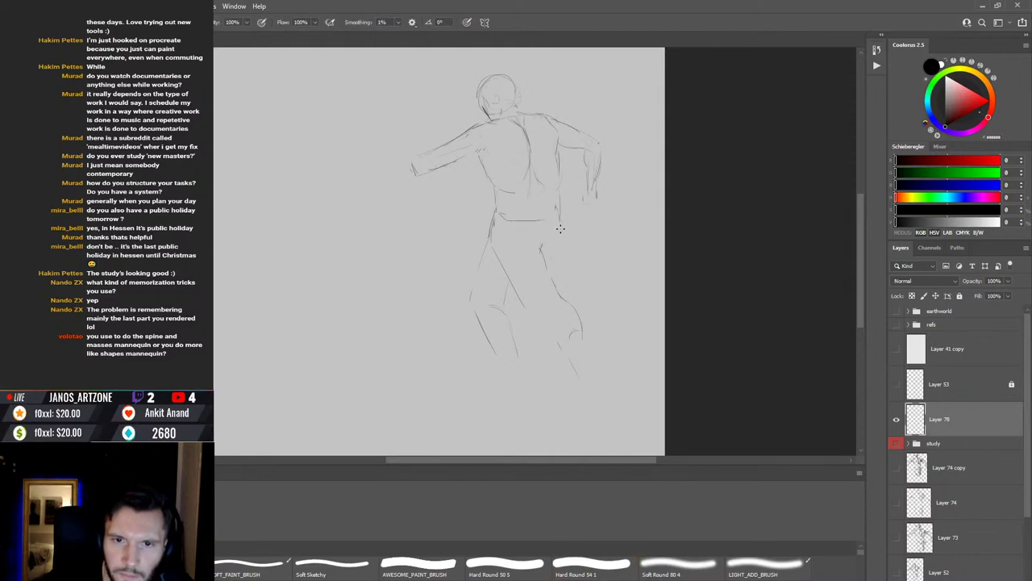
pyautogui.press('e')
pyautogui.press('b')
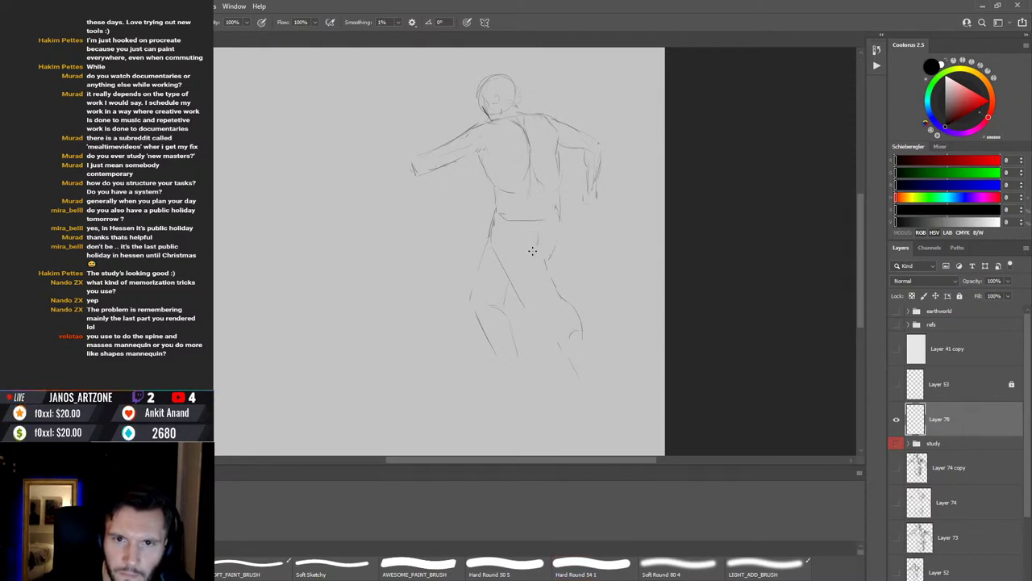
pyautogui.press('e')
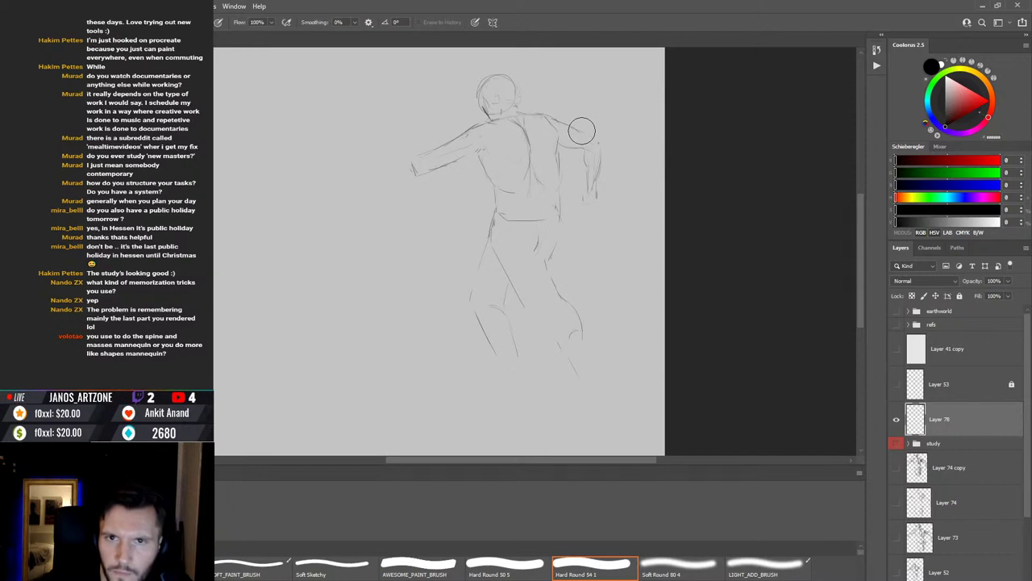
# Step: Lasso the right-hand arm so it can be reshaped
pyautogui.press('l')
pyautogui.moveTo(559, 152)
pyautogui.mouseDown()
pyautogui.moveTo(611, 108)
pyautogui.moveTo(604, 201)
pyautogui.moveTo(646, 254)
pyautogui.mouseUp()
pyautogui.press('v')
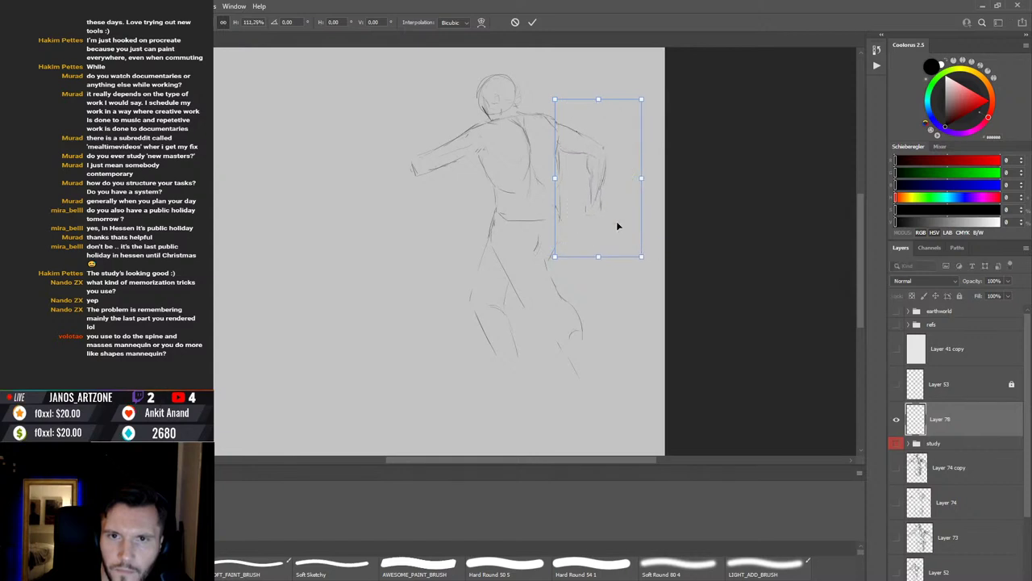
# Step: Widen the selected right arm slightly, commit it and deselect
pyautogui.moveTo(642, 174); pyautogui.dragTo(650, 175)
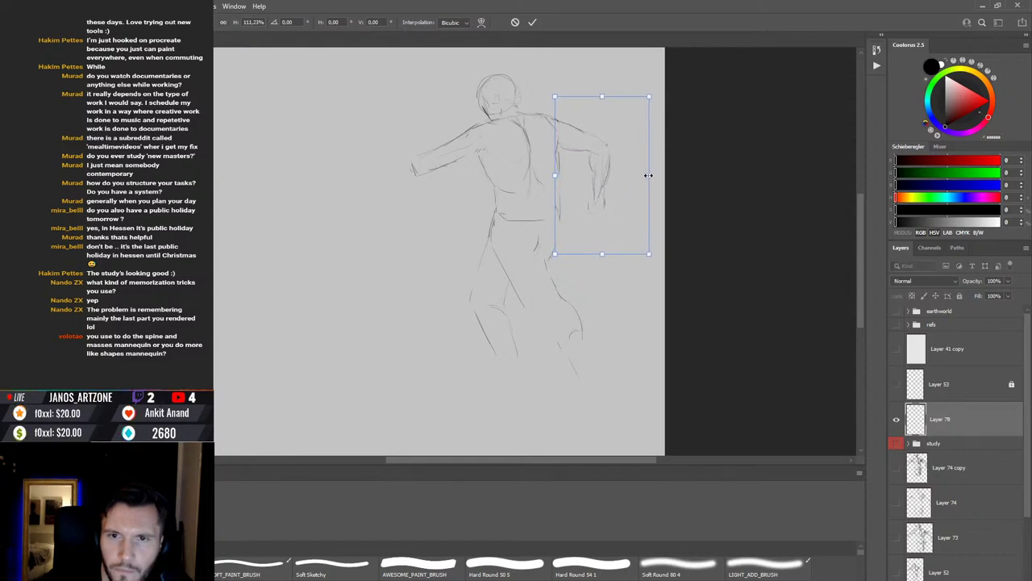
pyautogui.press('Return')
pyautogui.hotkey('ctrl', 'd')
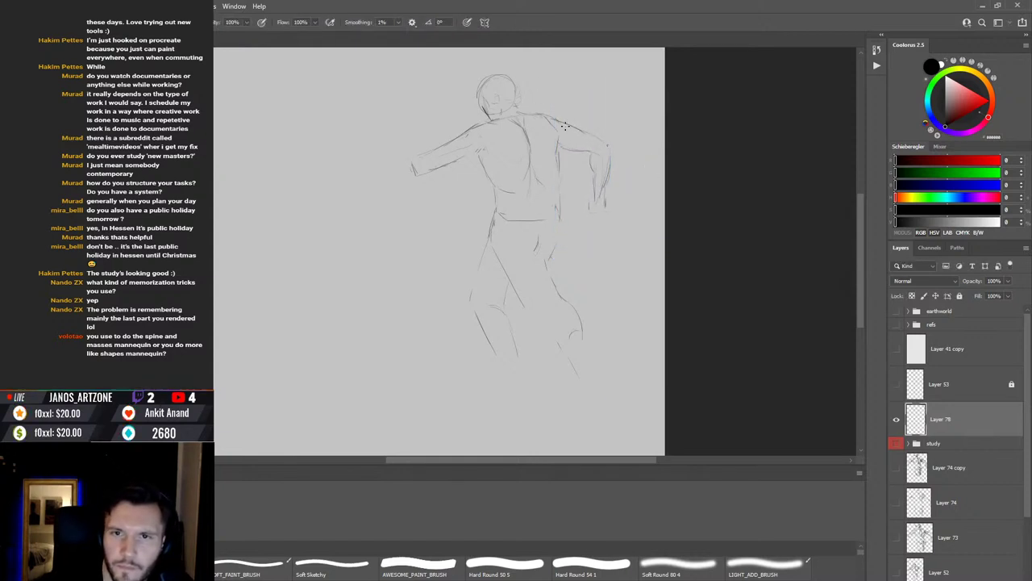
# Step: Erase the tip of the outstretched left arm
pyautogui.press('b')
pyautogui.press('b')
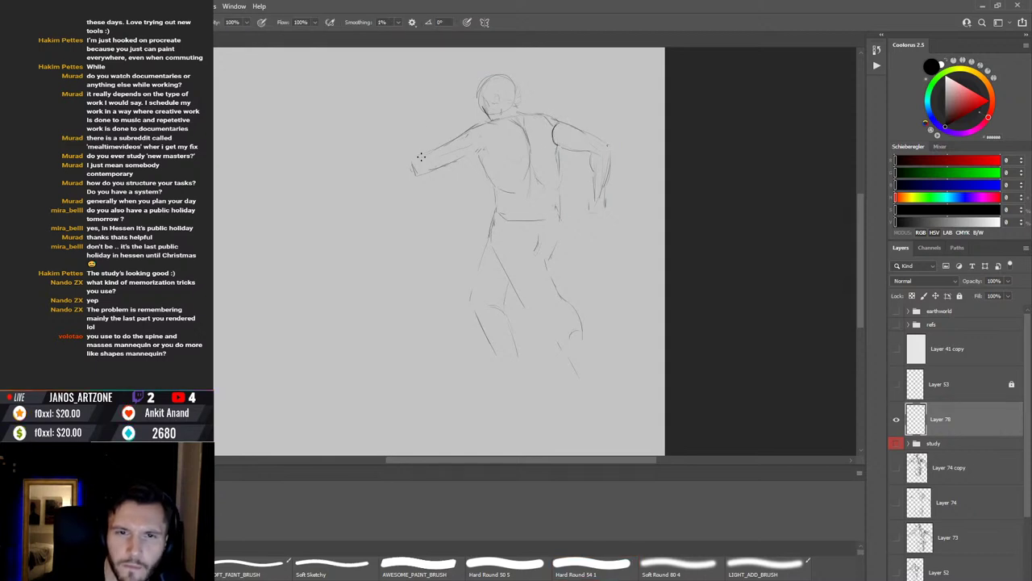
pyautogui.press('e')
pyautogui.moveTo(420, 157)
pyautogui.mouseDown()
pyautogui.moveTo(403, 161)
pyautogui.moveTo(426, 156)
pyautogui.mouseUp()
pyautogui.press('b')
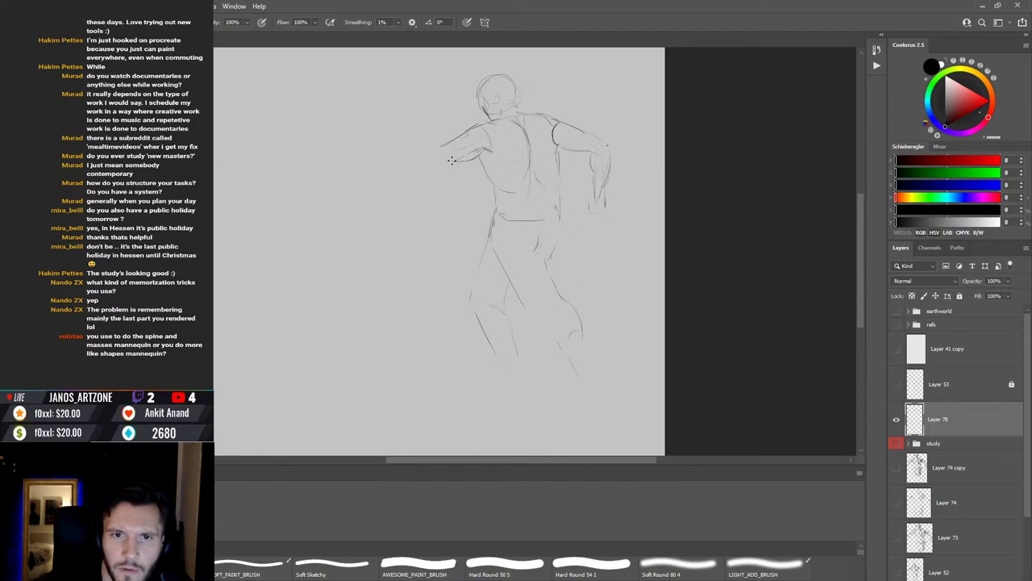
# Step: Extend the left arm outline outward and darken a short stroke on the left shoulder
pyautogui.moveTo(449, 142)
pyautogui.mouseDown()
pyautogui.moveTo(430, 167)
pyautogui.moveTo(469, 150)
pyautogui.mouseUp()
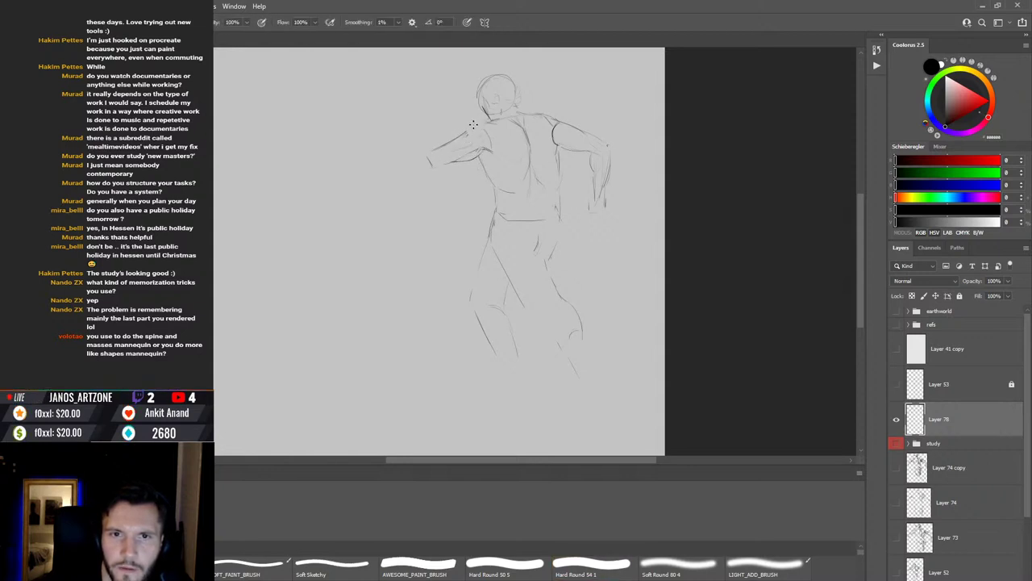
pyautogui.moveTo(463, 134); pyautogui.dragTo(492, 121)
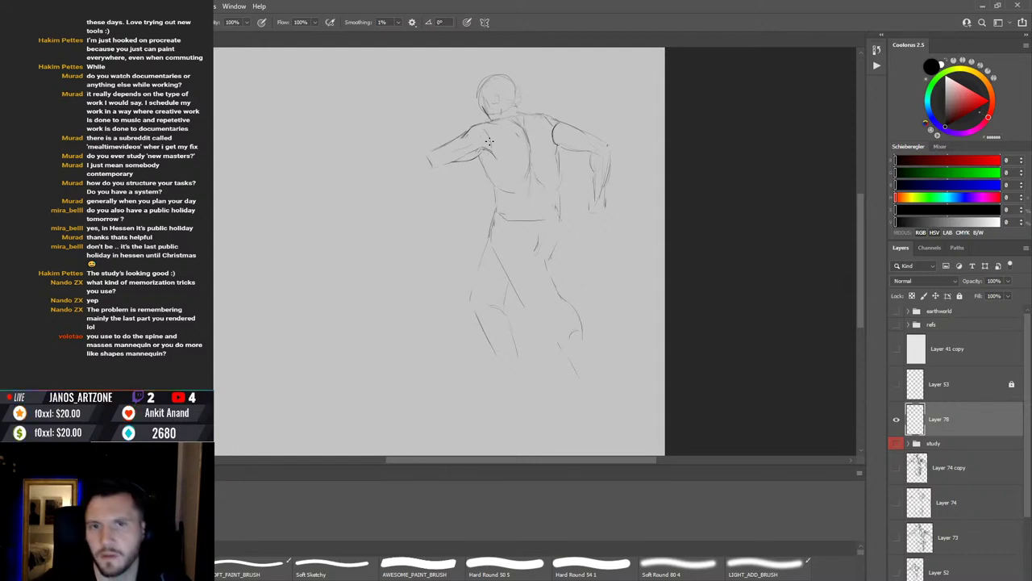
pyautogui.press('e')
pyautogui.press('ctrl')
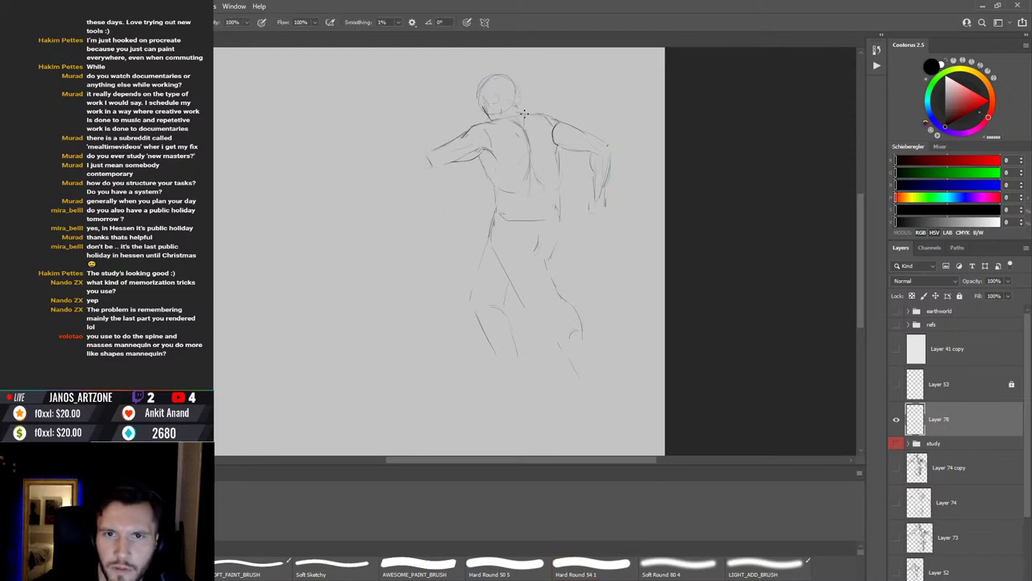
pyautogui.press('b')
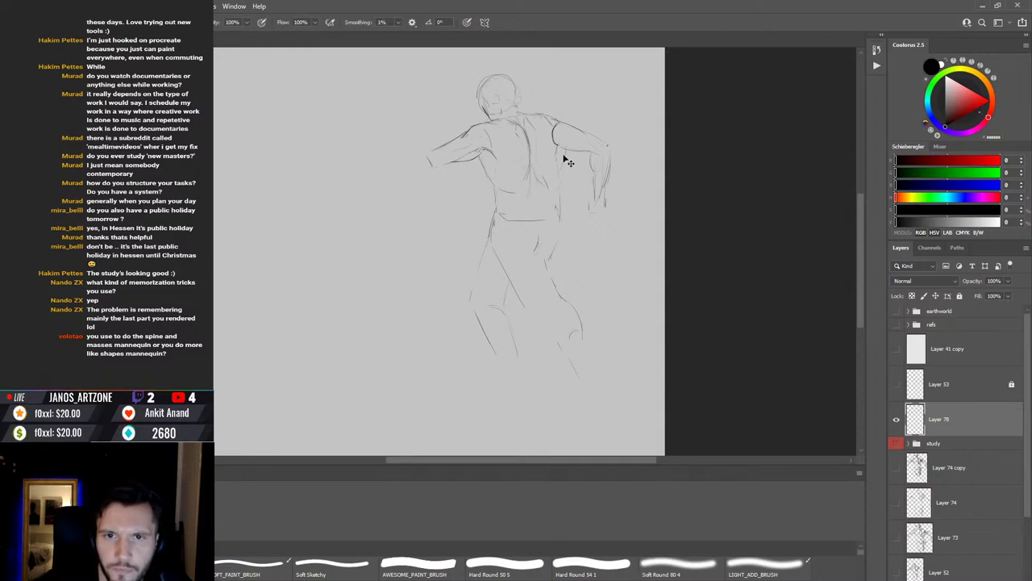
# Step: Lengthen the waist line rightward with a hook and sketch the hip curve below it
pyautogui.press('e')
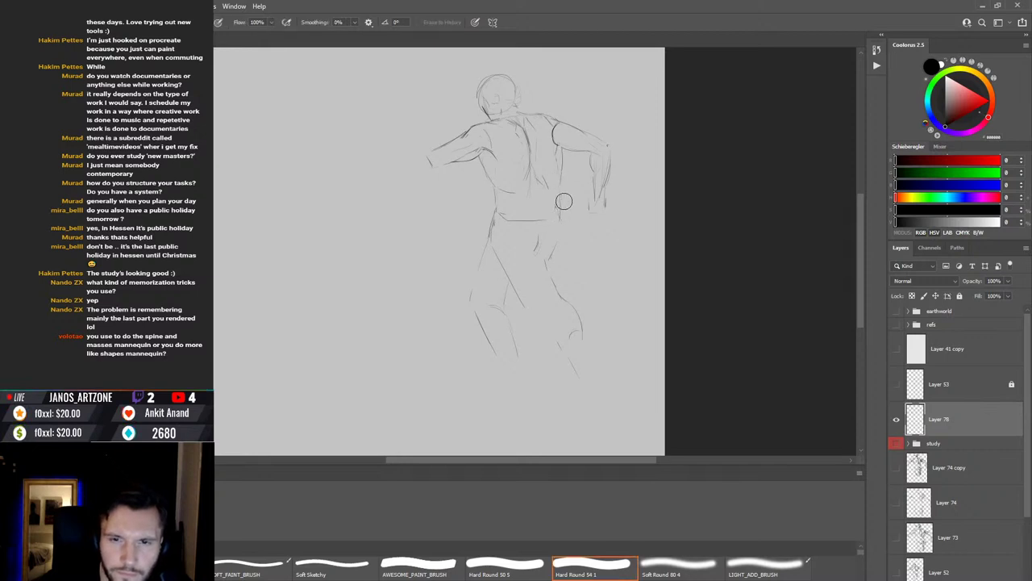
pyautogui.press('b')
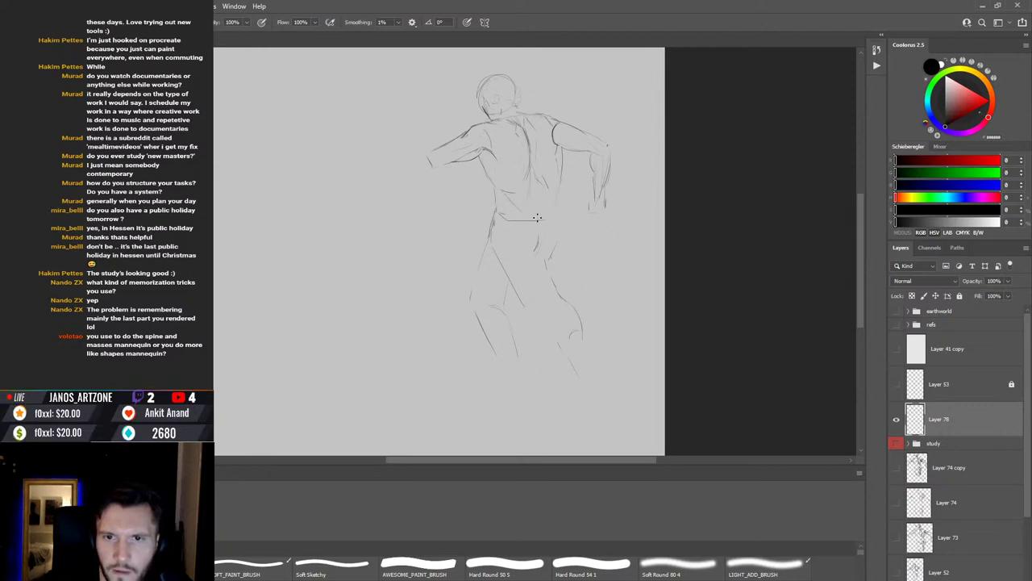
pyautogui.moveTo(538, 218); pyautogui.dragTo(555, 219)
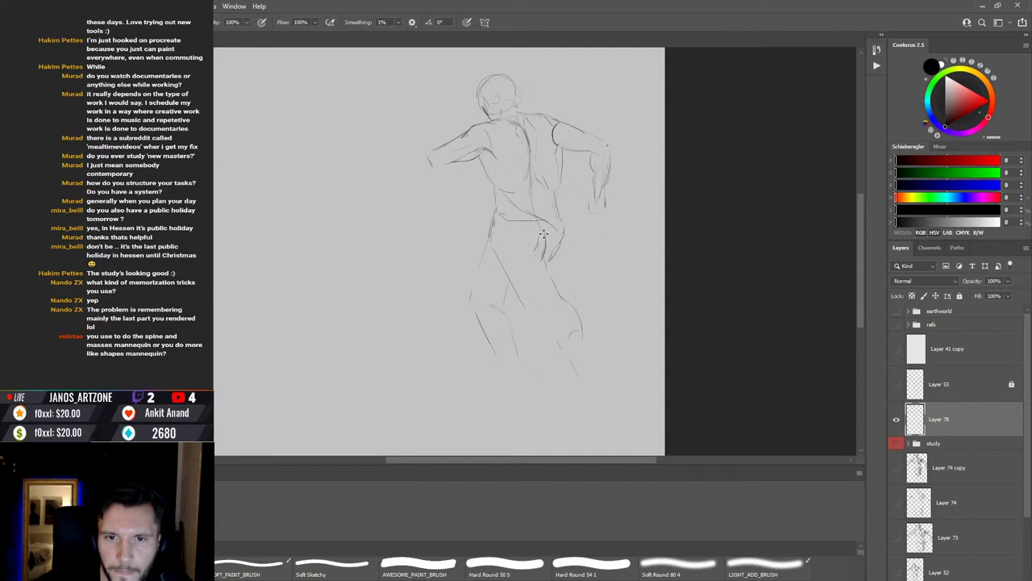
pyautogui.press('.')
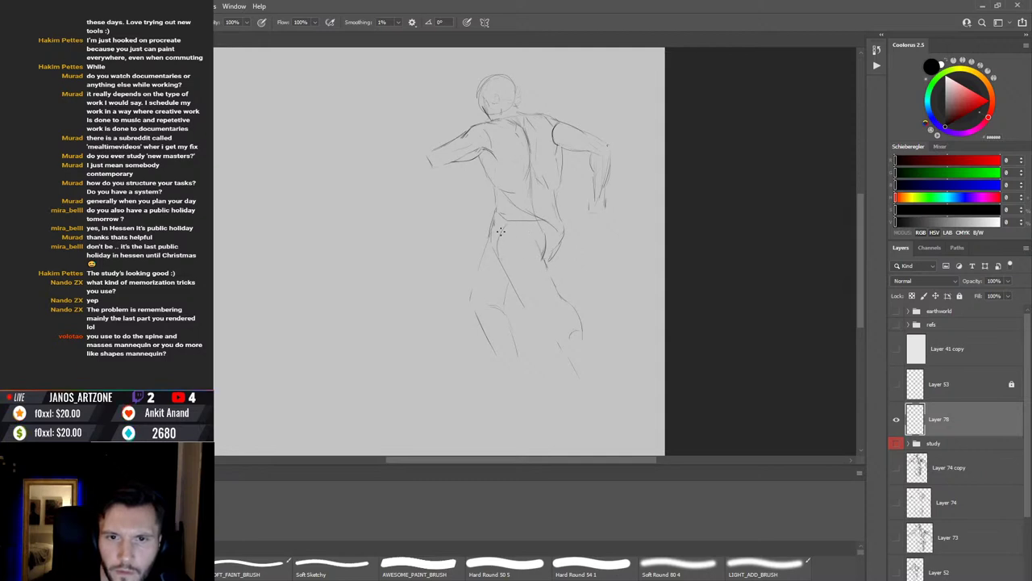
pyautogui.moveTo(501, 262); pyautogui.dragTo(503, 237)
# Step: Erase the lower left leg strokes, then redraw the left hip line and the foot
pyautogui.moveTo(517, 289); pyautogui.dragTo(536, 307)
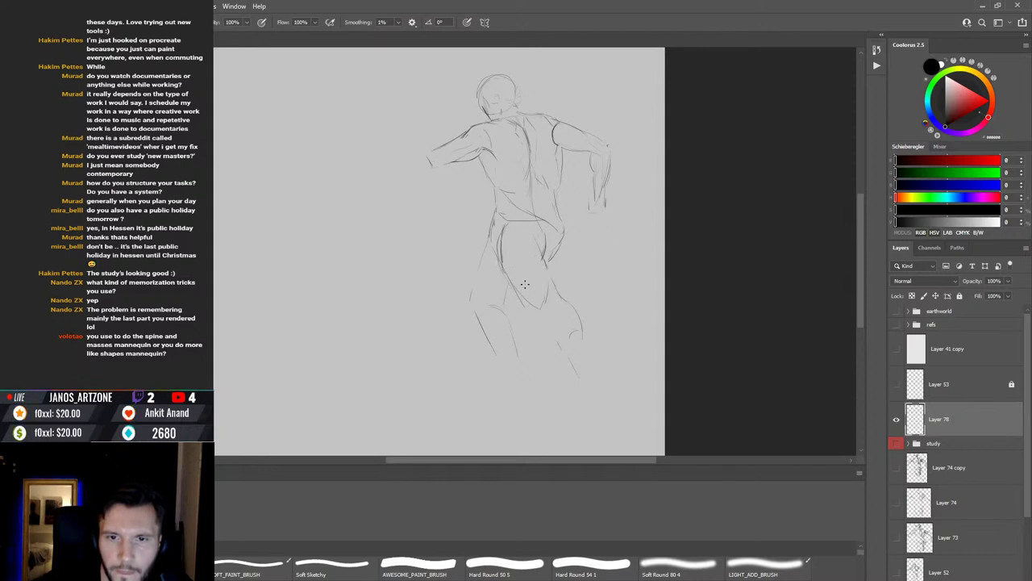
pyautogui.press('e')
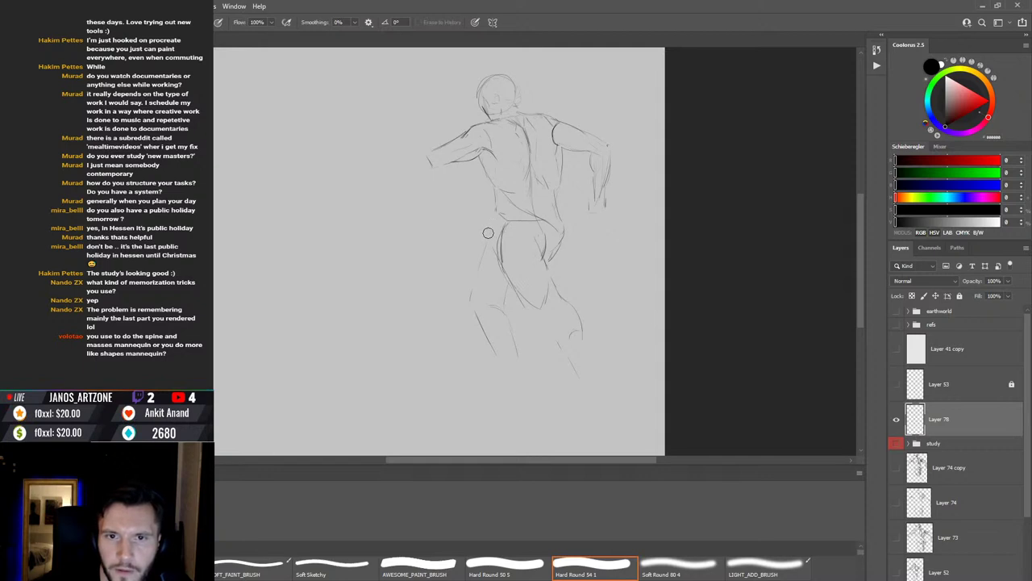
pyautogui.moveTo(493, 310)
pyautogui.mouseDown()
pyautogui.moveTo(500, 336)
pyautogui.moveTo(496, 311)
pyautogui.mouseUp()
pyautogui.press('b')
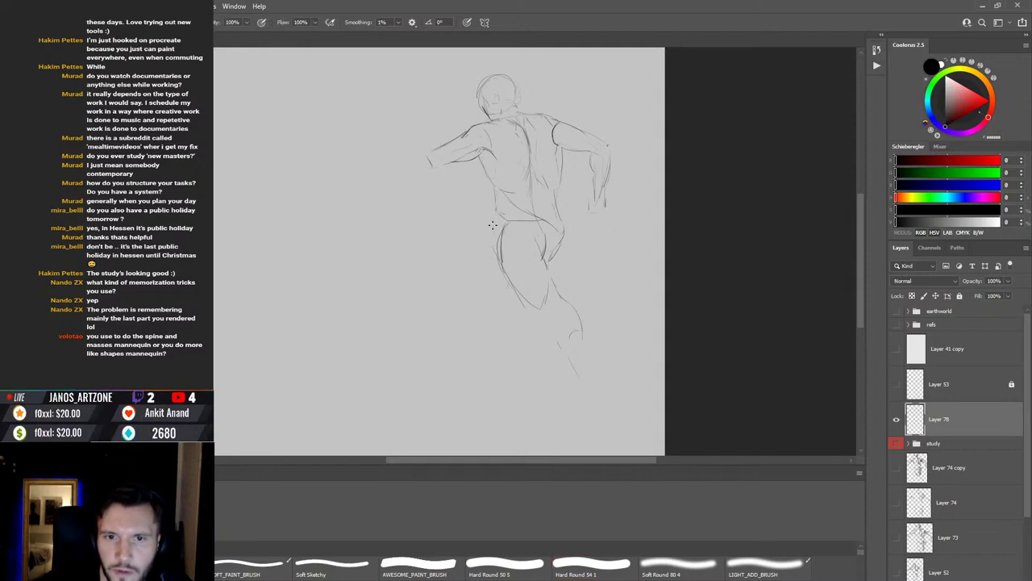
pyautogui.moveTo(496, 227)
pyautogui.mouseDown()
pyautogui.moveTo(485, 297)
pyautogui.moveTo(484, 285)
pyautogui.moveTo(491, 261)
pyautogui.moveTo(514, 321)
pyautogui.mouseUp()
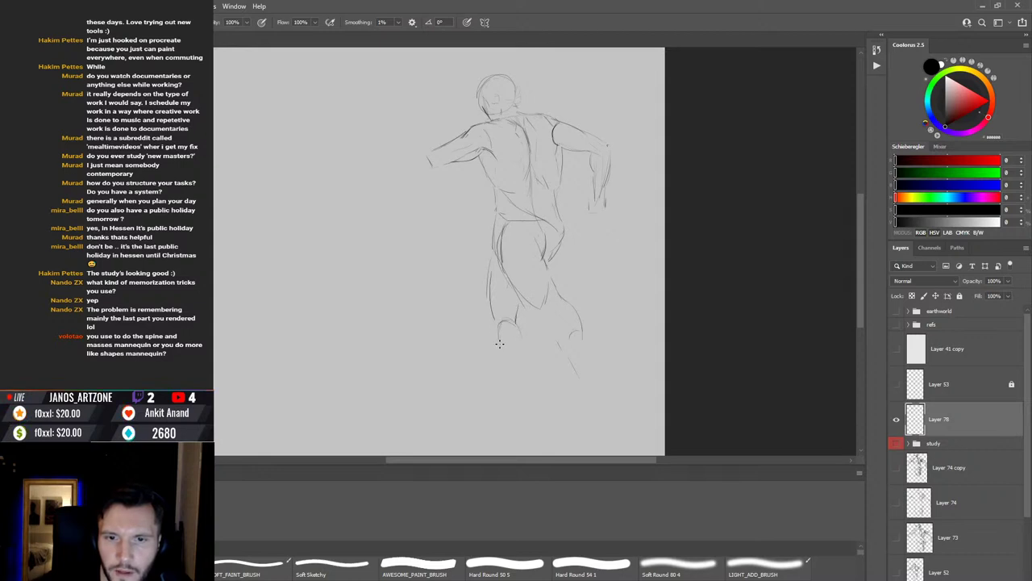
pyautogui.moveTo(501, 326)
pyautogui.mouseDown()
pyautogui.moveTo(515, 366)
pyautogui.moveTo(523, 355)
pyautogui.mouseUp()
pyautogui.press('e')
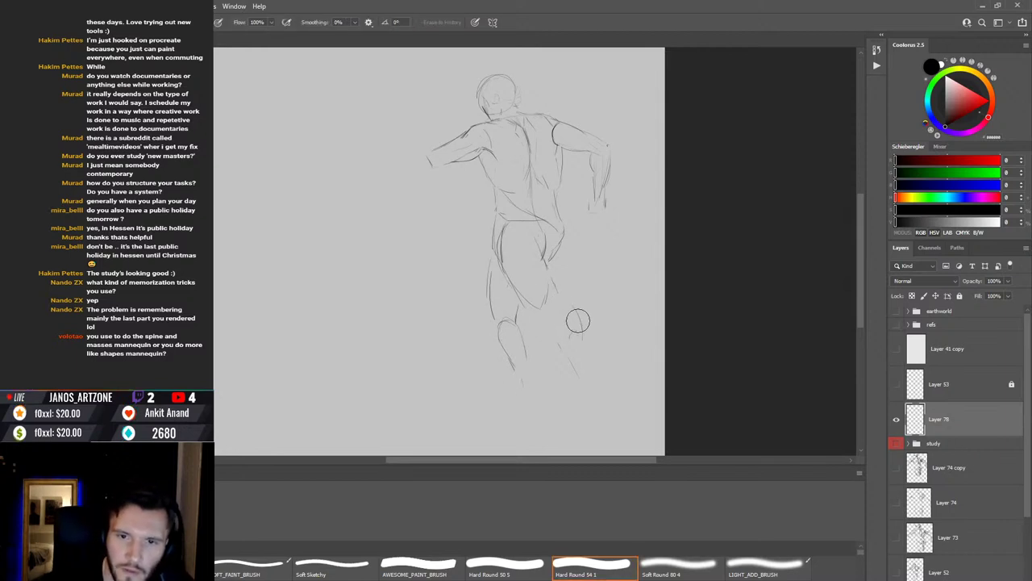
pyautogui.press('b')
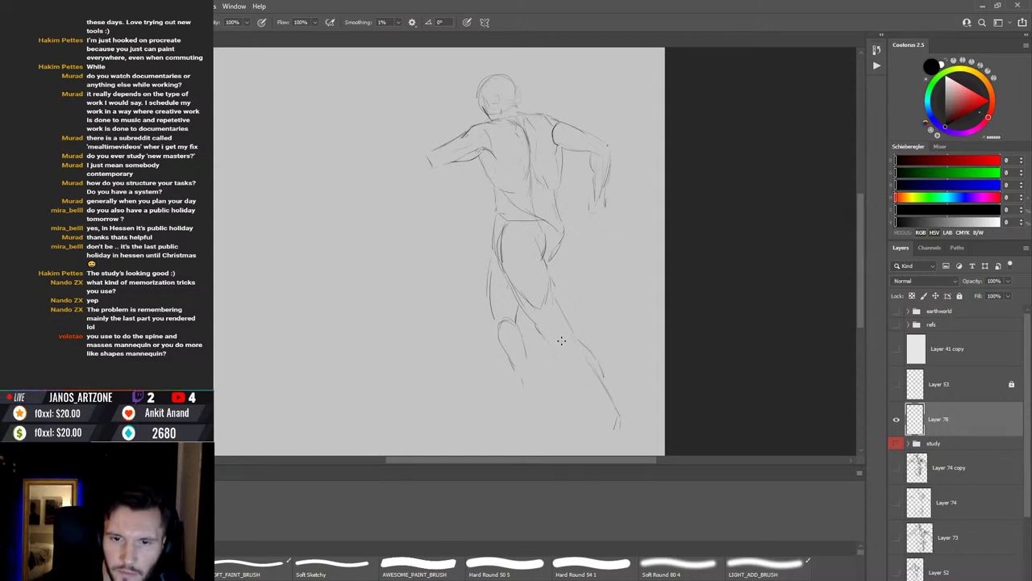
# Step: Add a short stroke along the lower trailing leg, touching it up with the eraser
pyautogui.moveTo(560, 340); pyautogui.dragTo(567, 375)
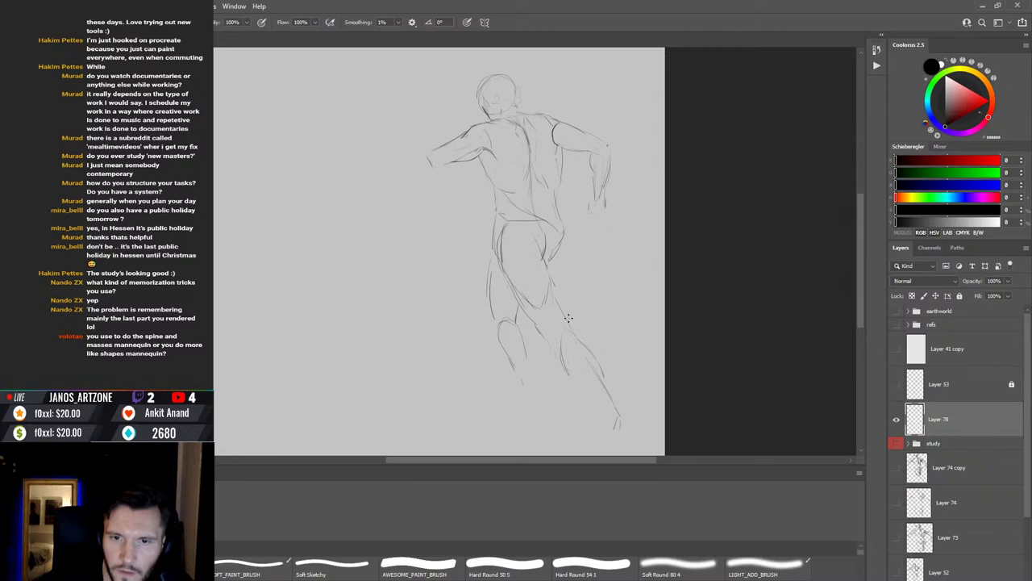
pyautogui.press('b')
pyautogui.press('e')
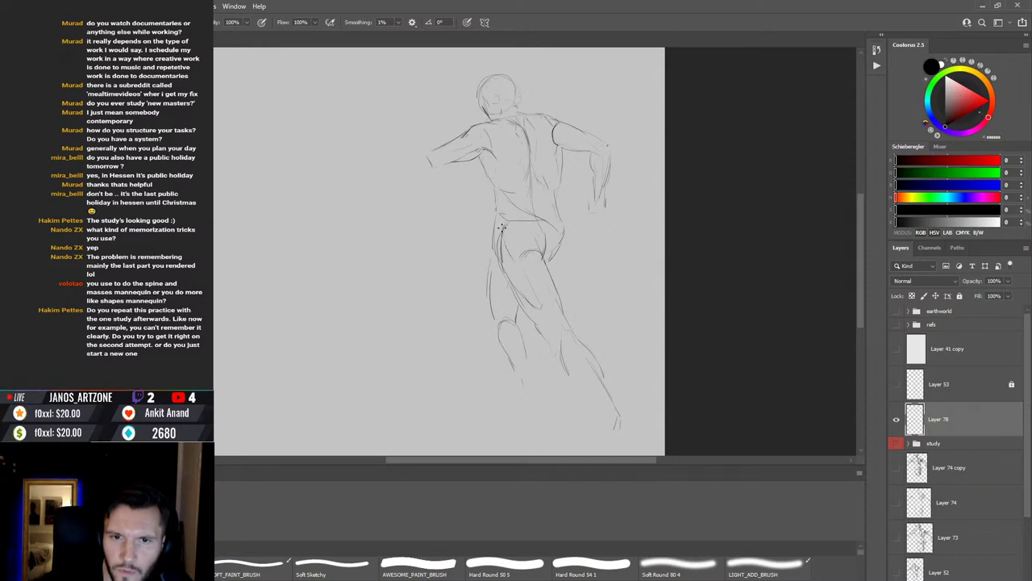
pyautogui.press('e')
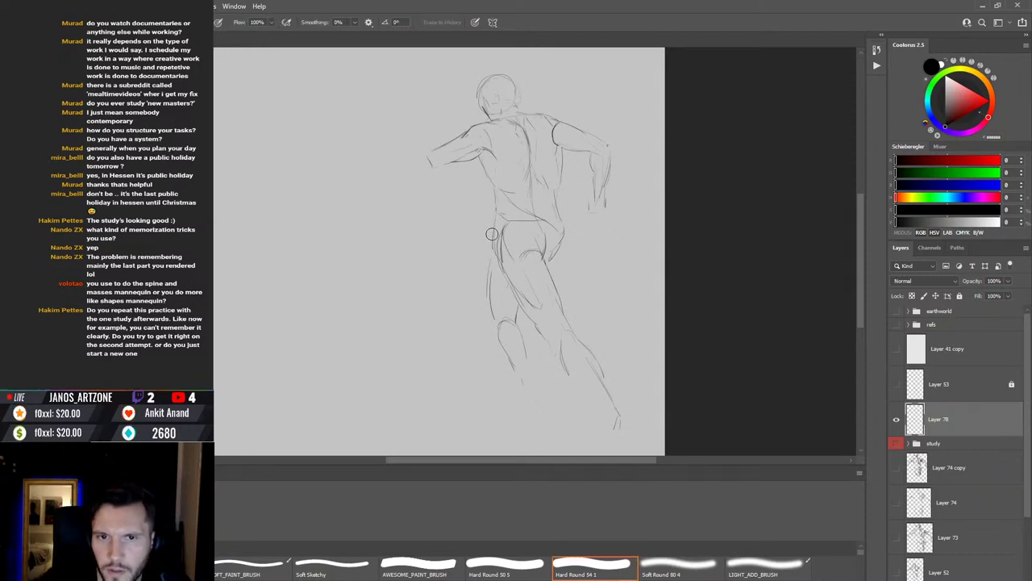
pyautogui.press('b')
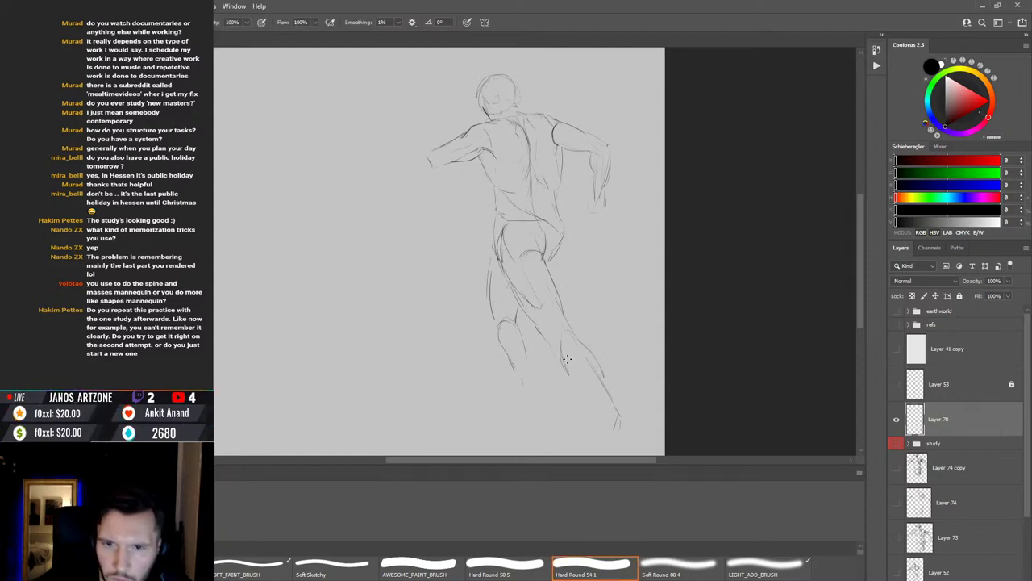
pyautogui.press('e')
pyautogui.press('b')
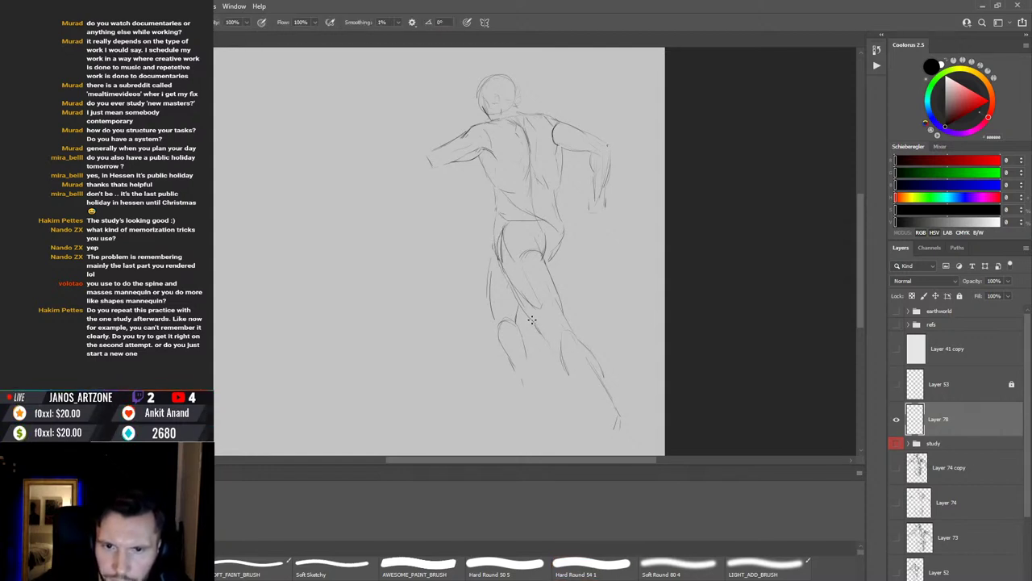
pyautogui.press('e')
pyautogui.press('b')
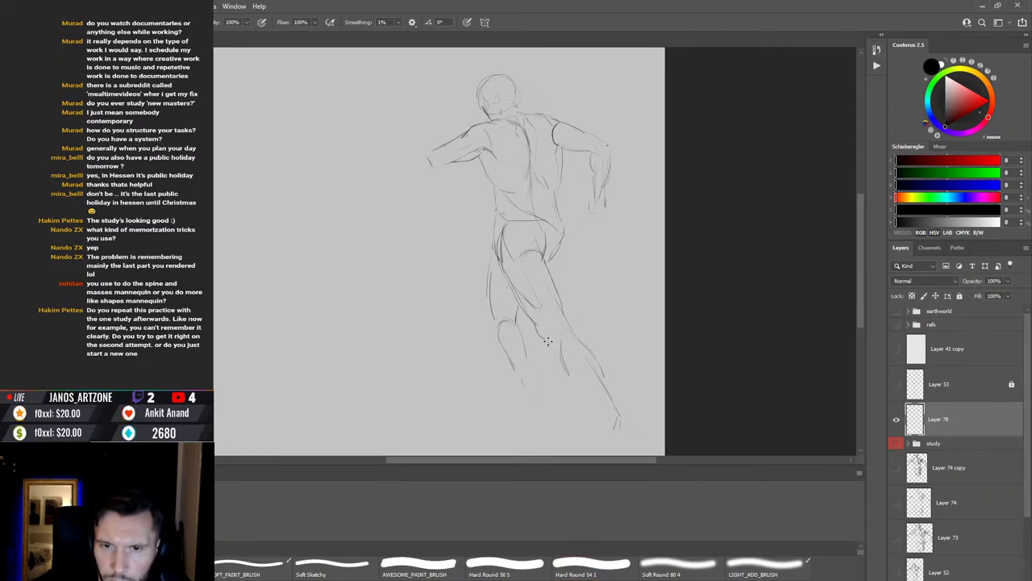
pyautogui.press('e')
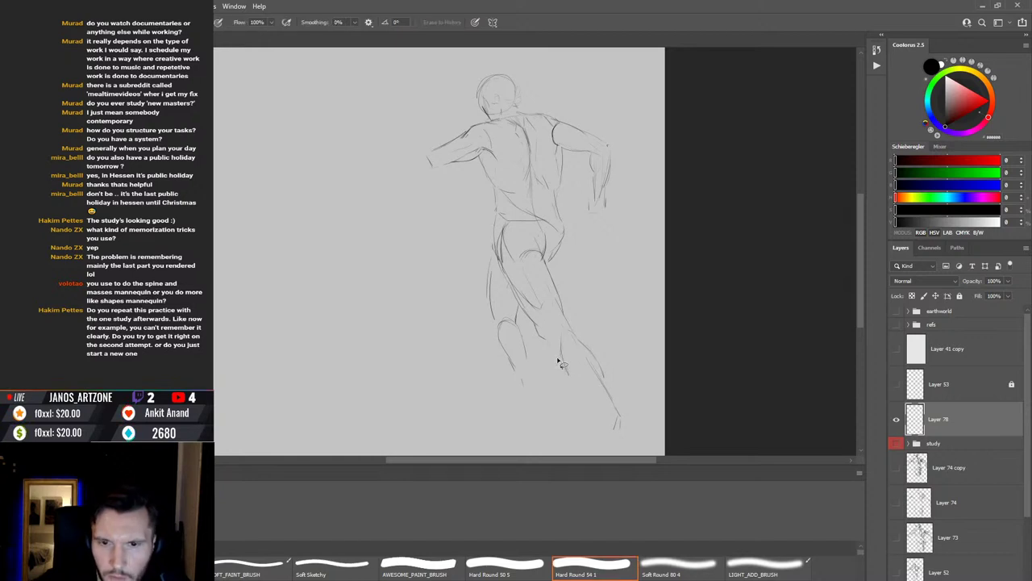
# Step: Lasso the lower trailing leg and shift it slightly up and to the left
pyautogui.press('l')
pyautogui.moveTo(568, 329)
pyautogui.mouseDown()
pyautogui.moveTo(623, 367)
pyautogui.moveTo(595, 450)
pyautogui.mouseUp()
pyautogui.press('v')
pyautogui.moveTo(592, 406); pyautogui.dragTo(587, 395)
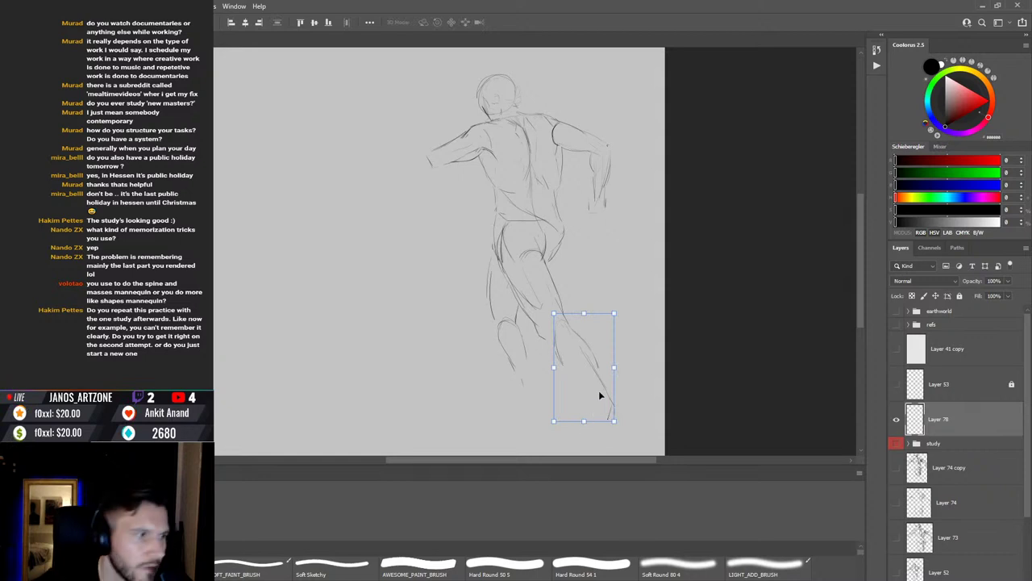
# Step: Deselect the moved lower leg and return to the brush
pyautogui.hotkey('ctrl', 'd')
pyautogui.press('b')
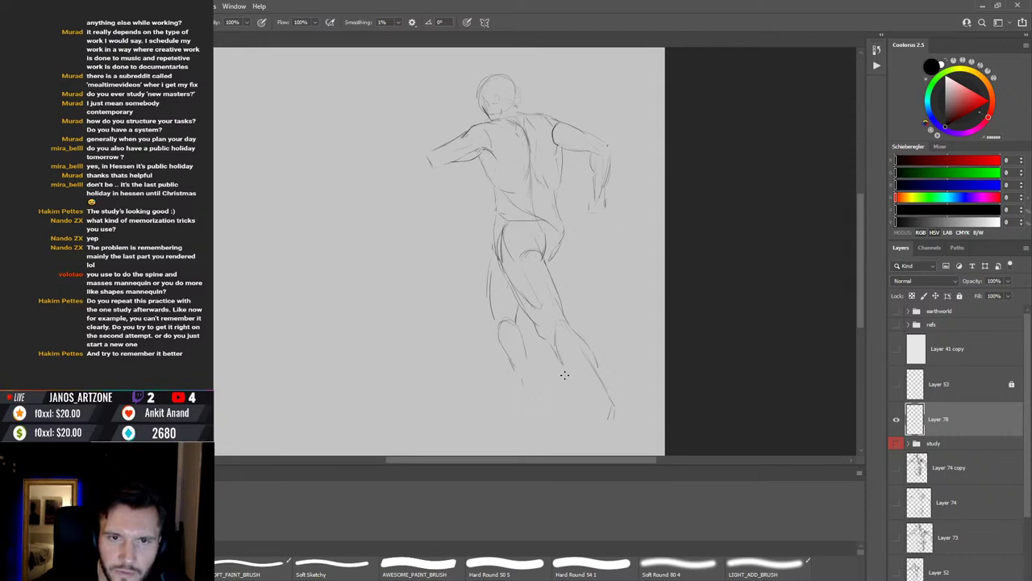
pyautogui.press('e')
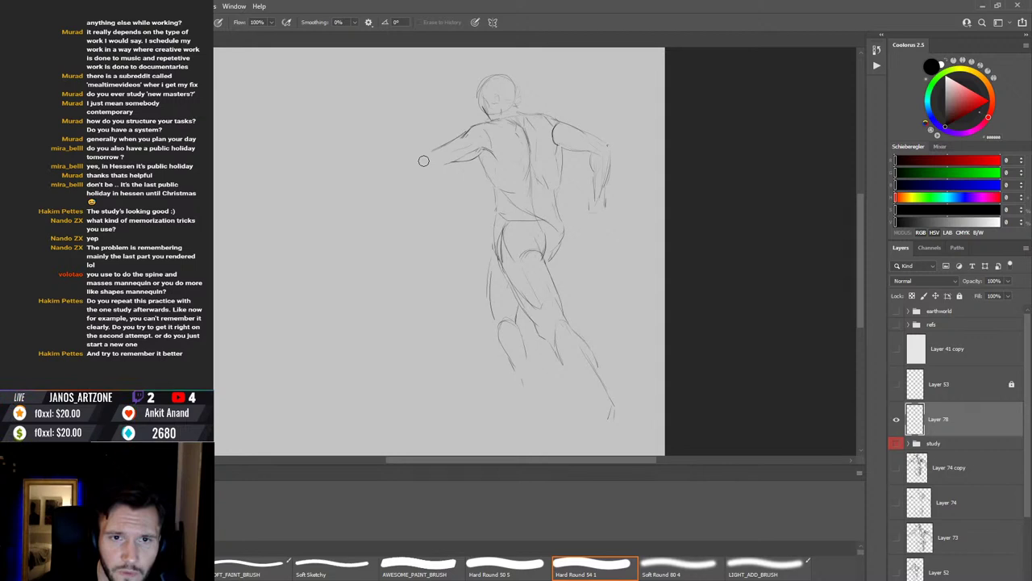
pyautogui.press('b')
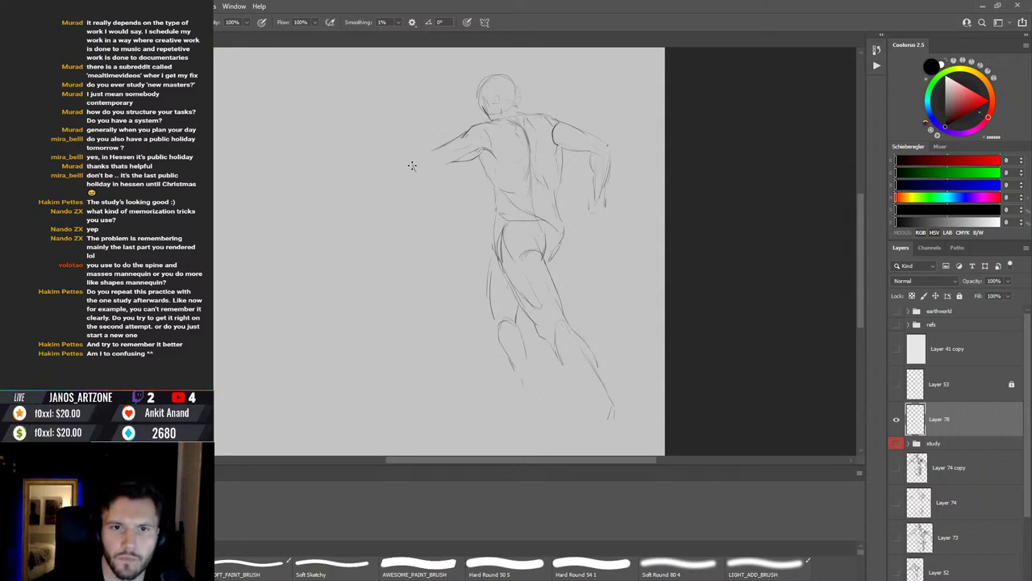
# Step: Brush the lower edge of the outstretched left arm, then enlarge the head slightly with free transform
pyautogui.moveTo(440, 148); pyautogui.dragTo(413, 171)
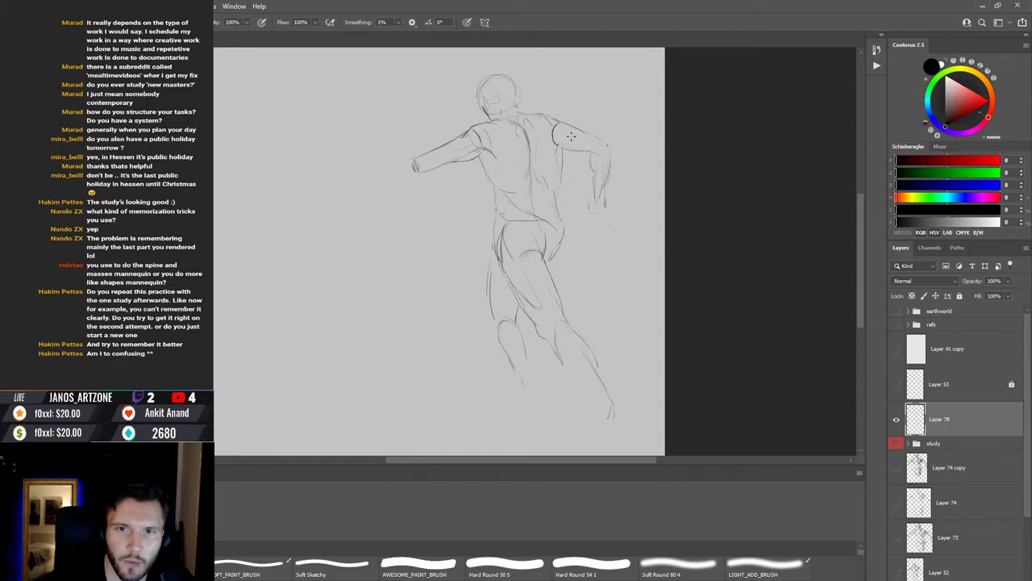
pyautogui.press('e')
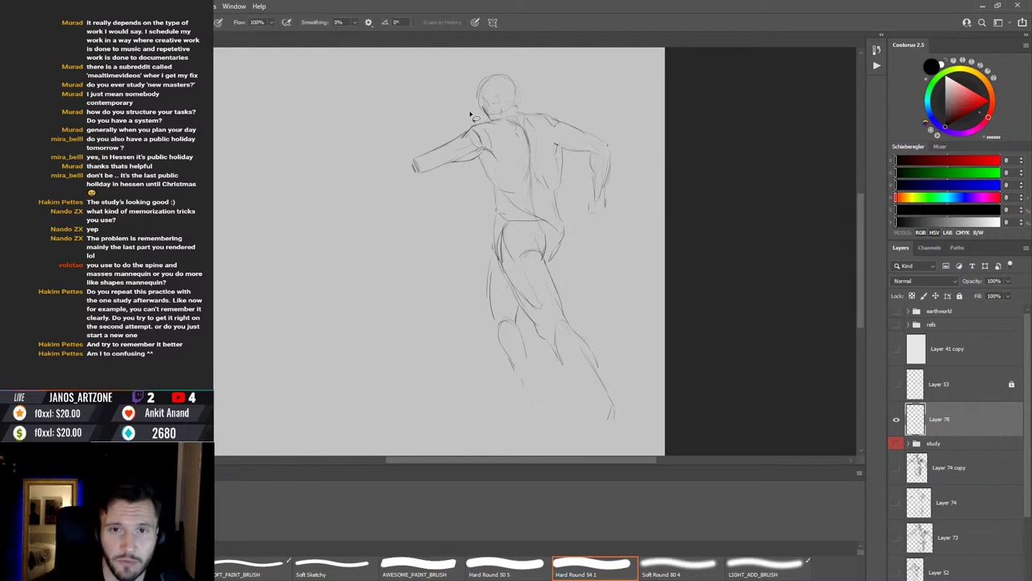
pyautogui.press('l')
pyautogui.moveTo(467, 103)
pyautogui.mouseDown()
pyautogui.moveTo(527, 70)
pyautogui.moveTo(523, 117)
pyautogui.moveTo(490, 126)
pyautogui.moveTo(468, 114)
pyautogui.mouseUp()
pyautogui.hotkey('ctrl', 't')
pyautogui.moveTo(541, 59); pyautogui.dragTo(552, 58)
pyautogui.press('Return')
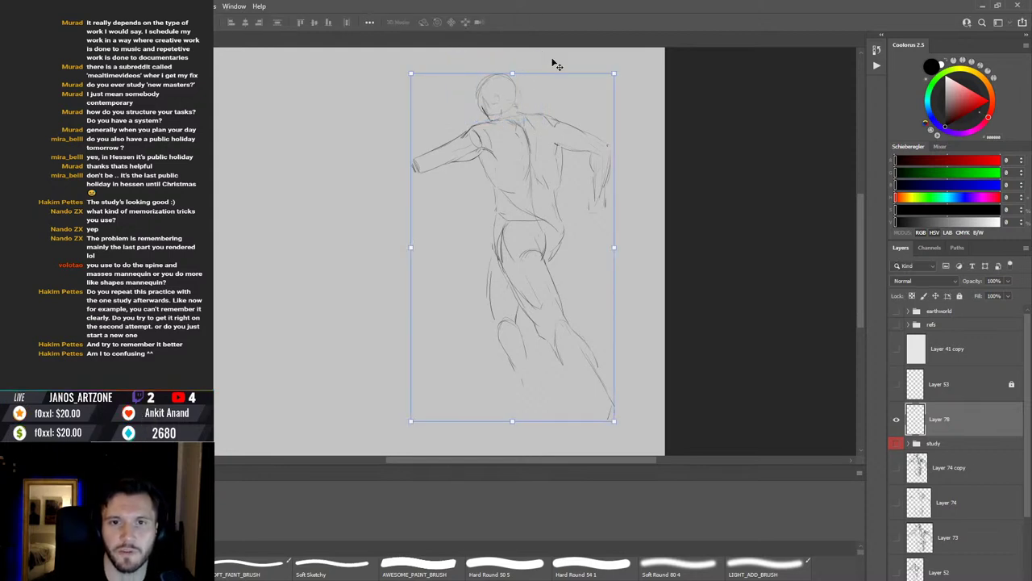
pyautogui.hotkey('ctrl', 'd')
pyautogui.press('b')
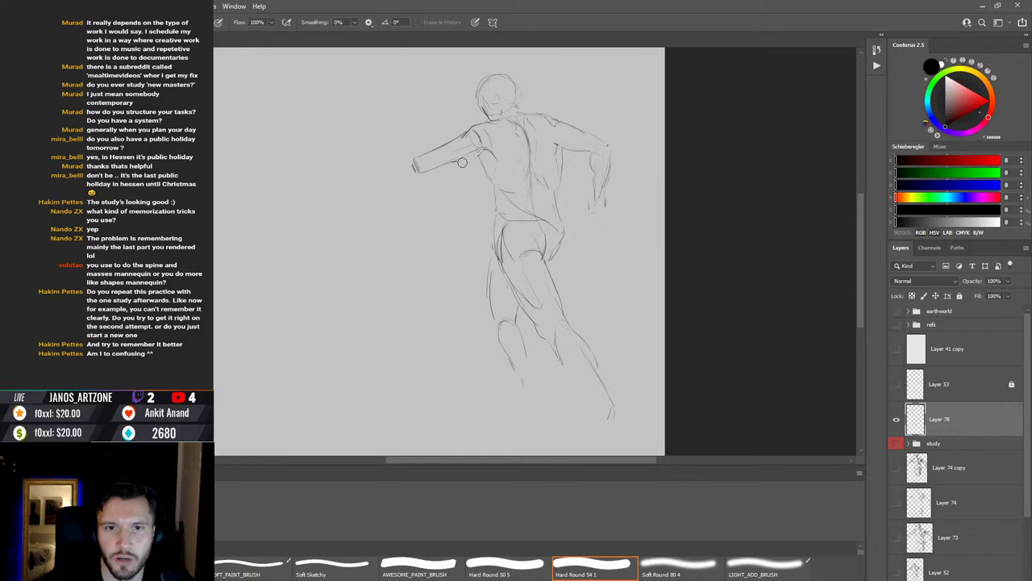
pyautogui.press('b')
pyautogui.press('e')
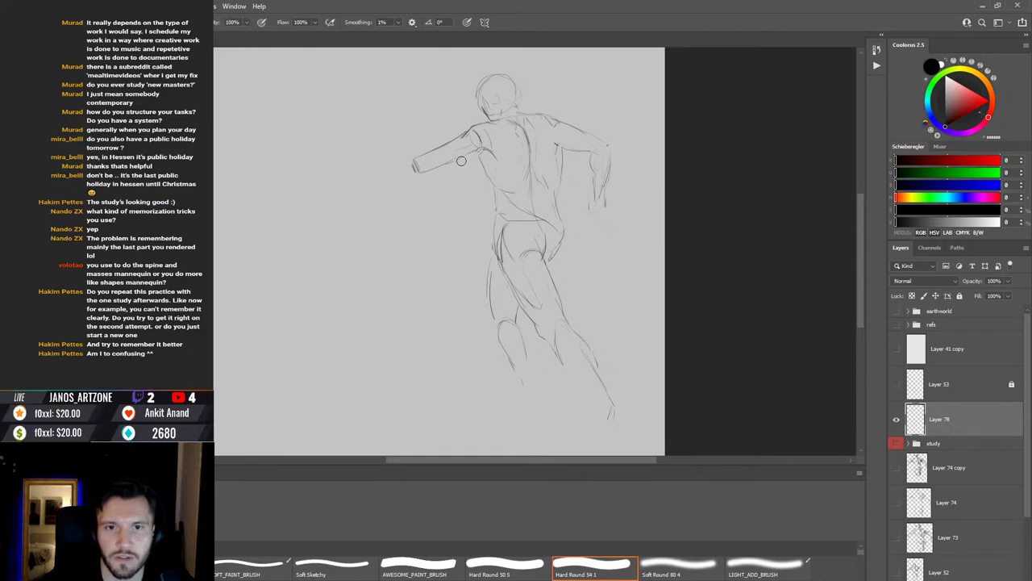
pyautogui.press('b')
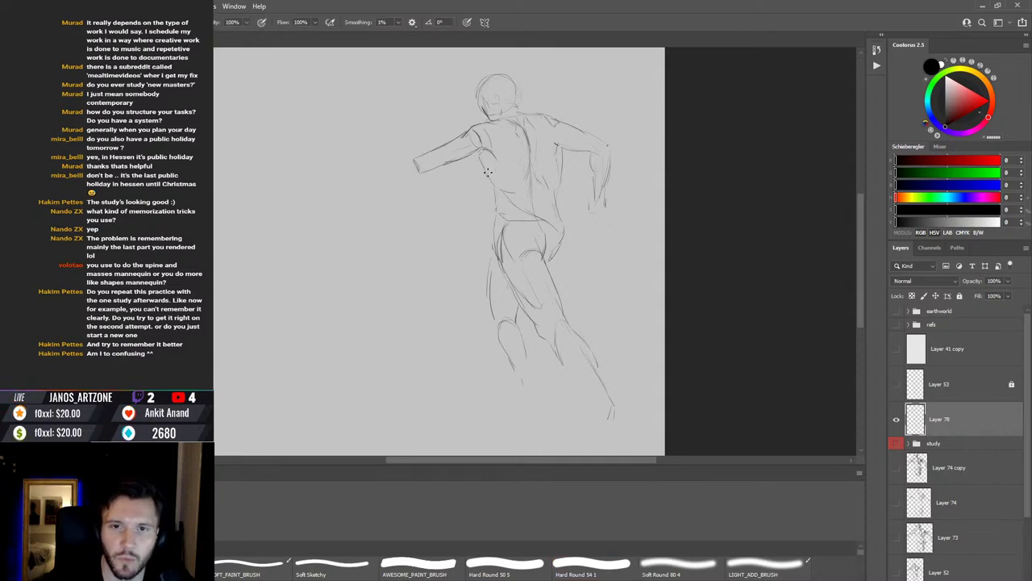
# Step: Erase the old lines of the bent right arm
pyautogui.press('b')
pyautogui.press('b')
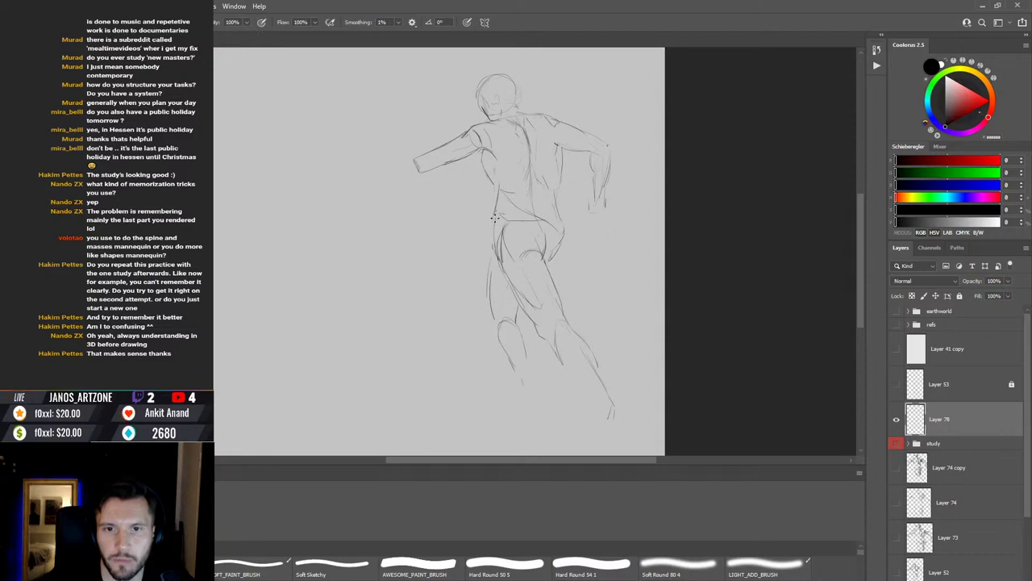
pyautogui.press('e')
pyautogui.press('b')
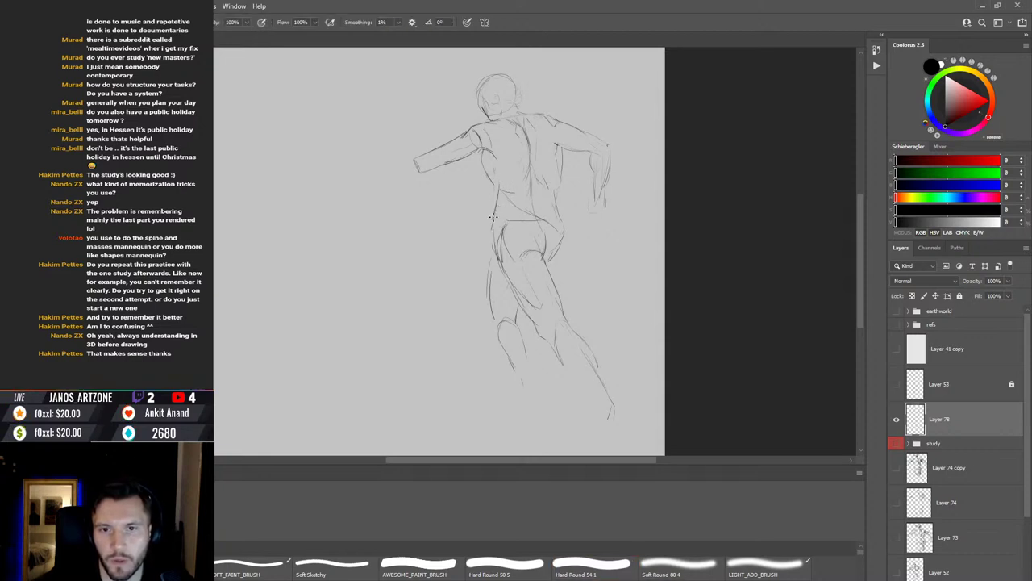
pyautogui.press('e')
pyautogui.press('b')
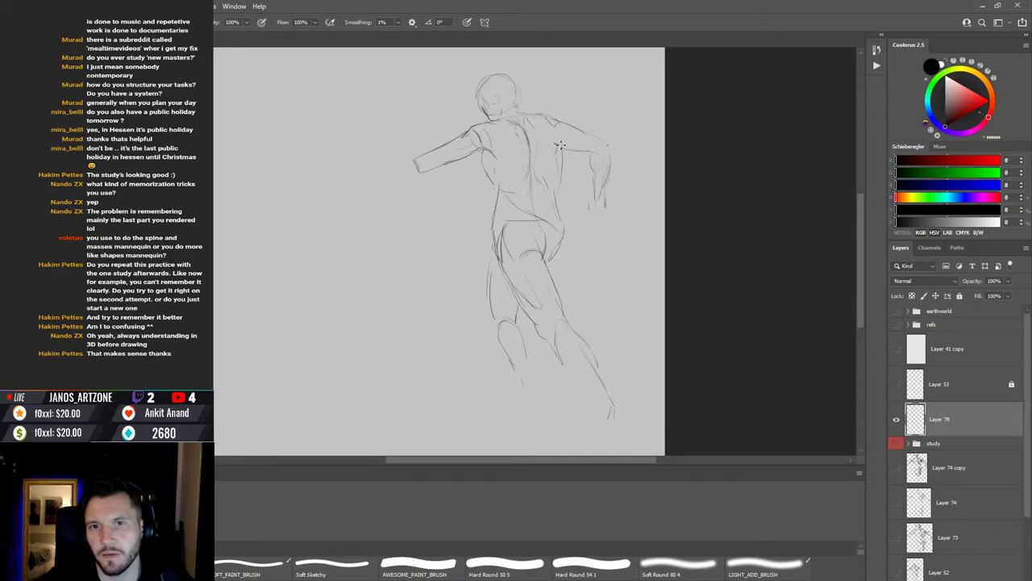
pyautogui.press('e')
pyautogui.press('b')
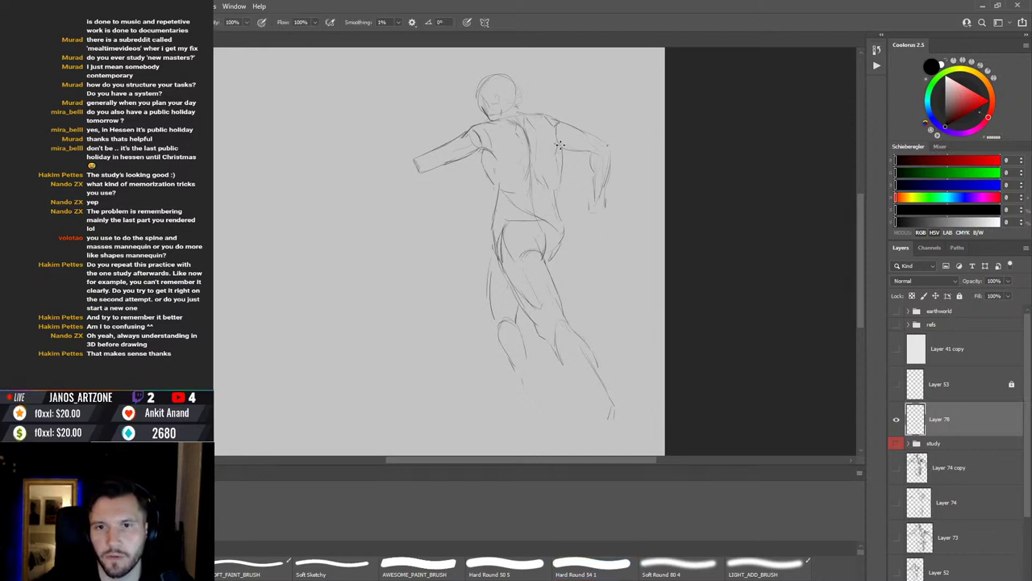
pyautogui.press('e')
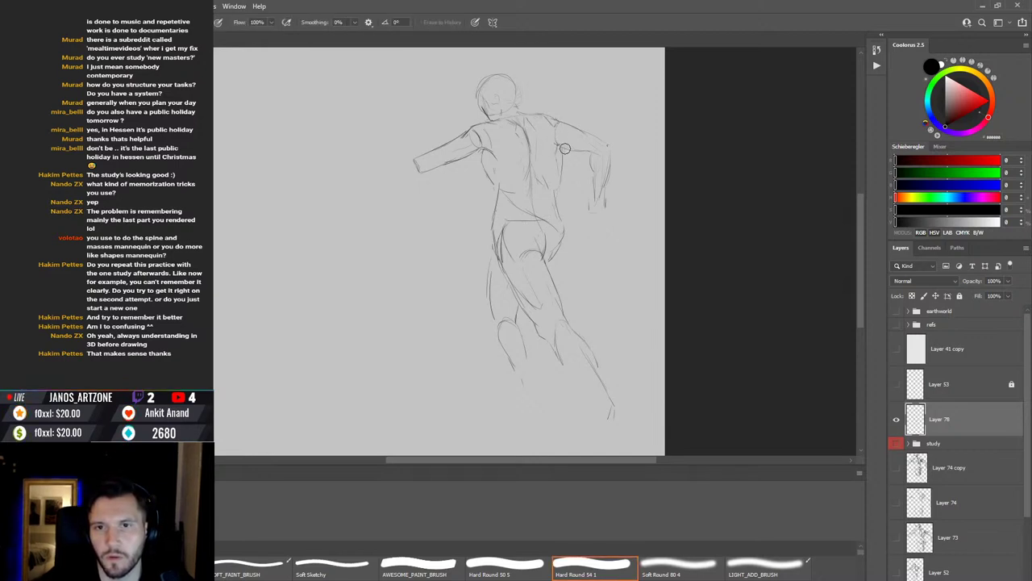
pyautogui.moveTo(590, 158)
pyautogui.mouseDown()
pyautogui.moveTo(598, 201)
pyautogui.moveTo(606, 172)
pyautogui.moveTo(592, 139)
pyautogui.mouseUp()
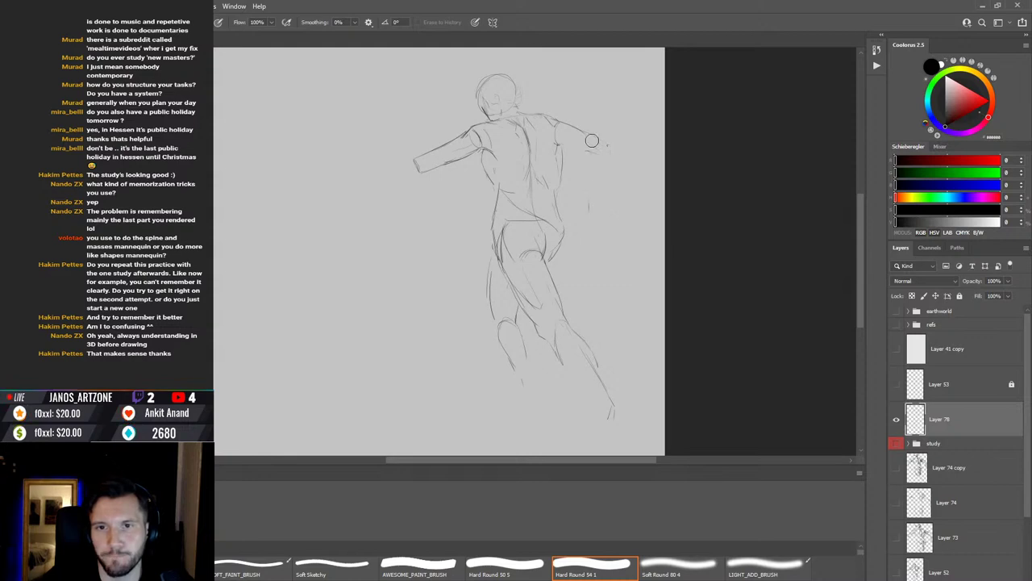
pyautogui.press('b')
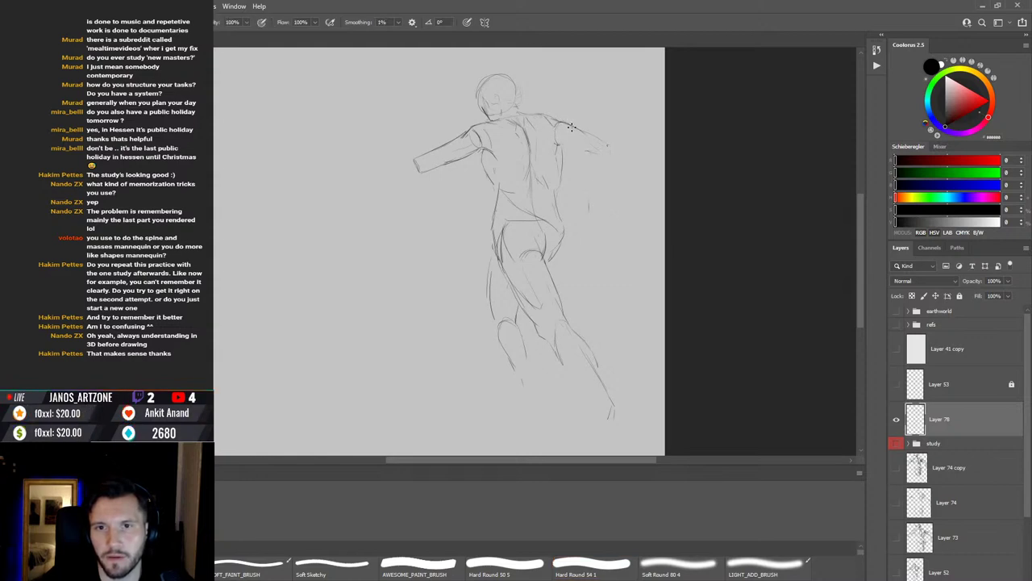
# Step: Redraw a shorter upper-arm contour, then the outer forearm edge and the hand
pyautogui.moveTo(567, 123); pyautogui.dragTo(611, 139)
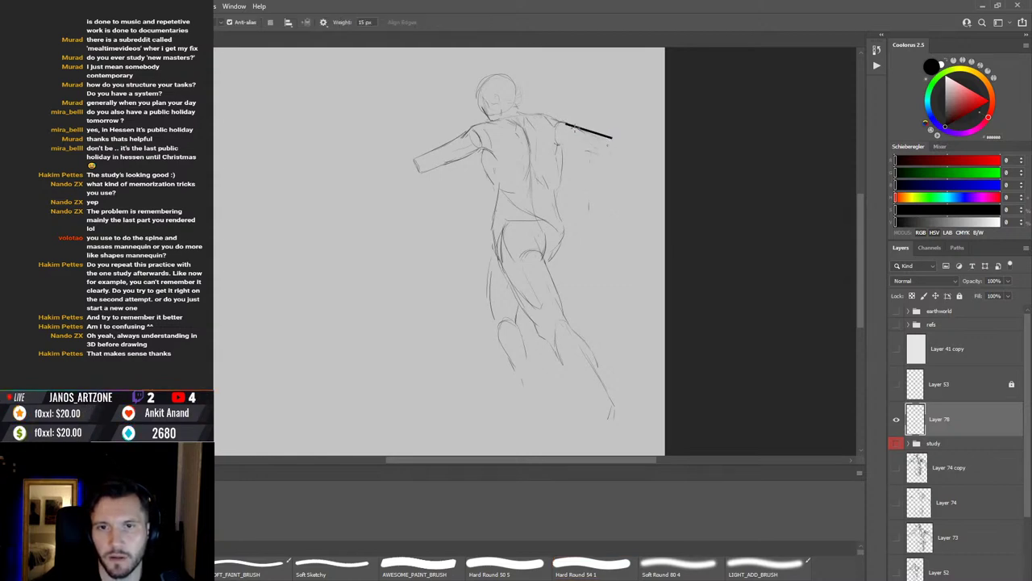
pyautogui.hotkey('ctrl', 'z')
pyautogui.moveTo(556, 120); pyautogui.dragTo(589, 134)
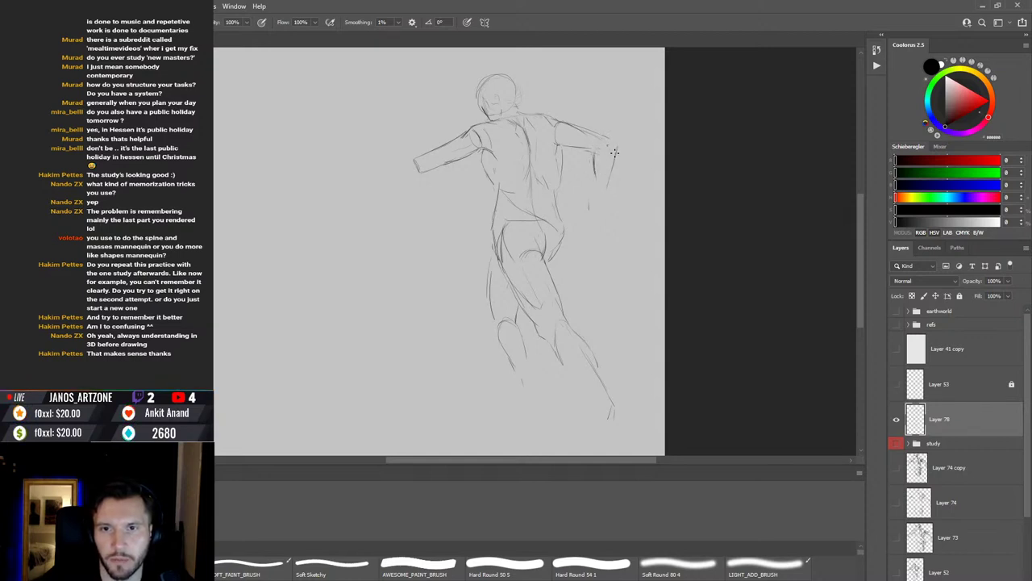
pyautogui.moveTo(615, 147); pyautogui.dragTo(609, 197)
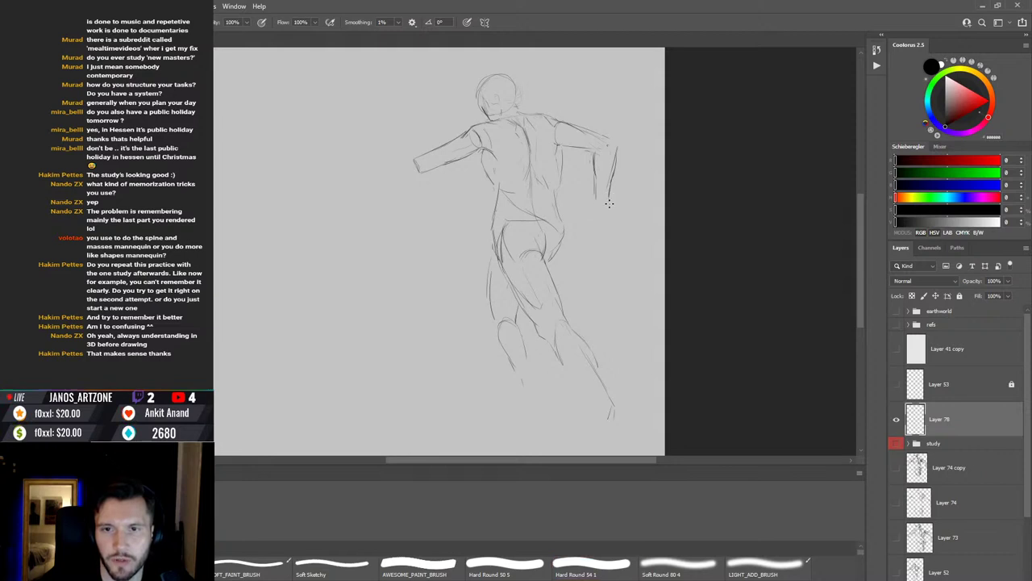
pyautogui.moveTo(606, 213); pyautogui.dragTo(591, 214)
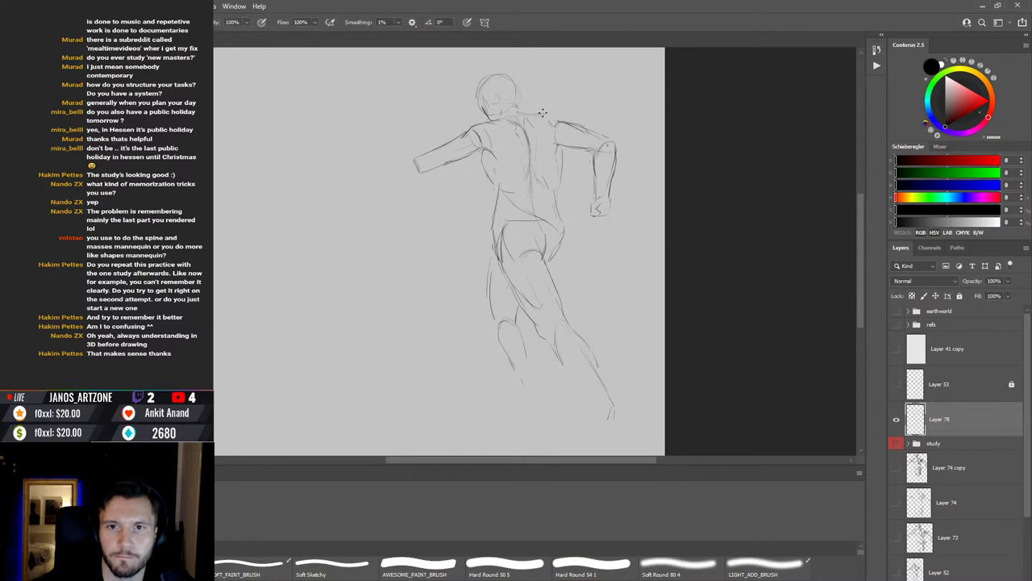
pyautogui.press('e')
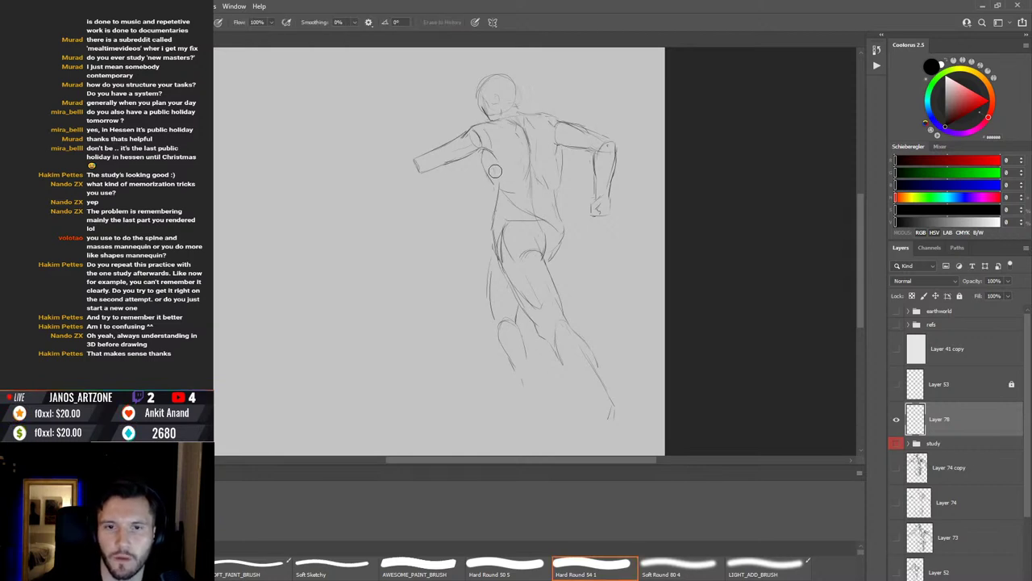
pyautogui.press('b')
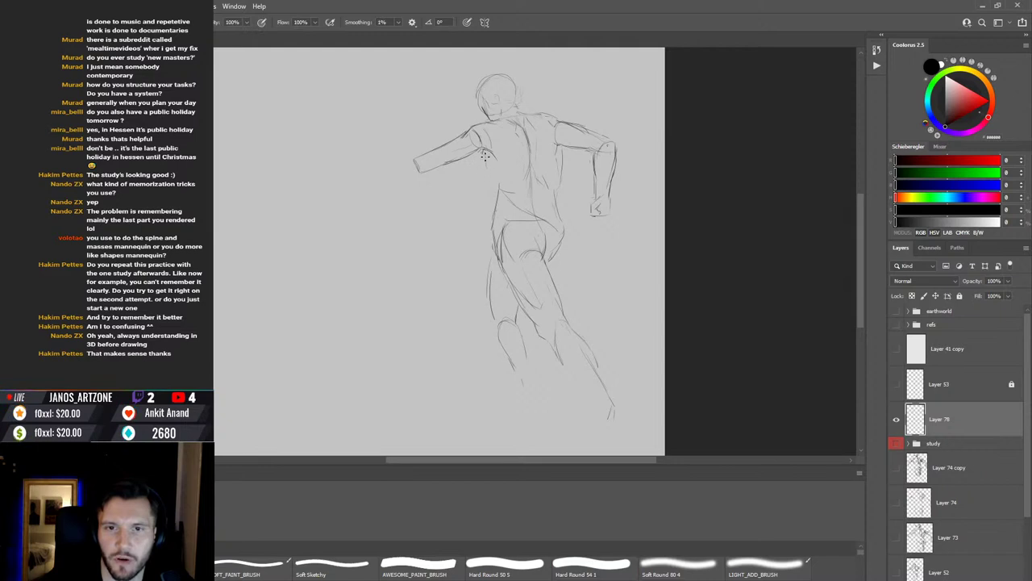
# Step: Lasso the head, scale it up slightly and commit
pyautogui.press('e')
pyautogui.press('b')
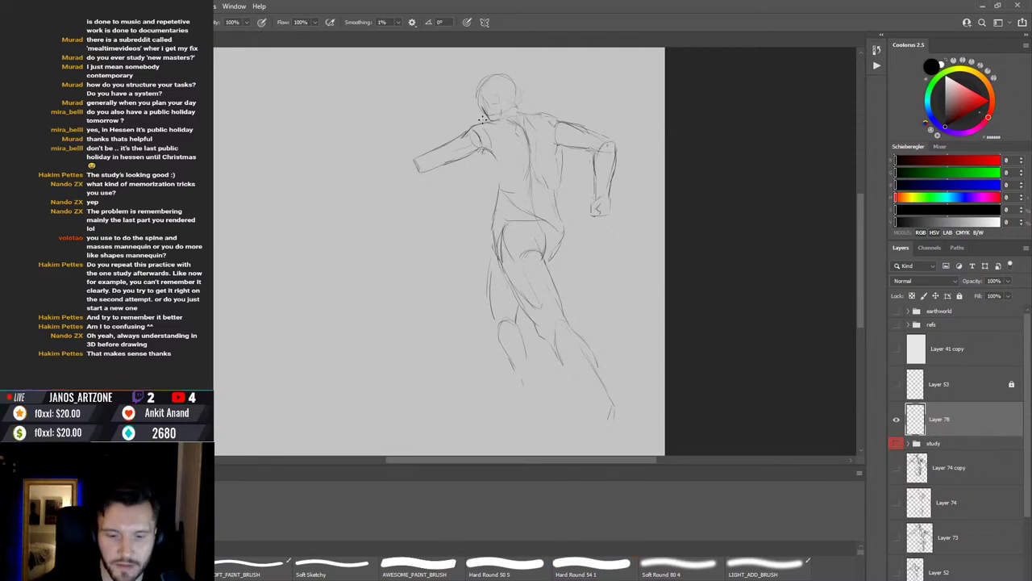
pyautogui.press('l')
pyautogui.moveTo(481, 119)
pyautogui.mouseDown()
pyautogui.moveTo(537, 69)
pyautogui.moveTo(527, 113)
pyautogui.moveTo(482, 121)
pyautogui.mouseUp()
pyautogui.press('v')
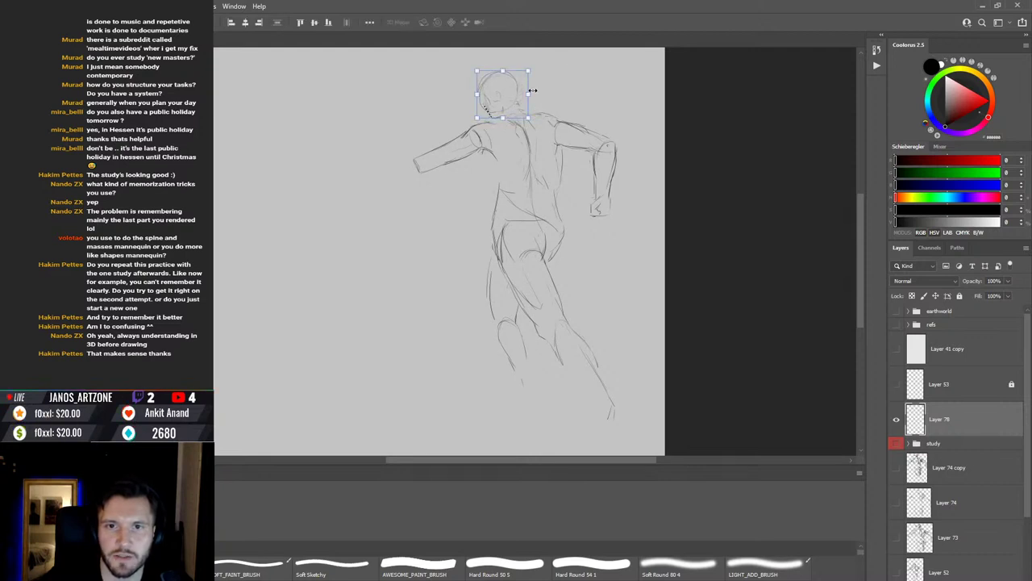
pyautogui.moveTo(529, 71); pyautogui.dragTo(531, 67)
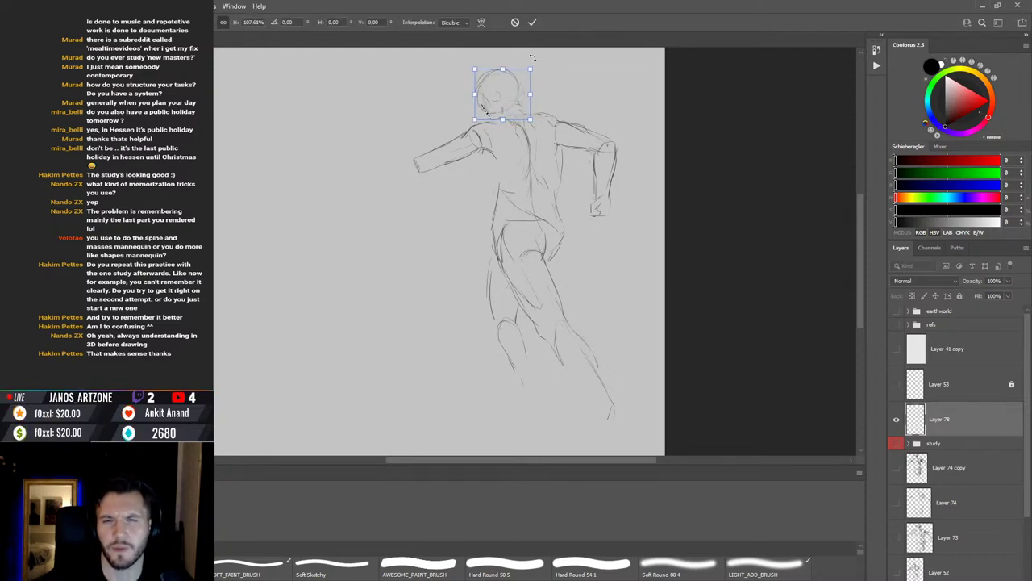
pyautogui.press('Return')
pyautogui.hotkey('ctrl', 'd')
# Step: Select the raised arm and push it outward to the right
pyautogui.press('b')
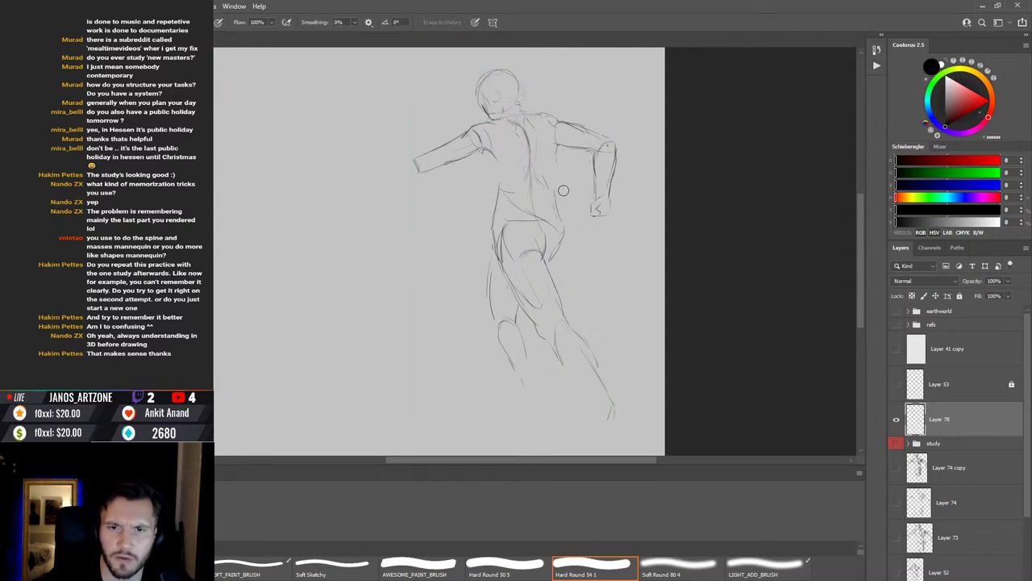
pyautogui.press('b')
pyautogui.press('e')
pyautogui.press('b')
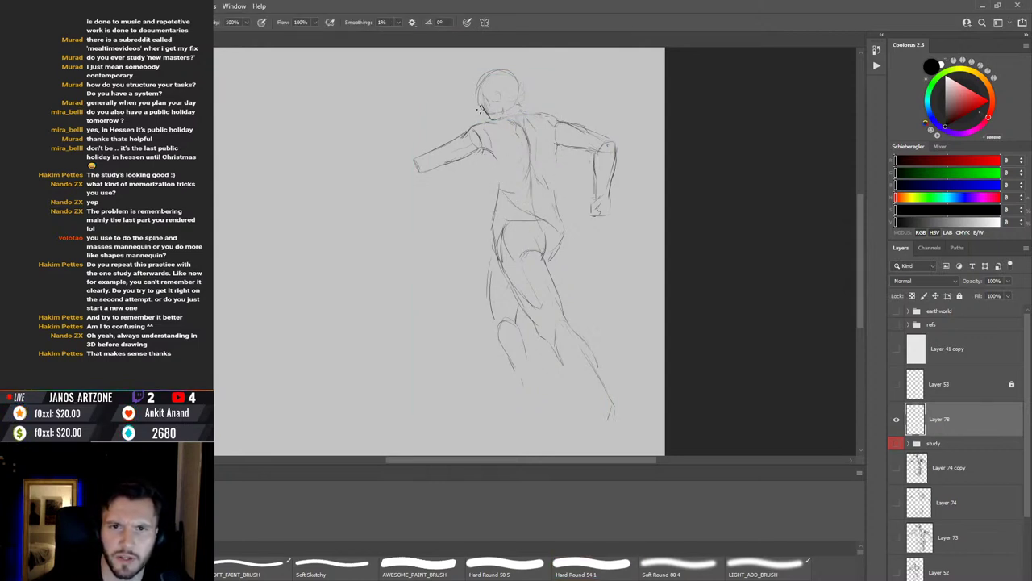
pyautogui.press('l')
pyautogui.moveTo(468, 121)
pyautogui.mouseDown()
pyautogui.moveTo(509, 137)
pyautogui.moveTo(395, 159)
pyautogui.moveTo(419, 193)
pyautogui.mouseUp()
pyautogui.press('v')
pyautogui.moveTo(452, 149); pyautogui.dragTo(486, 147)
pyautogui.hotkey('ctrl', 'd')
# Step: Nudge the selected forearm slightly right and commit the arm adjustment
pyautogui.press('l')
pyautogui.moveTo(531, 117)
pyautogui.mouseDown()
pyautogui.moveTo(635, 113)
pyautogui.moveTo(621, 263)
pyautogui.moveTo(571, 211)
pyautogui.moveTo(561, 156)
pyautogui.moveTo(553, 133)
pyautogui.mouseUp()
pyautogui.press('v')
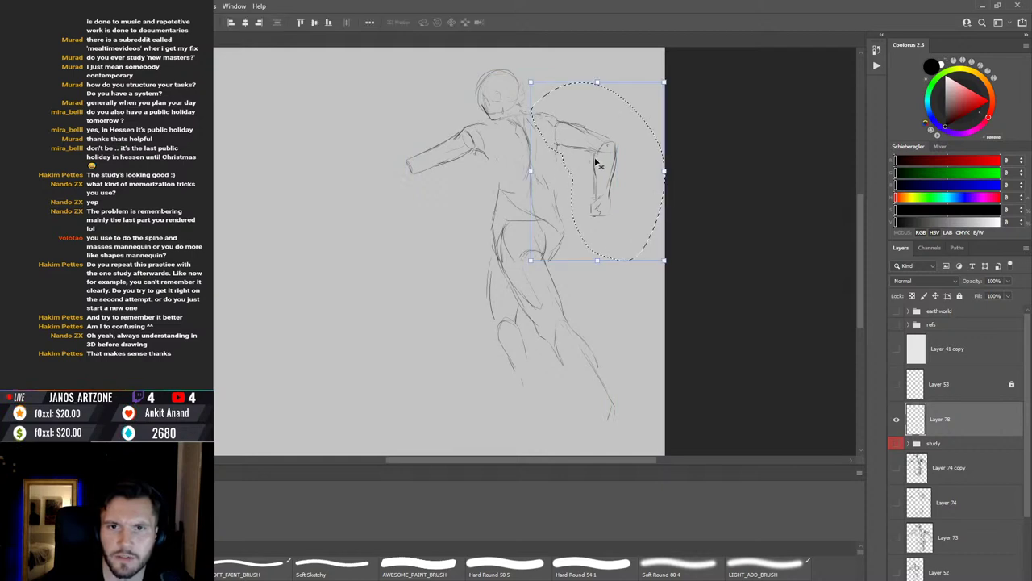
pyautogui.moveTo(594, 162); pyautogui.dragTo(603, 161)
pyautogui.hotkey('ctrl', 't')
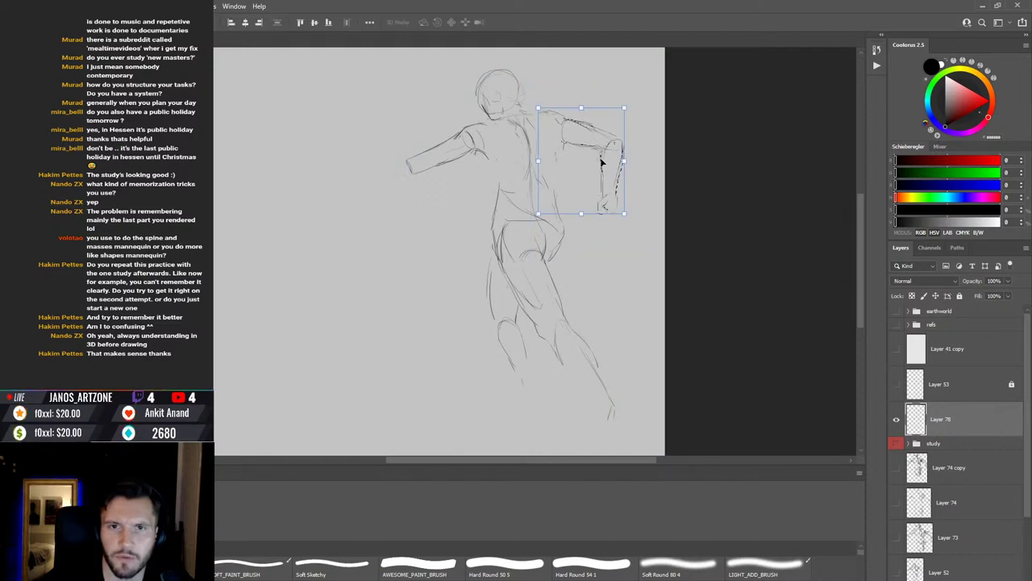
pyautogui.press('Return')
pyautogui.hotkey('ctrl', 'd')
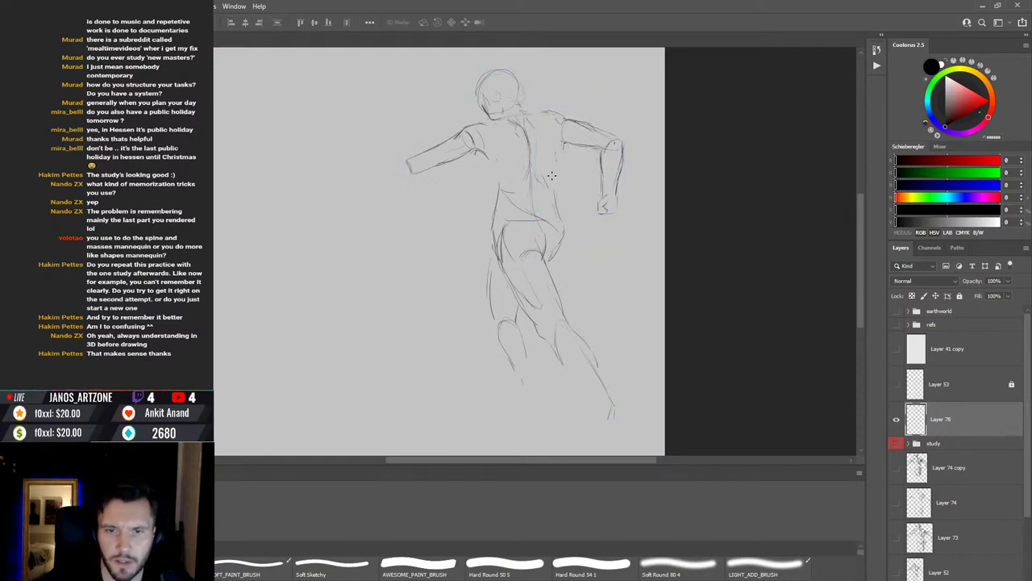
# Step: Shift the torso and legs slightly right, then shrink the whole sketch and move it up-left
pyautogui.press('l')
pyautogui.moveTo(499, 173)
pyautogui.mouseDown()
pyautogui.moveTo(607, 253)
pyautogui.moveTo(636, 362)
pyautogui.moveTo(582, 475)
pyautogui.moveTo(452, 287)
pyautogui.moveTo(435, 315)
pyautogui.mouseUp()
pyautogui.press('v')
pyautogui.hotkey('shift', 'Right')
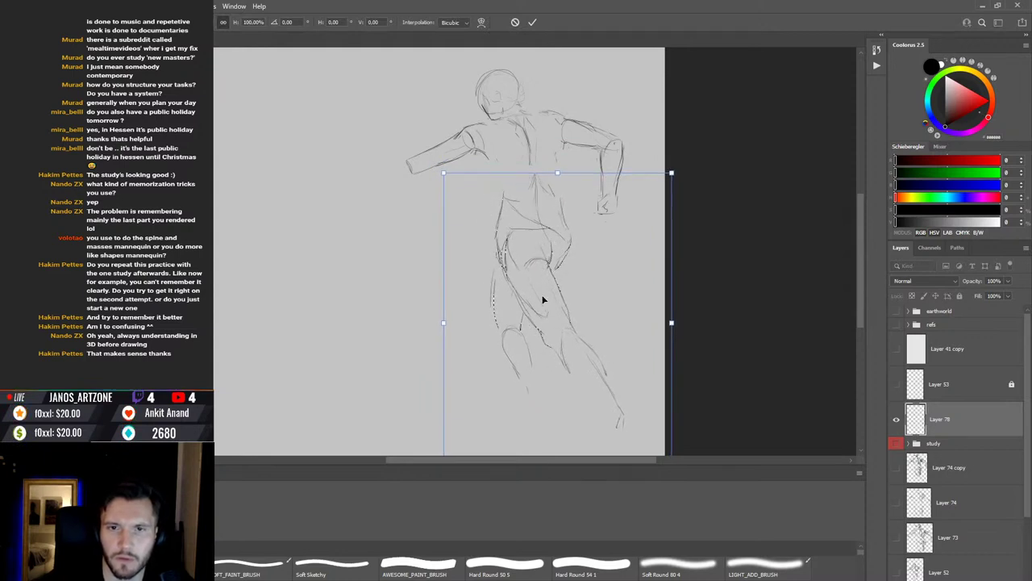
pyautogui.press('Return')
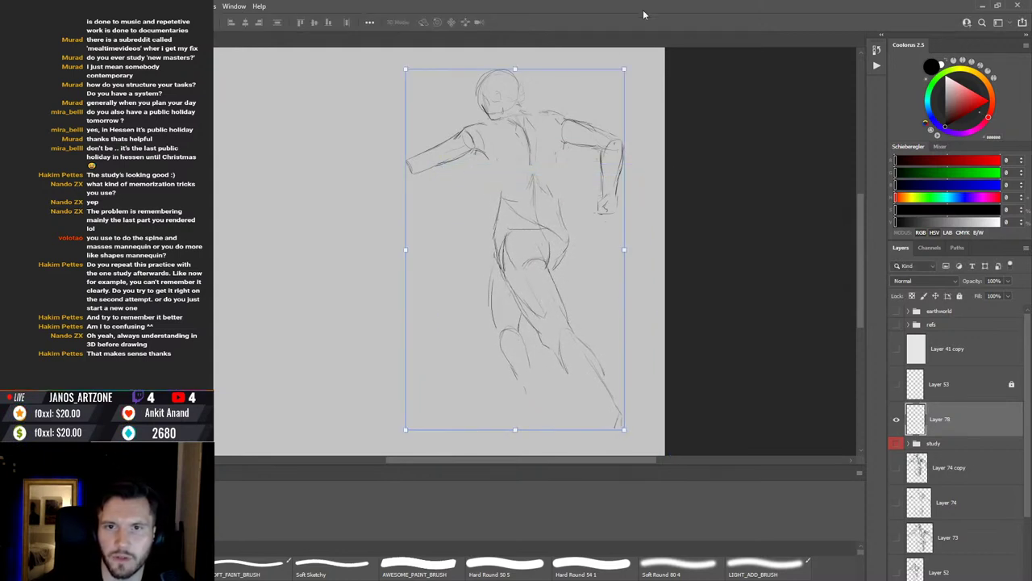
pyautogui.moveTo(623, 70); pyautogui.dragTo(619, 78)
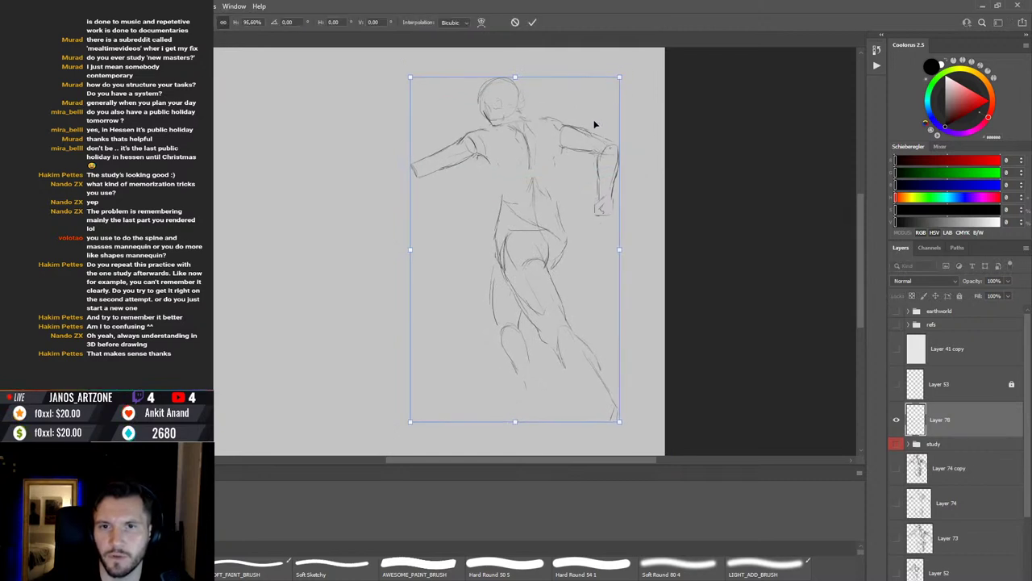
pyautogui.moveTo(595, 124); pyautogui.dragTo(587, 108)
# Step: Commit the resize and draw a spine line from the head down the torso
pyautogui.press('Return')
pyautogui.press('b')
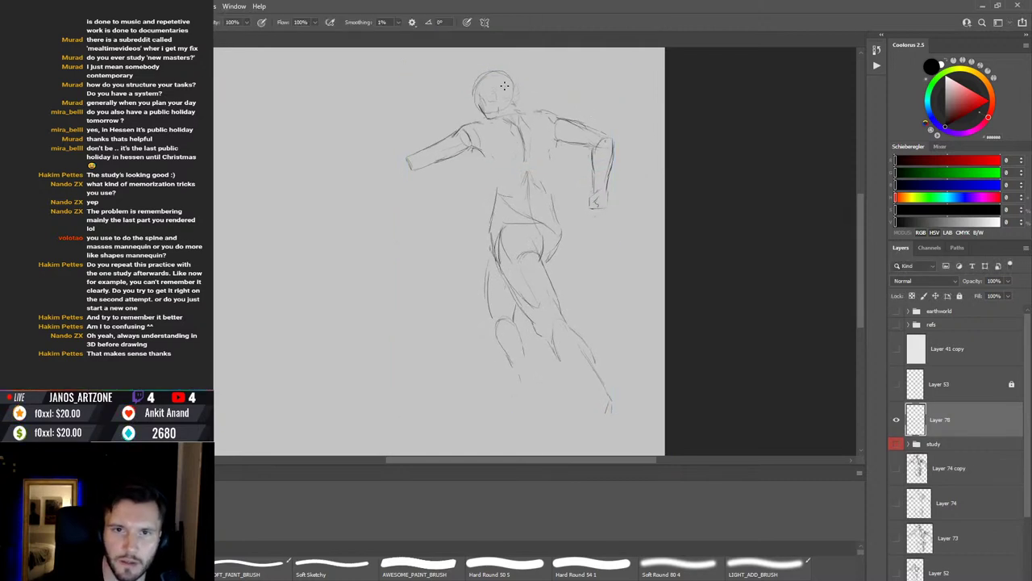
pyautogui.moveTo(485, 73)
pyautogui.mouseDown()
pyautogui.moveTo(517, 130)
pyautogui.moveTo(523, 186)
pyautogui.mouseUp()
pyautogui.moveTo(491, 81)
pyautogui.mouseDown()
pyautogui.moveTo(536, 186)
pyautogui.moveTo(580, 356)
pyautogui.moveTo(613, 411)
pyautogui.mouseUp()
pyautogui.hotkey('ctrl', 'z')
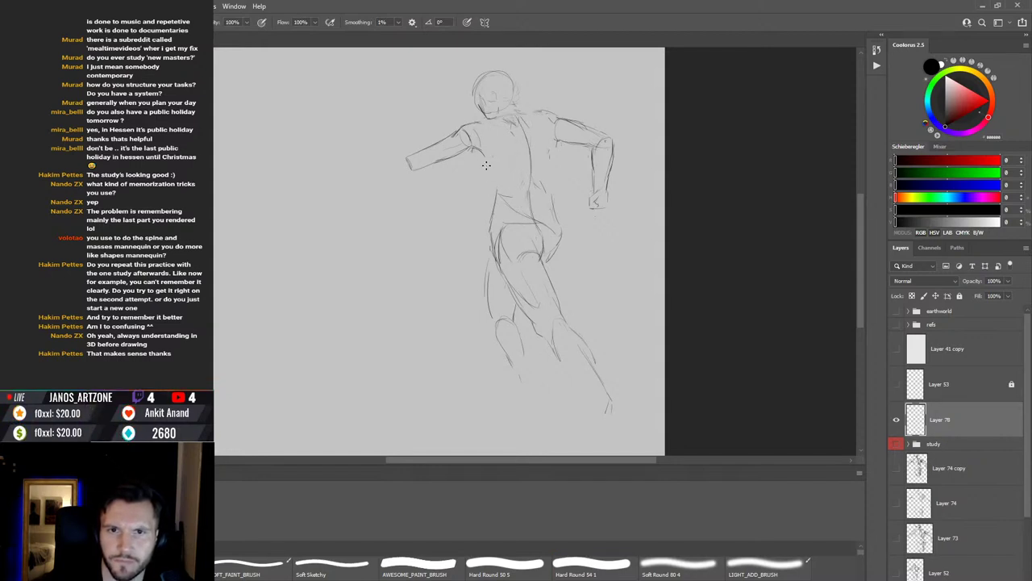
# Step: Lighten a short stretch of the torso line with the eraser
pyautogui.press('e')
pyautogui.press('b')
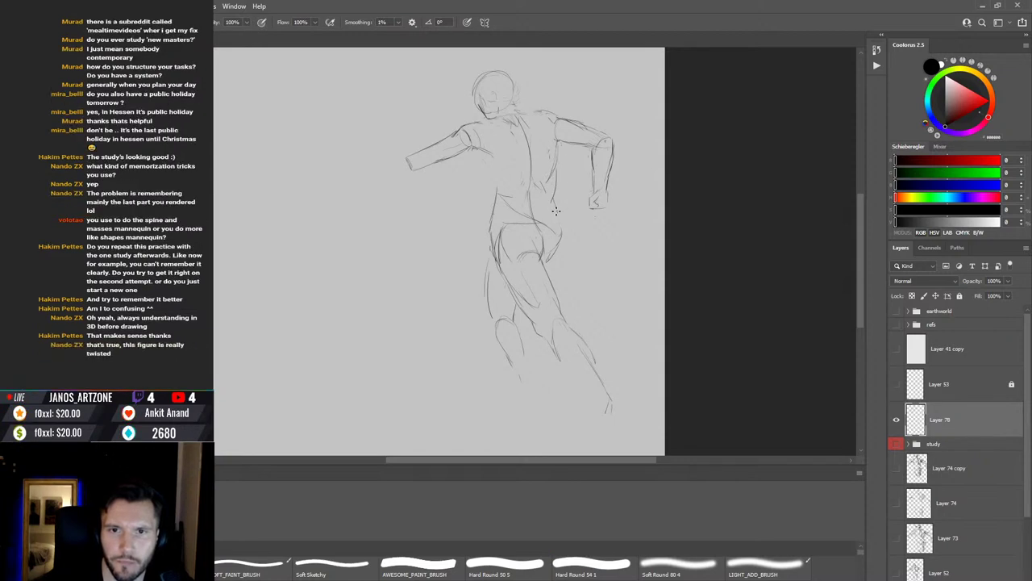
pyautogui.press('e')
pyautogui.press('b')
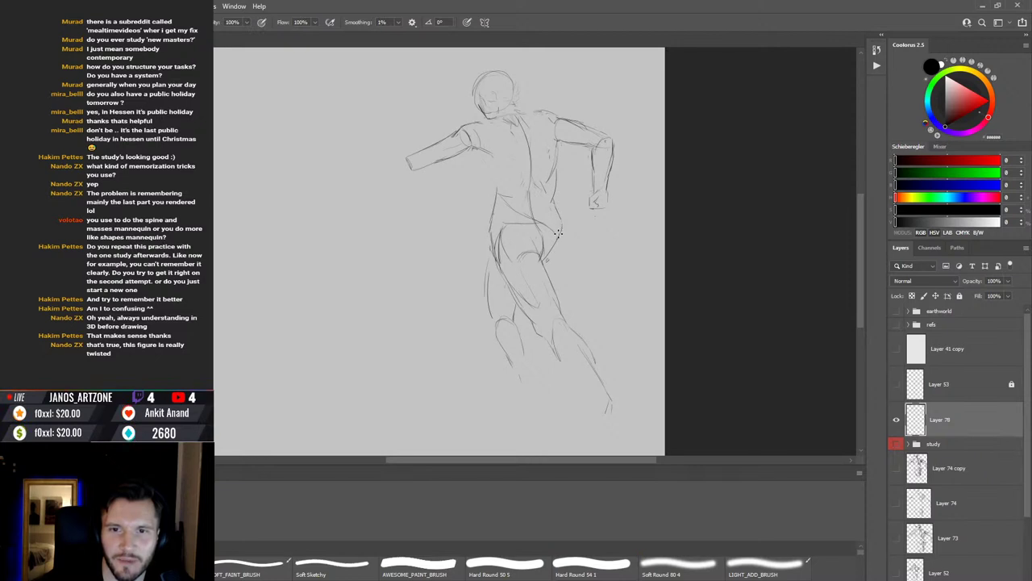
pyautogui.press('e')
pyautogui.moveTo(496, 190); pyautogui.dragTo(486, 222)
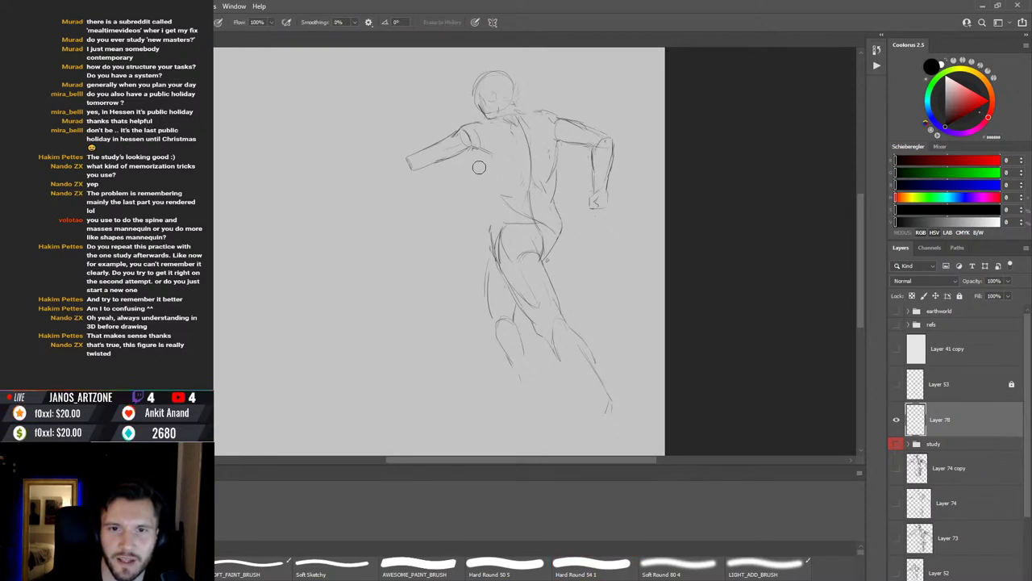
pyautogui.press('b')
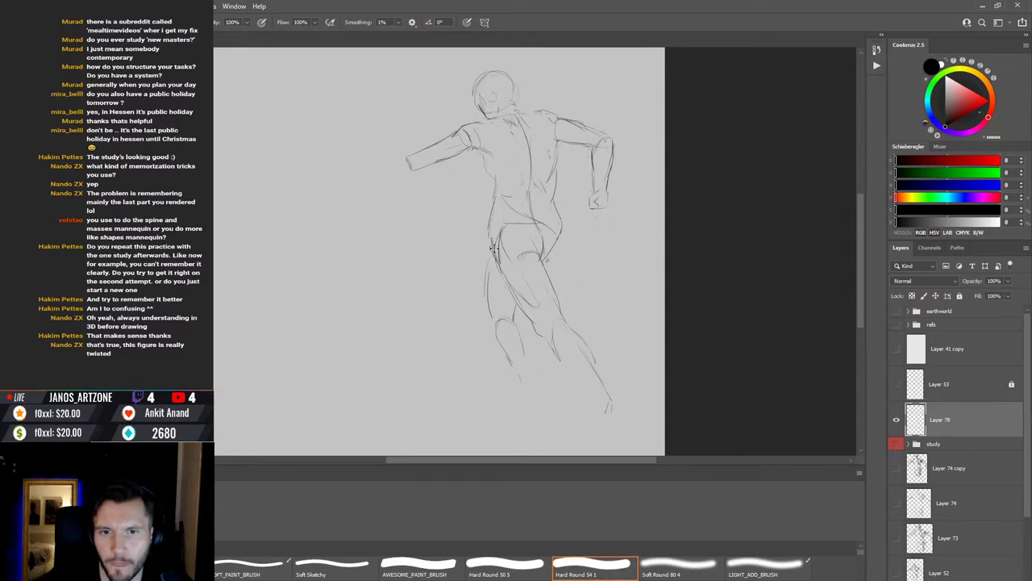
# Step: Undo a faint stroke and redraw the left hip and thigh contour with a finer brush
pyautogui.press('e')
pyautogui.press('b')
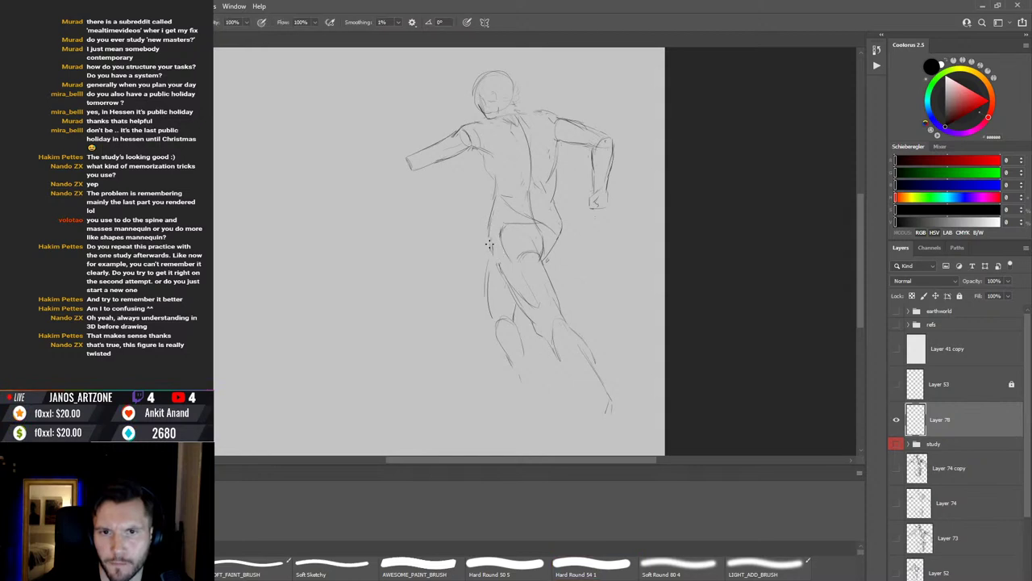
pyautogui.press('e')
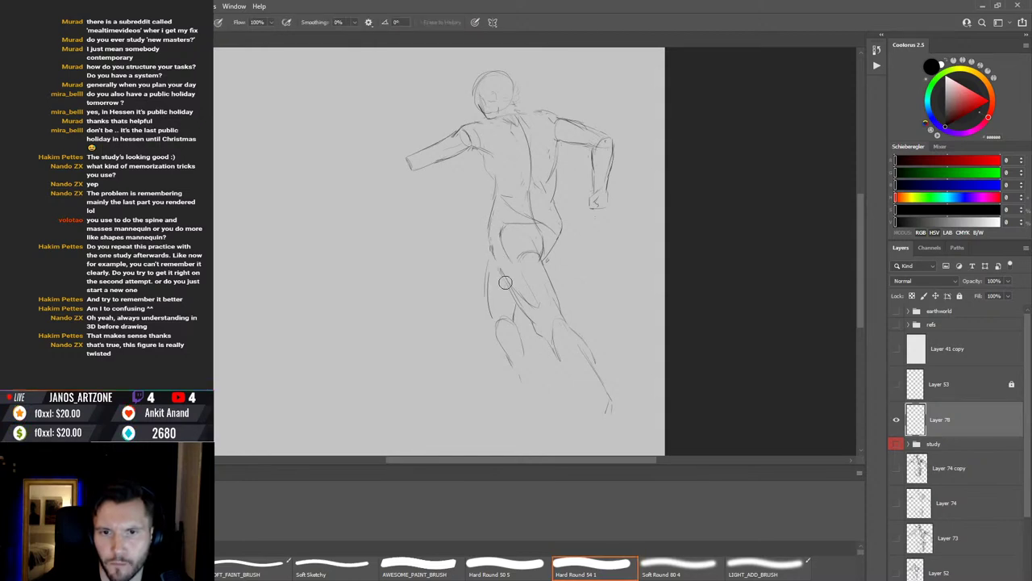
pyautogui.press('b')
pyautogui.hotkey('ctrl', 'z')
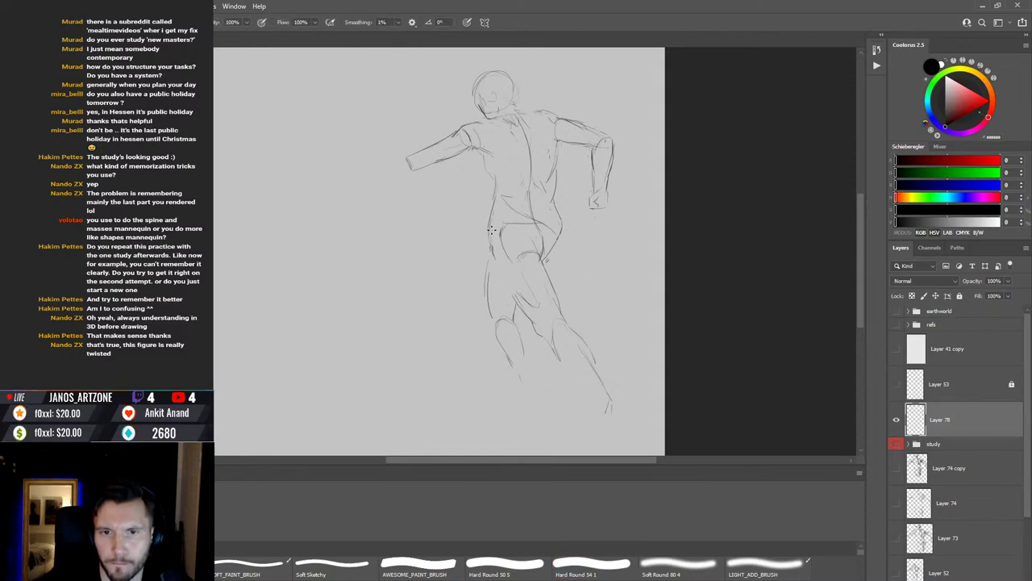
pyautogui.moveTo(493, 239); pyautogui.dragTo(500, 274)
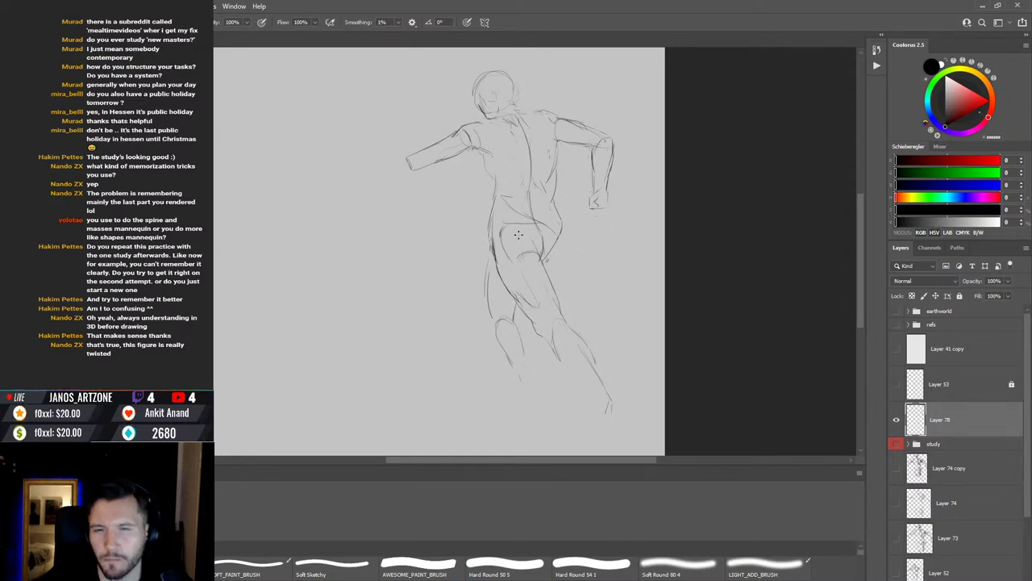
pyautogui.press('b')
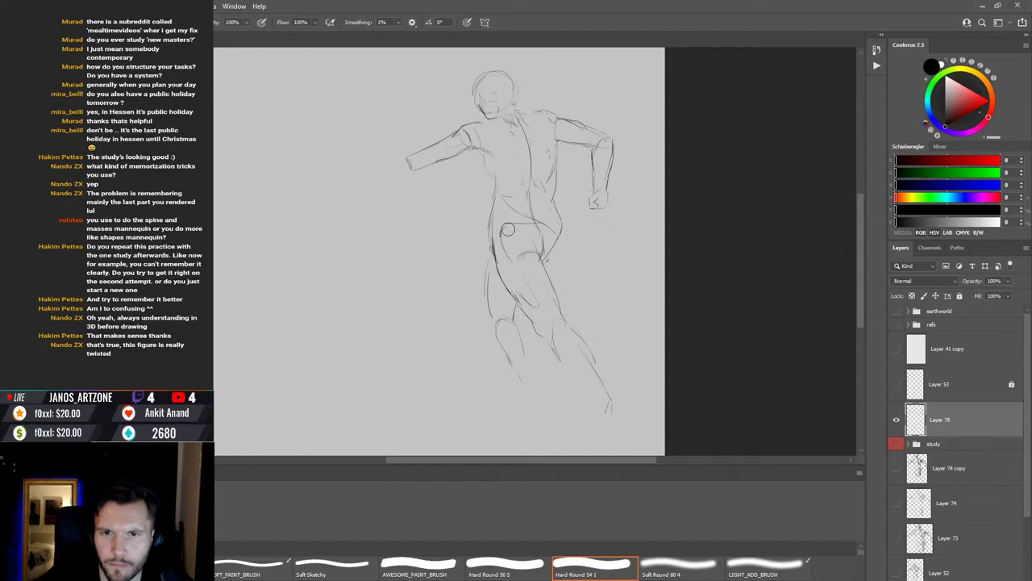
pyautogui.press('[')
pyautogui.press('[')
pyautogui.press('[')
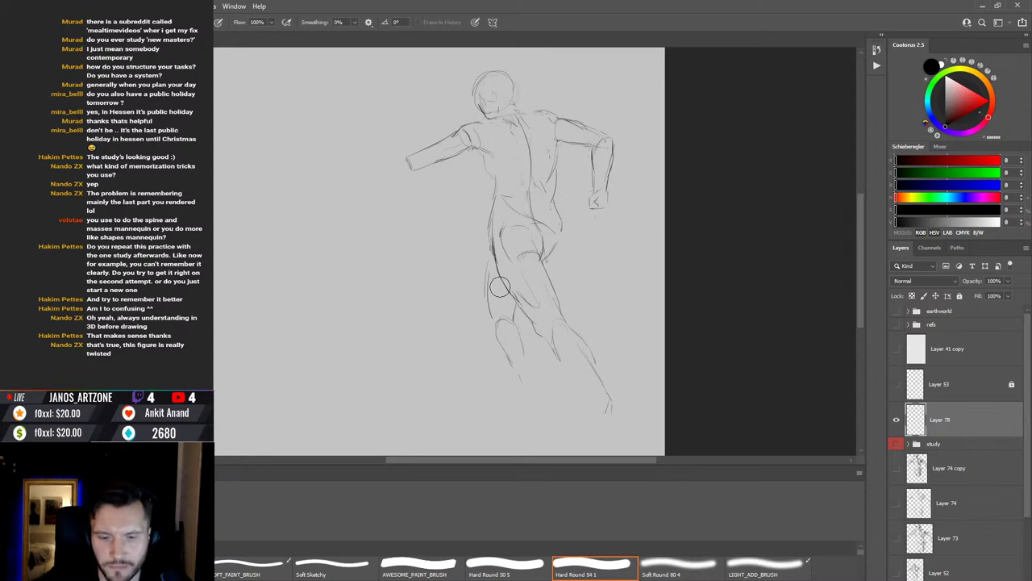
# Step: Enlarge the lassoed legs to about 116%, narrow them slightly and fit them under the hips
pyautogui.press('l')
pyautogui.moveTo(476, 246)
pyautogui.mouseDown()
pyautogui.moveTo(484, 404)
pyautogui.moveTo(542, 381)
pyautogui.mouseUp()
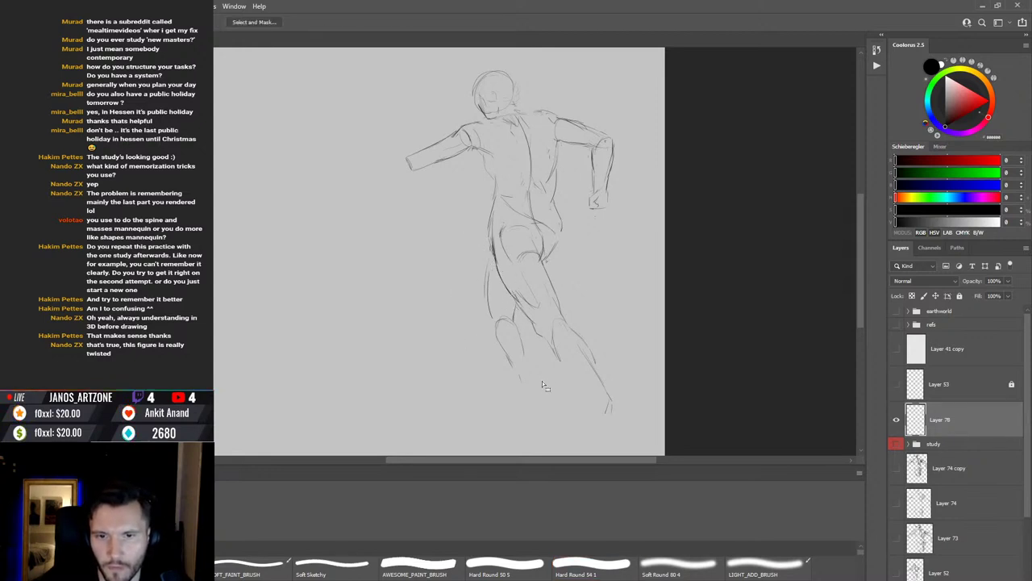
pyautogui.press('v')
pyautogui.hotkey('ctrl', 't')
pyautogui.moveTo(456, 236); pyautogui.dragTo(448, 232)
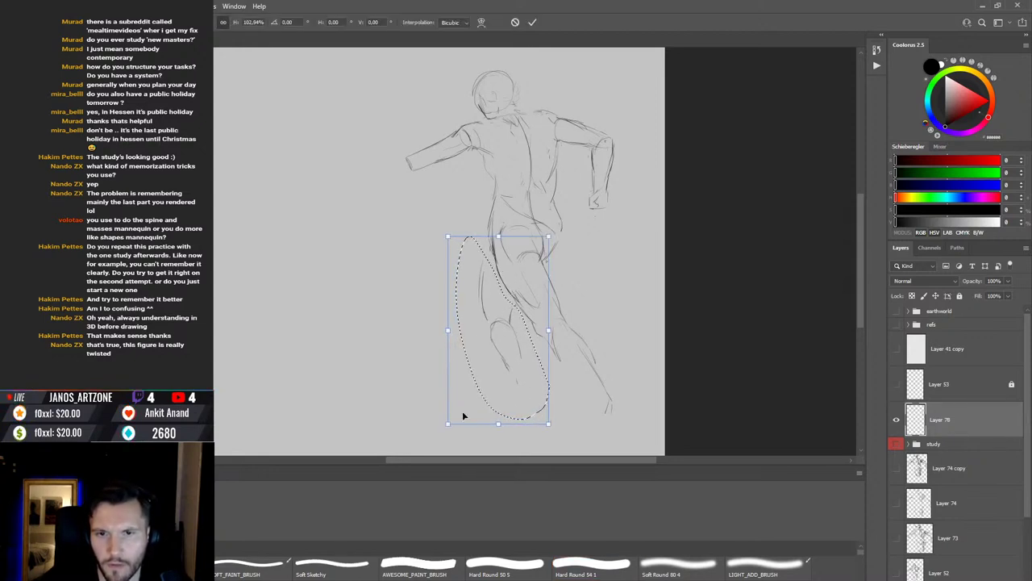
pyautogui.moveTo(512, 351); pyautogui.dragTo(514, 352)
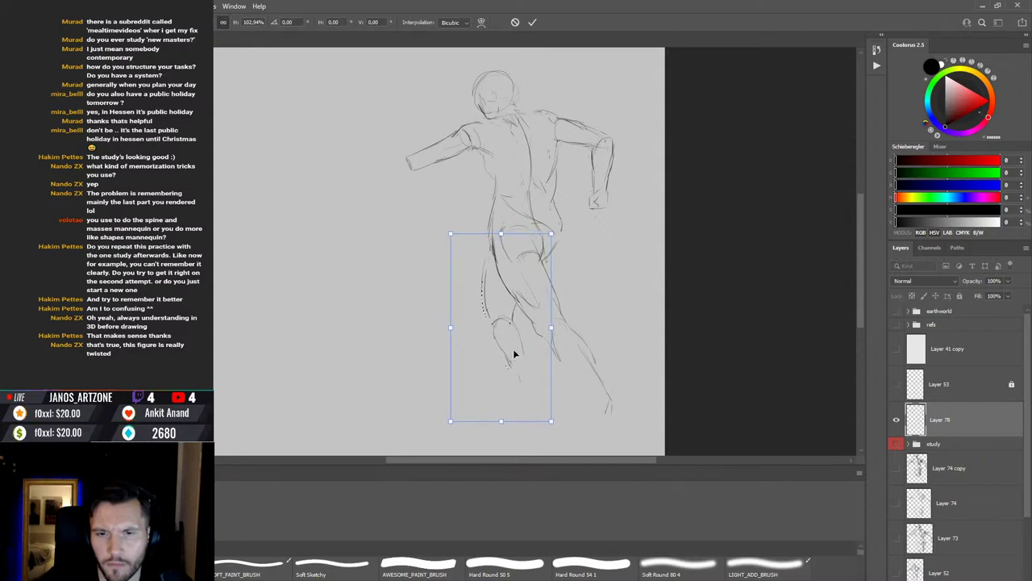
pyautogui.moveTo(552, 420); pyautogui.dragTo(577, 444)
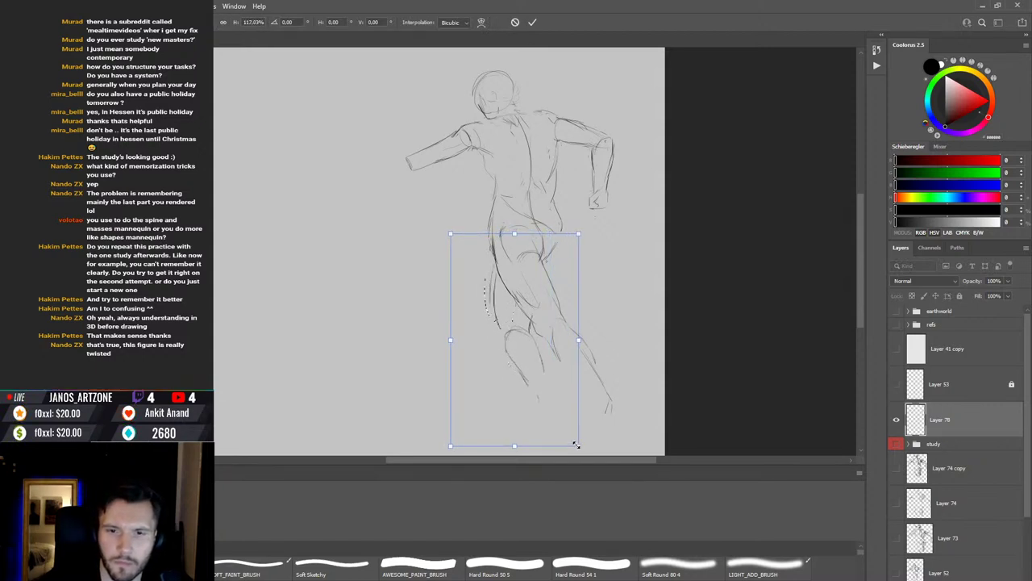
pyautogui.moveTo(557, 406); pyautogui.dragTo(542, 399)
pyautogui.moveTo(439, 335); pyautogui.dragTo(445, 333)
pyautogui.moveTo(506, 341); pyautogui.dragTo(508, 344)
pyautogui.press('Return')
pyautogui.press('b')
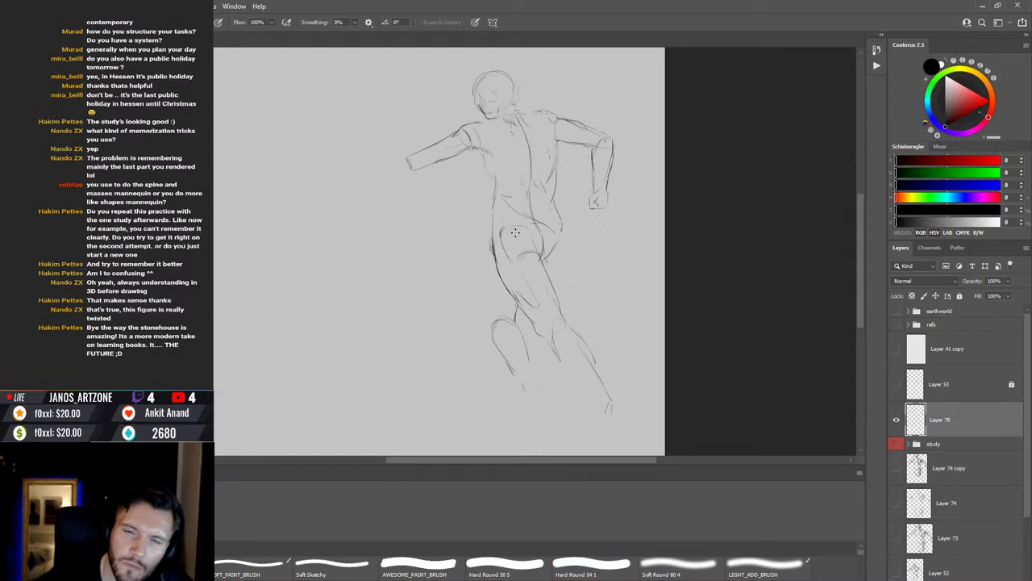
# Step: Narrow the whole figure slightly and mirror it horizontally to check proportions
pyautogui.press('b')
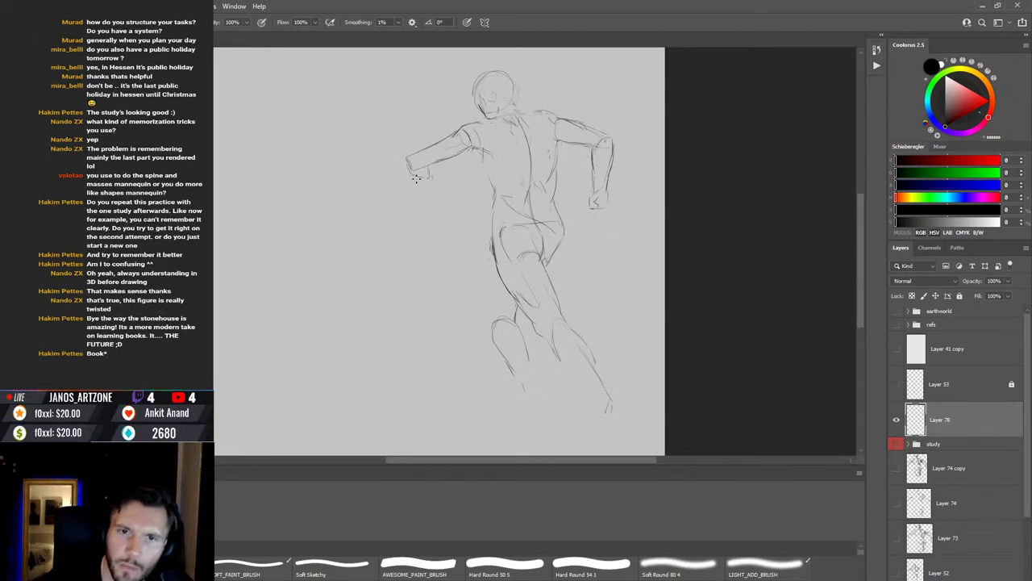
pyautogui.press('e')
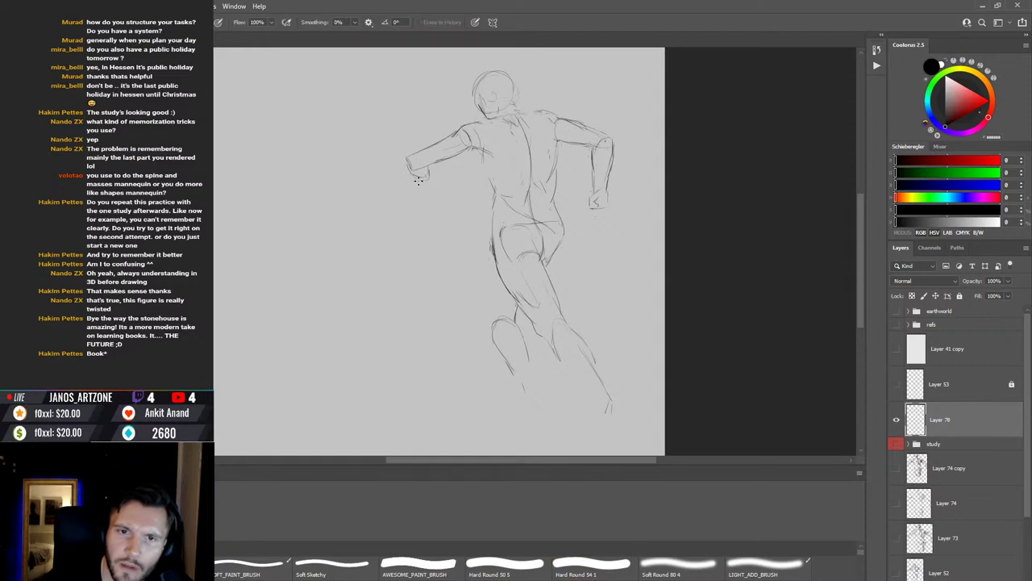
pyautogui.press('b')
pyautogui.press('e')
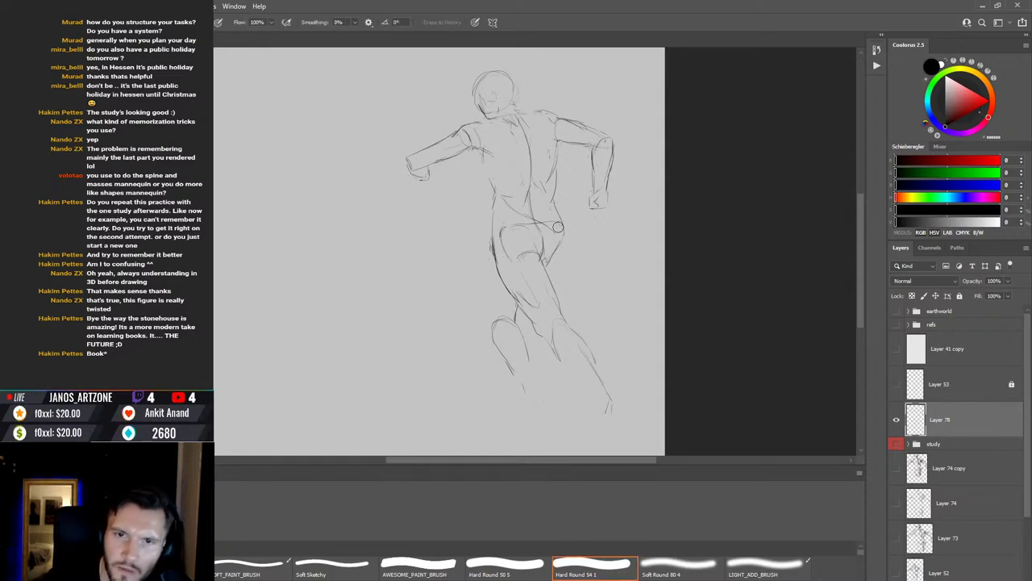
pyautogui.hotkey('ctrl', 't')
pyautogui.moveTo(618, 242); pyautogui.dragTo(612, 242)
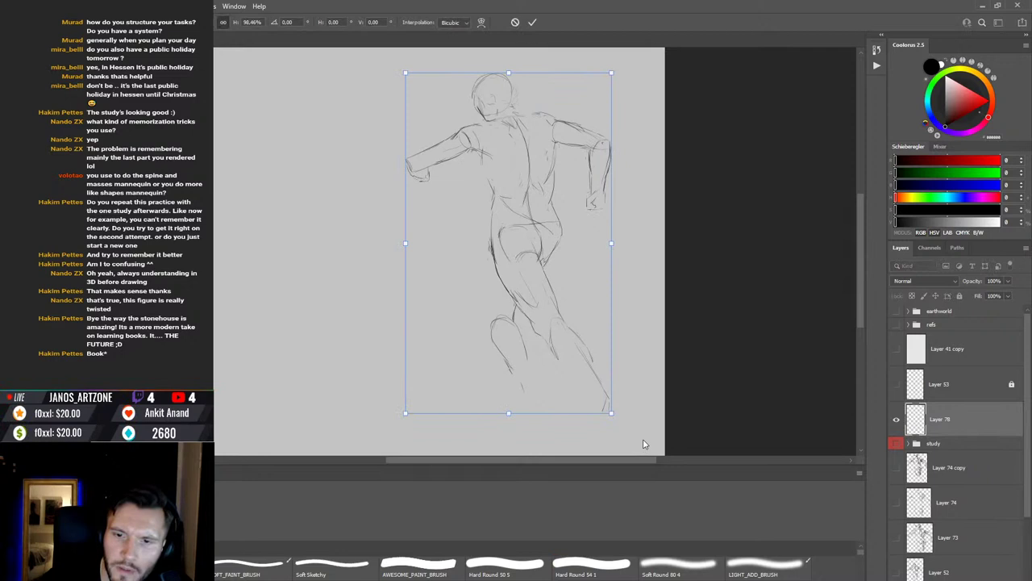
pyautogui.press('h')
pyautogui.press('Return')
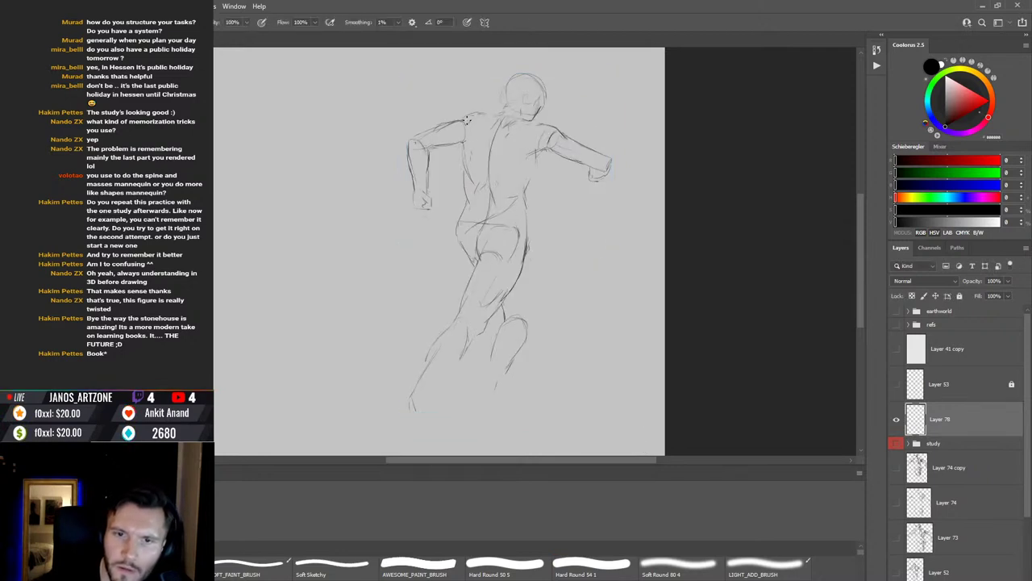
# Step: With a smaller brush, refine the head, neck, shoulder blades and spine, erasing stray lines
pyautogui.press('e')
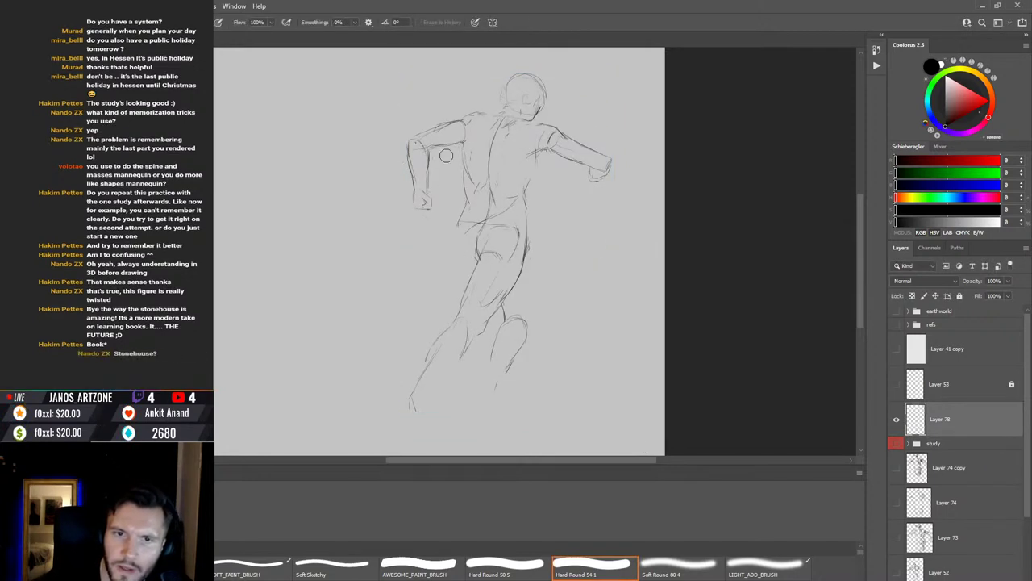
pyautogui.press('b')
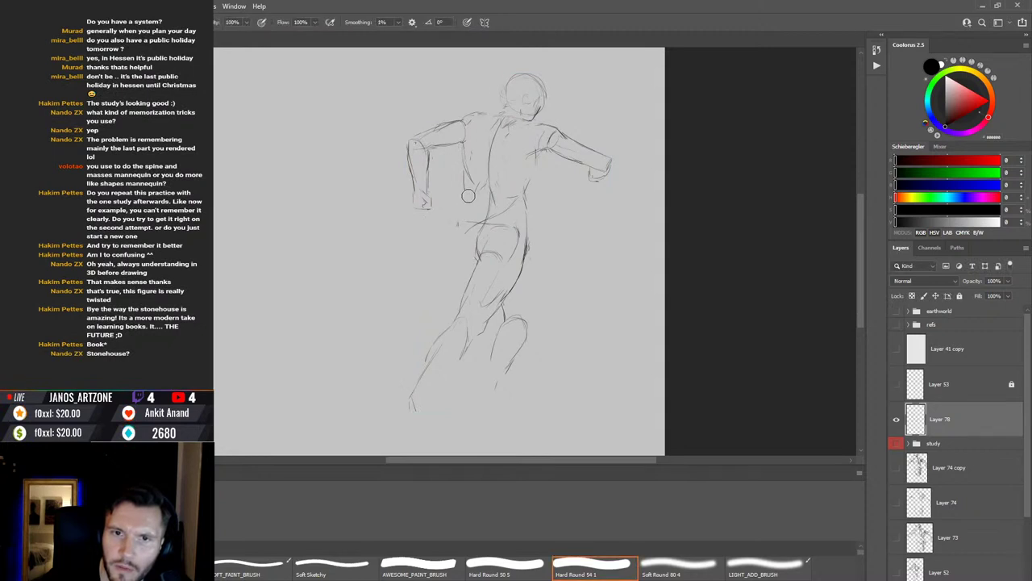
pyautogui.press('[')
pyautogui.press('[')
pyautogui.press('[')
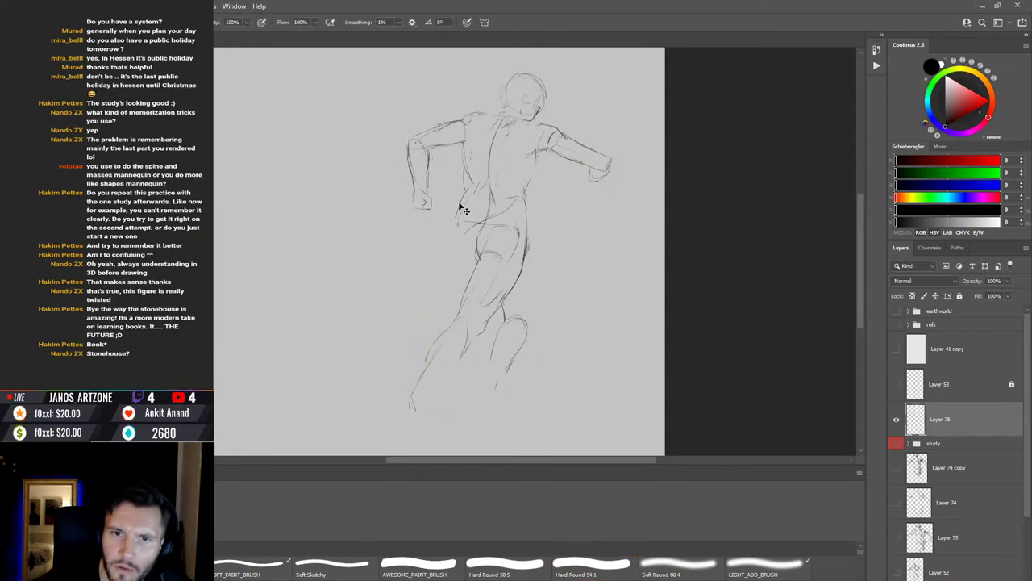
pyautogui.press('e')
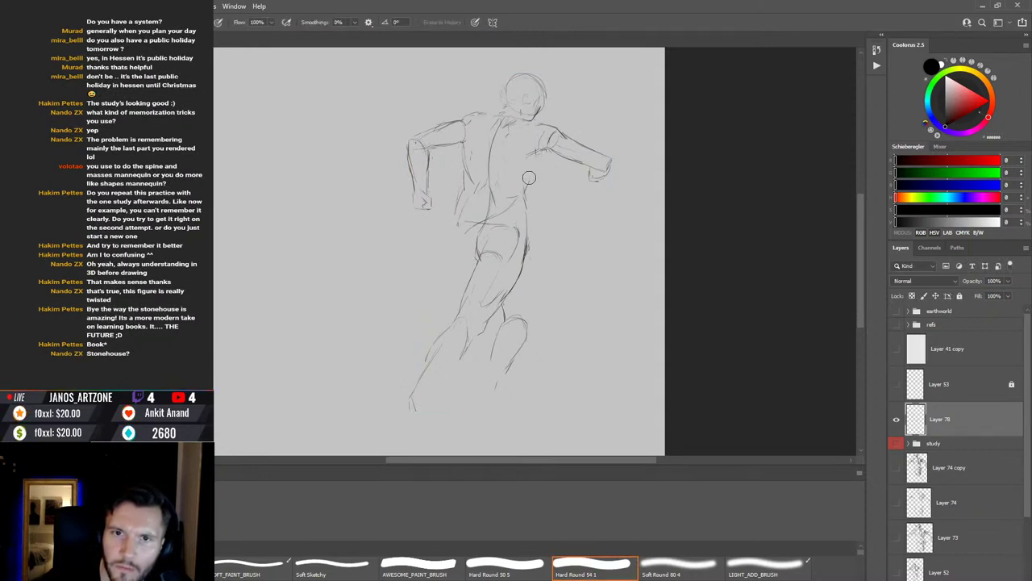
pyautogui.press('b')
pyautogui.press('e')
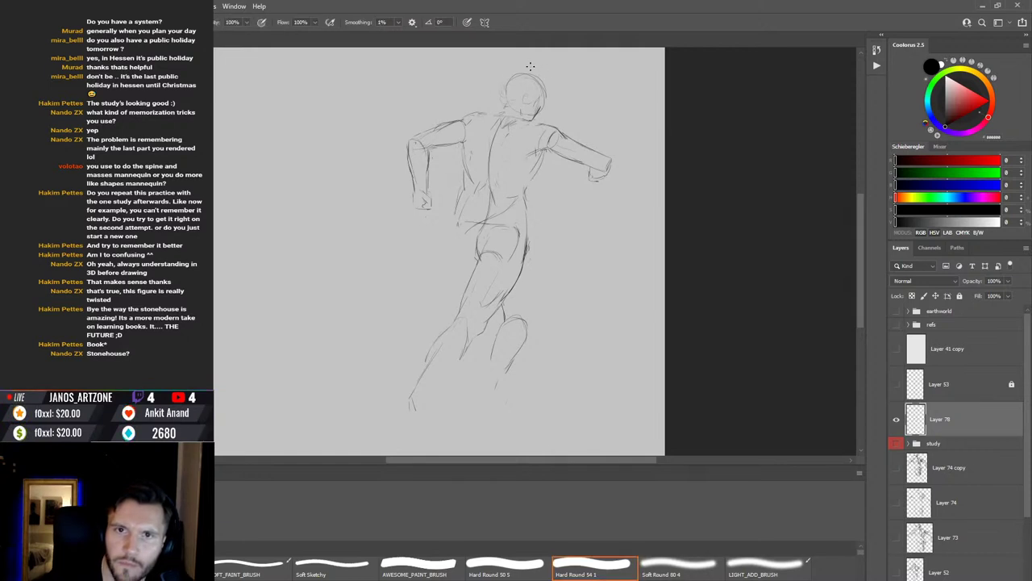
pyautogui.press('b')
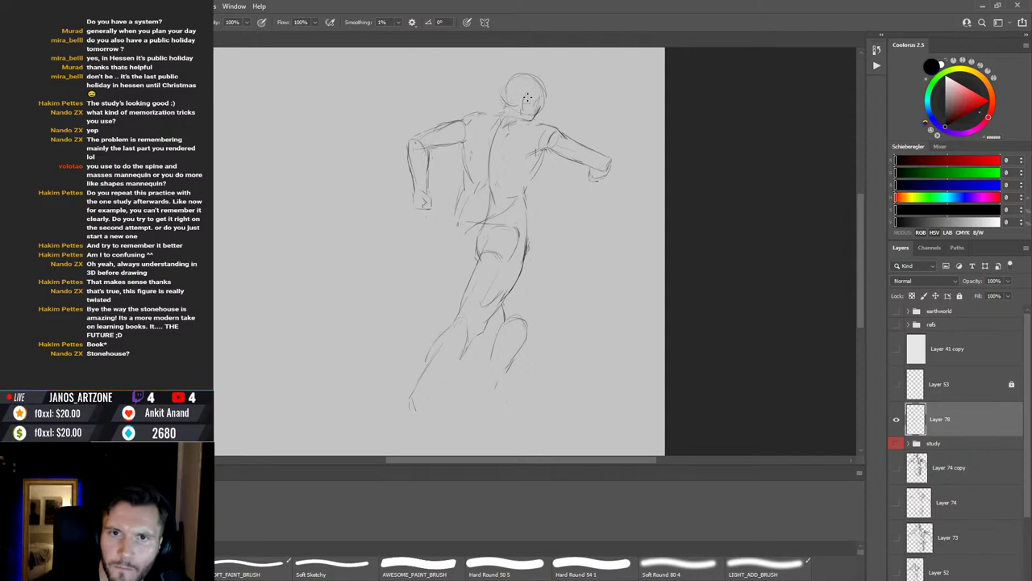
pyautogui.press('e')
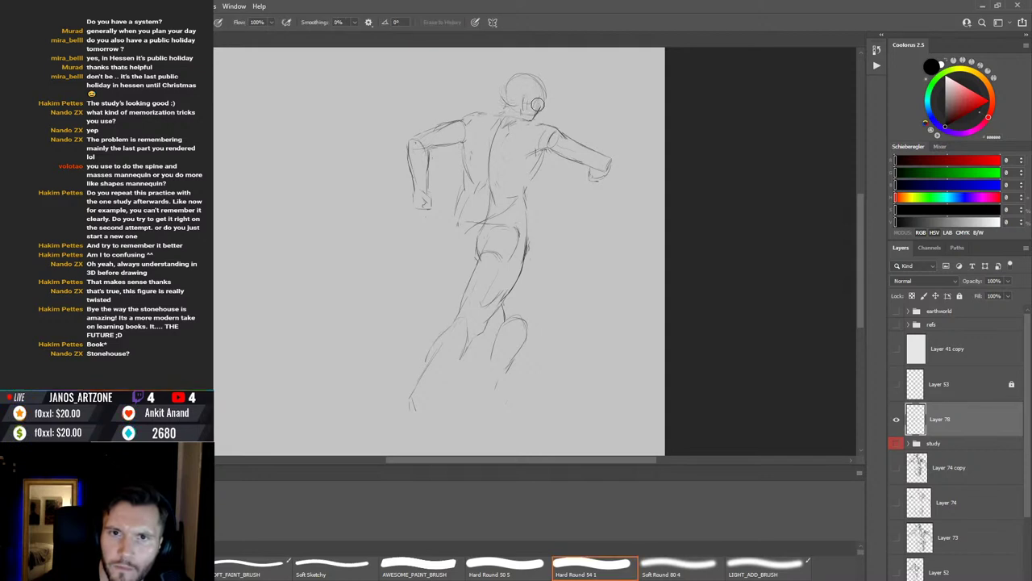
pyautogui.press('b')
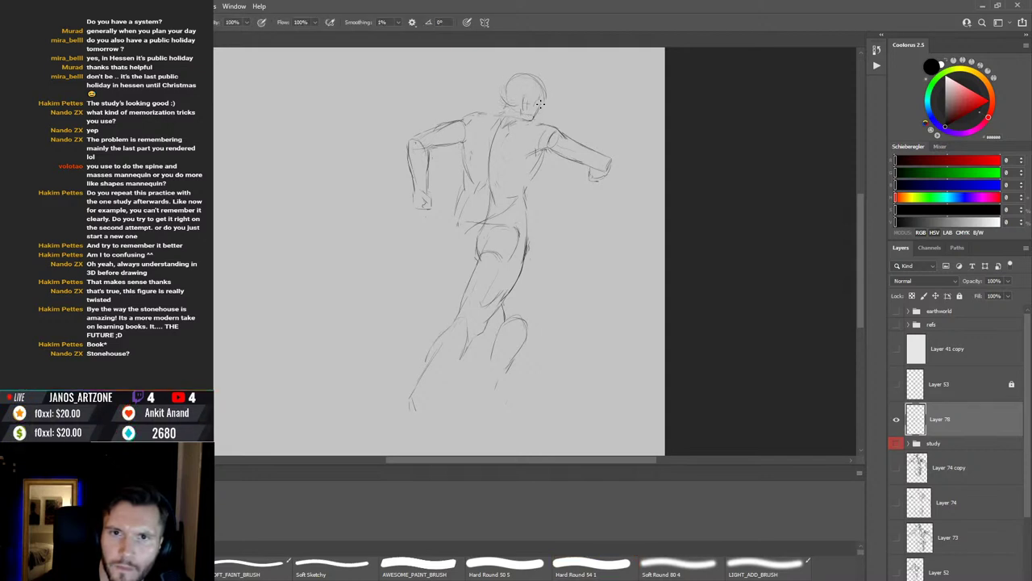
pyautogui.press('e')
pyautogui.press('b')
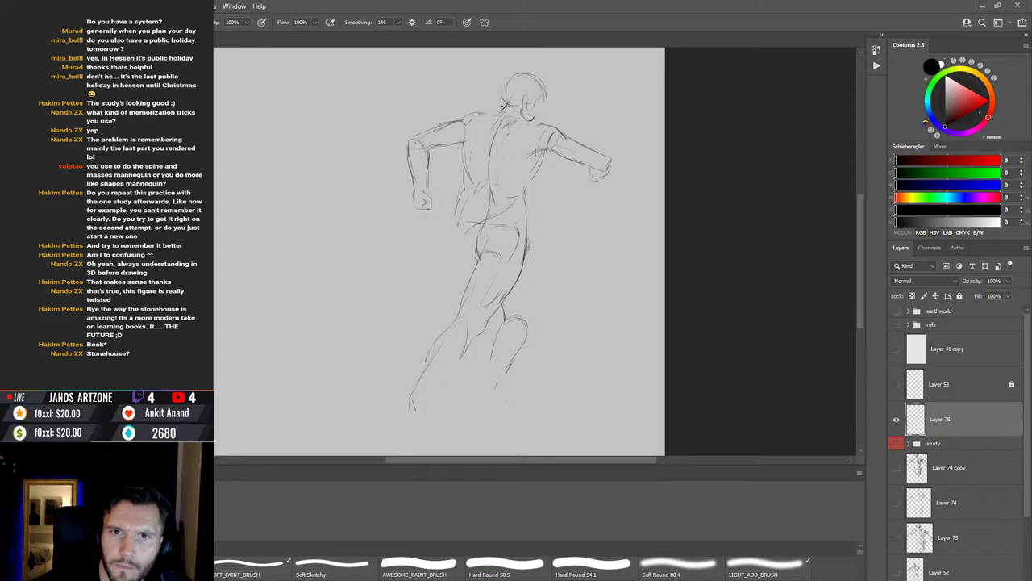
pyautogui.press('e')
pyautogui.press('b')
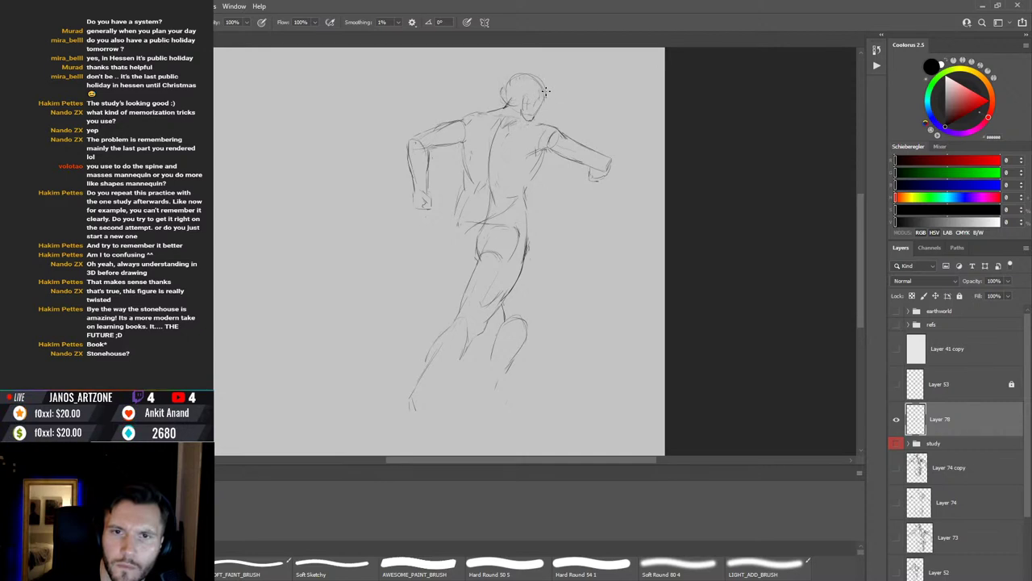
pyautogui.press('e')
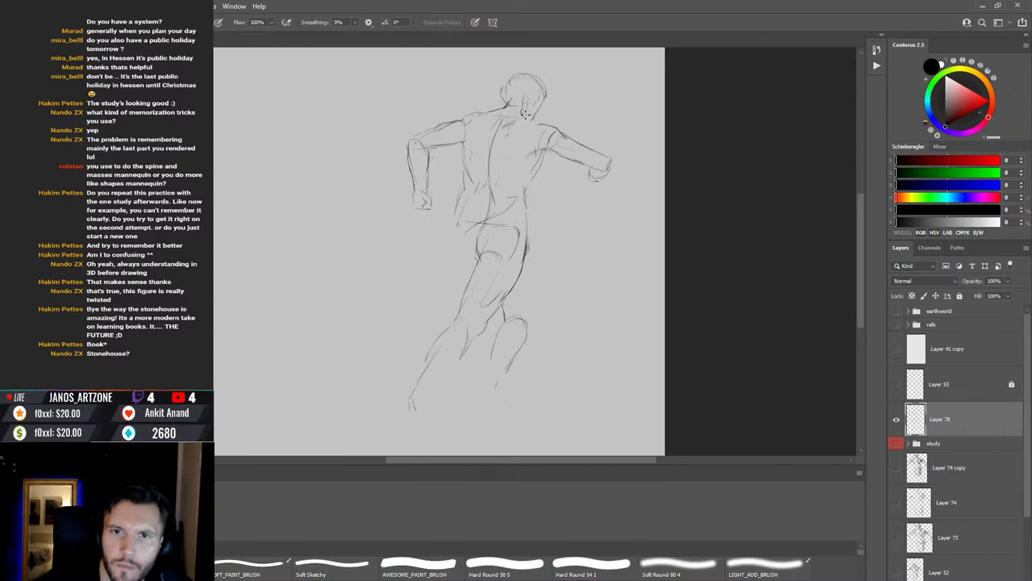
pyautogui.press('b')
pyautogui.press('e')
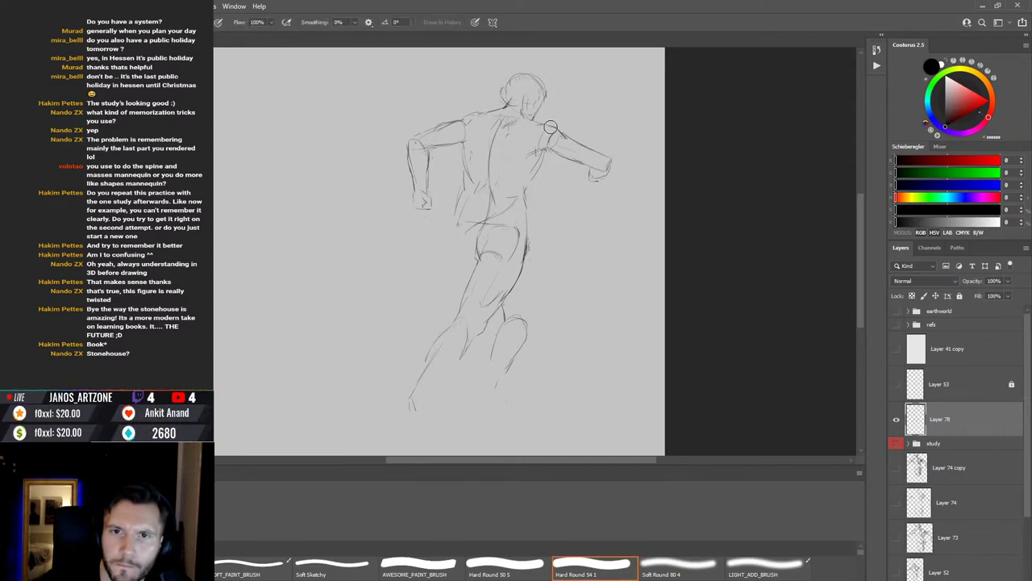
pyautogui.press('b')
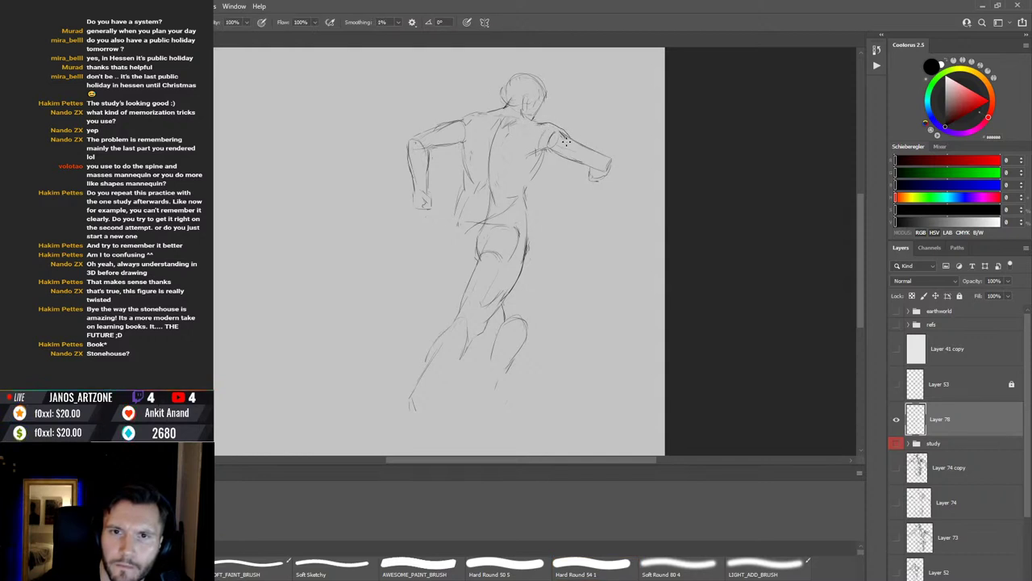
pyautogui.press('e')
pyautogui.press('b')
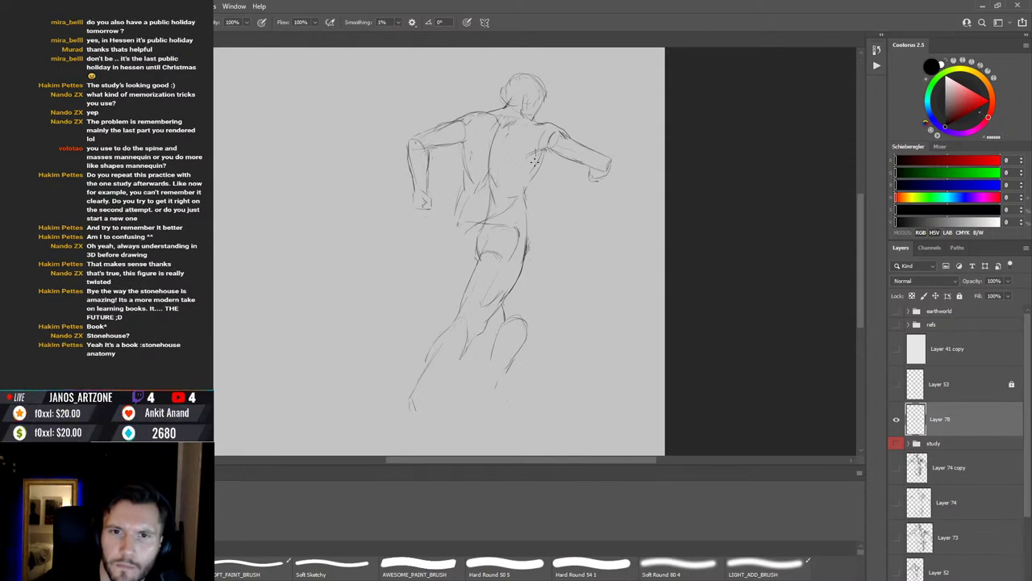
# Step: Brush deltoid and upper-arm muscle contours onto both shoulders, erasing stray strokes
pyautogui.press('e')
pyautogui.press('b')
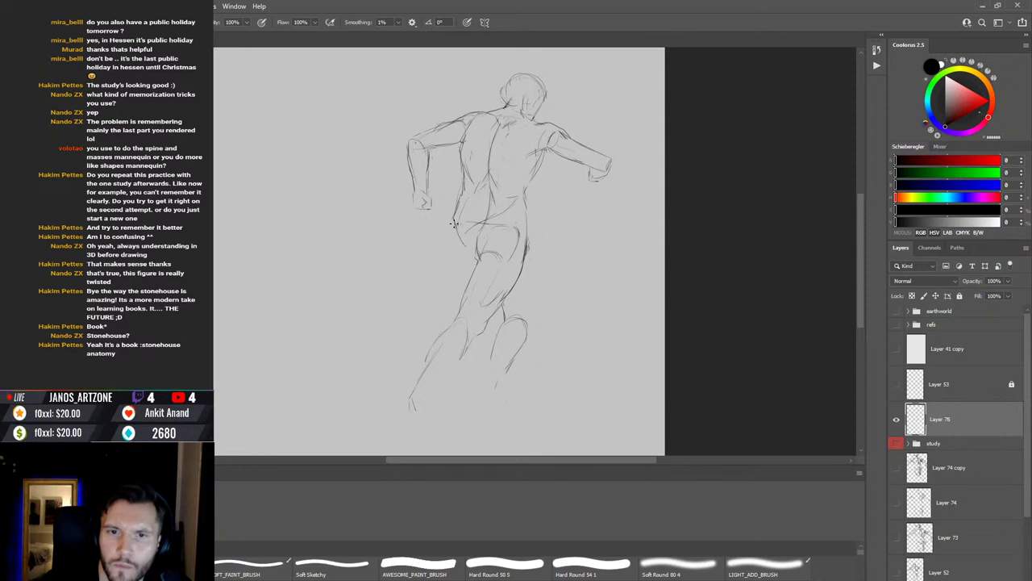
pyautogui.press('b')
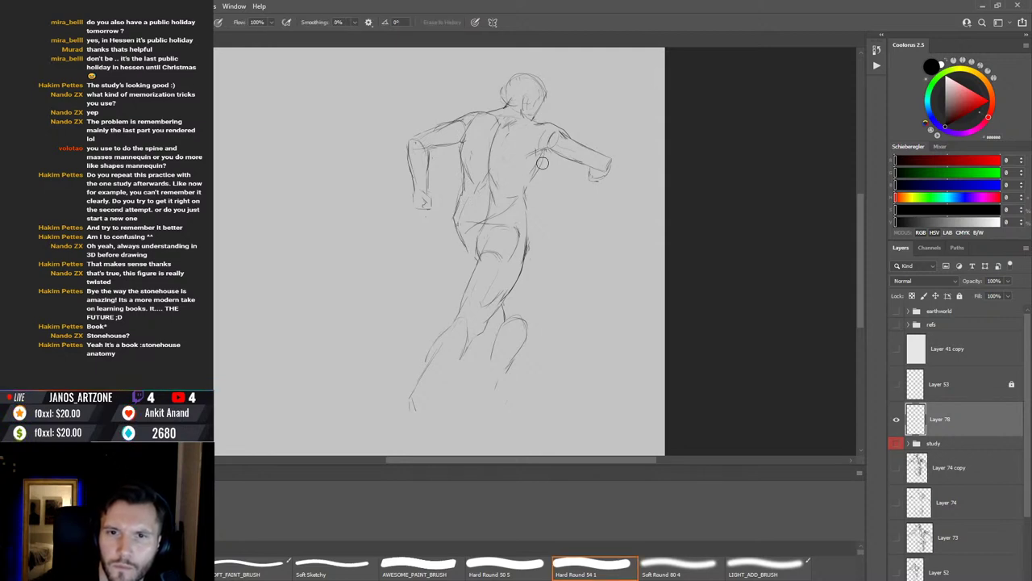
pyautogui.press('e')
pyautogui.press('b')
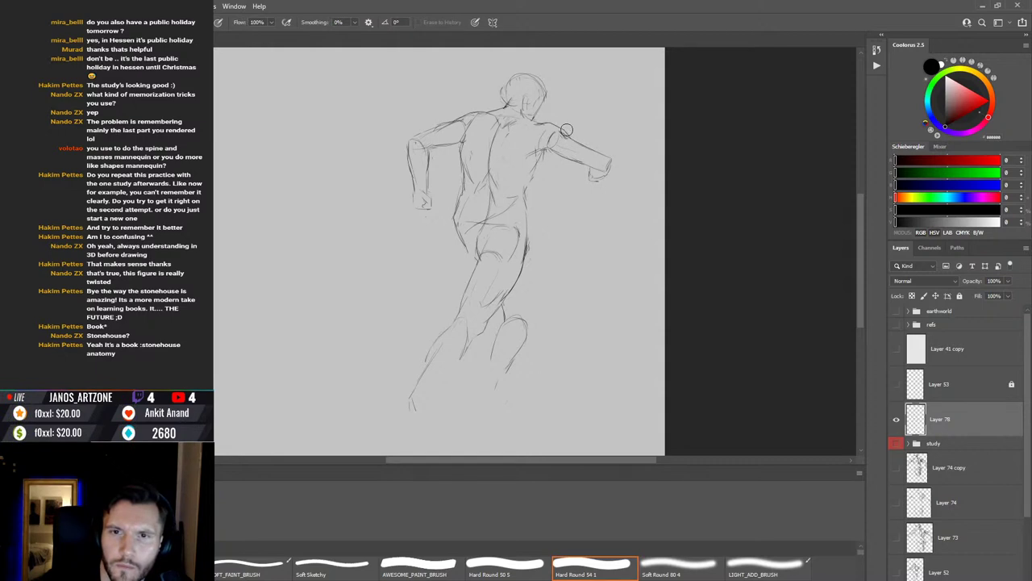
pyautogui.press('e')
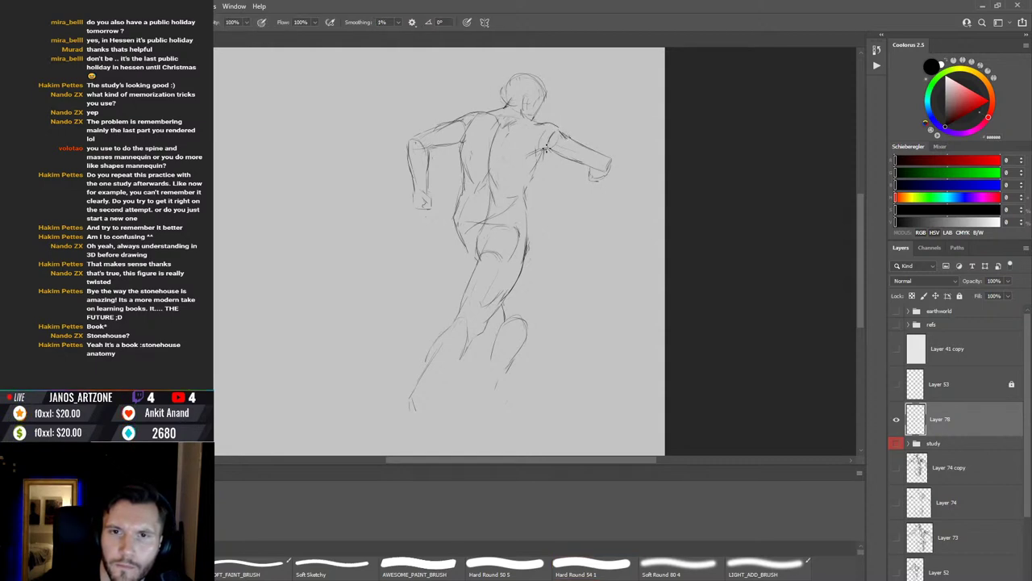
pyautogui.press('e')
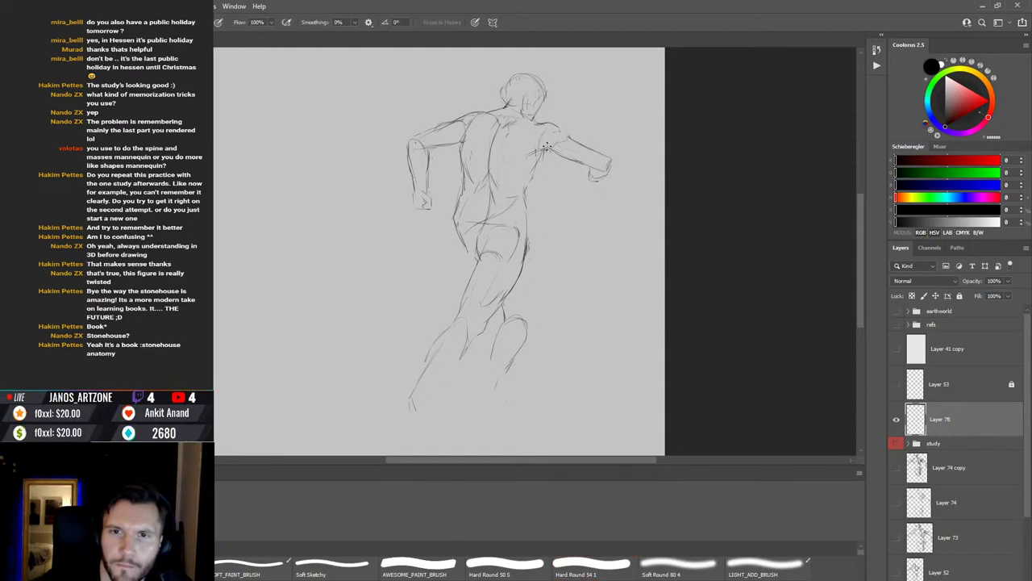
pyautogui.press('b')
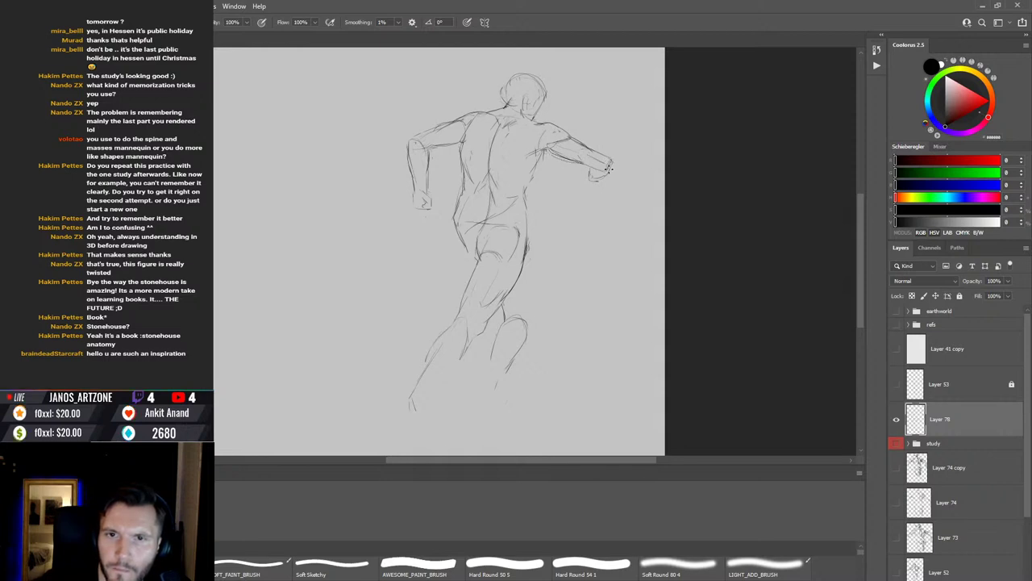
pyautogui.press('e')
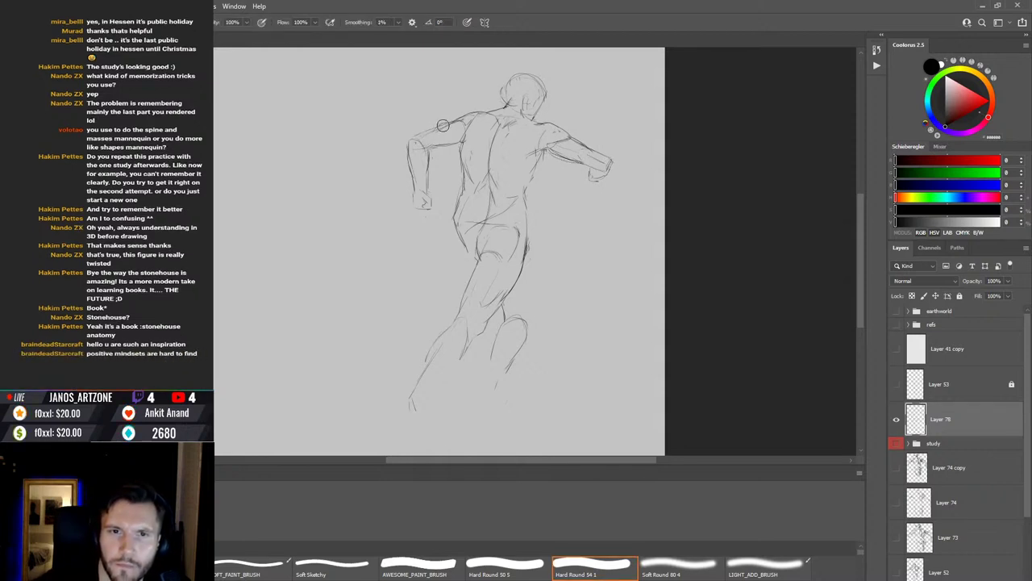
pyautogui.press('b')
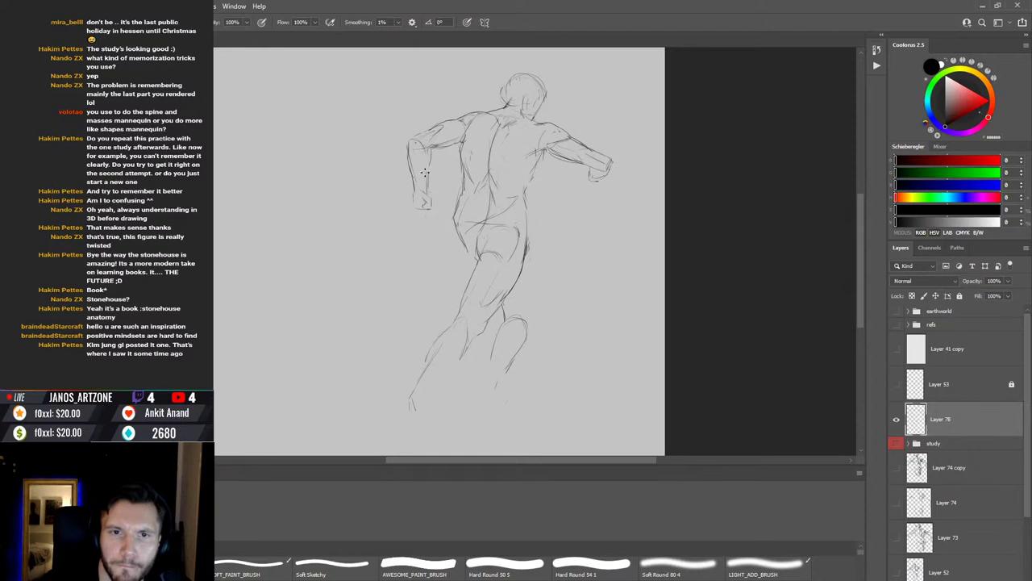
# Step: Erase and redraw the screen-left forearm and hand, then put the sketch under Free Transform
pyautogui.press('e')
pyautogui.moveTo(418, 179)
pyautogui.mouseDown()
pyautogui.moveTo(410, 165)
pyautogui.moveTo(409, 187)
pyautogui.mouseUp()
pyautogui.press('b')
pyautogui.hotkey('ctrl', 'z')
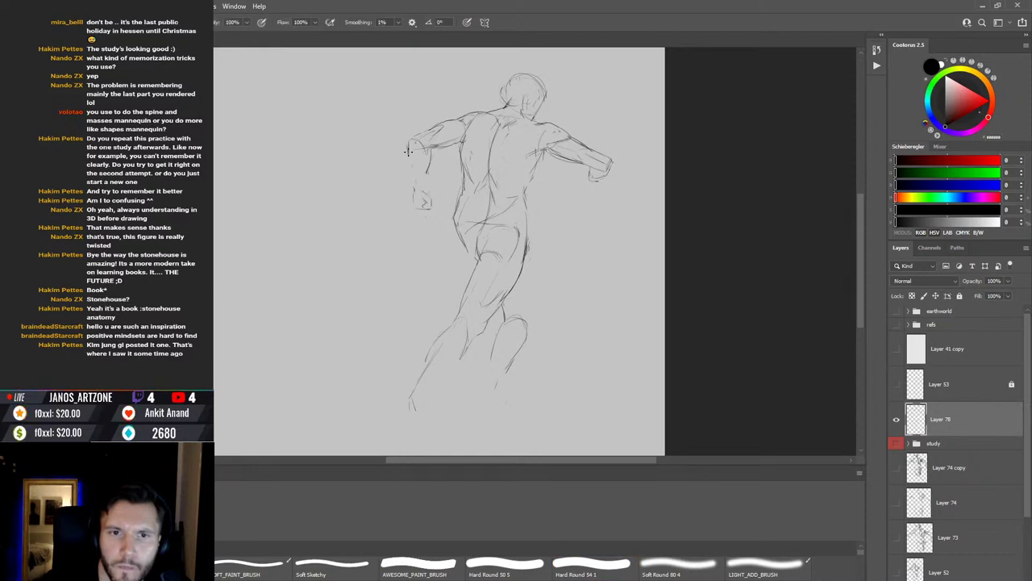
pyautogui.press('e')
pyautogui.moveTo(413, 190)
pyautogui.mouseDown()
pyautogui.moveTo(438, 199)
pyautogui.moveTo(413, 181)
pyautogui.moveTo(413, 205)
pyautogui.moveTo(430, 210)
pyautogui.mouseUp()
pyautogui.press('b')
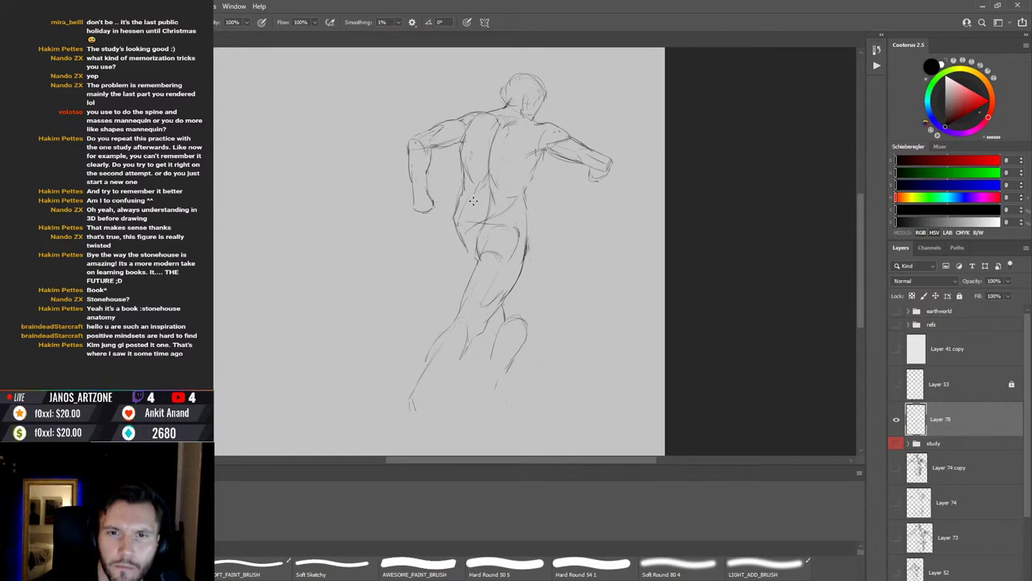
pyautogui.hotkey('ctrl', 't')
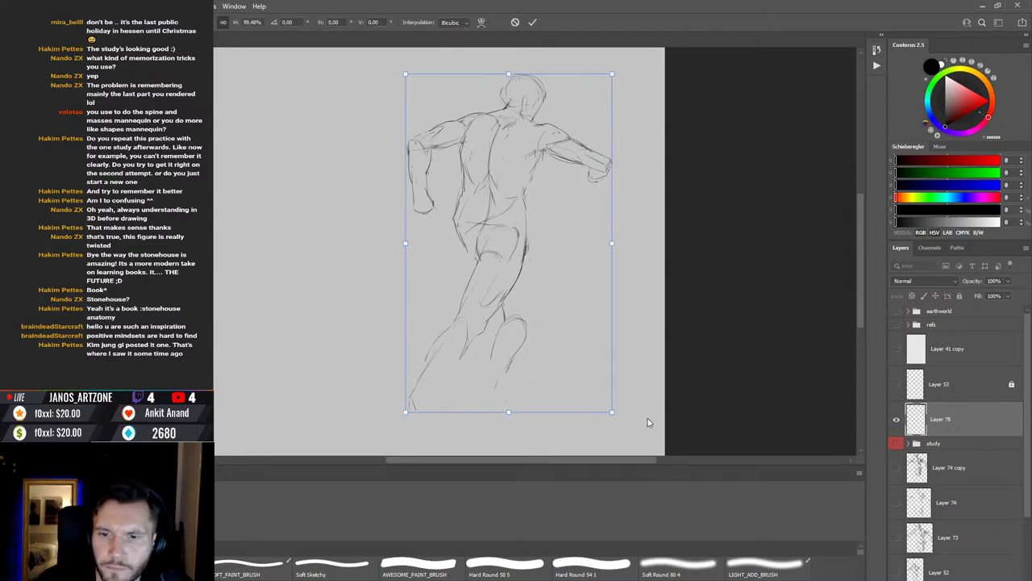
# Step: Flip the whole sketch horizontally and commit the transform
pyautogui.press('h')
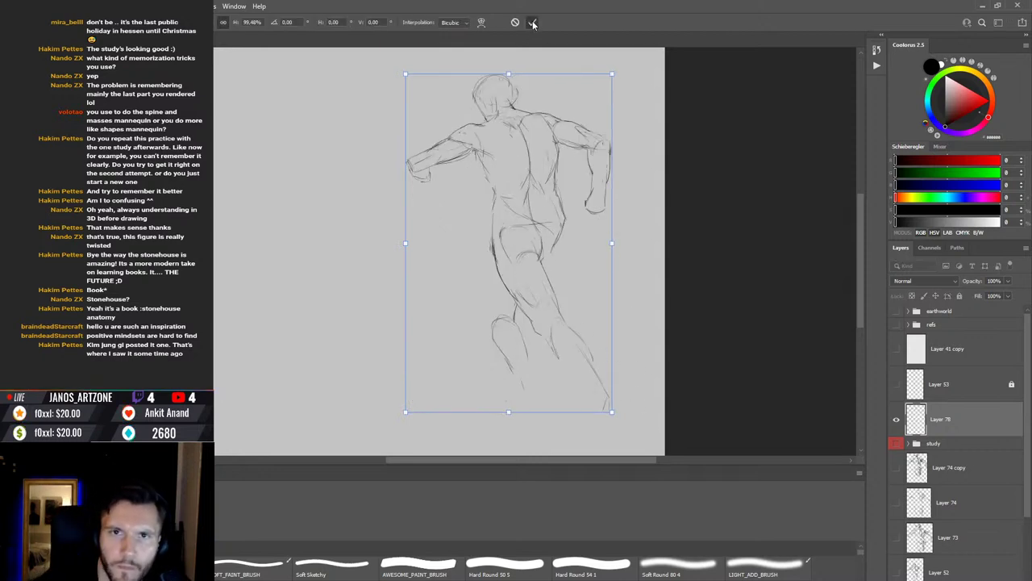
pyautogui.press('Return')
pyautogui.press('b')
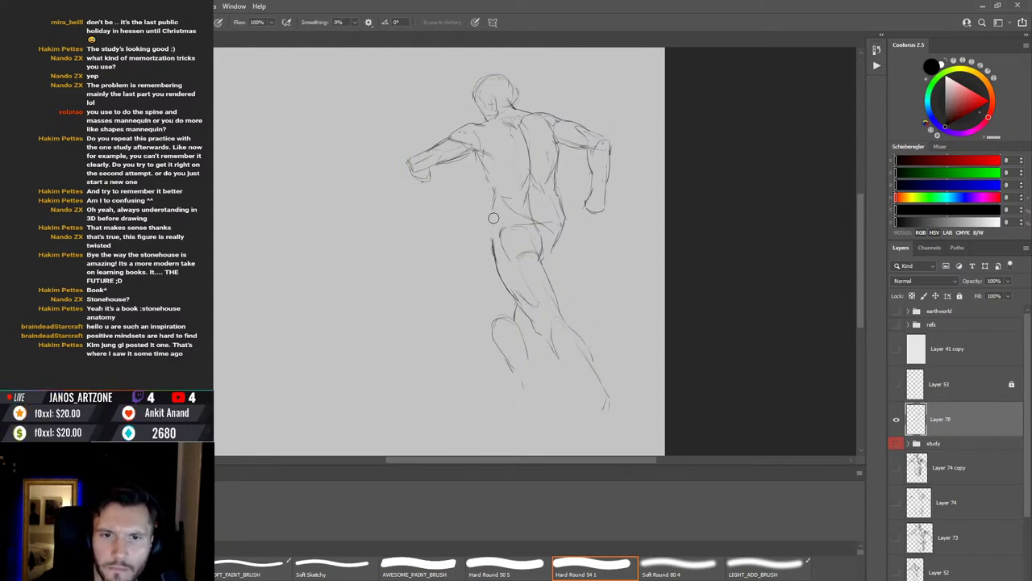
# Step: Darken pencil strokes on the bent arm's shoulder and adjoining back, erasing stray marks along the way
pyautogui.press('b')
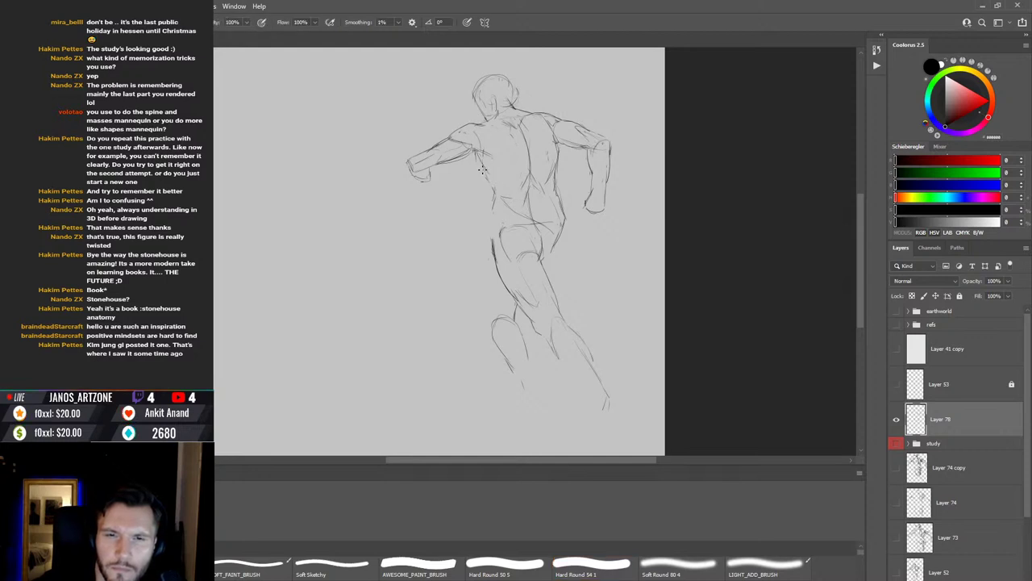
pyautogui.press('e')
pyautogui.press('b')
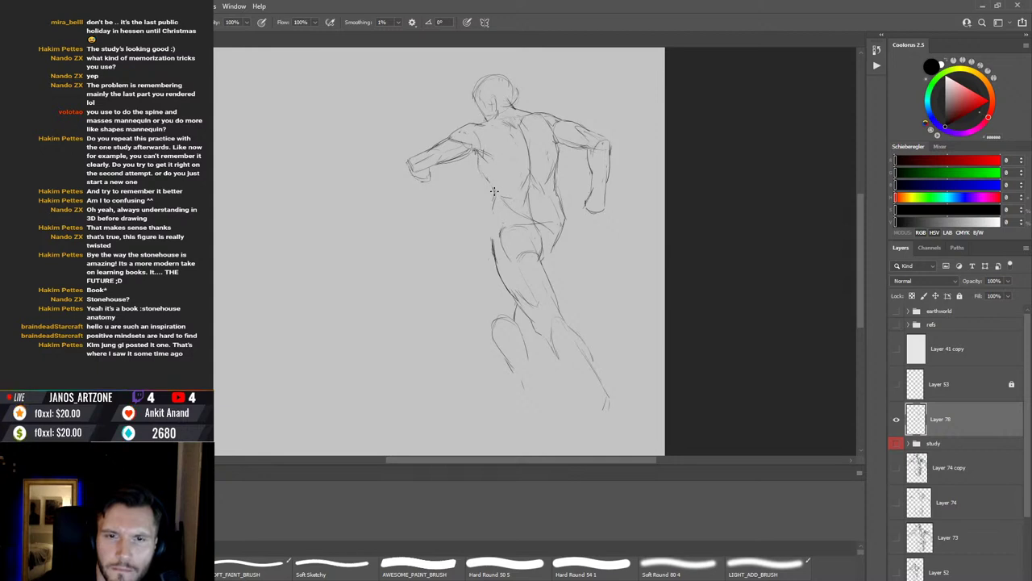
pyautogui.press('e')
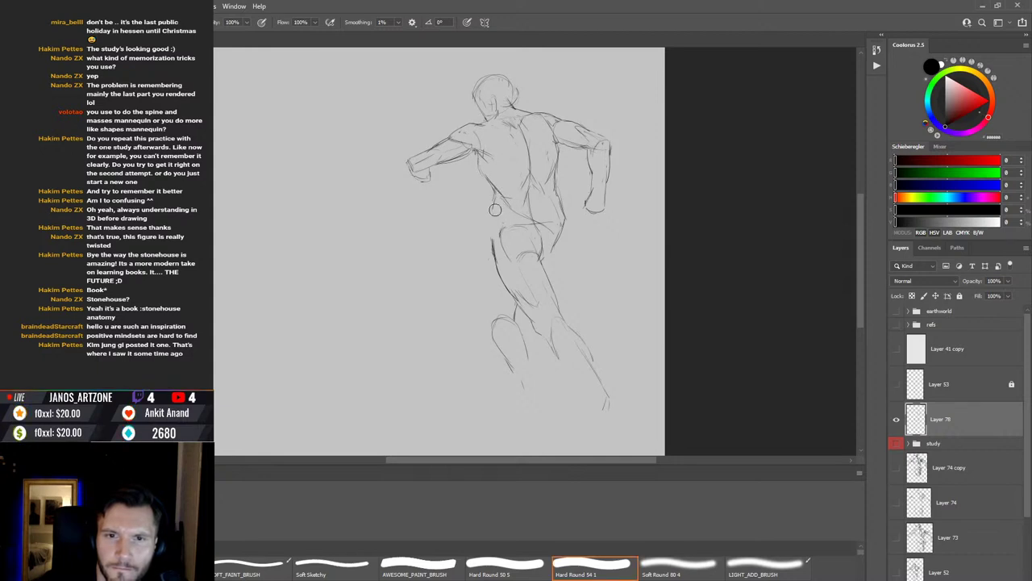
pyautogui.press('b')
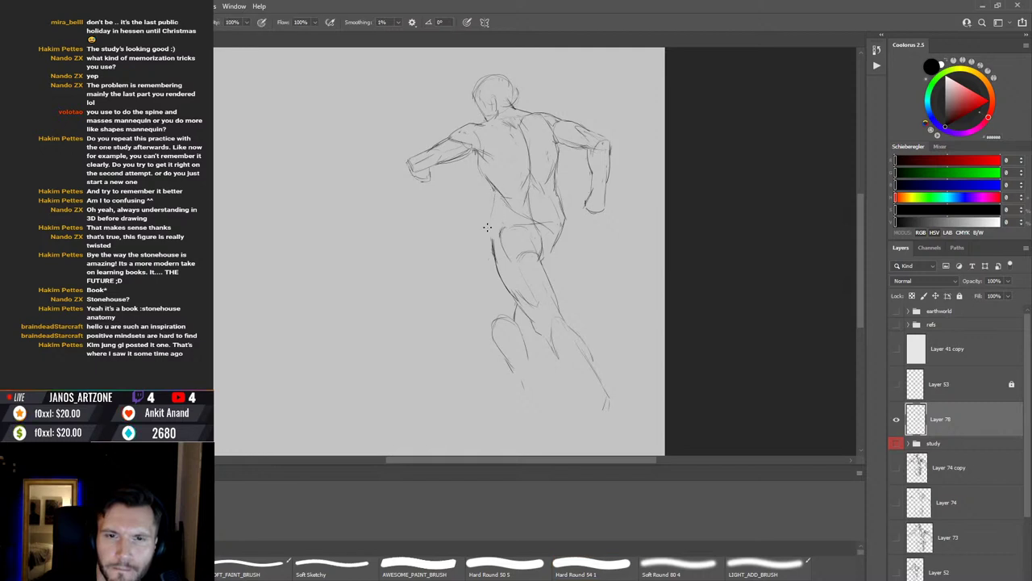
pyautogui.press('e')
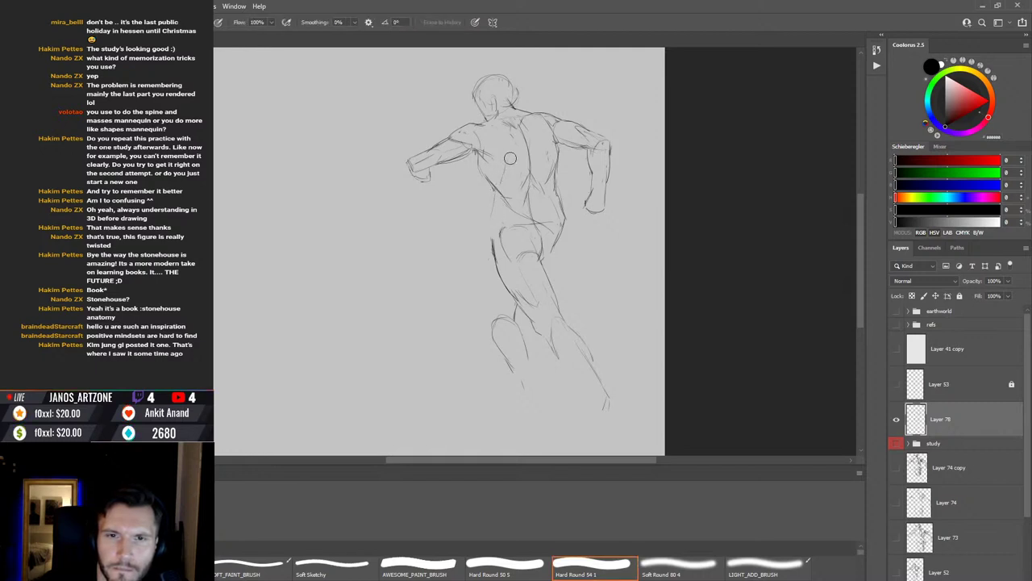
pyautogui.press('b')
pyautogui.press('e')
pyautogui.press('b')
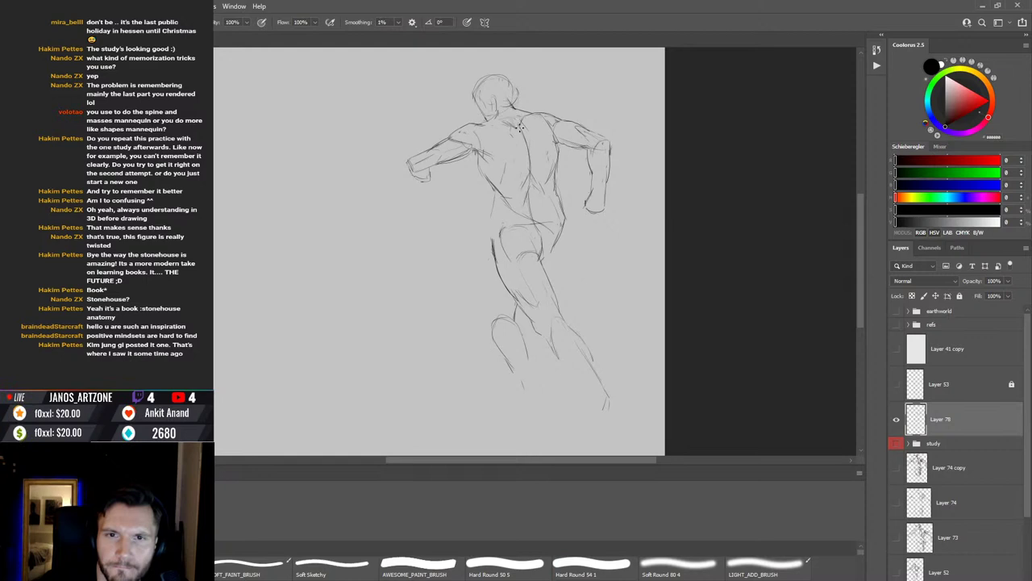
pyautogui.press('e')
pyautogui.press('b')
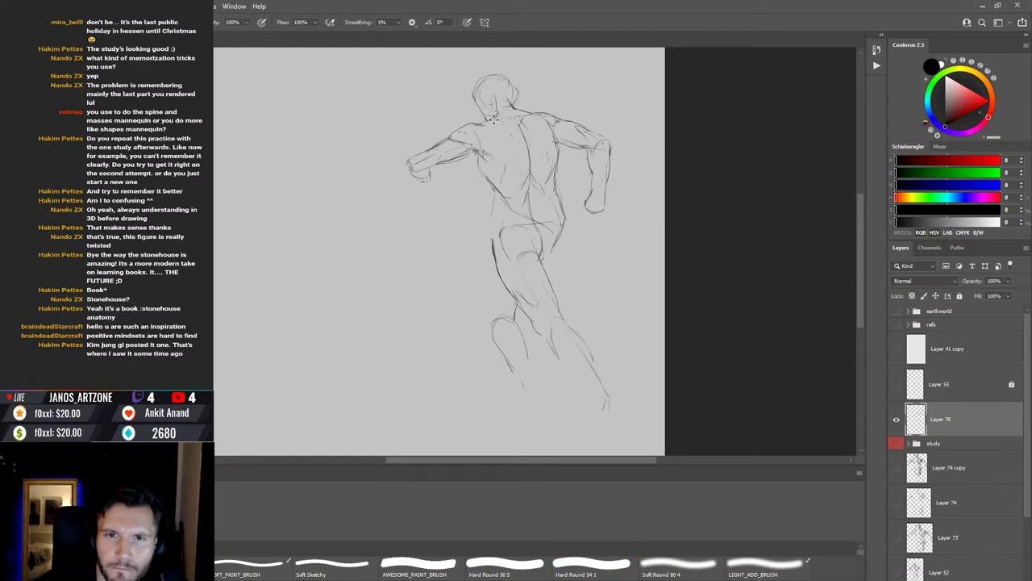
pyautogui.press('e')
pyautogui.press('b')
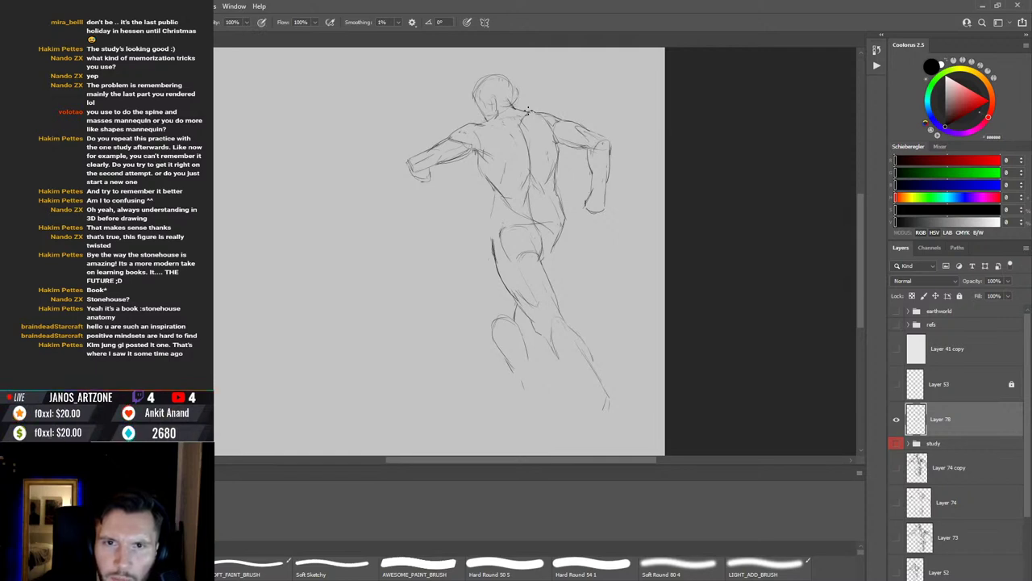
pyautogui.press('e')
pyautogui.press('b')
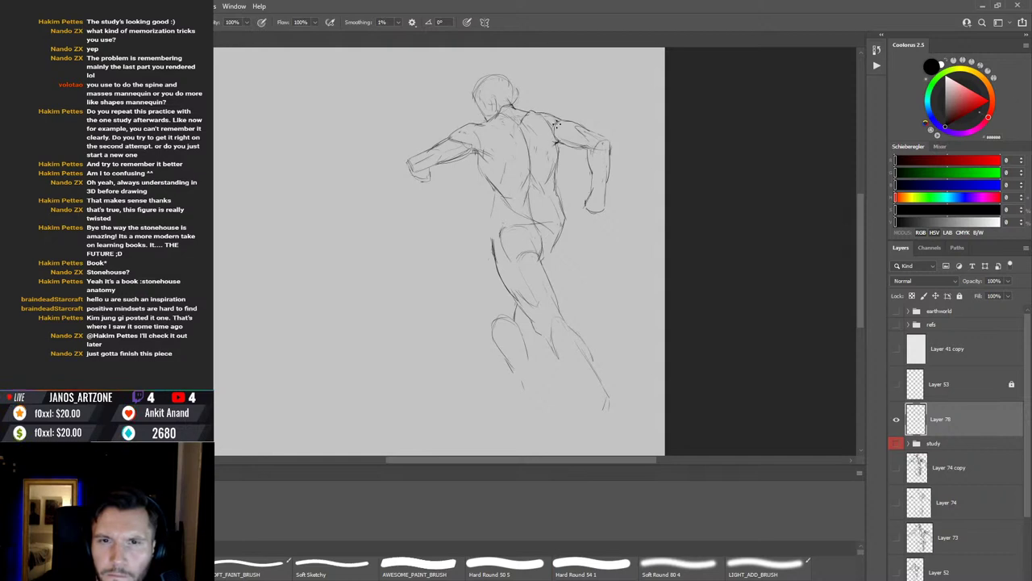
pyautogui.scroll(-1, 557, 123)
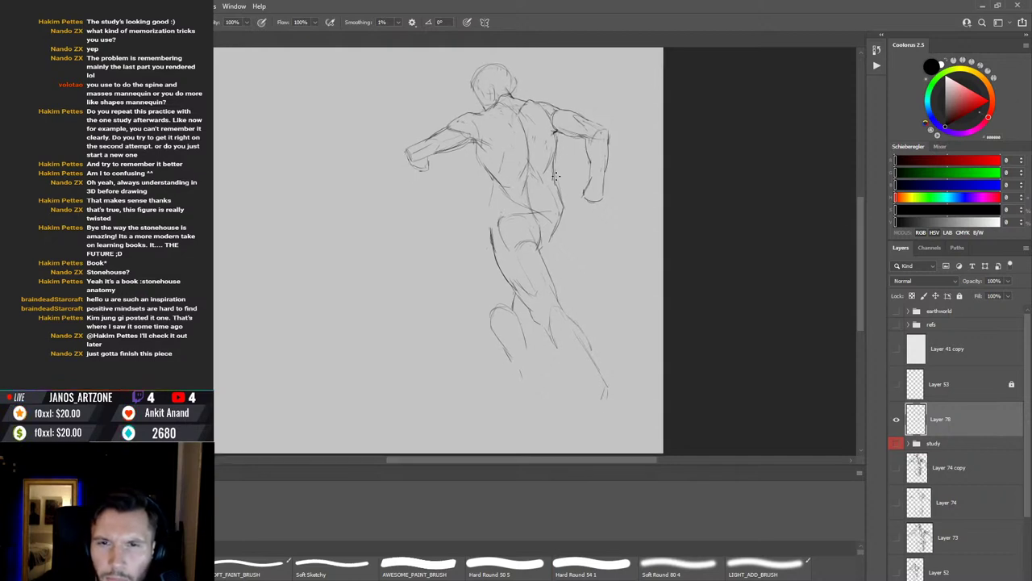
pyautogui.press('e')
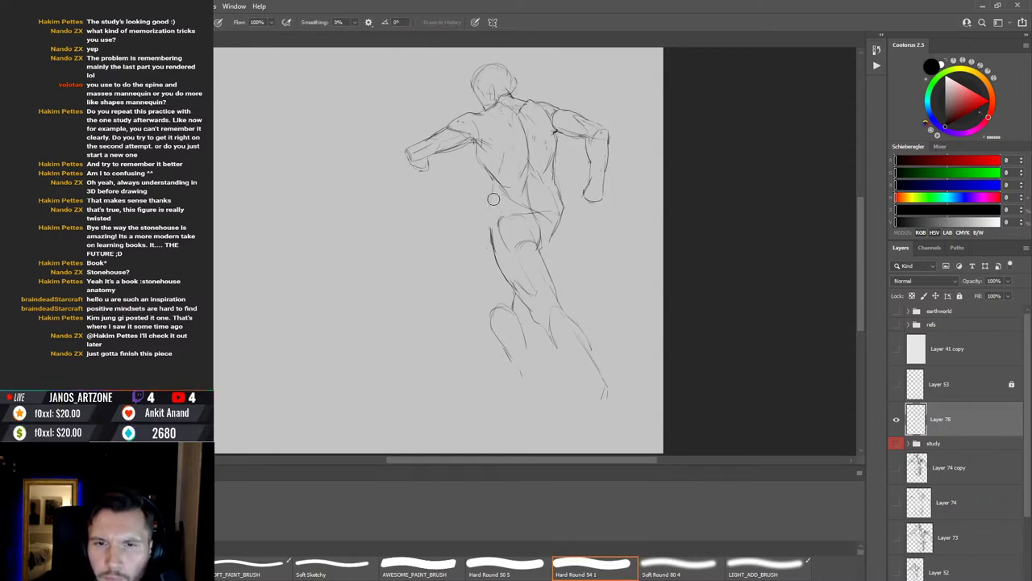
pyautogui.press('b')
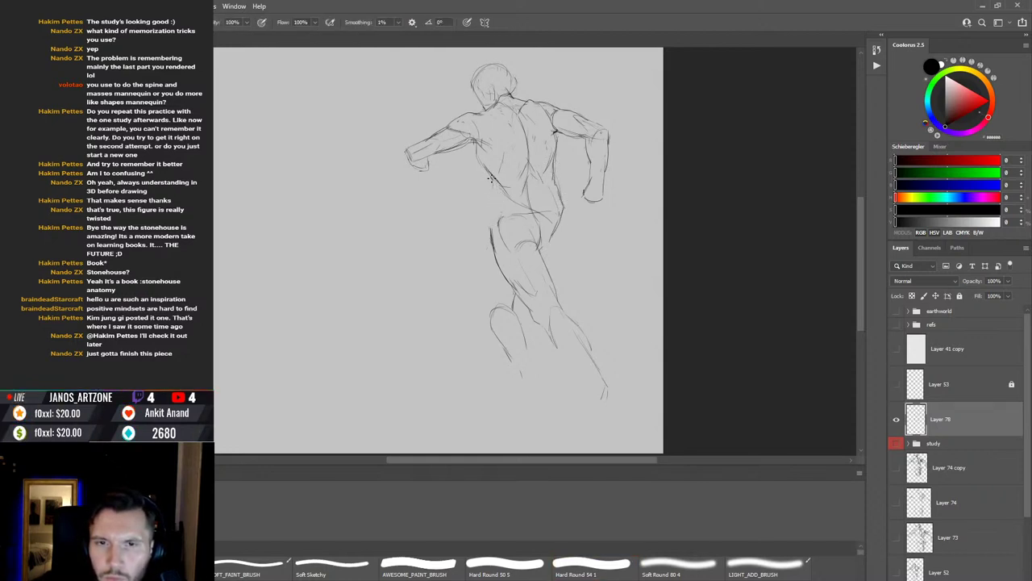
# Step: Lasso the legs below the waist, shift them slightly right, and deselect
pyautogui.press('l')
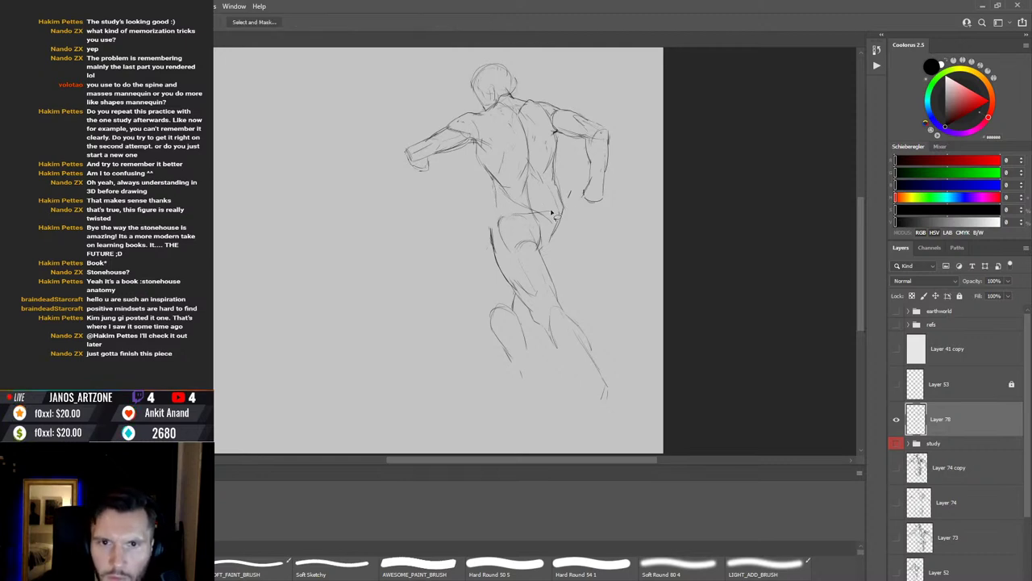
pyautogui.moveTo(569, 197)
pyautogui.mouseDown()
pyautogui.moveTo(450, 395)
pyautogui.moveTo(650, 347)
pyautogui.moveTo(576, 198)
pyautogui.mouseUp()
pyautogui.hotkey('ctrl', 't')
pyautogui.moveTo(595, 321); pyautogui.dragTo(608, 325)
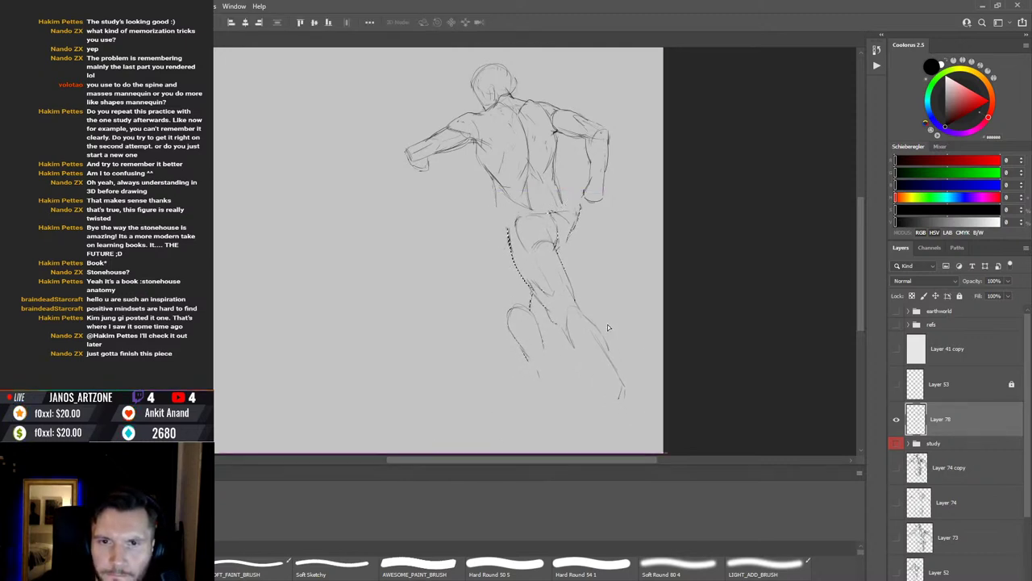
pyautogui.press('Return')
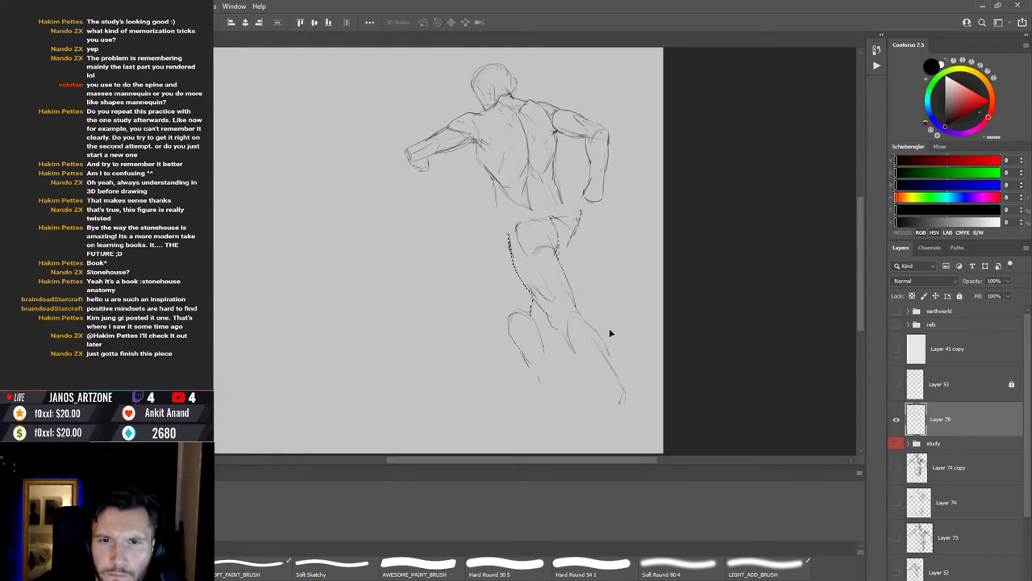
pyautogui.hotkey('ctrl', 't')
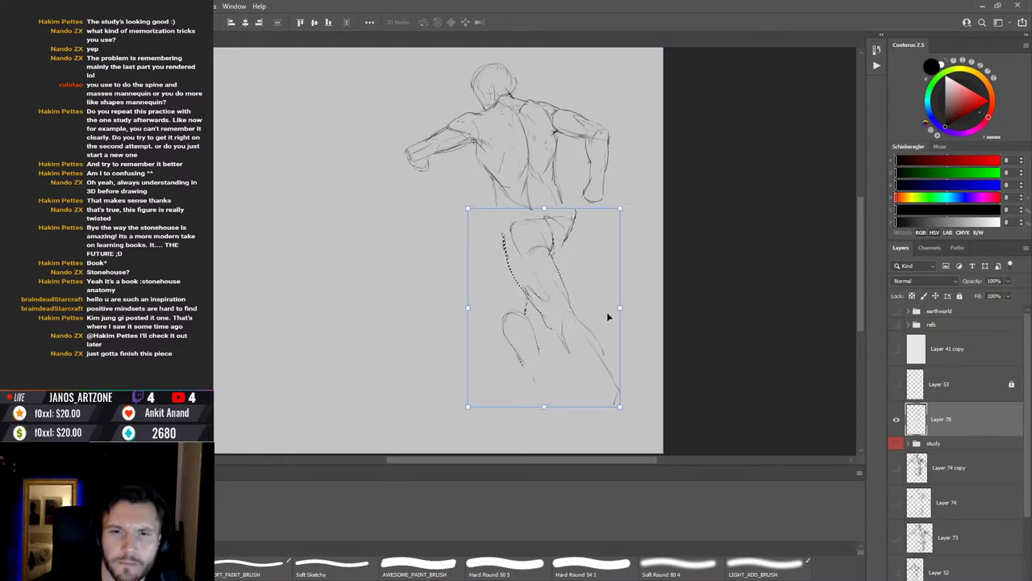
pyautogui.press('Return')
pyautogui.hotkey('ctrl', 'd')
# Step: Erase the small stray strokes near the hip and waist line
pyautogui.press('b')
pyautogui.press('e')
pyautogui.moveTo(574, 211); pyautogui.dragTo(564, 231)
pyautogui.press('b')
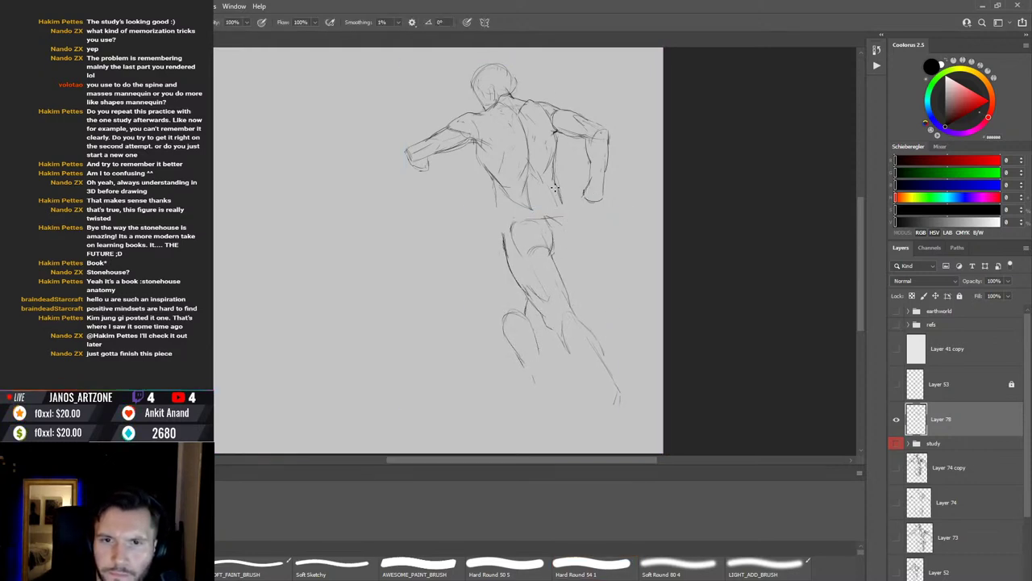
pyautogui.press('e')
pyautogui.moveTo(560, 195); pyautogui.dragTo(558, 192)
pyautogui.press('b')
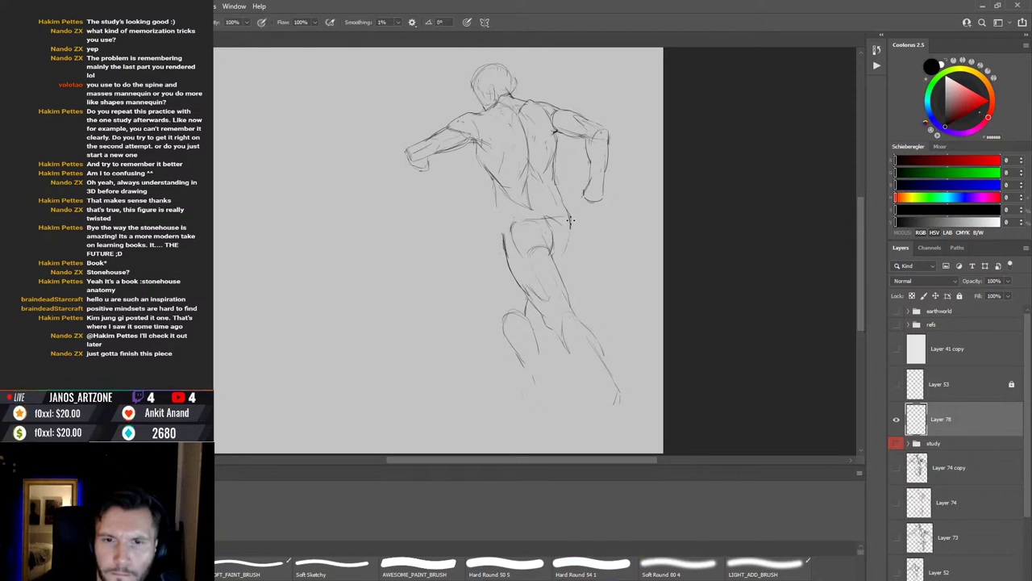
# Step: Sketch contour lines over the thigh with a hard-edged eraser for fixes, undoing the unwanted strokes
pyautogui.click(592, 564)
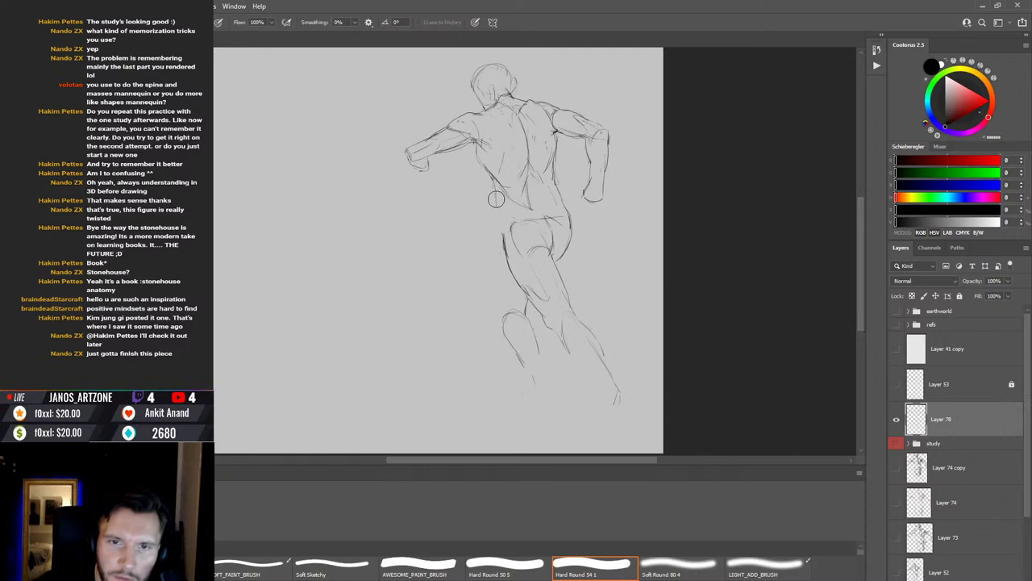
pyautogui.press('b')
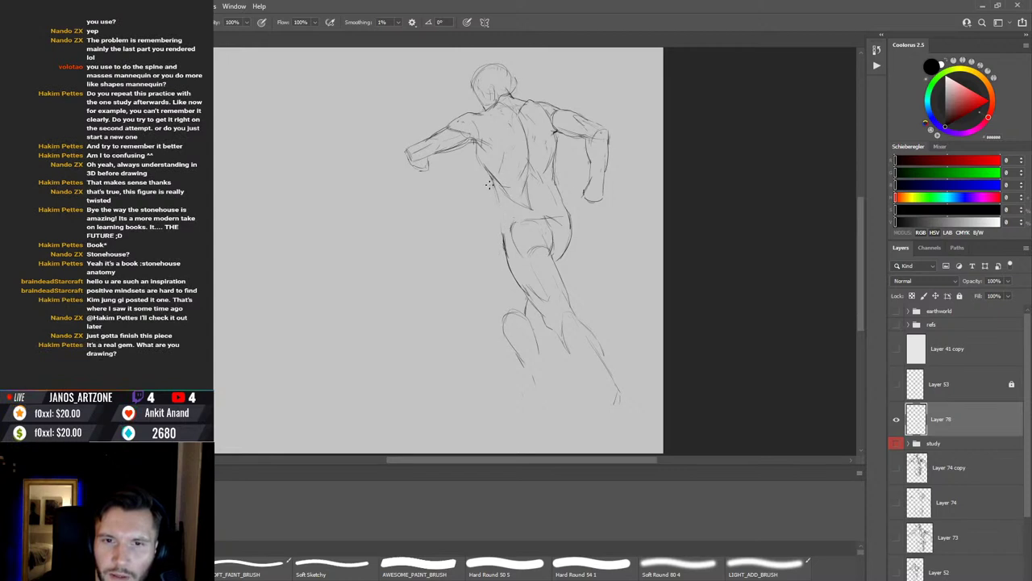
pyautogui.press('e')
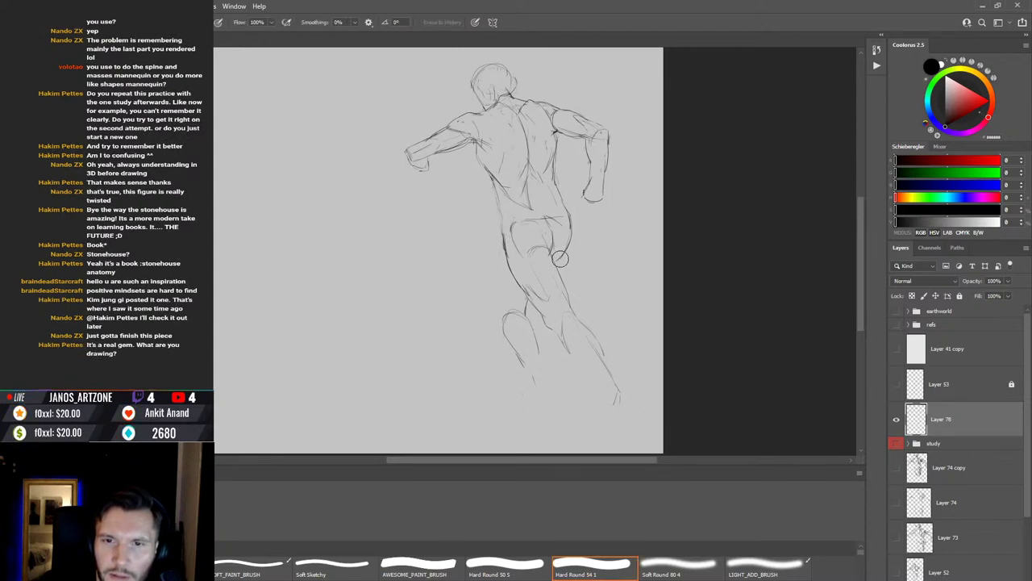
pyautogui.press('b')
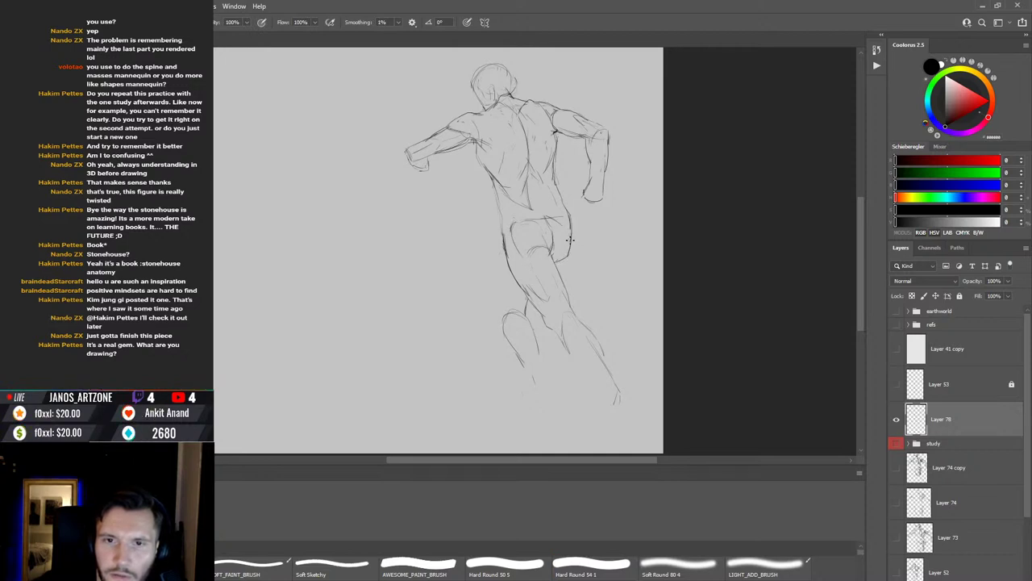
pyautogui.press('e')
pyautogui.press('b')
pyautogui.moveTo(517, 243)
pyautogui.mouseDown()
pyautogui.moveTo(499, 276)
pyautogui.moveTo(499, 317)
pyautogui.moveTo(494, 300)
pyautogui.moveTo(546, 413)
pyautogui.moveTo(539, 361)
pyautogui.moveTo(556, 412)
pyautogui.mouseUp()
pyautogui.hotkey('ctrl', 'z')
pyautogui.hotkey('ctrl', 'z')
# Step: Shift the whole sketch slightly up and left, then draw the lower leg and trailing foot
pyautogui.press('v')
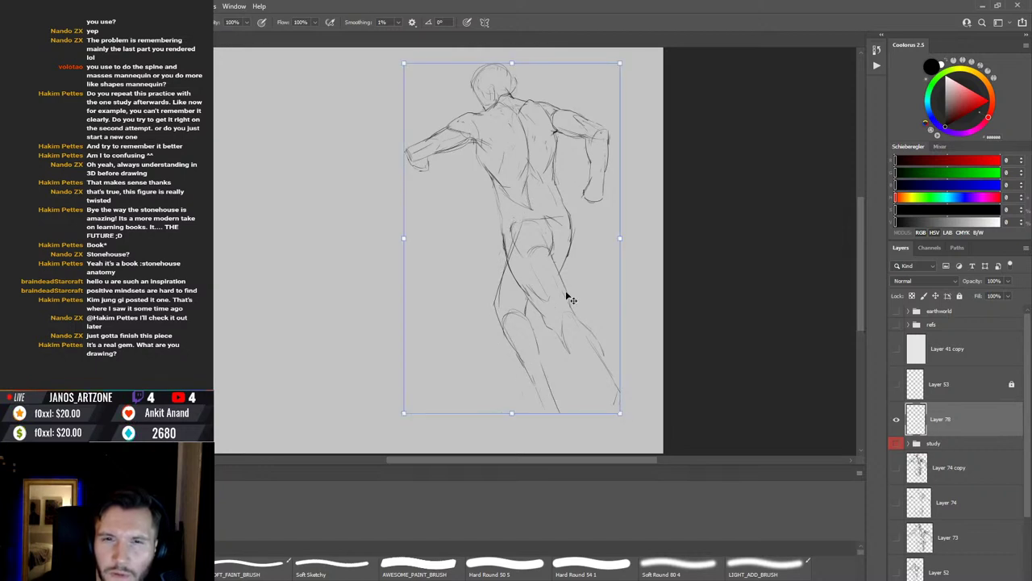
pyautogui.moveTo(566, 280); pyautogui.dragTo(562, 272)
pyautogui.press('b')
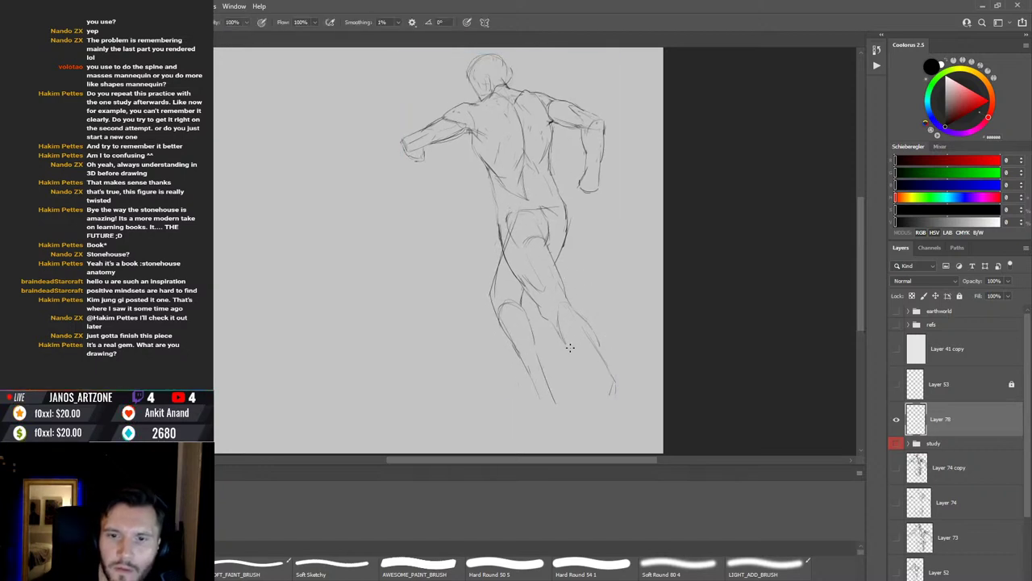
pyautogui.moveTo(578, 357); pyautogui.dragTo(598, 382)
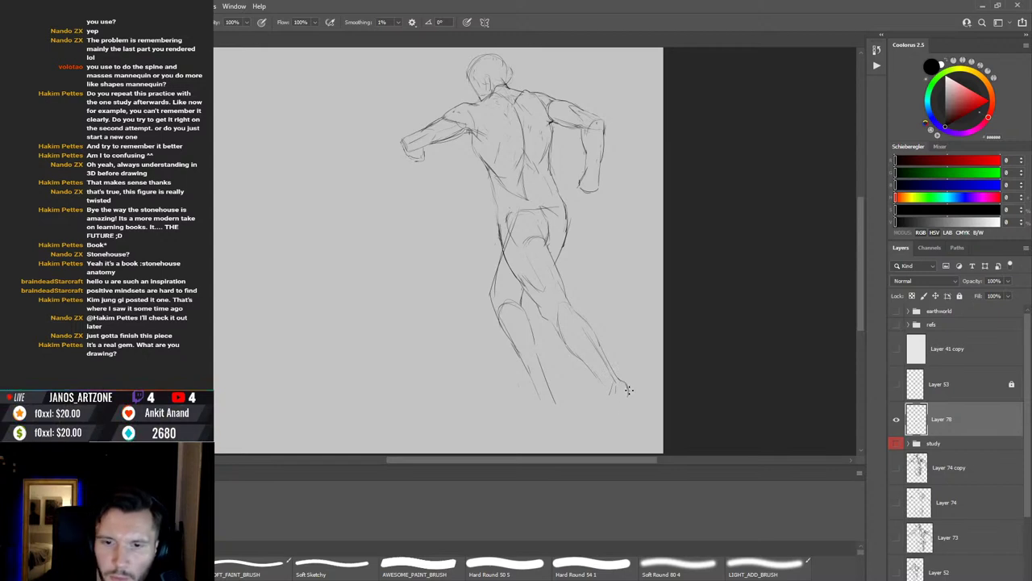
pyautogui.moveTo(622, 405); pyautogui.dragTo(610, 424)
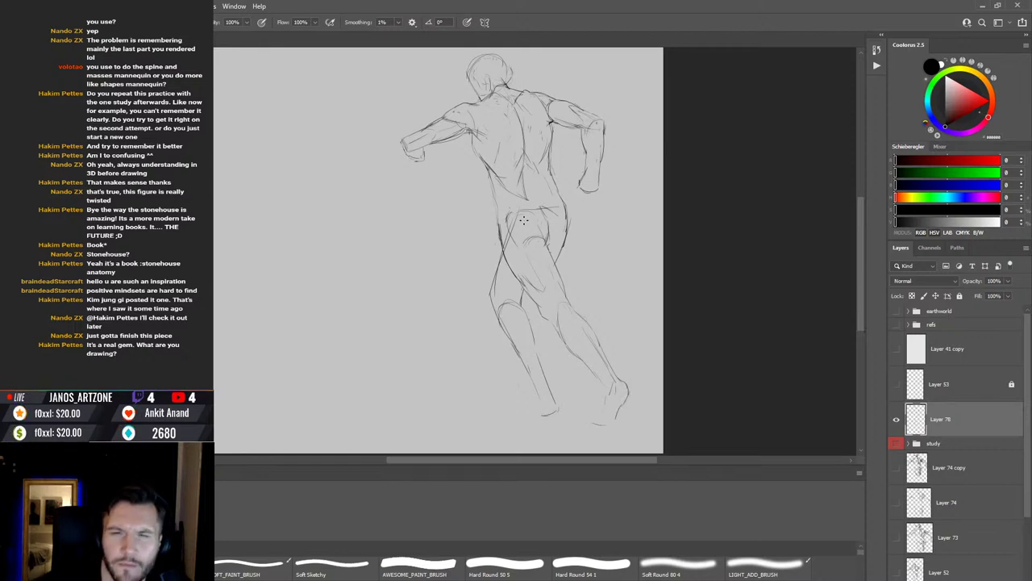
pyautogui.press('b')
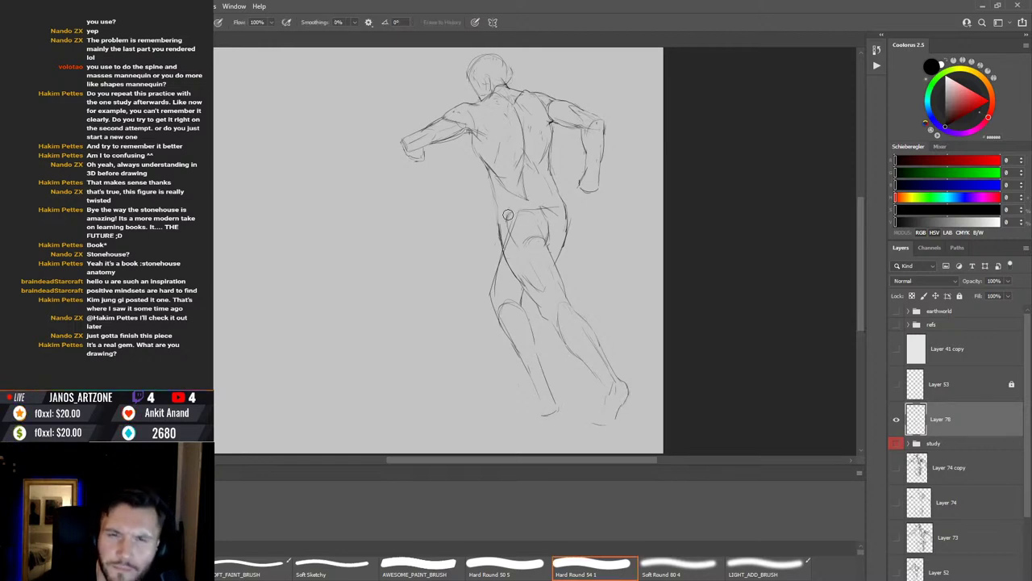
pyautogui.press('v')
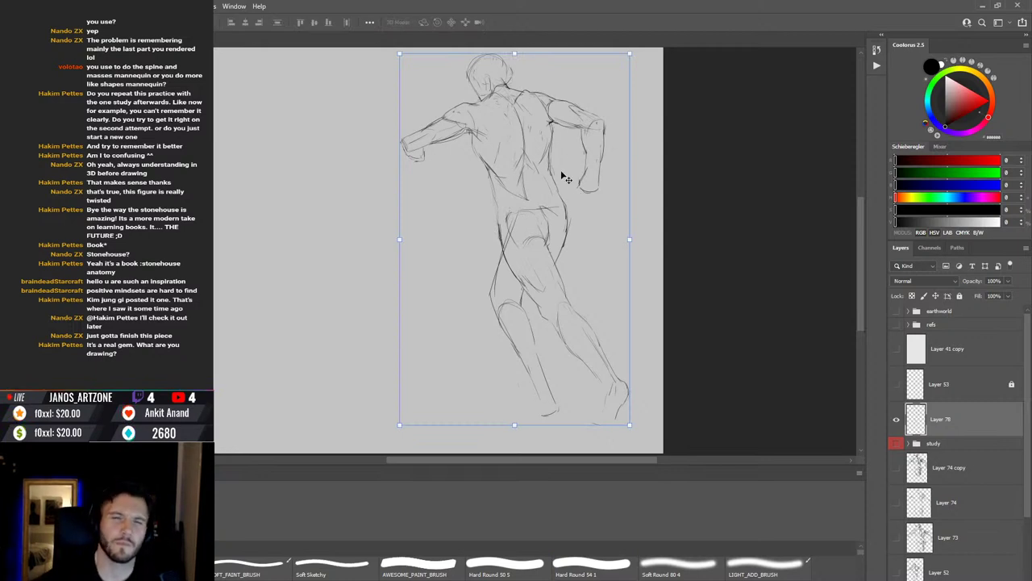
# Step: Lasso the messy head lines, remove them, and clear the selection
pyautogui.press('l')
pyautogui.moveTo(470, 87)
pyautogui.mouseDown()
pyautogui.moveTo(532, 78)
pyautogui.moveTo(490, 105)
pyautogui.mouseUp()
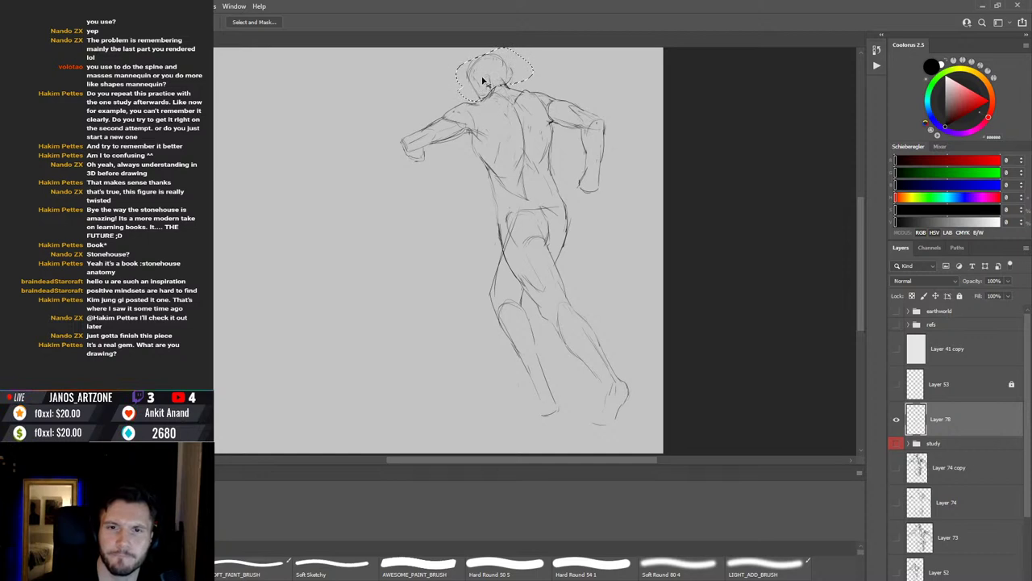
pyautogui.scroll(-2, 482, 84)
pyautogui.scroll(3, 499, 133)
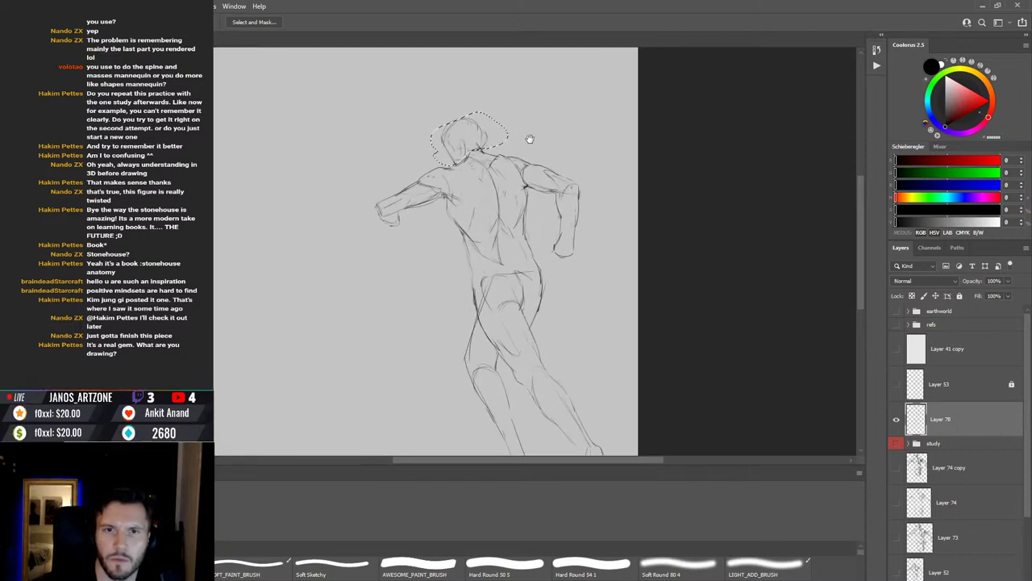
pyautogui.hotkey('ctrl', 'z')
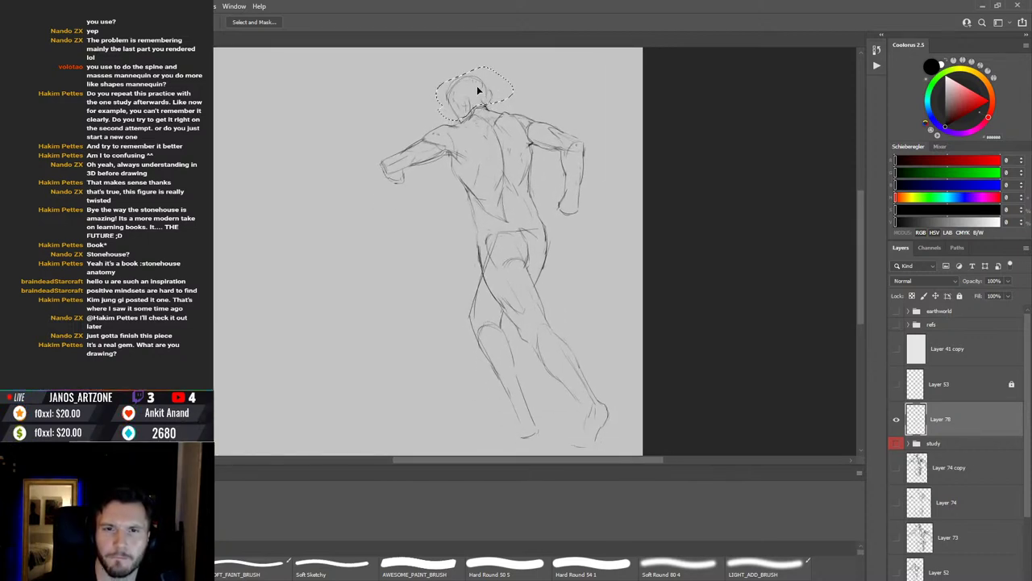
pyautogui.hotkey('ctrl', 'z')
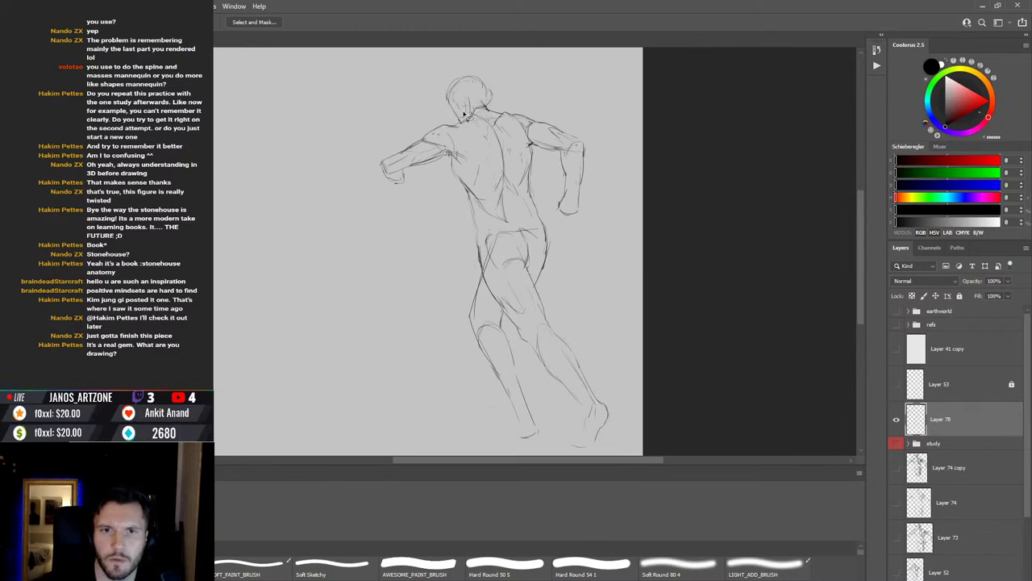
# Step: Redraw the back of the skull and scale the new head to about 110%
pyautogui.moveTo(438, 113)
pyautogui.mouseDown()
pyautogui.moveTo(508, 82)
pyautogui.moveTo(490, 114)
pyautogui.moveTo(445, 122)
pyautogui.moveTo(471, 98)
pyautogui.moveTo(443, 120)
pyautogui.mouseUp()
pyautogui.press('v')
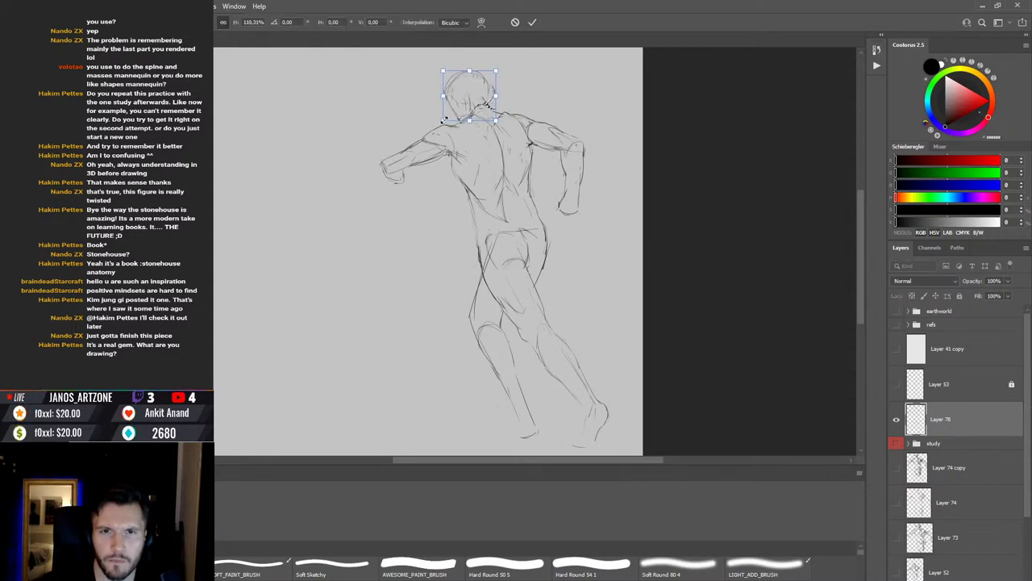
pyautogui.click(532, 22)
pyautogui.hotkey('ctrl', 'd')
pyautogui.press('b')
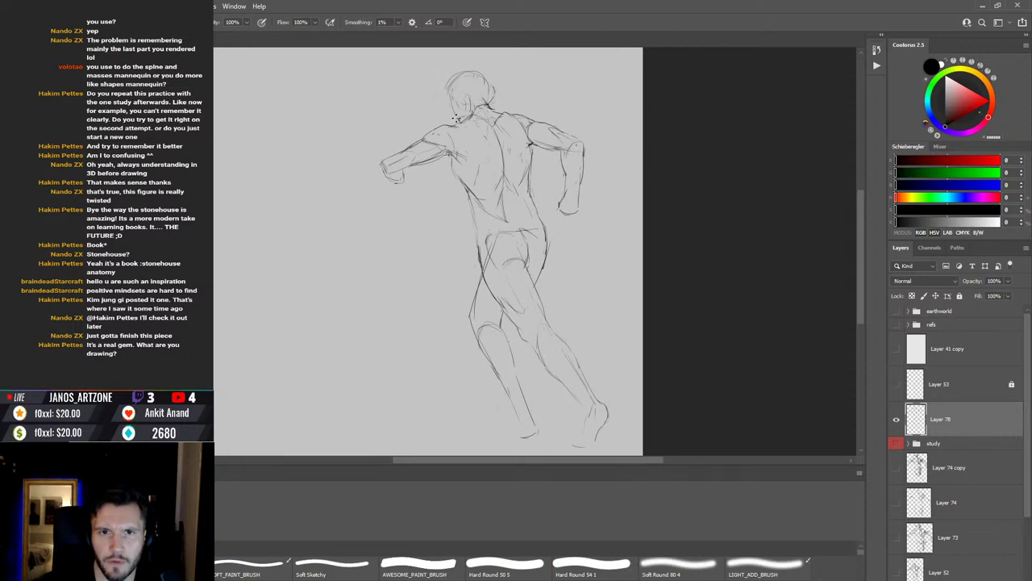
# Step: Redraw the right shoulder blade strokes, erasing stray lines near the neck
pyautogui.press('e')
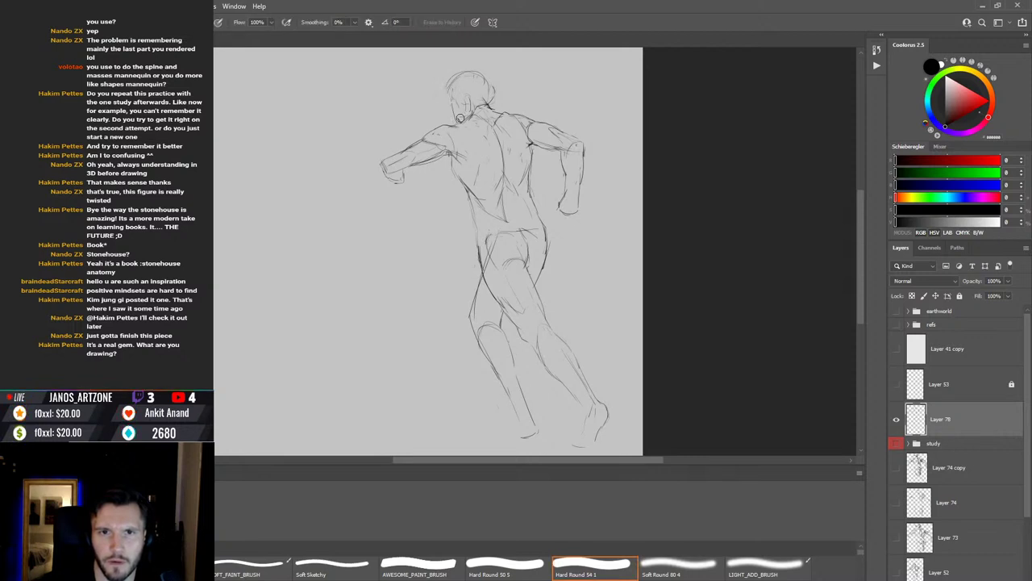
pyautogui.press('b')
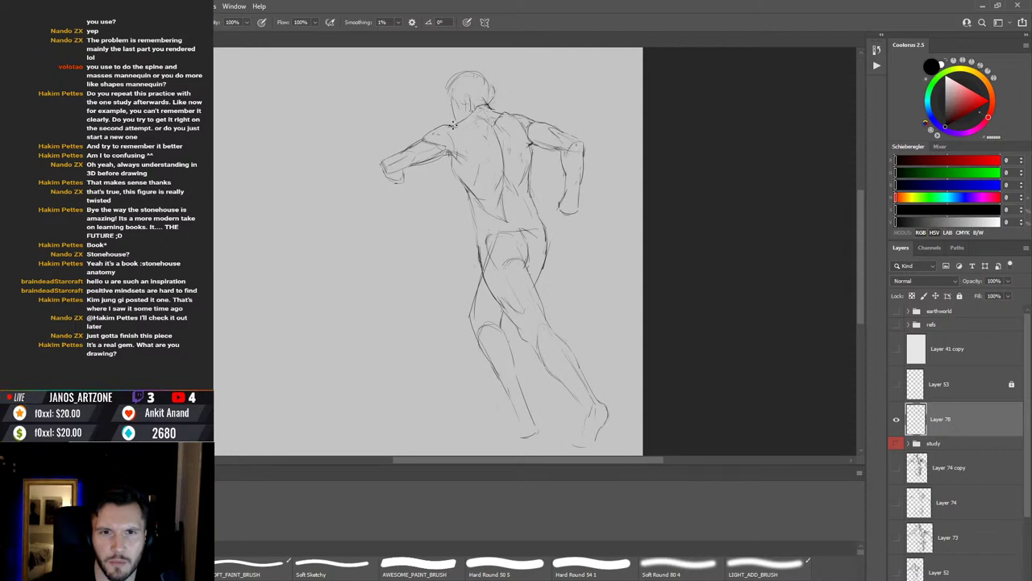
pyautogui.press('e')
pyautogui.press('b')
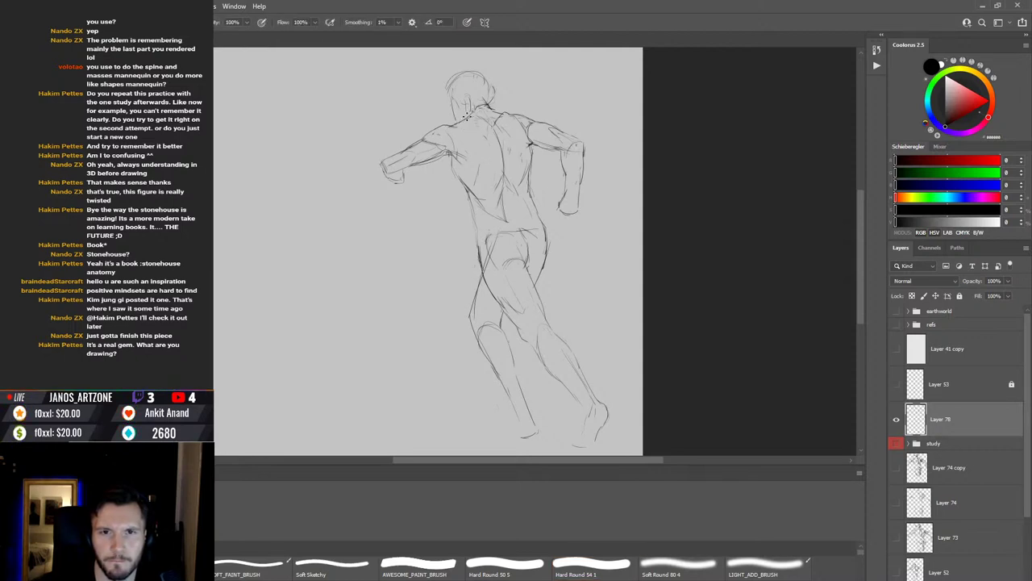
pyautogui.press('e')
pyautogui.press('b')
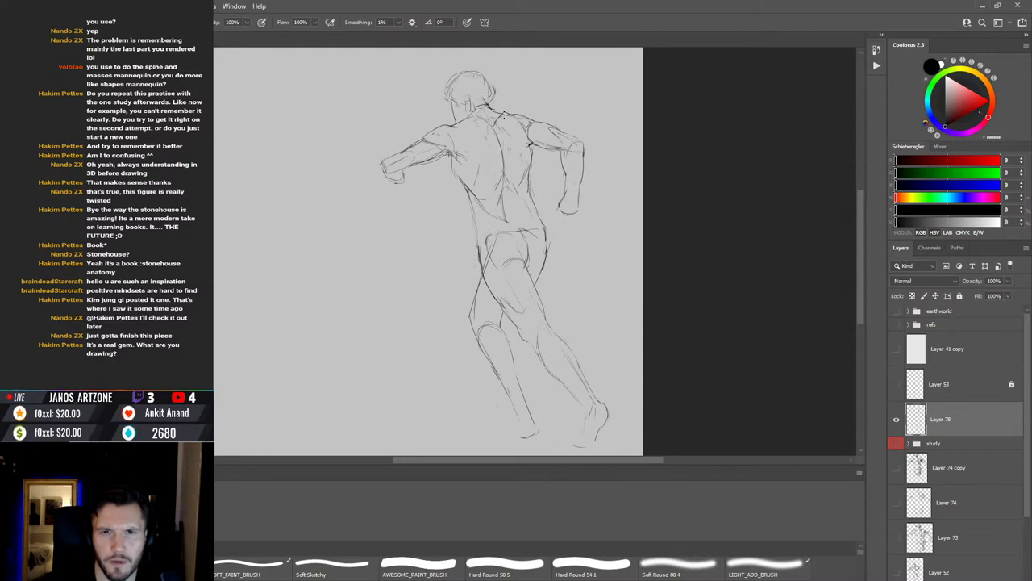
pyautogui.press('e')
pyautogui.press('b')
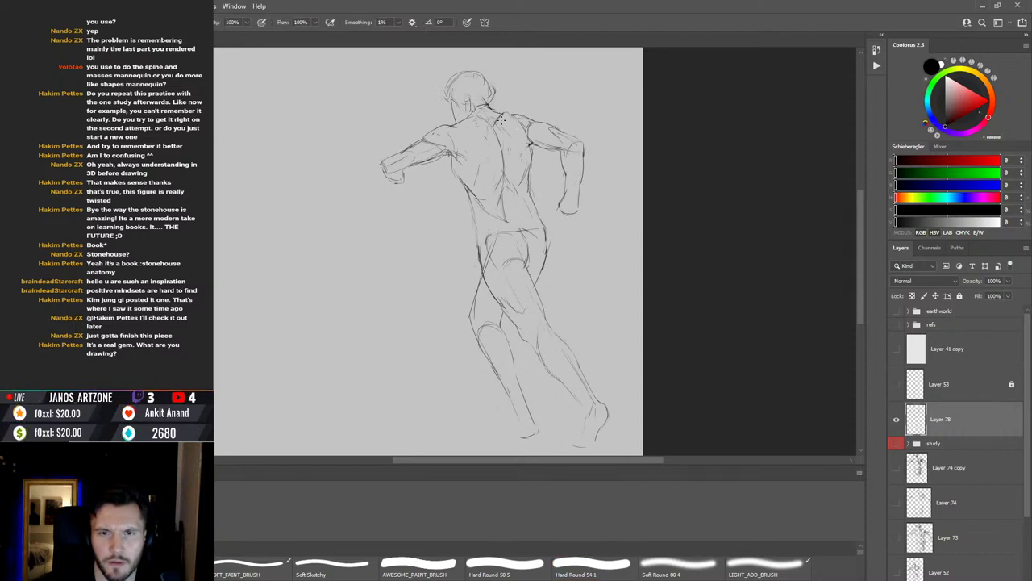
# Step: Reshape the upper back, right shoulder and deltoid with fresh strokes and quick erasures
pyautogui.press('e')
pyautogui.press('b')
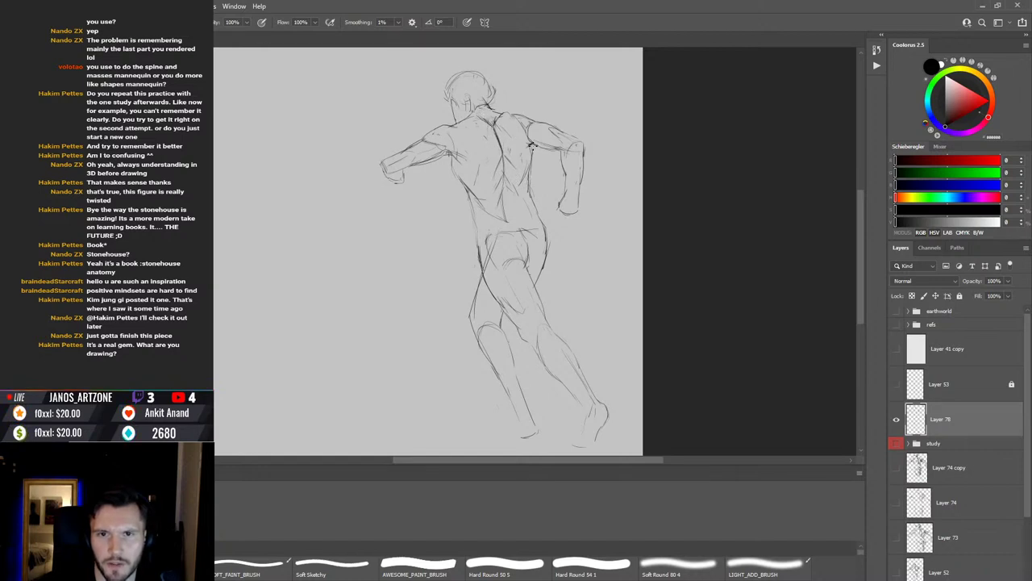
pyautogui.press('e')
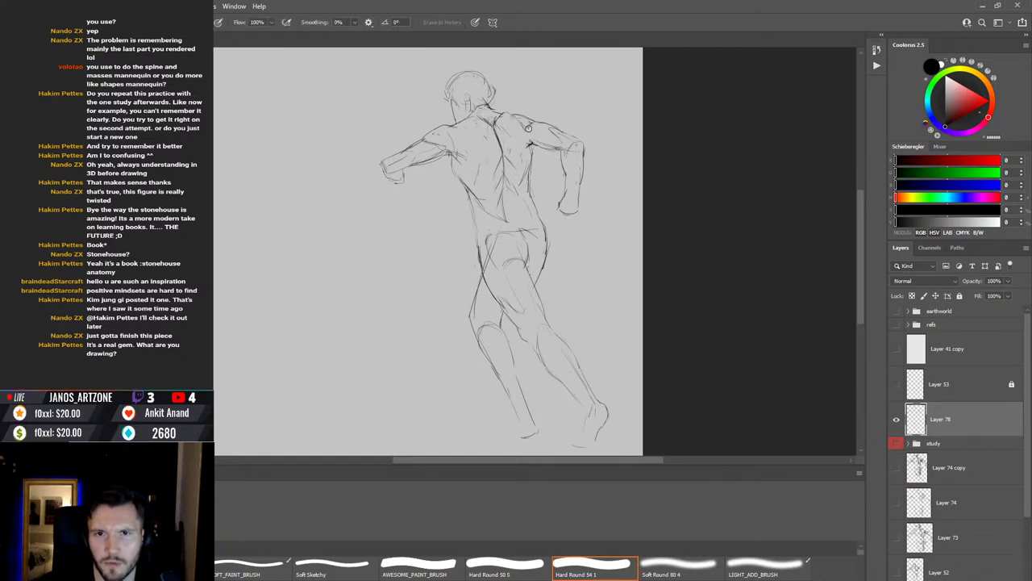
pyautogui.press('b')
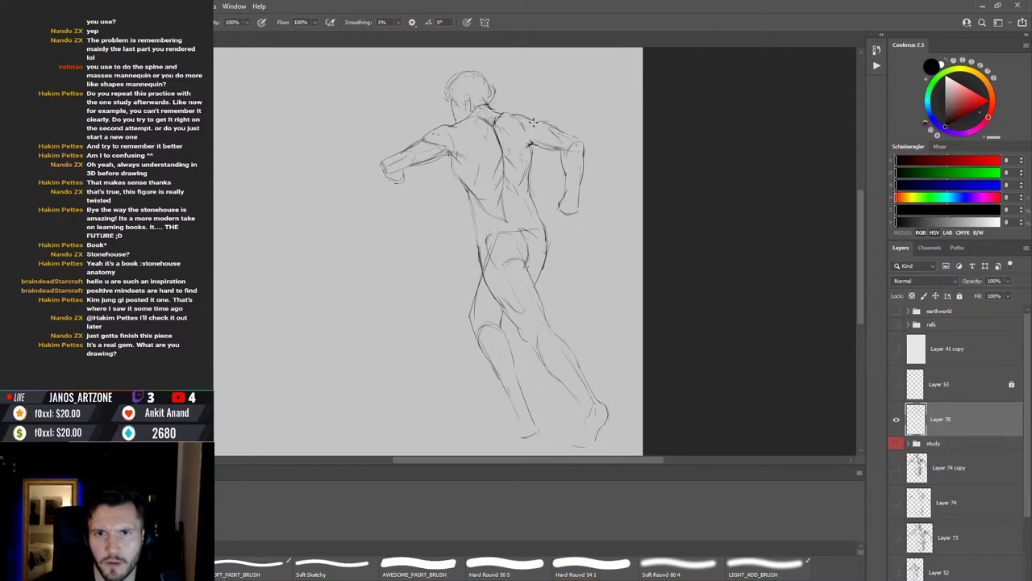
pyautogui.press('e')
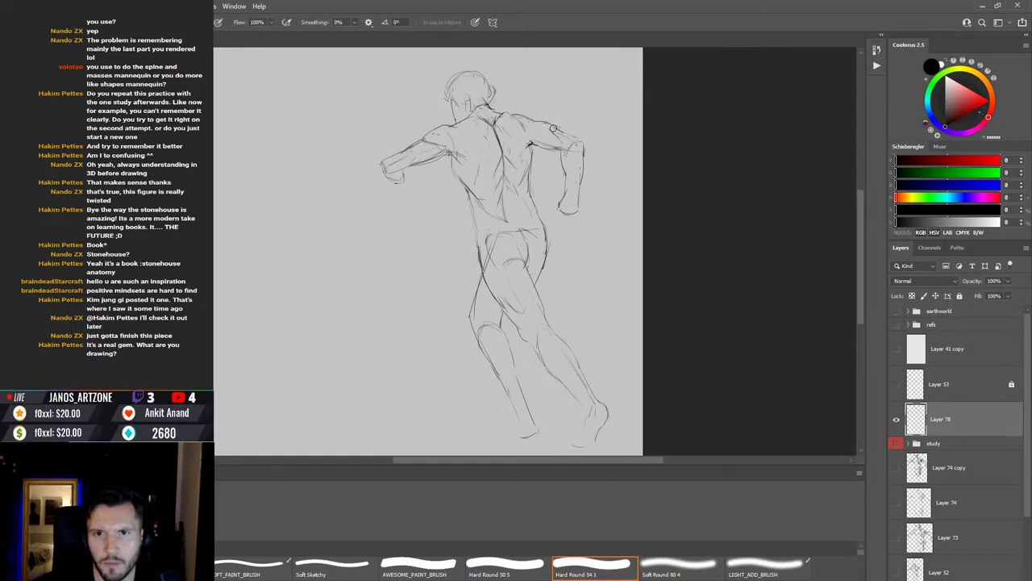
pyautogui.press('b')
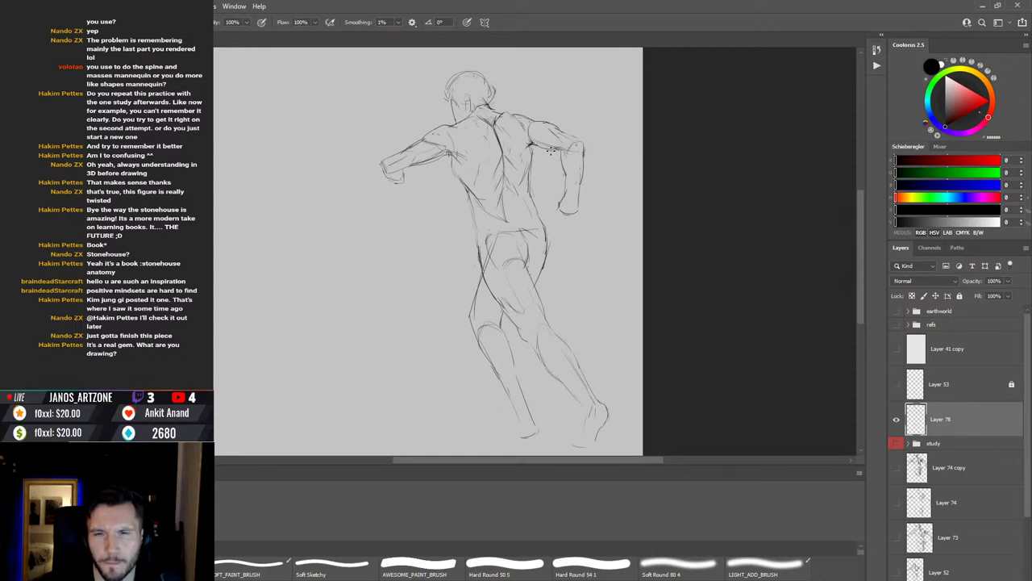
# Step: Lasso the right arm, stretch it slightly outward, and deselect
pyautogui.press('e')
pyautogui.press('b')
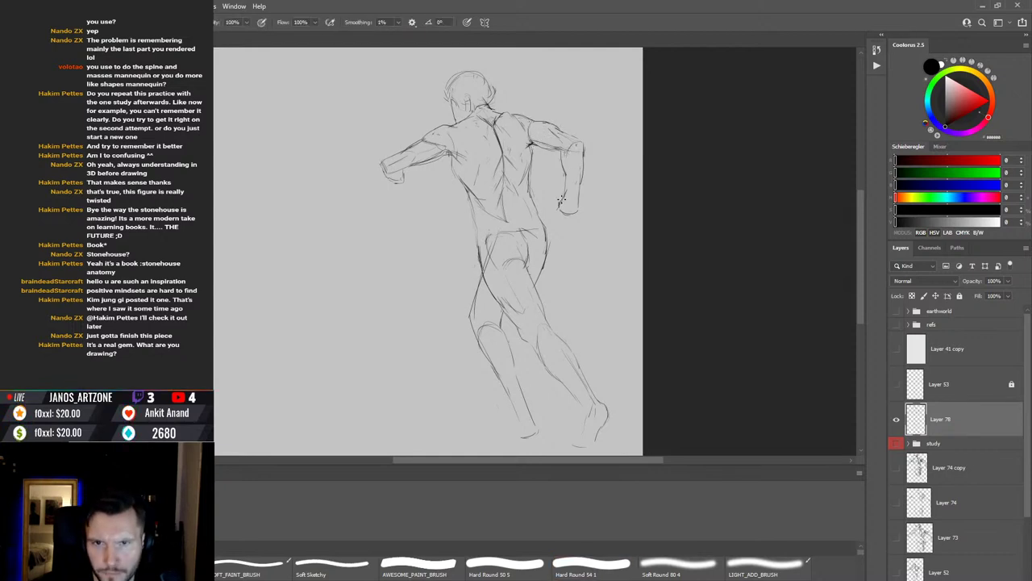
pyautogui.press('e')
pyautogui.press('l')
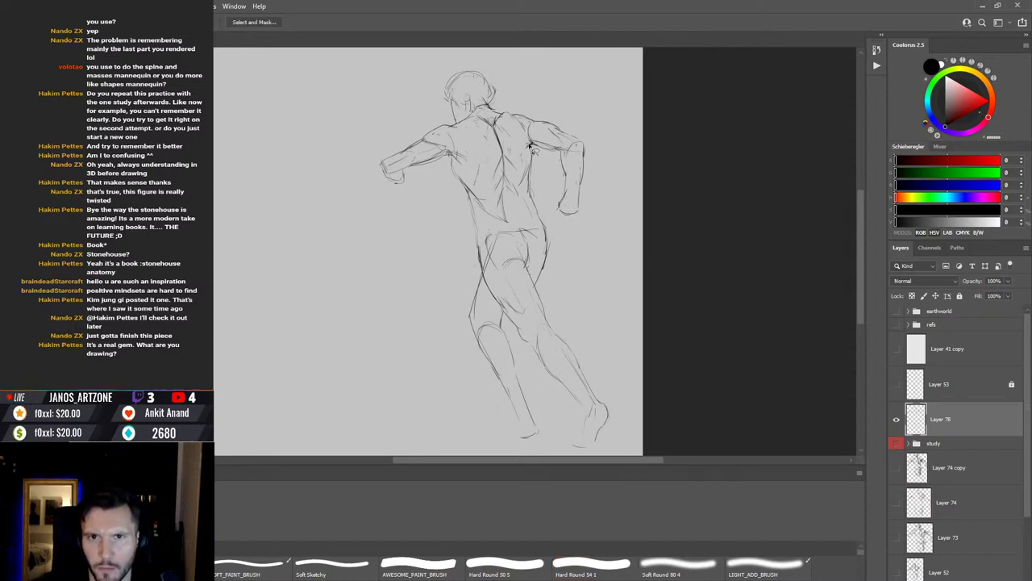
pyautogui.moveTo(533, 147)
pyautogui.mouseDown()
pyautogui.moveTo(627, 182)
pyautogui.moveTo(576, 241)
pyautogui.moveTo(550, 221)
pyautogui.mouseUp()
pyautogui.press('v')
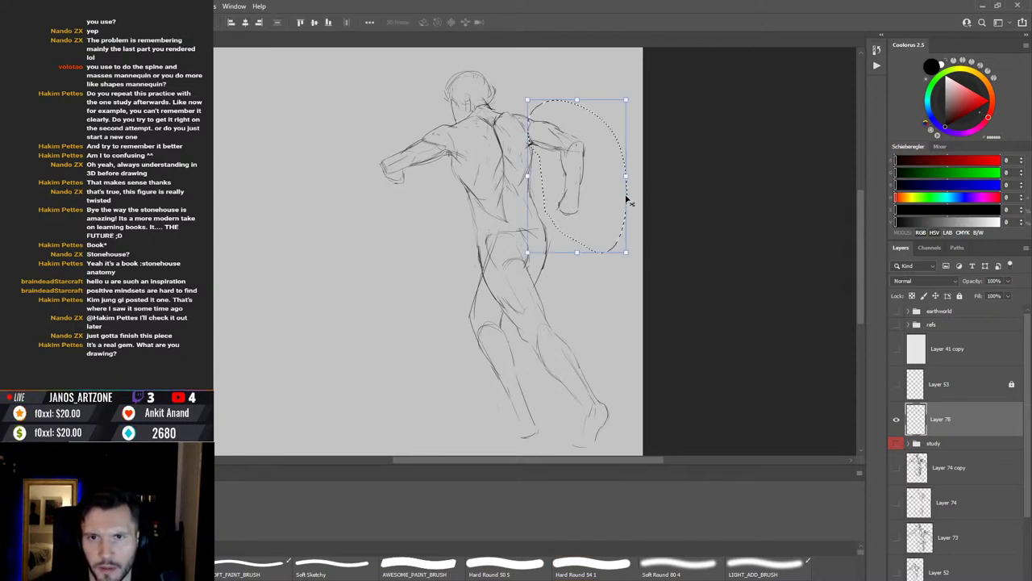
pyautogui.moveTo(626, 175); pyautogui.dragTo(630, 168)
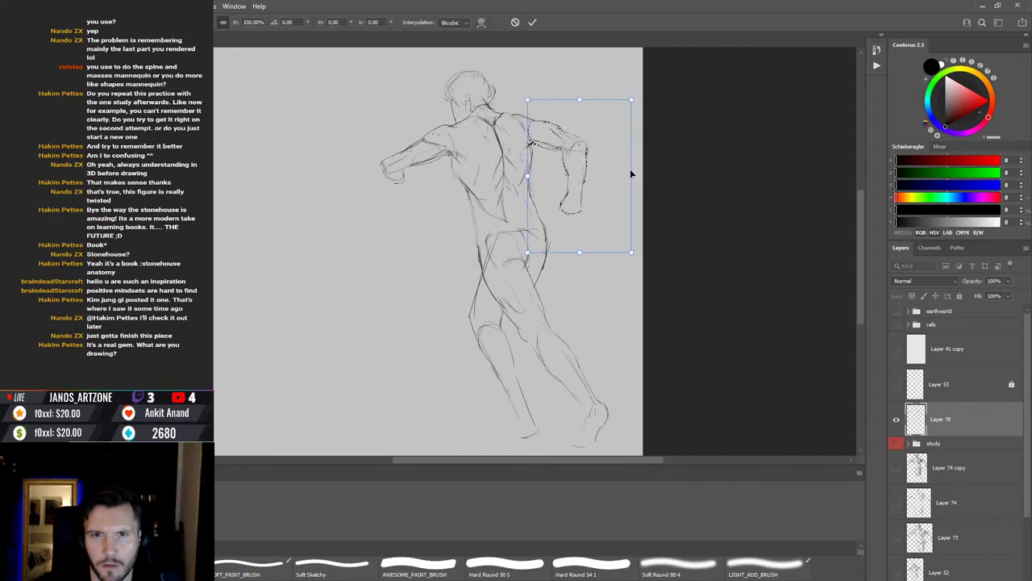
pyautogui.press('Return')
pyautogui.hotkey('ctrl', 'd')
# Step: Select the upper body and arms freehand and scale them up slightly
pyautogui.press('b')
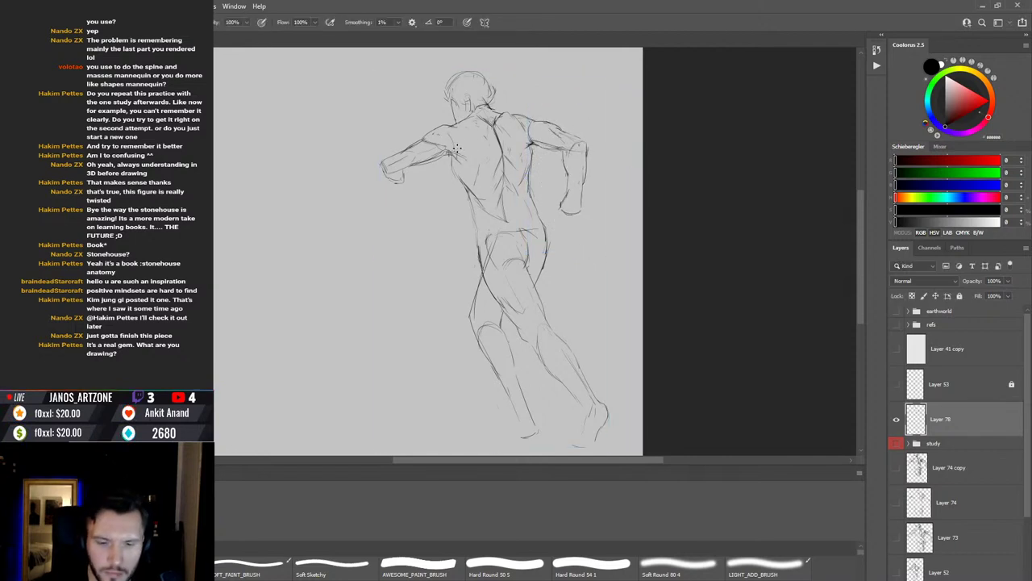
pyautogui.press('l')
pyautogui.moveTo(433, 116)
pyautogui.mouseDown()
pyautogui.moveTo(364, 260)
pyautogui.moveTo(518, 220)
pyautogui.moveTo(551, 194)
pyautogui.moveTo(547, 183)
pyautogui.moveTo(568, 230)
pyautogui.moveTo(626, 151)
pyautogui.moveTo(548, 53)
pyautogui.moveTo(504, 118)
pyautogui.moveTo(478, 107)
pyautogui.moveTo(466, 121)
pyautogui.moveTo(421, 131)
pyautogui.mouseUp()
pyautogui.press('v')
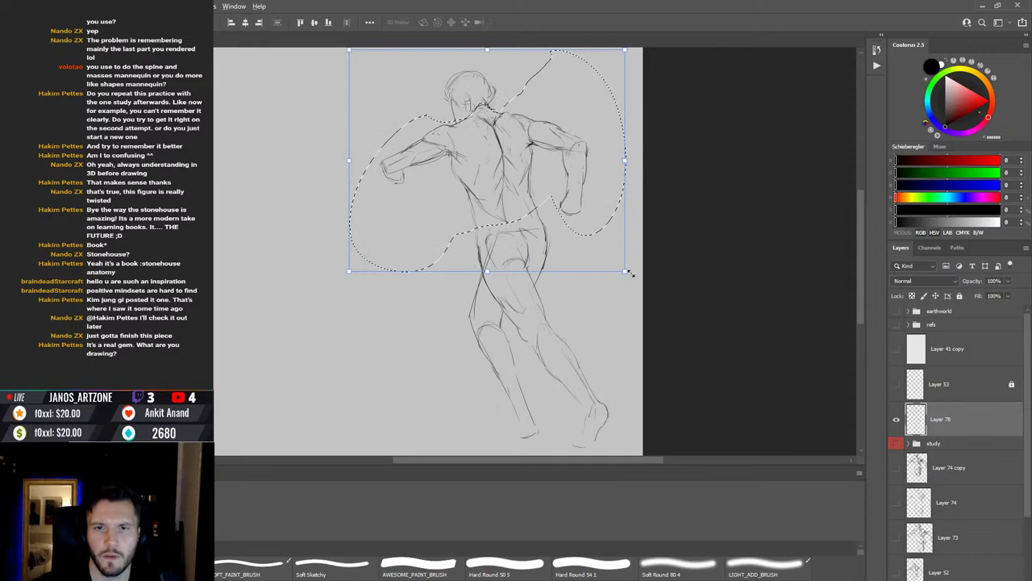
pyautogui.moveTo(629, 273); pyautogui.dragTo(629, 270)
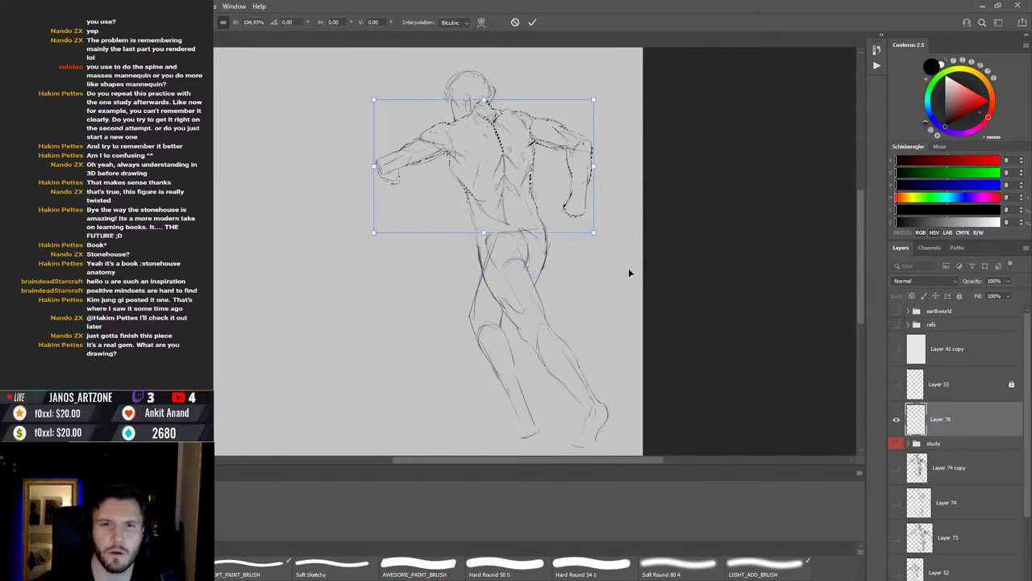
pyautogui.press('Return')
# Step: Select the head freehand, nudge it up and right, and deselect
pyautogui.press('l')
pyautogui.moveTo(432, 101)
pyautogui.mouseDown()
pyautogui.moveTo(497, 56)
pyautogui.moveTo(506, 94)
pyautogui.moveTo(476, 115)
pyautogui.moveTo(439, 119)
pyautogui.moveTo(488, 93)
pyautogui.mouseUp()
pyautogui.press('v')
pyautogui.hotkey('ctrl', 'd')
# Step: Clean up stray lines around the neck with pencil and eraser
pyautogui.press('b')
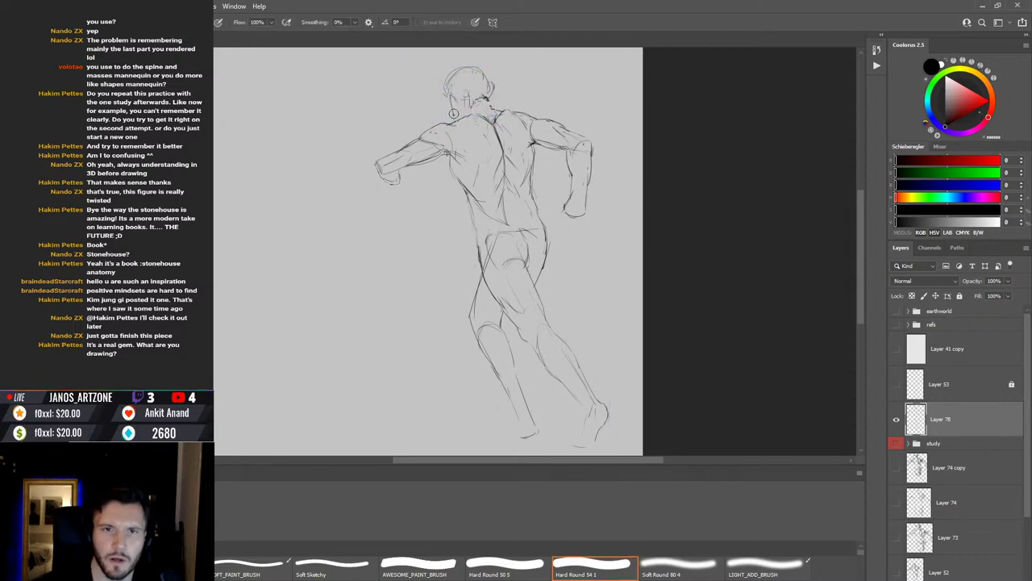
pyautogui.press('e')
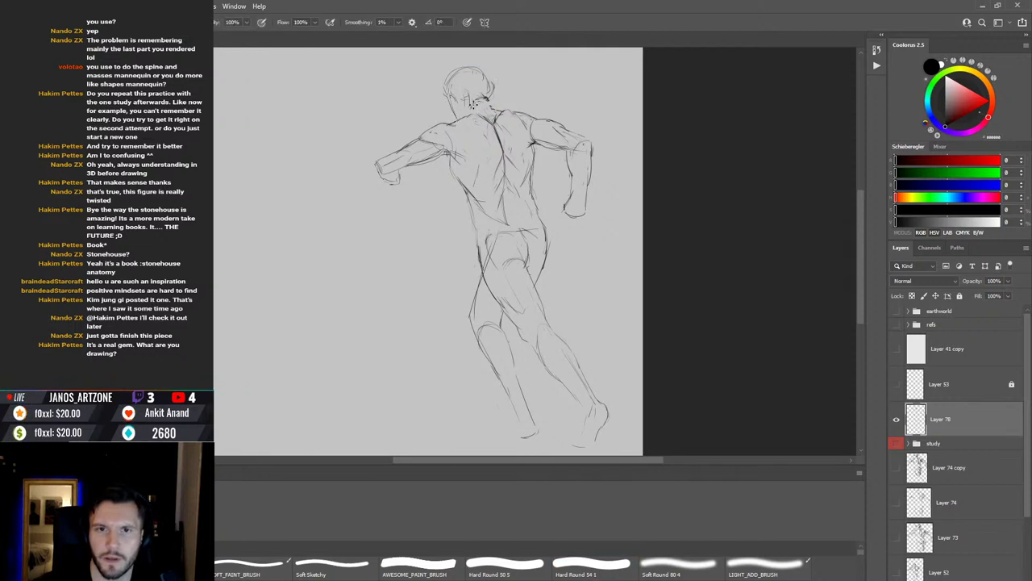
pyautogui.press('b')
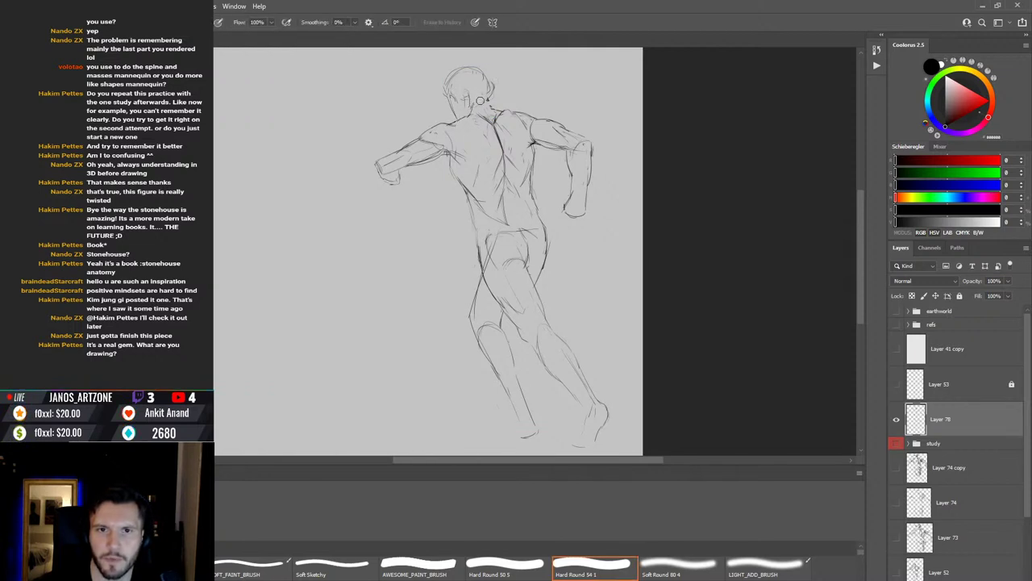
pyautogui.press('e')
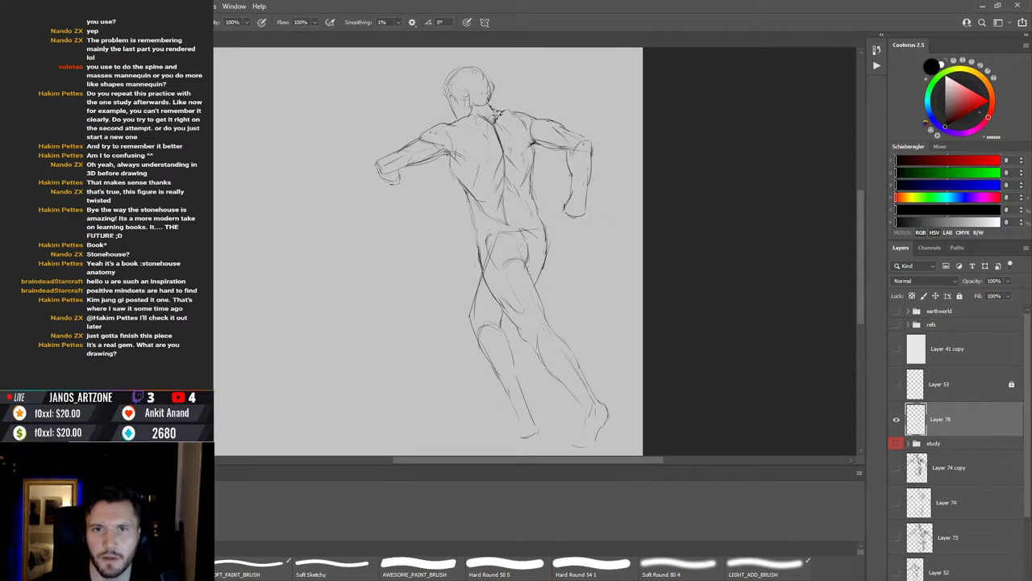
pyautogui.press('b')
pyautogui.press('e')
pyautogui.scroll(-1, 497, 127)
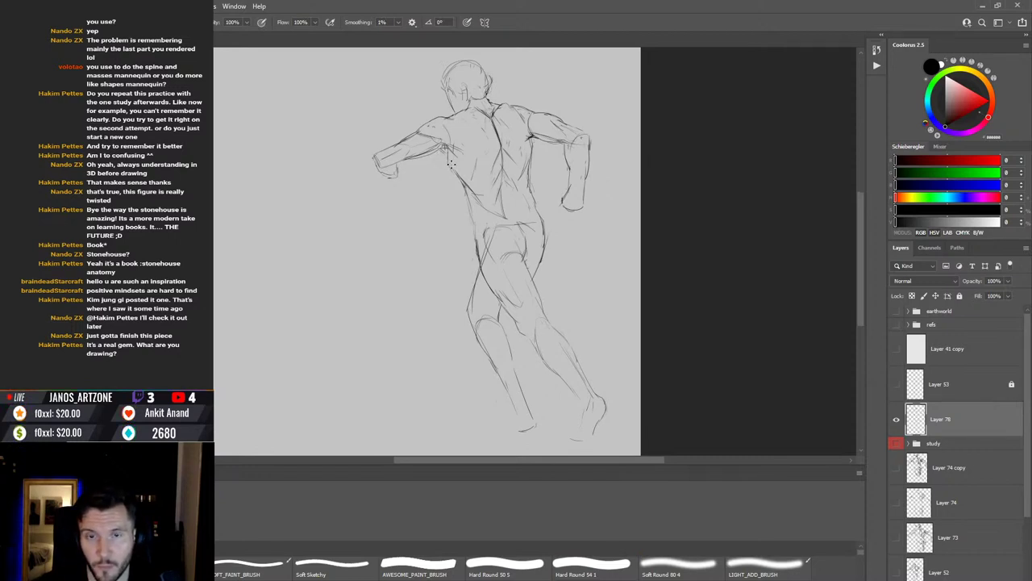
# Step: Redraw the left shoulder lines, erasing stray marks between strokes
pyautogui.press('e')
pyautogui.press('b')
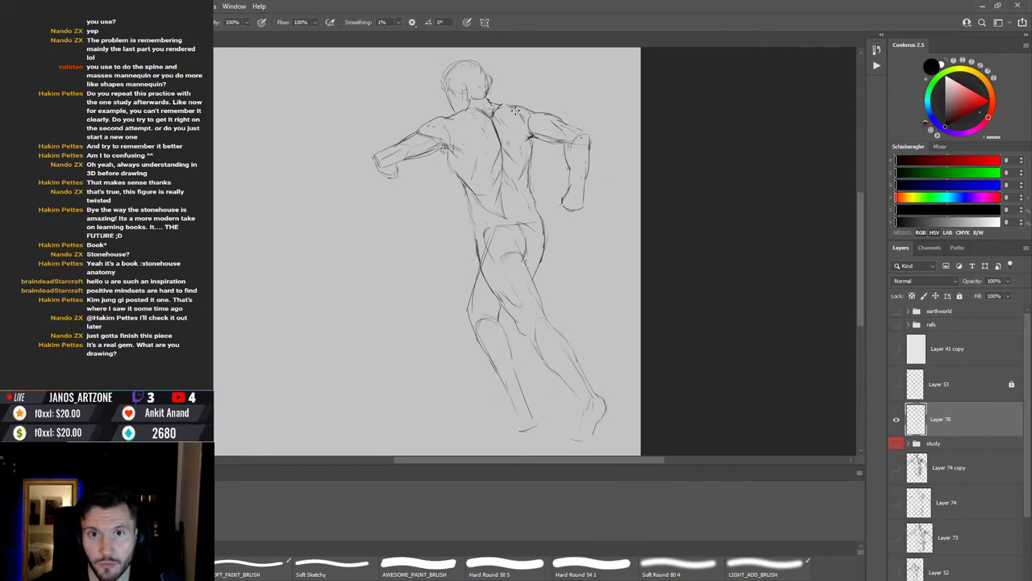
pyautogui.press('e')
pyautogui.press('b')
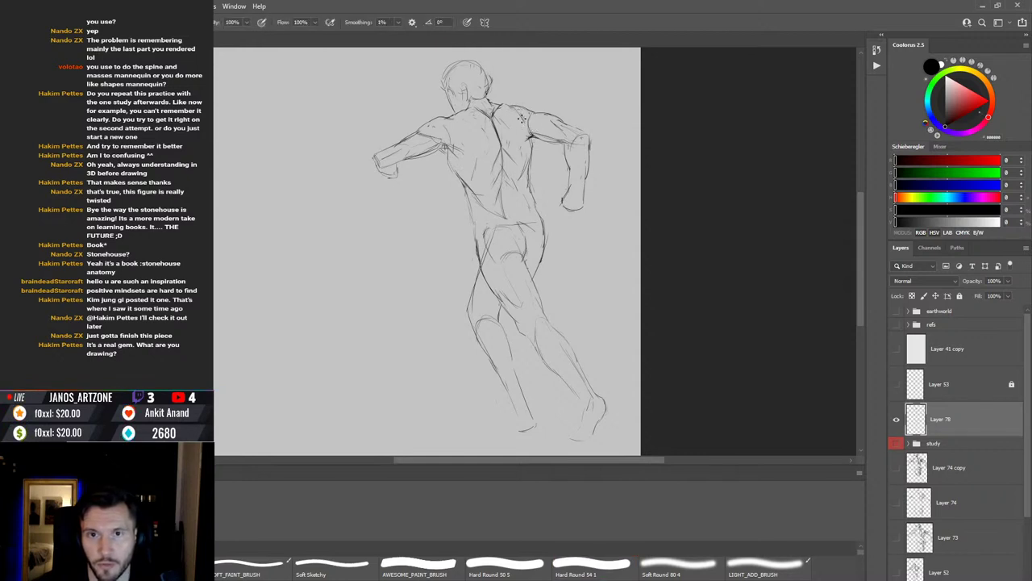
pyautogui.press('e')
pyautogui.press('b')
pyautogui.press('e')
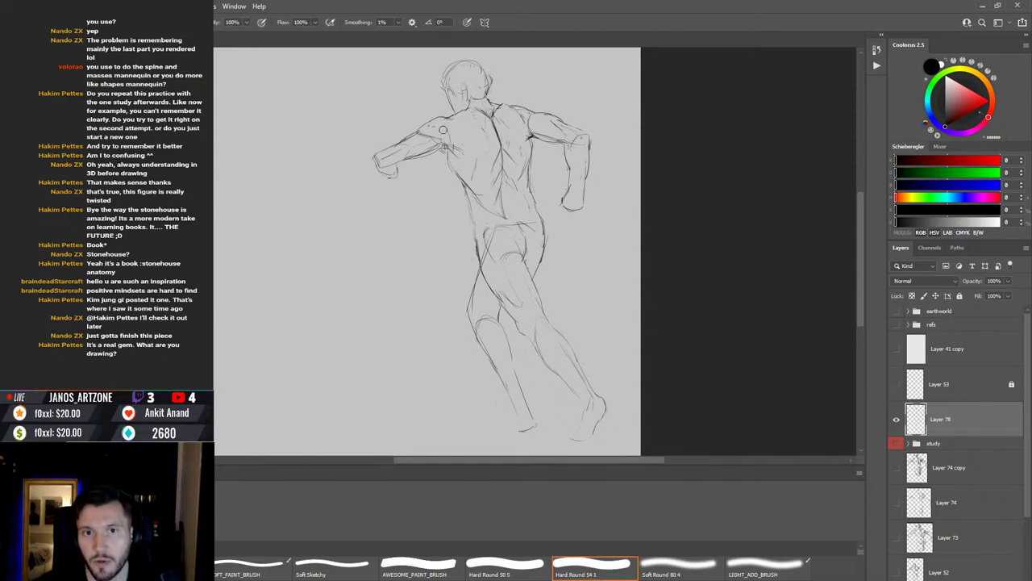
pyautogui.press('b')
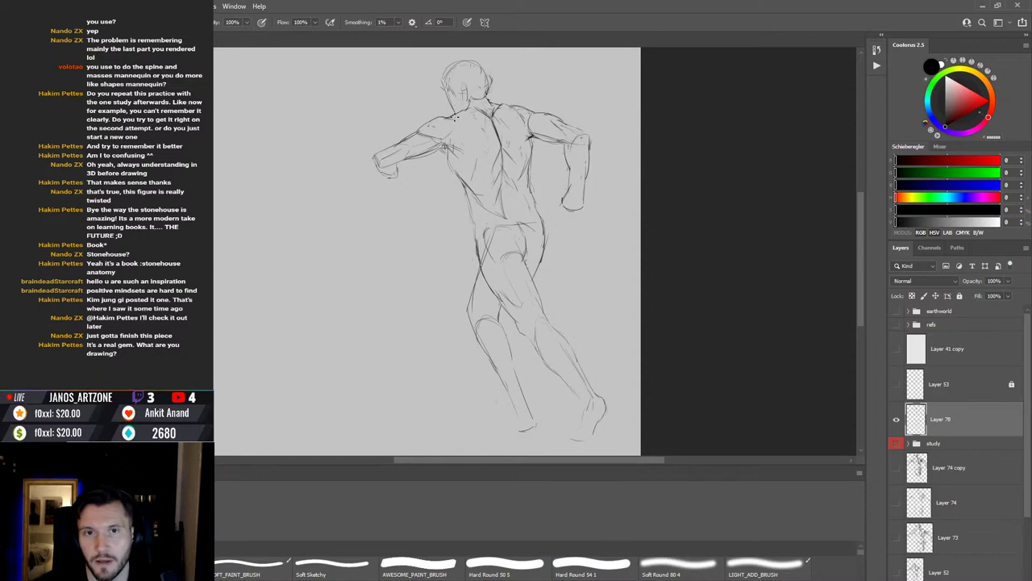
# Step: Refine the left arm and lower back strokes, erasing stray lines
pyautogui.press('e')
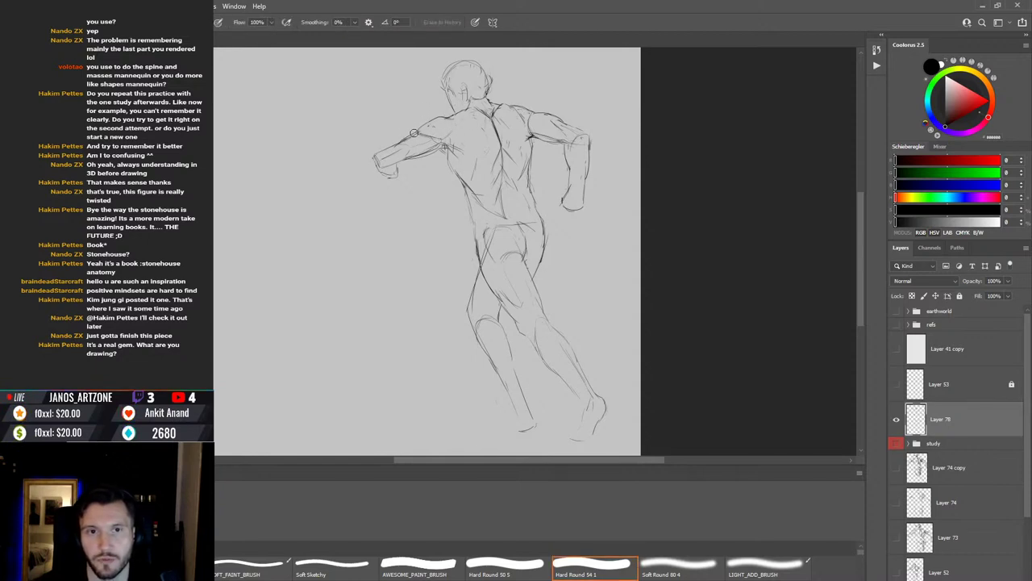
pyautogui.press('b')
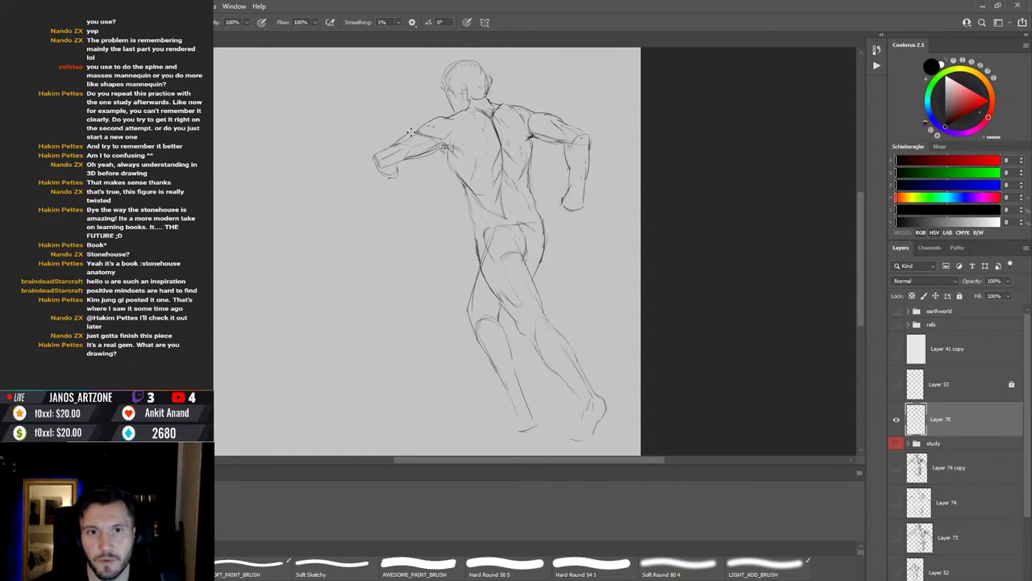
pyautogui.moveTo(496, 146); pyautogui.dragTo(493, 146)
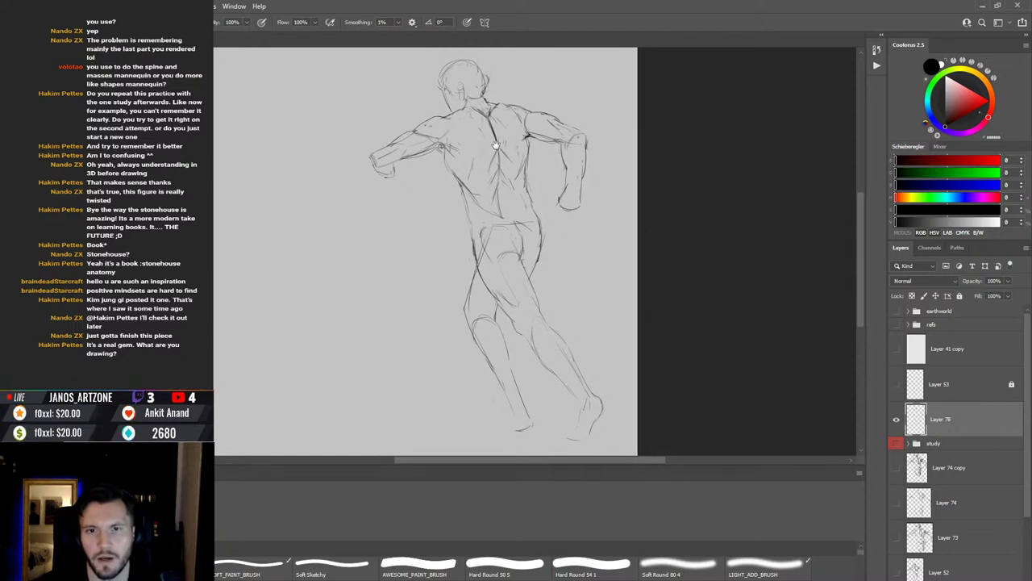
pyautogui.press('e')
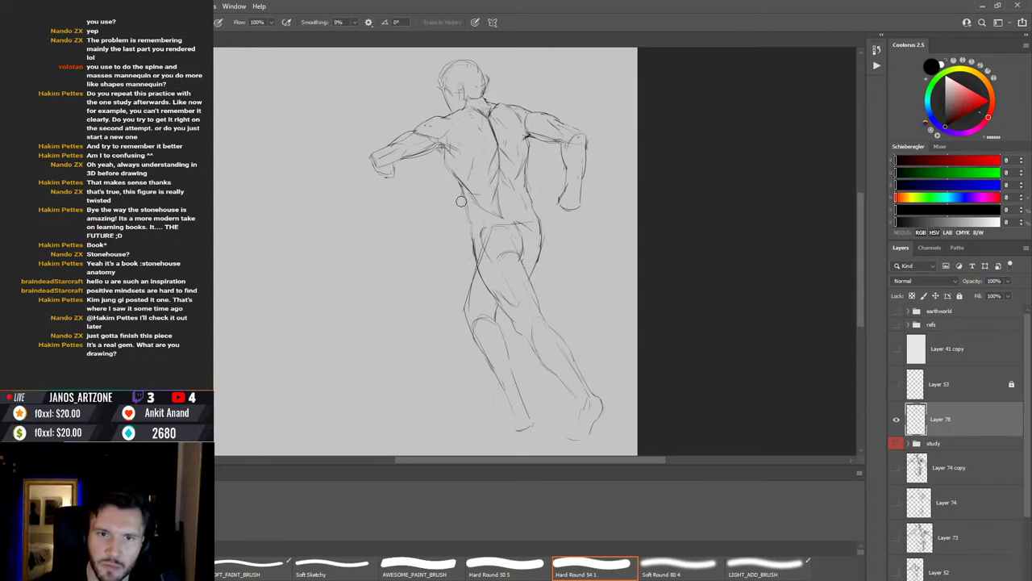
pyautogui.press('b')
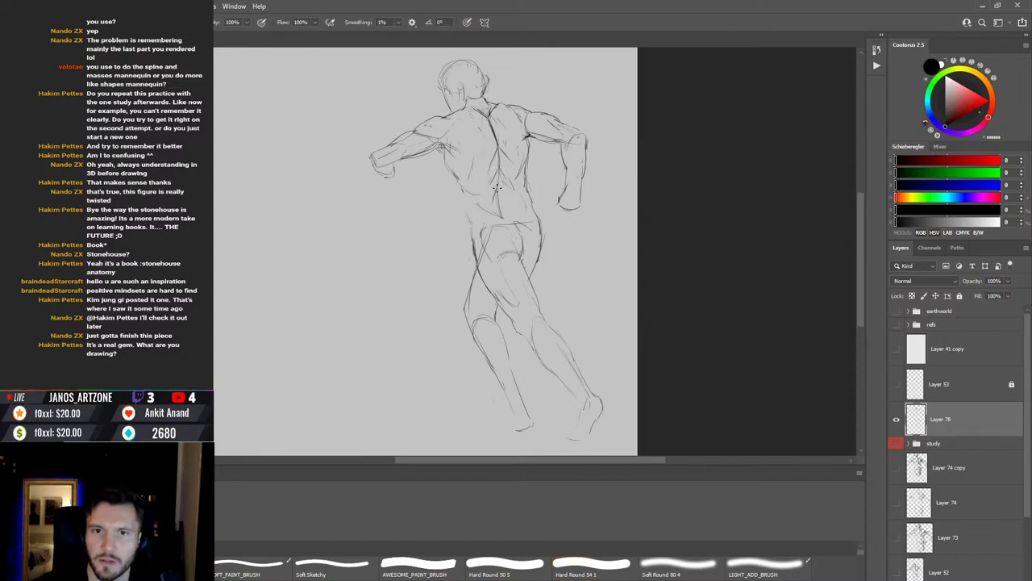
# Step: Make a few quick pencil and eraser touch-ups on the sketch
pyautogui.press('e')
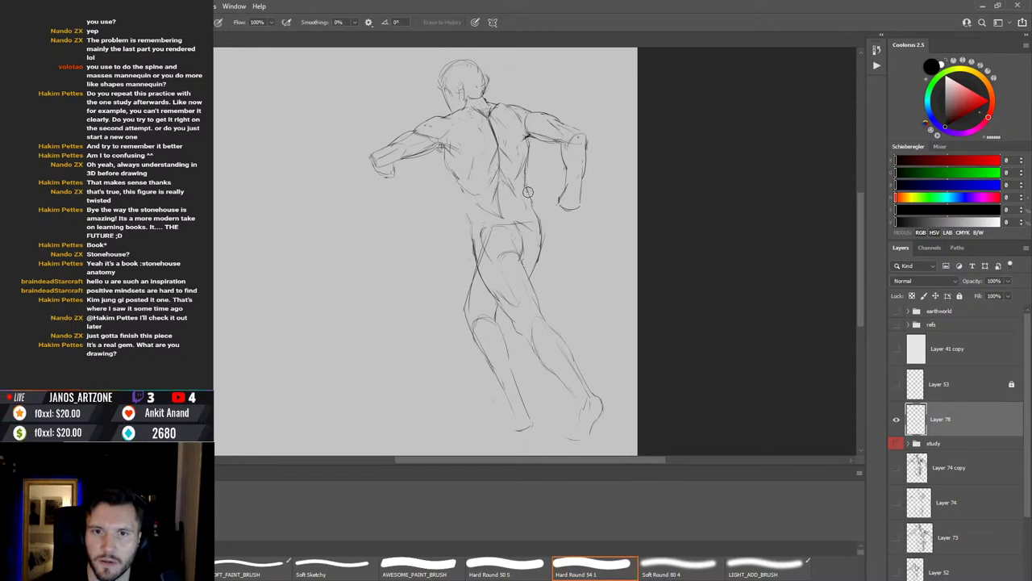
pyautogui.press('b')
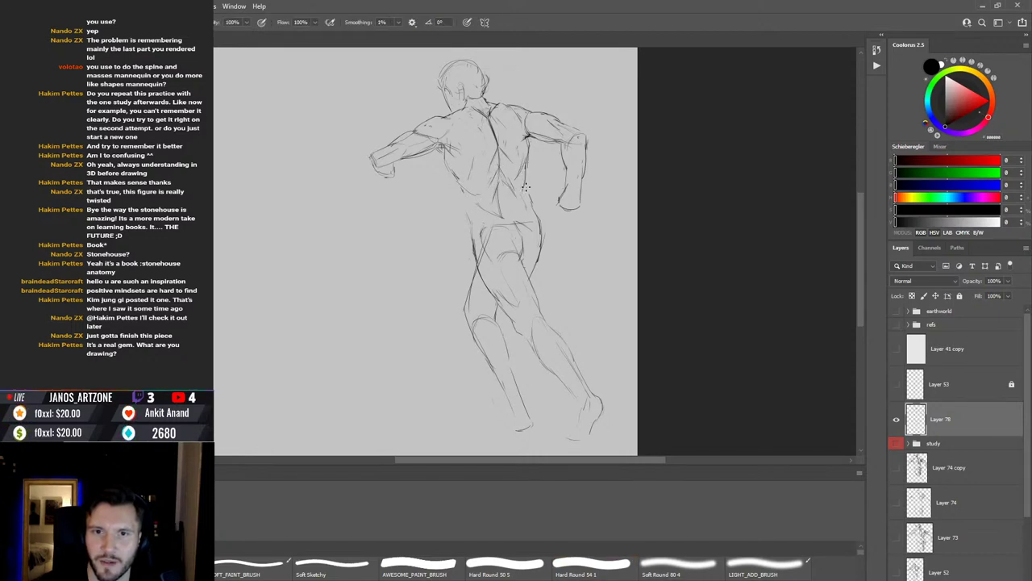
pyautogui.press('e')
pyautogui.press('b')
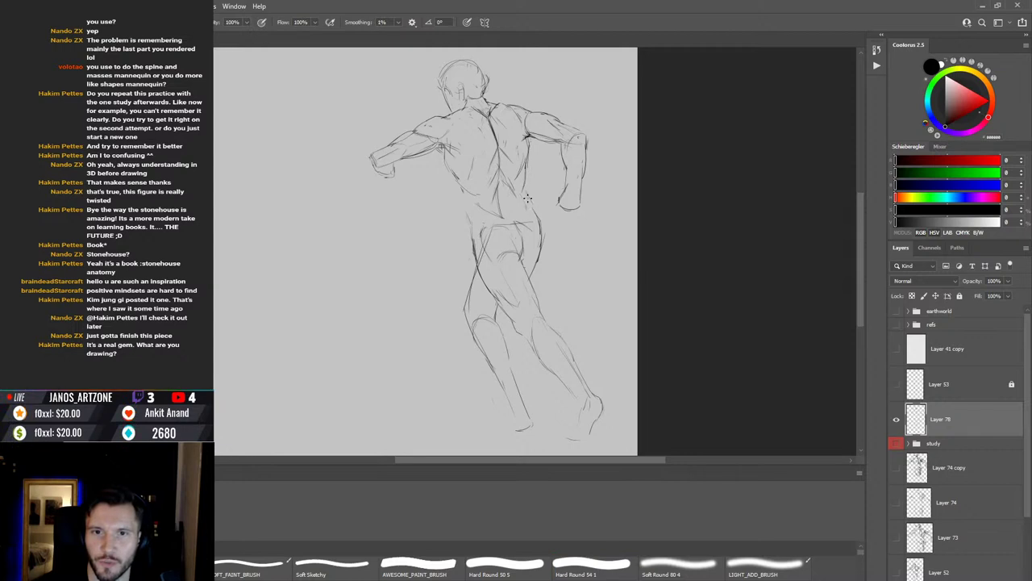
pyautogui.press('e')
# Step: Lasso the hips and legs, rotate them about 1.7° clockwise, nudge them left, and deselect
pyautogui.press('l')
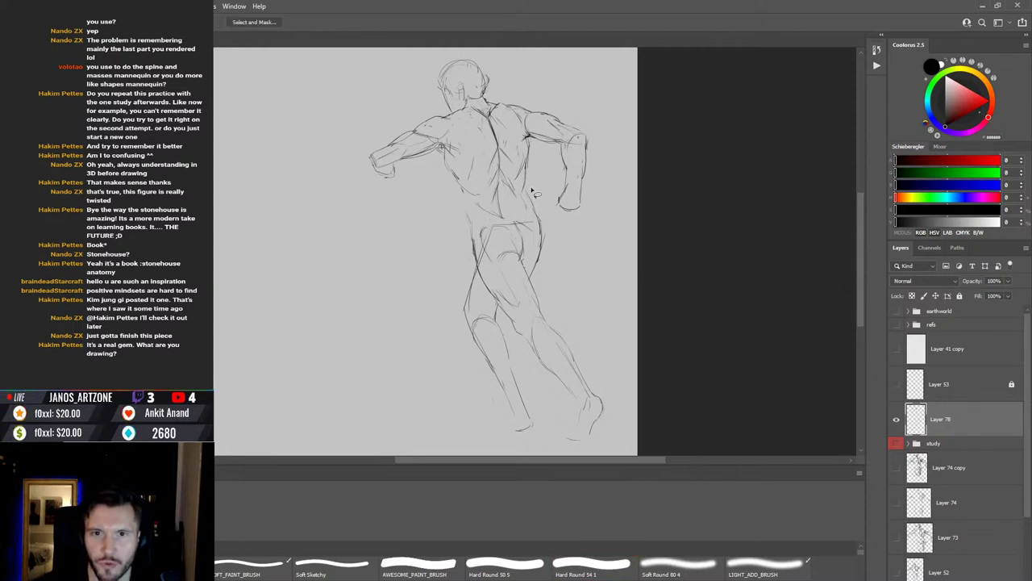
pyautogui.moveTo(441, 220)
pyautogui.mouseDown()
pyautogui.moveTo(427, 460)
pyautogui.moveTo(573, 239)
pyautogui.moveTo(535, 193)
pyautogui.moveTo(502, 216)
pyautogui.mouseUp()
pyautogui.press('v')
pyautogui.moveTo(557, 379); pyautogui.dragTo(557, 363)
pyautogui.moveTo(436, 312)
pyautogui.mouseDown()
pyautogui.moveTo(428, 308)
pyautogui.moveTo(453, 307)
pyautogui.mouseUp()
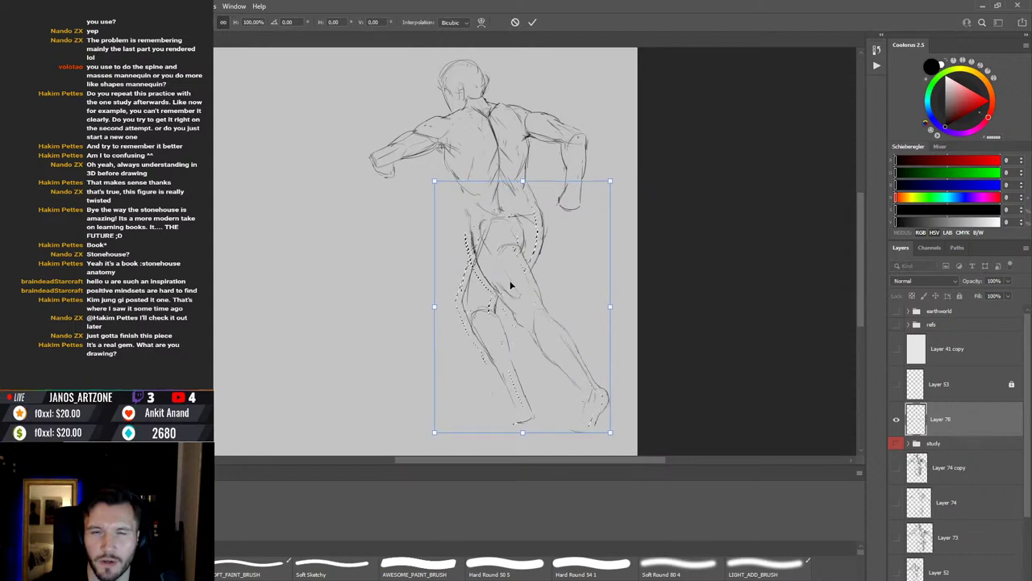
pyautogui.moveTo(622, 172); pyautogui.dragTo(601, 197)
pyautogui.moveTo(563, 239); pyautogui.dragTo(562, 251)
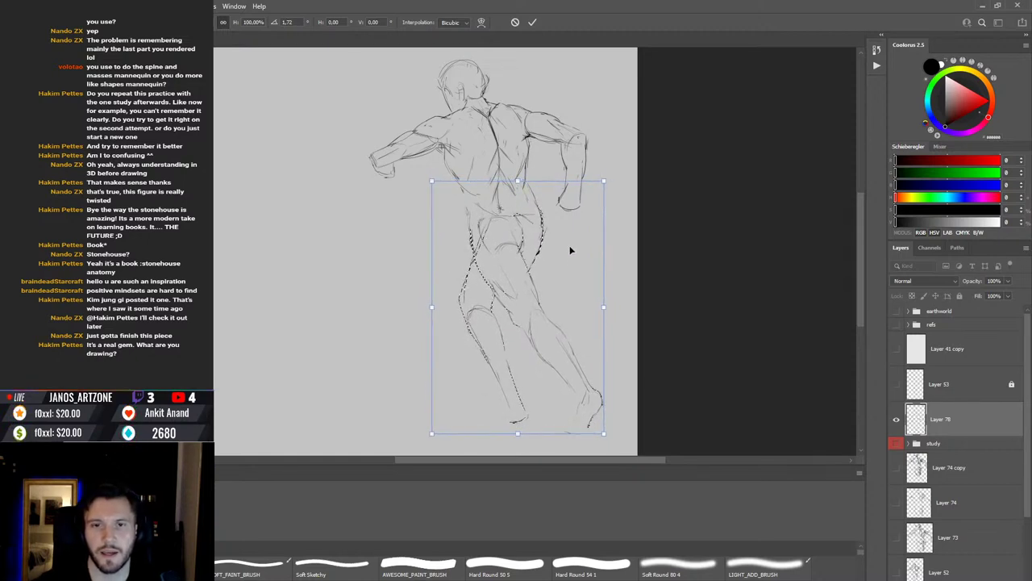
pyautogui.press('Return')
pyautogui.hotkey('ctrl', 'd')
pyautogui.press('b')
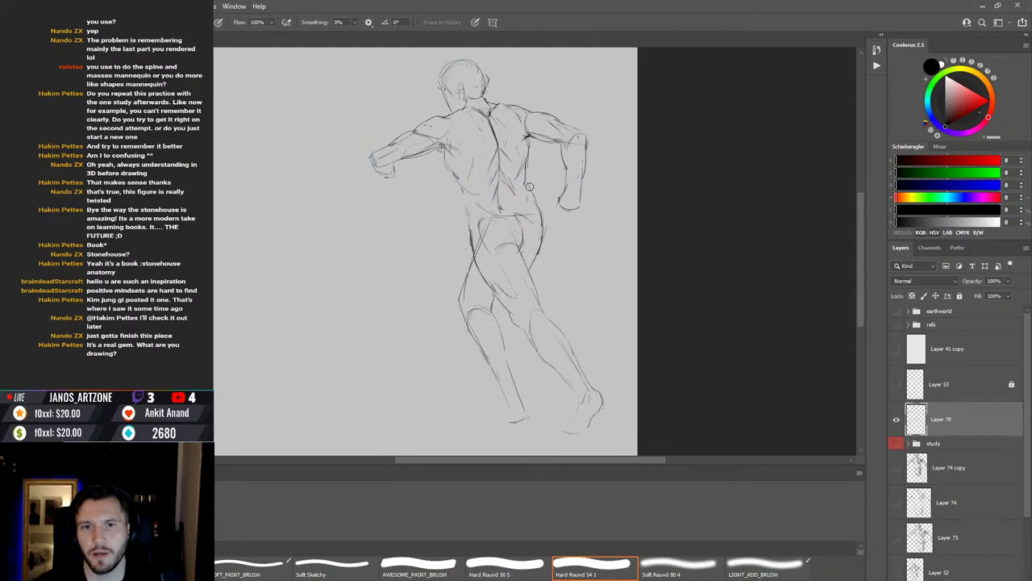
# Step: Erase and lighten parts of the hip stroke and touch up the hip and knee lines
pyautogui.press('b')
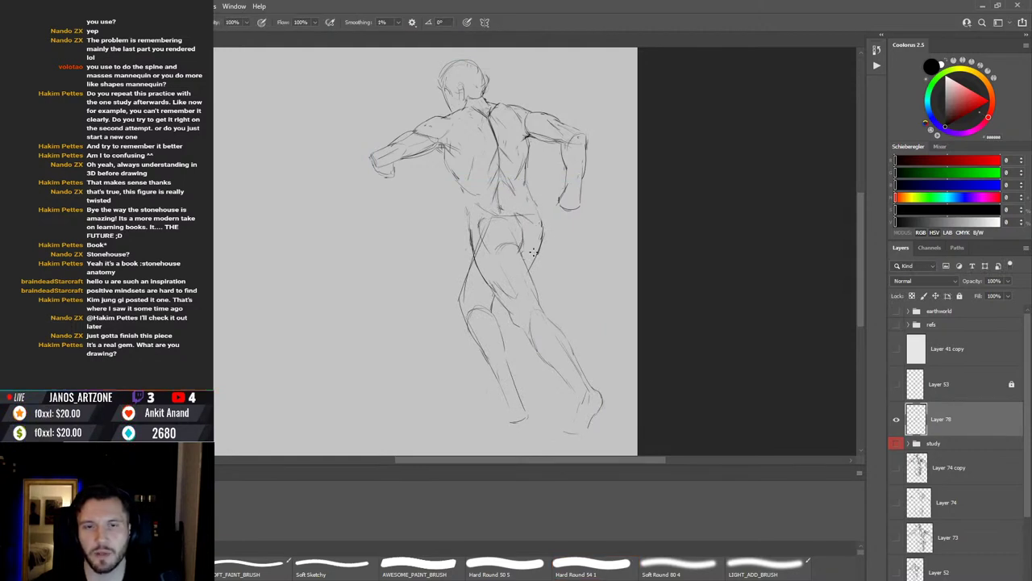
pyautogui.press('e')
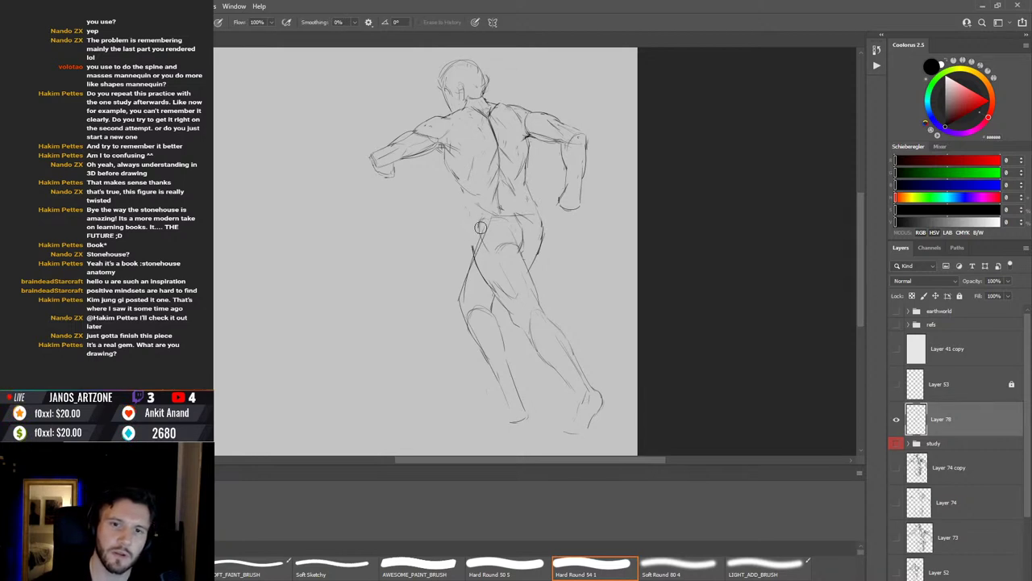
pyautogui.moveTo(482, 260); pyautogui.dragTo(474, 246)
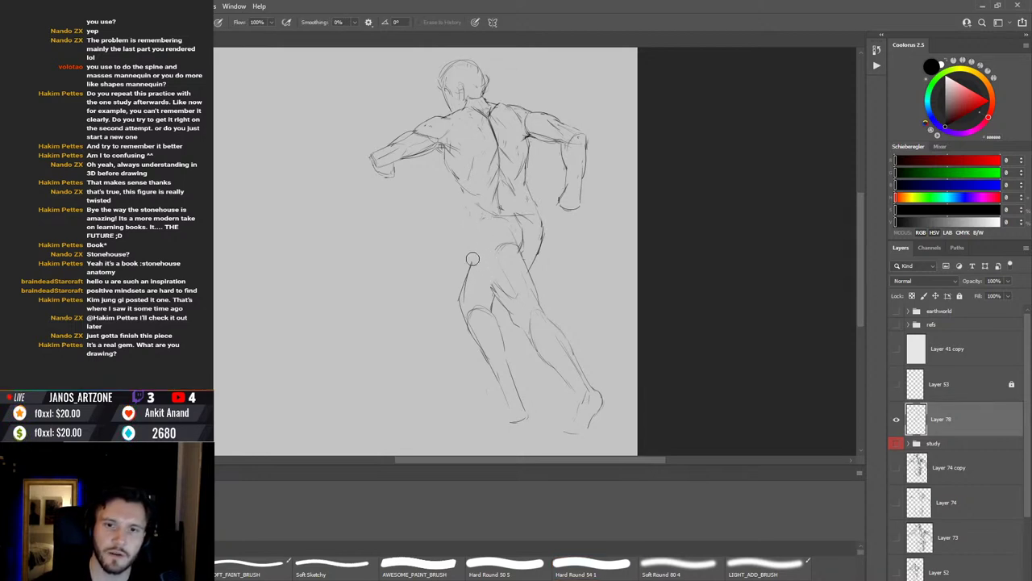
pyautogui.press('b')
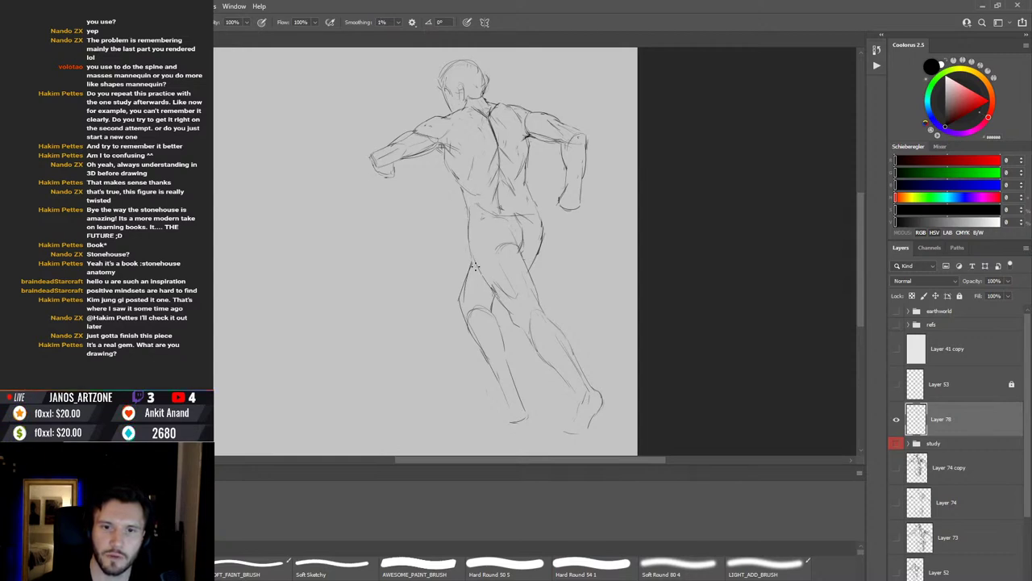
pyautogui.press('e')
pyautogui.moveTo(484, 268); pyautogui.dragTo(474, 252)
pyautogui.press('b')
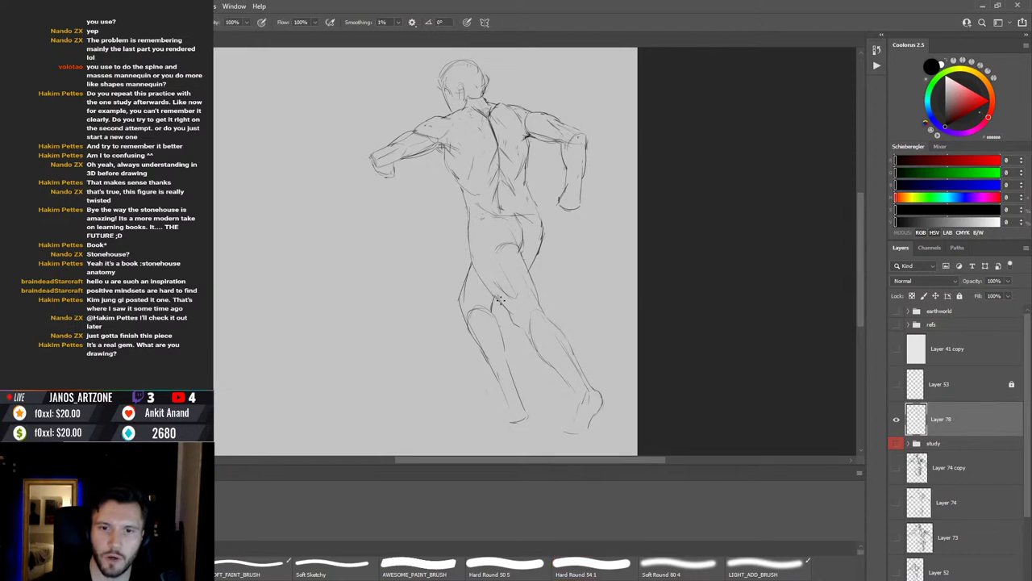
pyautogui.press('e')
pyautogui.moveTo(501, 301); pyautogui.dragTo(491, 287)
# Step: Redraw the hip and waist strokes, alternating Hard Round 54 brush and eraser
pyautogui.press('b')
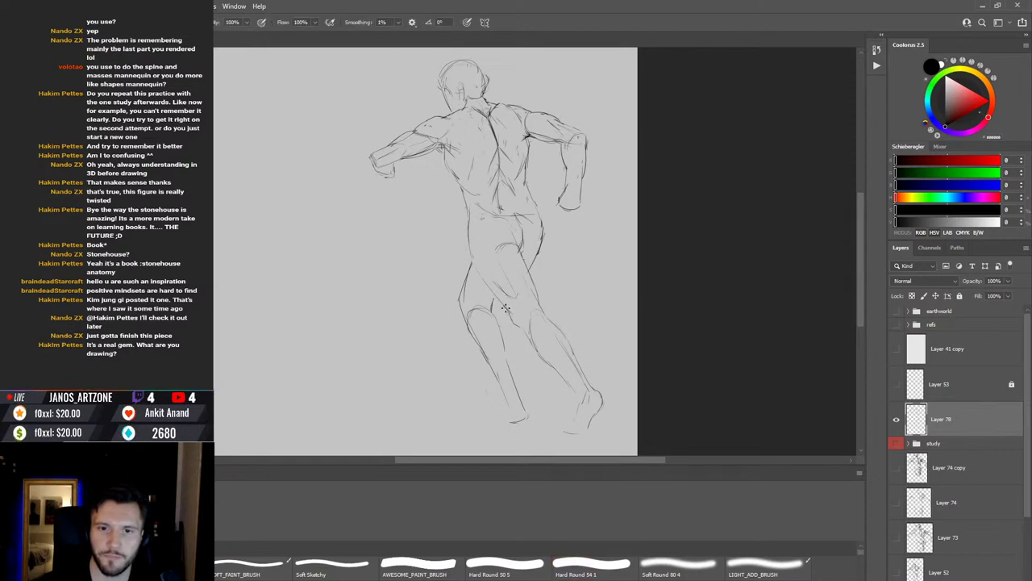
pyautogui.press('e')
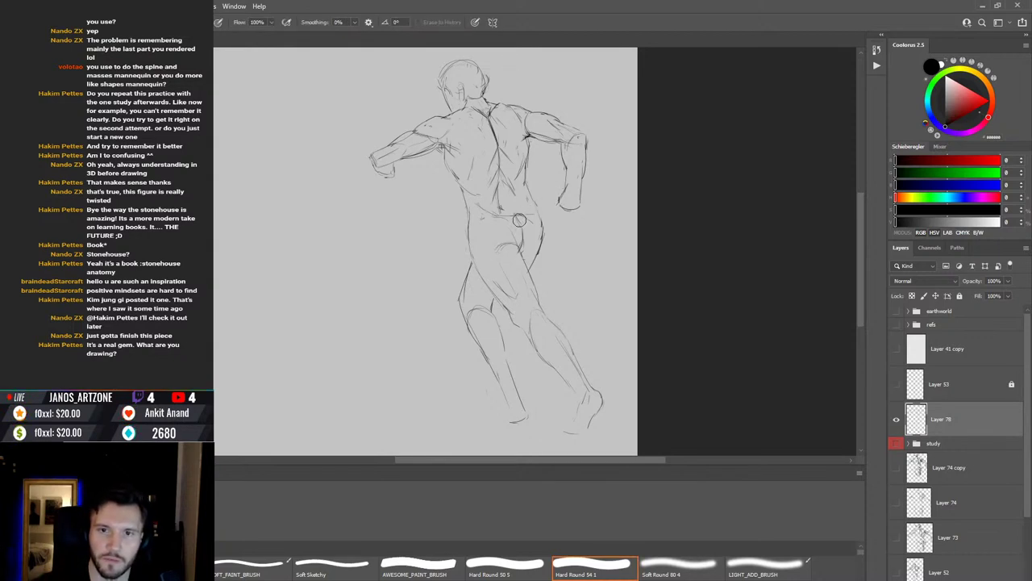
pyautogui.press('b')
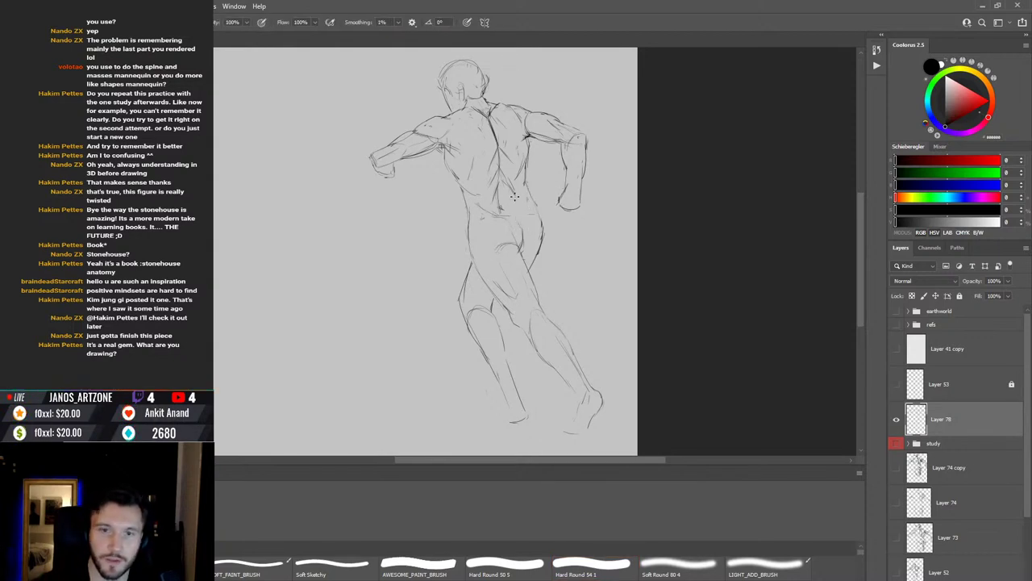
pyautogui.press('e')
pyautogui.press('b')
pyautogui.press('e')
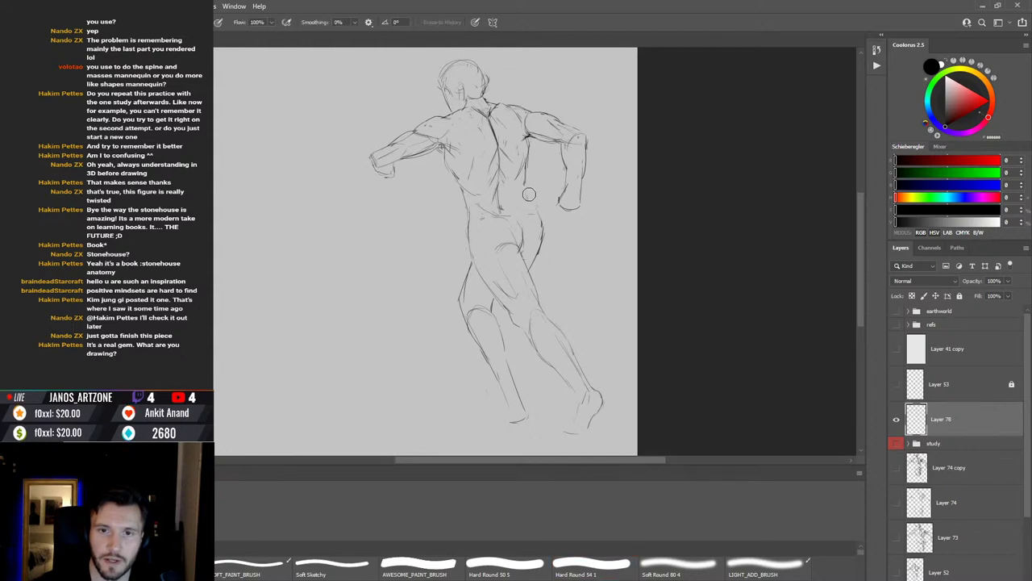
pyautogui.press('b')
pyautogui.press('e')
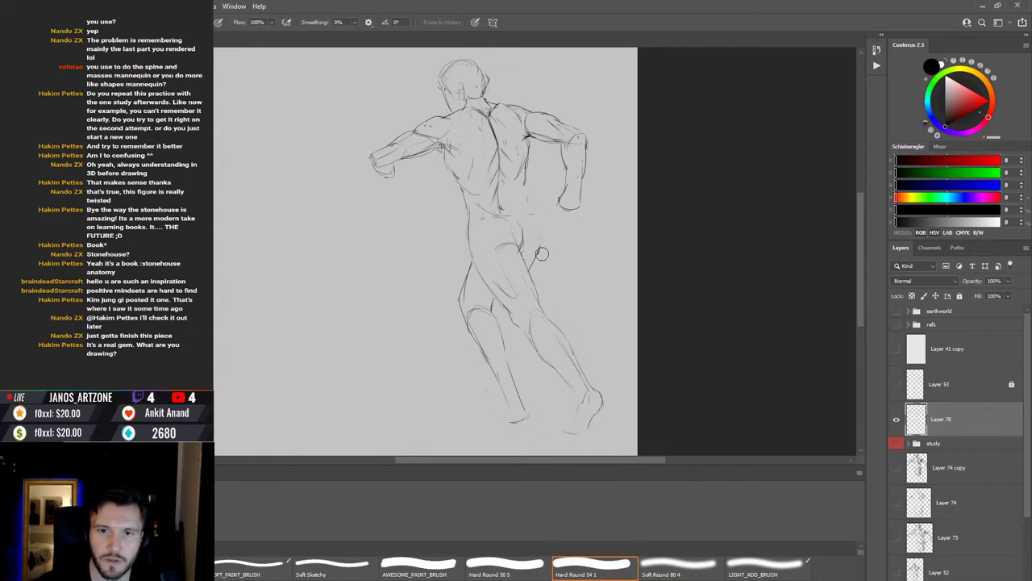
pyautogui.press('b')
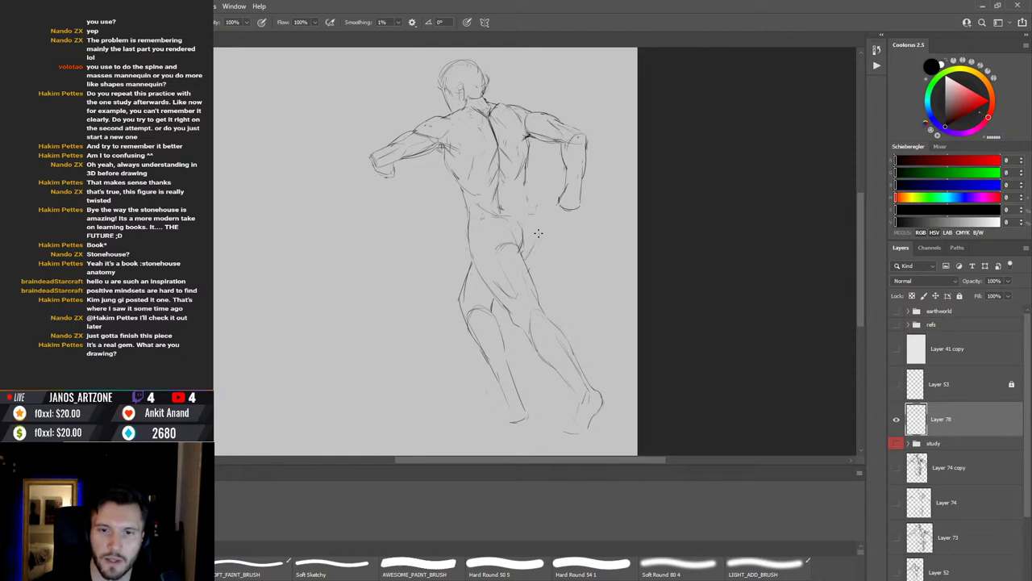
pyautogui.press('e')
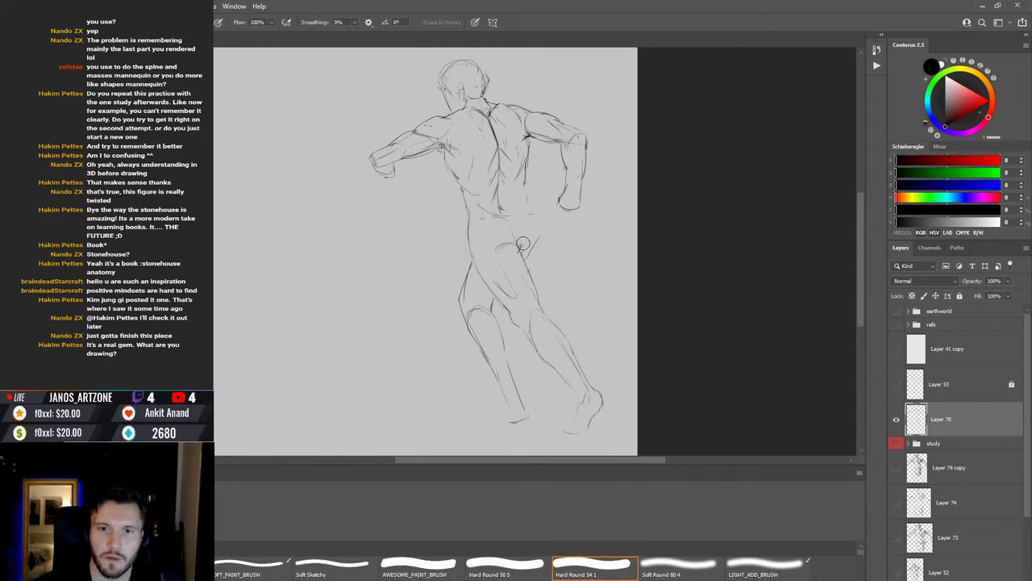
pyautogui.press('b')
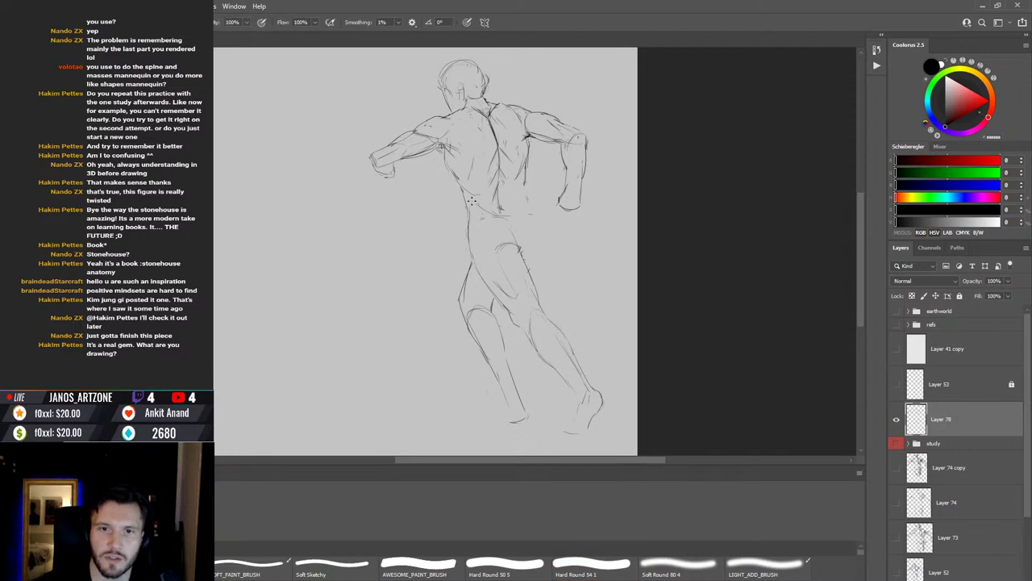
# Step: Freehand-select the figure's upper body: head, shoulders and both arms
pyautogui.press('e')
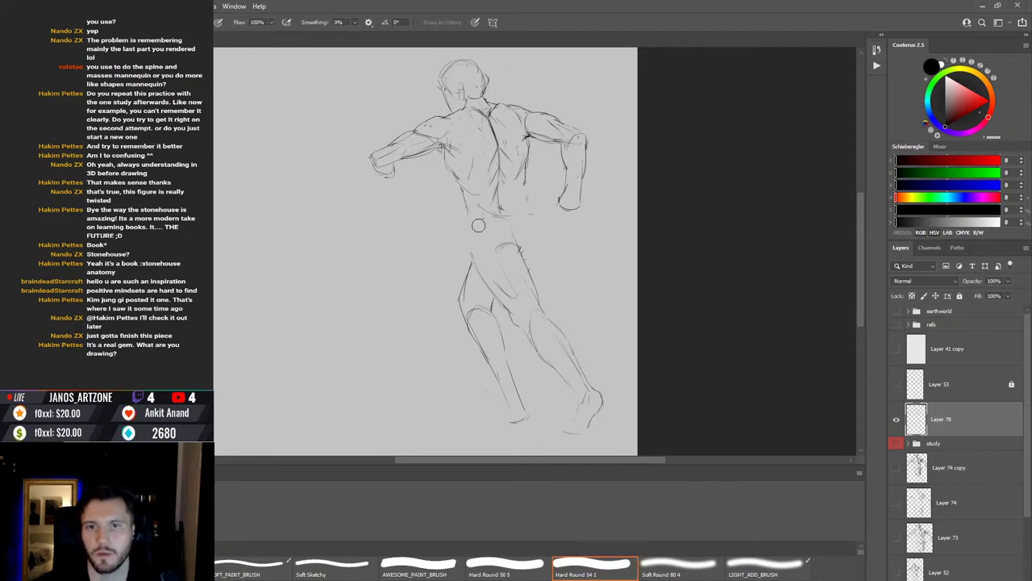
pyautogui.press('l')
pyautogui.moveTo(398, 228)
pyautogui.mouseDown()
pyautogui.moveTo(378, 53)
pyautogui.moveTo(592, 62)
pyautogui.moveTo(632, 218)
pyautogui.moveTo(535, 237)
pyautogui.moveTo(506, 223)
pyautogui.moveTo(445, 252)
pyautogui.mouseUp()
# Step: Move the selected upper body up a few pixels and slightly left, then deselect it
pyautogui.press('v')
pyautogui.moveTo(525, 207); pyautogui.dragTo(526, 196)
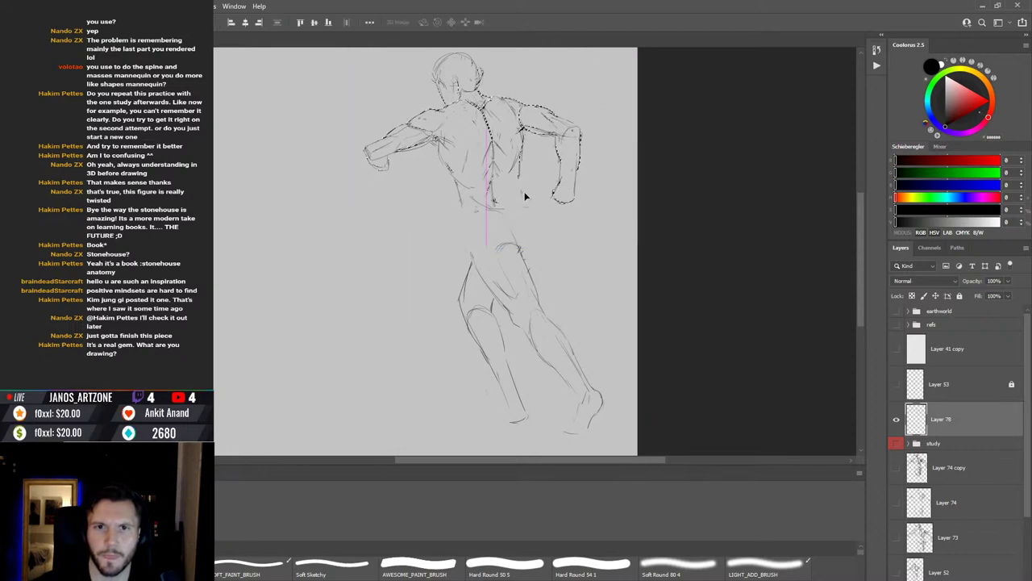
pyautogui.hotkey('ctrl', 'd')
pyautogui.press('b')
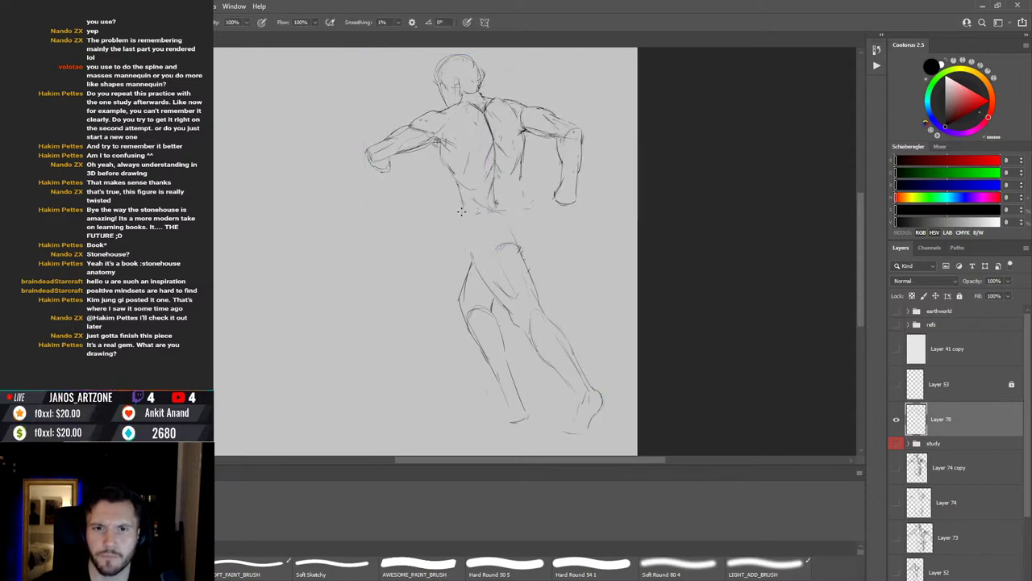
# Step: Redraw the lower back and waist with brush and eraser to reconnect them with the hips
pyautogui.press('e')
pyautogui.press('b')
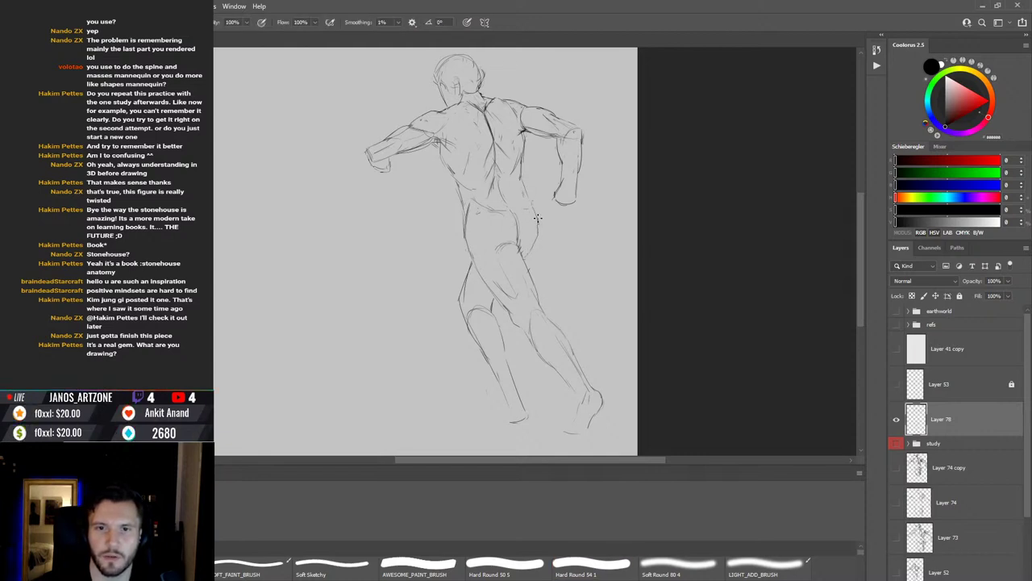
pyautogui.press('e')
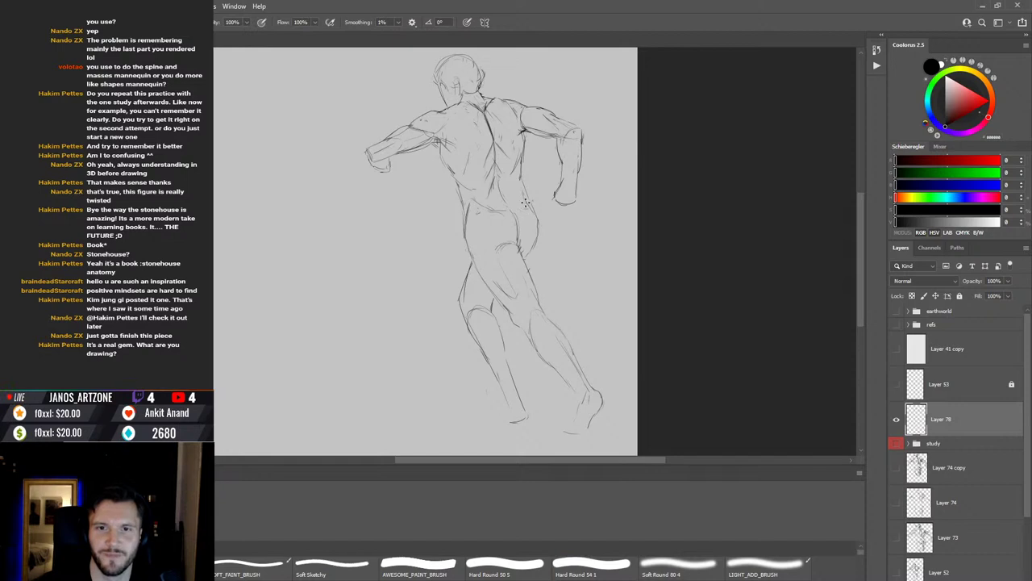
pyautogui.press('b')
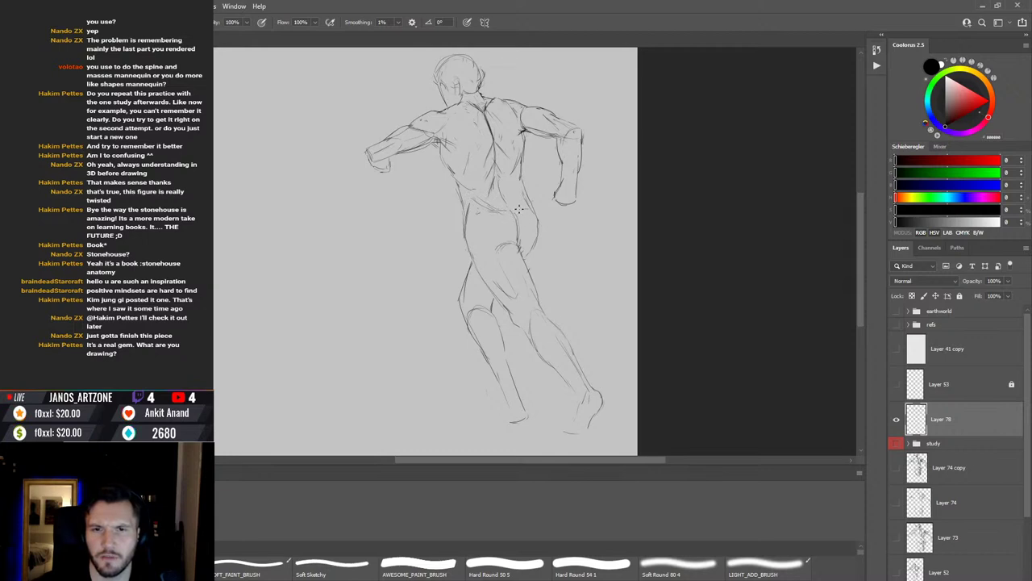
pyautogui.press('e')
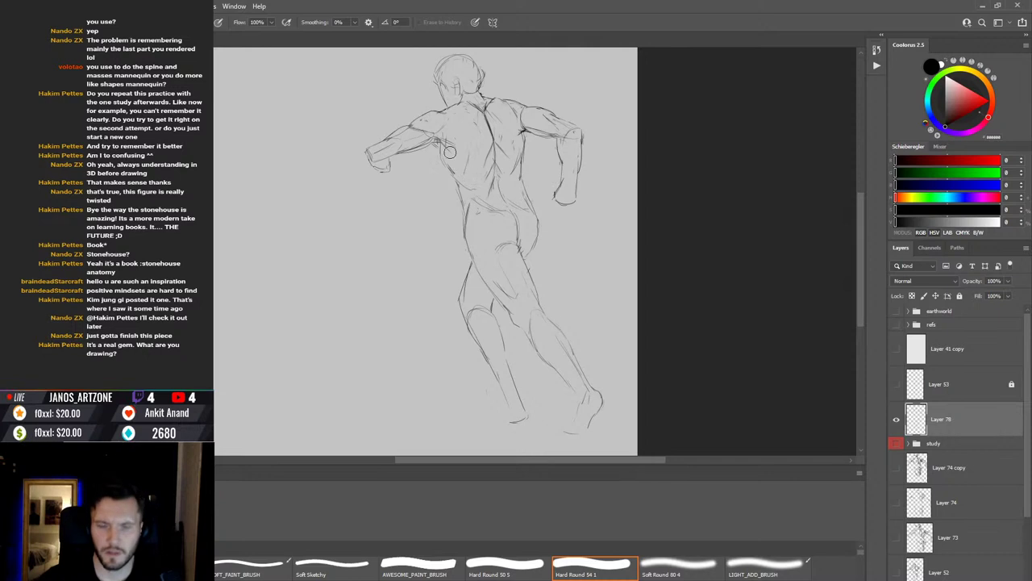
pyautogui.press('l')
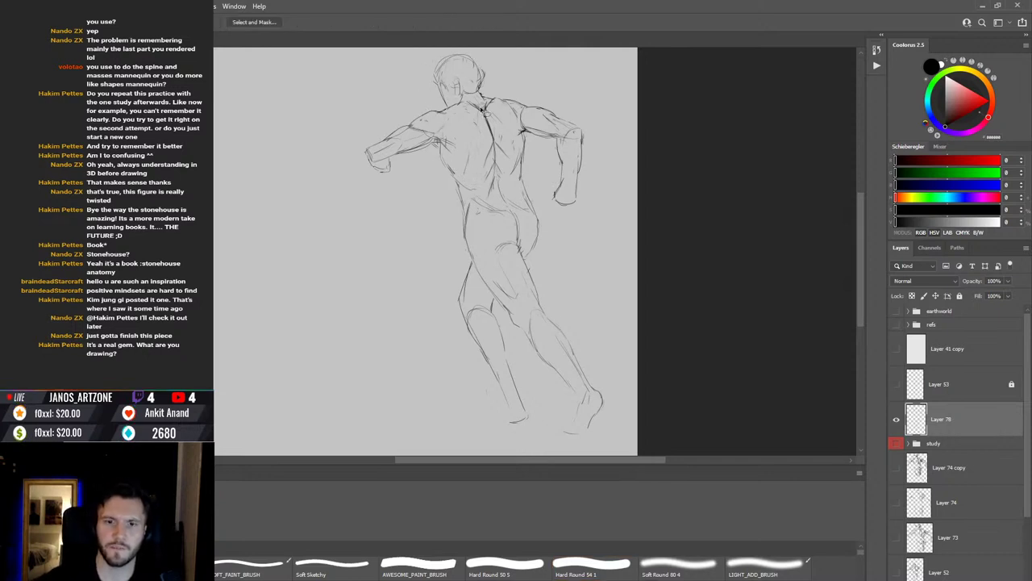
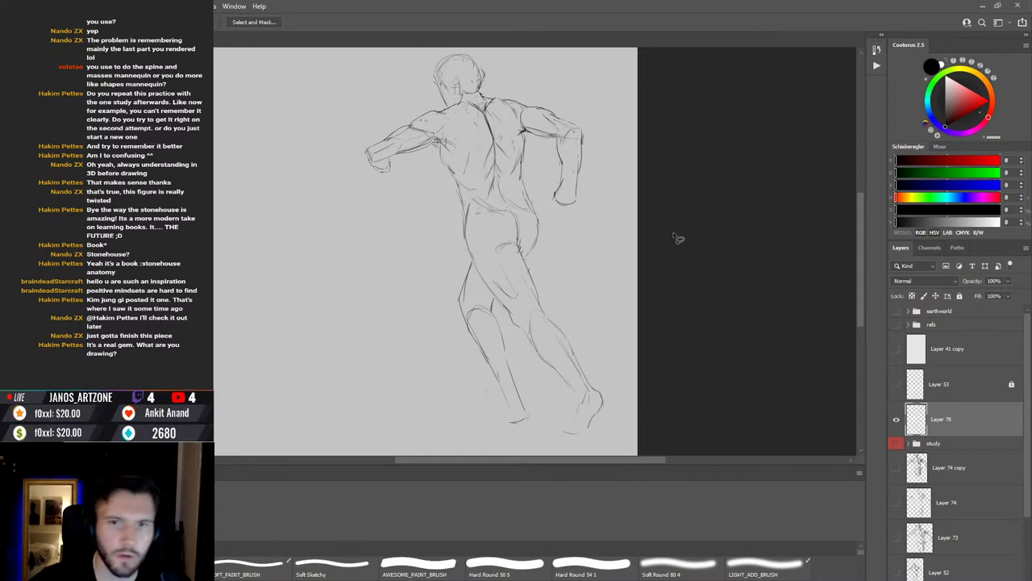
# Step: Add short pencil lines at the left foot and along the inner thigh toward the knee
pyautogui.press('b')
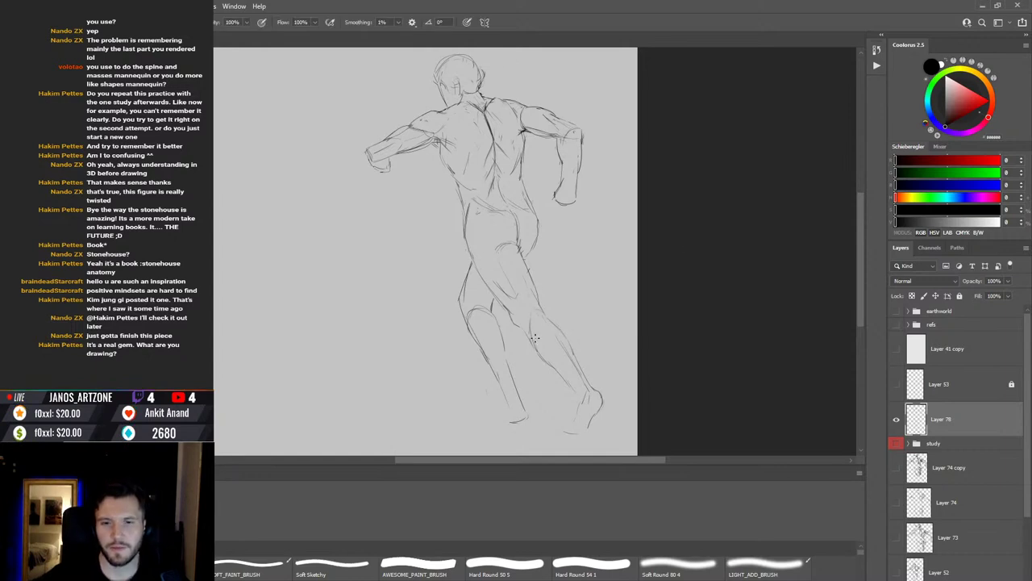
pyautogui.moveTo(488, 417); pyautogui.dragTo(503, 413)
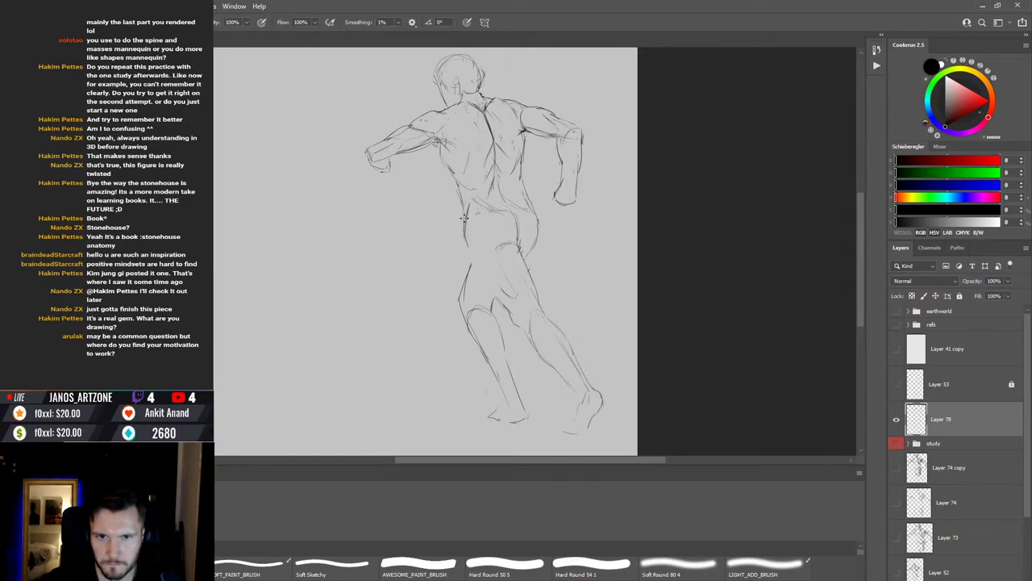
pyautogui.moveTo(470, 265); pyautogui.dragTo(515, 320)
pyautogui.press('v')
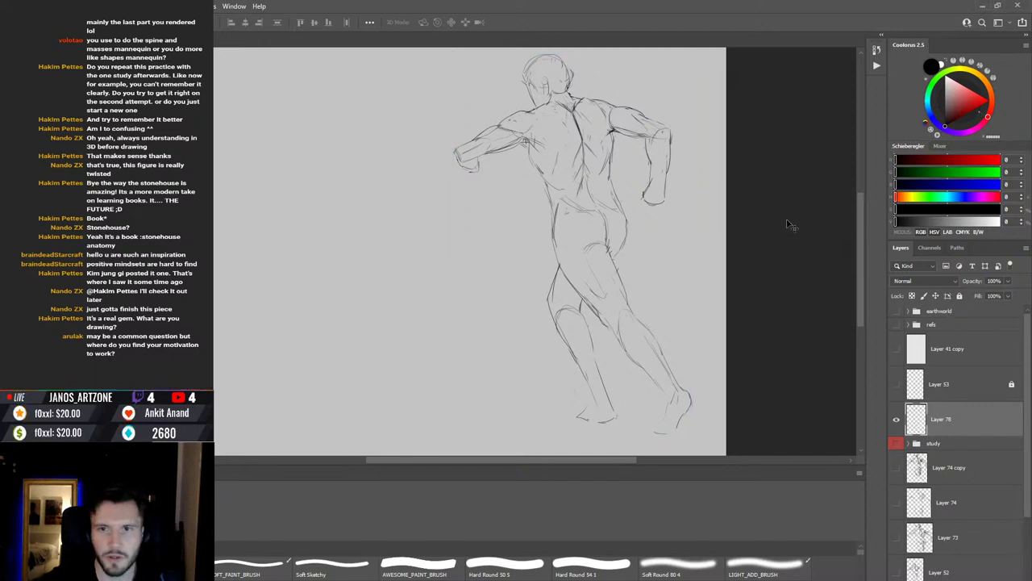
# Step: Rotate the runner sketch slightly clockwise with Free Transform and commit it
pyautogui.press('b')
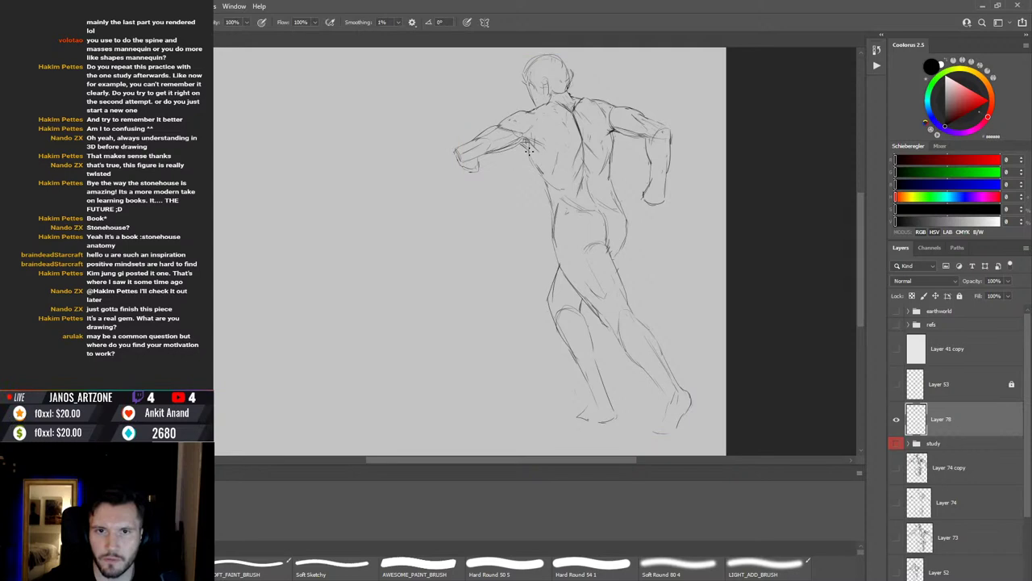
pyautogui.hotkey('ctrl', 't')
pyautogui.moveTo(708, 62); pyautogui.dragTo(713, 71)
pyautogui.press('Return')
pyautogui.press('b')
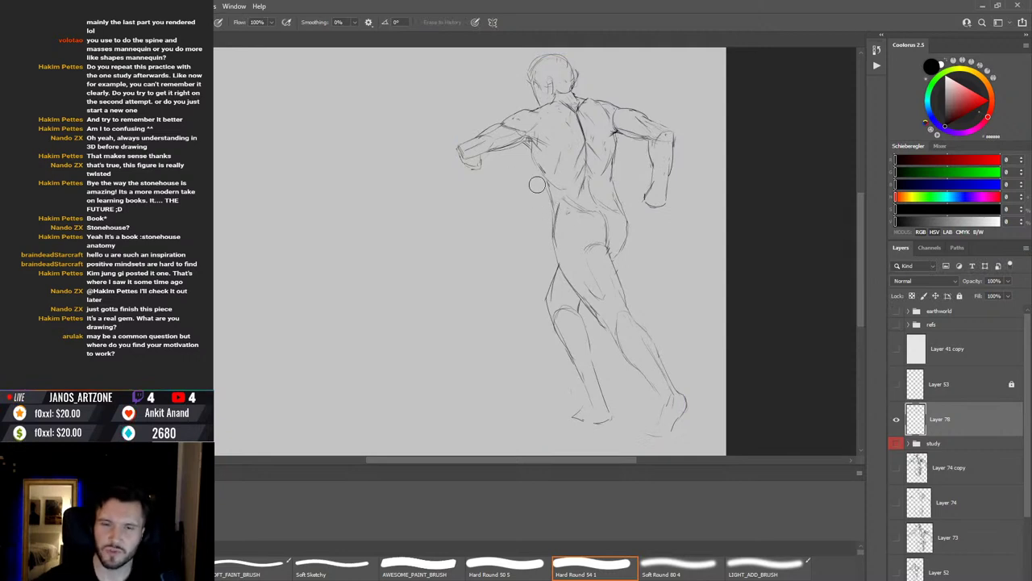
# Step: Alternate Brush and Eraser to rework the lower back and pelvis contours
pyautogui.press('b')
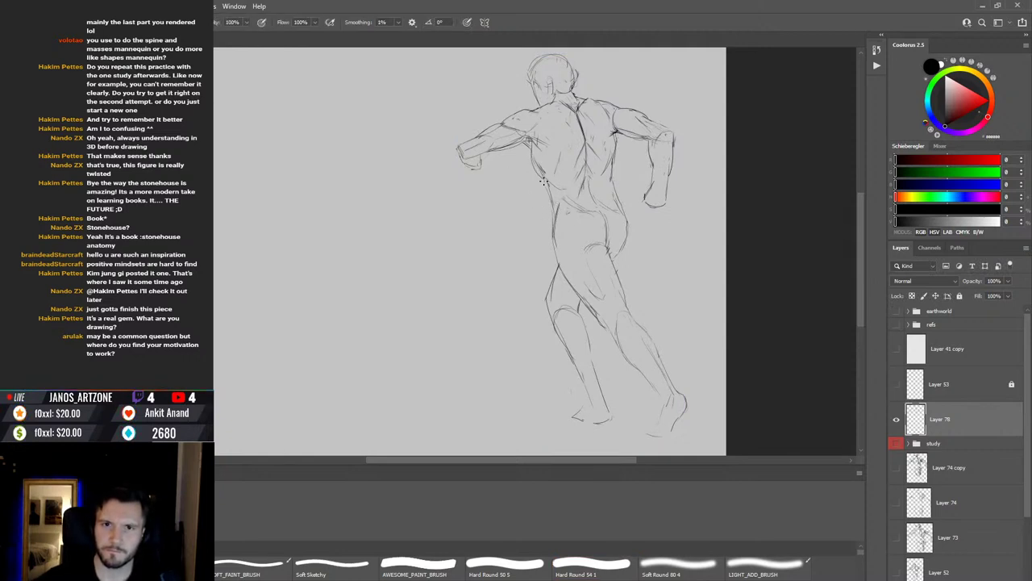
pyautogui.press('e')
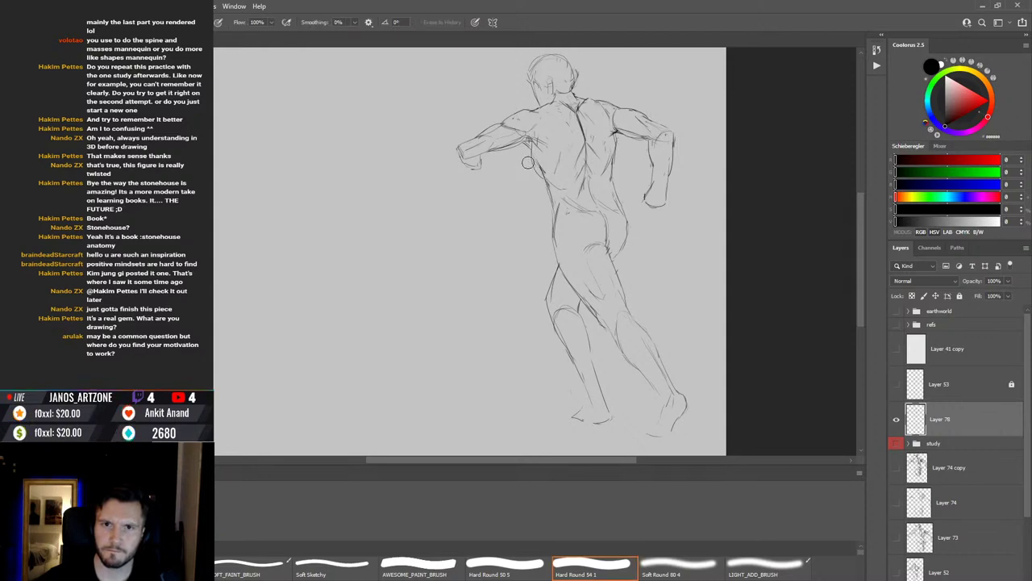
pyautogui.press('b')
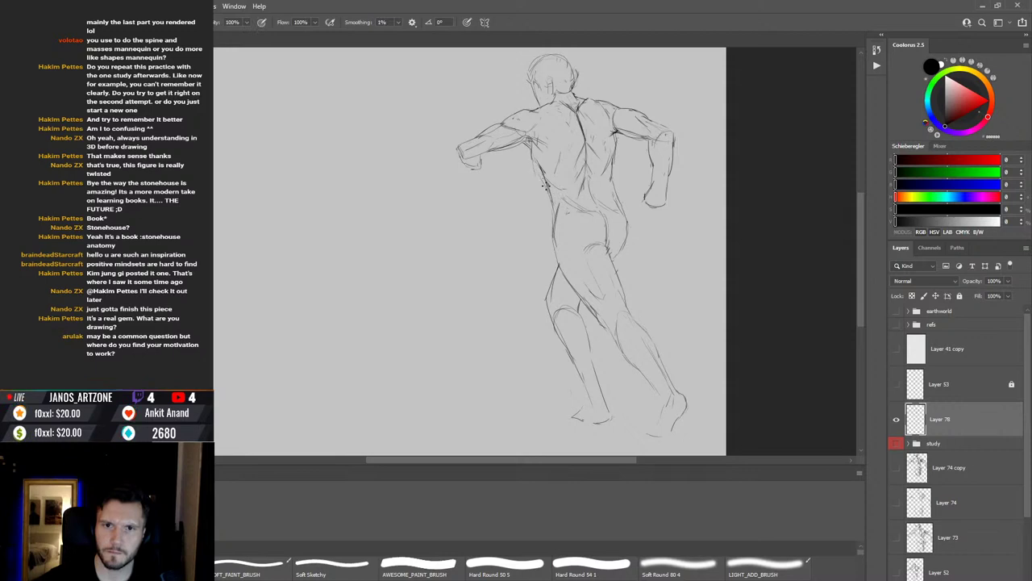
pyautogui.press('e')
pyautogui.press('b')
pyautogui.press('e')
pyautogui.press('b')
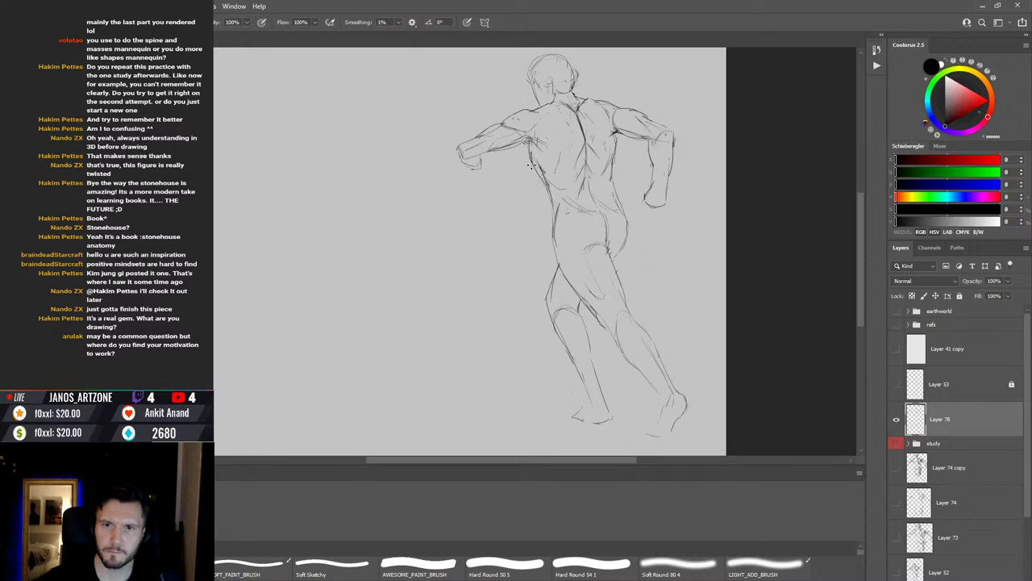
pyautogui.press('e')
pyautogui.press('b')
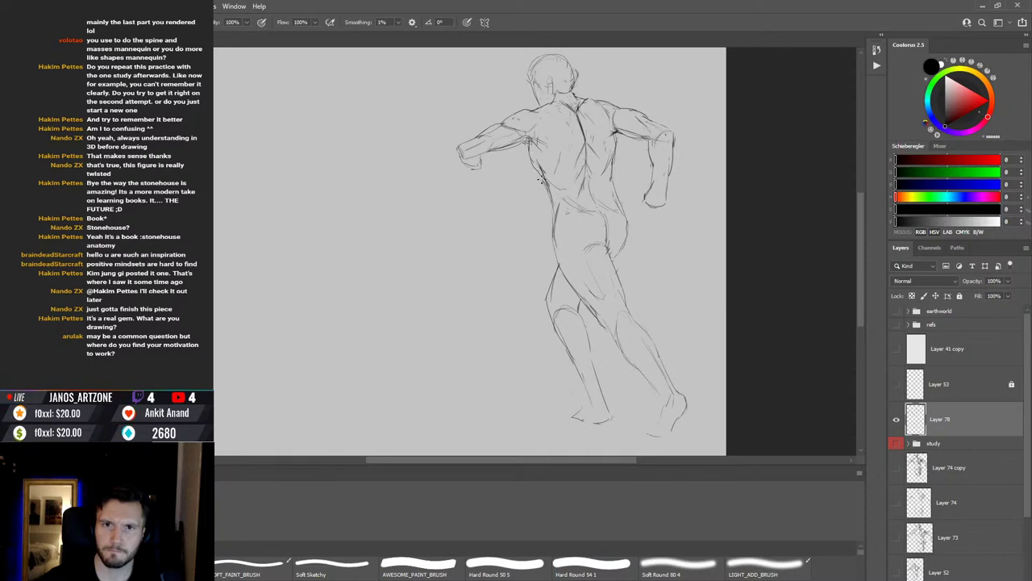
pyautogui.press('e')
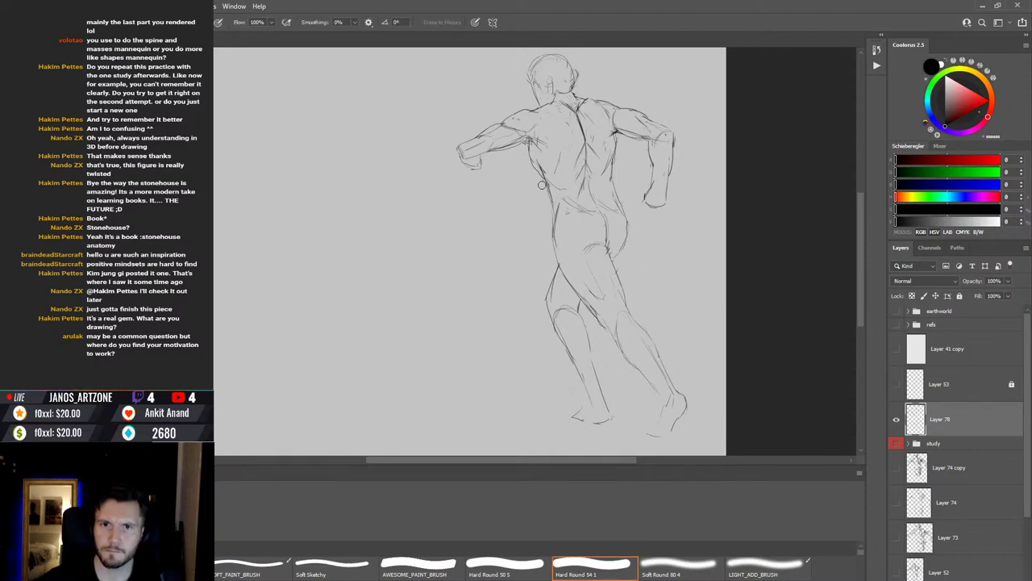
pyautogui.press('b')
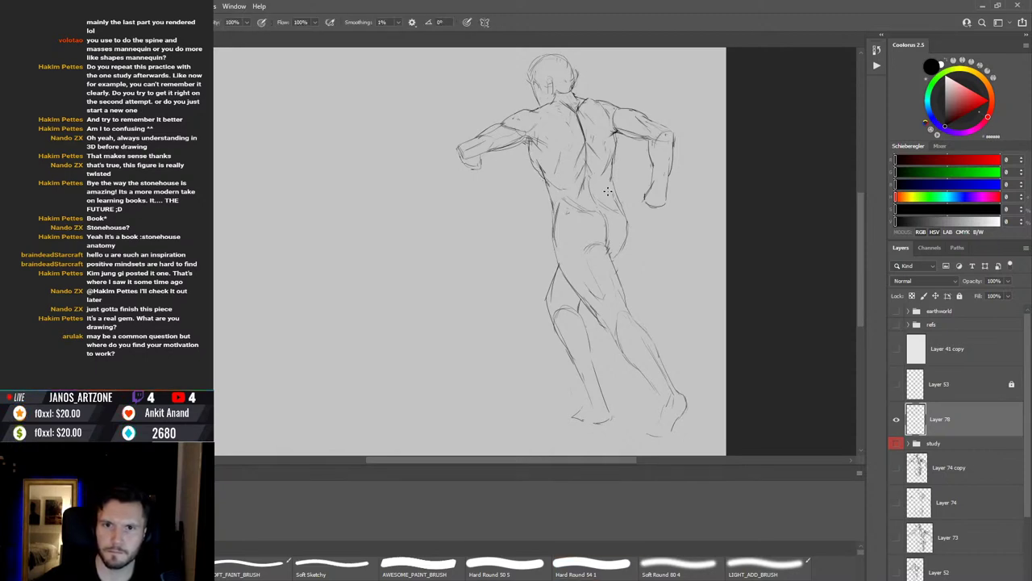
pyautogui.press('e')
pyautogui.press('b')
pyautogui.press('e')
pyautogui.press('b')
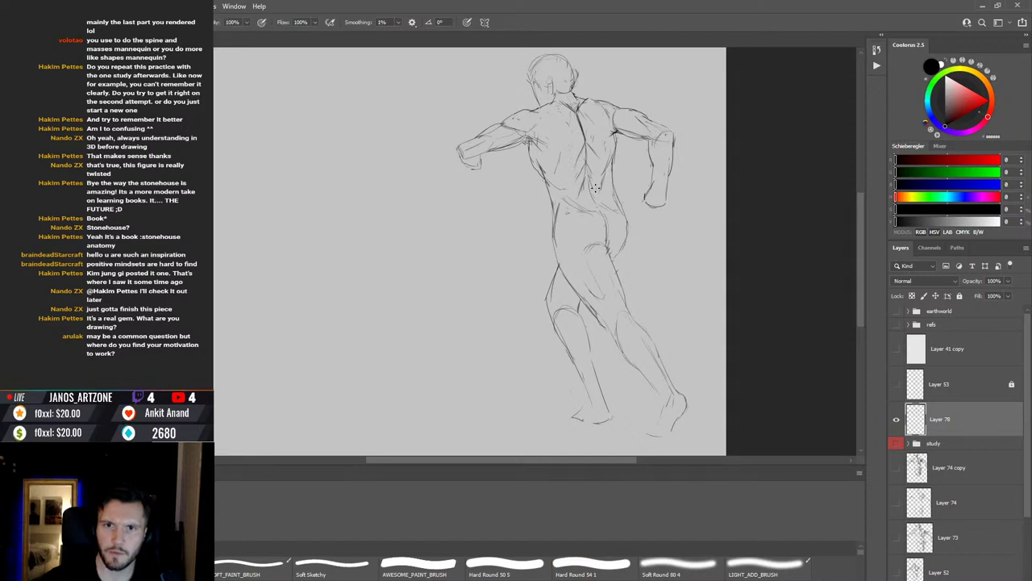
pyautogui.press('e')
pyautogui.press('b')
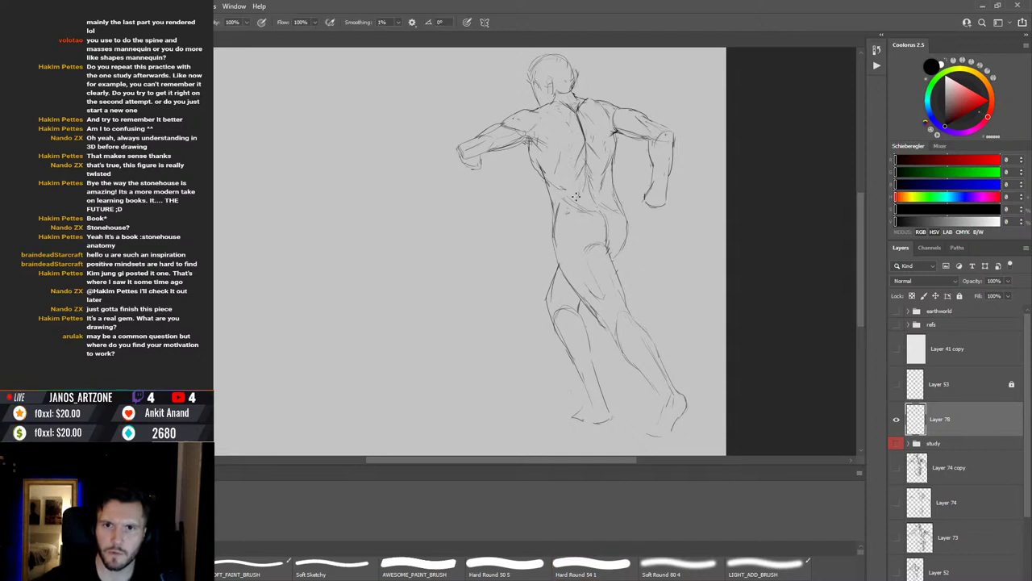
pyautogui.press('e')
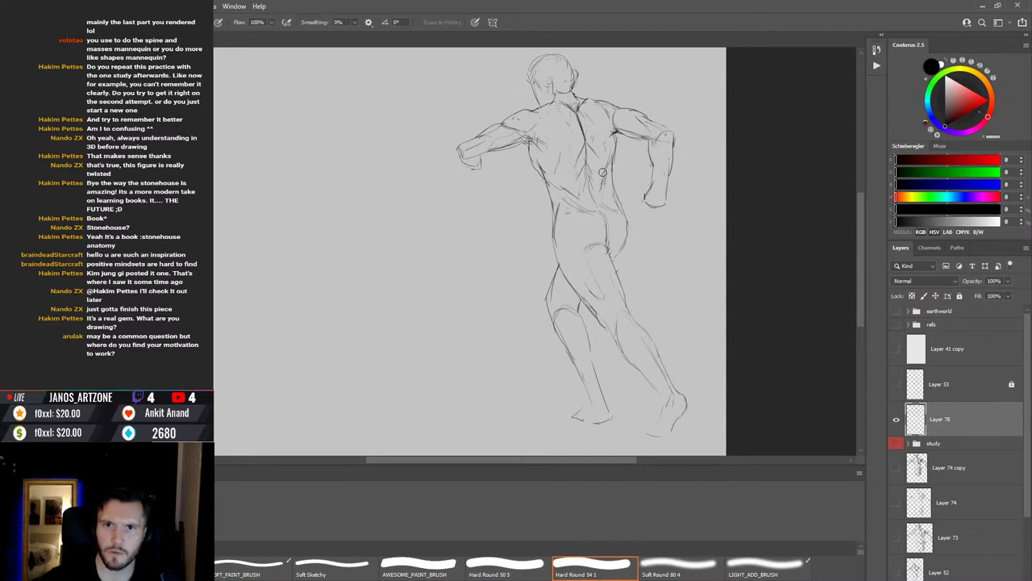
pyautogui.press('b')
pyautogui.press('e')
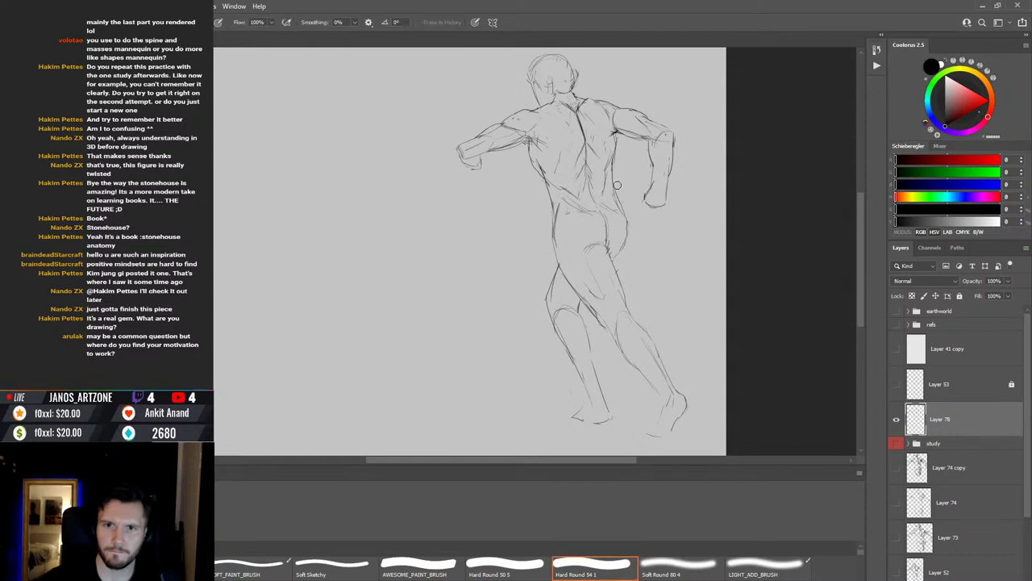
pyautogui.press('b')
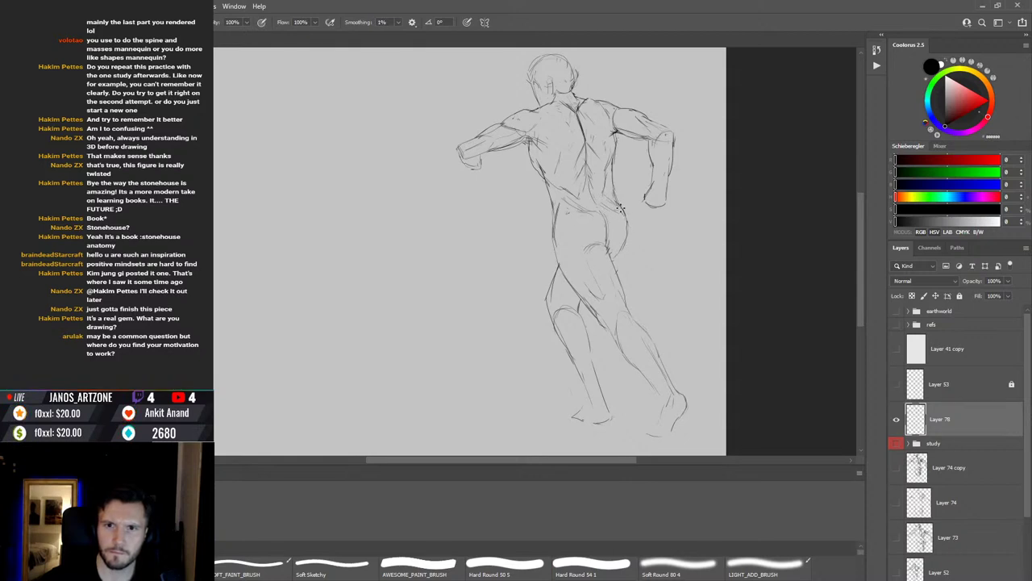
pyautogui.press('e')
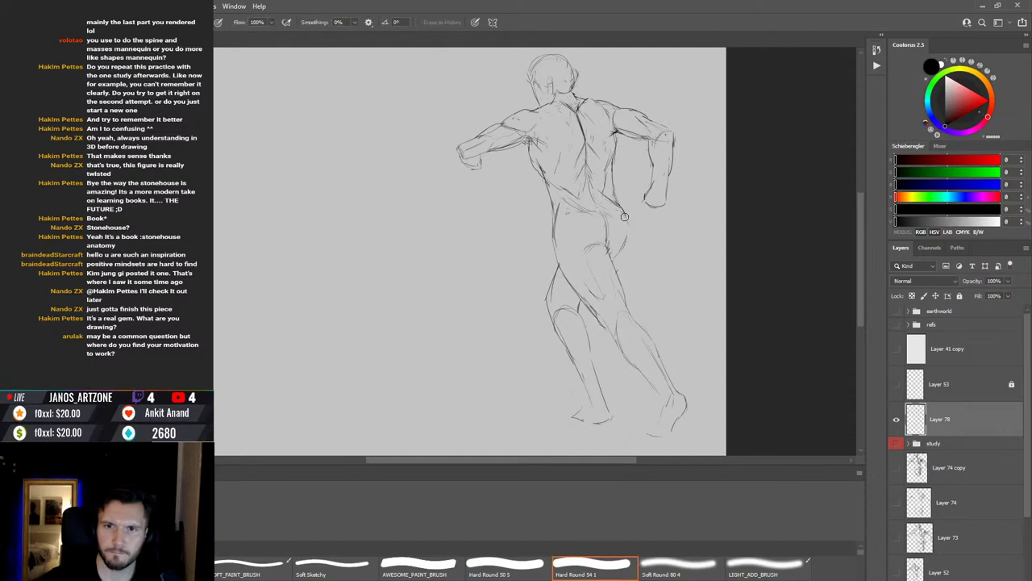
pyautogui.press('b')
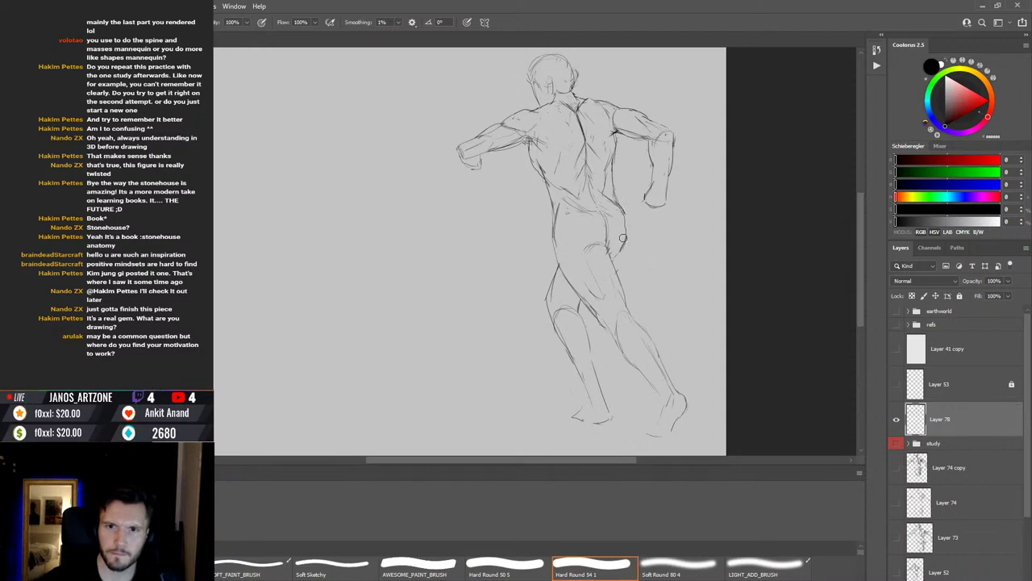
# Step: Draw the contour of the right hip and buttock
pyautogui.moveTo(615, 260); pyautogui.dragTo(626, 234)
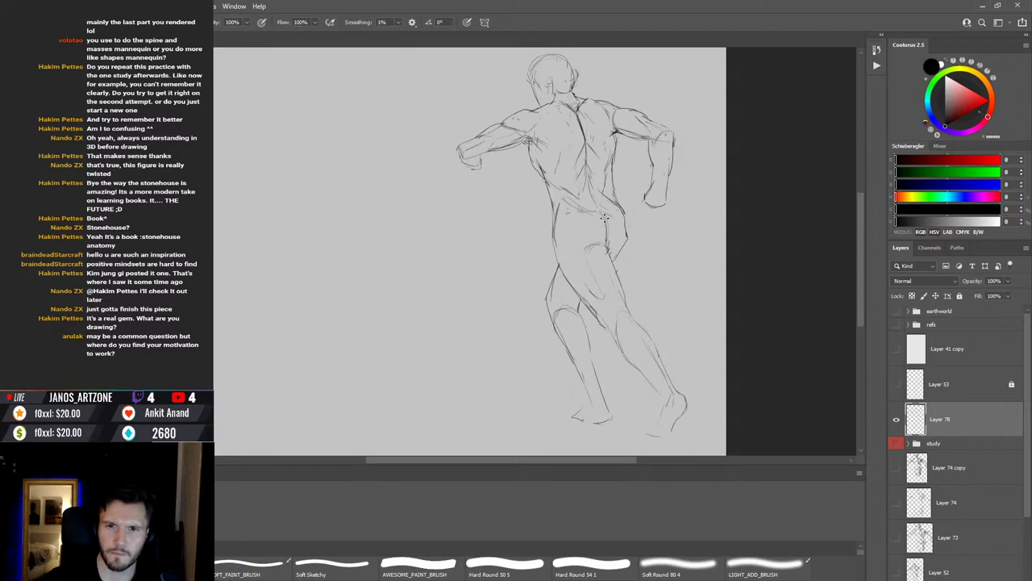
pyautogui.press('e')
pyautogui.press('b')
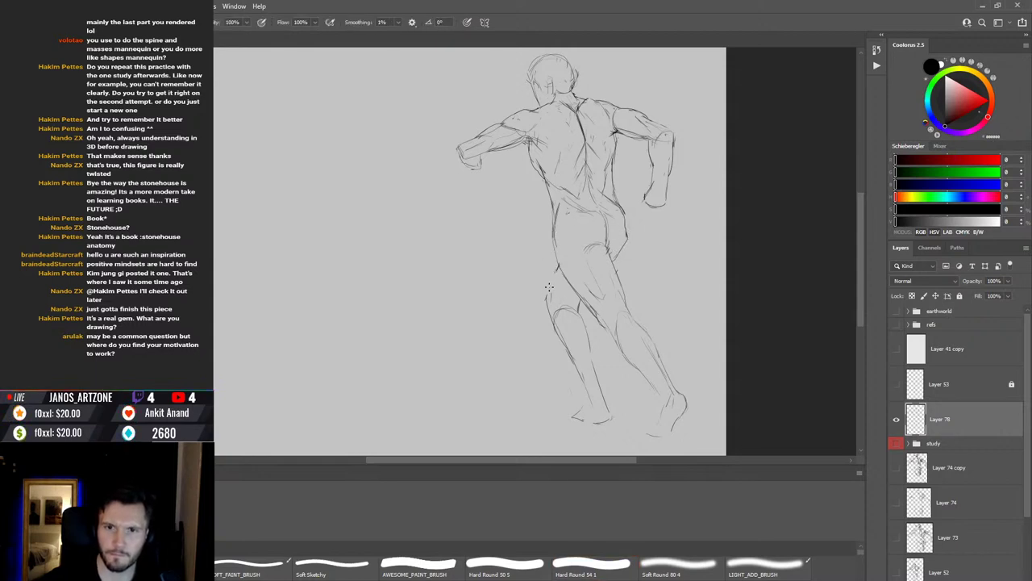
pyautogui.press('v')
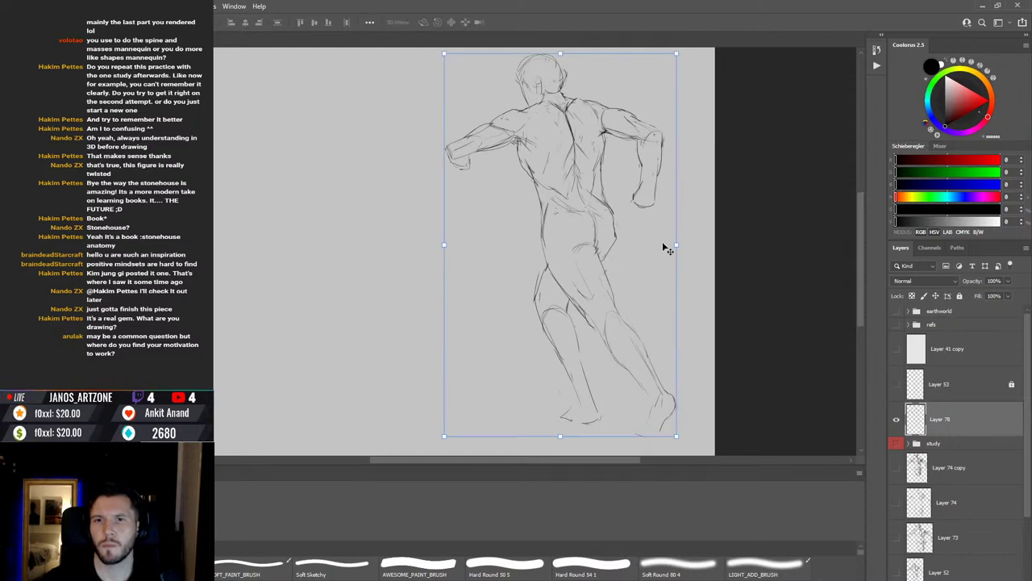
pyautogui.hotkey('shift', 'Right')
pyautogui.hotkey('shift', 'Up')
pyautogui.hotkey('shift', 'Right')
pyautogui.hotkey('shift', 'Up')
pyautogui.hotkey('shift', 'Down')
pyautogui.hotkey('shift', 'Down')
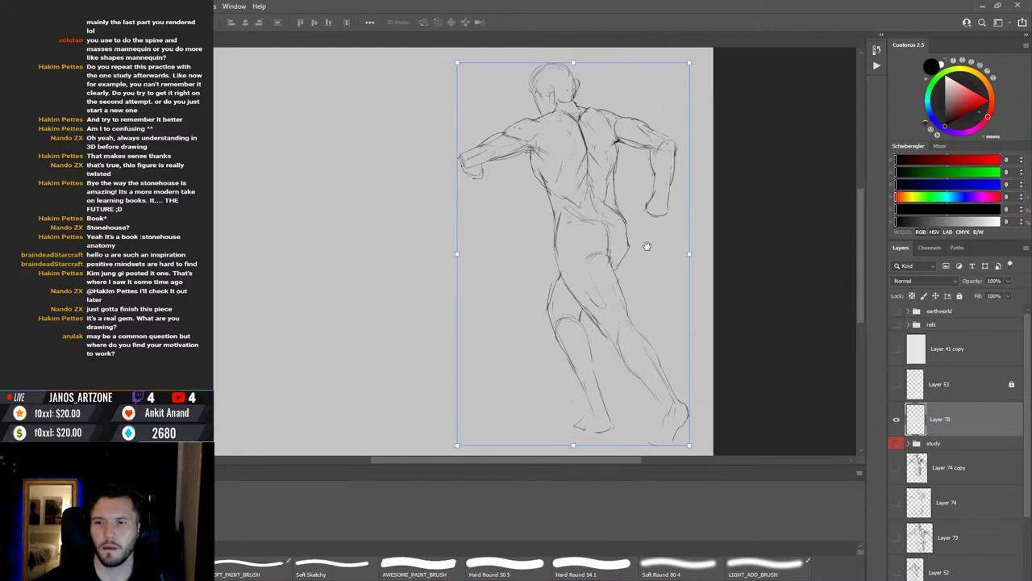
pyautogui.press('b')
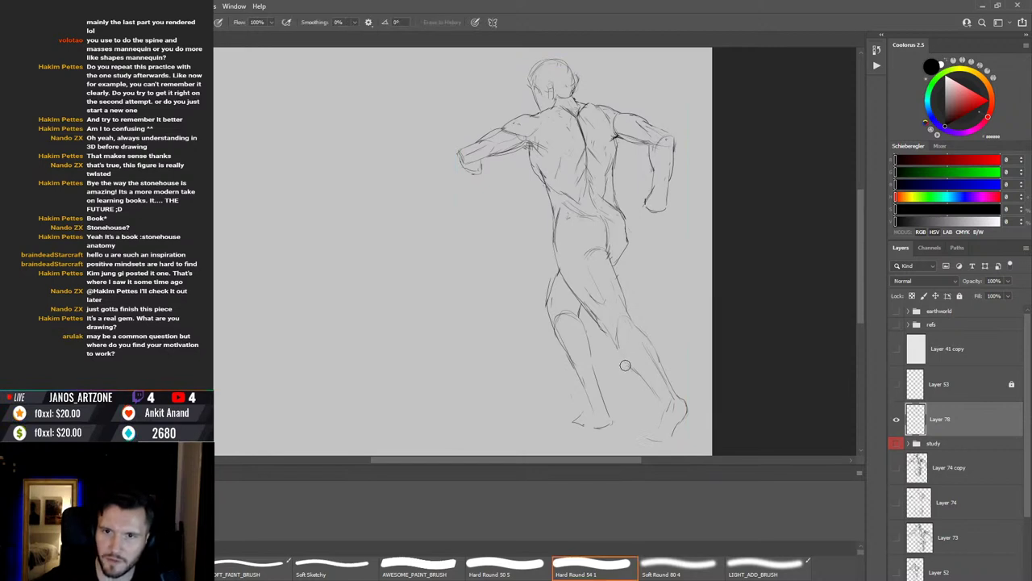
pyautogui.press('b')
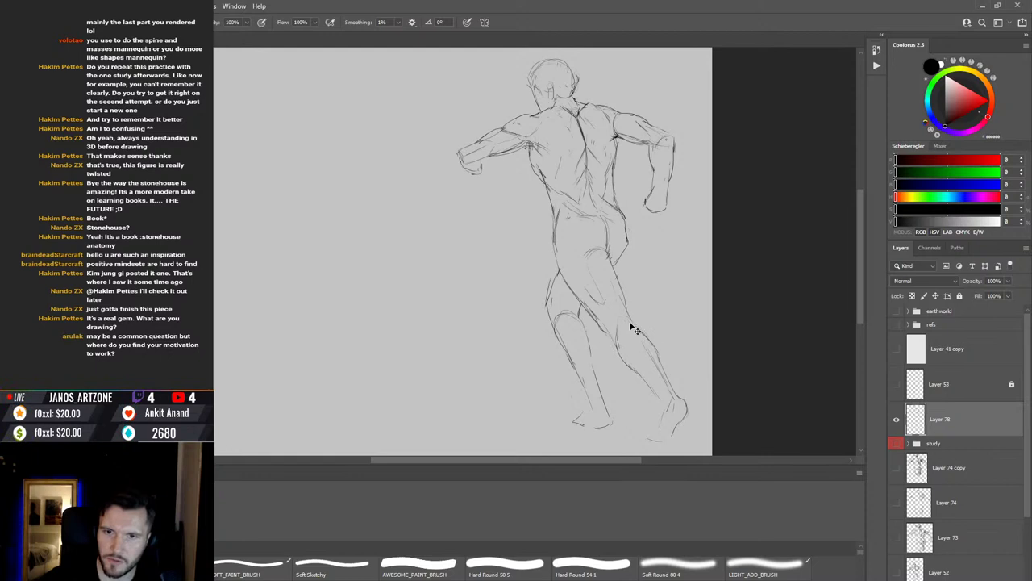
pyautogui.press('e')
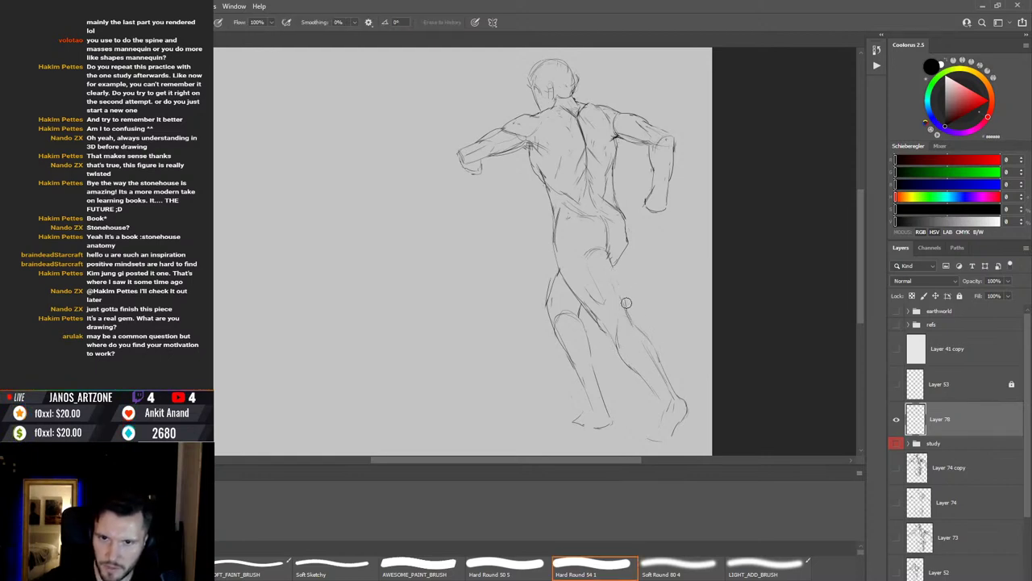
pyautogui.press('b')
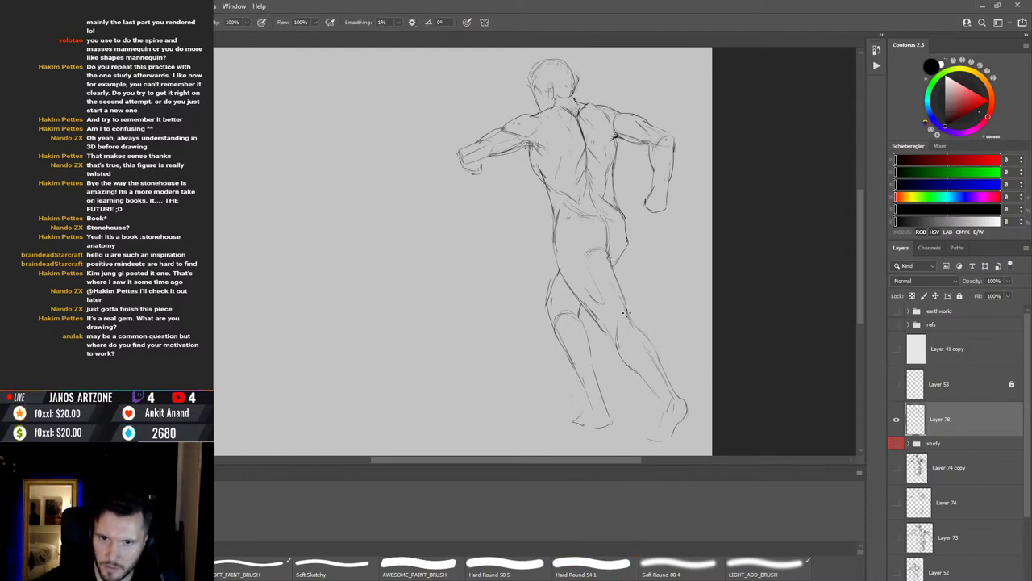
pyautogui.press('e')
pyautogui.press('b')
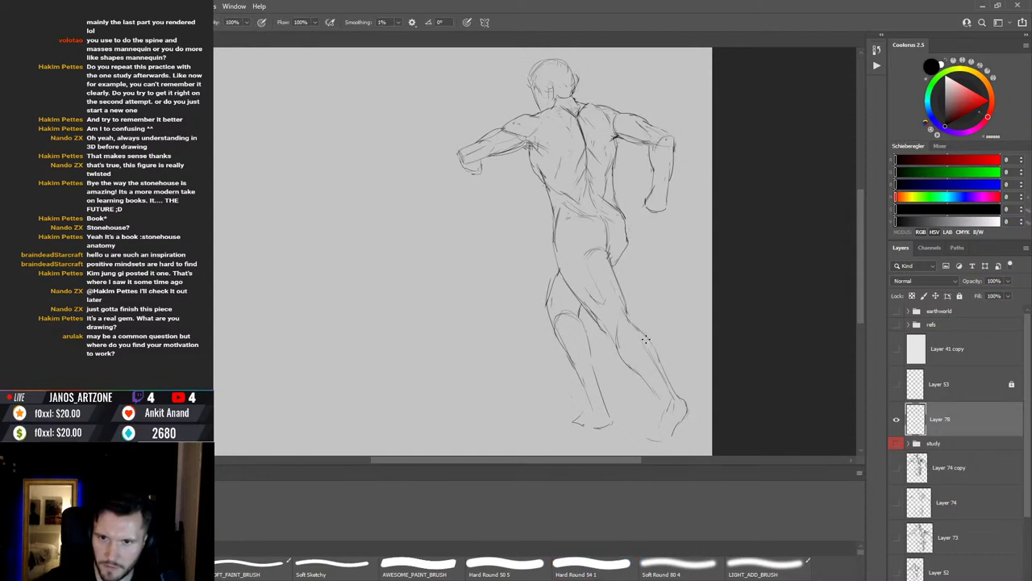
pyautogui.press('e')
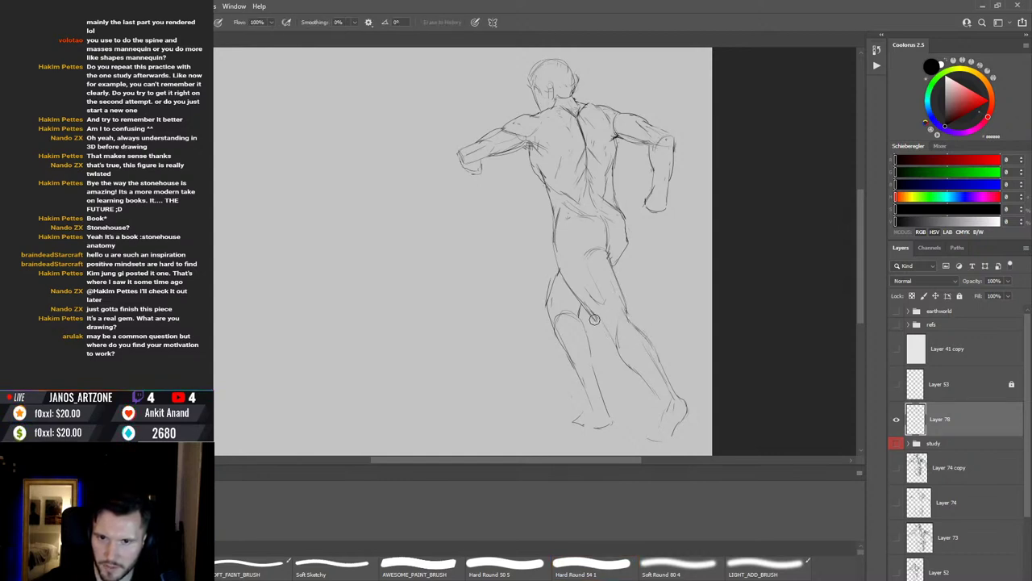
pyautogui.press('b')
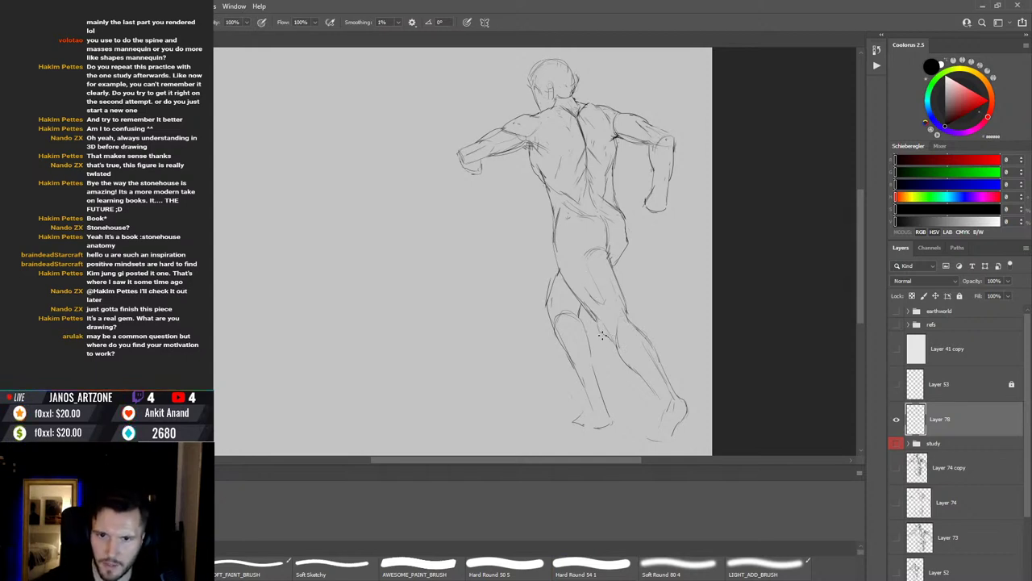
pyautogui.press('e')
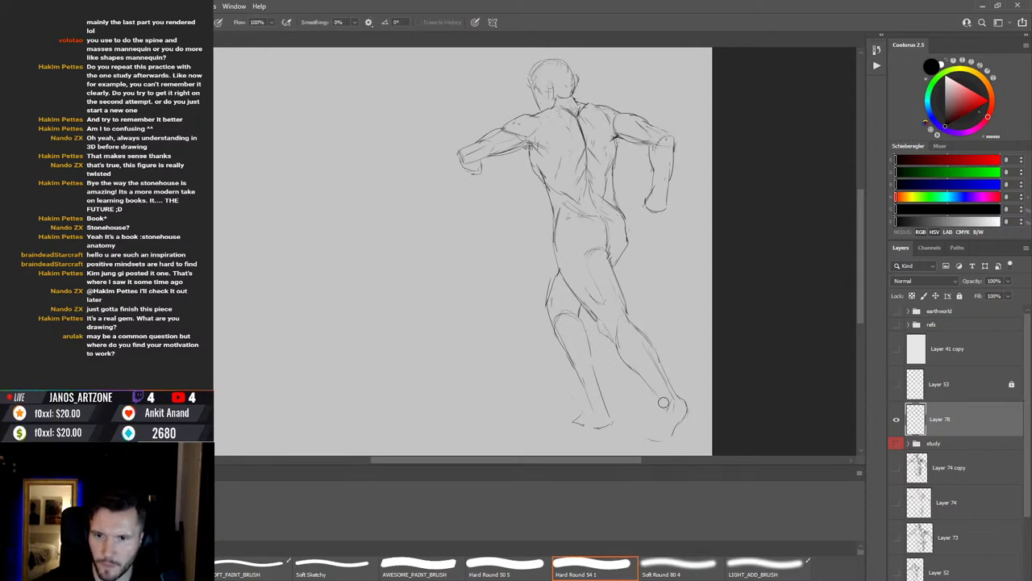
pyautogui.press('b')
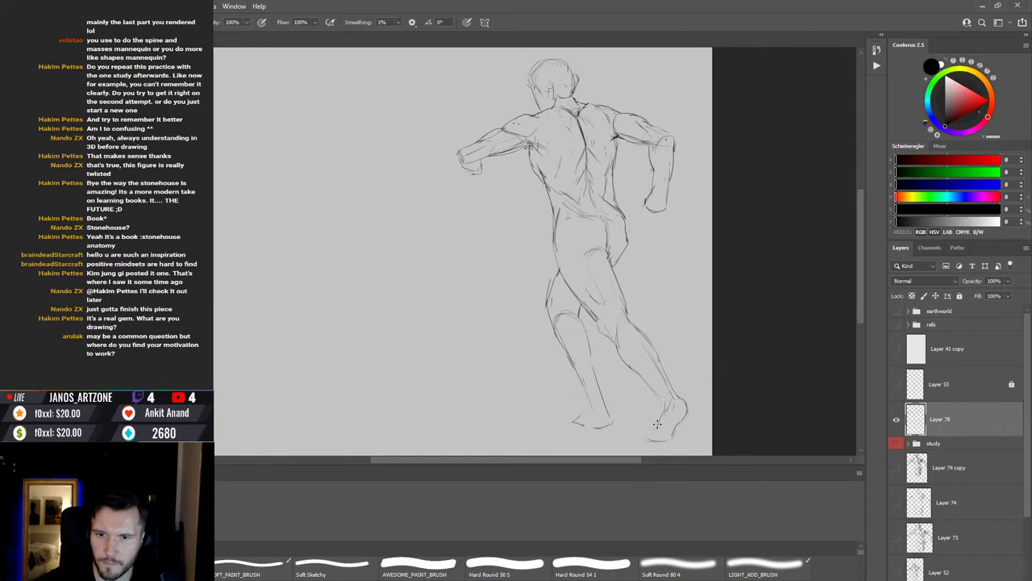
pyautogui.hotkey('ctrl', 't')
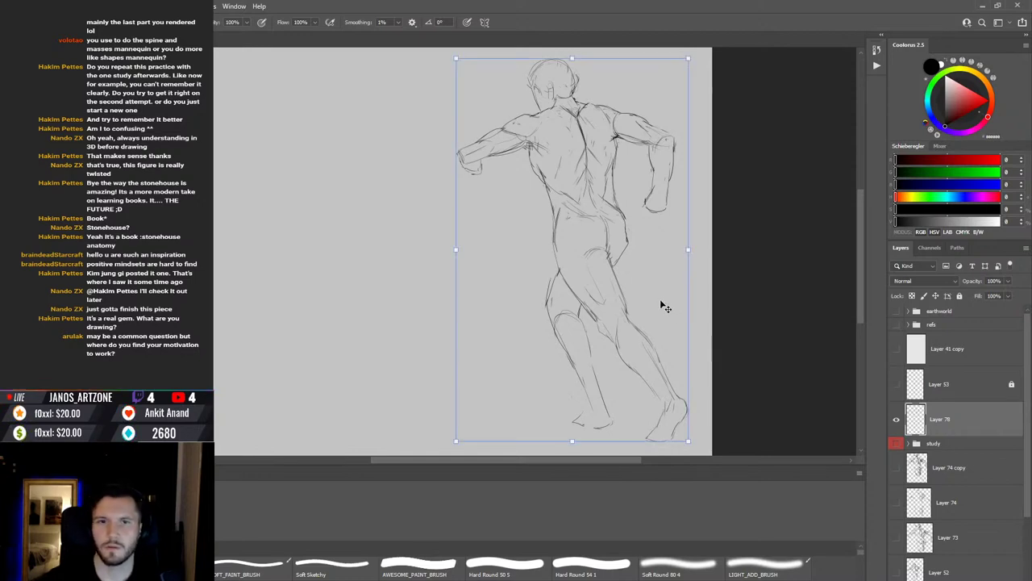
pyautogui.press('Escape')
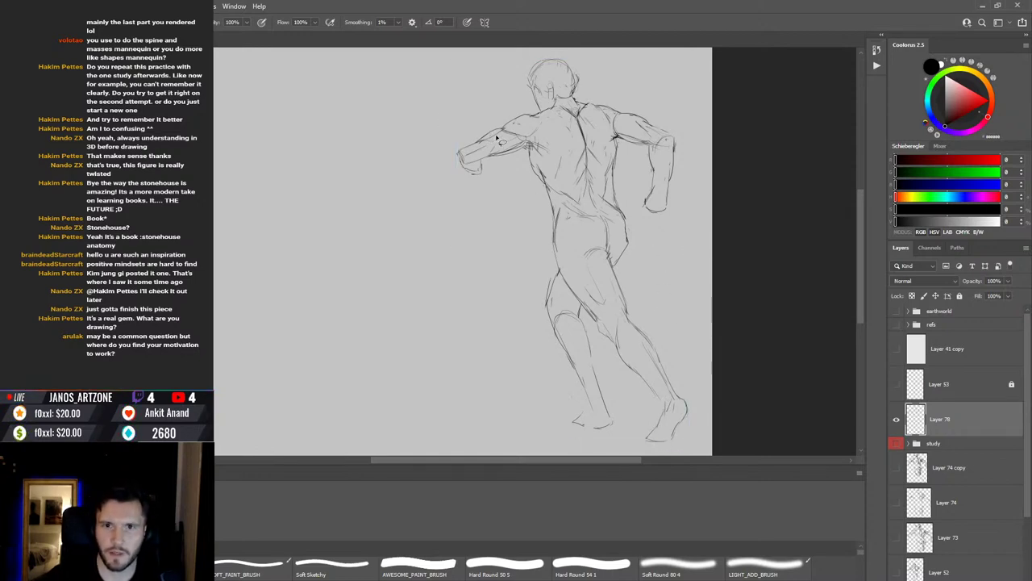
# Step: Lasso the left forearm and scale it up slightly
pyautogui.press('l')
pyautogui.moveTo(490, 121)
pyautogui.mouseDown()
pyautogui.moveTo(449, 164)
pyautogui.moveTo(476, 188)
pyautogui.moveTo(518, 165)
pyautogui.moveTo(544, 128)
pyautogui.moveTo(541, 111)
pyautogui.moveTo(468, 137)
pyautogui.mouseUp()
pyautogui.press('v')
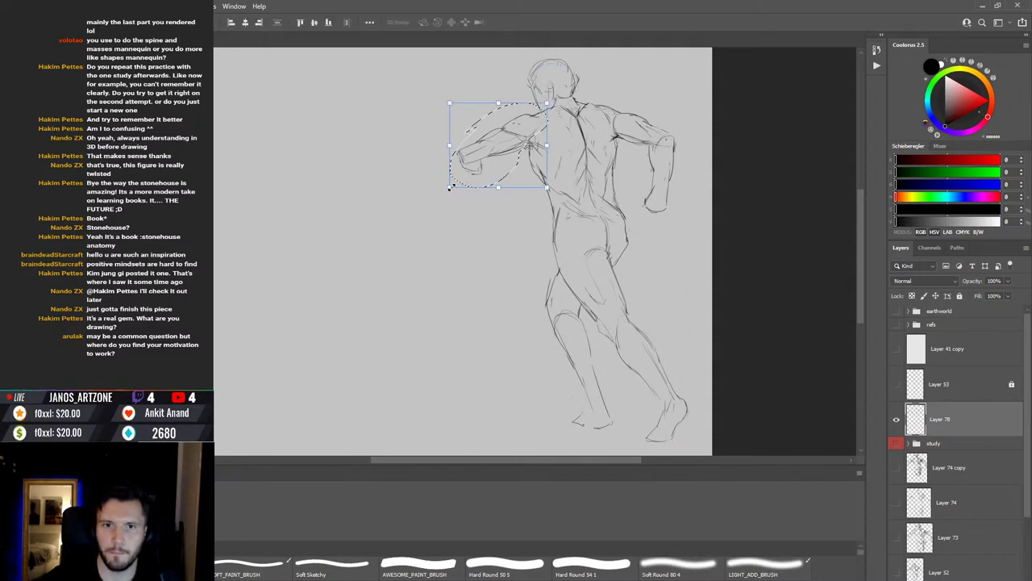
pyautogui.moveTo(449, 187); pyautogui.dragTo(468, 192)
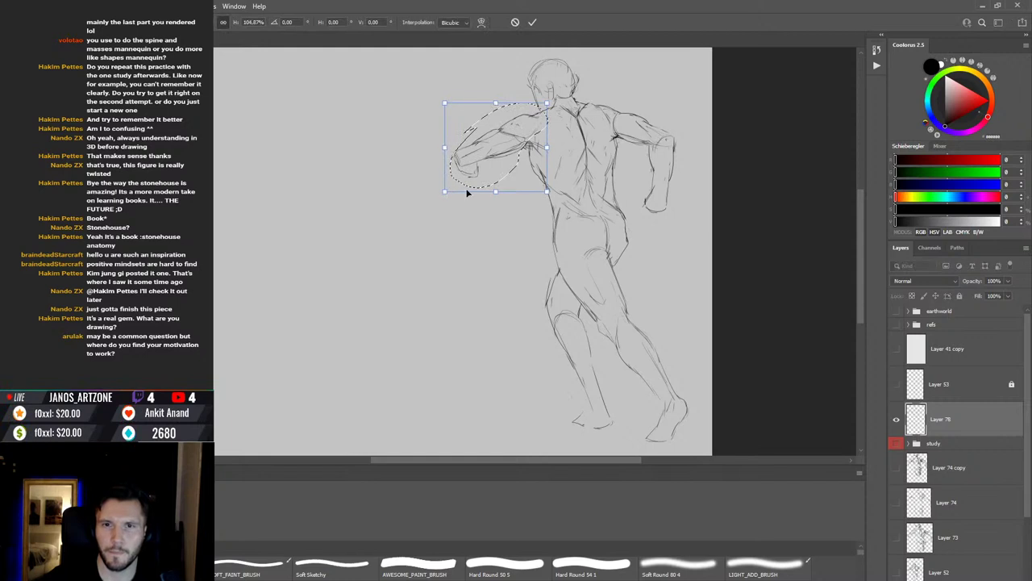
pyautogui.press('Return')
pyautogui.hotkey('ctrl', 'd')
pyautogui.hotkey('ctrl', 't')
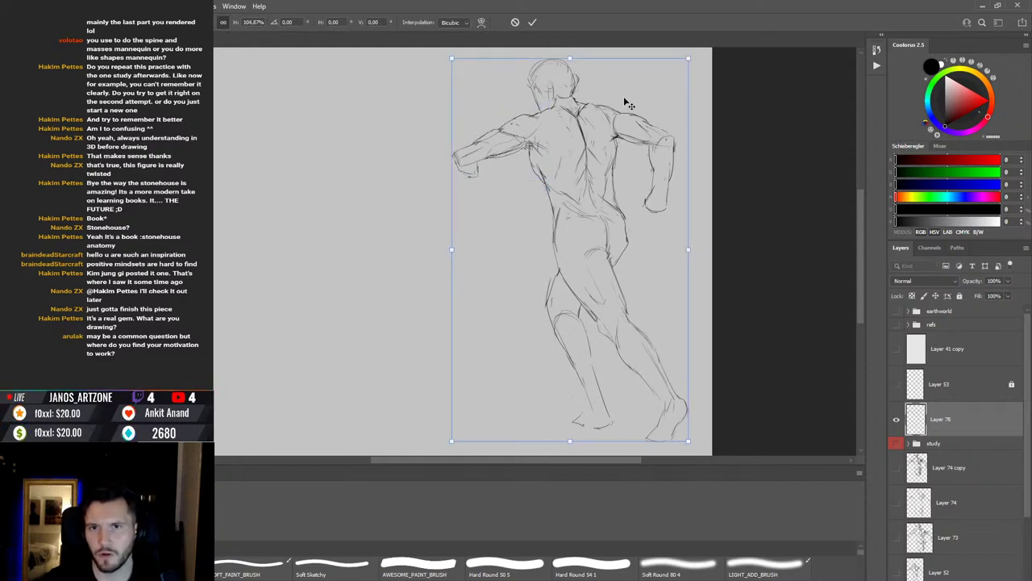
pyautogui.press('Return')
# Step: Redraw the right forearm contour and rotate and nudge it right and up
pyautogui.press('b')
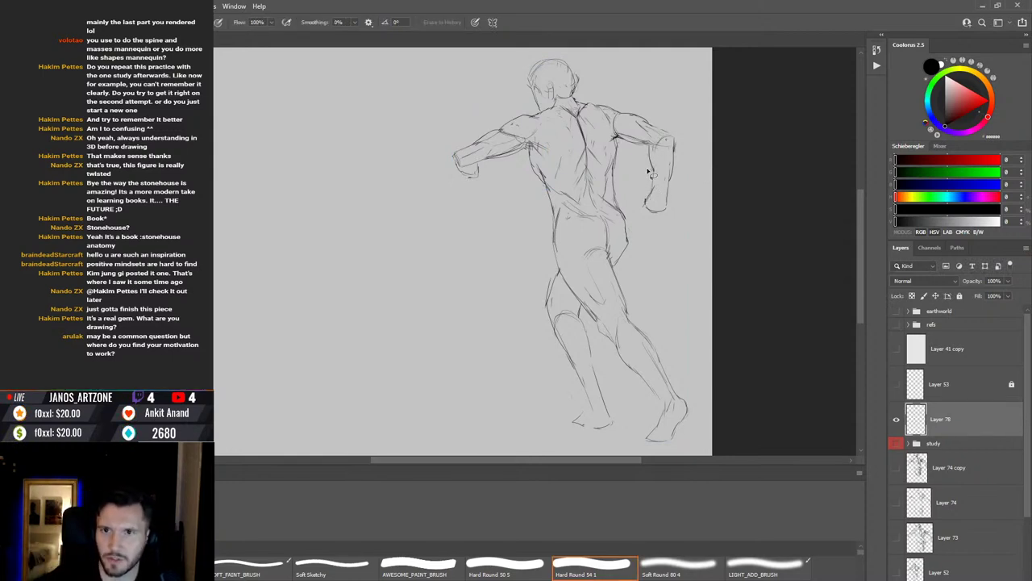
pyautogui.moveTo(655, 132)
pyautogui.mouseDown()
pyautogui.moveTo(708, 155)
pyautogui.moveTo(658, 229)
pyautogui.moveTo(634, 194)
pyautogui.moveTo(677, 234)
pyautogui.mouseUp()
pyautogui.press('v')
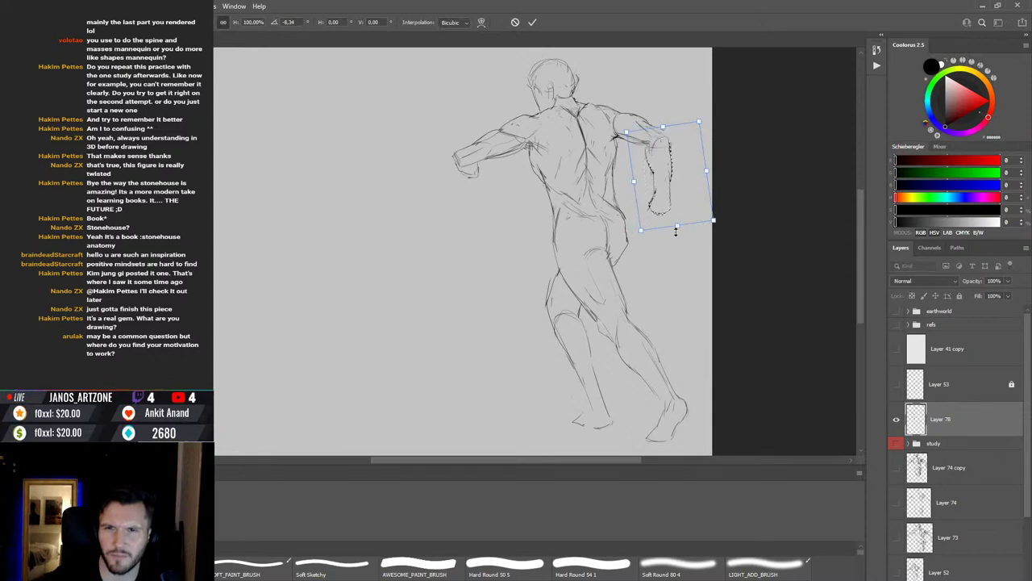
pyautogui.press('Right')
pyautogui.press('Right')
pyautogui.press('Right')
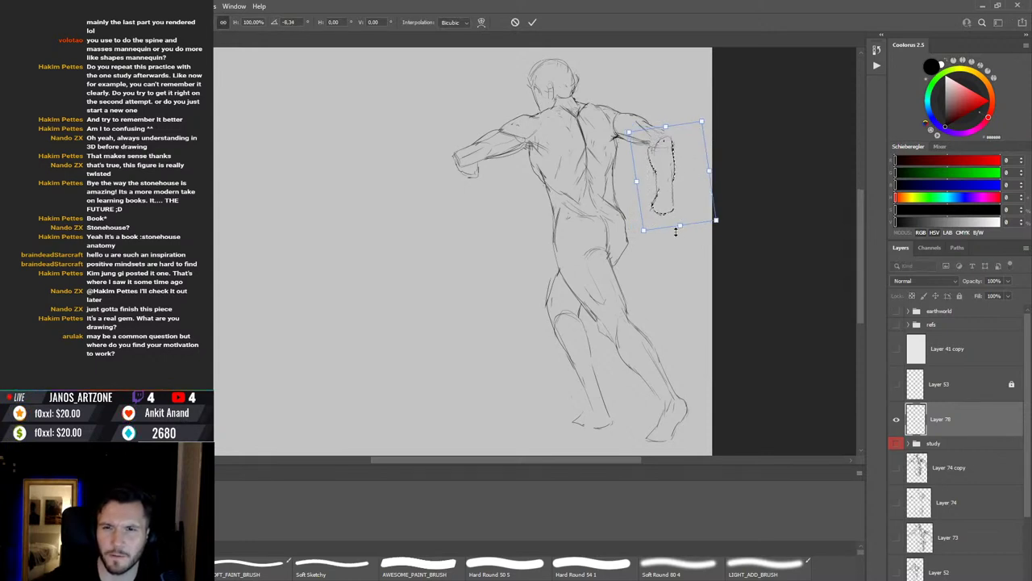
pyautogui.press('Up')
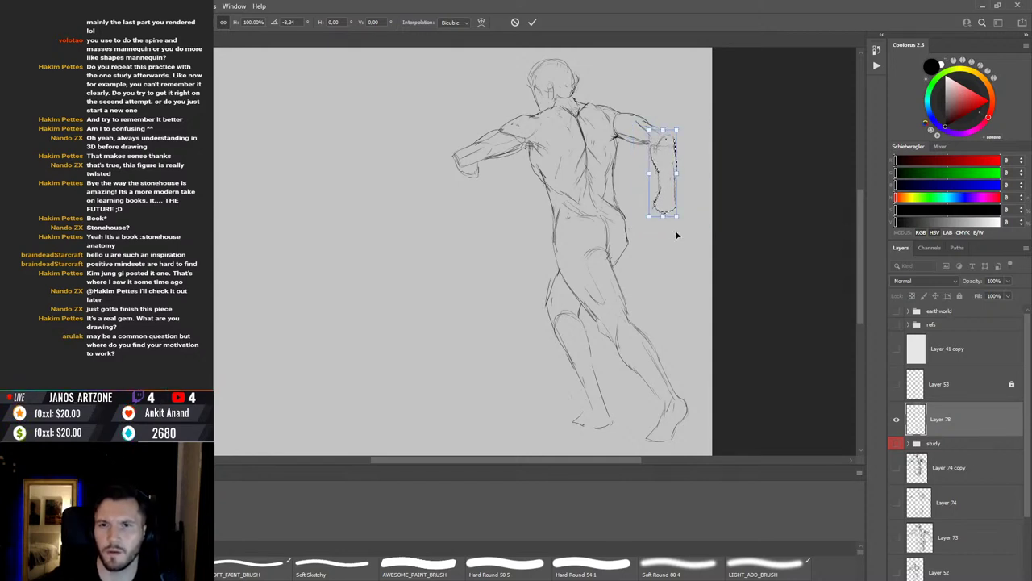
pyautogui.press('Return')
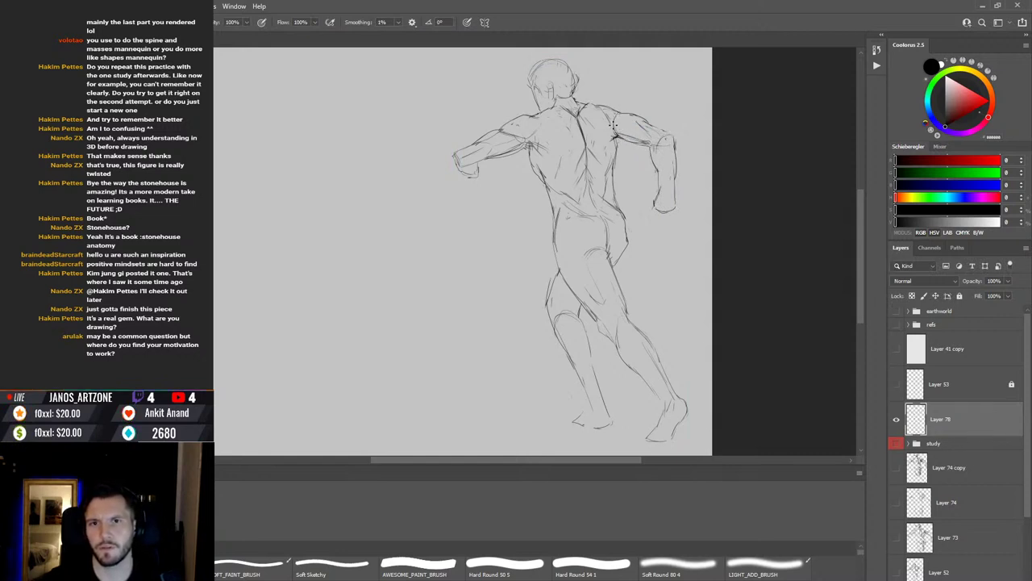
# Step: Redraw the runner's hip line stroke and add new empty Layer 79 for shading
pyautogui.press('e')
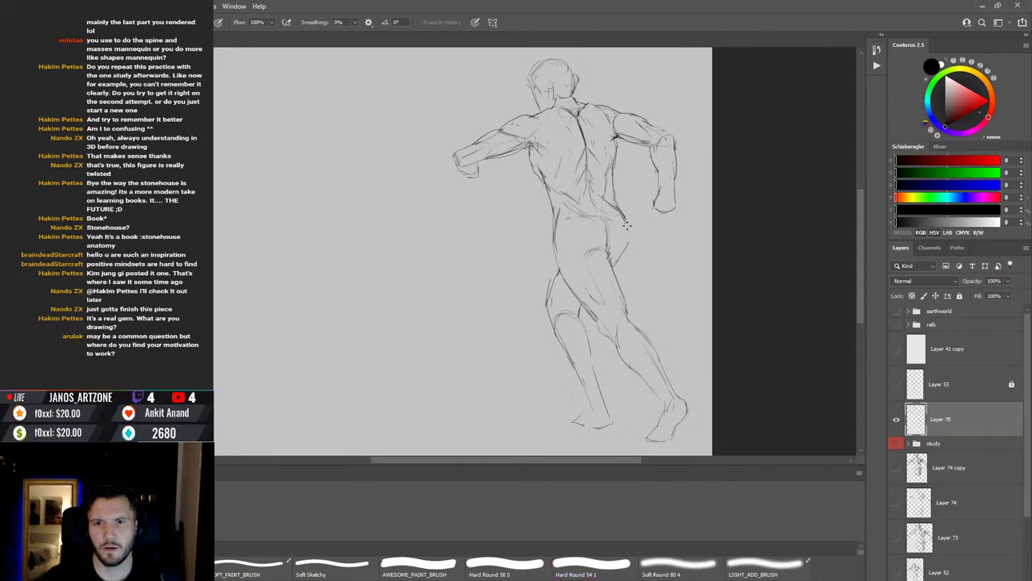
pyautogui.press('b')
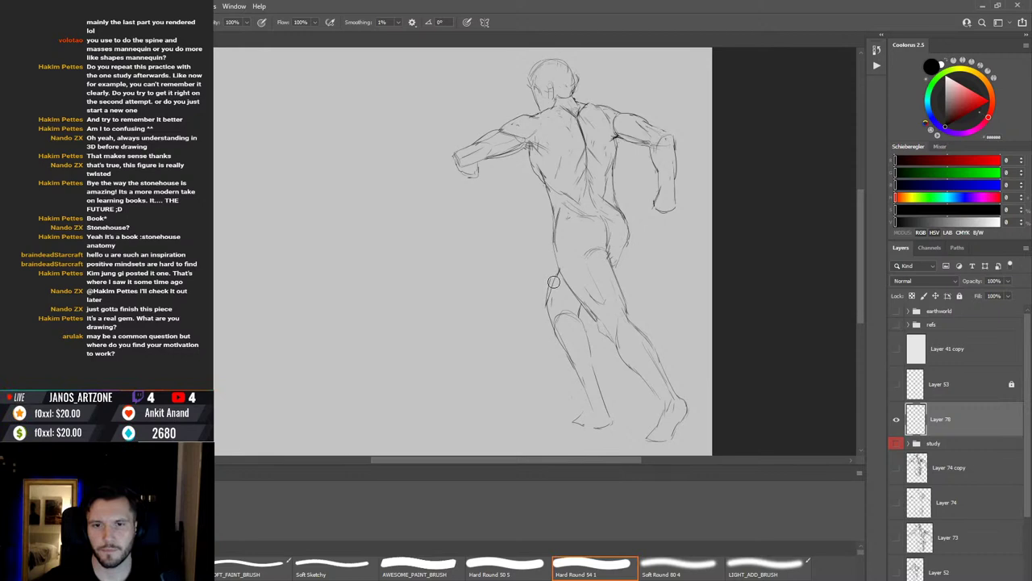
pyautogui.moveTo(547, 300); pyautogui.dragTo(556, 264)
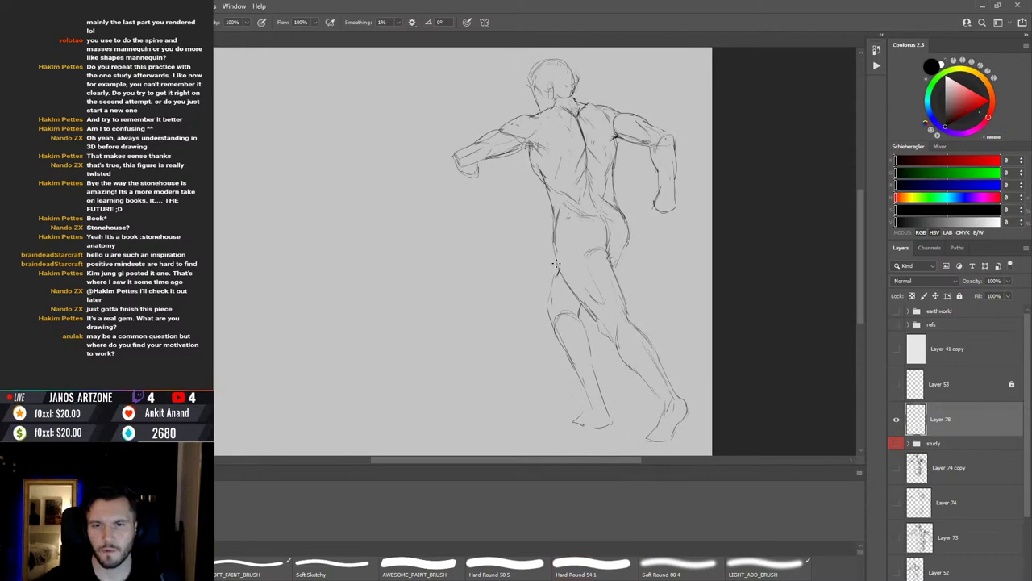
pyautogui.moveTo(547, 298); pyautogui.dragTo(552, 261)
pyautogui.moveTo(549, 296); pyautogui.dragTo(553, 262)
pyautogui.hotkey('ctrl', 'z')
pyautogui.moveTo(546, 315)
pyautogui.mouseDown()
pyautogui.moveTo(578, 306)
pyautogui.moveTo(581, 328)
pyautogui.moveTo(552, 337)
pyautogui.moveTo(573, 374)
pyautogui.mouseUp()
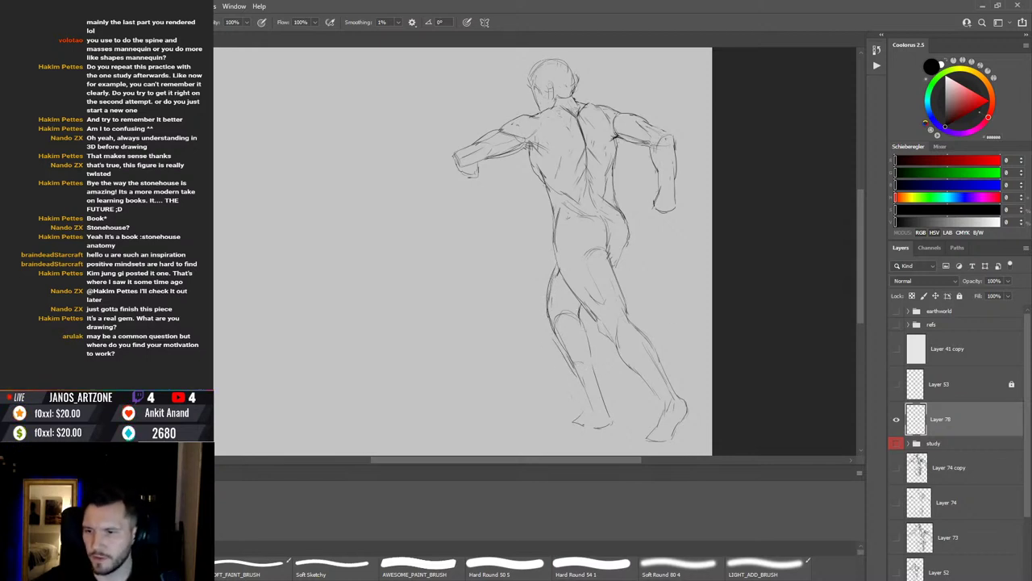
pyautogui.hotkey('ctrl', 'shift', 'alt', 'n')
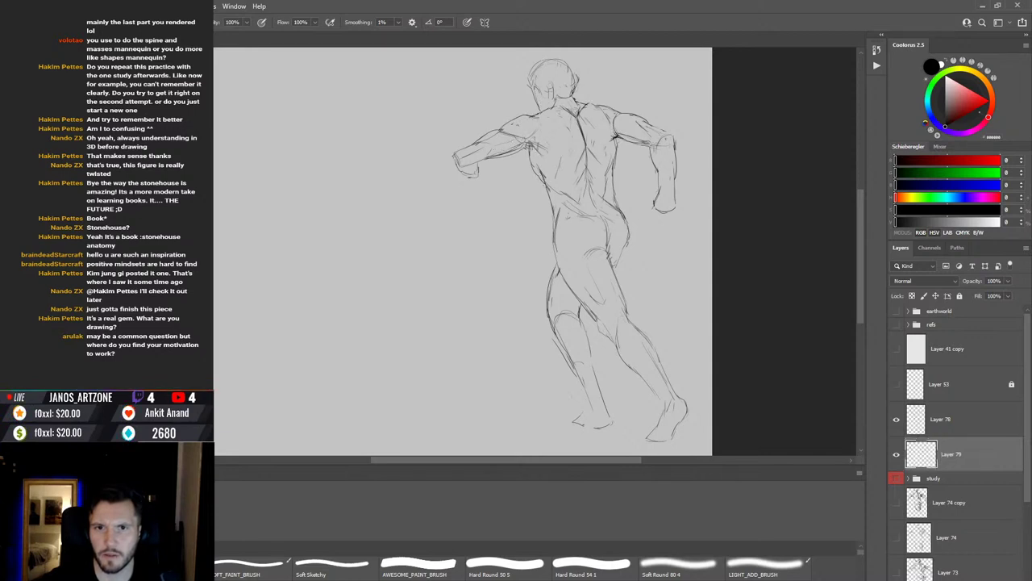
# Step: Try hatching the left forearm, undo it, and lighten the hatching near the armpit
pyautogui.moveTo(461, 168)
pyautogui.mouseDown()
pyautogui.moveTo(529, 138)
pyautogui.moveTo(496, 158)
pyautogui.moveTo(528, 141)
pyautogui.moveTo(539, 152)
pyautogui.mouseUp()
pyautogui.hotkey('ctrl', 'z')
pyautogui.hotkey('ctrl', 'z')
pyautogui.hotkey('ctrl', 'z')
pyautogui.hotkey('ctrl', 'z')
pyautogui.hotkey('ctrl', 'z')
pyautogui.hotkey('ctrl', 'z')
pyautogui.press('e')
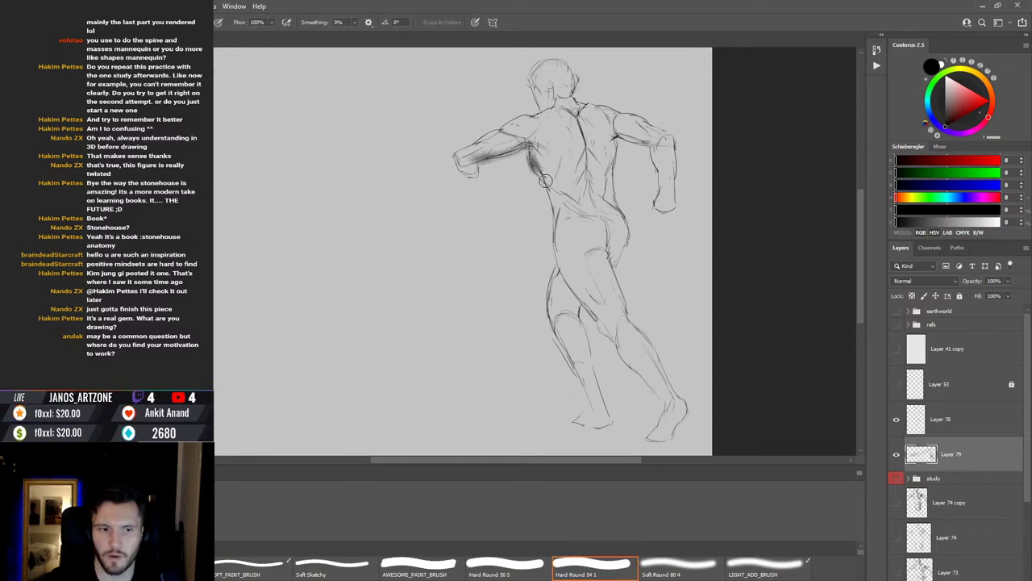
pyautogui.moveTo(543, 194); pyautogui.dragTo(539, 168)
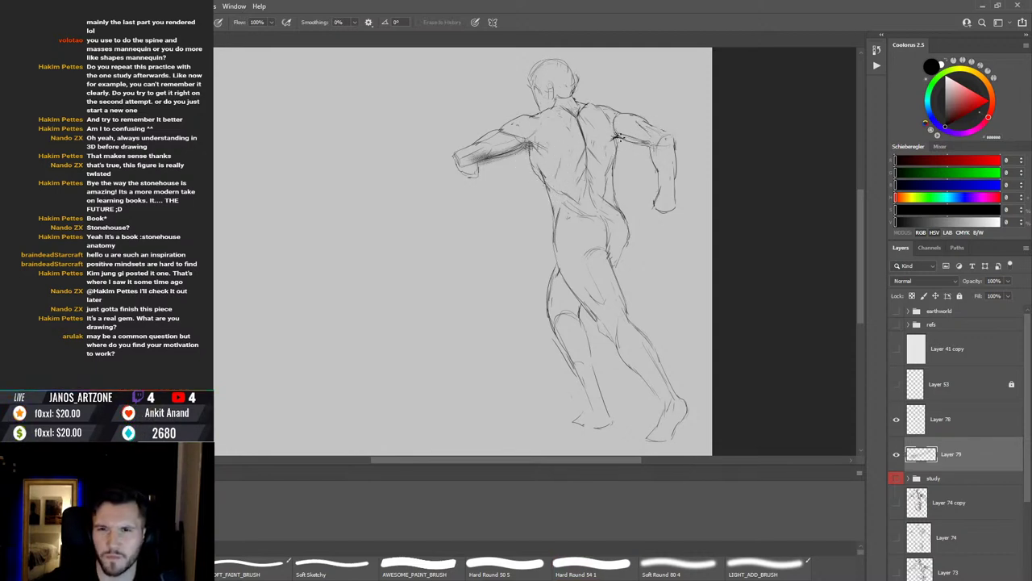
pyautogui.press('b')
# Step: Hatch dark shadow over the right shoulder, shoulder blade, upper back and deltoid
pyautogui.moveTo(624, 134)
pyautogui.mouseDown()
pyautogui.moveTo(650, 143)
pyautogui.moveTo(650, 125)
pyautogui.moveTo(642, 131)
pyautogui.moveTo(650, 126)
pyautogui.moveTo(668, 202)
pyautogui.mouseUp()
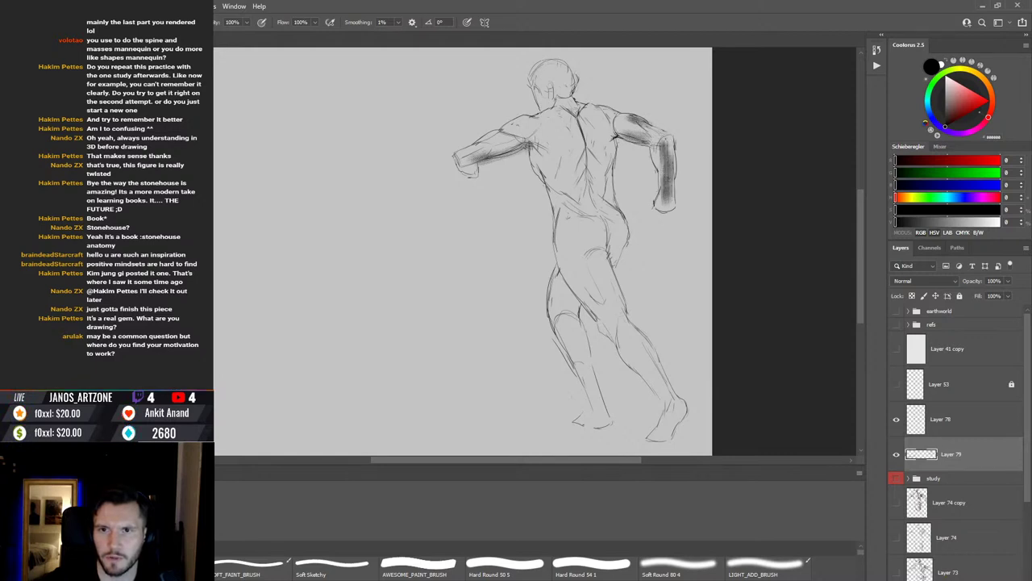
pyautogui.moveTo(639, 133); pyautogui.dragTo(655, 139)
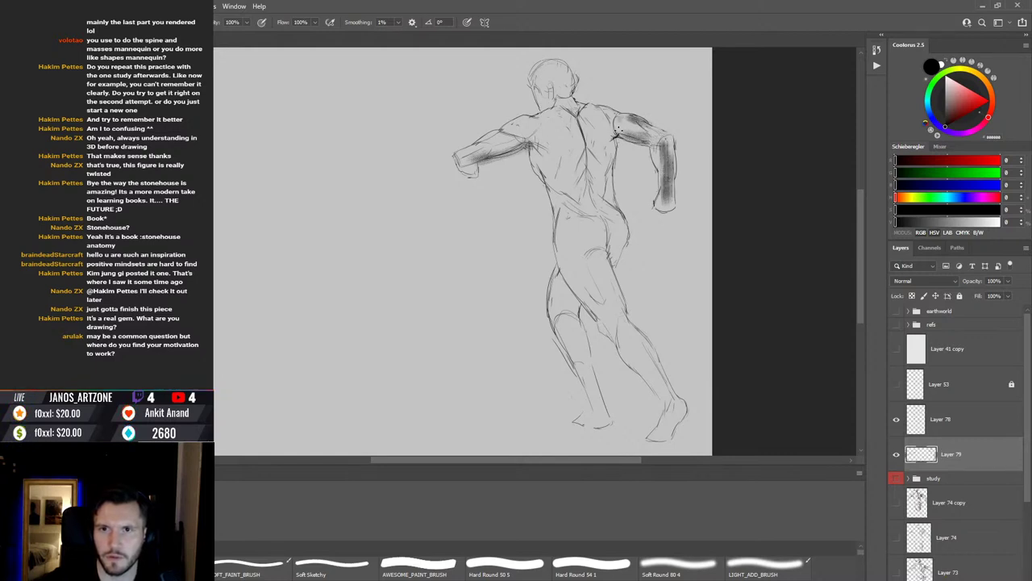
pyautogui.moveTo(617, 134)
pyautogui.mouseDown()
pyautogui.moveTo(612, 147)
pyautogui.moveTo(584, 134)
pyautogui.moveTo(569, 102)
pyautogui.moveTo(587, 148)
pyautogui.mouseUp()
pyautogui.moveTo(576, 114)
pyautogui.mouseDown()
pyautogui.moveTo(595, 178)
pyautogui.moveTo(608, 154)
pyautogui.mouseUp()
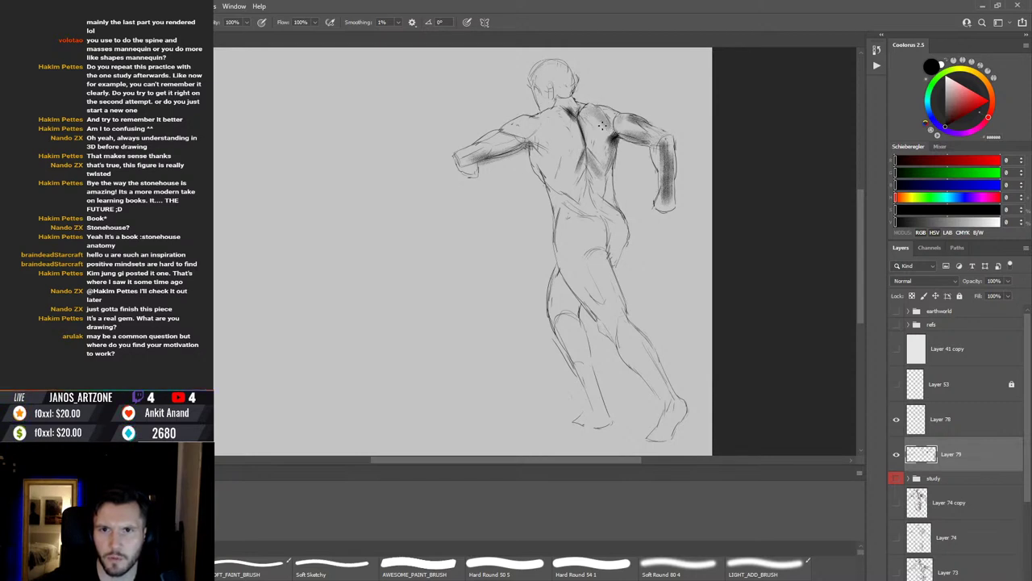
pyautogui.moveTo(602, 125); pyautogui.dragTo(606, 113)
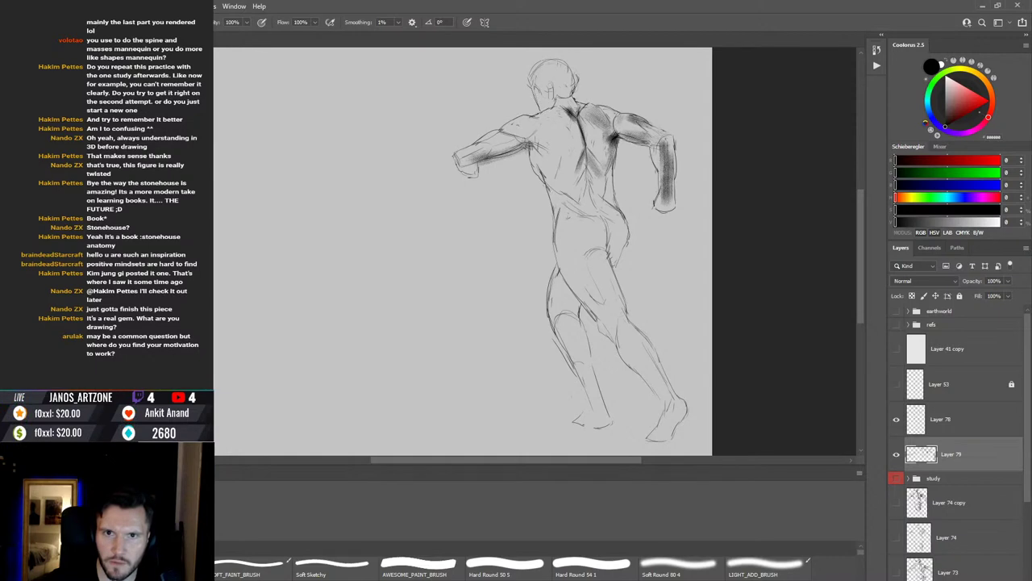
pyautogui.moveTo(533, 81)
pyautogui.mouseDown()
pyautogui.moveTo(550, 99)
pyautogui.moveTo(579, 95)
pyautogui.mouseUp()
pyautogui.hotkey('ctrl', 'z')
pyautogui.hotkey('ctrl', 'z')
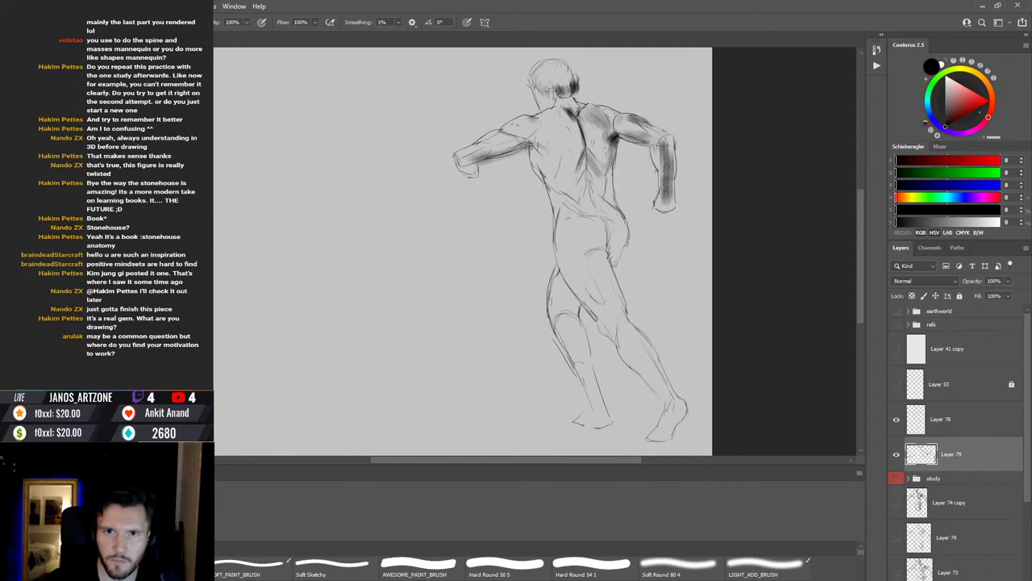
pyautogui.moveTo(524, 135)
pyautogui.mouseDown()
pyautogui.moveTo(536, 128)
pyautogui.moveTo(526, 142)
pyautogui.mouseUp()
# Step: Darken the shoulder and add a dark stroke along the upper spine
pyautogui.press('r')
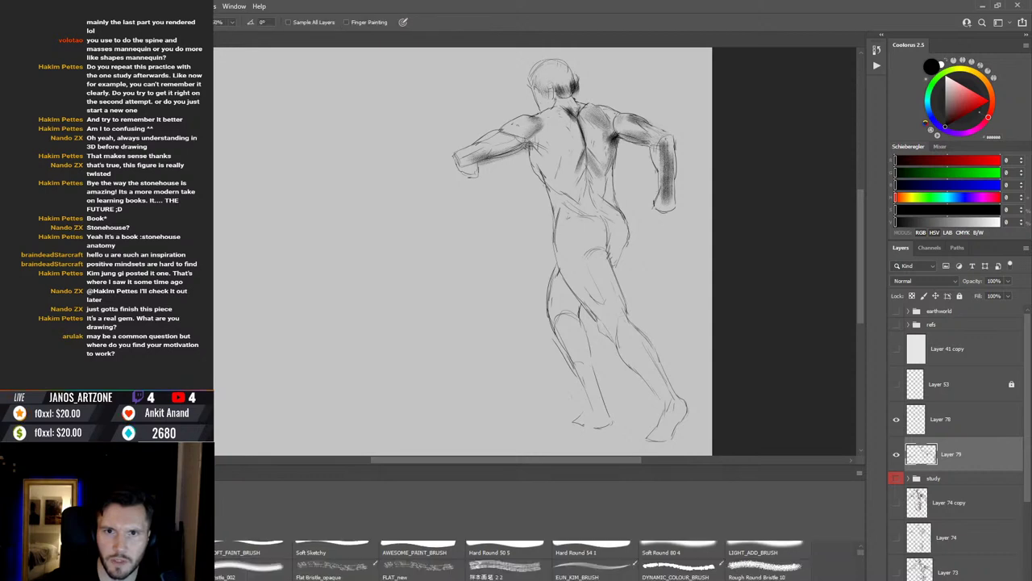
pyautogui.press('b')
pyautogui.moveTo(510, 137); pyautogui.dragTo(528, 130)
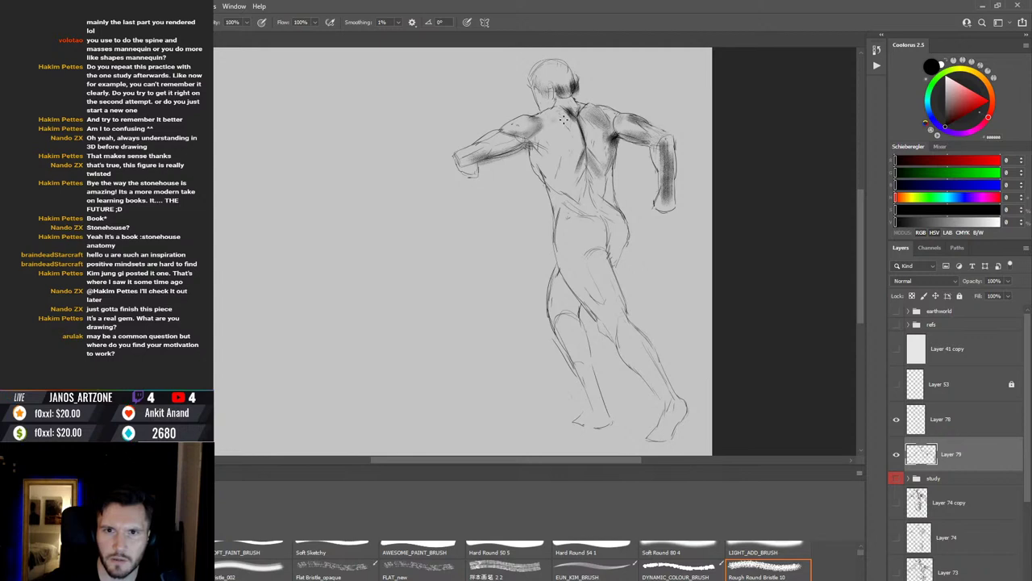
pyautogui.moveTo(569, 138)
pyautogui.mouseDown()
pyautogui.moveTo(576, 130)
pyautogui.moveTo(583, 151)
pyautogui.mouseUp()
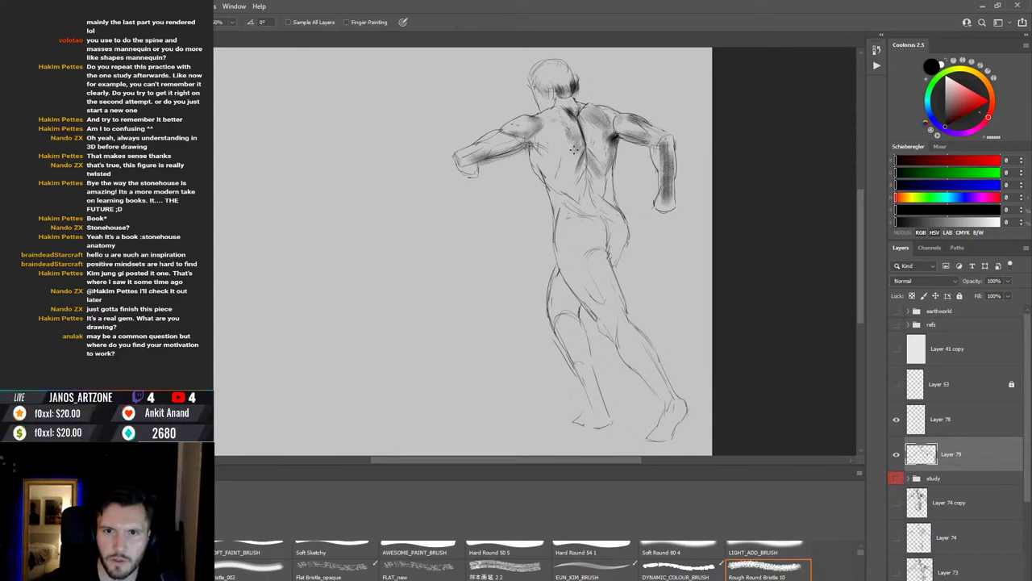
# Step: With the textured bristle tip, deepen the upper back and shade the right side of the back
pyautogui.press('r')
pyautogui.press('e')
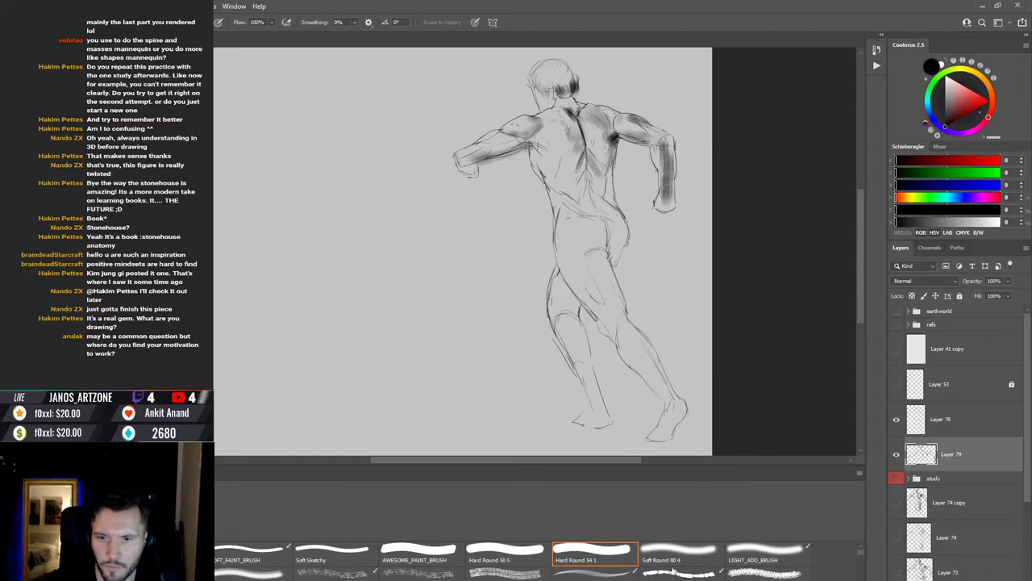
pyautogui.click(681, 556)
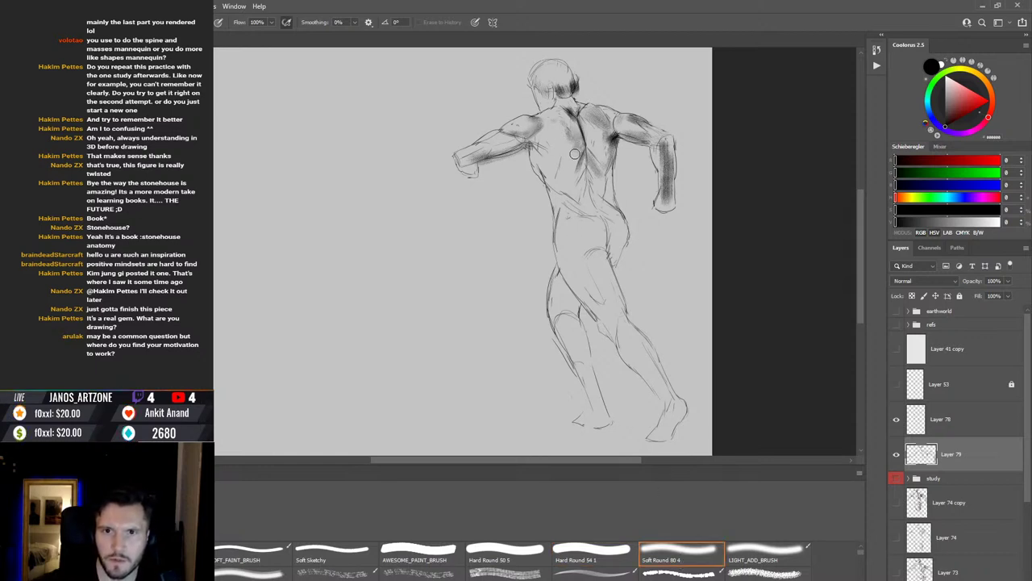
pyautogui.press('b')
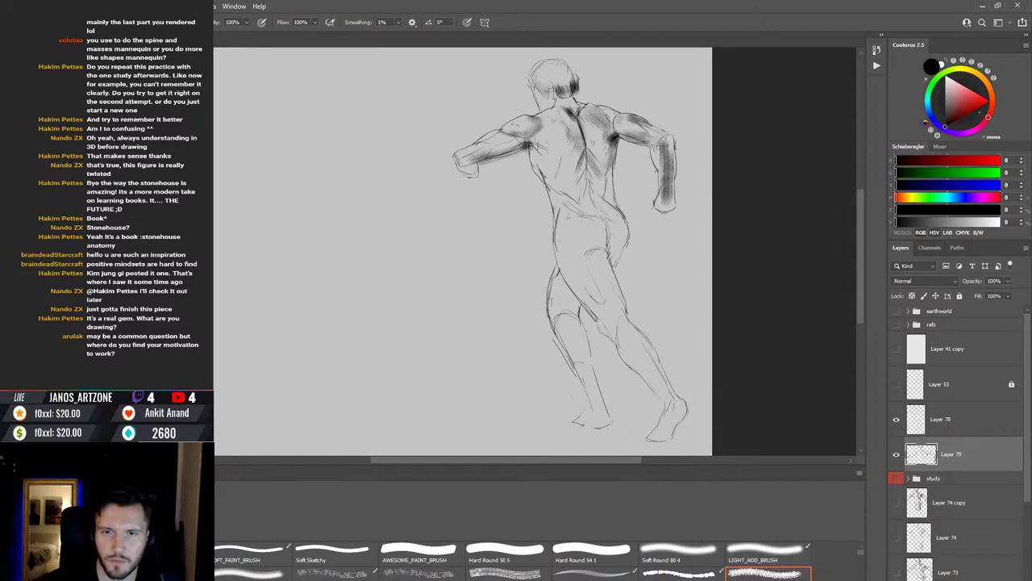
pyautogui.press(',')
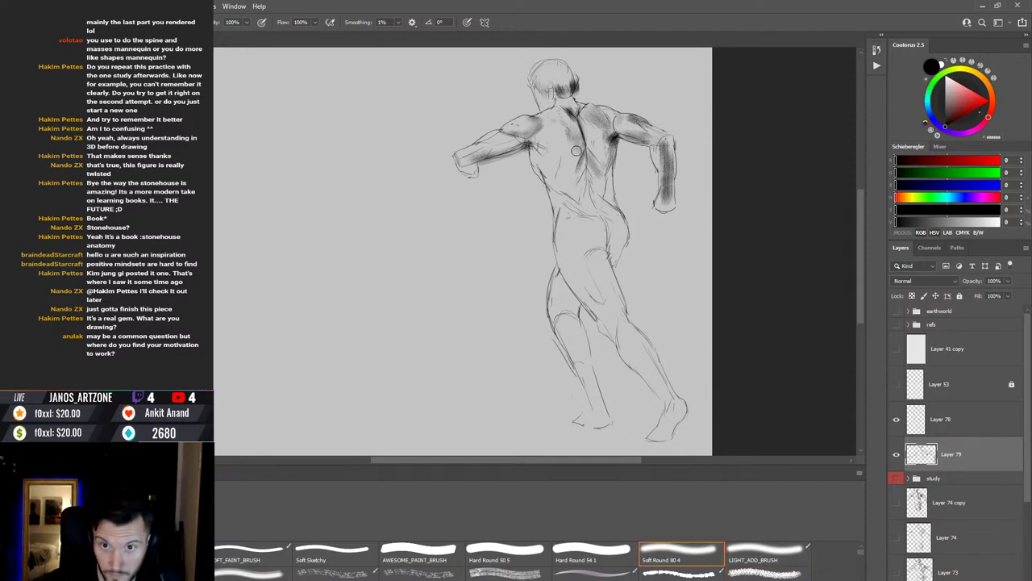
pyautogui.press('.')
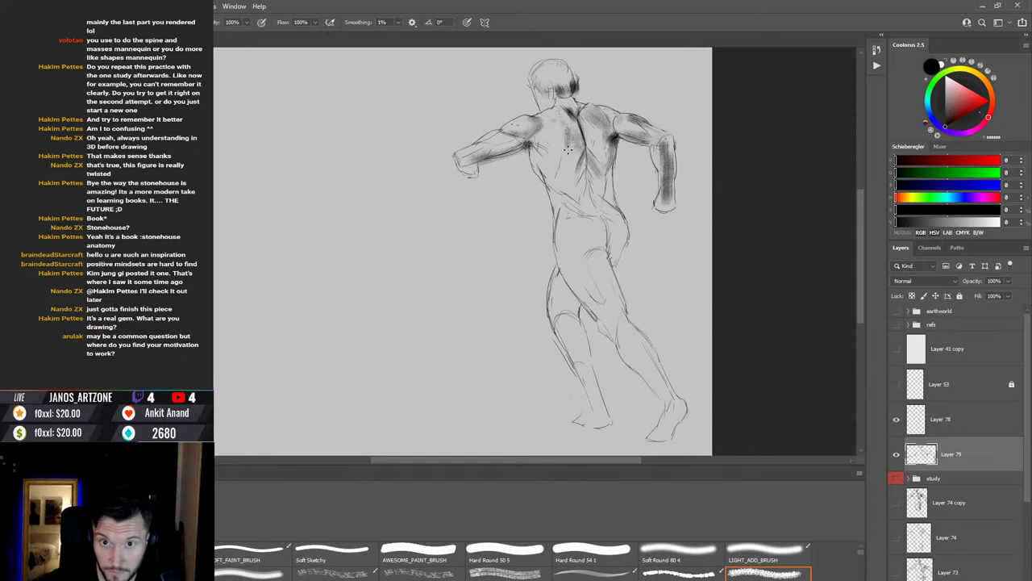
pyautogui.moveTo(568, 137)
pyautogui.mouseDown()
pyautogui.moveTo(569, 148)
pyautogui.moveTo(570, 120)
pyautogui.moveTo(589, 157)
pyautogui.mouseUp()
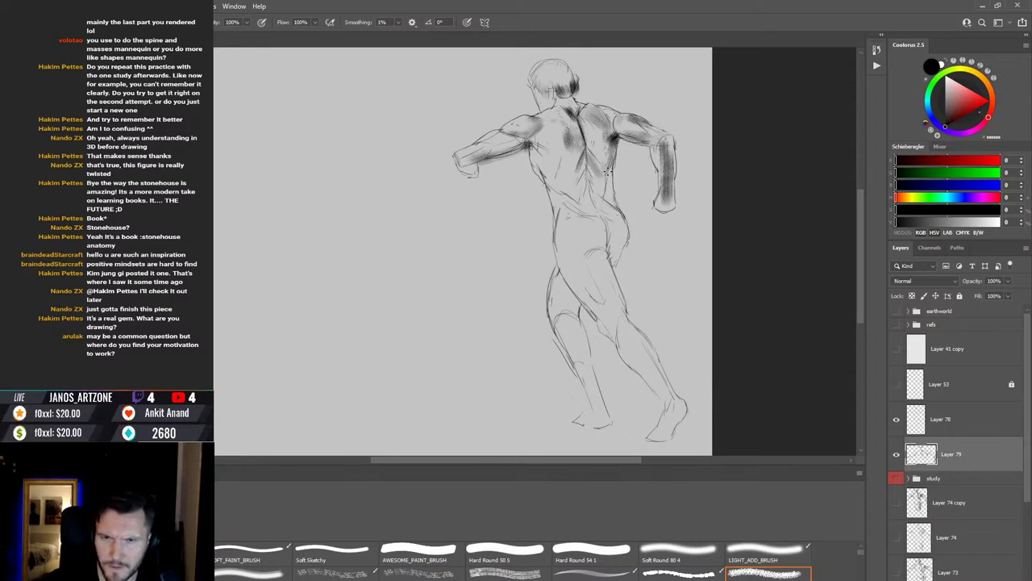
pyautogui.moveTo(607, 169)
pyautogui.mouseDown()
pyautogui.moveTo(615, 209)
pyautogui.moveTo(604, 256)
pyautogui.moveTo(616, 264)
pyautogui.mouseUp()
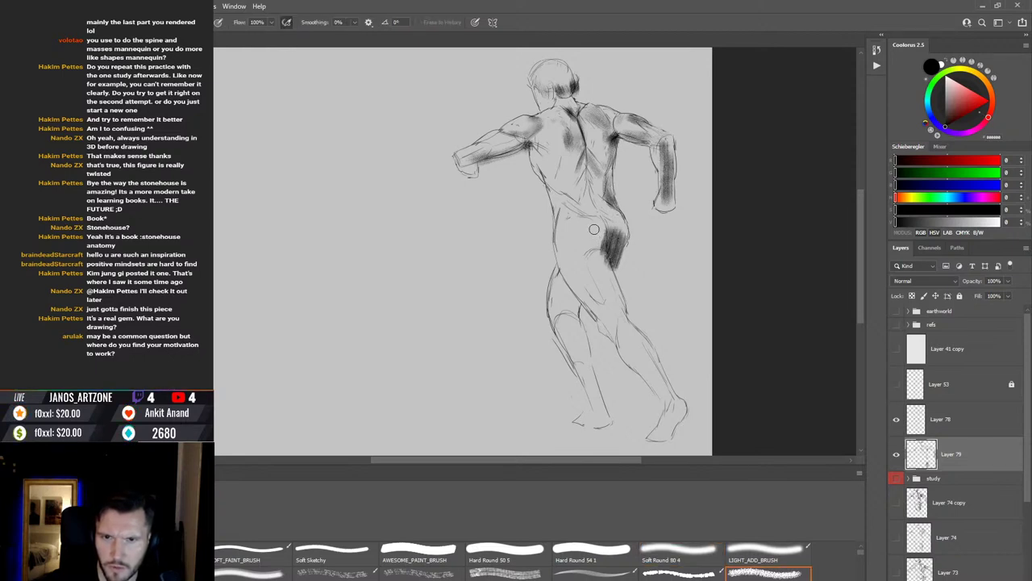
# Step: Lightly shade the front of the thigh and paint shadow on the back of the thigh
pyautogui.moveTo(603, 257); pyautogui.dragTo(617, 300)
pyautogui.press(',')
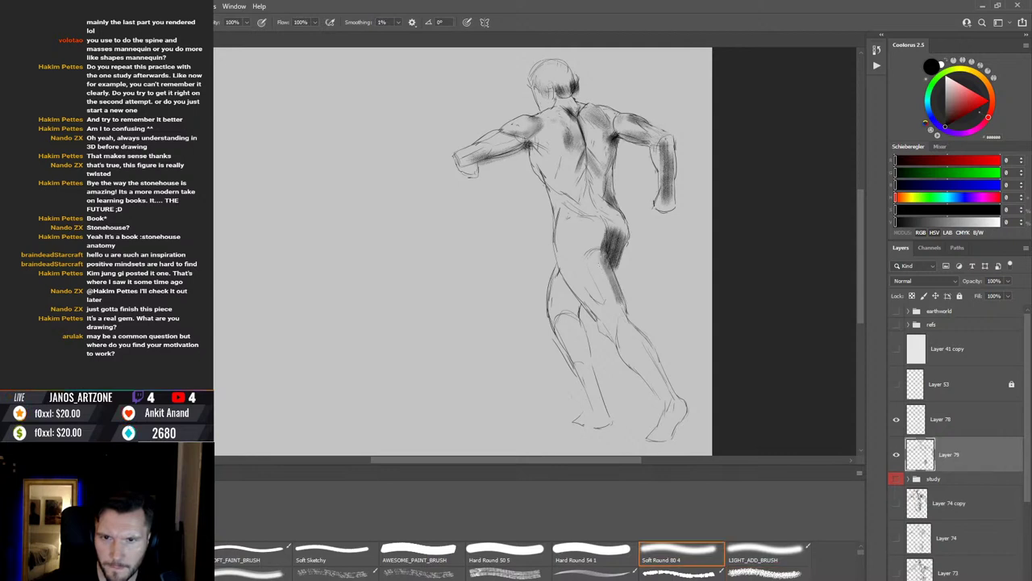
pyautogui.press('.')
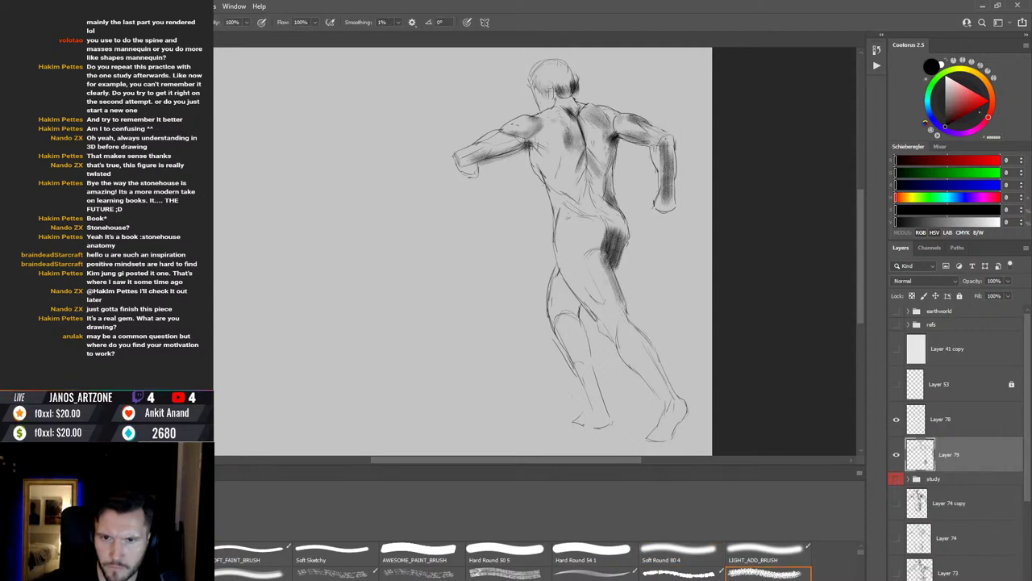
pyautogui.moveTo(603, 280)
pyautogui.mouseDown()
pyautogui.moveTo(616, 305)
pyautogui.moveTo(609, 296)
pyautogui.mouseUp()
pyautogui.press(',')
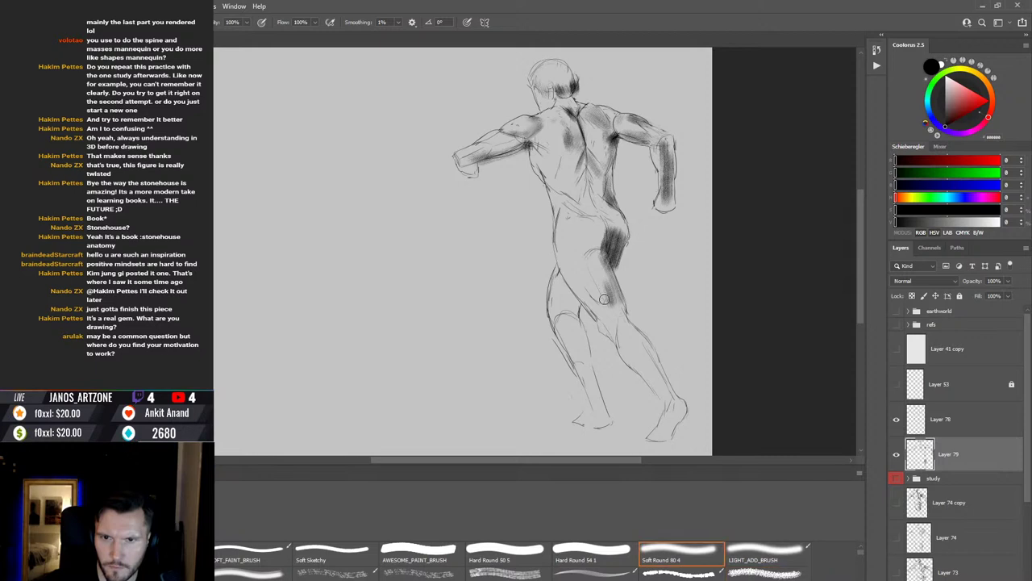
pyautogui.press('.')
pyautogui.moveTo(559, 267); pyautogui.dragTo(587, 308)
pyautogui.hotkey('ctrl', 'z')
pyautogui.moveTo(558, 265); pyautogui.dragTo(600, 321)
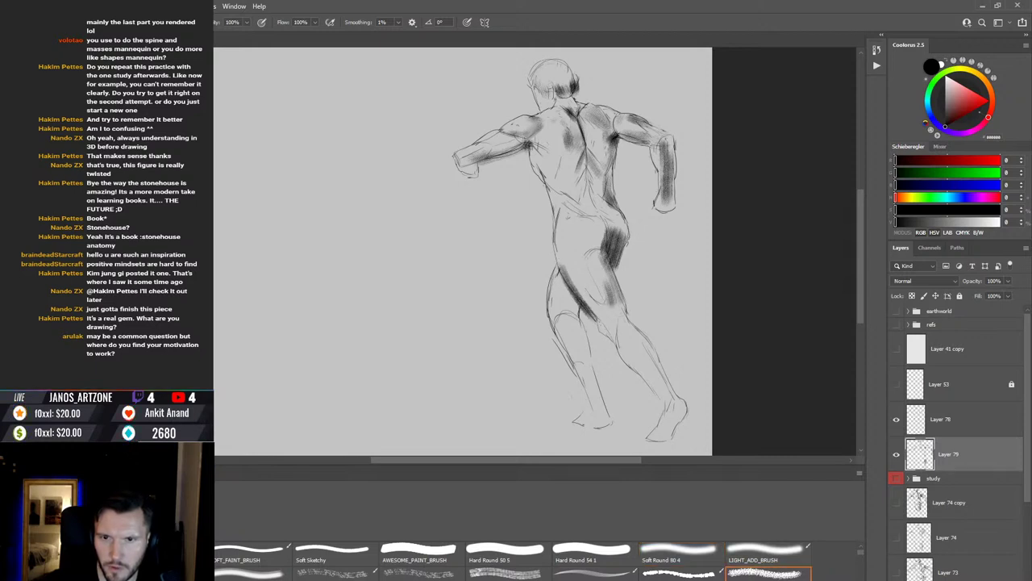
# Step: Add faint dark strokes down the back and on the thigh, undoing the knee mark
pyautogui.press('r')
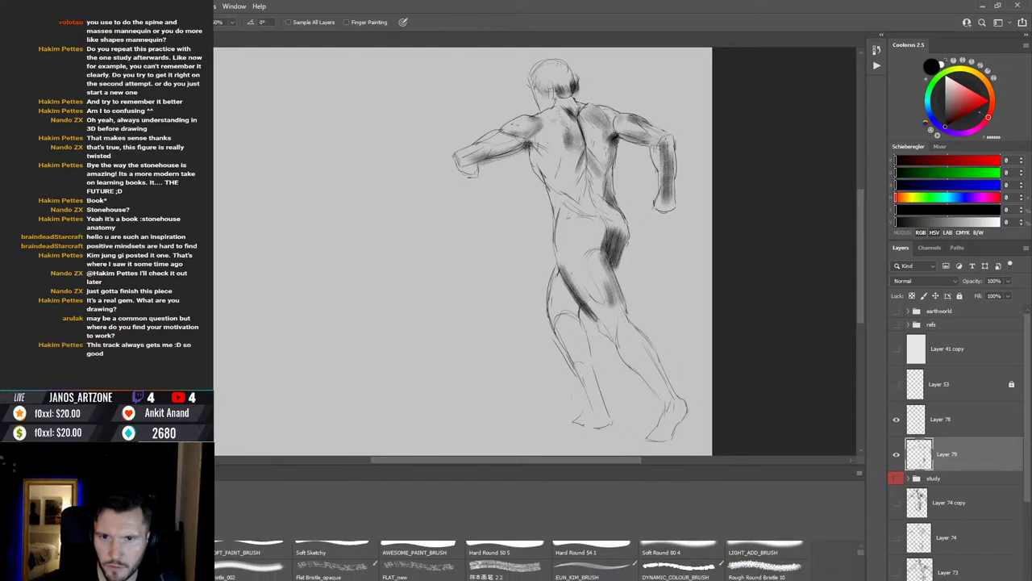
pyautogui.press('b')
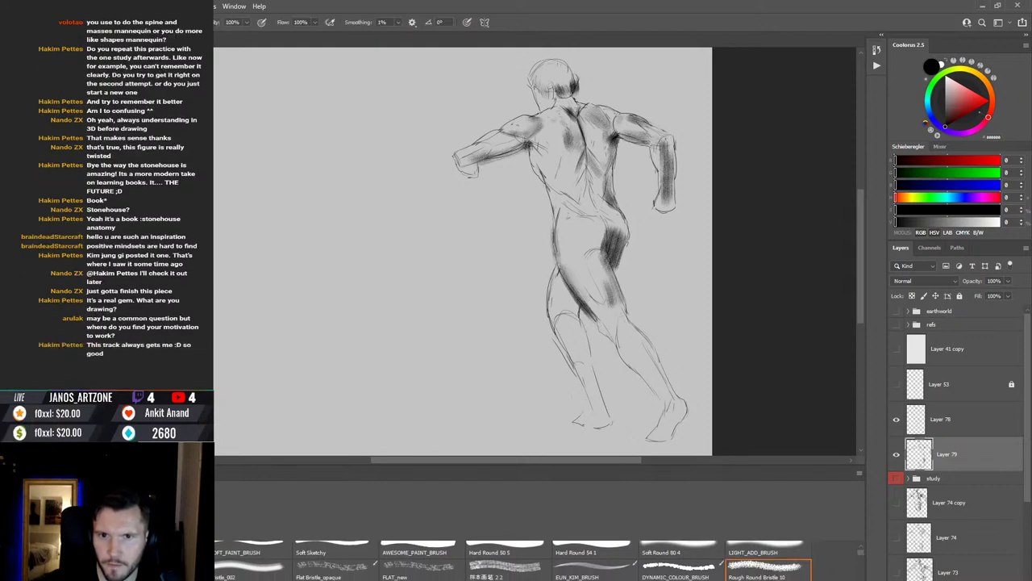
pyautogui.press(',')
pyautogui.press('.')
pyautogui.press(',')
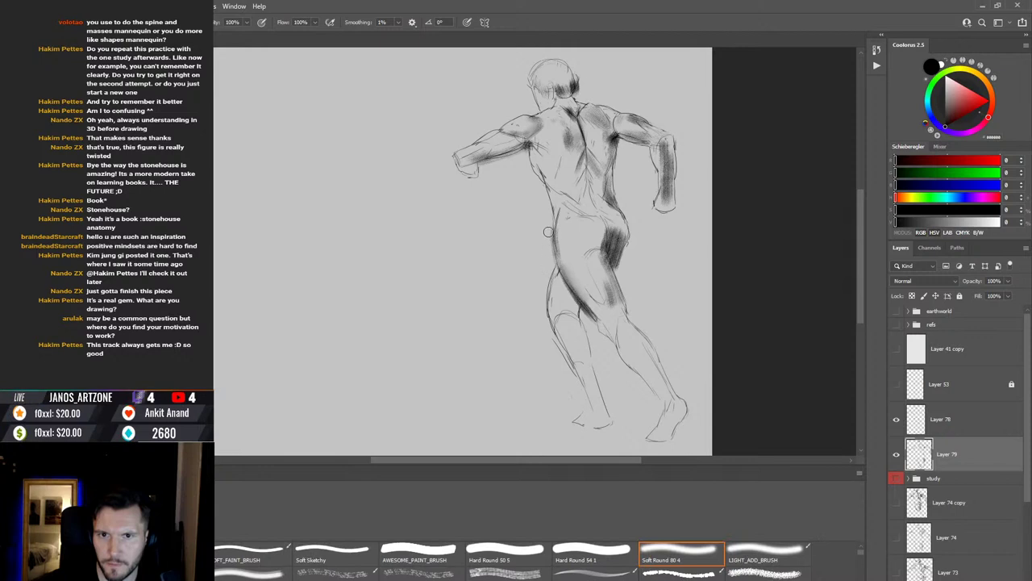
pyautogui.press('.')
pyautogui.moveTo(530, 149); pyautogui.dragTo(558, 220)
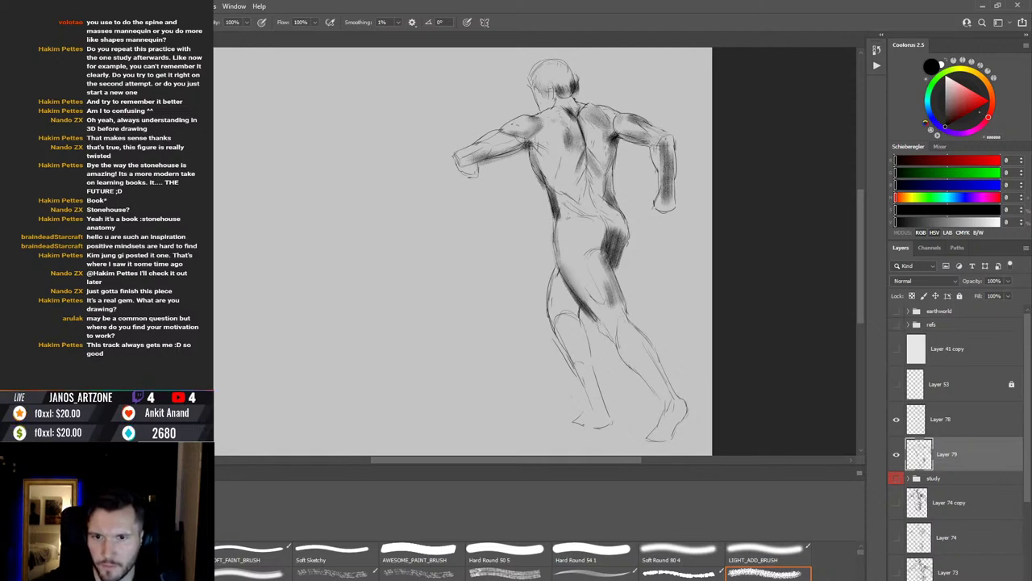
pyautogui.moveTo(600, 323); pyautogui.dragTo(612, 336)
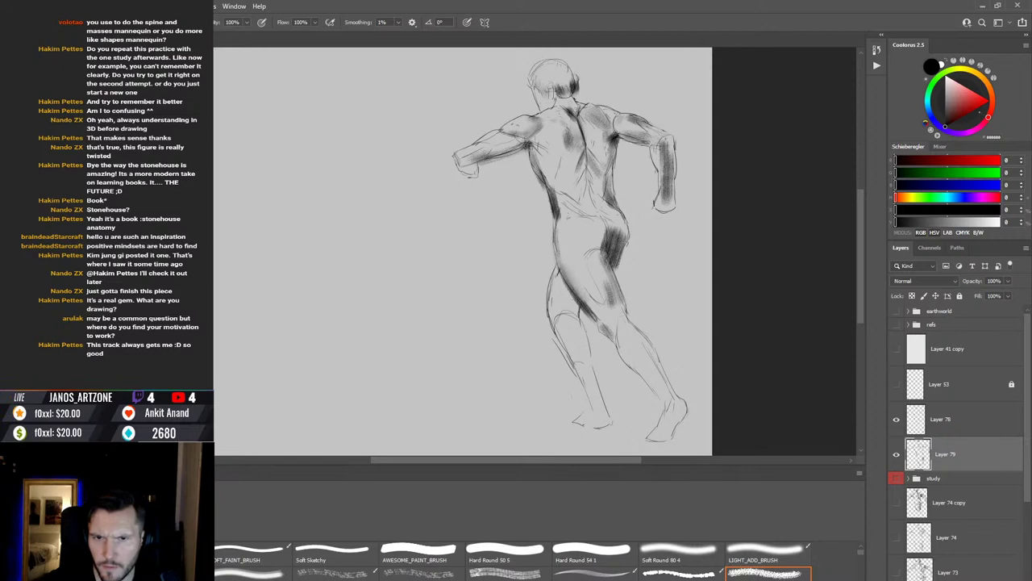
pyautogui.moveTo(565, 308); pyautogui.dragTo(579, 321)
pyautogui.hotkey('ctrl', 'z')
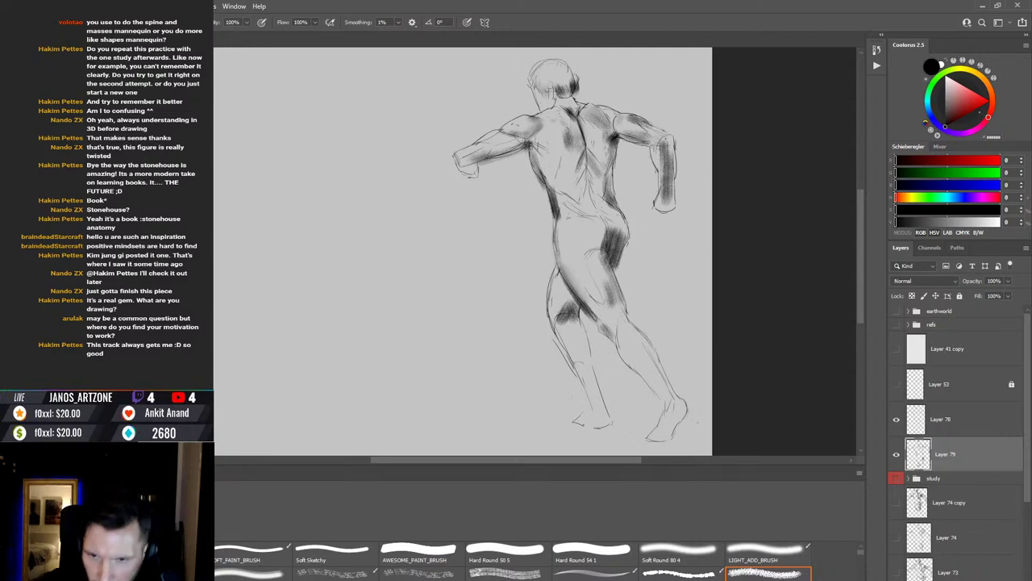
# Step: Shade the left foot and the right shin down to the ankle
pyautogui.moveTo(674, 408)
pyautogui.mouseDown()
pyautogui.moveTo(685, 431)
pyautogui.moveTo(668, 442)
pyautogui.mouseUp()
pyautogui.hotkey('ctrl', 'z')
pyautogui.moveTo(588, 426); pyautogui.dragTo(603, 428)
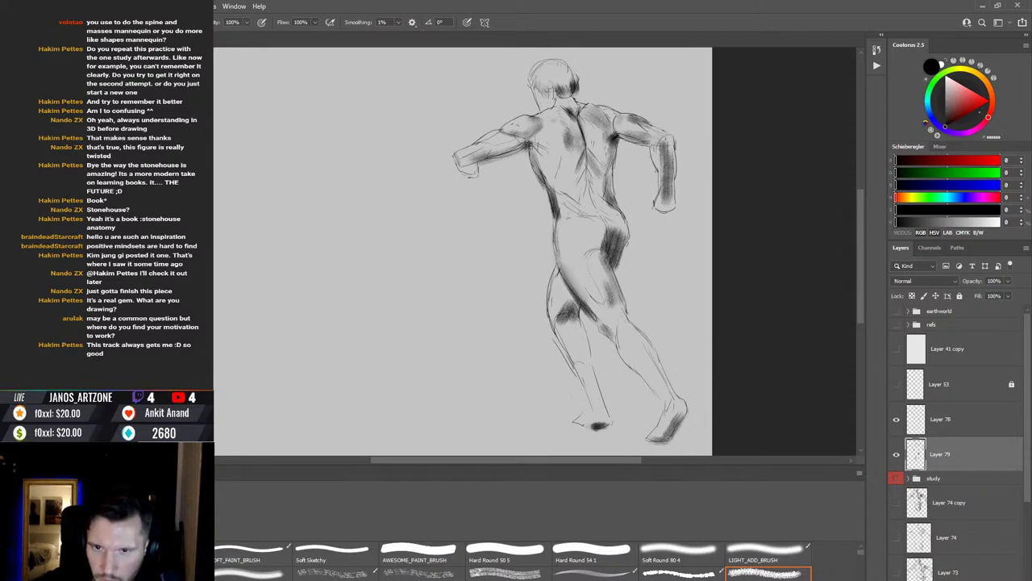
pyautogui.moveTo(615, 339); pyautogui.dragTo(636, 368)
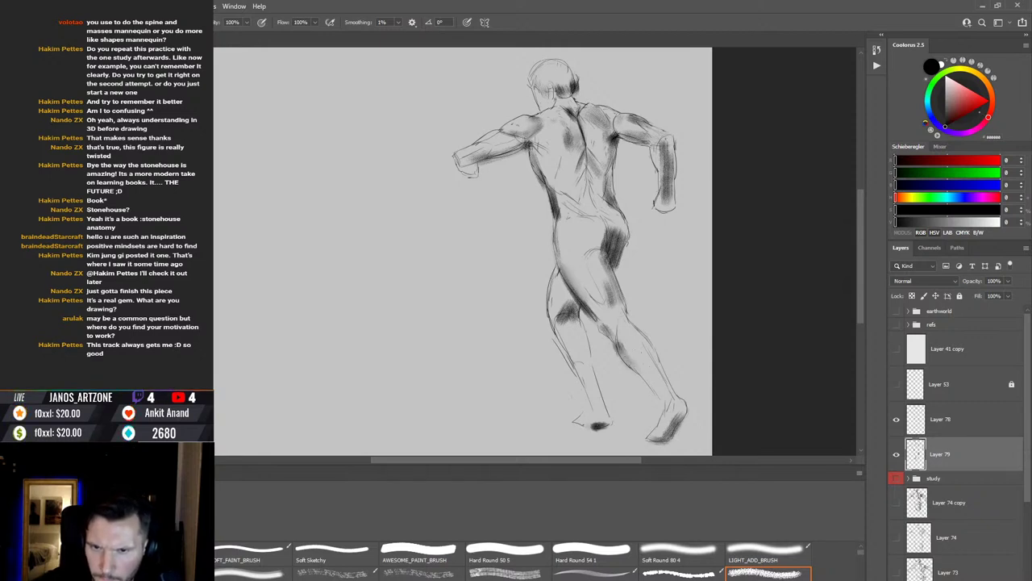
pyautogui.moveTo(624, 331); pyautogui.dragTo(646, 372)
pyautogui.moveTo(632, 332)
pyautogui.mouseDown()
pyautogui.moveTo(660, 372)
pyautogui.moveTo(670, 394)
pyautogui.moveTo(641, 368)
pyautogui.moveTo(665, 389)
pyautogui.mouseUp()
# Step: Deepen the shading on the back of the thigh with dark bristle strokes
pyautogui.press('.')
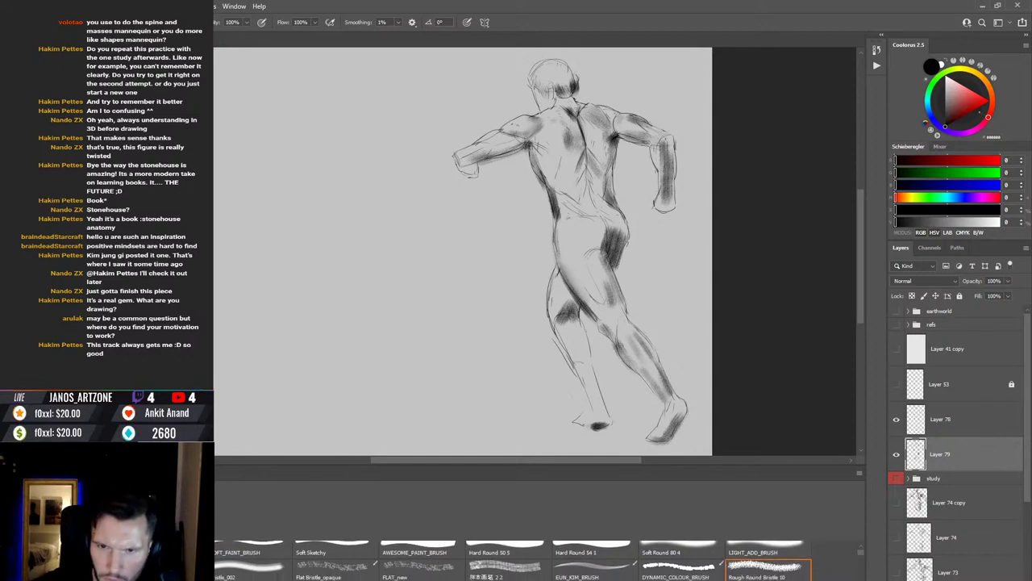
pyautogui.moveTo(623, 313); pyautogui.dragTo(611, 300)
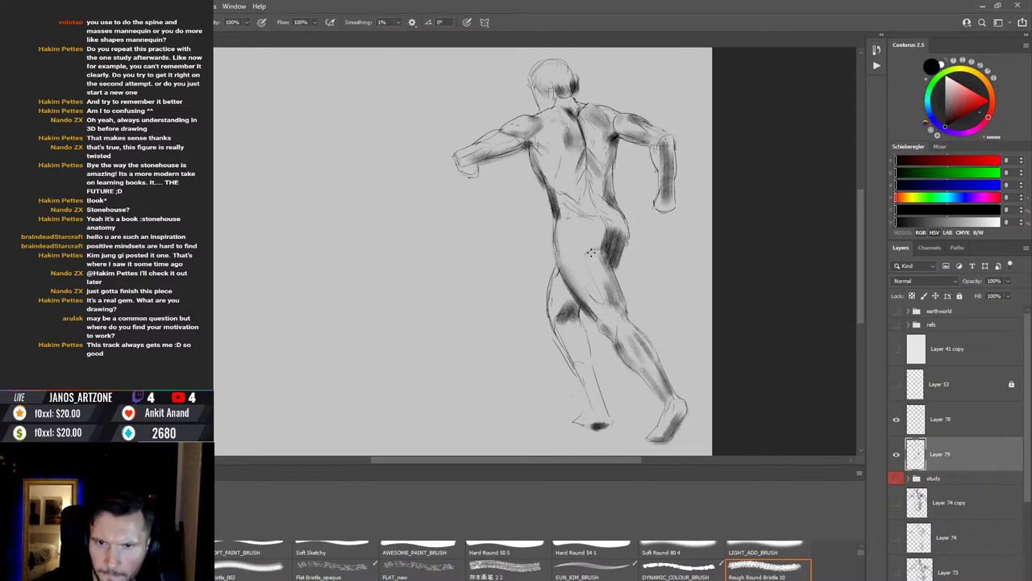
pyautogui.moveTo(593, 257); pyautogui.dragTo(609, 279)
pyautogui.press(',')
pyautogui.press('e')
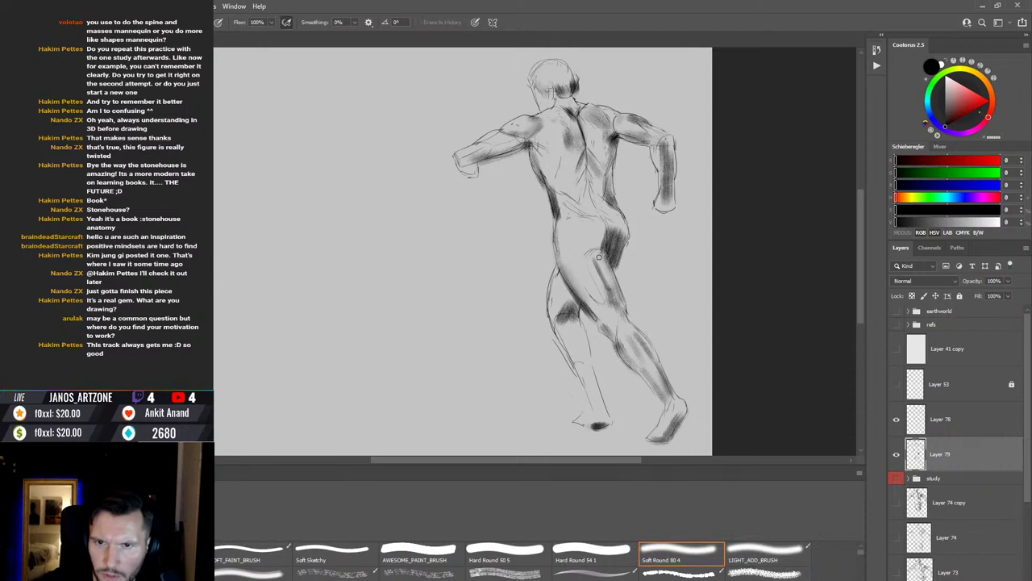
pyautogui.press('.')
pyautogui.press('b')
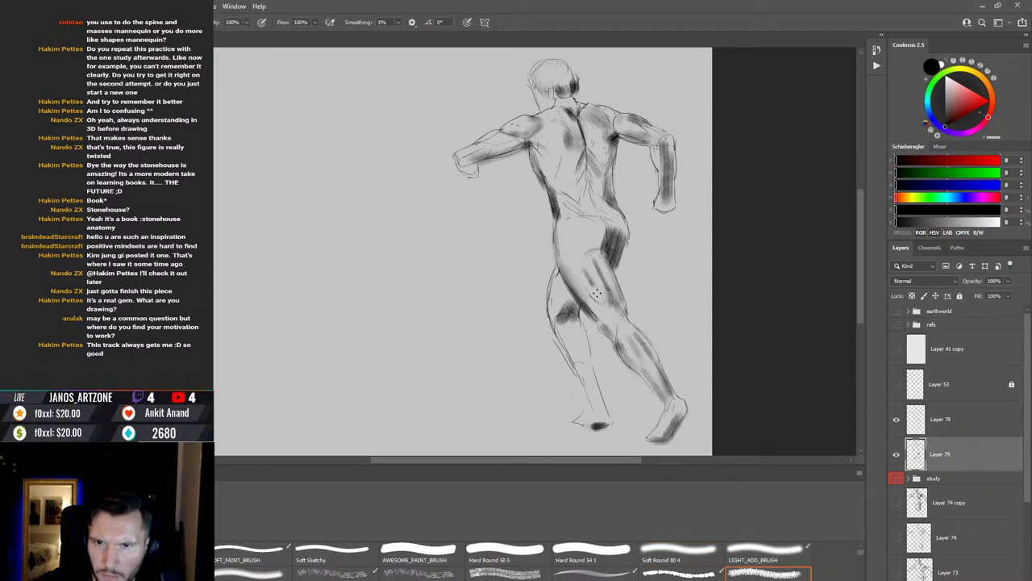
pyautogui.moveTo(586, 271)
pyautogui.mouseDown()
pyautogui.moveTo(605, 302)
pyautogui.moveTo(582, 260)
pyautogui.moveTo(608, 308)
pyautogui.moveTo(602, 268)
pyautogui.mouseUp()
# Step: Hatch dark shading onto the buttock and blend it with the Smudge tool
pyautogui.press(',')
pyautogui.press('e')
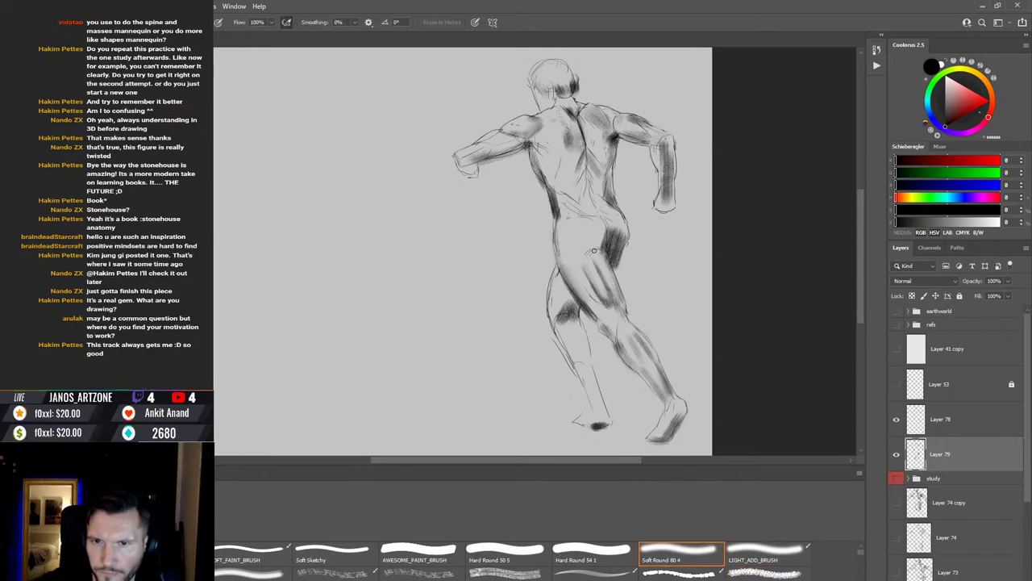
pyautogui.press('.')
pyautogui.press('b')
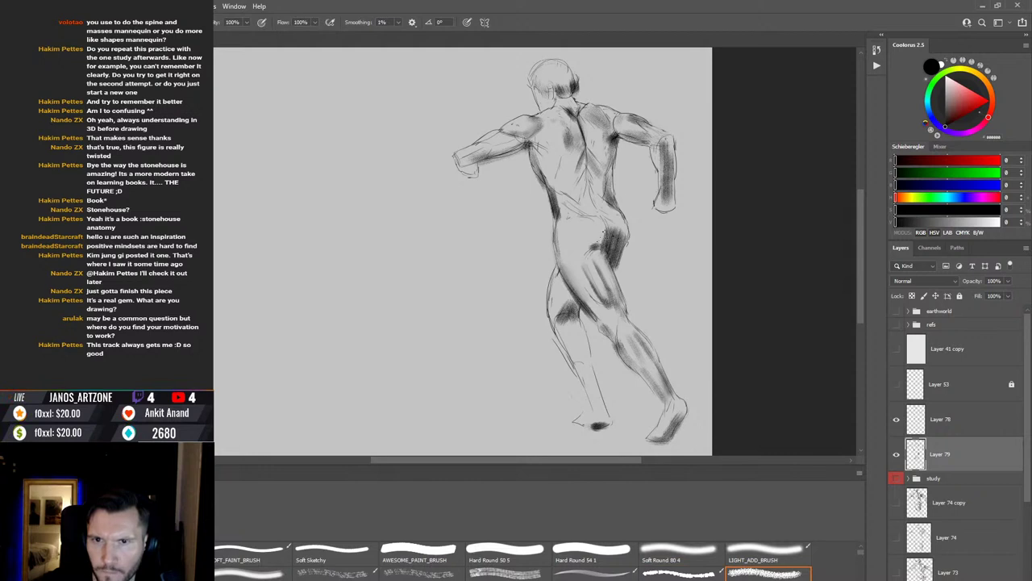
pyautogui.moveTo(604, 232)
pyautogui.mouseDown()
pyautogui.moveTo(578, 252)
pyautogui.moveTo(600, 239)
pyautogui.mouseUp()
pyautogui.press('r')
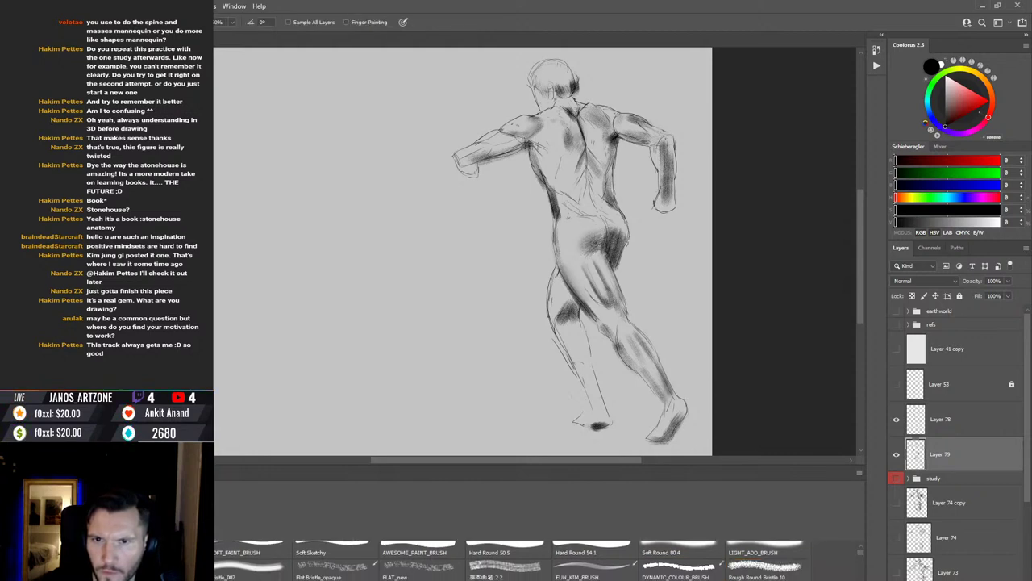
pyautogui.press('b')
pyautogui.press('.')
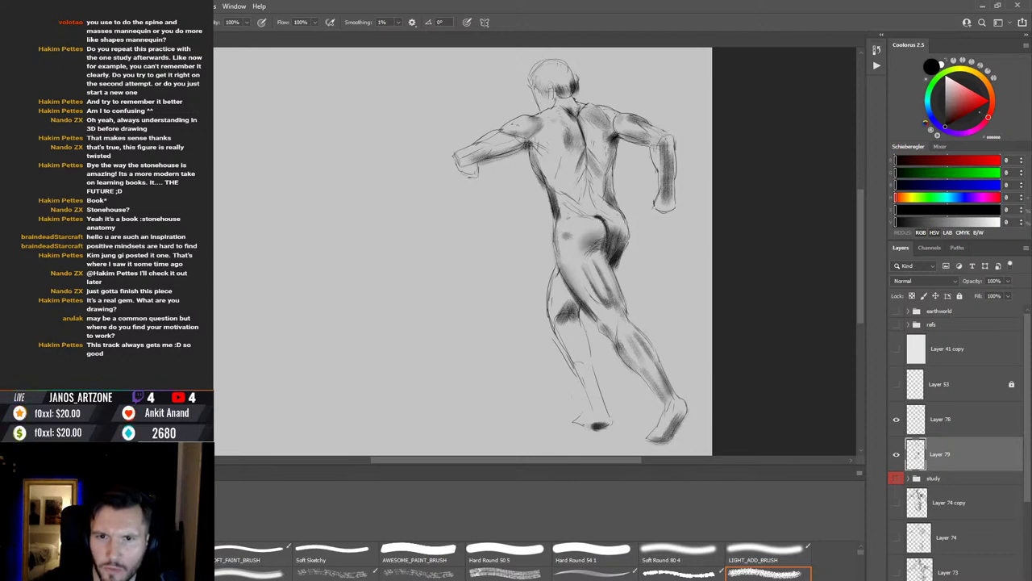
# Step: Add dark marks beside the mid-back and pick the Rough Round Bristle 10 brush
pyautogui.moveTo(565, 234); pyautogui.dragTo(580, 223)
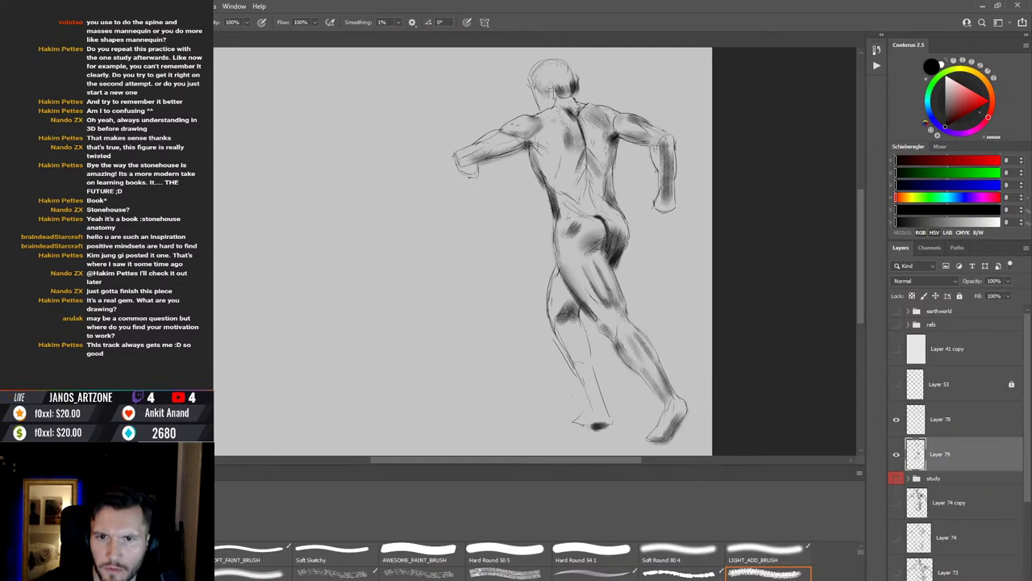
pyautogui.scroll(-1, 516, 560)
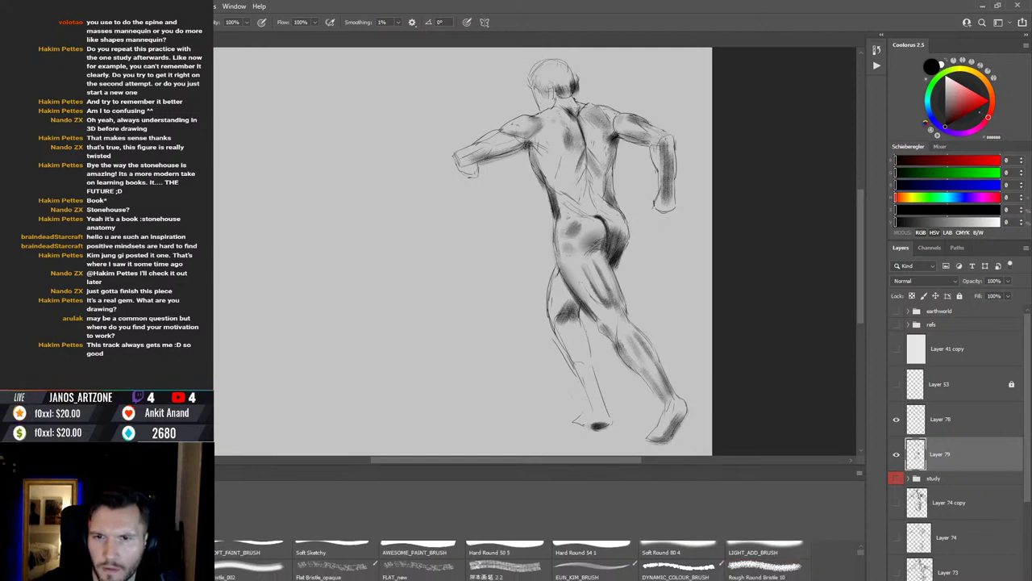
pyautogui.click(766, 568)
pyautogui.press('e')
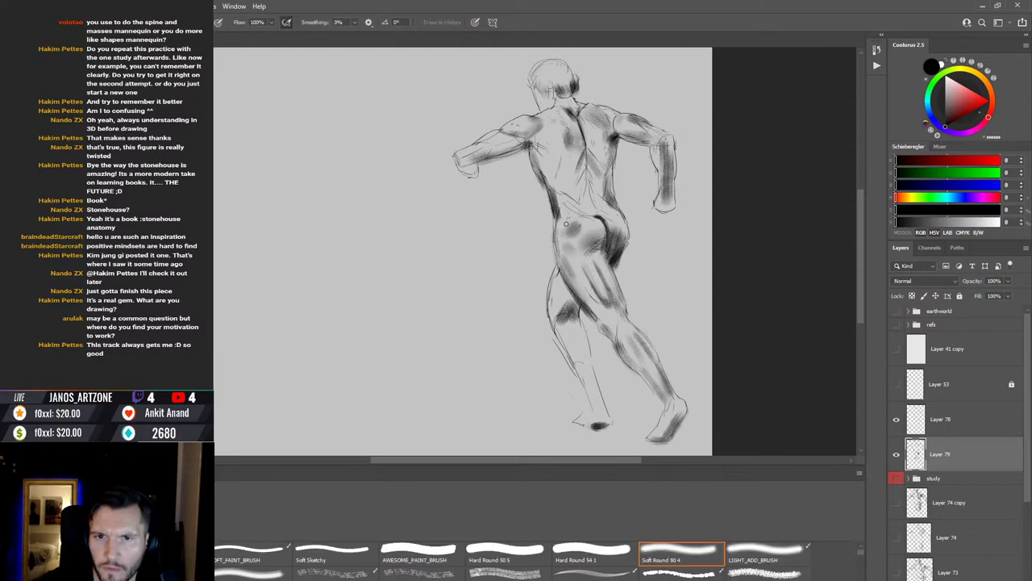
pyautogui.press('b')
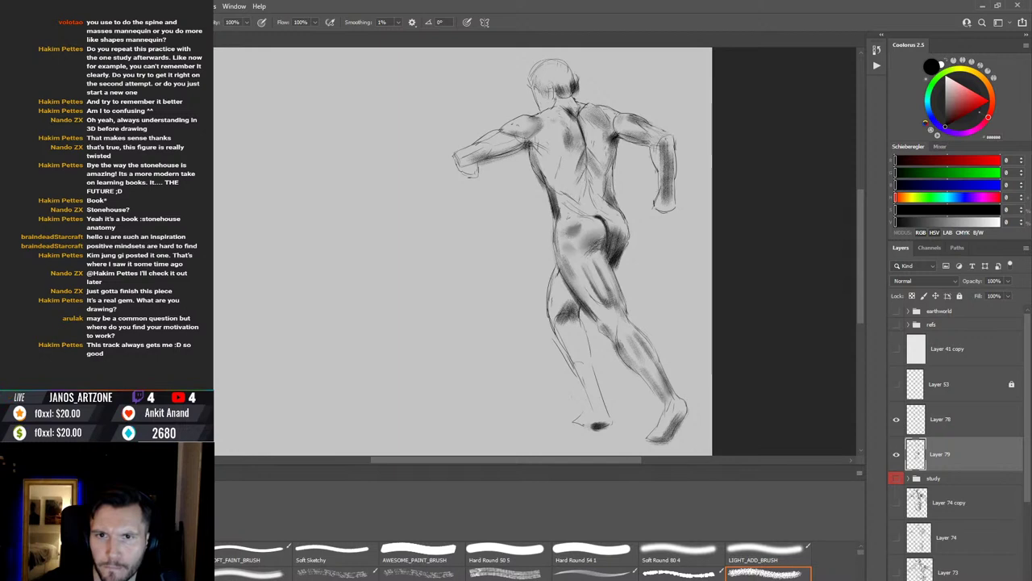
# Step: Darken the spine and add dark marks at the right shoulder and back with the rough brush
pyautogui.moveTo(578, 121); pyautogui.dragTo(584, 169)
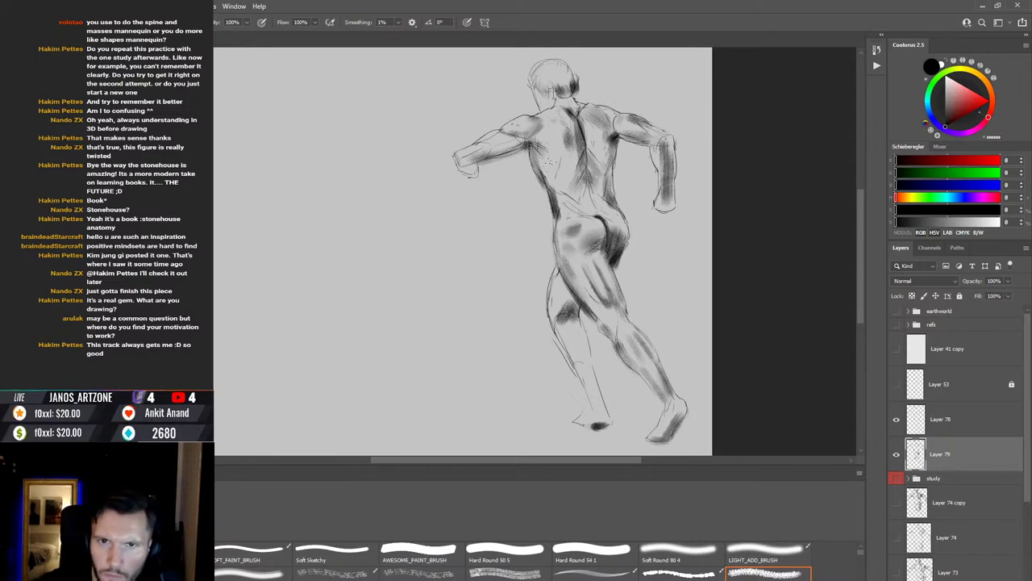
pyautogui.scroll(-1, 517, 560)
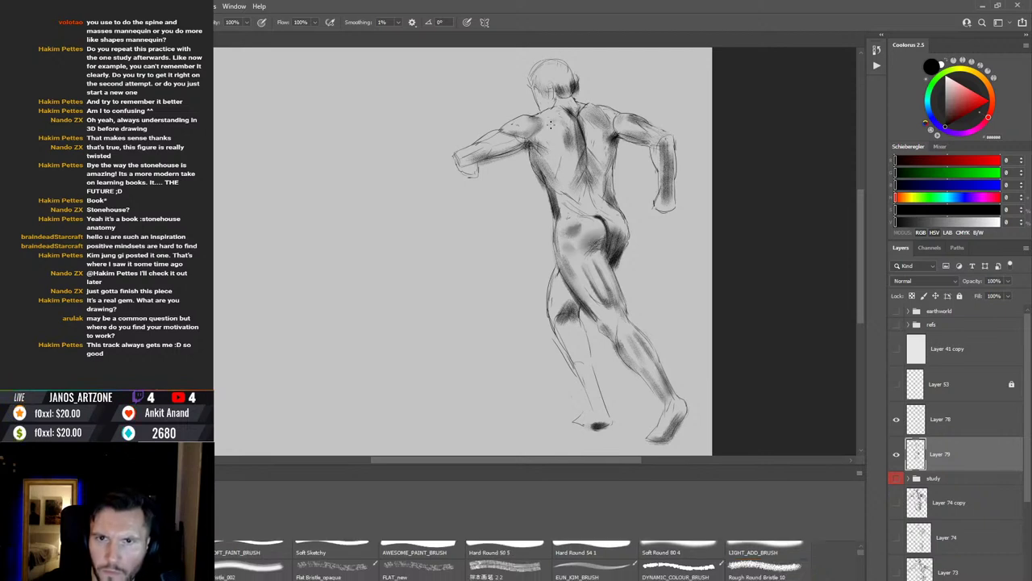
pyautogui.click(766, 569)
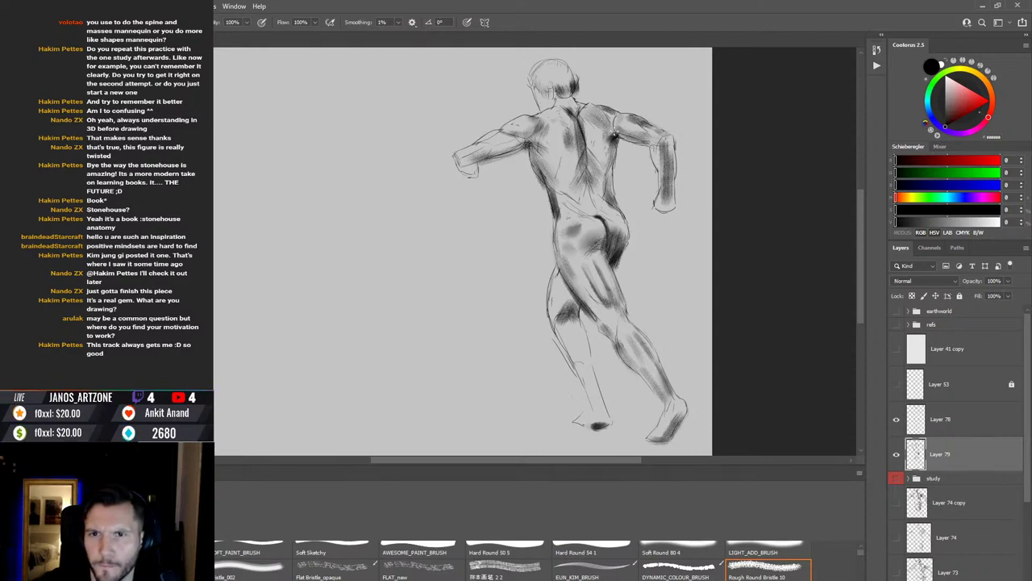
pyautogui.moveTo(613, 129); pyautogui.dragTo(615, 132)
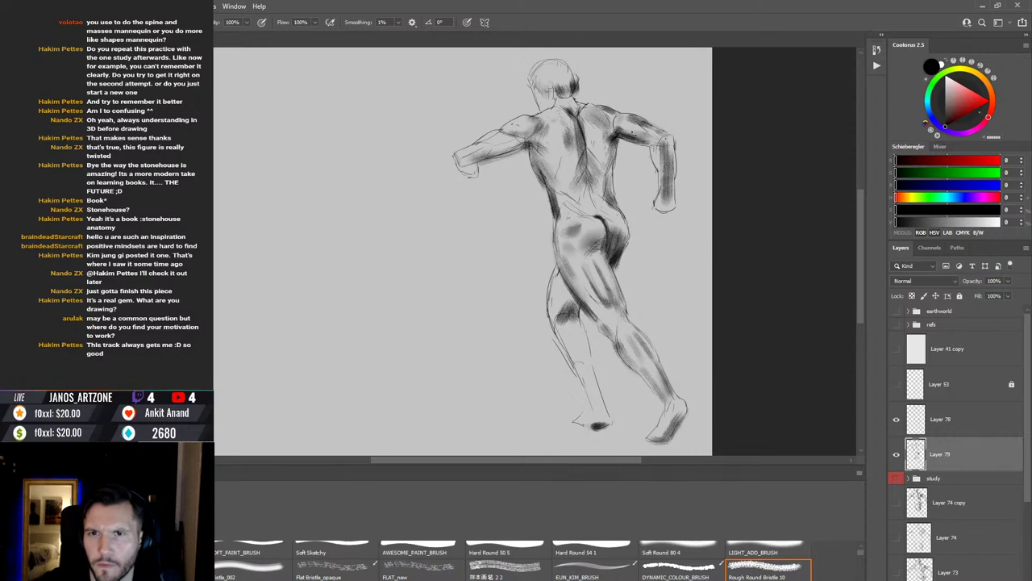
pyautogui.keyDown('alt'); pyautogui.click(615, 129); pyautogui.keyUp('alt')
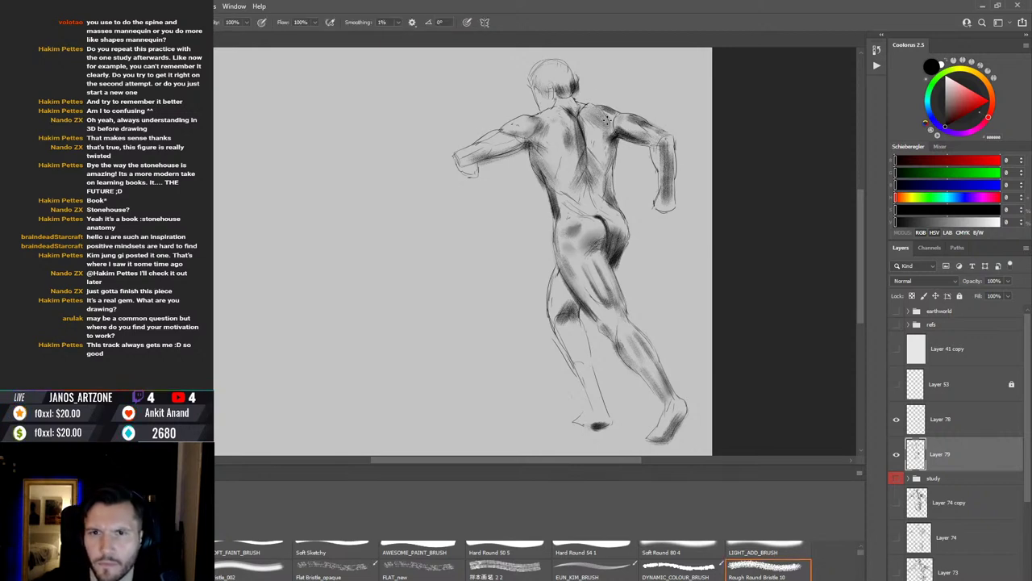
pyautogui.moveTo(588, 132)
pyautogui.mouseDown()
pyautogui.moveTo(605, 173)
pyautogui.moveTo(615, 166)
pyautogui.moveTo(614, 184)
pyautogui.mouseUp()
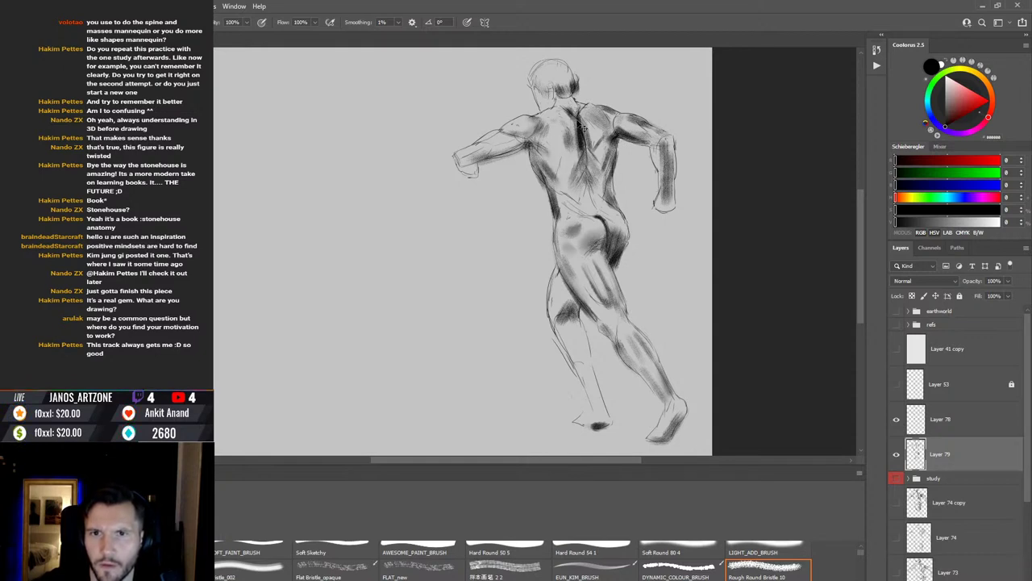
pyautogui.moveTo(586, 173); pyautogui.dragTo(586, 152)
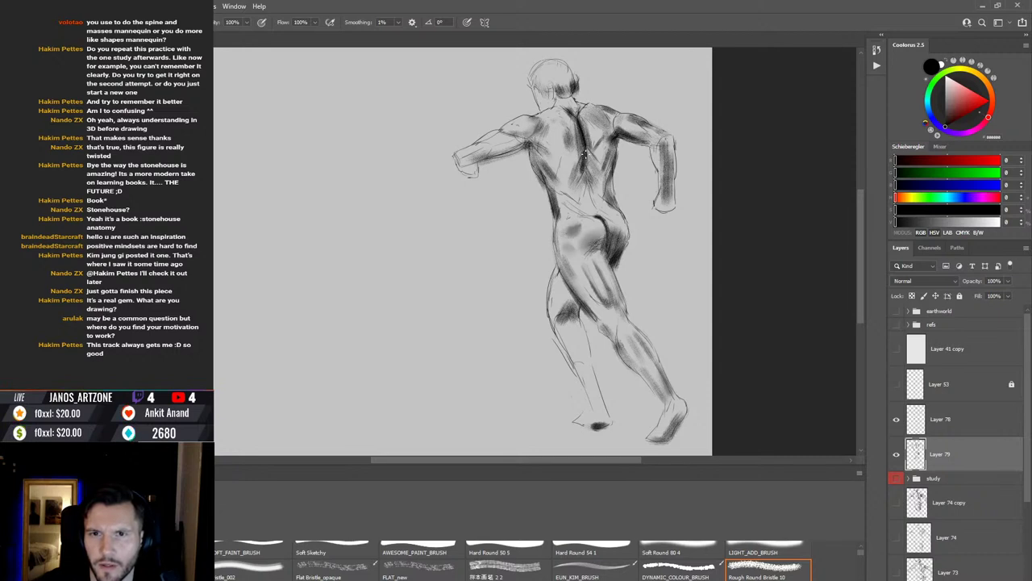
# Step: Hatch shading onto the upper back and along the figure's left forearm
pyautogui.press('[')
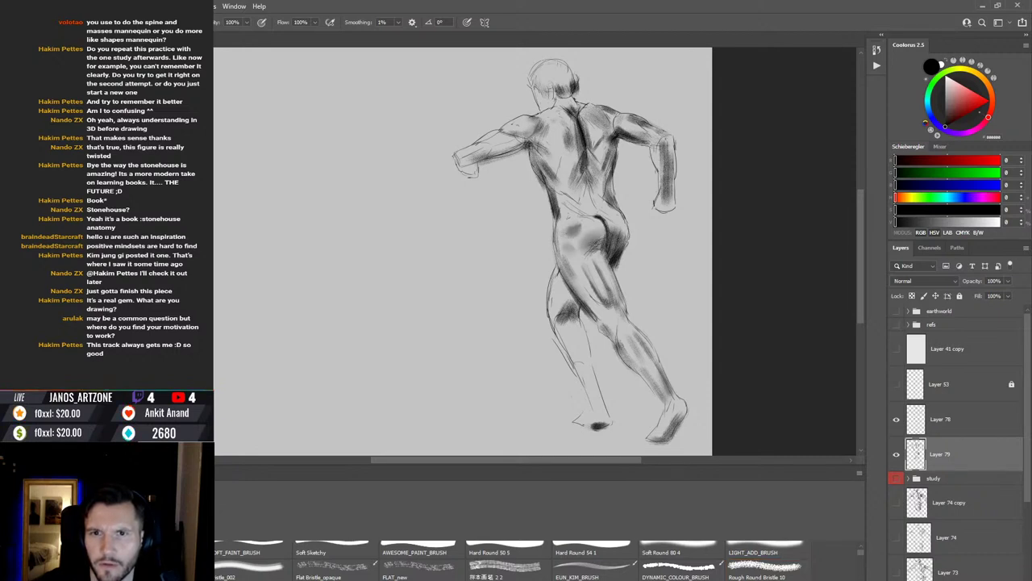
pyautogui.press(']')
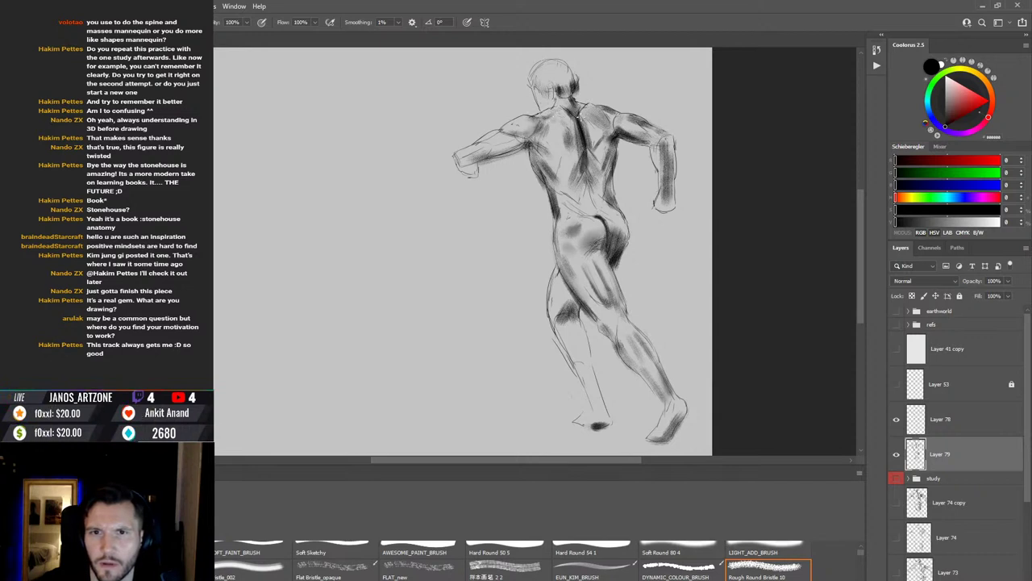
pyautogui.moveTo(595, 108); pyautogui.dragTo(605, 117)
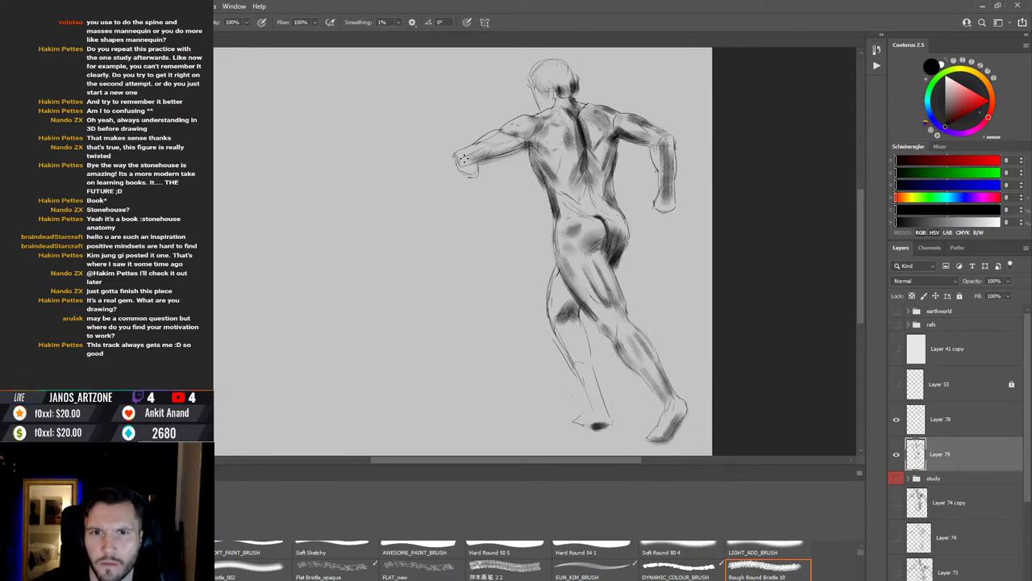
pyautogui.moveTo(460, 161); pyautogui.dragTo(508, 139)
pyautogui.hotkey('ctrl', 'z')
pyautogui.moveTo(455, 165)
pyautogui.mouseDown()
pyautogui.moveTo(514, 139)
pyautogui.moveTo(494, 130)
pyautogui.moveTo(463, 173)
pyautogui.mouseUp()
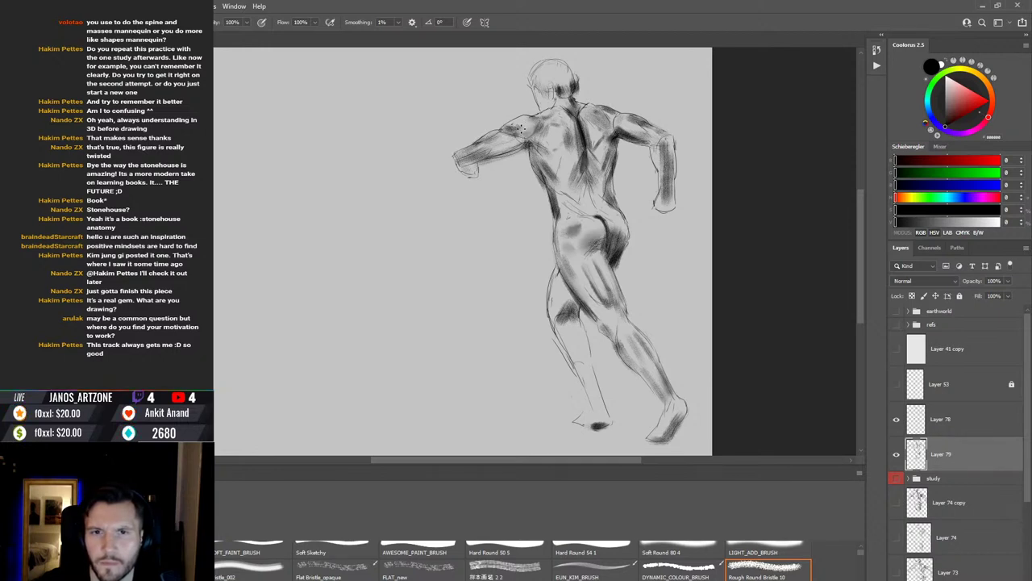
# Step: Shade both sides of the buttock and hip with the rough brush
pyautogui.press(']')
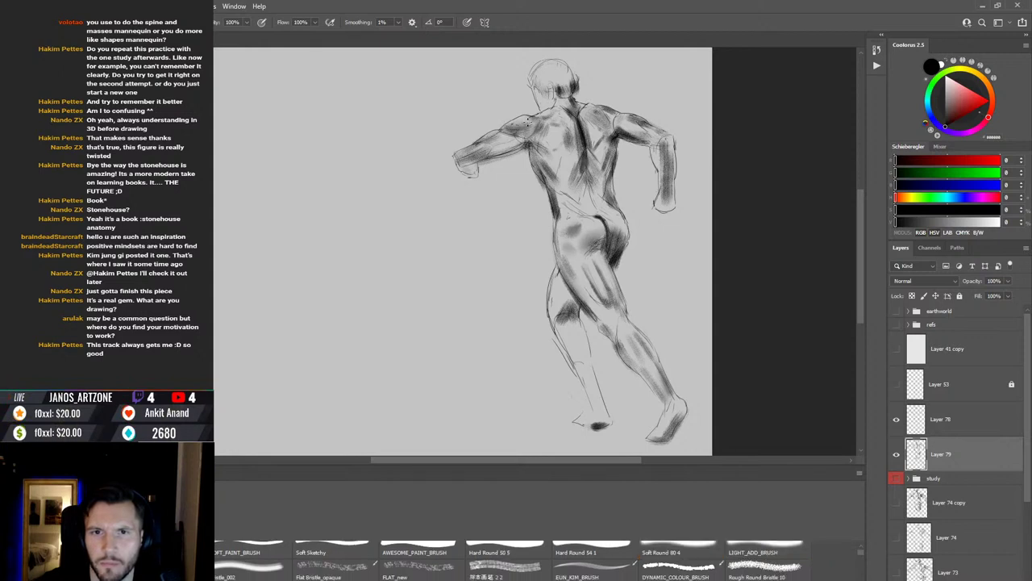
pyautogui.press('e')
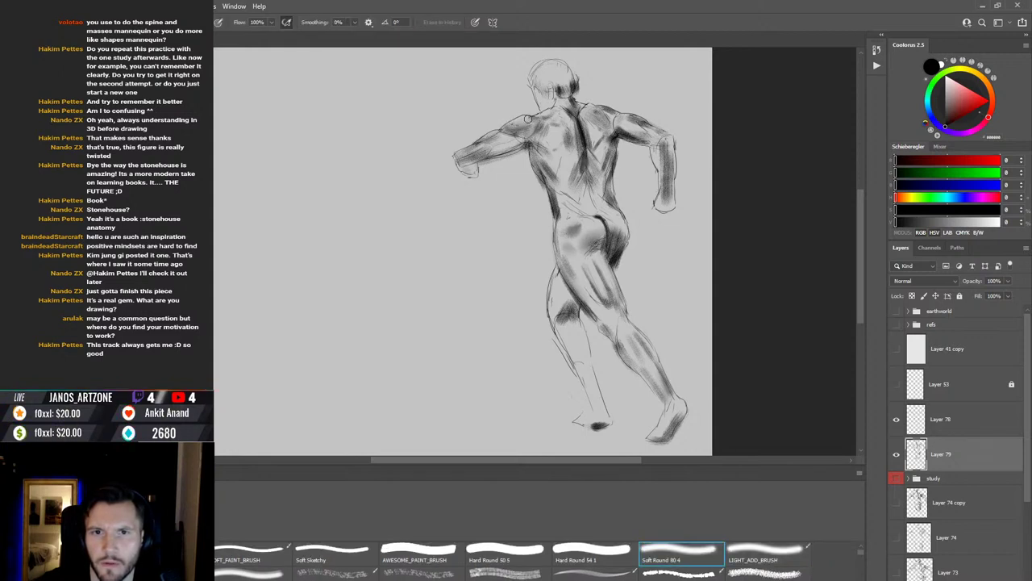
pyautogui.press('b')
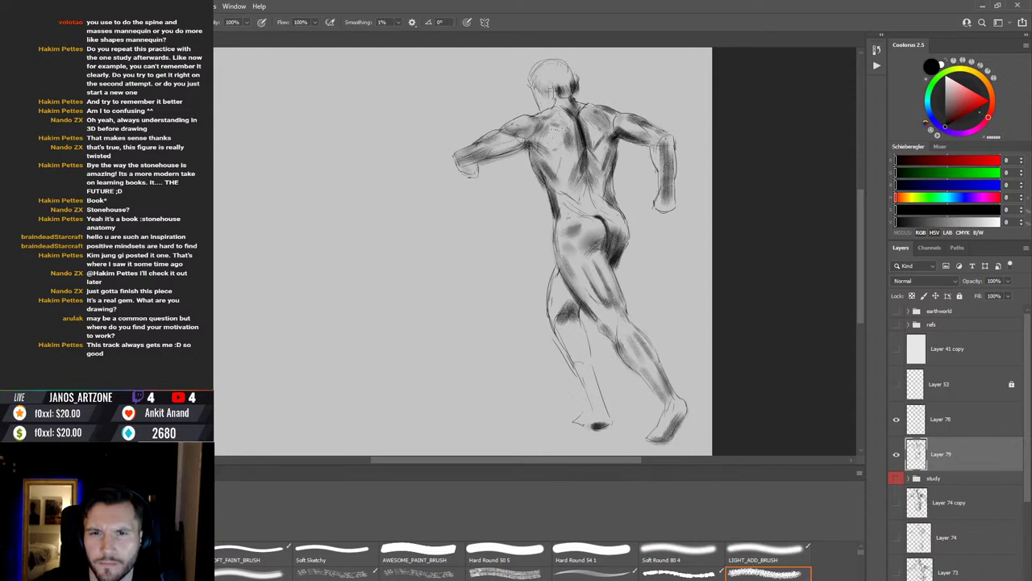
pyautogui.press(']')
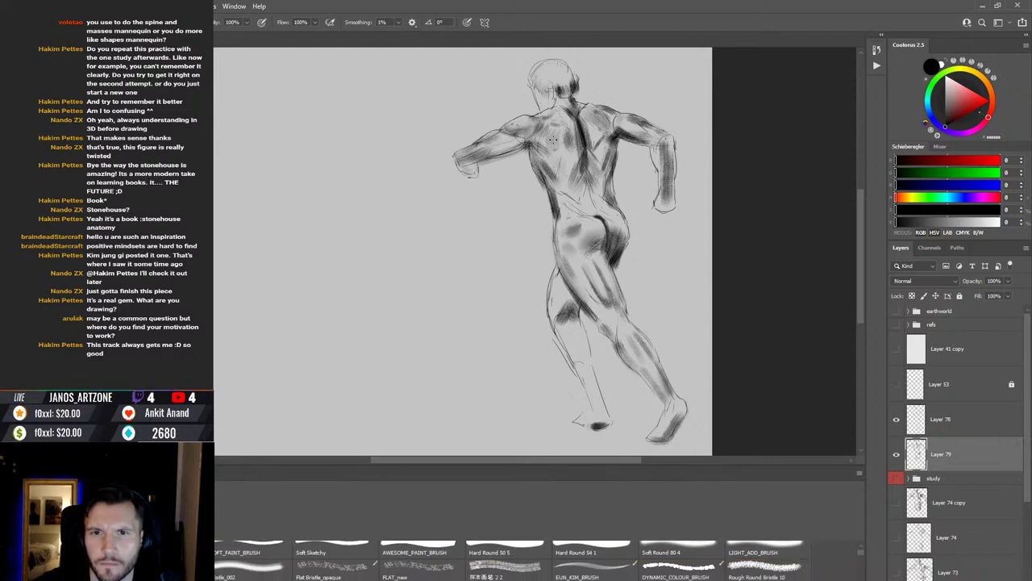
pyautogui.press('e')
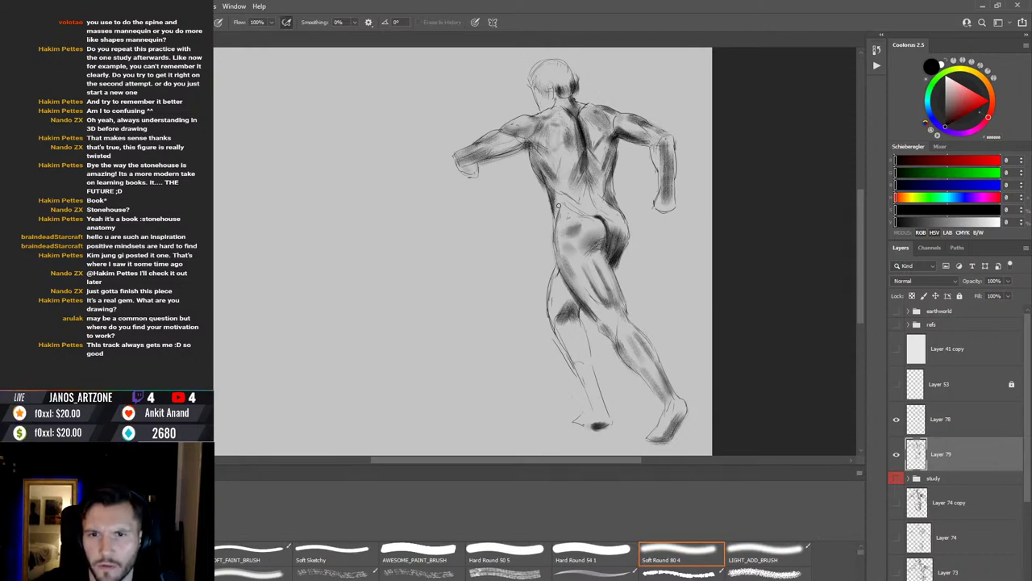
pyautogui.press('b')
pyautogui.moveTo(574, 218); pyautogui.dragTo(587, 198)
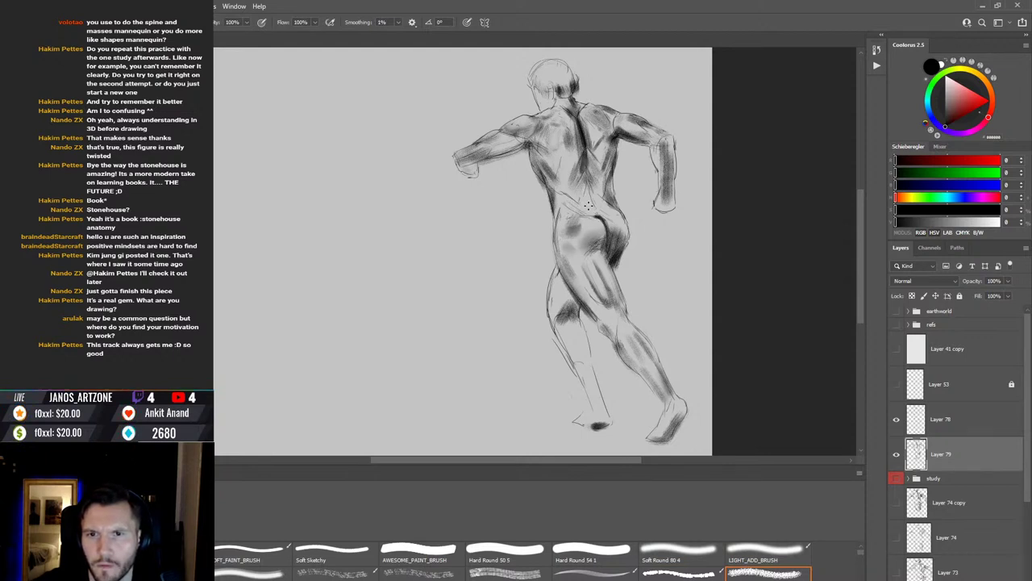
pyautogui.press('r')
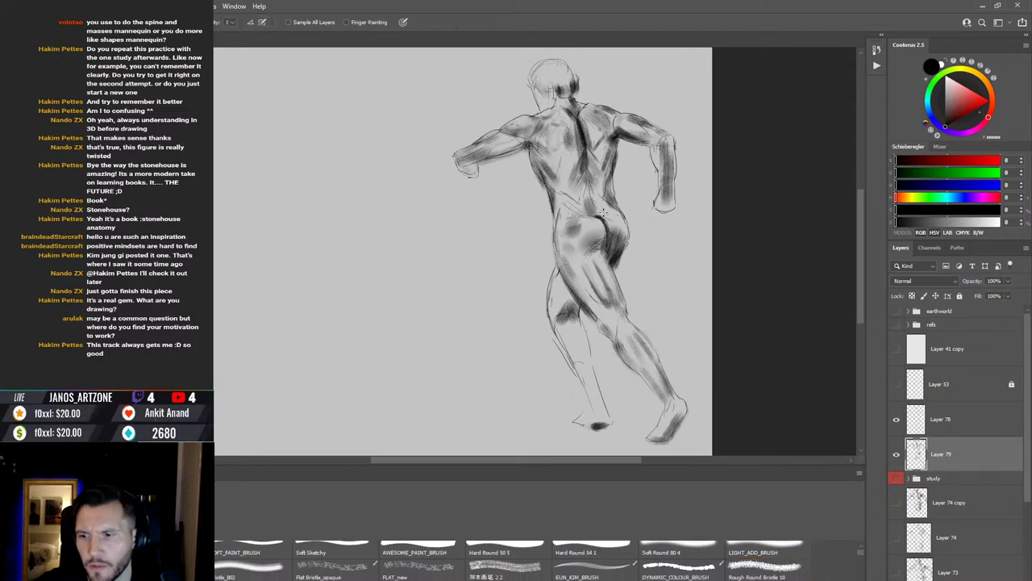
pyautogui.press('b')
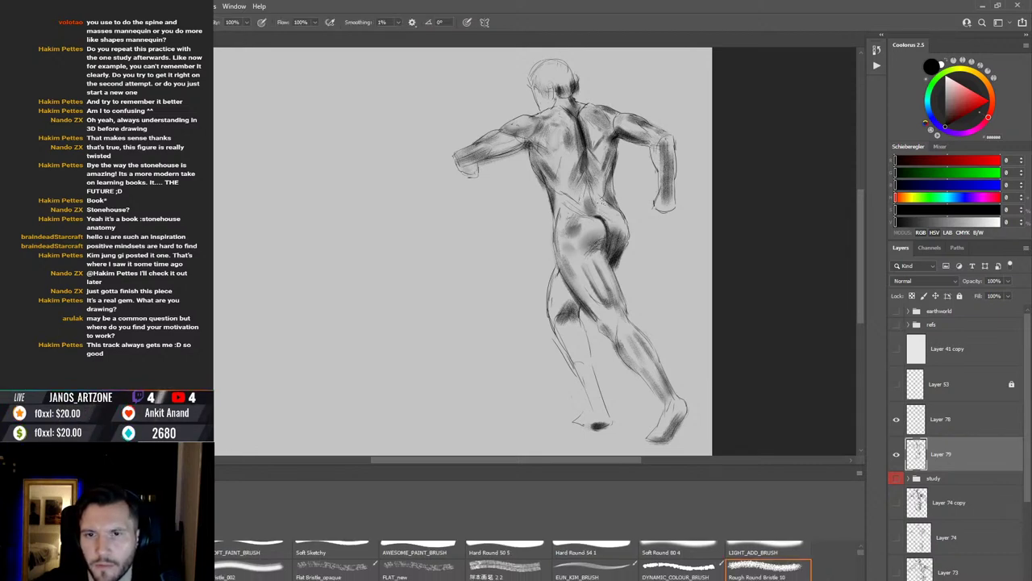
pyautogui.moveTo(600, 203)
pyautogui.mouseDown()
pyautogui.moveTo(626, 241)
pyautogui.moveTo(618, 231)
pyautogui.mouseUp()
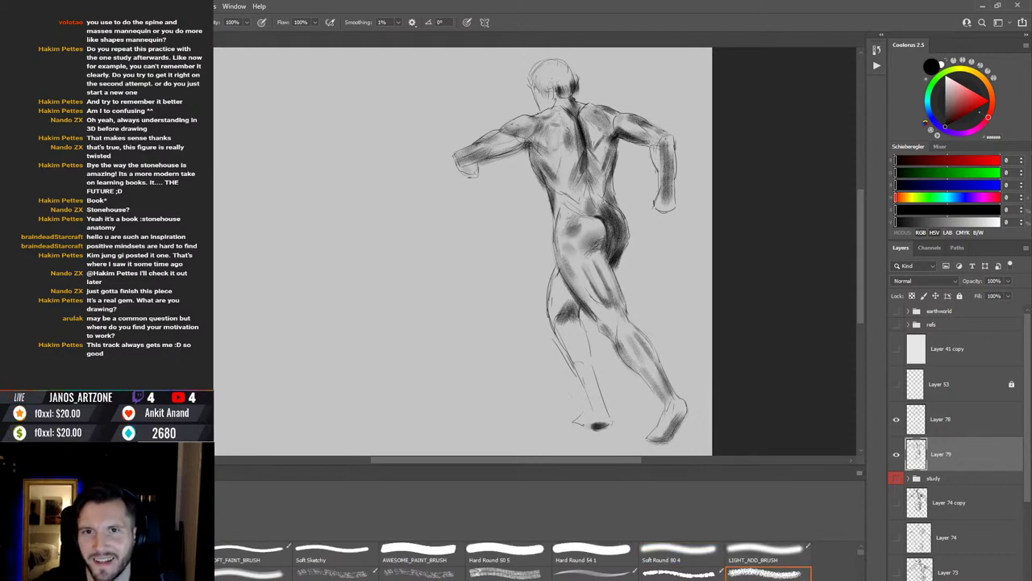
# Step: Darken the hair, then bristle-shade the thigh, back of the knee and lower shin; cancel Free Transform
pyautogui.moveTo(552, 86)
pyautogui.mouseDown()
pyautogui.moveTo(560, 98)
pyautogui.moveTo(537, 100)
pyautogui.moveTo(529, 89)
pyautogui.moveTo(532, 78)
pyautogui.moveTo(542, 97)
pyautogui.moveTo(542, 71)
pyautogui.moveTo(555, 82)
pyautogui.mouseUp()
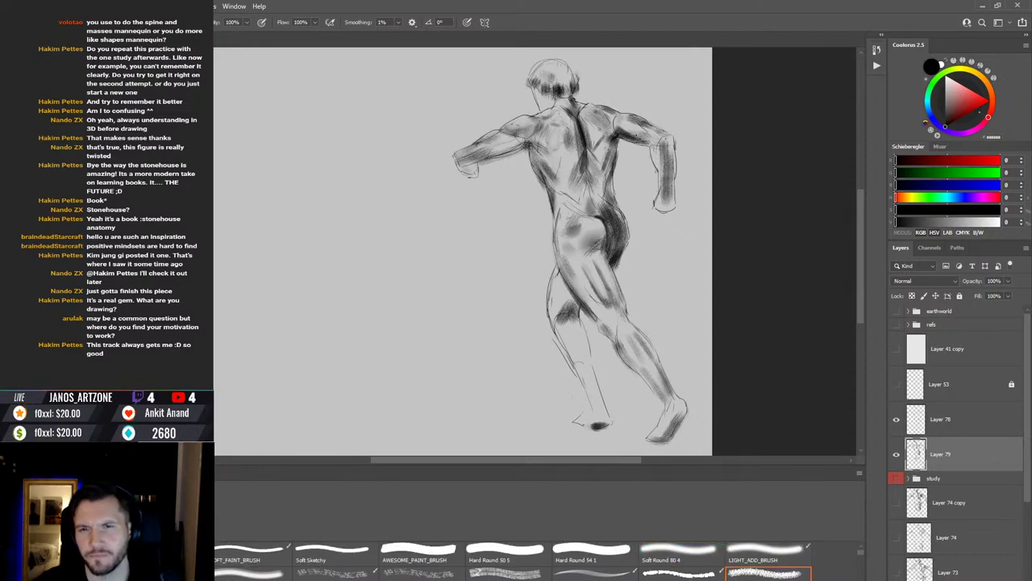
pyautogui.press('.')
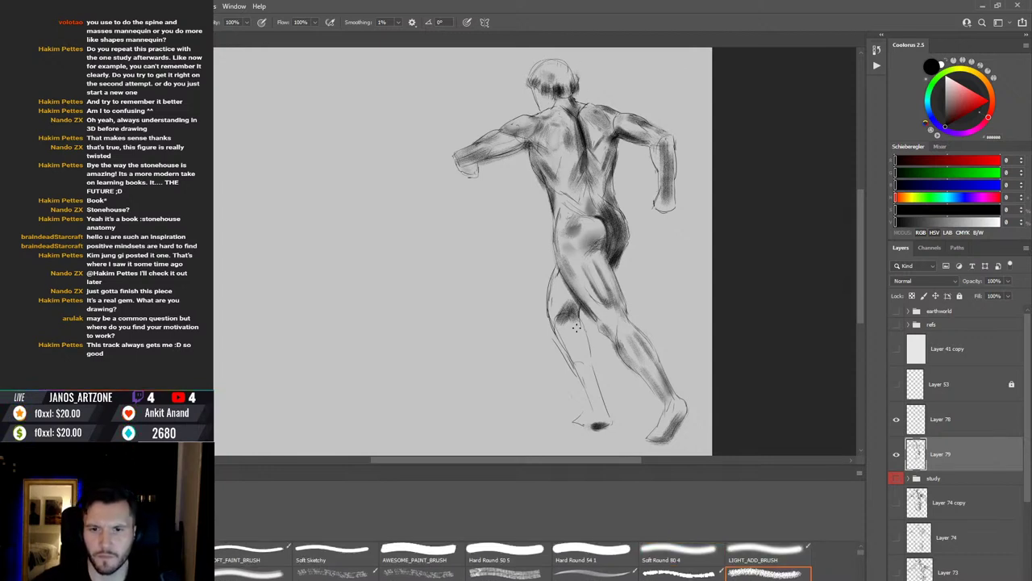
pyautogui.moveTo(575, 327); pyautogui.dragTo(593, 266)
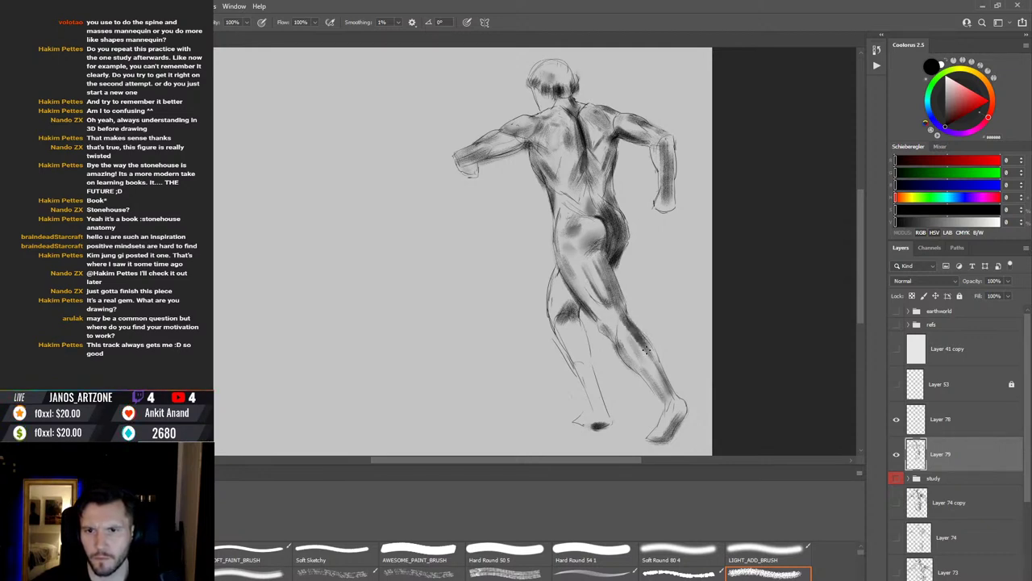
pyautogui.moveTo(623, 307)
pyautogui.mouseDown()
pyautogui.moveTo(619, 329)
pyautogui.moveTo(597, 315)
pyautogui.mouseUp()
pyautogui.moveTo(595, 276)
pyautogui.mouseDown()
pyautogui.moveTo(581, 310)
pyautogui.moveTo(615, 319)
pyautogui.moveTo(654, 378)
pyautogui.mouseUp()
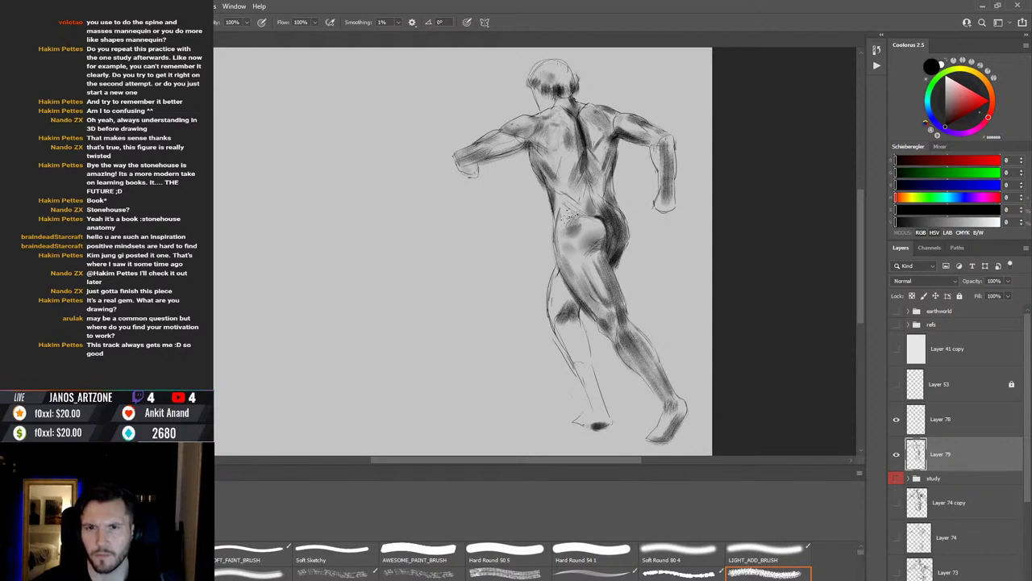
pyautogui.hotkey('ctrl', 't')
pyautogui.press('Escape')
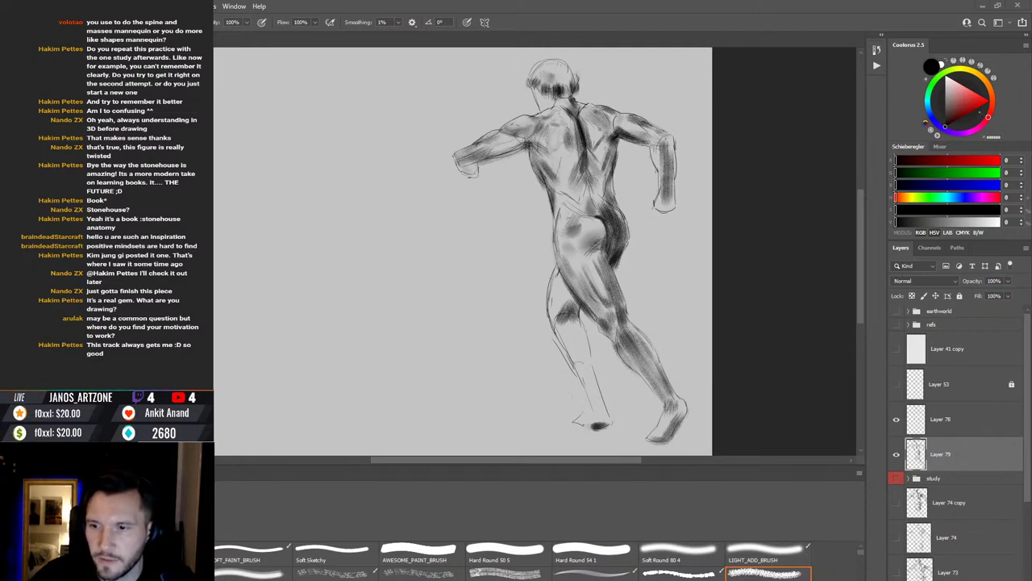
# Step: Select Layers 78 and 79 together and drag the runner sketch to the canvas's left side
pyautogui.press('v')
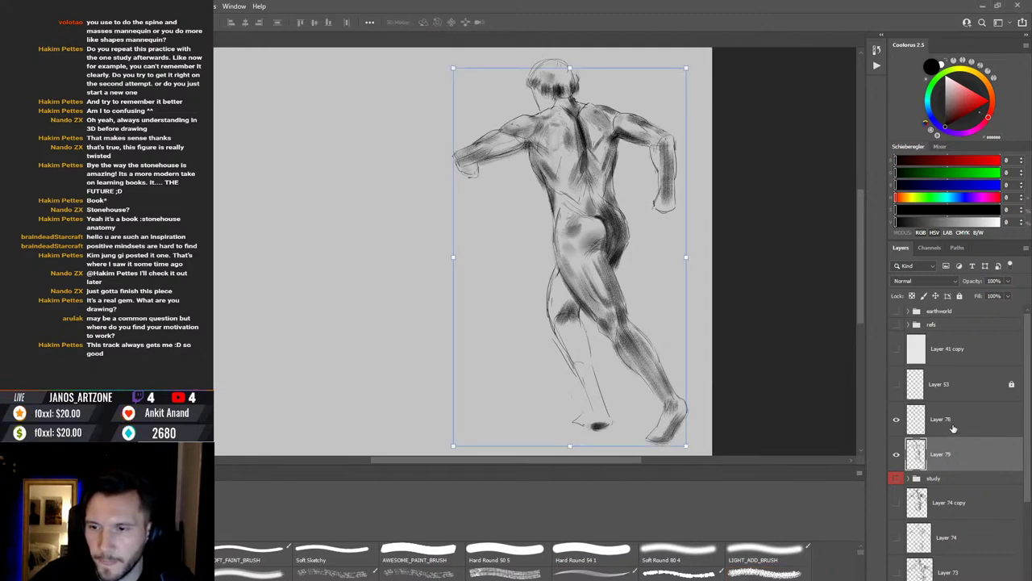
pyautogui.keyDown('shift'); pyautogui.click(954, 429); pyautogui.keyUp('shift')
pyautogui.moveTo(644, 304); pyautogui.dragTo(368, 304)
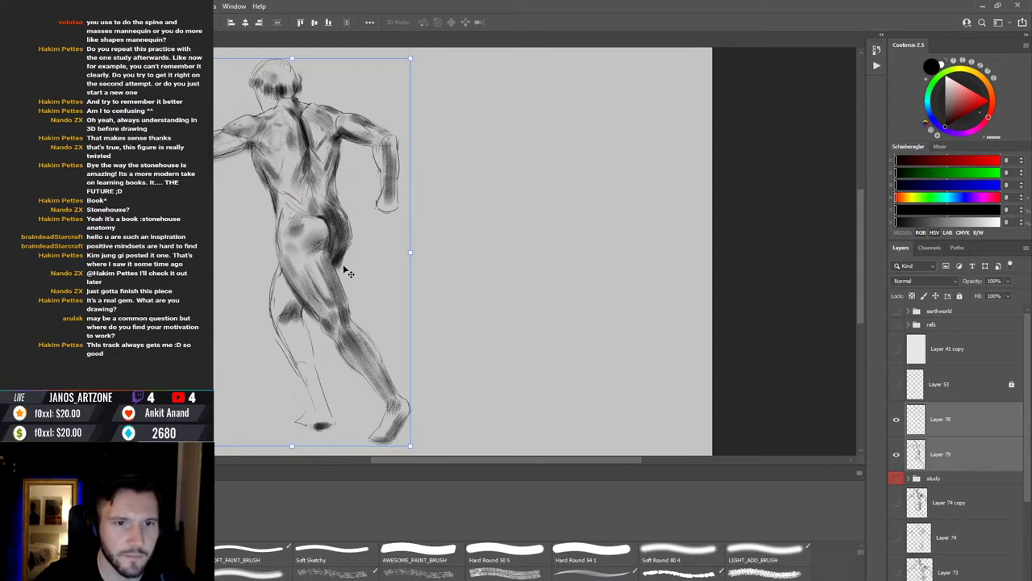
pyautogui.moveTo(343, 263); pyautogui.dragTo(378, 263)
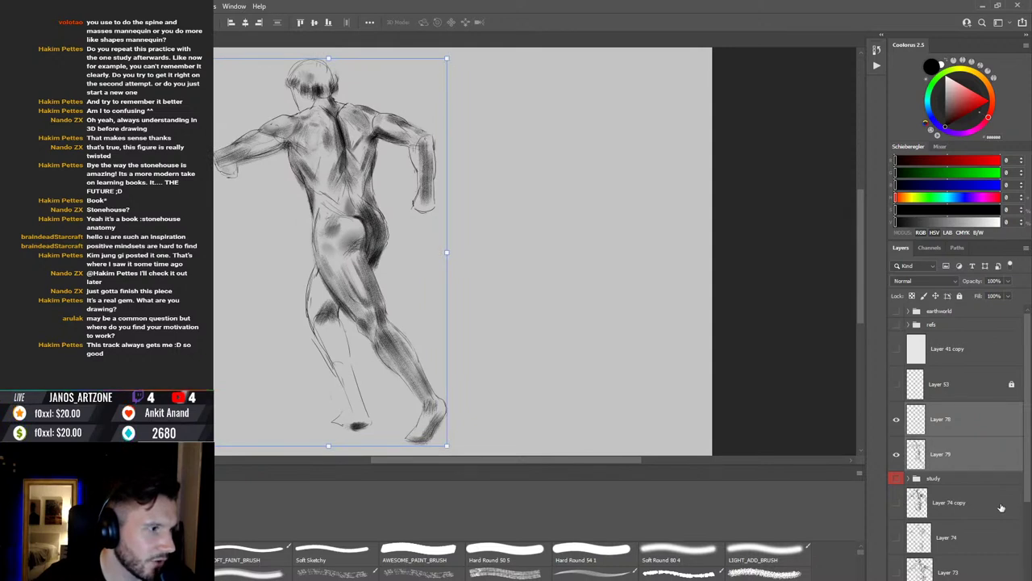
pyautogui.press('Return')
pyautogui.moveTo(431, 320); pyautogui.dragTo(437, 321)
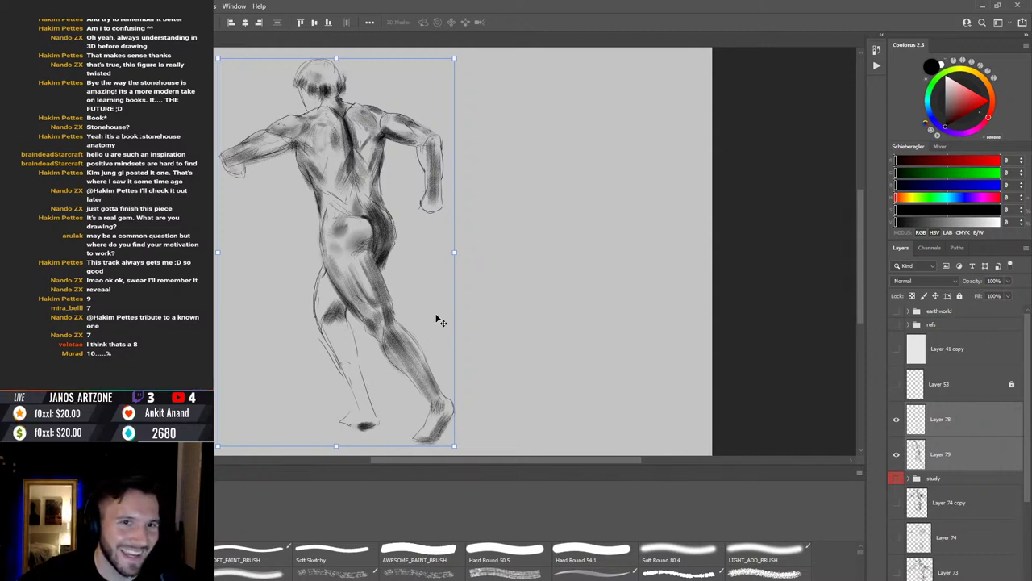
# Step: Show the study group, shift it and the sketch slightly right, and mirror the view to check
pyautogui.click(896, 480)
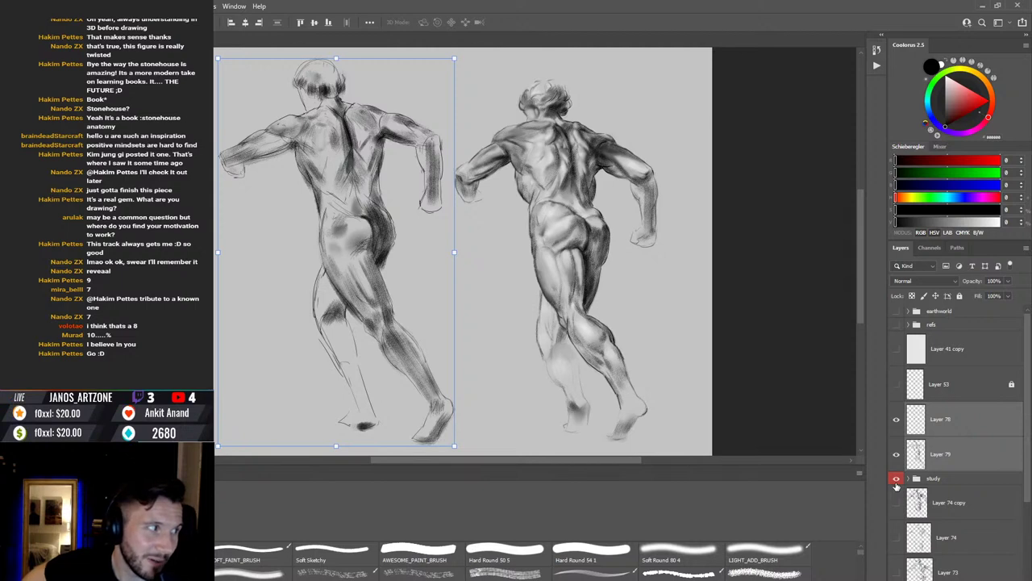
pyautogui.keyDown('shift'); pyautogui.click(915, 485); pyautogui.keyUp('shift')
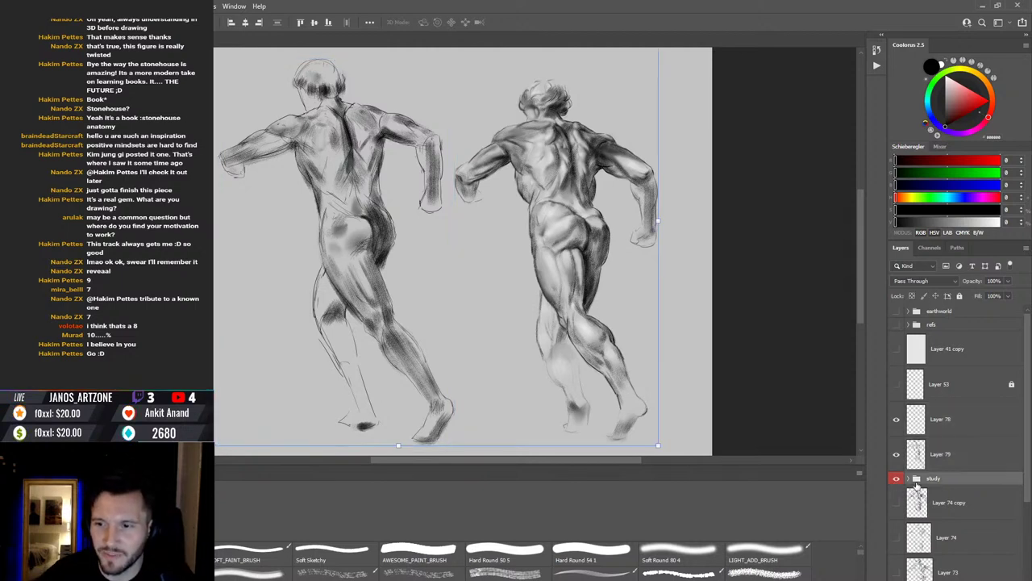
pyautogui.moveTo(631, 332); pyautogui.dragTo(652, 334)
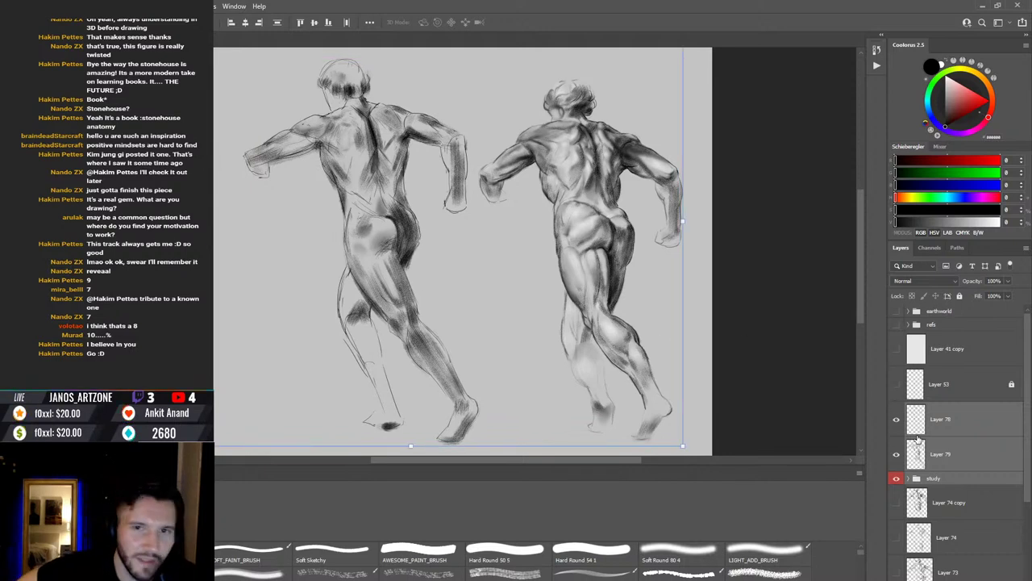
pyautogui.press('h')
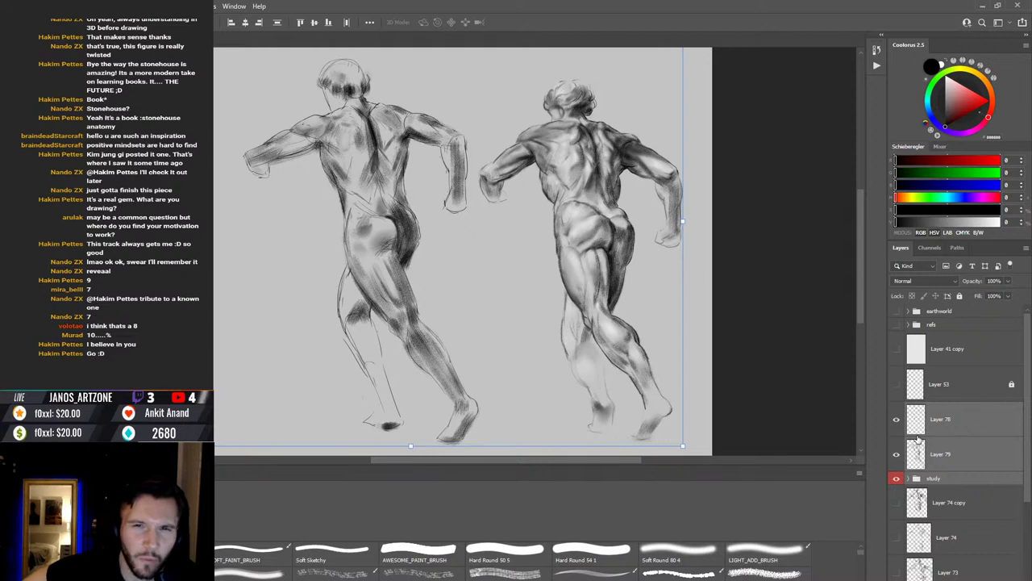
pyautogui.press('h')
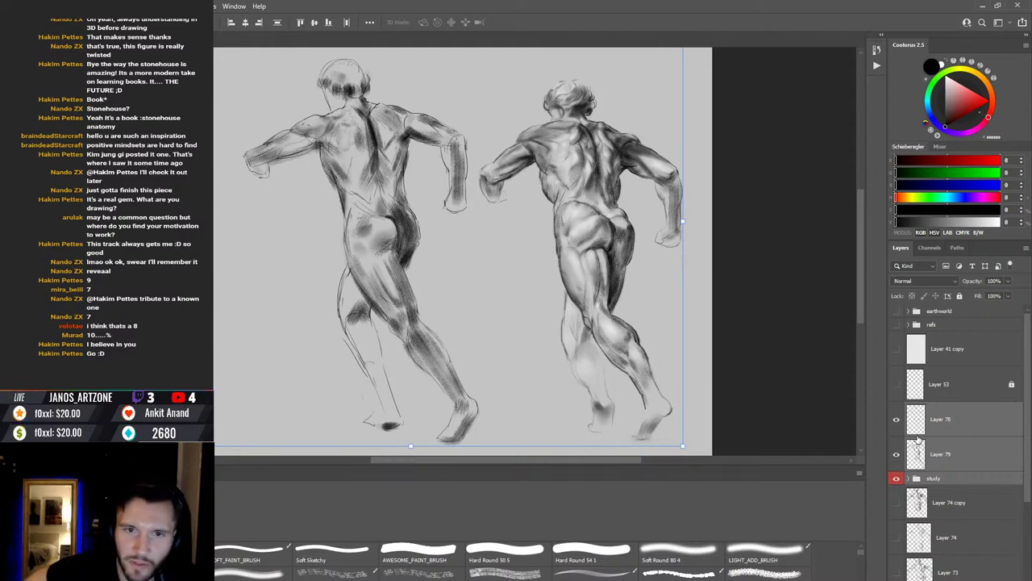
pyautogui.press('h')
pyautogui.press('h')
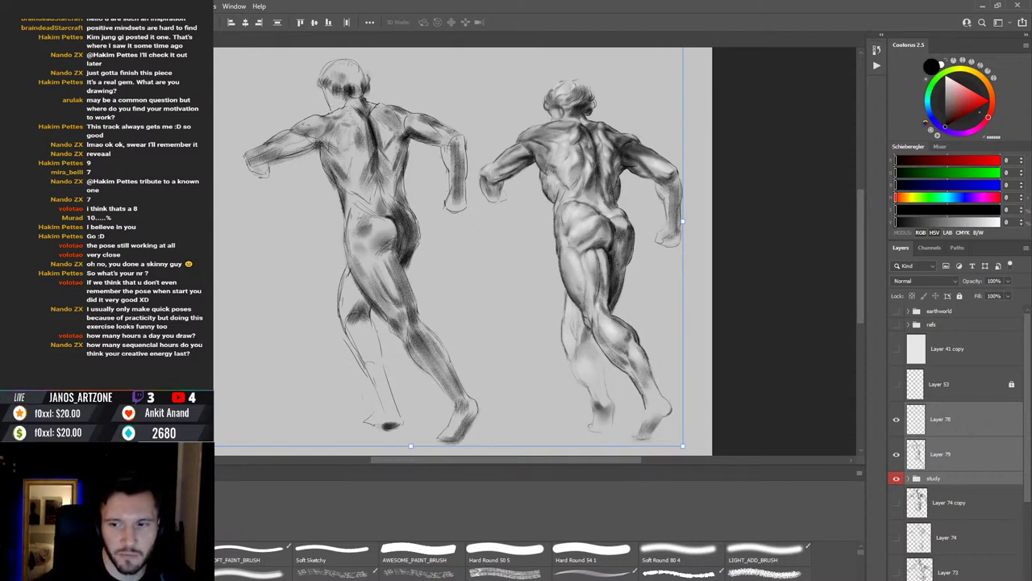
# Step: Toggle the left figure's line sketch off and back on to compare it with its shading
pyautogui.moveTo(896, 418); pyautogui.dragTo(898, 456)
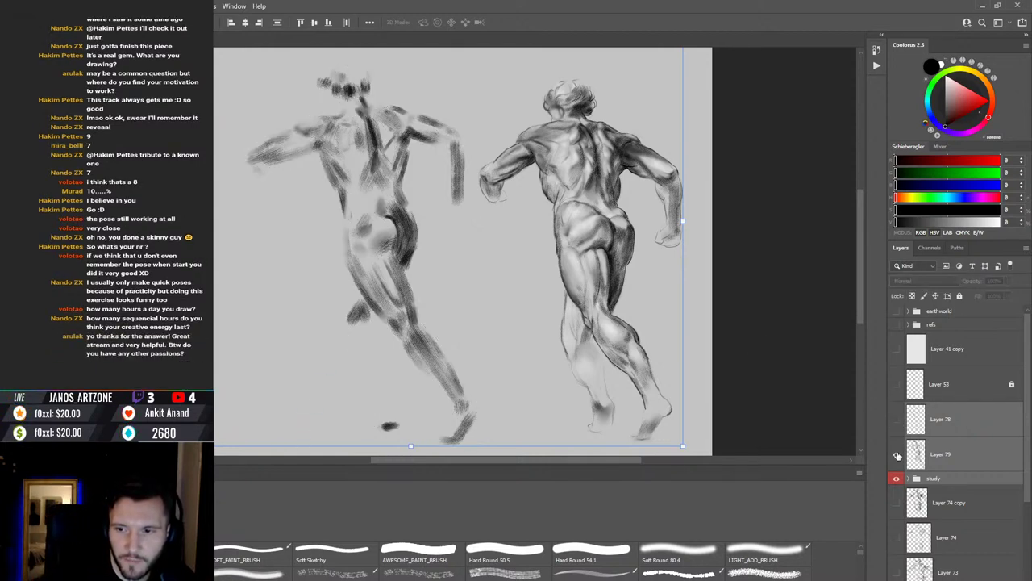
pyautogui.click(896, 454)
pyautogui.click(896, 454)
pyautogui.click(896, 418)
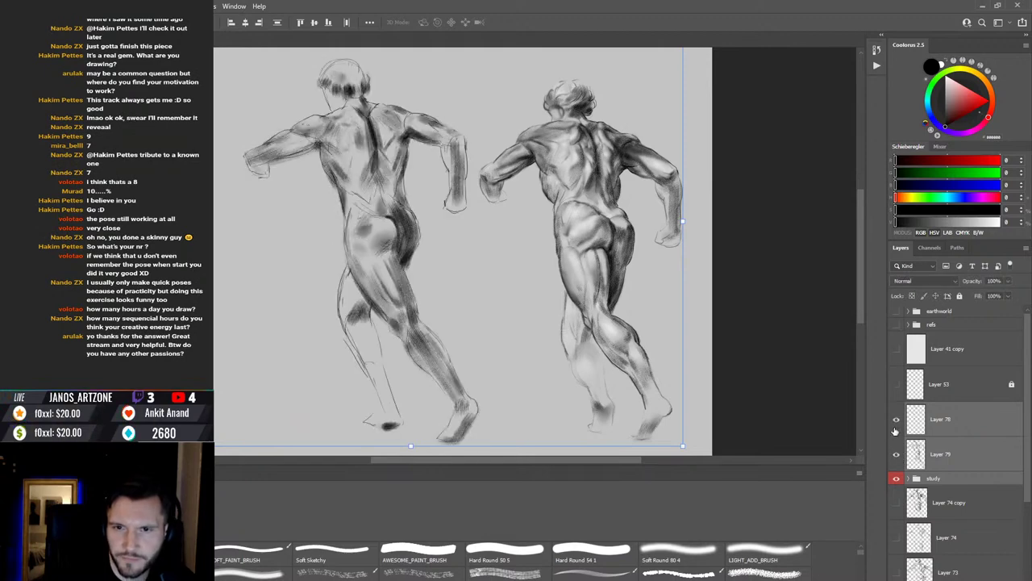
# Step: Compare against the reference drawings and detailed study, leaving the study shown and refs hidden
pyautogui.click(897, 325)
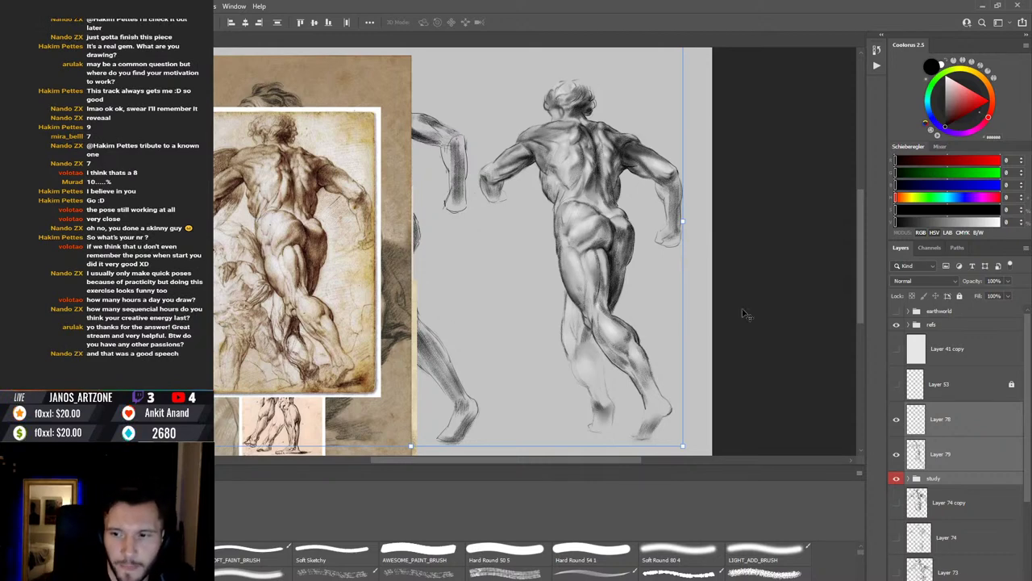
pyautogui.click(898, 482)
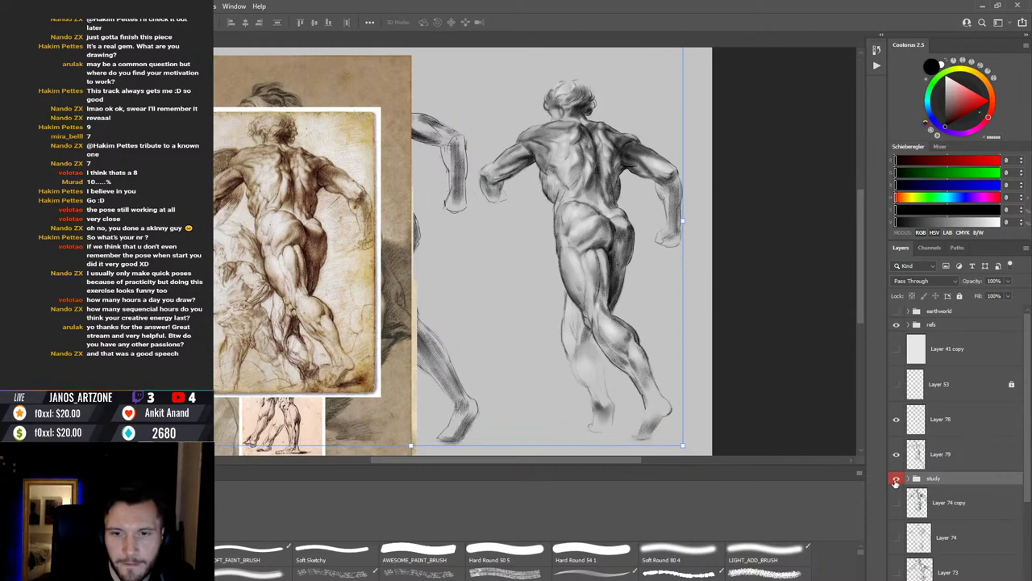
pyautogui.click(896, 480)
pyautogui.click(895, 482)
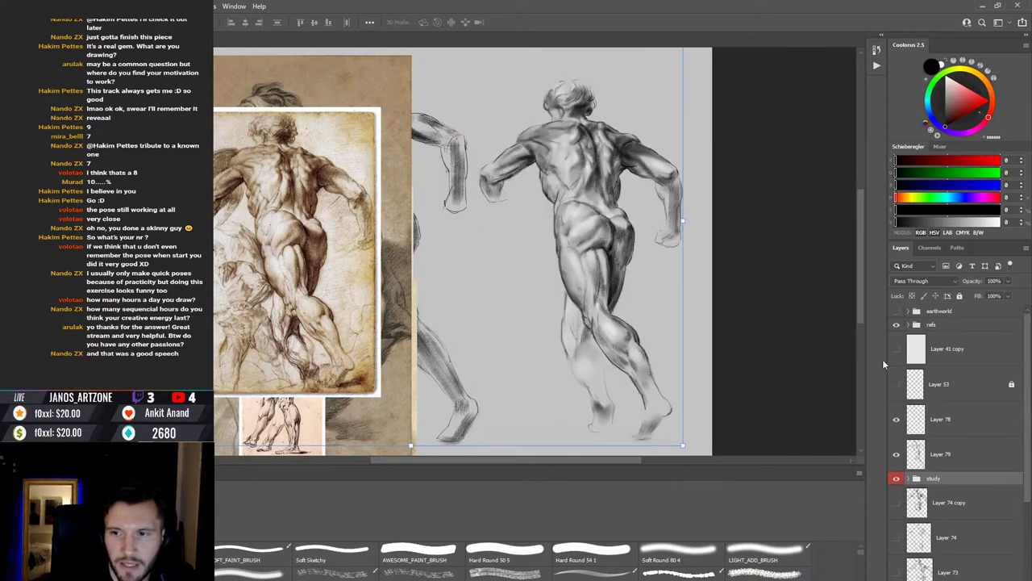
pyautogui.click(896, 325)
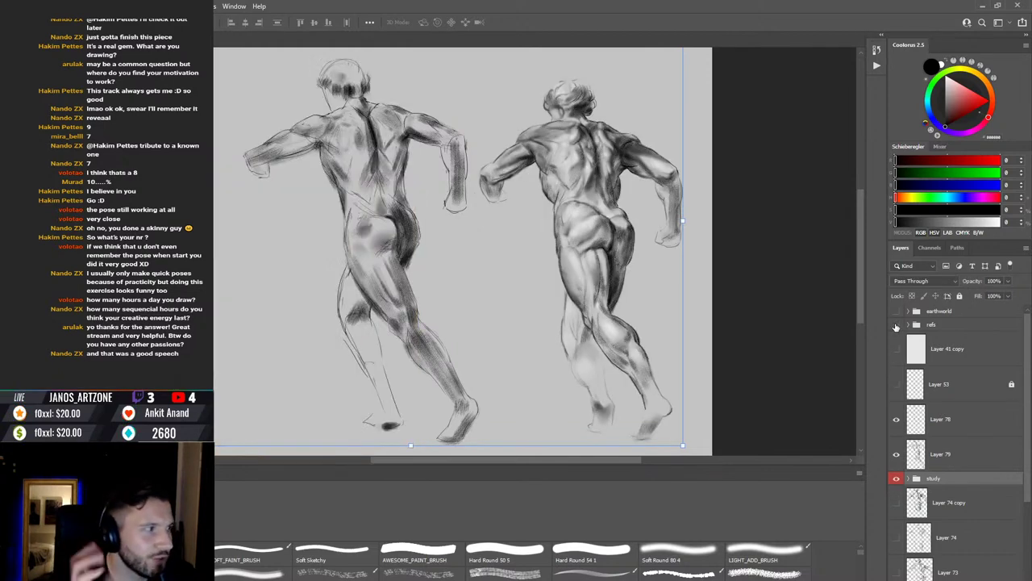
pyautogui.click(896, 325)
pyautogui.click(896, 325)
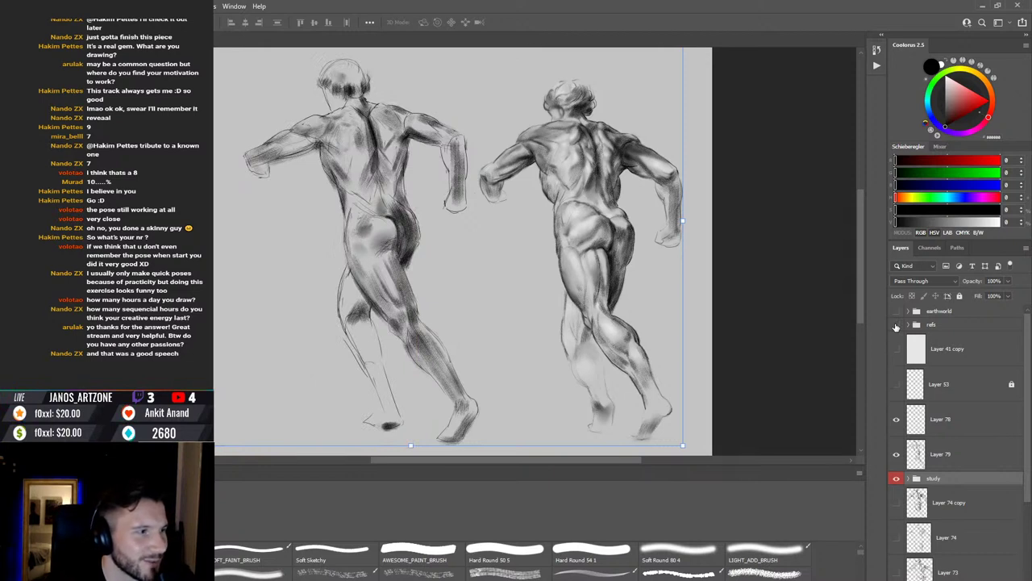
pyautogui.click(896, 325)
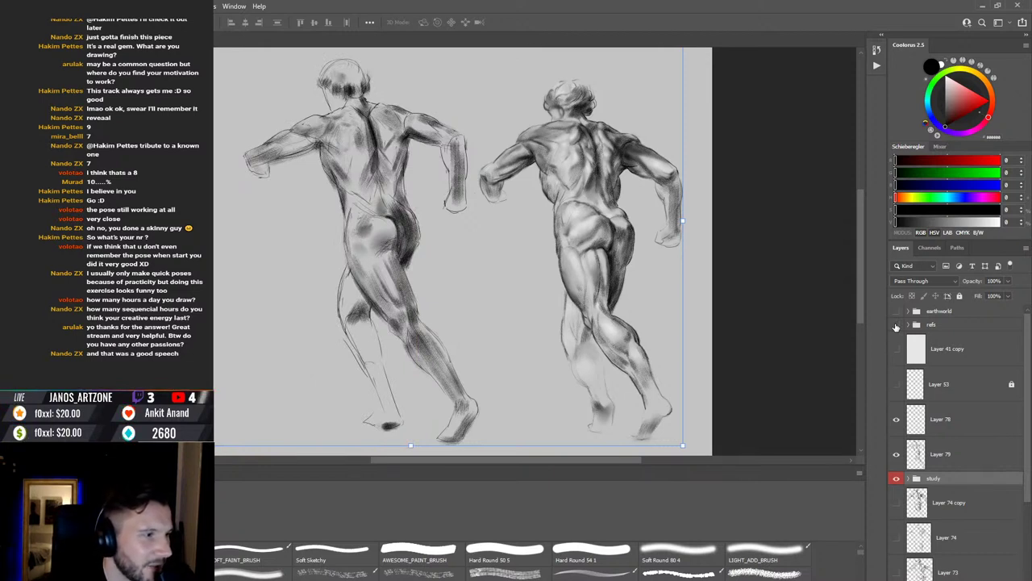
pyautogui.click(896, 325)
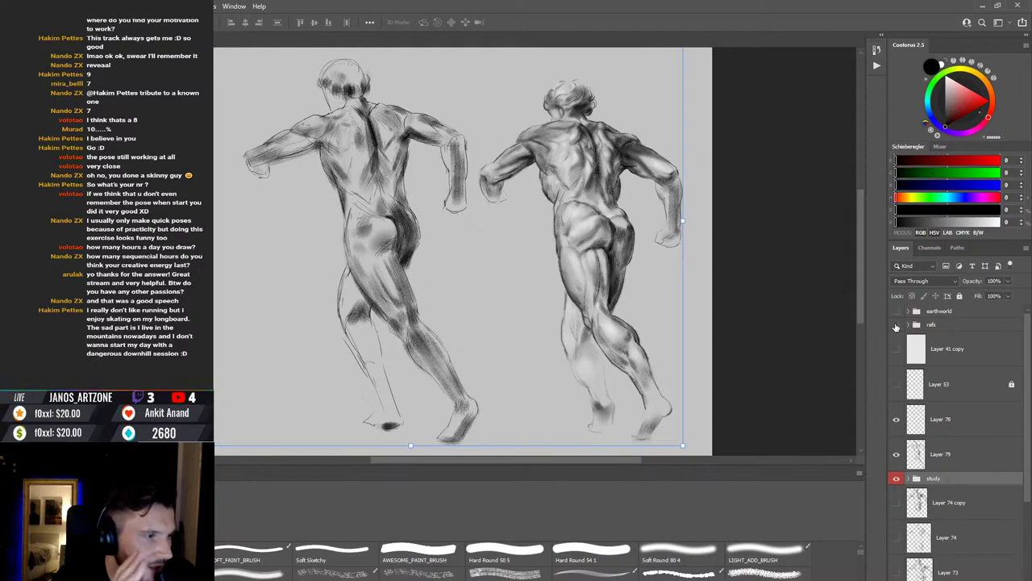
pyautogui.click(896, 325)
pyautogui.click(896, 325)
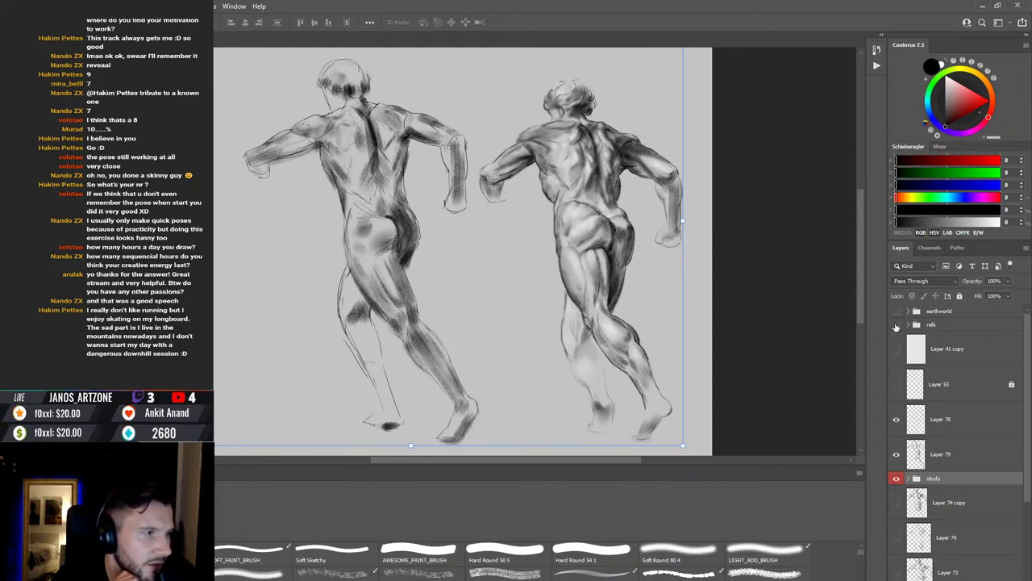